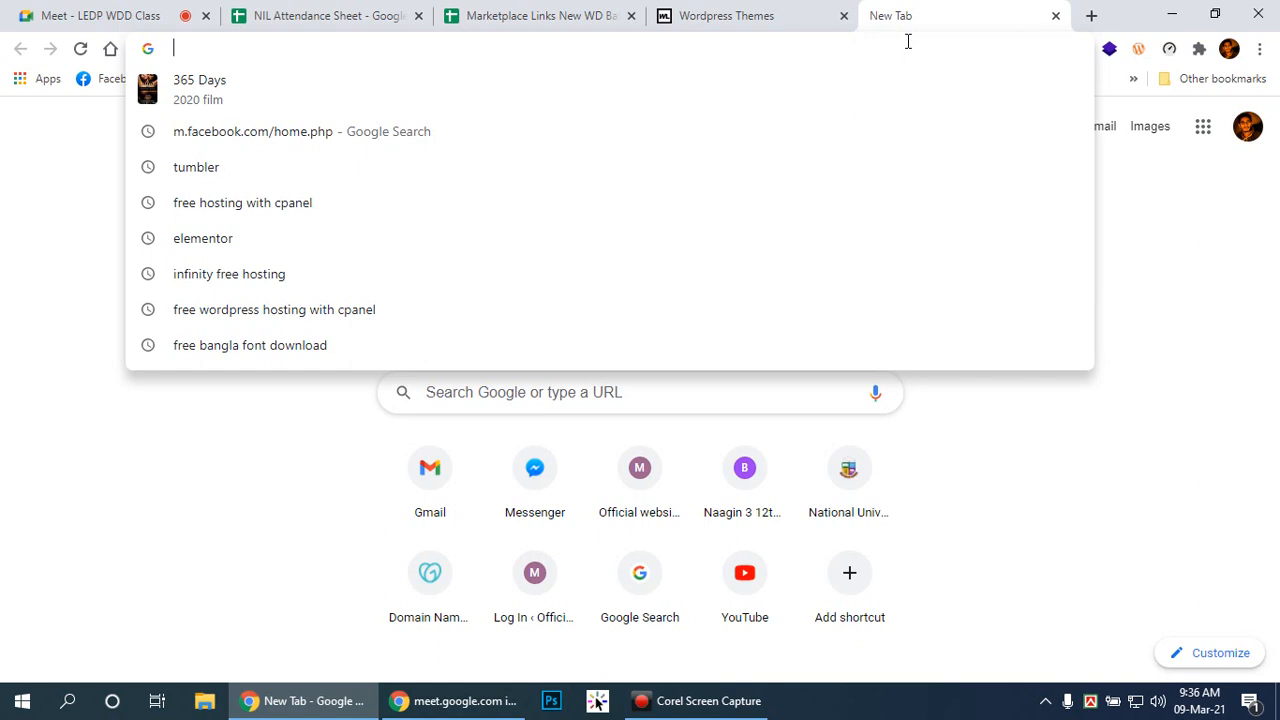
# Step: Search for themeforest and open the ThemeForest site
pyautogui.write('theme')
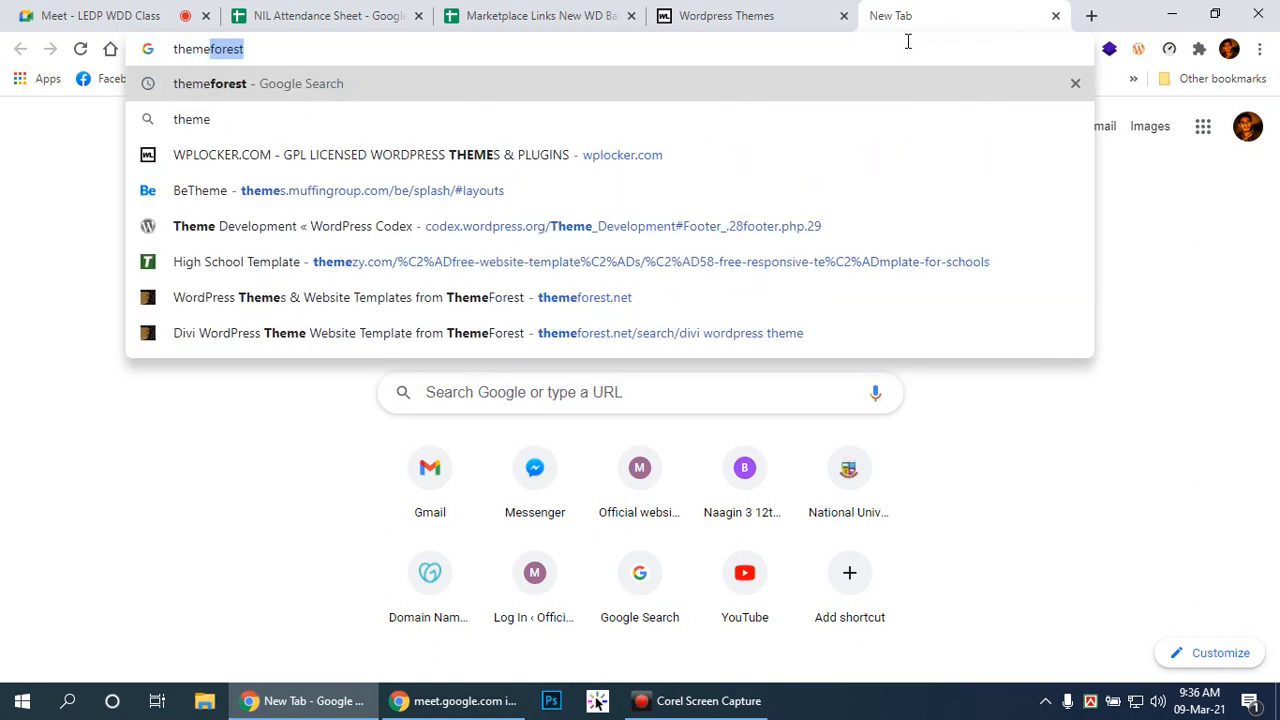
pyautogui.press('Right')
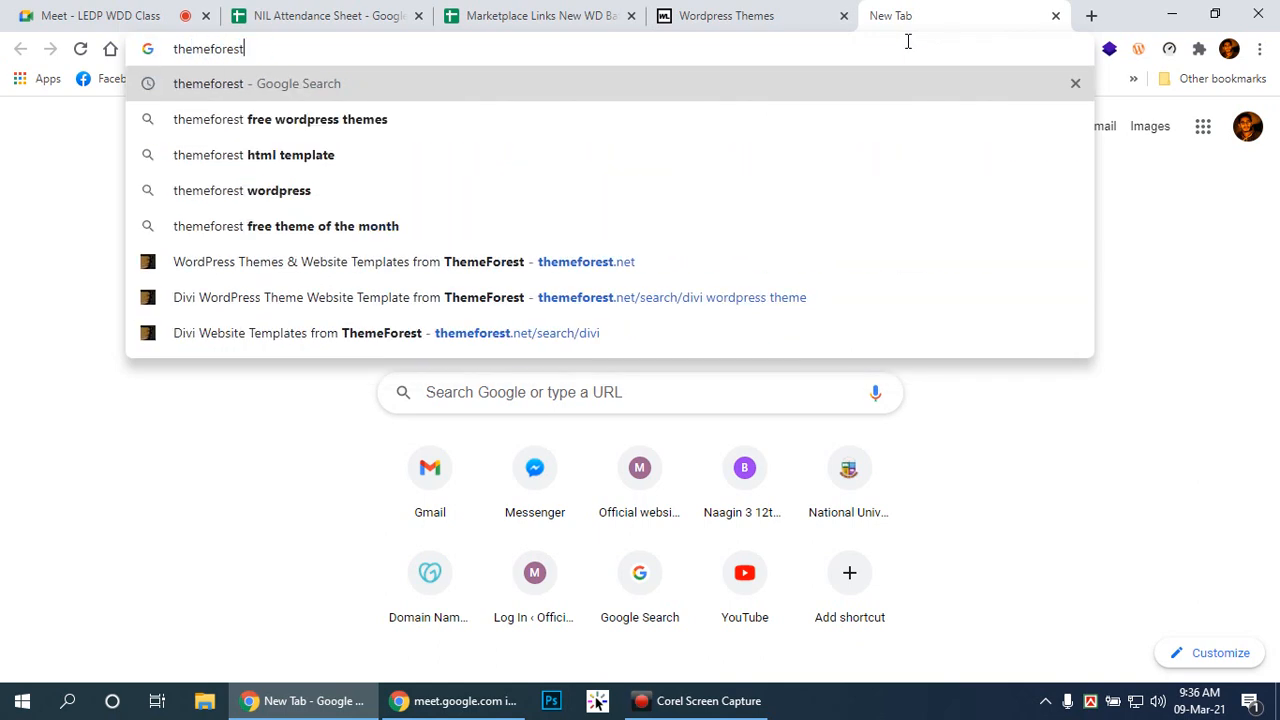
pyautogui.press('Return')
pyautogui.click(330, 293)
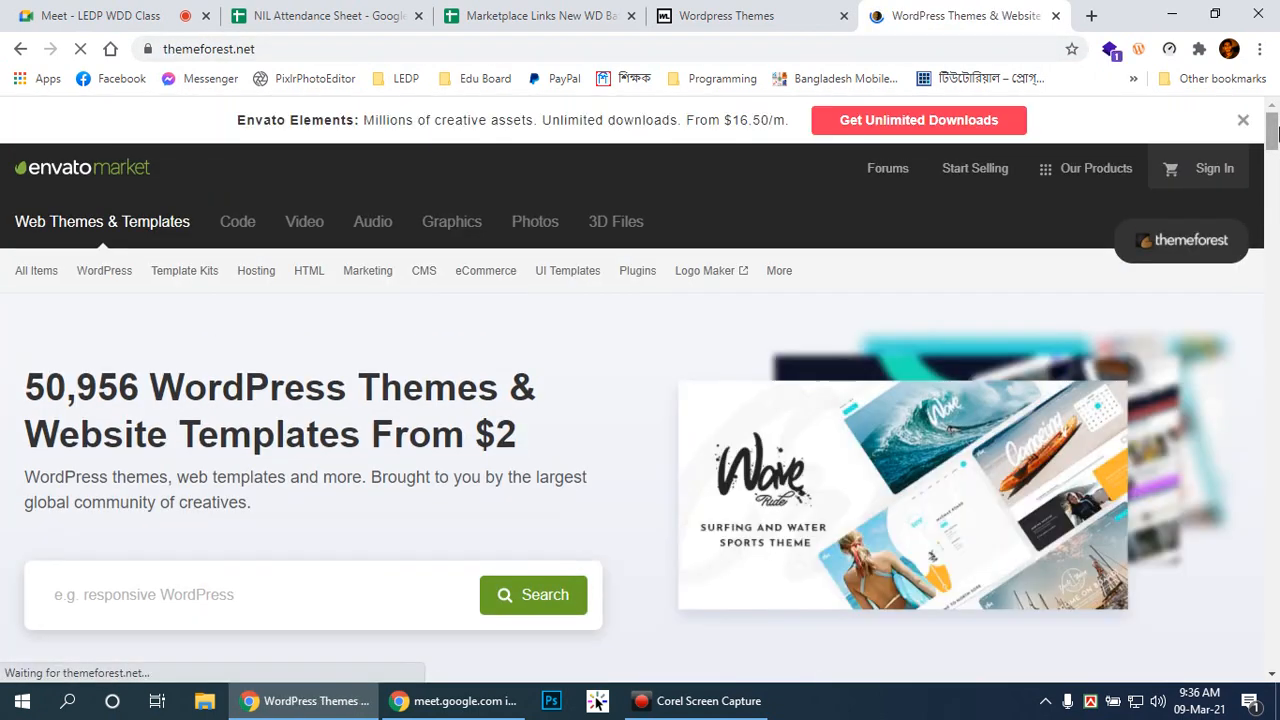
# Step: Browse ThemeForest's popular WordPress themes down to BeTheme, then start a new tab
pyautogui.moveTo(88, 270)
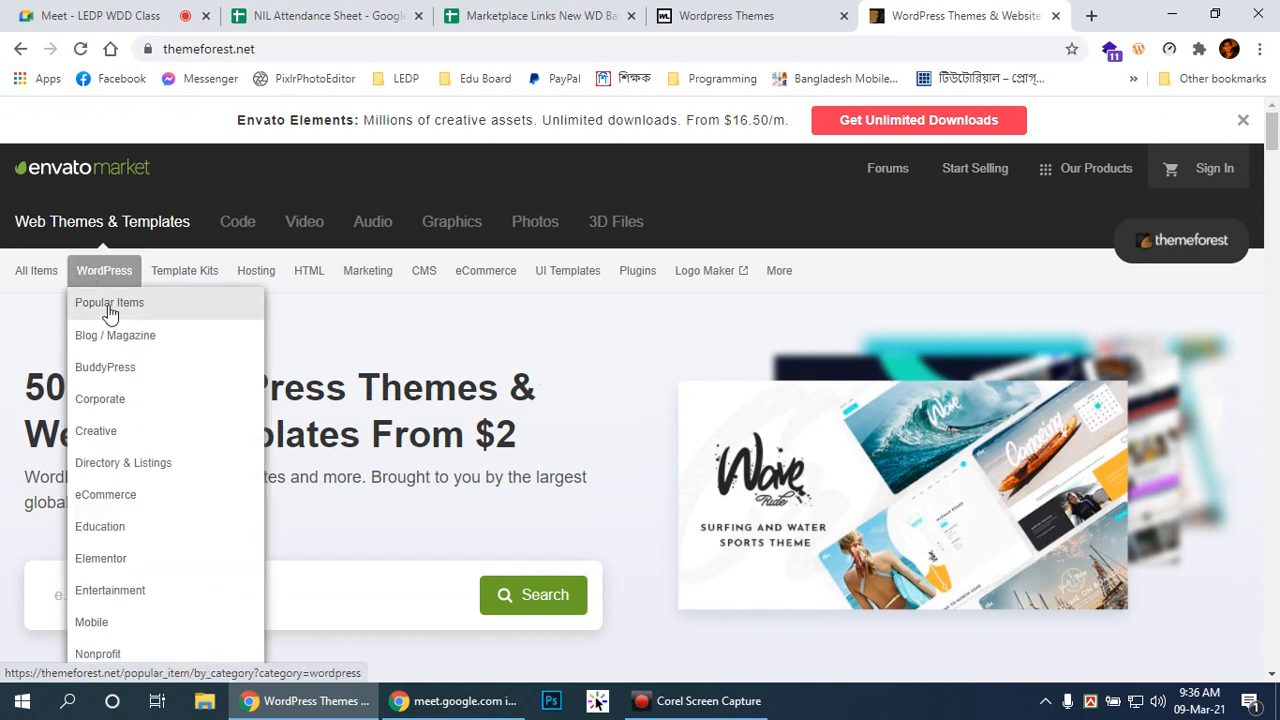
pyautogui.click(110, 313)
pyautogui.scroll(-3, 705, 318)
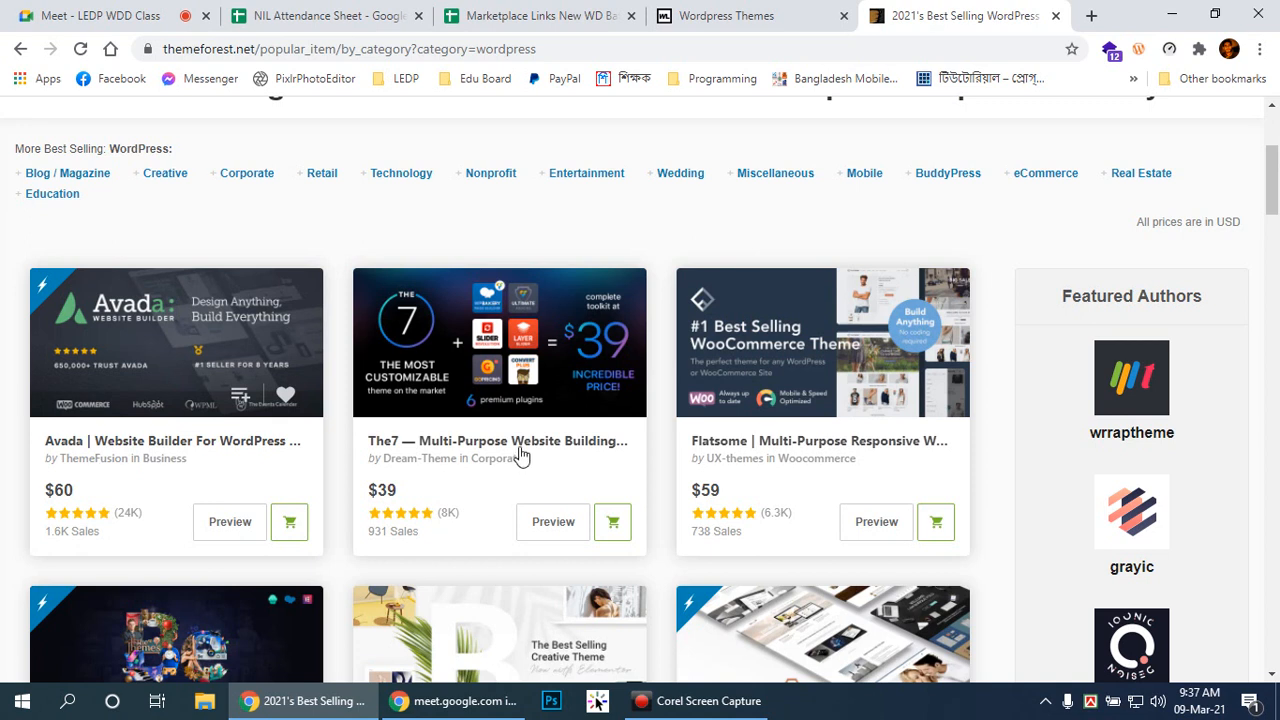
pyautogui.scroll(-3, 843, 449)
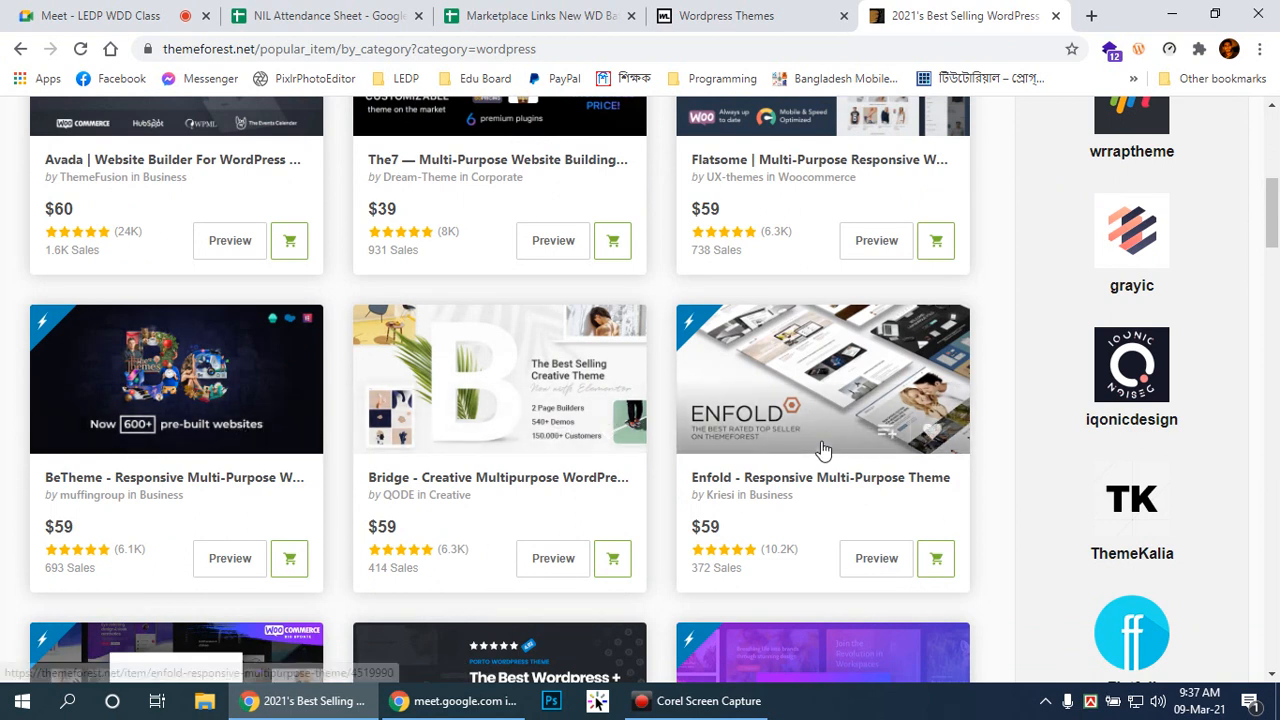
pyautogui.click(1091, 15)
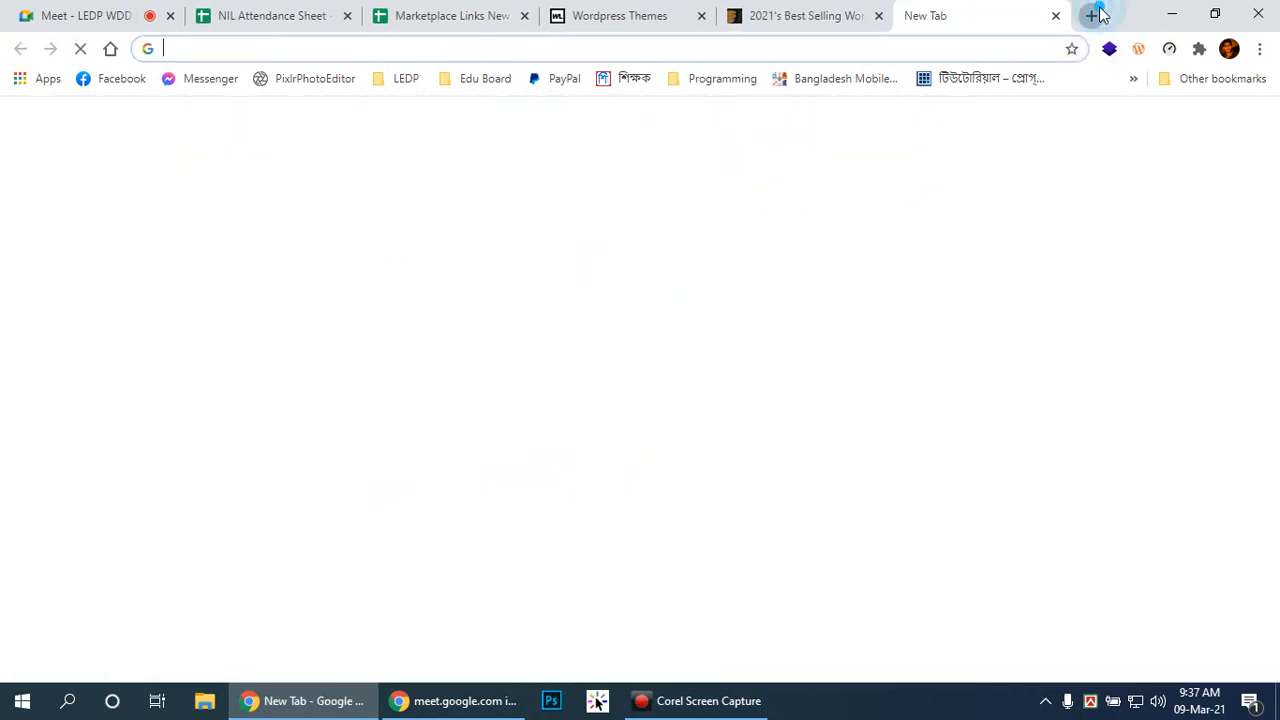
# Step: Search for betheme and open the Betheme site result in a new tab
pyautogui.write('betheme')
pyautogui.press('Return')
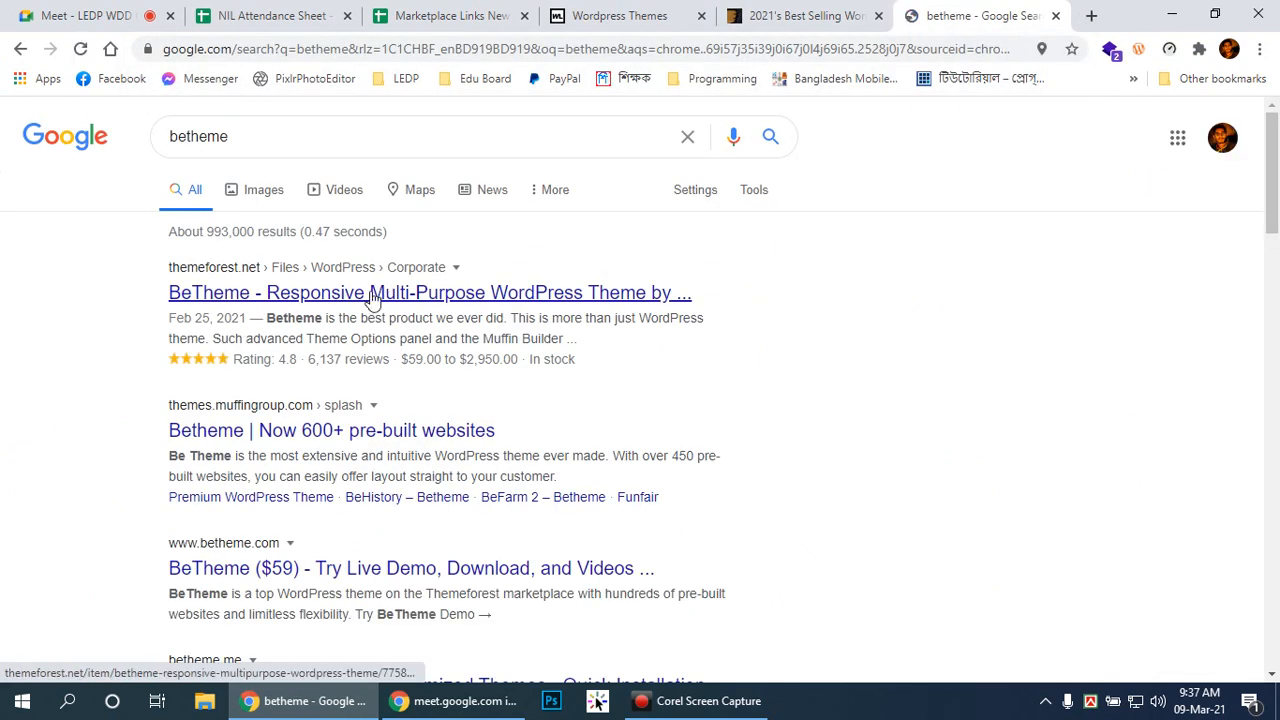
pyautogui.rightClick(300, 441)
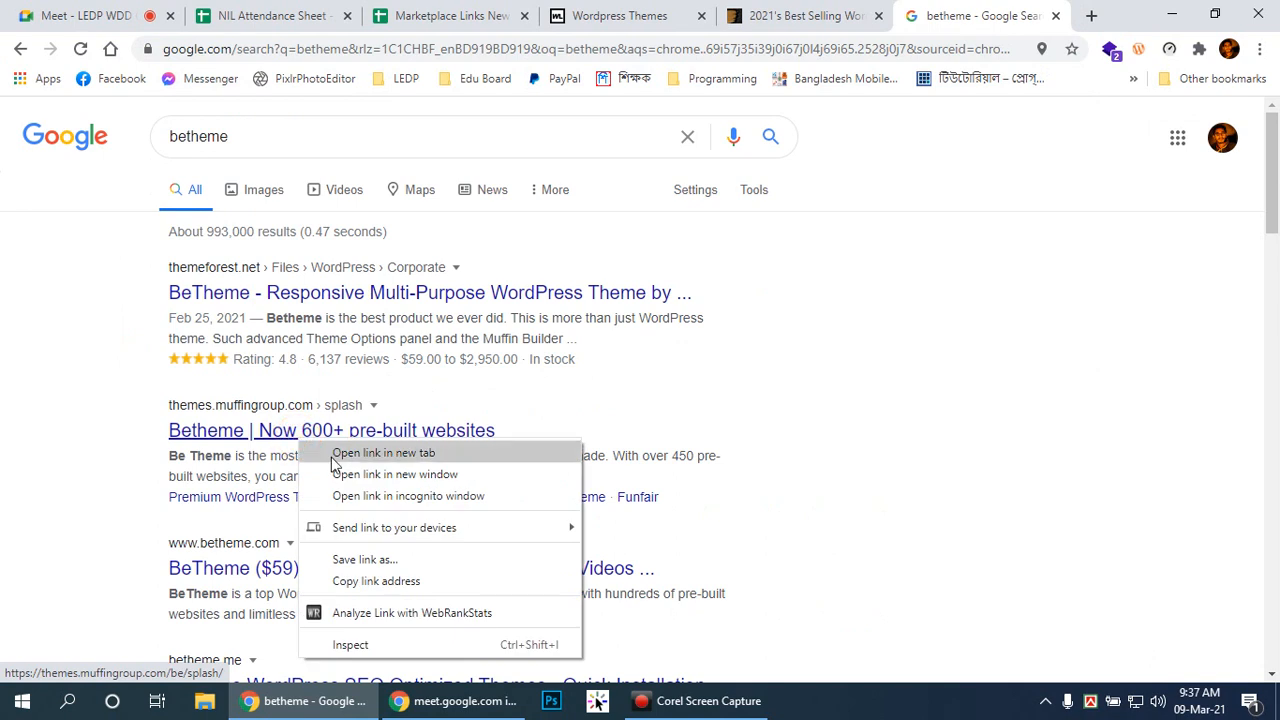
pyautogui.click(331, 453)
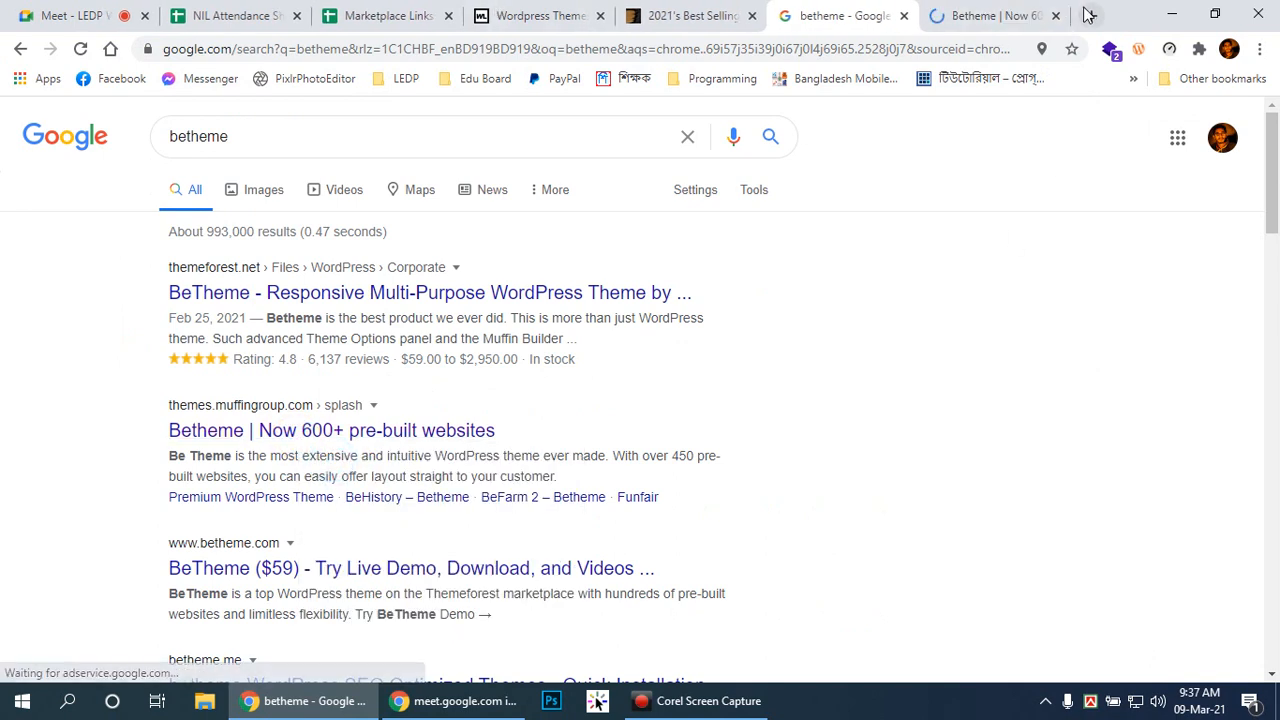
# Step: In another tab, search divi theme, open Elegant Themes' Divi page, then return to Betheme
pyautogui.click(1091, 15)
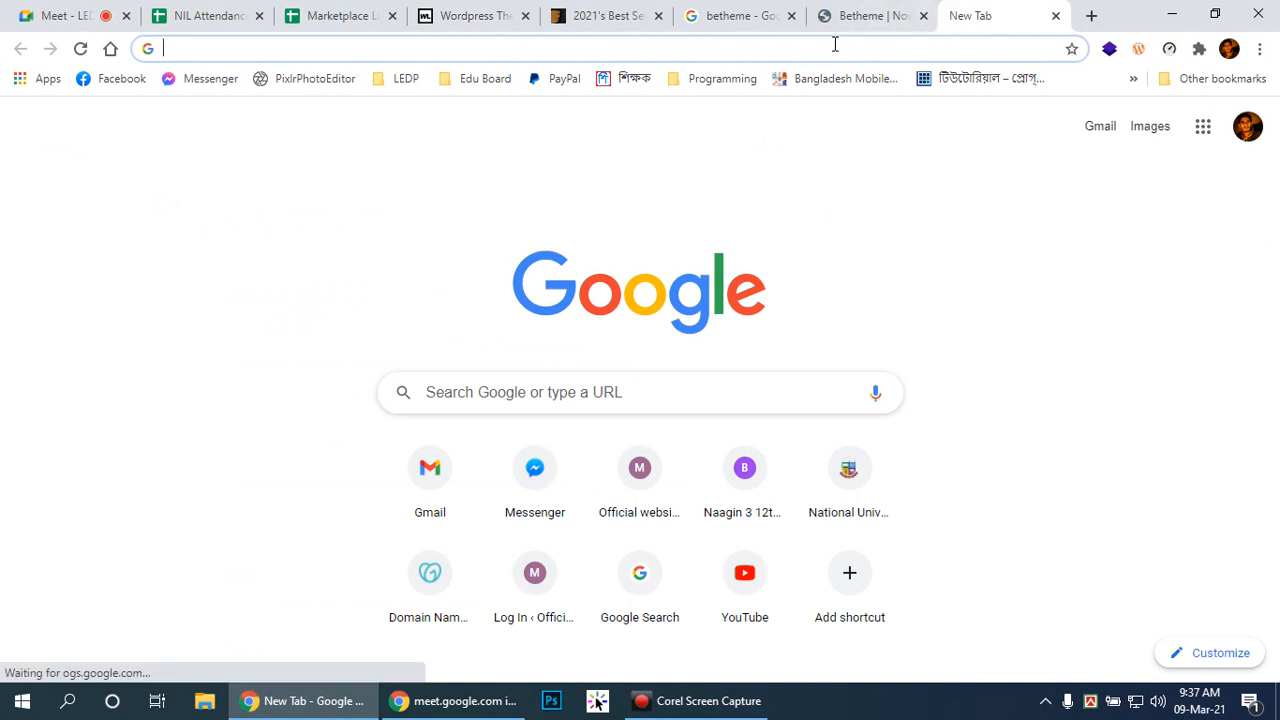
pyautogui.write('divi')
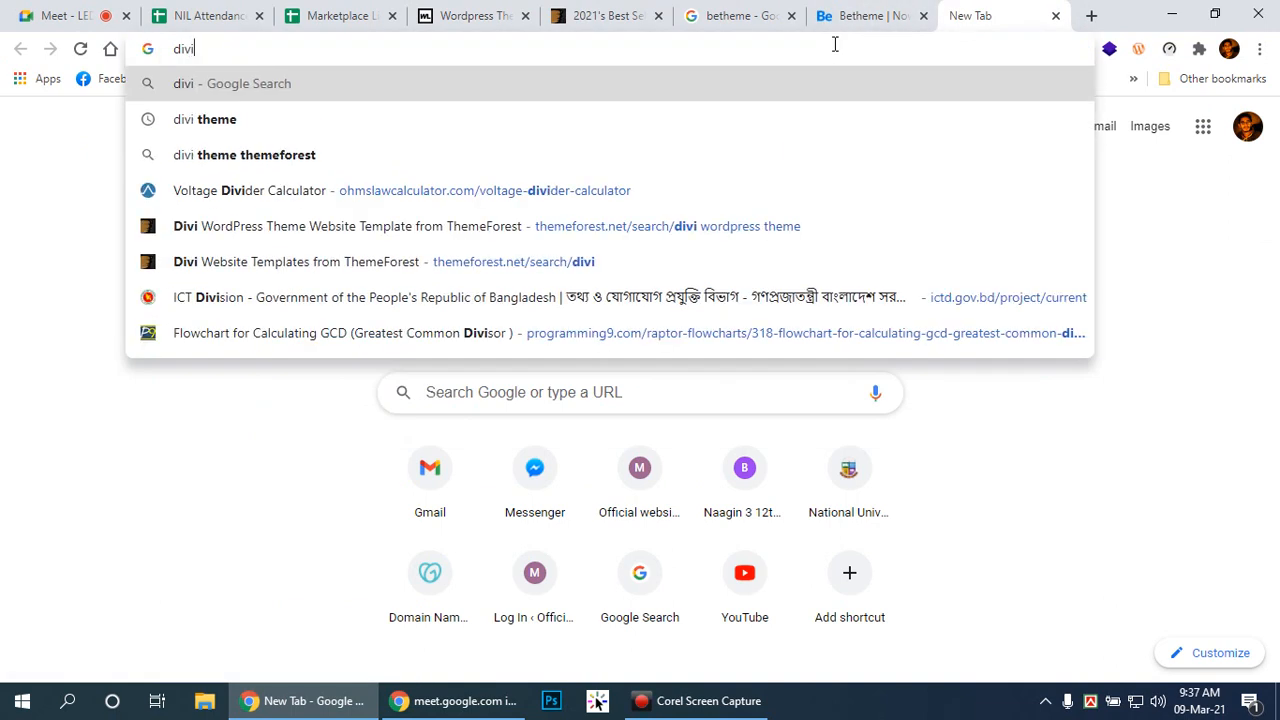
pyautogui.press('Down')
pyautogui.press('Return')
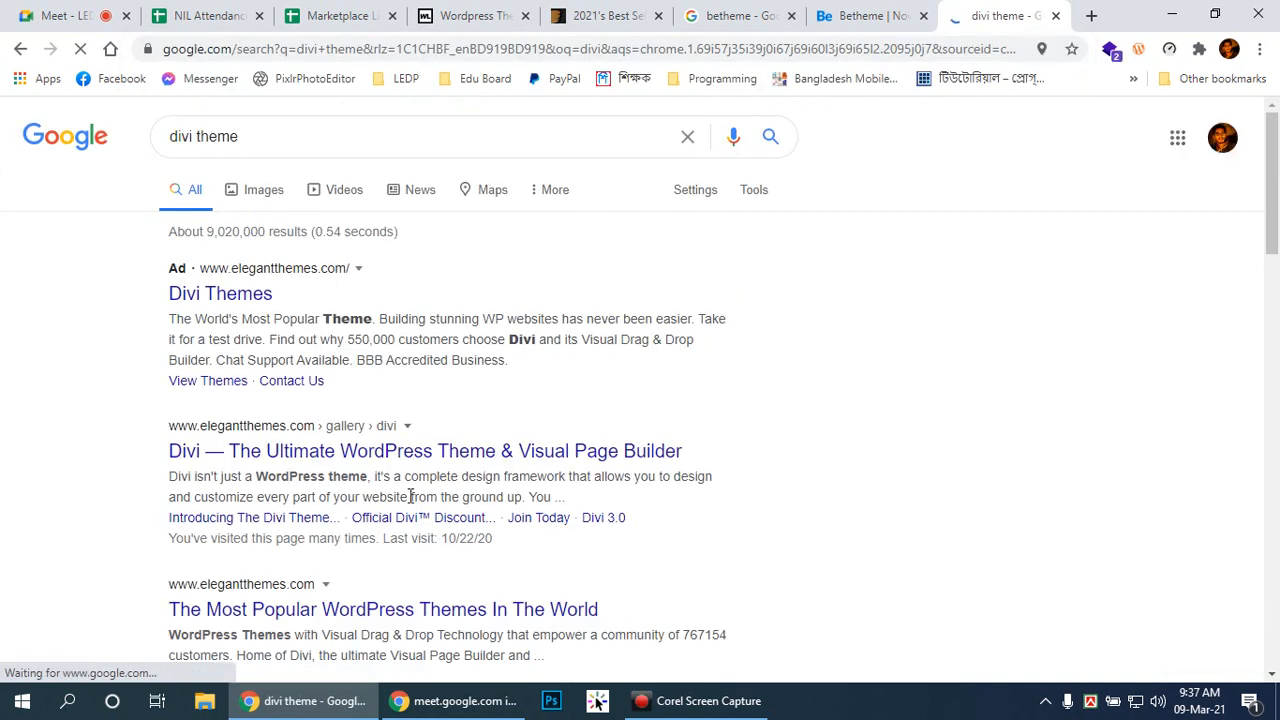
pyautogui.click(329, 449)
pyautogui.click(852, 12)
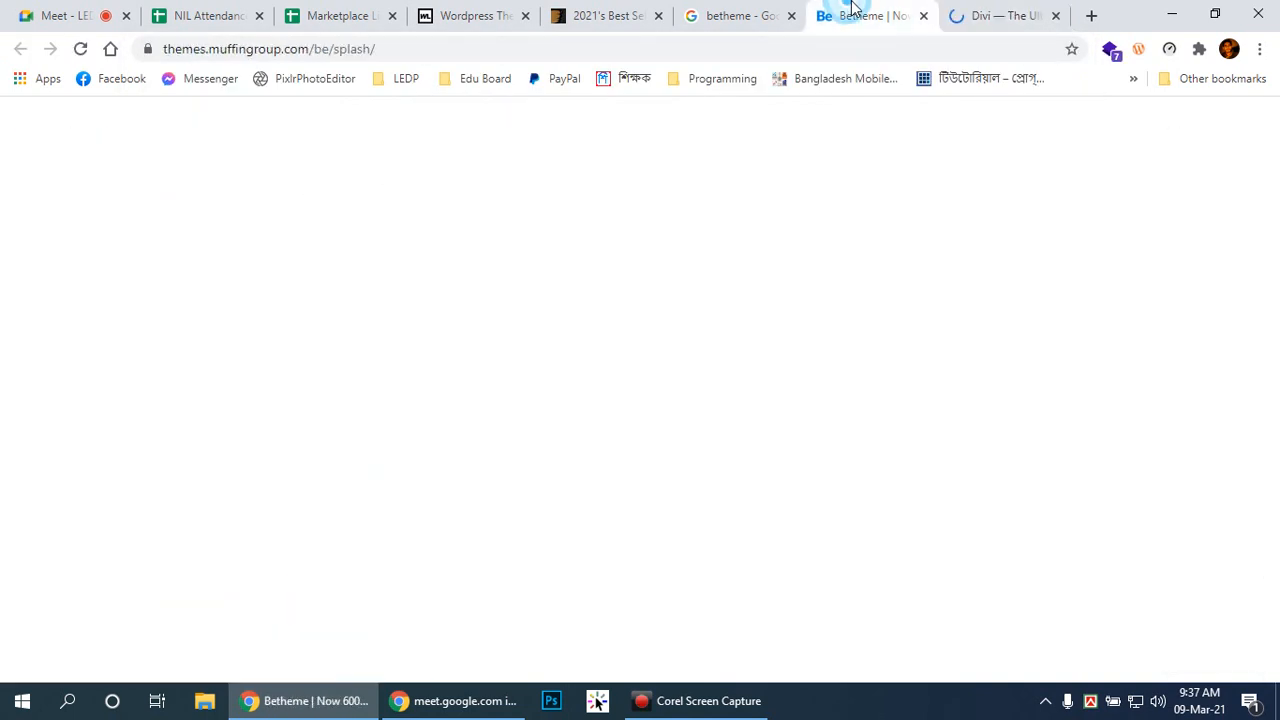
# Step: Scroll through Betheme's 622 pre-built website templates, from Fire Brigade to Medical Shop
pyautogui.scroll(-15, 1182, 304)
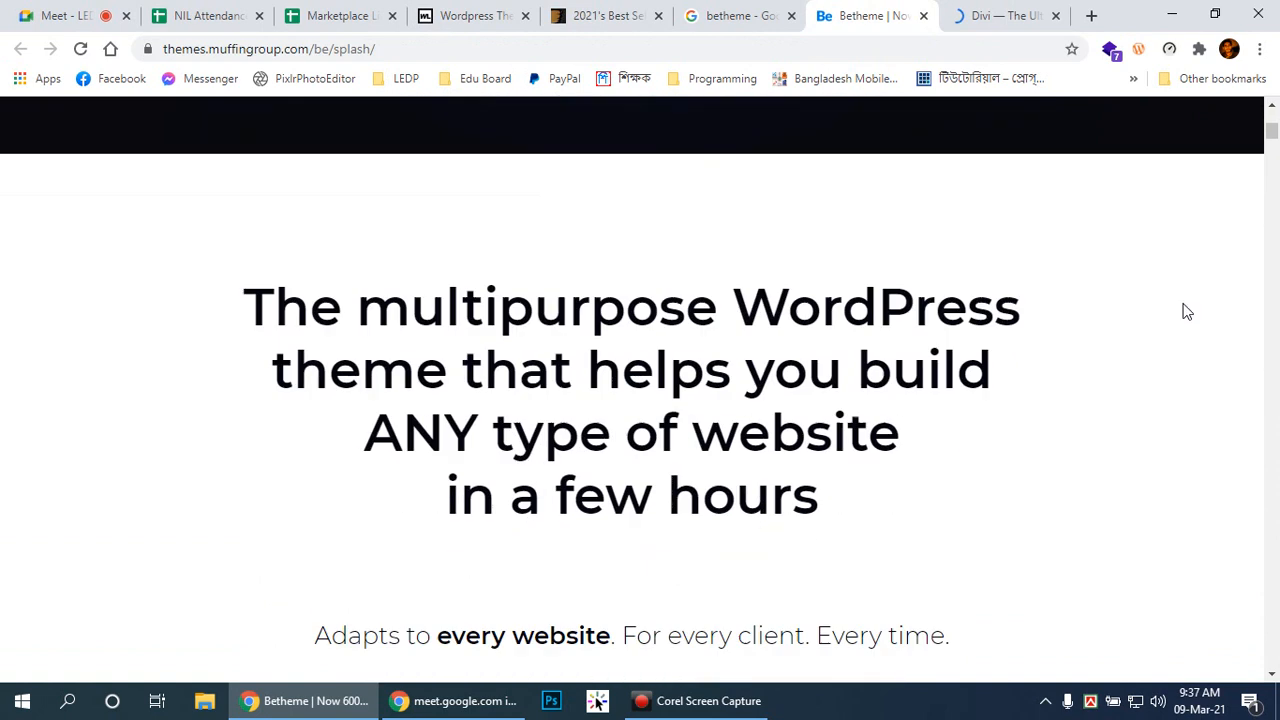
pyautogui.scroll(-20, 1175, 303)
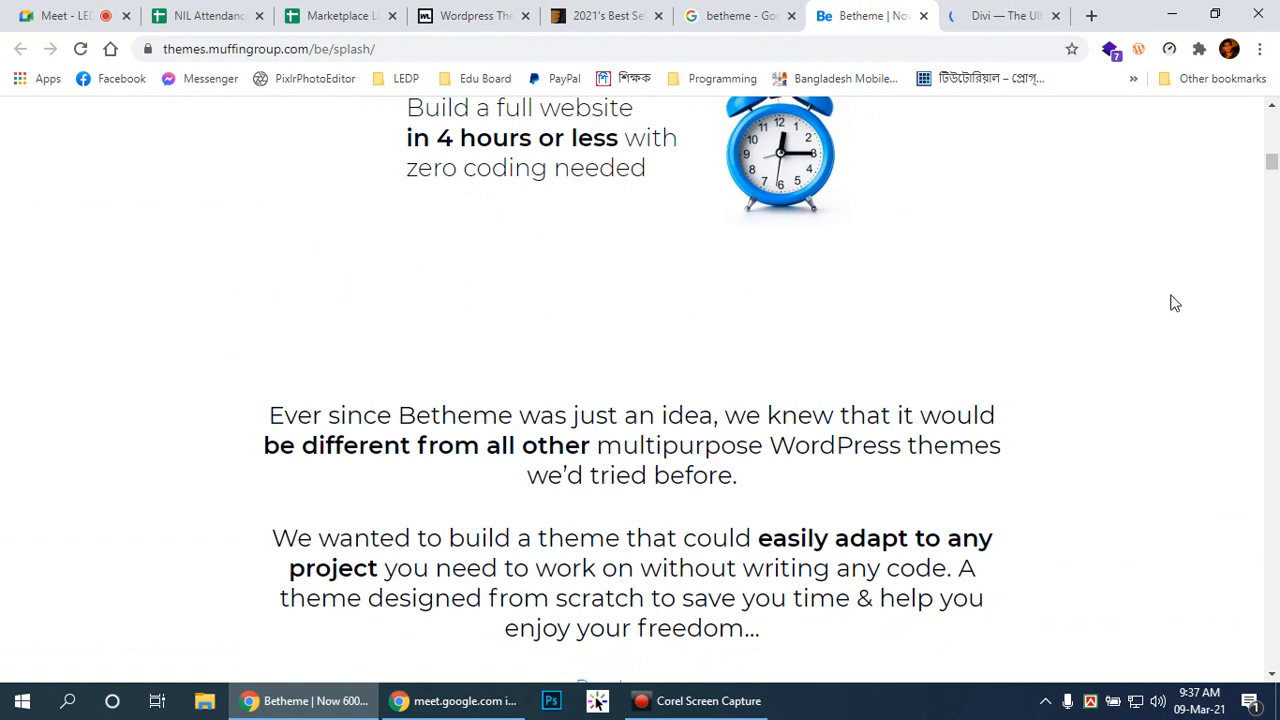
pyautogui.scroll(10, 1174, 302)
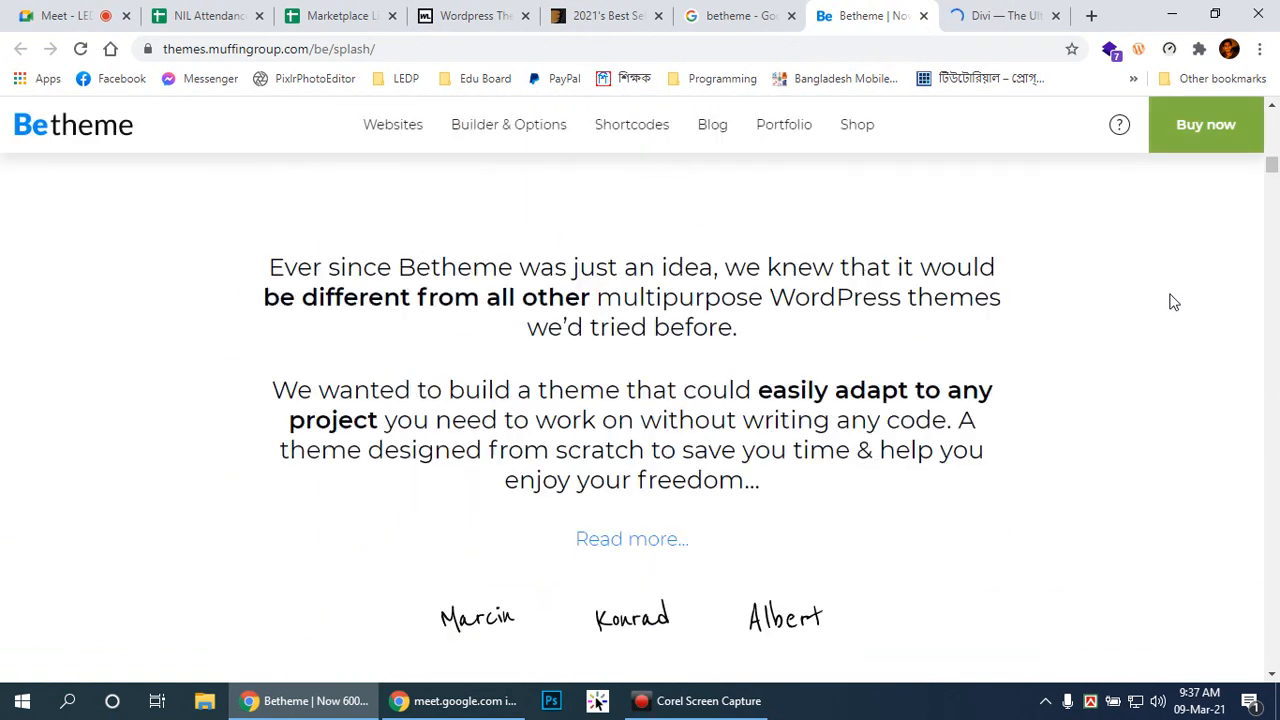
pyautogui.scroll(1, 1174, 302)
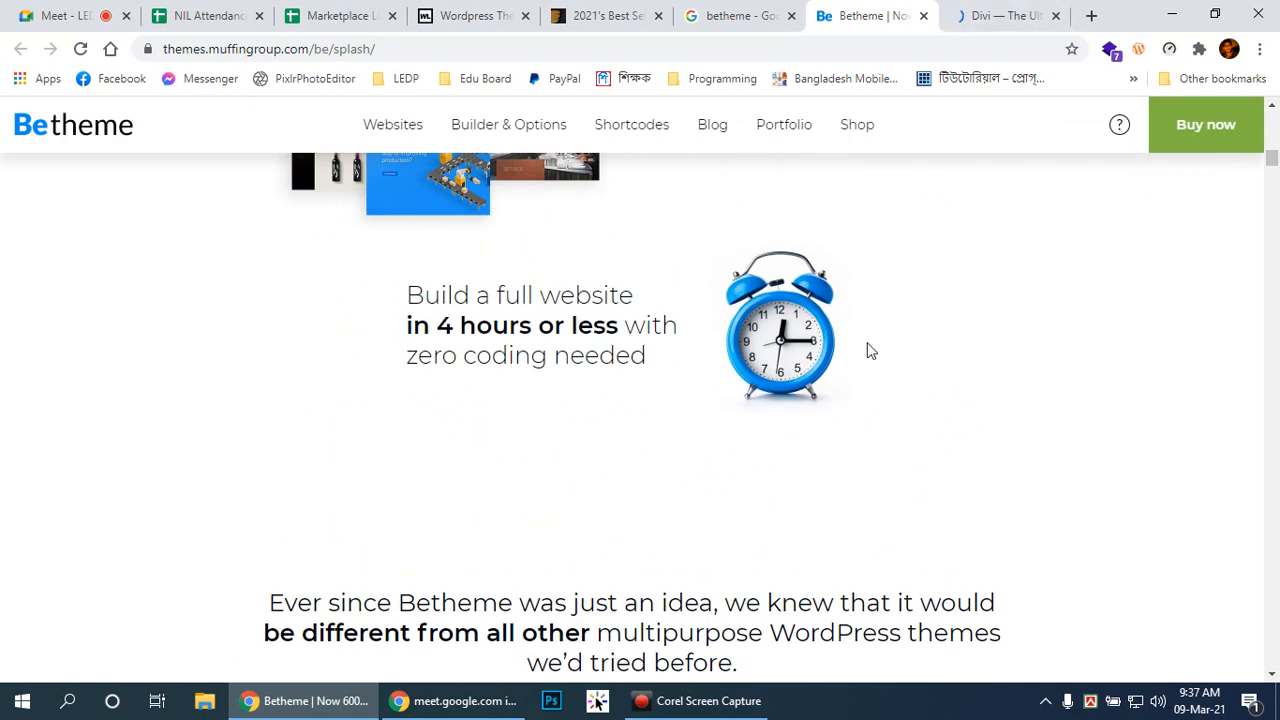
pyautogui.scroll(-12, 1000, 350)
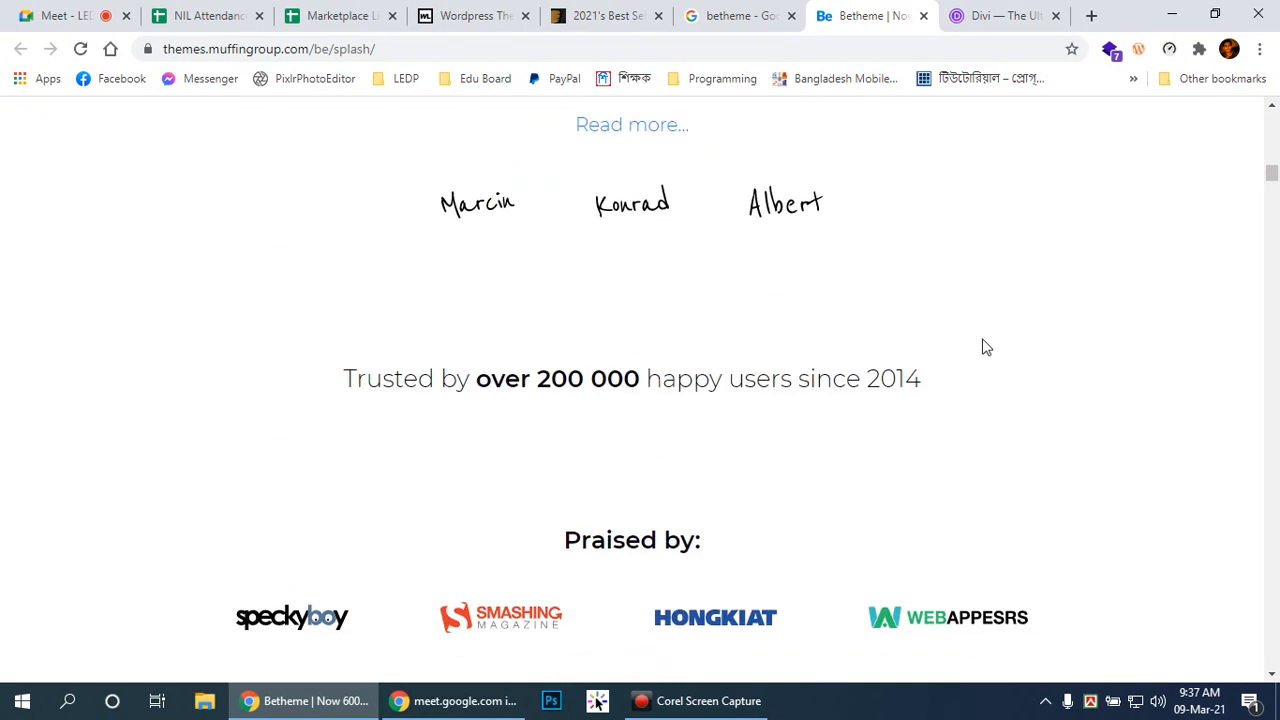
pyautogui.scroll(-4, 978, 345)
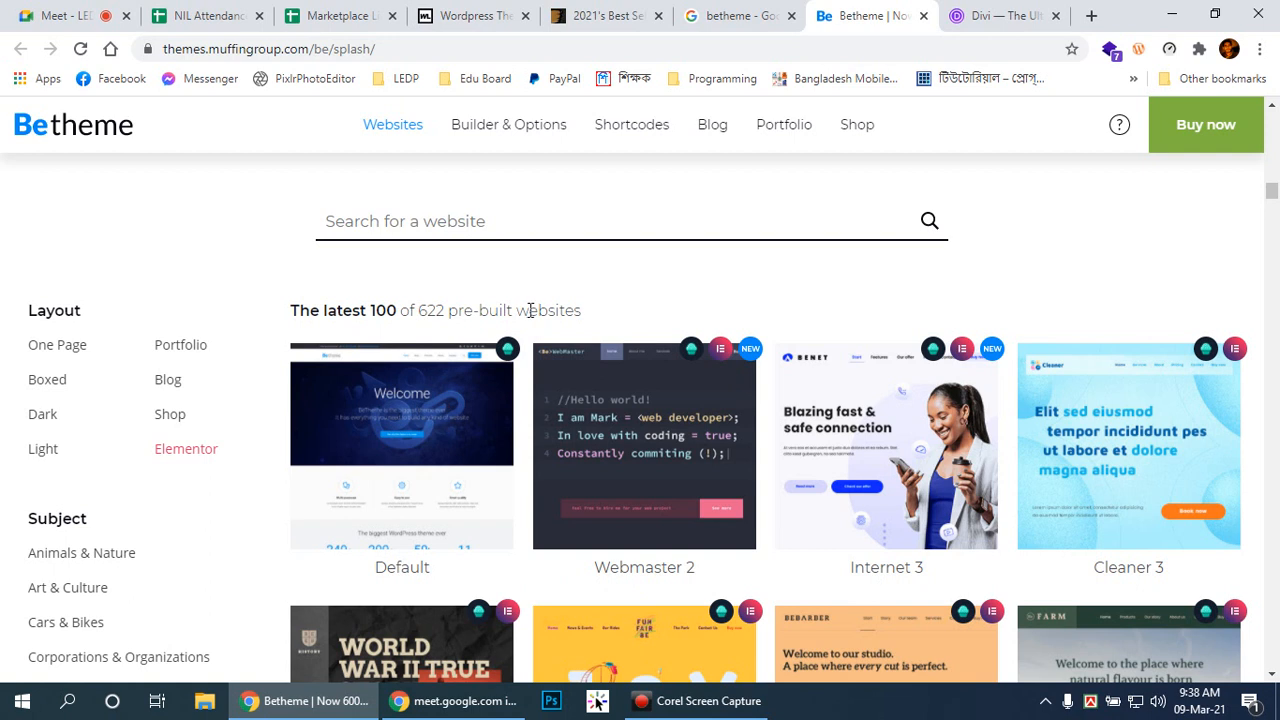
pyautogui.moveTo(417, 303); pyautogui.dragTo(446, 306)
pyautogui.click(443, 318)
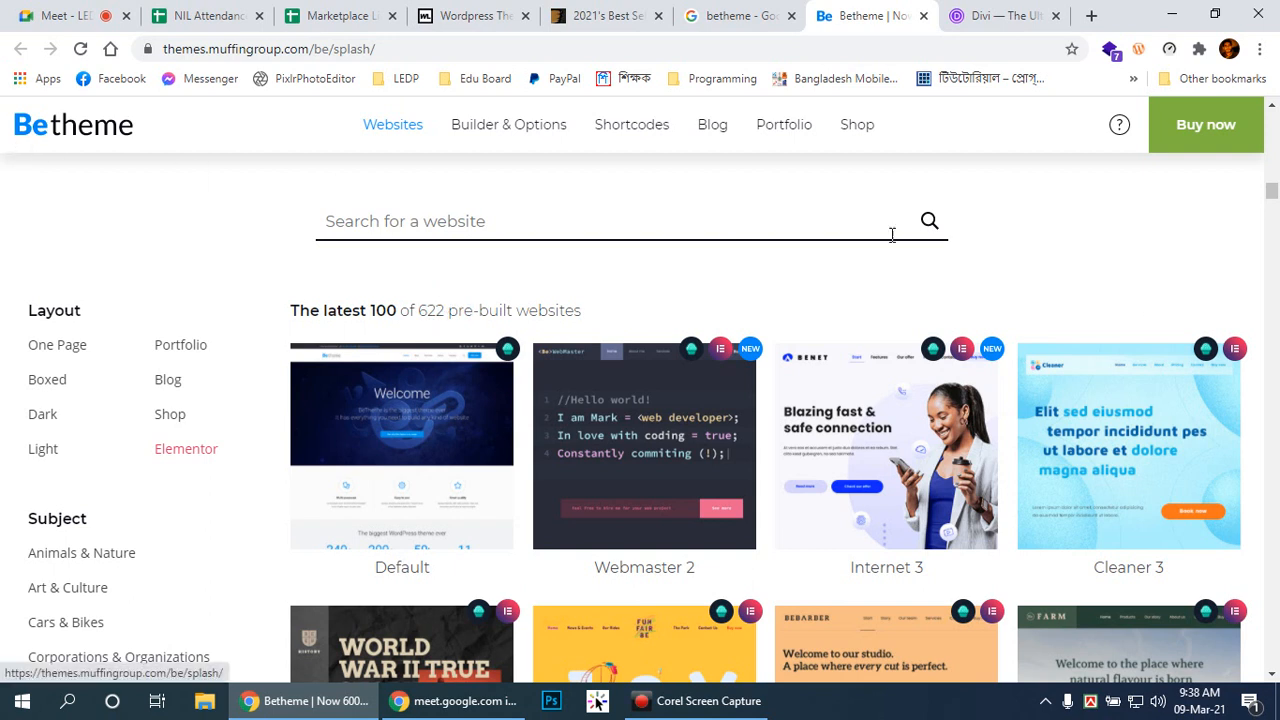
pyautogui.scroll(-1, 1183, 343)
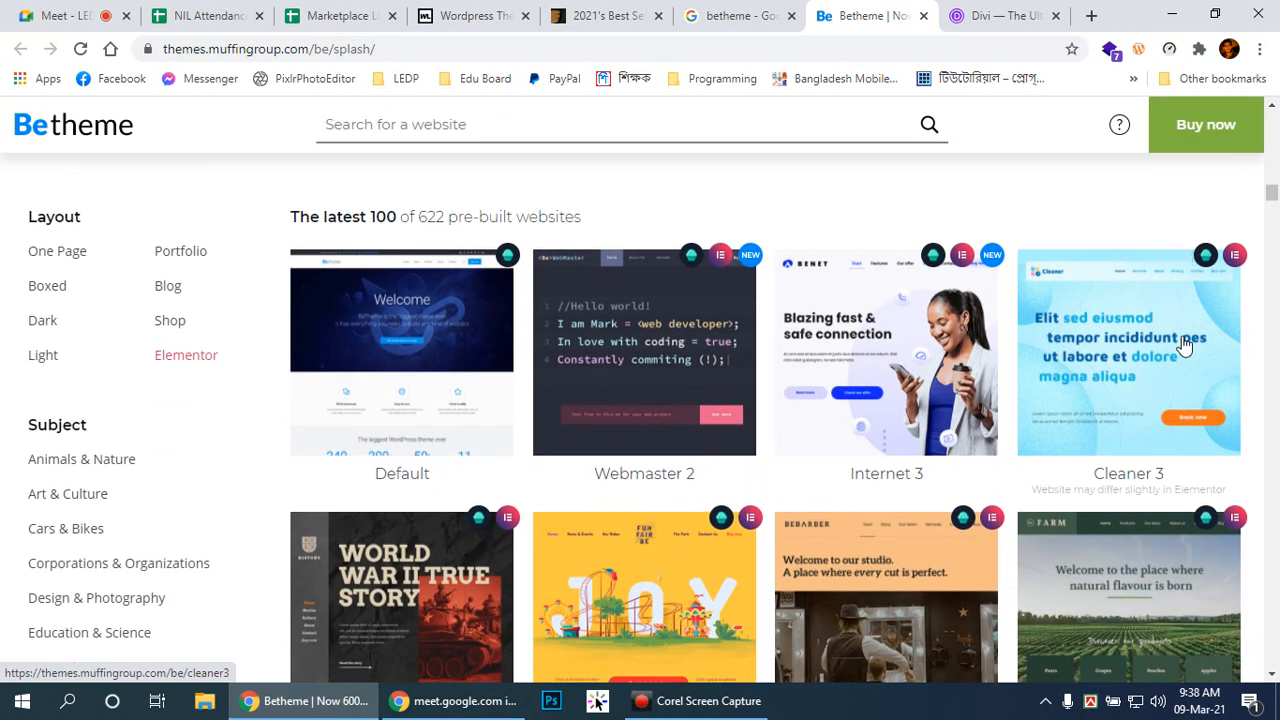
pyautogui.scroll(-2, 1183, 343)
pyautogui.scroll(3, 681, 294)
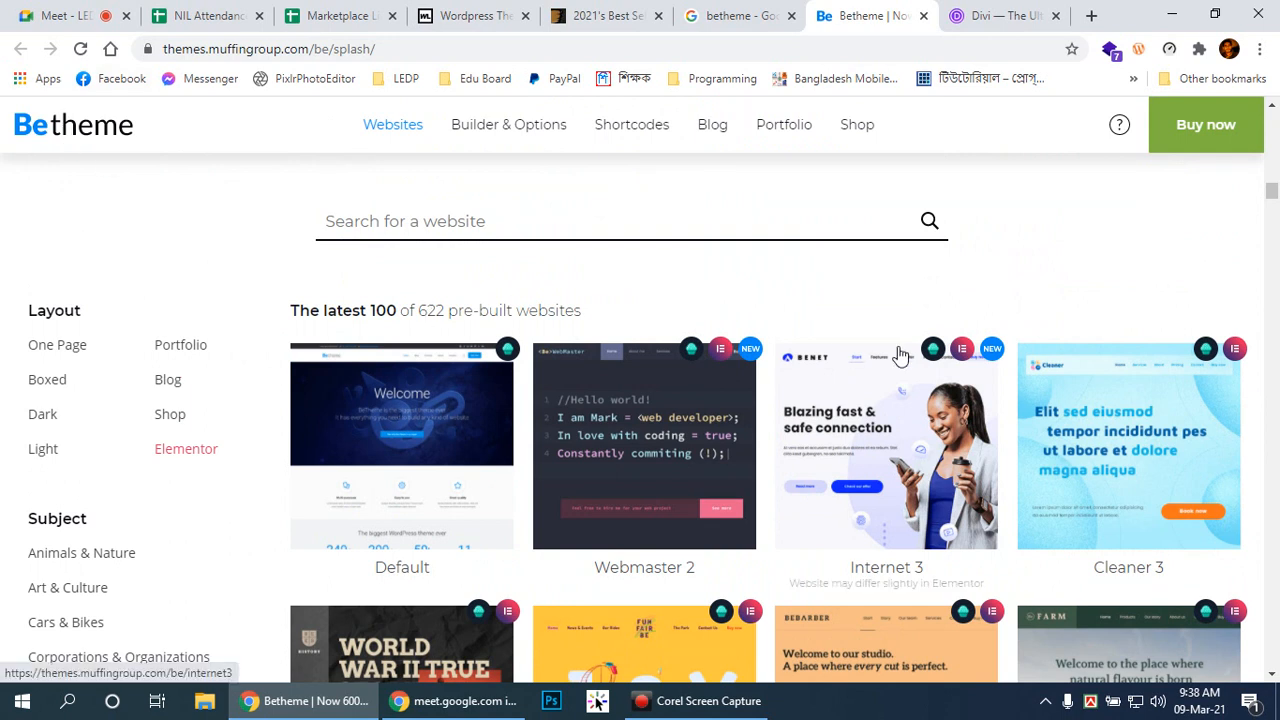
pyautogui.scroll(-2, 901, 355)
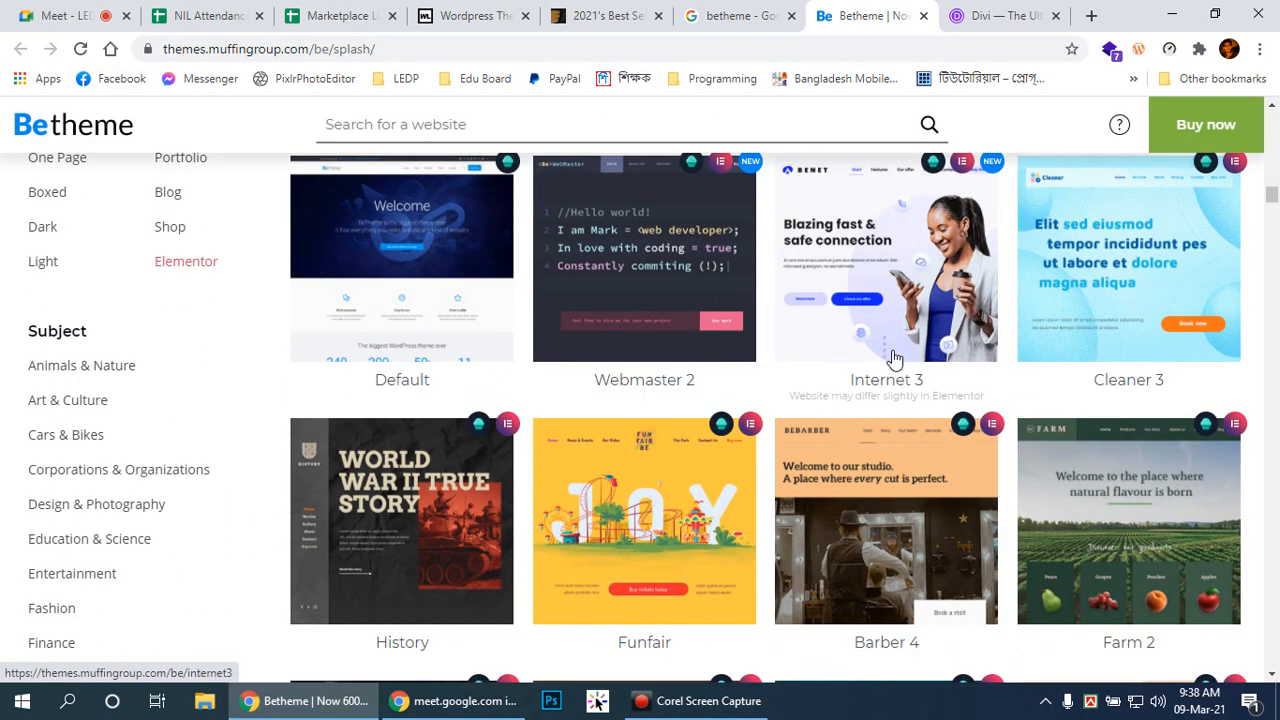
pyautogui.scroll(-1, 893, 358)
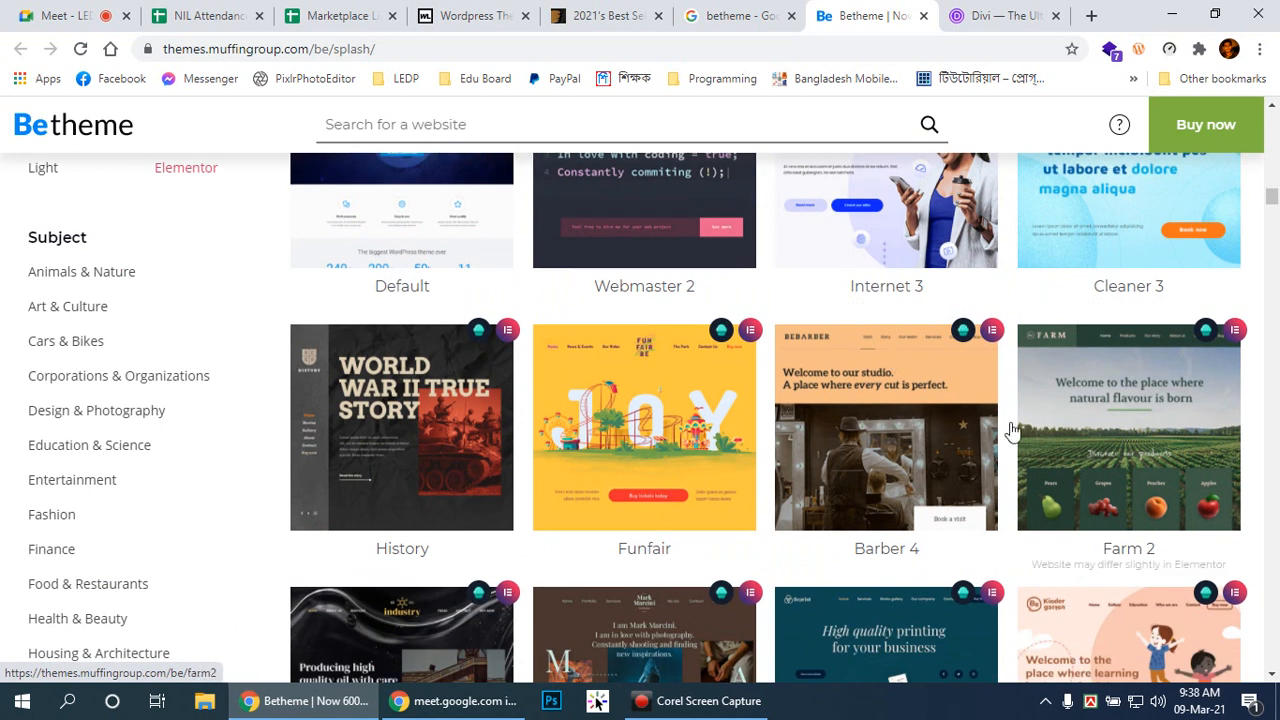
pyautogui.scroll(2, 1178, 425)
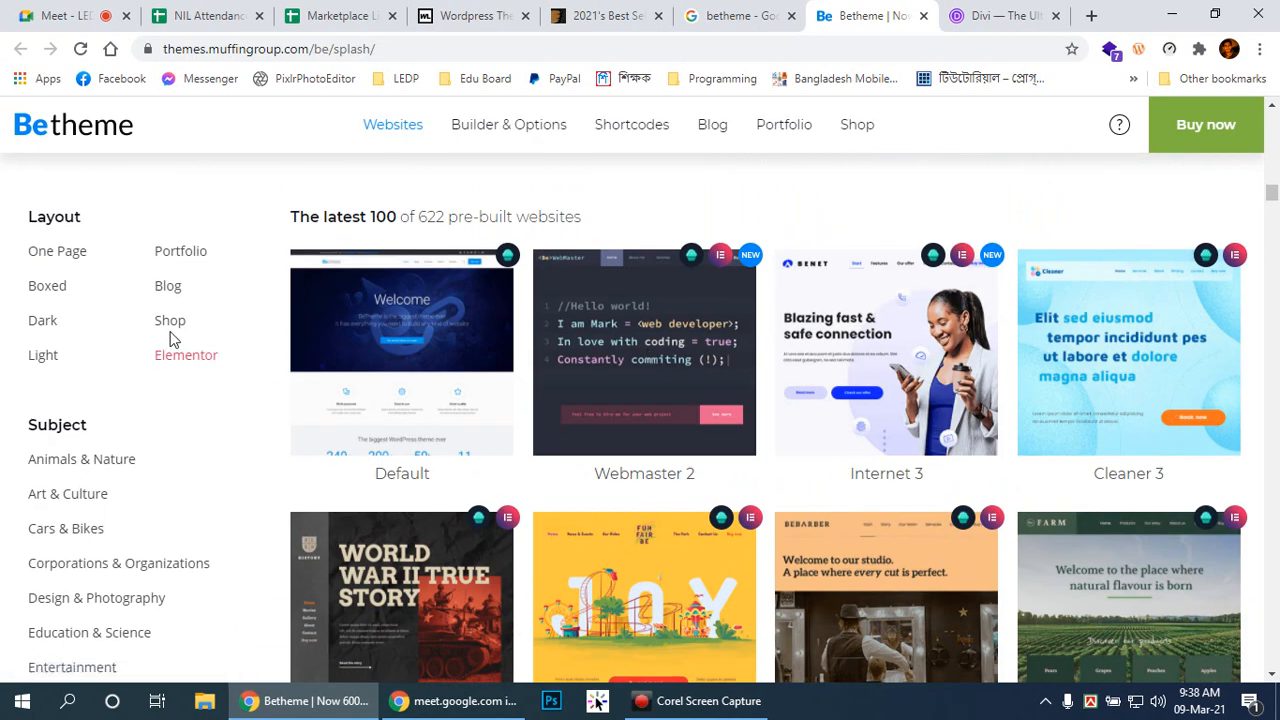
pyautogui.scroll(-6, 640, 366)
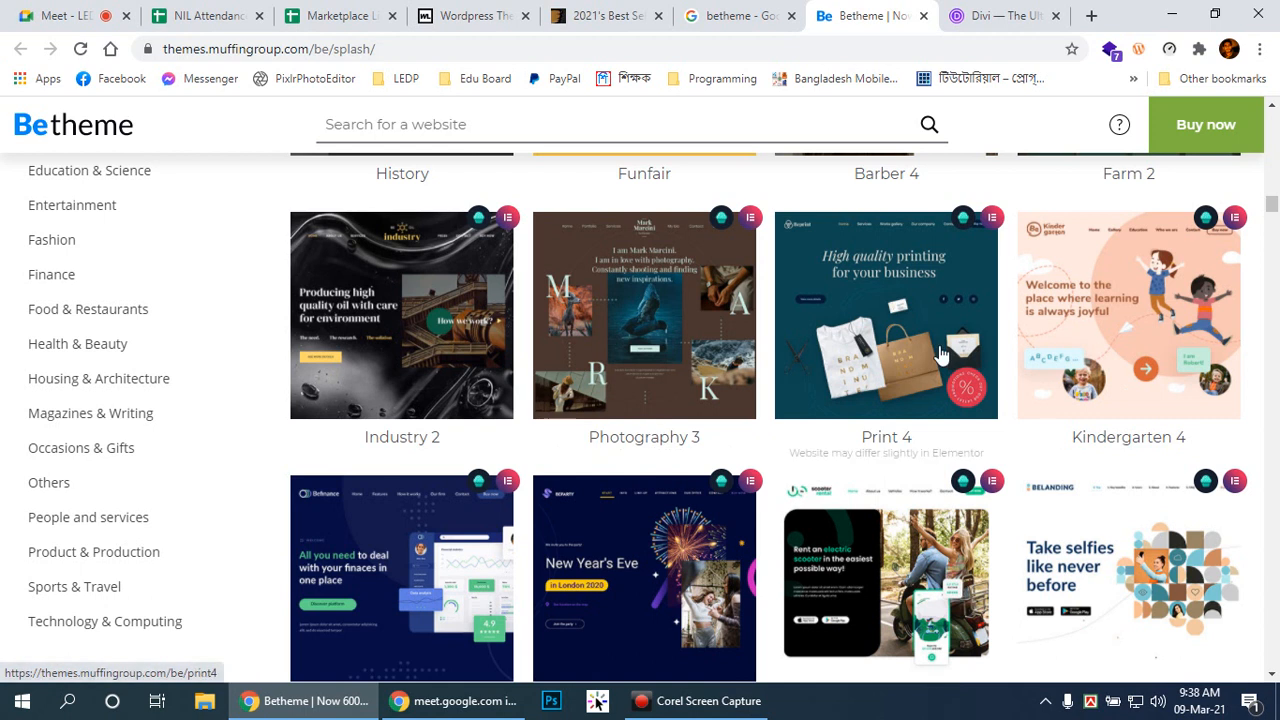
pyautogui.scroll(-6, 1137, 412)
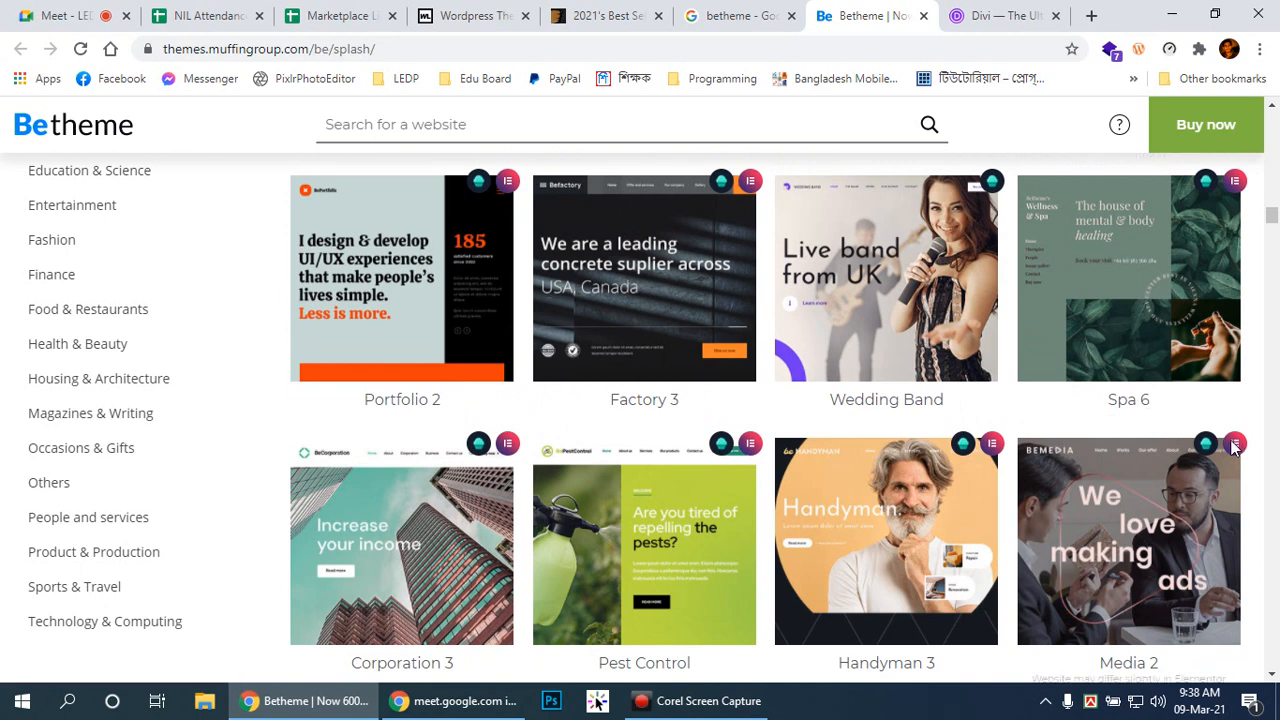
pyautogui.scroll(8, 862, 455)
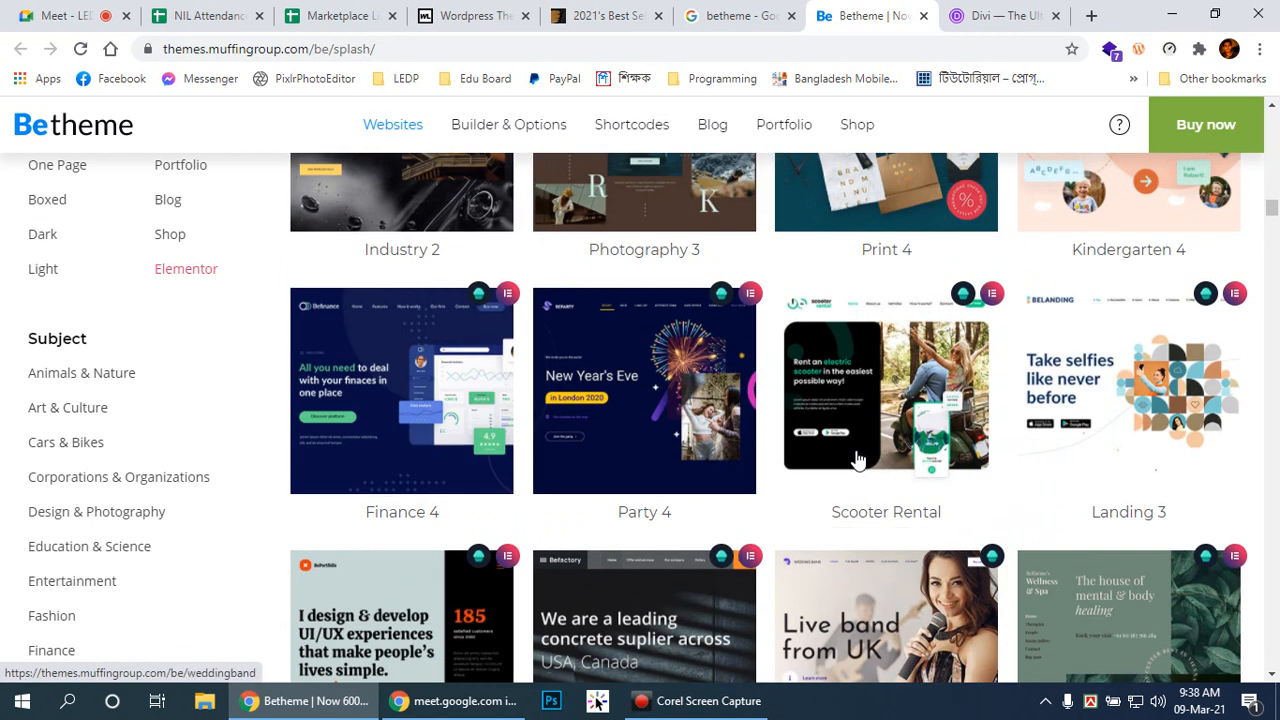
pyautogui.scroll(-8, 855, 453)
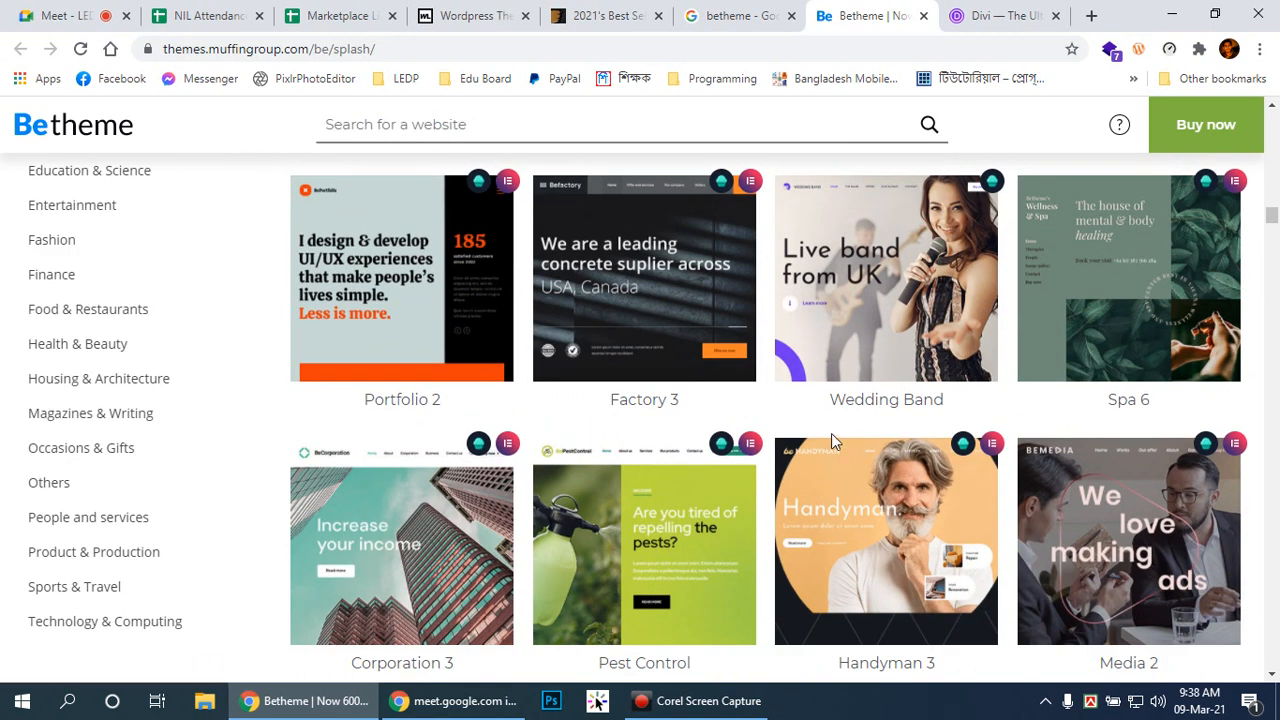
pyautogui.scroll(-5, 825, 447)
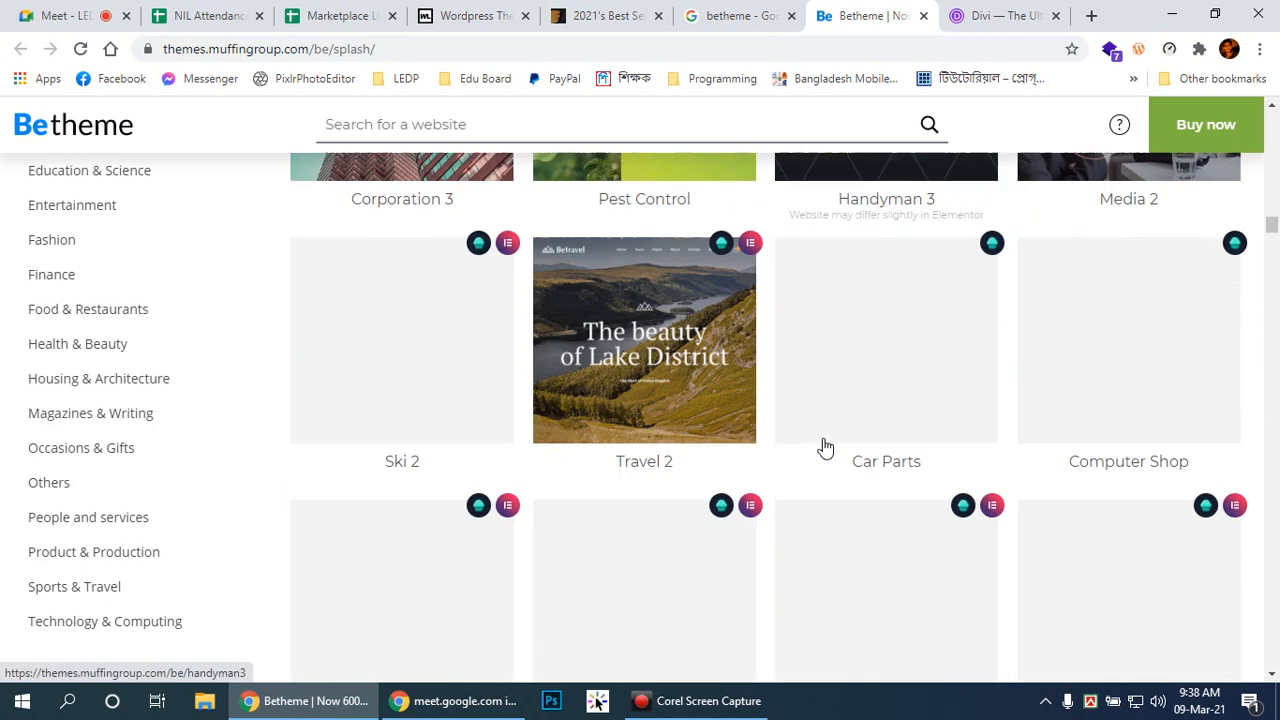
pyautogui.scroll(-7, 825, 447)
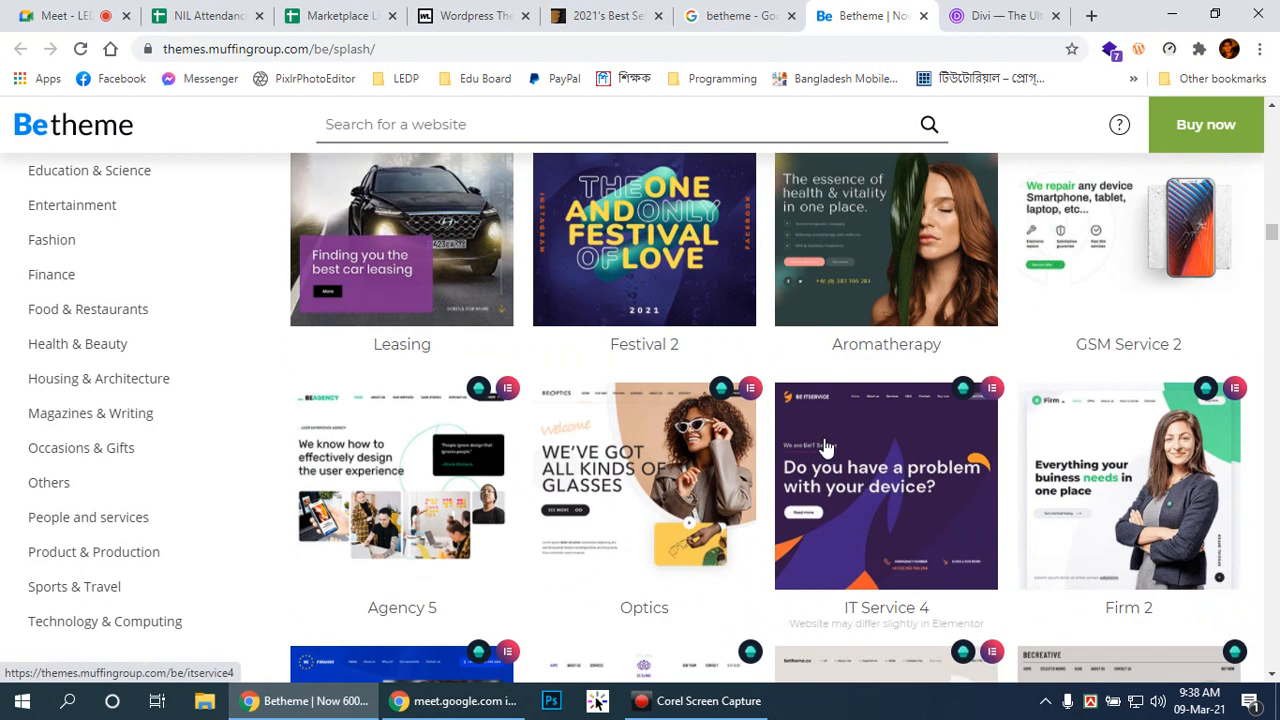
pyautogui.scroll(-20, 825, 447)
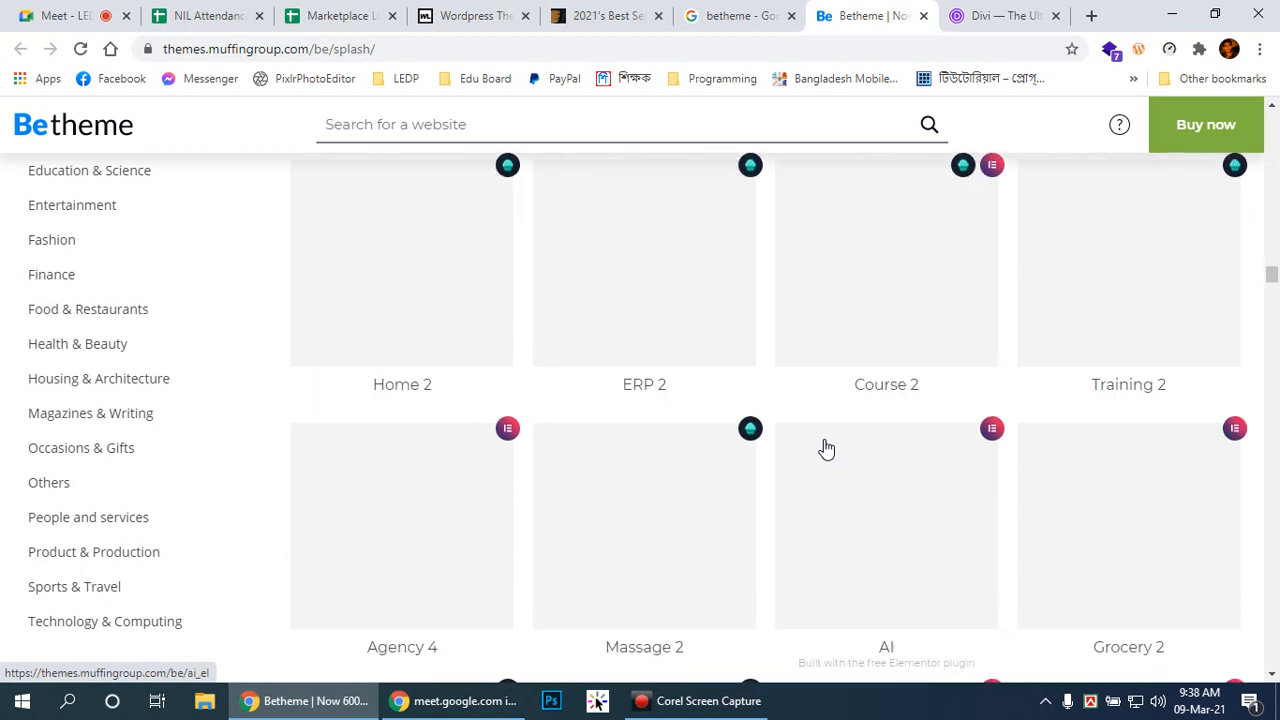
pyautogui.scroll(-5, 825, 447)
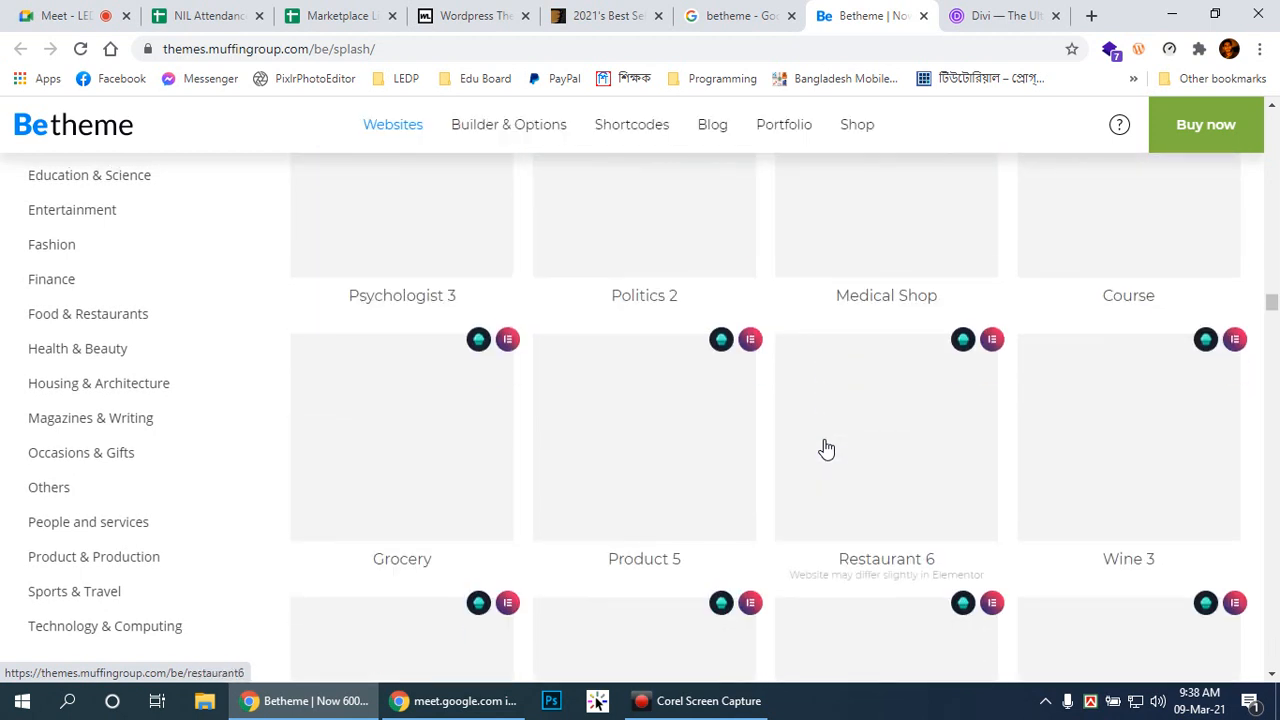
pyautogui.scroll(-1, 55, 337)
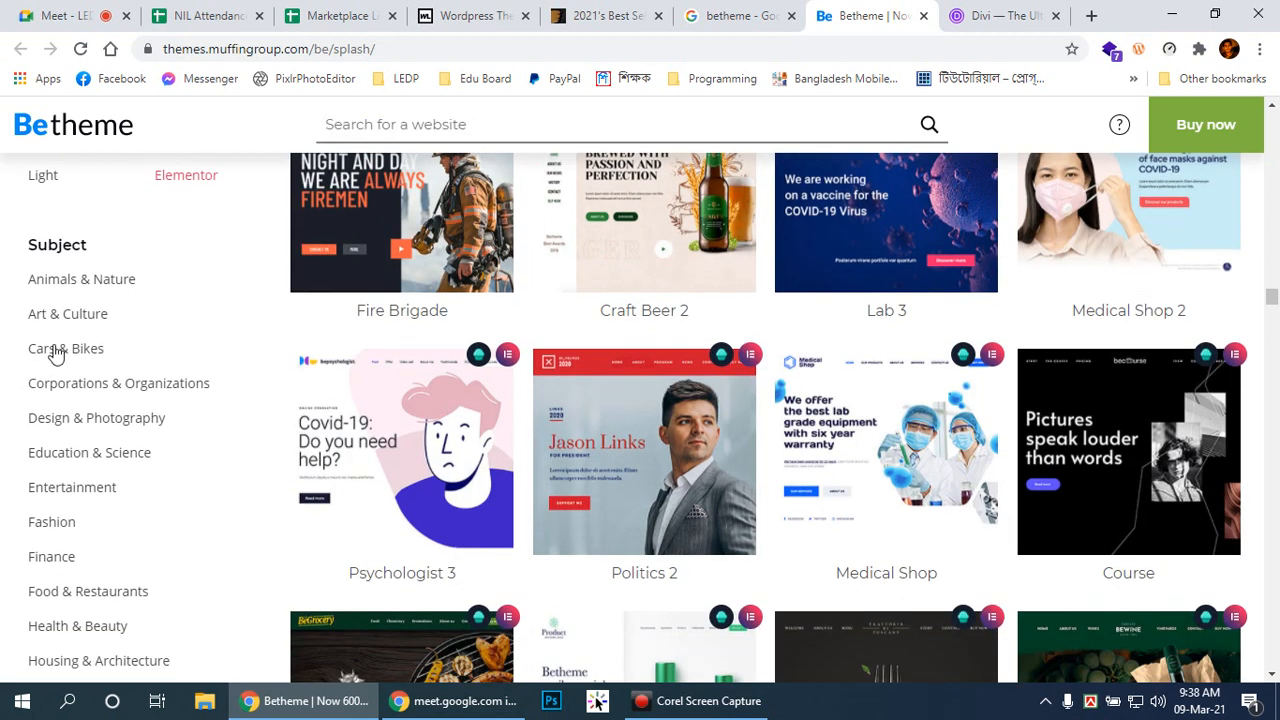
# Step: Filter the template gallery to Corporations & Organizations and scroll its results
pyautogui.click(114, 389)
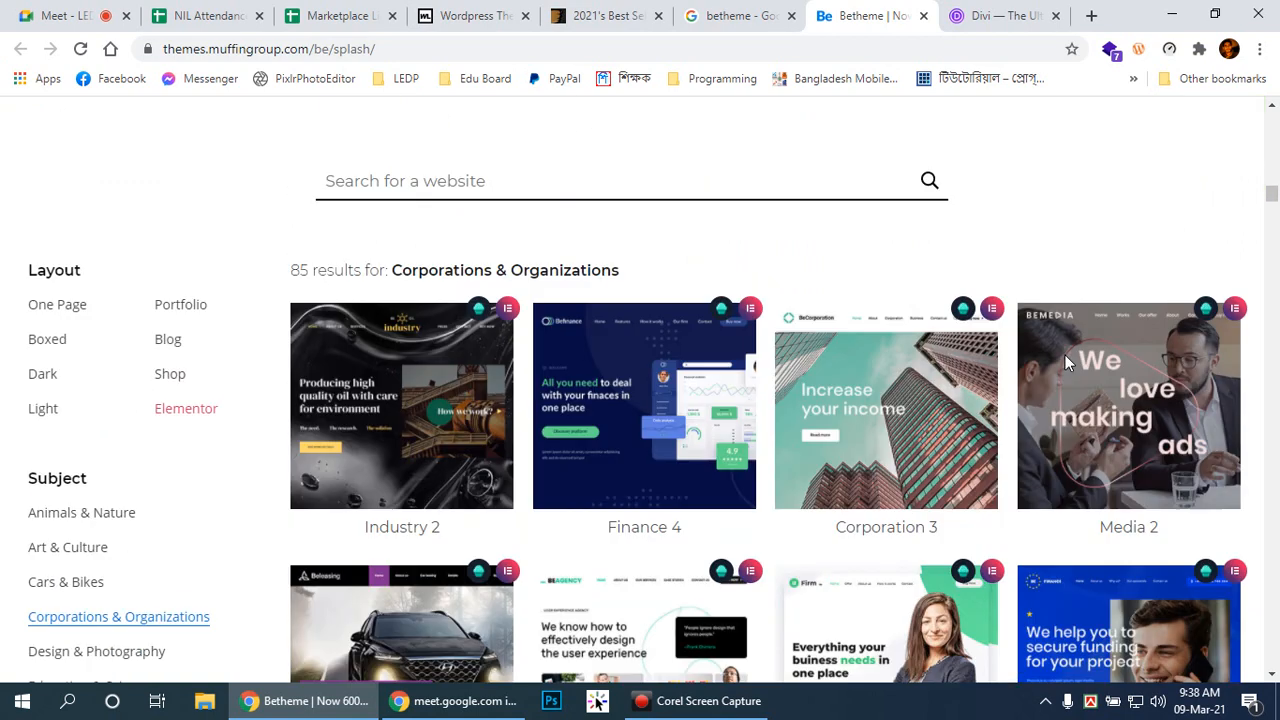
pyautogui.scroll(-3, 1100, 360)
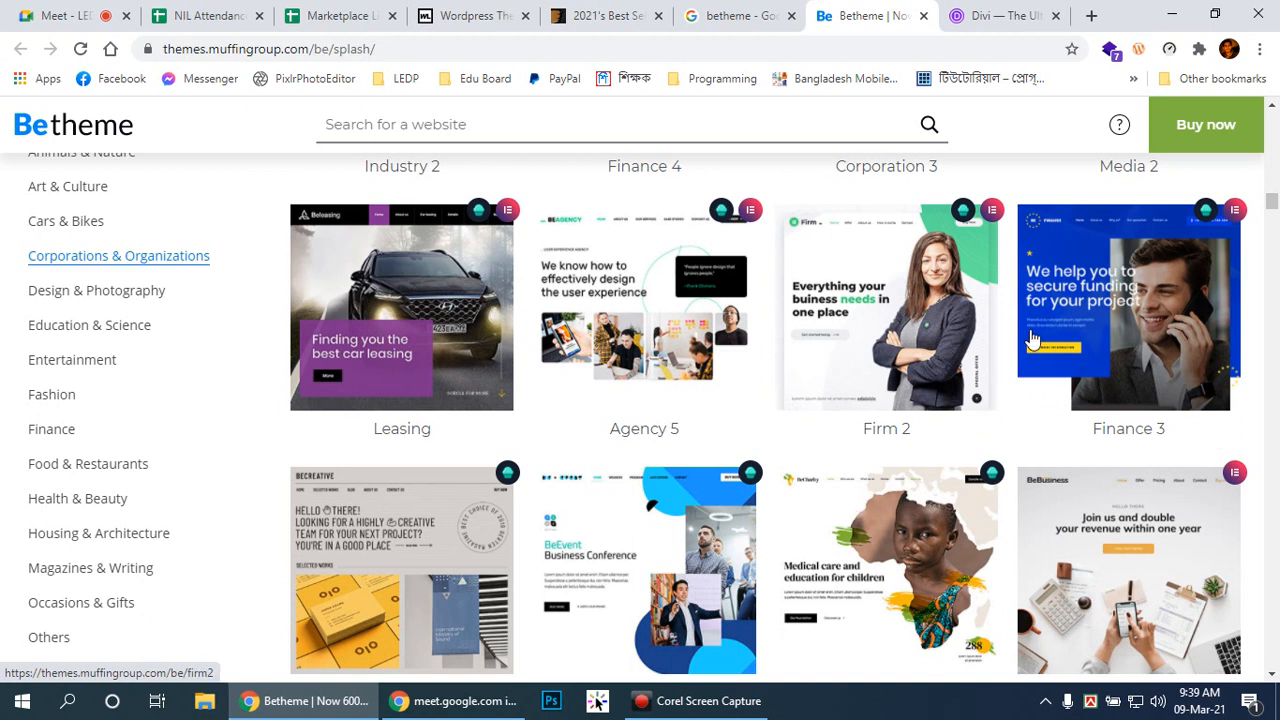
pyautogui.scroll(-4, 1032, 338)
pyautogui.scroll(-7, 1032, 338)
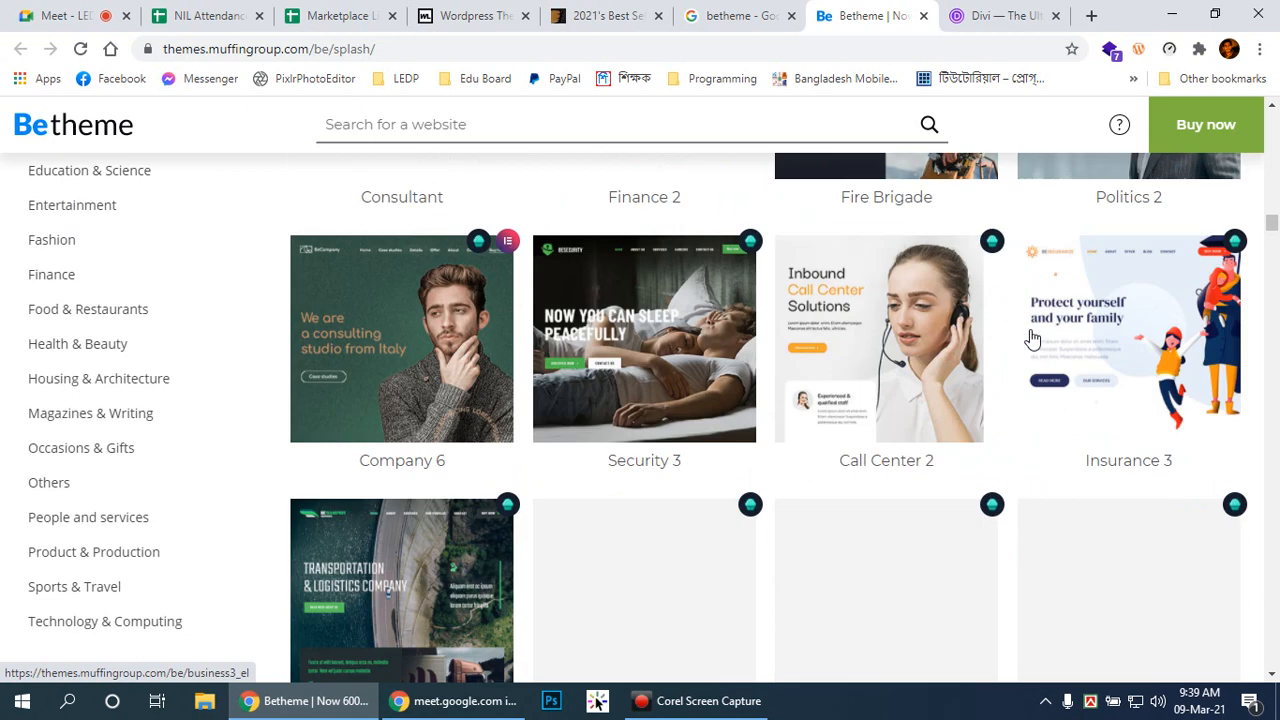
pyautogui.scroll(-9, 1048, 360)
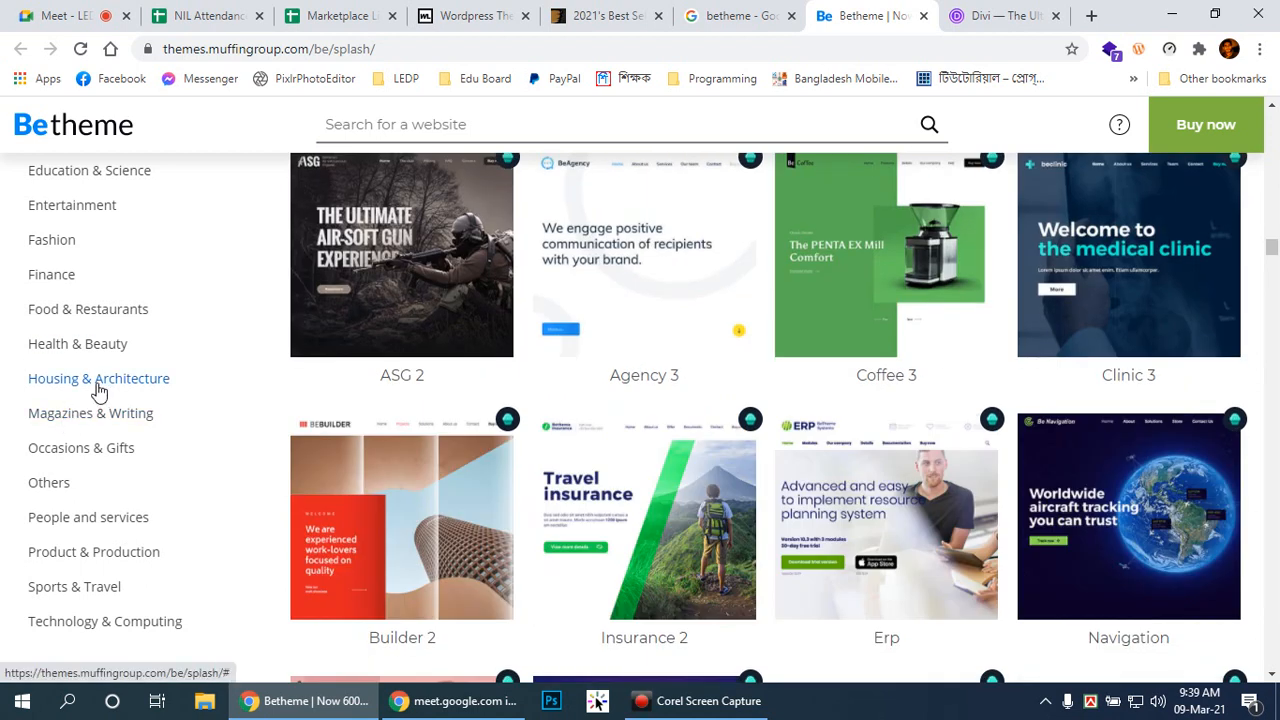
# Step: Switch the filter to Health & Beauty and browse templates like Manicure 2 and Spa 3
pyautogui.click(100, 343)
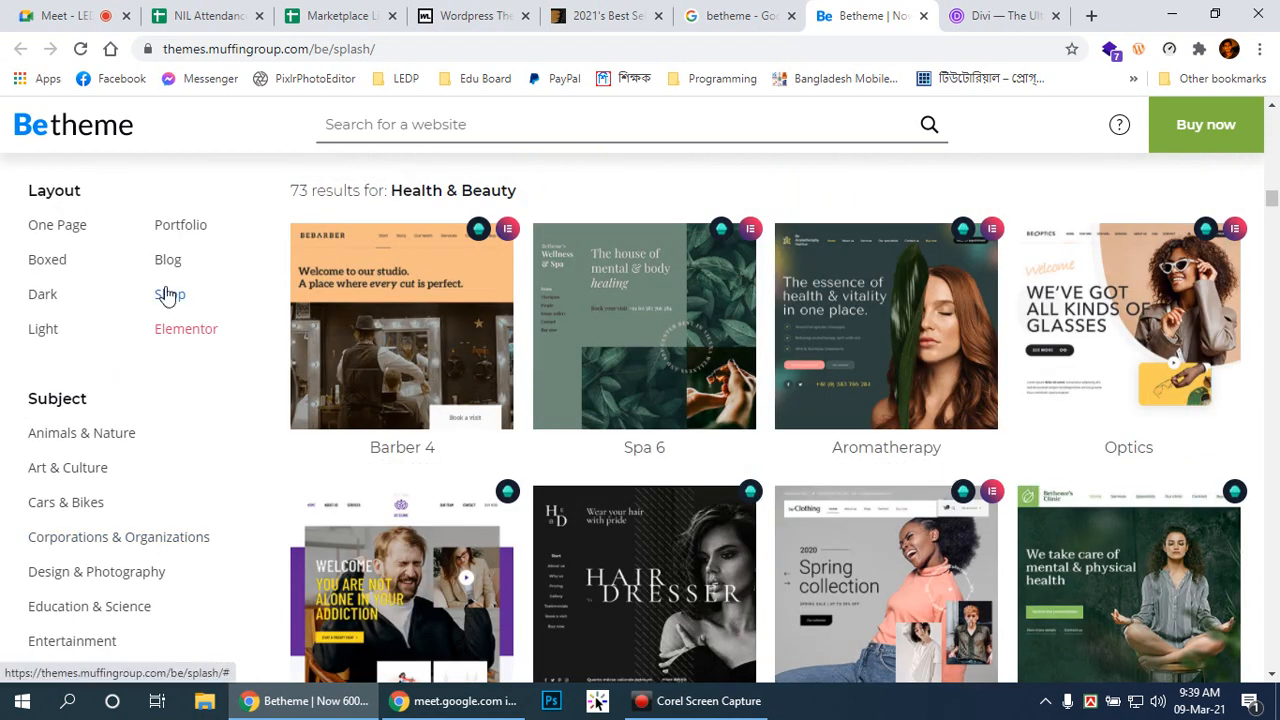
pyautogui.scroll(-5, 820, 386)
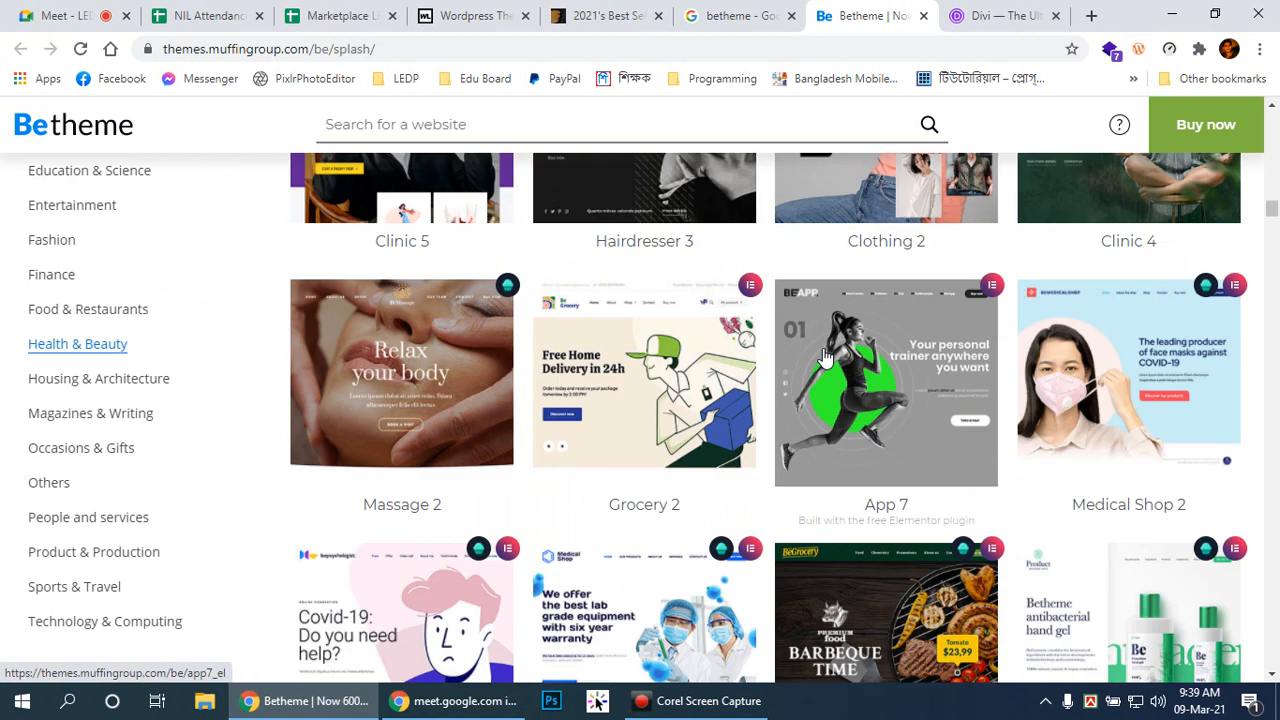
pyautogui.scroll(-3, 822, 356)
pyautogui.scroll(3, 822, 356)
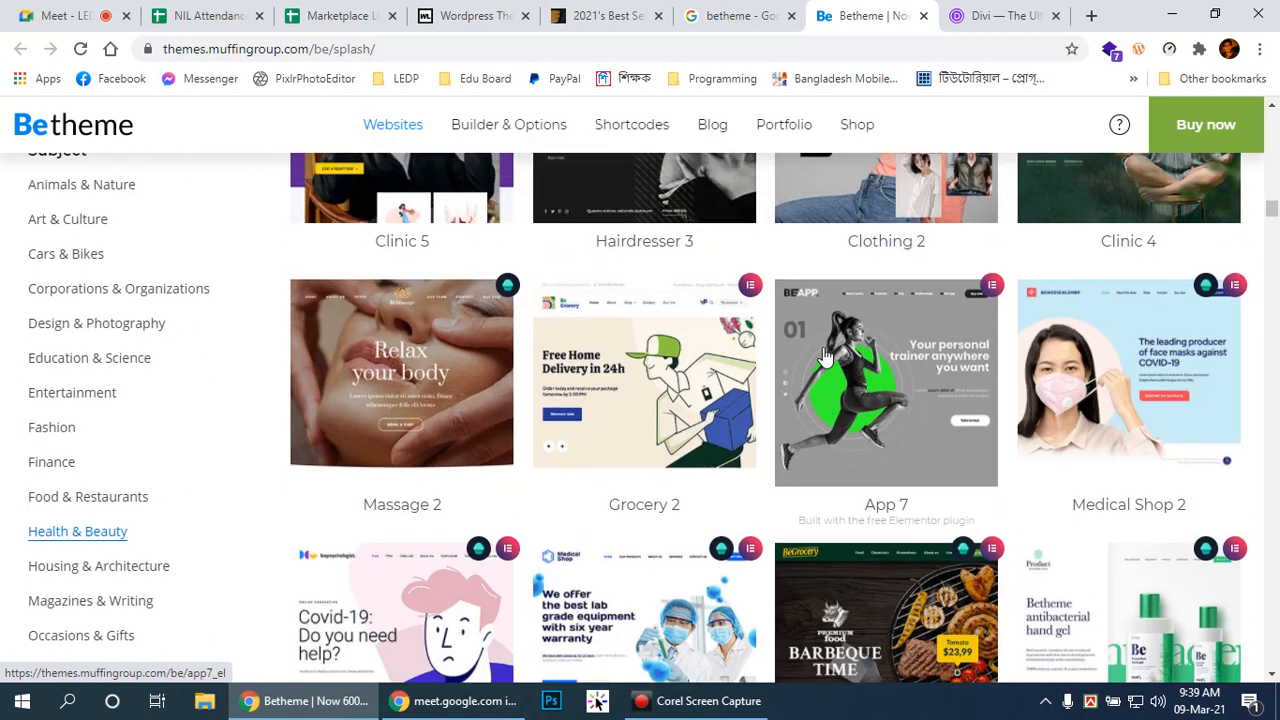
pyautogui.scroll(-3, 824, 354)
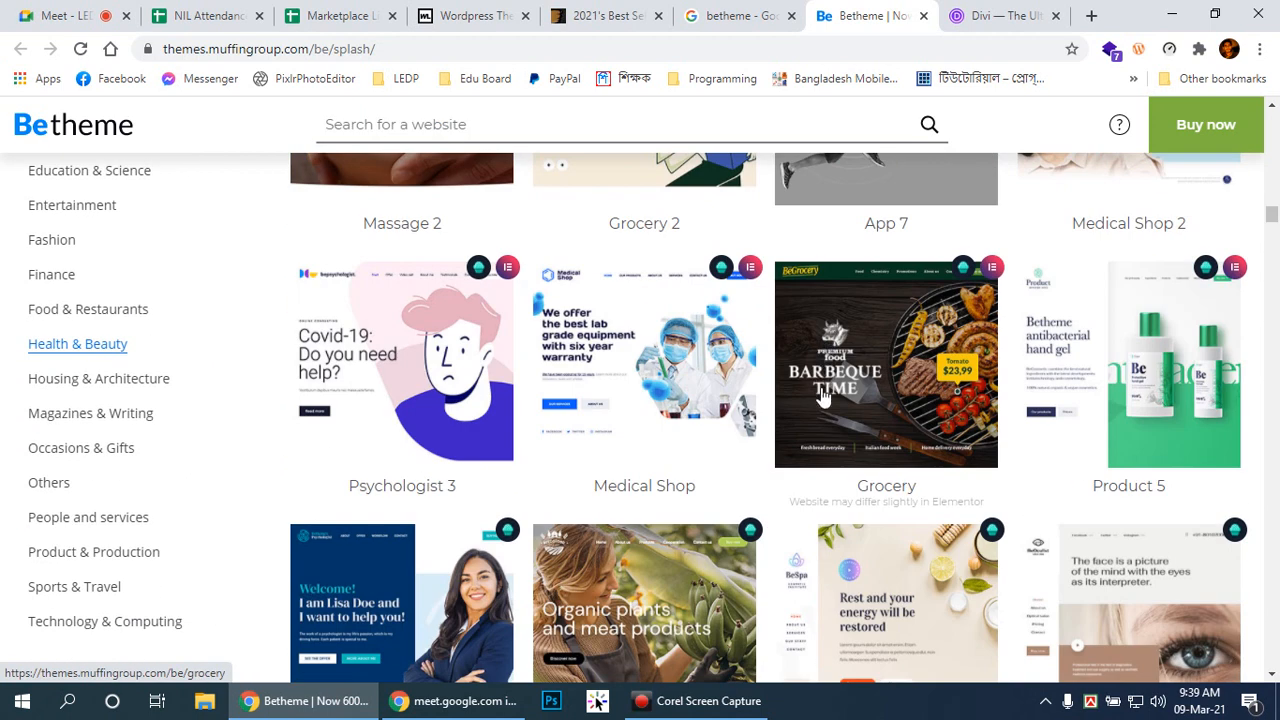
pyautogui.scroll(-3, 829, 390)
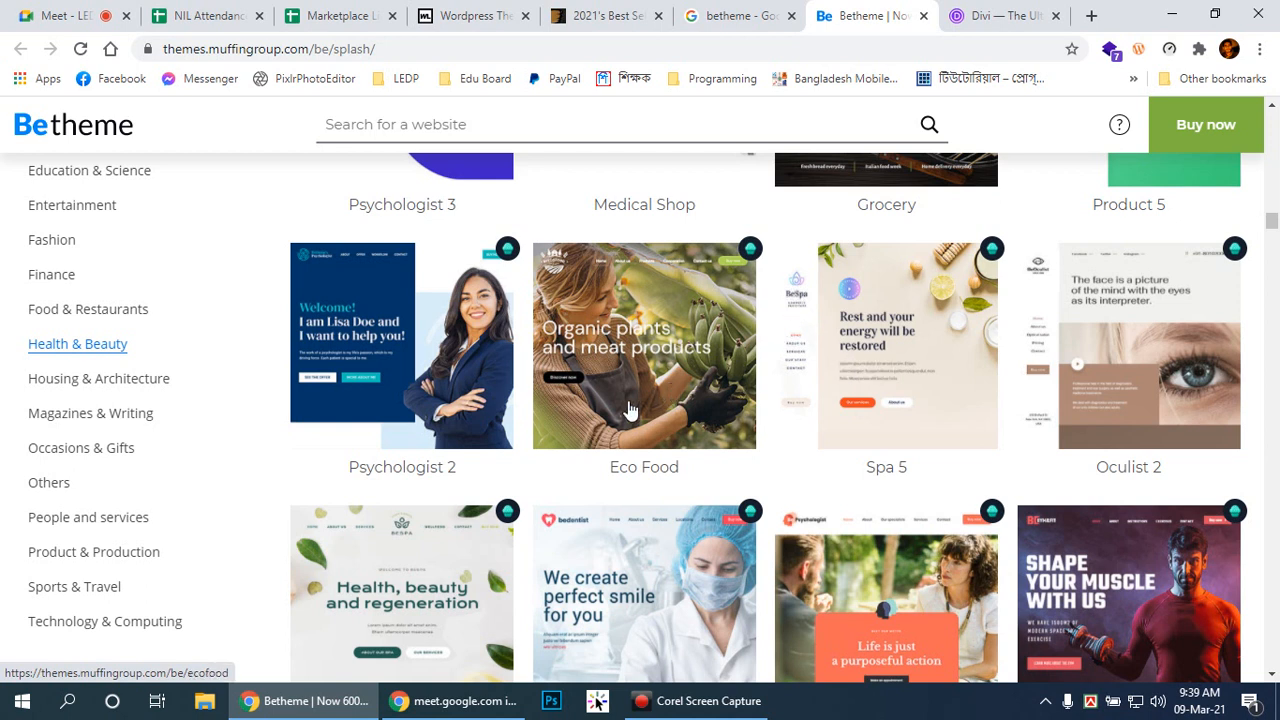
pyautogui.scroll(4, 1055, 462)
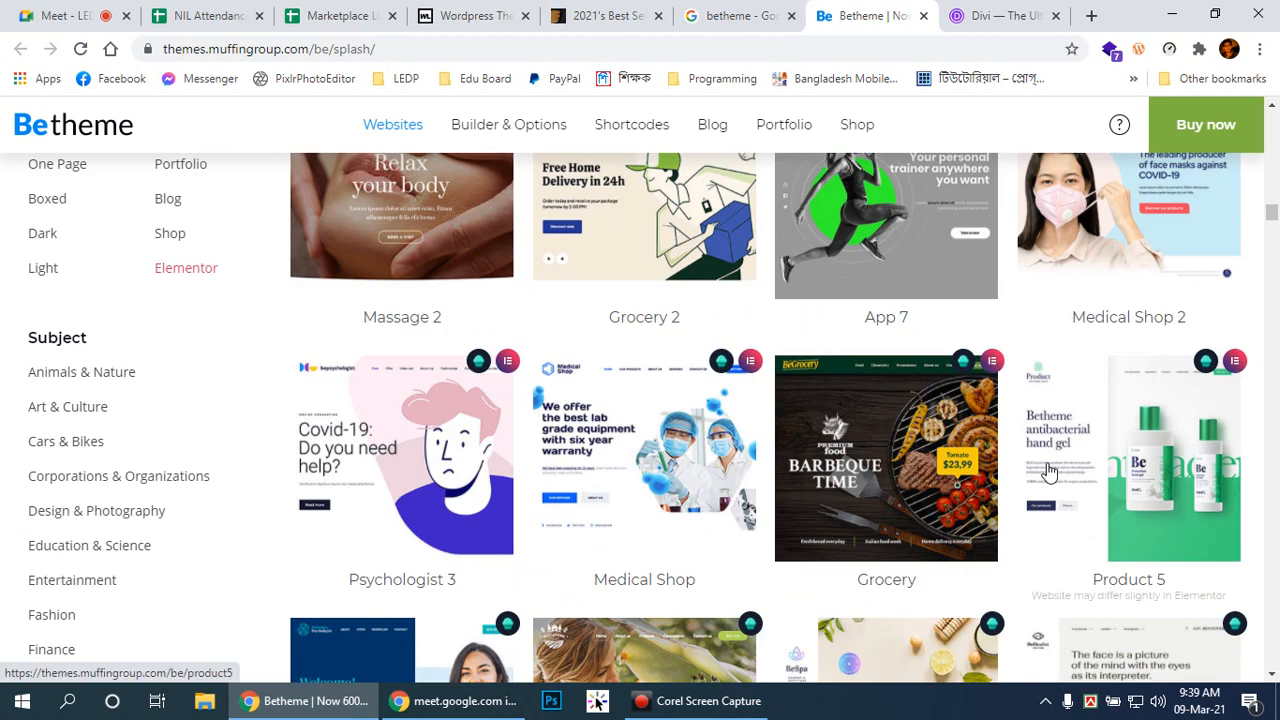
pyautogui.scroll(2, 1050, 466)
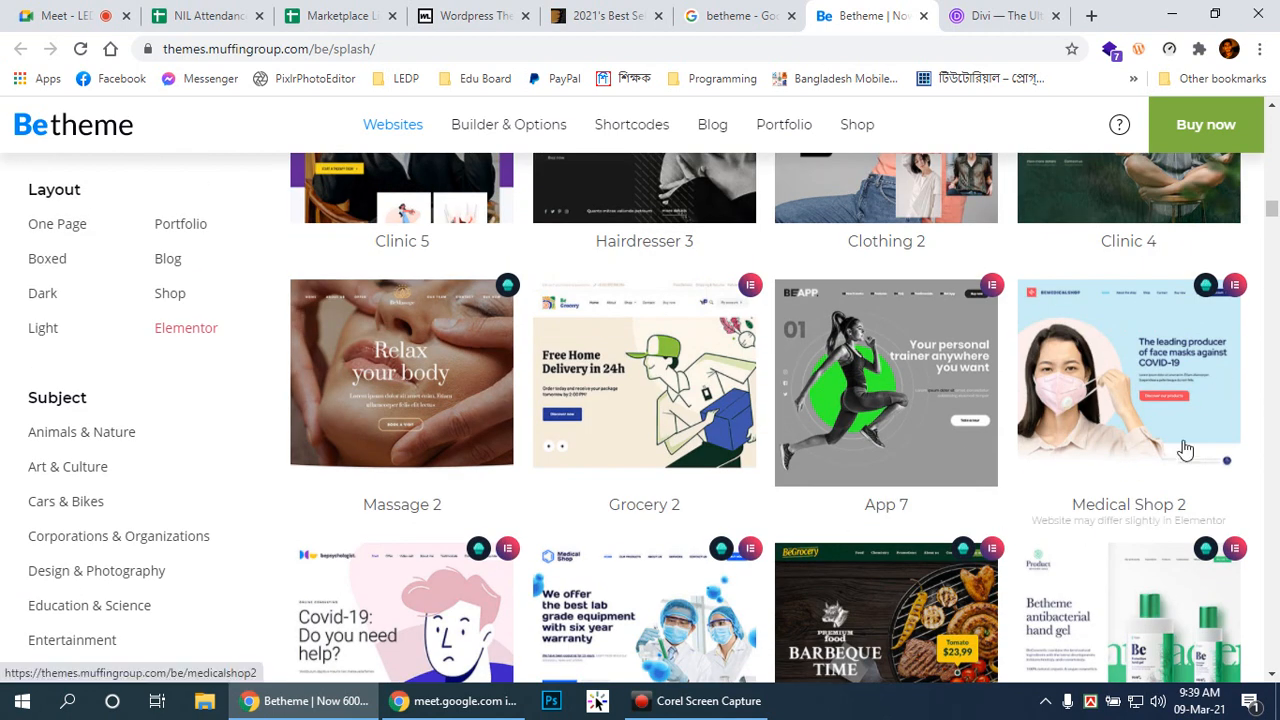
pyautogui.scroll(3, 717, 491)
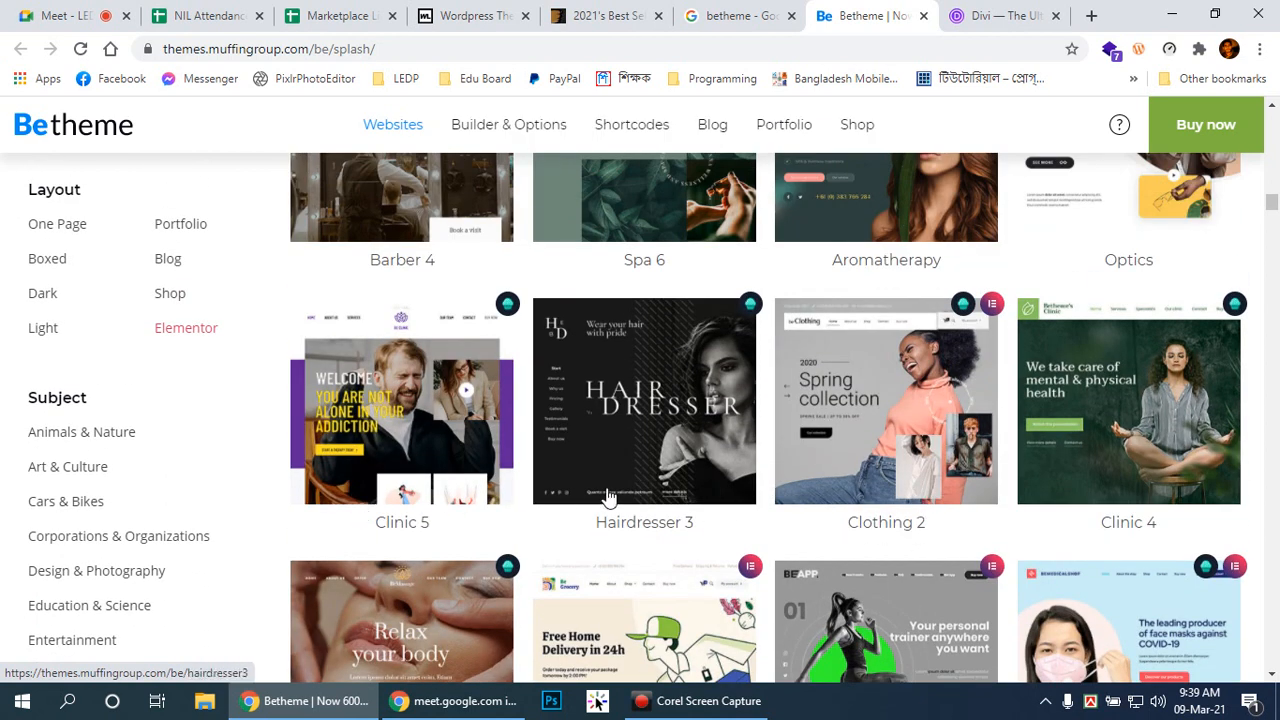
pyautogui.scroll(-4, 672, 497)
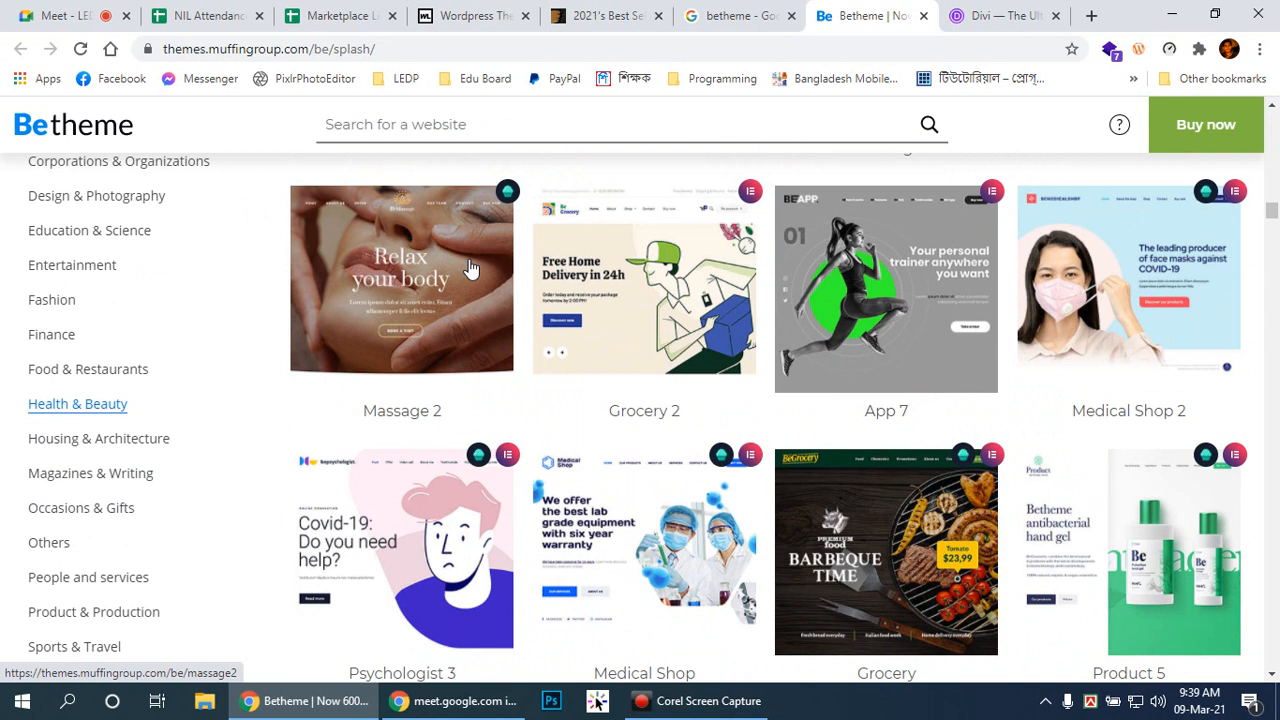
pyautogui.scroll(1, 465, 326)
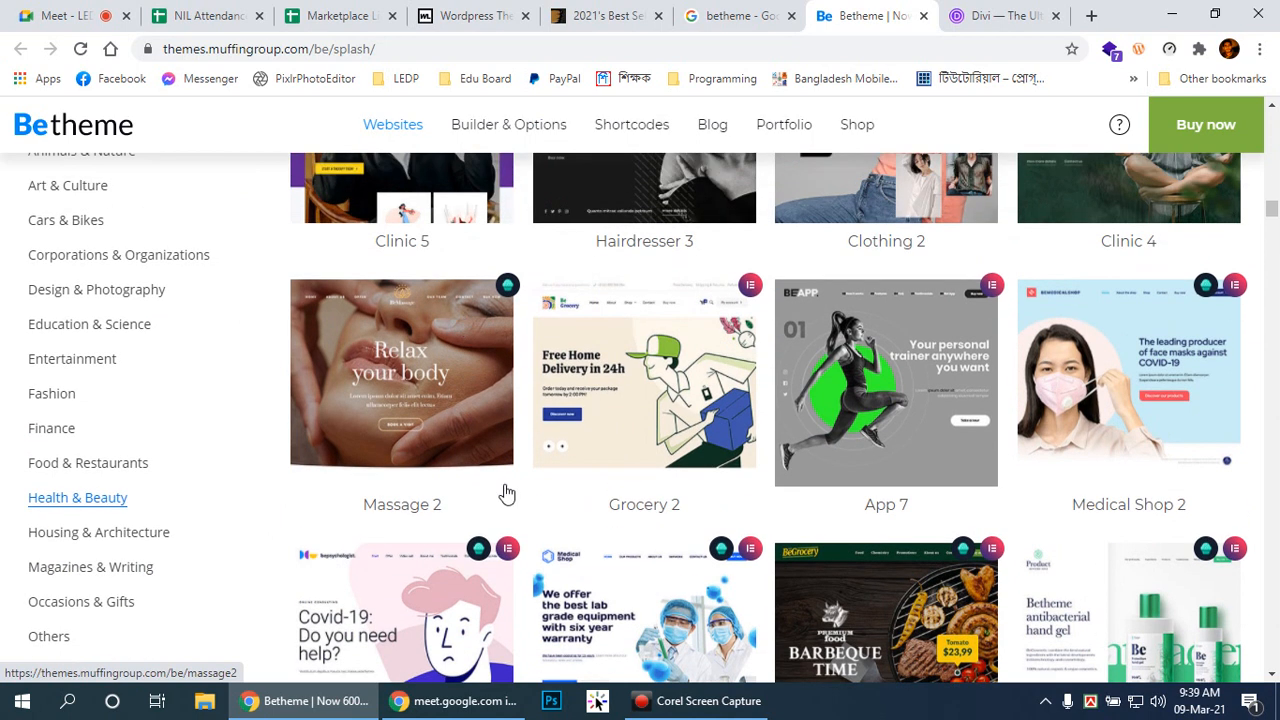
pyautogui.scroll(-9, 800, 418)
pyautogui.scroll(-8, 816, 413)
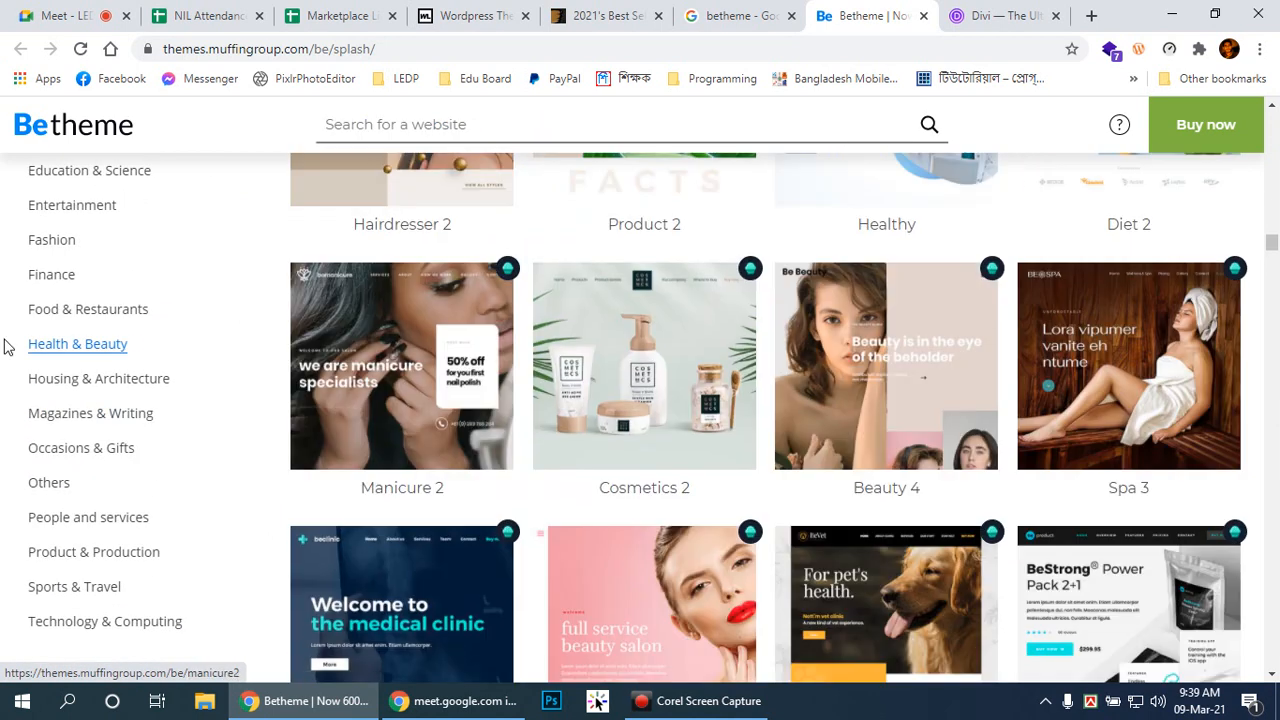
# Step: Browse the 32 Occasions & Gifts templates, then reselect Corporations & Organizations
pyautogui.click(88, 450)
pyautogui.scroll(-15, 632, 443)
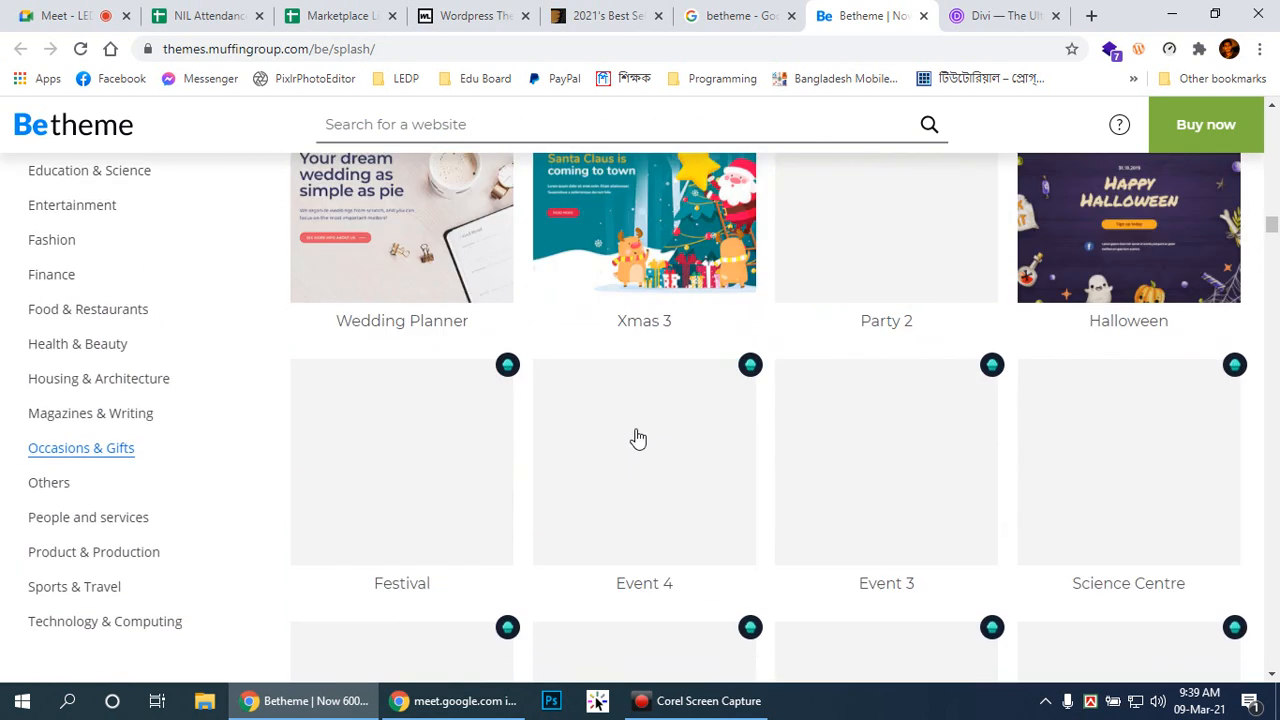
pyautogui.scroll(-2, 76, 325)
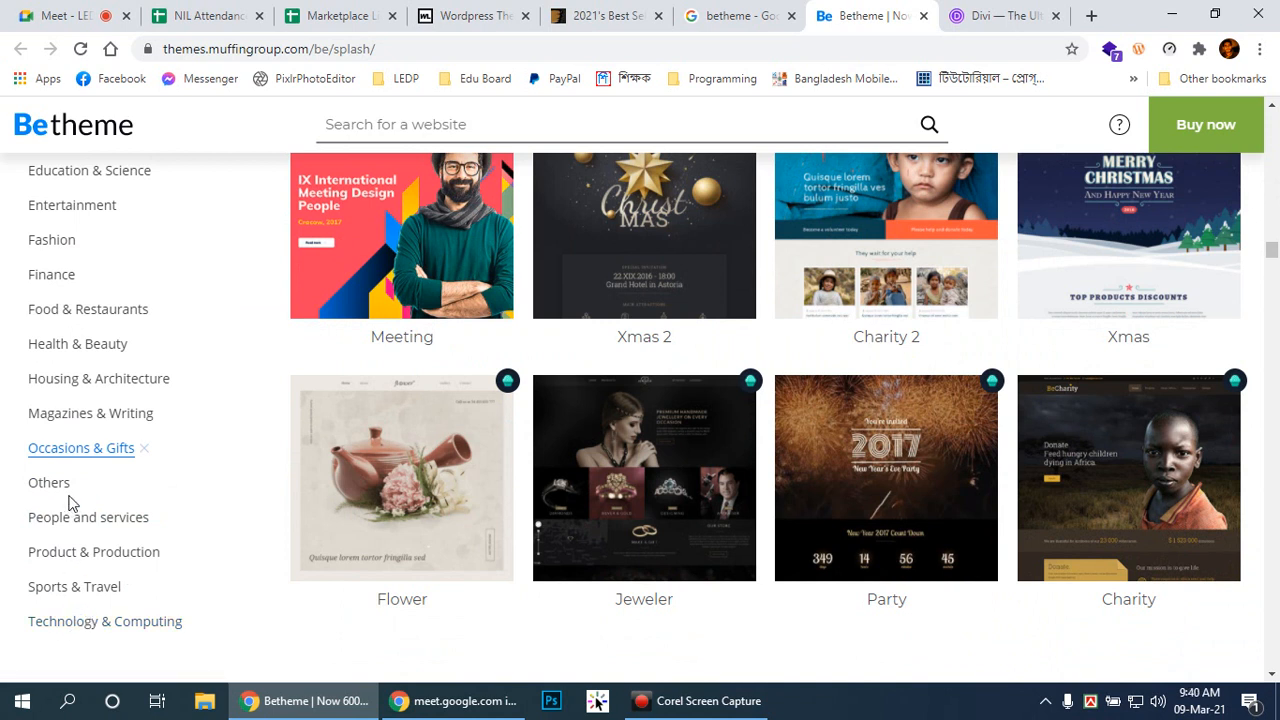
pyautogui.scroll(15, 930, 428)
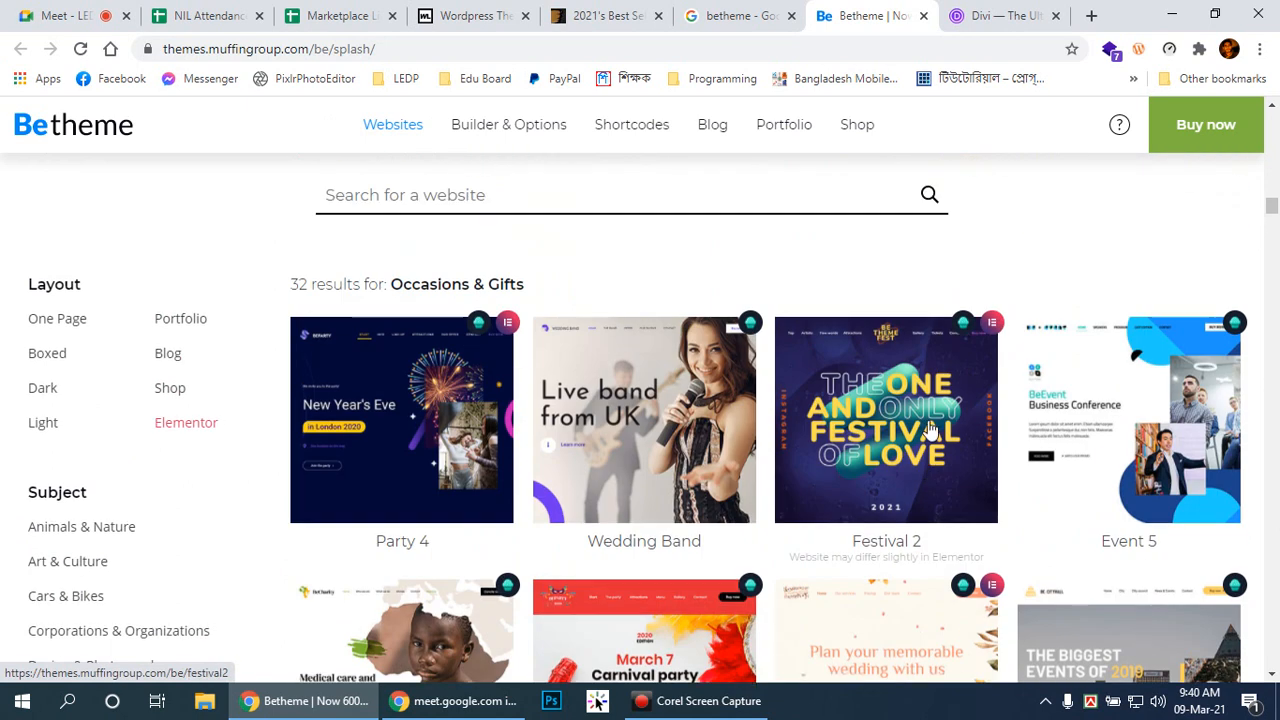
pyautogui.scroll(3, 930, 428)
pyautogui.scroll(-3, 926, 428)
pyautogui.scroll(-4, 926, 428)
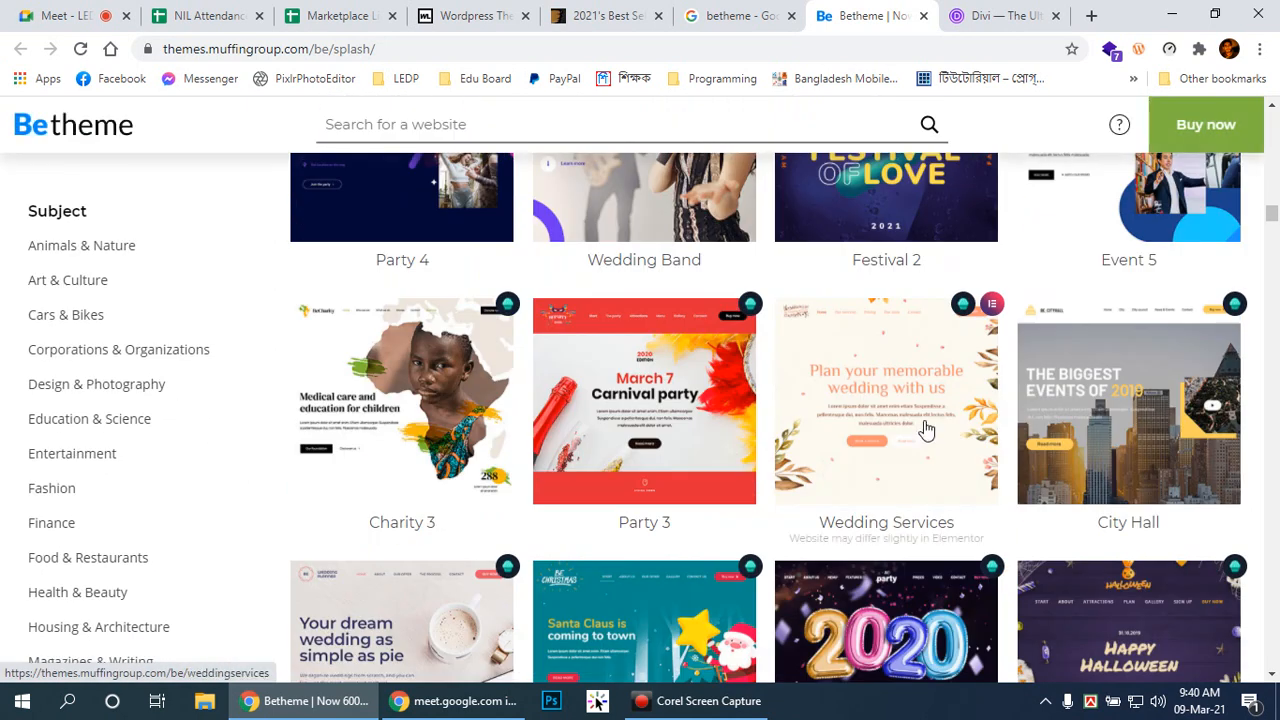
pyautogui.scroll(2, 926, 428)
pyautogui.click(91, 533)
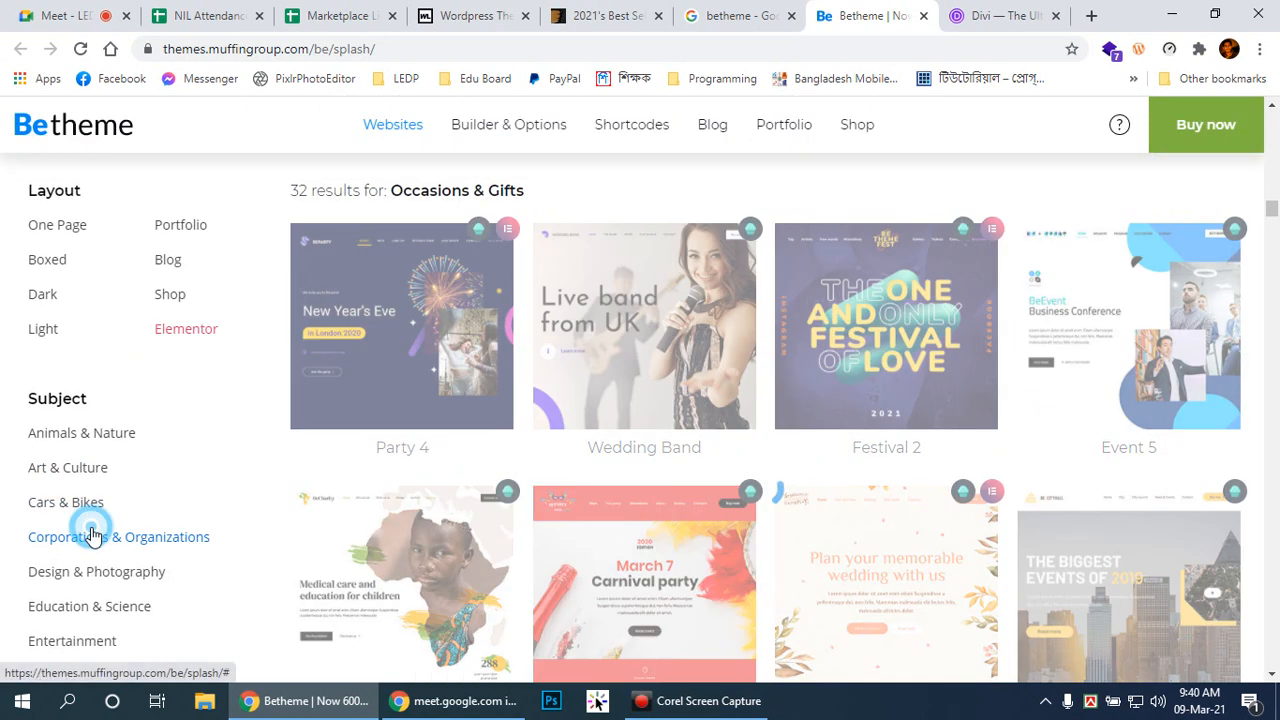
# Step: Open the Firm 2 template's live demo from the Corporations & Organizations list
pyautogui.scroll(-1, 1183, 640)
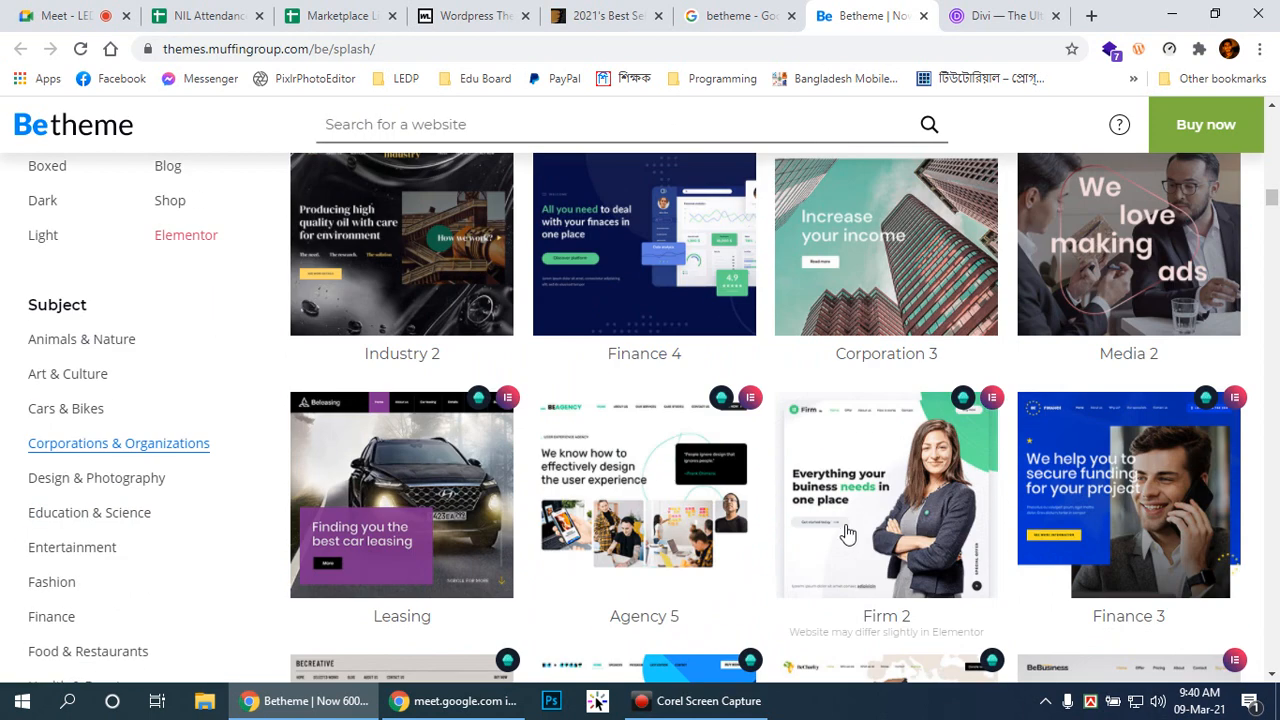
pyautogui.click(888, 618)
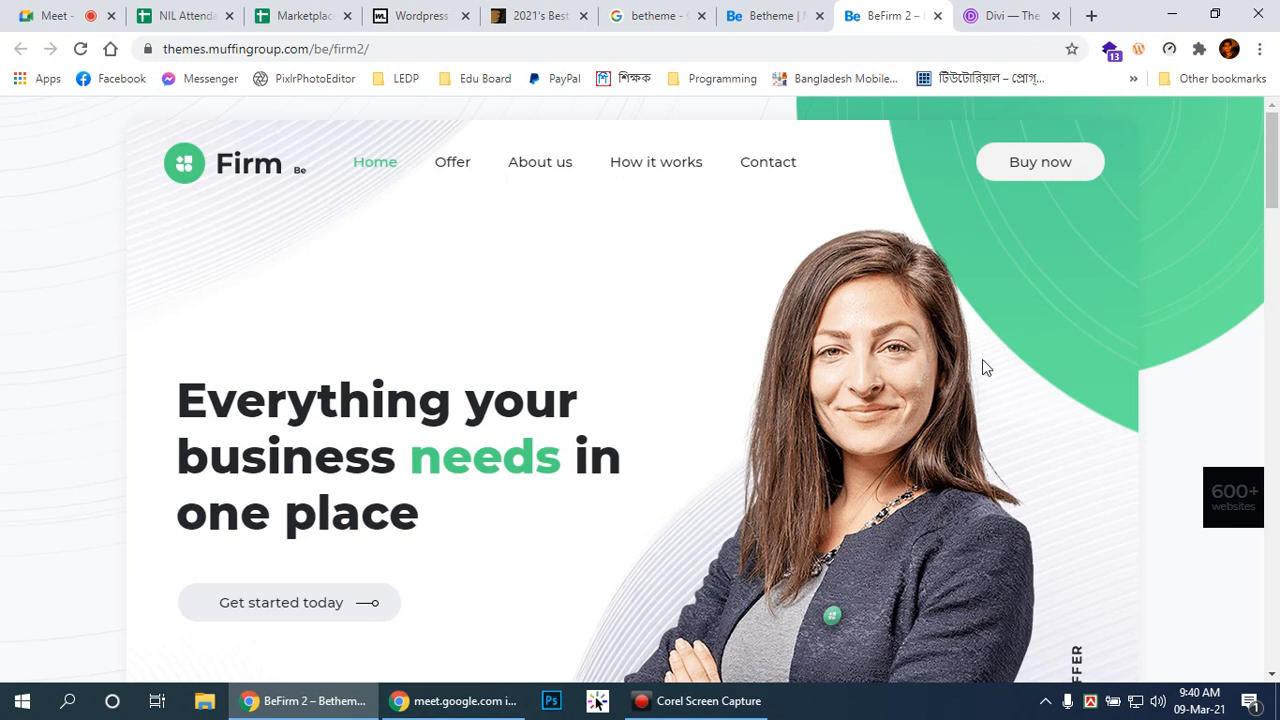
# Step: Scroll through the Firm 2 demo homepage, then go to its Offer page
pyautogui.scroll(-2, 820, 540)
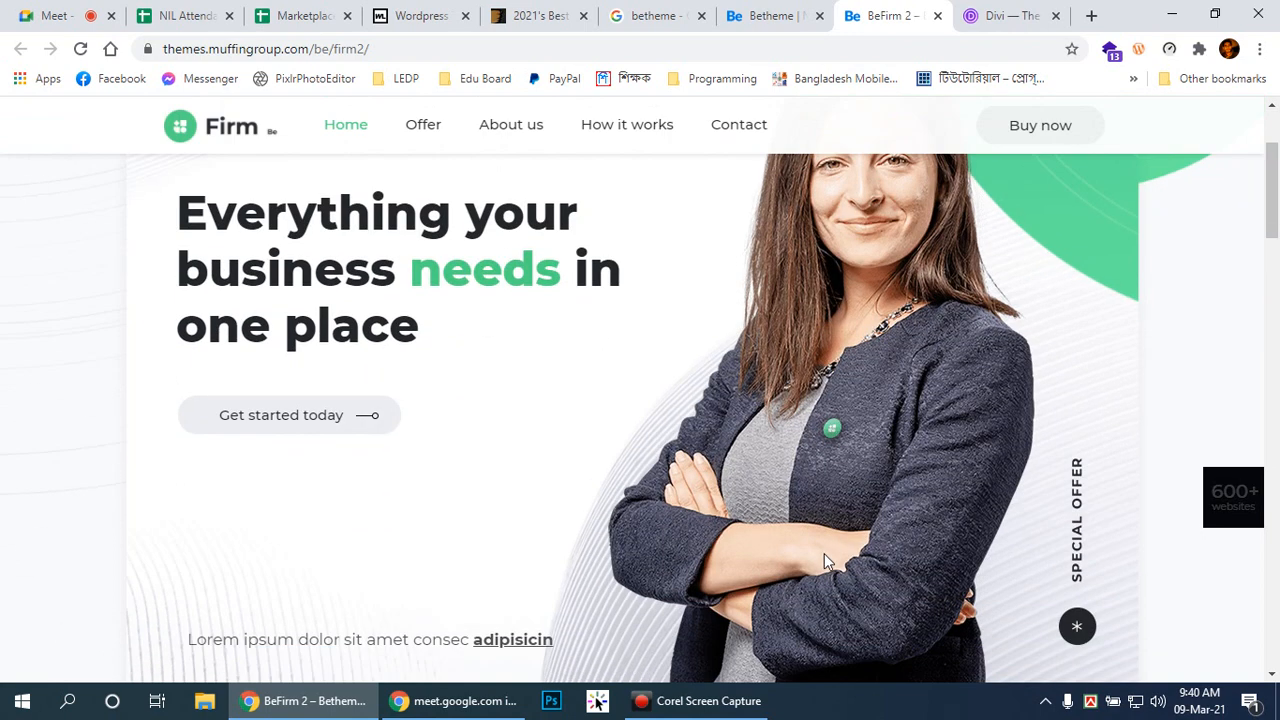
pyautogui.scroll(-3, 824, 550)
pyautogui.scroll(-7, 836, 588)
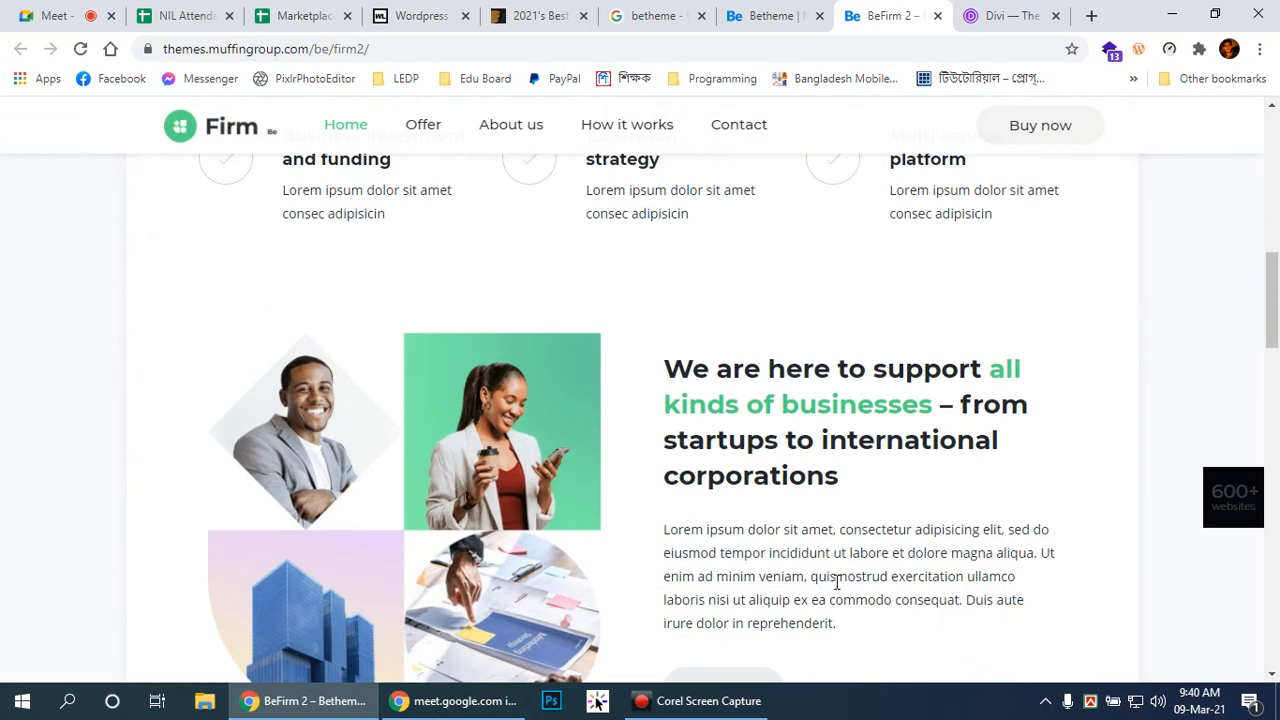
pyautogui.scroll(-6, 838, 591)
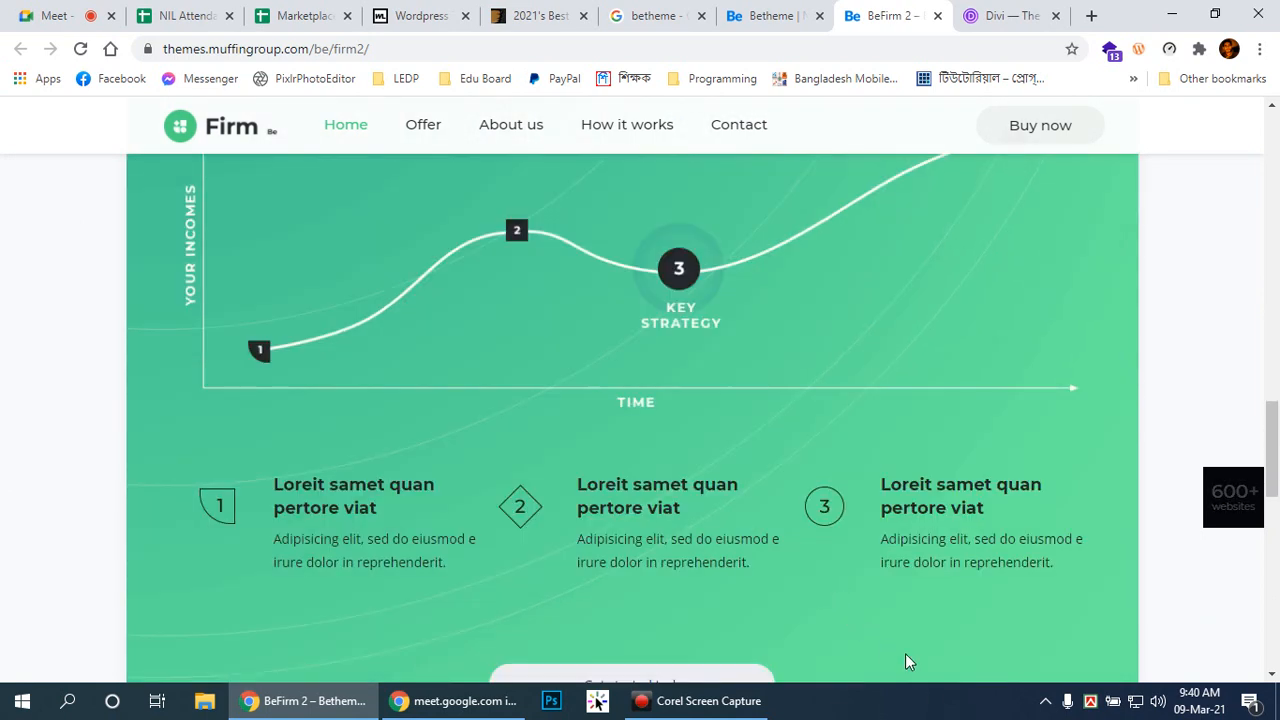
pyautogui.scroll(-10, 1016, 432)
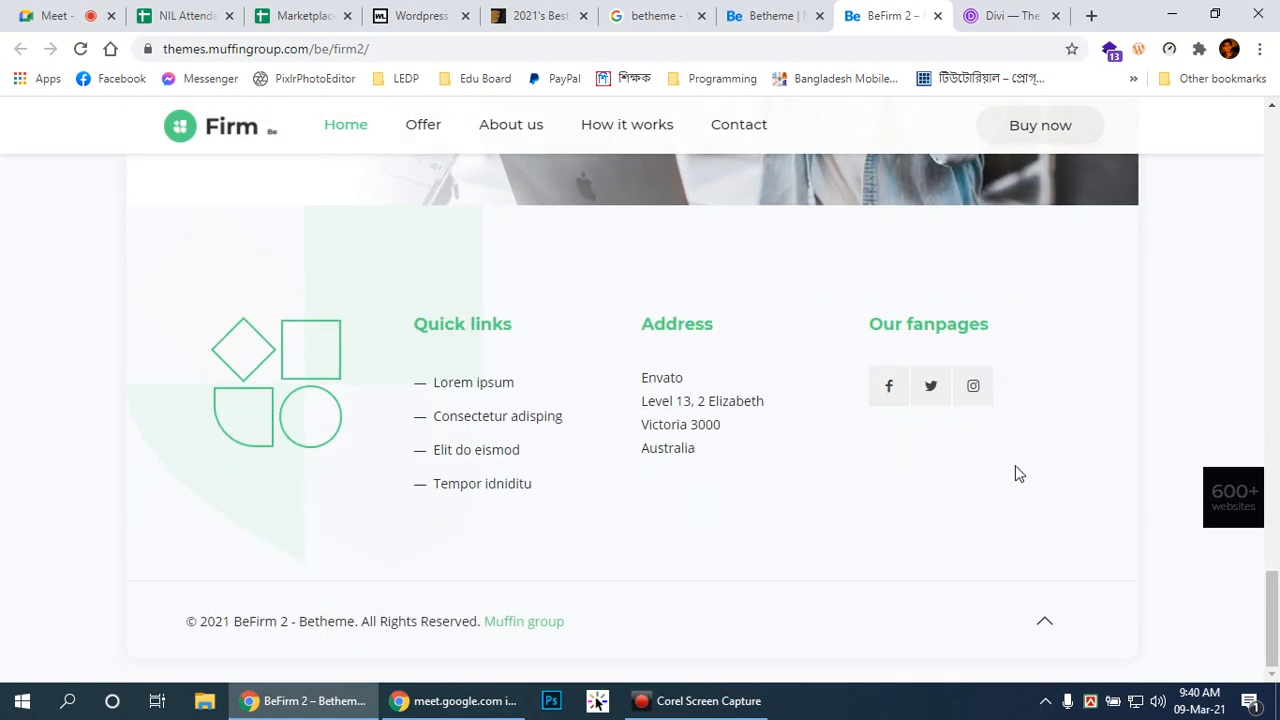
pyautogui.scroll(4, 1015, 465)
pyautogui.moveTo(1262, 545); pyautogui.dragTo(1272, 277)
pyautogui.scroll(10, 1160, 297)
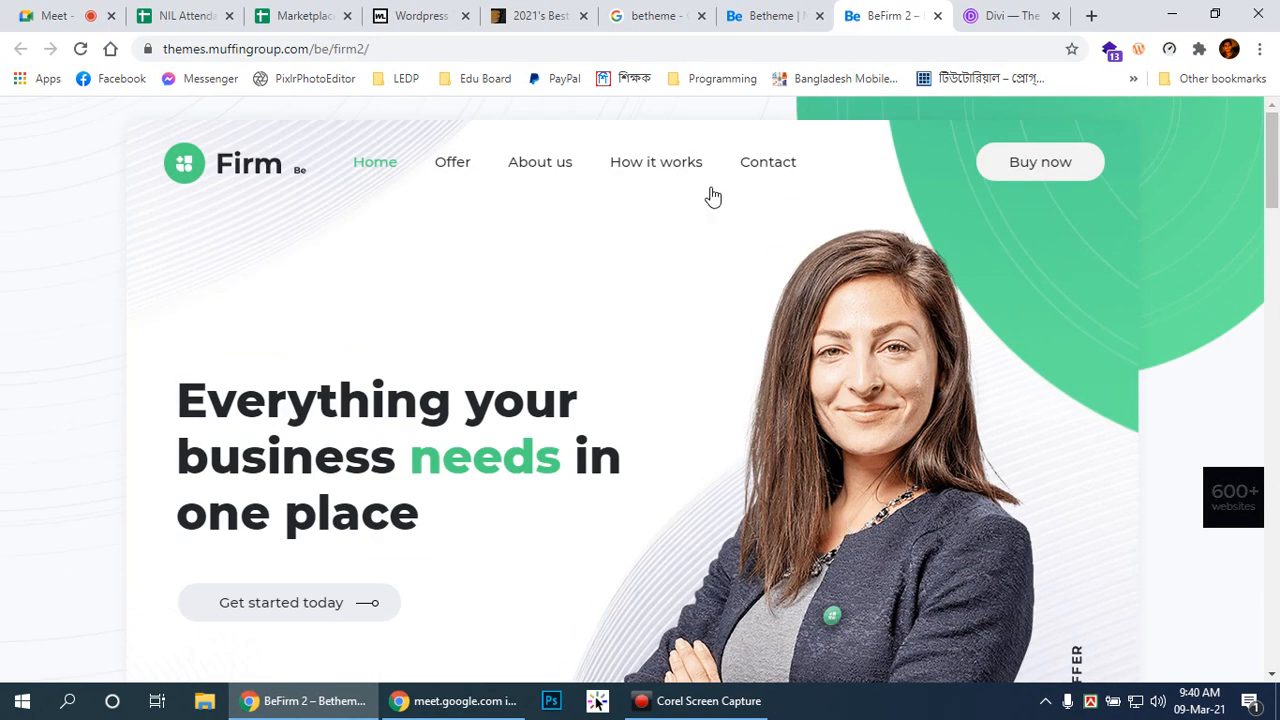
pyautogui.click(463, 173)
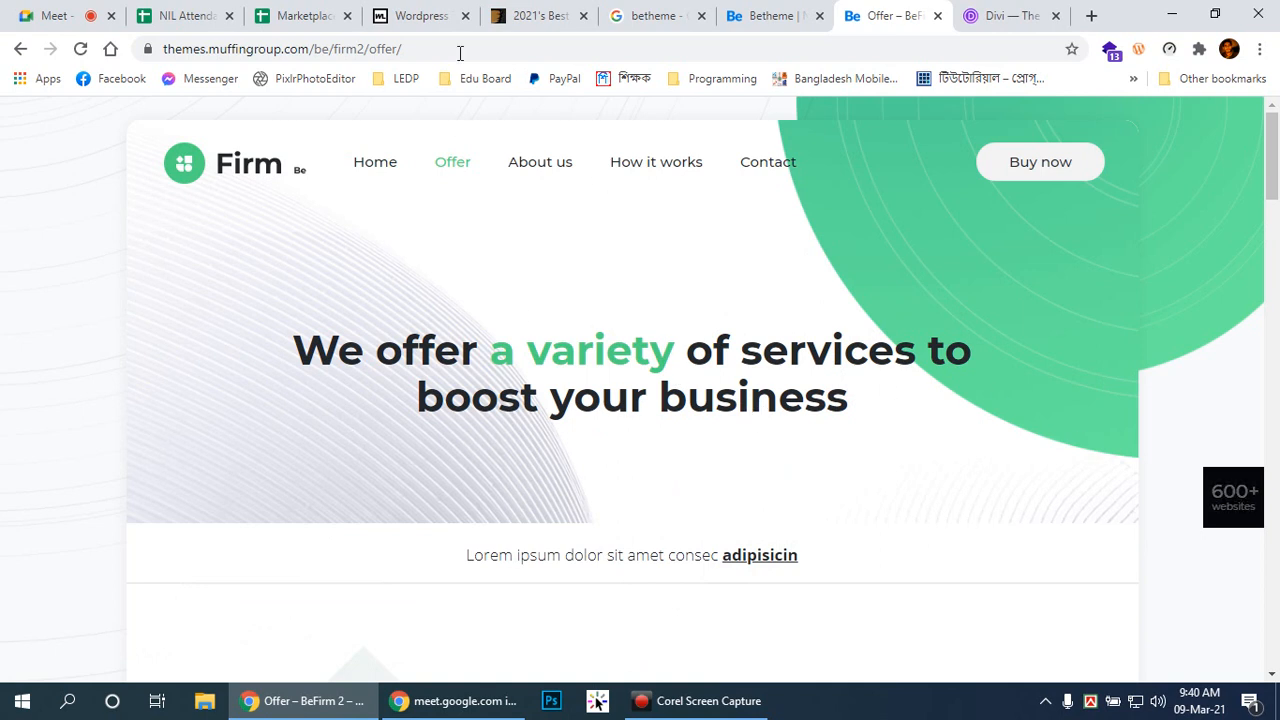
# Step: Scroll through the Firm 2 demo's About us page, then go to How it works
pyautogui.click(530, 172)
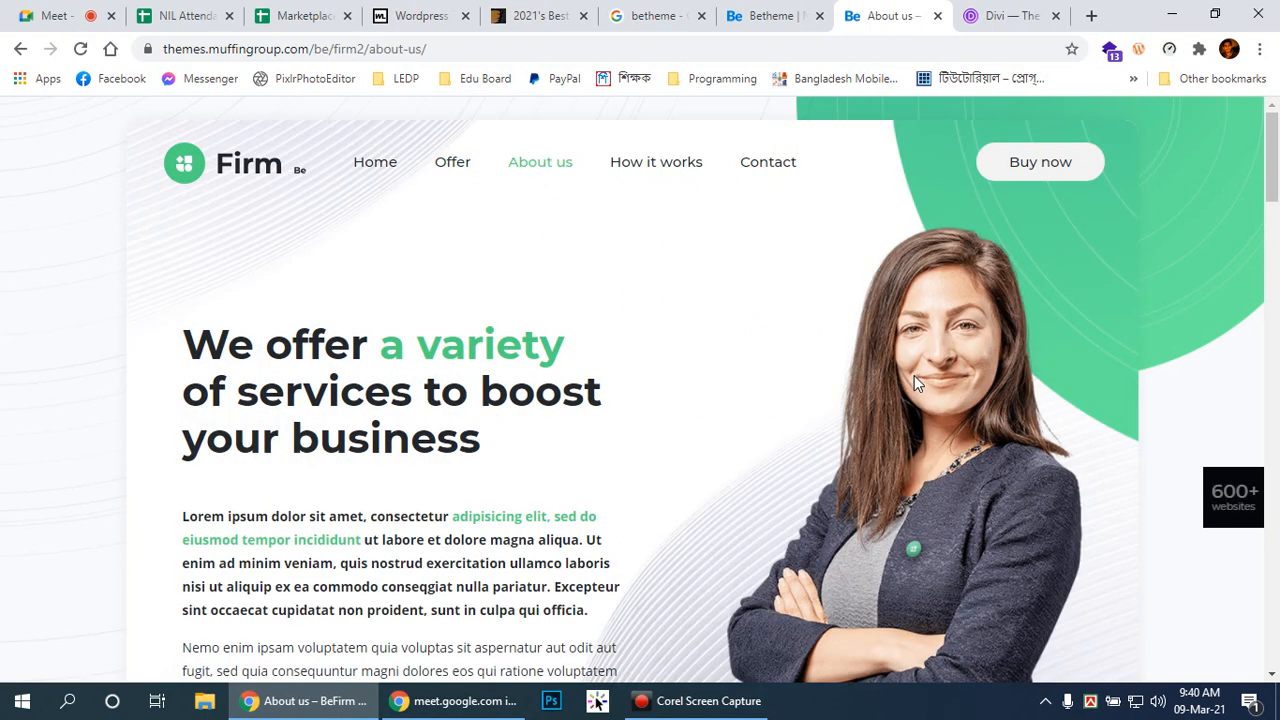
pyautogui.scroll(-3, 913, 375)
pyautogui.scroll(-10, 913, 375)
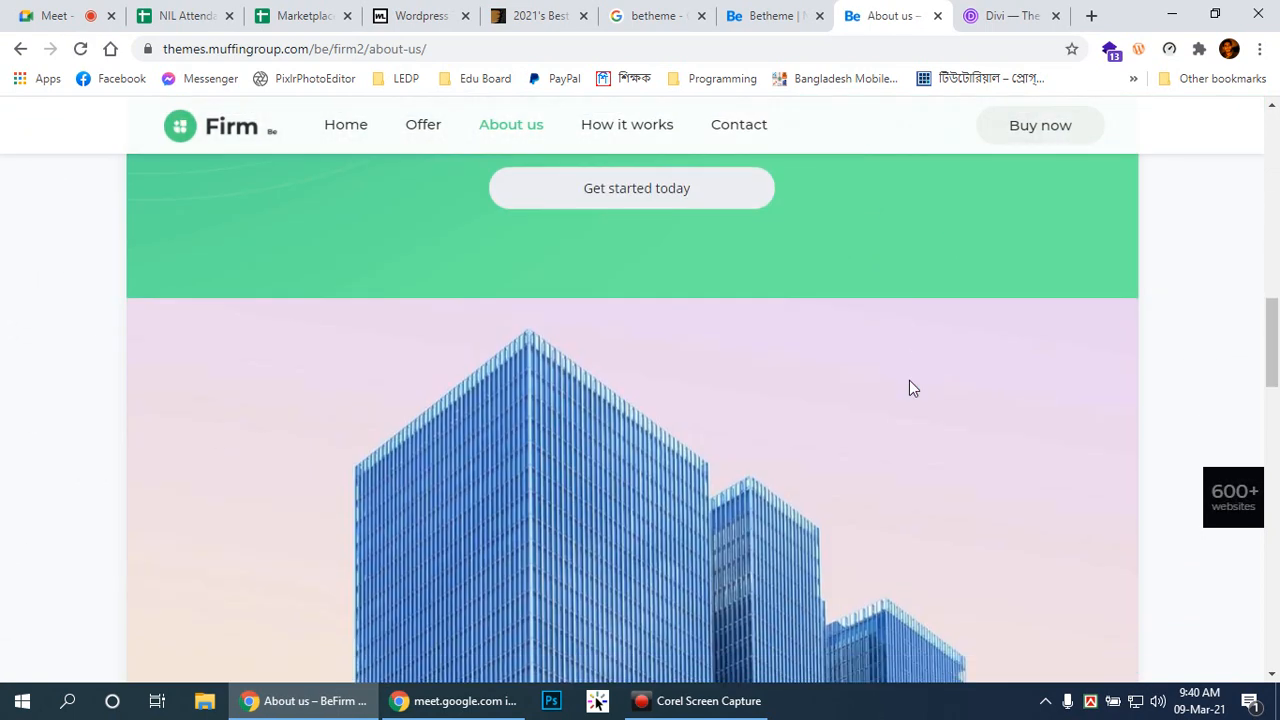
pyautogui.scroll(-15, 909, 388)
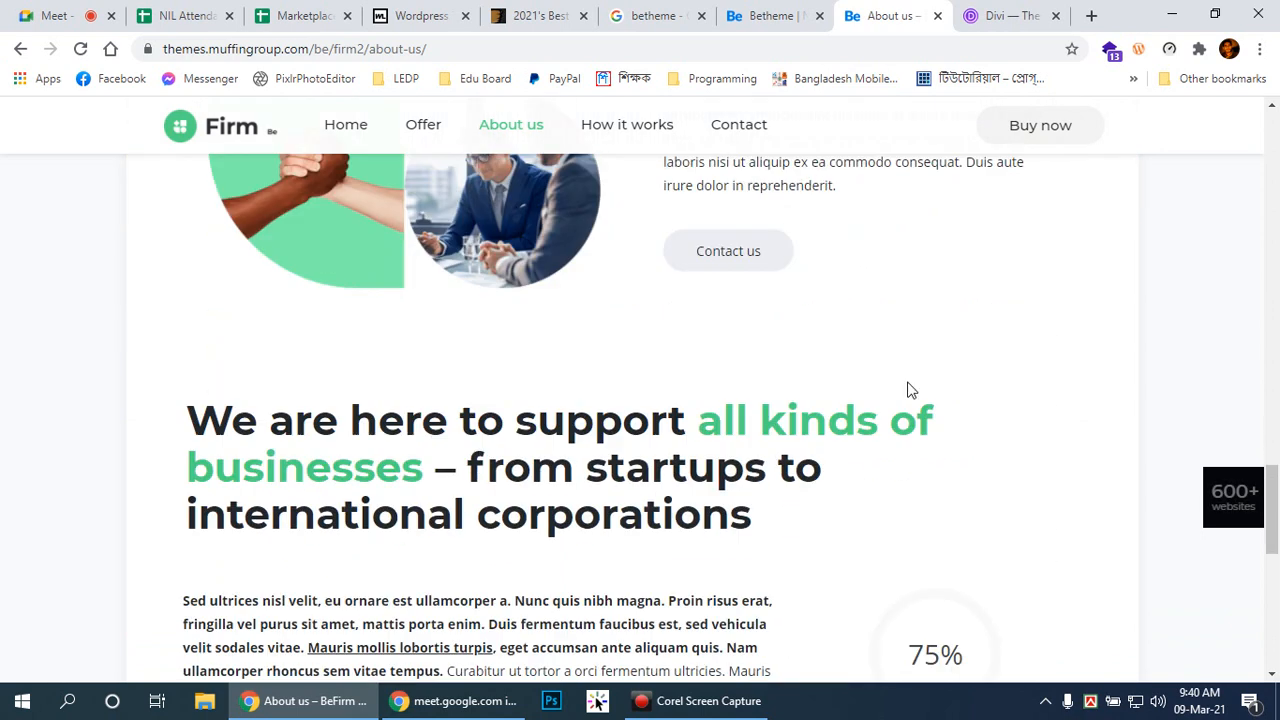
pyautogui.scroll(-4, 908, 390)
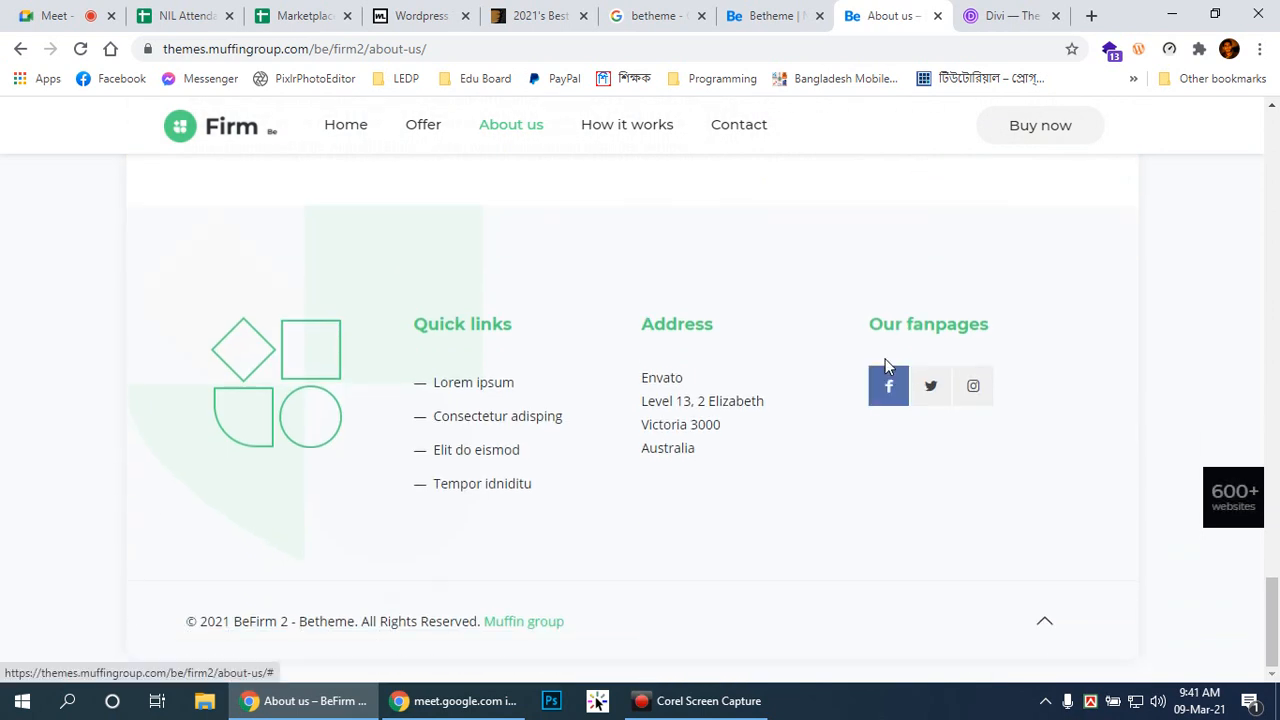
pyautogui.scroll(3, 903, 377)
pyautogui.scroll(15, 885, 367)
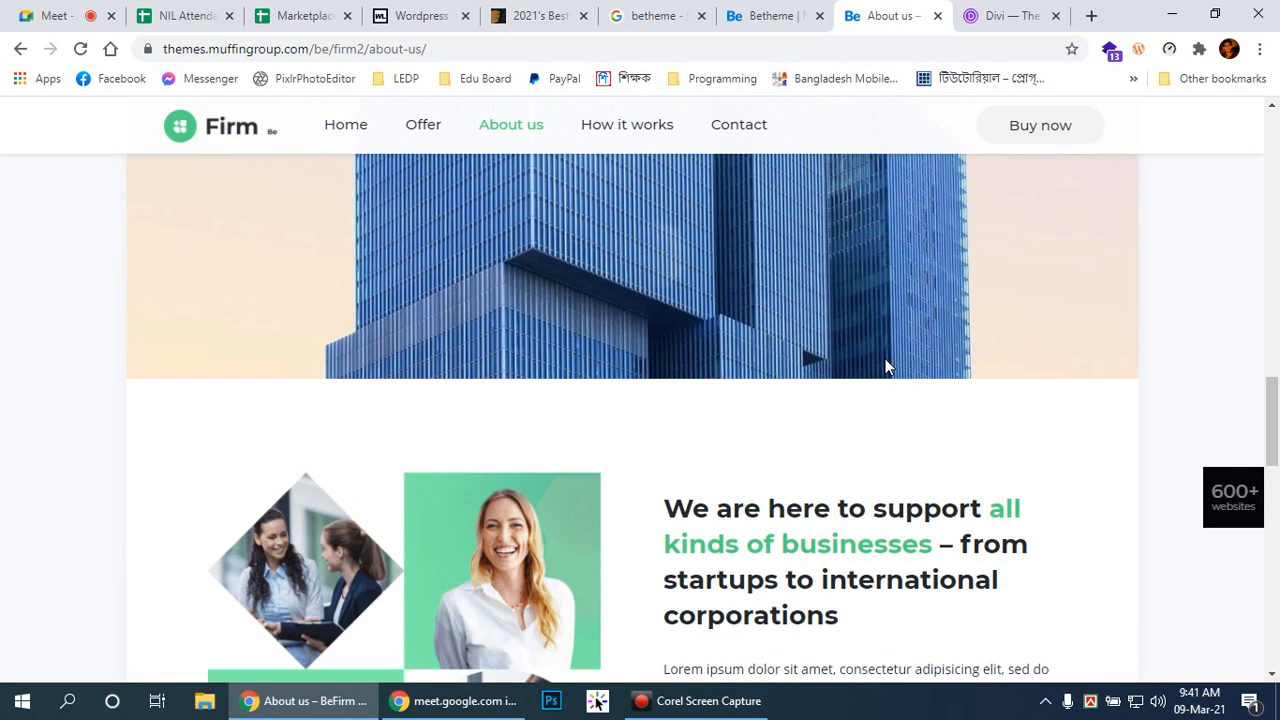
pyautogui.scroll(10, 885, 367)
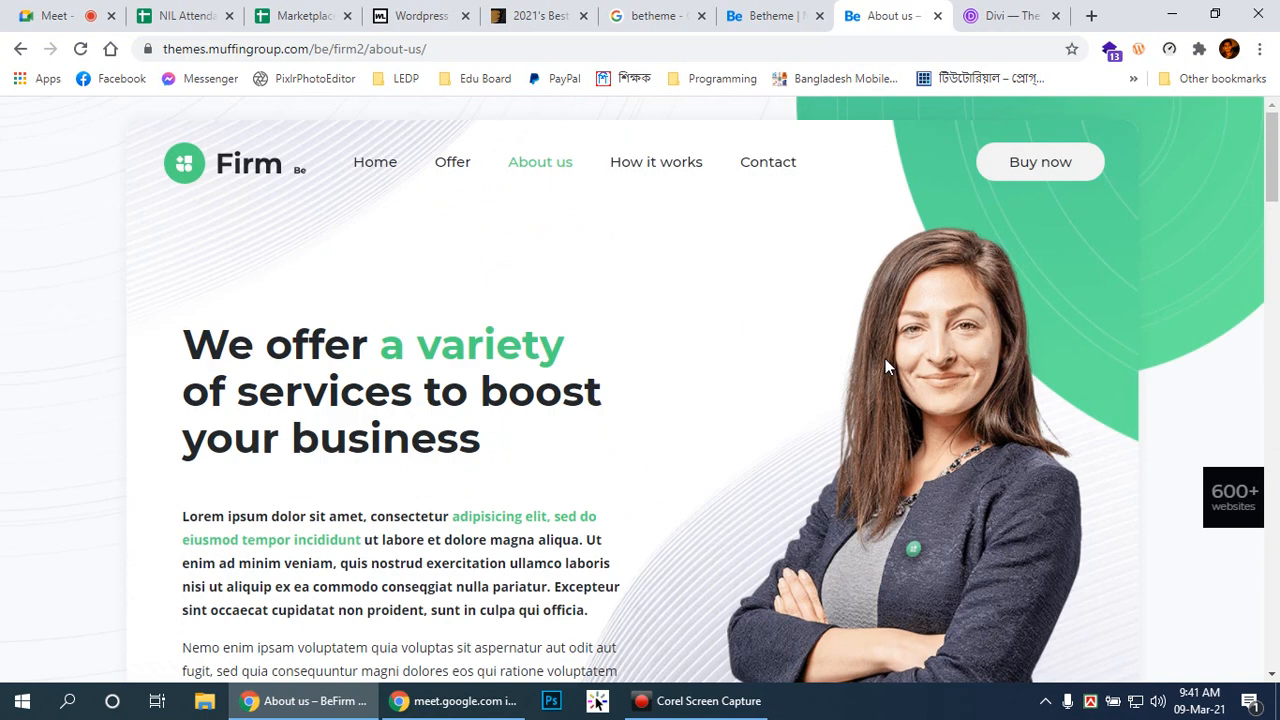
pyautogui.click(667, 164)
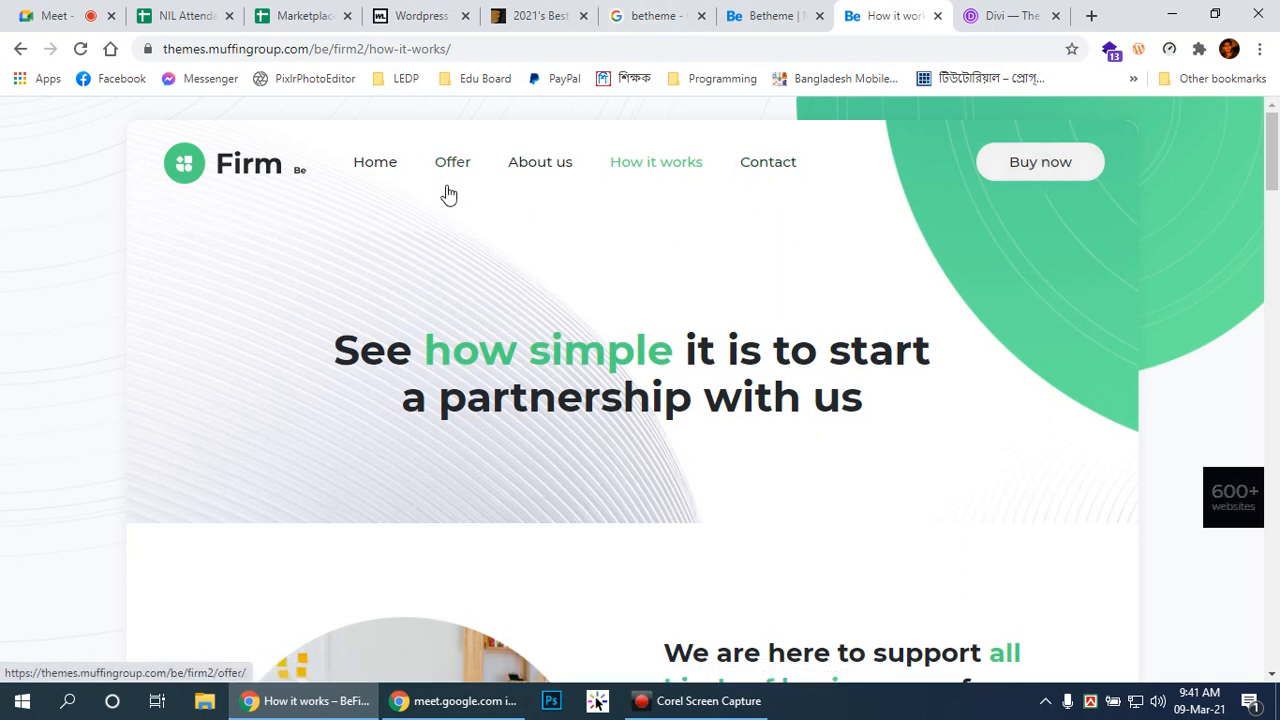
# Step: Return to the Firm 2 homepage and save its hero photo as firm2-slider-lady.png
pyautogui.click(373, 164)
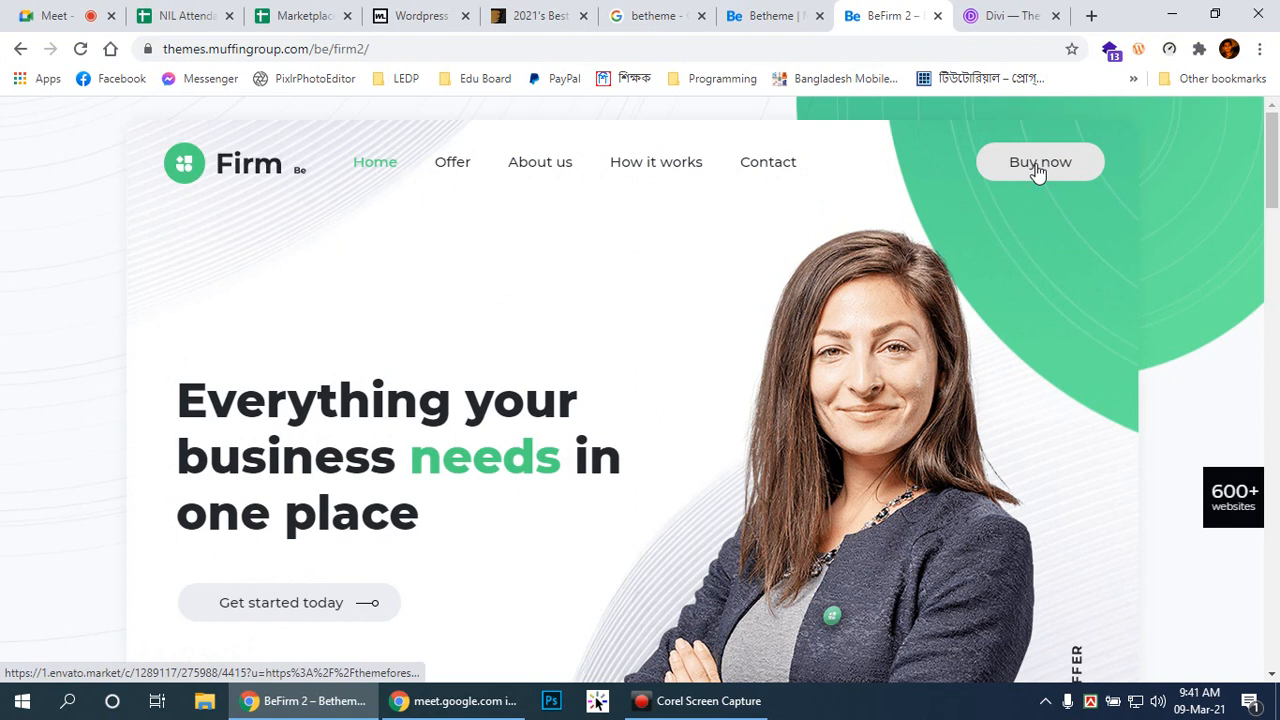
pyautogui.scroll(-1, 1270, 175)
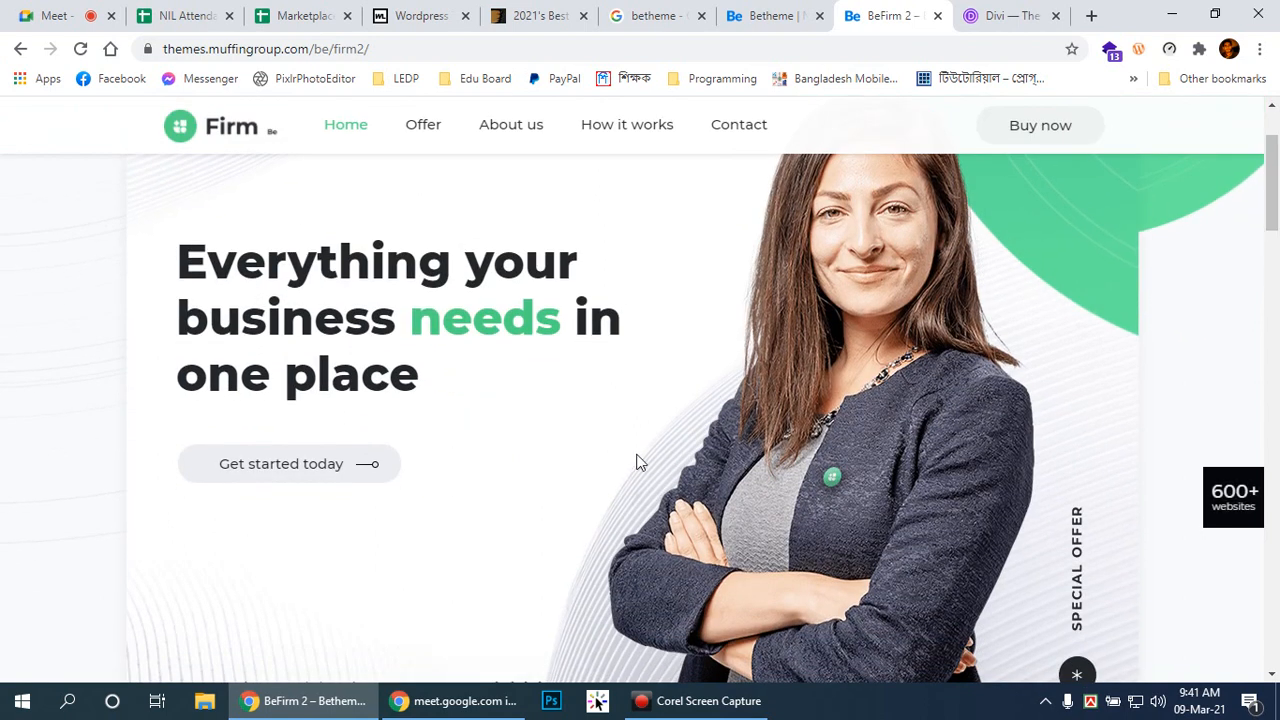
pyautogui.rightClick(893, 417)
pyautogui.click(945, 452)
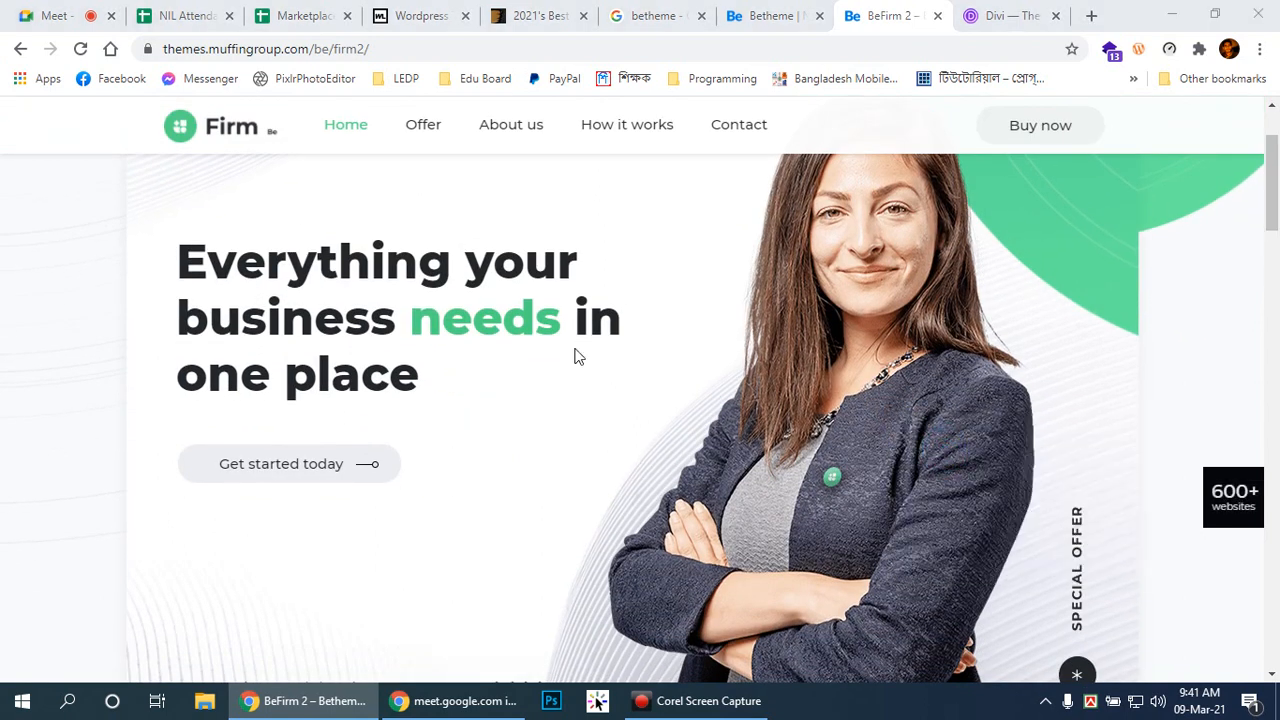
pyautogui.click(1065, 640)
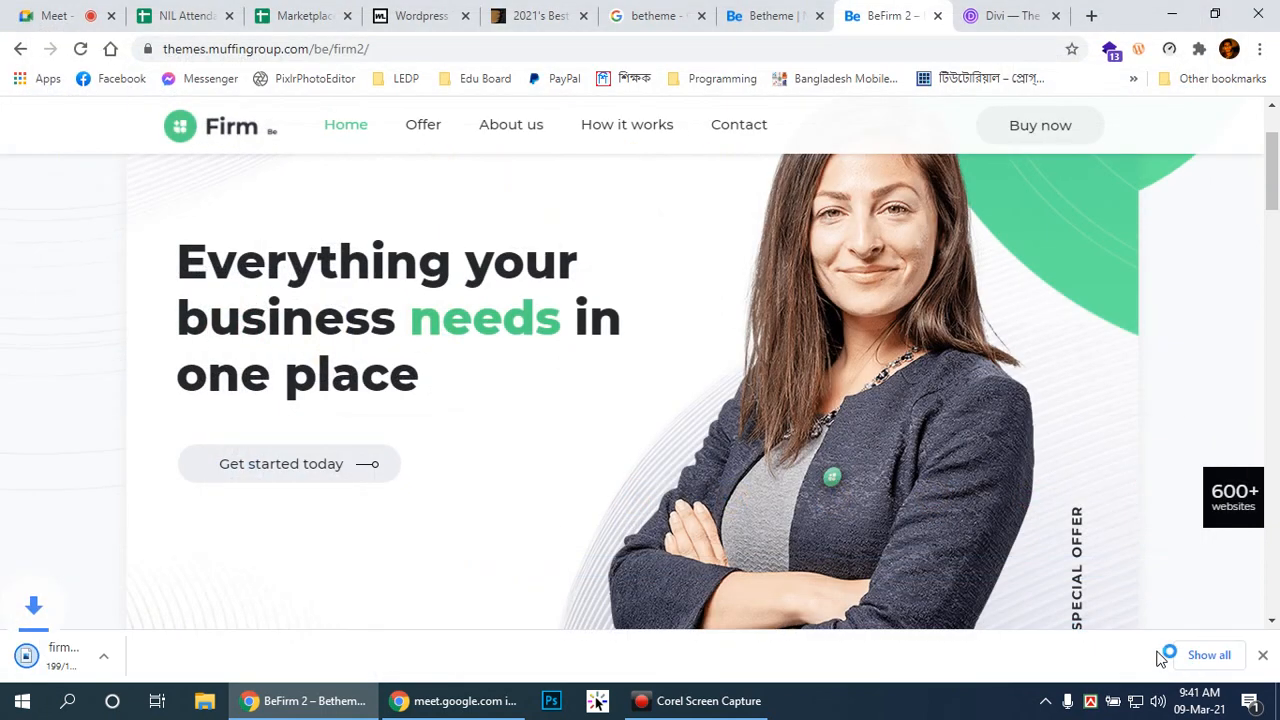
pyautogui.click(1264, 657)
# Step: Glance over the Firm 2 homepage once more and close the demo tab
pyautogui.scroll(2, 630, 427)
pyautogui.scroll(-3, 641, 416)
pyautogui.scroll(3, 637, 414)
pyautogui.scroll(-1, 114, 157)
pyautogui.scroll(1, 114, 157)
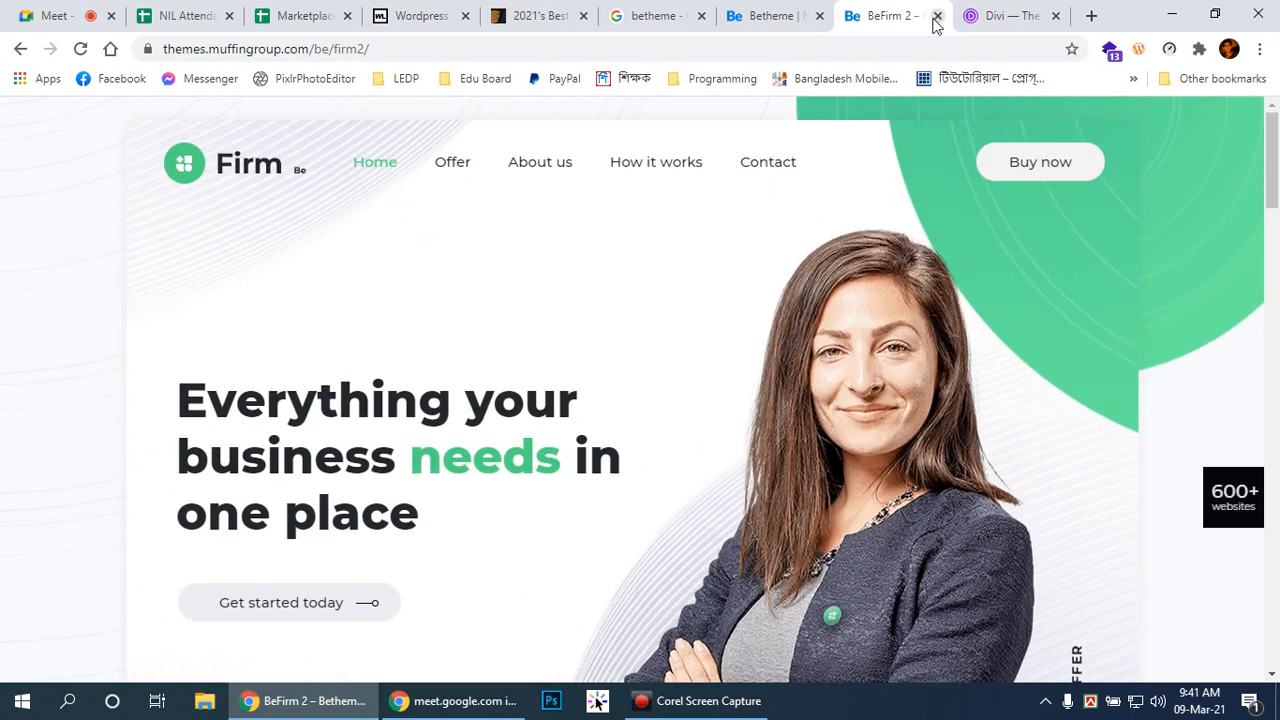
pyautogui.click(936, 17)
# Step: Go to the Divi page and dismiss the 10% discount offer popup
pyautogui.click(880, 13)
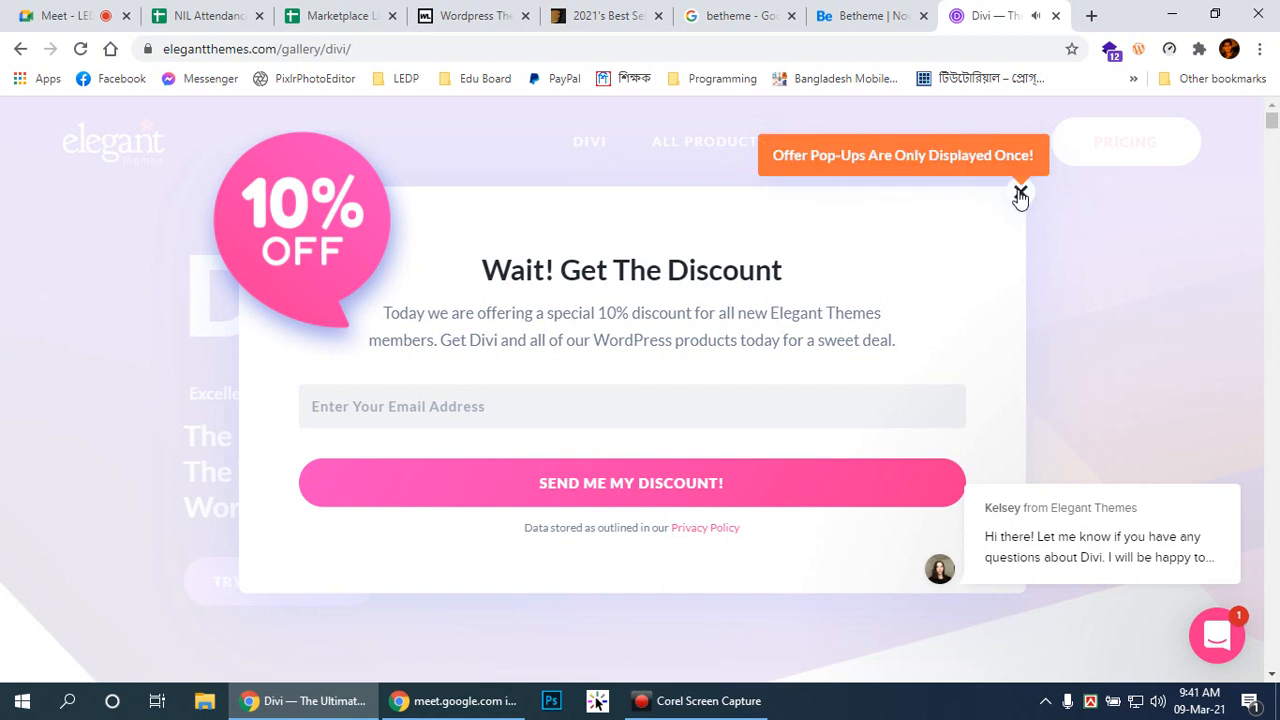
pyautogui.click(1020, 193)
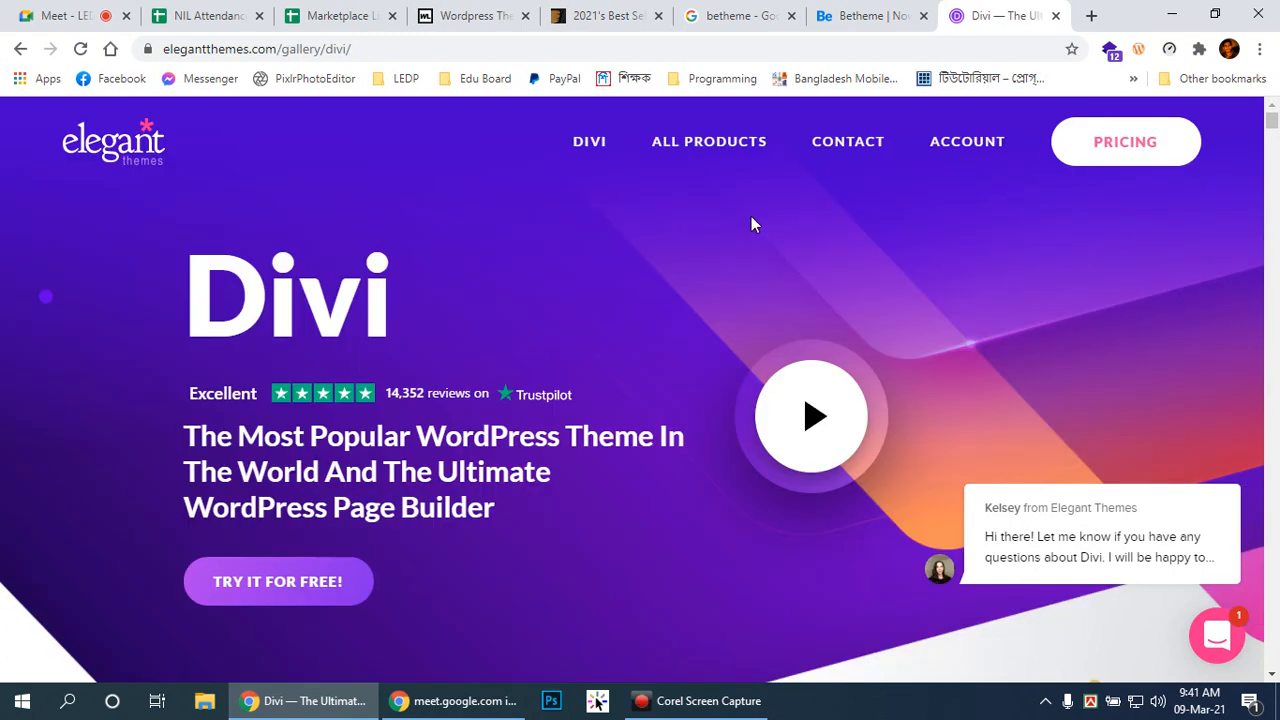
pyautogui.moveTo(1275, 134); pyautogui.dragTo(1275, 192)
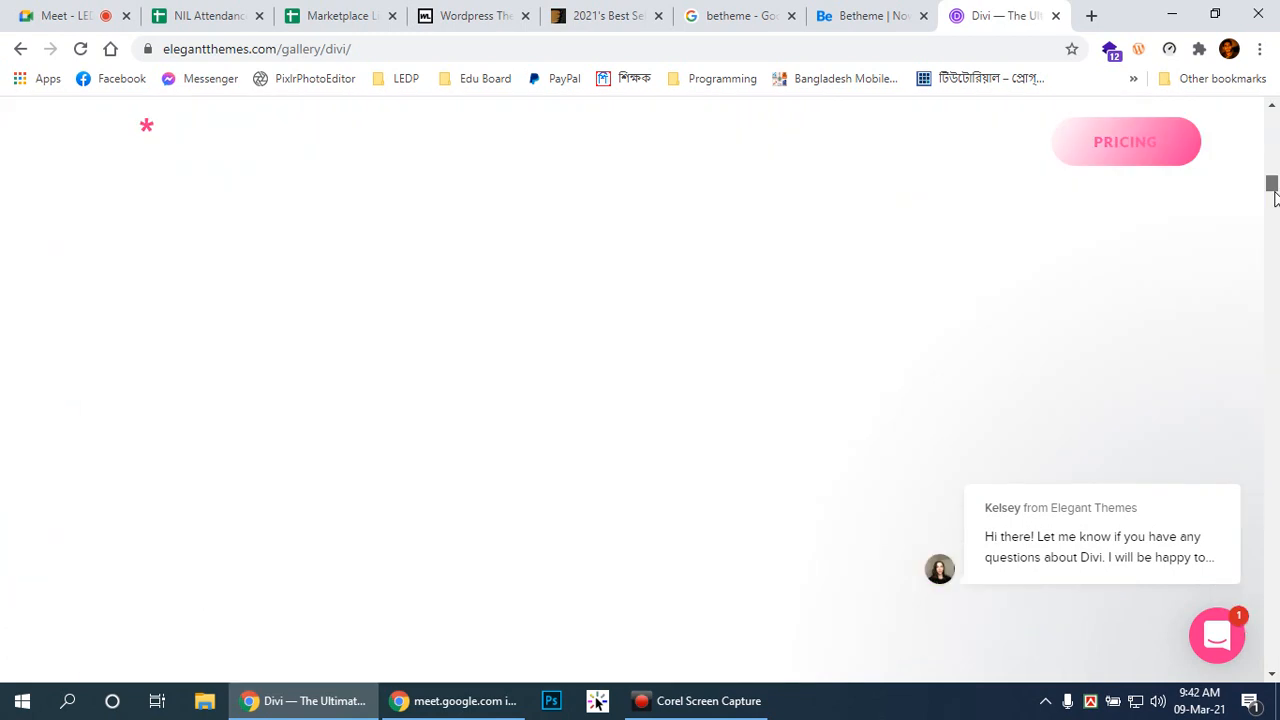
pyautogui.scroll(2, 544, 442)
pyautogui.scroll(3, 540, 442)
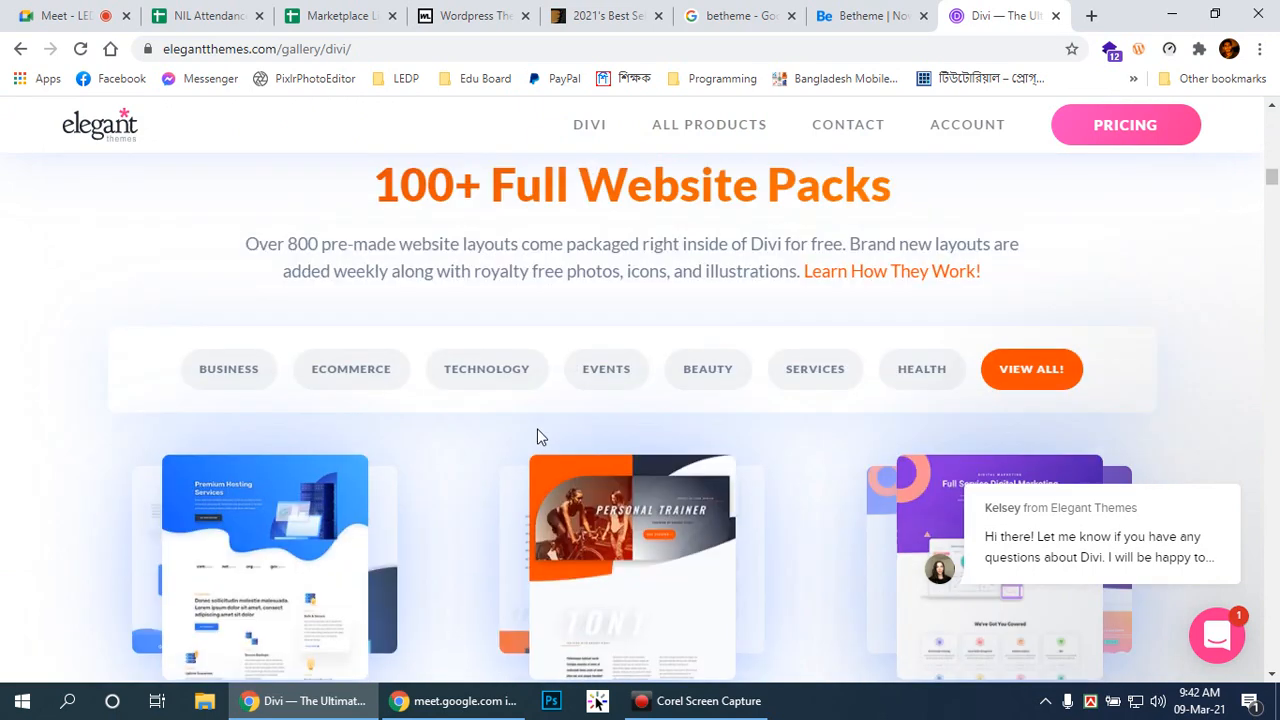
# Step: Browse Divi layouts such as Premium Hosting Services, Personal Trainer and Digital Marketing
pyautogui.moveTo(722, 128)
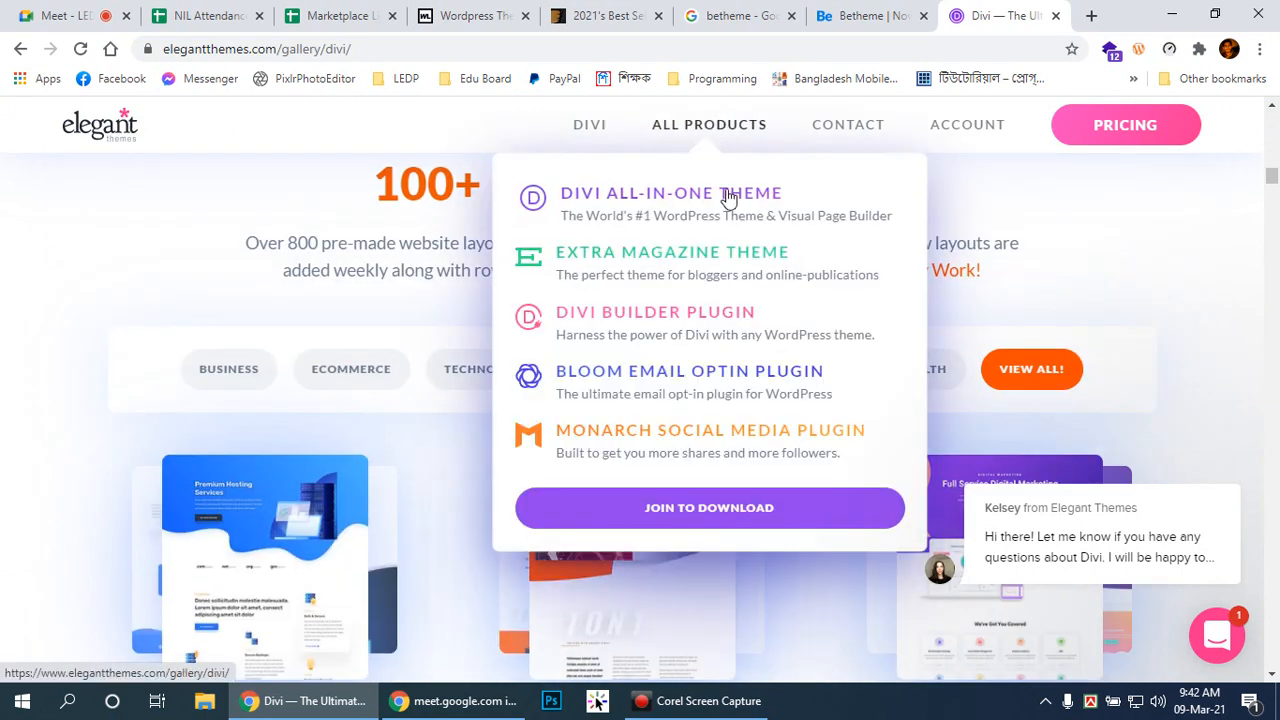
pyautogui.scroll(-3, 531, 391)
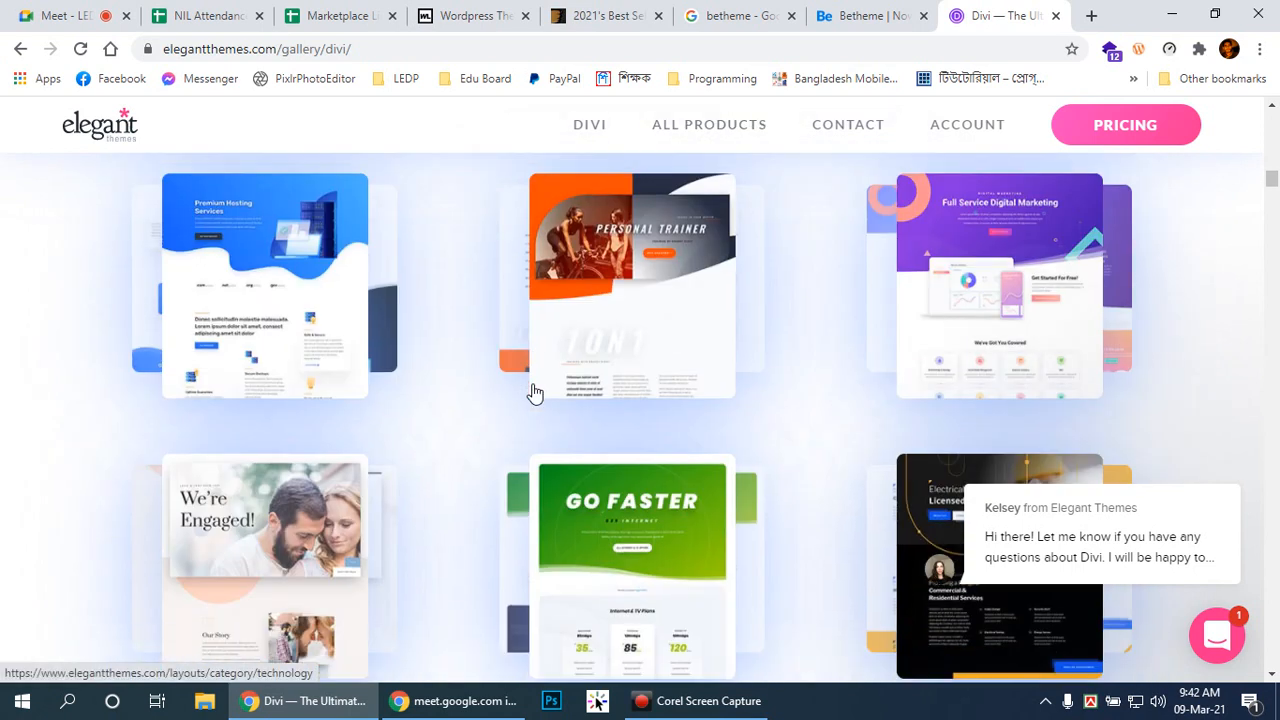
pyautogui.scroll(2, 534, 370)
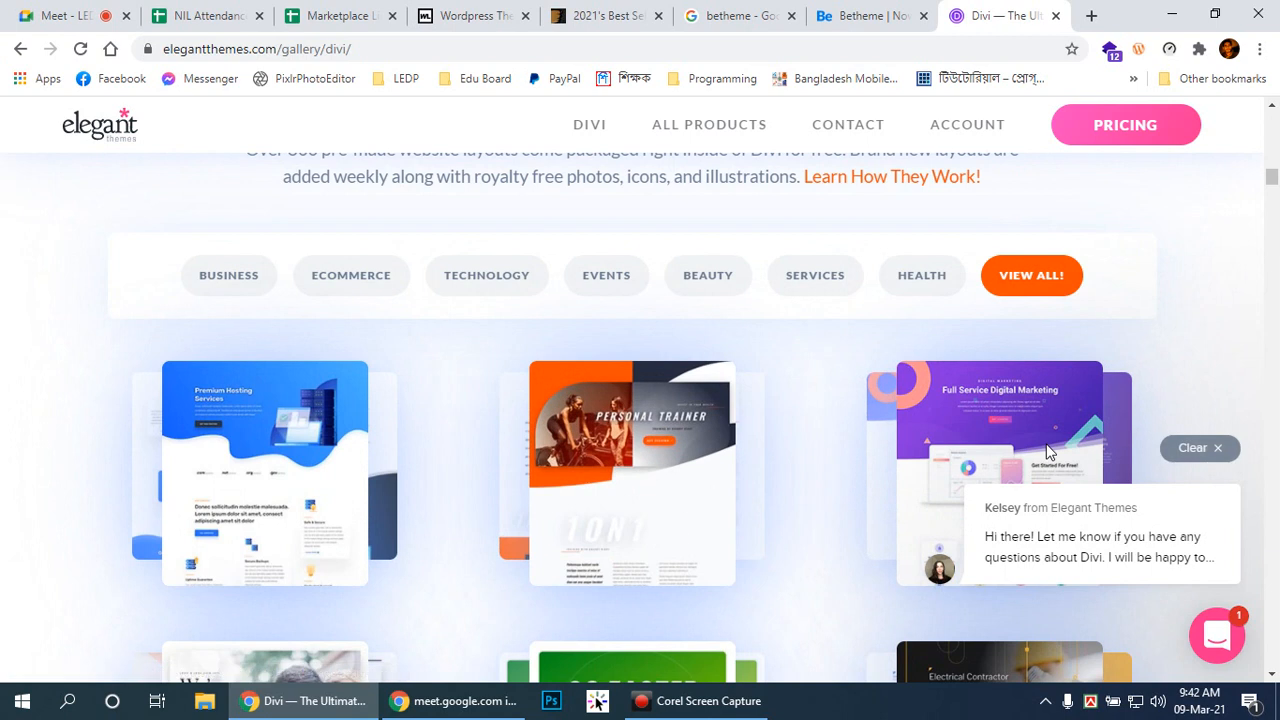
pyautogui.scroll(-2, 629, 480)
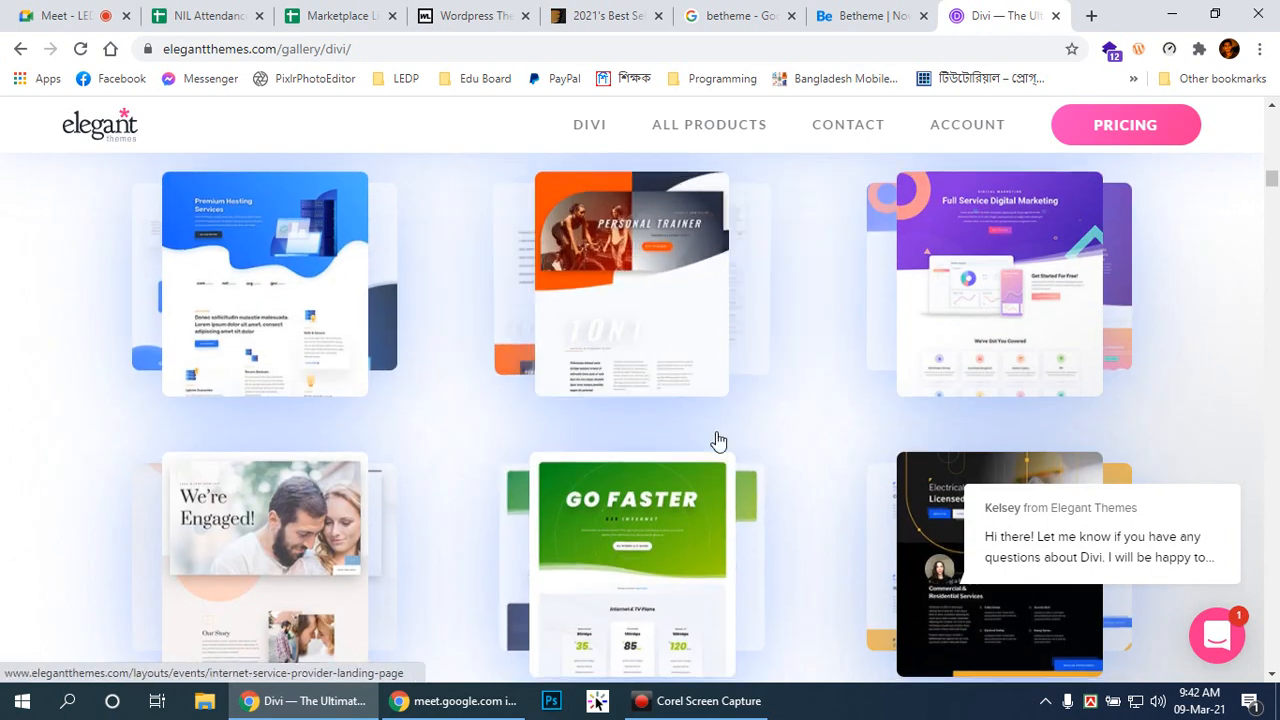
pyautogui.scroll(-2, 717, 431)
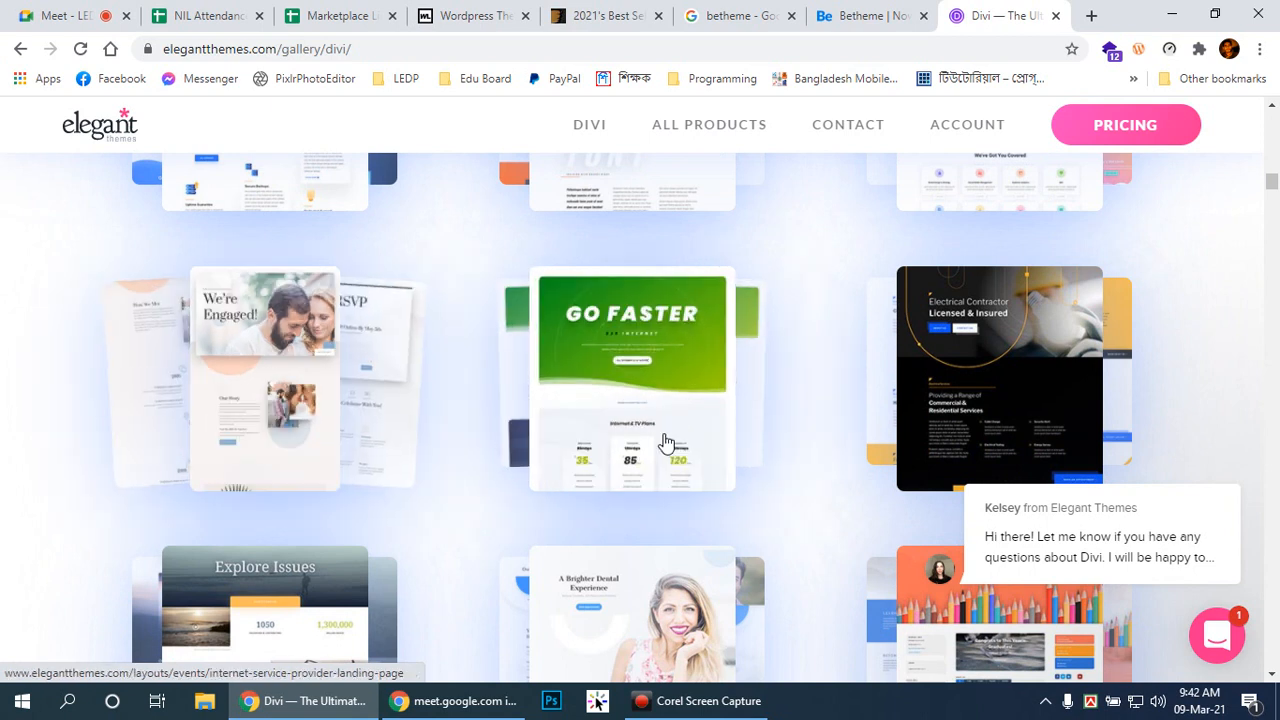
pyautogui.scroll(-3, 666, 443)
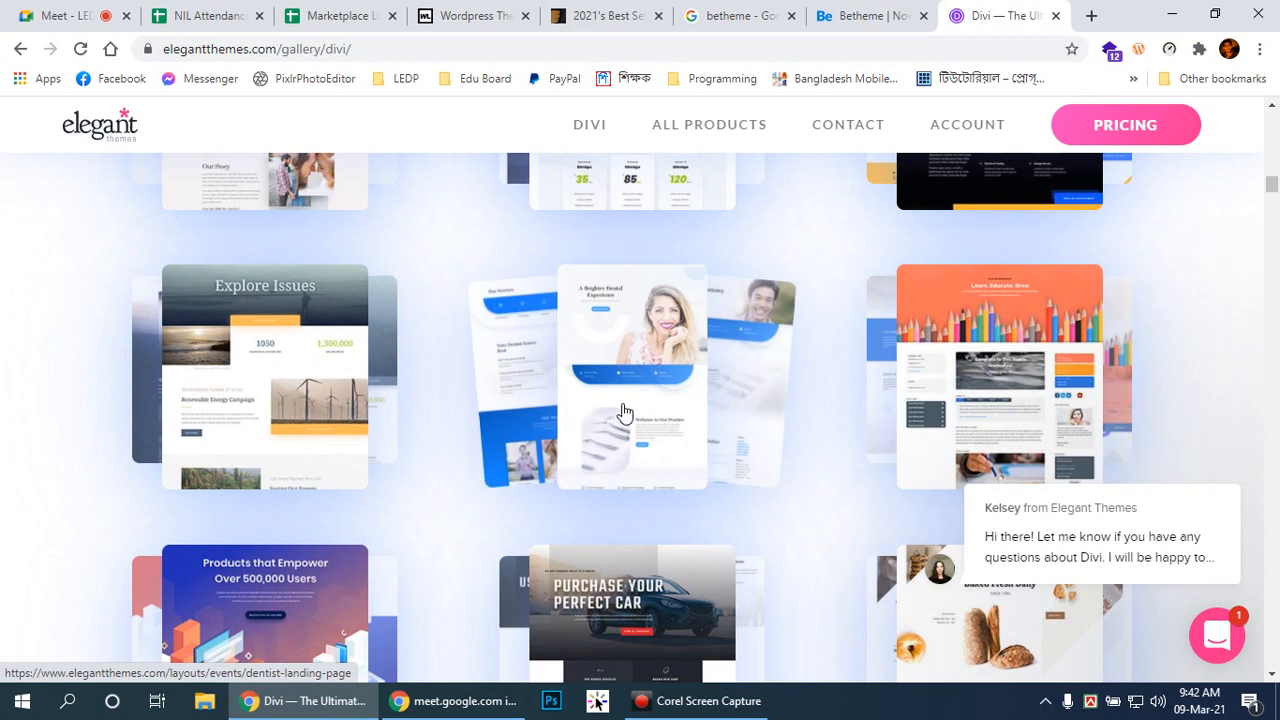
pyautogui.scroll(3, 566, 398)
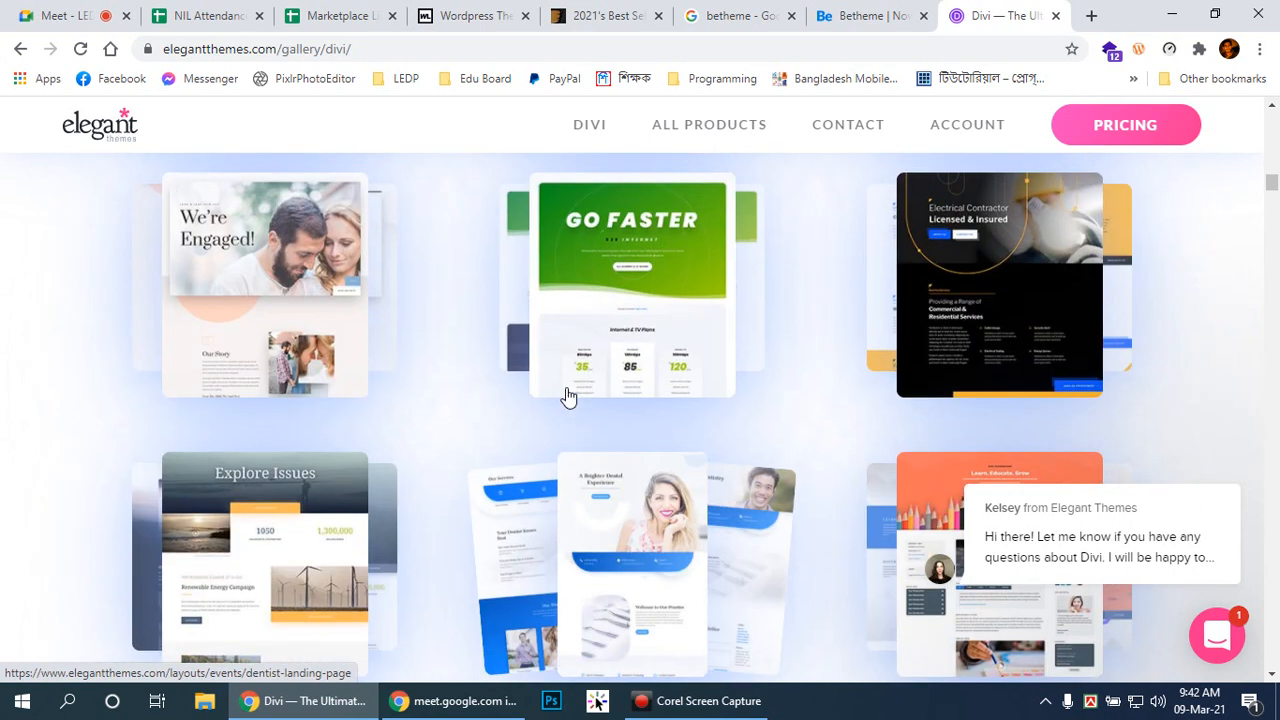
pyautogui.scroll(5, 566, 395)
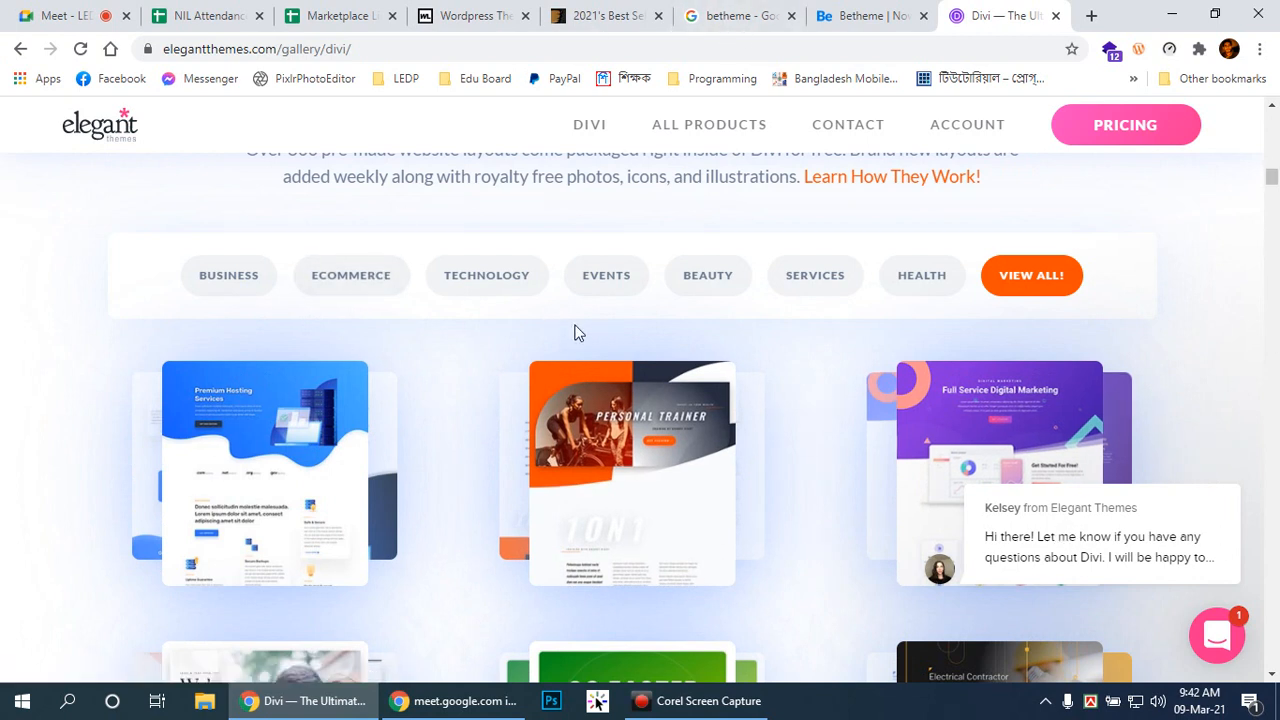
# Step: Open Divi's ECOMMERCE layouts in a new tab and switch to that Online Store tab
pyautogui.click(370, 282)
pyautogui.click(895, 14)
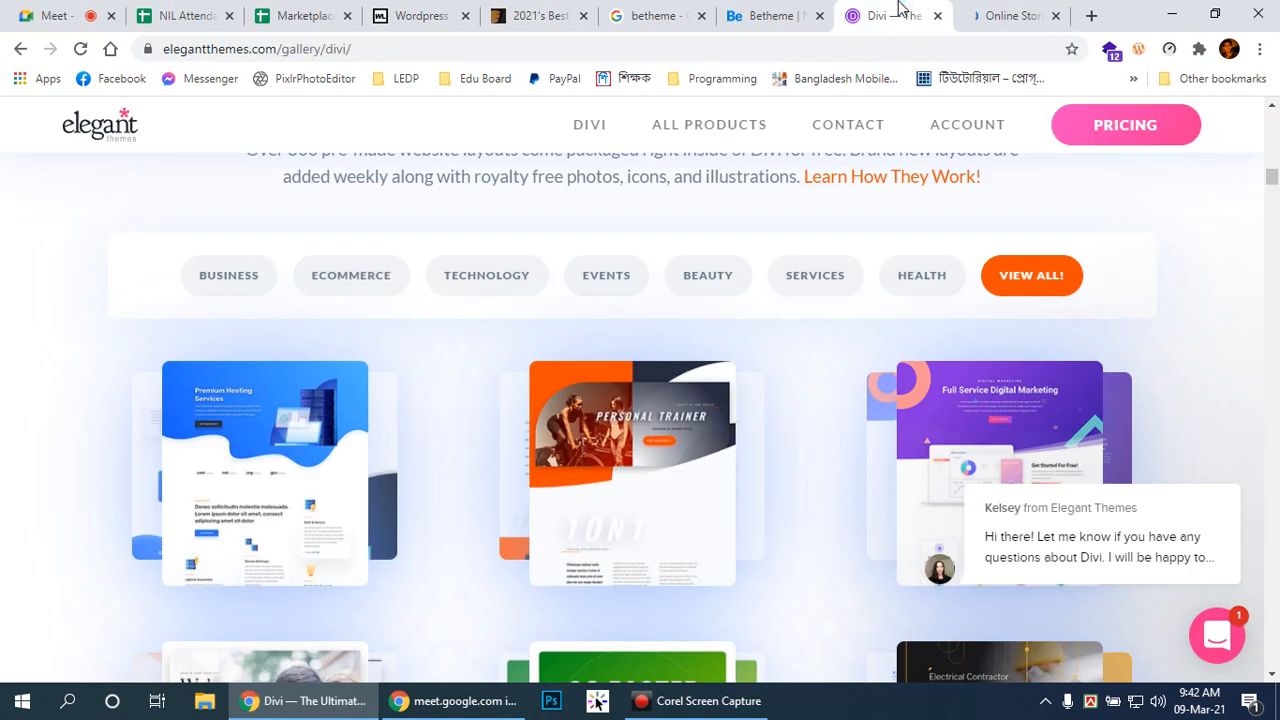
pyautogui.click(540, 14)
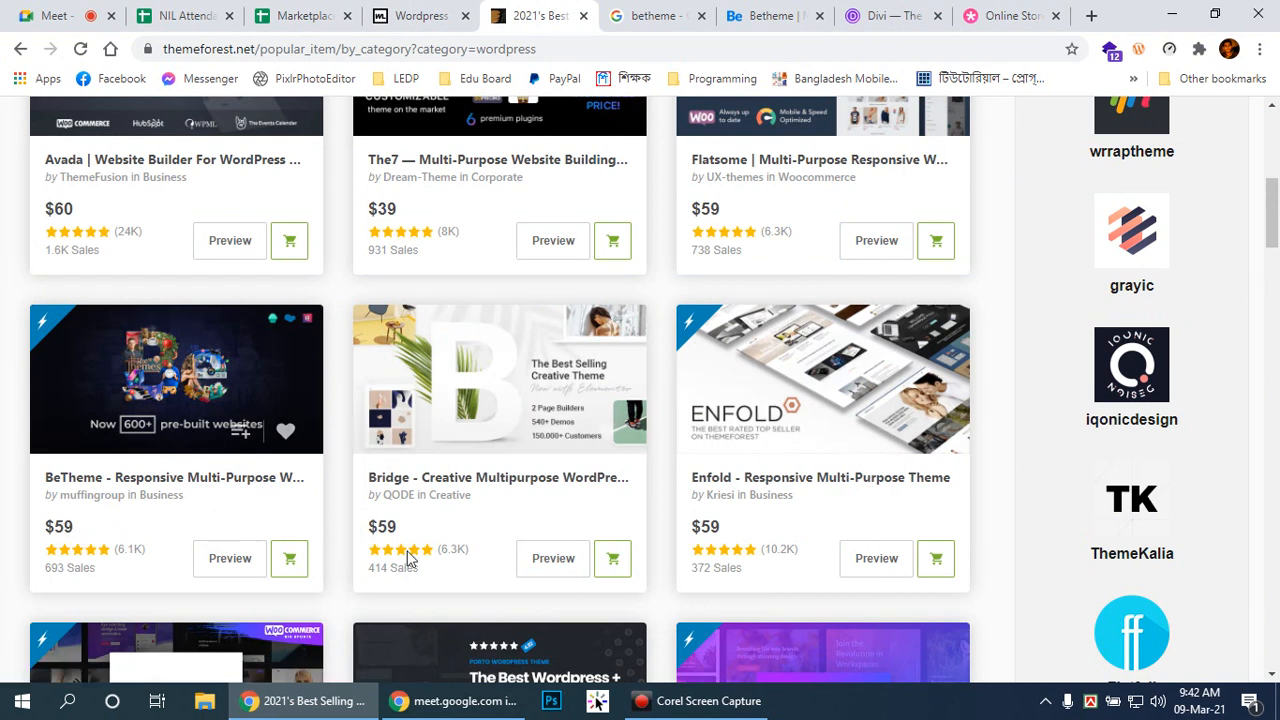
pyautogui.scroll(3, 962, 365)
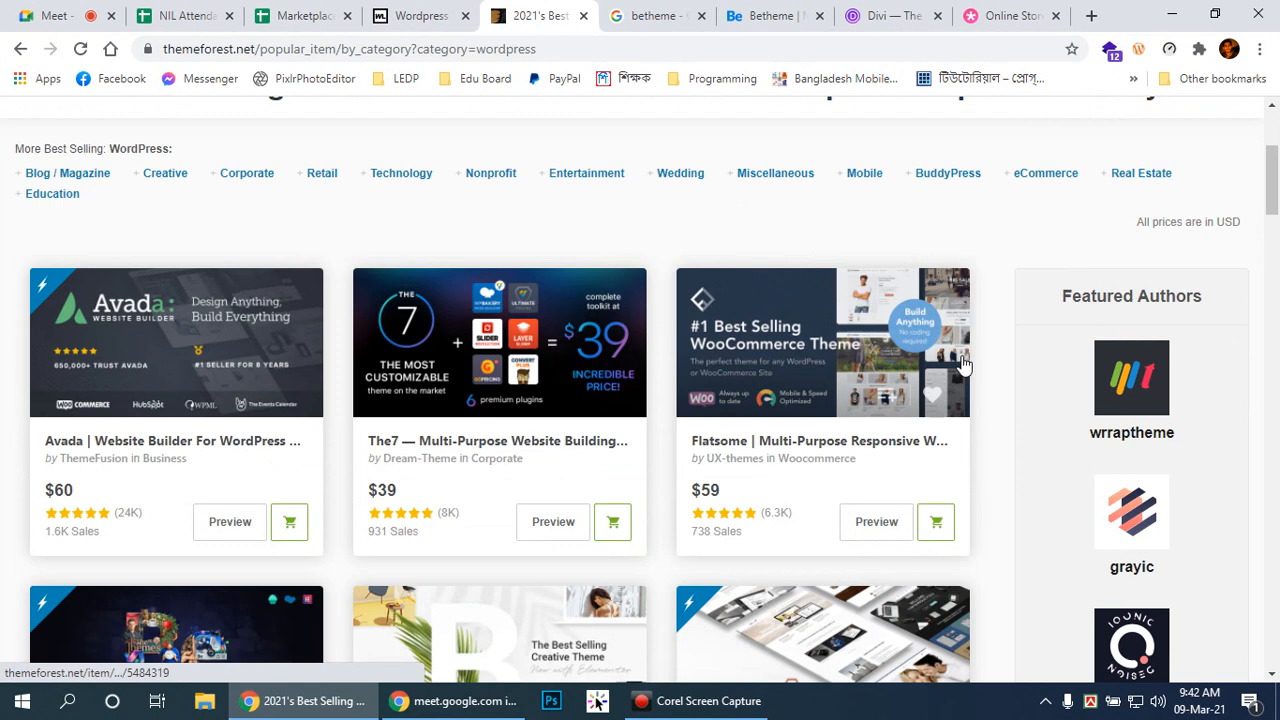
pyautogui.scroll(2, 950, 358)
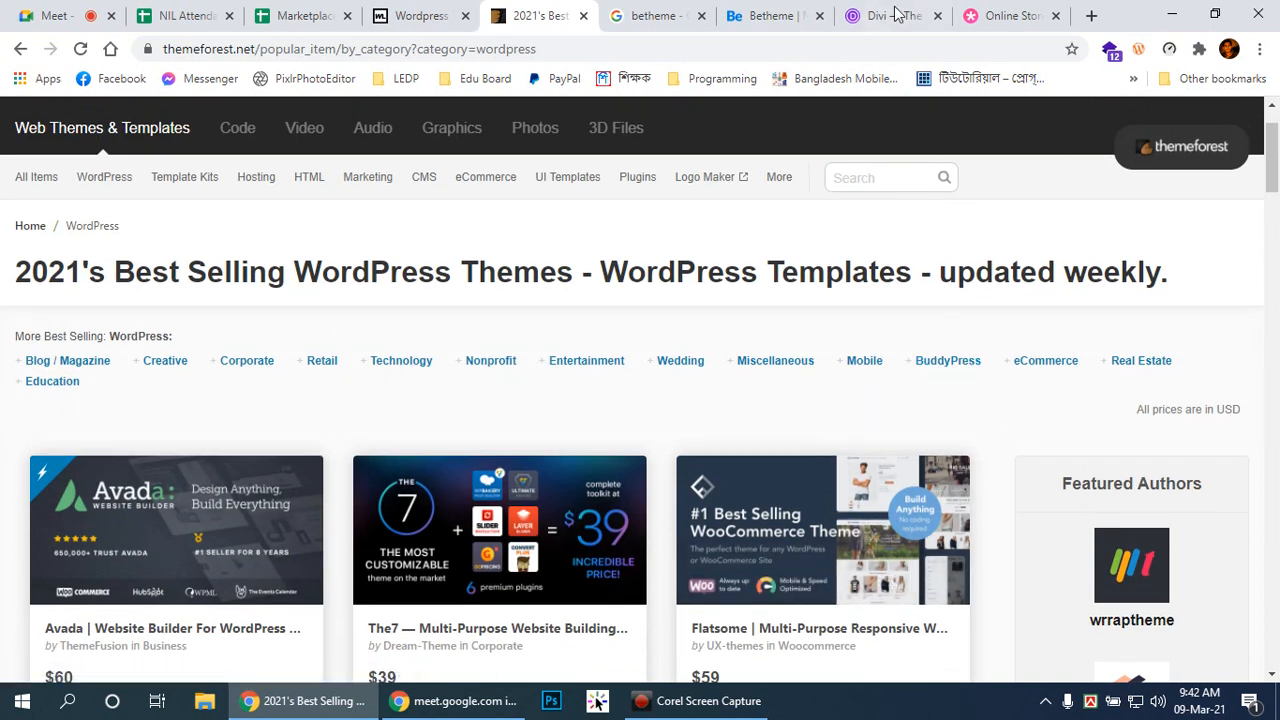
pyautogui.click(1015, 14)
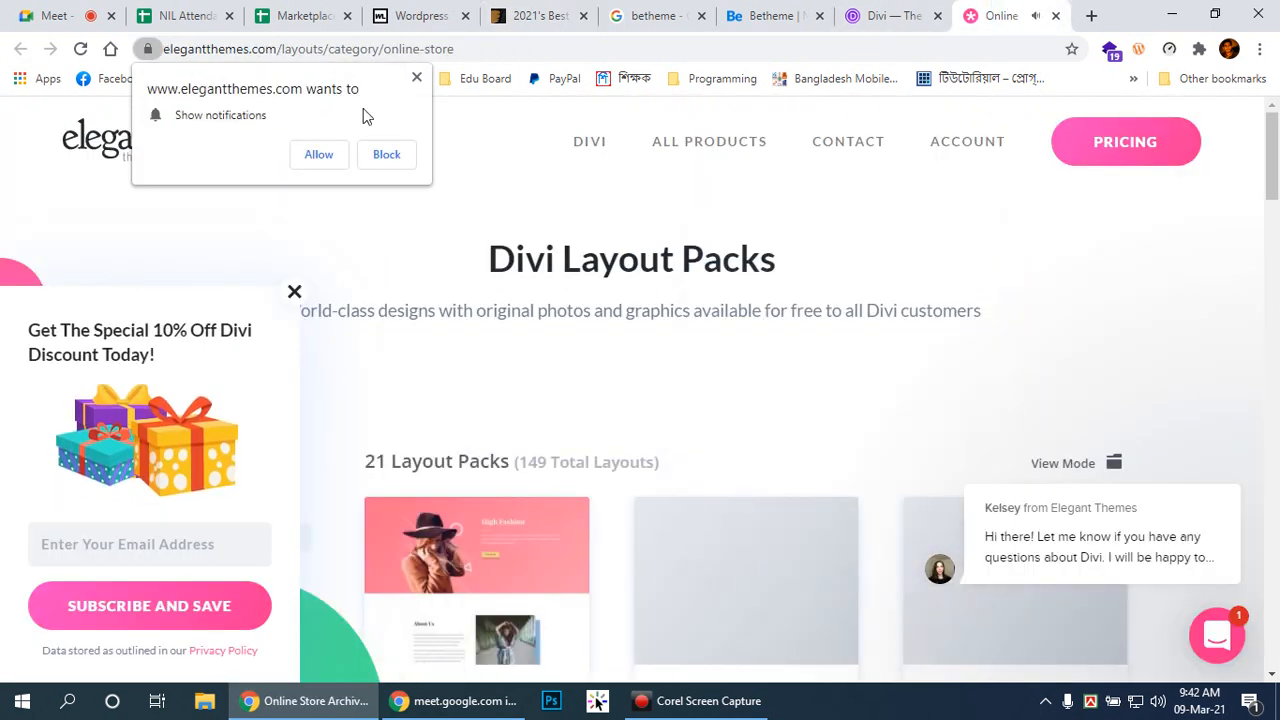
# Step: Dismiss the notification prompt, browse the Online Store layout packs, and open the Fashion pack
pyautogui.click(418, 78)
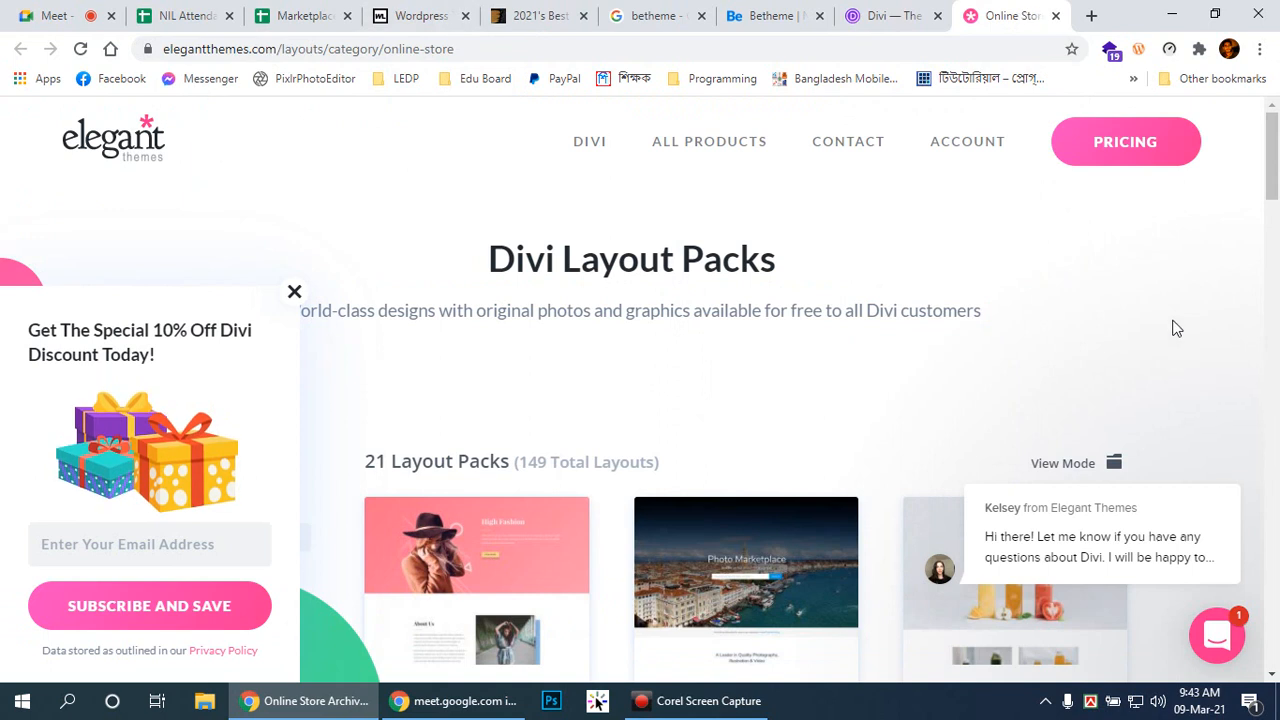
pyautogui.scroll(-4, 1176, 329)
pyautogui.scroll(2, 548, 298)
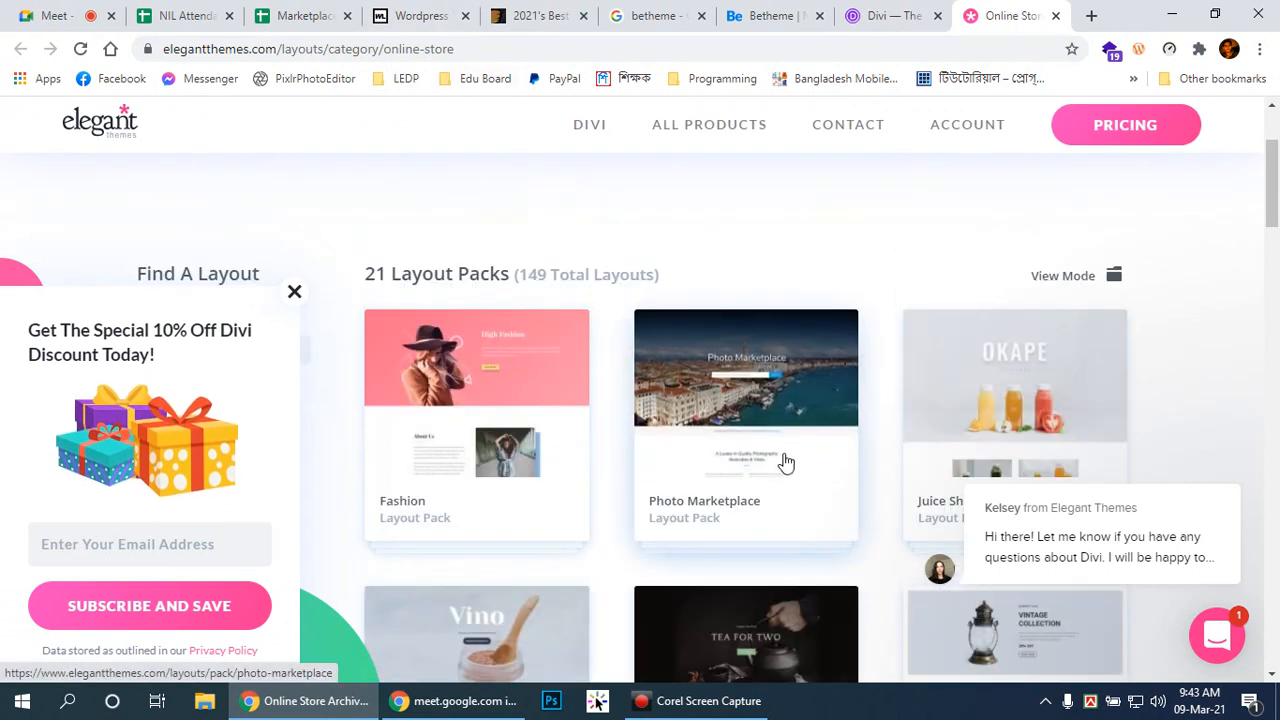
pyautogui.scroll(-1, 573, 443)
pyautogui.scroll(-10, 573, 443)
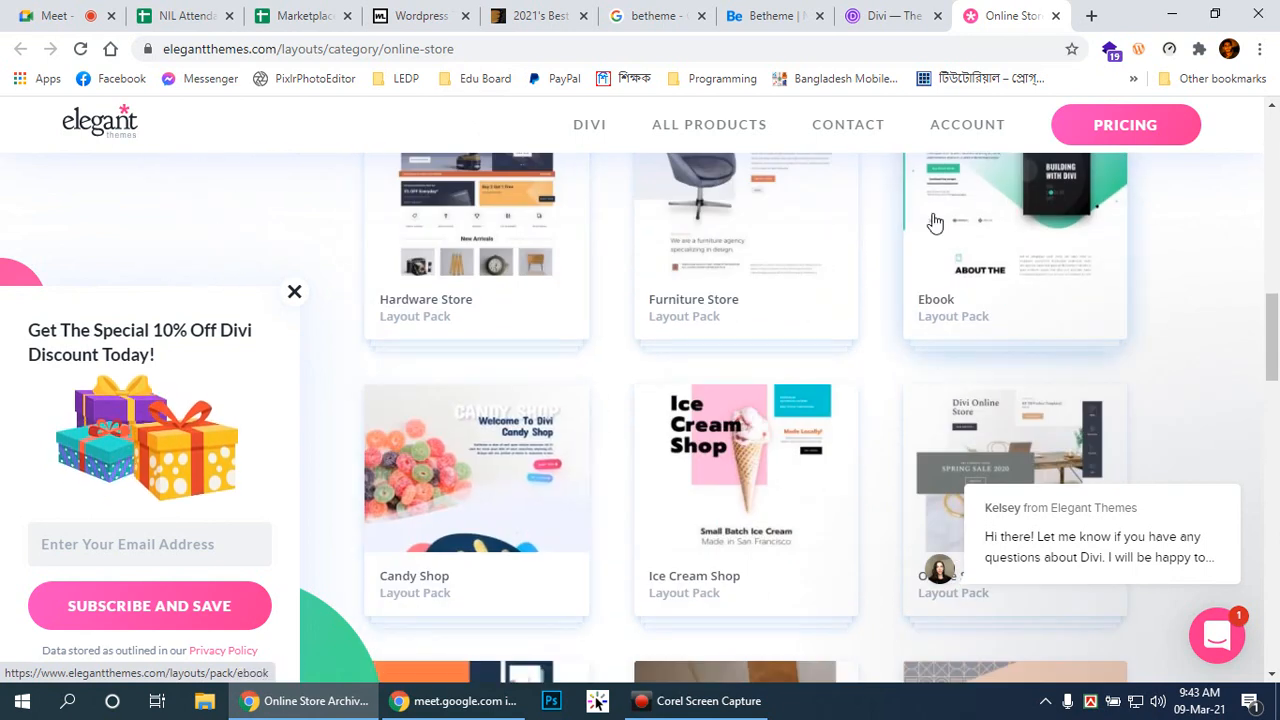
pyautogui.moveTo(1276, 335); pyautogui.dragTo(1276, 222)
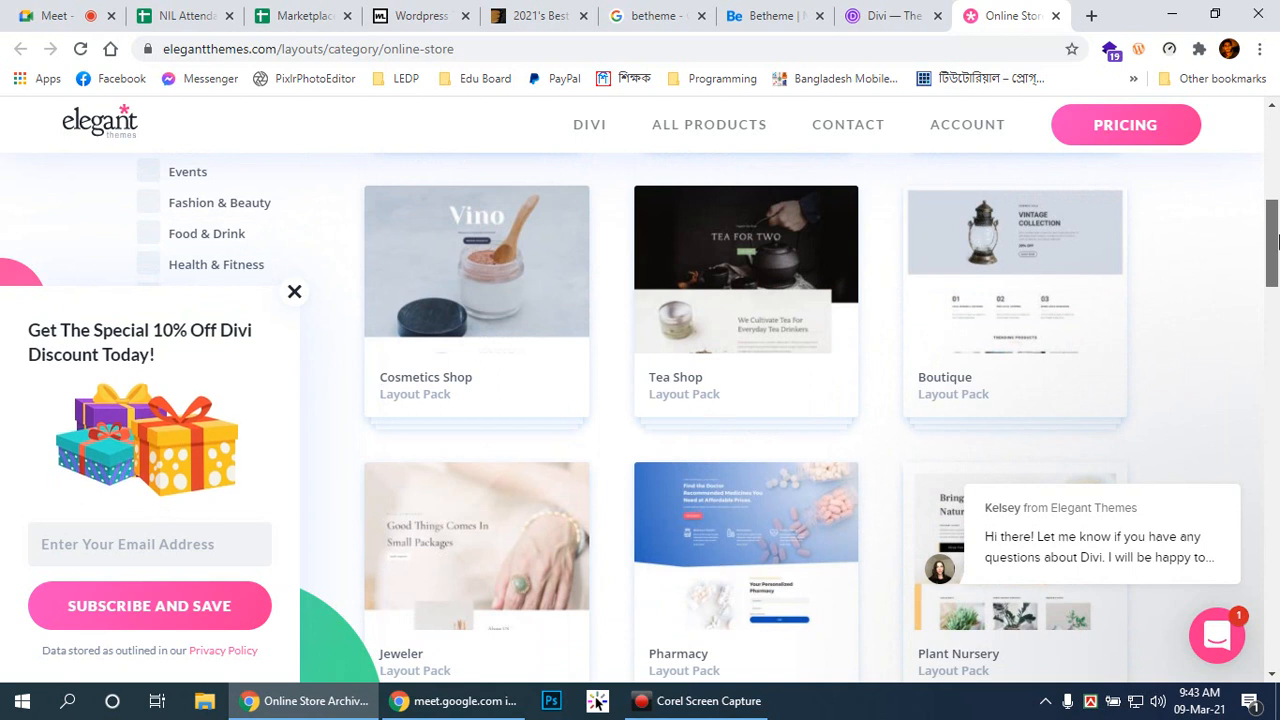
pyautogui.scroll(5, 480, 520)
pyautogui.click(418, 570)
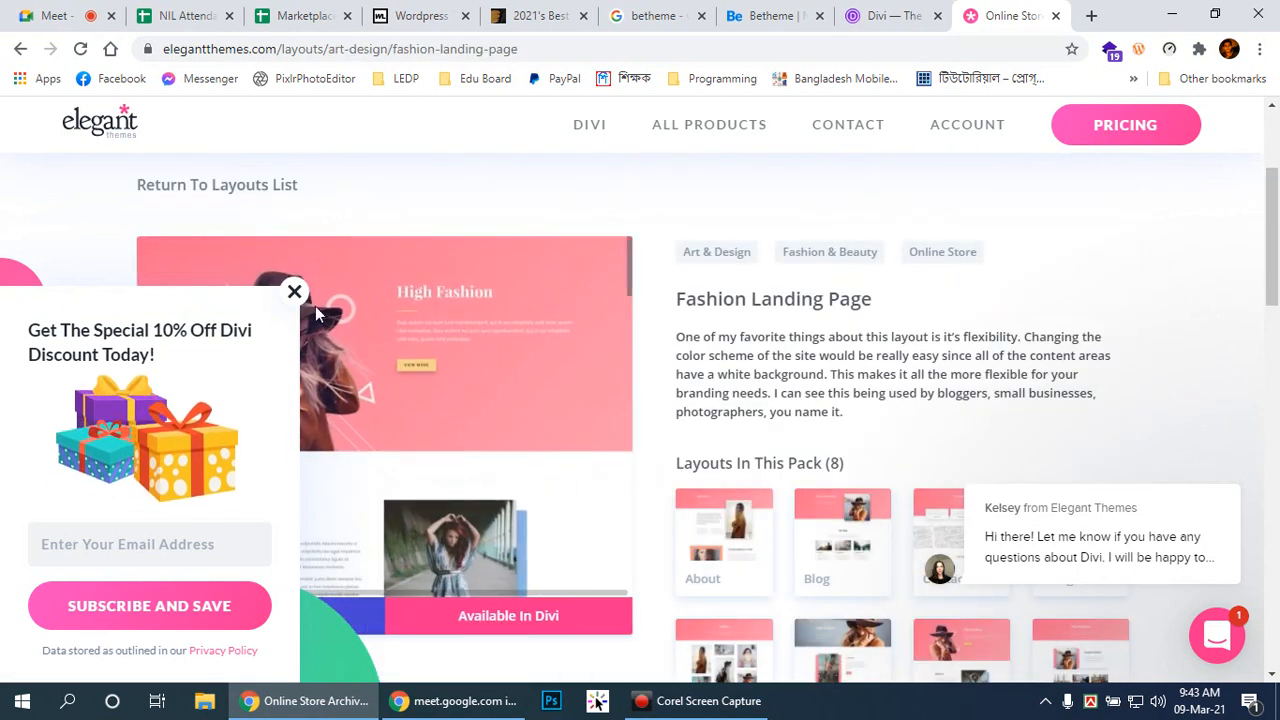
# Step: Close the discount offer popup on the Fashion layout pack page
pyautogui.click(294, 291)
pyautogui.scroll(-2, 728, 335)
pyautogui.scroll(-1, 728, 340)
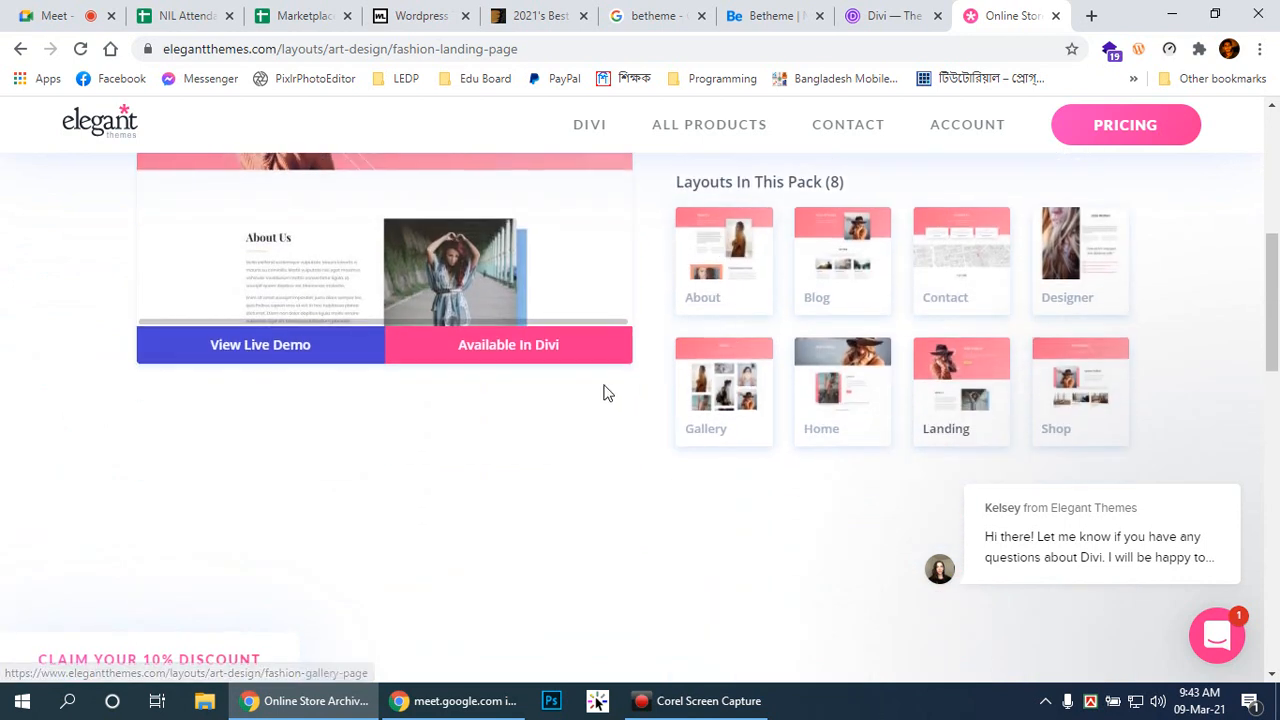
# Step: Go back to the Online Store list, reopen the Fashion pack and launch its live demo
pyautogui.rightClick(233, 362)
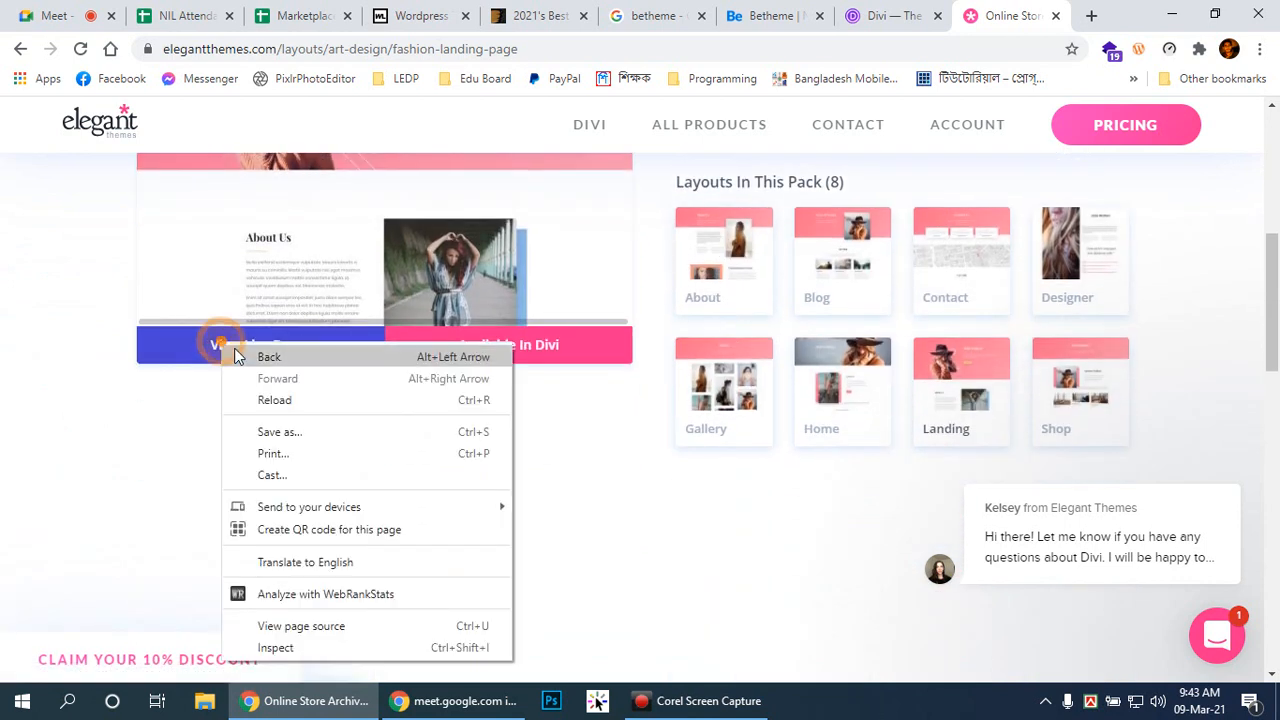
pyautogui.click(262, 357)
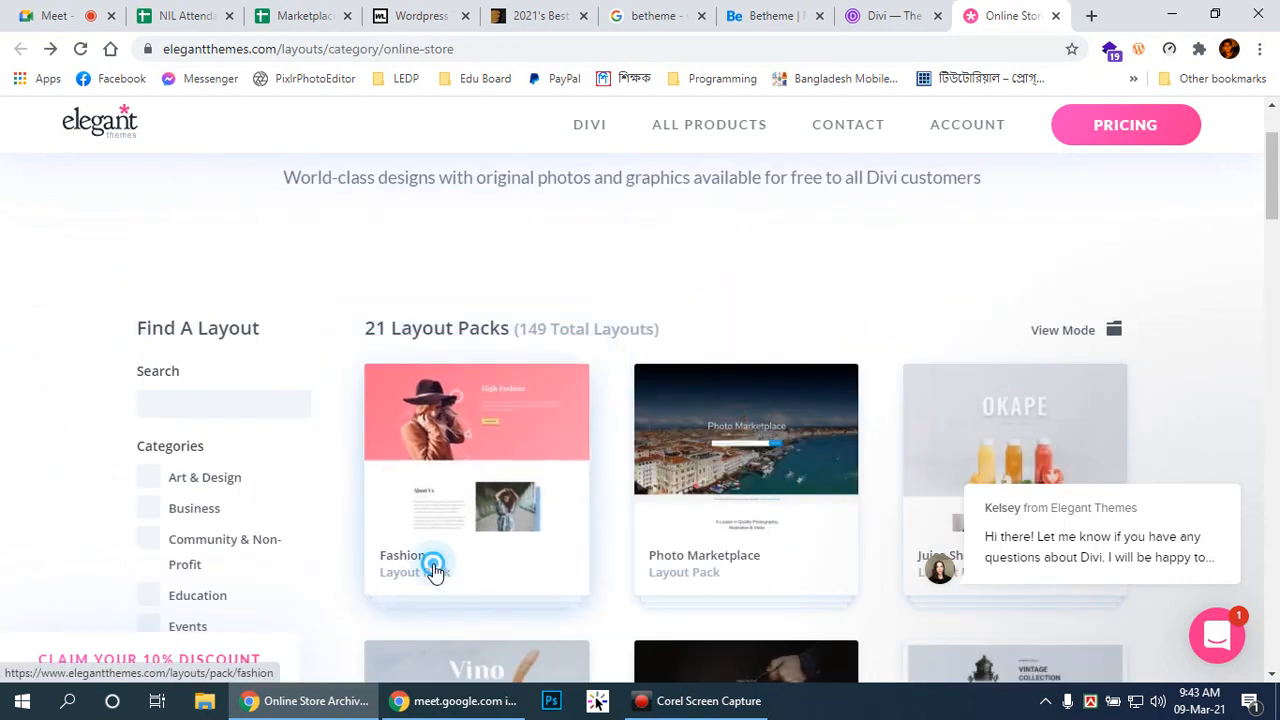
pyautogui.click(435, 572)
pyautogui.click(246, 616)
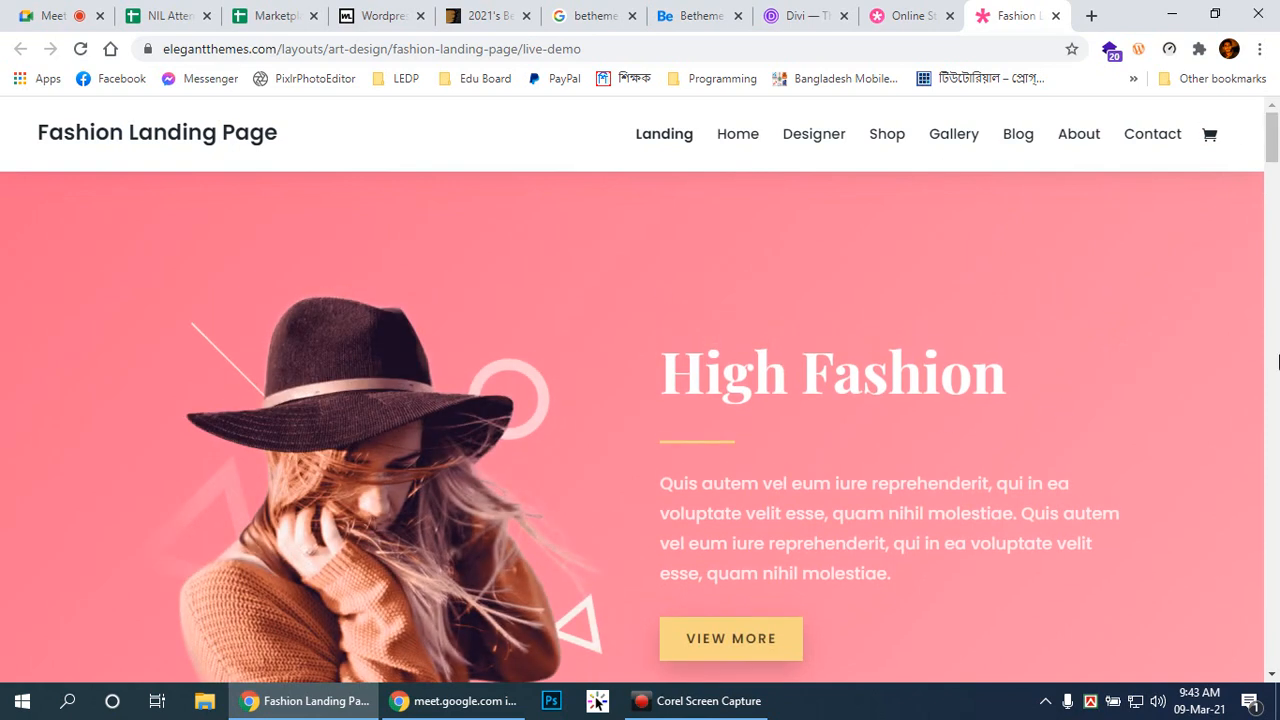
# Step: Scroll down through the Fashion Landing Page live demo toward the bottom
pyautogui.scroll(-5, 1278, 360)
pyautogui.scroll(-2, 1258, 371)
pyautogui.scroll(2, 1255, 371)
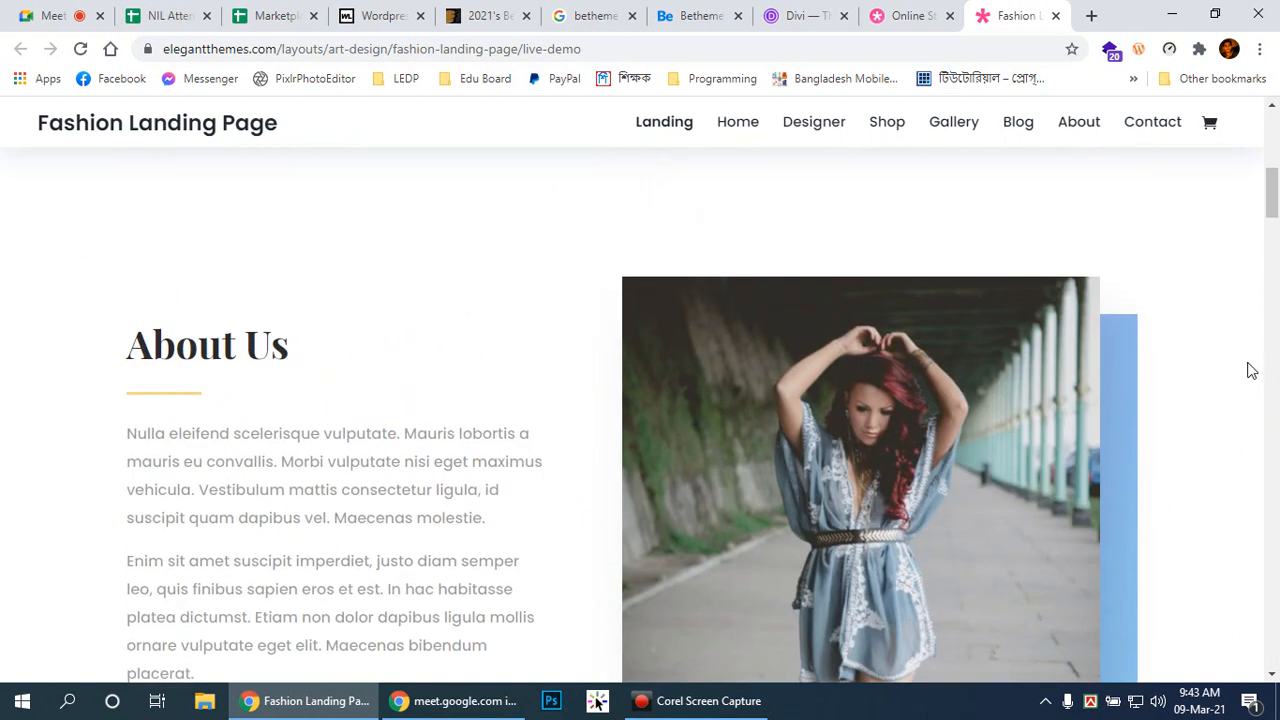
pyautogui.scroll(-6, 1252, 371)
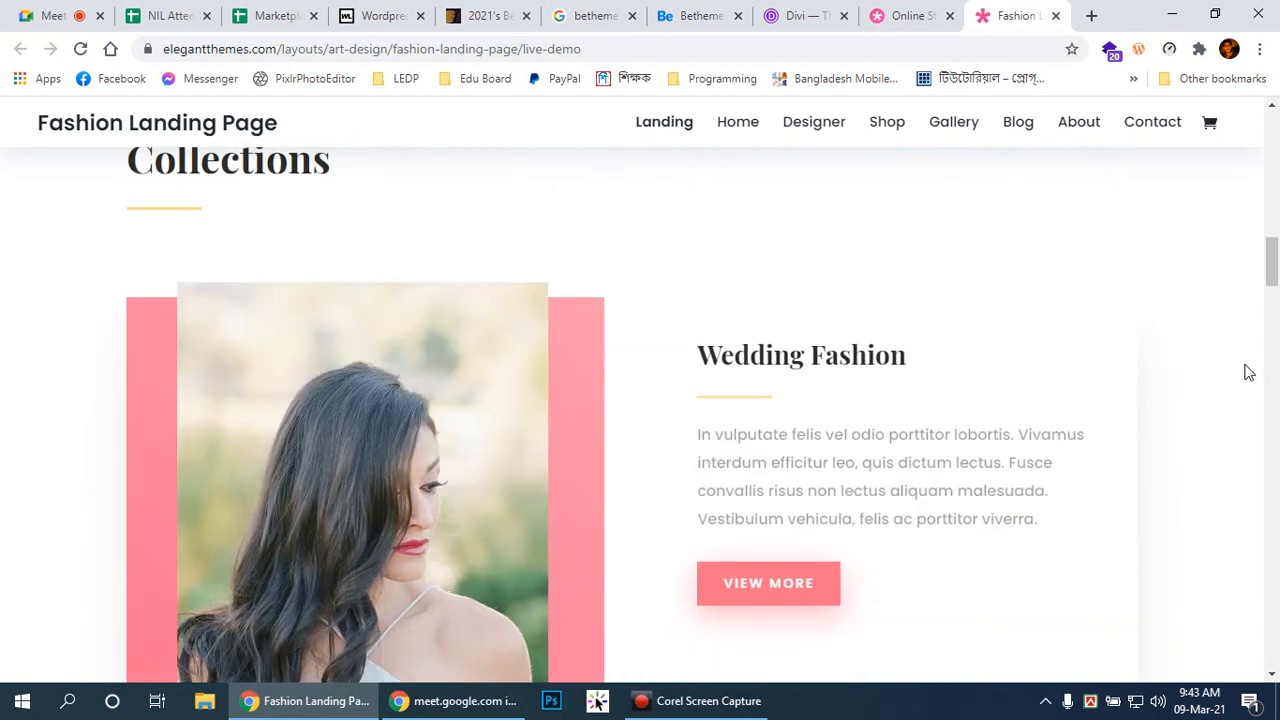
pyautogui.scroll(-4, 1248, 372)
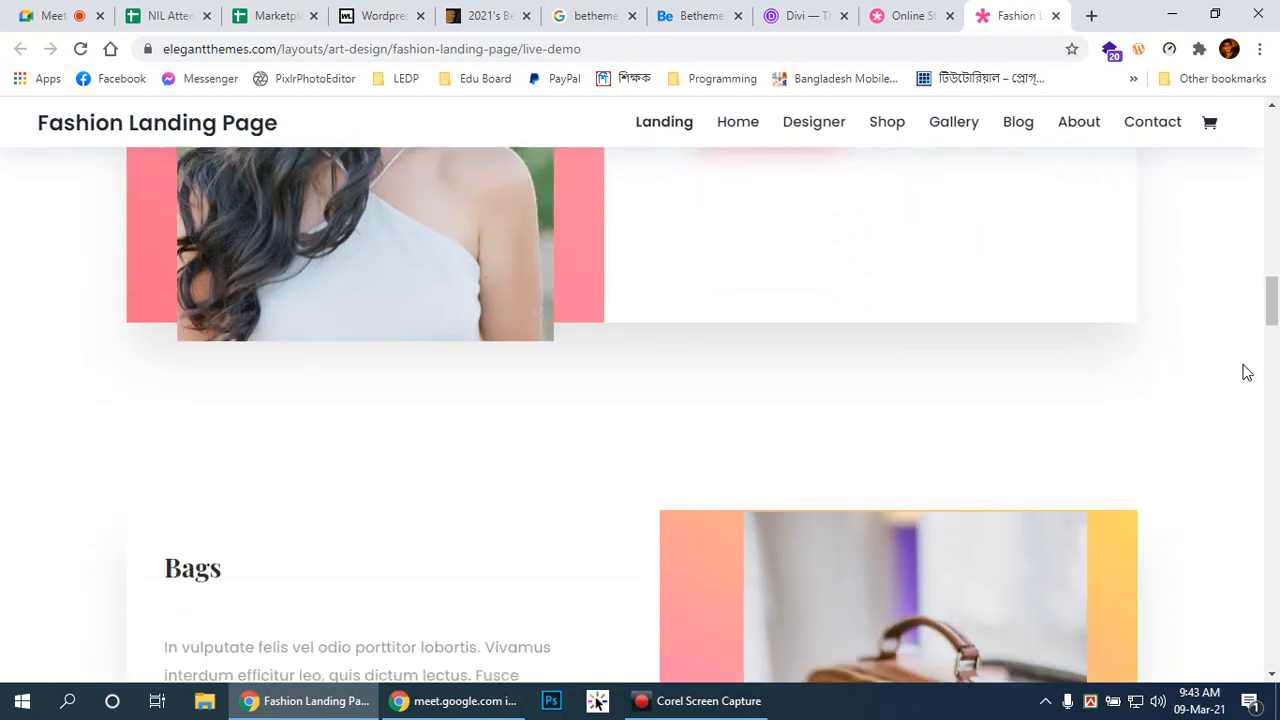
pyautogui.scroll(-10, 1247, 372)
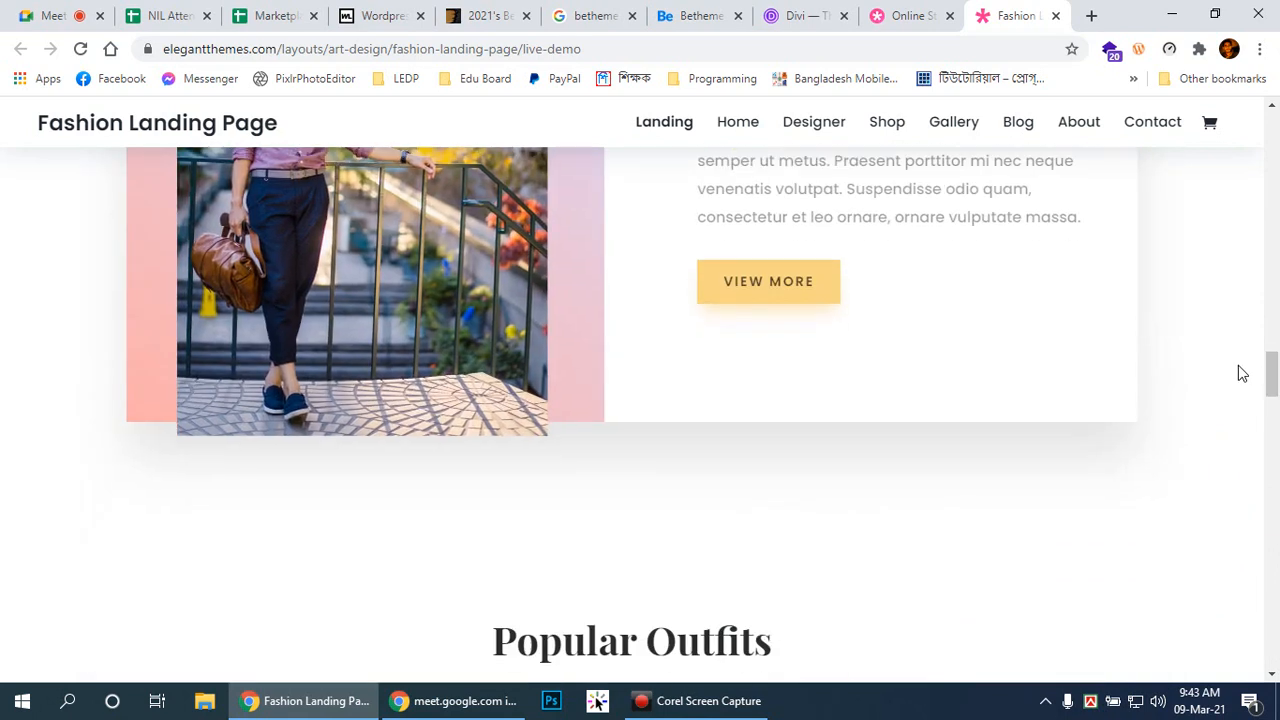
pyautogui.scroll(3, 1240, 373)
pyautogui.scroll(-11, 1237, 374)
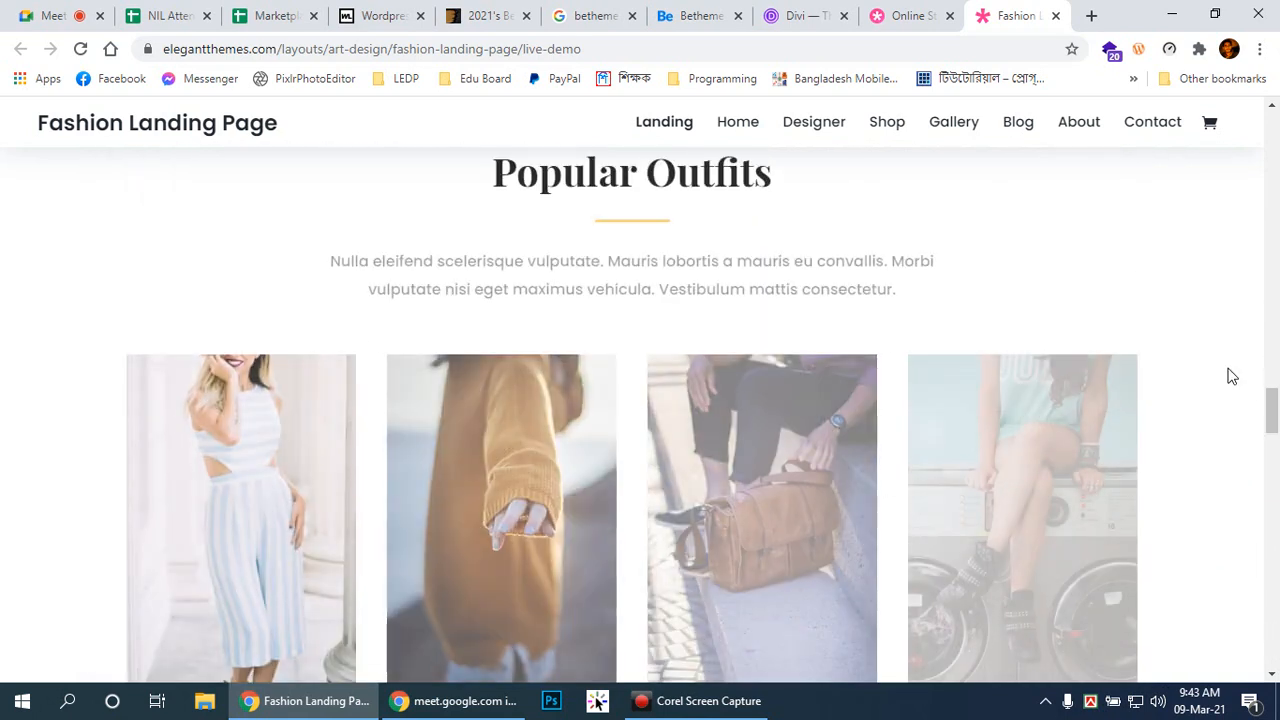
pyautogui.scroll(-9, 1229, 376)
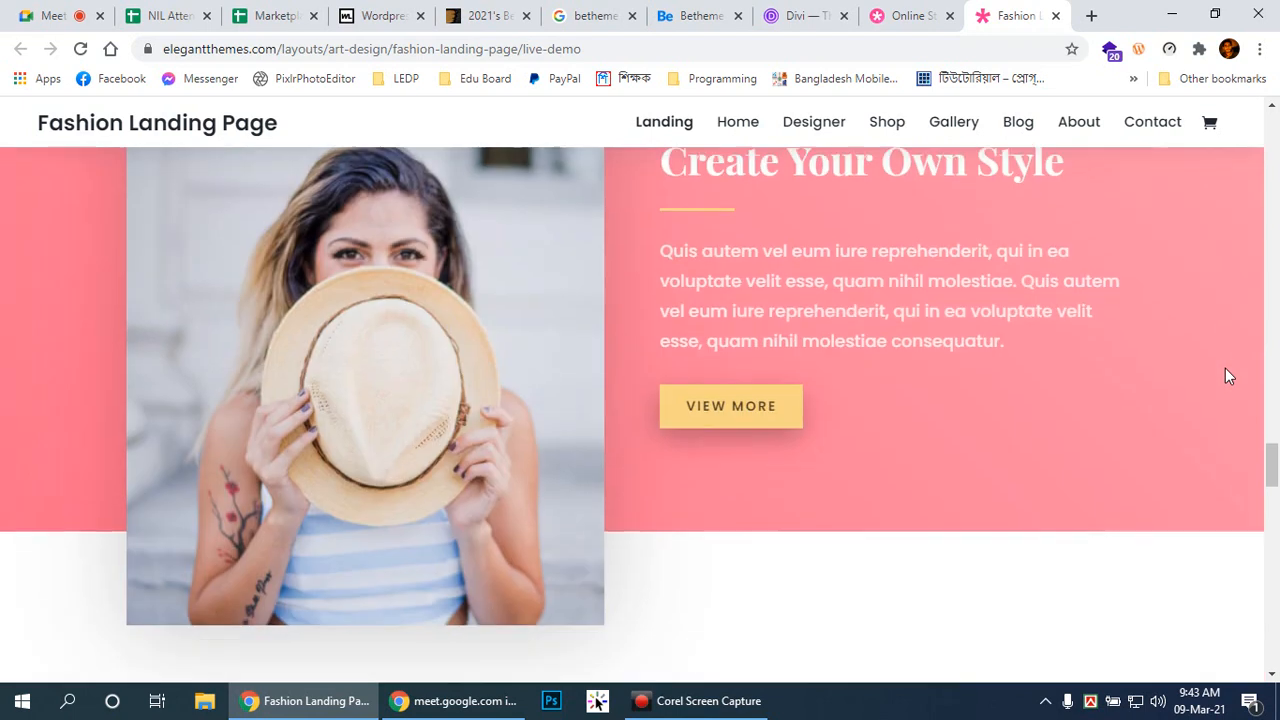
pyautogui.scroll(-5, 1229, 376)
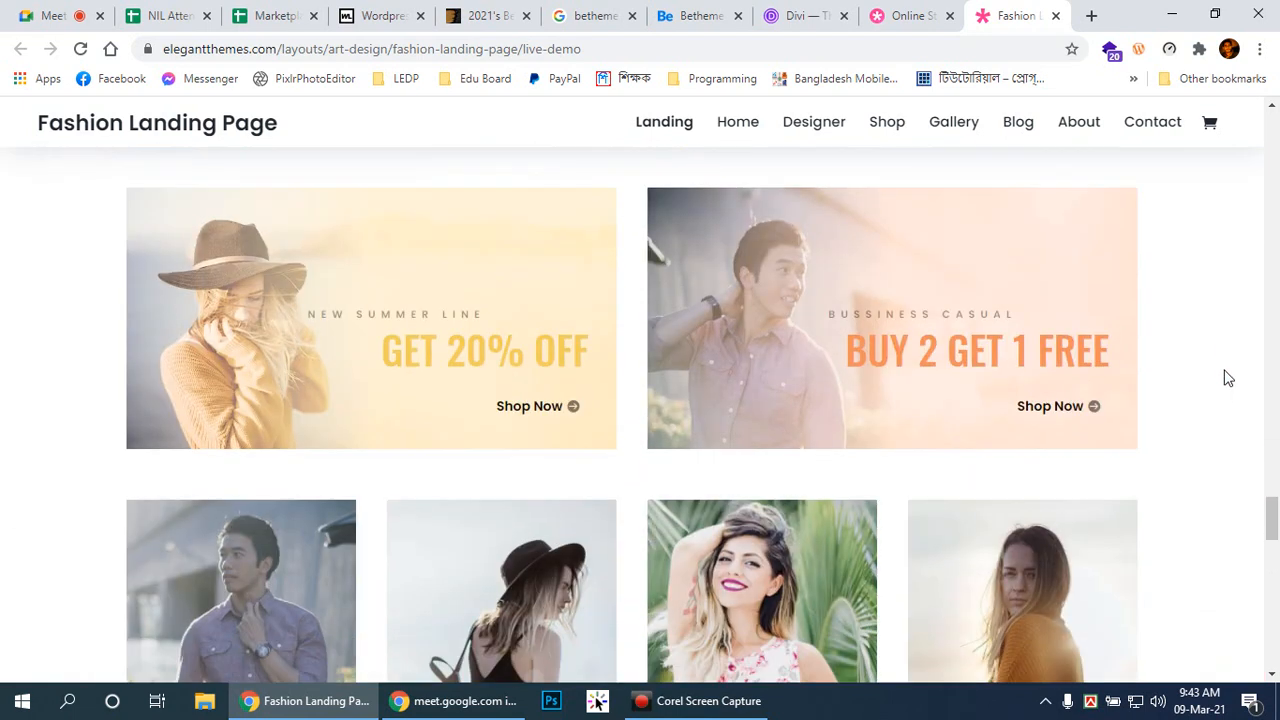
pyautogui.scroll(-10, 1225, 386)
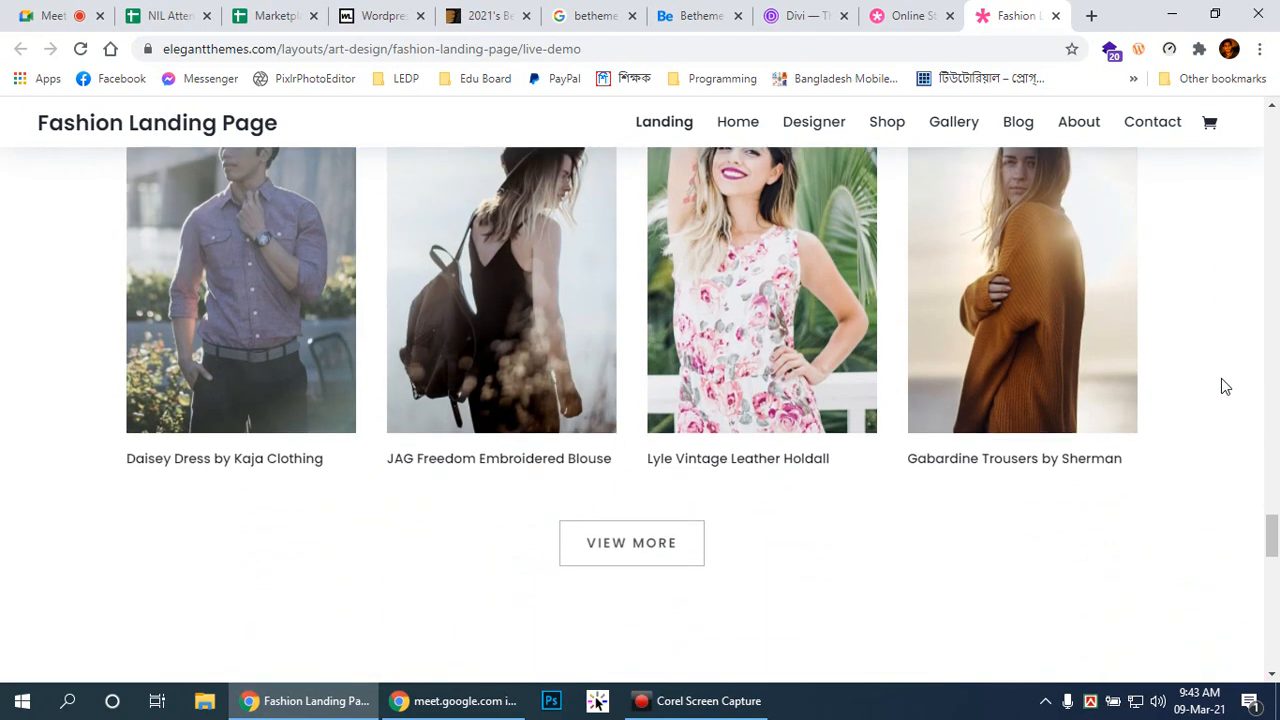
pyautogui.scroll(-8, 1221, 379)
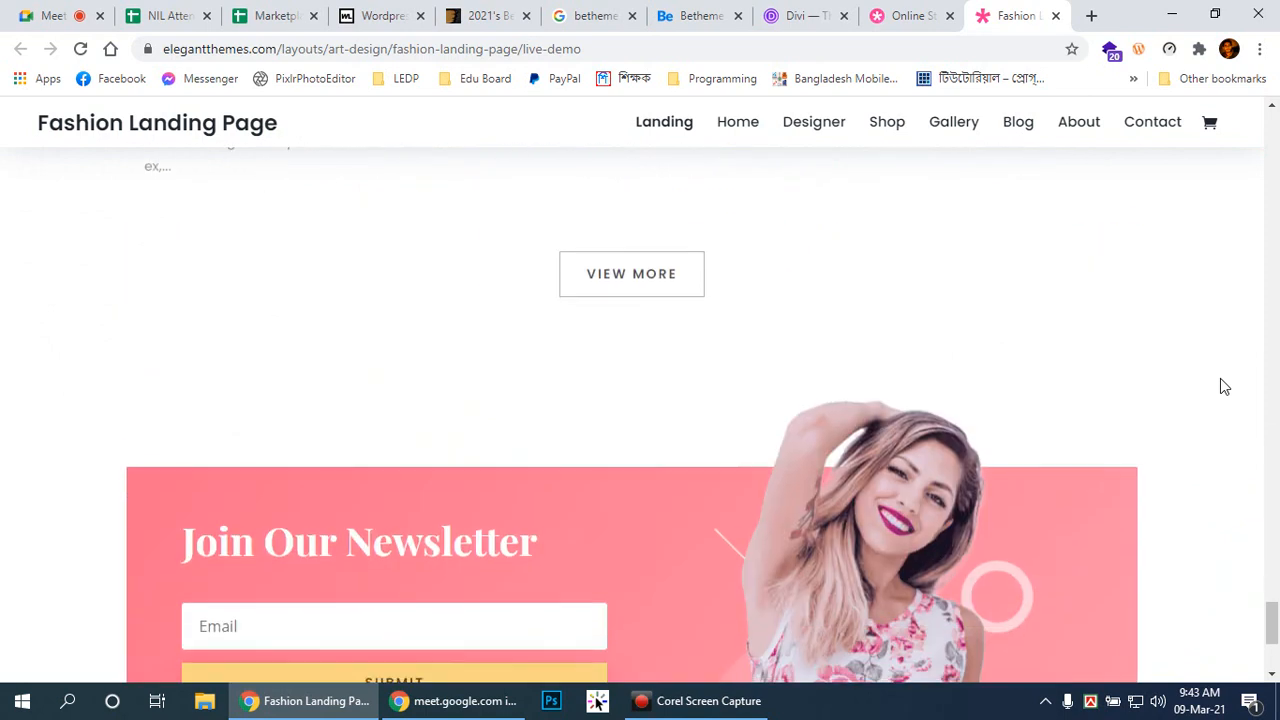
pyautogui.scroll(10, 1221, 388)
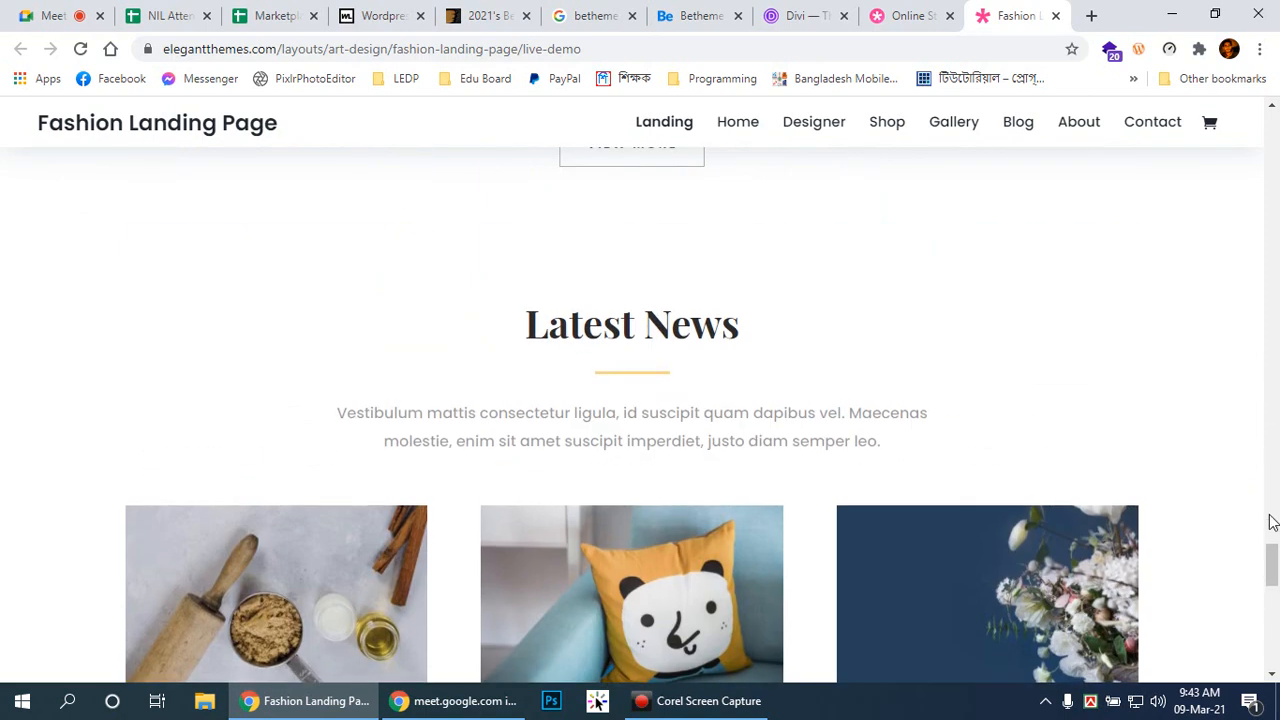
# Step: Scroll the demo back to the top, then return to the Fashion layout pack details tab
pyautogui.moveTo(1272, 560); pyautogui.dragTo(1272, 140)
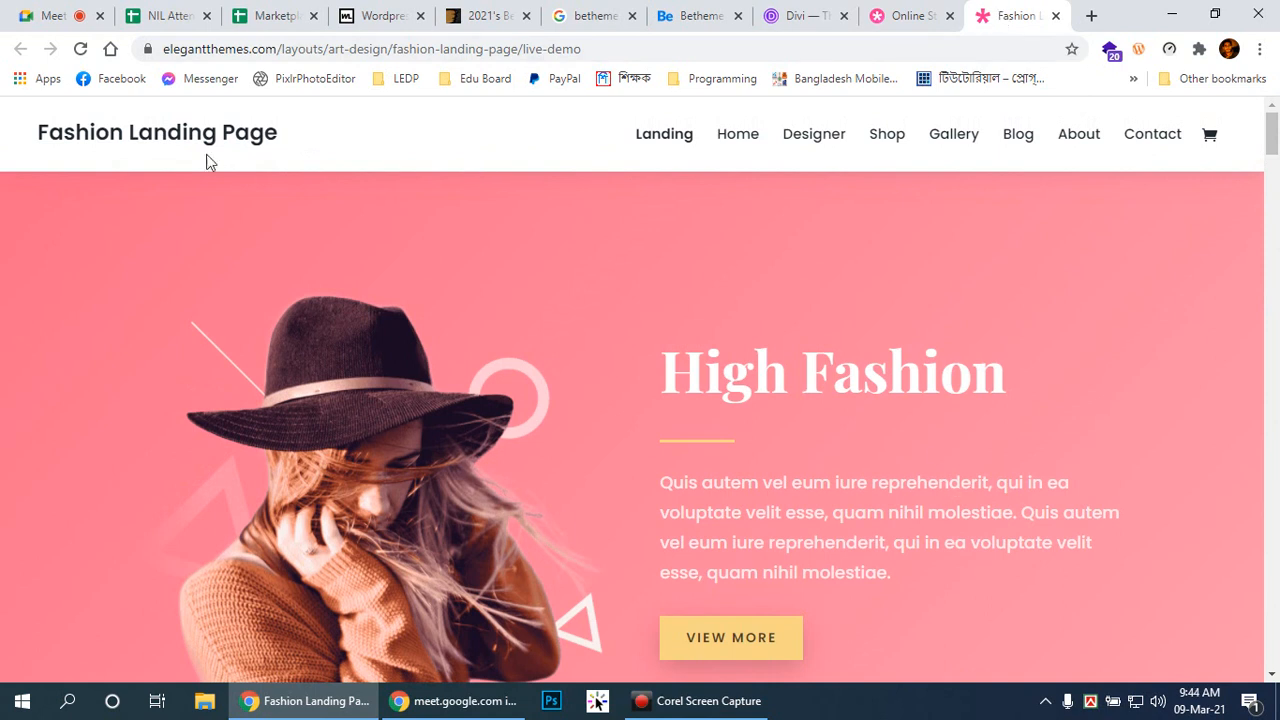
pyautogui.scroll(-8, 461, 202)
pyautogui.scroll(6, 1116, 236)
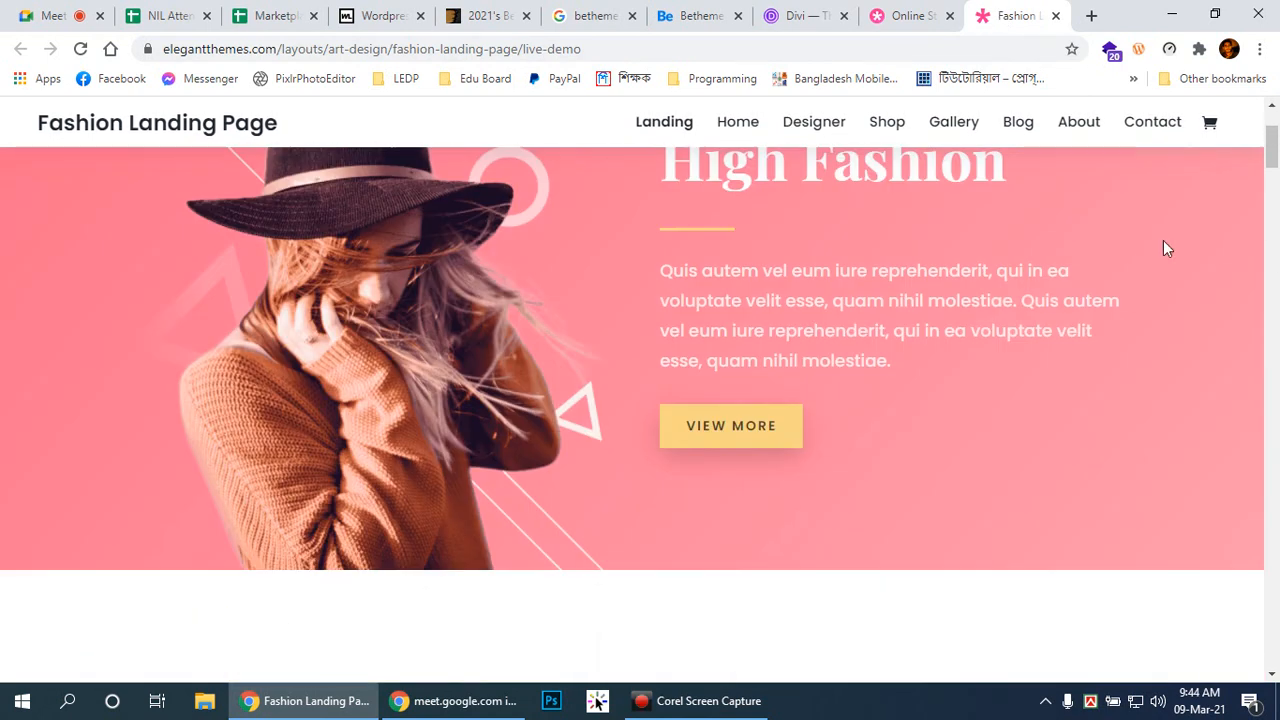
pyautogui.moveTo(1271, 157); pyautogui.dragTo(1268, 90)
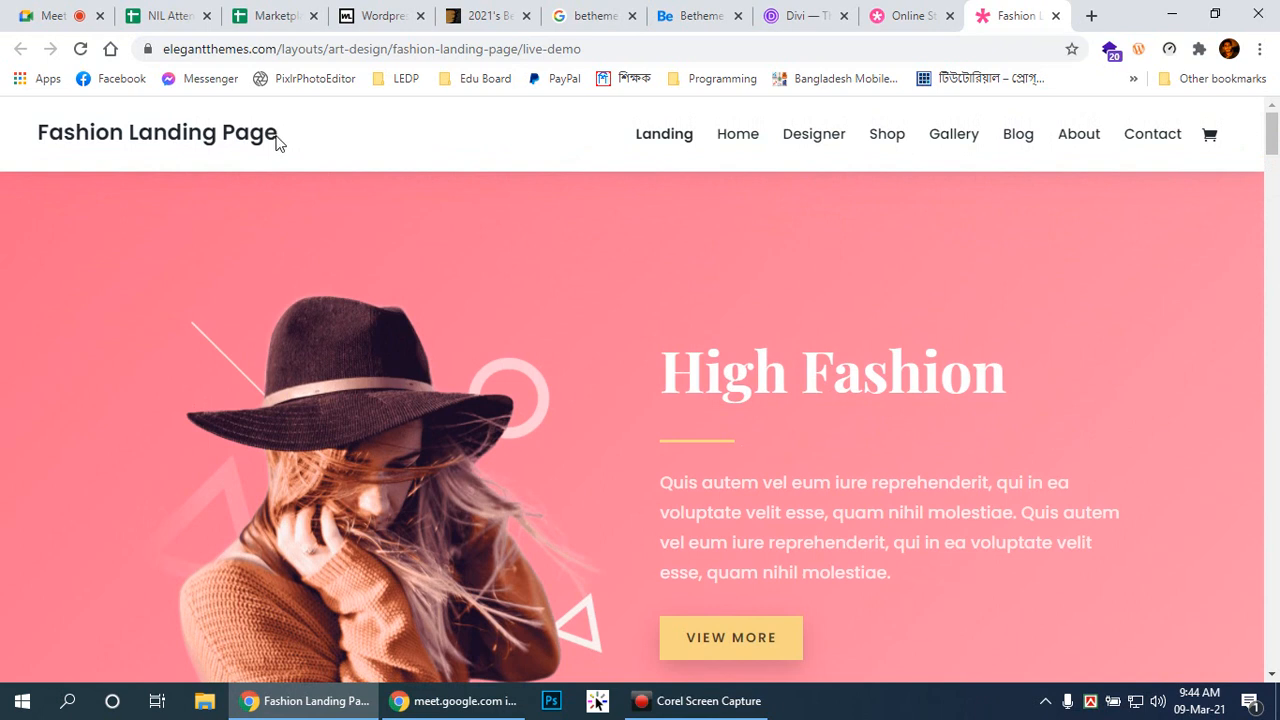
pyautogui.click(905, 15)
pyautogui.click(988, 15)
pyautogui.click(912, 17)
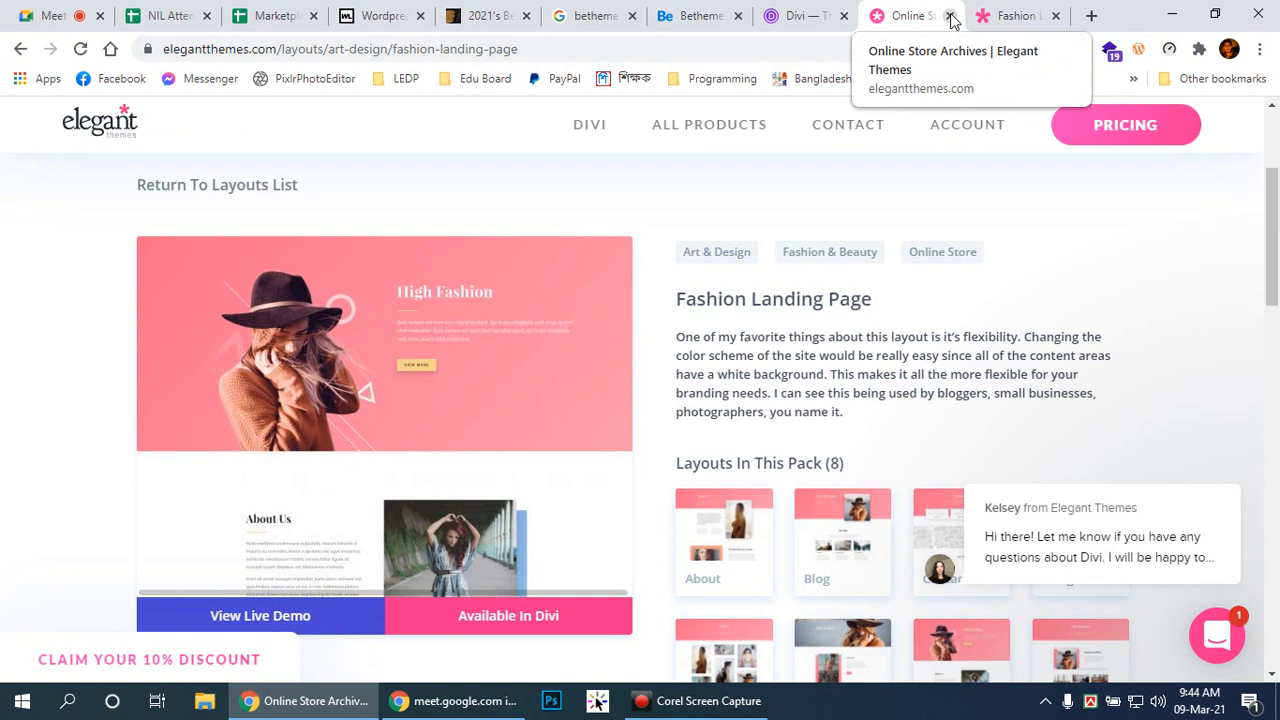
# Step: Close the Online Store, Fashion demo, Betheme and Divi tabs, returning to ThemeForest's 2021 best-sellers
pyautogui.click(951, 16)
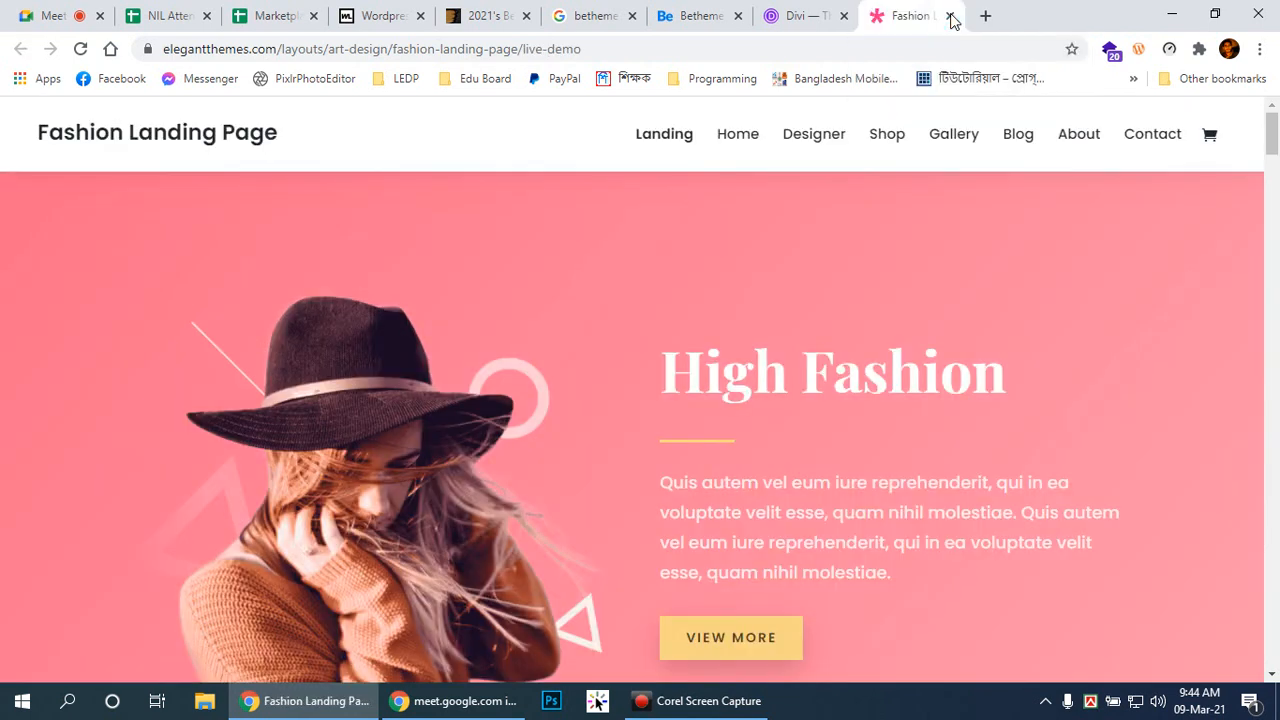
pyautogui.click(951, 16)
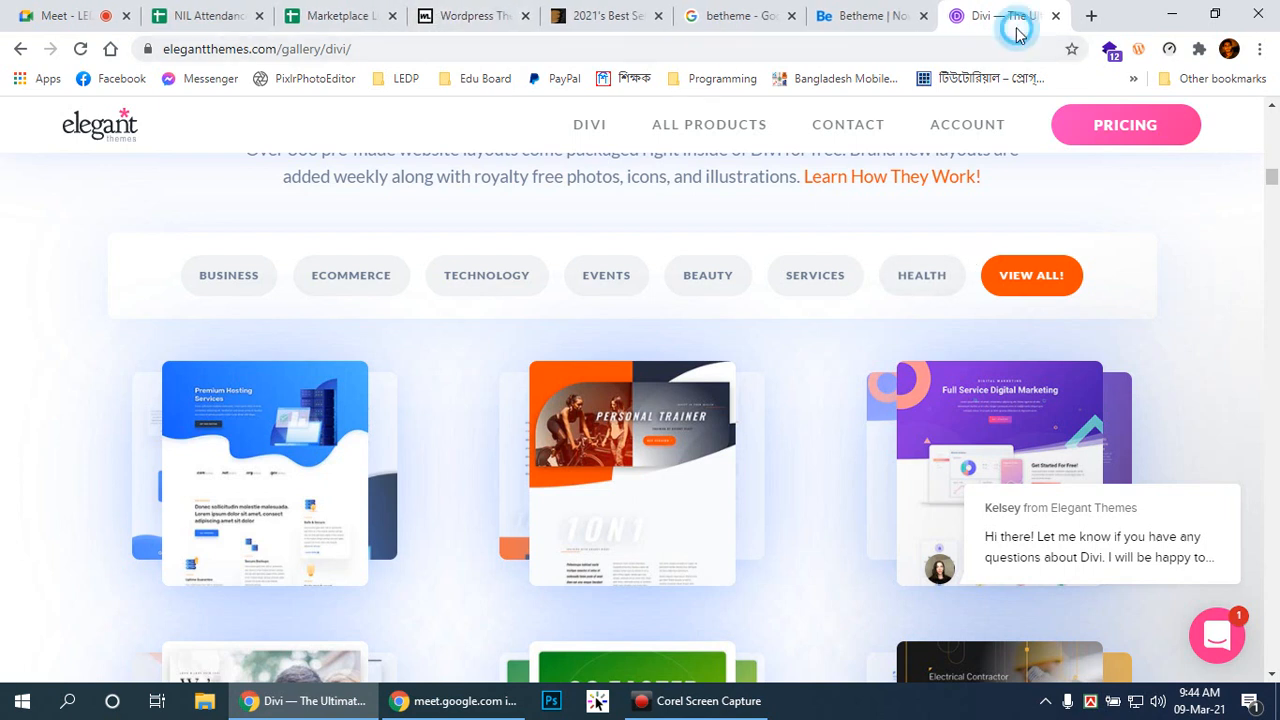
pyautogui.click(882, 12)
pyautogui.click(924, 16)
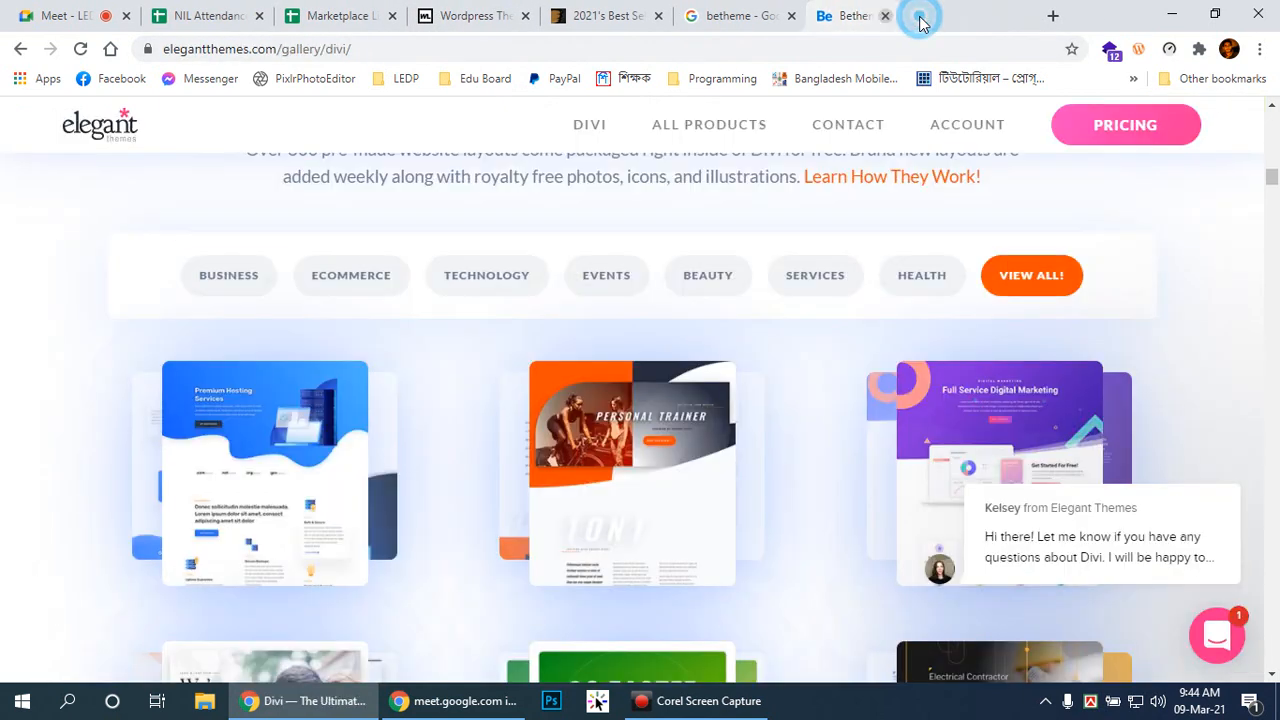
pyautogui.click(922, 16)
pyautogui.click(716, 17)
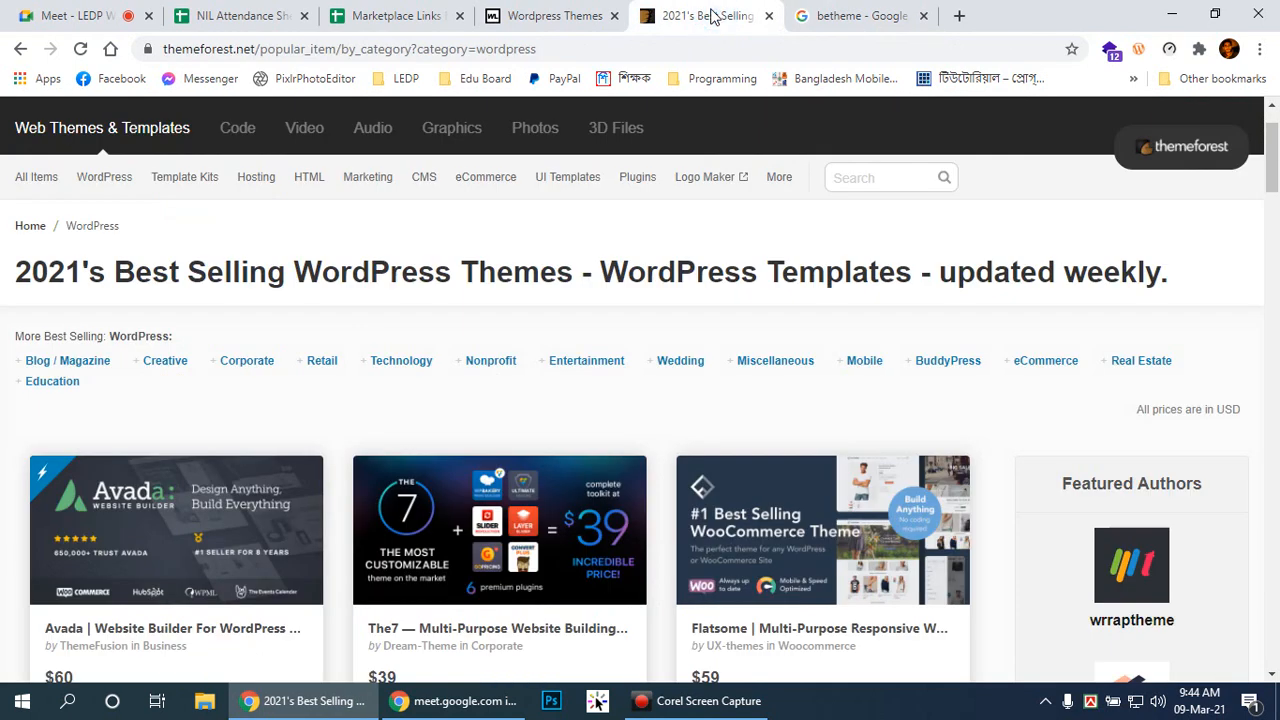
pyautogui.scroll(-10, 1049, 409)
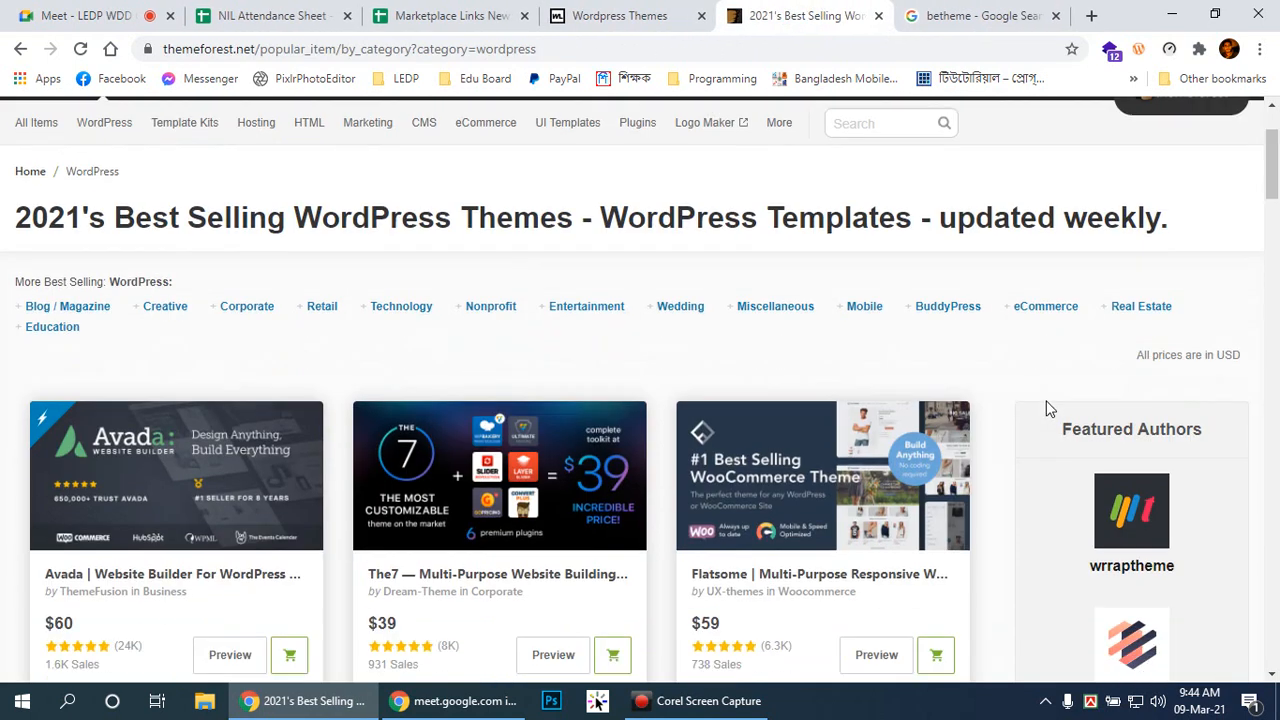
pyautogui.scroll(-6, 1043, 403)
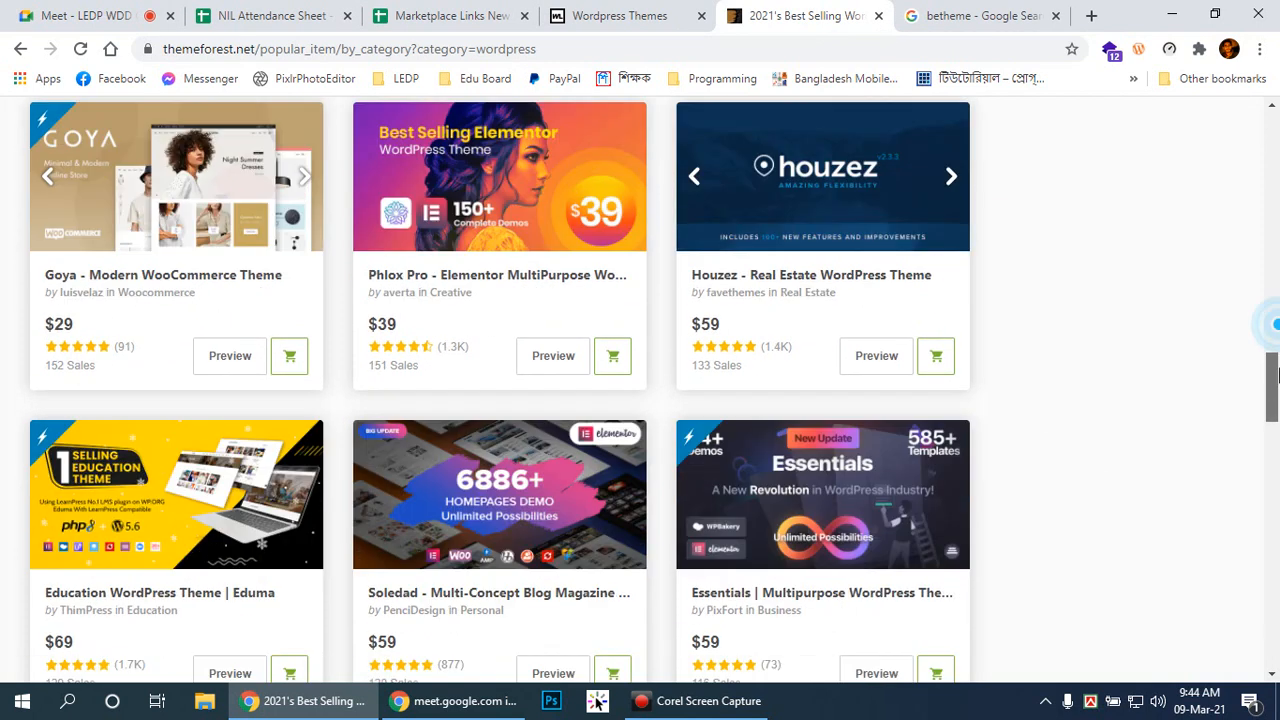
pyautogui.moveTo(1263, 320); pyautogui.dragTo(1265, 122)
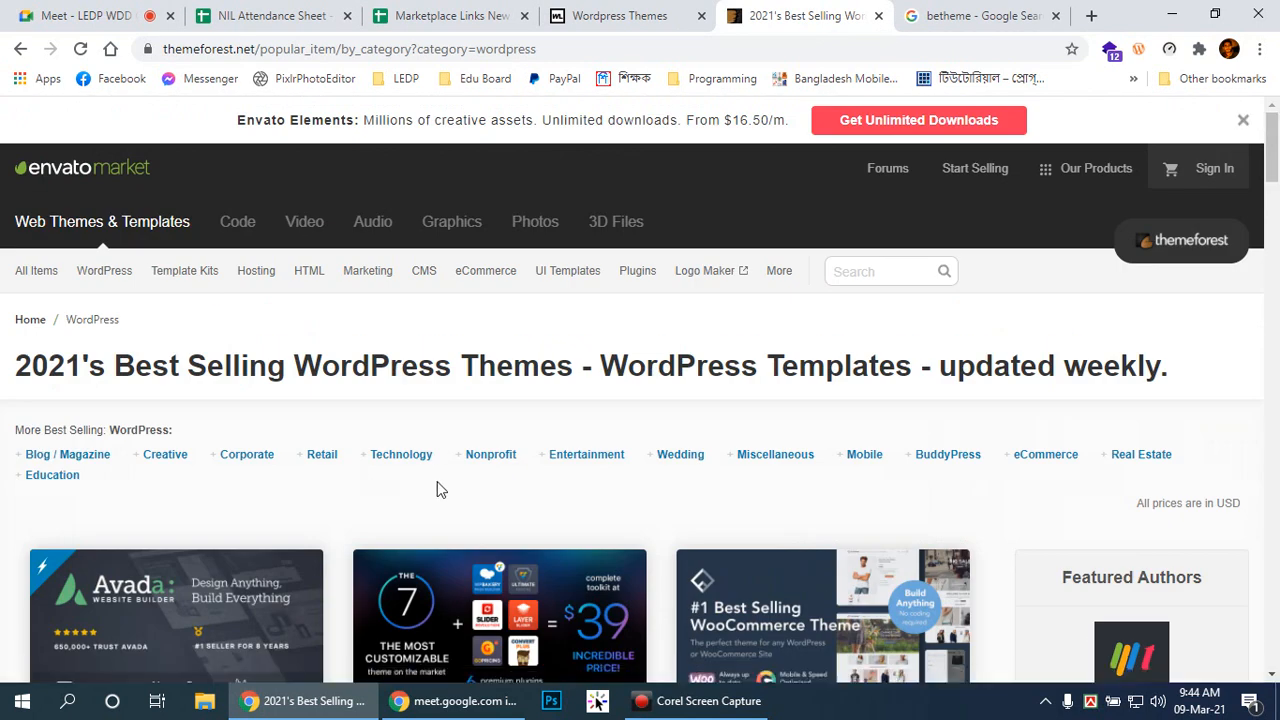
pyautogui.scroll(-2, 520, 460)
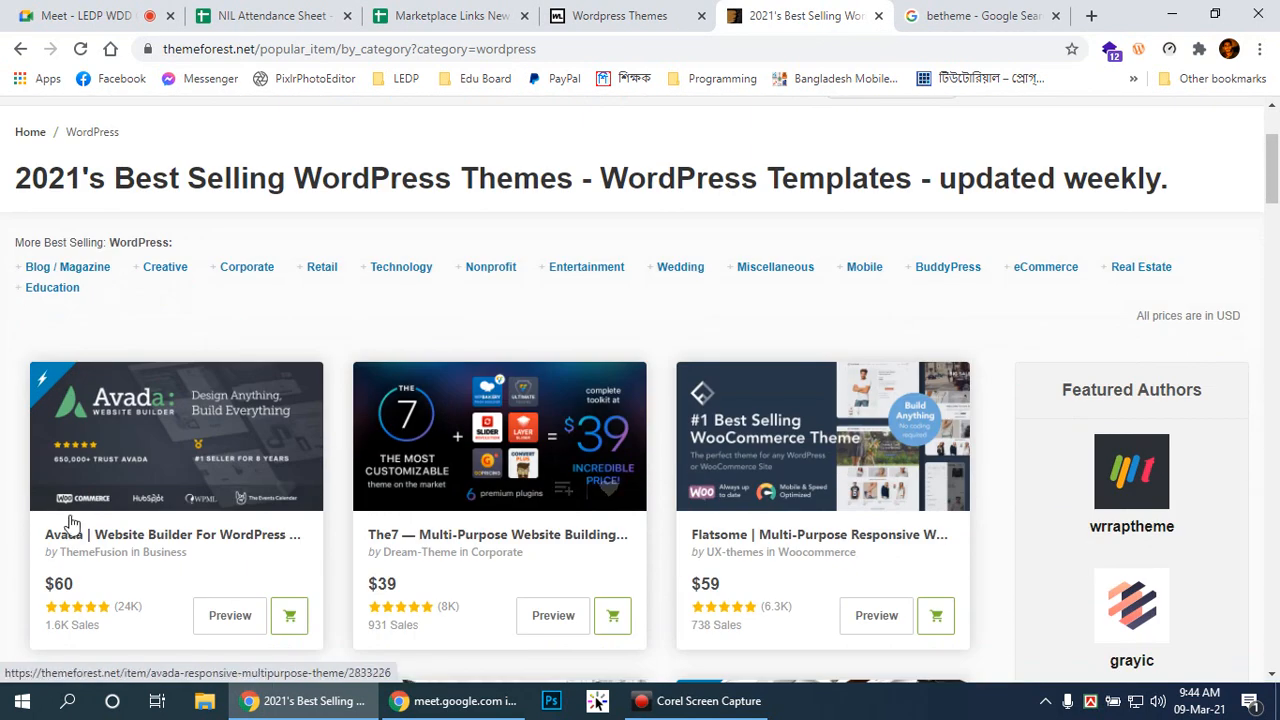
# Step: Open the Avada Website Builder item page in a new tab and view it
pyautogui.rightClick(182, 540)
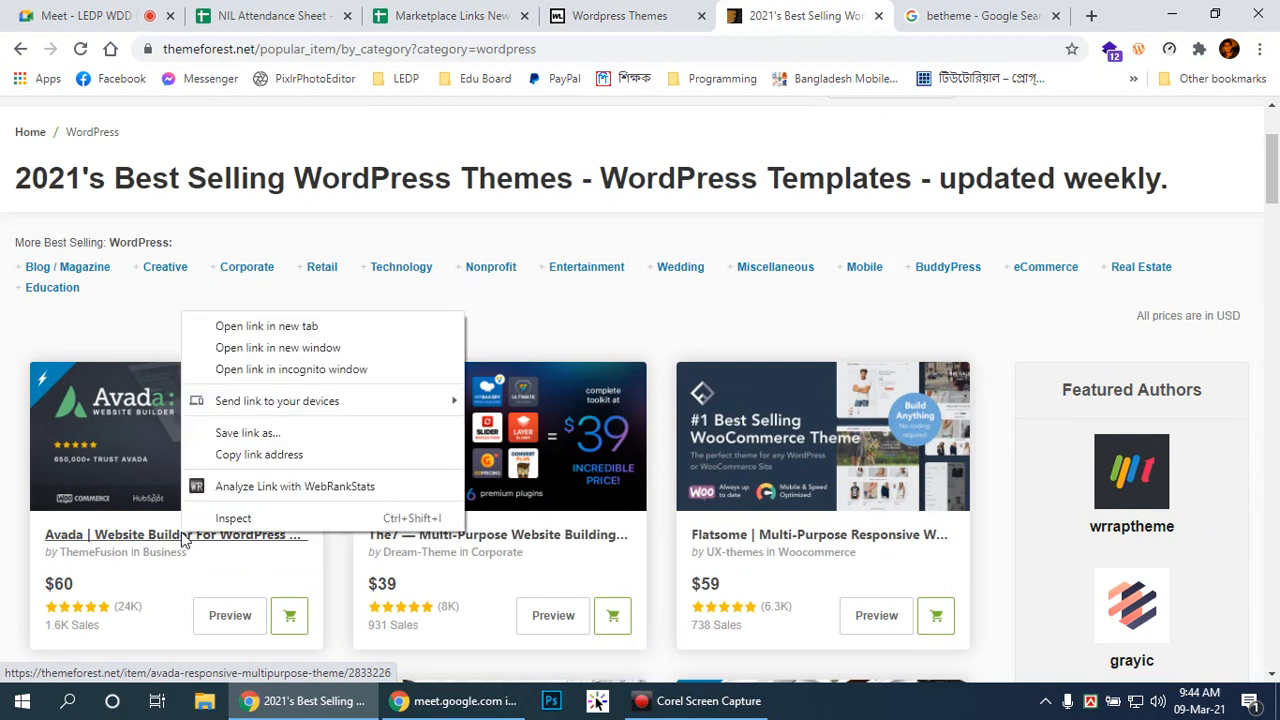
pyautogui.click(235, 327)
pyautogui.click(855, 15)
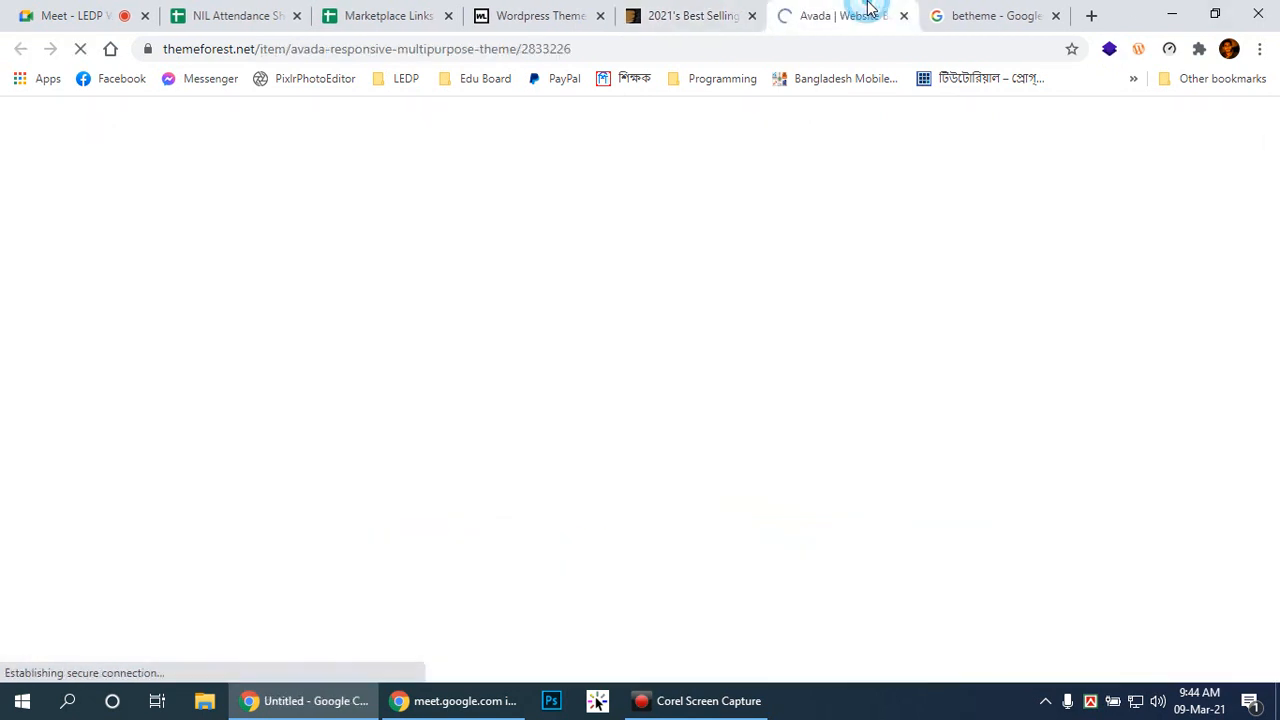
pyautogui.scroll(-4, 584, 337)
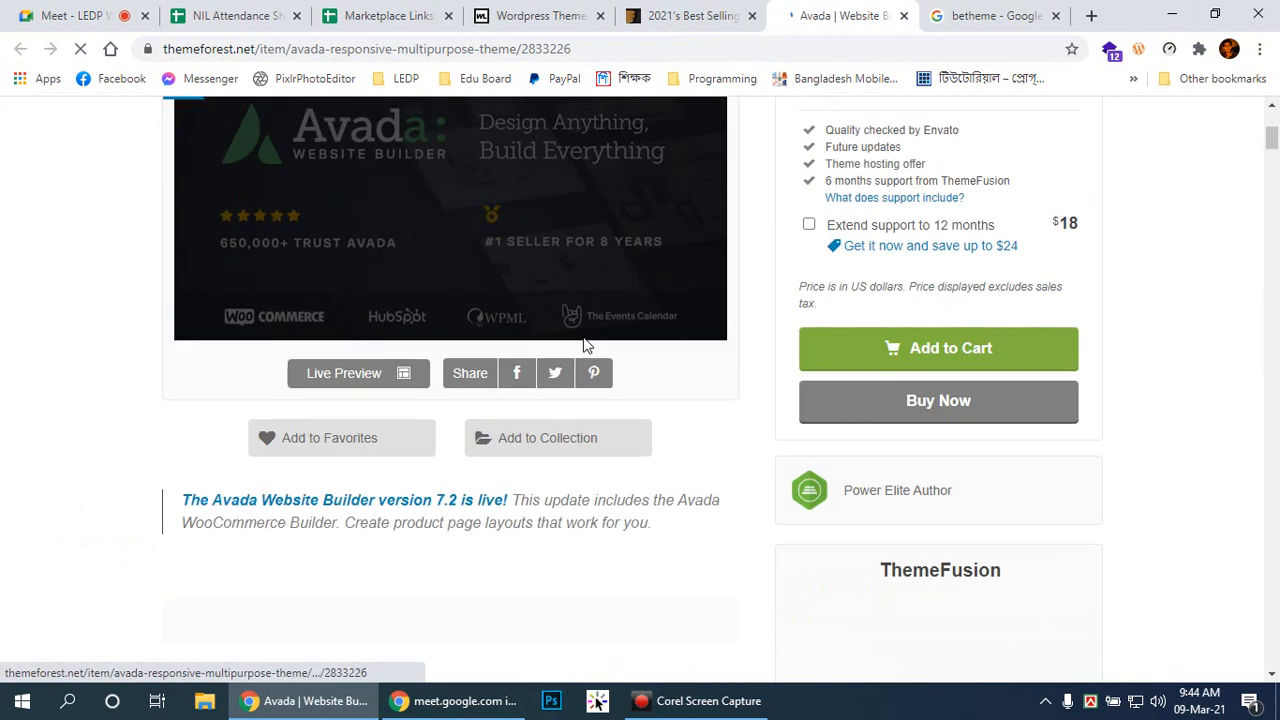
pyautogui.scroll(3, 584, 337)
pyautogui.scroll(-3, 583, 336)
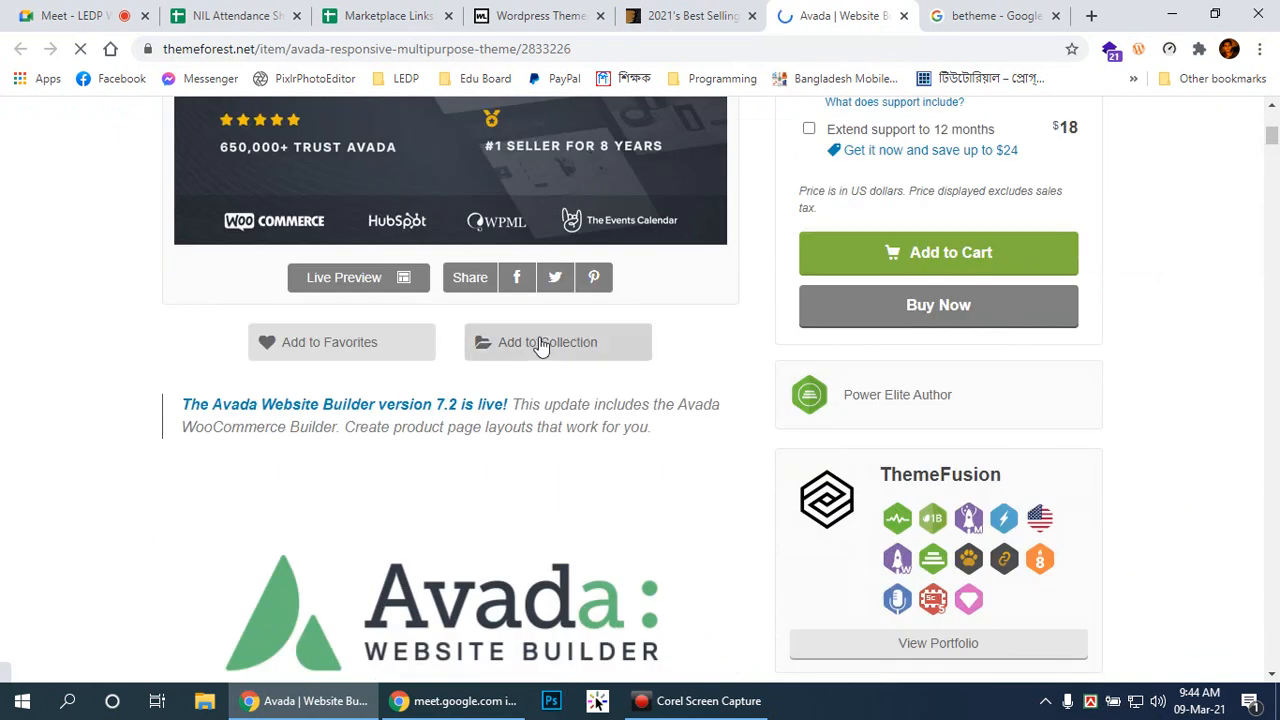
# Step: Launch Avada's Live Preview site and scroll through its opening sections
pyautogui.click(376, 279)
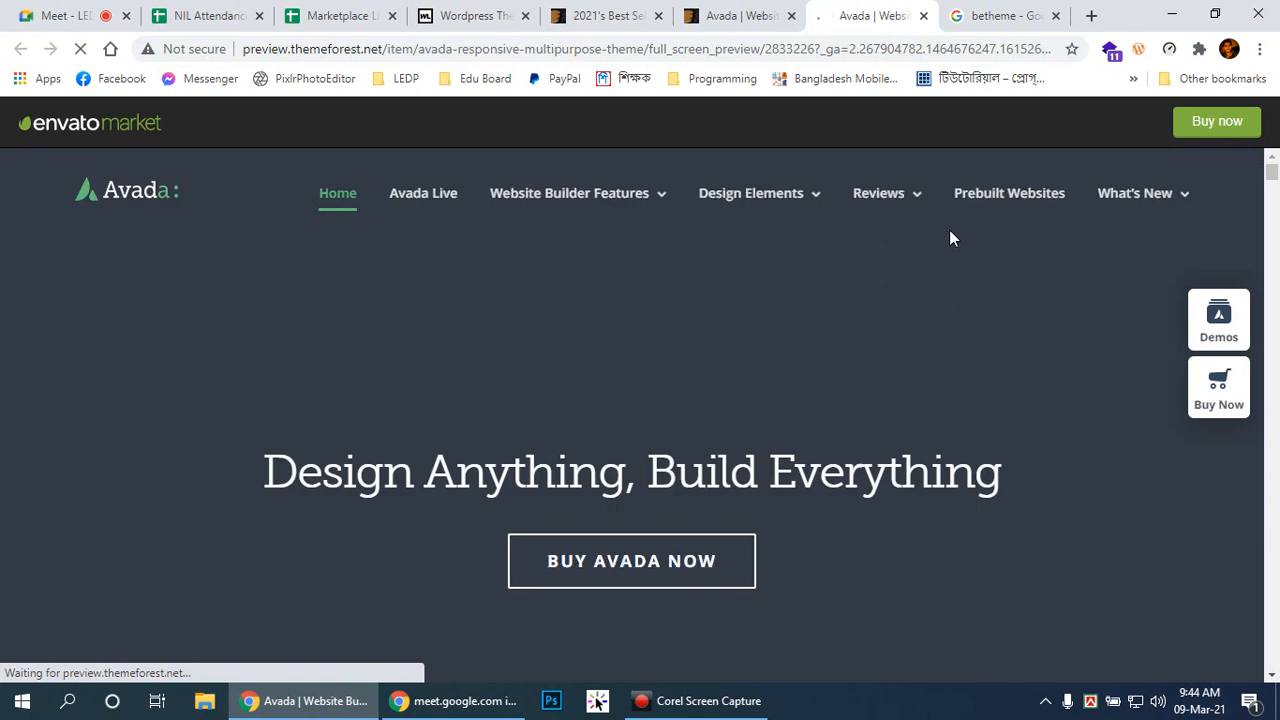
pyautogui.scroll(-6, 1027, 313)
pyautogui.scroll(-5, 1027, 313)
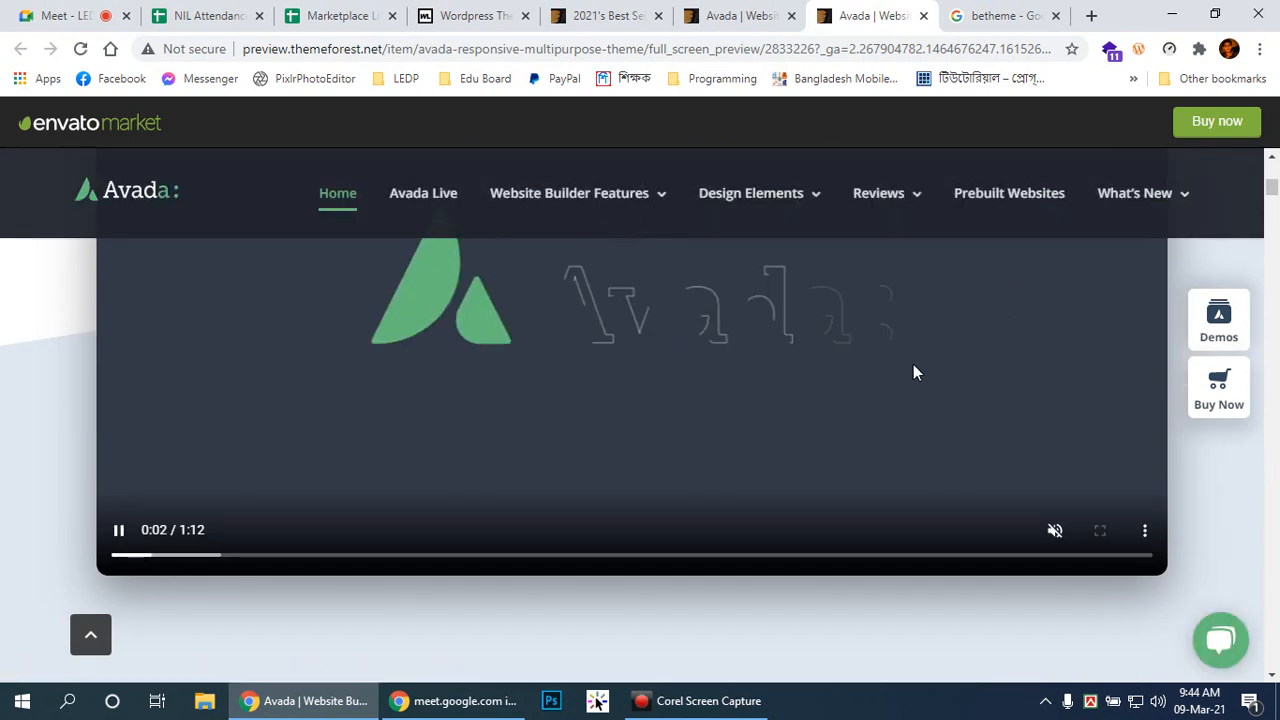
pyautogui.scroll(-8, 914, 366)
pyautogui.scroll(-2, 1117, 388)
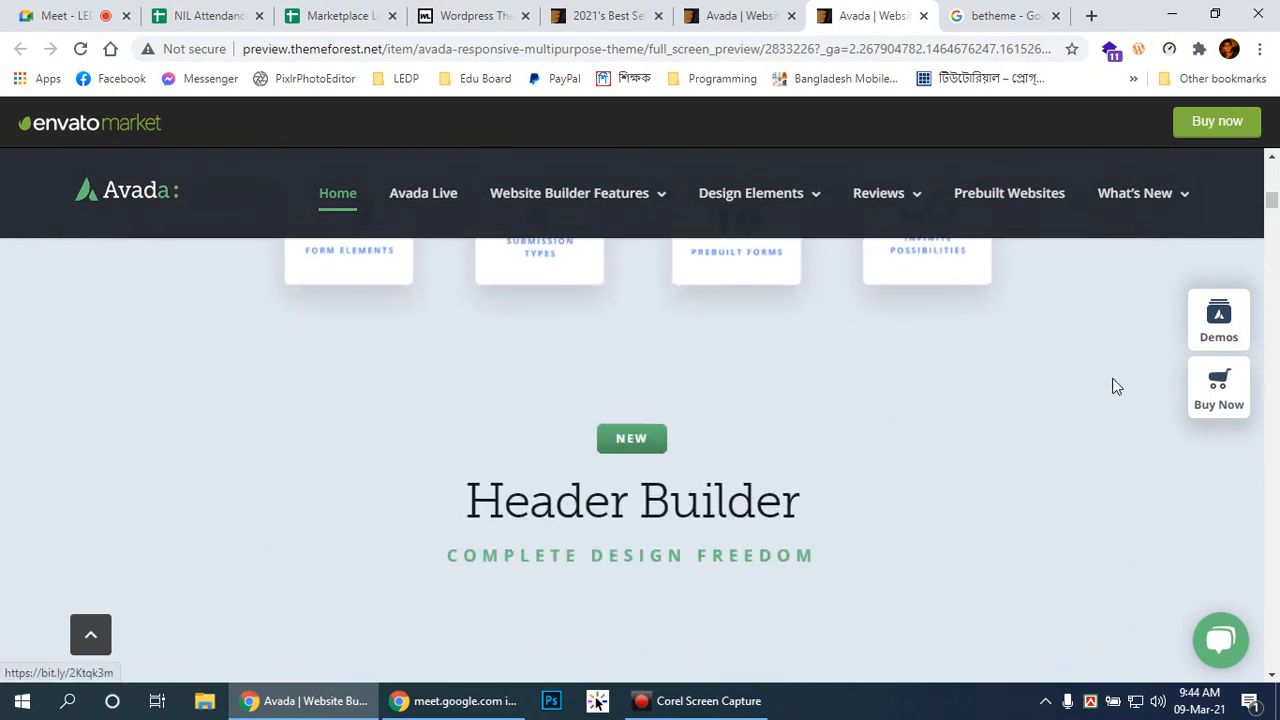
pyautogui.scroll(3, 1116, 387)
pyautogui.scroll(3, 1110, 380)
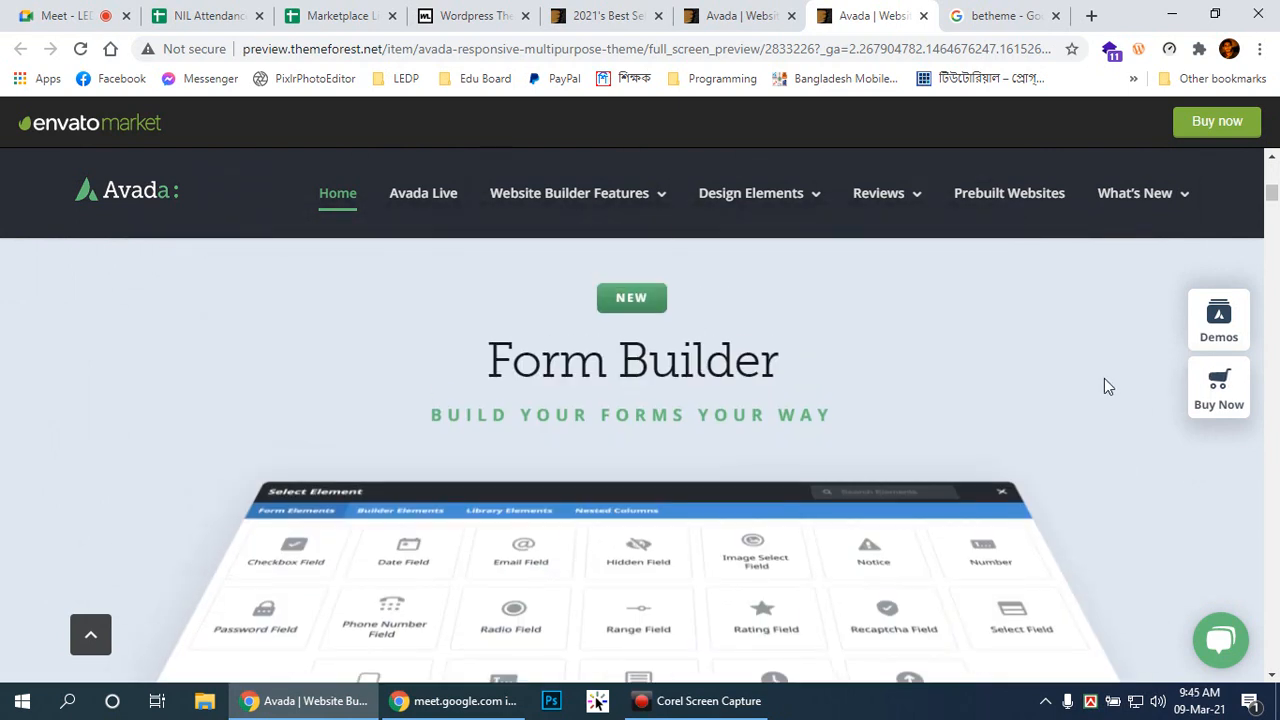
pyautogui.scroll(-5, 1104, 378)
pyautogui.scroll(-10, 1101, 382)
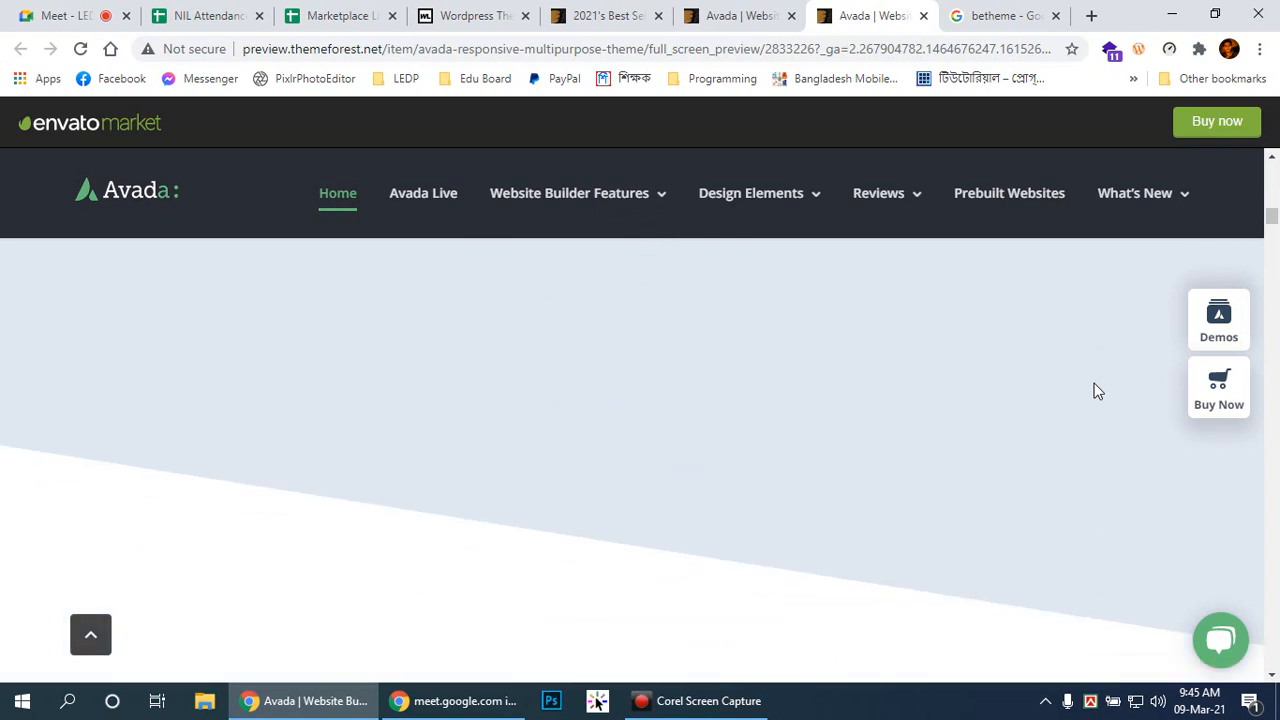
# Step: Scroll further down the Avada preview to its builder section with Text Block elements
pyautogui.scroll(-5, 1091, 390)
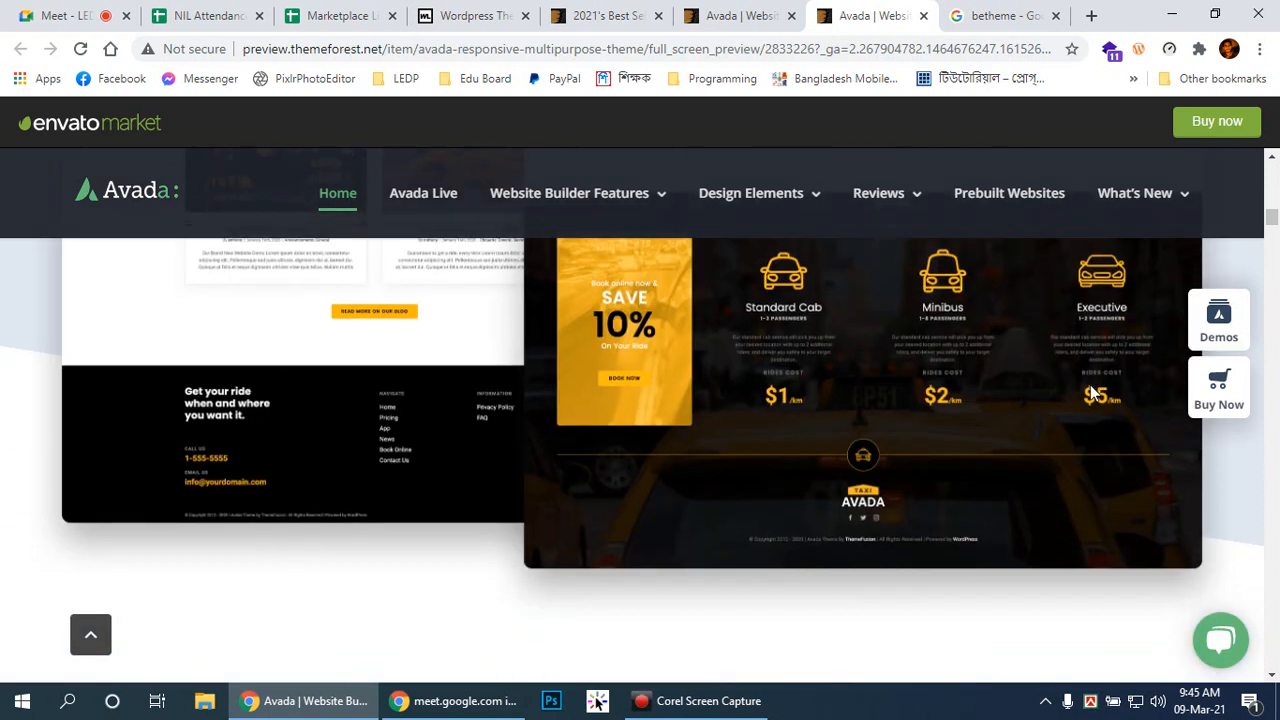
pyautogui.scroll(-6, 1092, 392)
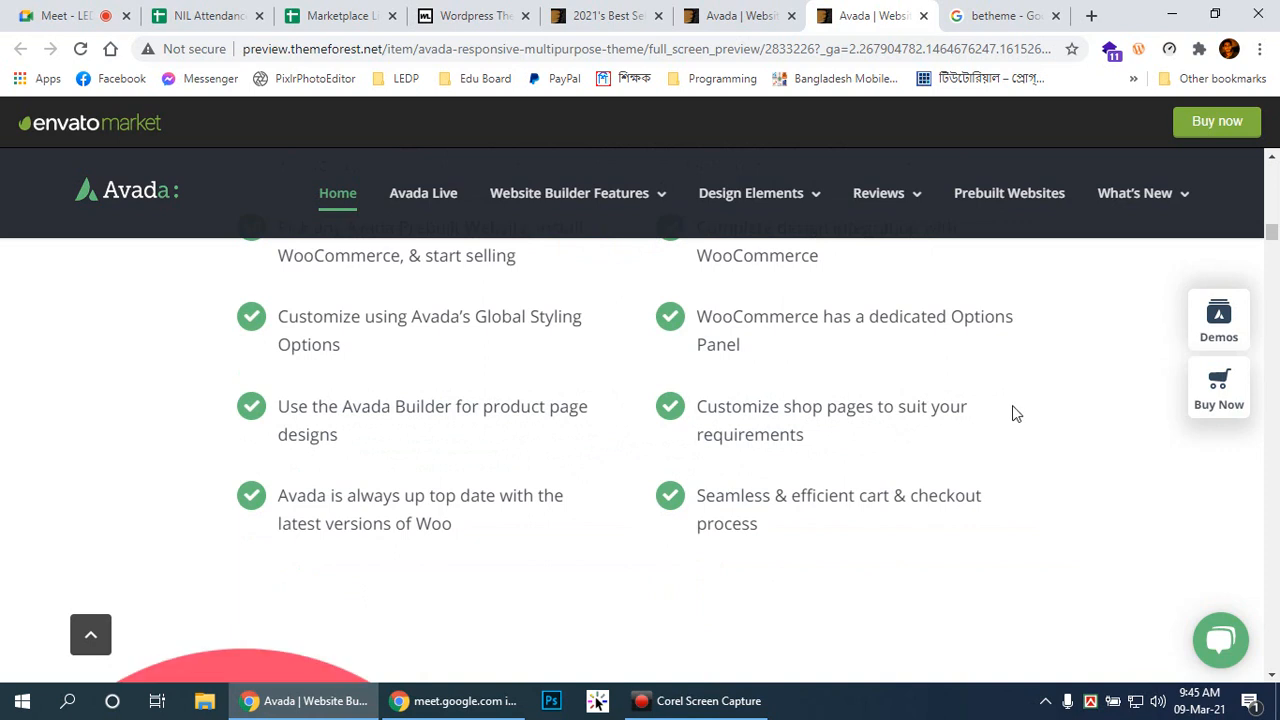
pyautogui.scroll(-5, 1016, 408)
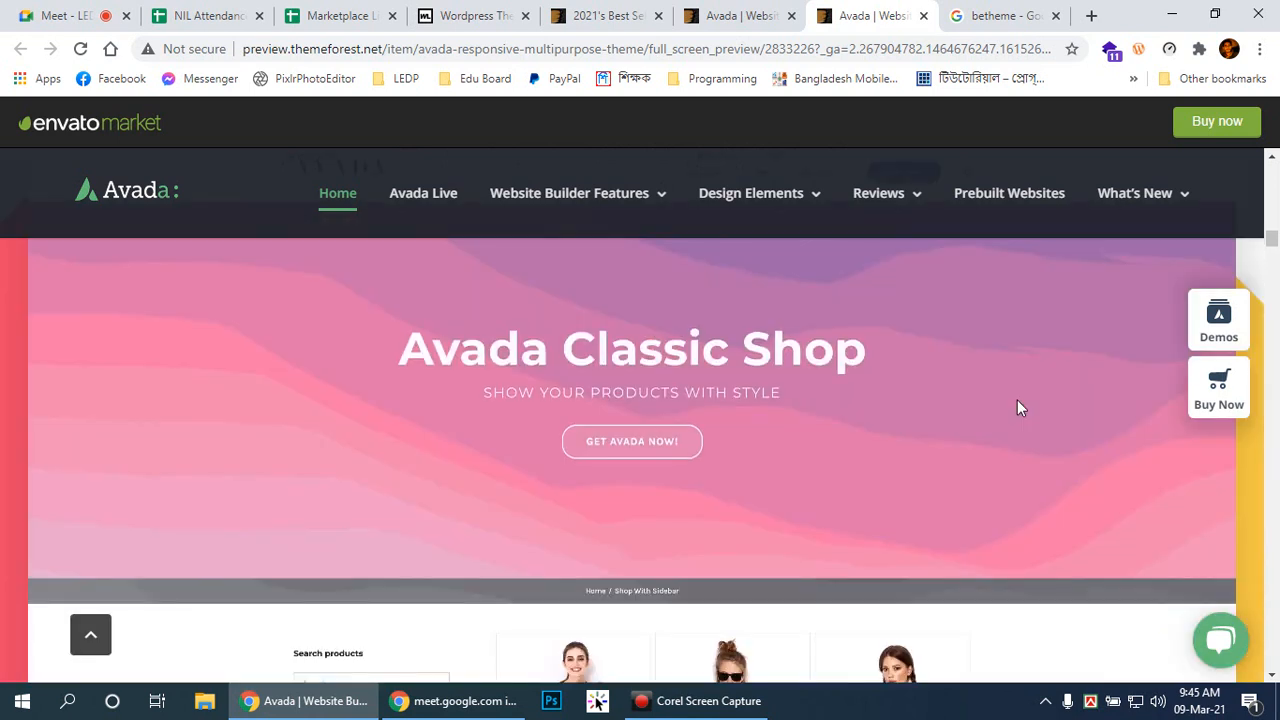
pyautogui.scroll(-3, 1017, 408)
pyautogui.scroll(-3, 1017, 408)
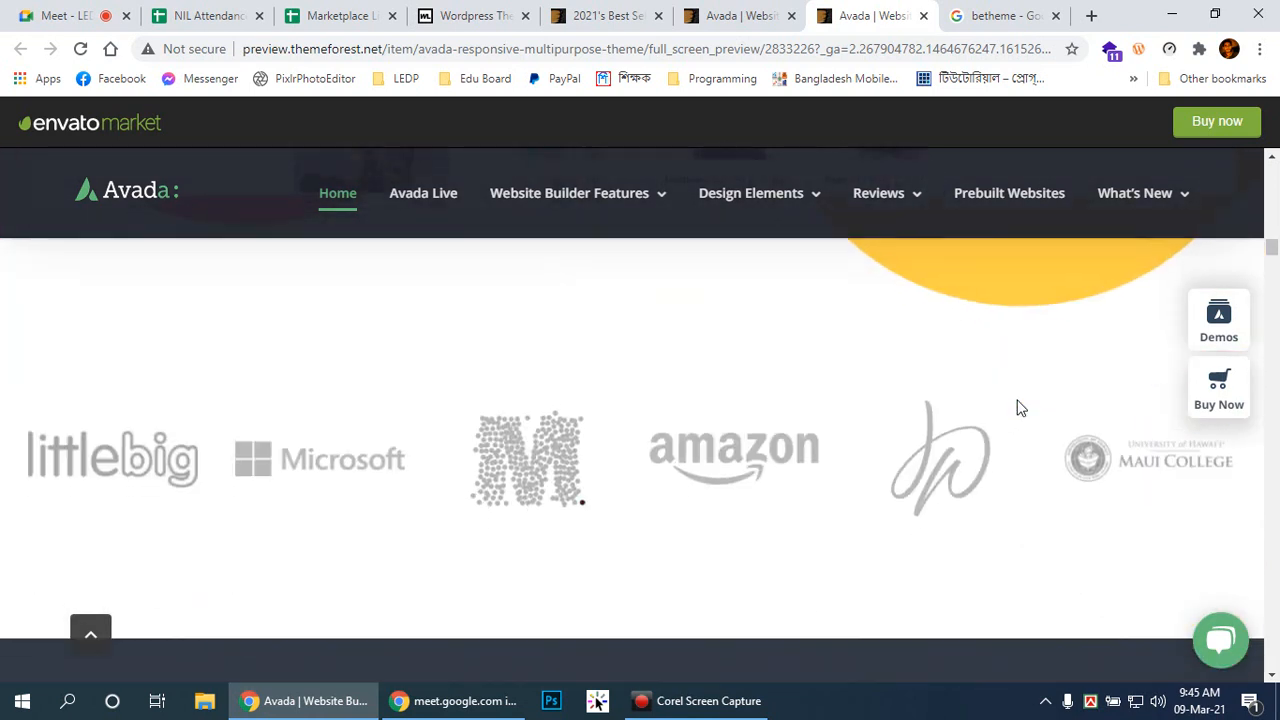
pyautogui.scroll(-4, 1018, 406)
pyautogui.scroll(-8, 1017, 405)
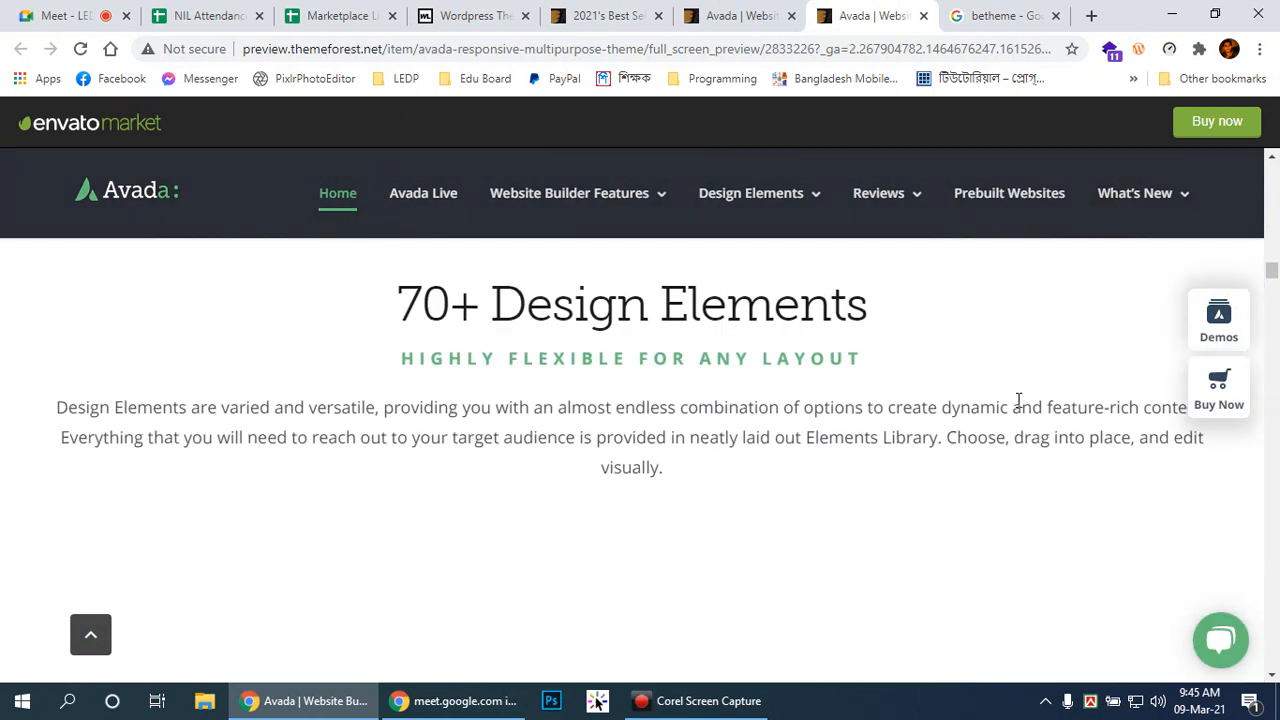
pyautogui.scroll(-6, 1017, 400)
pyautogui.scroll(4, 1017, 400)
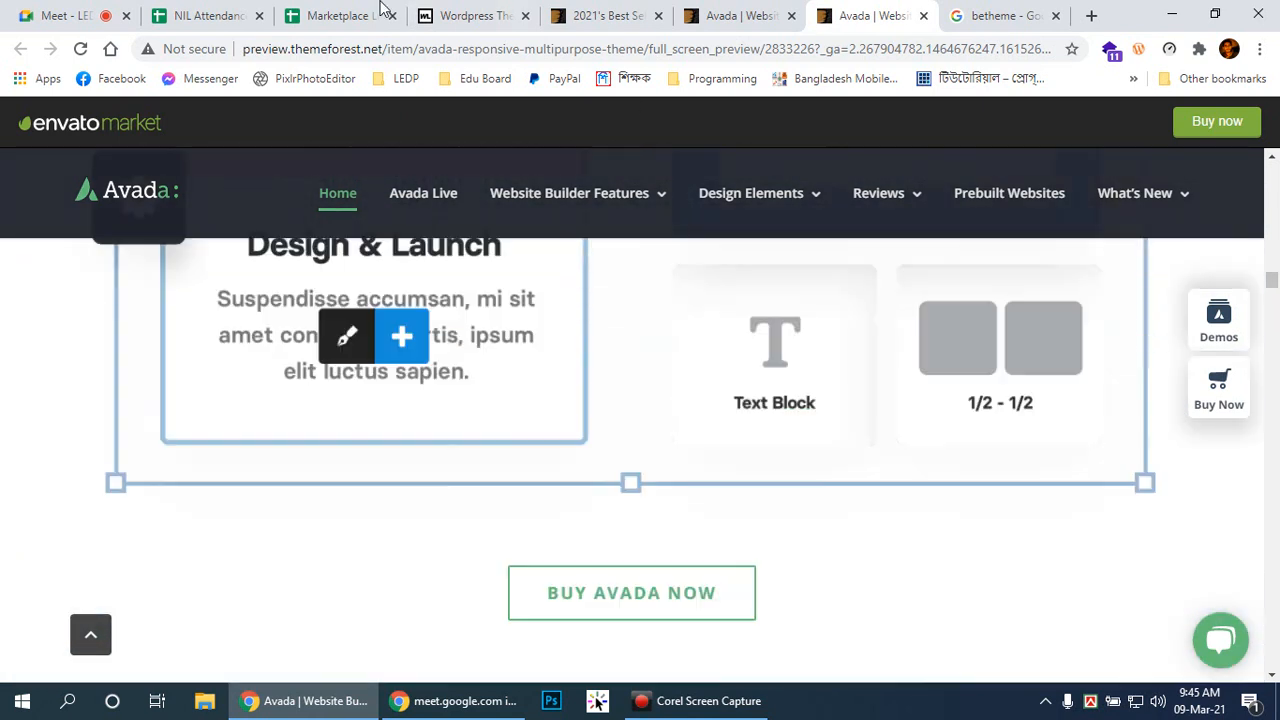
# Step: In a new tab, search YouTube for 'wordpress conversion'
pyautogui.click(1090, 17)
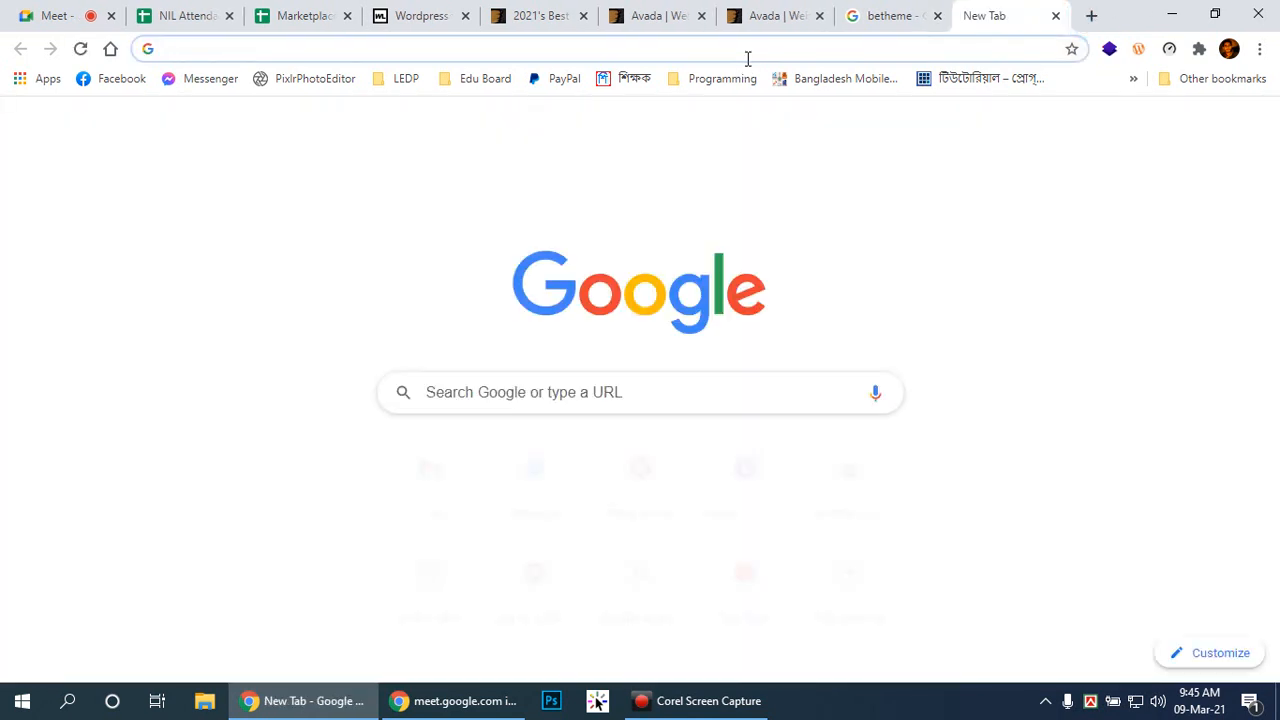
pyautogui.click(745, 572)
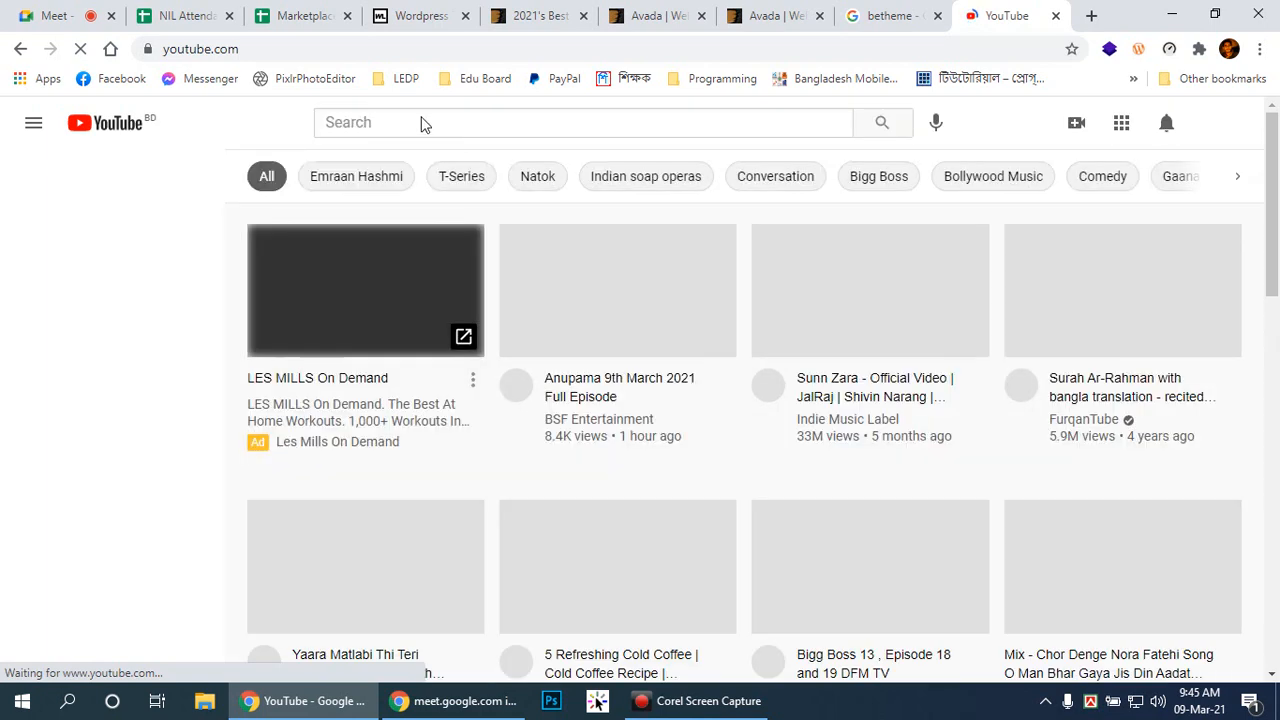
pyautogui.click(414, 120)
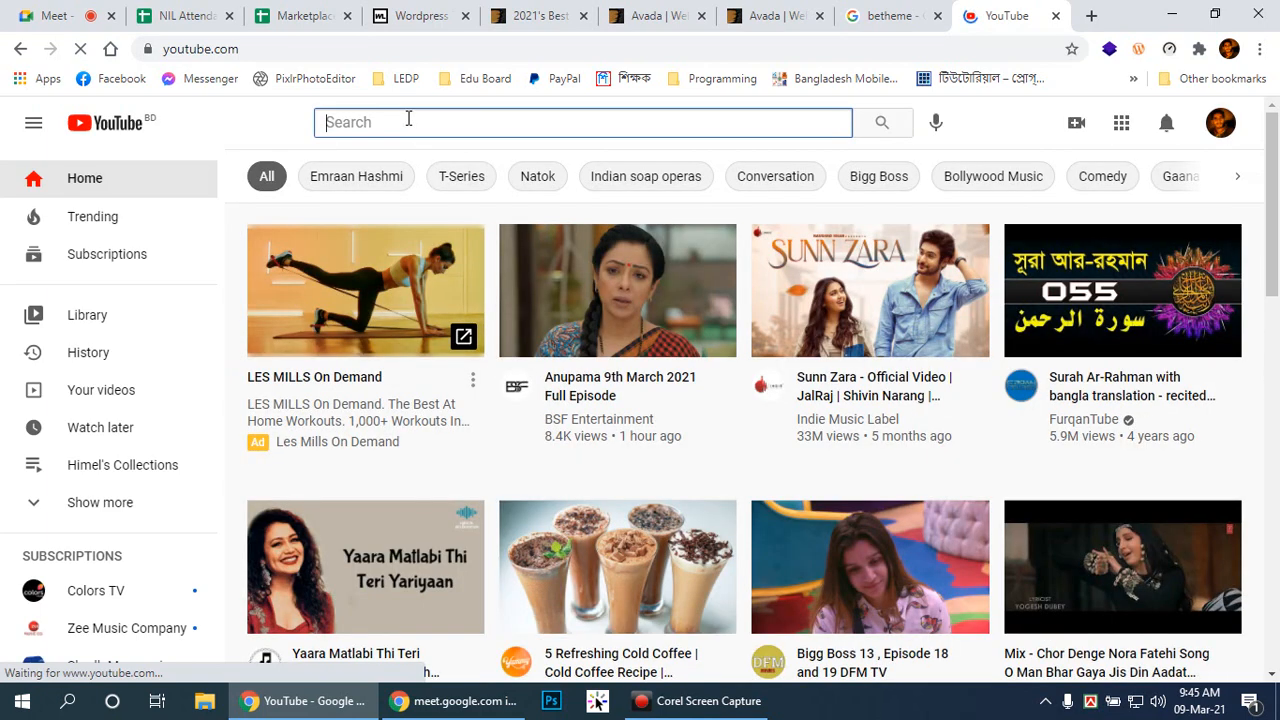
pyautogui.write('wordpress conversion')
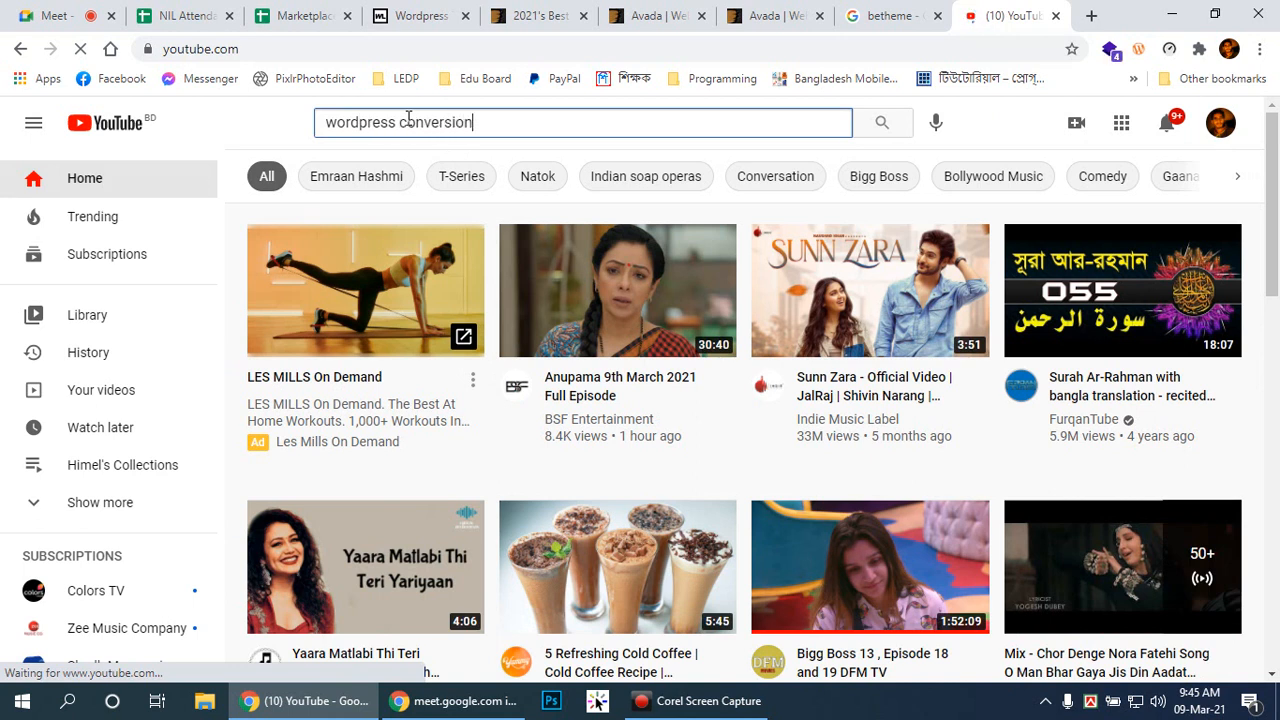
pyautogui.press('Return')
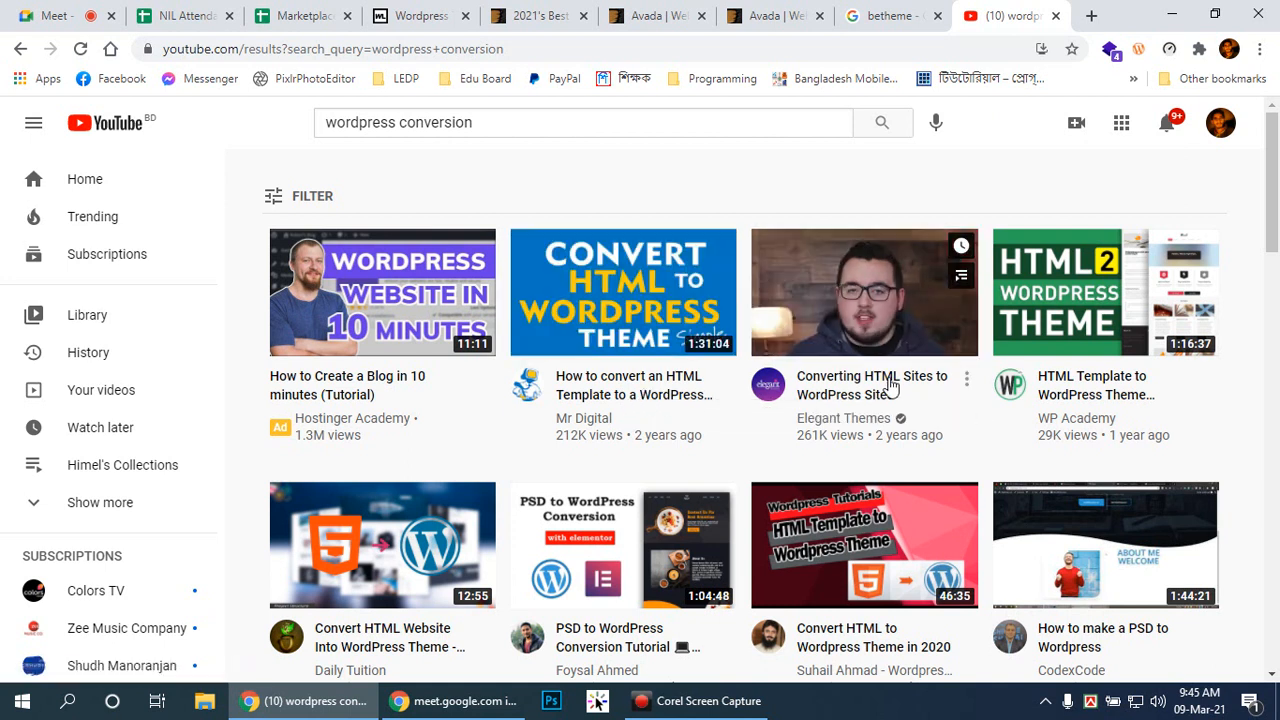
# Step: Scroll through the wordpress conversion results, such as HTML-to-WordPress and PSD-to-WordPress tutorials
pyautogui.scroll(-3, 1106, 406)
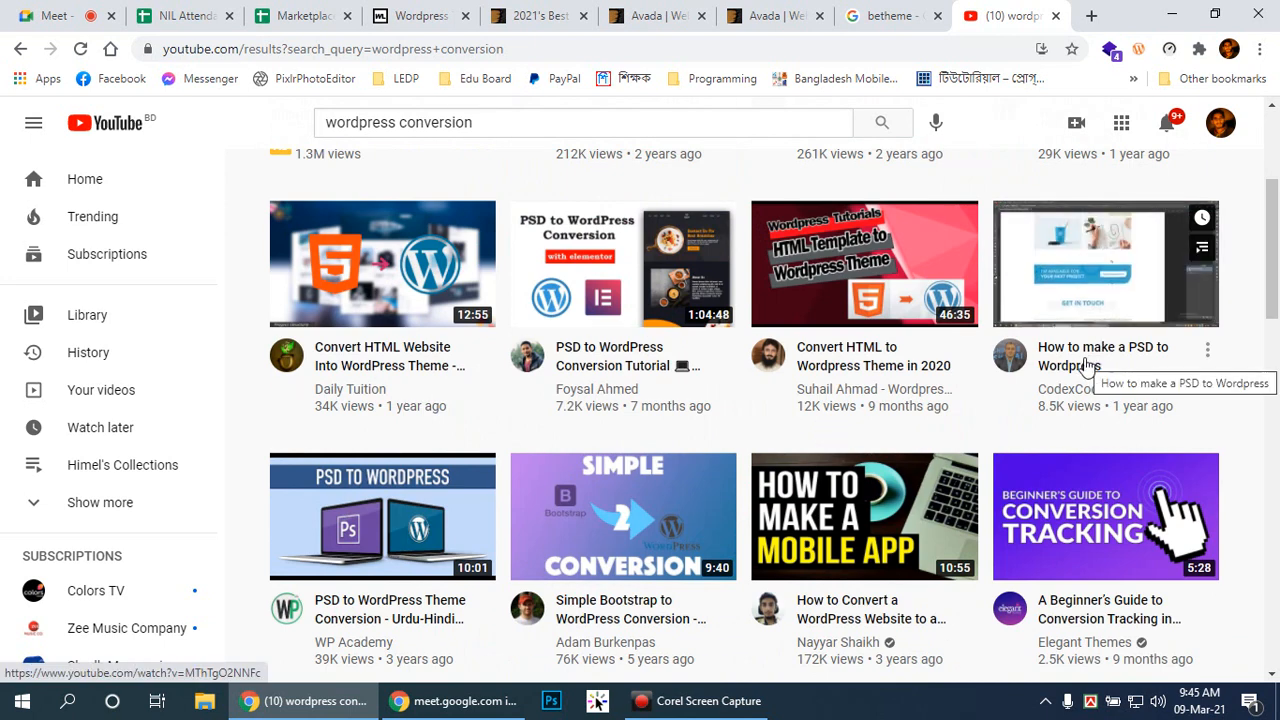
pyautogui.moveTo(1270, 262); pyautogui.dragTo(1277, 206)
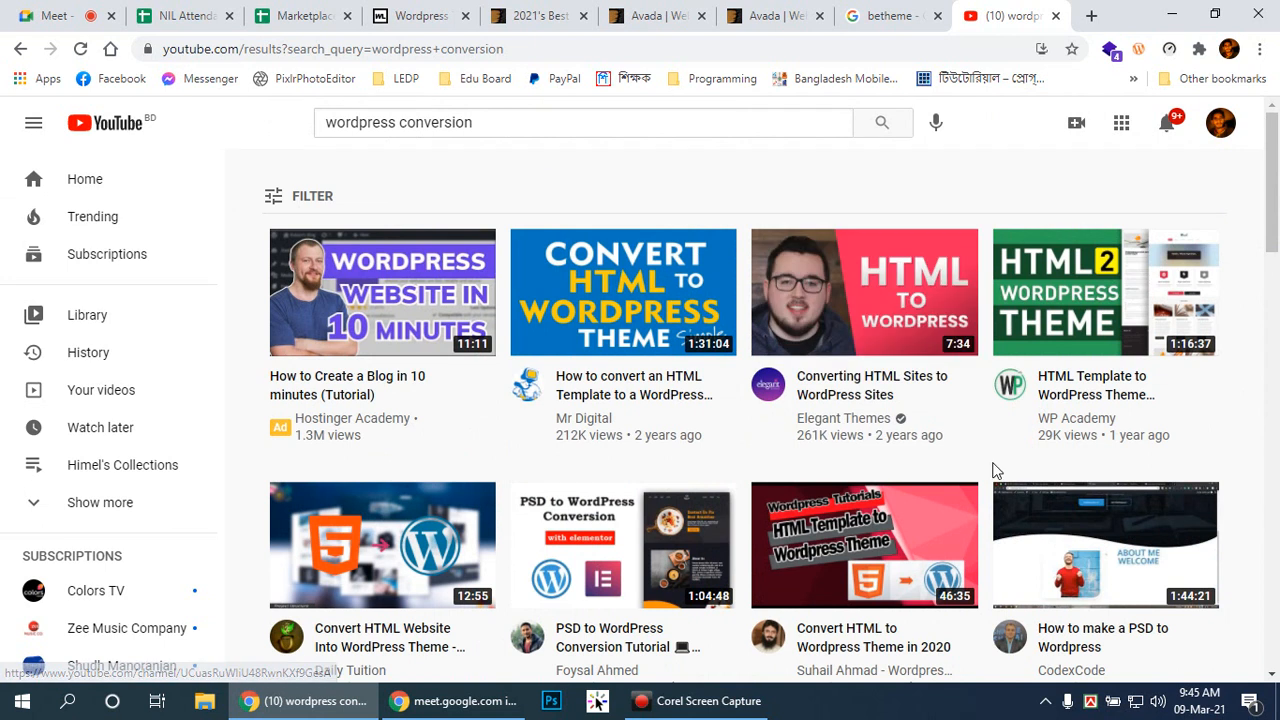
pyautogui.scroll(-2, 995, 468)
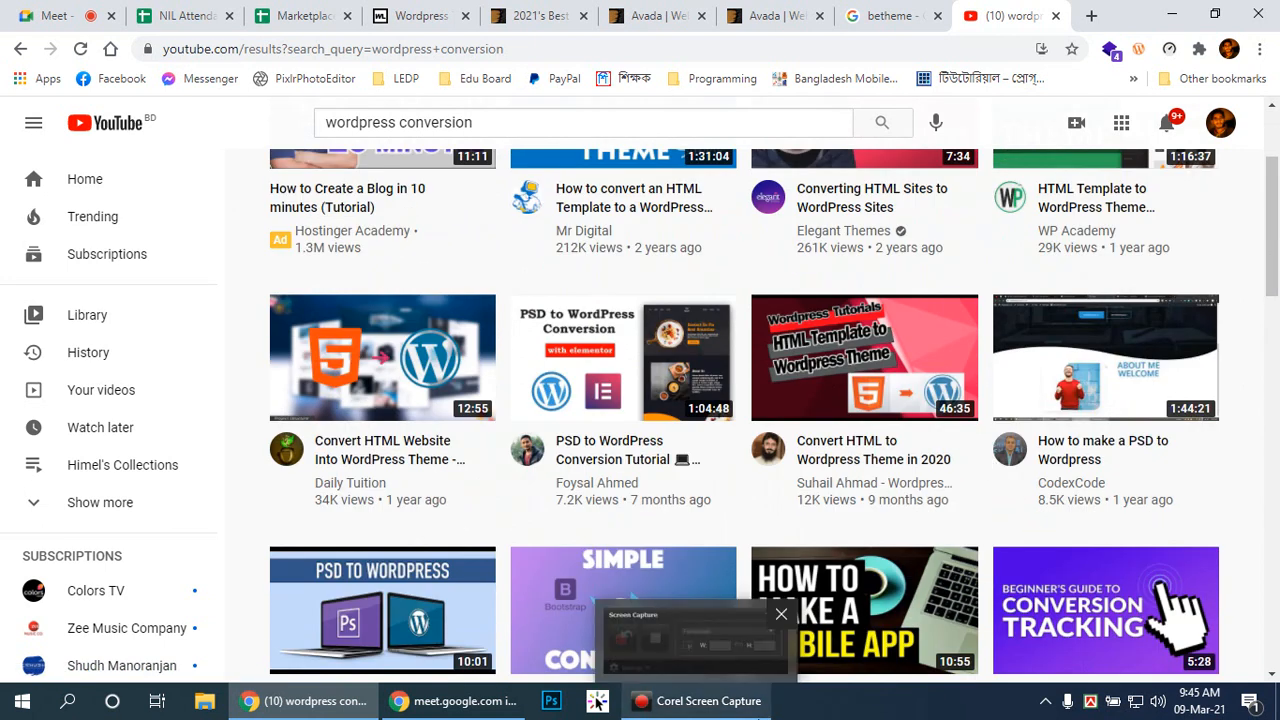
pyautogui.scroll(-2, 600, 390)
pyautogui.scroll(-5, 823, 390)
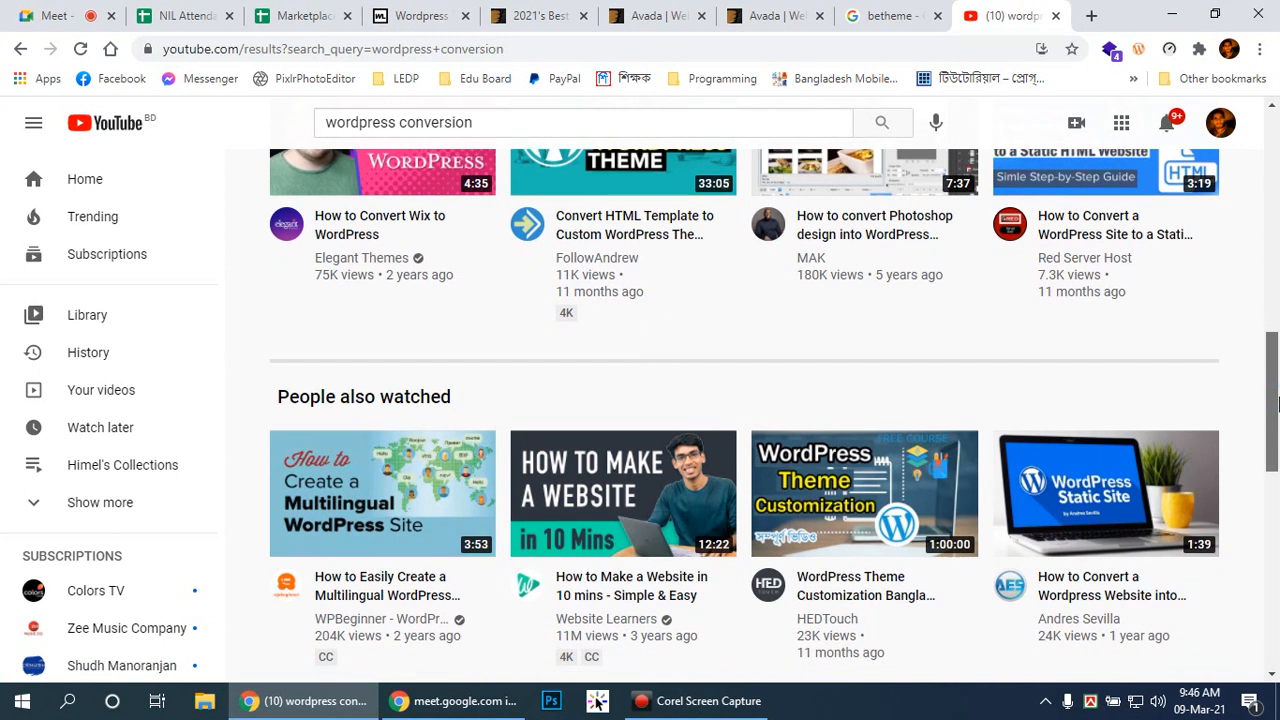
pyautogui.scroll(2, 700, 383)
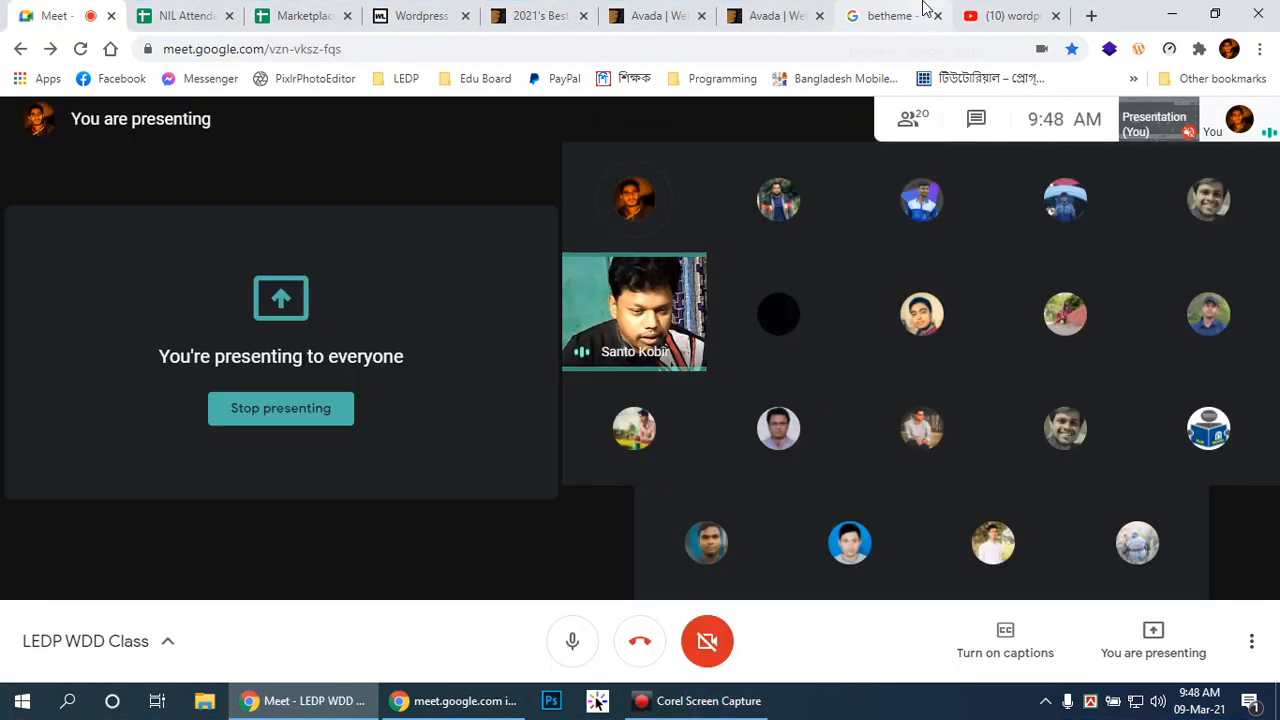
# Step: Browse wplocker's ThemeForest themes page, check ThemeForest's best-sellers briefly, then return to wplocker
pyautogui.click(420, 14)
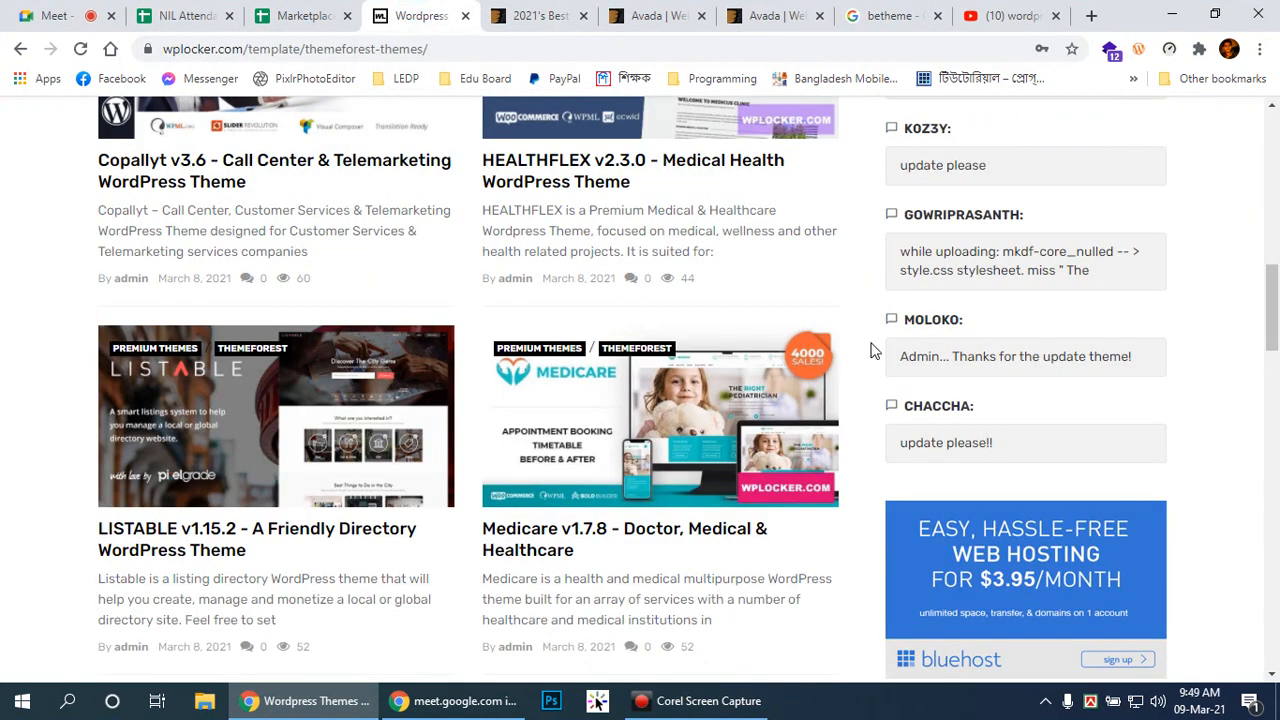
pyautogui.scroll(3, 875, 340)
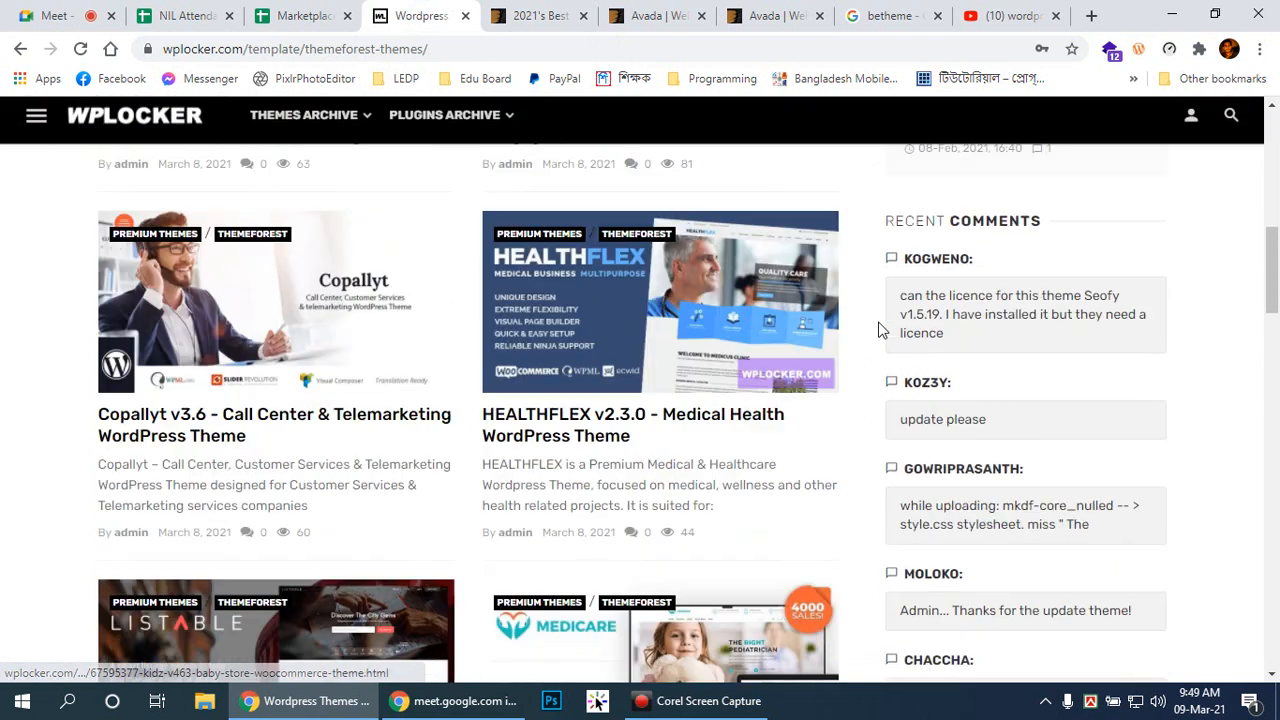
pyautogui.scroll(8, 880, 330)
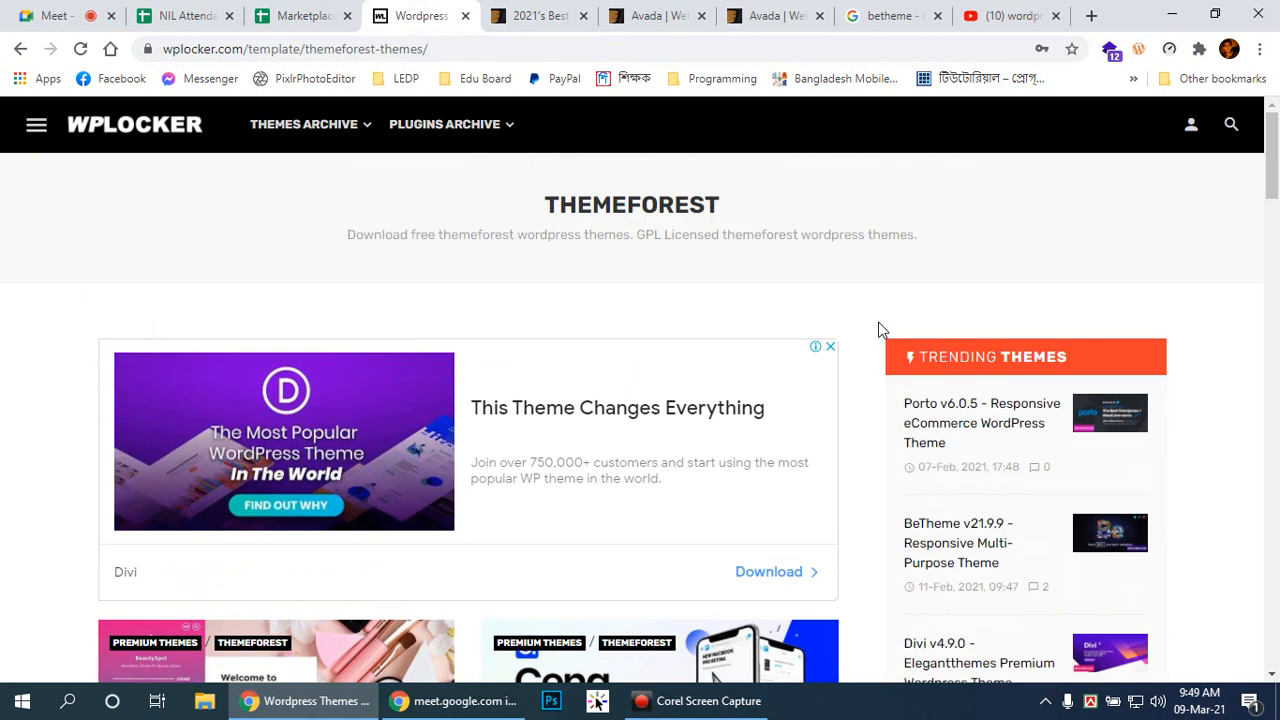
pyautogui.scroll(-4, 677, 311)
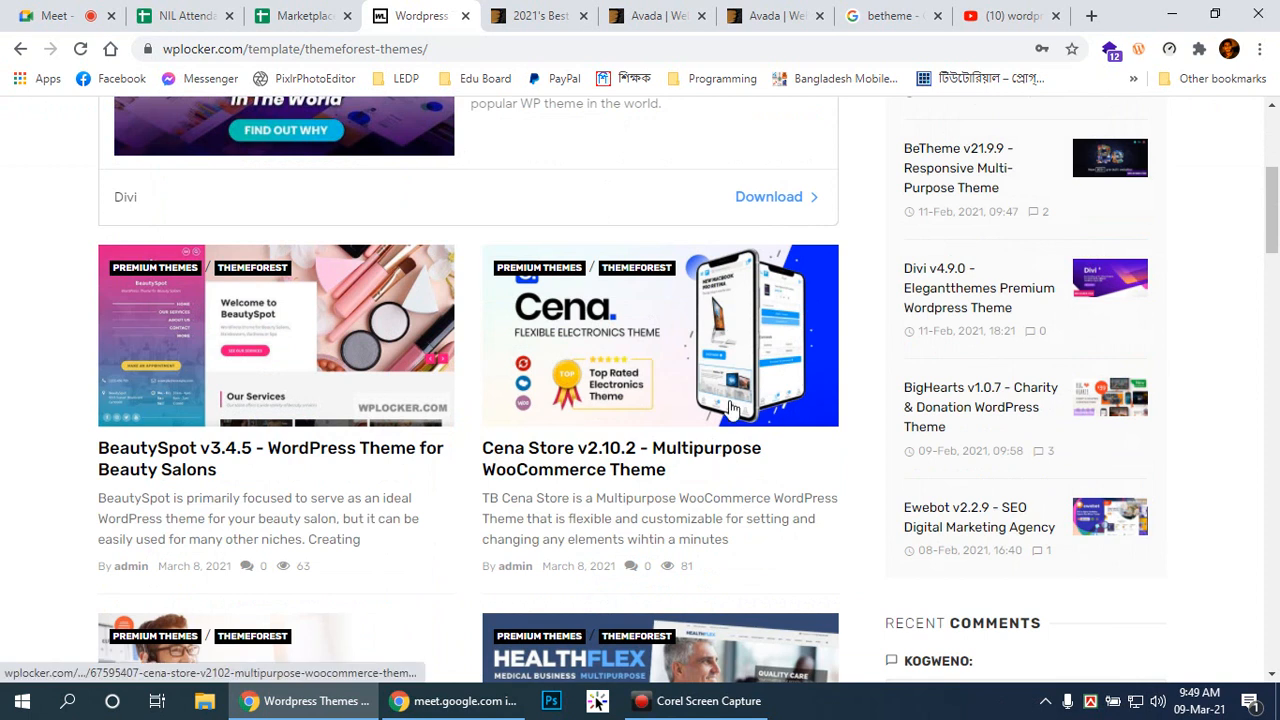
pyautogui.scroll(4, 727, 455)
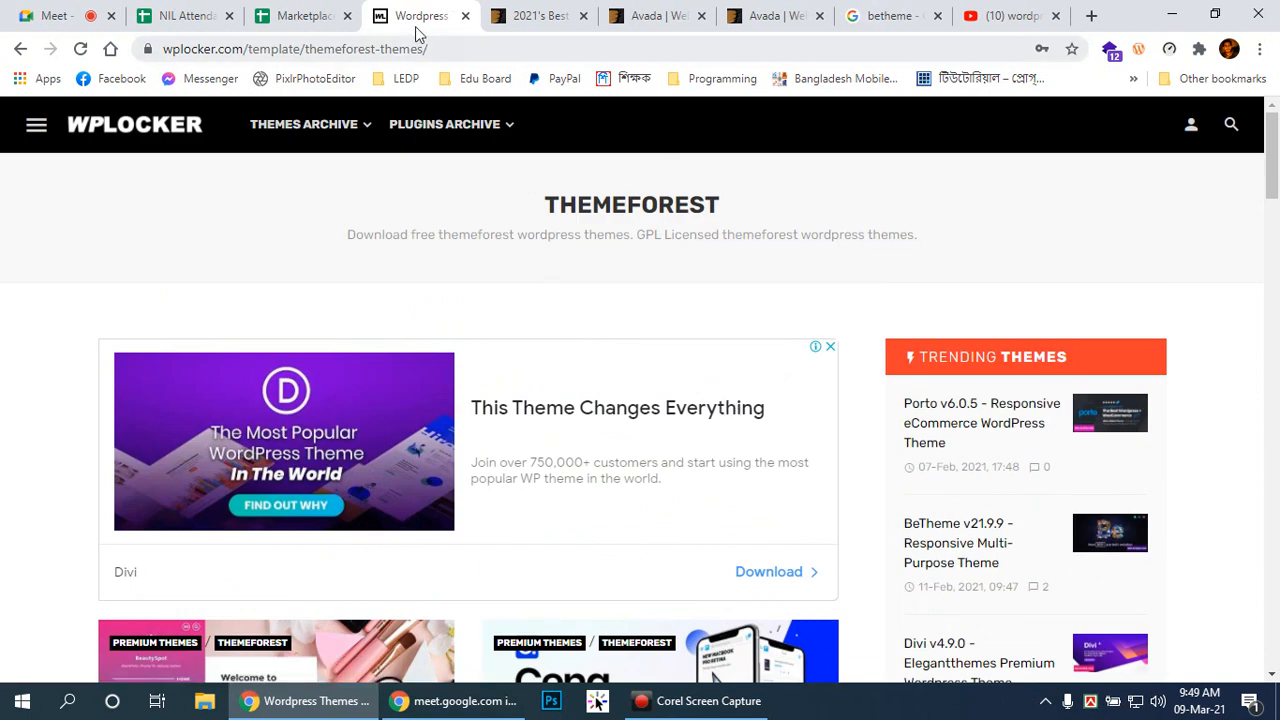
pyautogui.click(510, 18)
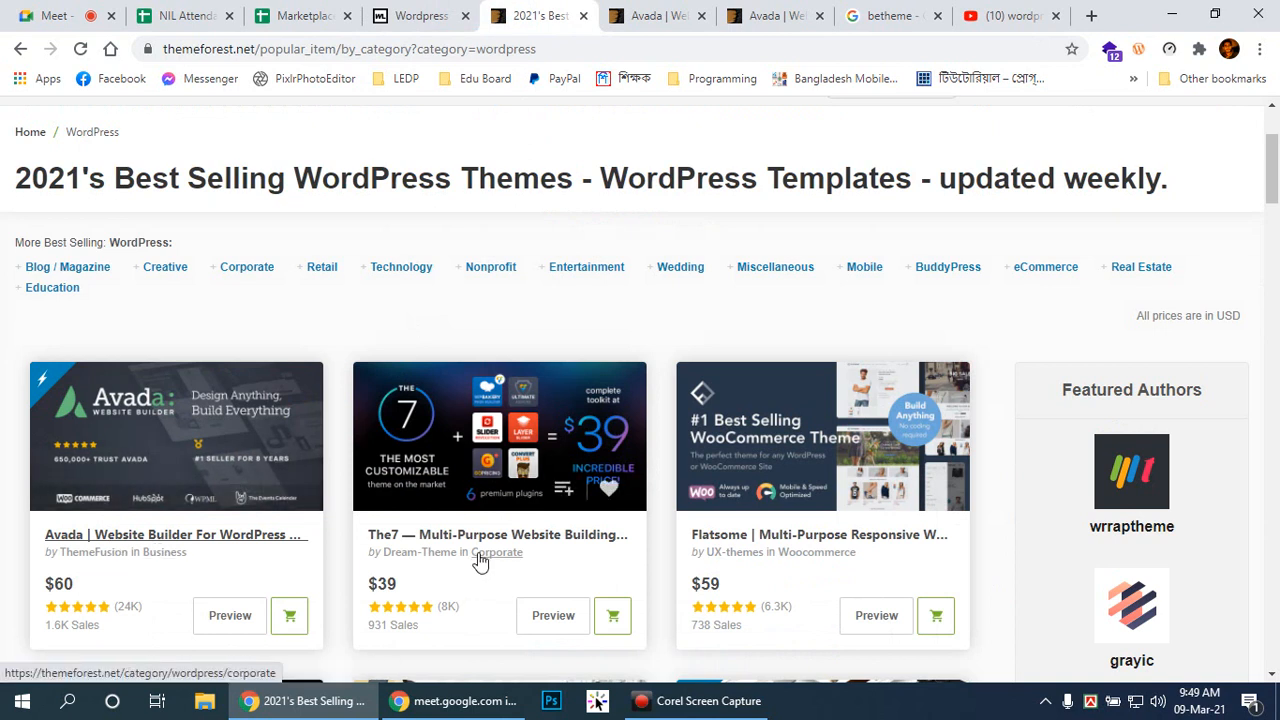
pyautogui.scroll(-1, 463, 527)
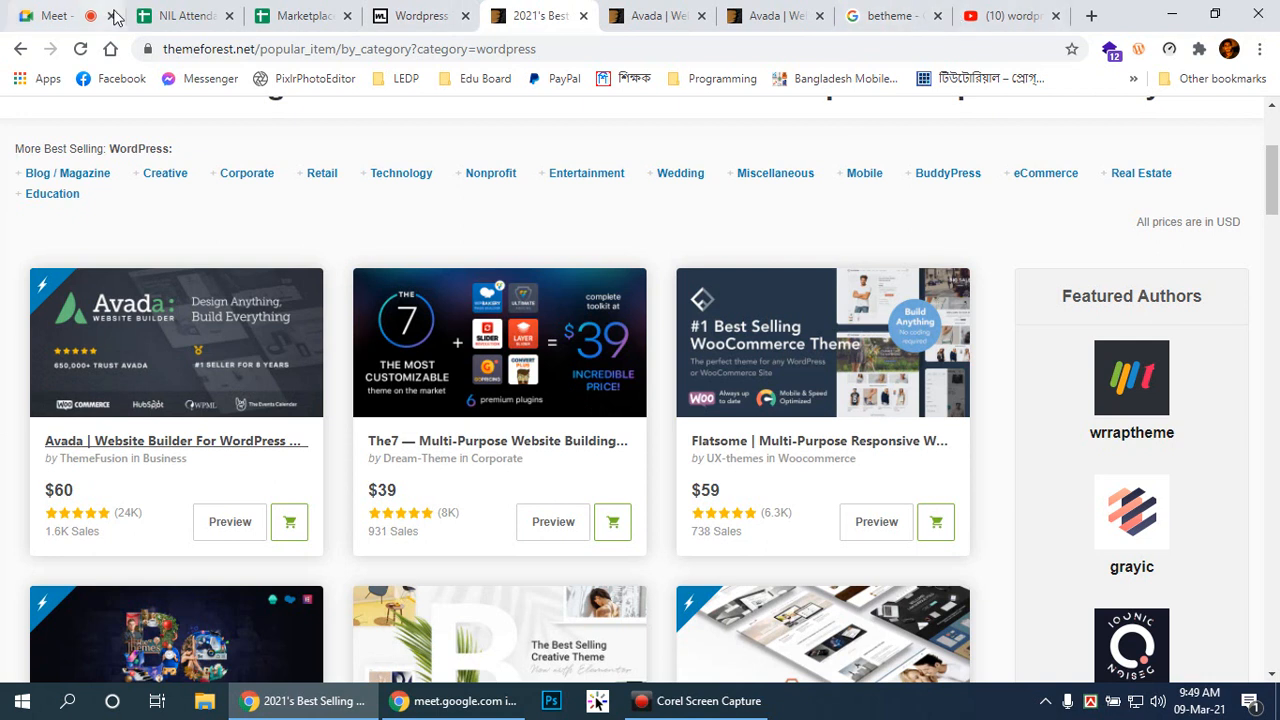
pyautogui.click(410, 15)
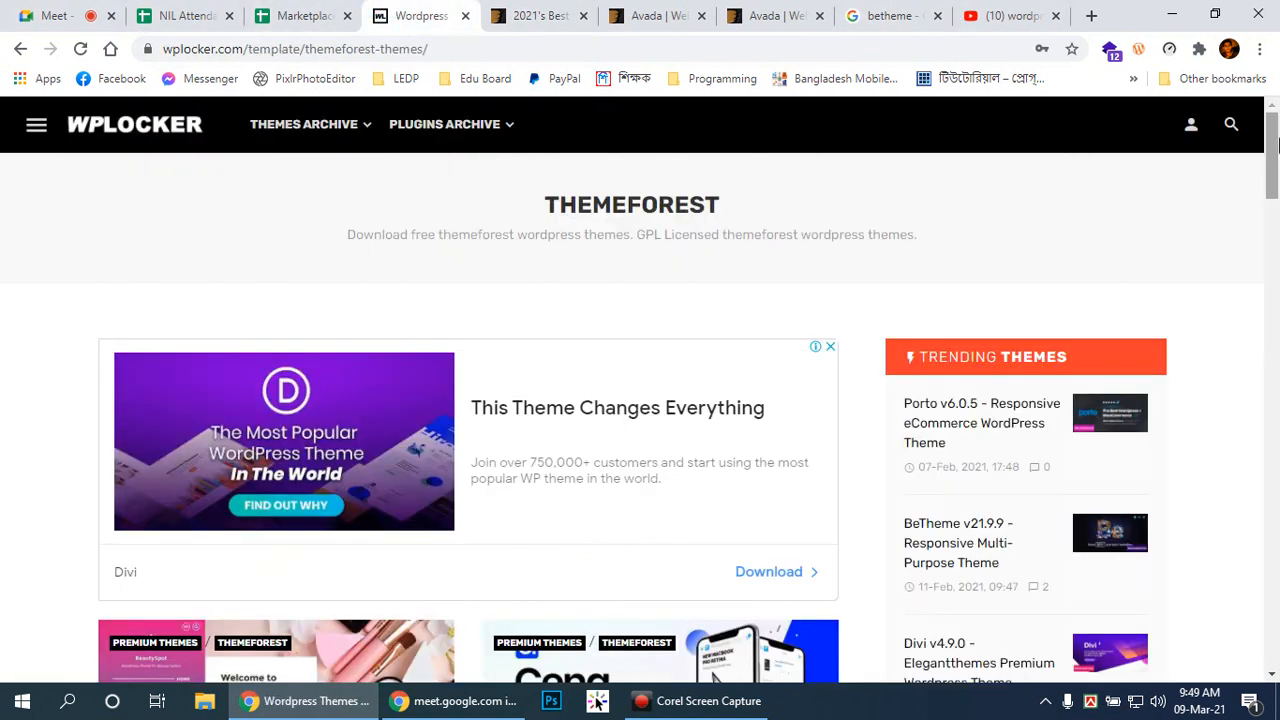
# Step: Search wplocker.com for 'avada'
pyautogui.click(1231, 126)
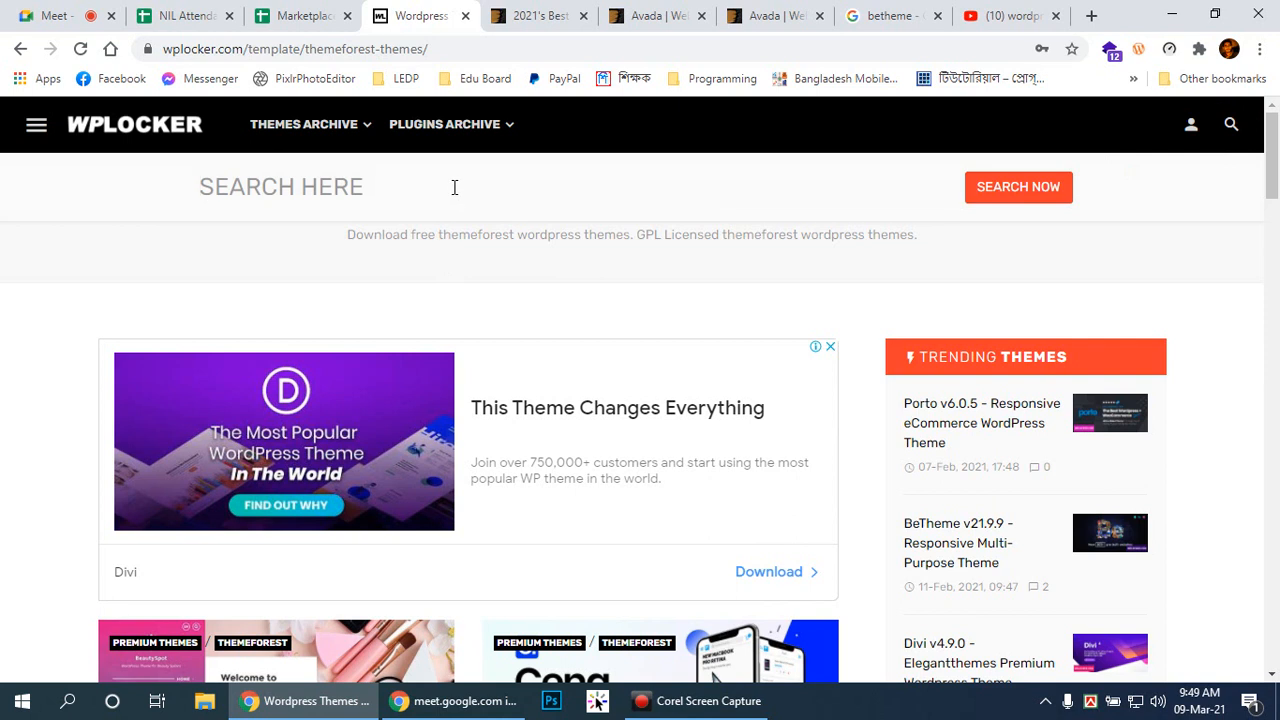
pyautogui.write('ava')
pyautogui.write('da')
pyautogui.press('Return')
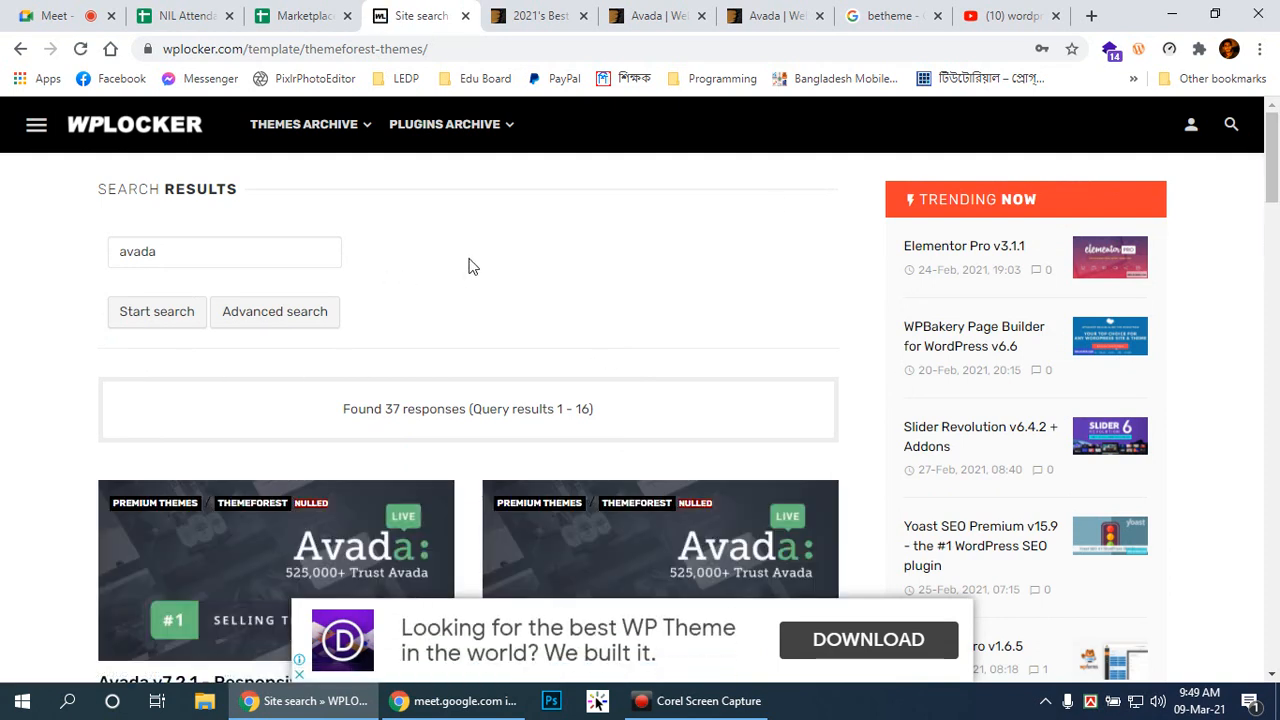
# Step: Scroll the 37 avada results and open the Avada v7.2.1 theme page
pyautogui.scroll(-2, 483, 266)
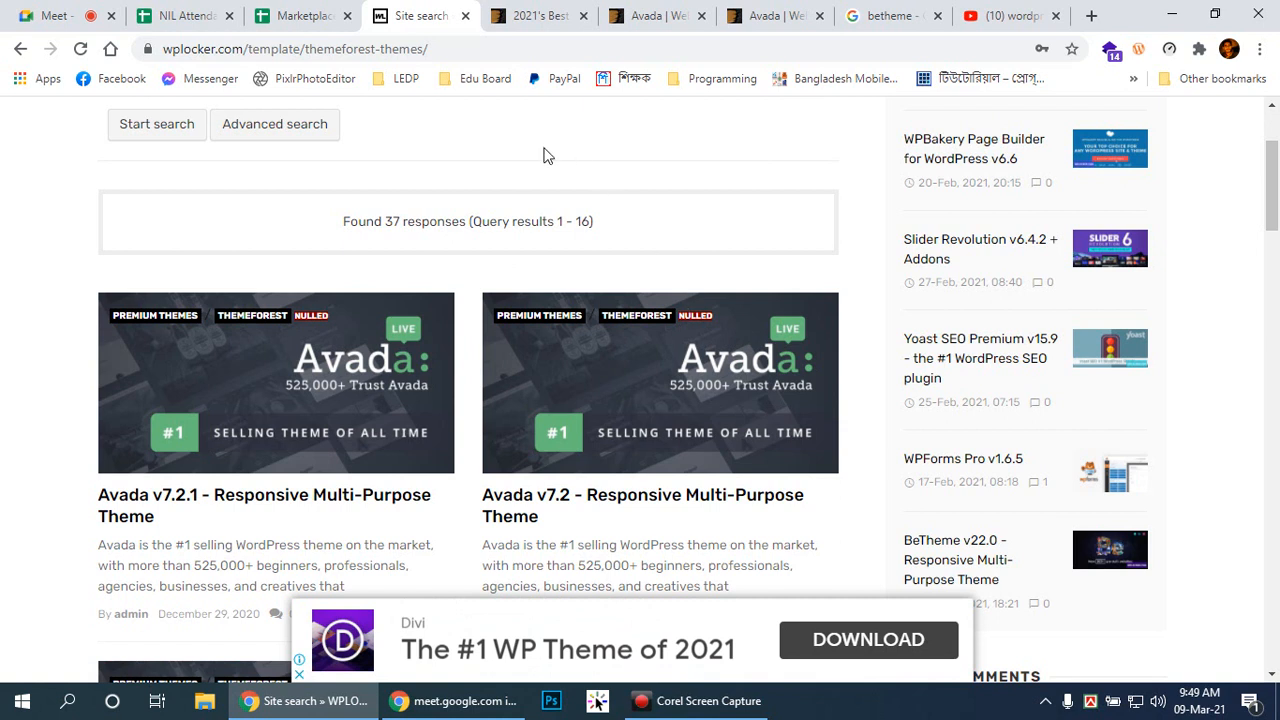
pyautogui.moveTo(1272, 207); pyautogui.dragTo(1273, 214)
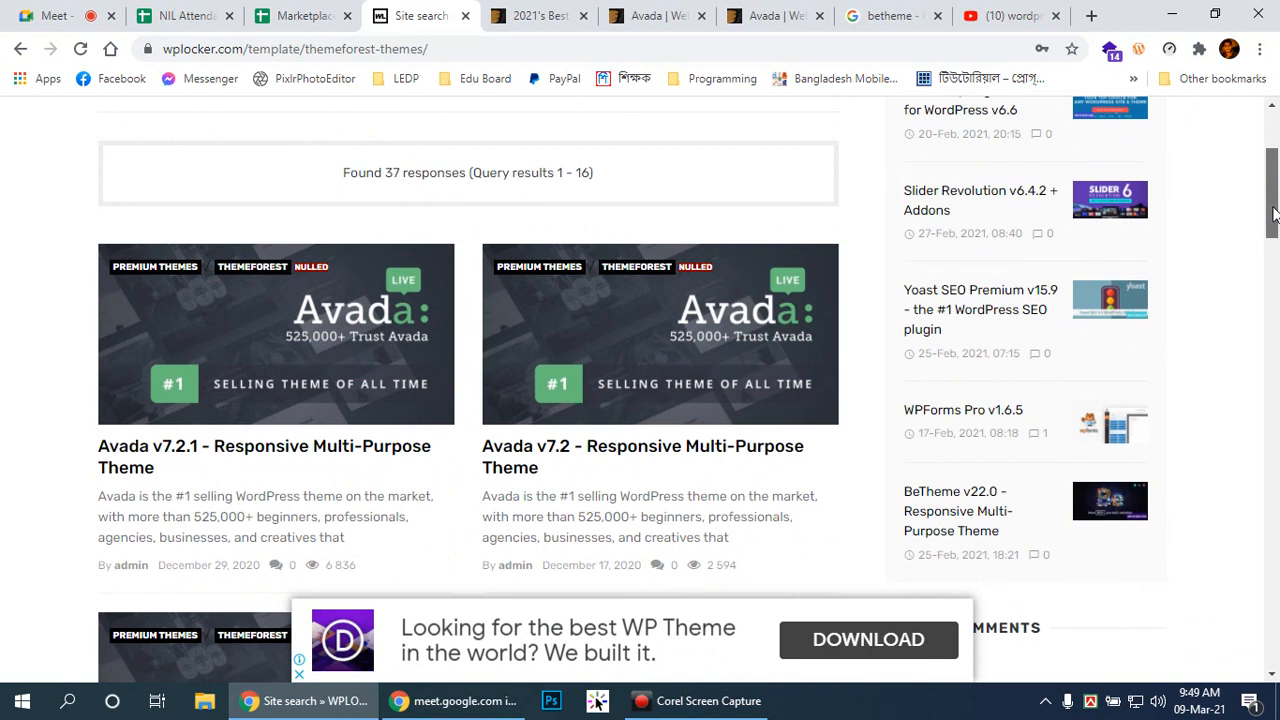
pyautogui.moveTo(1273, 214); pyautogui.dragTo(1265, 177)
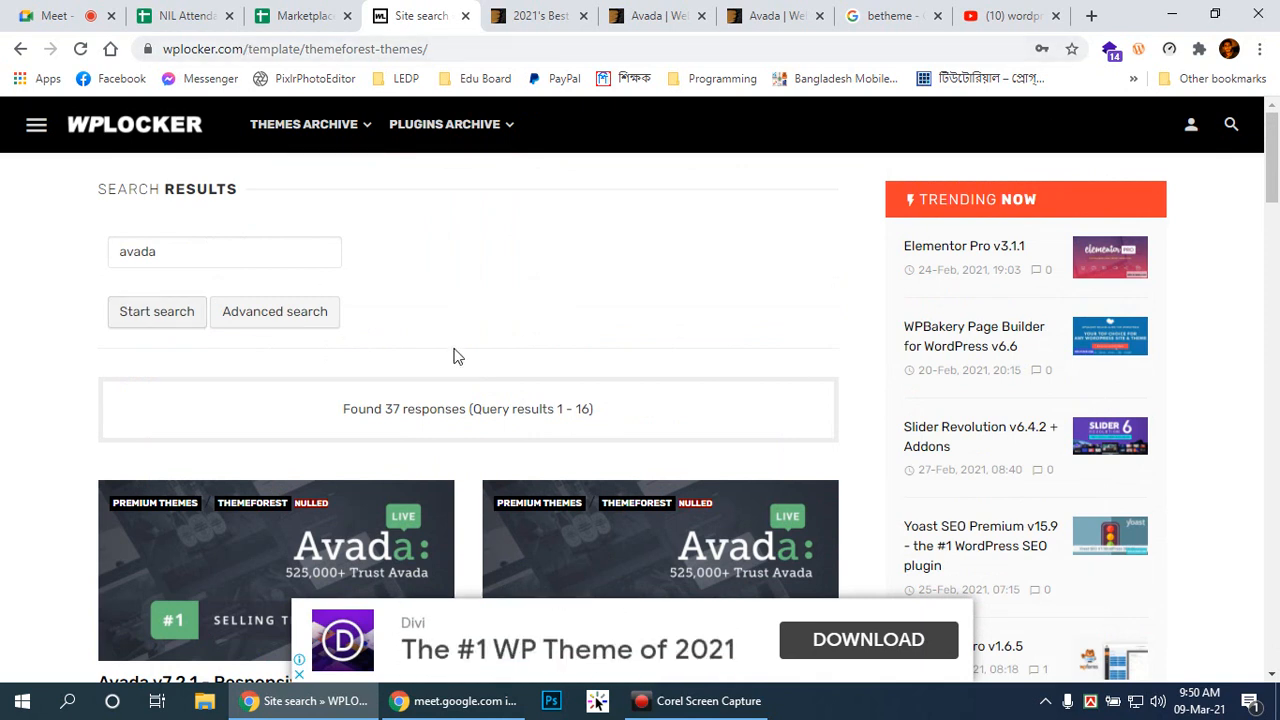
pyautogui.scroll(-1, 410, 292)
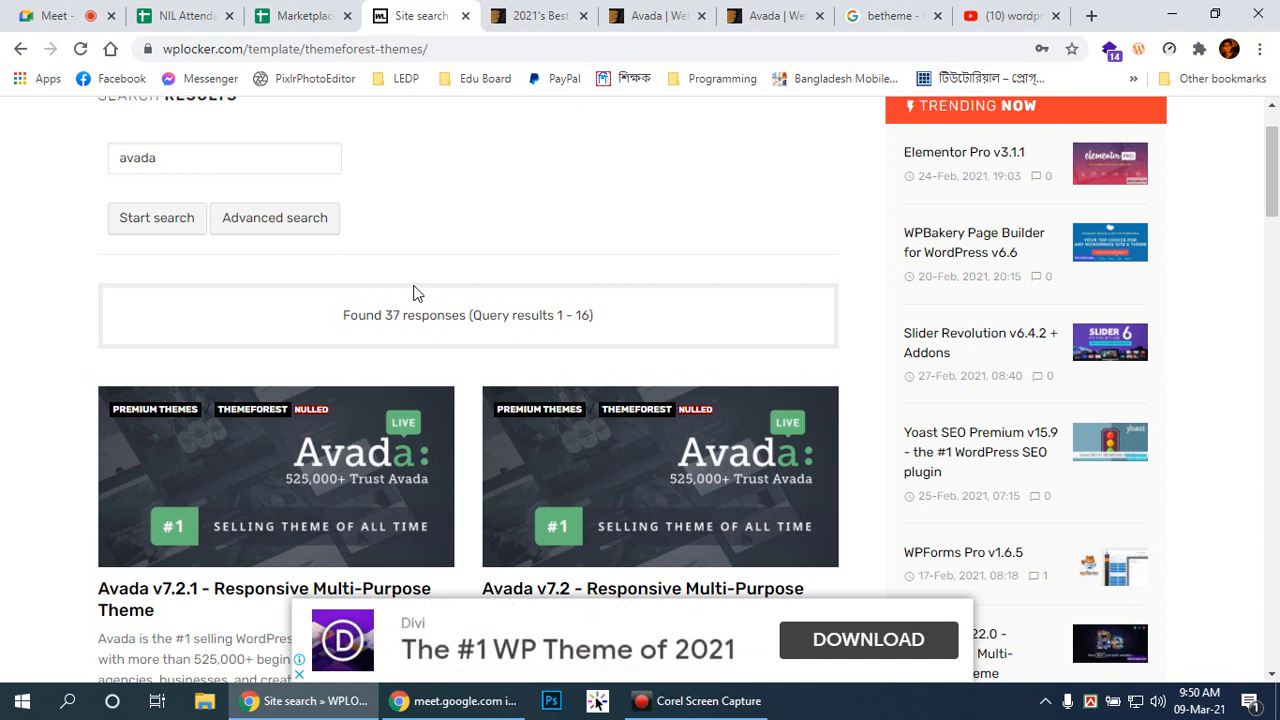
pyautogui.scroll(-2, 415, 292)
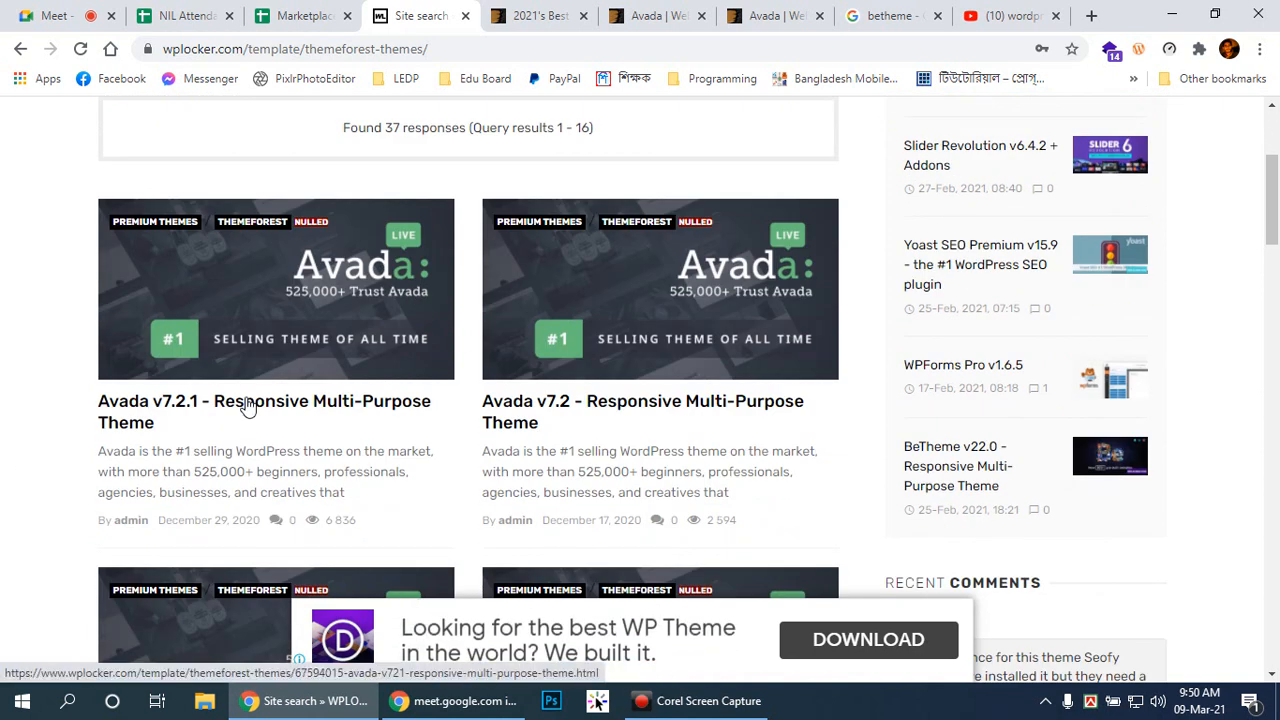
pyautogui.click(247, 404)
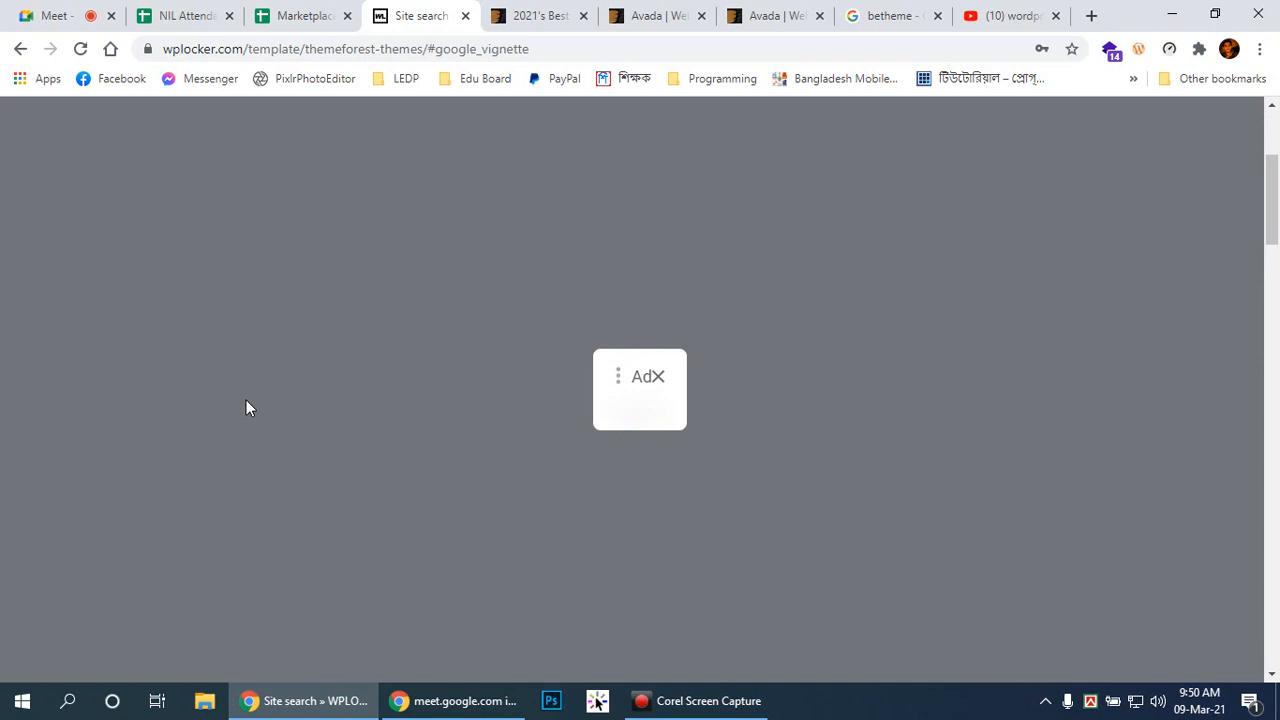
# Step: Go back past the vignette ad, open the Avada v7.2.1 page and close its bottom ad banner
pyautogui.click(20, 48)
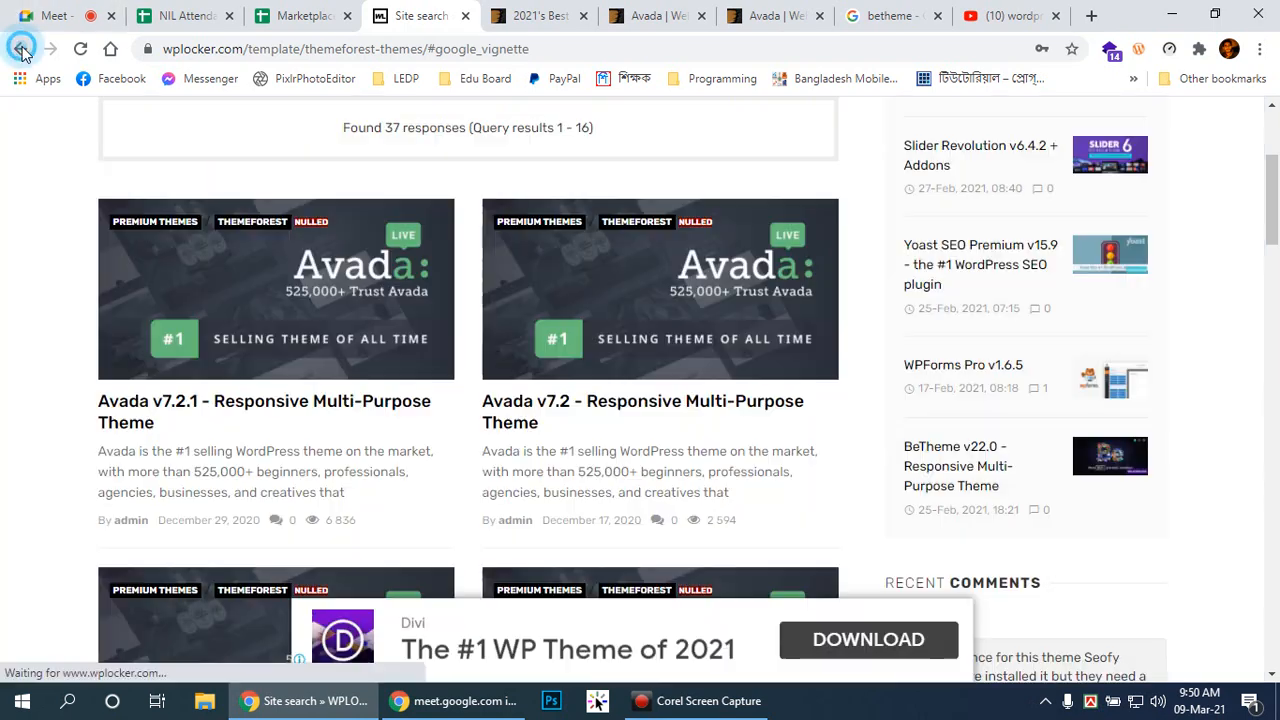
pyautogui.click(130, 405)
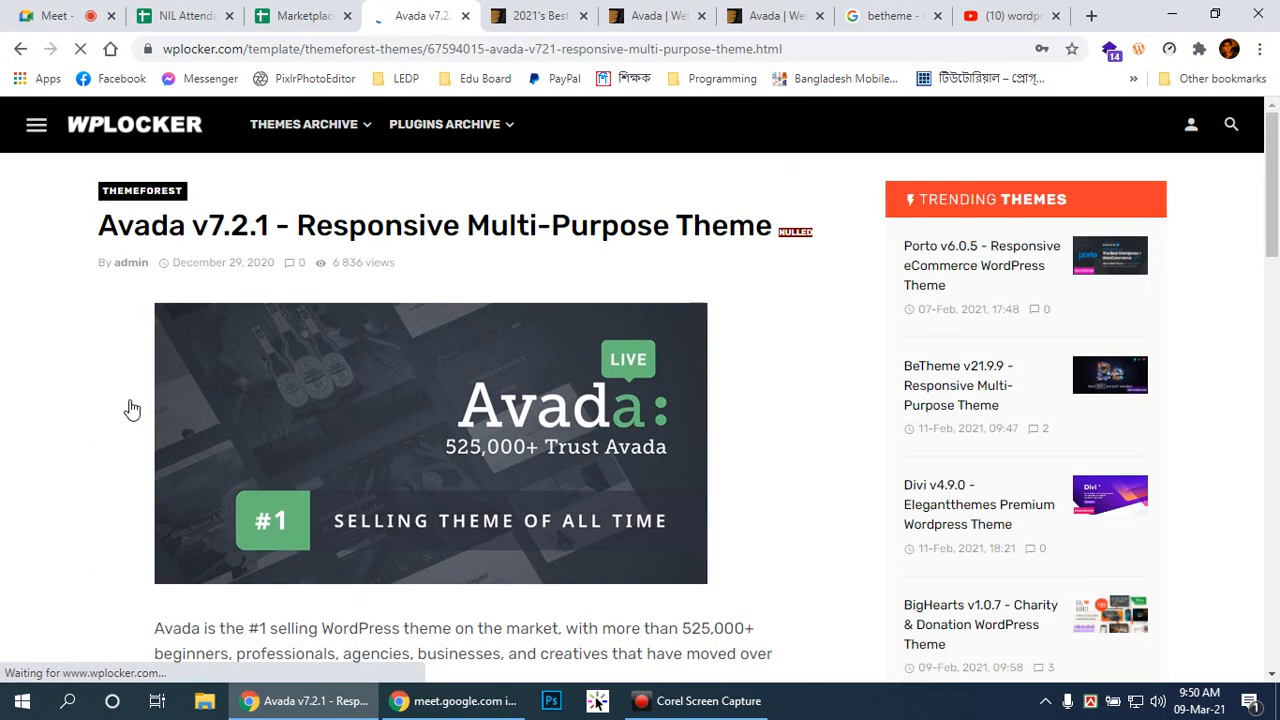
pyautogui.scroll(-3, 674, 326)
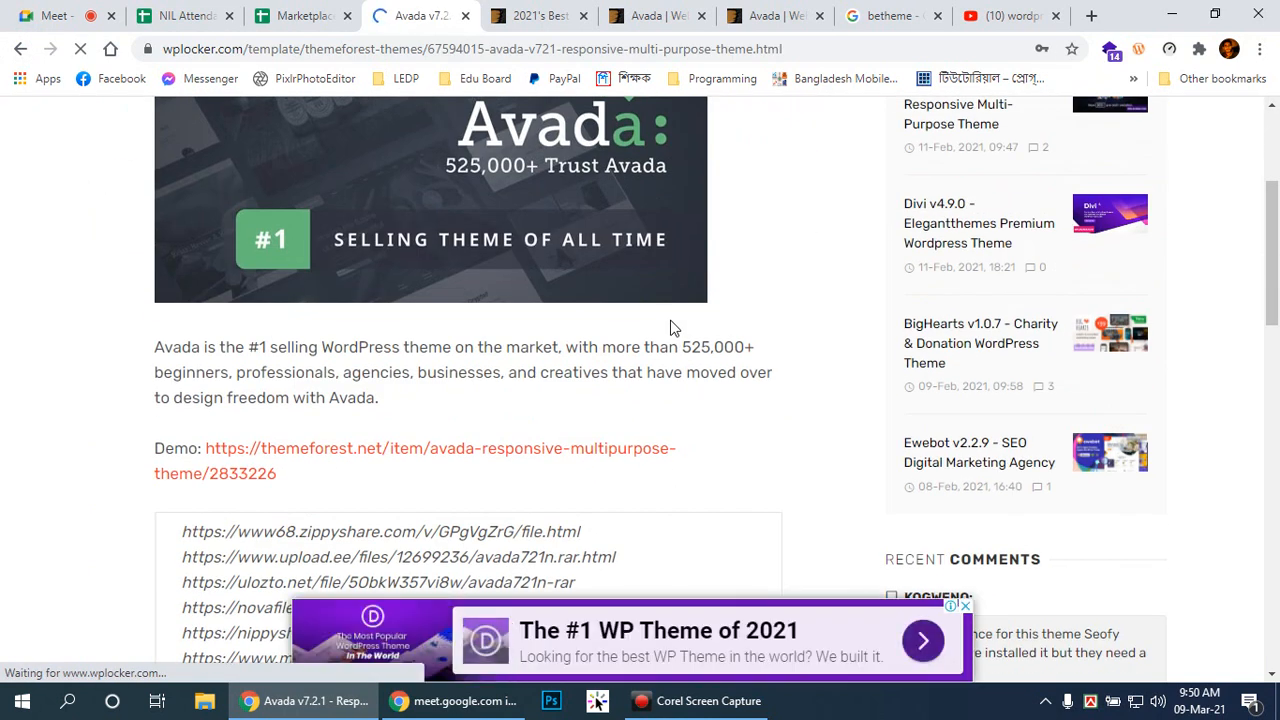
pyautogui.scroll(-2, 674, 326)
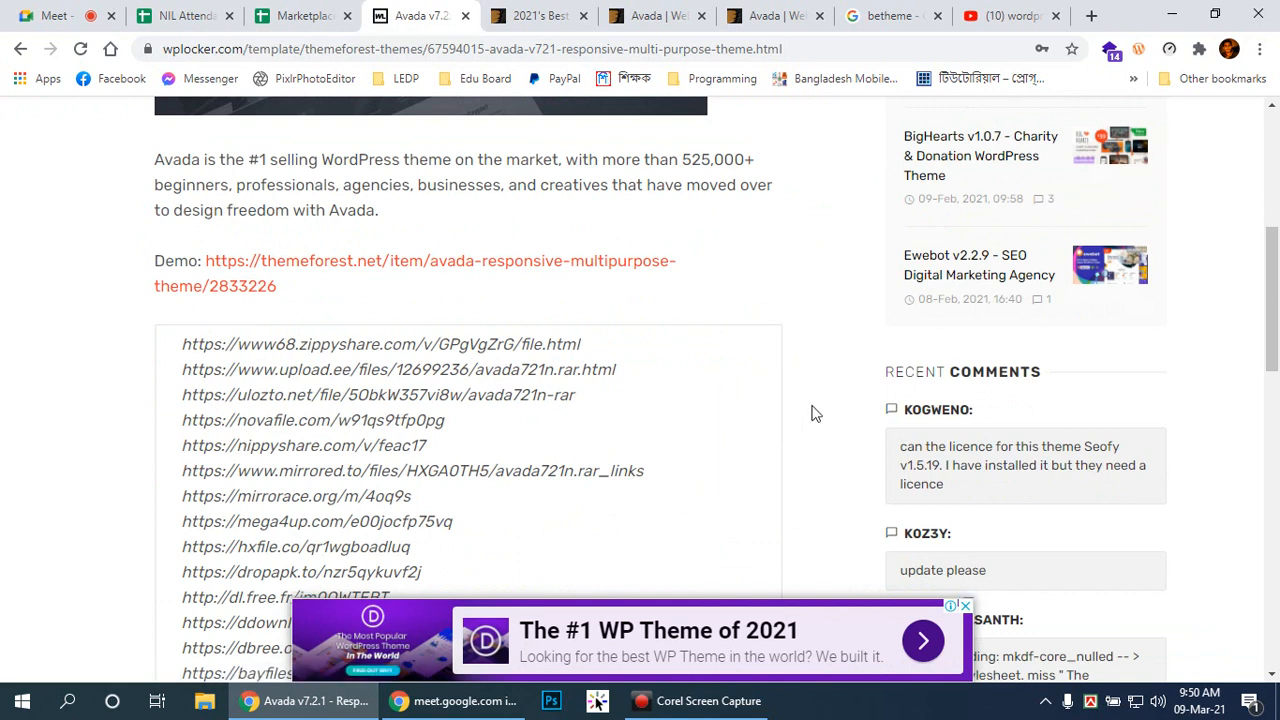
pyautogui.scroll(4, 810, 410)
pyautogui.scroll(1, 800, 397)
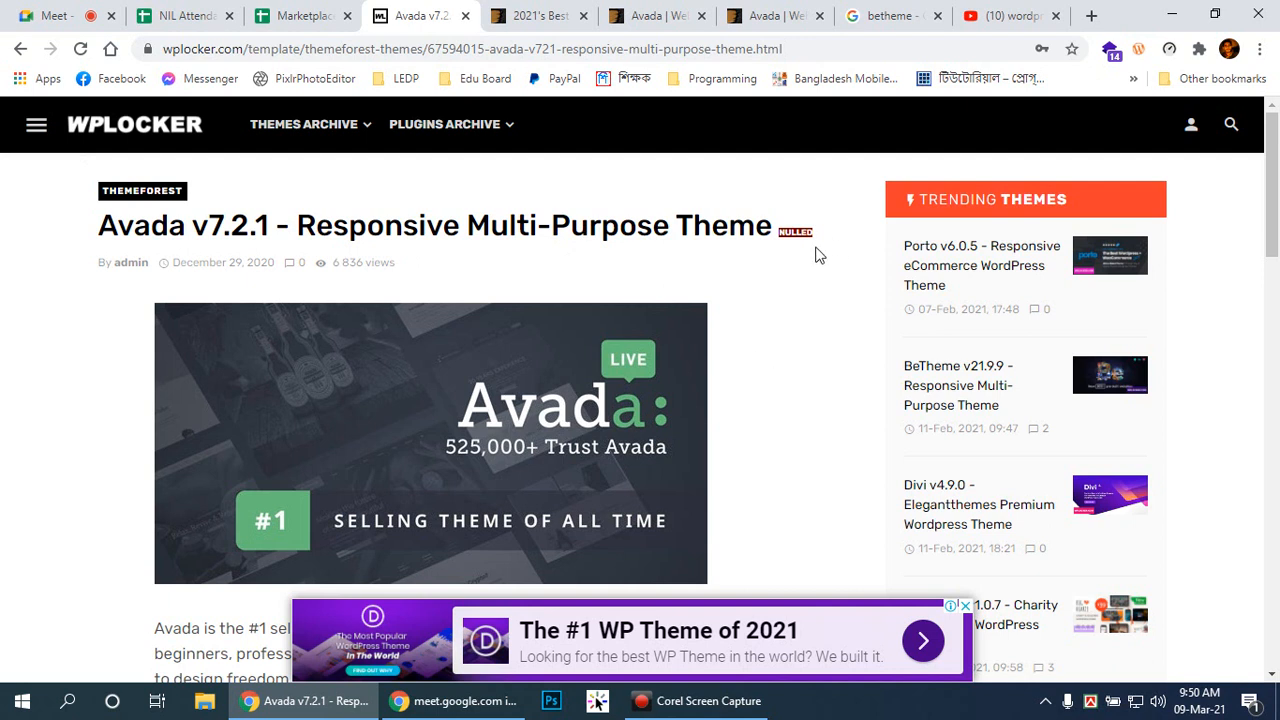
pyautogui.click(966, 606)
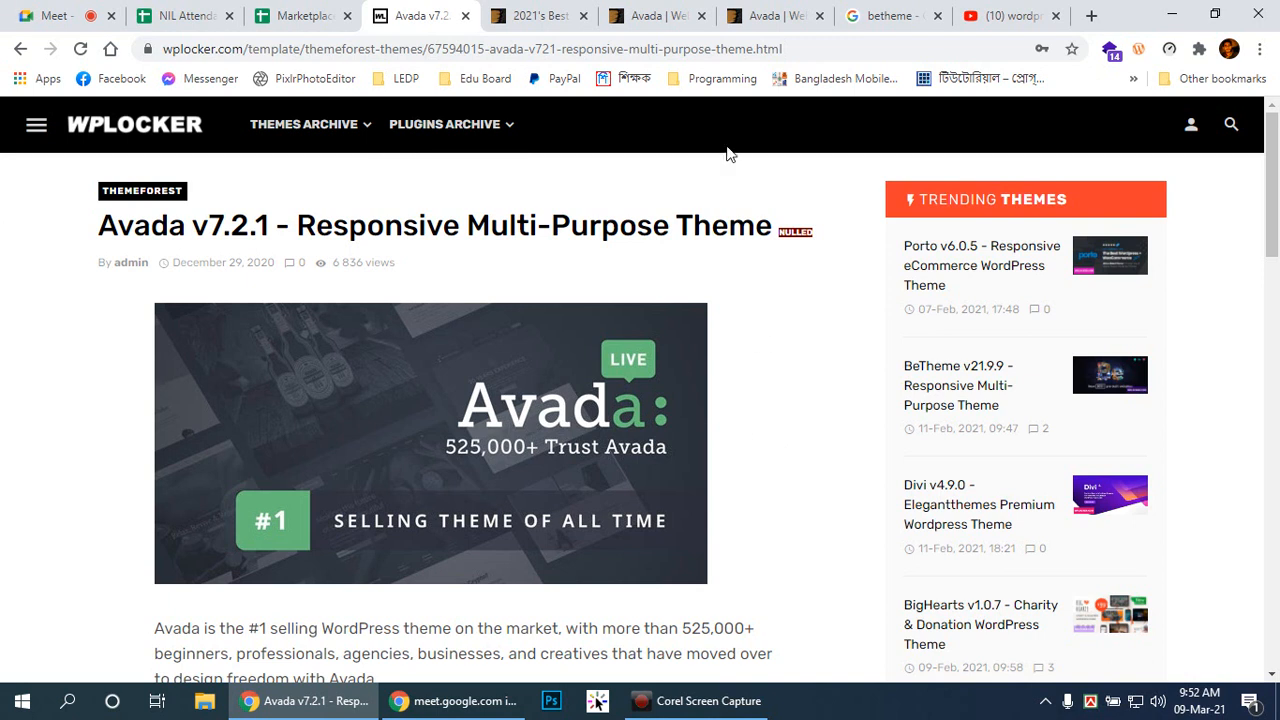
# Step: Scroll to the Avada download mirrors: zippyshare, upload.ee and 1fichier
pyautogui.click(1274, 181)
pyautogui.scroll(-6, 1188, 354)
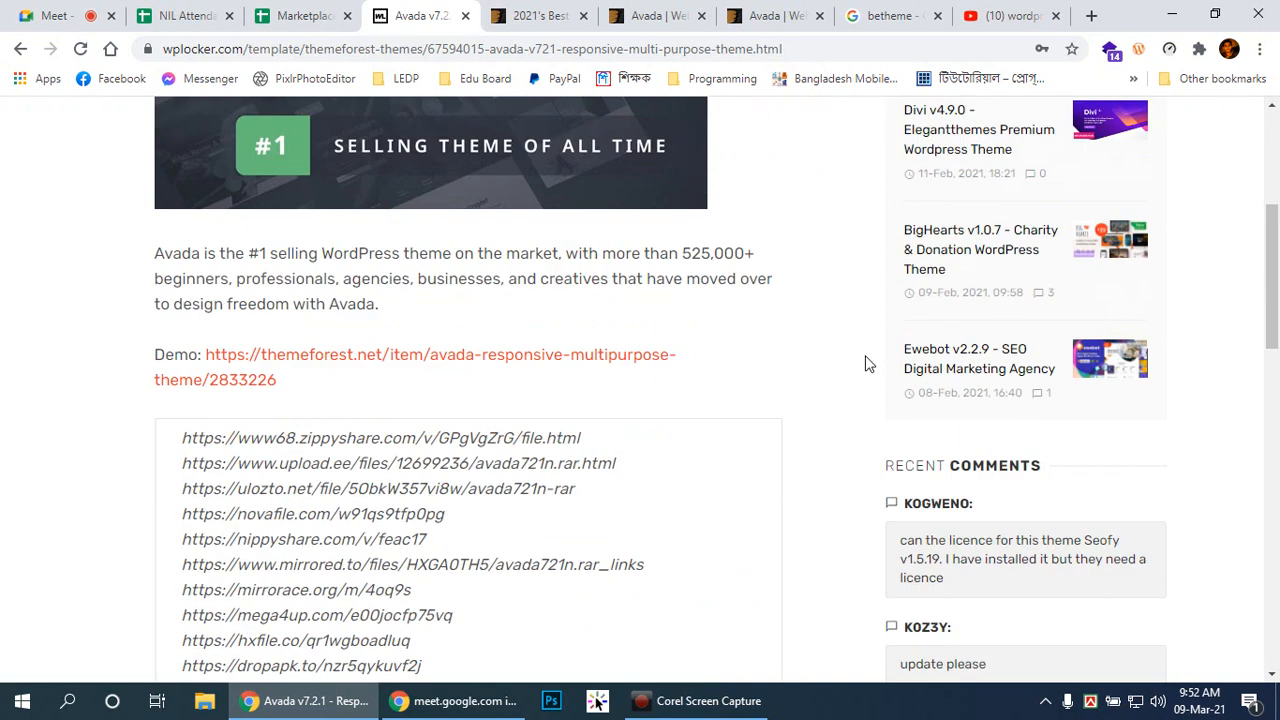
pyautogui.scroll(2, 865, 358)
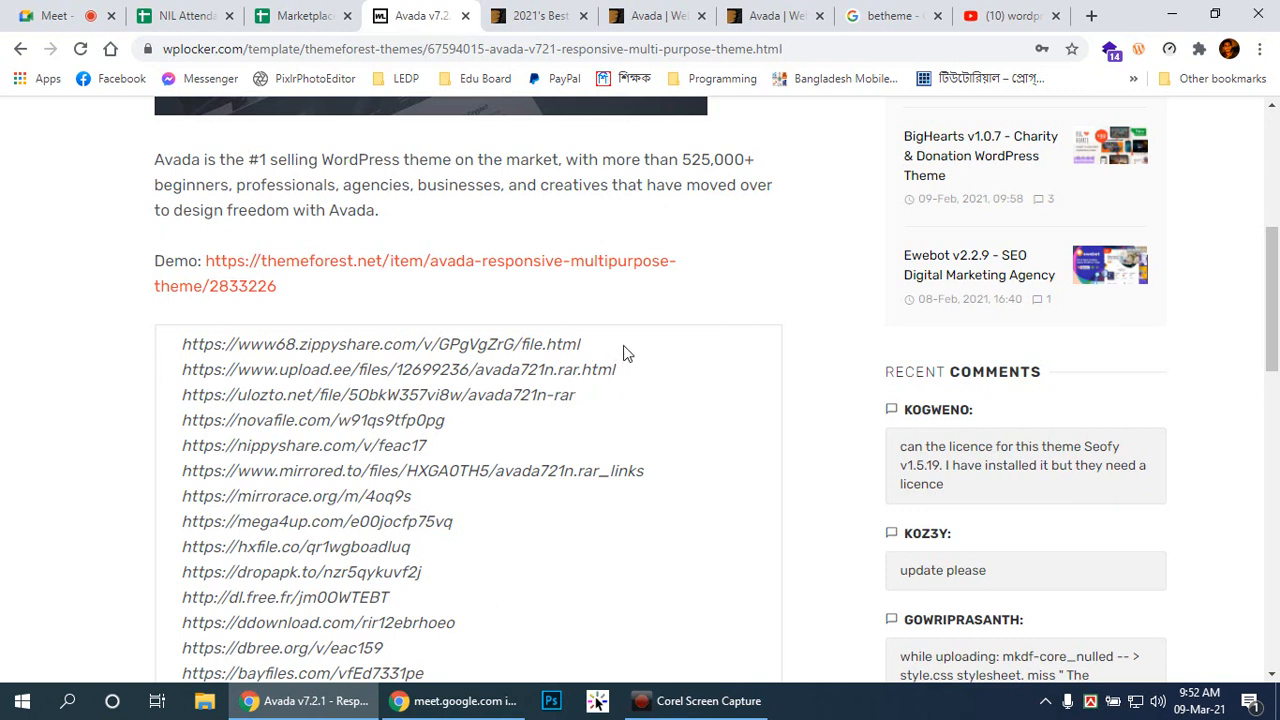
pyautogui.scroll(2, 623, 352)
pyautogui.scroll(-4, 622, 351)
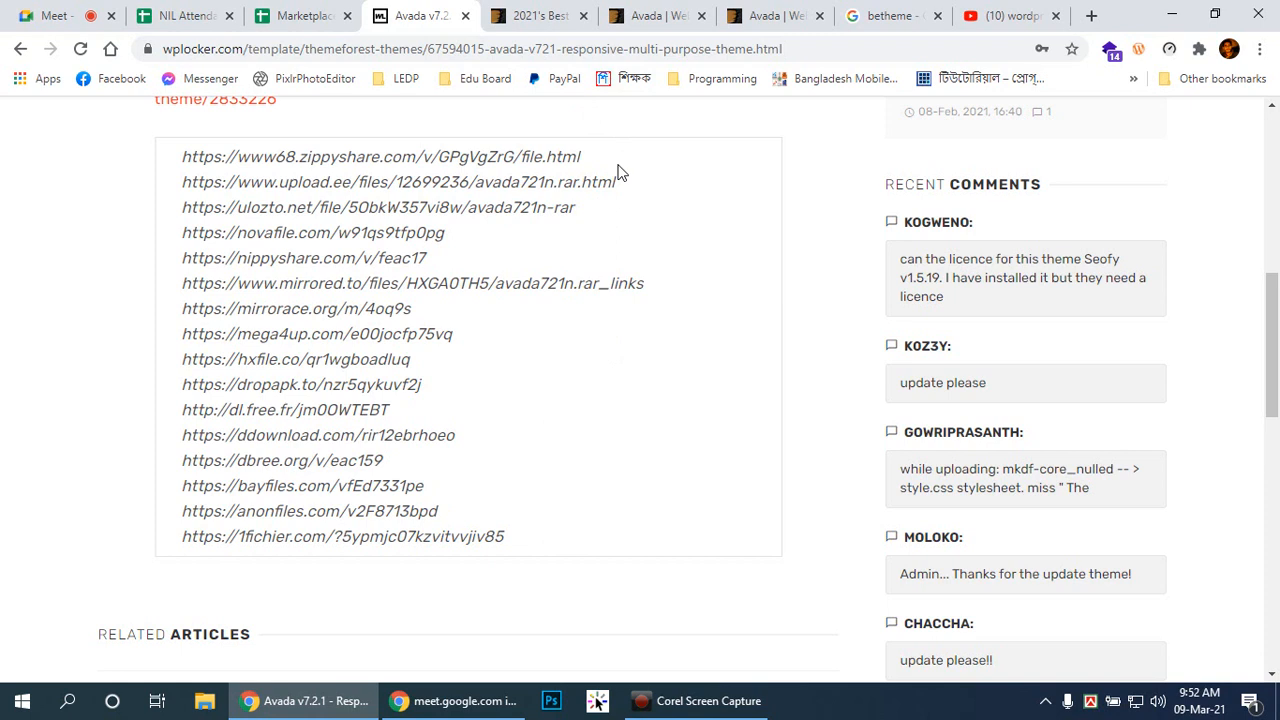
# Step: Select the zippyshare link and close the ThemeForest, extra Avada and betheme tabs
pyautogui.moveTo(182, 152); pyautogui.dragTo(630, 168)
pyautogui.hotkey('ctrl', 'c')
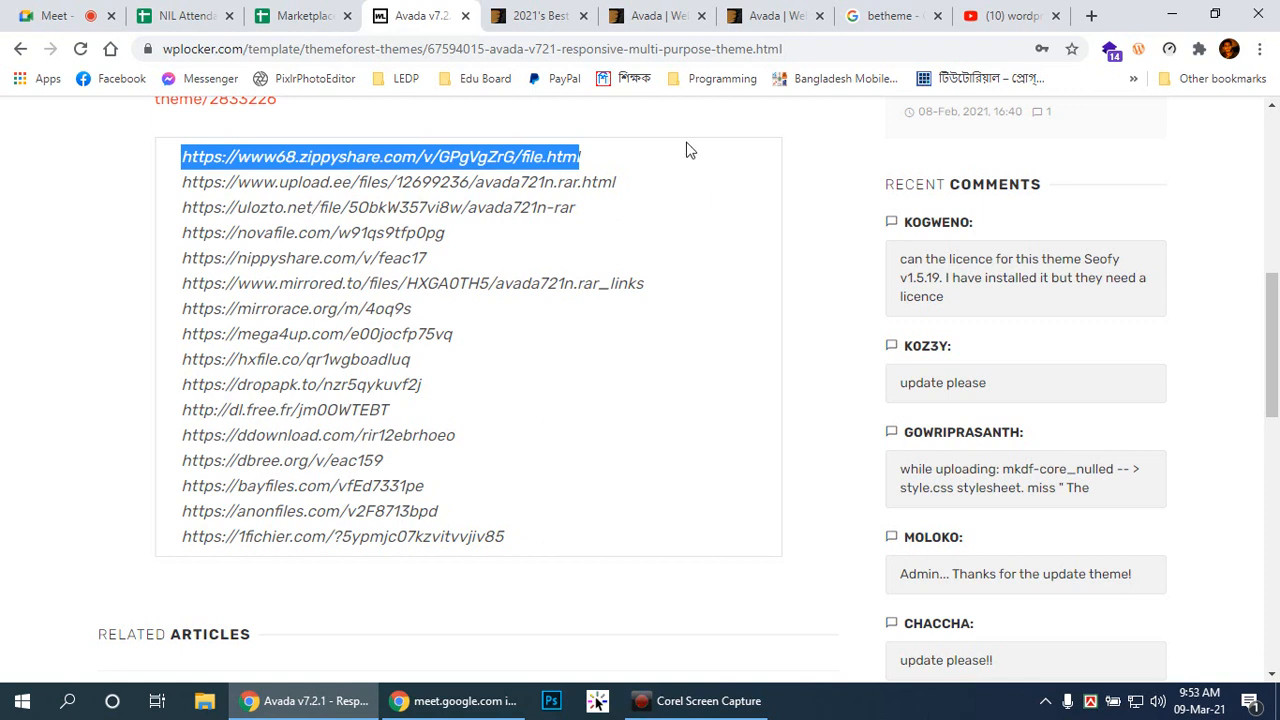
pyautogui.click(585, 18)
pyautogui.click(585, 18)
pyautogui.click(586, 19)
pyautogui.click(585, 18)
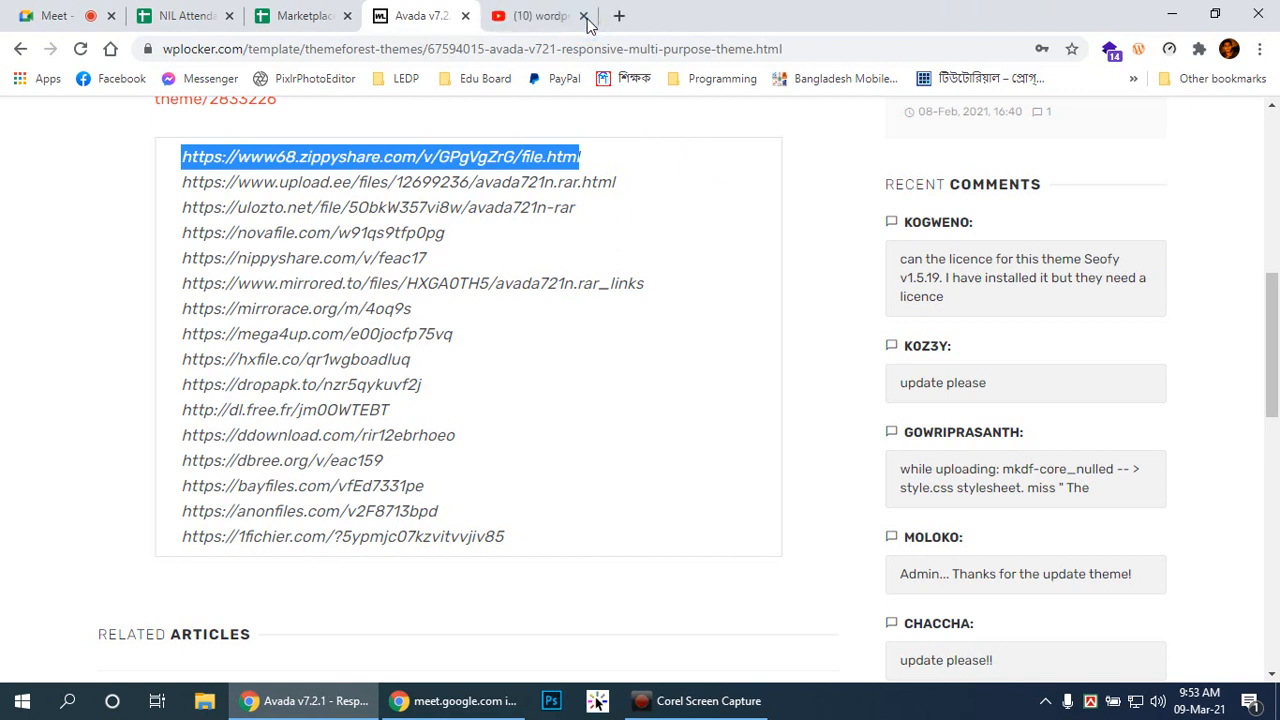
# Step: Launch Firefox from Start and load the copied zippyshare avada721n.rar link
pyautogui.click(22, 700)
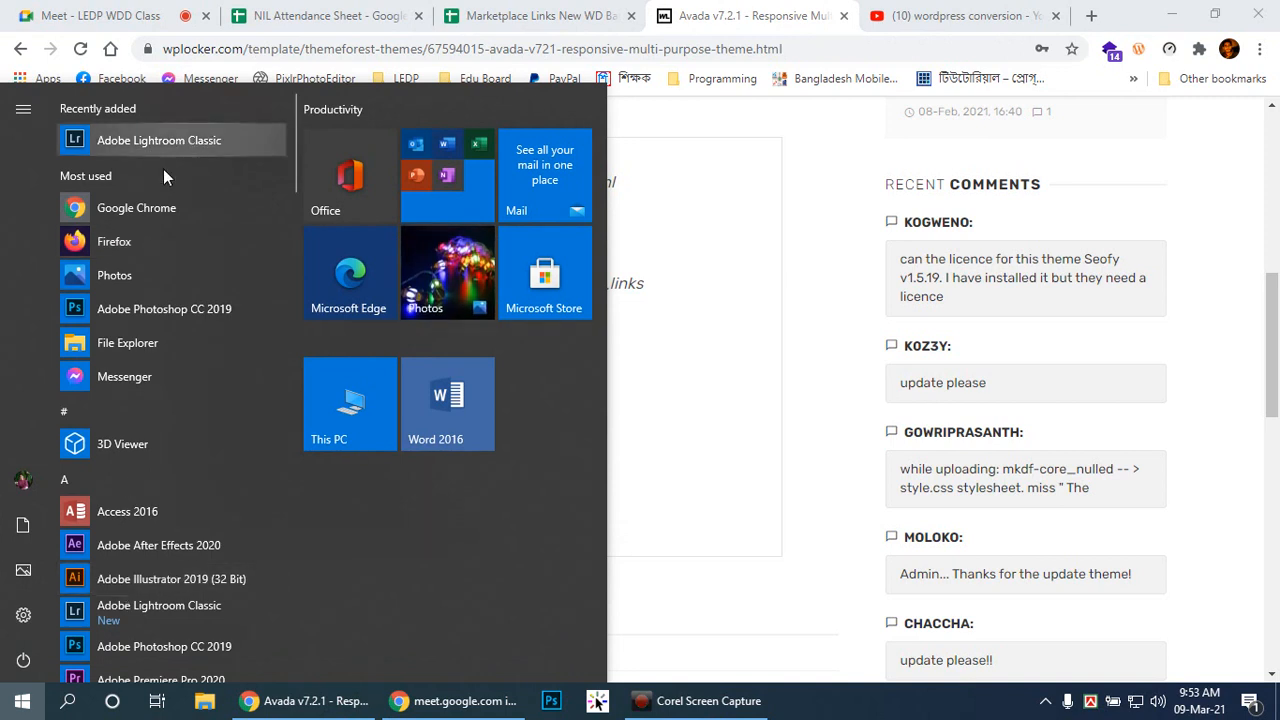
pyautogui.click(121, 232)
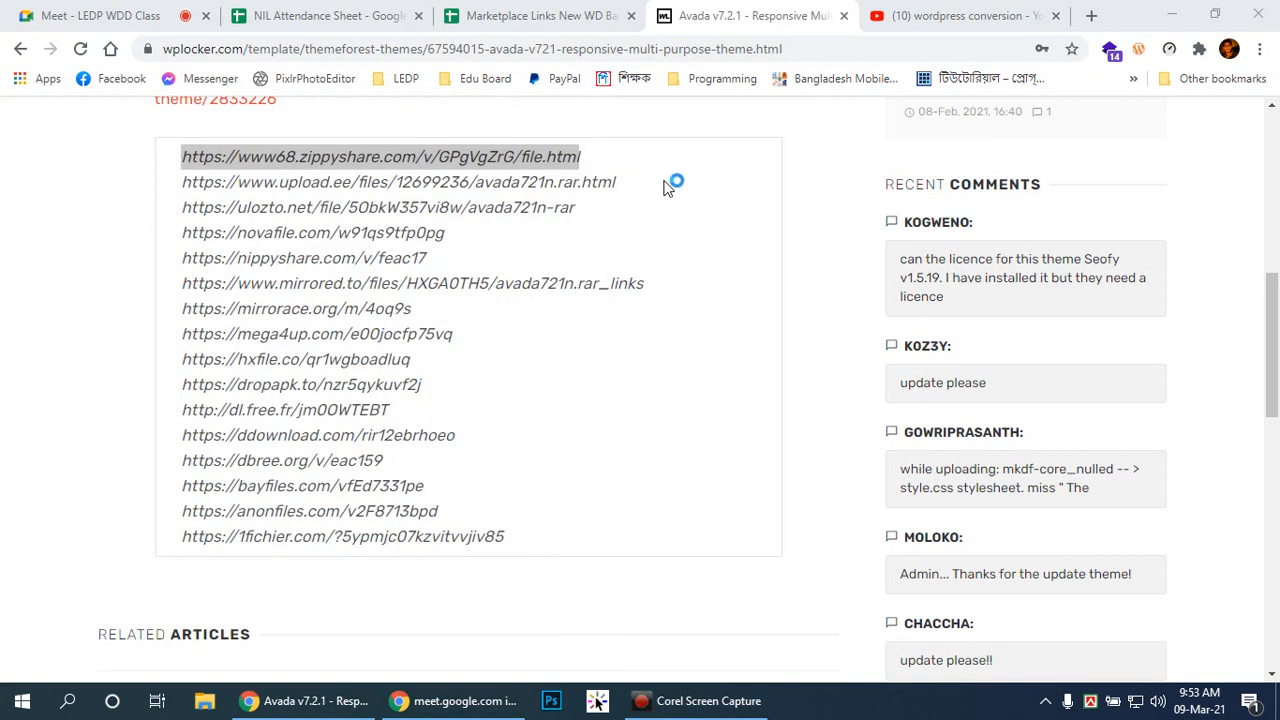
pyautogui.hotkey('ctrl', 'v')
pyautogui.press('Return')
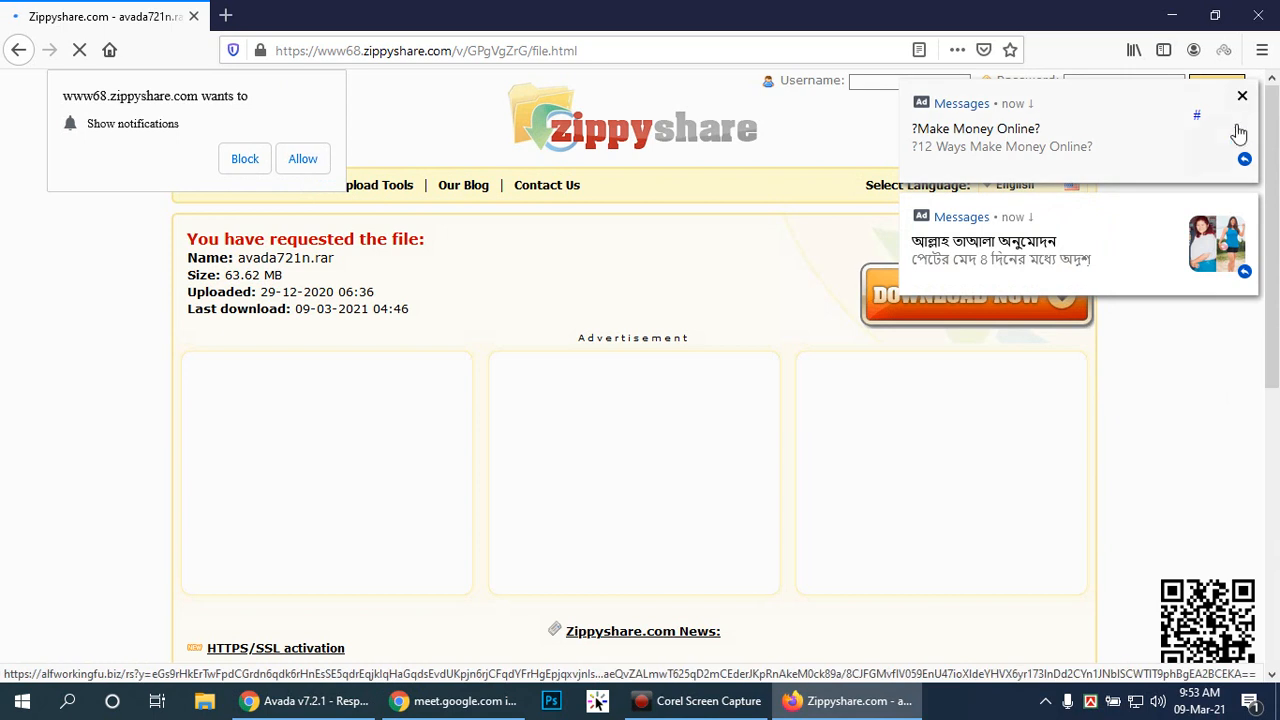
# Step: Dismiss two ad notifications, refuse zippyshare notifications and close the popup ad tab
pyautogui.click(1243, 97)
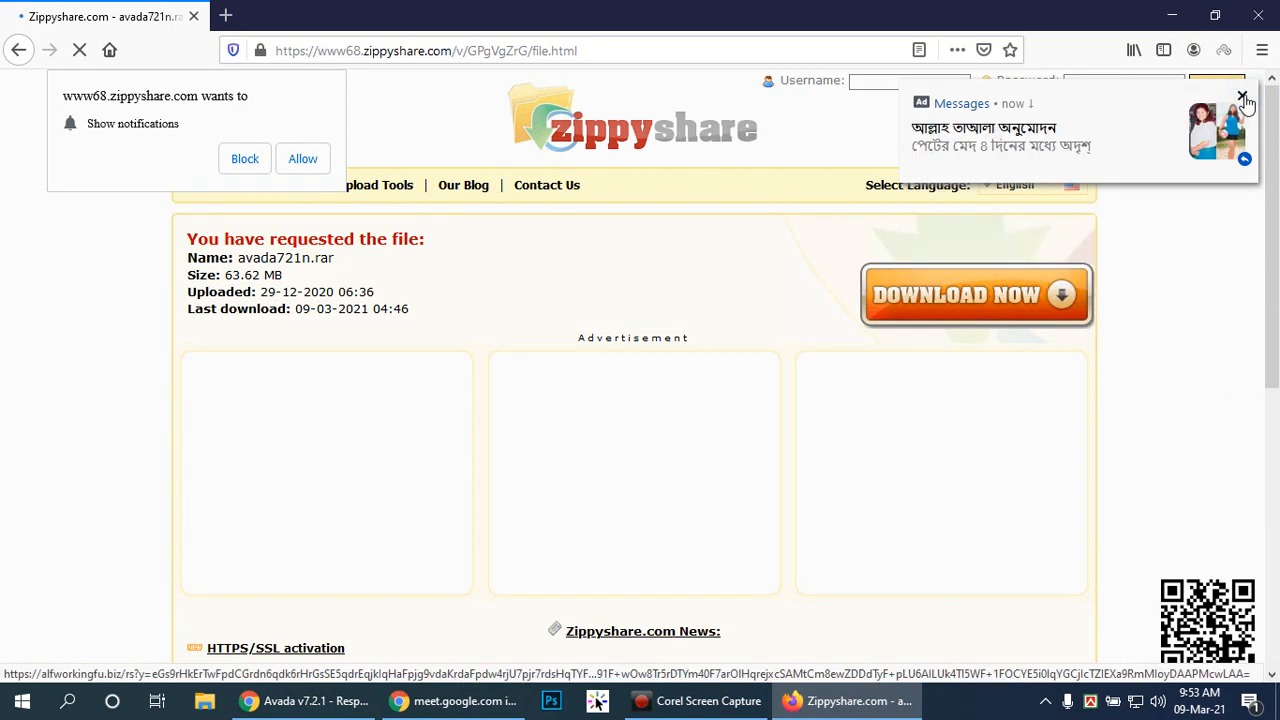
pyautogui.click(1243, 97)
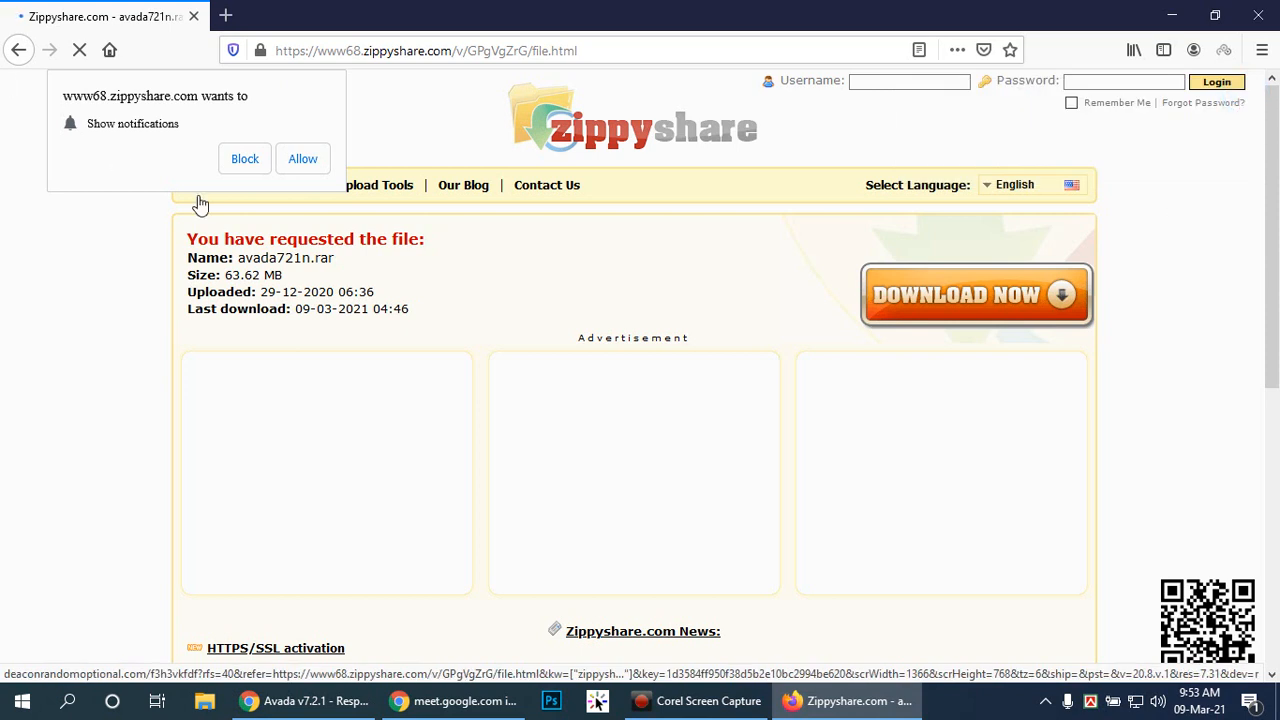
pyautogui.click(245, 159)
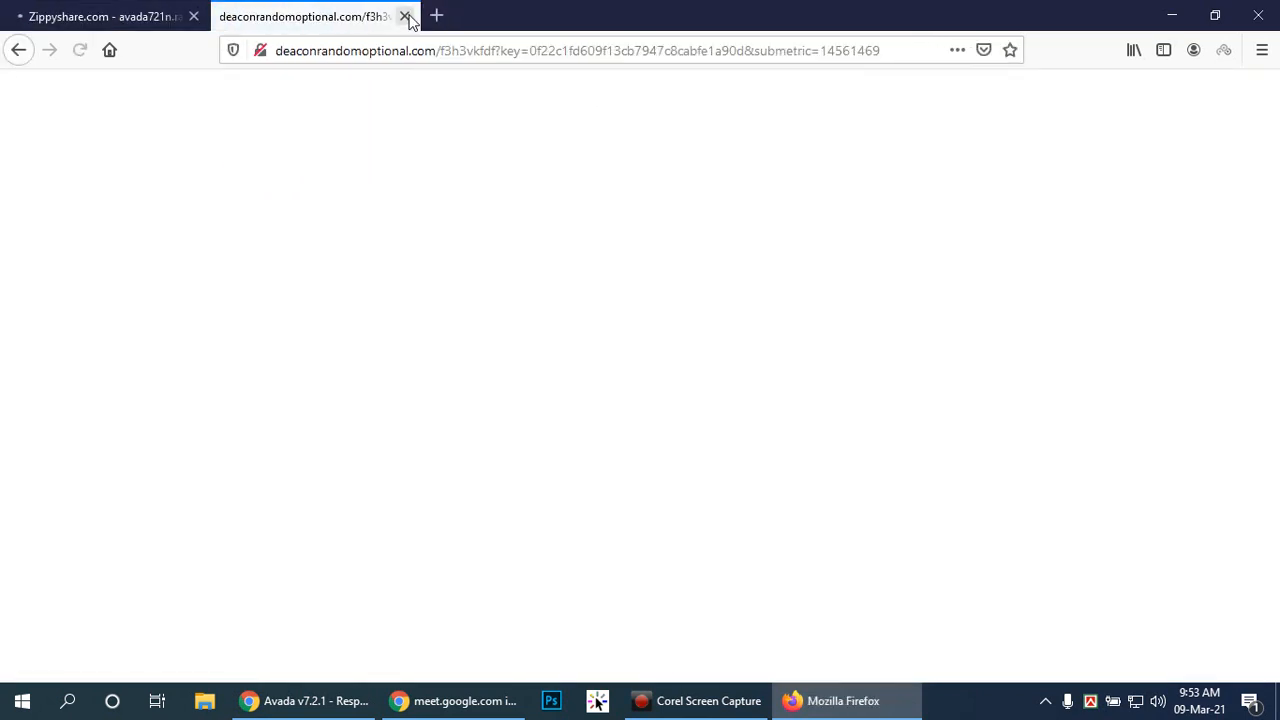
pyautogui.click(404, 16)
pyautogui.click(64, 298)
pyautogui.moveTo(1276, 269)
pyautogui.mouseDown()
pyautogui.moveTo(1271, 338)
pyautogui.moveTo(1278, 254)
pyautogui.mouseUp()
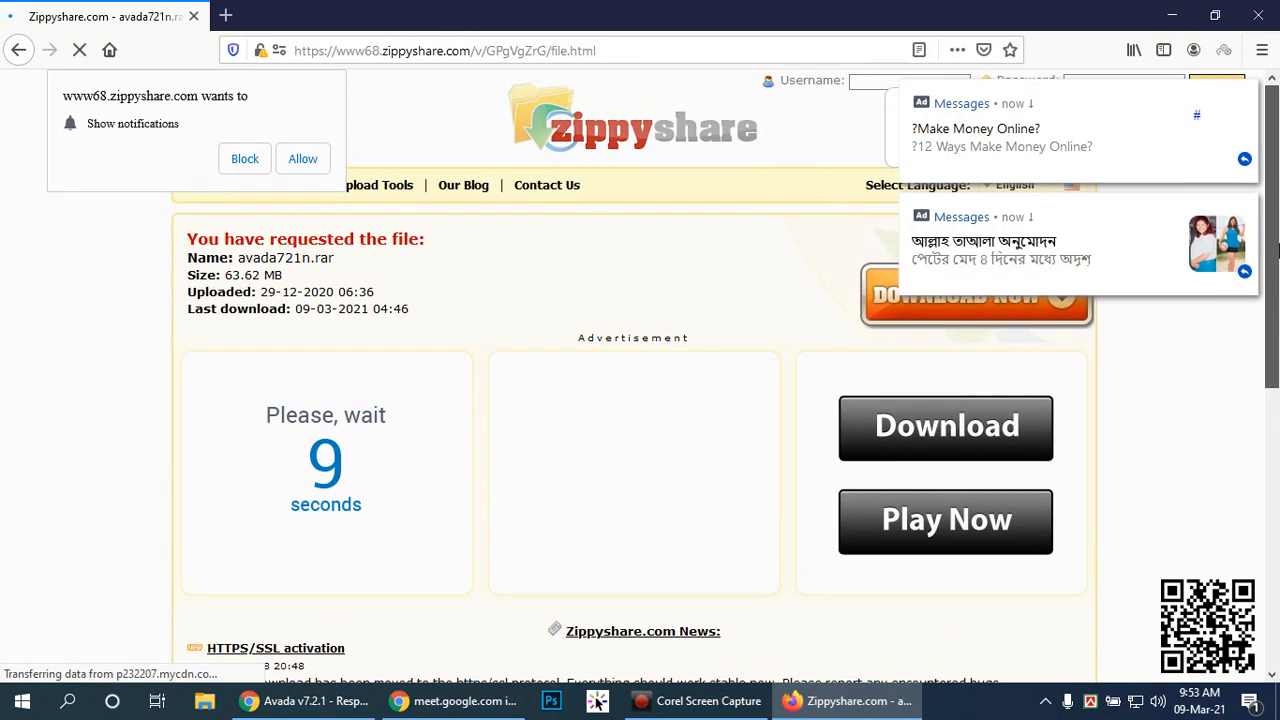
pyautogui.moveTo(1209, 124)
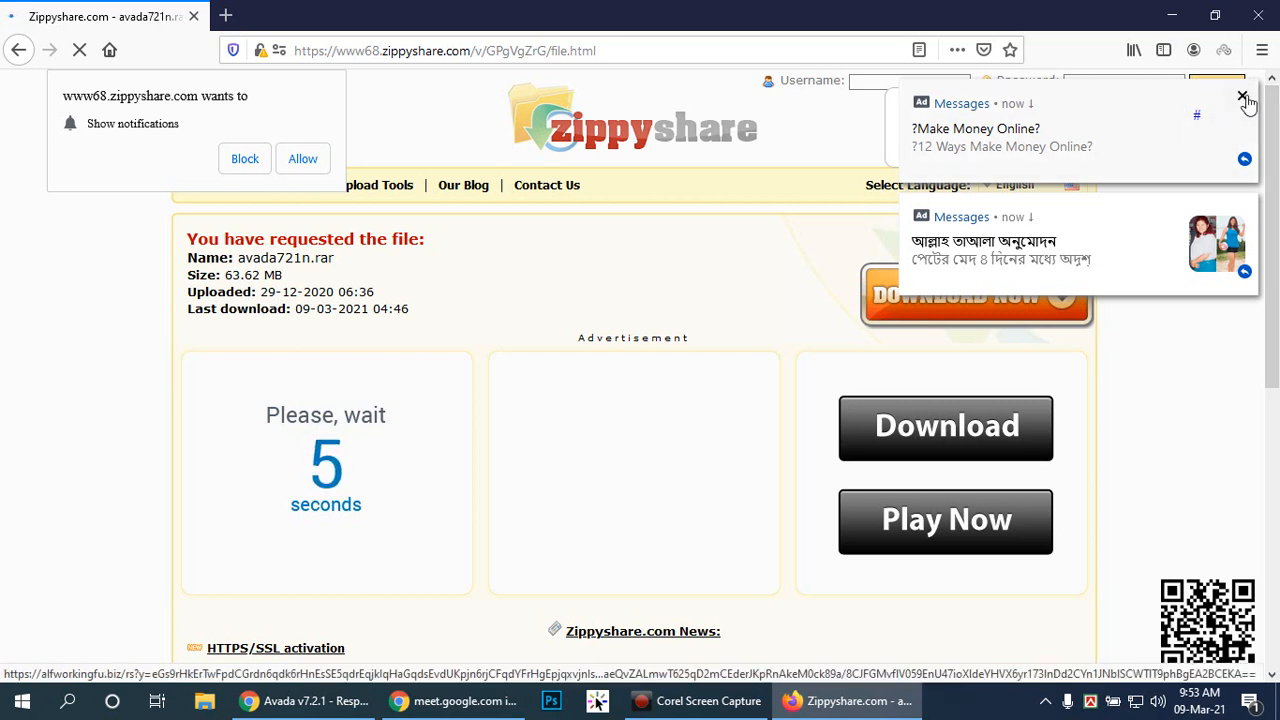
# Step: Dismiss the Make Money Online, Bengali and emoji ad notifications
pyautogui.click(1243, 98)
pyautogui.click(1242, 97)
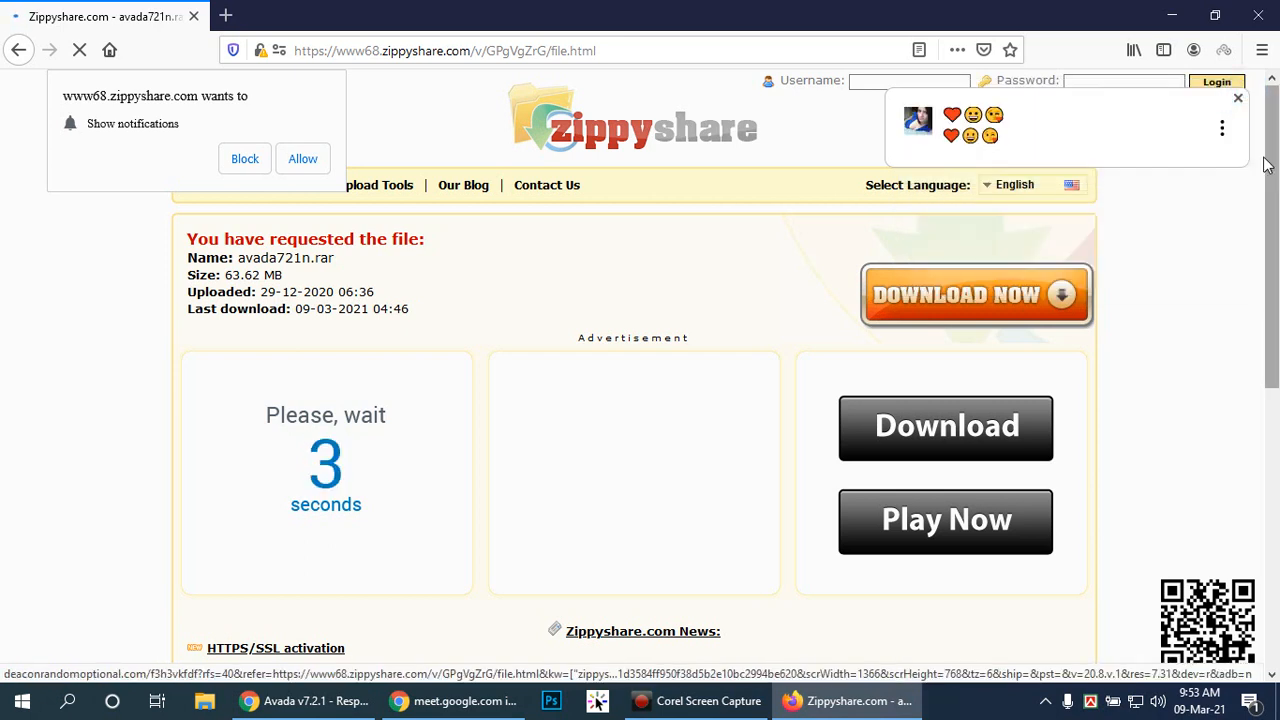
pyautogui.click(1238, 98)
pyautogui.scroll(-1, 1272, 180)
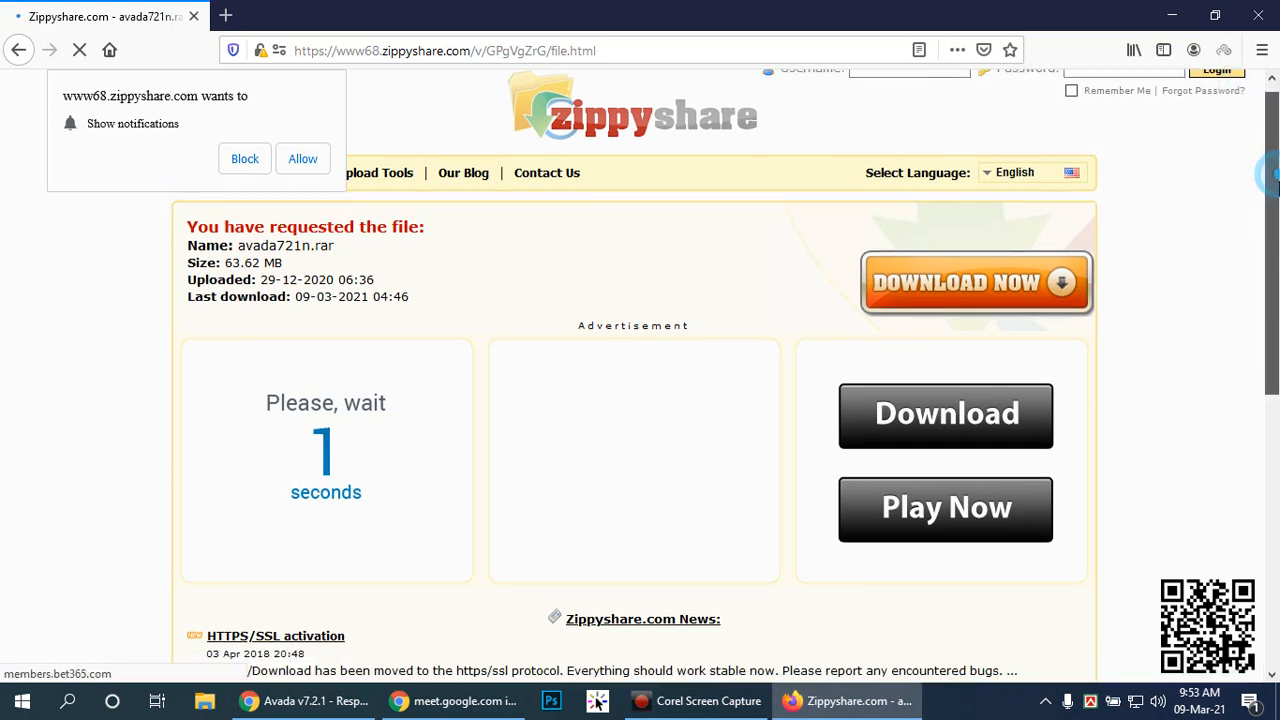
pyautogui.moveTo(1276, 176); pyautogui.dragTo(1273, 161)
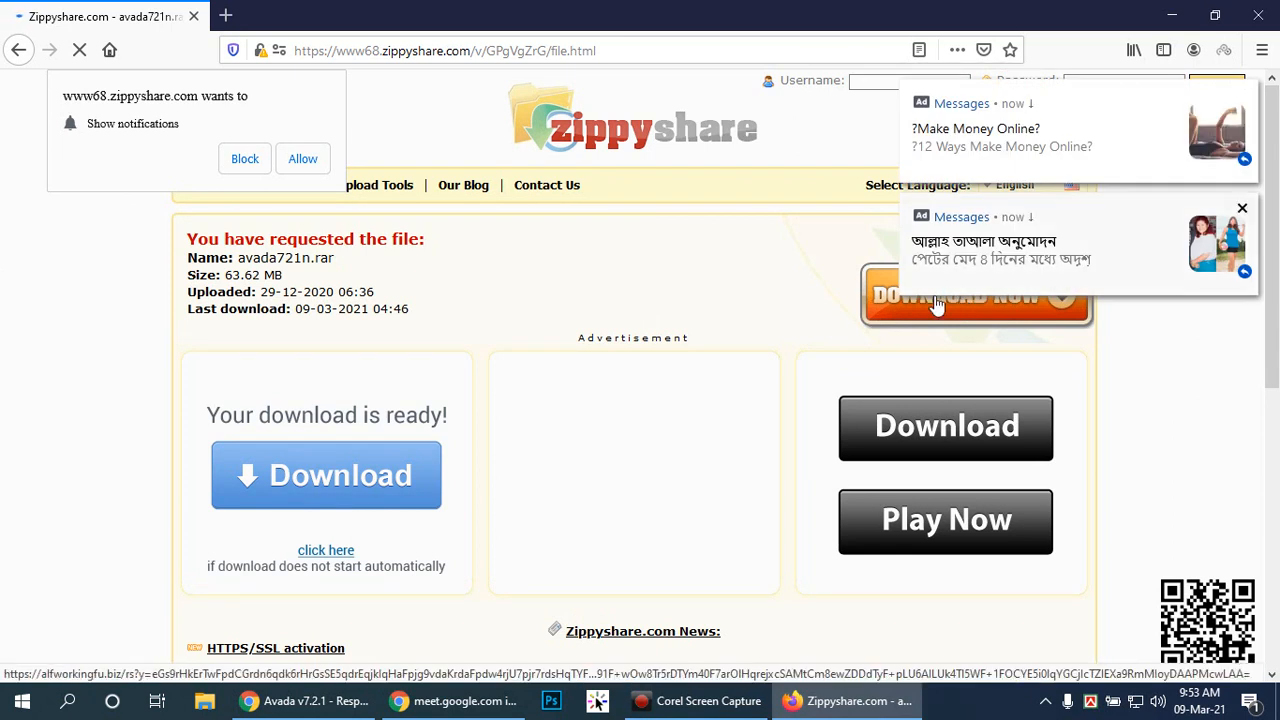
# Step: Click Download Now for avada721n.rar, close the blank ad tabs, dismiss Messages and block notifications
pyautogui.click(935, 299)
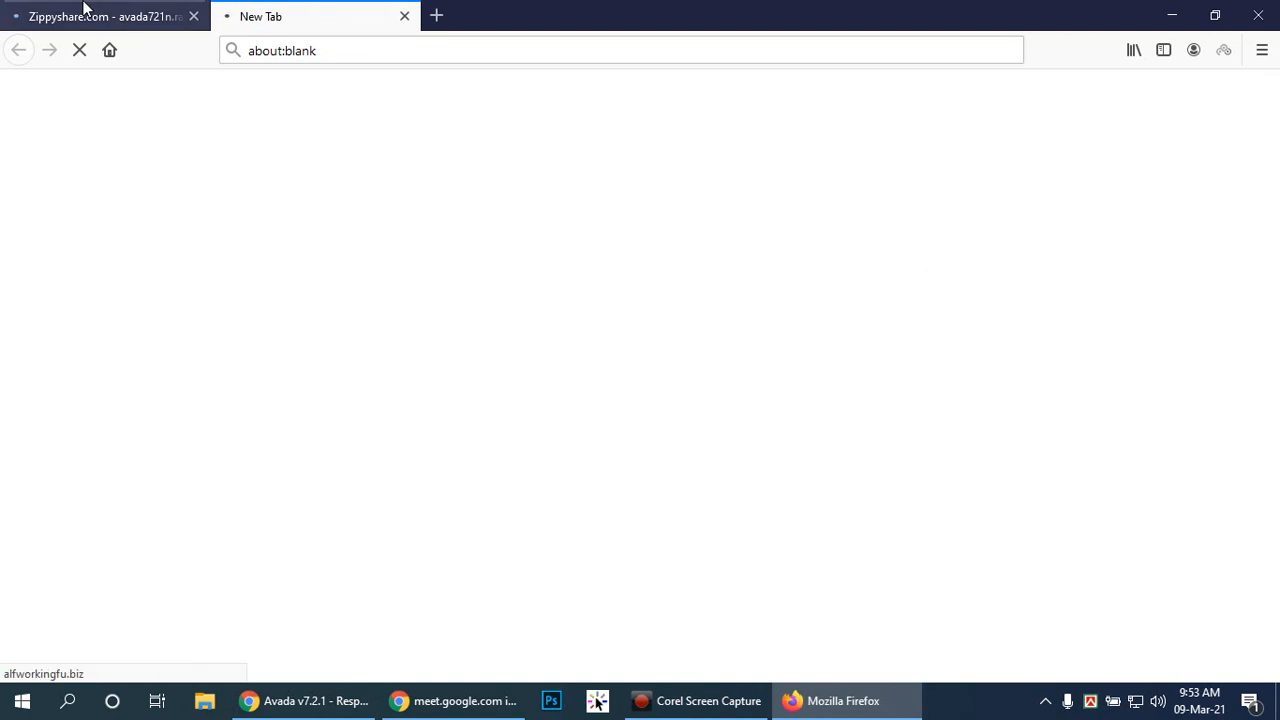
pyautogui.click(83, 8)
pyautogui.click(343, 14)
pyautogui.click(405, 17)
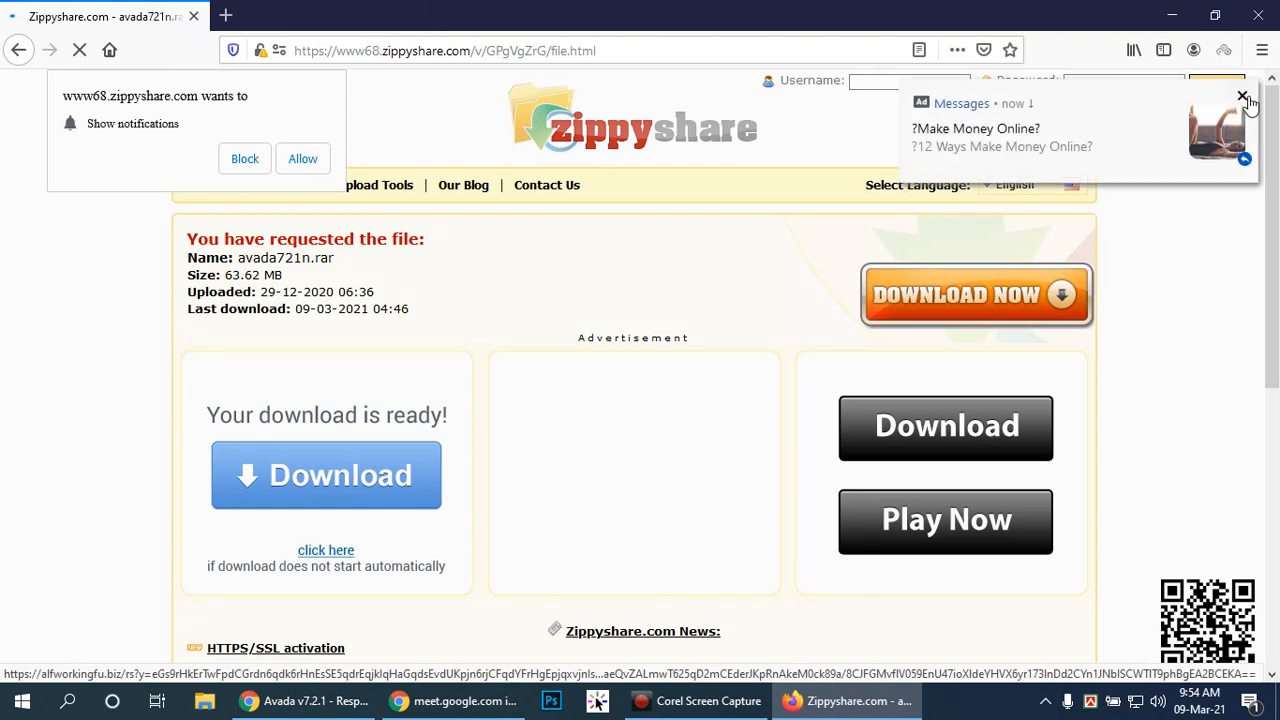
pyautogui.click(1244, 97)
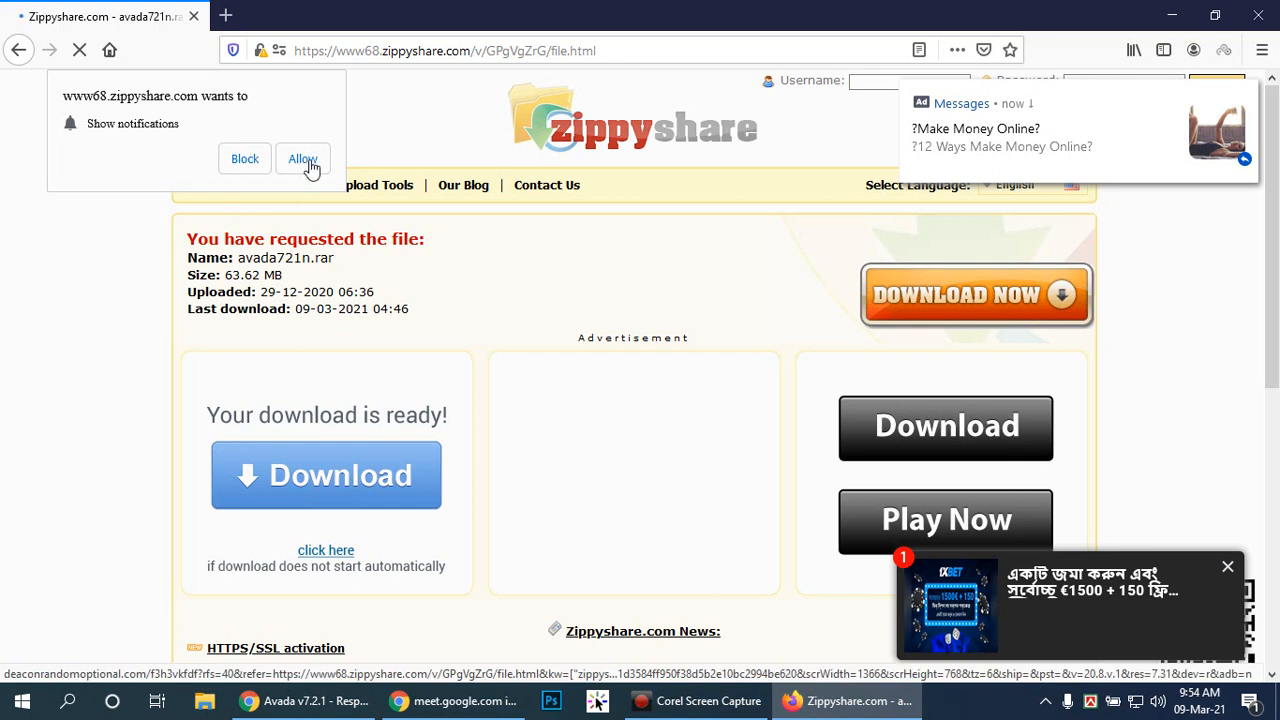
pyautogui.click(242, 166)
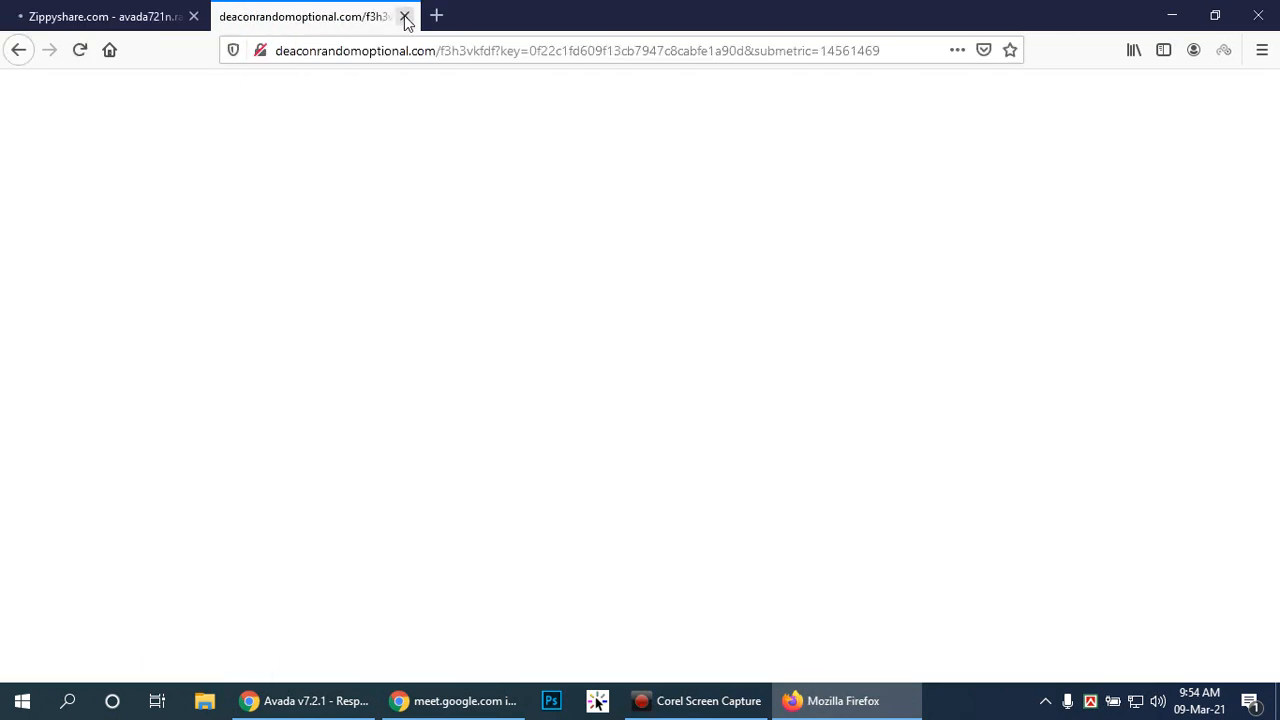
pyautogui.click(405, 17)
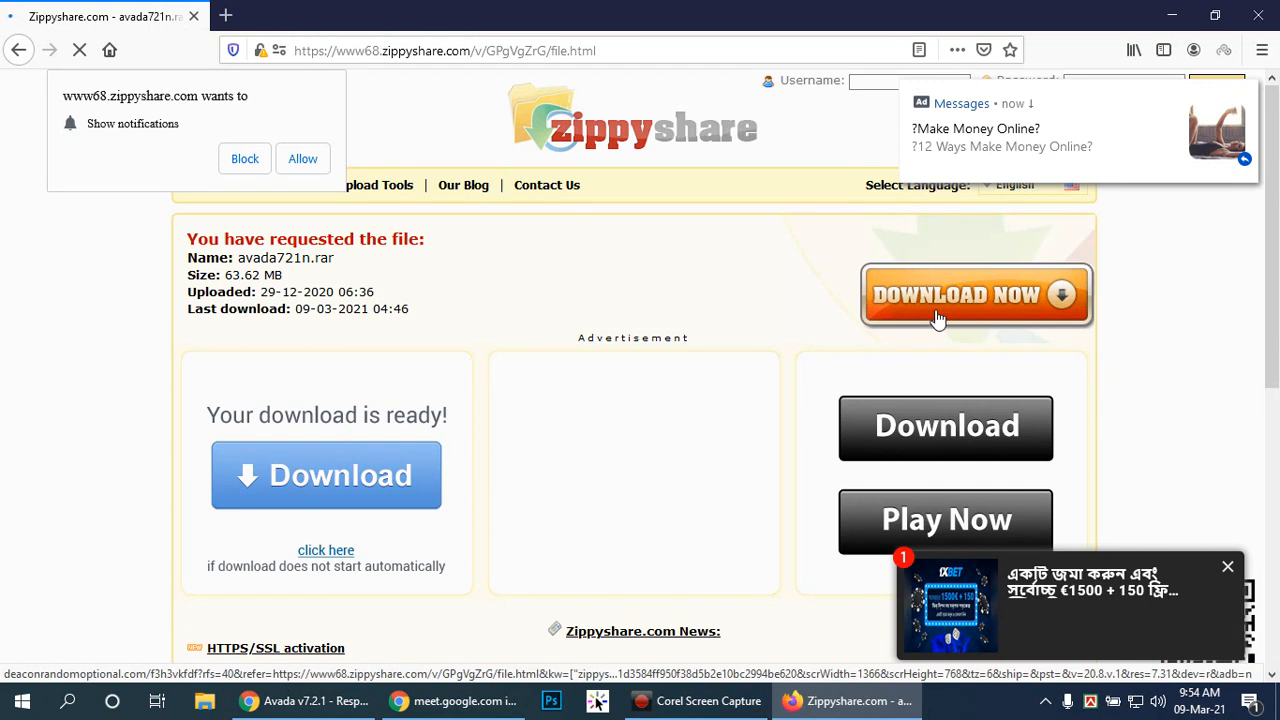
# Step: Check avada721n.rar download progress in Firefox's Downloads panel, then switch to Chrome
pyautogui.click(305, 700)
pyautogui.click(810, 701)
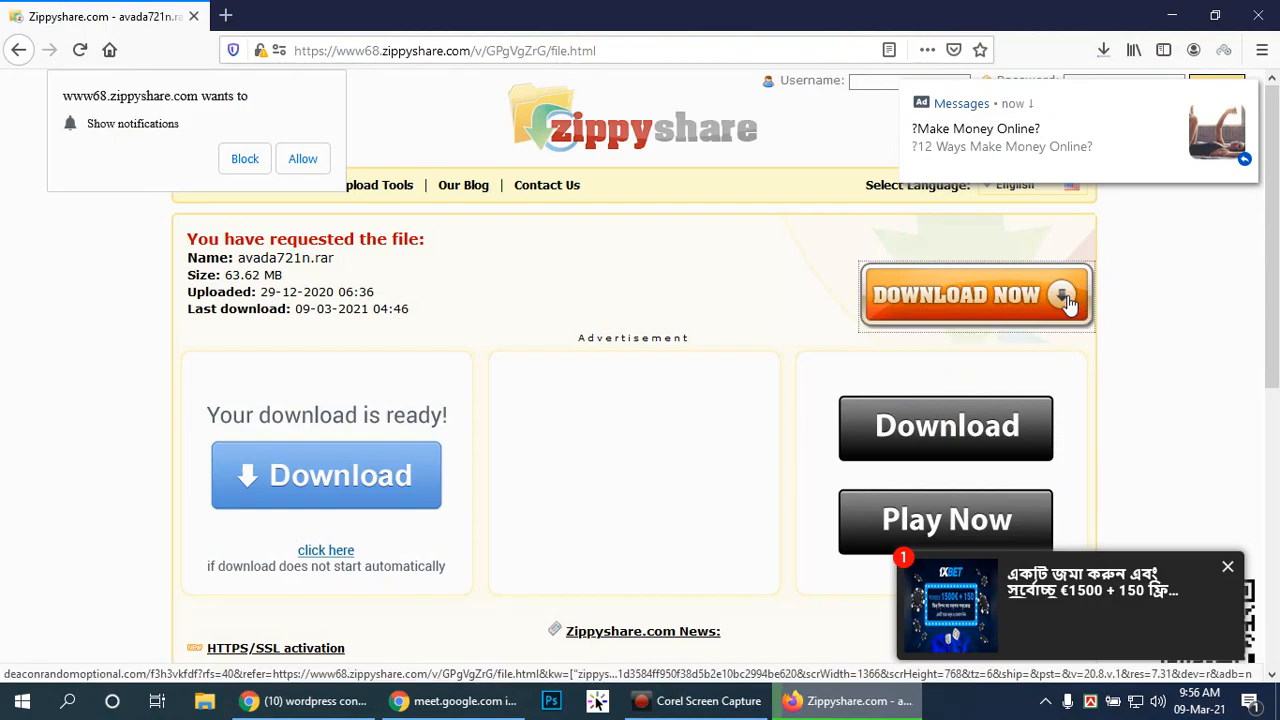
pyautogui.click(1103, 52)
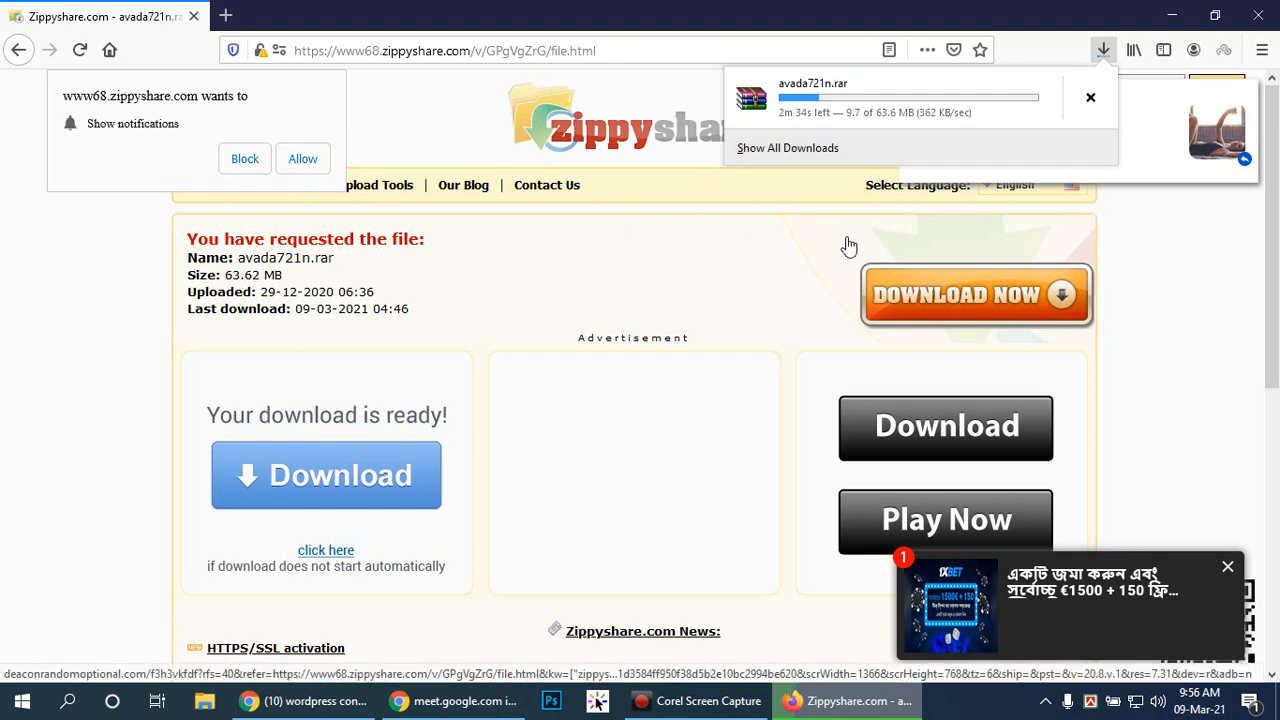
pyautogui.click(322, 701)
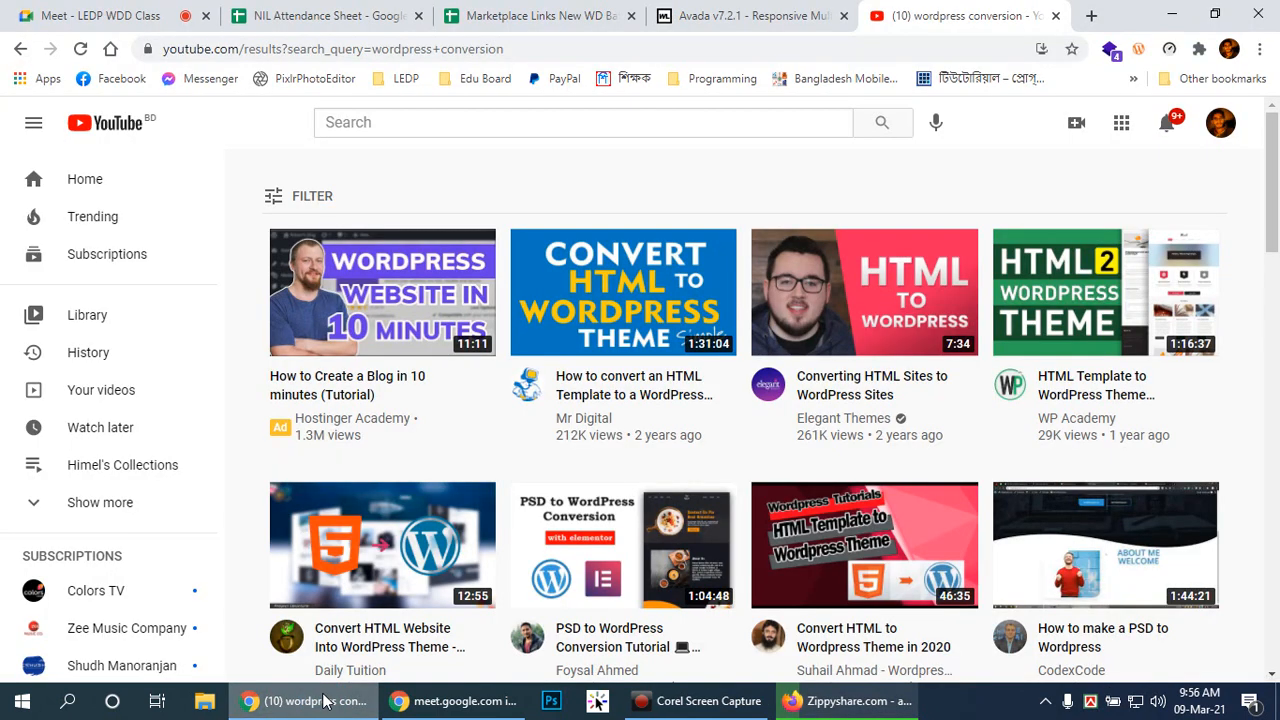
# Step: Close the NIL Attendance Sheet and Marketplace Links tabs and return to the Avada v7.2.1 tab
pyautogui.click(419, 16)
pyautogui.click(419, 16)
pyautogui.click(366, 18)
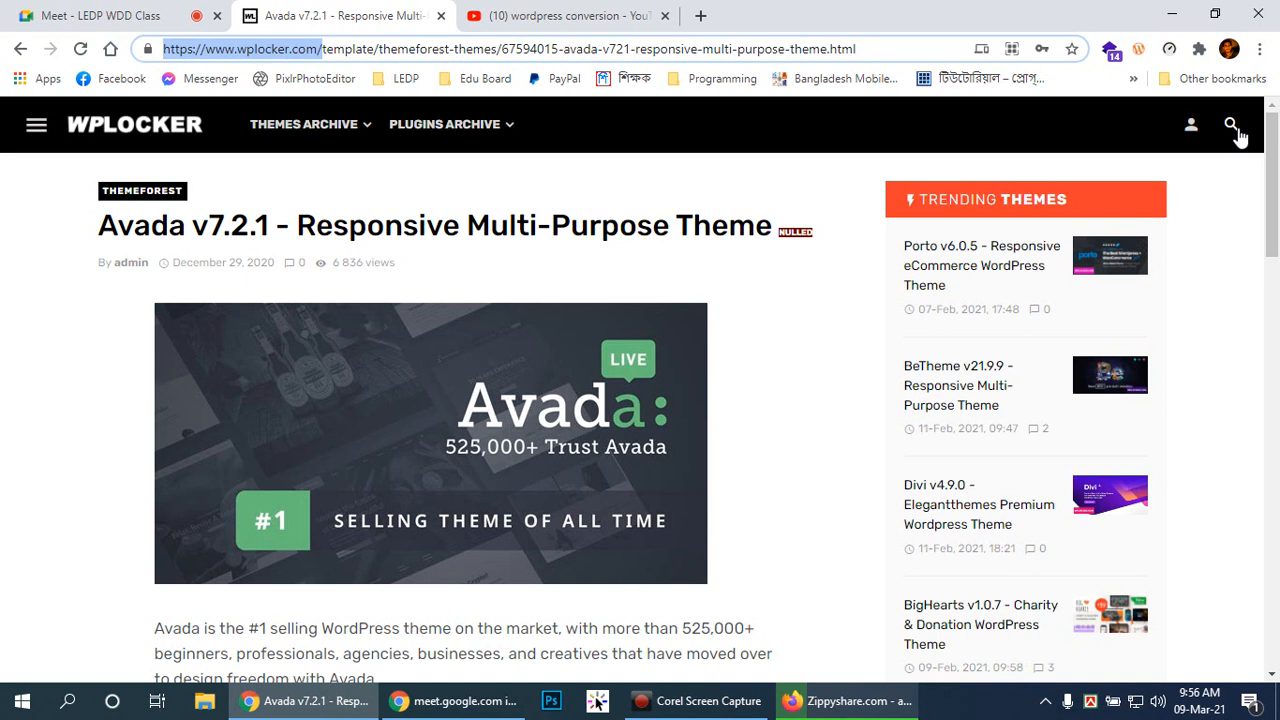
pyautogui.click(1271, 151)
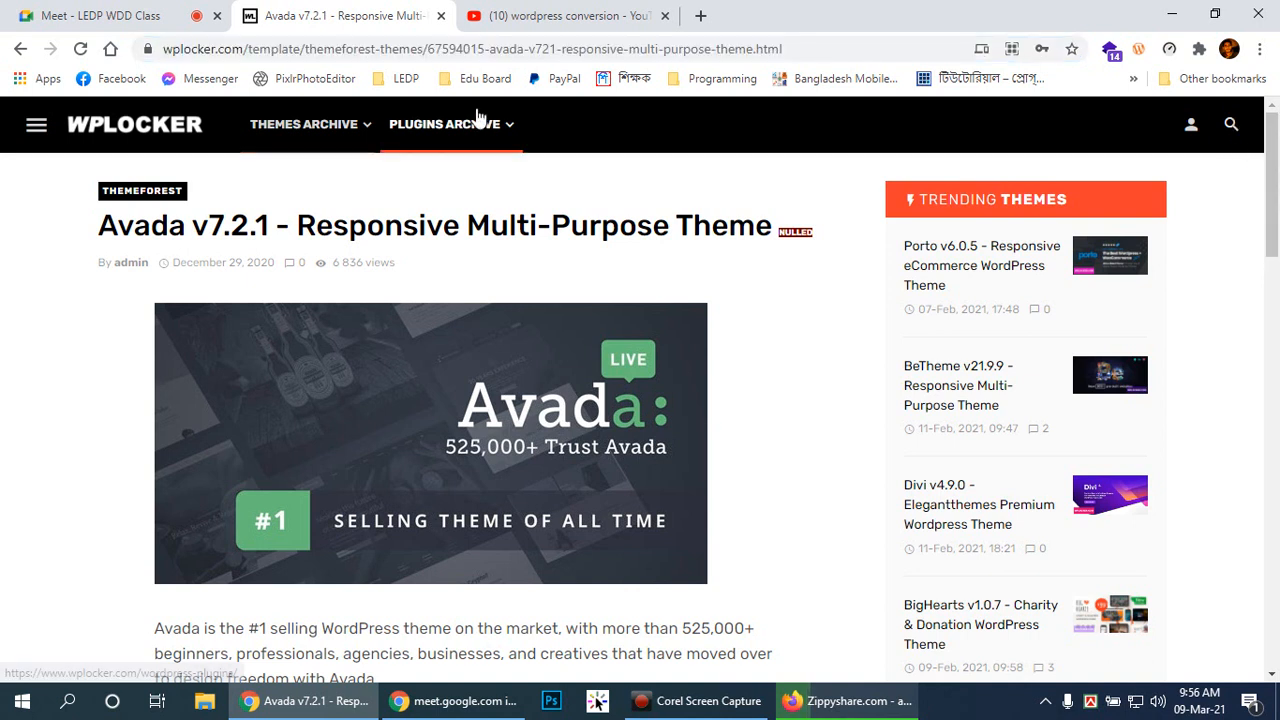
pyautogui.click(1231, 126)
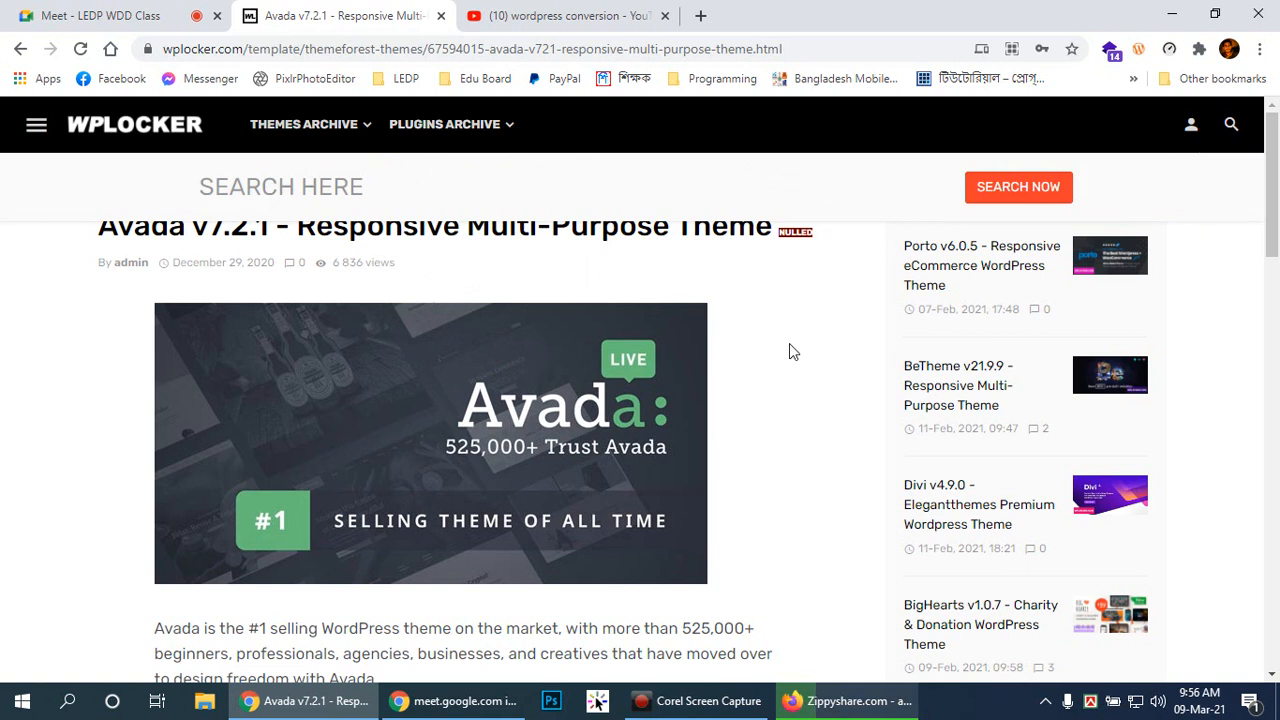
# Step: Scroll to the download mirrors and highlight the first zippyshare link
pyautogui.scroll(-1, 830, 351)
pyautogui.scroll(1, 830, 351)
pyautogui.scroll(-1, 743, 329)
pyautogui.scroll(1, 357, 257)
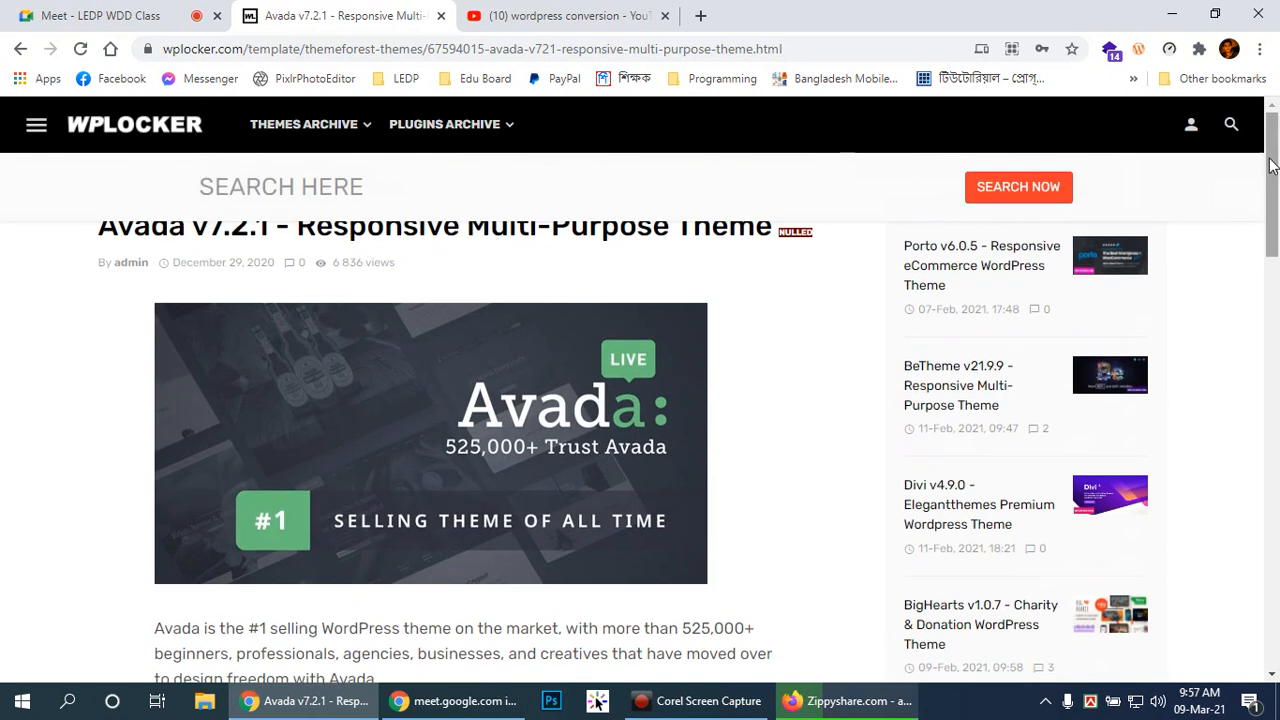
pyautogui.moveTo(1277, 172)
pyautogui.mouseDown()
pyautogui.moveTo(1277, 345)
pyautogui.moveTo(1277, 163)
pyautogui.mouseUp()
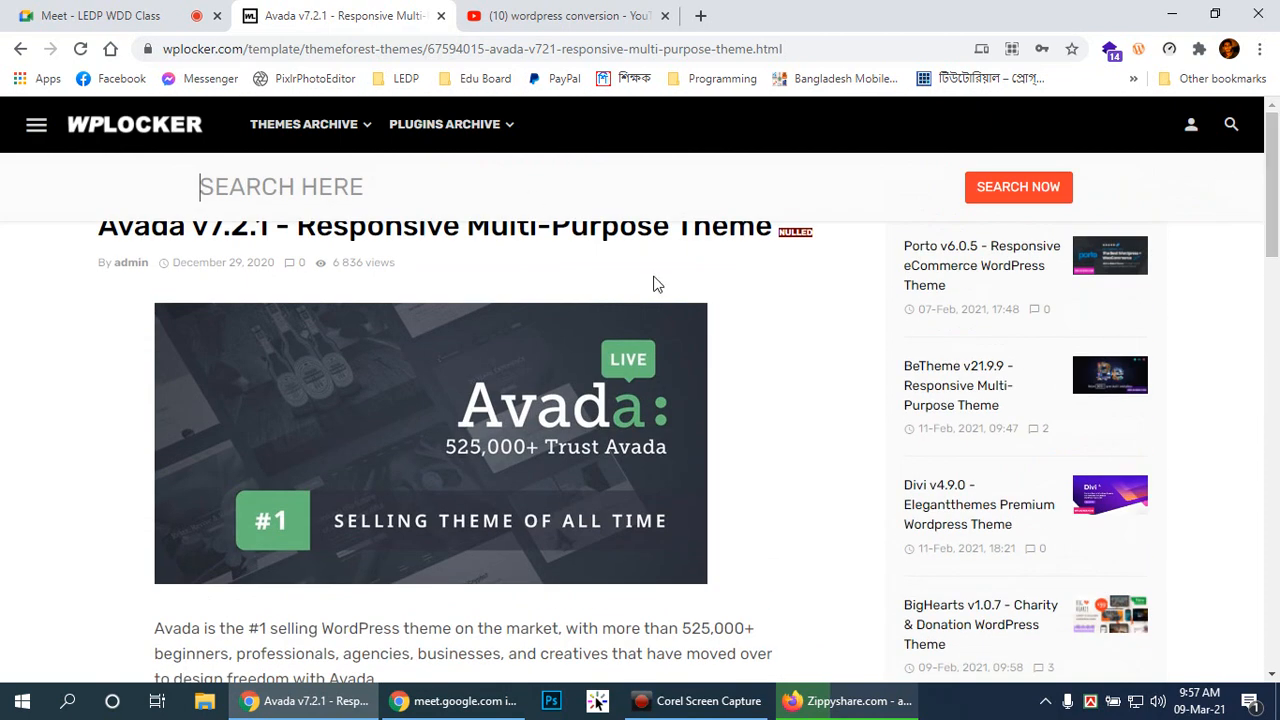
pyautogui.moveTo(785, 233); pyautogui.dragTo(822, 243)
pyautogui.click(820, 242)
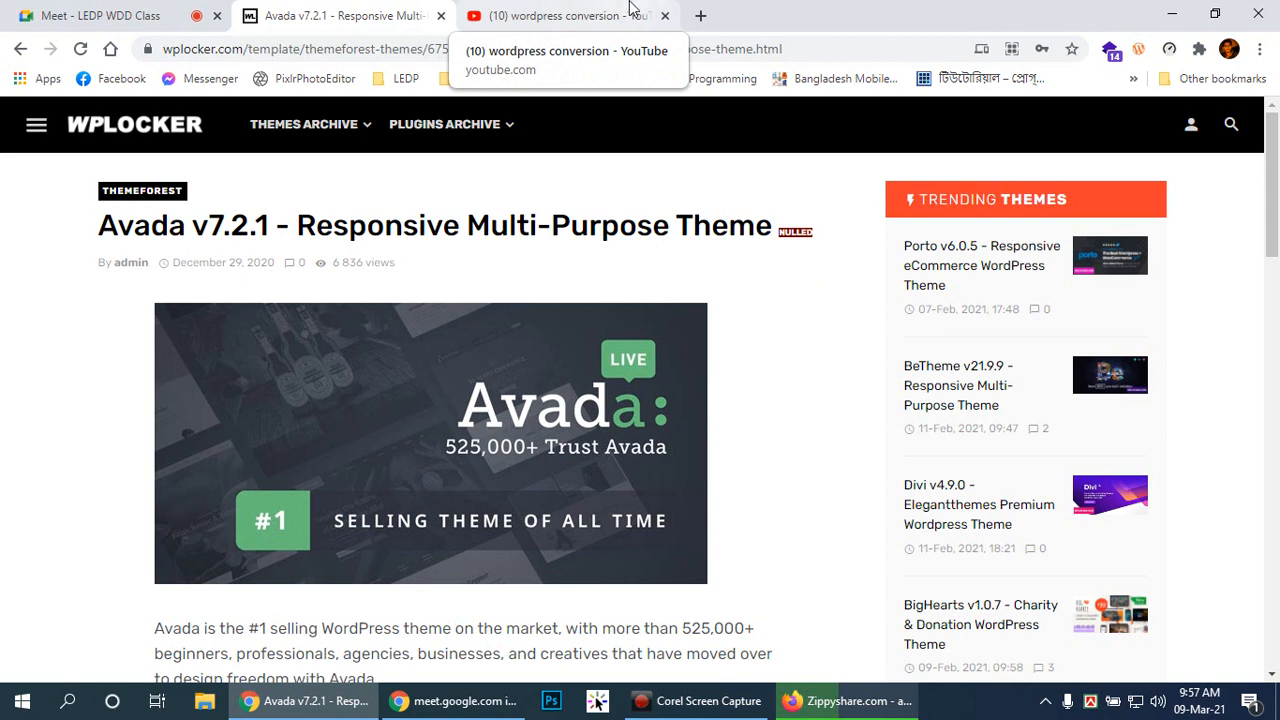
pyautogui.scroll(-3, 836, 650)
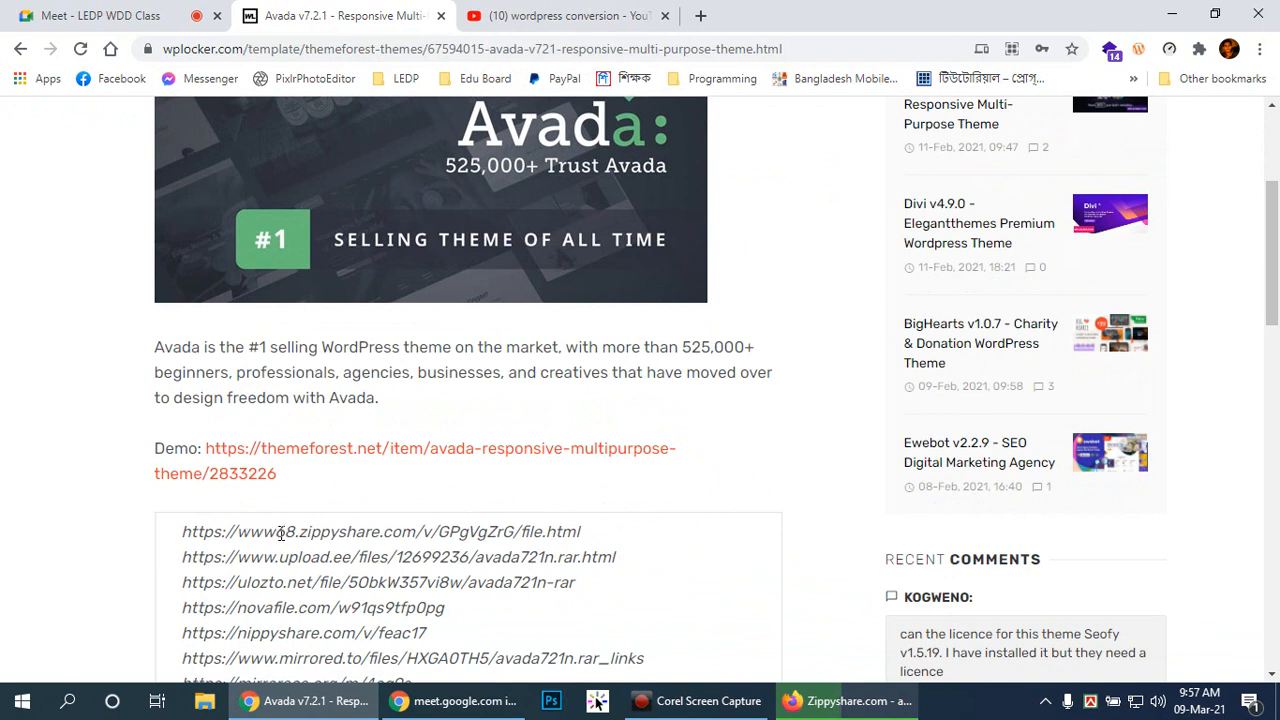
pyautogui.click(346, 528)
pyautogui.moveTo(619, 525); pyautogui.dragTo(445, 497)
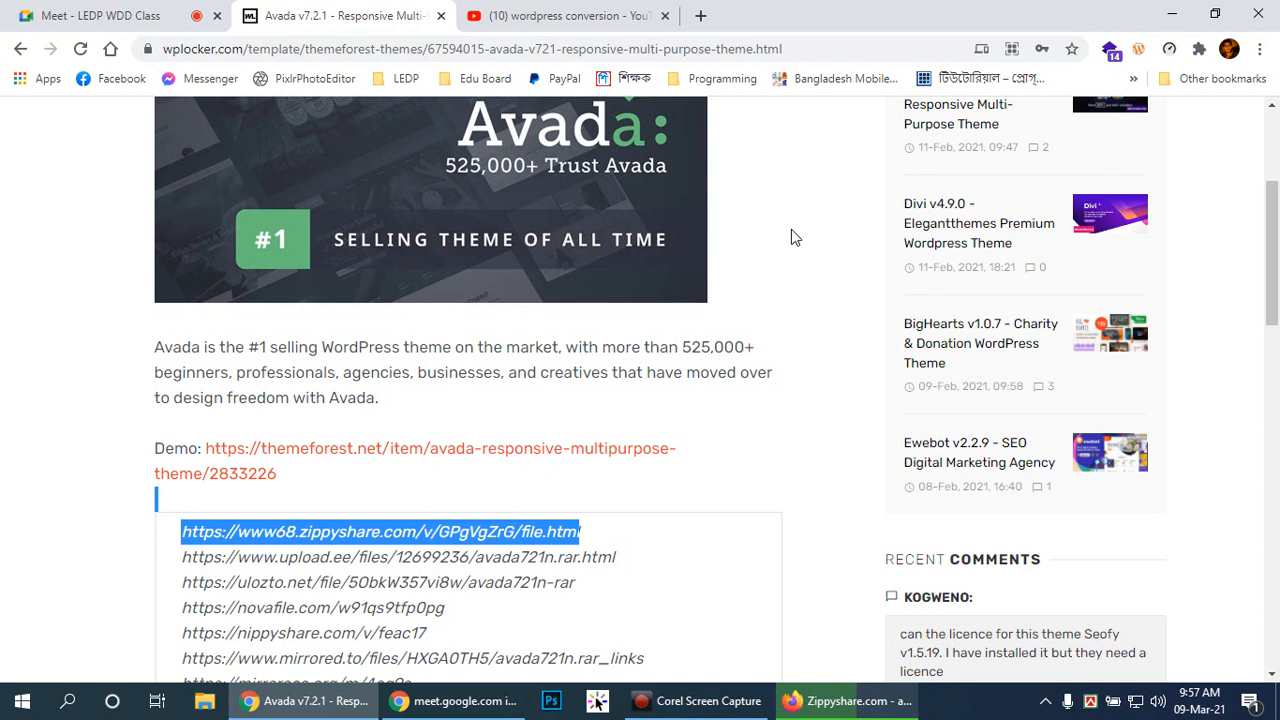
# Step: On the Firefox Zippyshare page, dismiss Messages, block notifications, close the ad tab and 1XBET pop-up
pyautogui.click(880, 701)
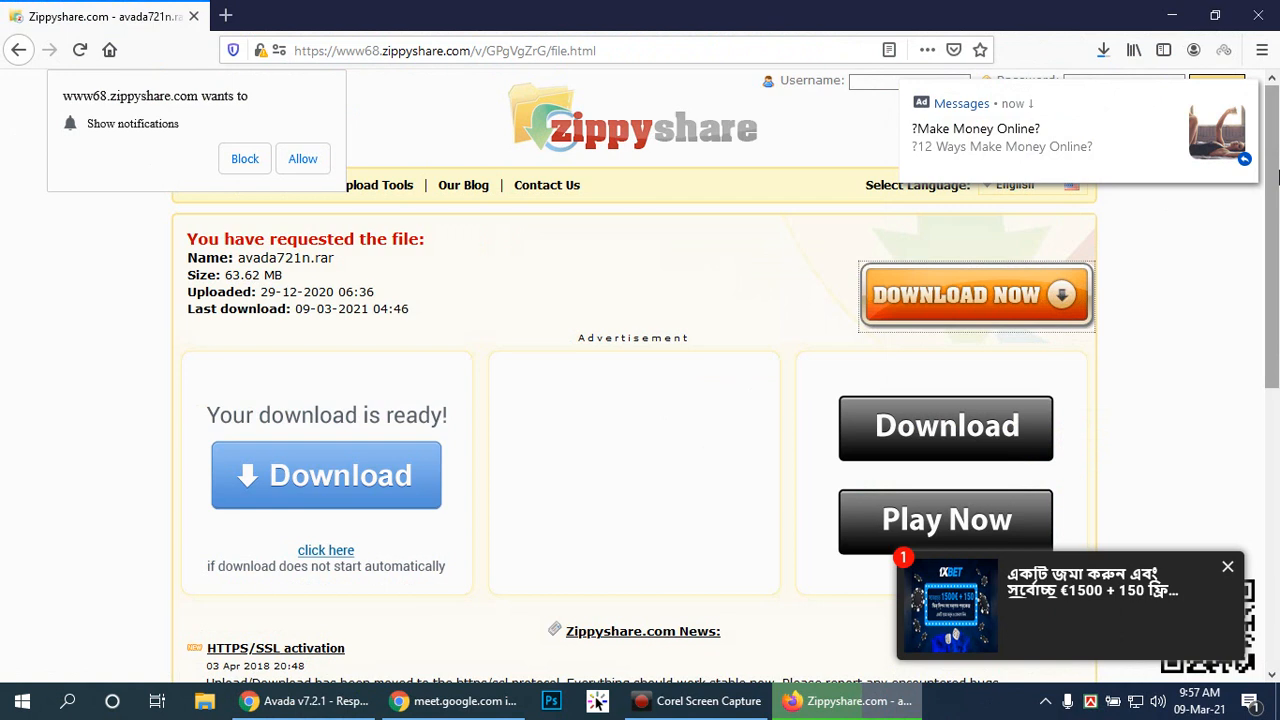
pyautogui.scroll(-5, 563, 440)
pyautogui.scroll(5, 565, 437)
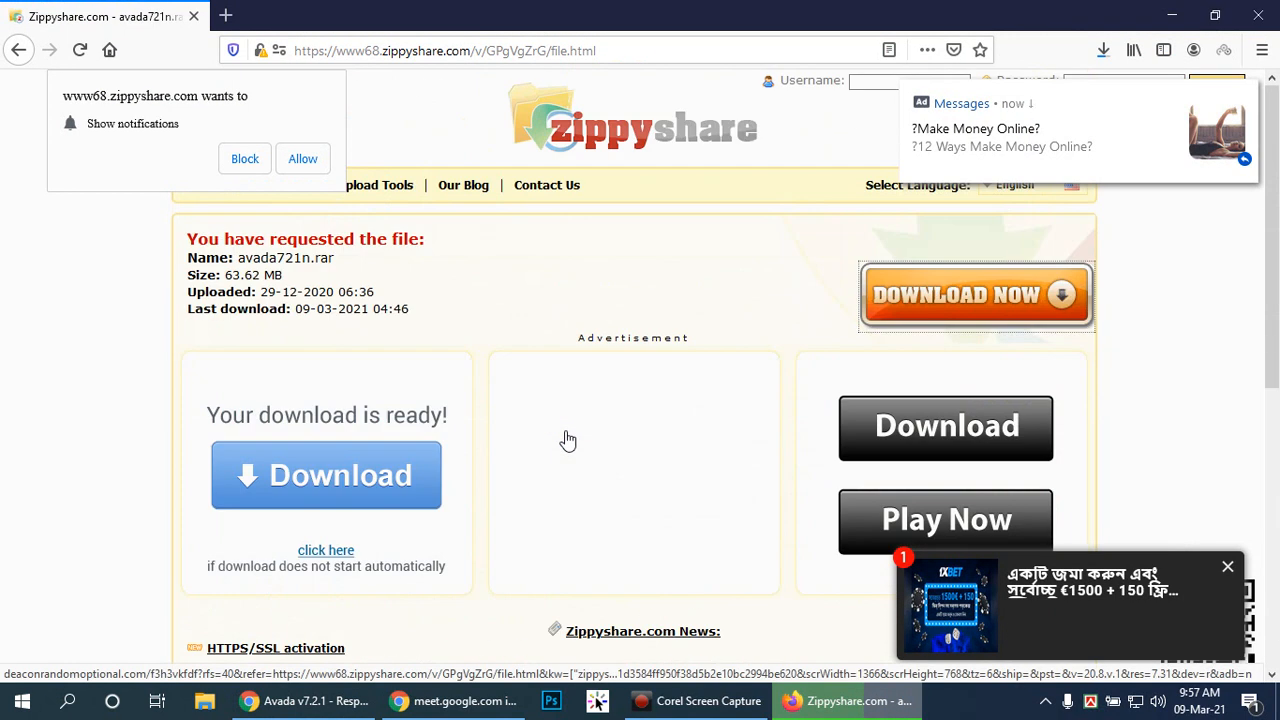
pyautogui.scroll(-5, 567, 440)
pyautogui.scroll(5, 566, 441)
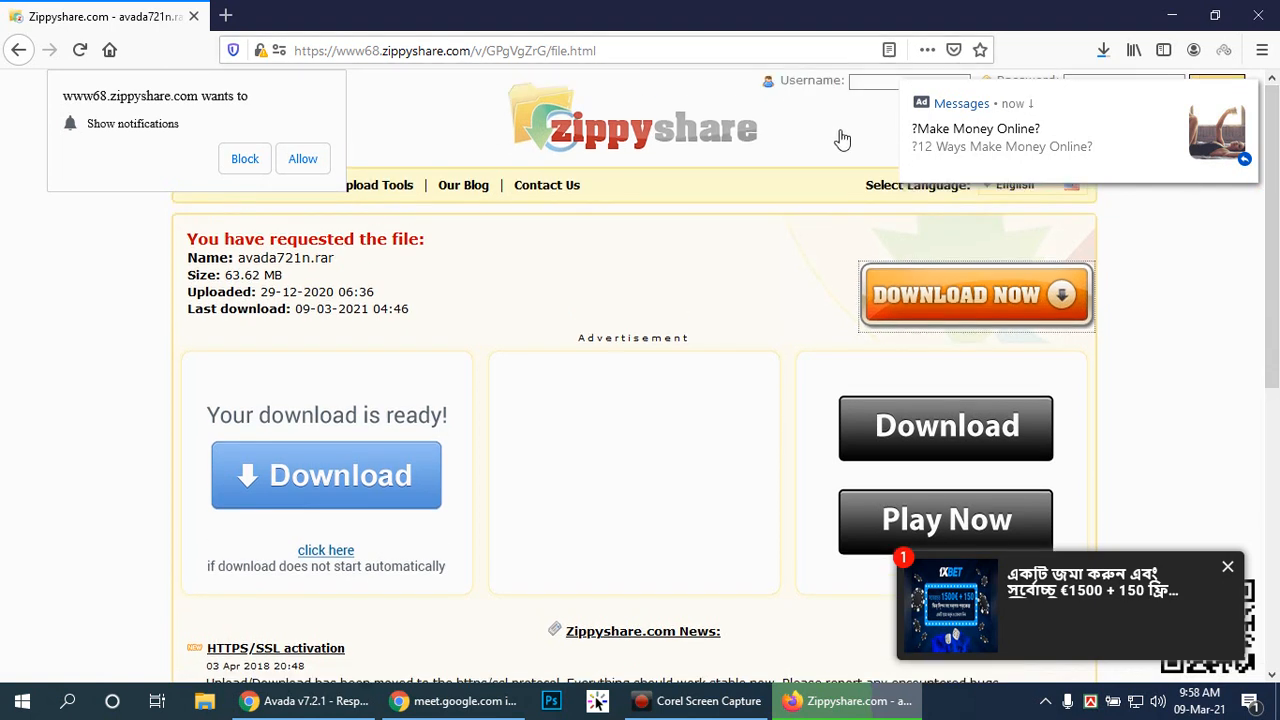
pyautogui.click(1243, 97)
pyautogui.click(244, 158)
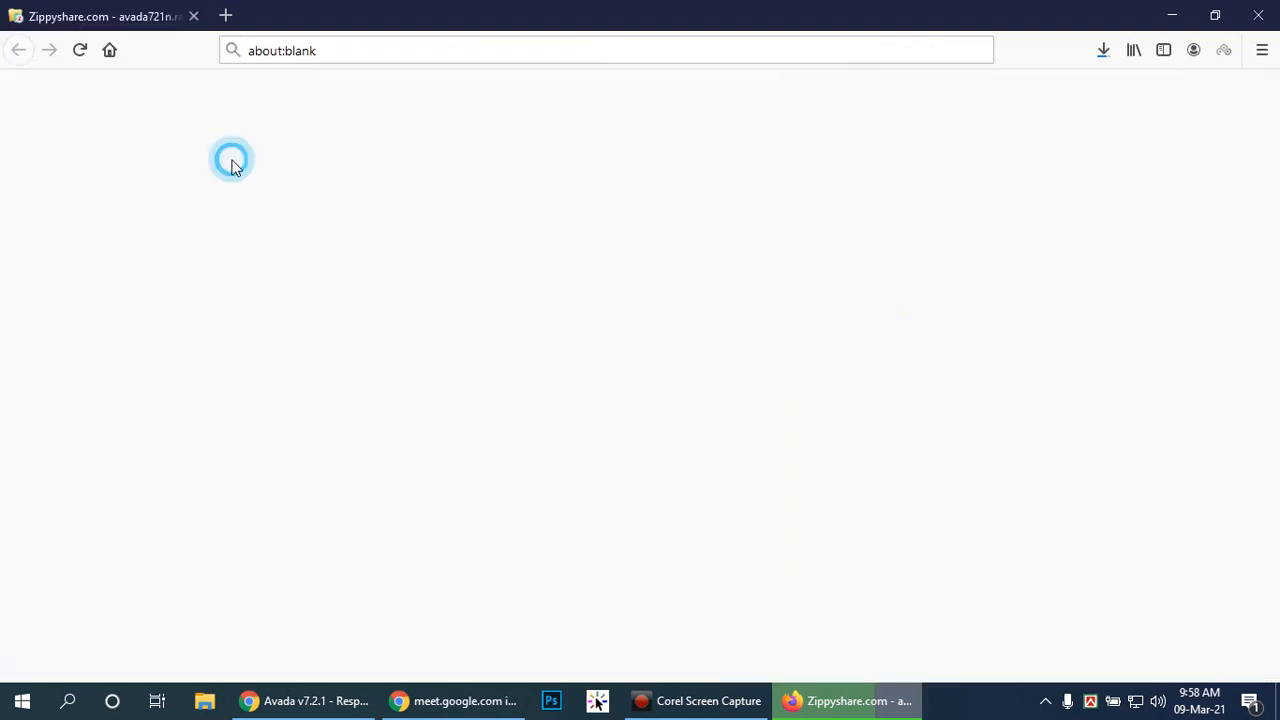
pyautogui.click(404, 16)
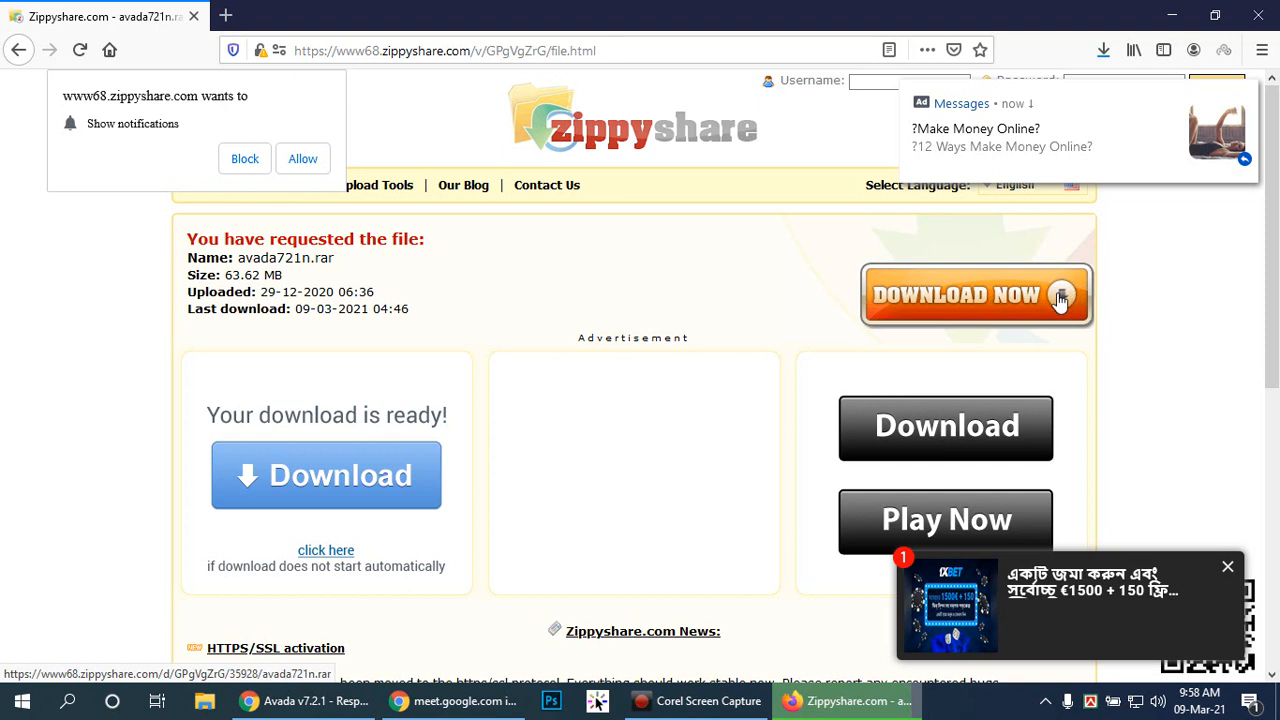
pyautogui.click(1229, 572)
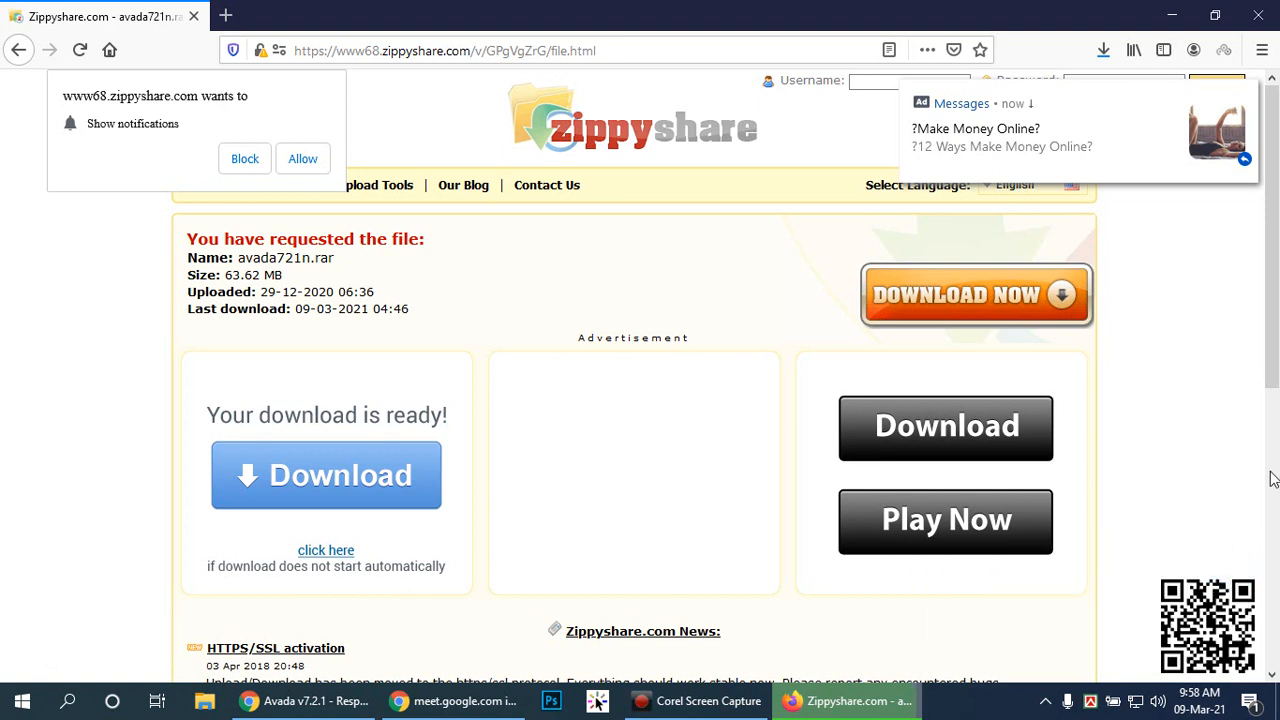
pyautogui.moveTo(1275, 265); pyautogui.dragTo(1277, 232)
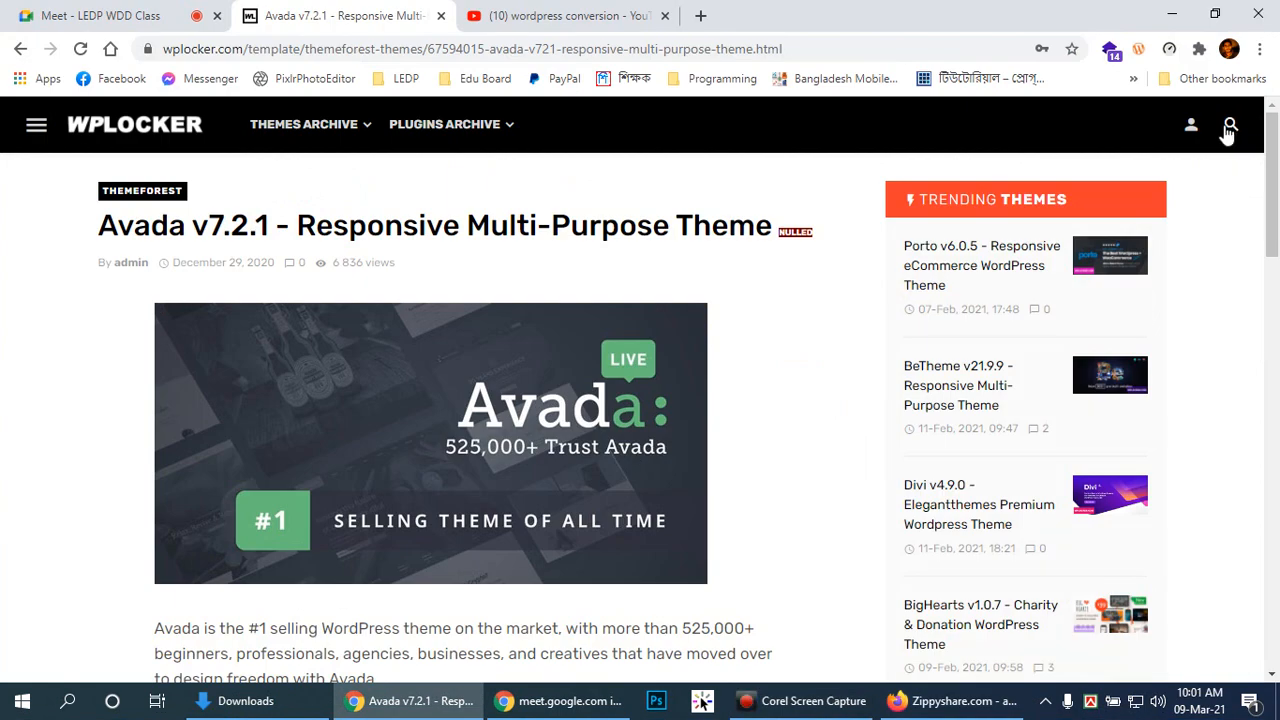
# Step: Open the Divi v4.9.0 page, close the ad banner and copy its first zippyshare link
pyautogui.click(927, 490)
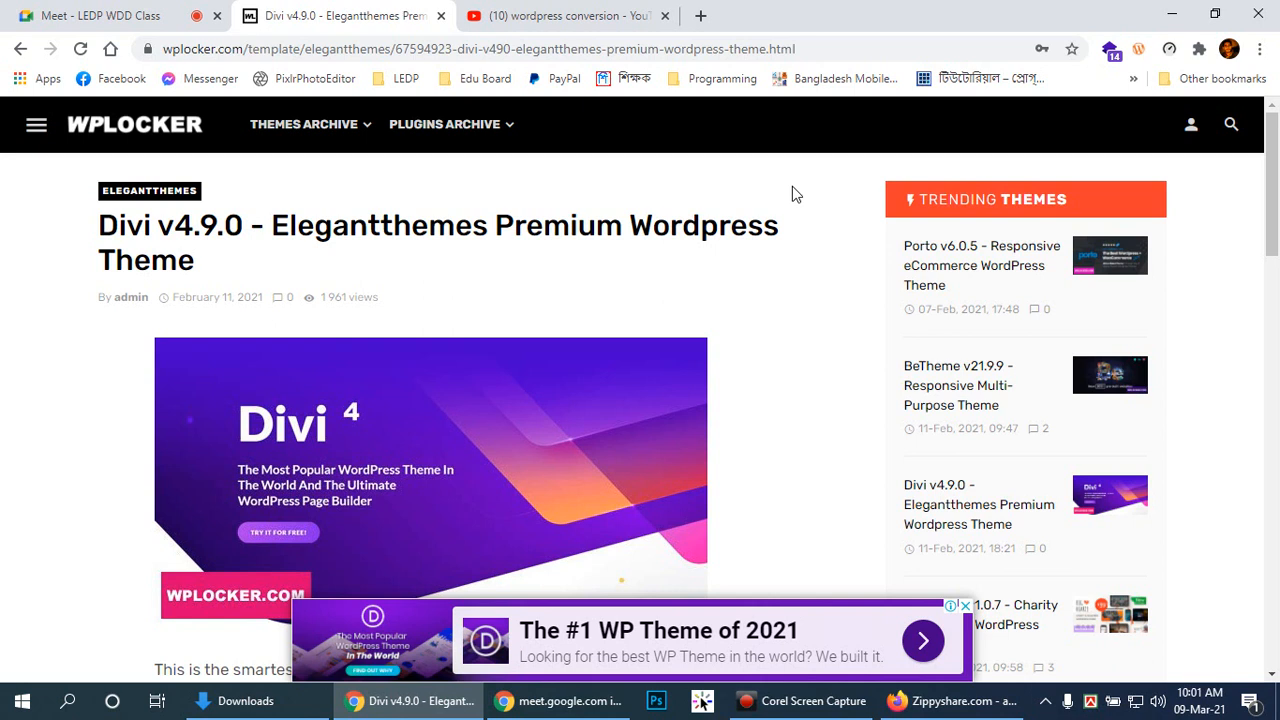
pyautogui.scroll(-2, 848, 406)
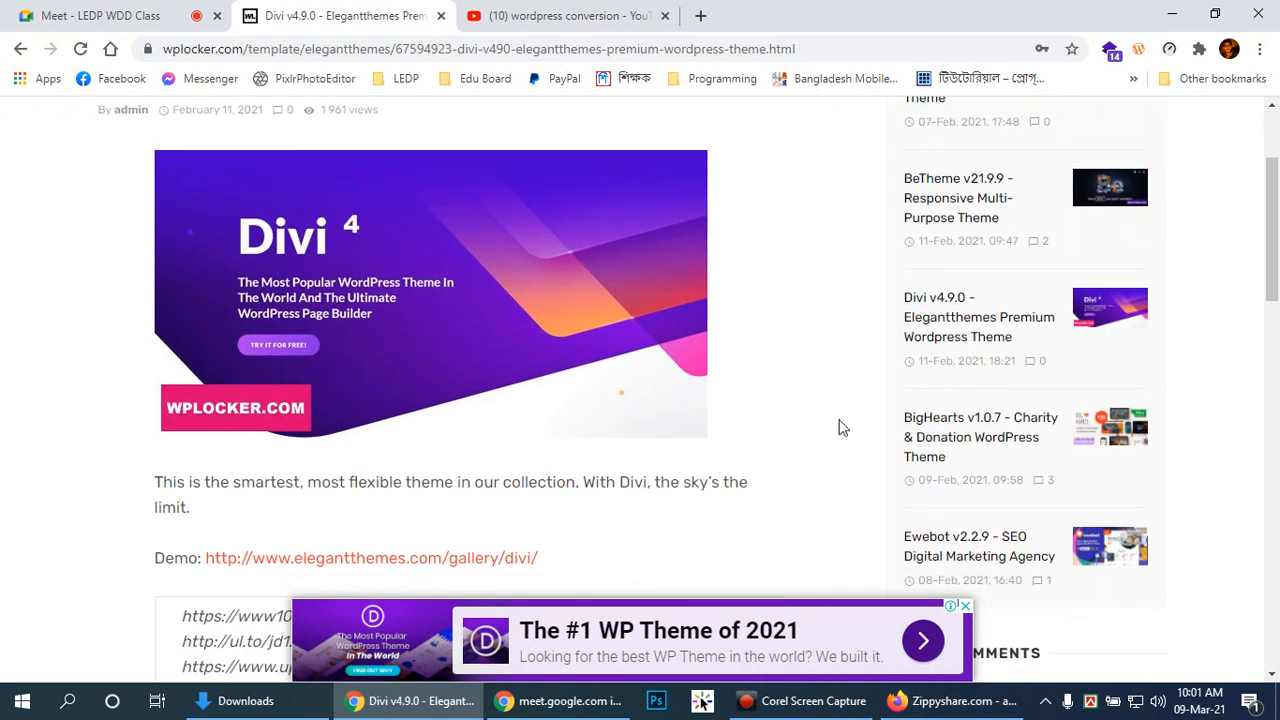
pyautogui.click(965, 607)
pyautogui.scroll(-2, 752, 486)
pyautogui.moveTo(613, 438); pyautogui.dragTo(574, 446)
pyautogui.rightClick(246, 447)
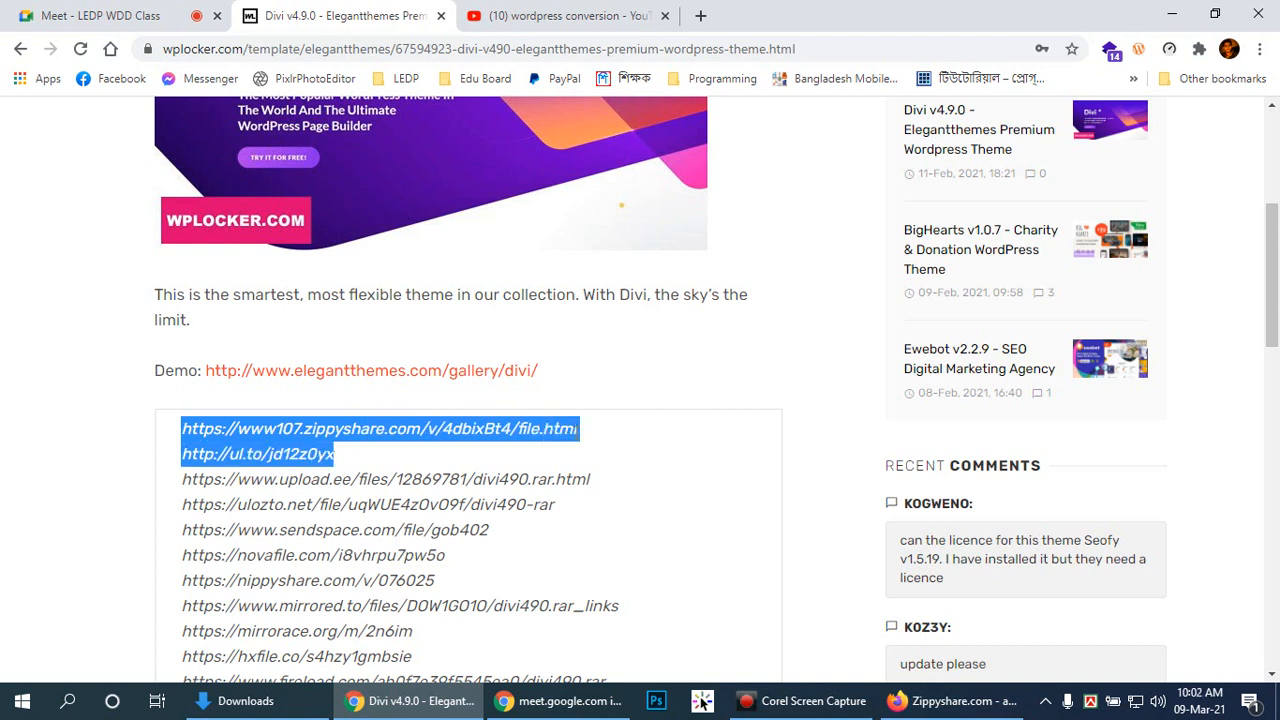
pyautogui.hotkey('shift', 'Left')
pyautogui.hotkey('shift', 'Left')
pyautogui.hotkey('shift', 'Left')
pyautogui.hotkey('shift', 'Left')
pyautogui.hotkey('shift', 'Left')
pyautogui.hotkey('shift', 'Left')
pyautogui.hotkey('shift', 'Left')
pyautogui.hotkey('shift', 'Left')
pyautogui.hotkey('shift', 'Left')
pyautogui.hotkey('shift', 'Left')
pyautogui.hotkey('shift', 'Left')
pyautogui.hotkey('shift', 'Left')
pyautogui.hotkey('shift', 'Left')
pyautogui.hotkey('shift', 'Left')
pyautogui.hotkey('shift', 'Left')
pyautogui.hotkey('shift', 'Left')
pyautogui.hotkey('shift', 'Left')
pyautogui.hotkey('ctrl', 'c')
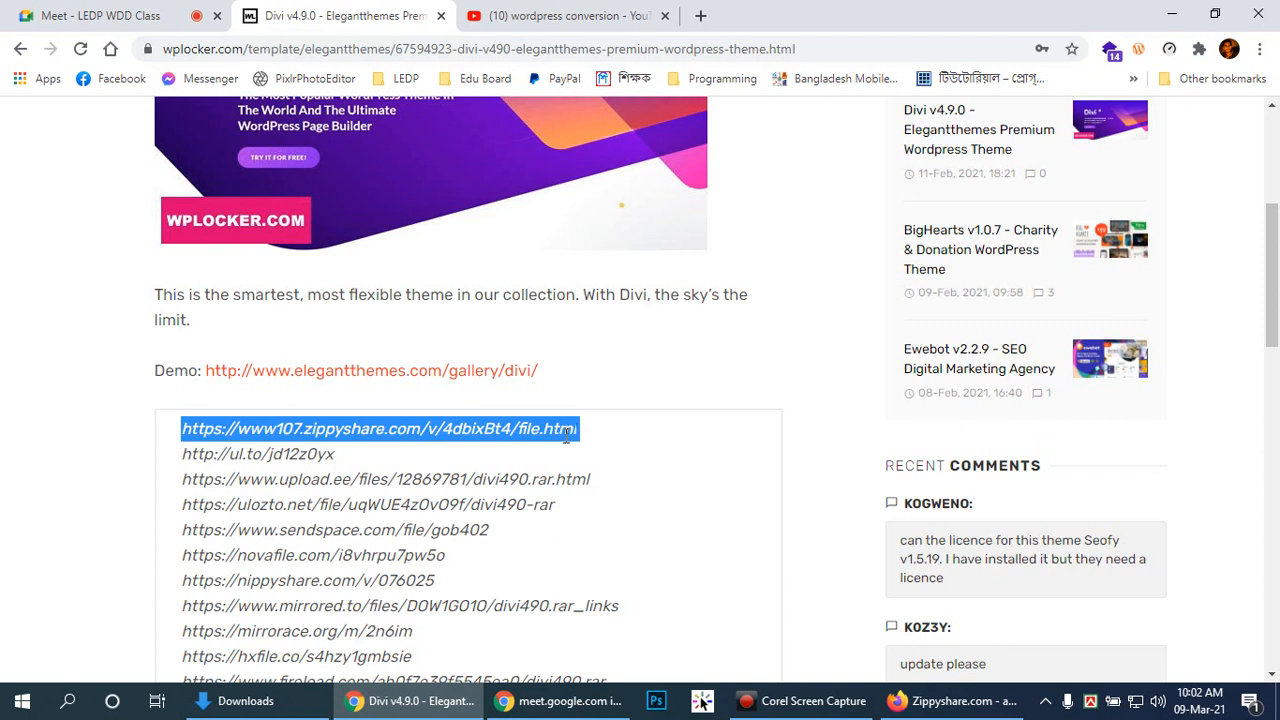
pyautogui.hotkey('alt', 'Tab')
pyautogui.hotkey('alt', 'Tab')
pyautogui.hotkey('alt', 'Tab')
pyautogui.hotkey('alt', 'Tab')
pyautogui.hotkey('alt', 'Tab')
pyautogui.hotkey('alt', 'Tab')
pyautogui.hotkey('alt', 'Tab')
pyautogui.hotkey('alt', 'Tab')
pyautogui.hotkey('alt', 'Tab')
pyautogui.hotkey('alt', 'Tab')
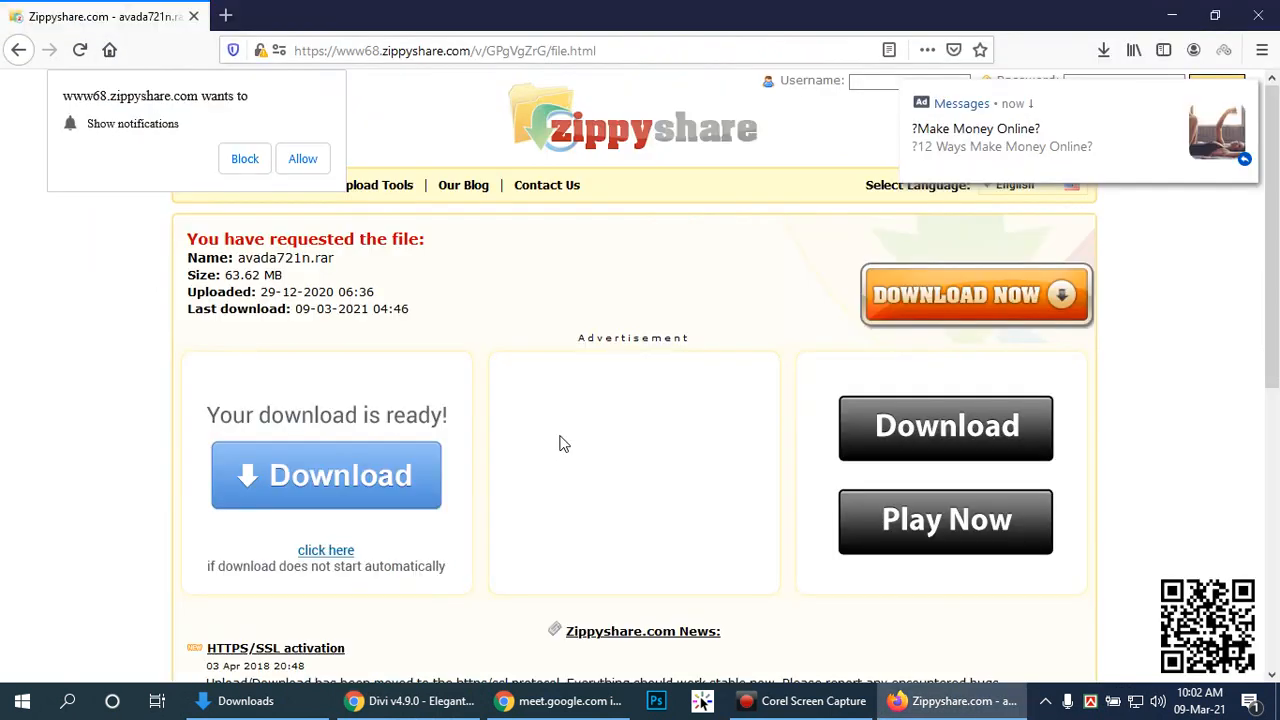
# Step: Load the copied Divi zippyshare link in Firefox's address bar
pyautogui.click(640, 46)
pyautogui.hotkey('ctrl', 'v')
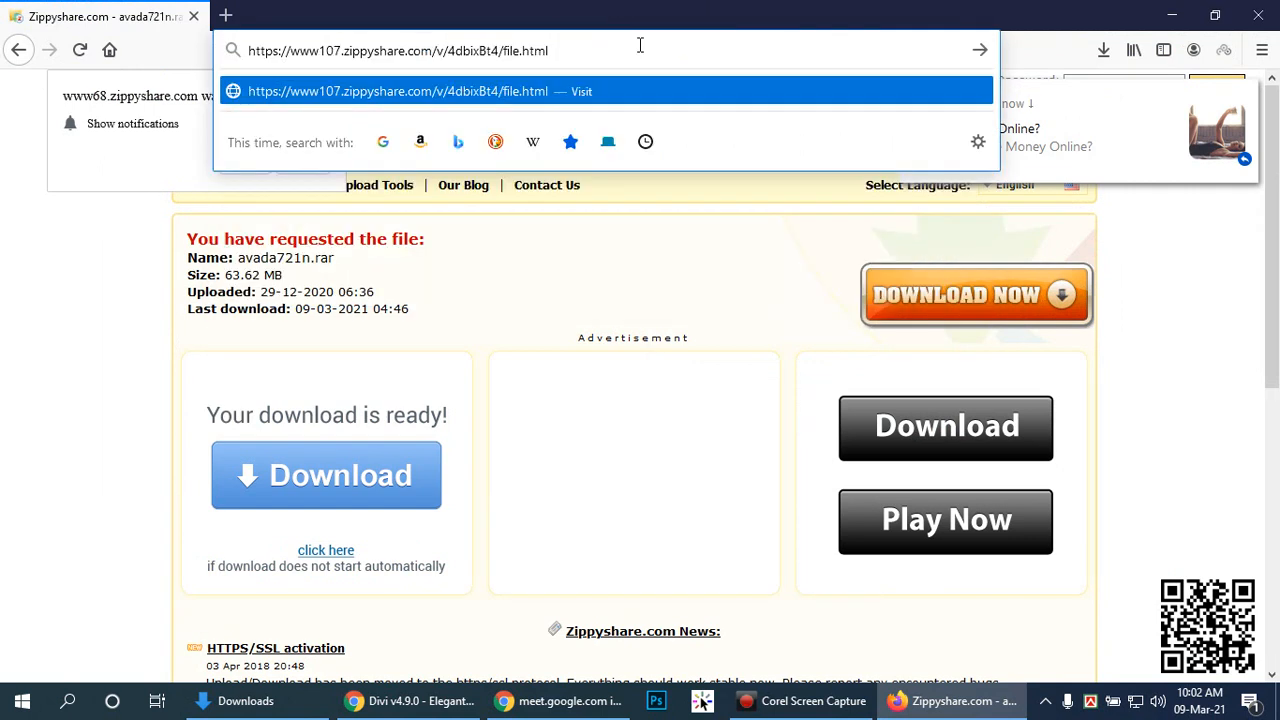
pyautogui.press('Return')
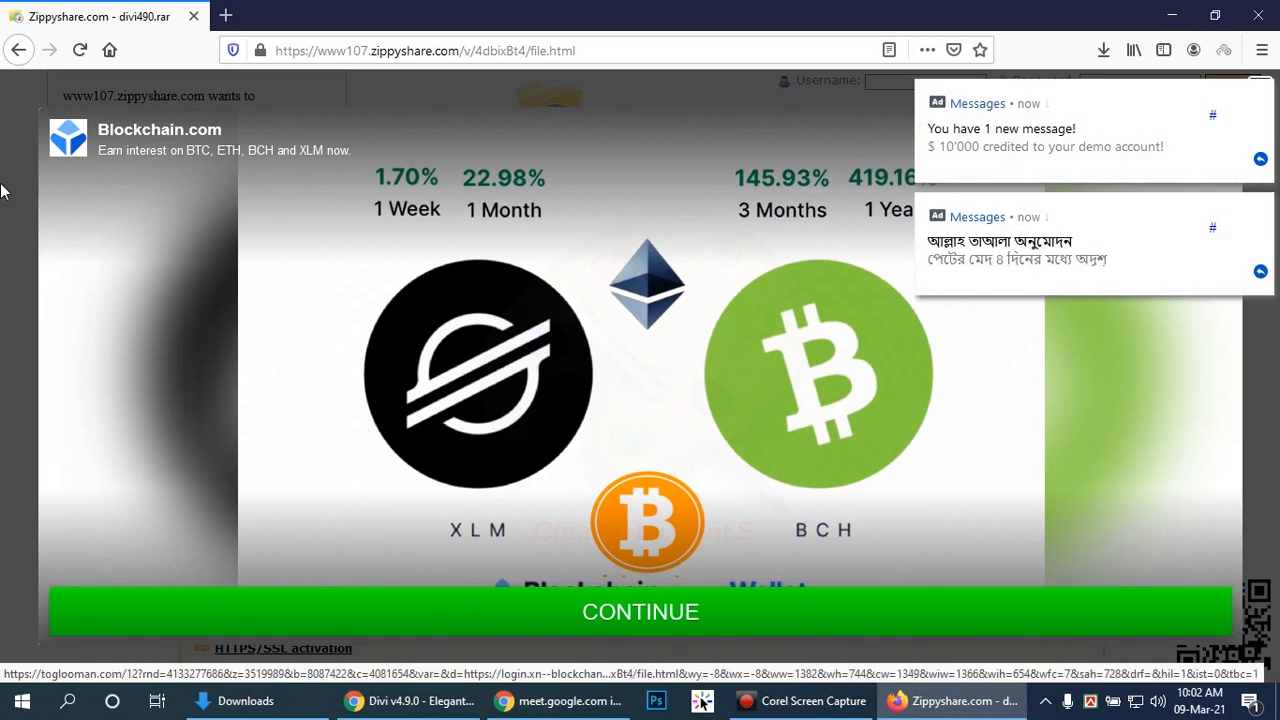
# Step: Close the blank about:blank pop-up window and dismiss the blocked pop-up warning
pyautogui.click(4, 224)
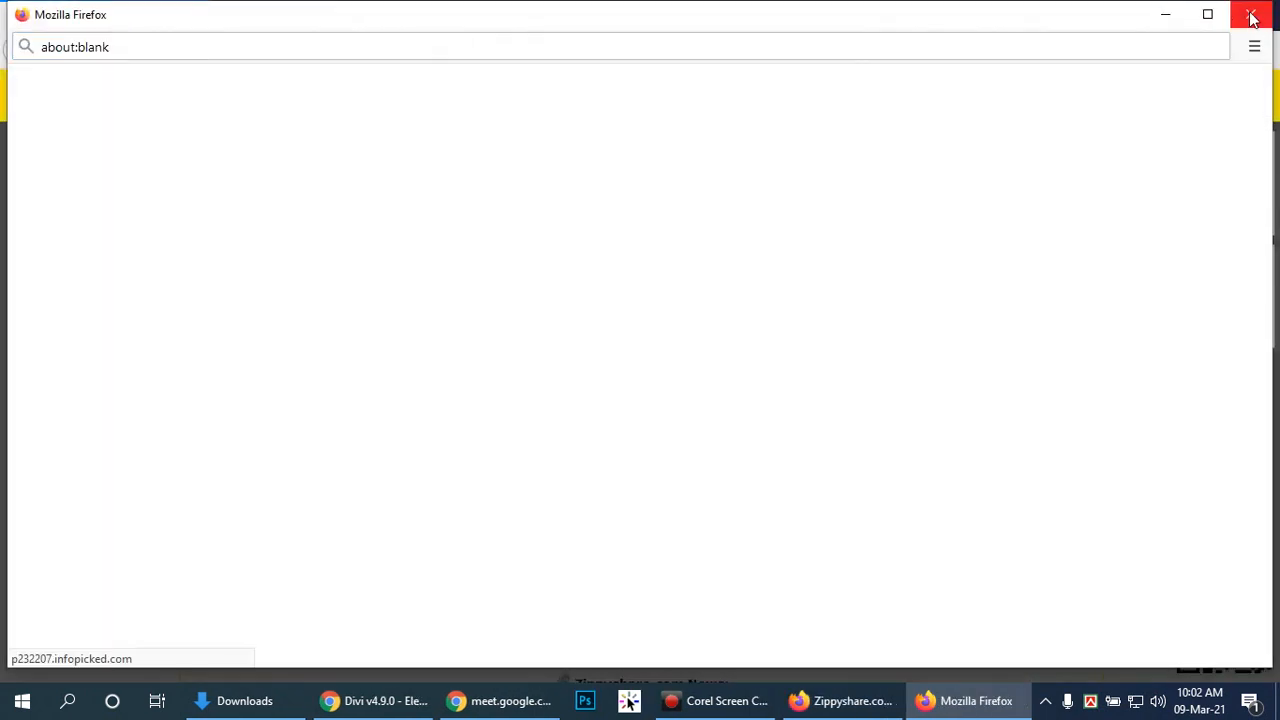
pyautogui.click(1246, 14)
pyautogui.click(1249, 96)
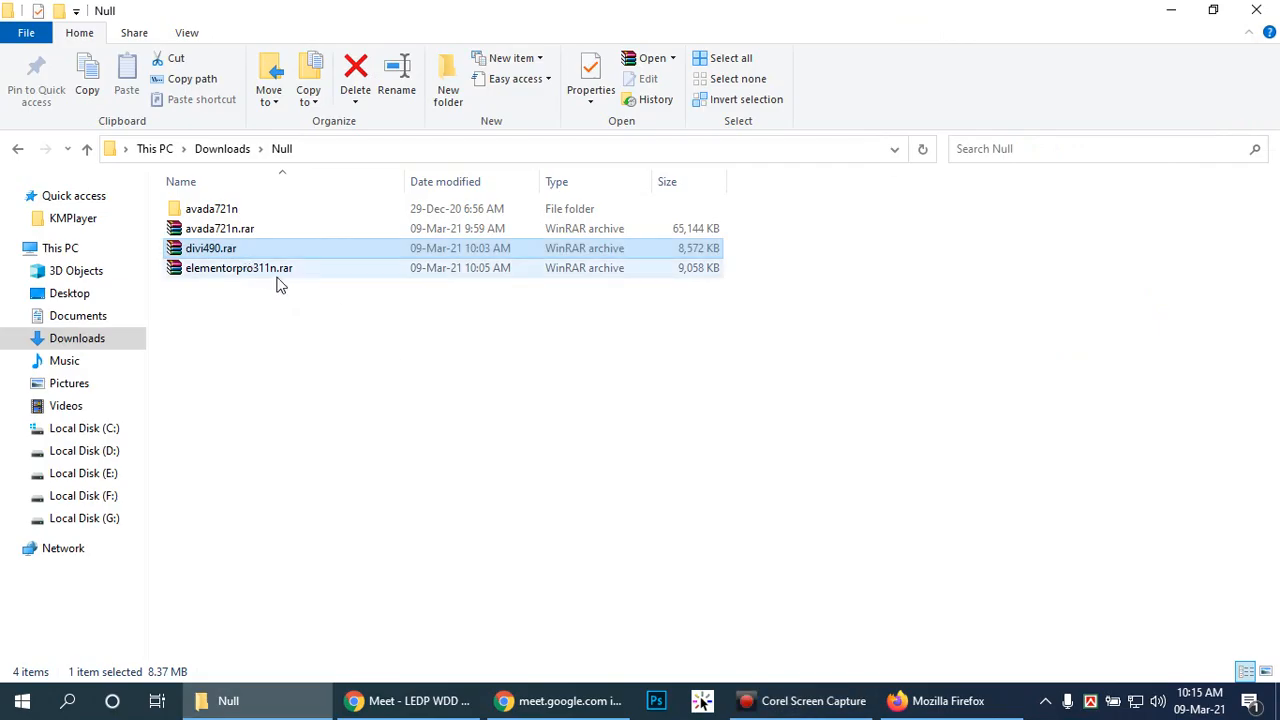
# Step: Open the Elementor Pro v3.1.1 download page from the WPLOCKER.COM tab in Chrome
pyautogui.click(425, 705)
pyautogui.click(310, 15)
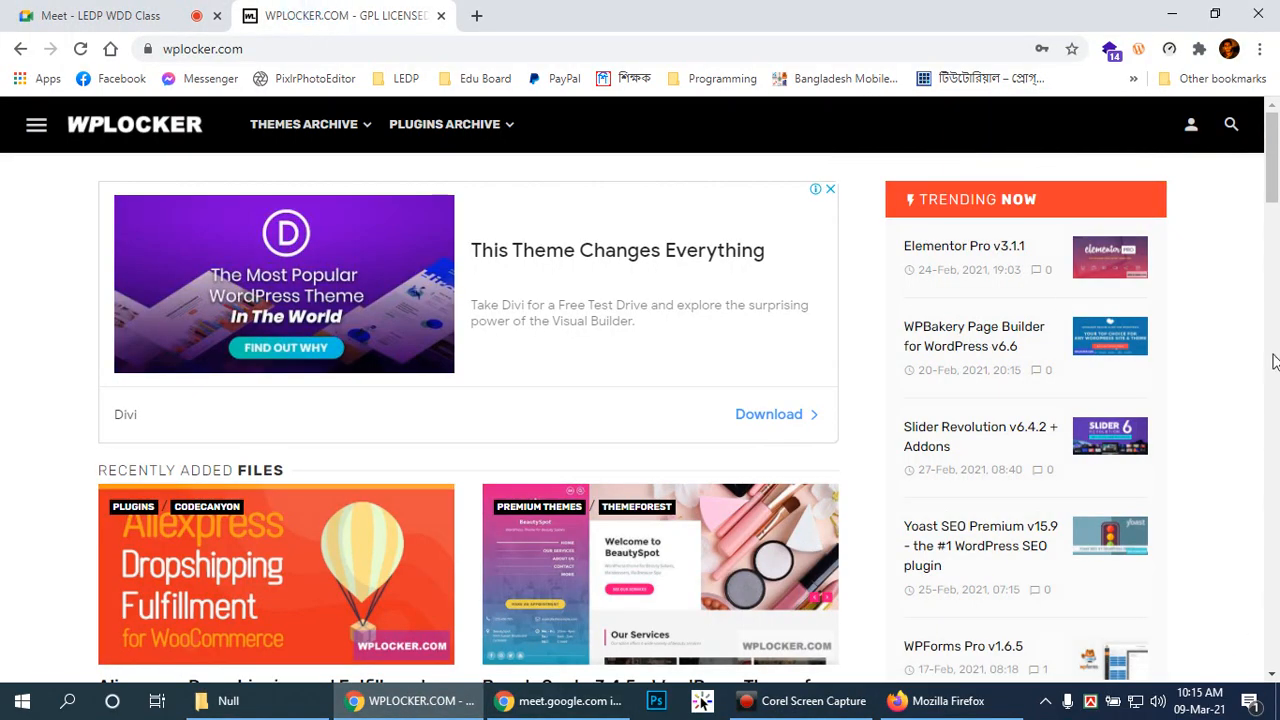
pyautogui.click(983, 252)
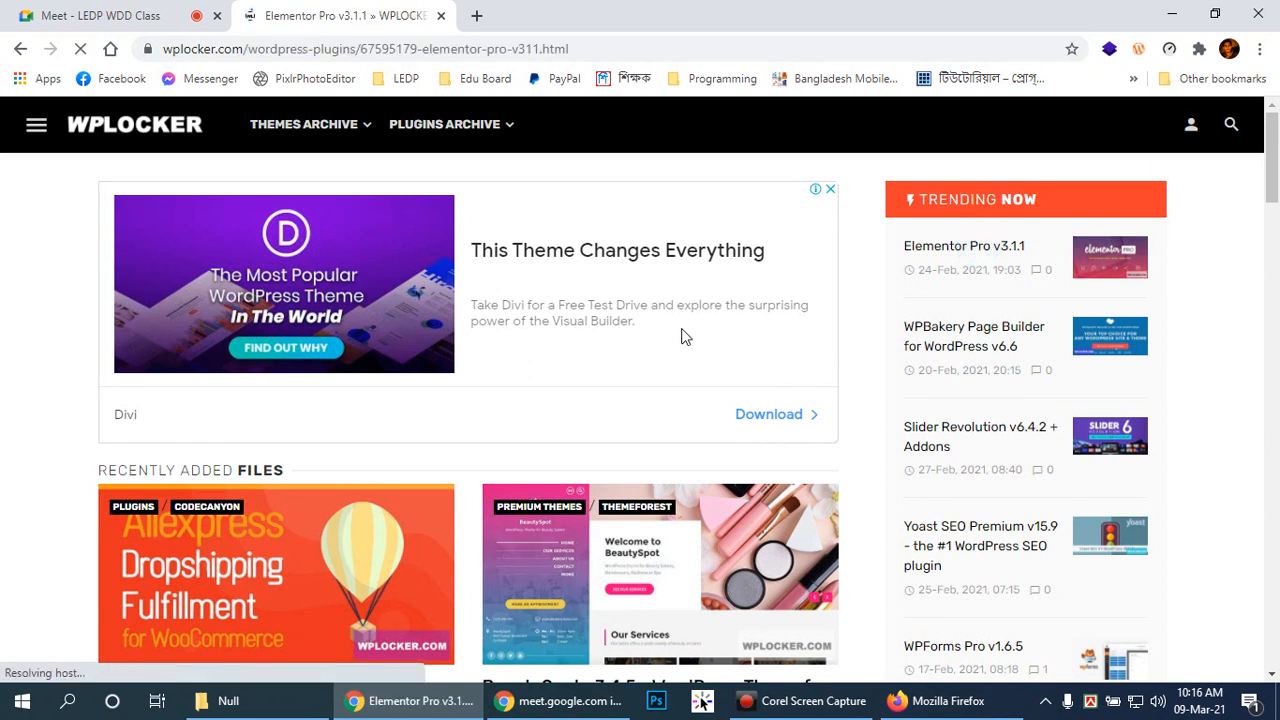
# Step: Extract divi490.rar into Null and delete its WPLOCKER.COM text file and shortcut
pyautogui.click(275, 704)
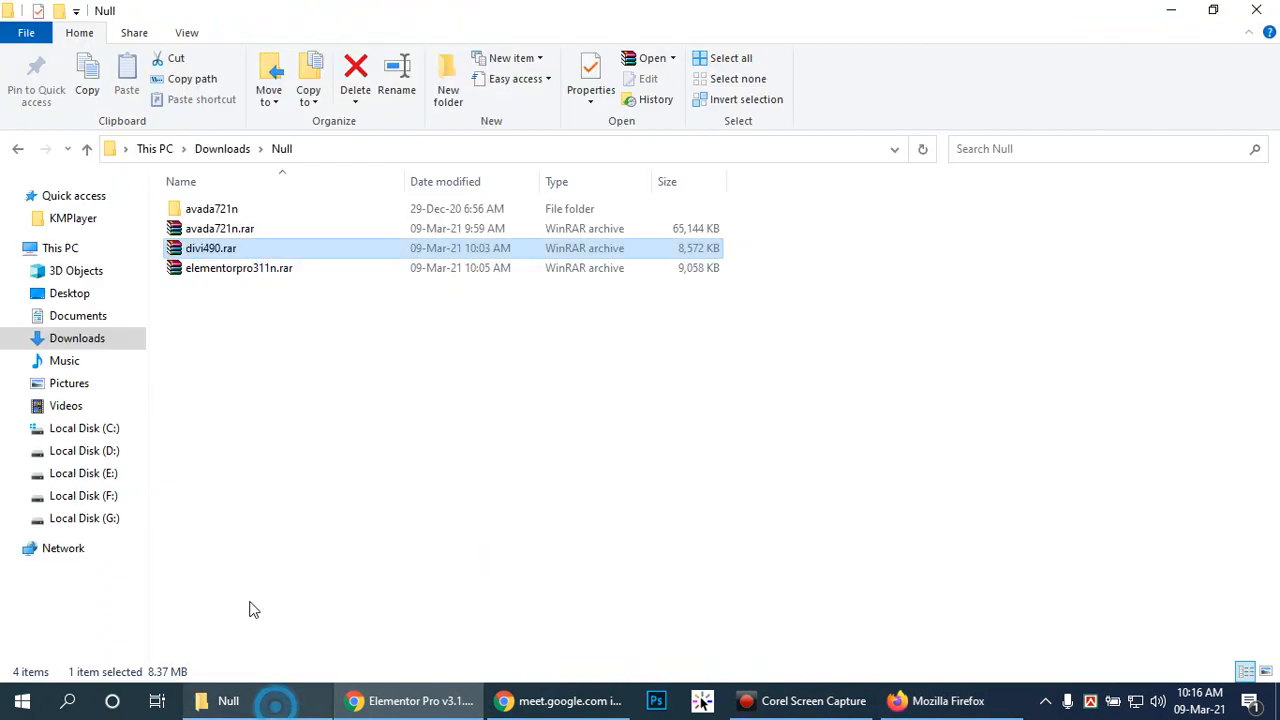
pyautogui.rightClick(222, 248)
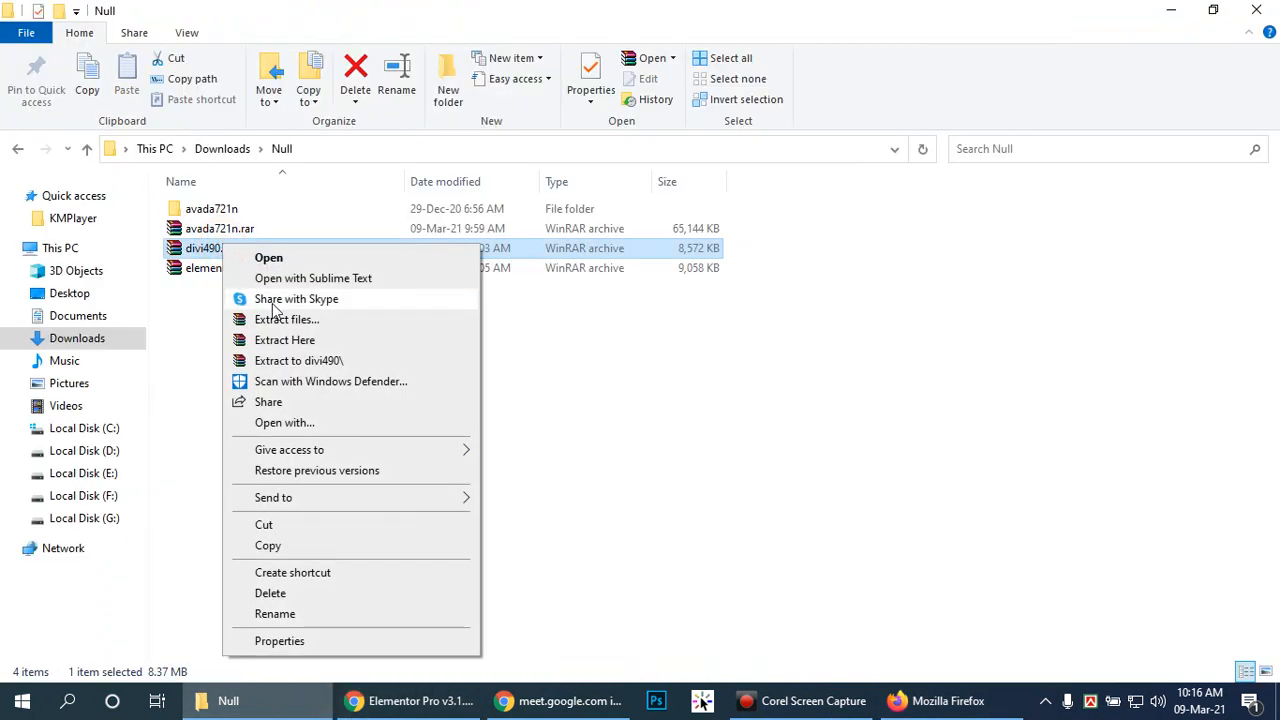
pyautogui.click(268, 340)
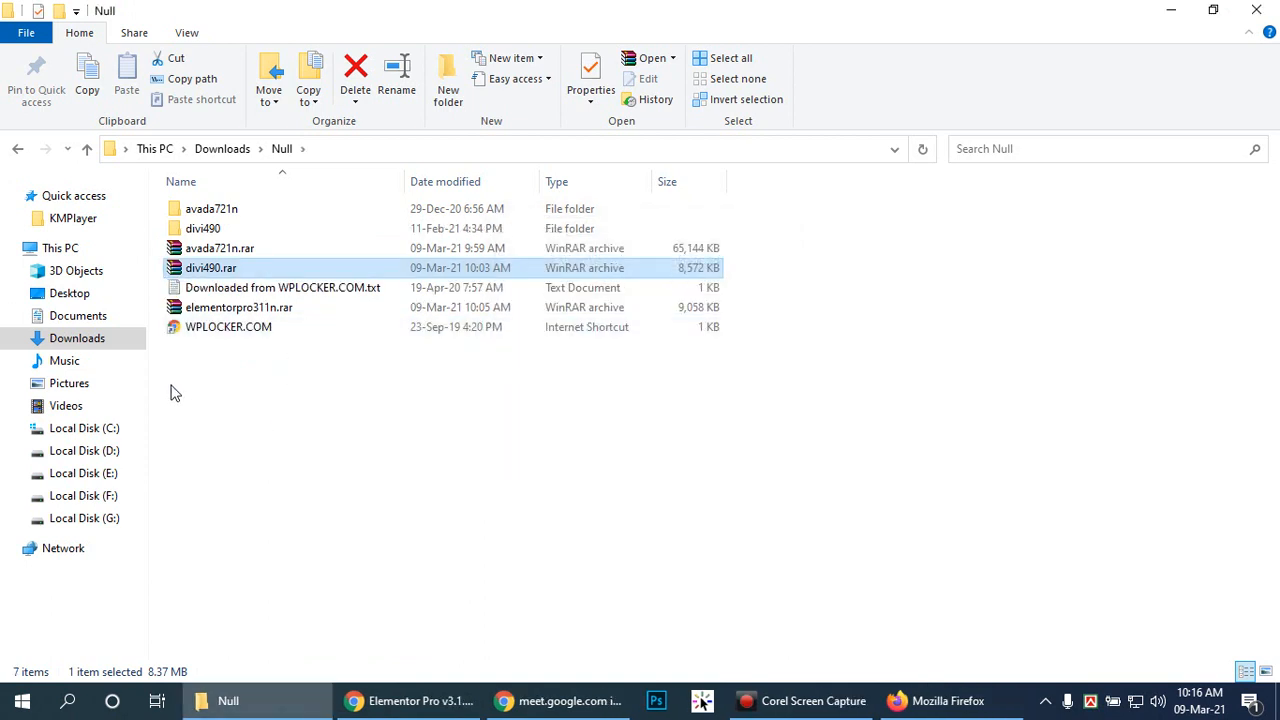
pyautogui.click(224, 336)
pyautogui.keyDown('ctrl'); pyautogui.click(221, 290); pyautogui.keyUp('ctrl')
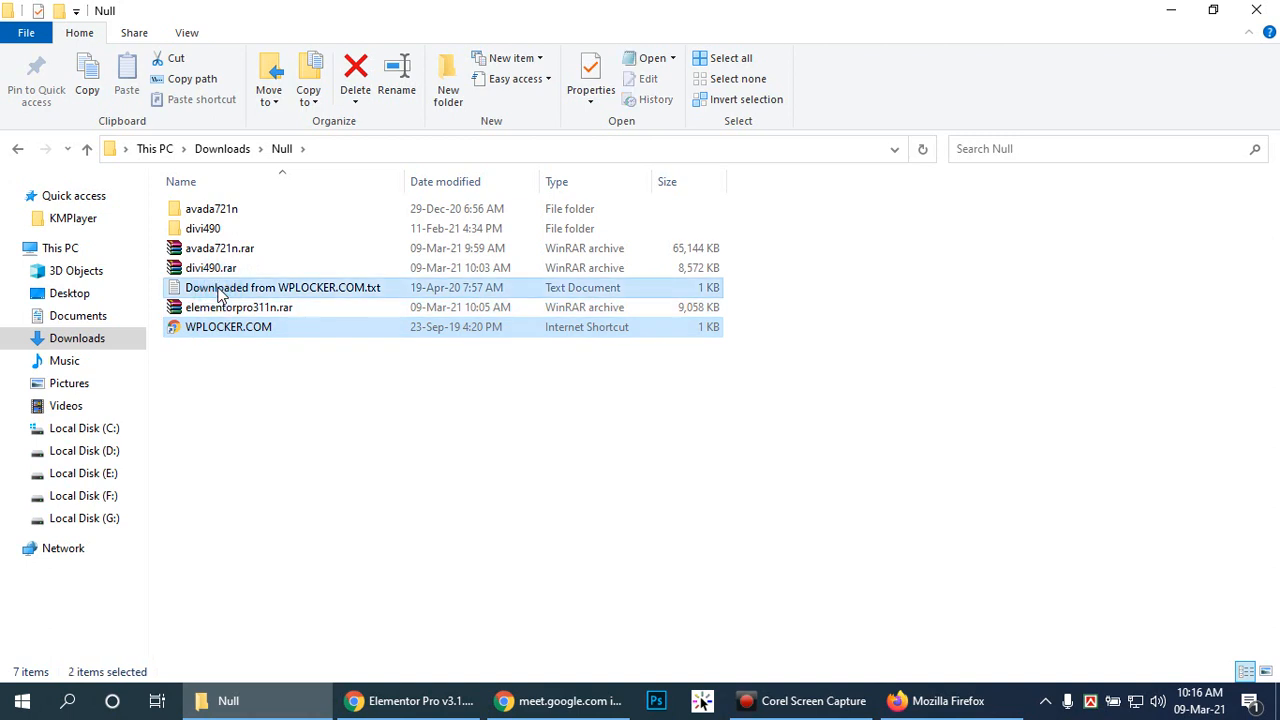
pyautogui.press('Delete')
# Step: Extract elementorpro311n.rar into Null and delete its WPLOCKER.COM text file and shortcut
pyautogui.click(214, 292)
pyautogui.rightClick(214, 292)
pyautogui.click(279, 366)
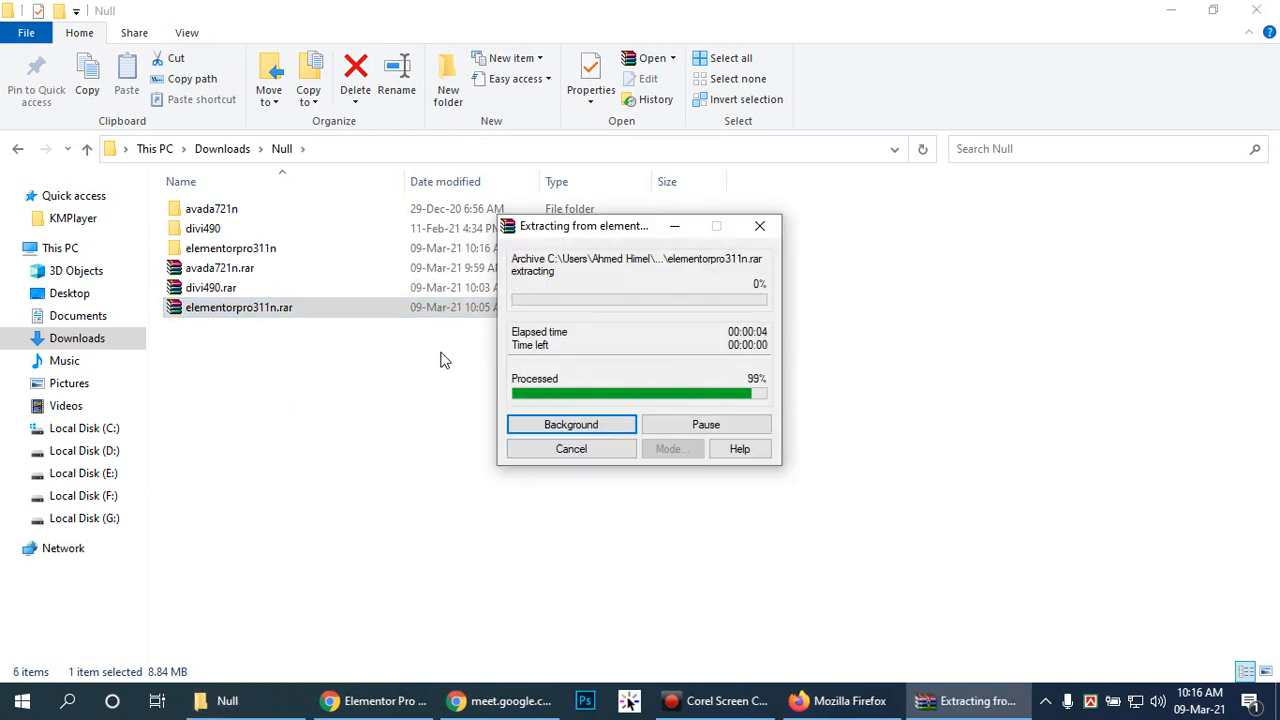
pyautogui.click(190, 310)
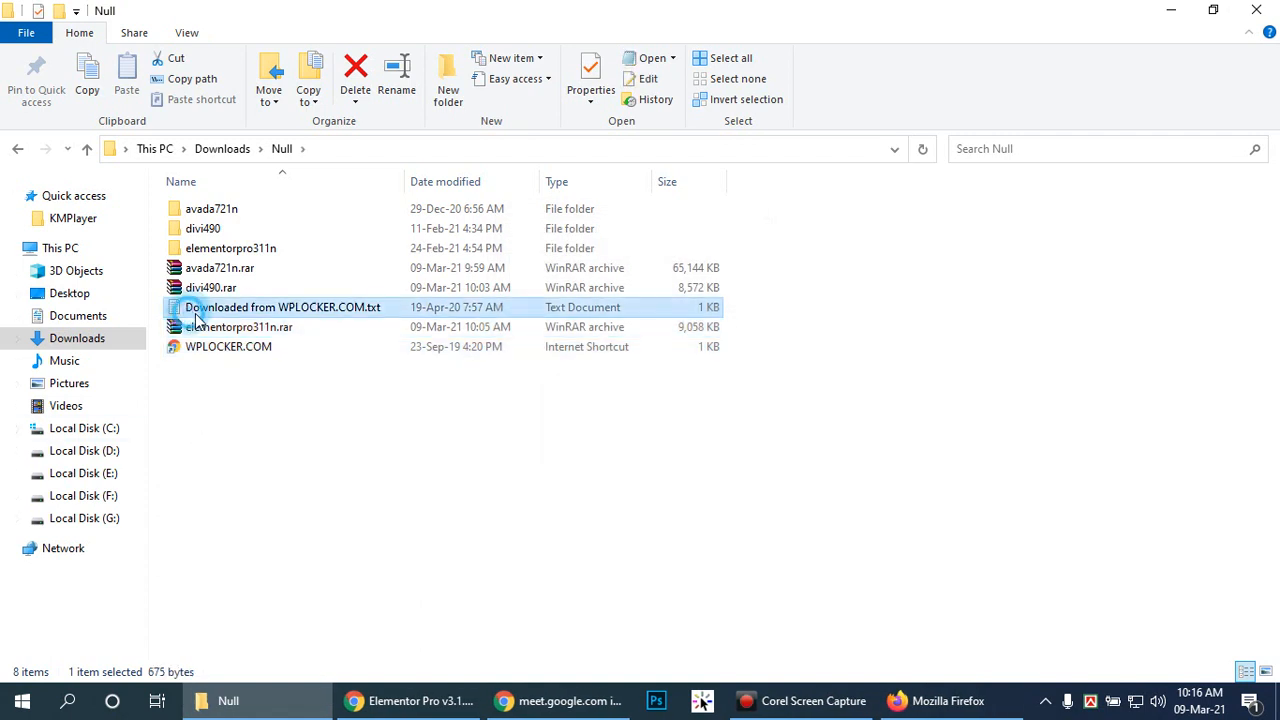
pyautogui.keyDown('ctrl'); pyautogui.click(220, 350); pyautogui.keyUp('ctrl')
pyautogui.press('Delete')
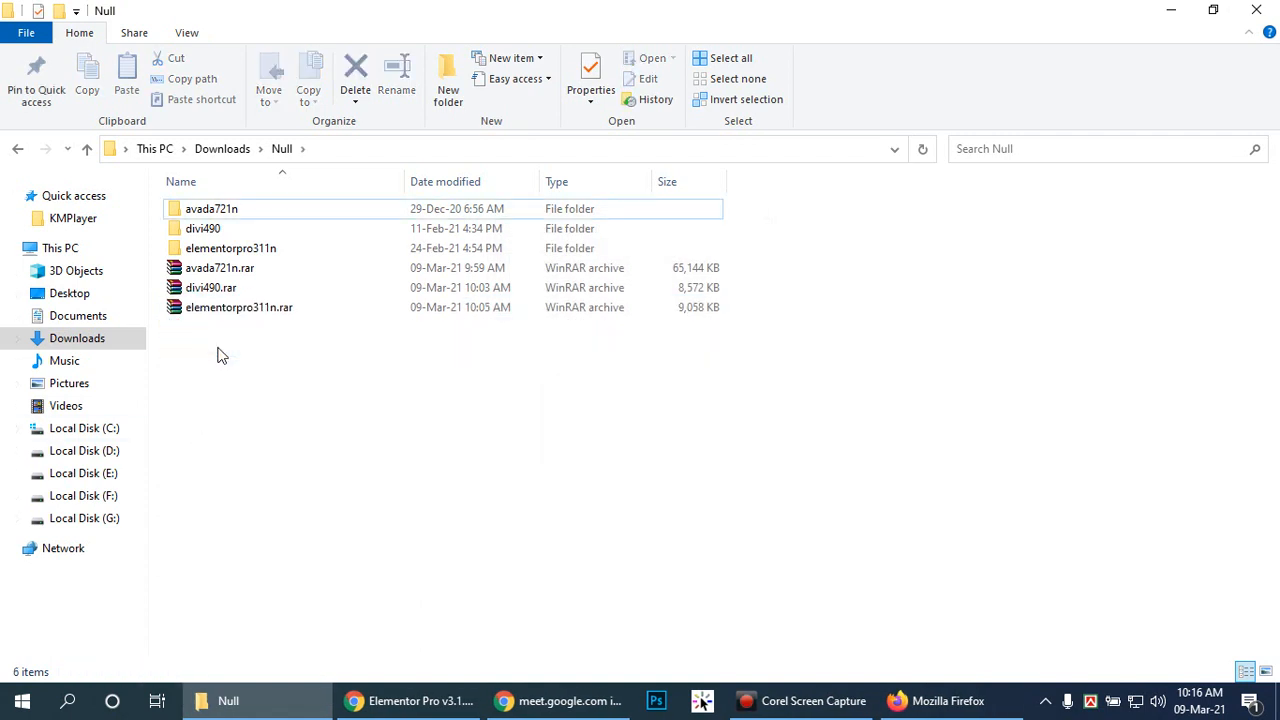
# Step: Open avada721n, then Avada_Full_Package, then the Avada Theme folder
pyautogui.doubleClick(222, 209)
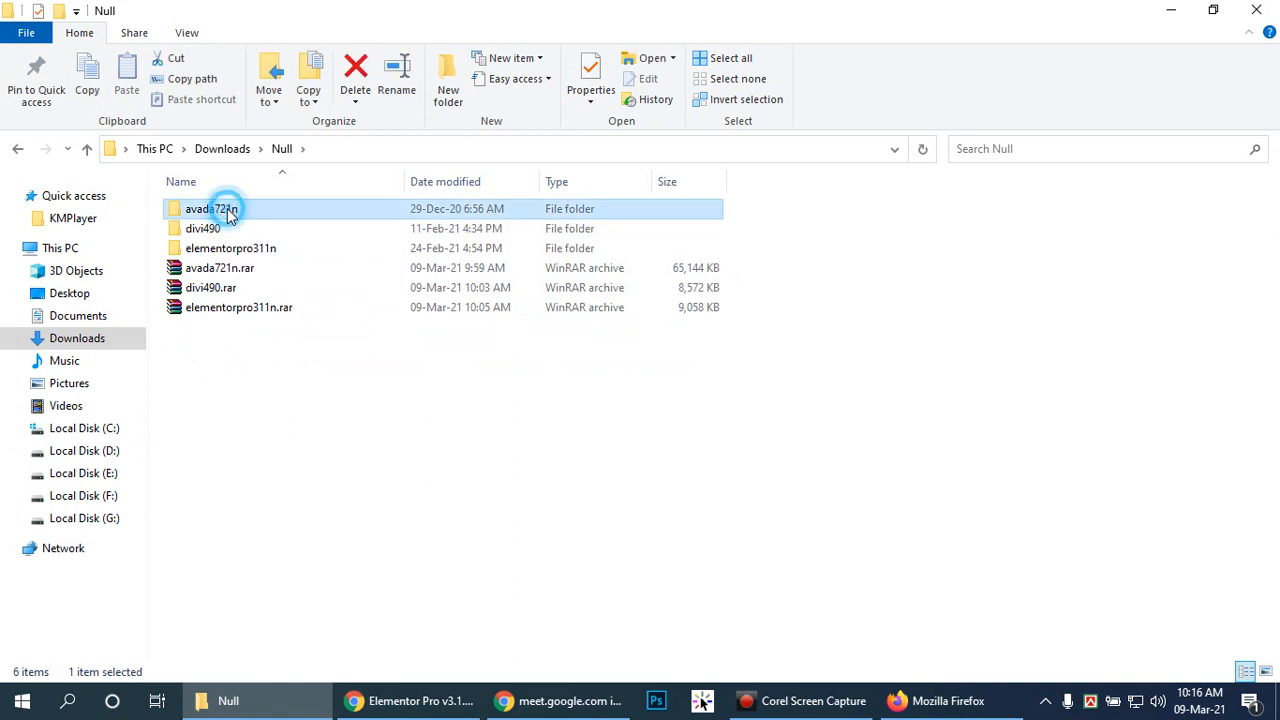
pyautogui.doubleClick(230, 212)
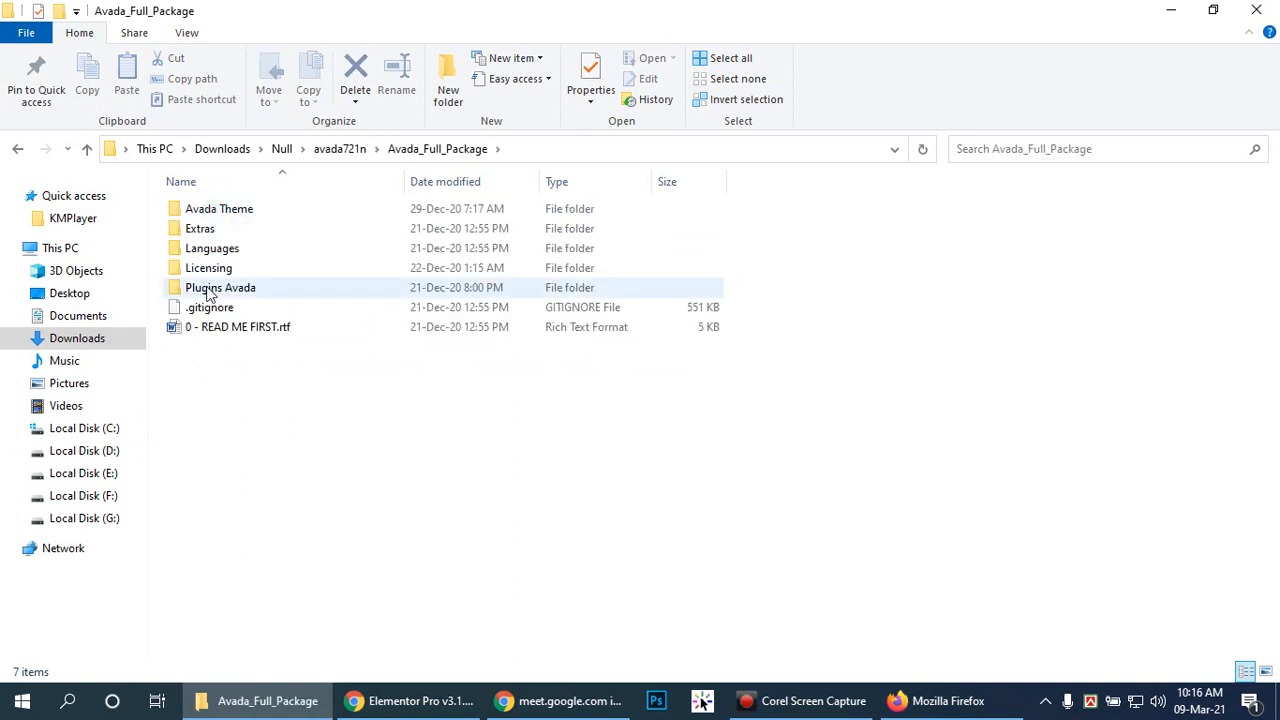
pyautogui.click(240, 218)
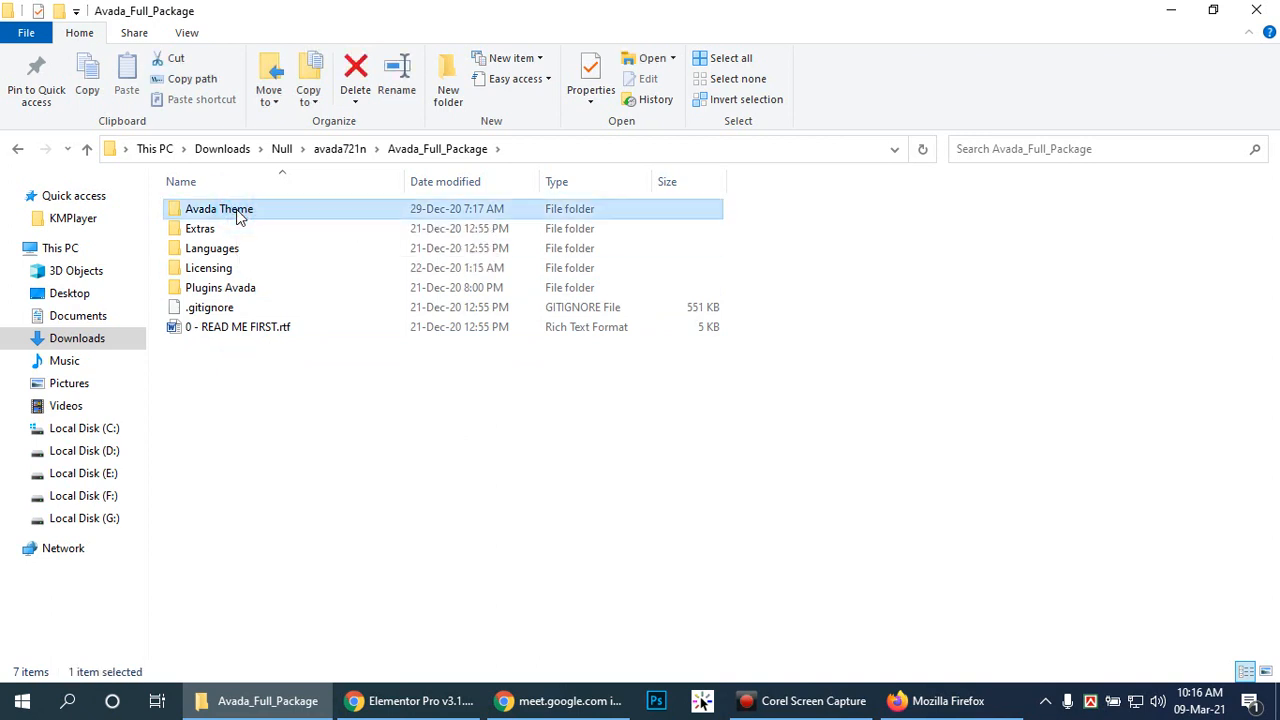
pyautogui.doubleClick(240, 218)
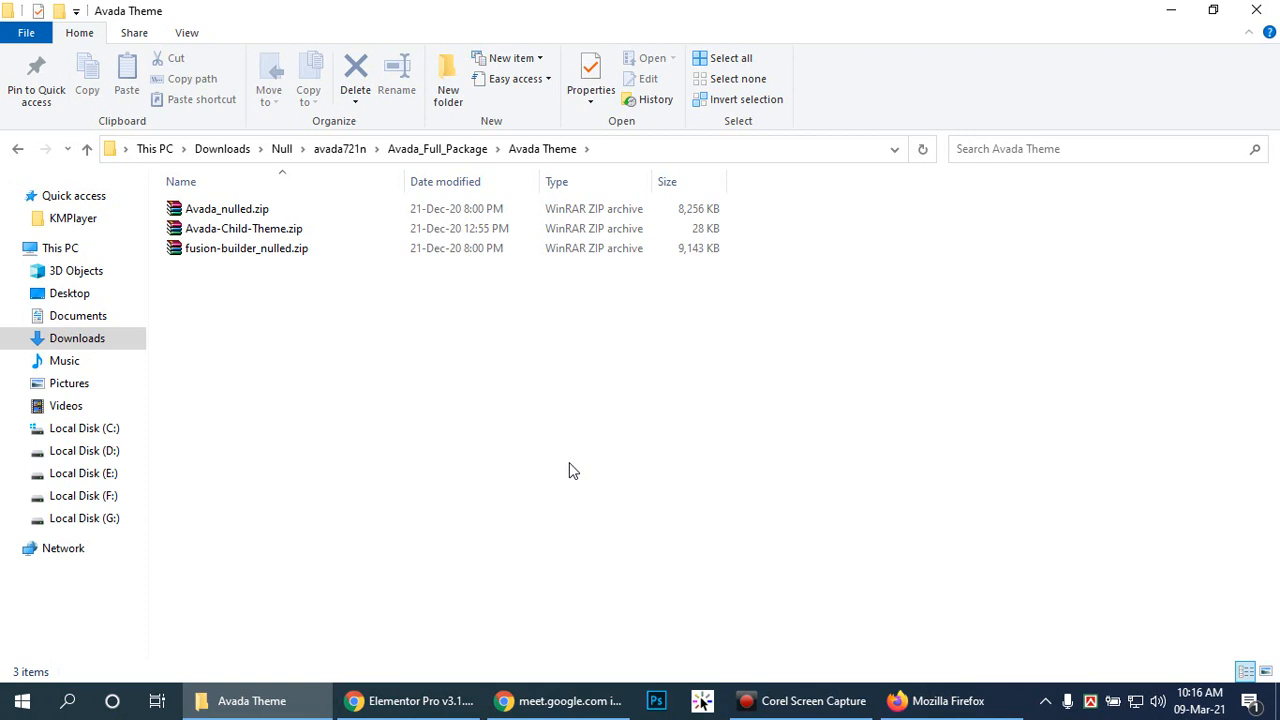
# Step: Browse Extras, Layer Slider Docs and Plugins Avada, then reopen the Avada Theme folder
pyautogui.click(425, 149)
pyautogui.doubleClick(234, 232)
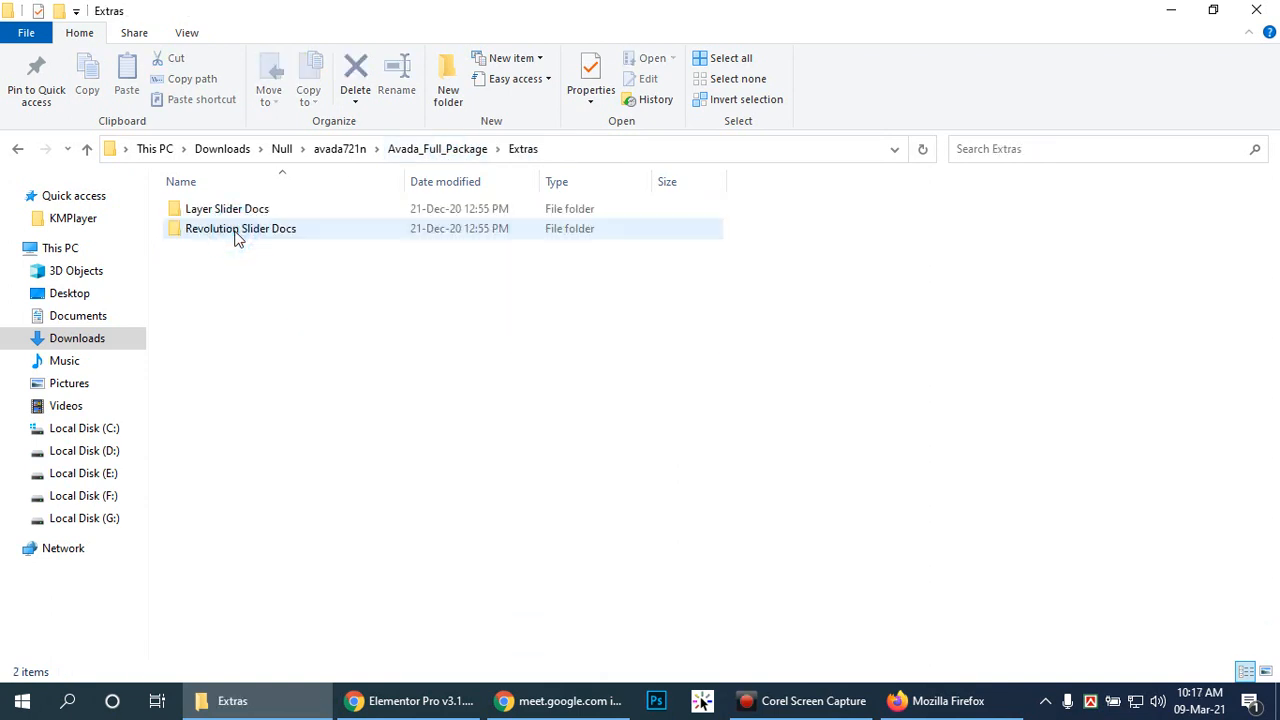
pyautogui.doubleClick(228, 210)
pyautogui.click(447, 149)
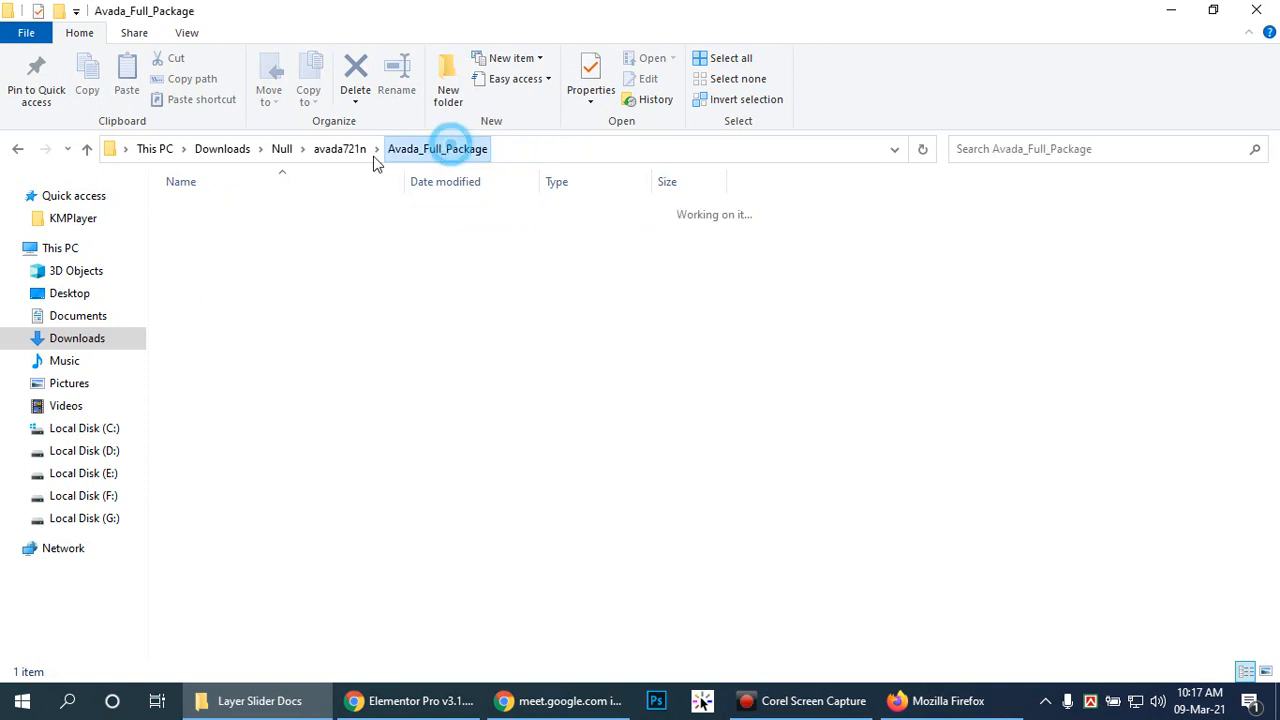
pyautogui.doubleClick(278, 288)
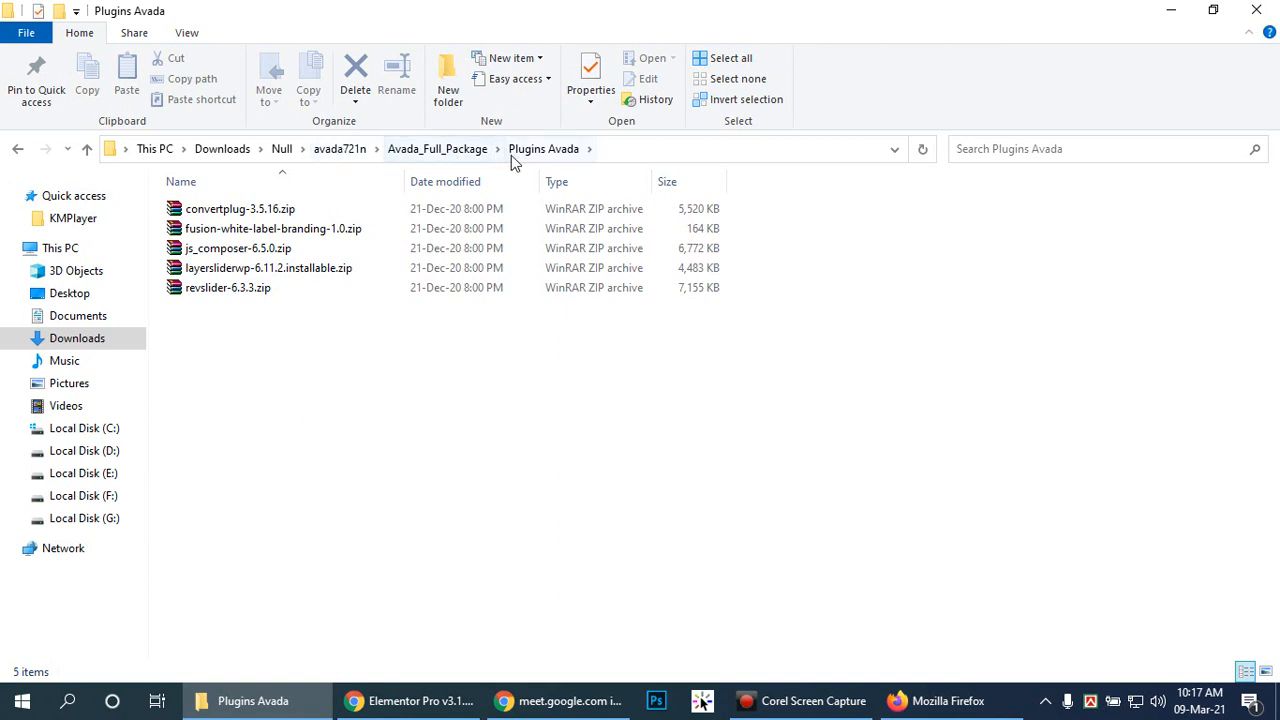
pyautogui.click(440, 152)
pyautogui.click(240, 210)
pyautogui.doubleClick(240, 210)
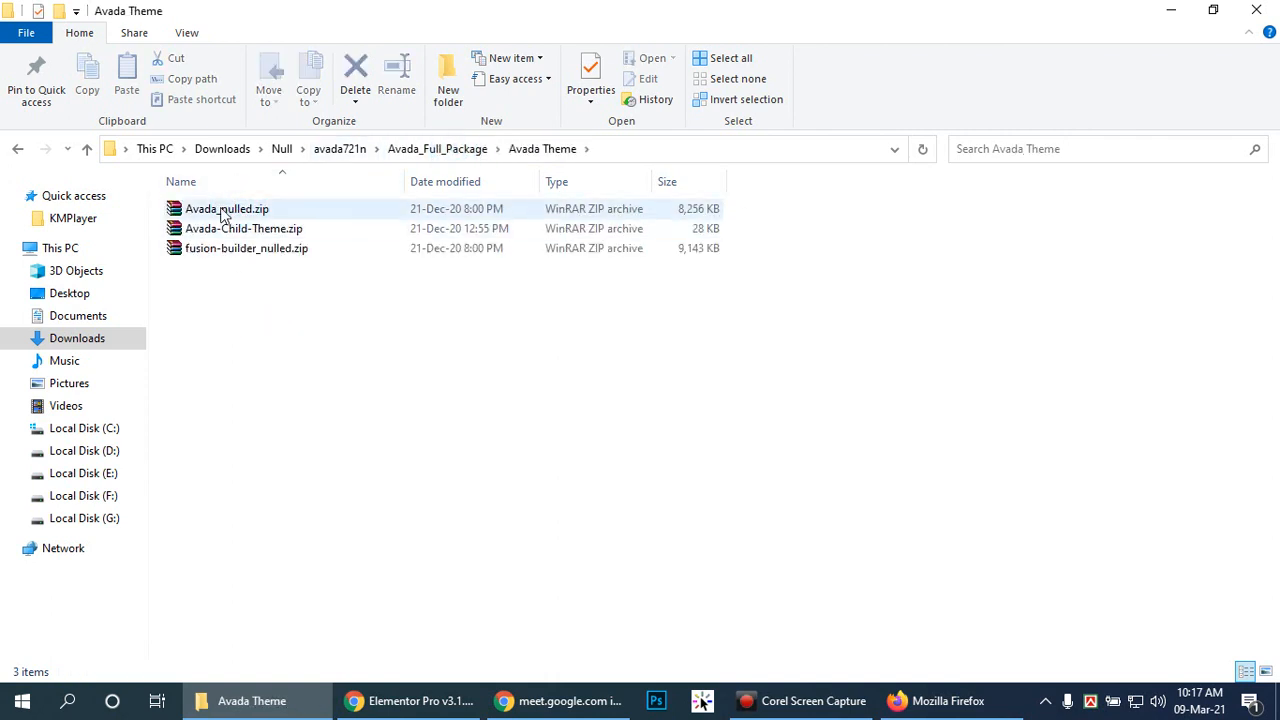
# Step: Open Avada_nulled.zip in WinRAR, browse its Avada folder, then close the archive
pyautogui.doubleClick(223, 211)
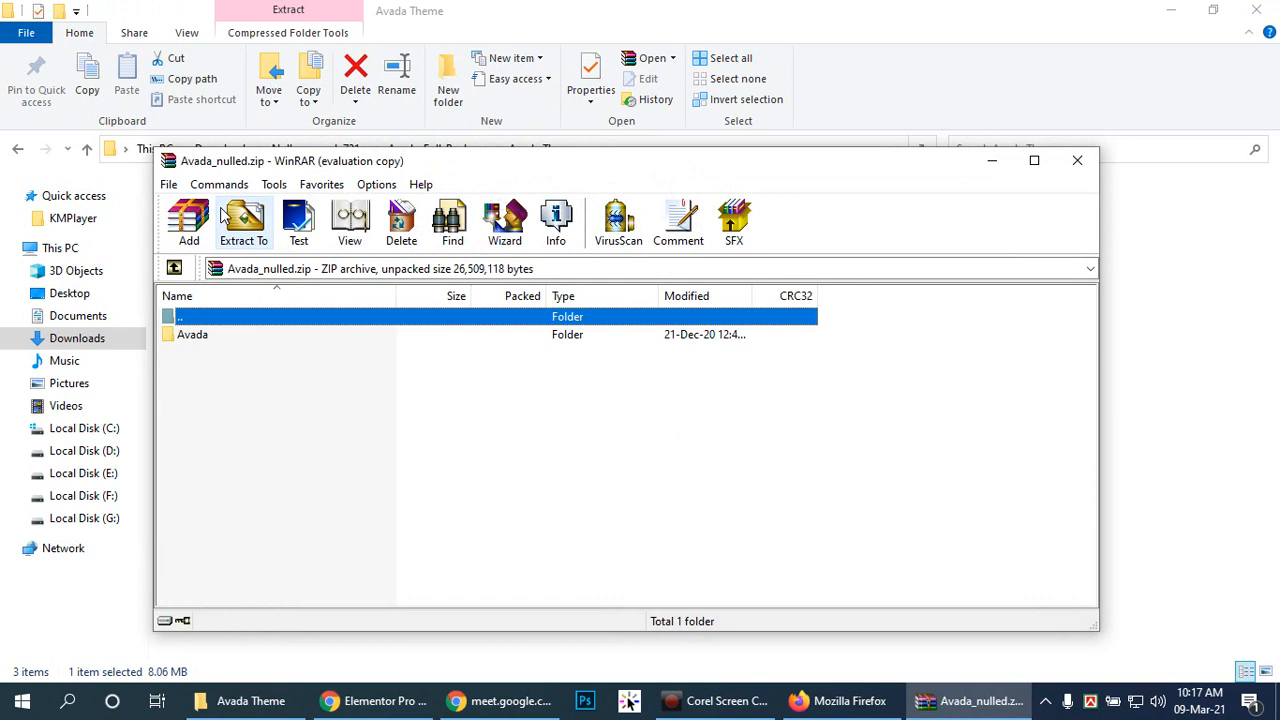
pyautogui.doubleClick(195, 336)
pyautogui.click(757, 403)
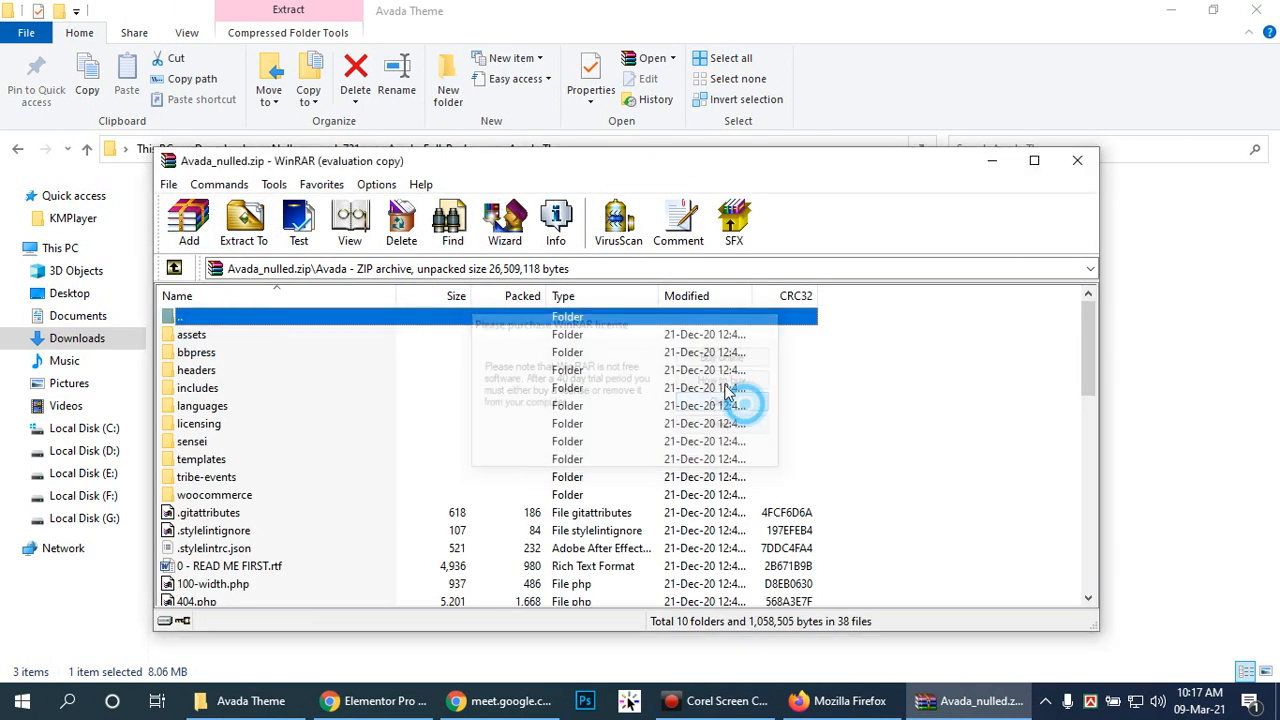
pyautogui.scroll(-2, 728, 390)
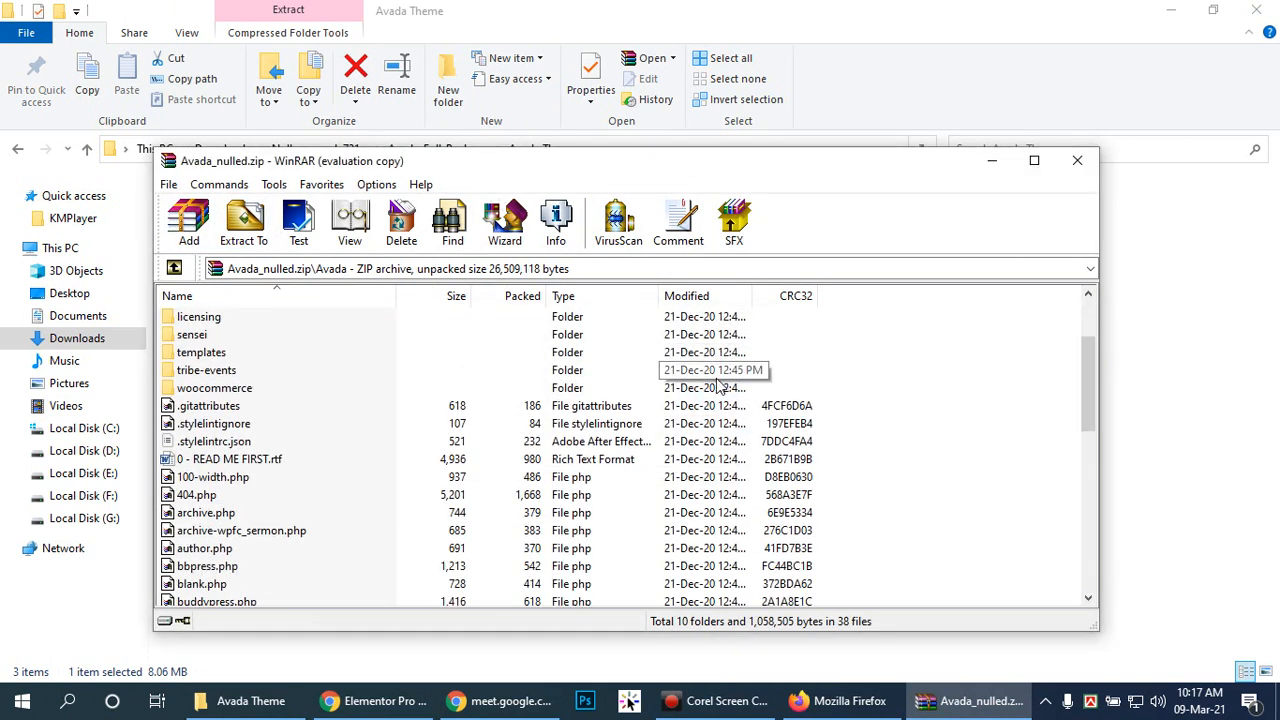
pyautogui.scroll(2, 718, 385)
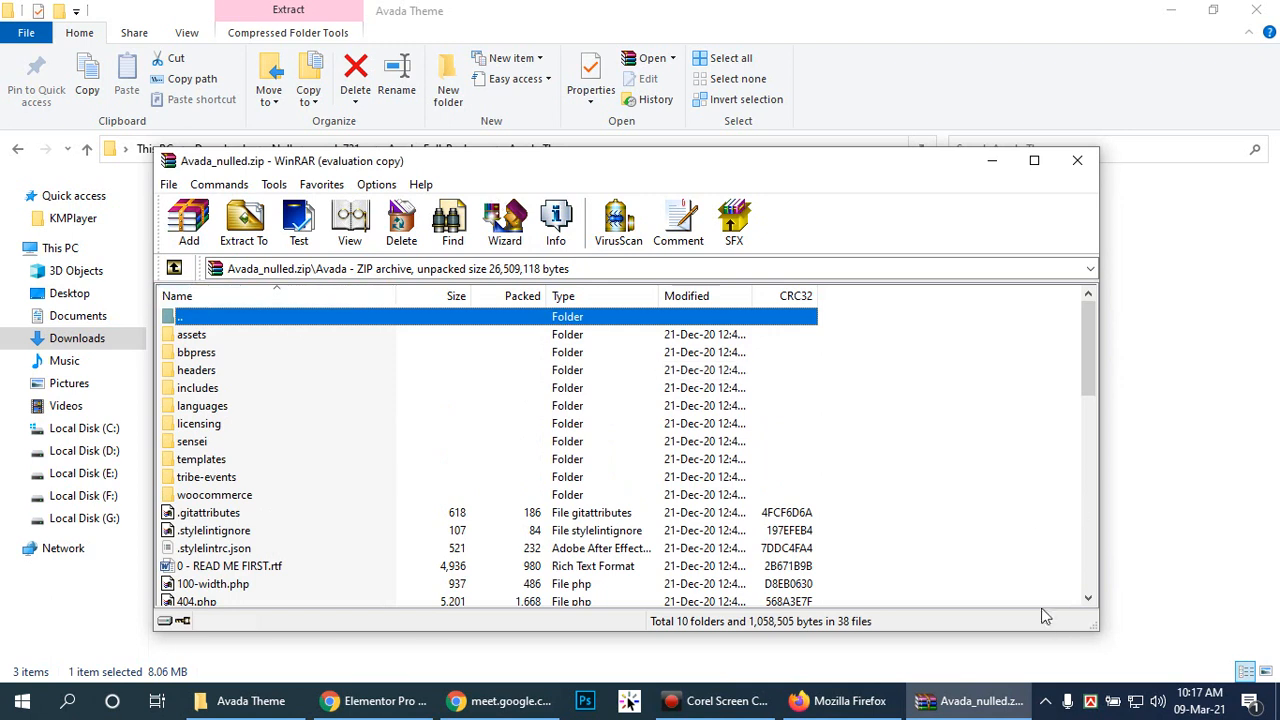
pyautogui.click(174, 268)
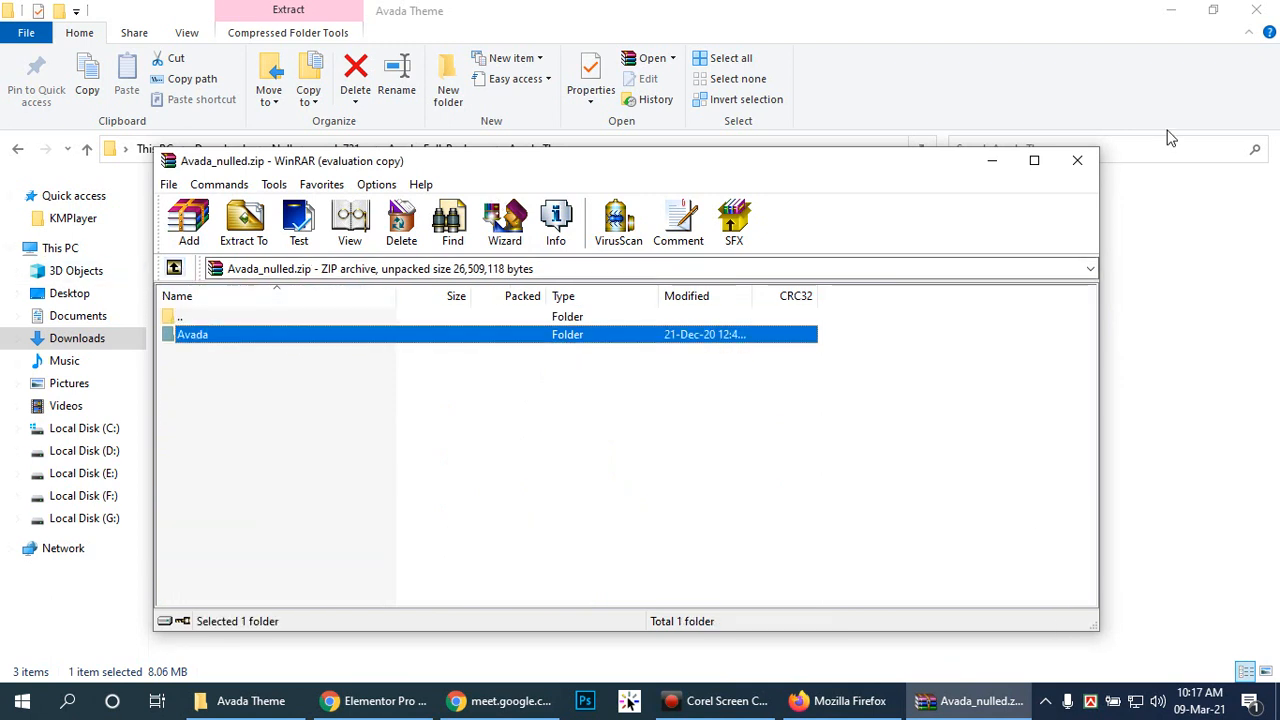
pyautogui.click(1077, 160)
# Step: Extract Avada_nulled.zip here into the Avada Theme folder, moving the progress window aside
pyautogui.rightClick(265, 212)
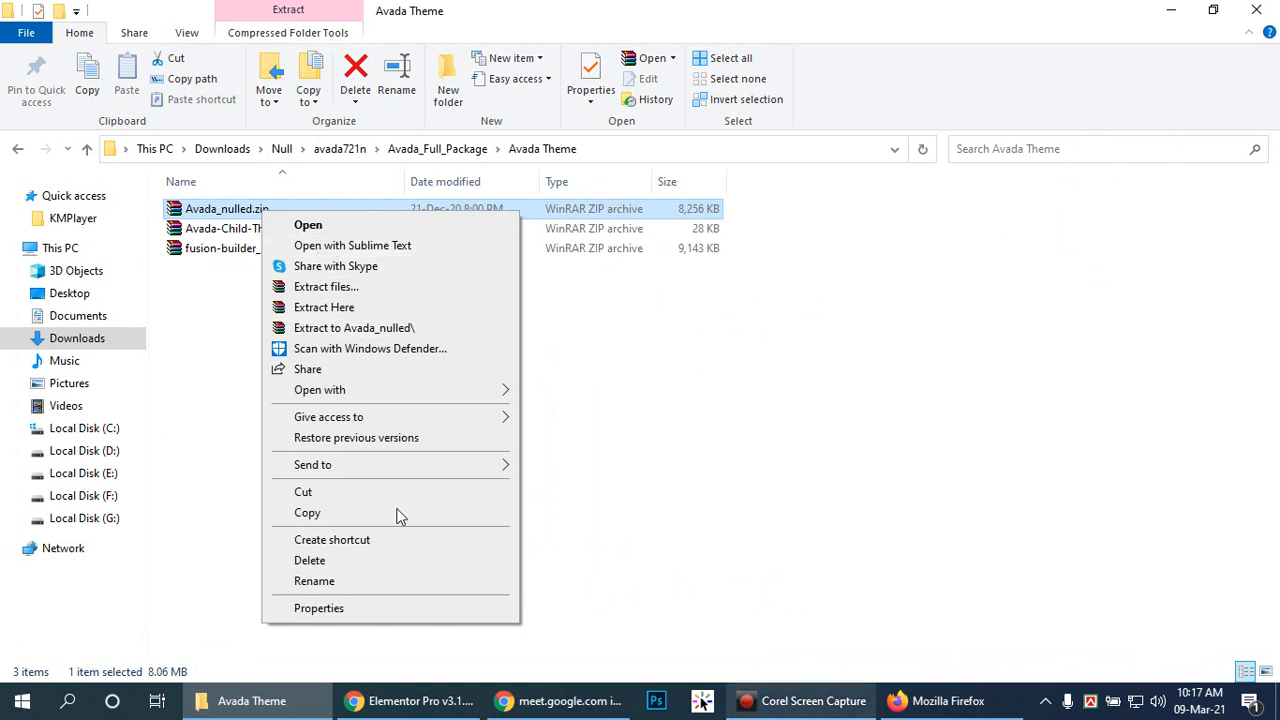
pyautogui.click(323, 307)
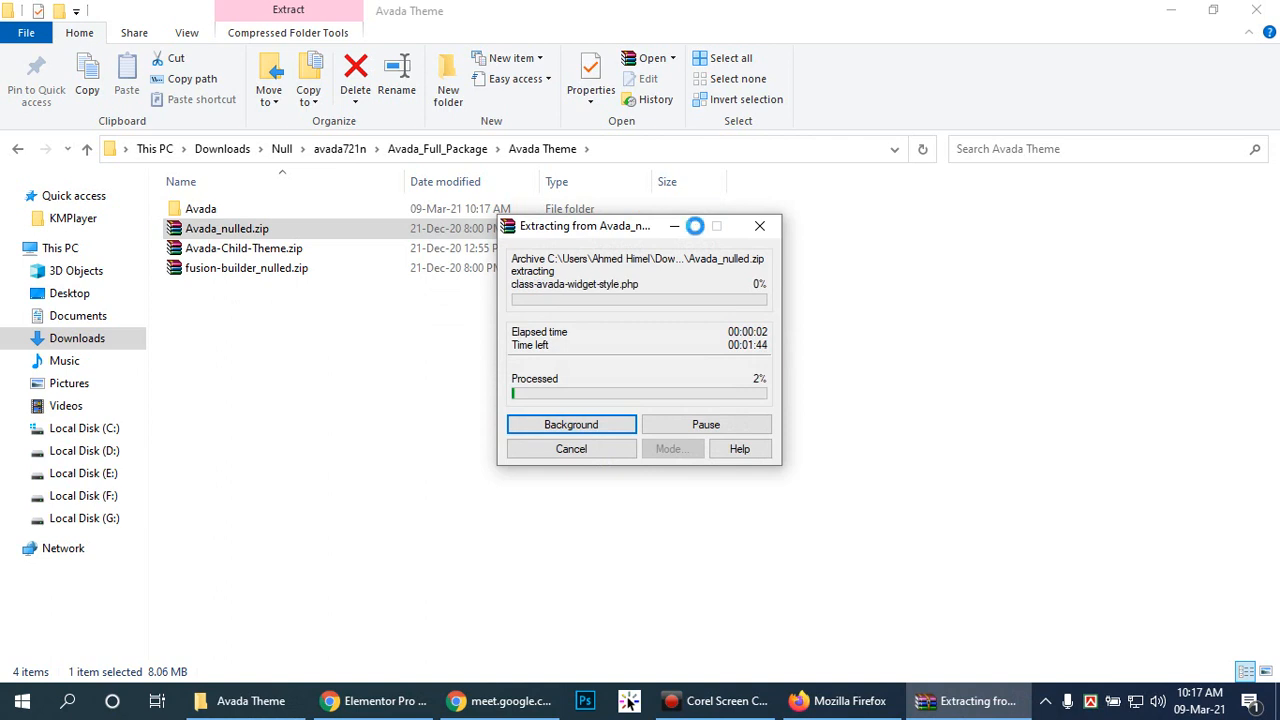
pyautogui.moveTo(601, 227); pyautogui.dragTo(808, 340)
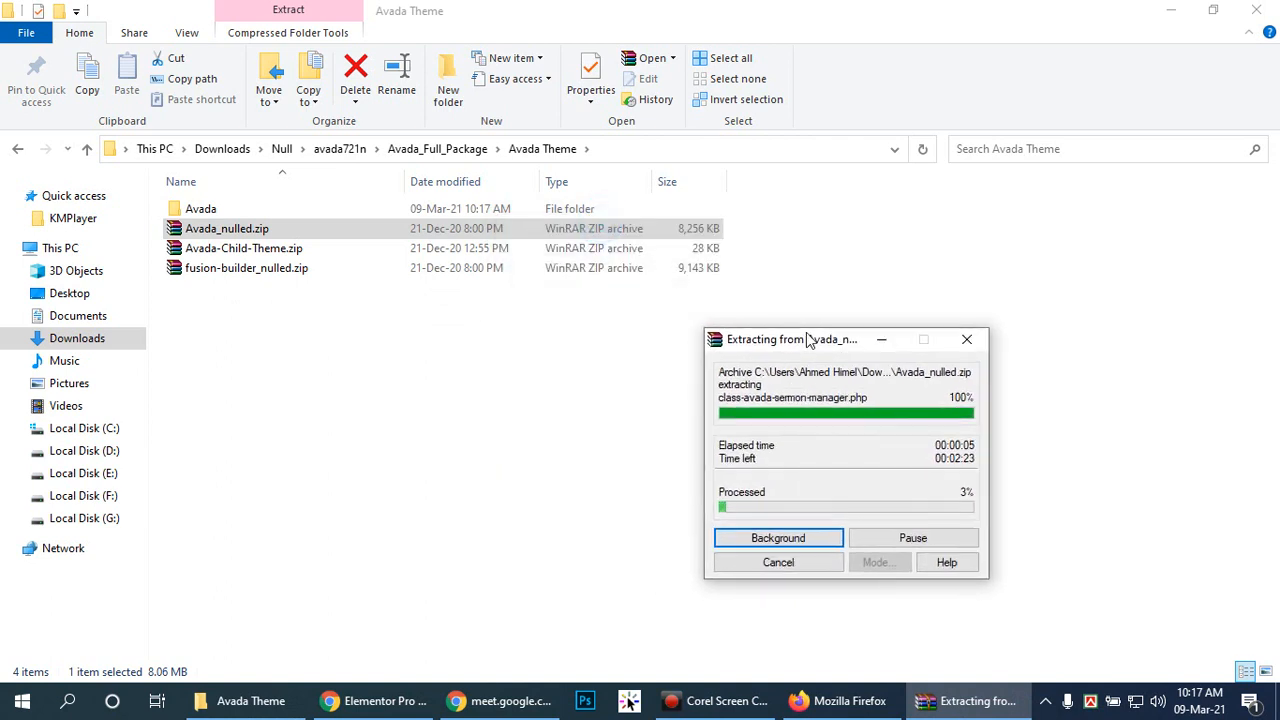
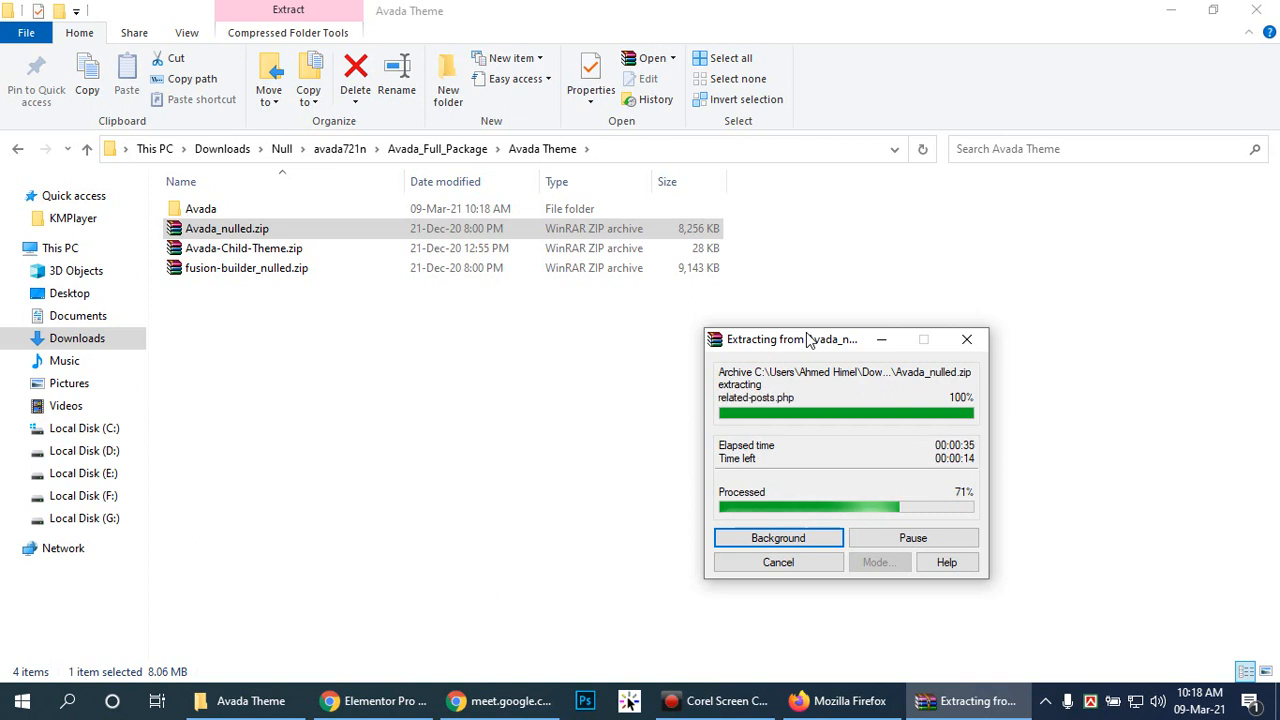
# Step: Let the Avada_nulled.zip extraction finish with its progress window moved aside, then deselect the zip
pyautogui.moveTo(810, 342); pyautogui.dragTo(920, 377)
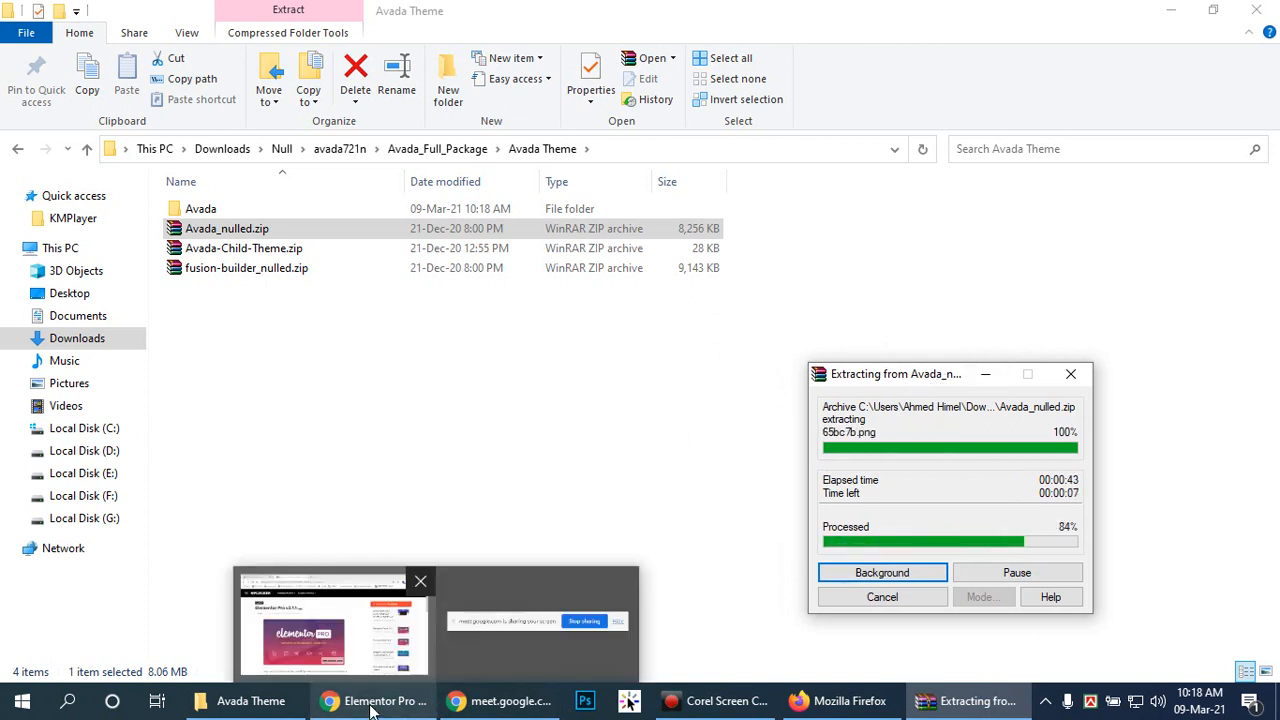
pyautogui.moveTo(925, 378); pyautogui.dragTo(998, 395)
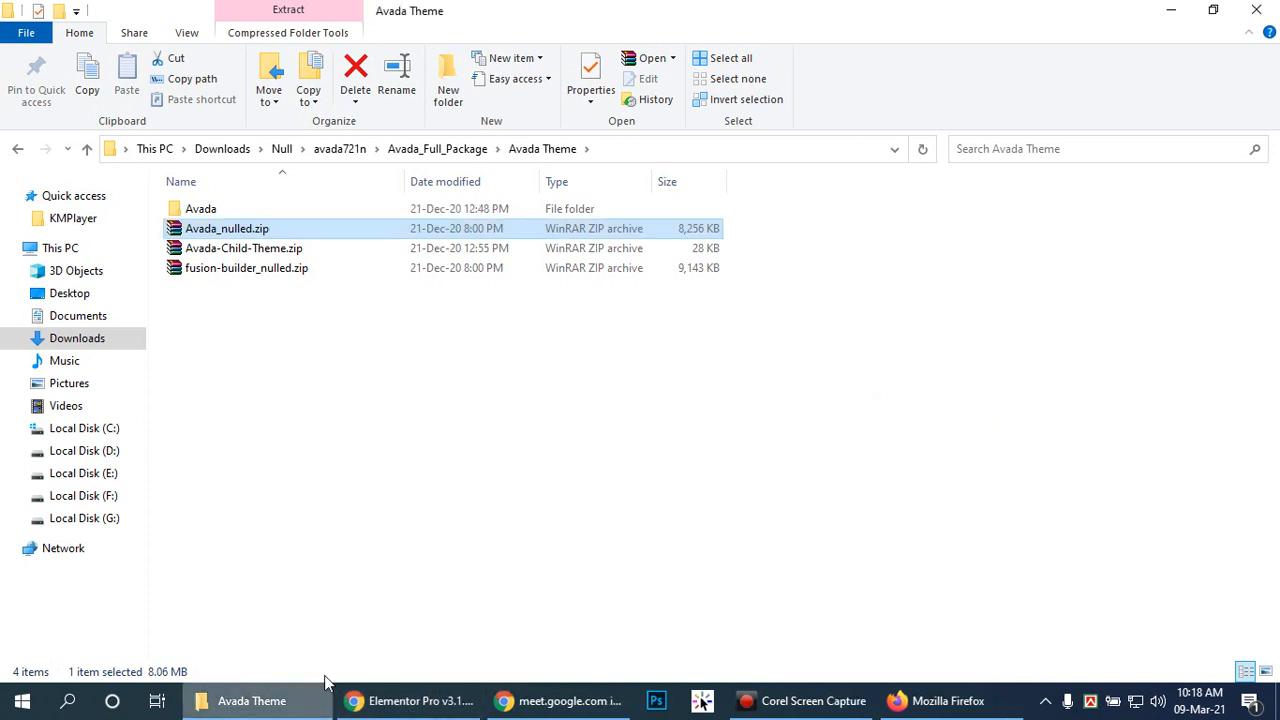
pyautogui.click(616, 435)
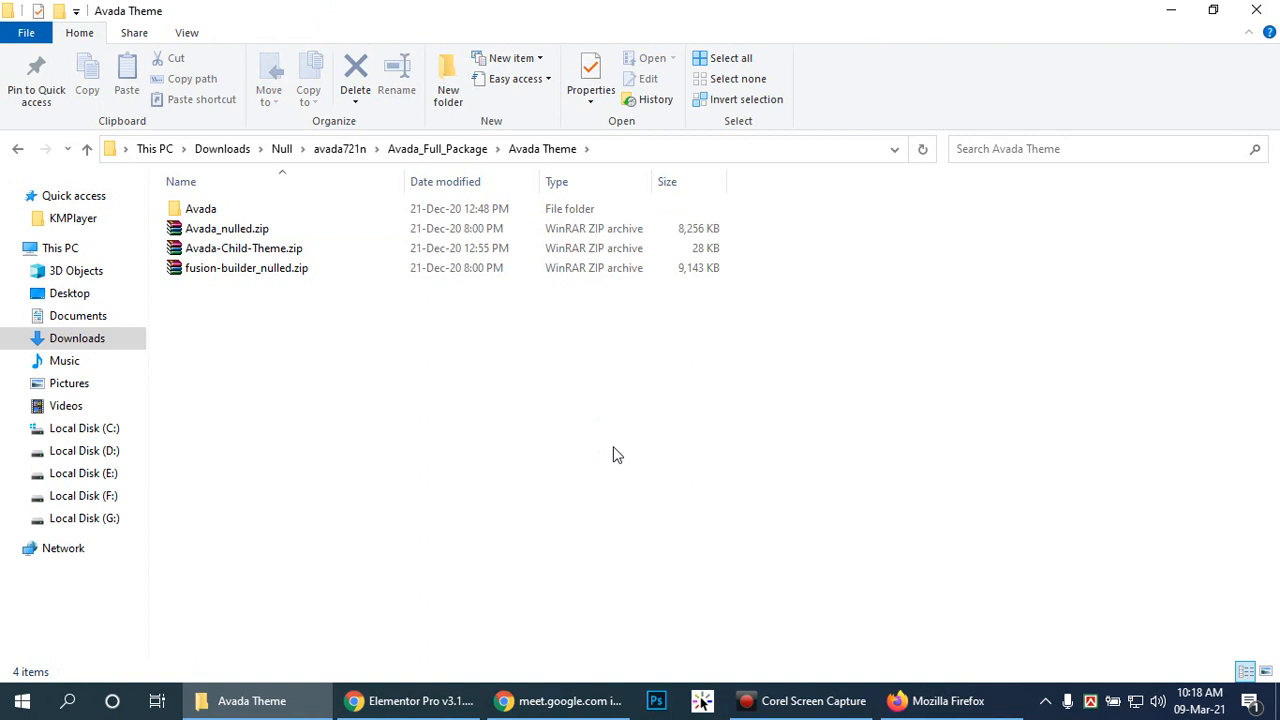
# Step: Open the extracted Avada folder, scroll its contents, then go back up to the Null folder
pyautogui.doubleClick(251, 211)
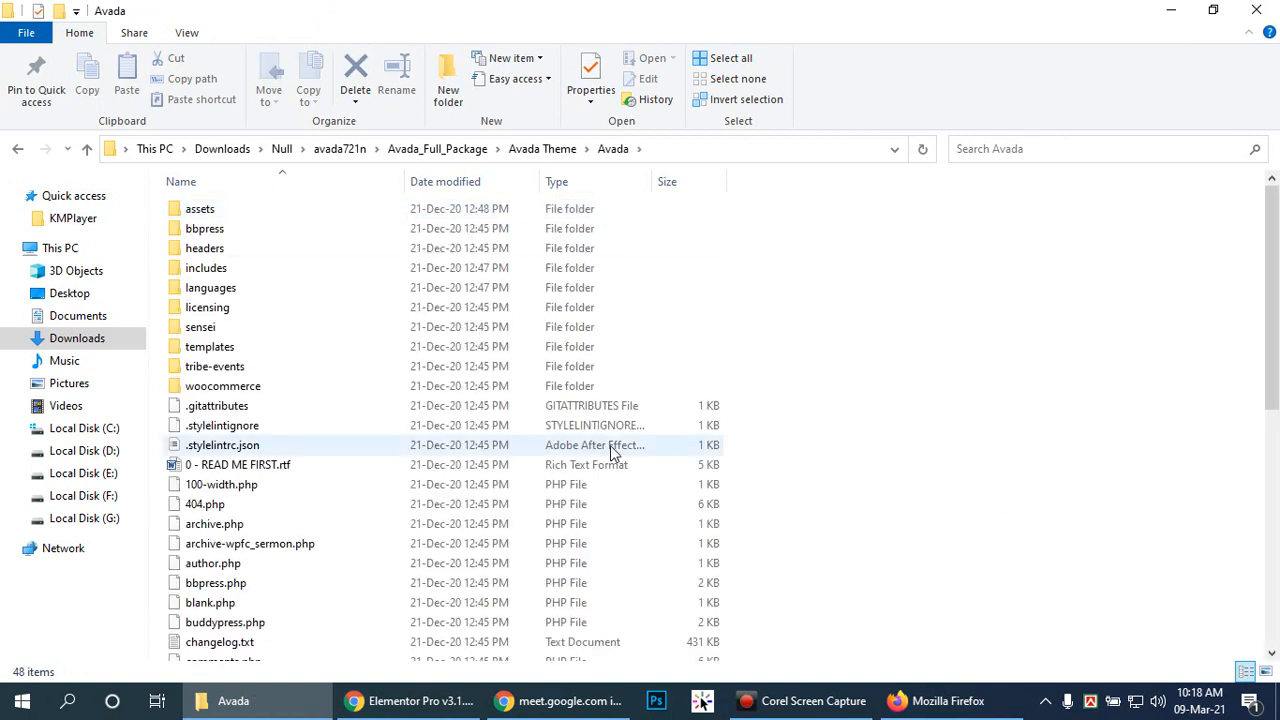
pyautogui.scroll(-4, 620, 445)
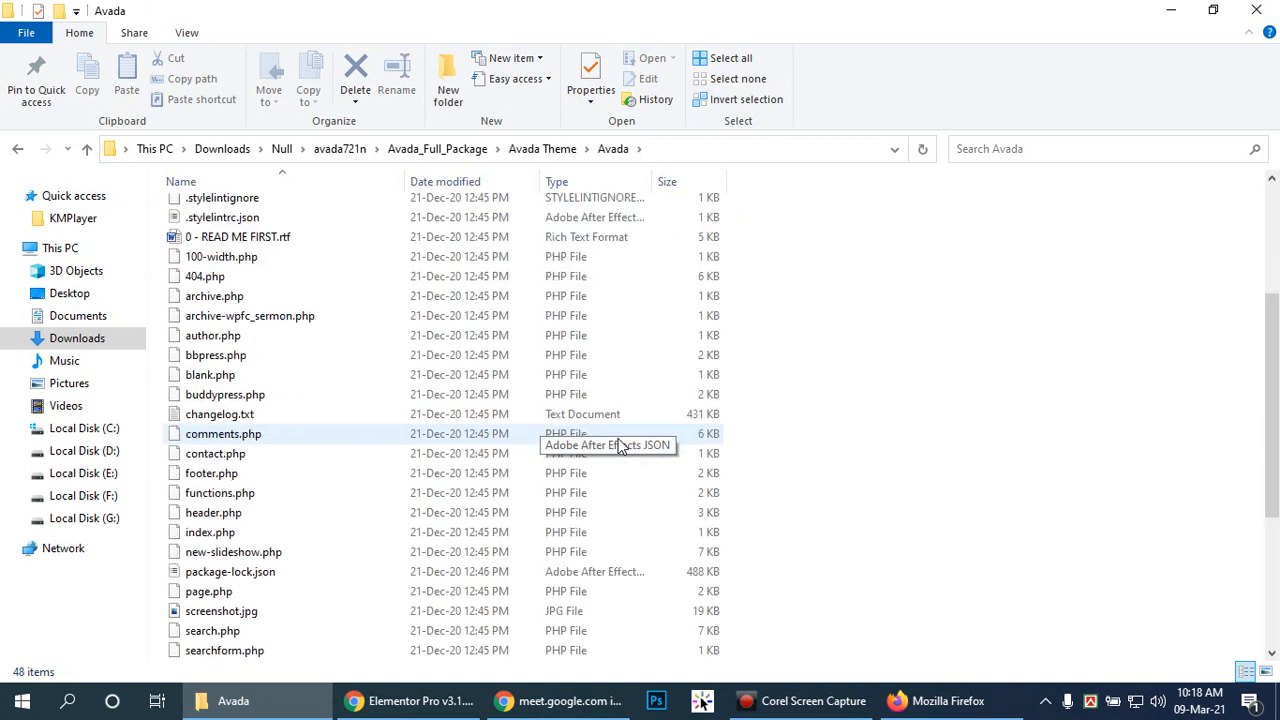
pyautogui.scroll(4, 686, 451)
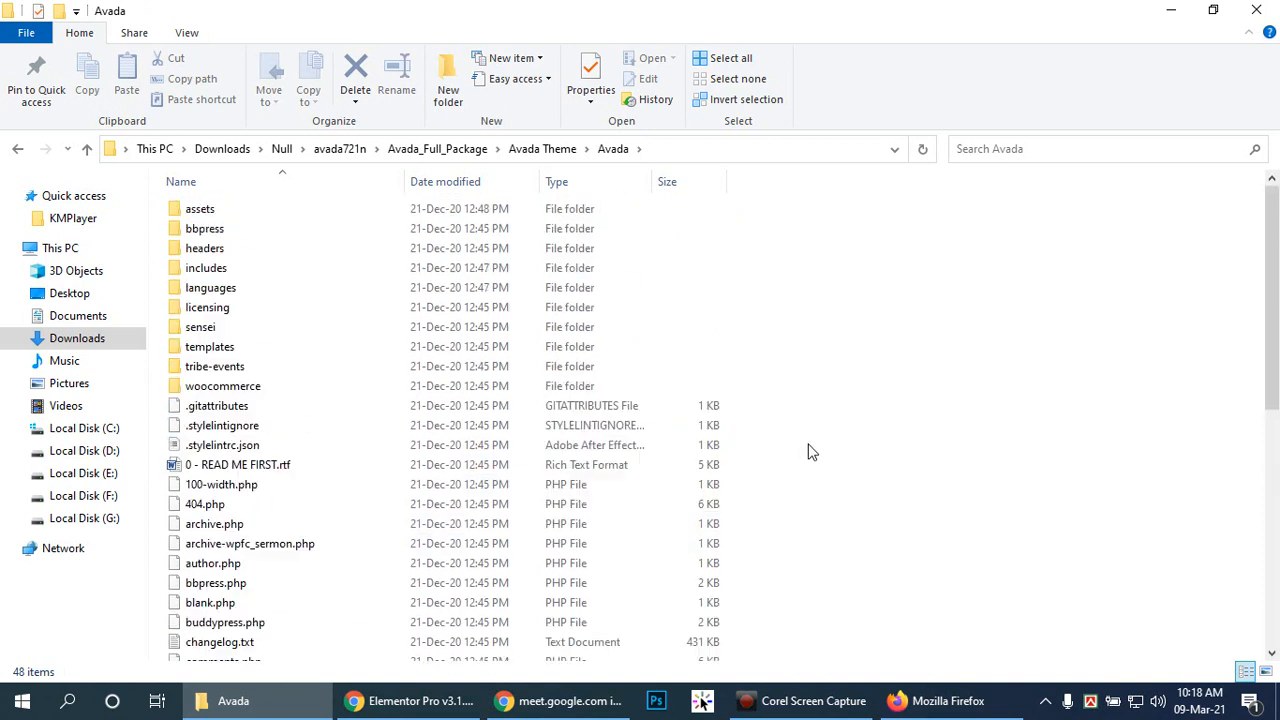
pyautogui.click(547, 155)
pyautogui.click(440, 150)
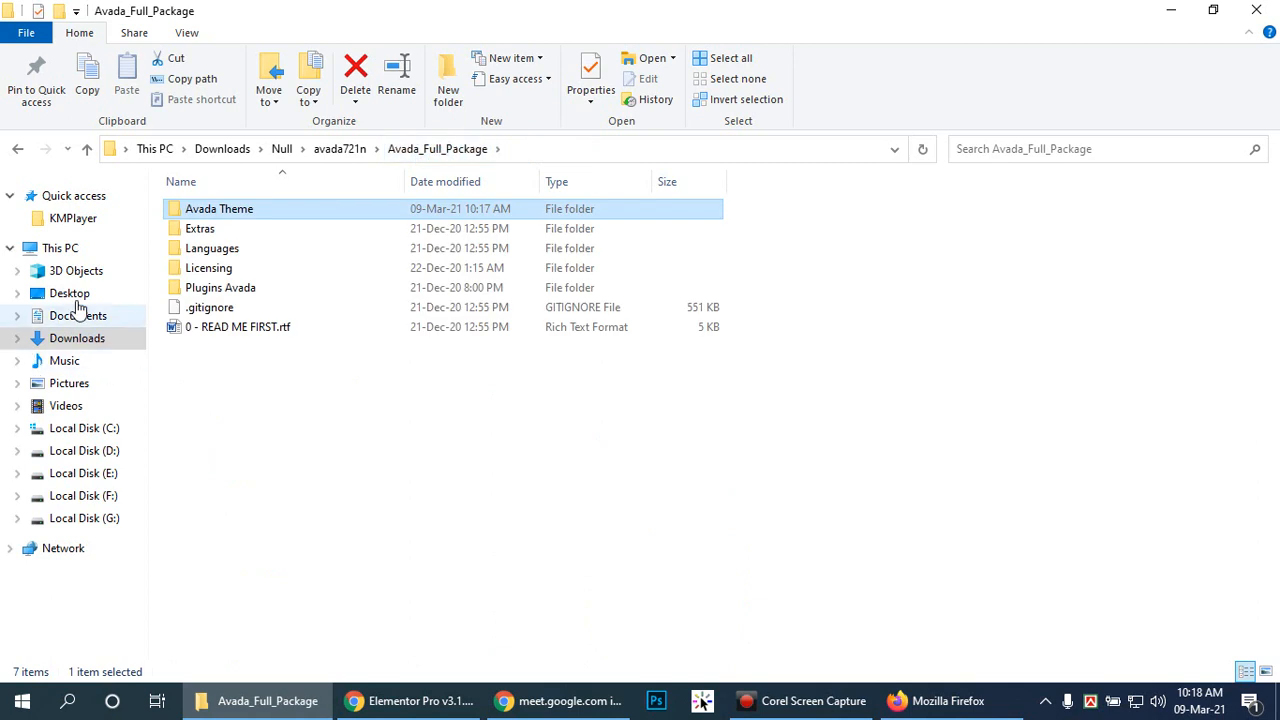
pyautogui.click(340, 150)
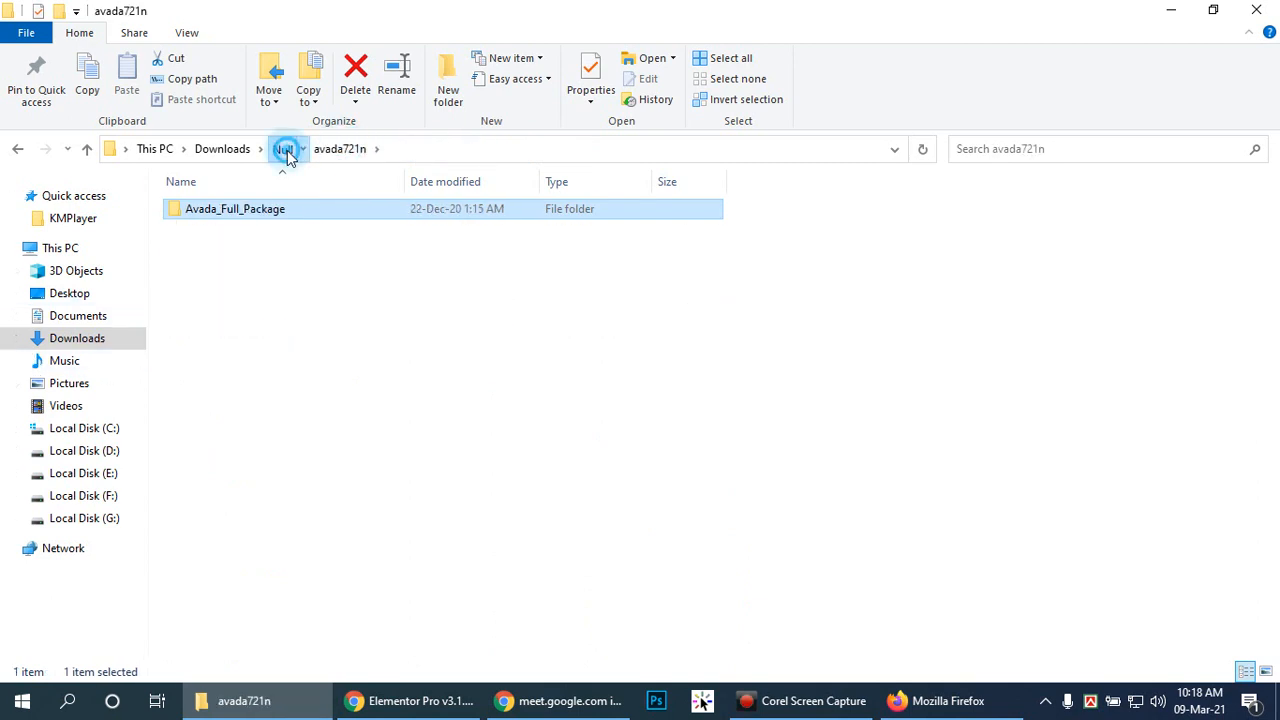
pyautogui.click(283, 149)
pyautogui.click(218, 230)
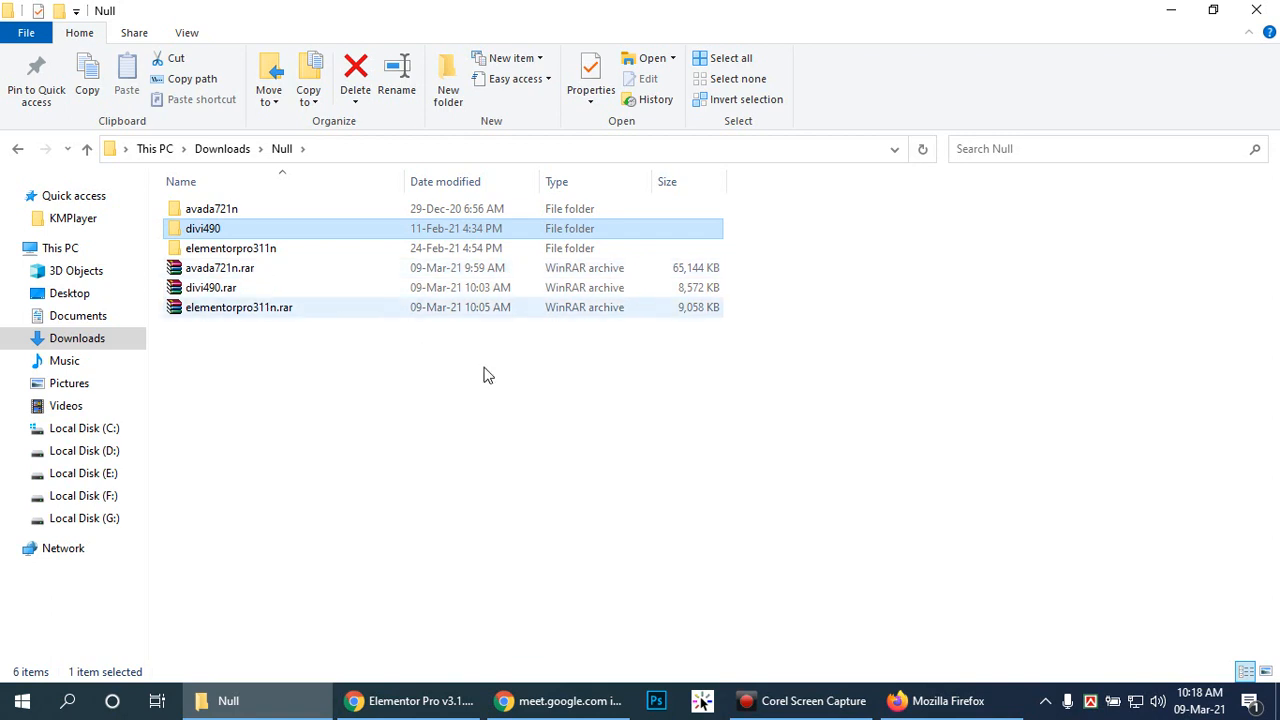
# Step: Go back down through avada721n, Avada_Full_Package and Avada Theme into Avada, scrolling its 48 items
pyautogui.doubleClick(250, 211)
pyautogui.doubleClick(250, 211)
pyautogui.doubleClick(248, 210)
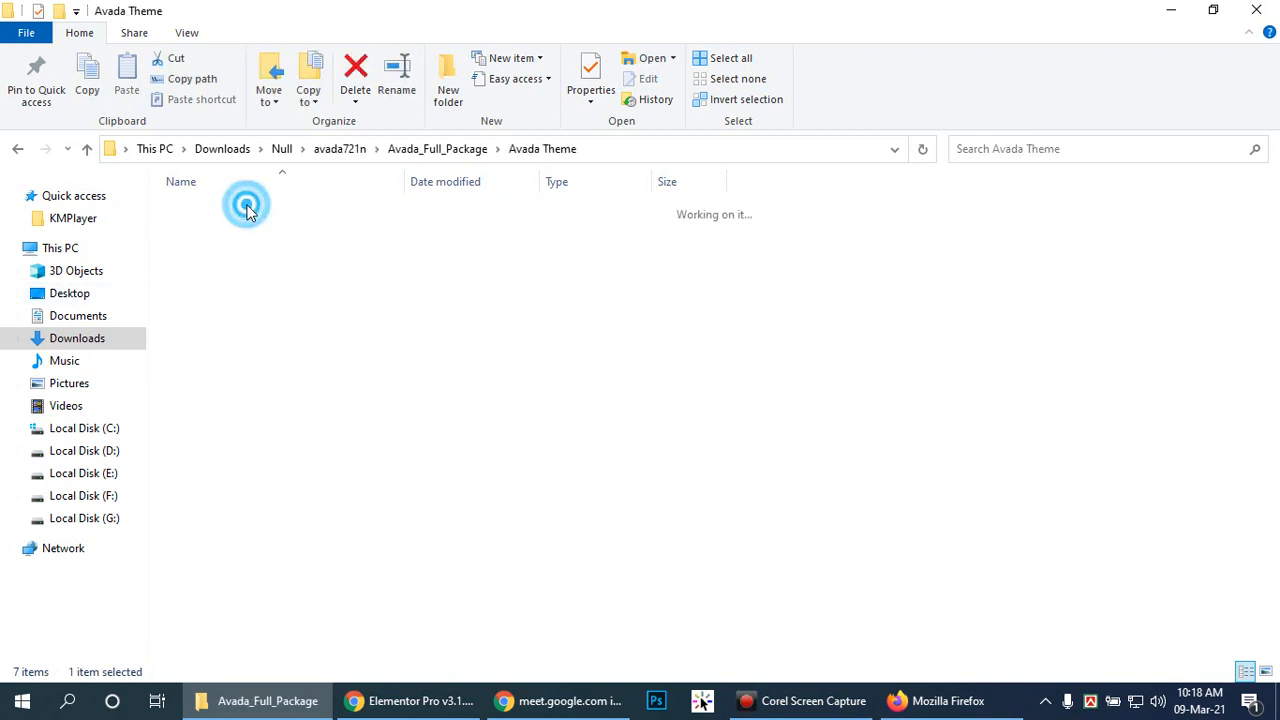
pyautogui.doubleClick(239, 209)
pyautogui.scroll(-1, 845, 400)
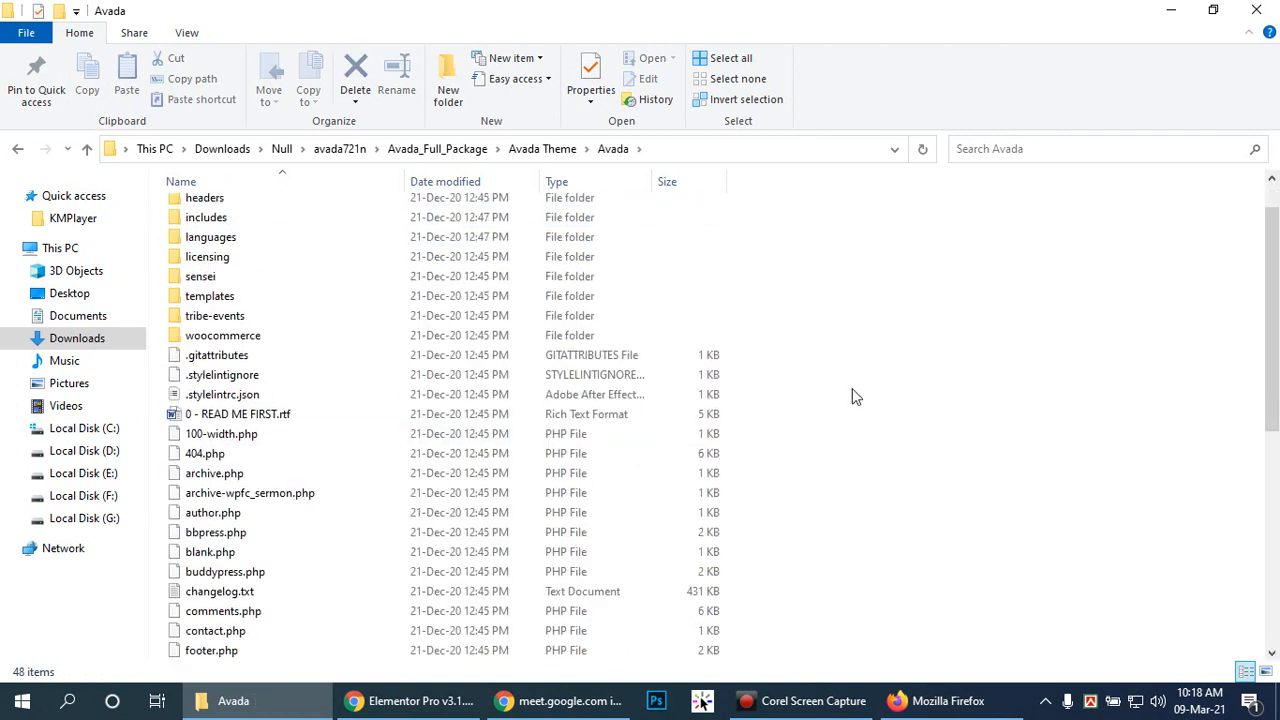
pyautogui.scroll(-5, 848, 394)
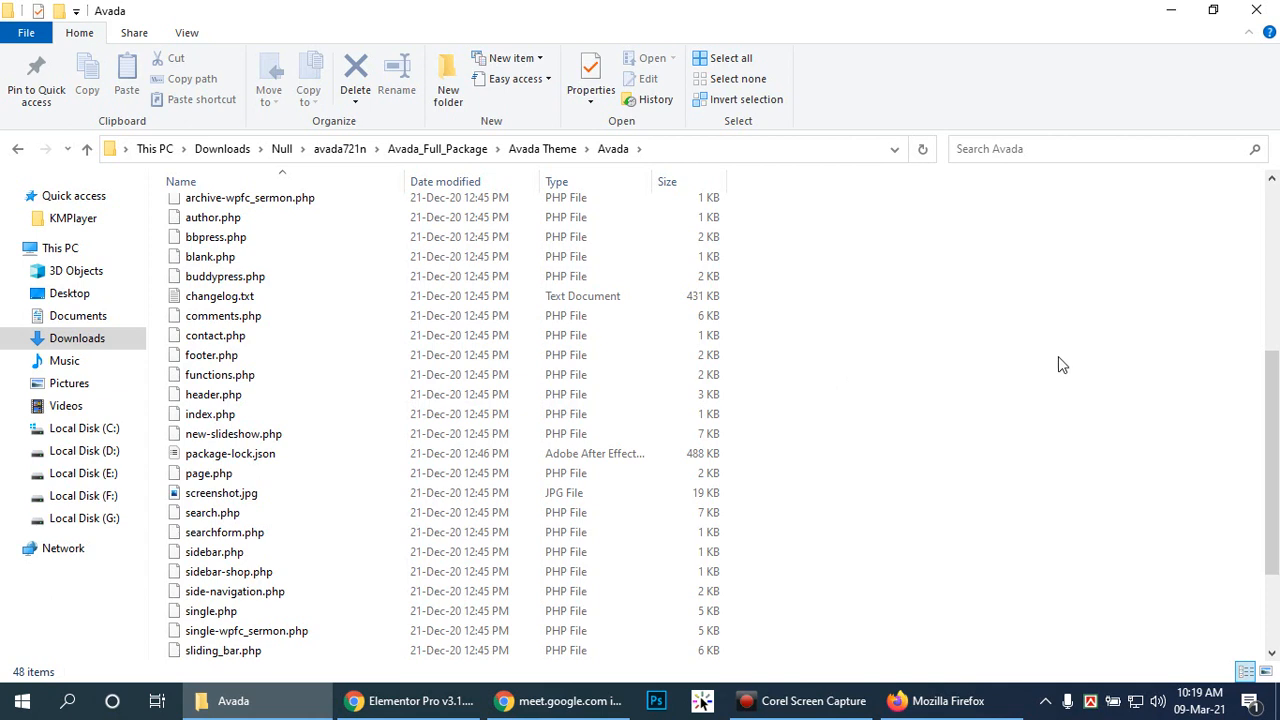
# Step: Load wordpress.org in Firefox and scroll the free themes gallery, then return to the Avada folder
pyautogui.click(940, 701)
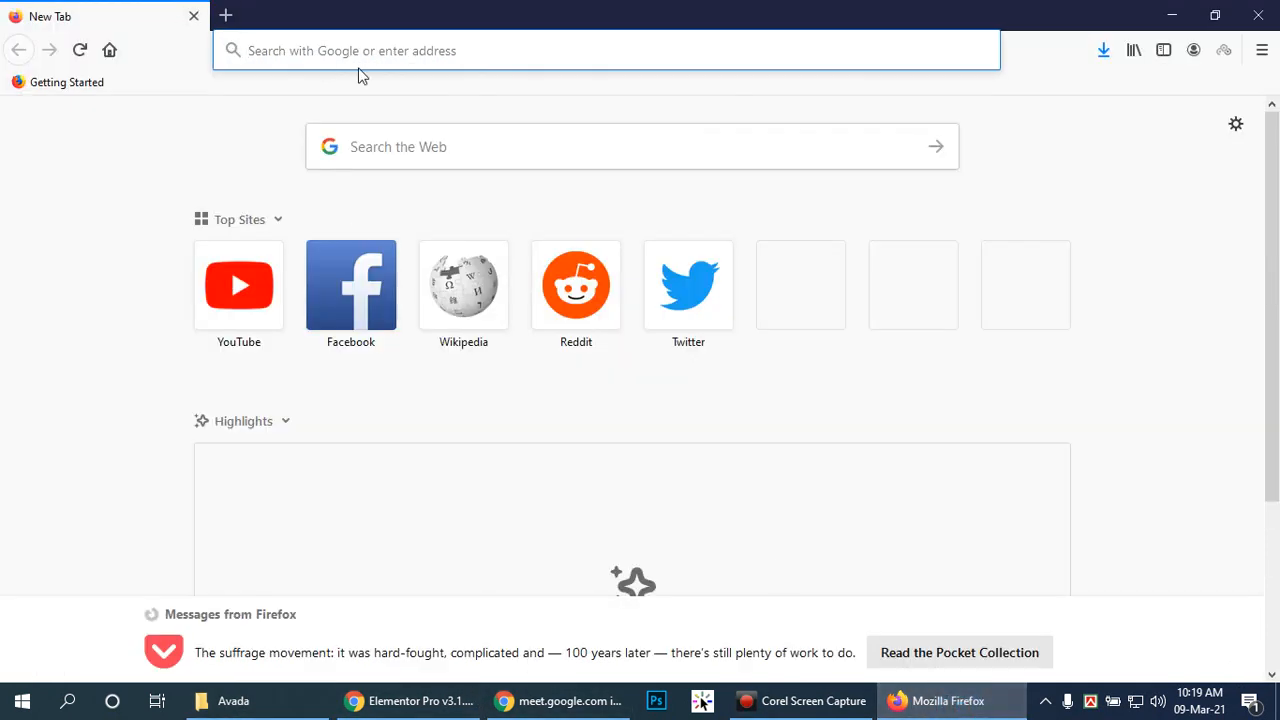
pyautogui.write('wo')
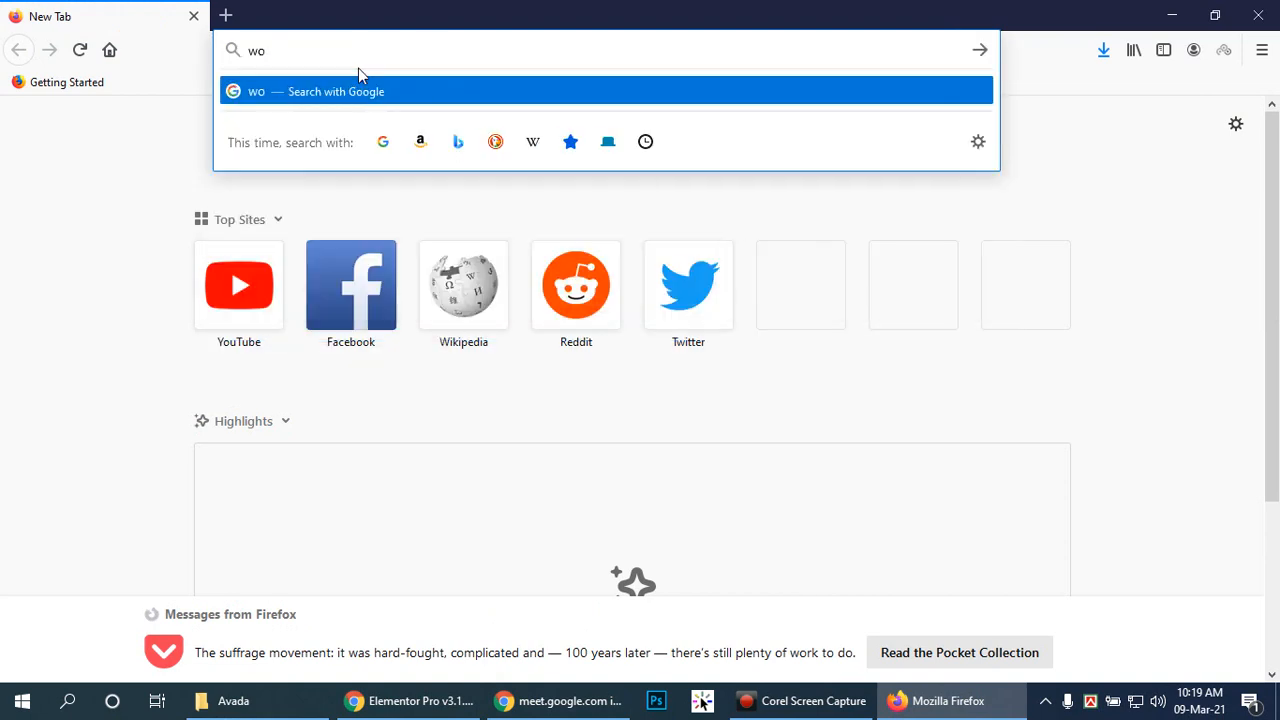
pyautogui.write('rdpress.org')
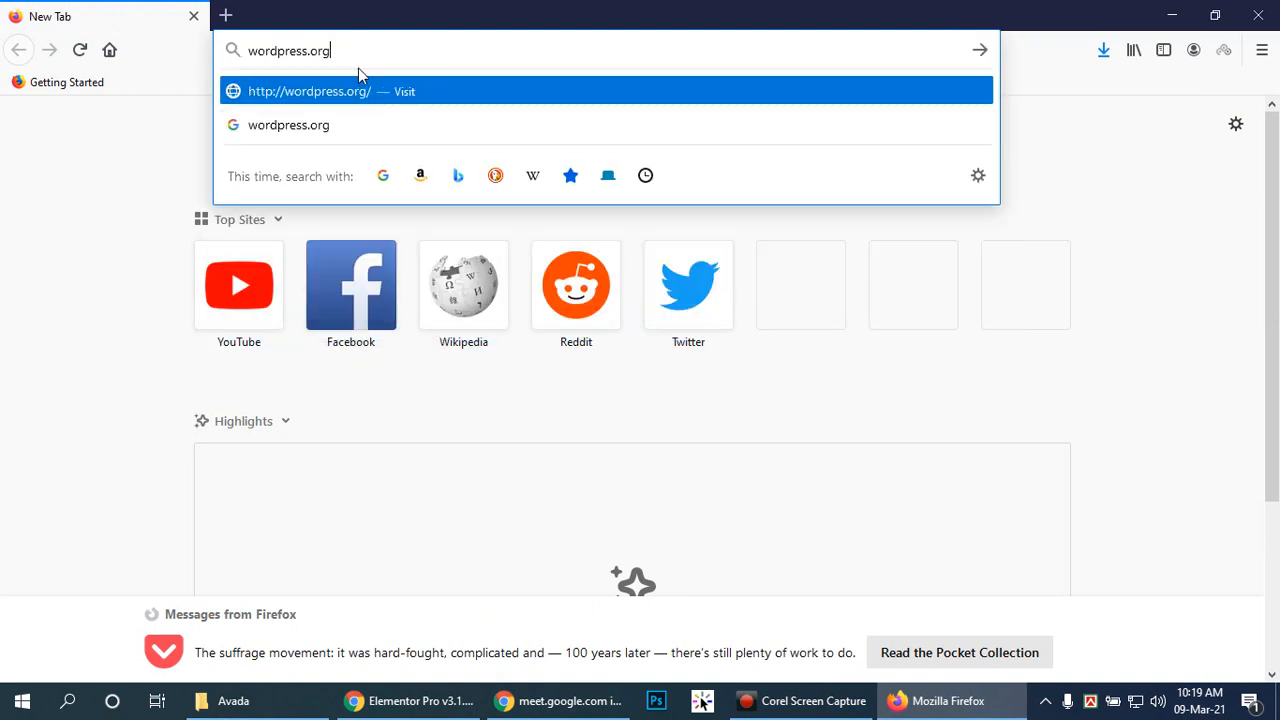
pyautogui.press('Return')
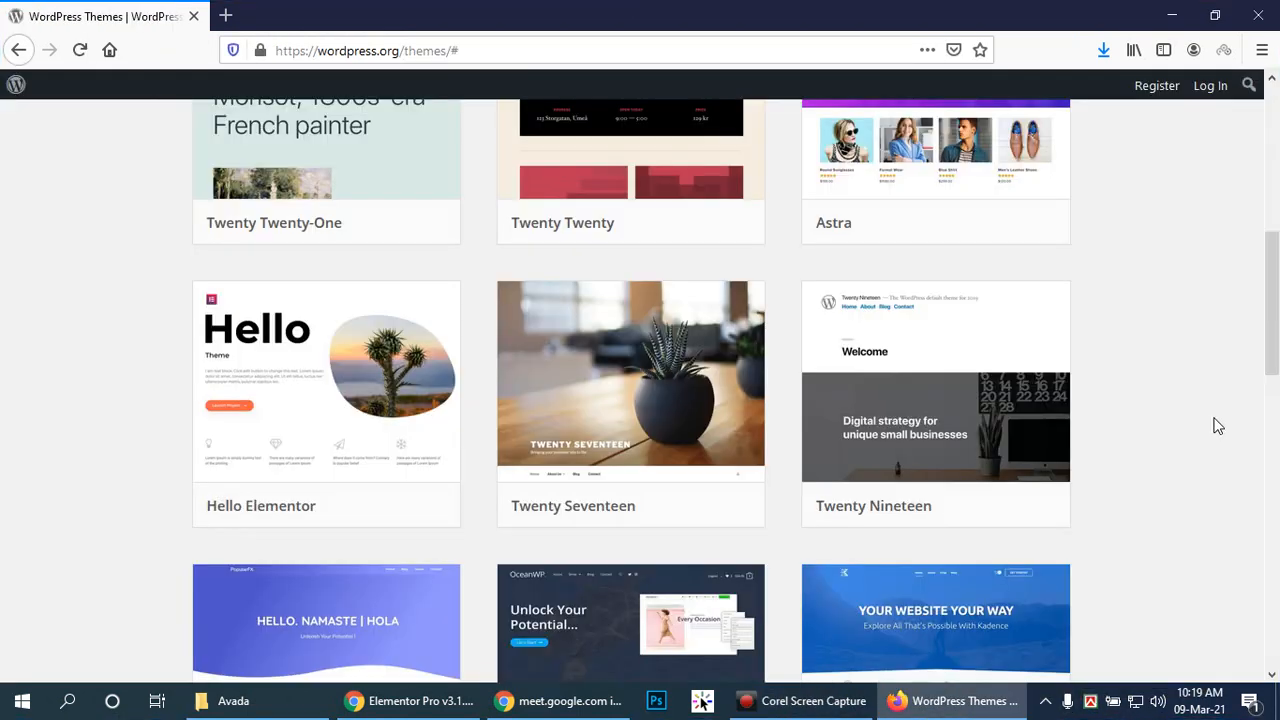
pyautogui.moveTo(1272, 300); pyautogui.dragTo(1276, 357)
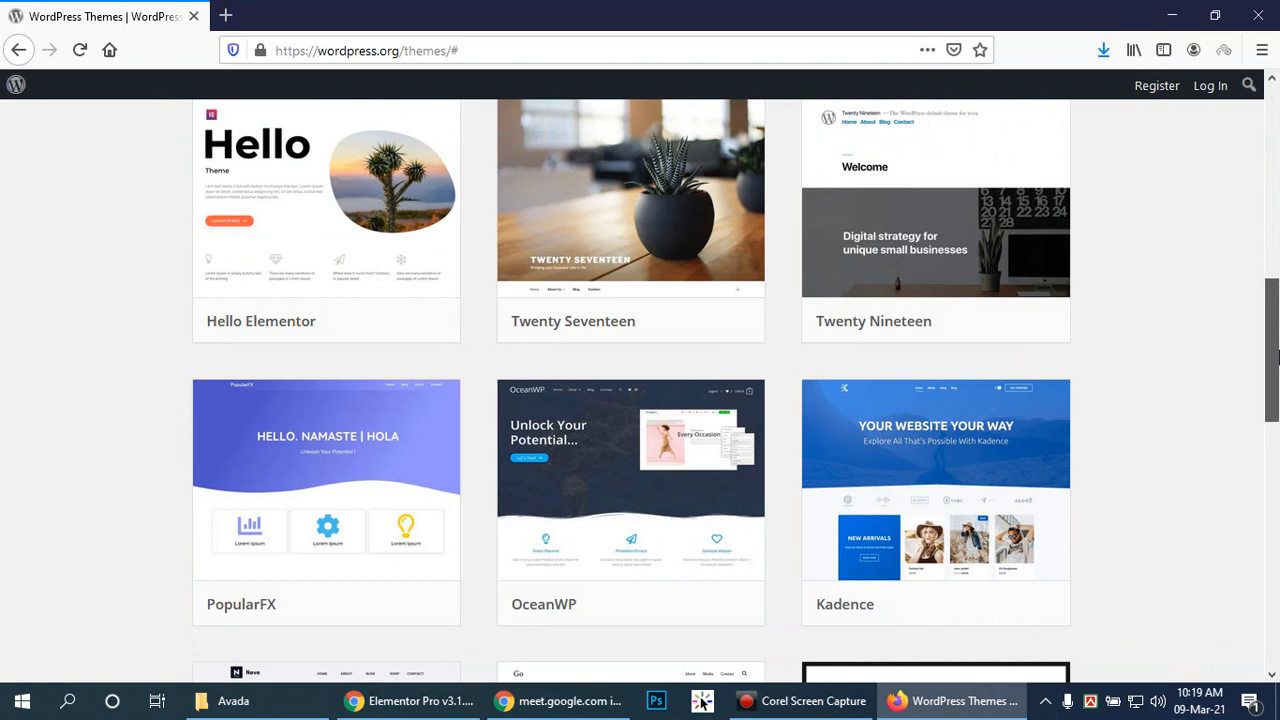
pyautogui.moveTo(1276, 357); pyautogui.dragTo(1277, 482)
pyautogui.click(277, 703)
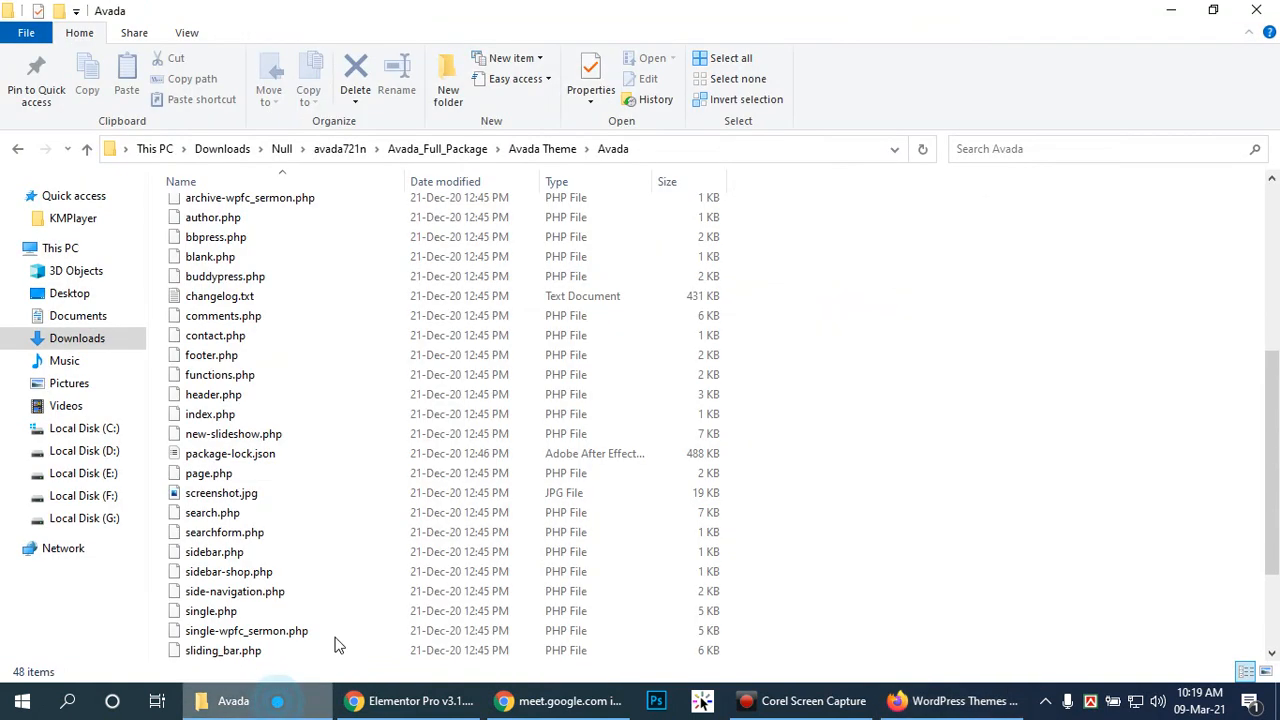
# Step: View the Avada theme's screenshot.jpg in Photos, then return to Firefox and open the Start menu
pyautogui.doubleClick(213, 494)
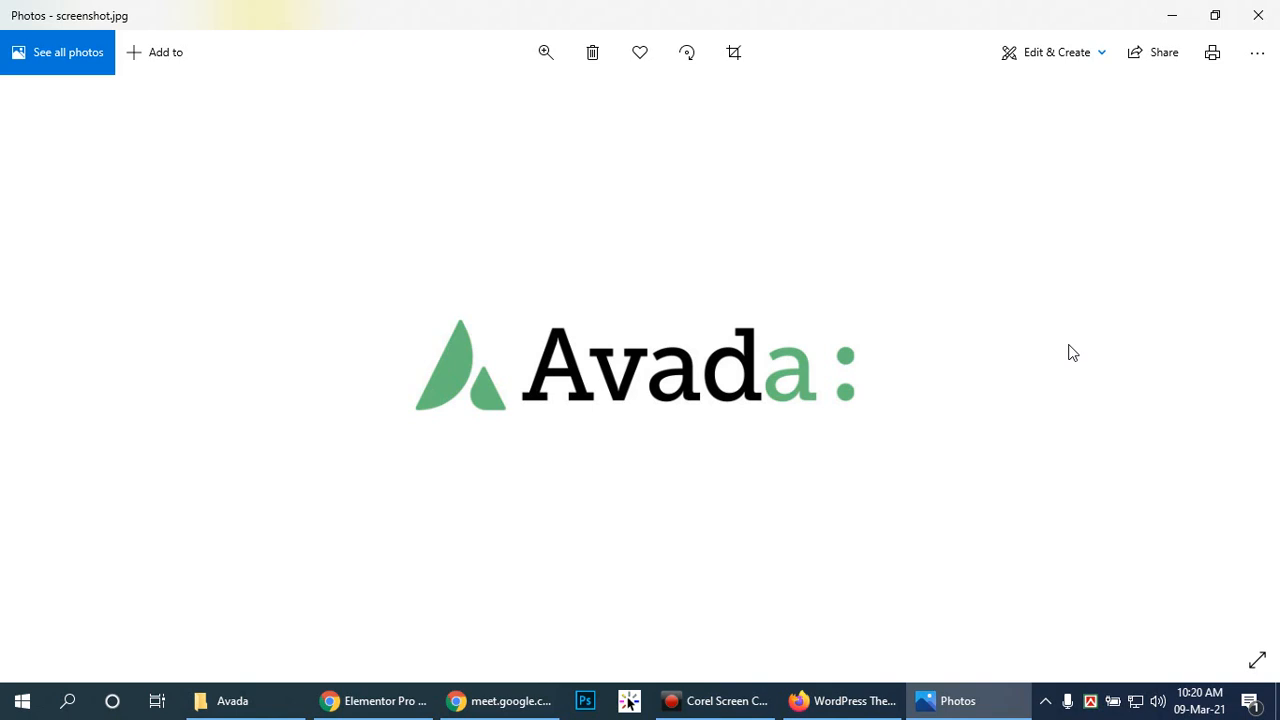
pyautogui.click(836, 705)
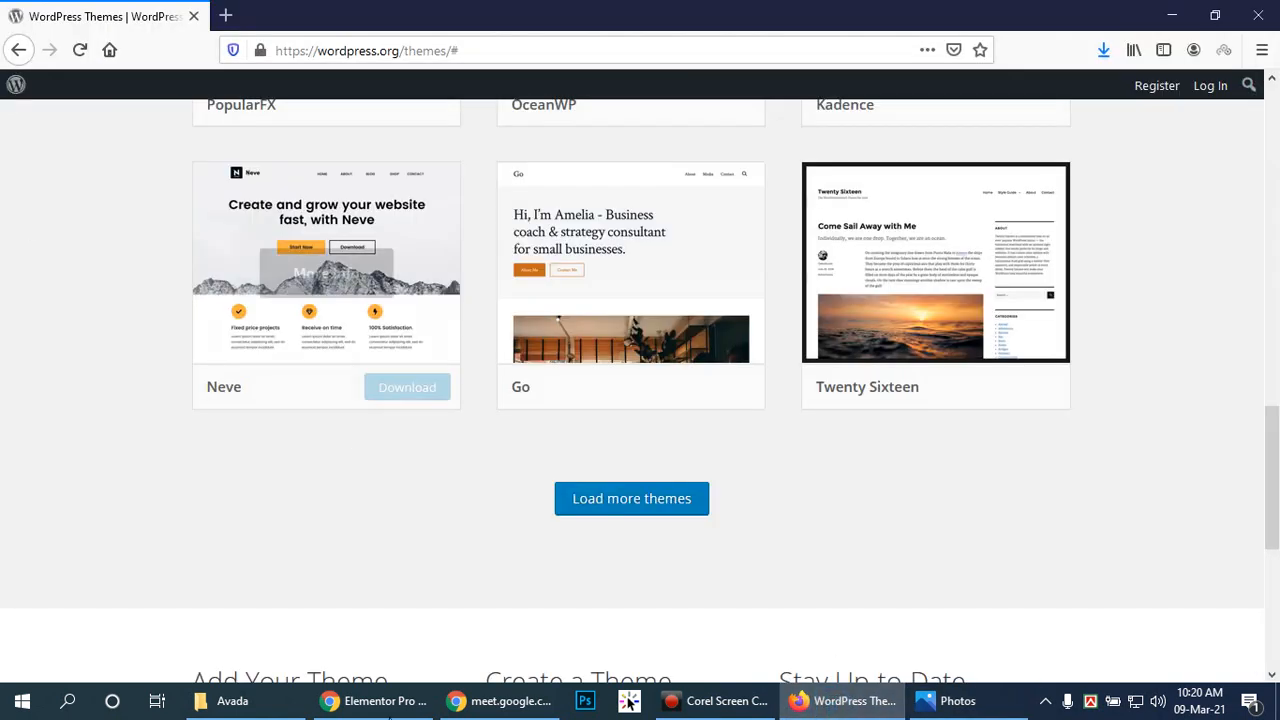
pyautogui.click(8, 706)
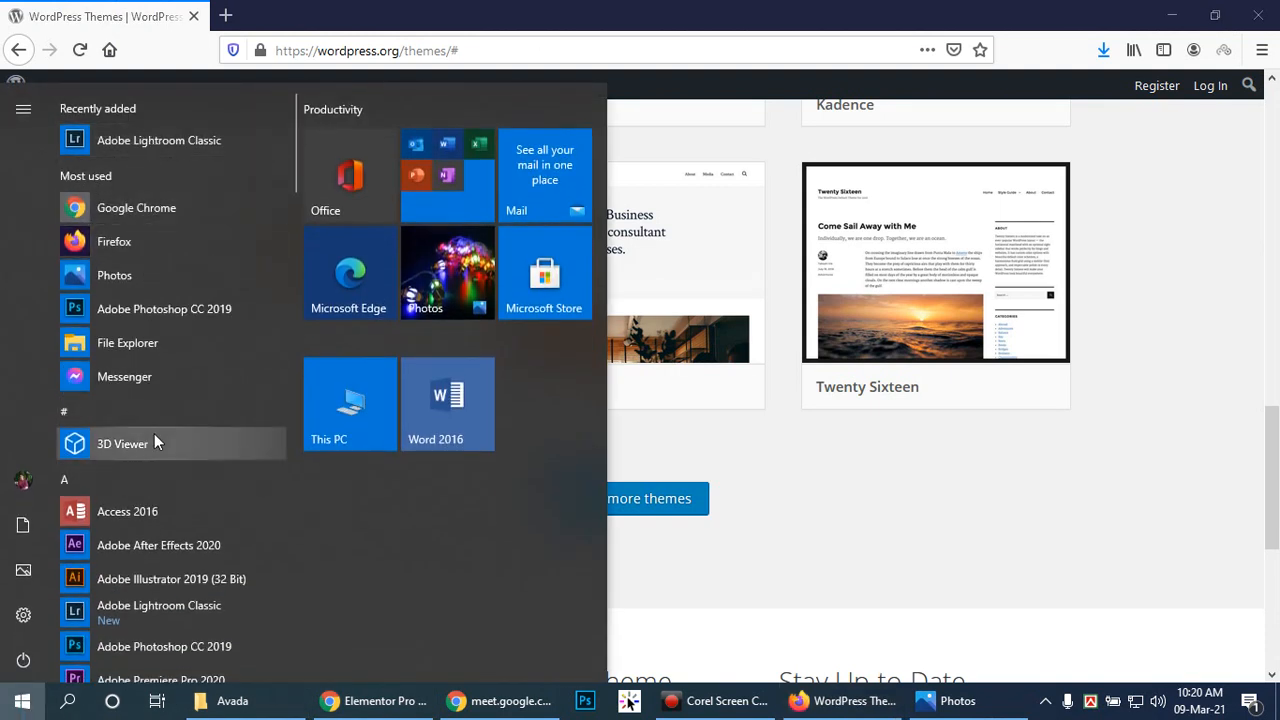
# Step: Launch XAMPP Control Panel from the Start menu, start Apache and MySQL, then close the window
pyautogui.scroll(-15, 152, 419)
pyautogui.scroll(-3, 152, 419)
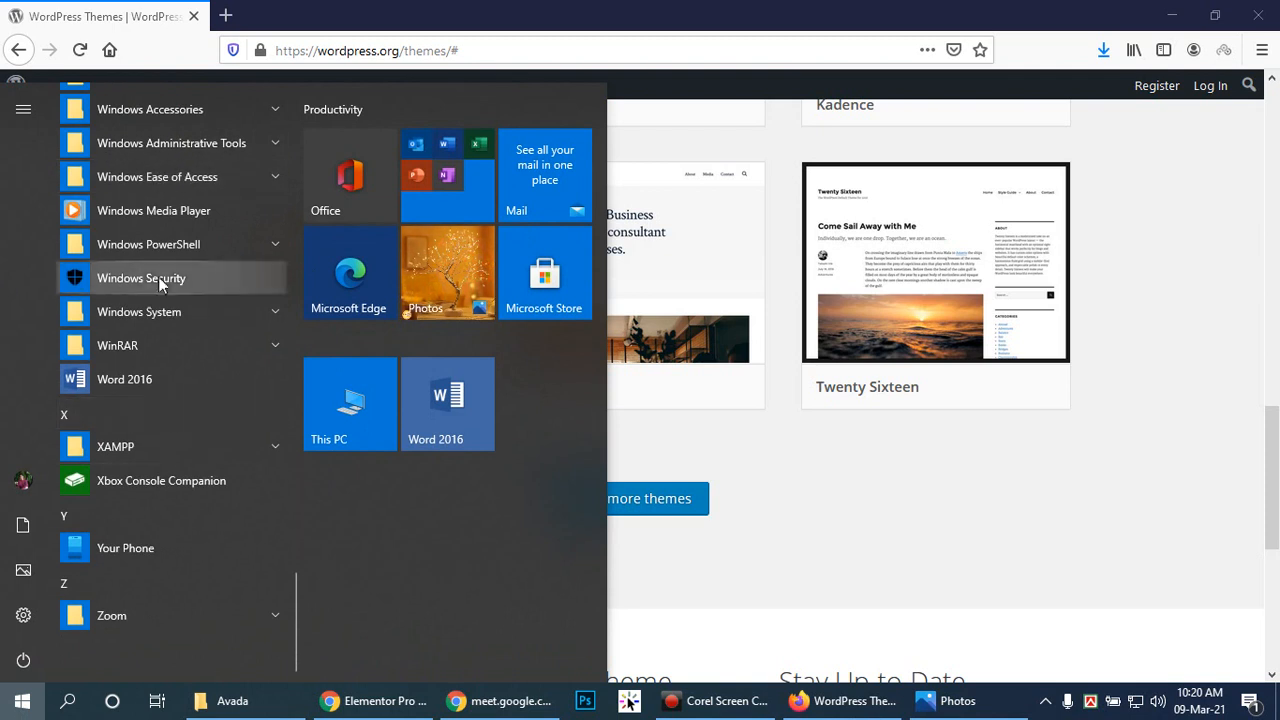
pyautogui.click(152, 447)
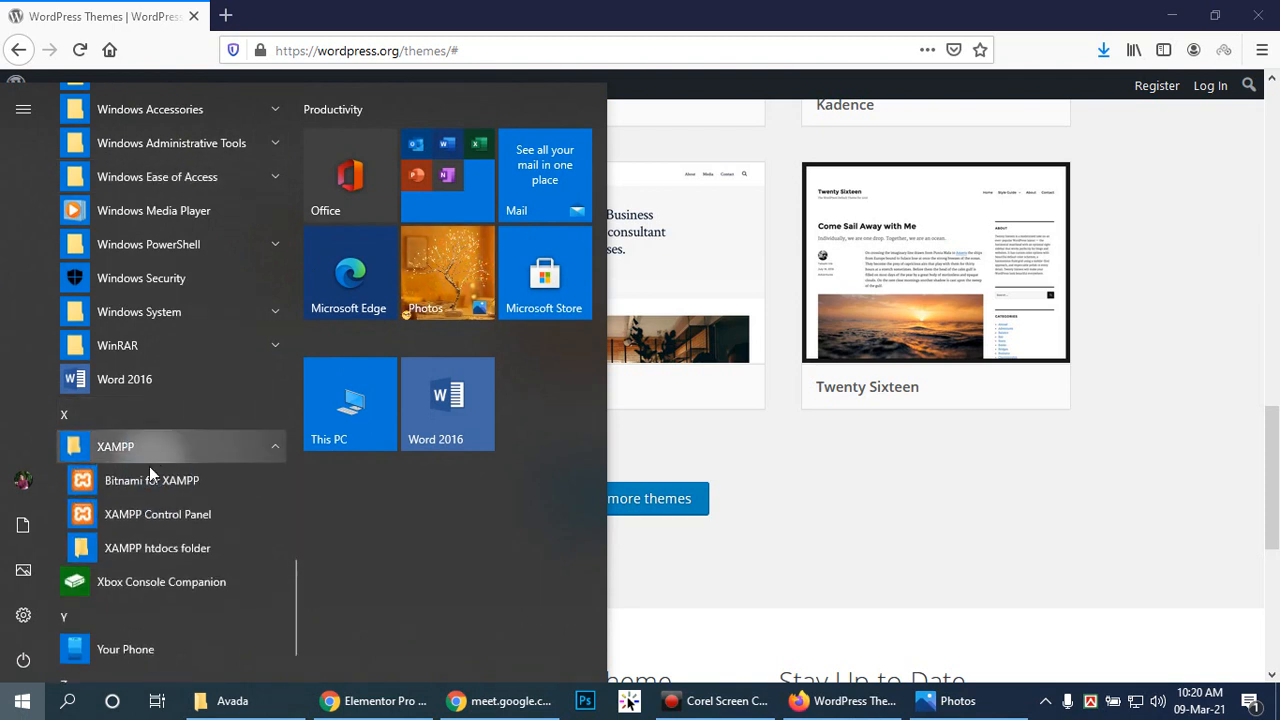
pyautogui.click(148, 514)
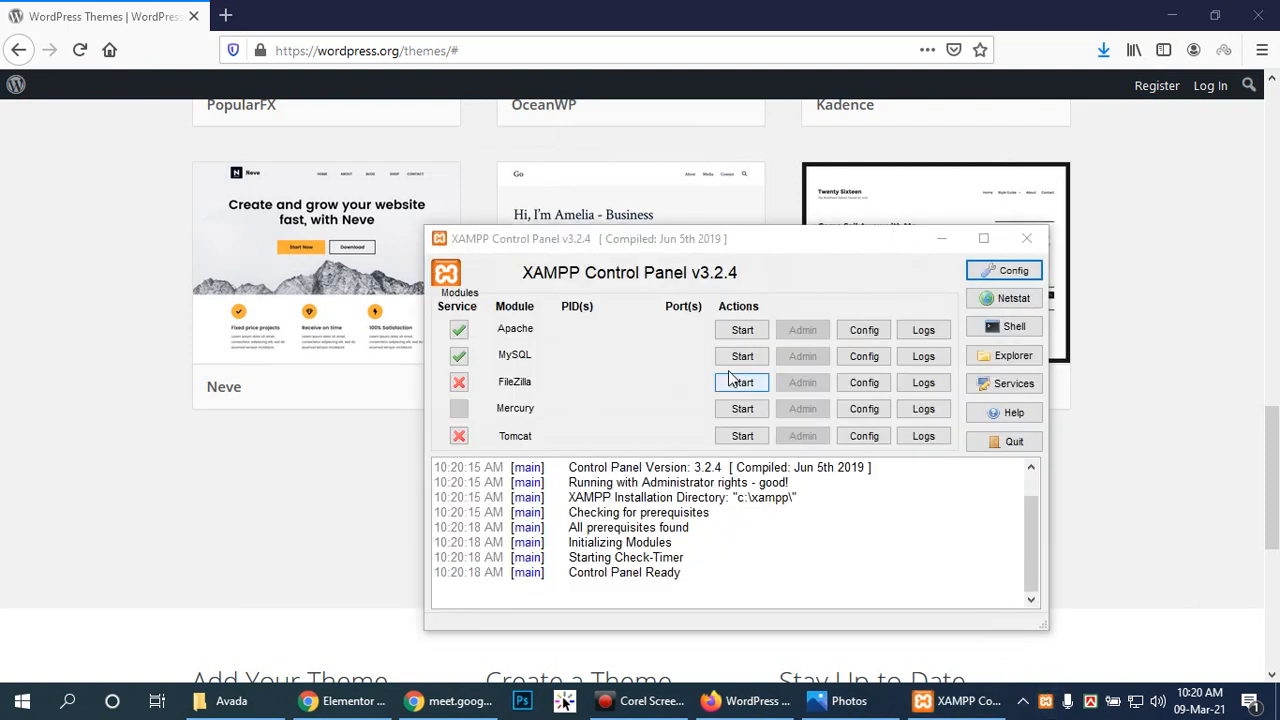
pyautogui.click(742, 330)
pyautogui.click(742, 356)
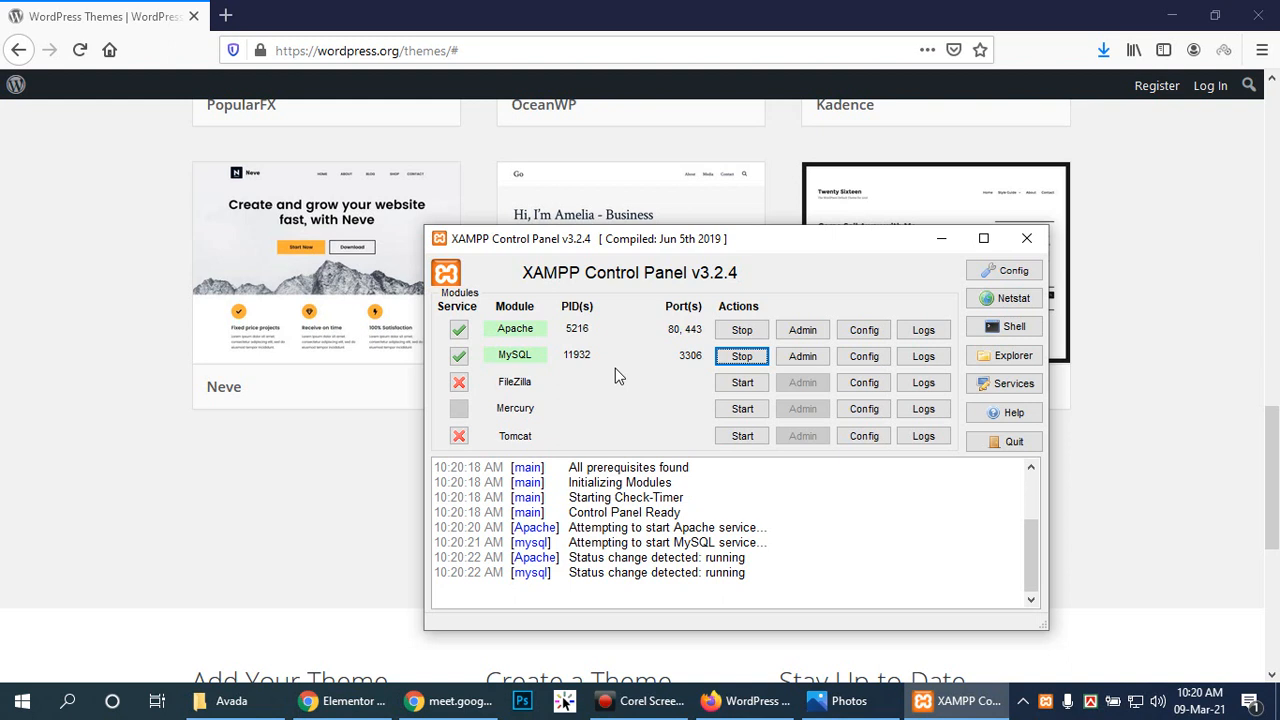
pyautogui.click(1026, 241)
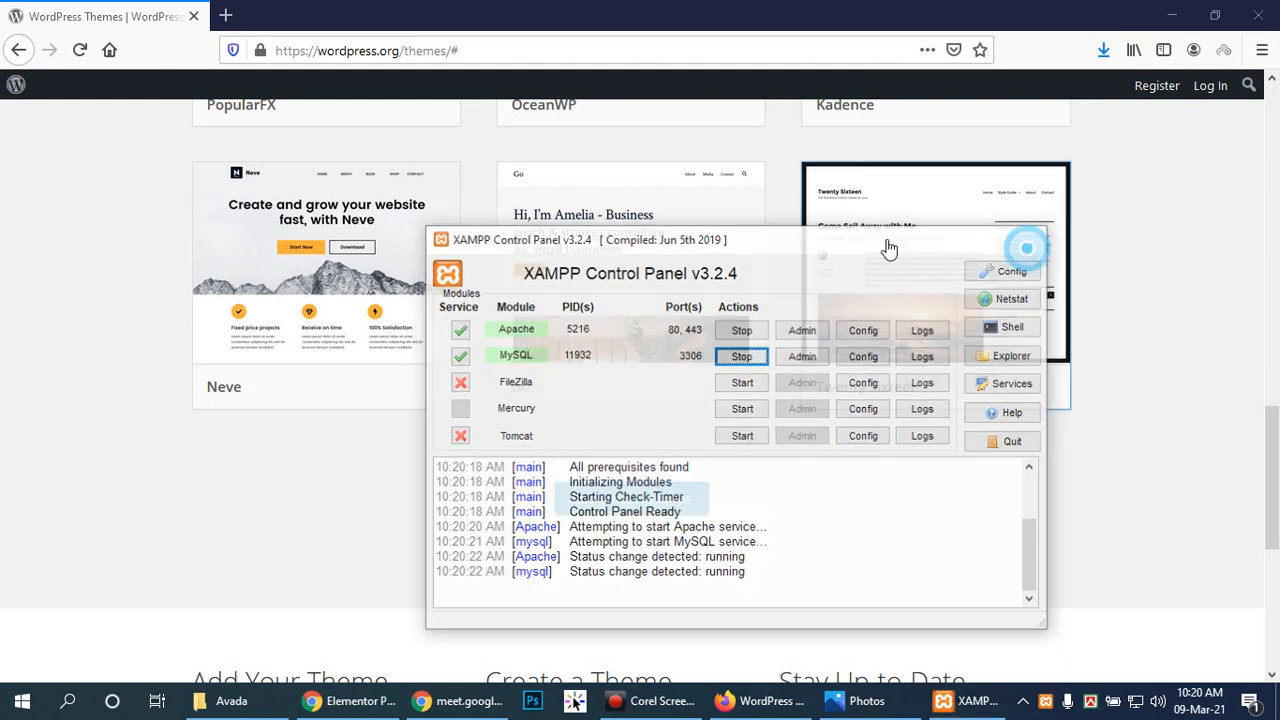
# Step: Browse to localhost, open mySite in a new tab, and load localhost/mySite/wp-admin
pyautogui.click(225, 16)
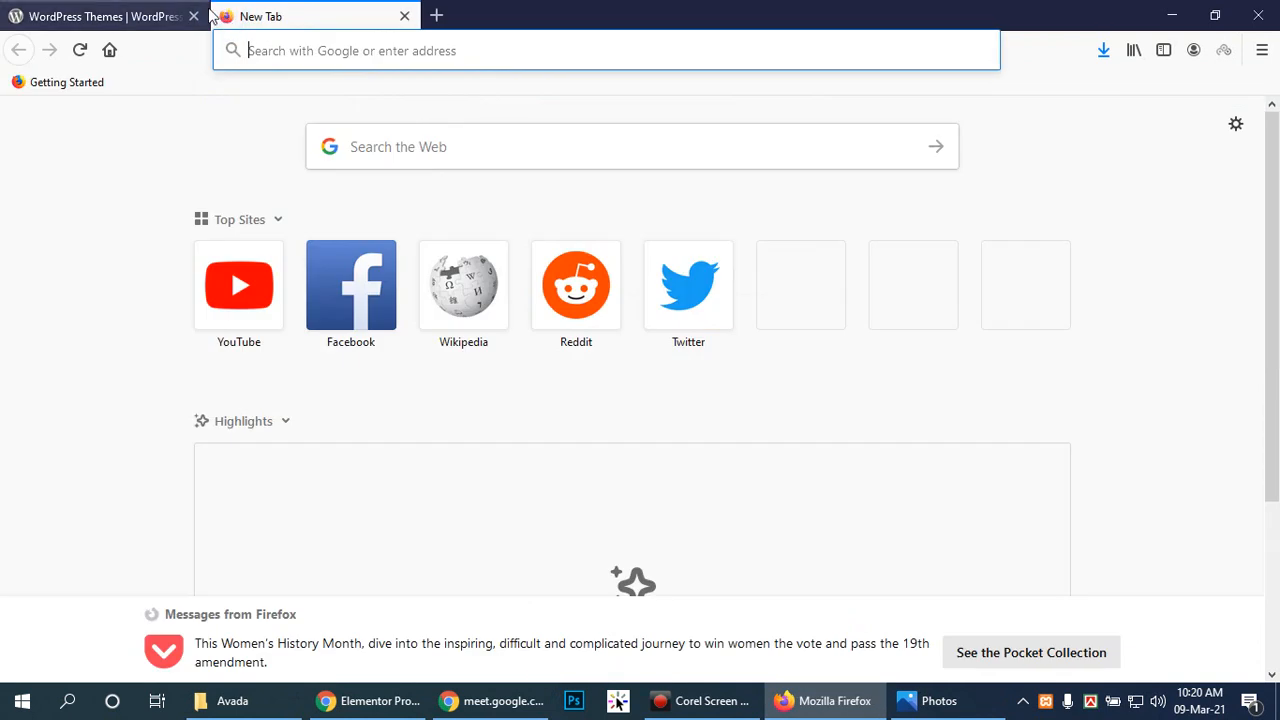
pyautogui.write('loc')
pyautogui.write('alhost')
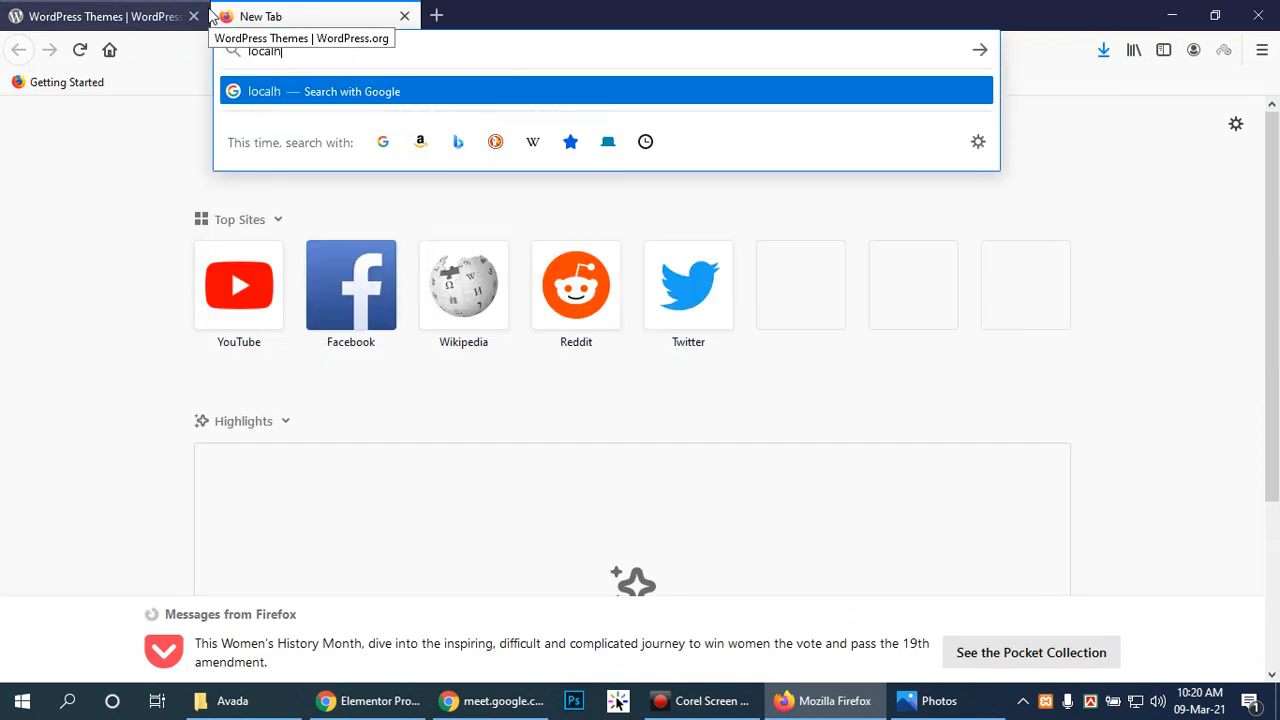
pyautogui.press('Return')
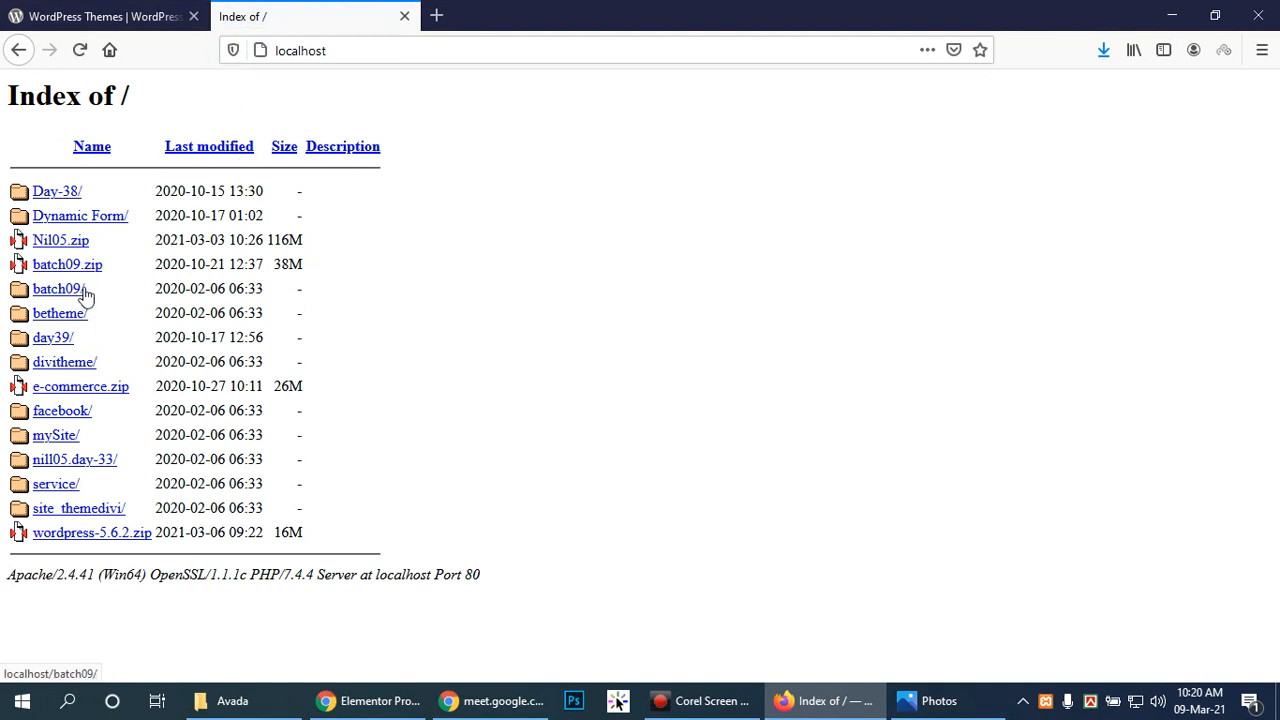
pyautogui.rightClick(47, 443)
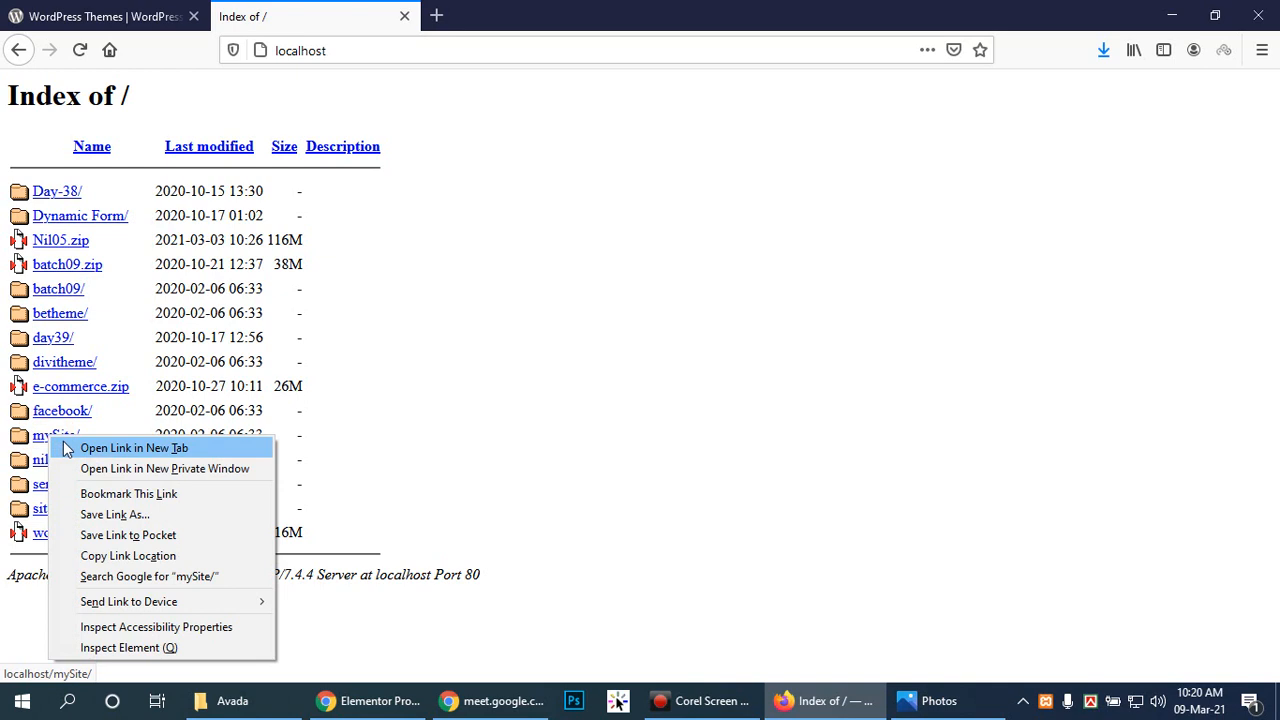
pyautogui.click(60, 446)
pyautogui.click(507, 8)
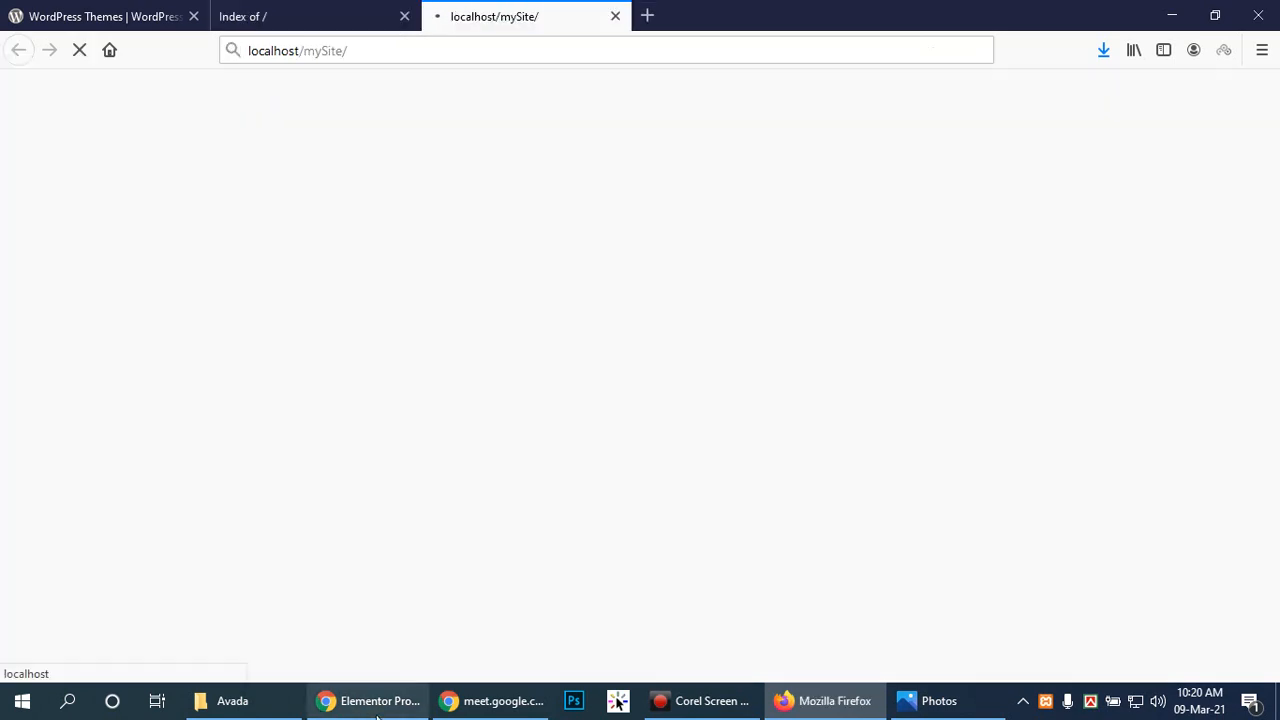
pyautogui.click(712, 702)
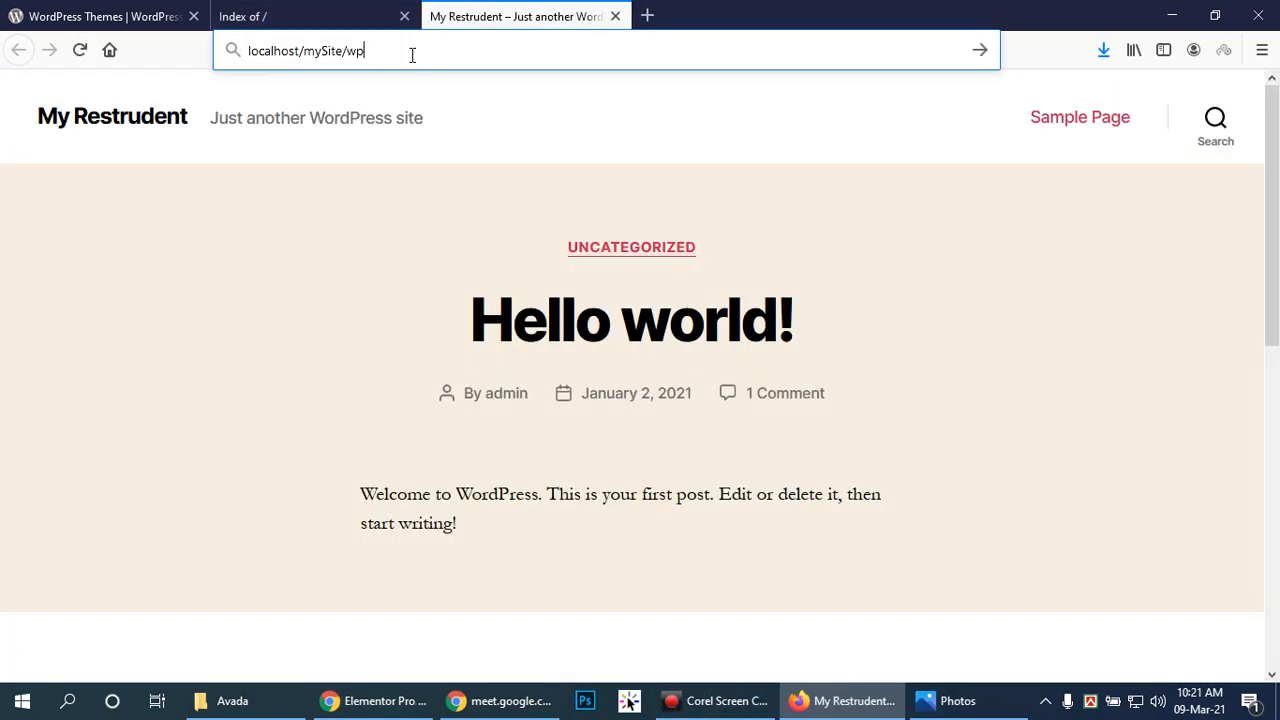
pyautogui.write('-admin')
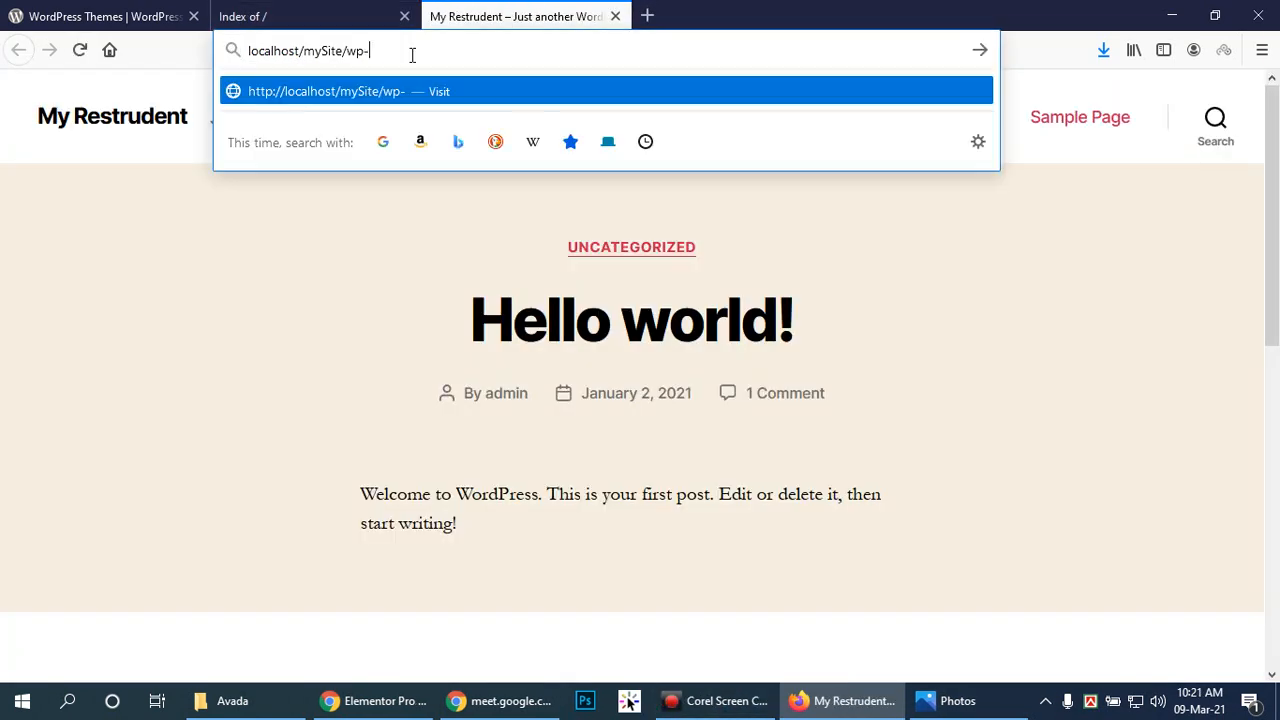
pyautogui.press('Return')
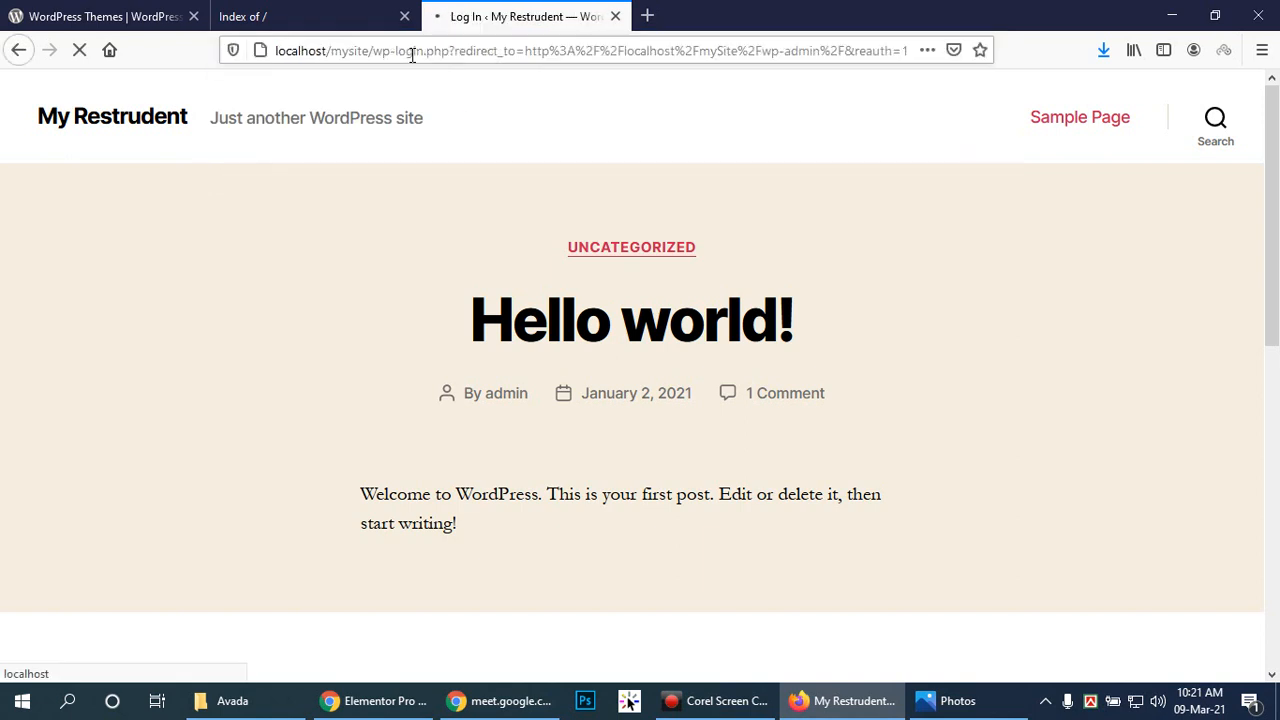
# Step: Enter the administrator username and password on the login form and submit, retrying once
pyautogui.write('admin')
pyautogui.press('Tab')
pyautogui.write('admin')
pyautogui.press('Return')
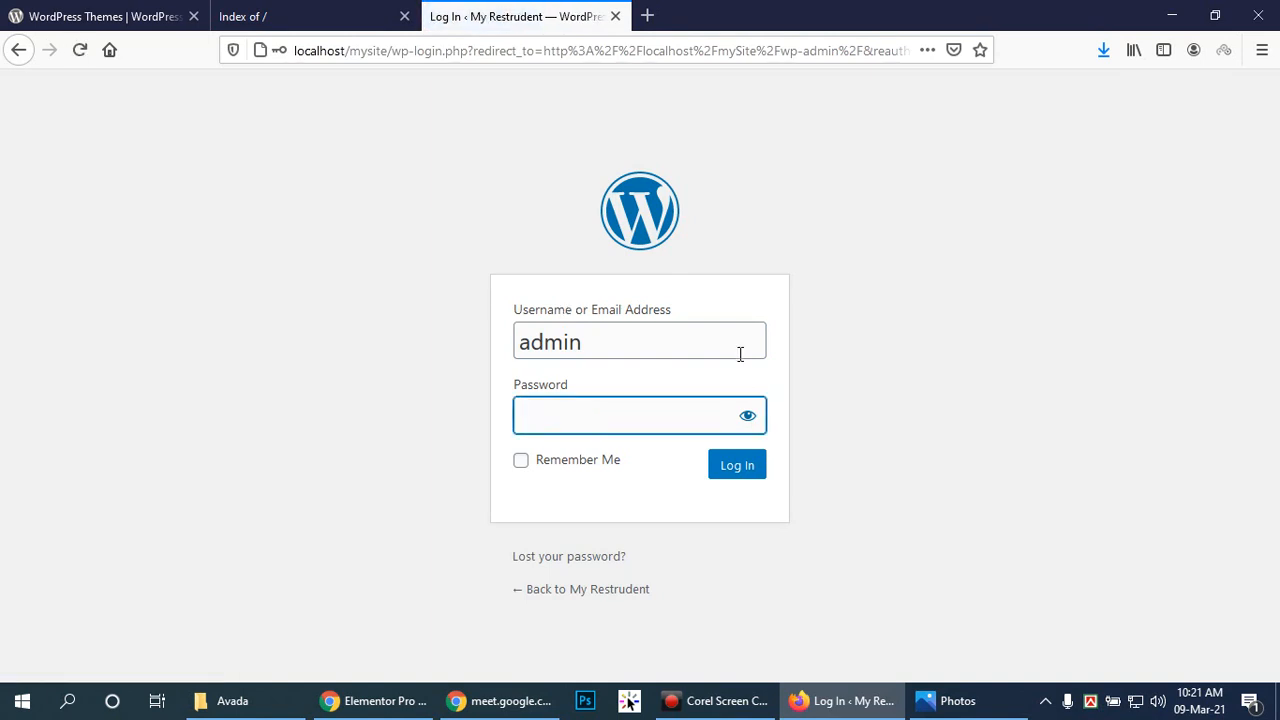
pyautogui.write('admin')
pyautogui.press('Return')
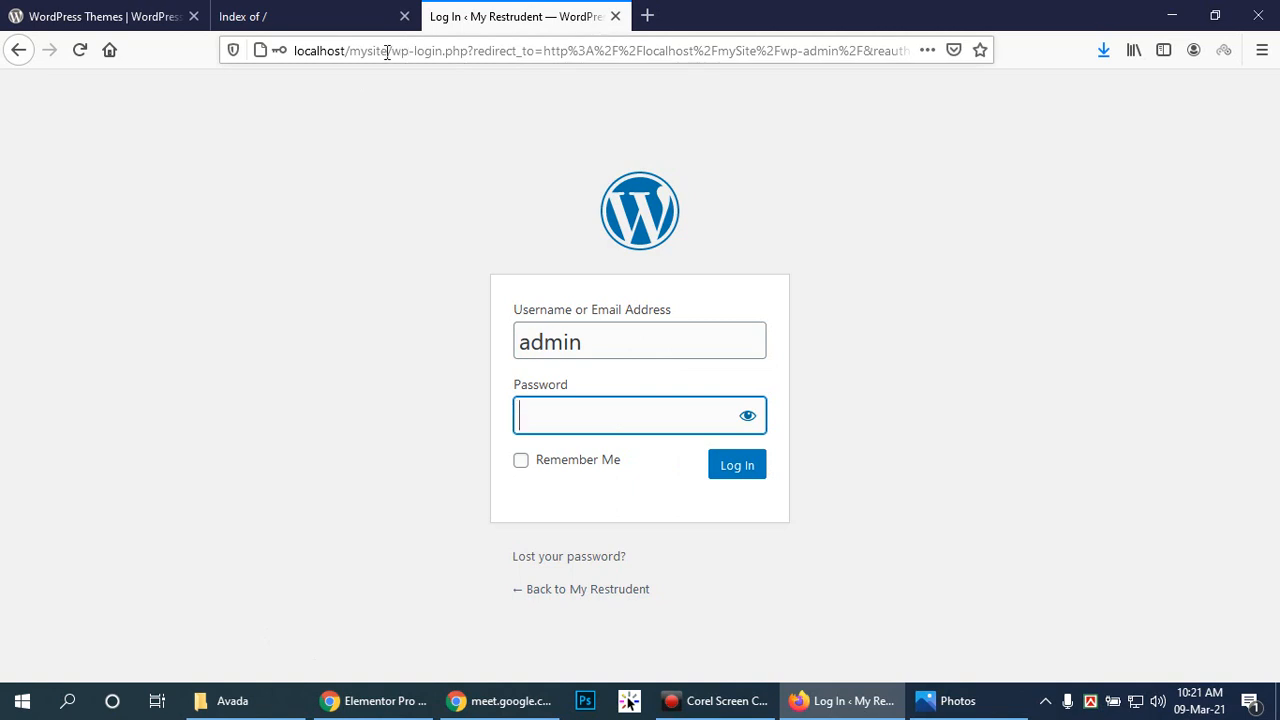
# Step: Open localhost/phpmyadmin in a new tab by copying the localhost address
pyautogui.click(268, 16)
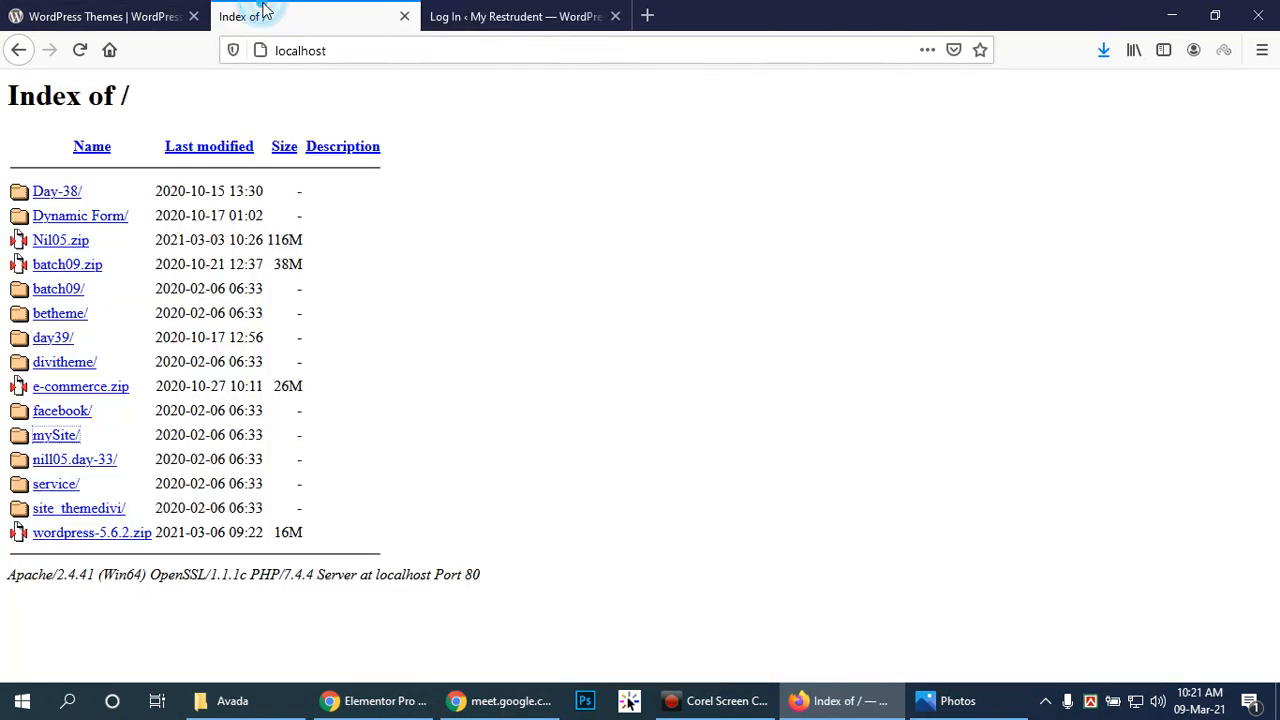
pyautogui.click(389, 52)
pyautogui.hotkey('ctrl', 'c')
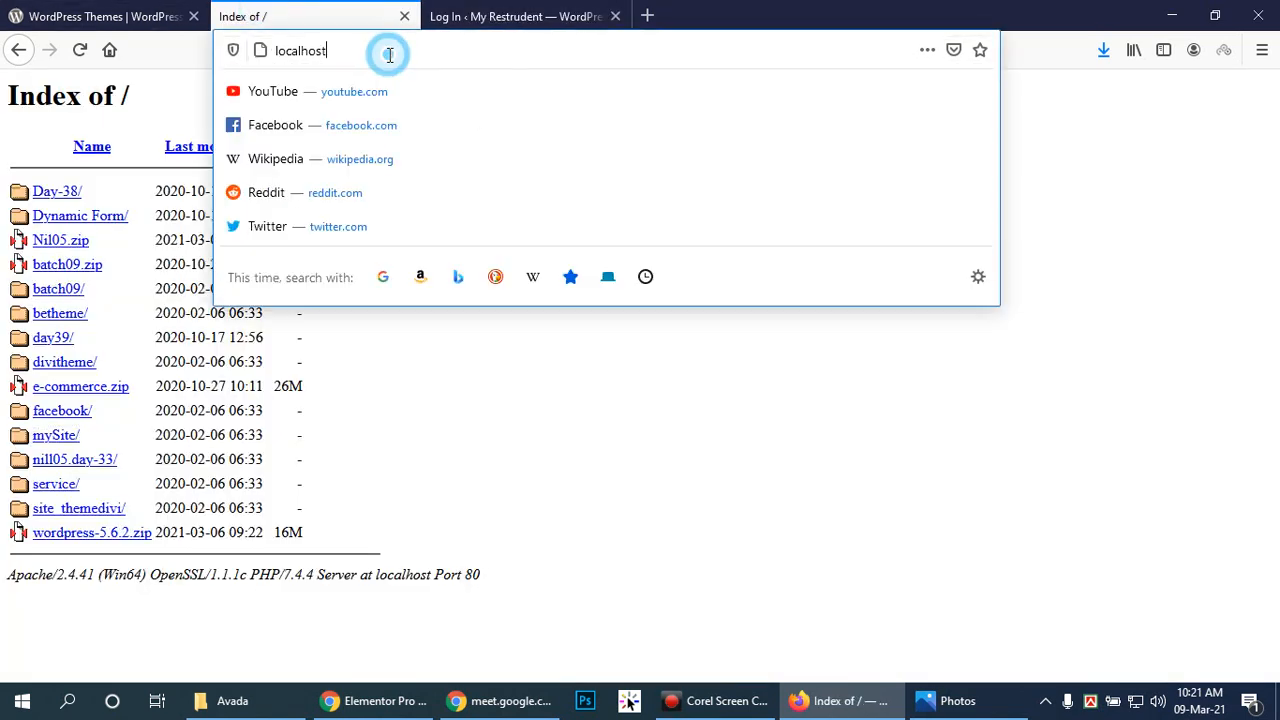
pyautogui.click(648, 17)
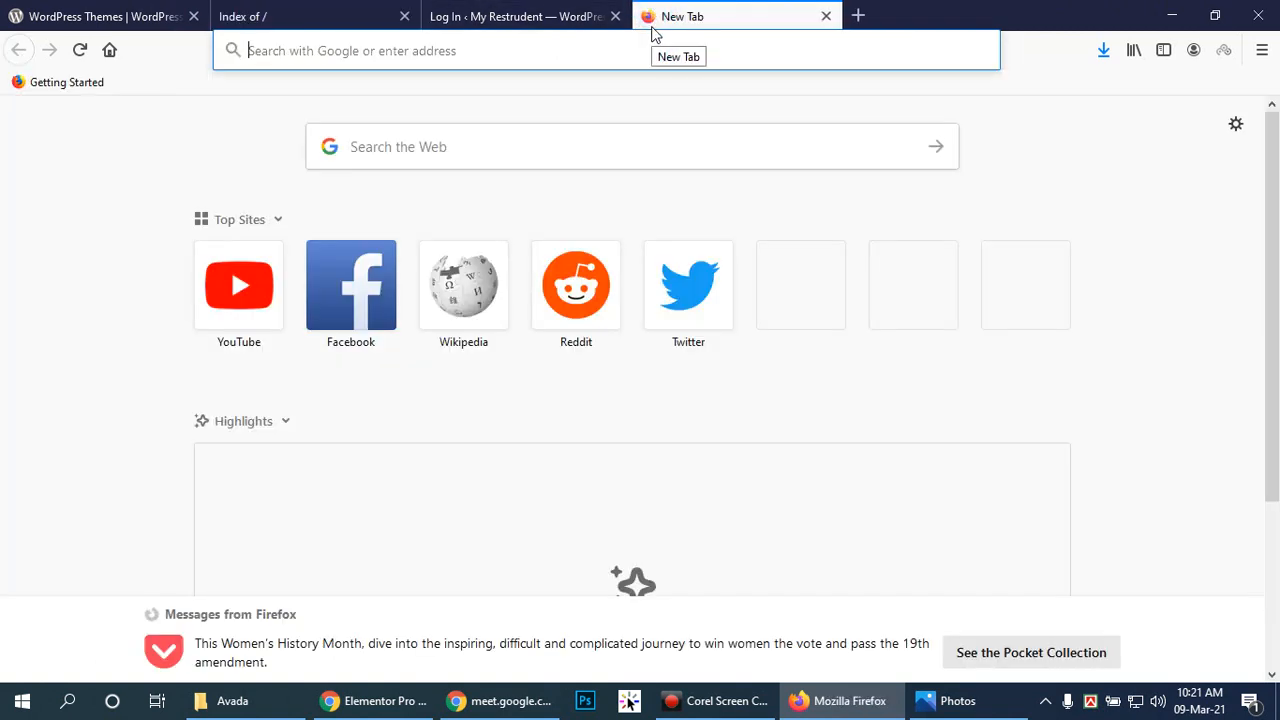
pyautogui.hotkey('ctrl', 'v')
pyautogui.write('p')
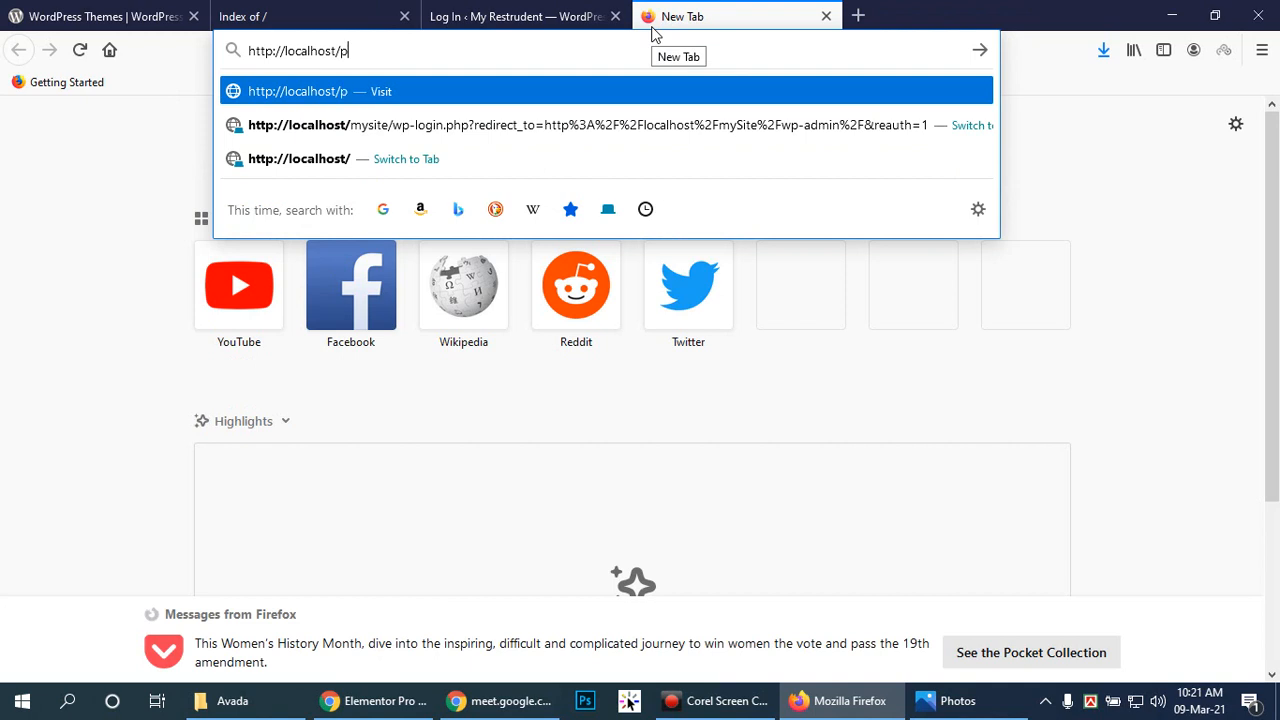
pyautogui.write('hpmyadmin')
pyautogui.press('Return')
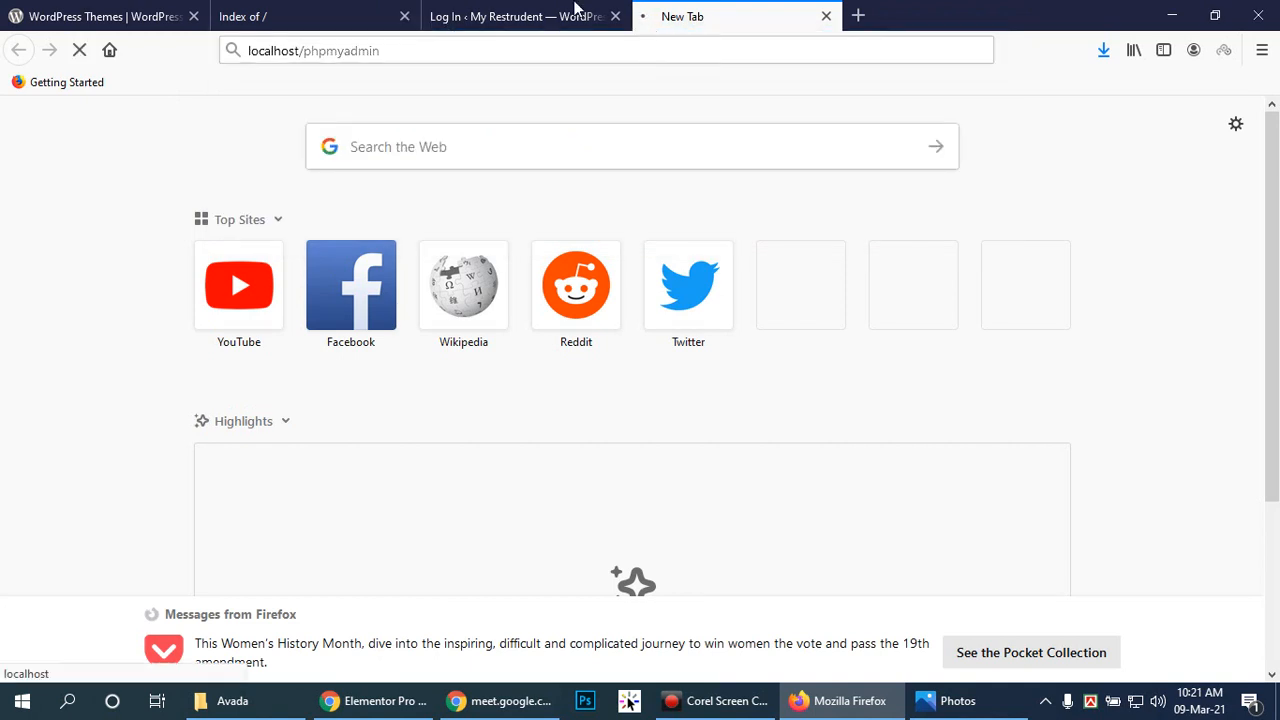
# Step: Retry the WordPress login, revealing the typed password before submitting
pyautogui.click(531, 12)
pyautogui.write('admin')
pyautogui.click(749, 414)
pyautogui.click(733, 470)
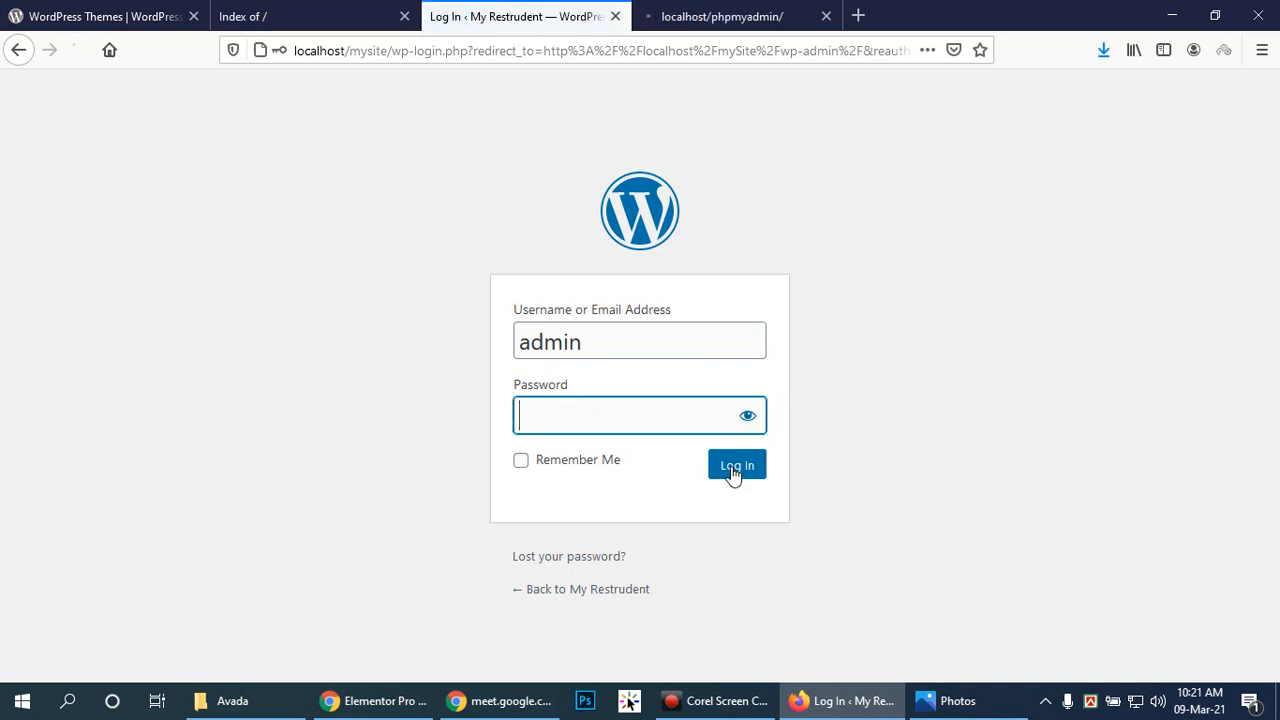
# Step: In phpMyAdmin, open db_mysite's wp_users table and edit its only user row
pyautogui.click(764, 12)
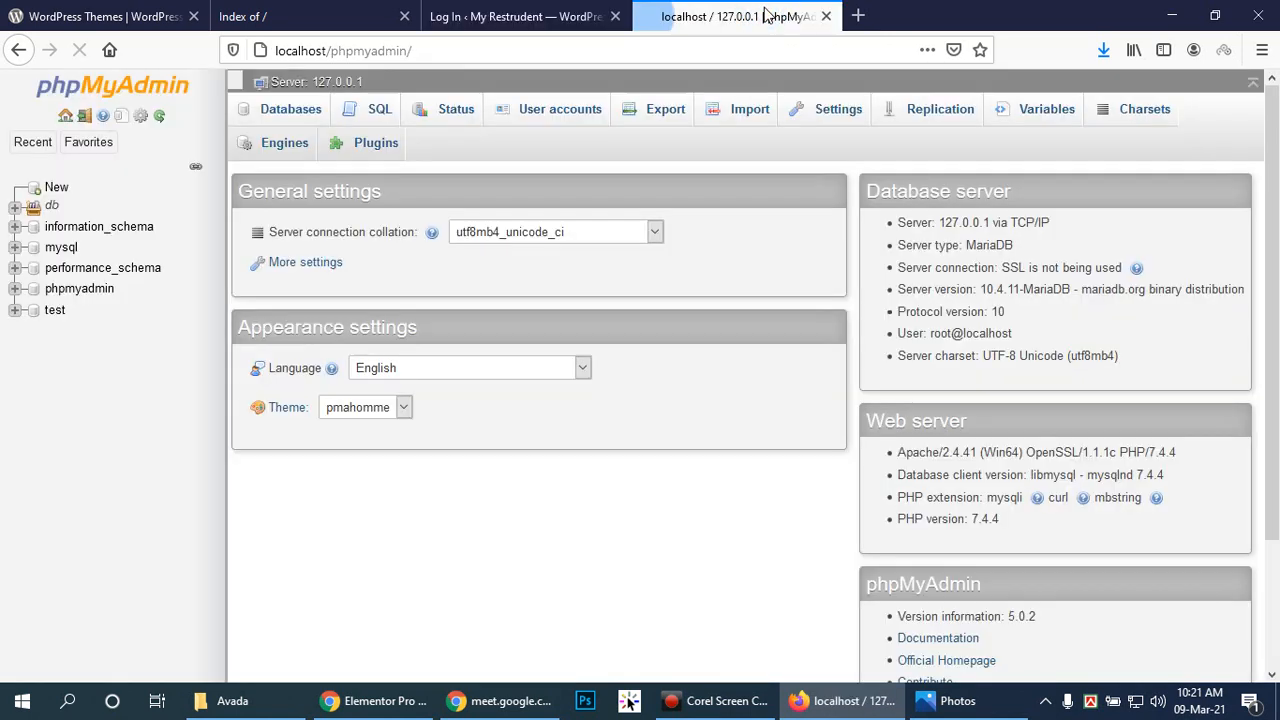
pyautogui.click(14, 207)
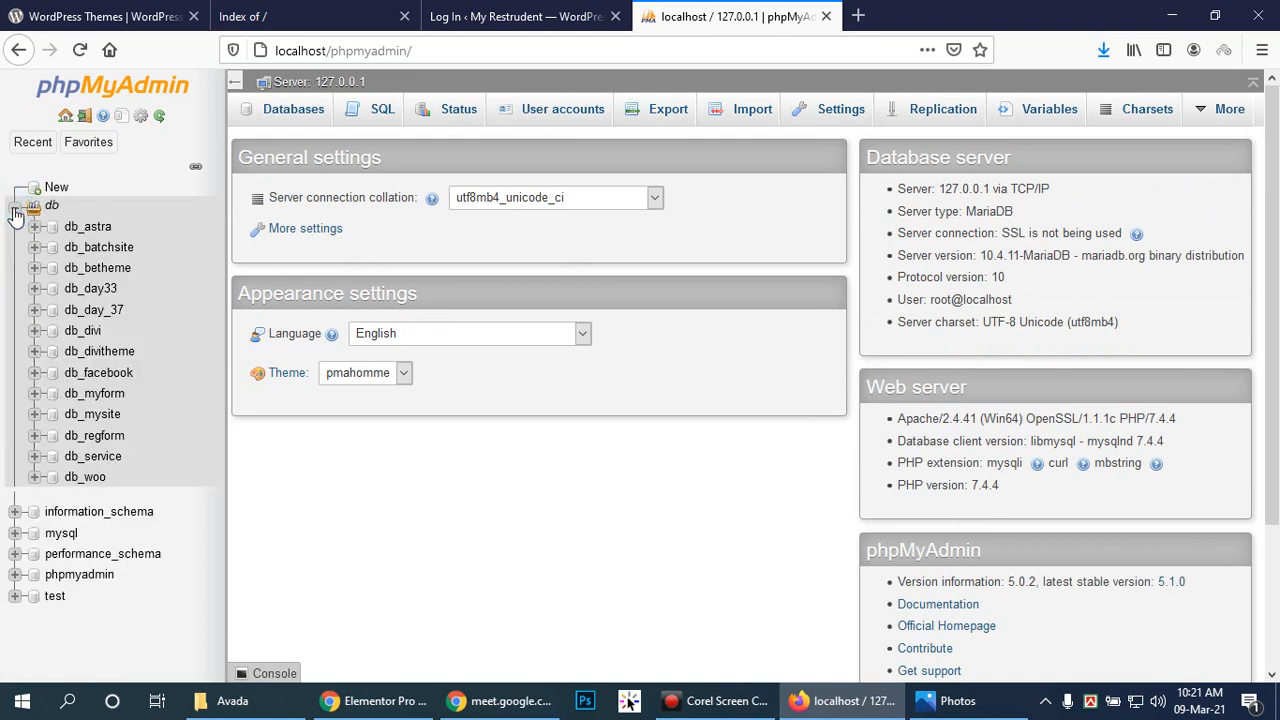
pyautogui.click(90, 418)
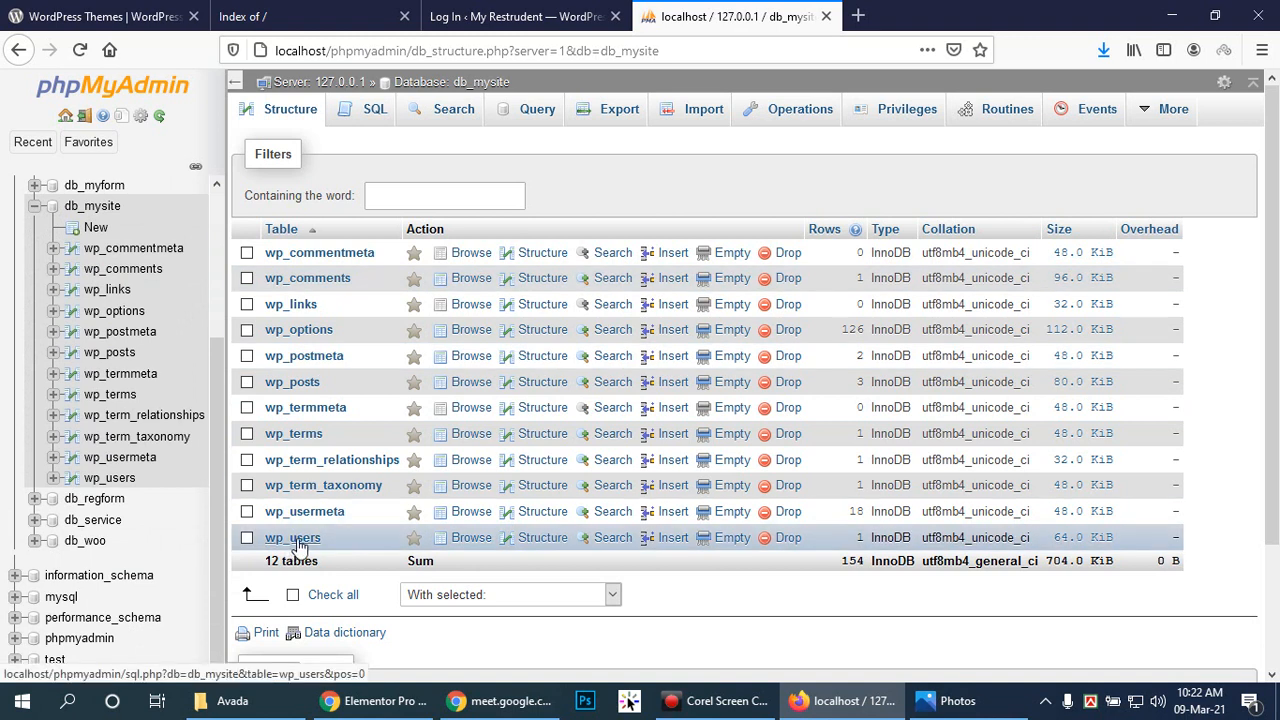
pyautogui.click(295, 540)
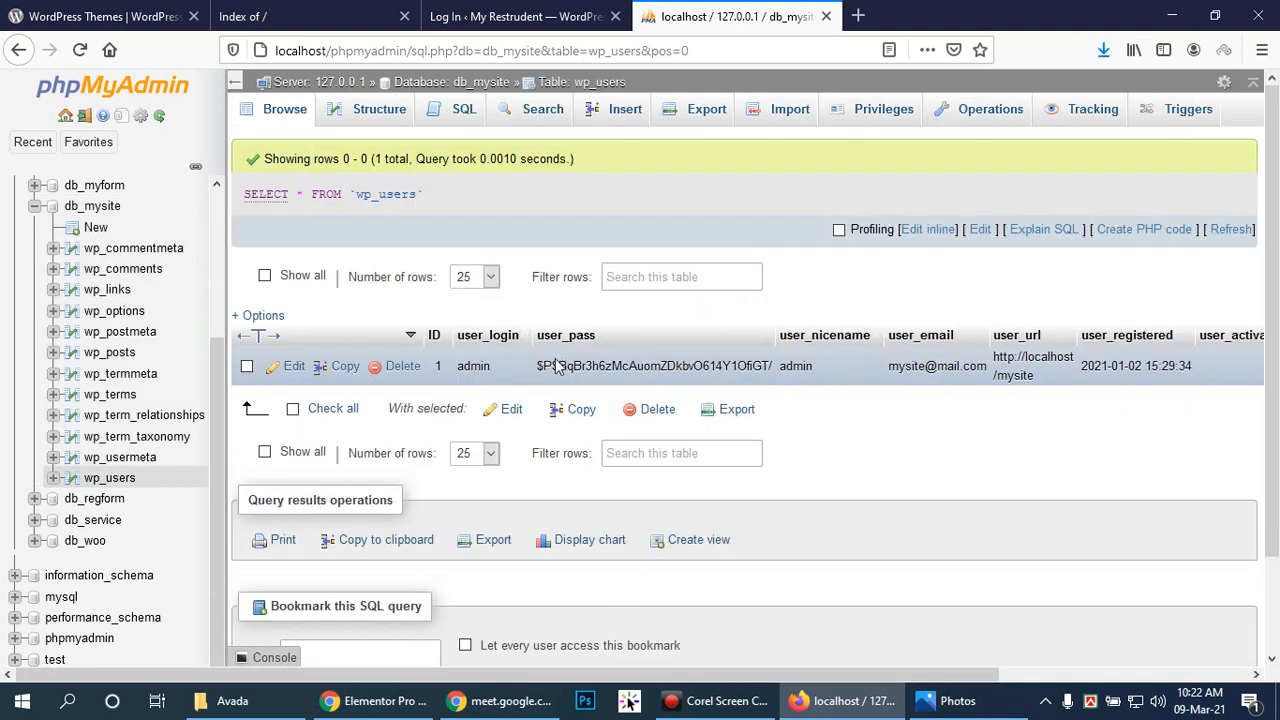
pyautogui.click(290, 367)
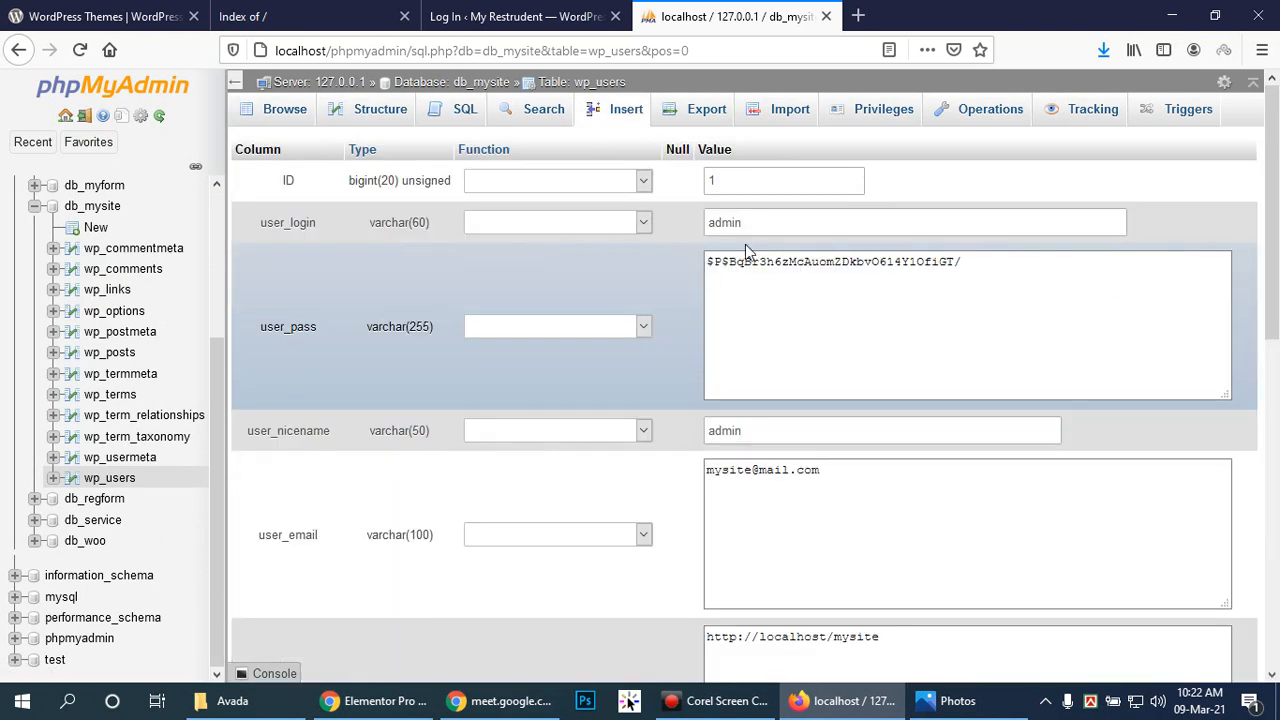
# Step: Replace user_pass with a new password hashed via MD5, save the row, and reload the login page
pyautogui.click(643, 328)
pyautogui.scroll(-3, 548, 572)
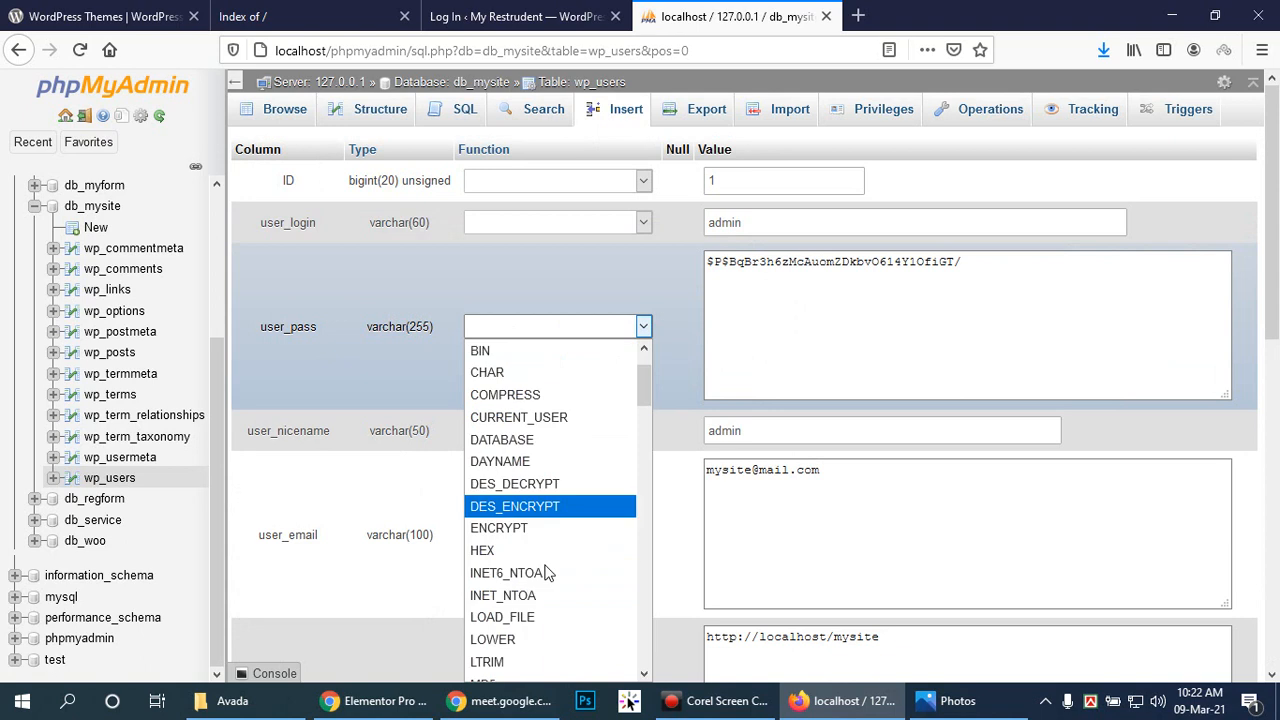
pyautogui.scroll(3, 548, 528)
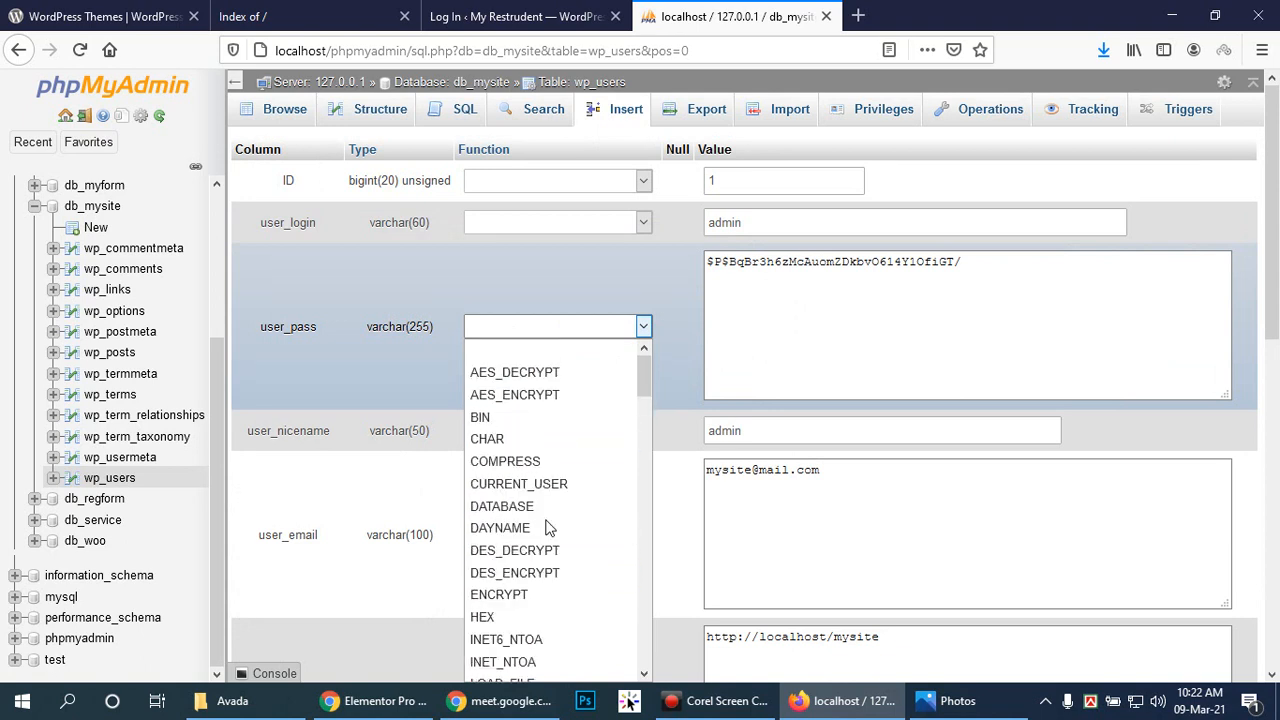
pyautogui.scroll(-1, 552, 470)
pyautogui.scroll(-3, 555, 467)
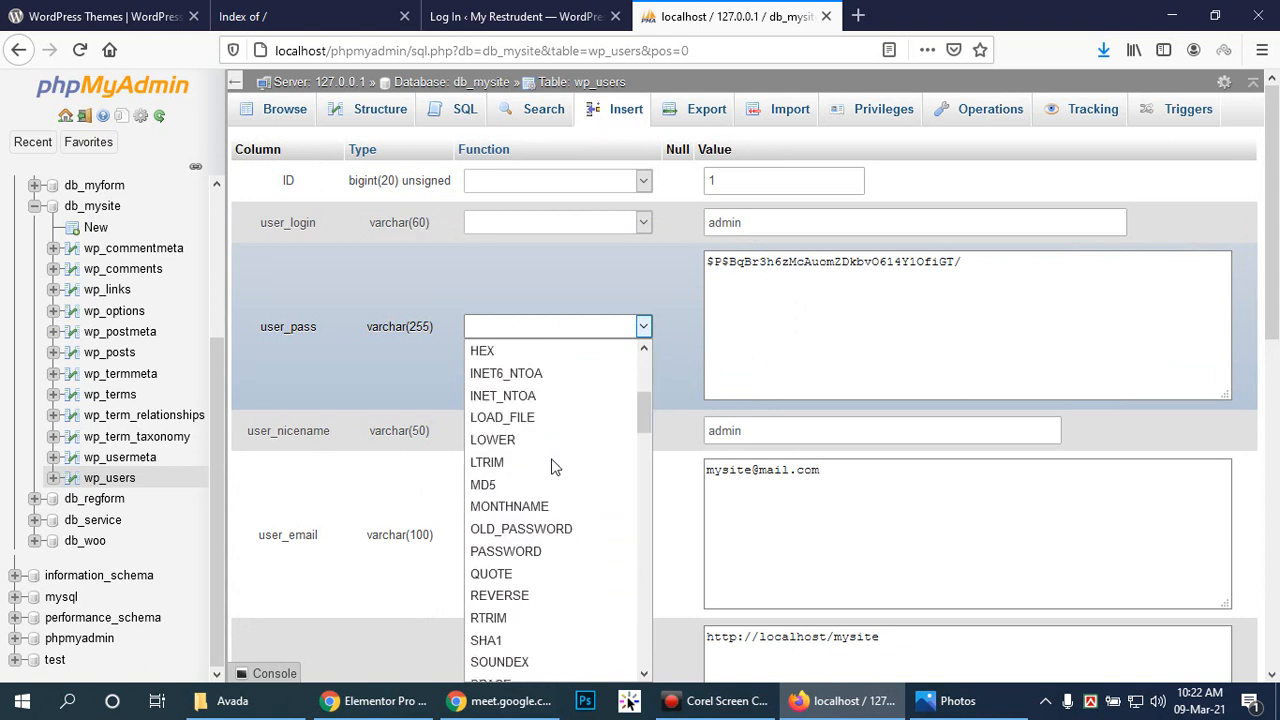
pyautogui.click(553, 484)
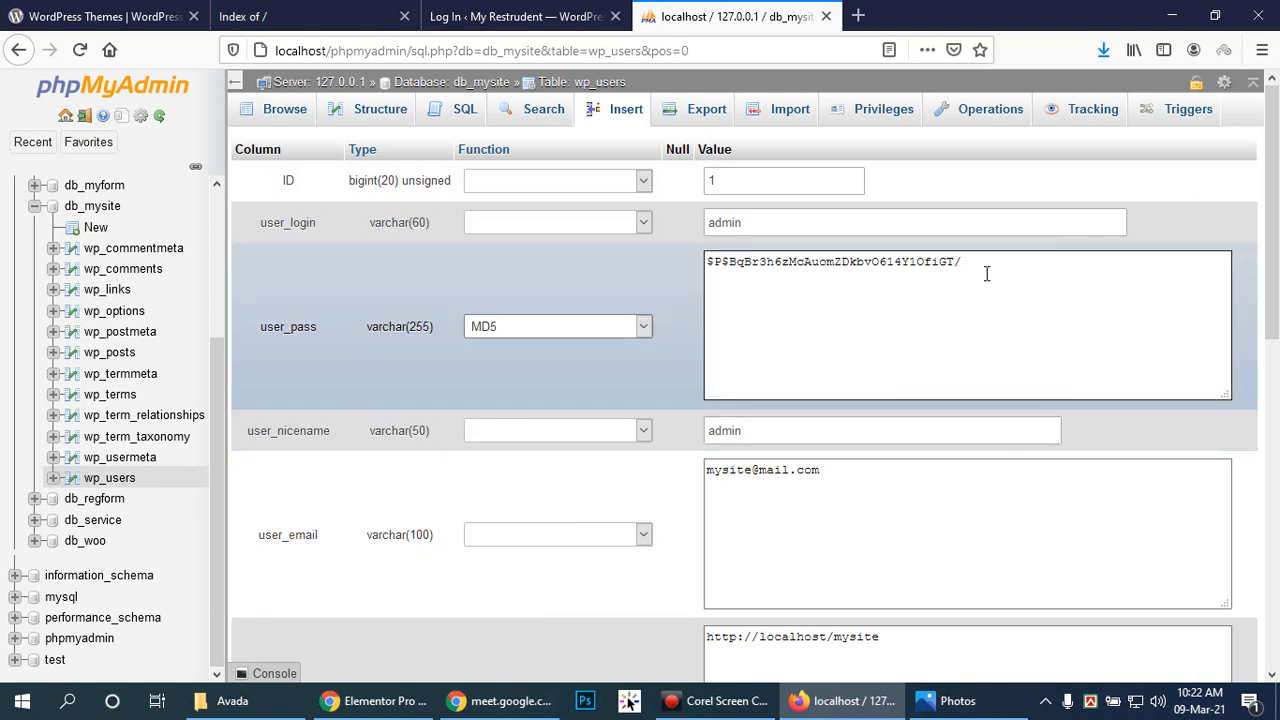
pyautogui.moveTo(986, 273); pyautogui.dragTo(714, 263)
pyautogui.write('adm')
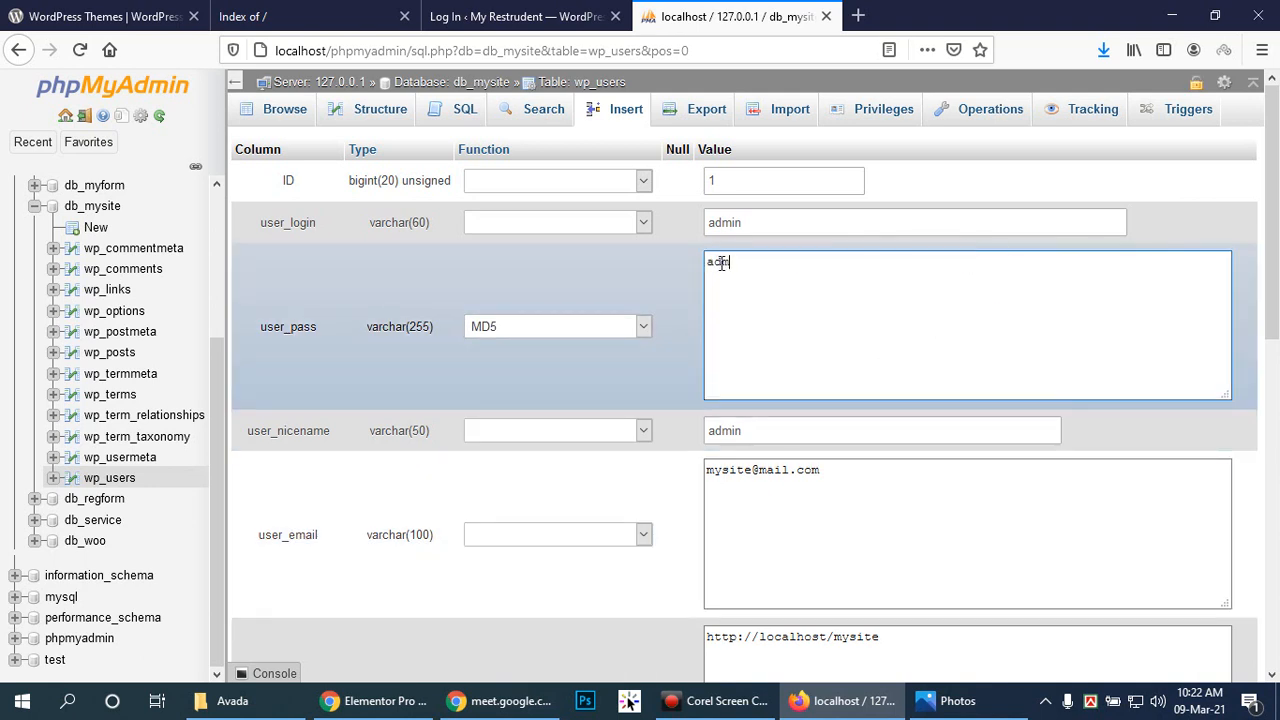
pyautogui.scroll(-10, 1000, 288)
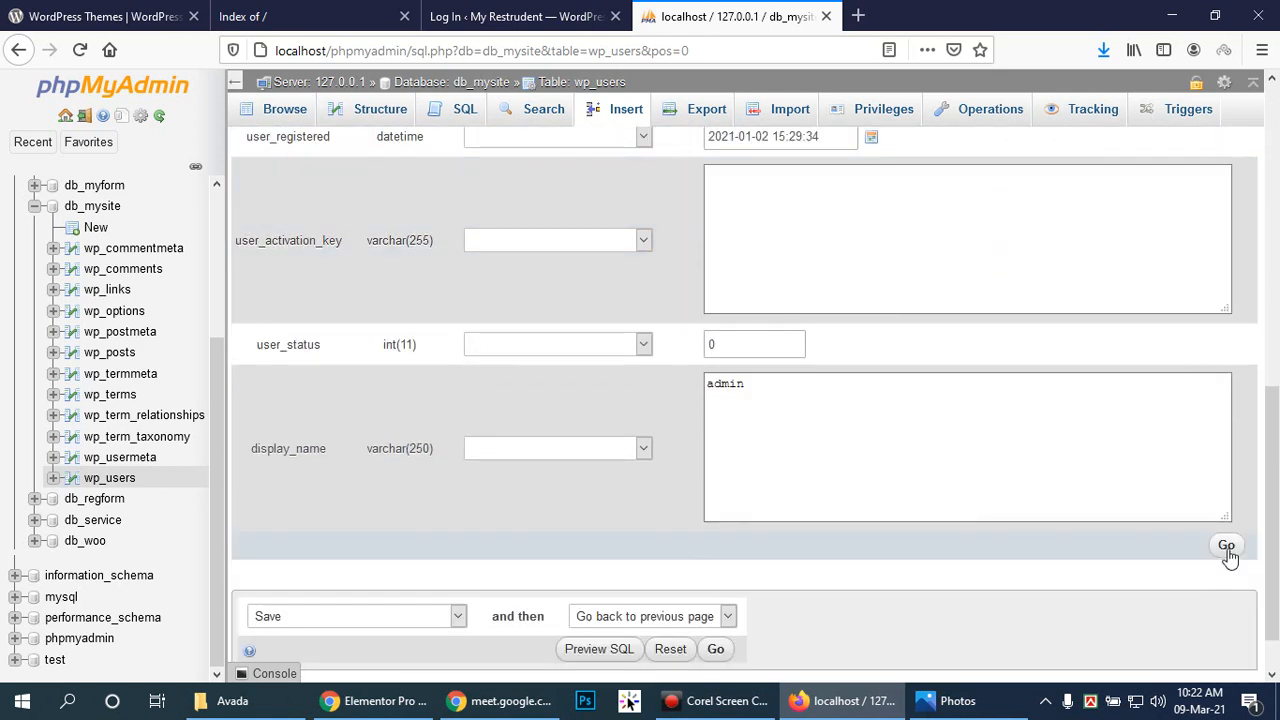
pyautogui.click(1226, 545)
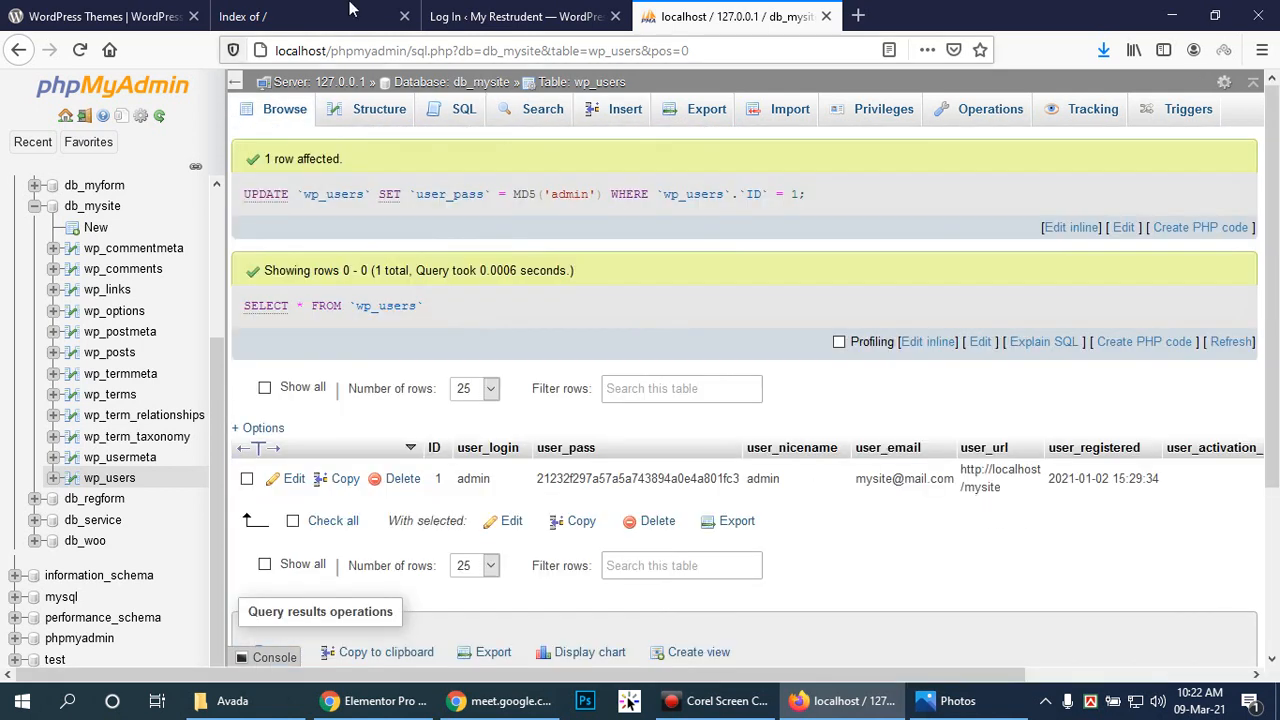
pyautogui.click(515, 16)
pyautogui.click(81, 52)
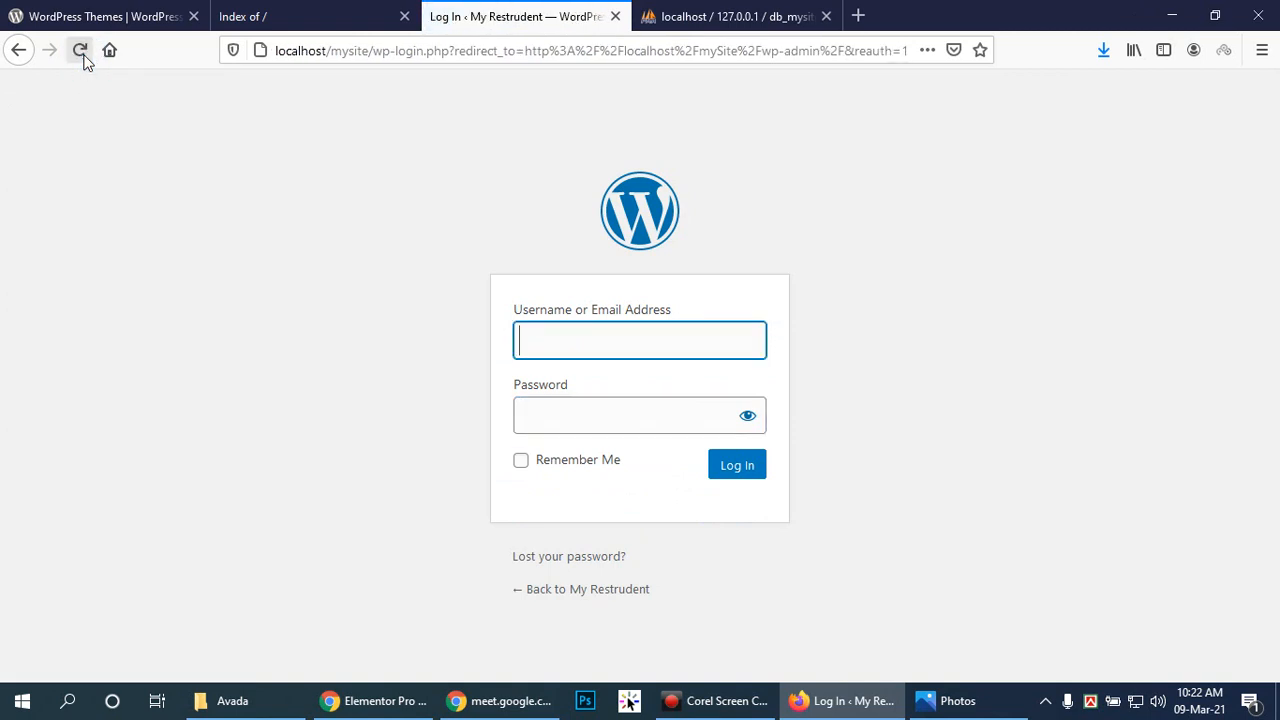
# Step: Log in to WordPress with the administrator username and the newly reset password
pyautogui.write('admin')
pyautogui.press('Tab')
pyautogui.write('a')
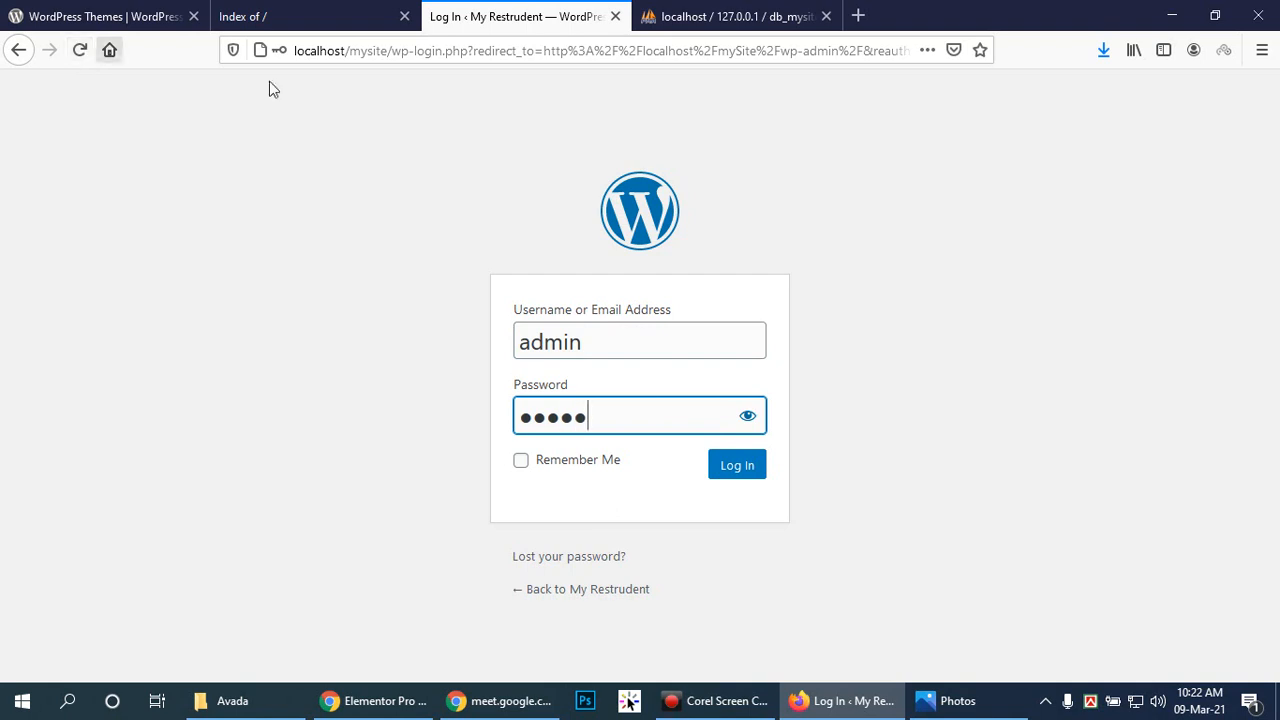
pyautogui.click(746, 471)
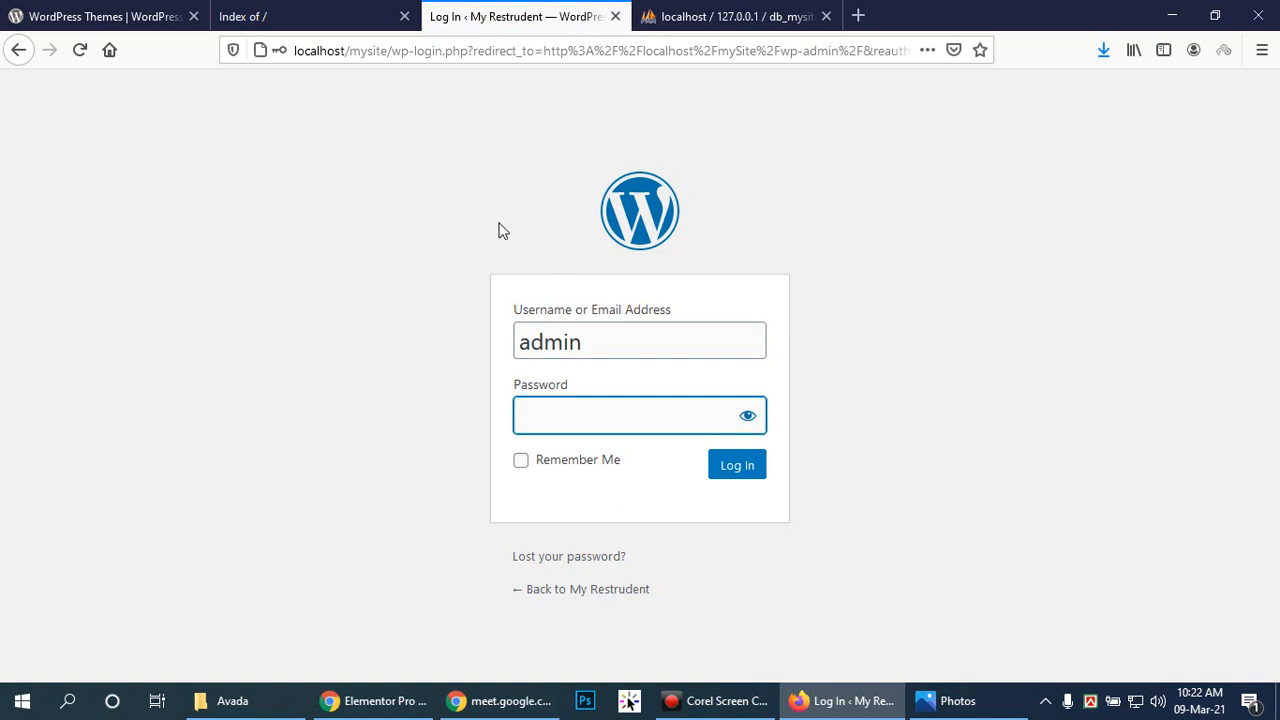
# Step: Trim the URL to load the localhost/mysite home page, then return to phpMyAdmin
pyautogui.moveTo(390, 52); pyautogui.dragTo(1026, 53)
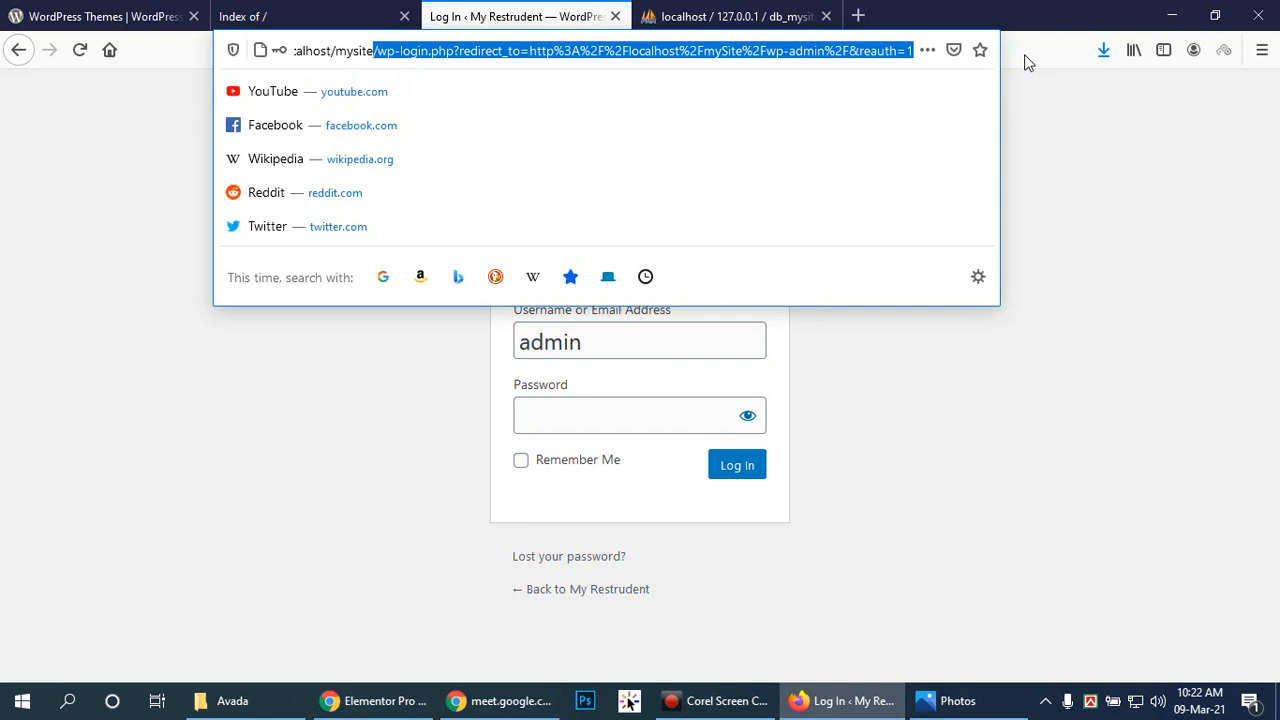
pyautogui.press('BackSpace')
pyautogui.press('Return')
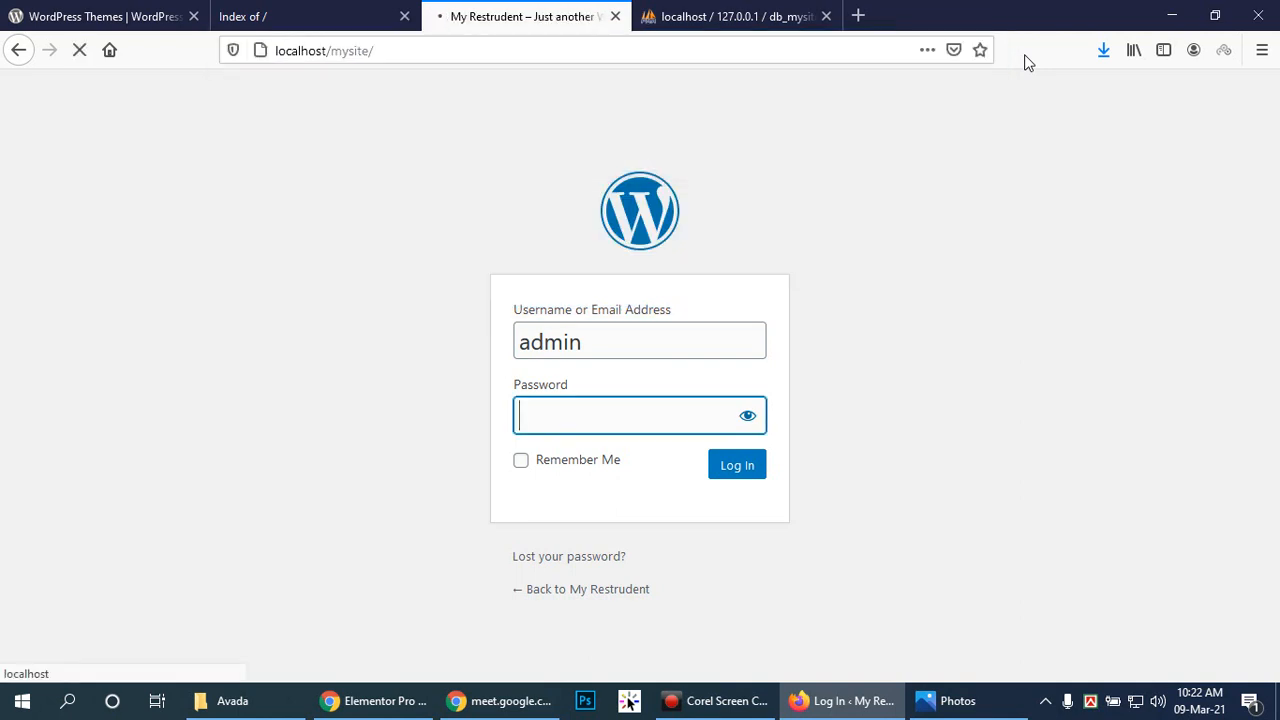
pyautogui.click(724, 10)
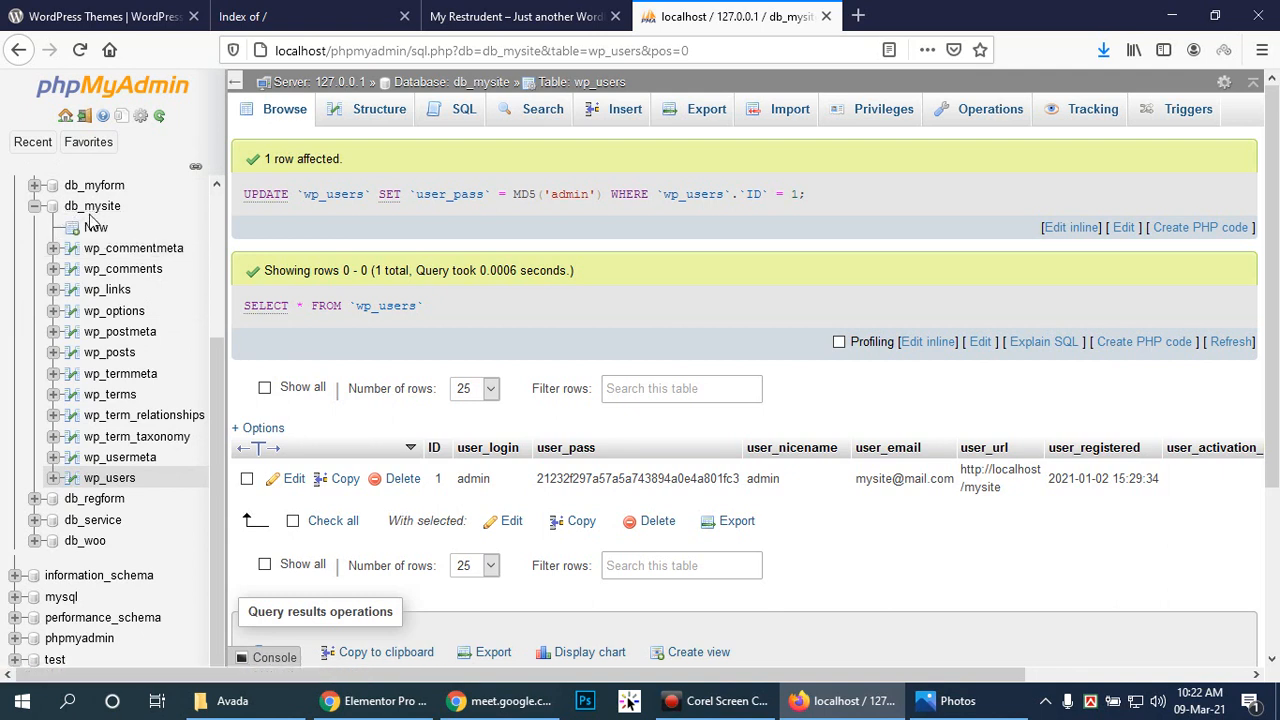
# Step: Edit the user row again, enter a new password with the MD5 function, and save it
pyautogui.click(290, 478)
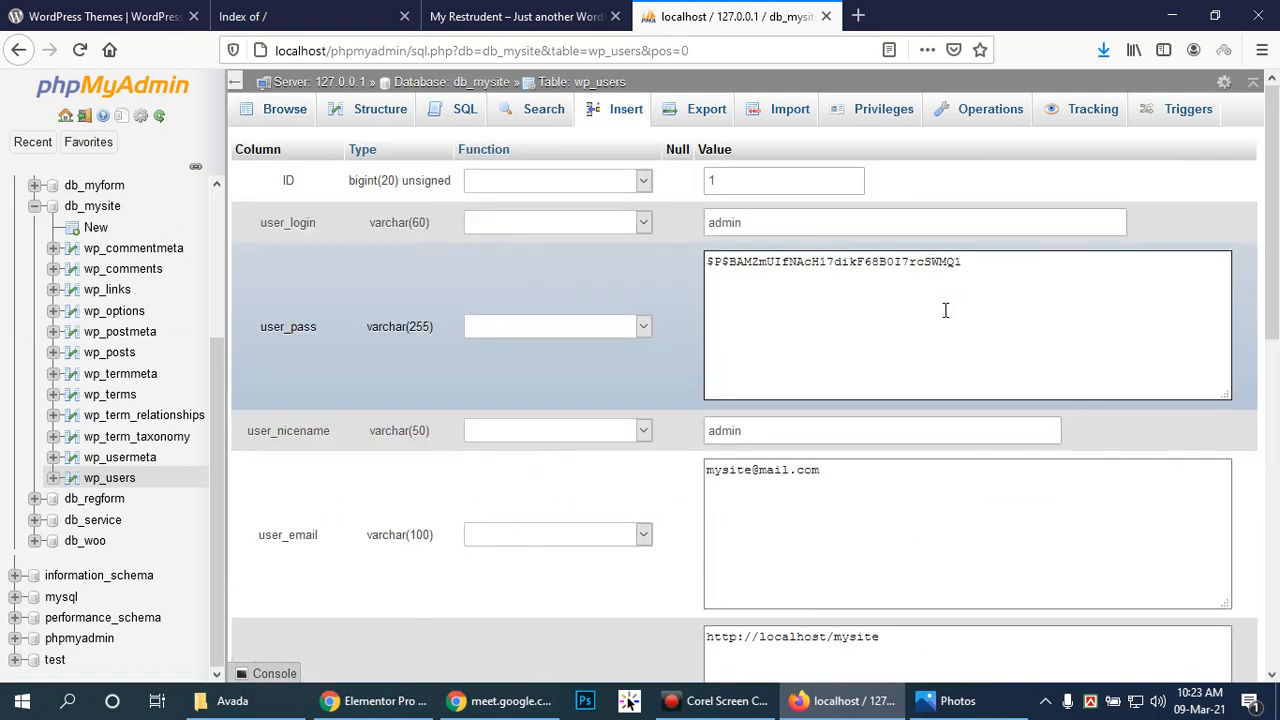
pyautogui.moveTo(994, 266); pyautogui.dragTo(671, 268)
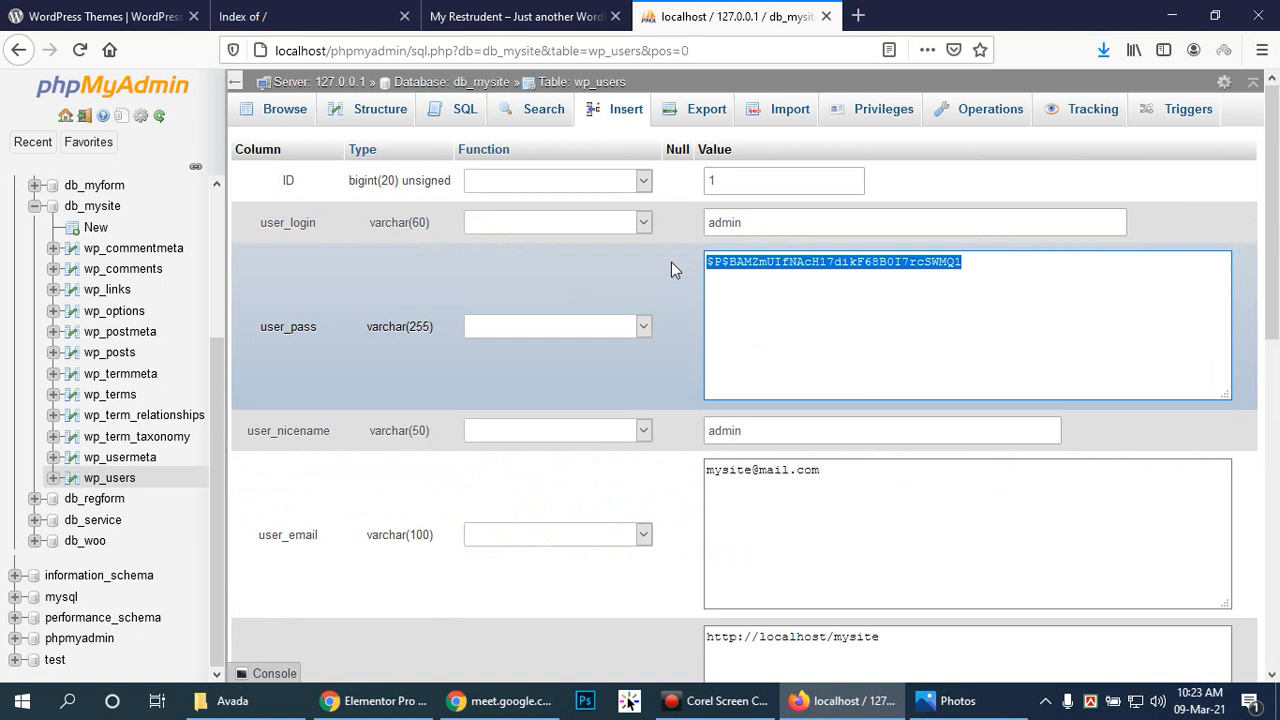
pyautogui.write('admin')
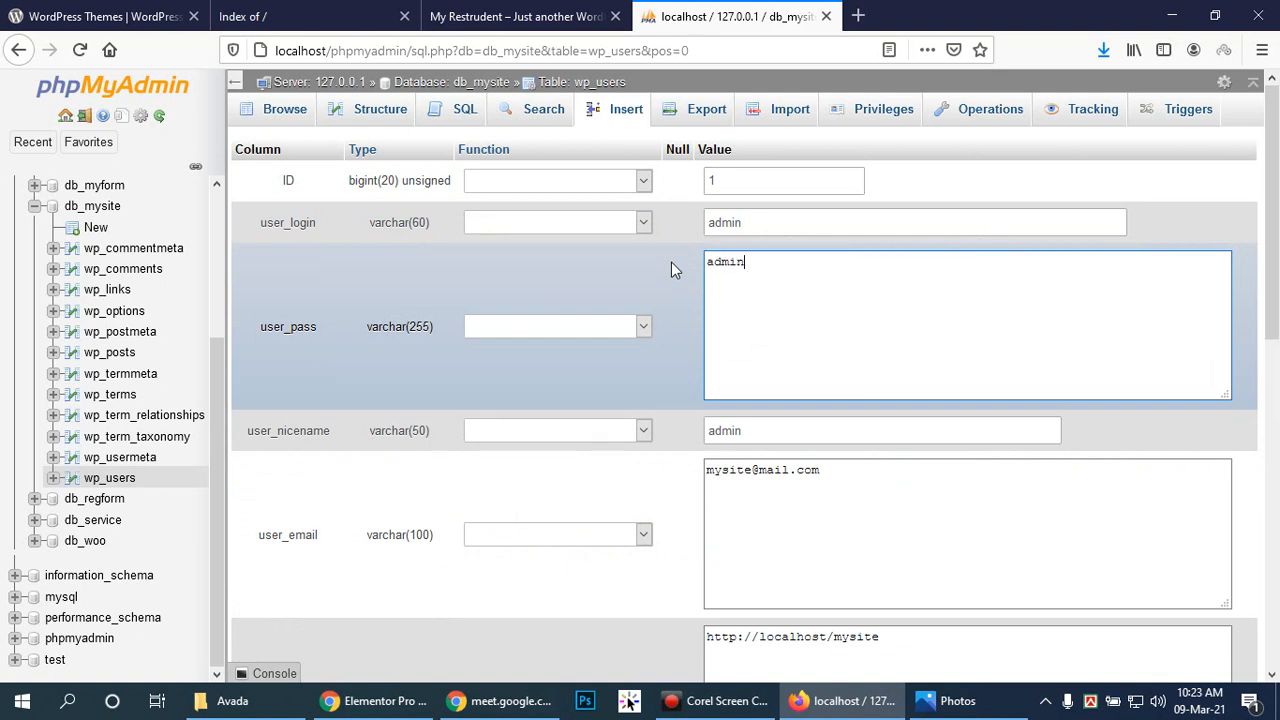
pyautogui.click(591, 326)
pyautogui.scroll(-1, 586, 572)
pyautogui.scroll(-2, 540, 557)
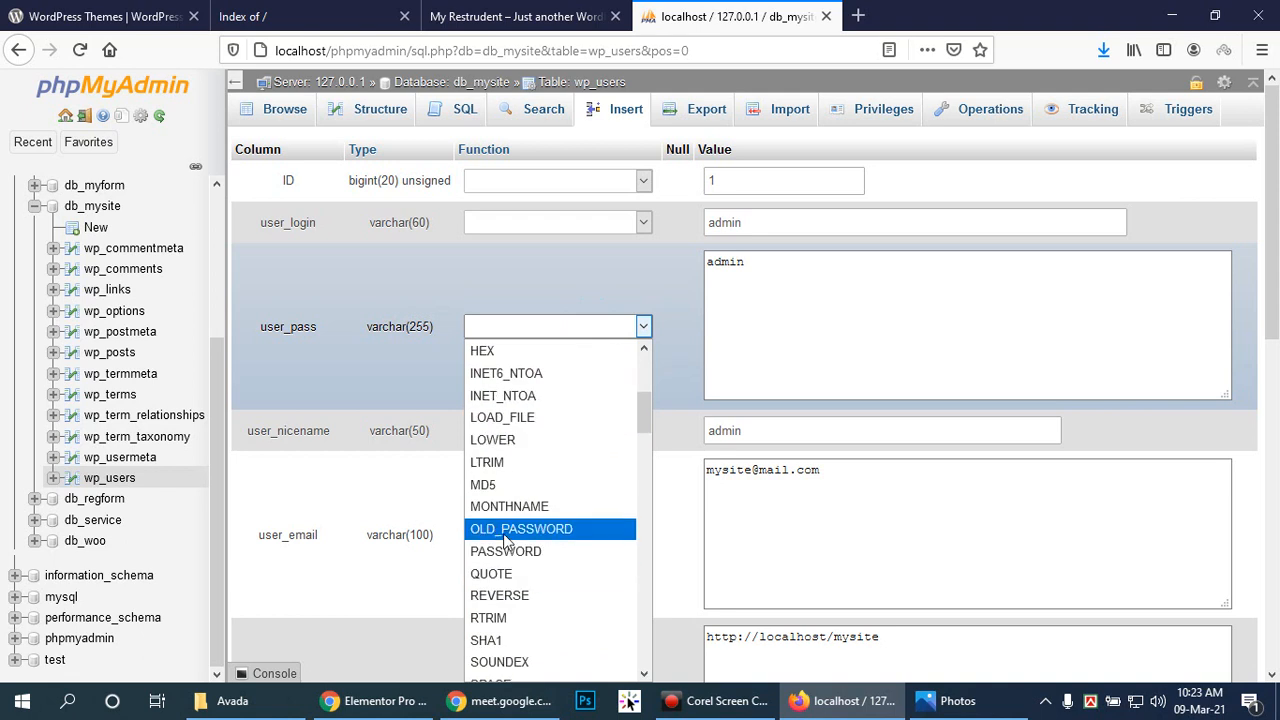
pyautogui.click(505, 488)
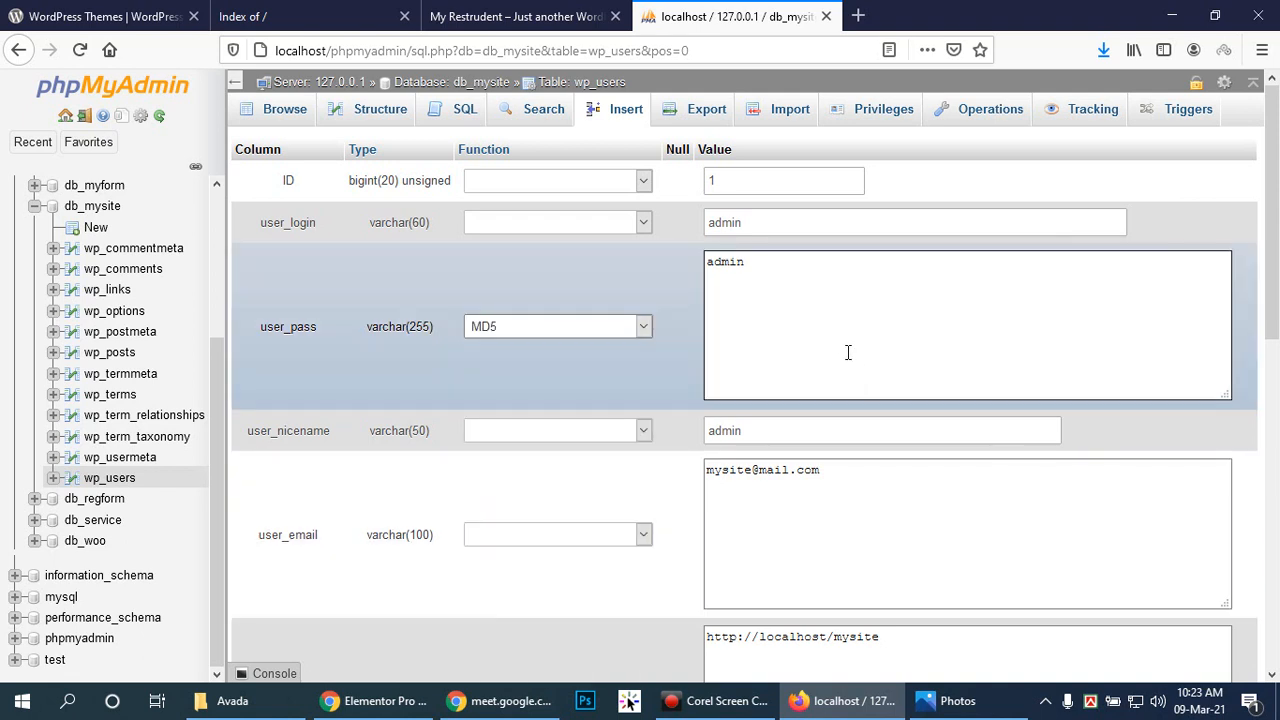
pyautogui.moveTo(1278, 341); pyautogui.dragTo(1250, 598)
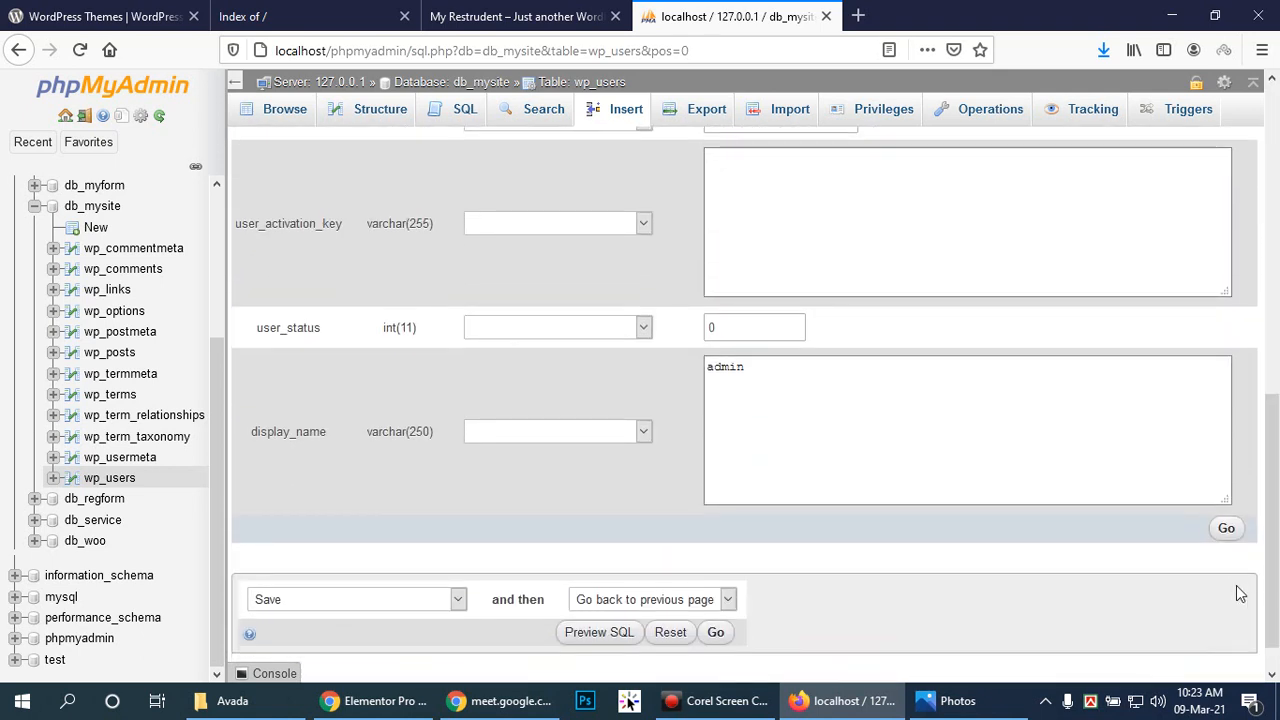
pyautogui.click(1226, 528)
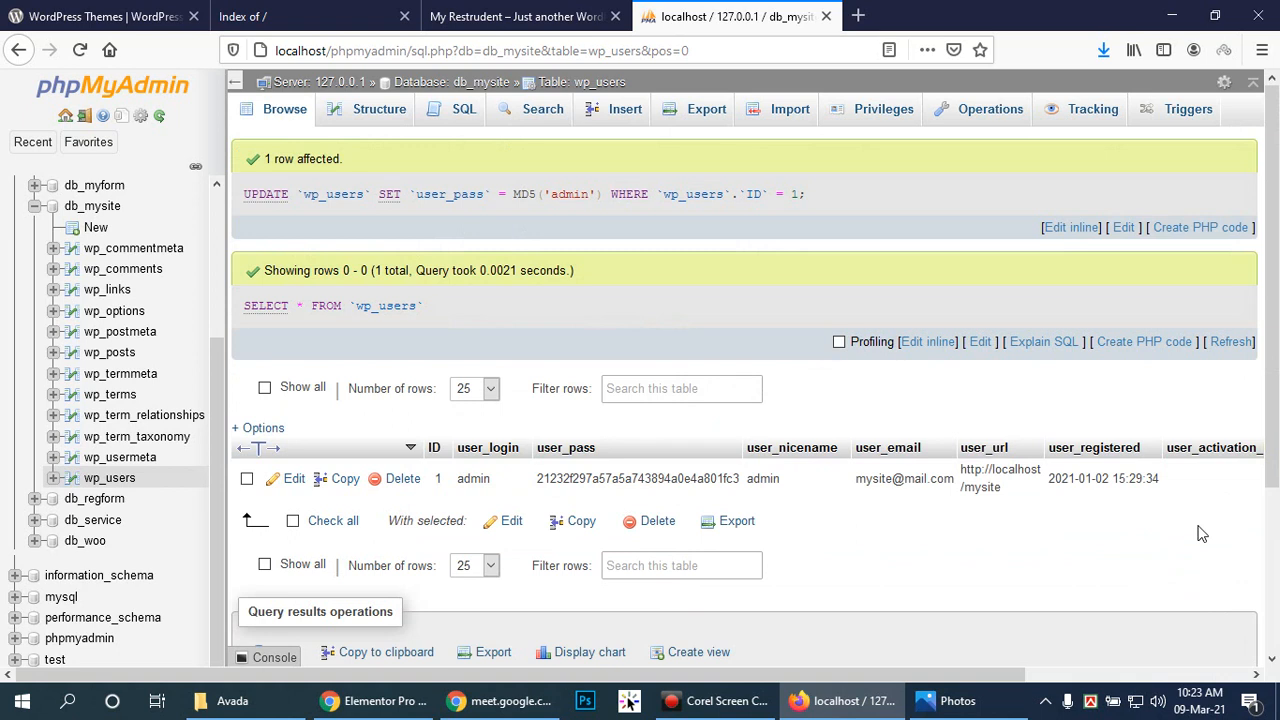
# Step: Load localhost/mysite/wp-admin in the site's tab to reach the WordPress login
pyautogui.click(495, 16)
pyautogui.click(429, 48)
pyautogui.click(431, 48)
pyautogui.write('wp-admin')
pyautogui.press('Return')
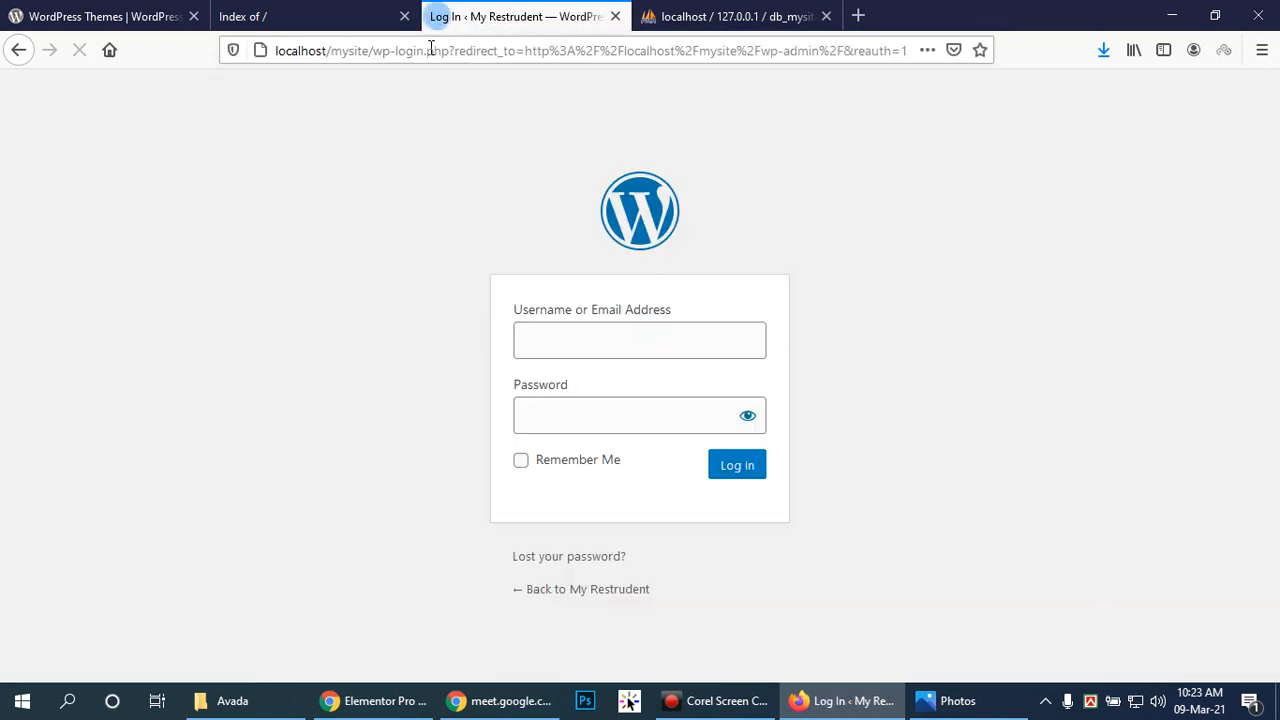
# Step: Fill in the admin password field and submit the login form to reach the Dashboard
pyautogui.press('Tab')
pyautogui.write('admin')
pyautogui.press('Return')
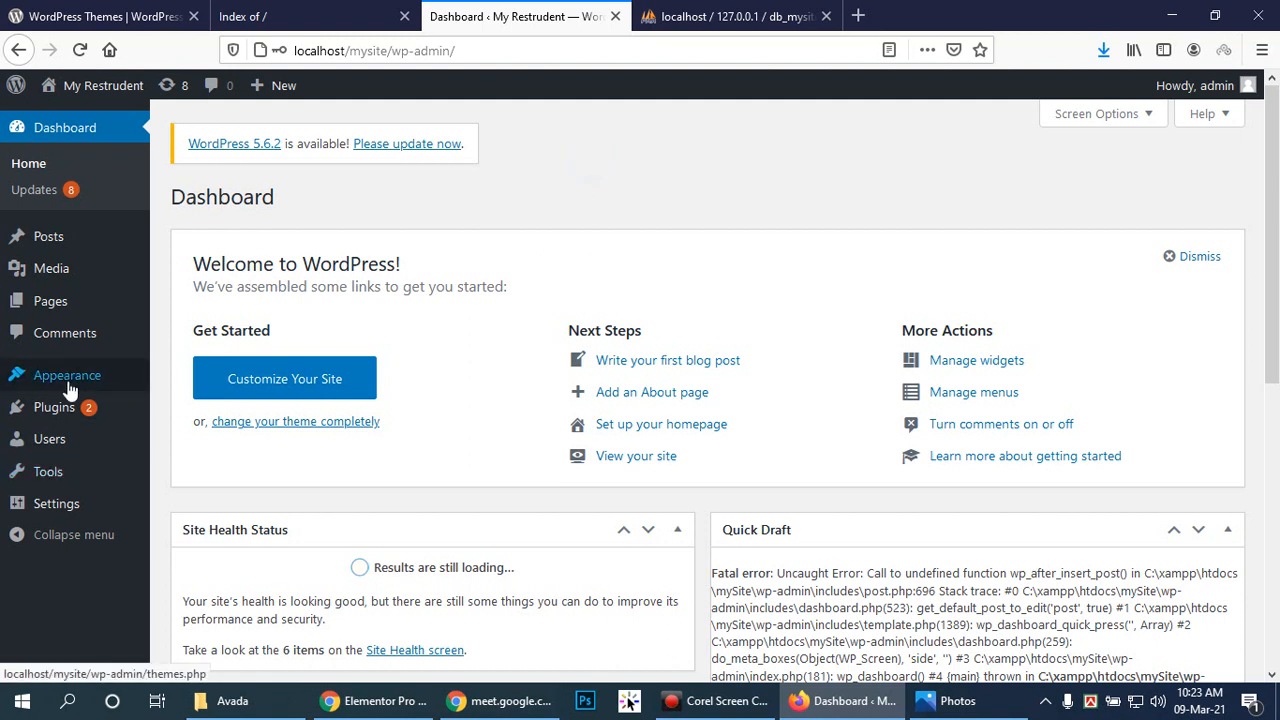
# Step: Go to Appearance > Themes and scroll through the five installed theme cards
pyautogui.moveTo(29, 380)
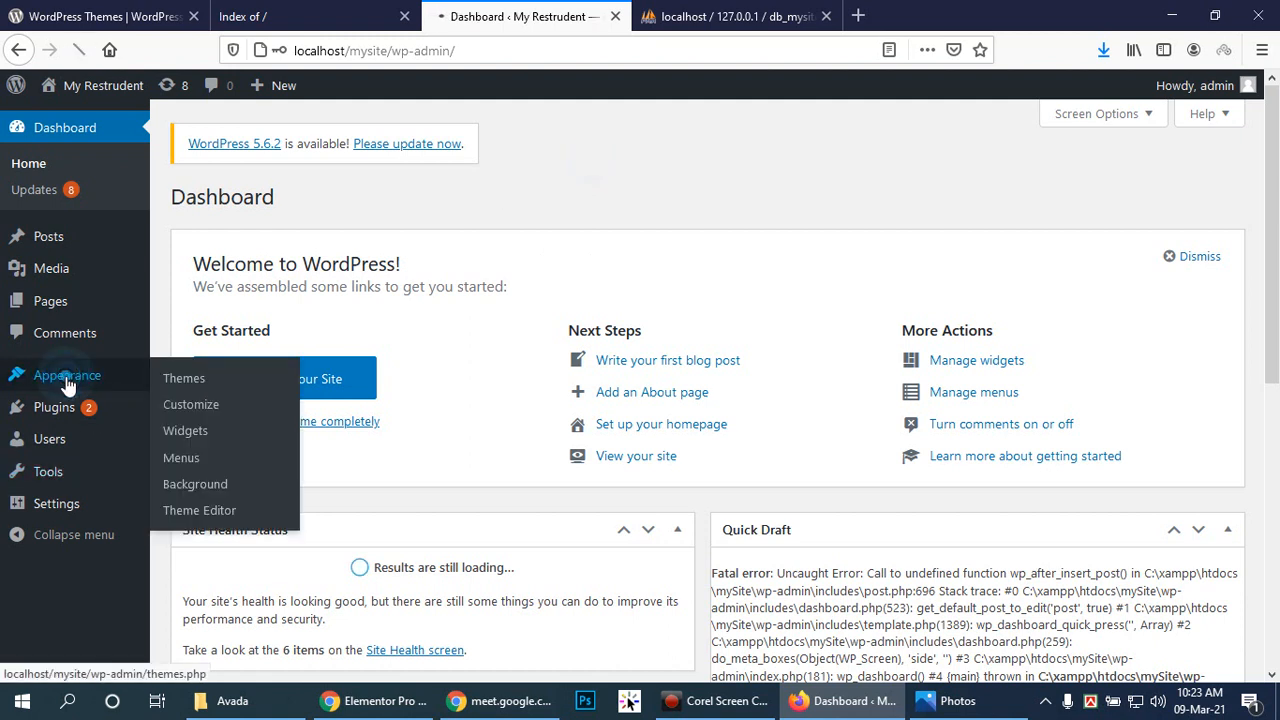
pyautogui.click(189, 384)
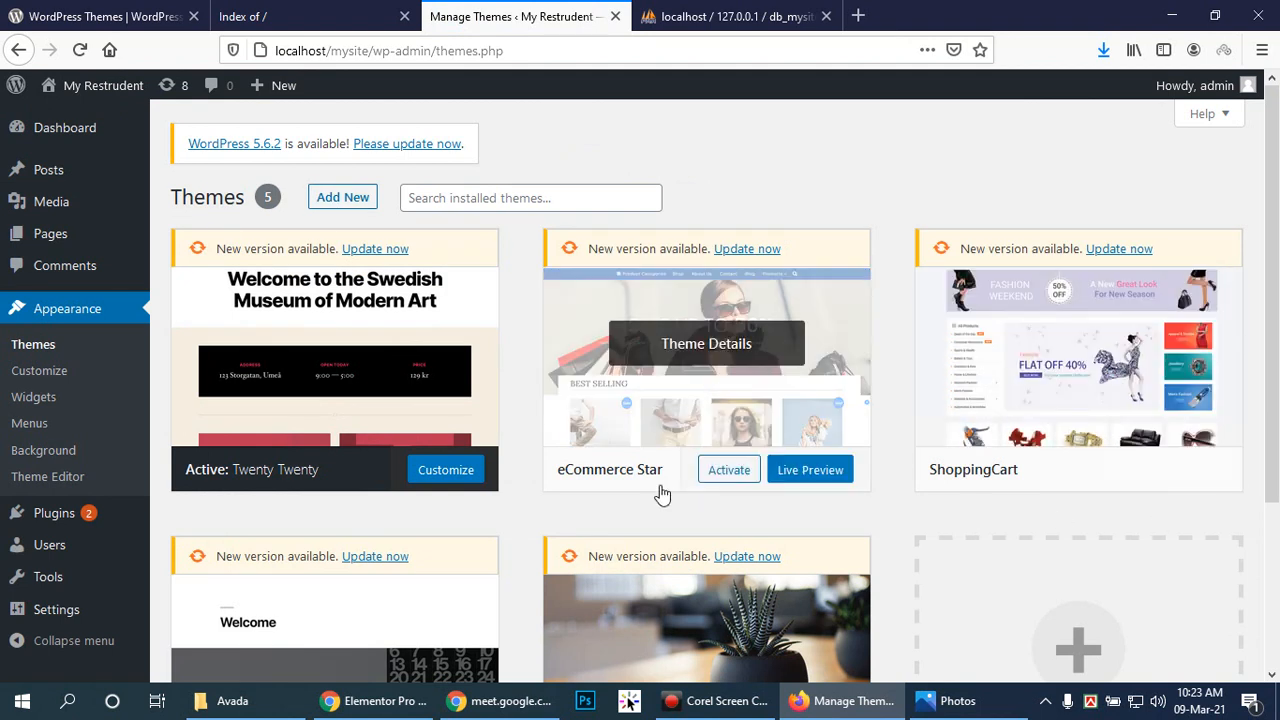
pyautogui.moveTo(1270, 375); pyautogui.dragTo(1277, 493)
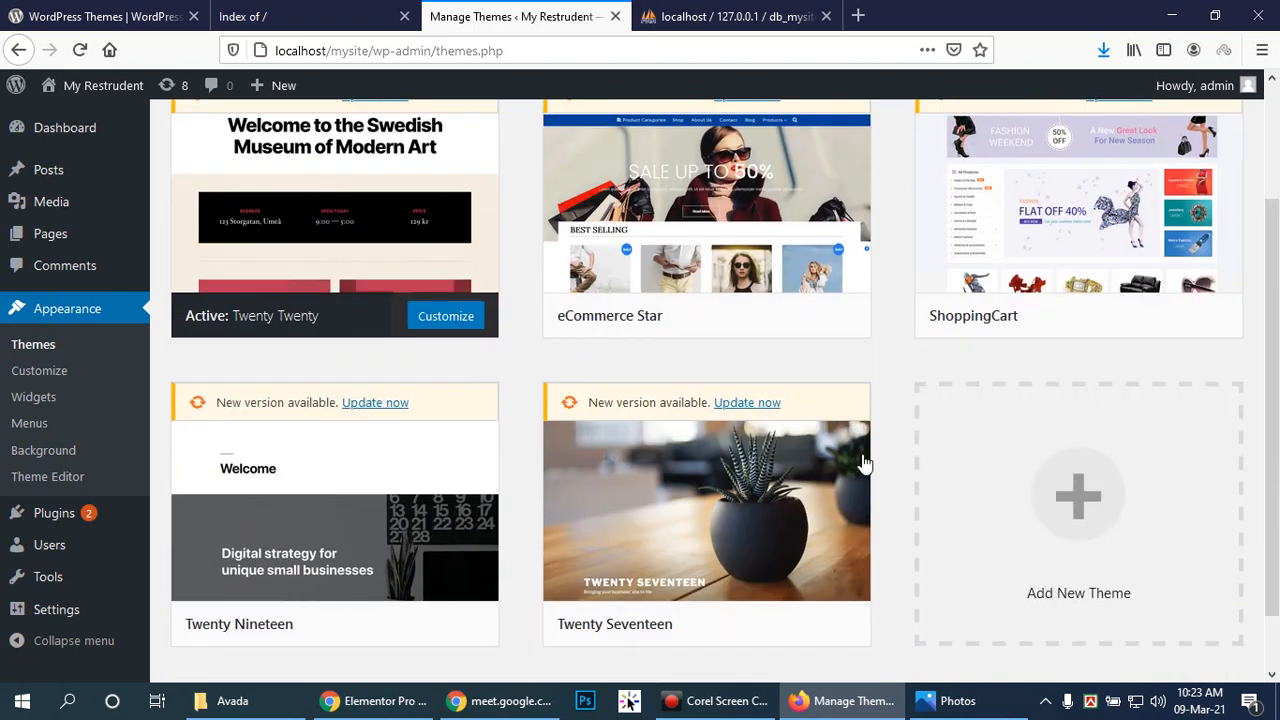
pyautogui.scroll(2, 726, 243)
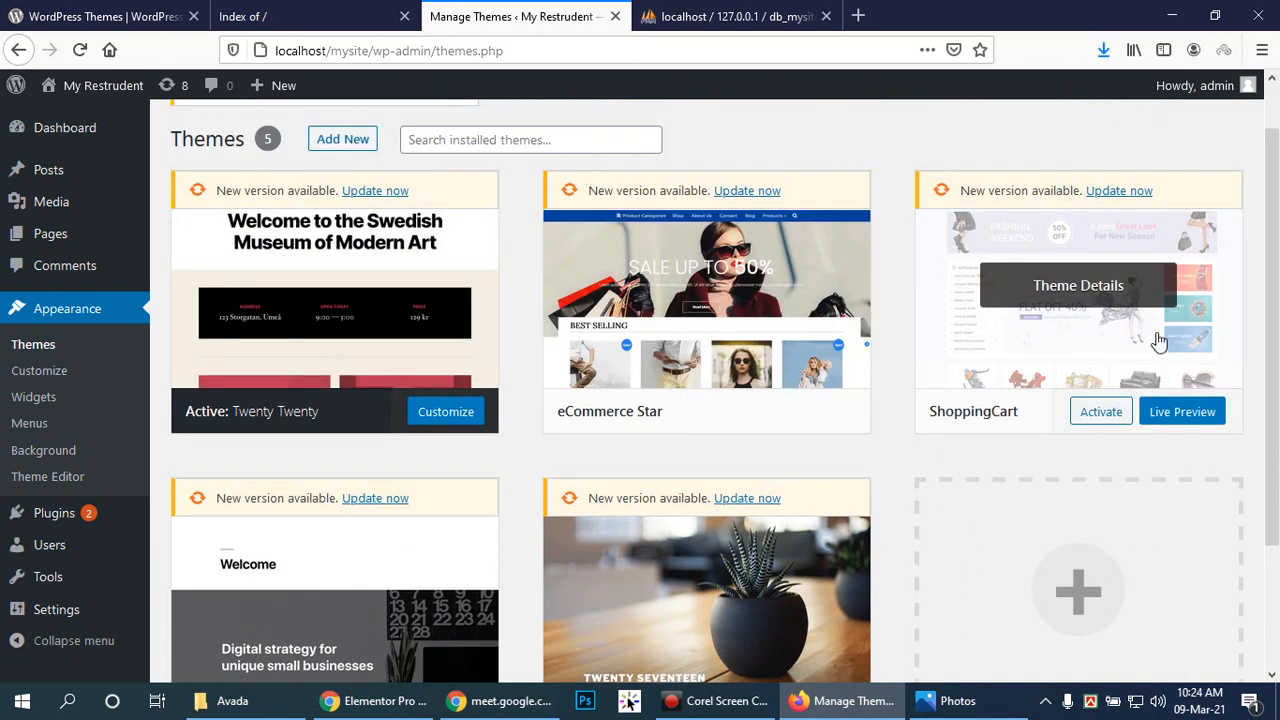
pyautogui.scroll(-3, 843, 380)
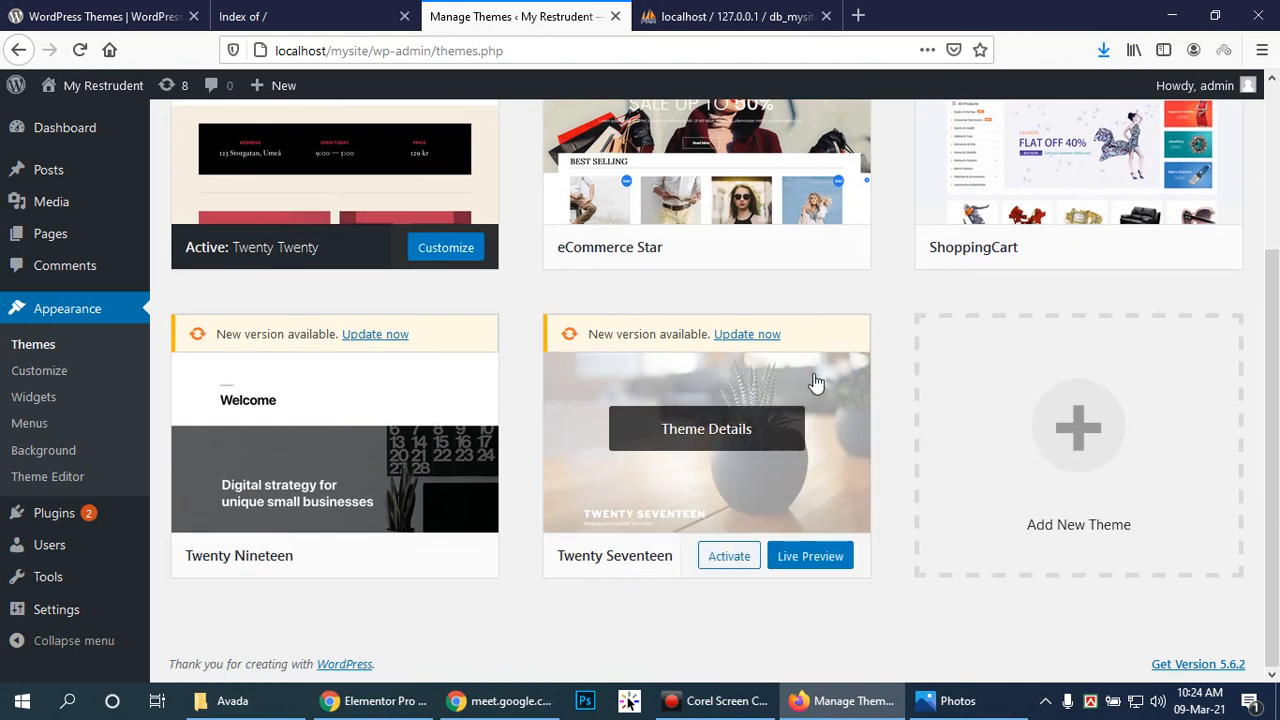
pyautogui.scroll(3, 874, 246)
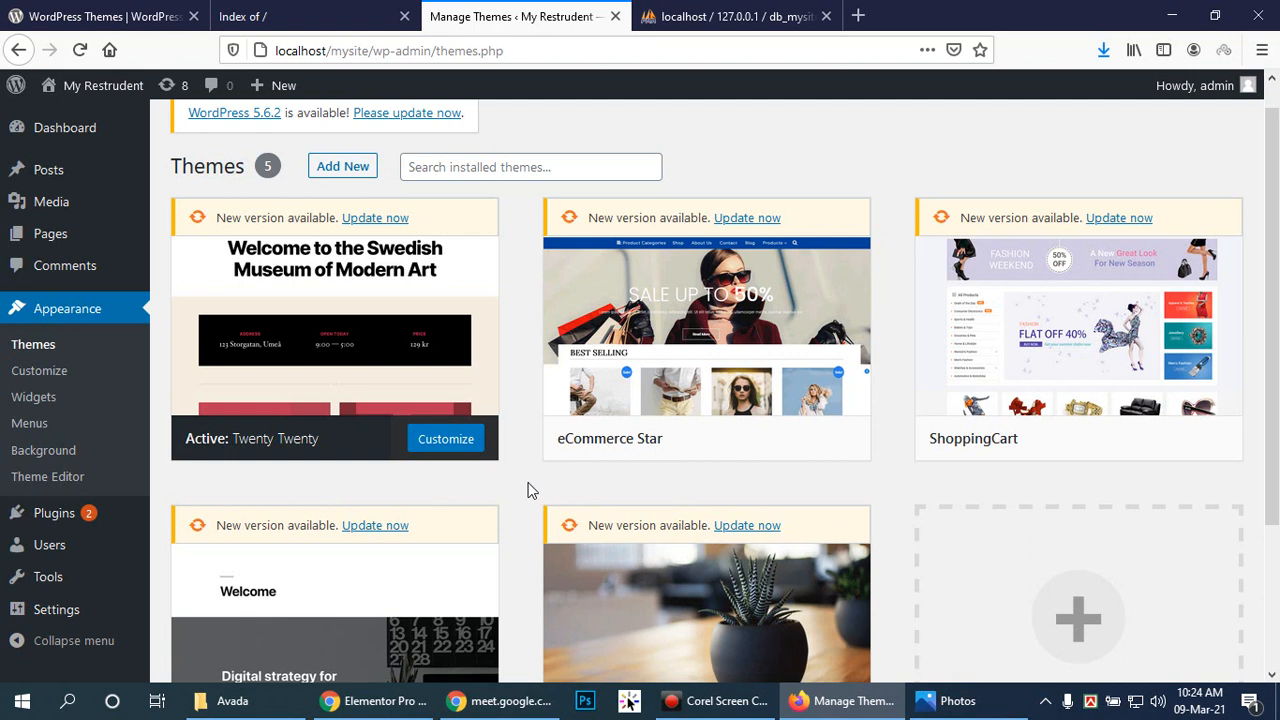
# Step: Delete the eCommerce Star and Twenty Nineteen themes, leaving Twenty Twenty, ShoppingCart and Twenty Seventeen
pyautogui.click(714, 326)
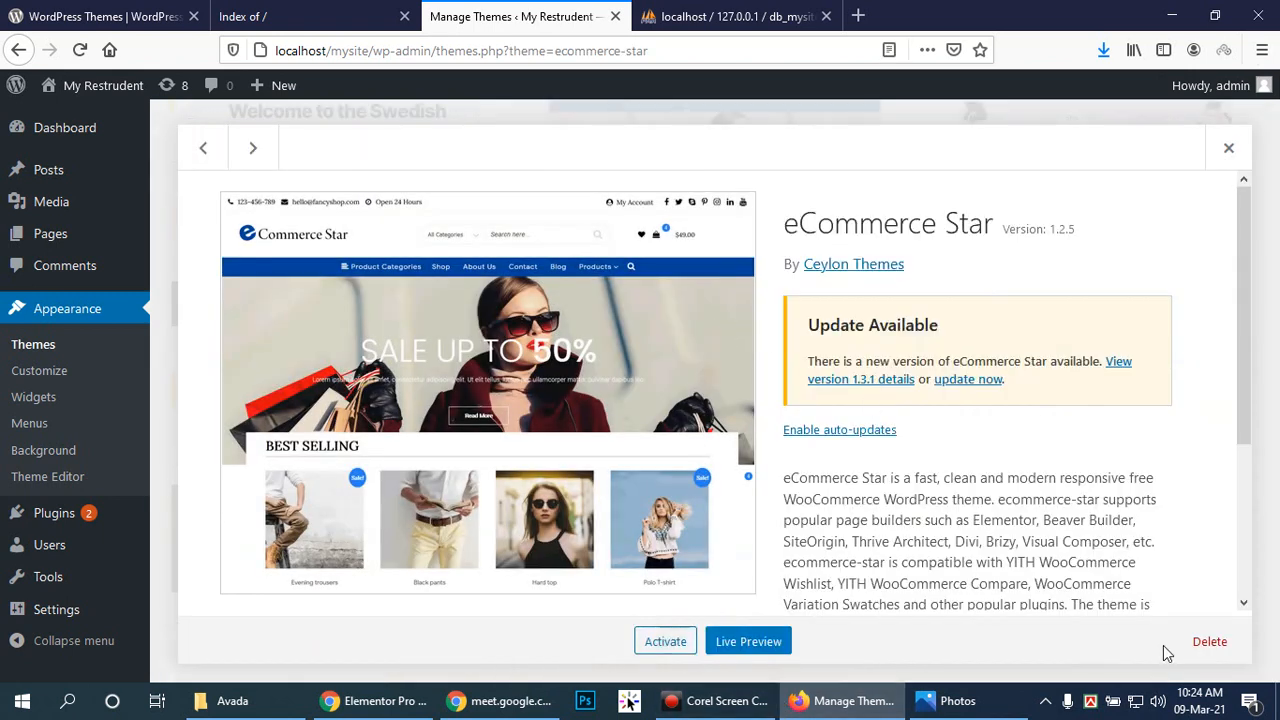
pyautogui.click(1207, 643)
pyautogui.click(648, 335)
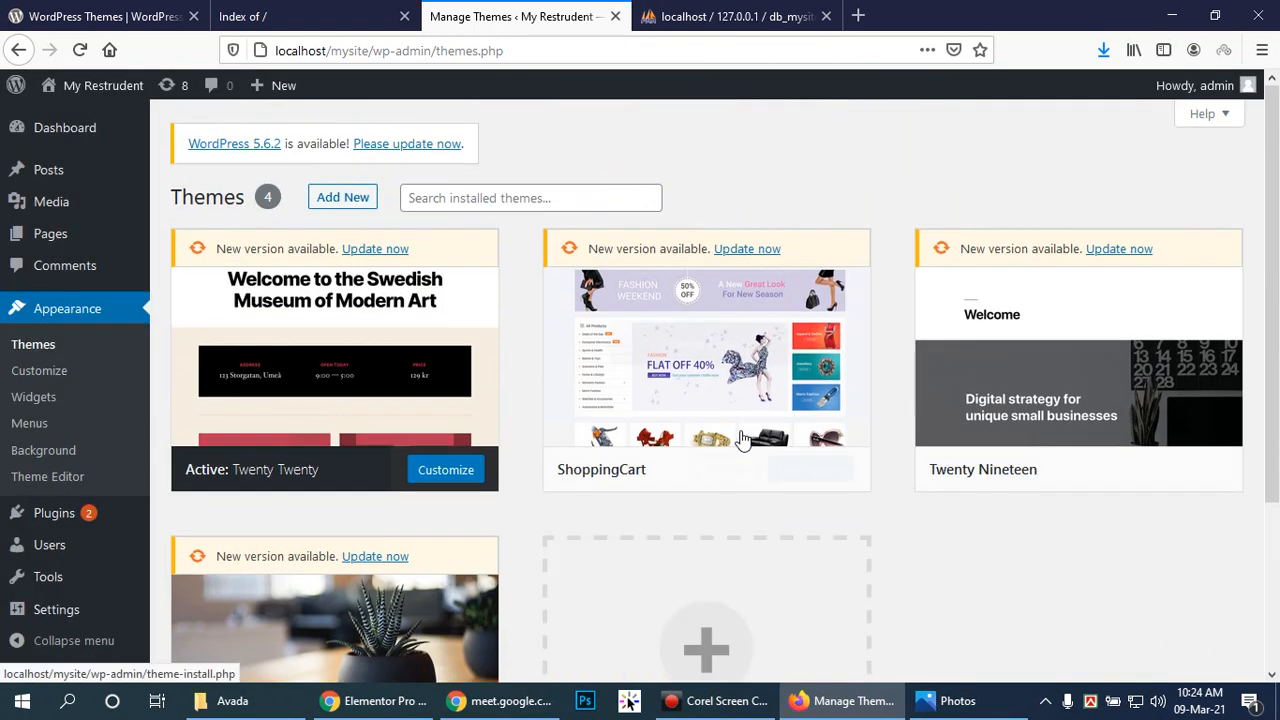
pyautogui.click(1094, 349)
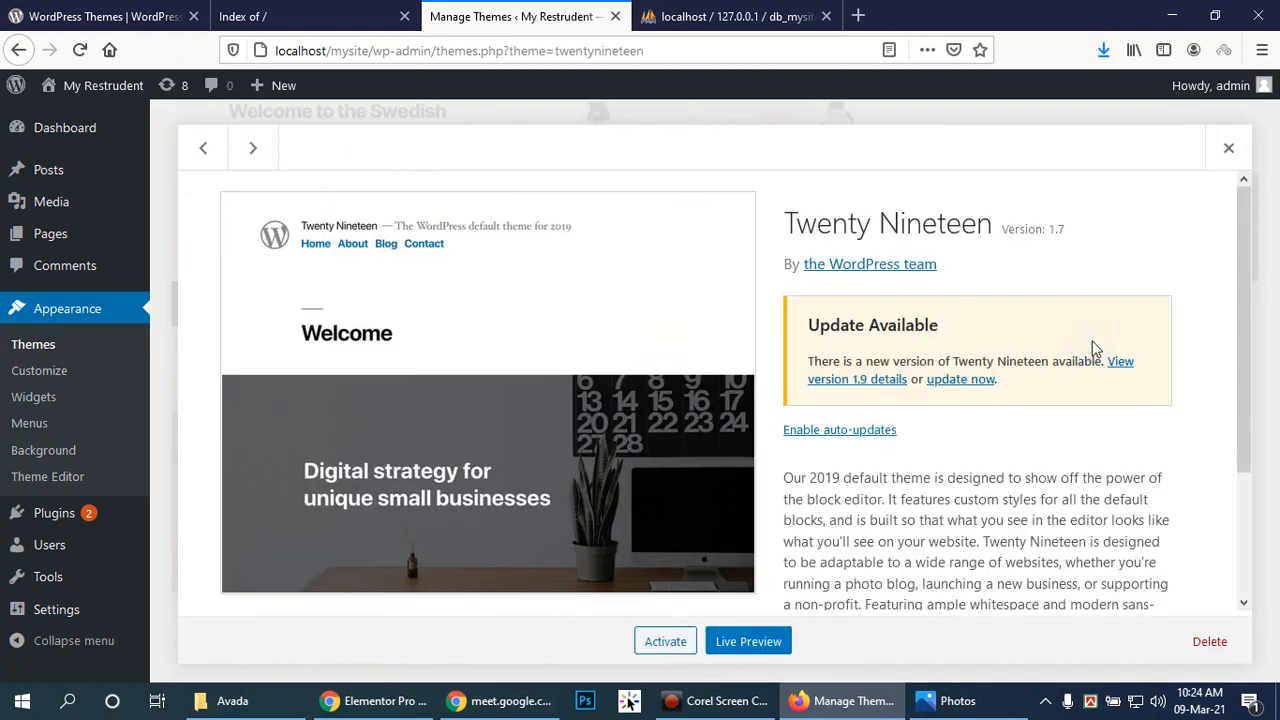
pyautogui.click(1206, 643)
pyautogui.click(676, 335)
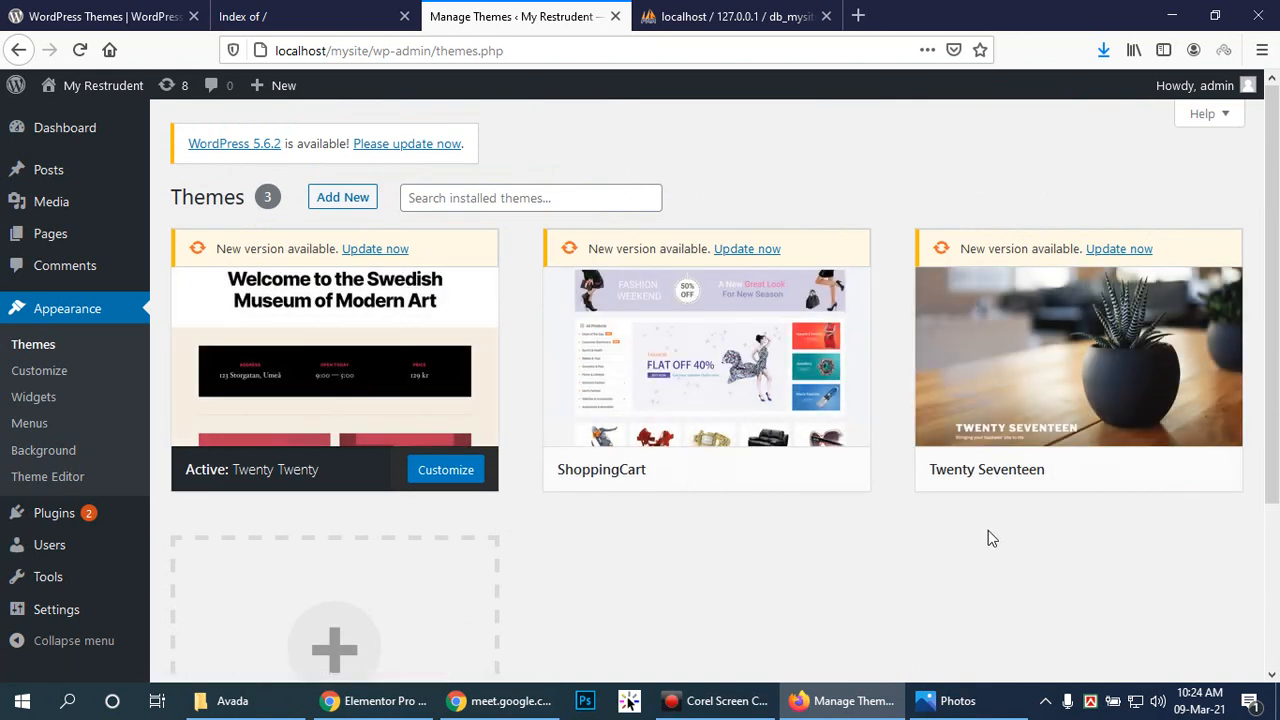
pyautogui.scroll(-3, 988, 531)
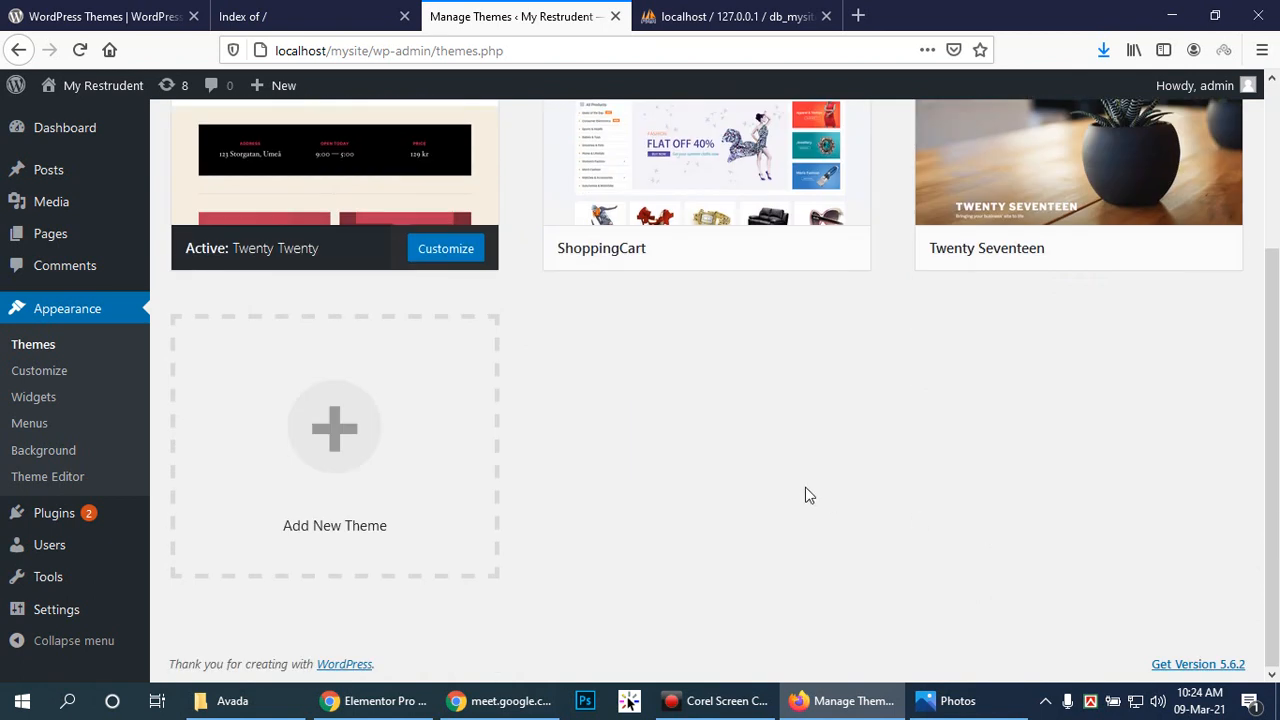
pyautogui.scroll(3, 808, 495)
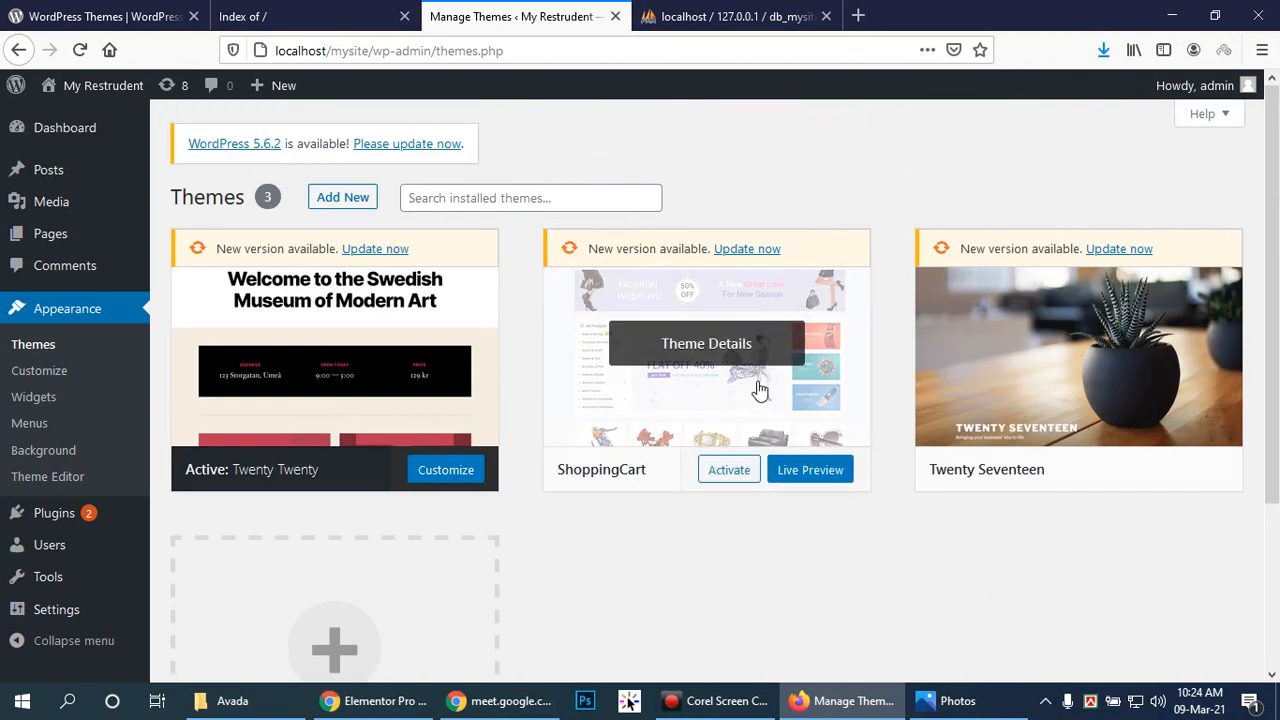
# Step: View the ShoppingCart theme details, then open This PC from the Start menu
pyautogui.click(707, 347)
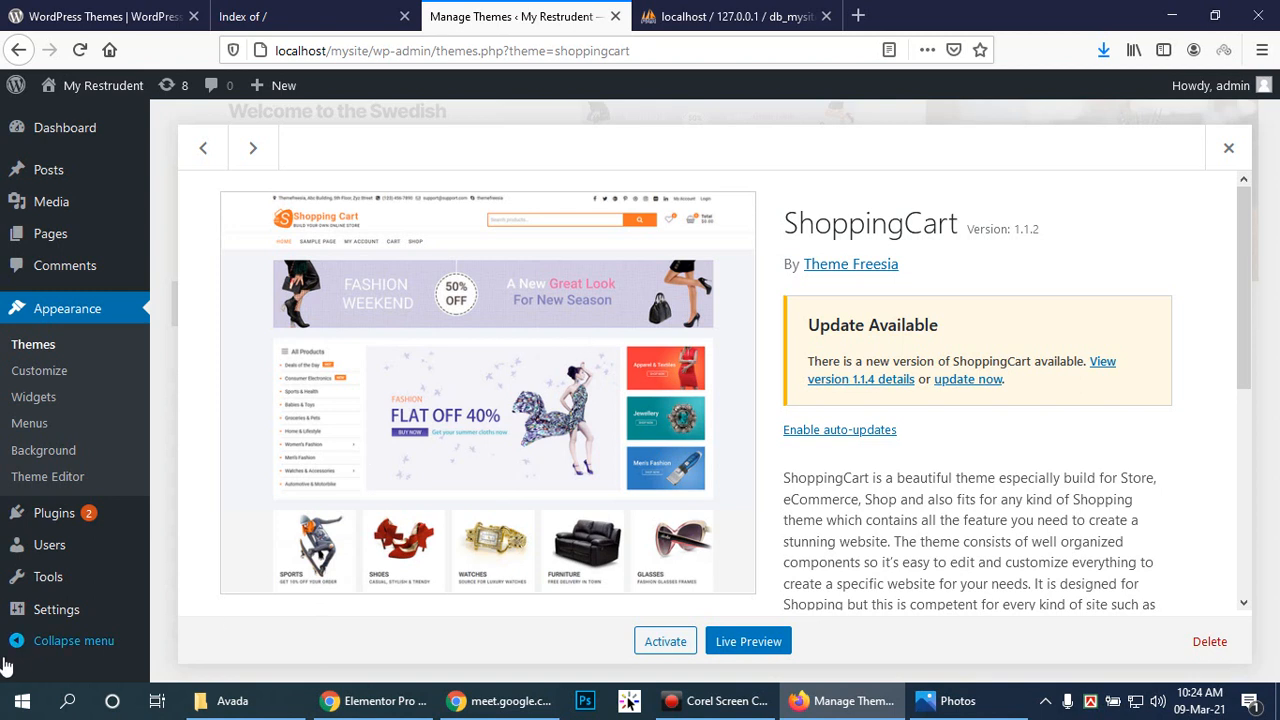
pyautogui.click(22, 701)
pyautogui.click(375, 410)
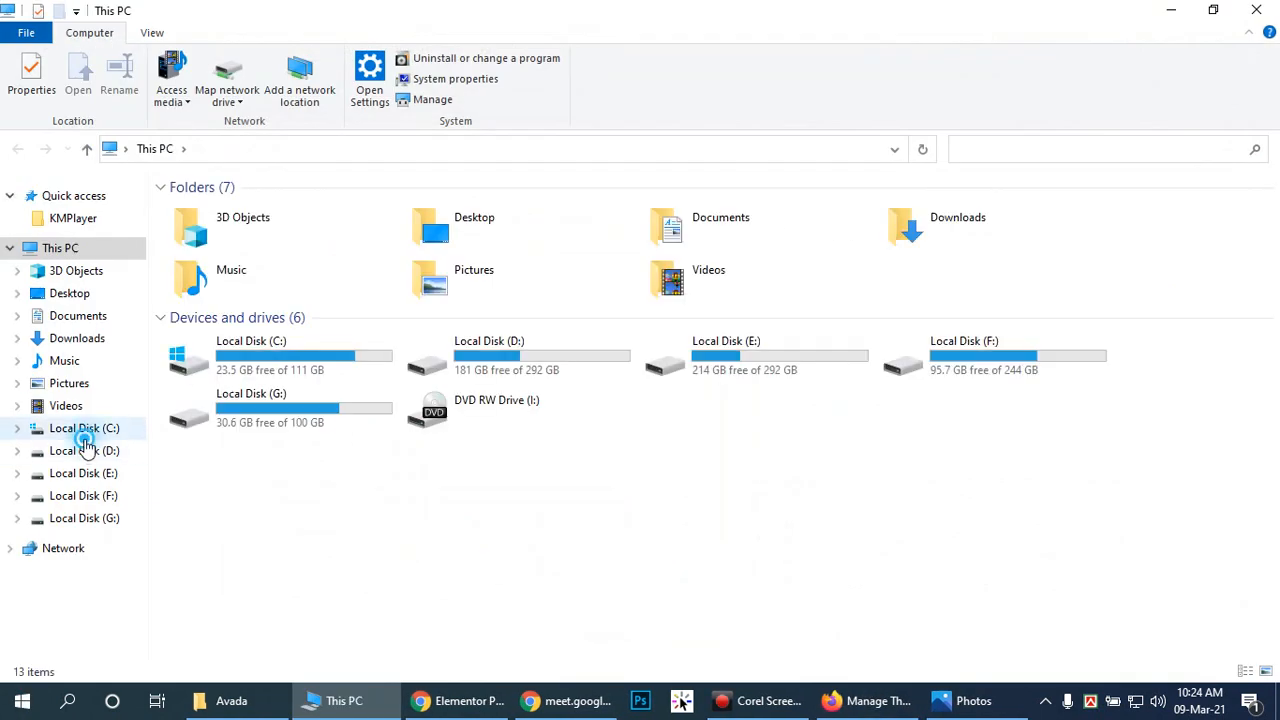
# Step: Browse to C:\xampp\htdocs\mySite\wp-content\themes\shoppingcart and open screenshot.png
pyautogui.click(84, 430)
pyautogui.doubleClick(206, 350)
pyautogui.doubleClick(226, 307)
pyautogui.doubleClick(245, 352)
pyautogui.doubleClick(235, 229)
pyautogui.doubleClick(229, 230)
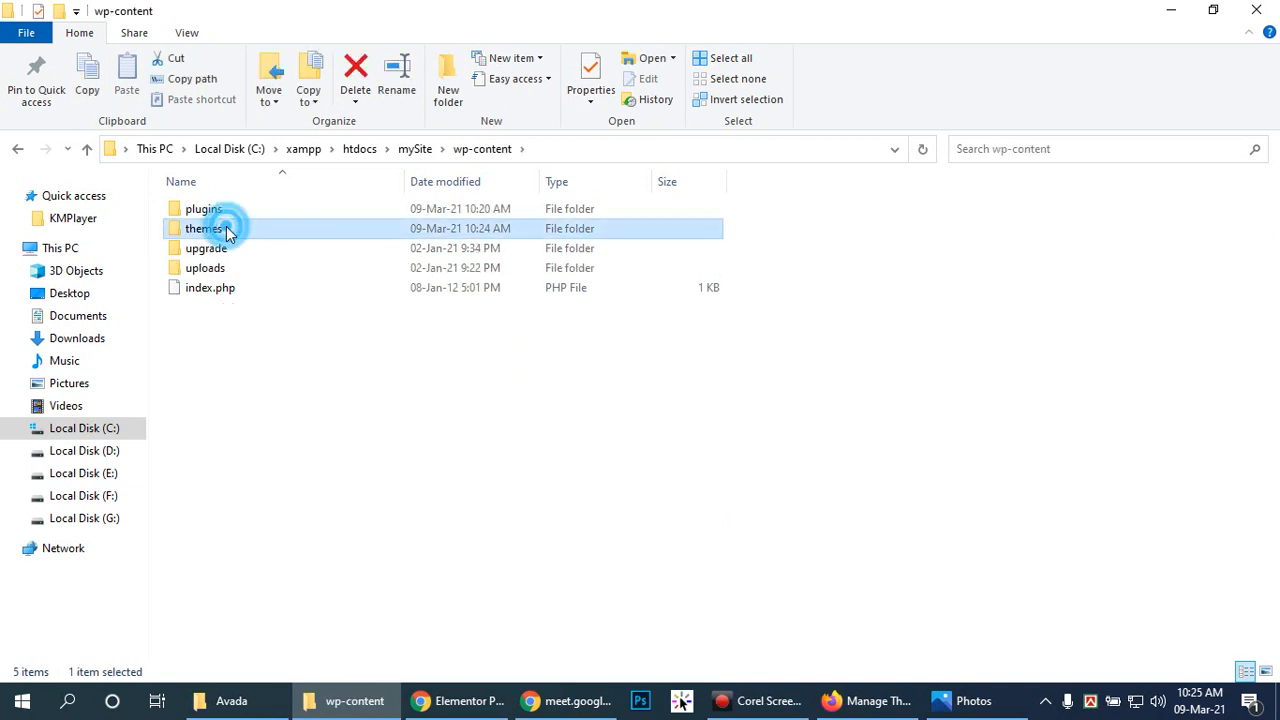
pyautogui.click(240, 210)
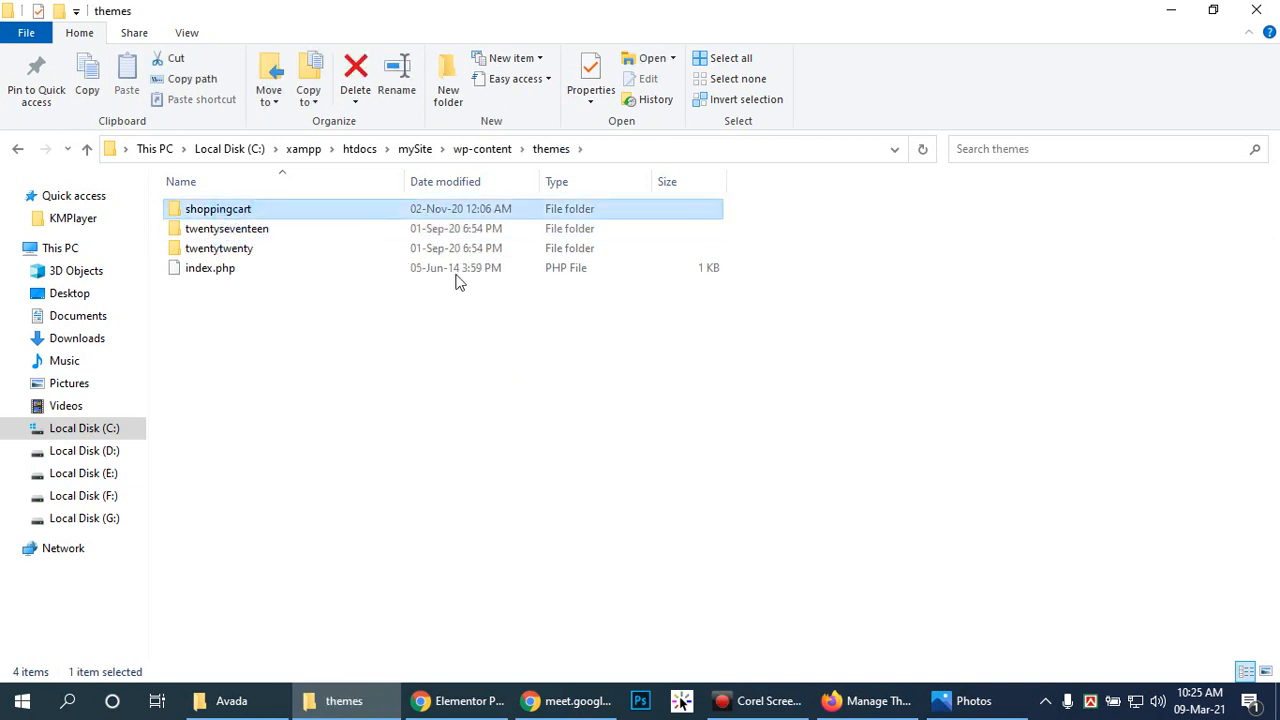
pyautogui.doubleClick(290, 214)
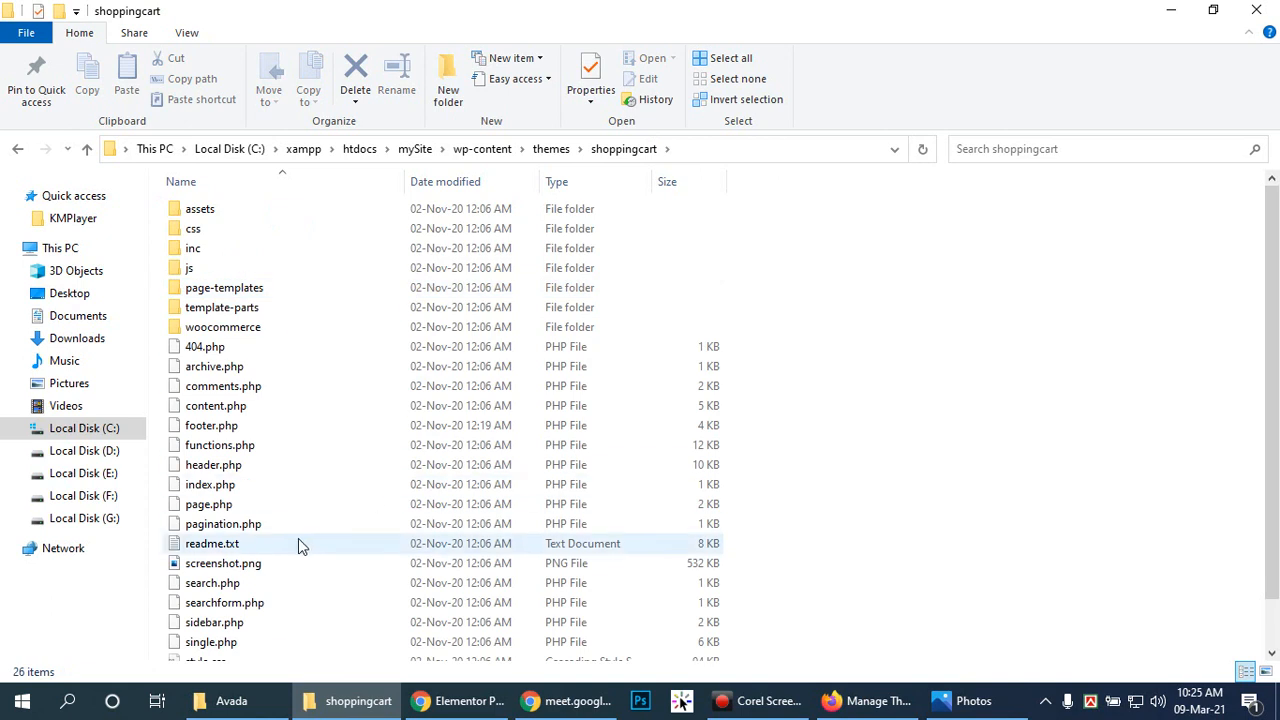
pyautogui.click(262, 564)
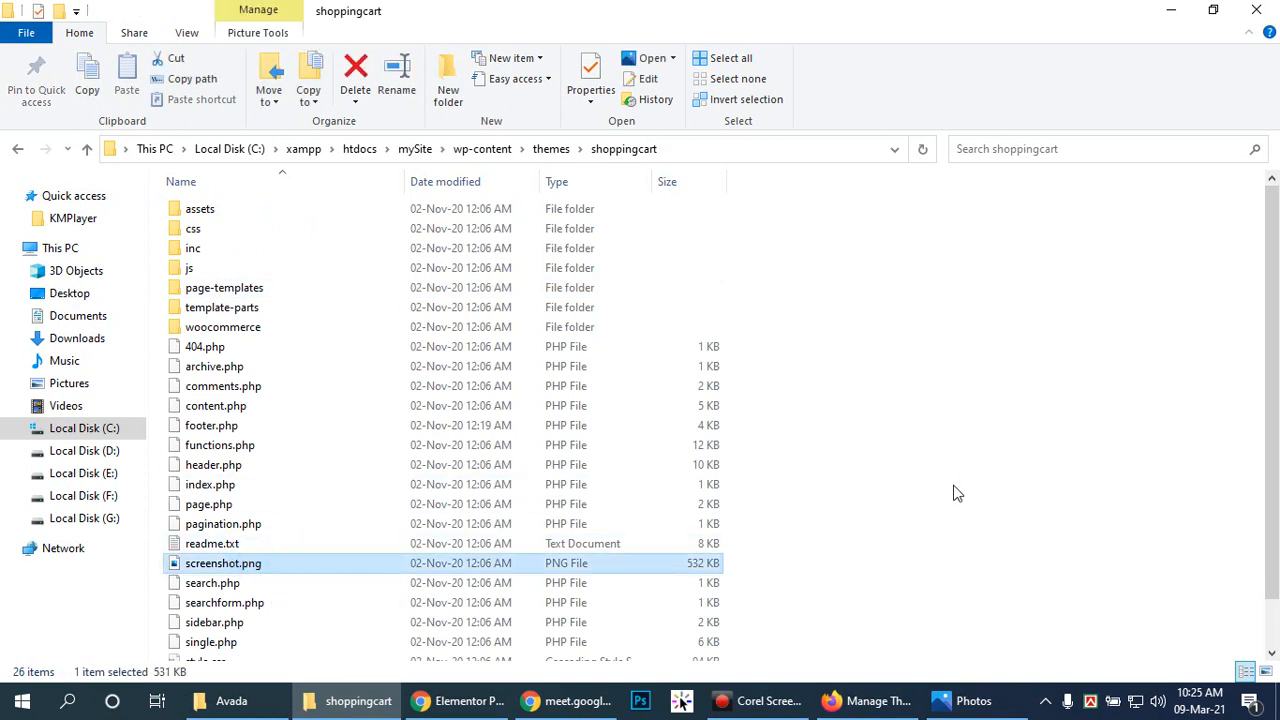
pyautogui.press('Return')
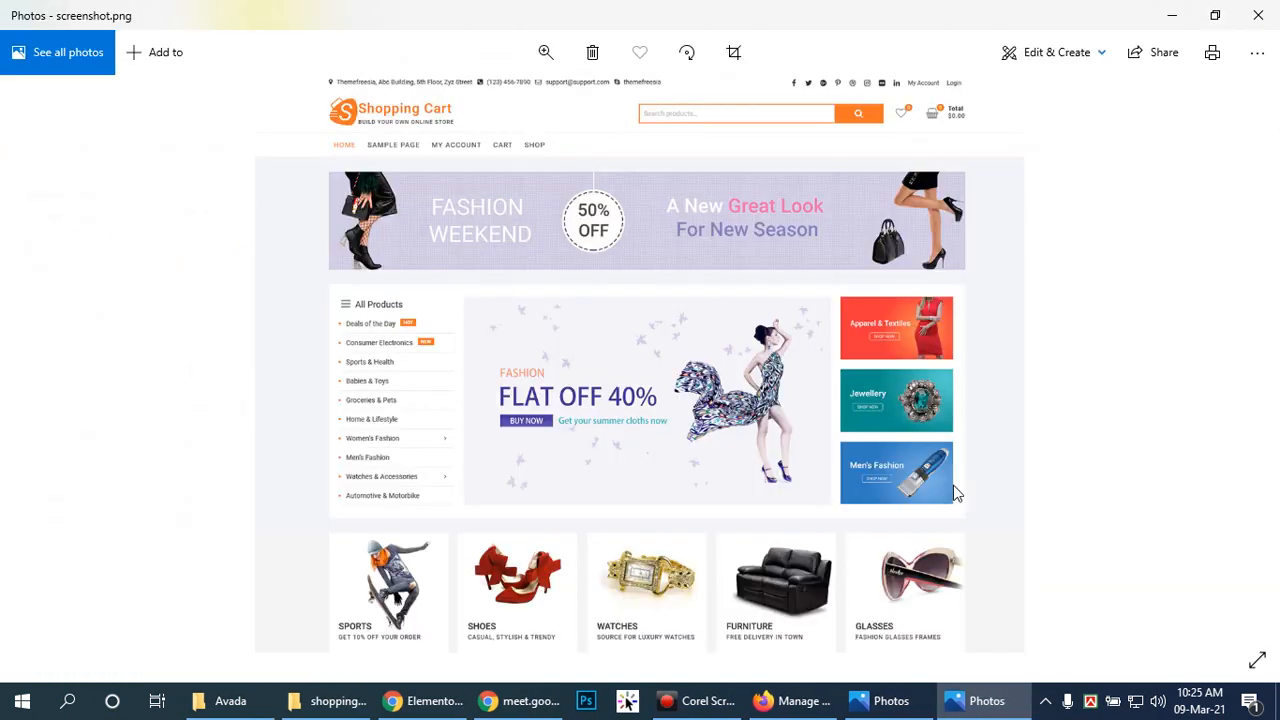
# Step: Close the extra Photos viewer showing the Avada screenshot and bring the Avada folder forward
pyautogui.click(792, 700)
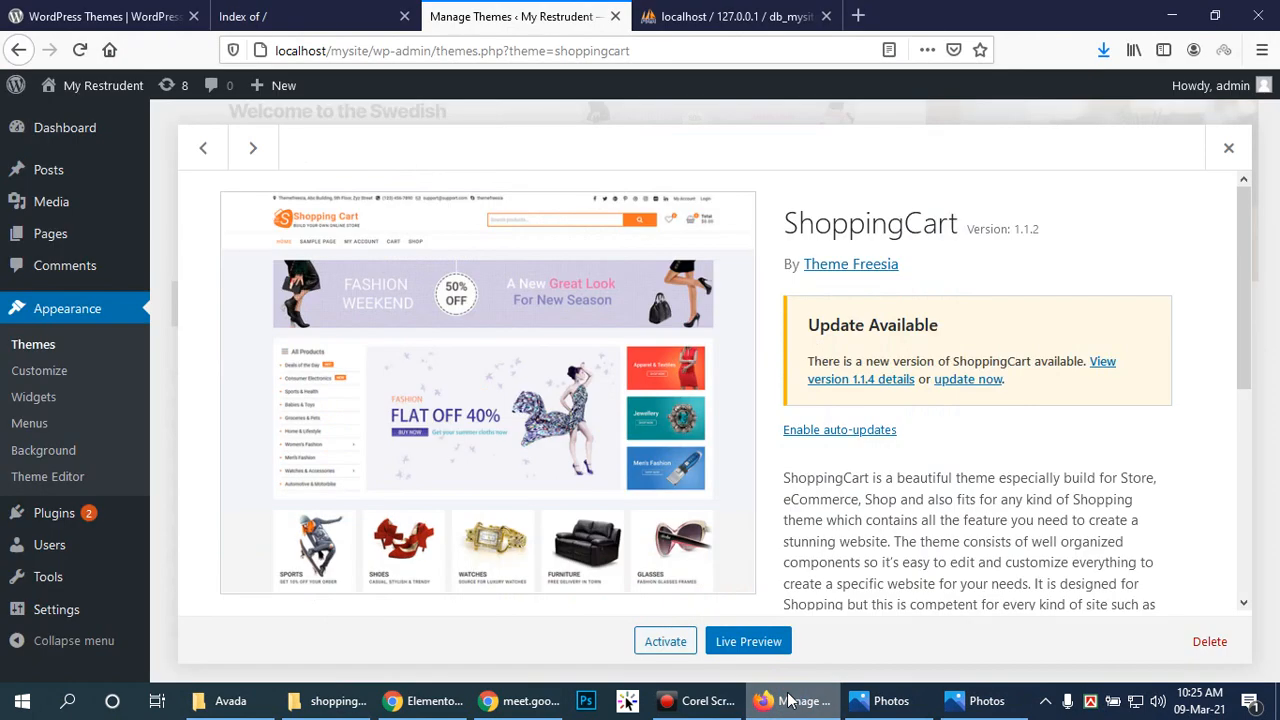
pyautogui.click(788, 700)
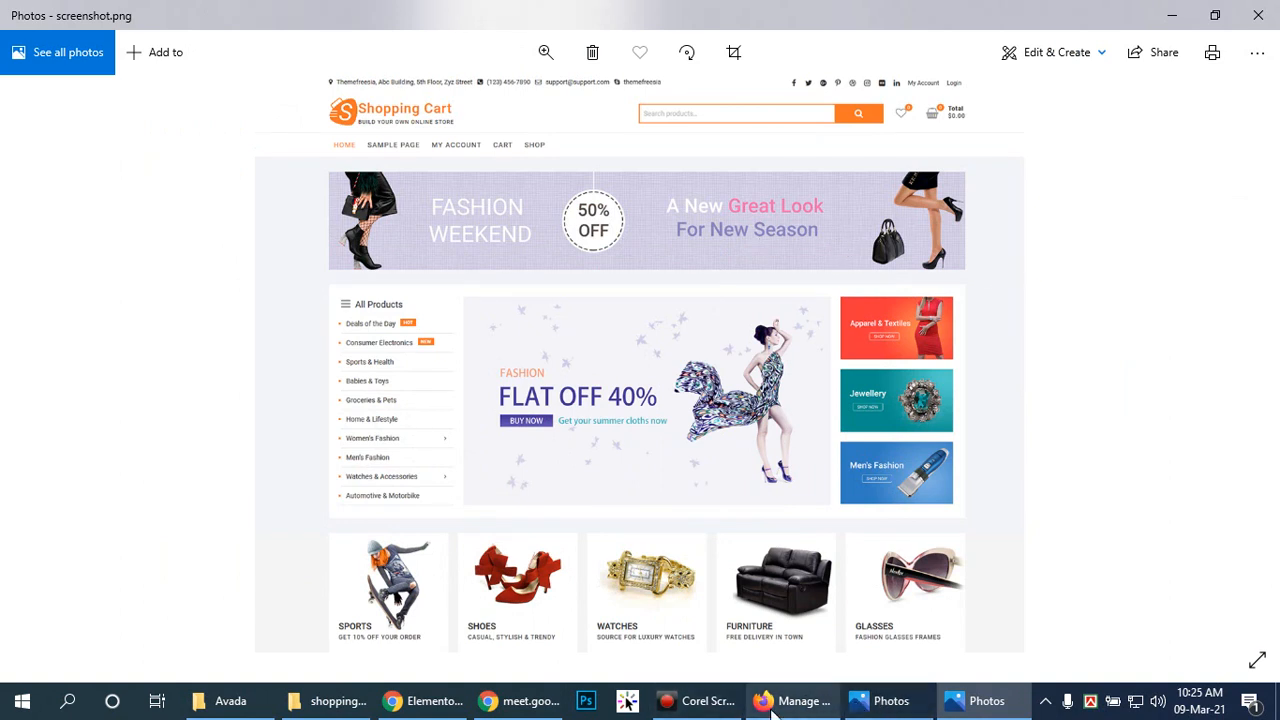
pyautogui.click(862, 705)
pyautogui.click(1258, 15)
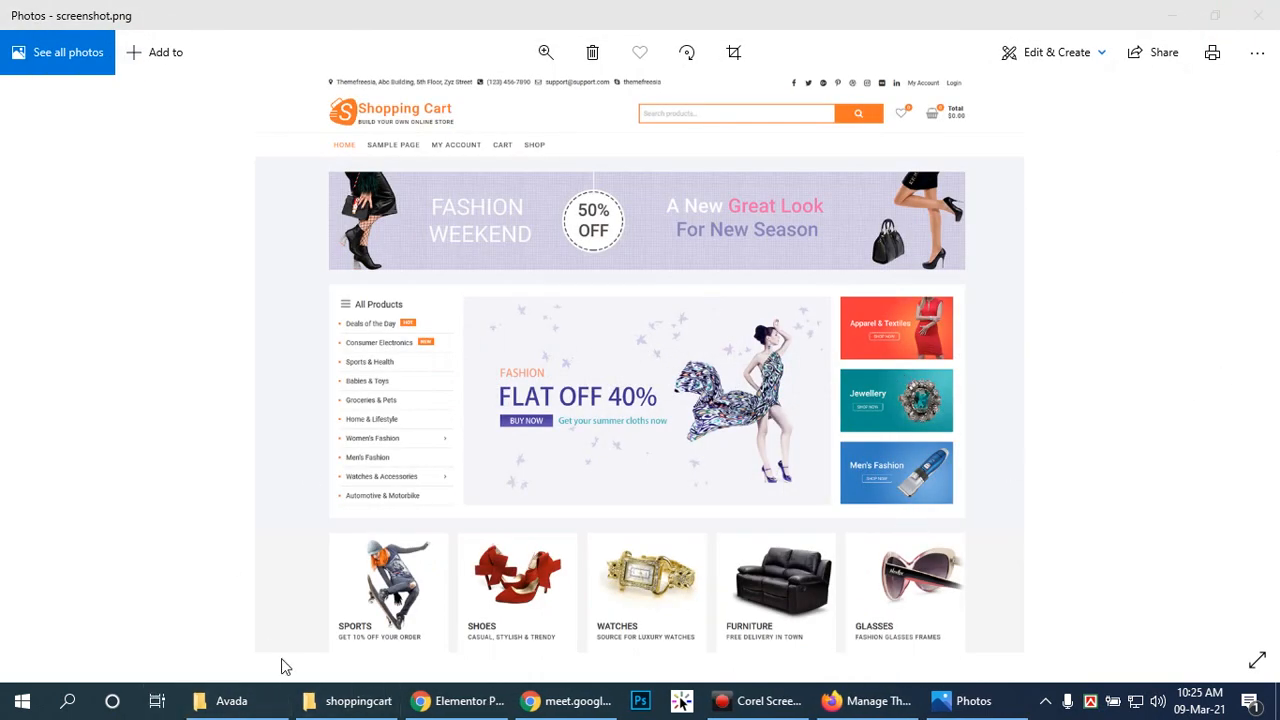
pyautogui.moveTo(250, 709)
pyautogui.click(226, 700)
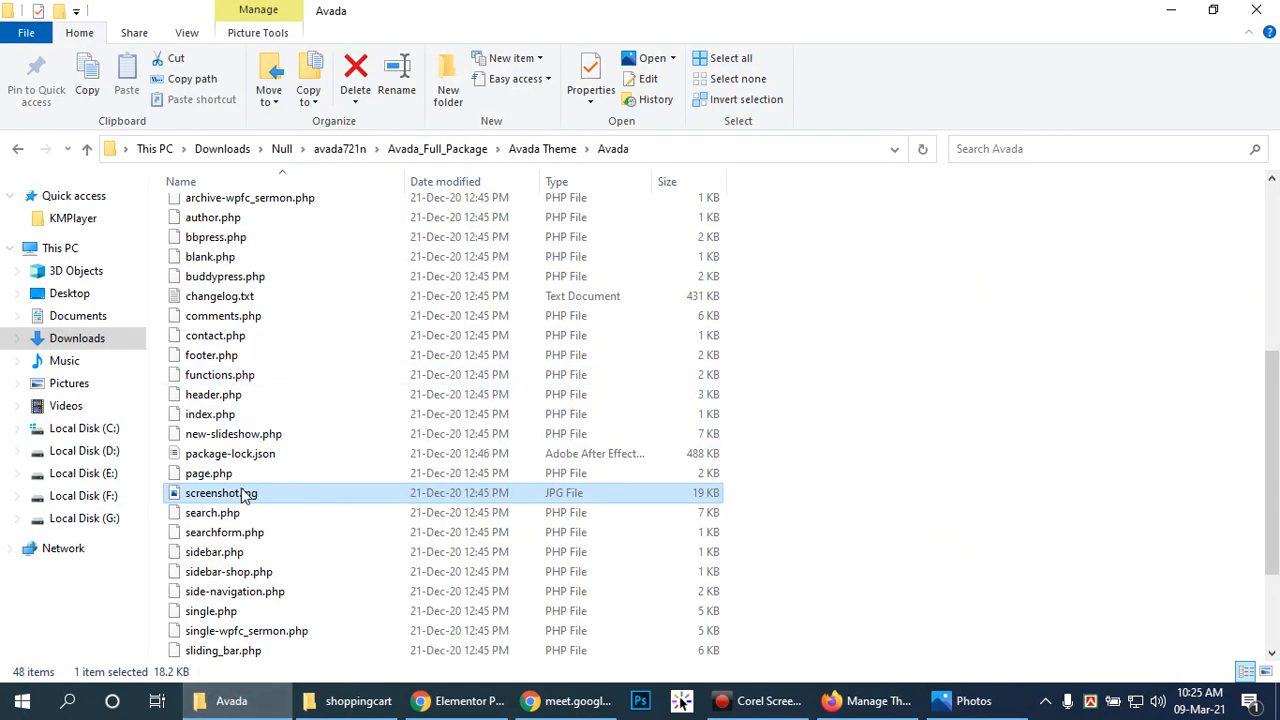
# Step: Copy Avada's screenshot.jpg and rename shoppingcart's screenshot.png to mY_screenshot.png
pyautogui.hotkey('ctrl', 'c')
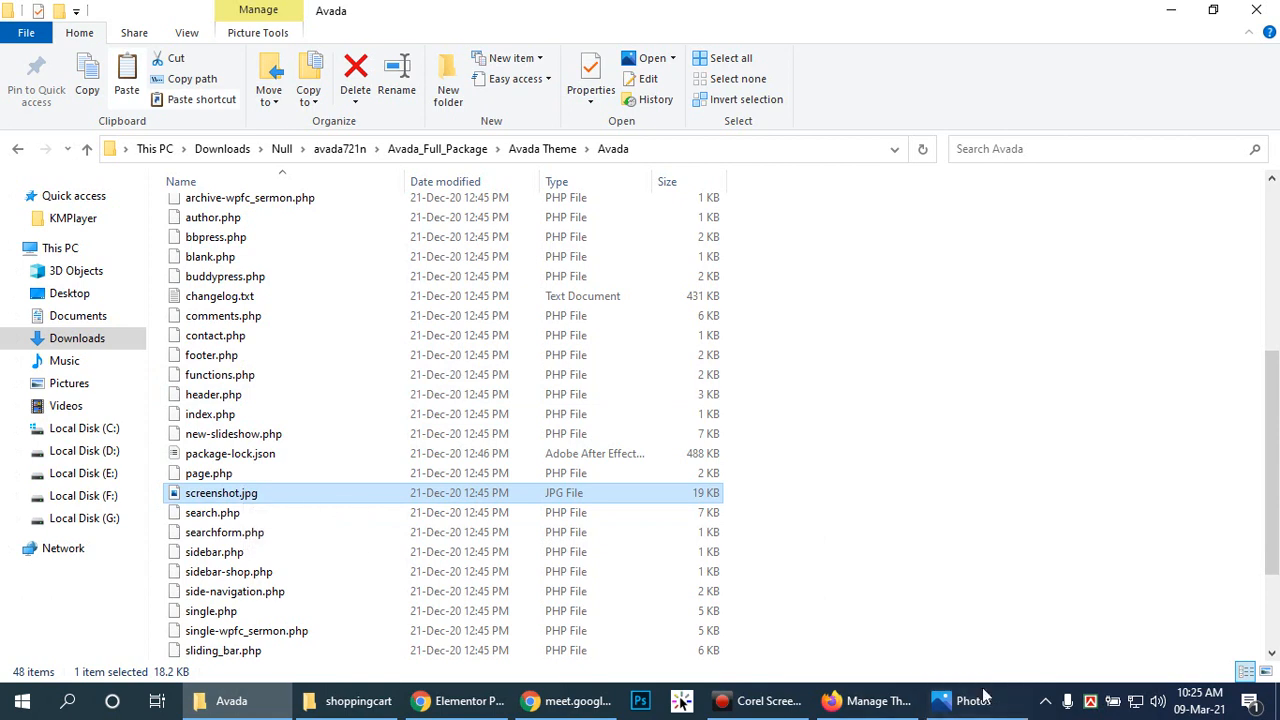
pyautogui.click(336, 703)
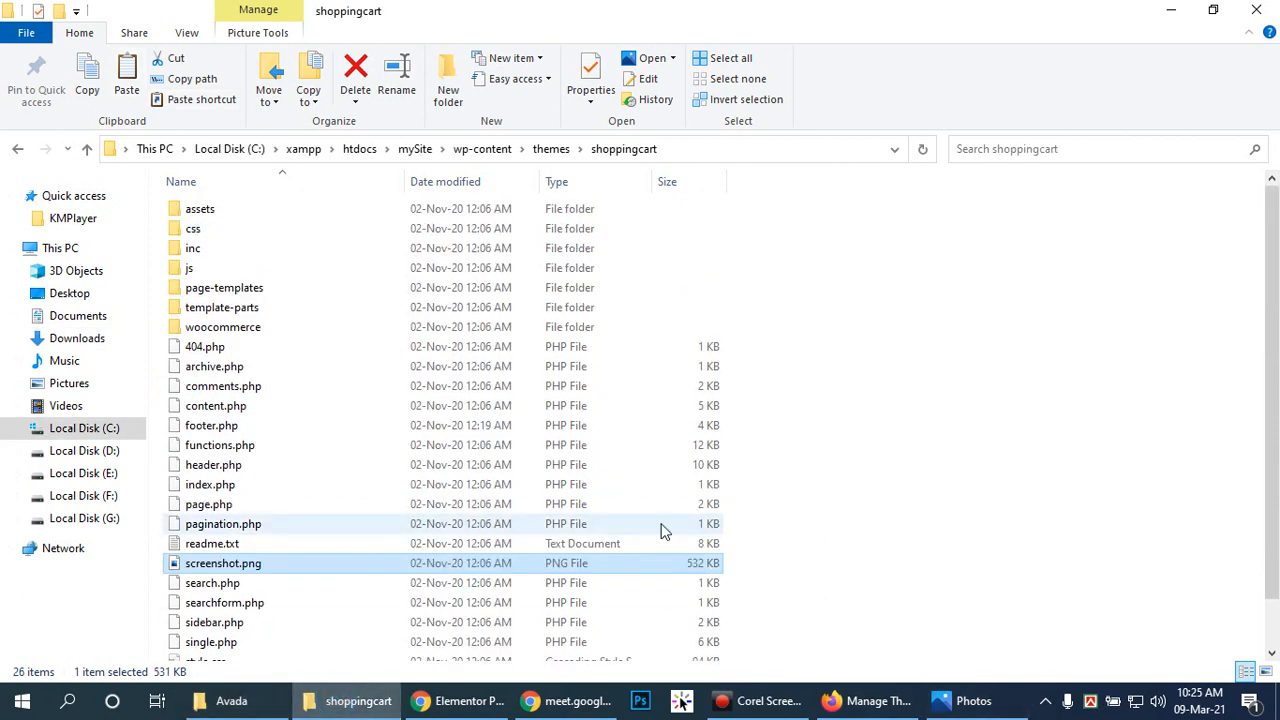
pyautogui.click(221, 564)
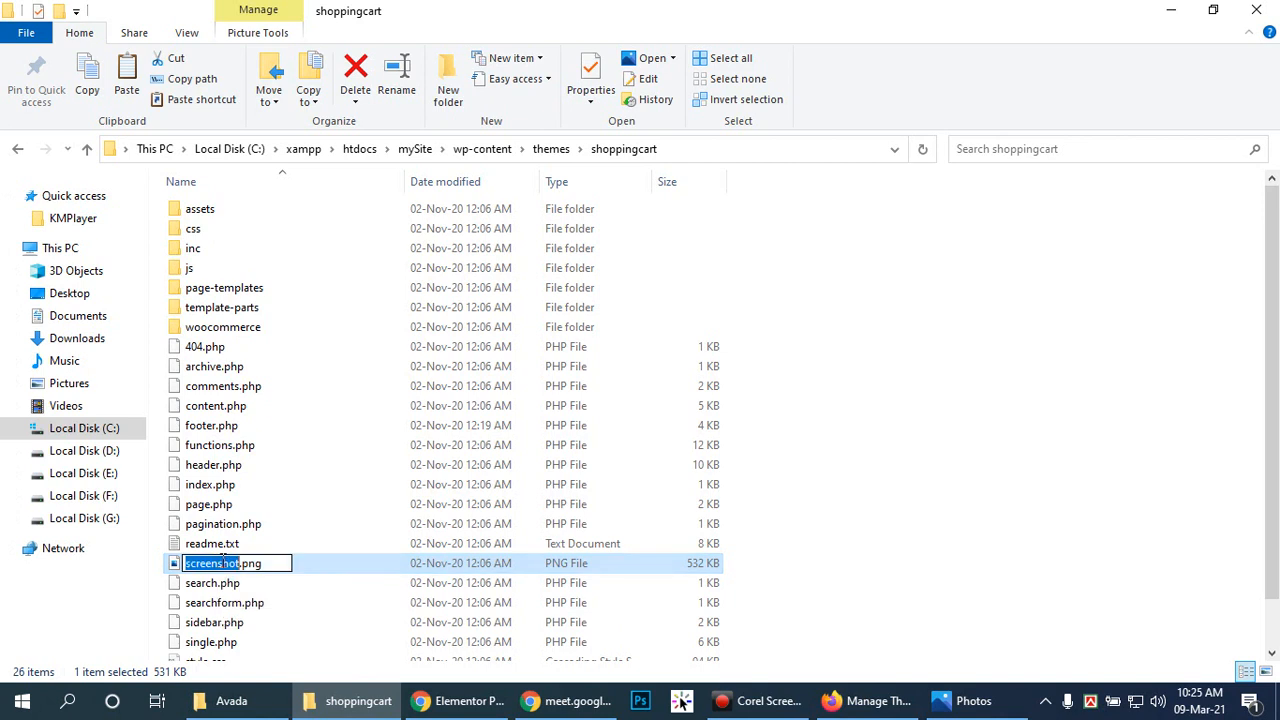
pyautogui.click(284, 564)
pyautogui.press('Home')
pyautogui.write('my')
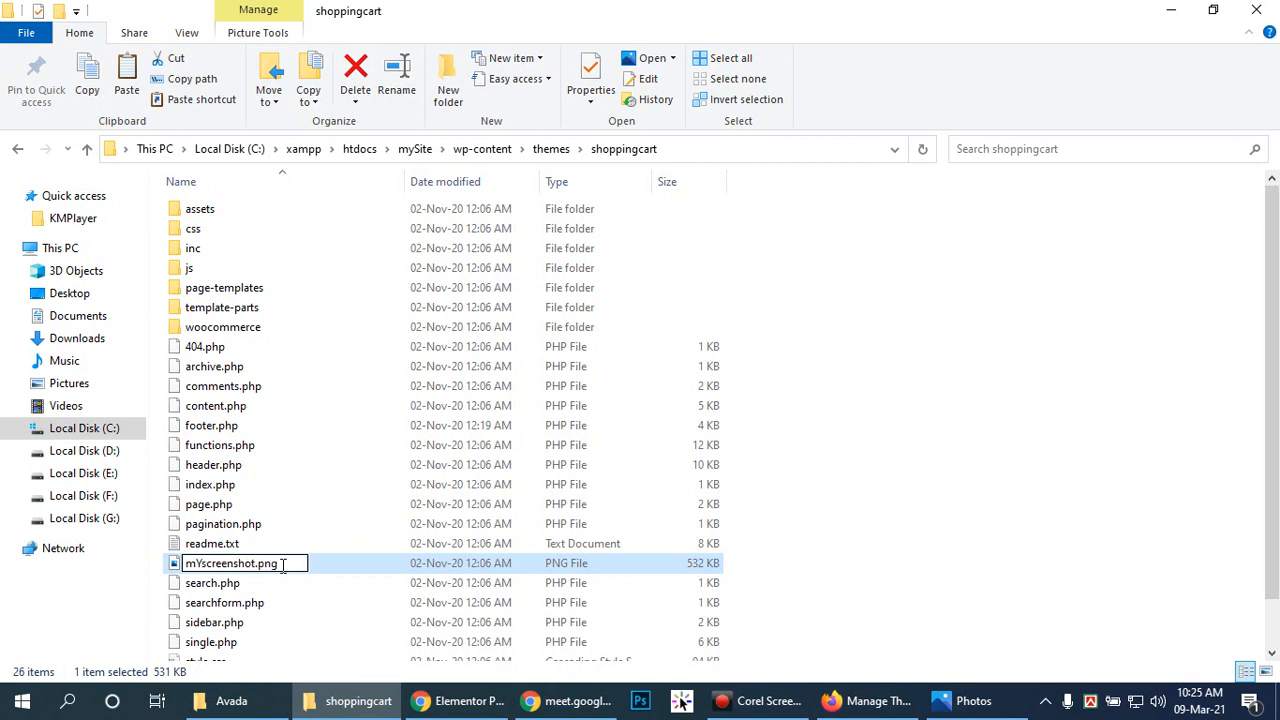
pyautogui.write('_')
pyautogui.press('Return')
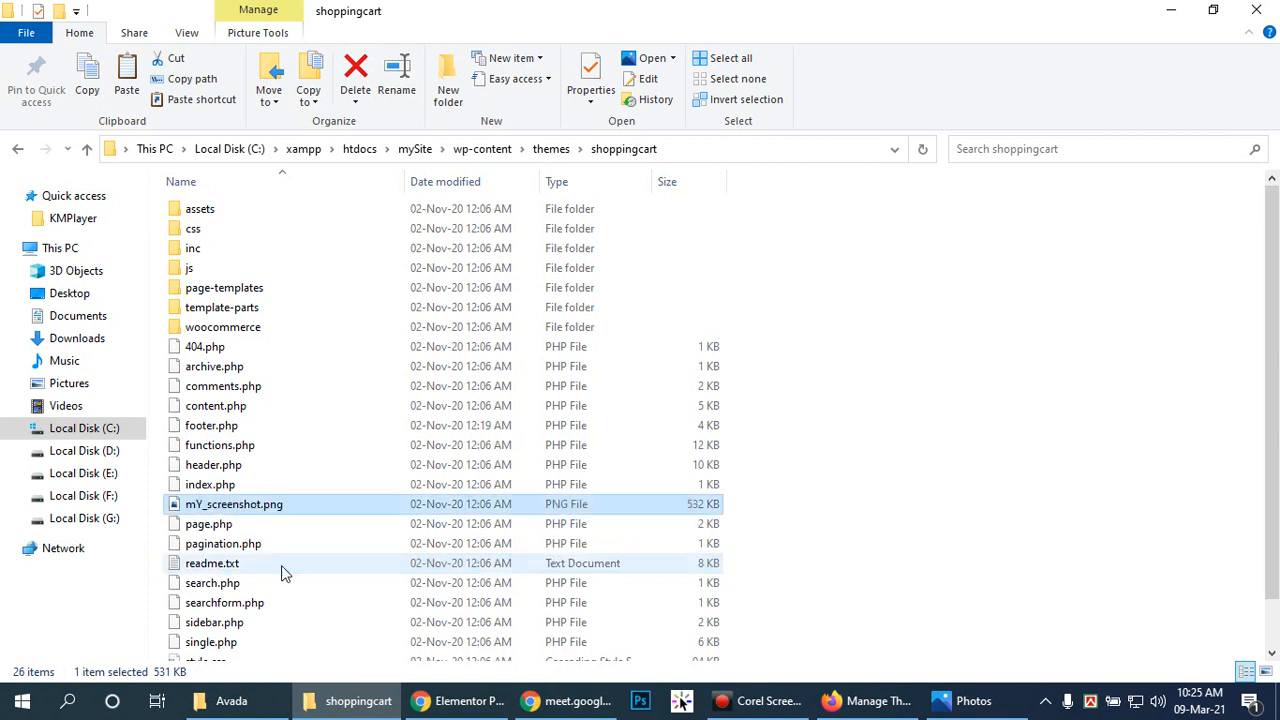
# Step: Paste screenshot.jpg into the shoppingcart folder and close the ShoppingCart theme details
pyautogui.click(908, 520)
pyautogui.hotkey('ctrl', 'v')
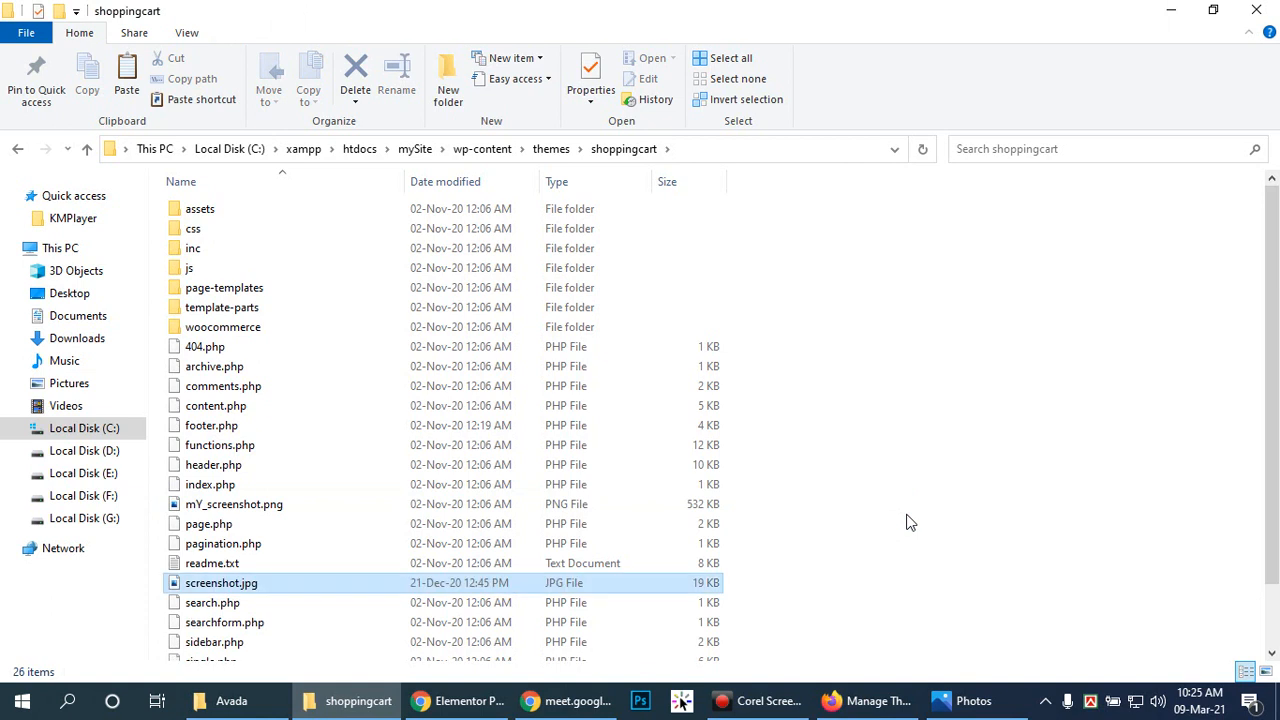
pyautogui.click(898, 497)
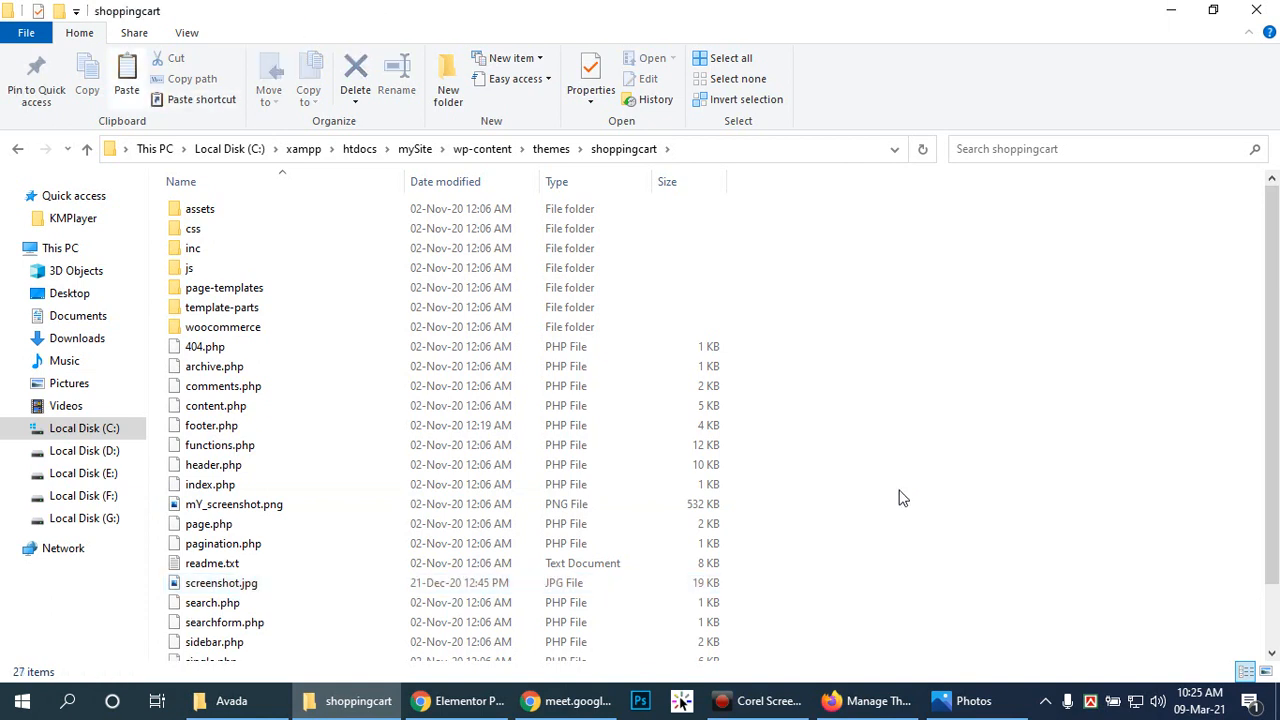
pyautogui.click(866, 700)
pyautogui.click(1226, 150)
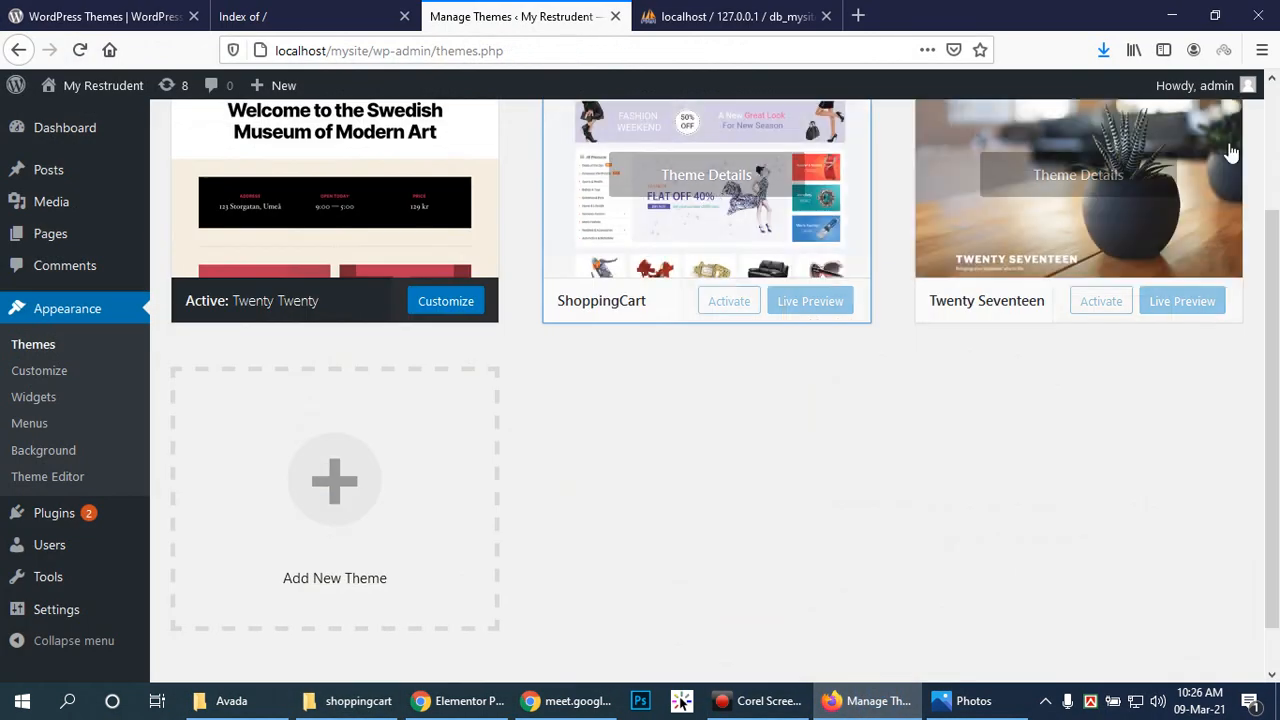
# Step: Reload the Themes page so the ShoppingCart card shows the Avada thumbnail
pyautogui.scroll(3, 937, 450)
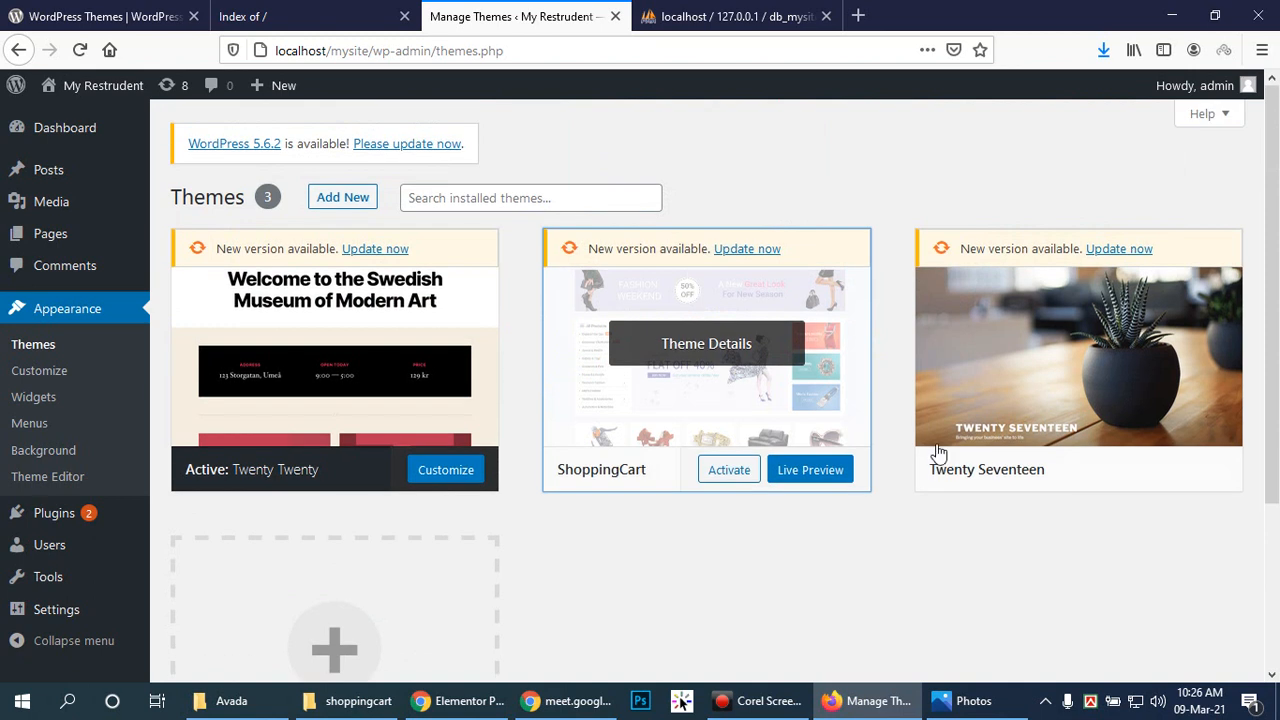
pyautogui.click(80, 50)
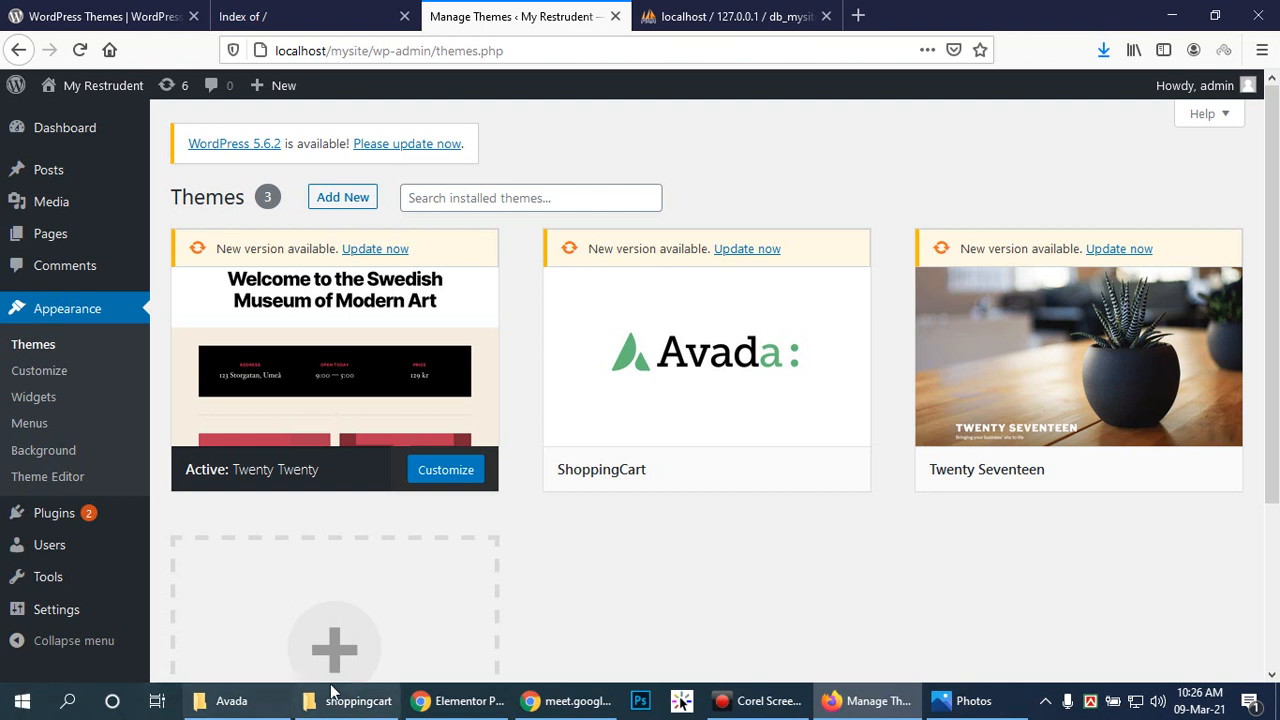
pyautogui.click(22, 700)
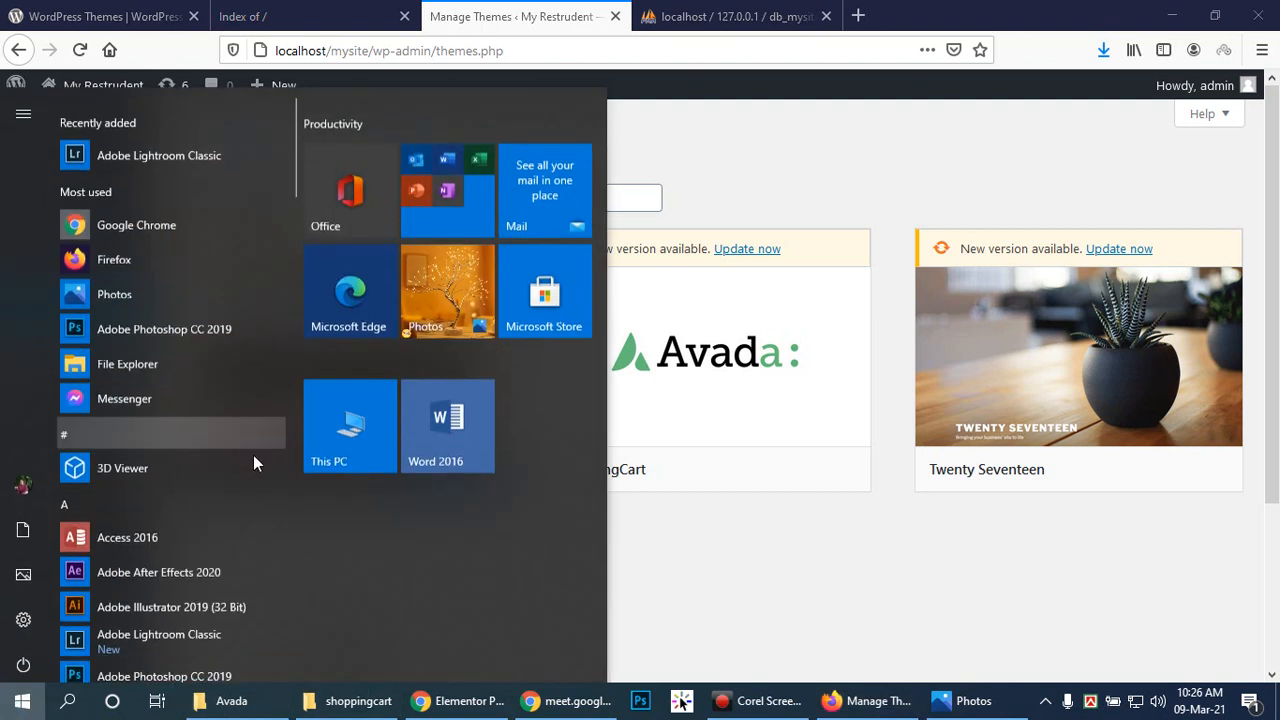
# Step: Open Downloads from This PC and select the last photo under Earlier this year
pyautogui.click(328, 400)
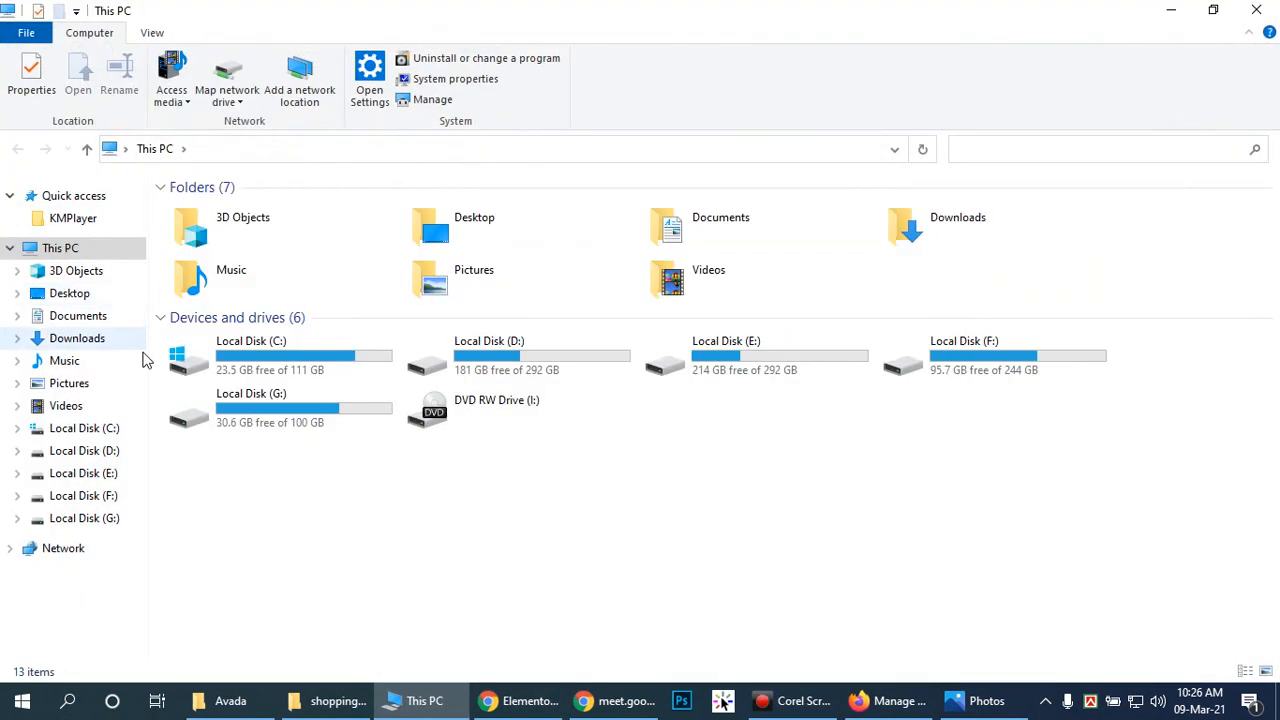
pyautogui.click(88, 338)
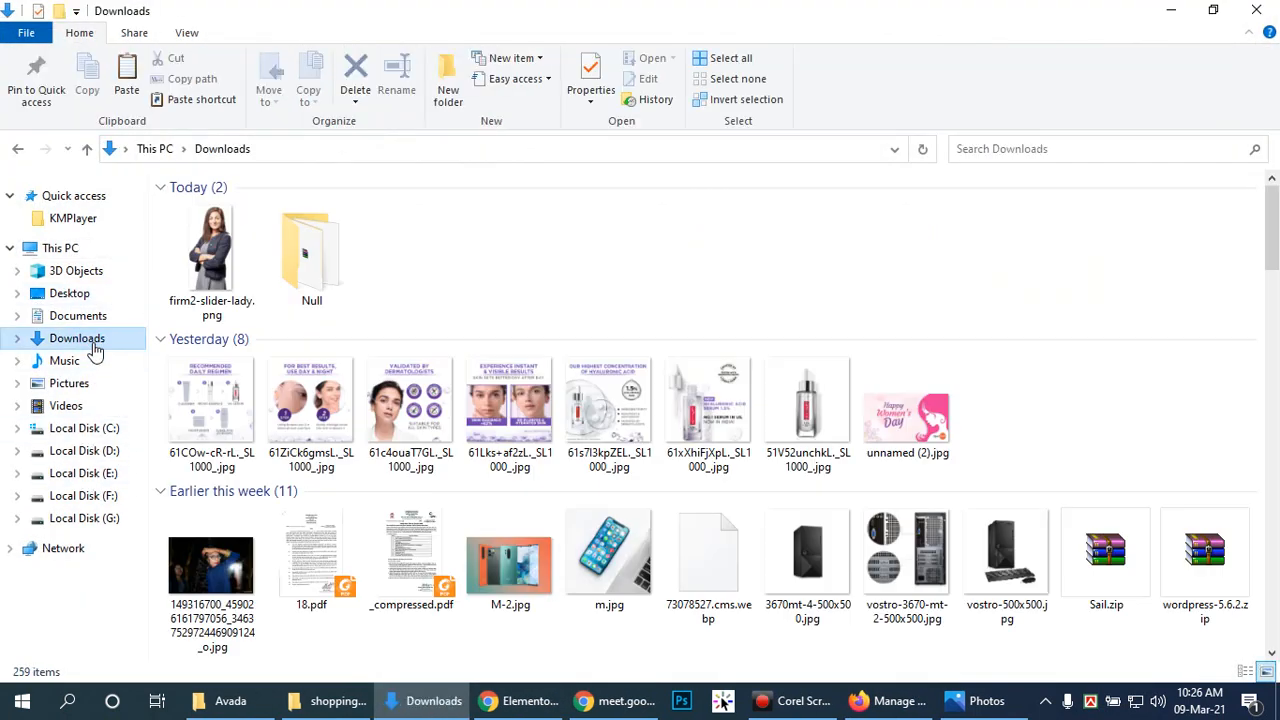
pyautogui.moveTo(1272, 228); pyautogui.dragTo(1276, 512)
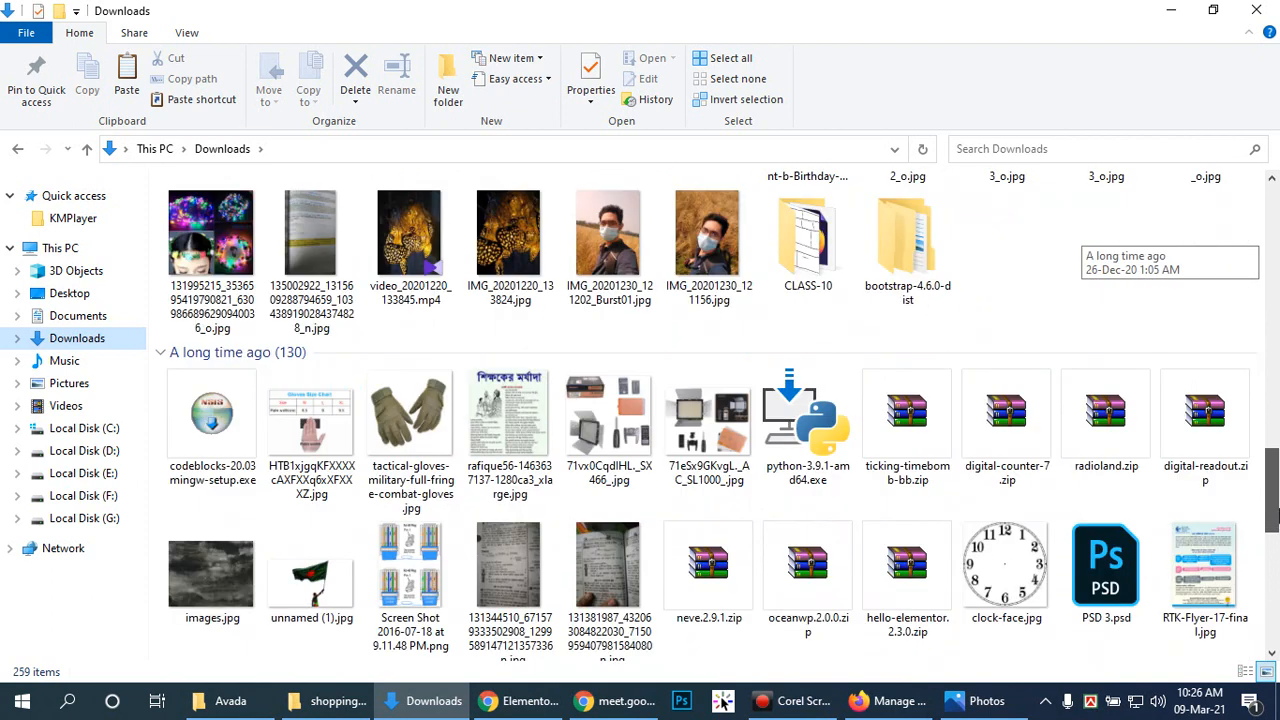
pyautogui.moveTo(1276, 512); pyautogui.dragTo(1276, 485)
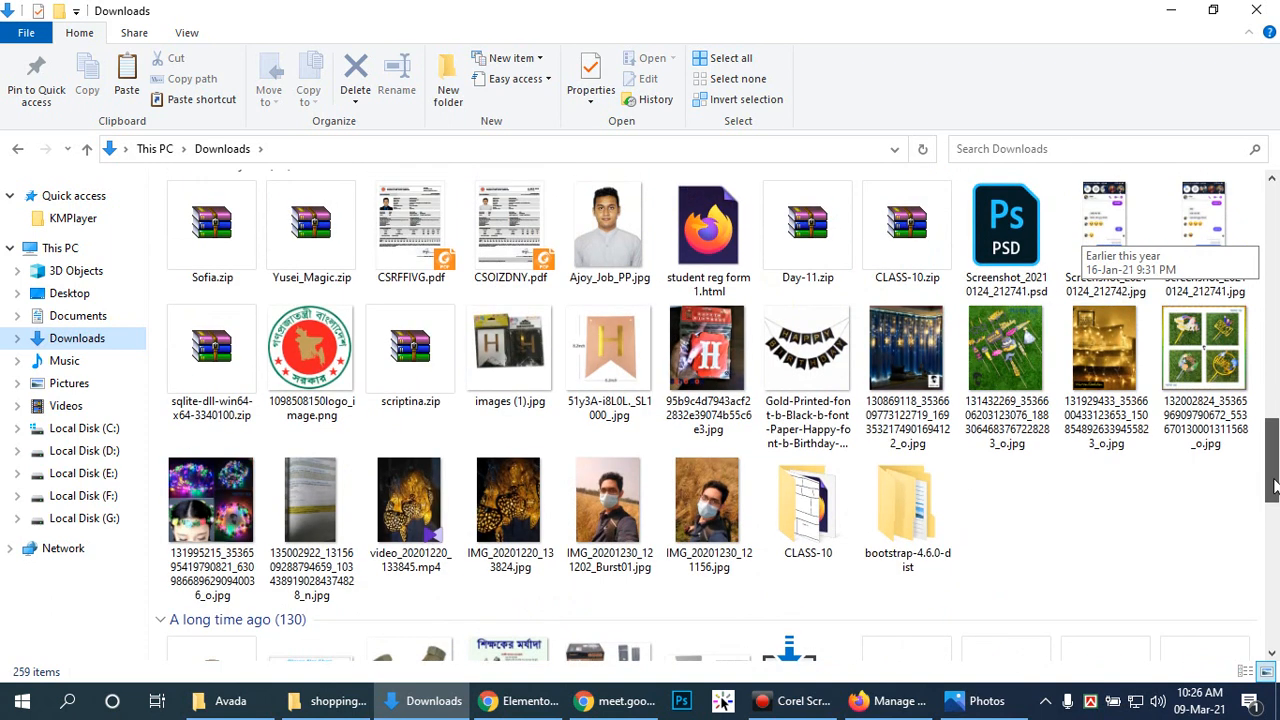
pyautogui.moveTo(1276, 485); pyautogui.dragTo(1276, 475)
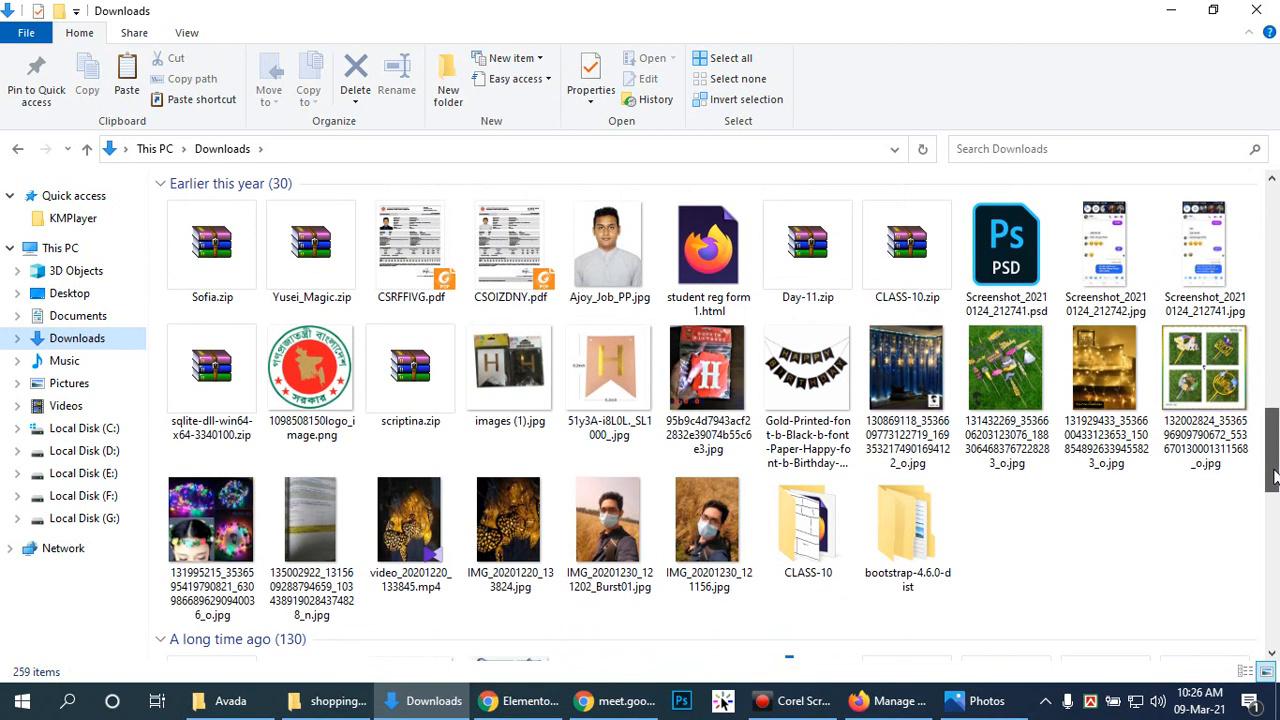
pyautogui.click(1219, 385)
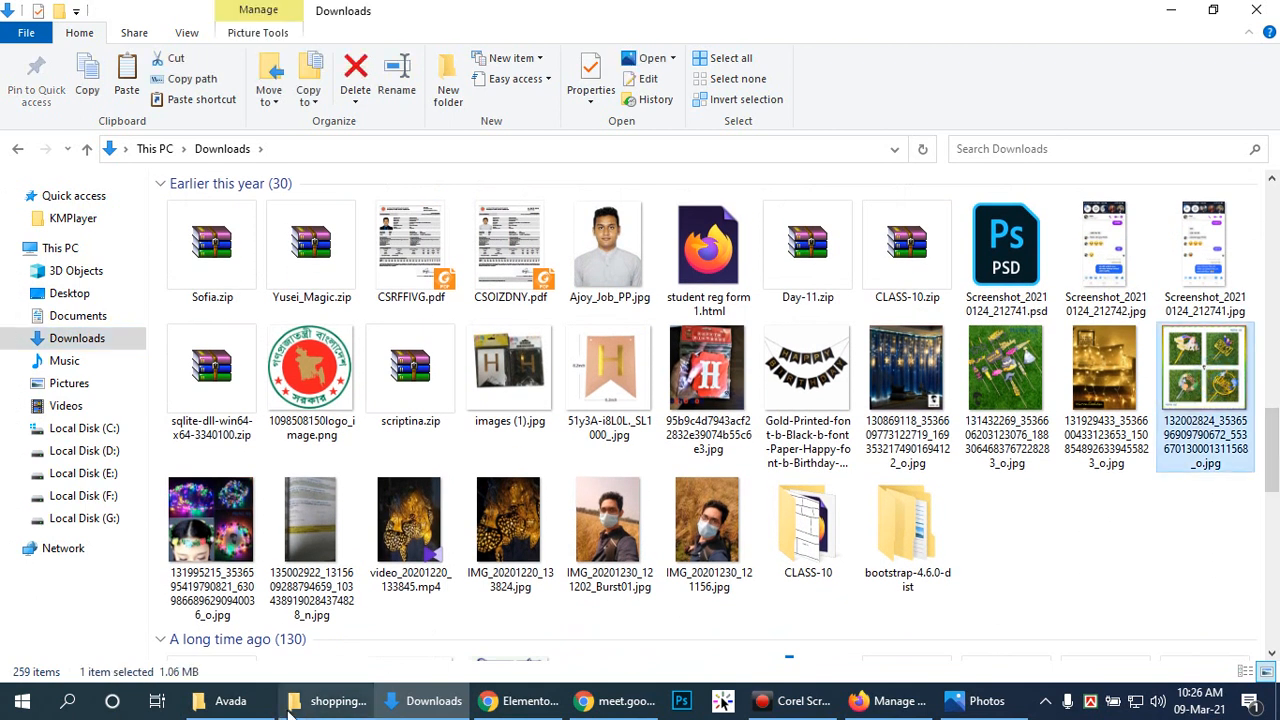
# Step: Delete screenshot.jpg from the Avada theme folder
pyautogui.click(240, 704)
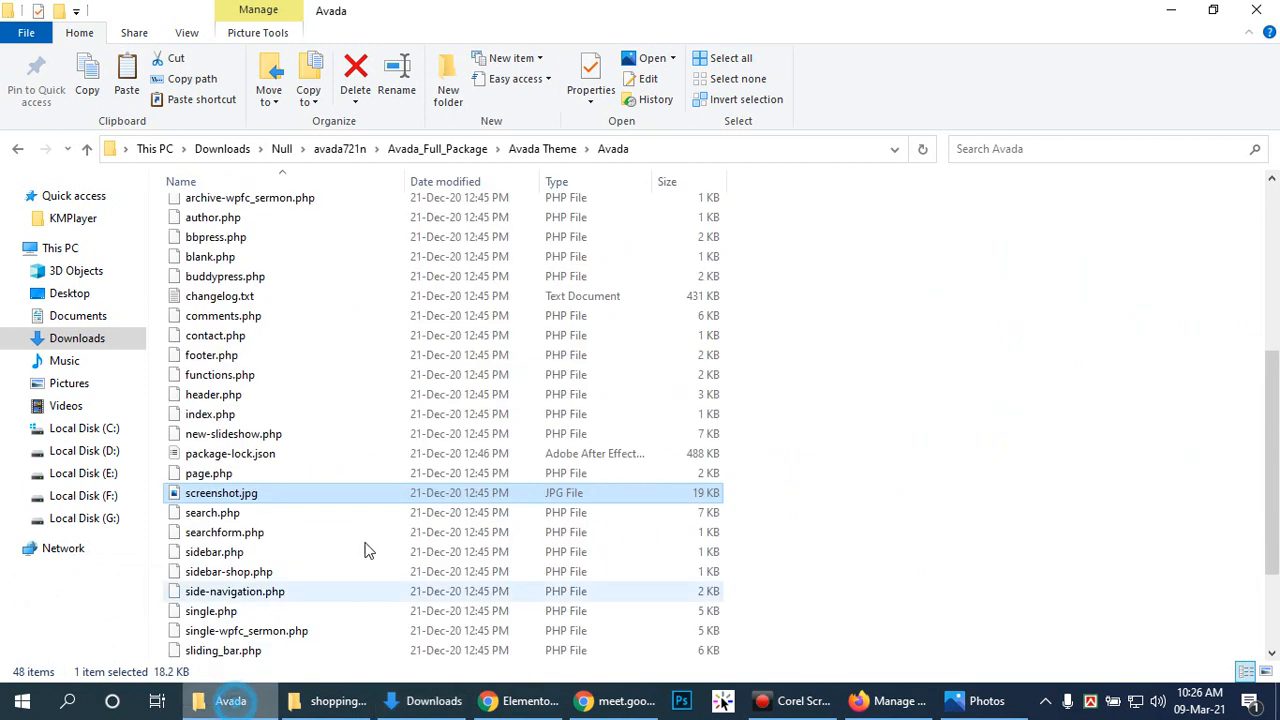
pyautogui.press('F2')
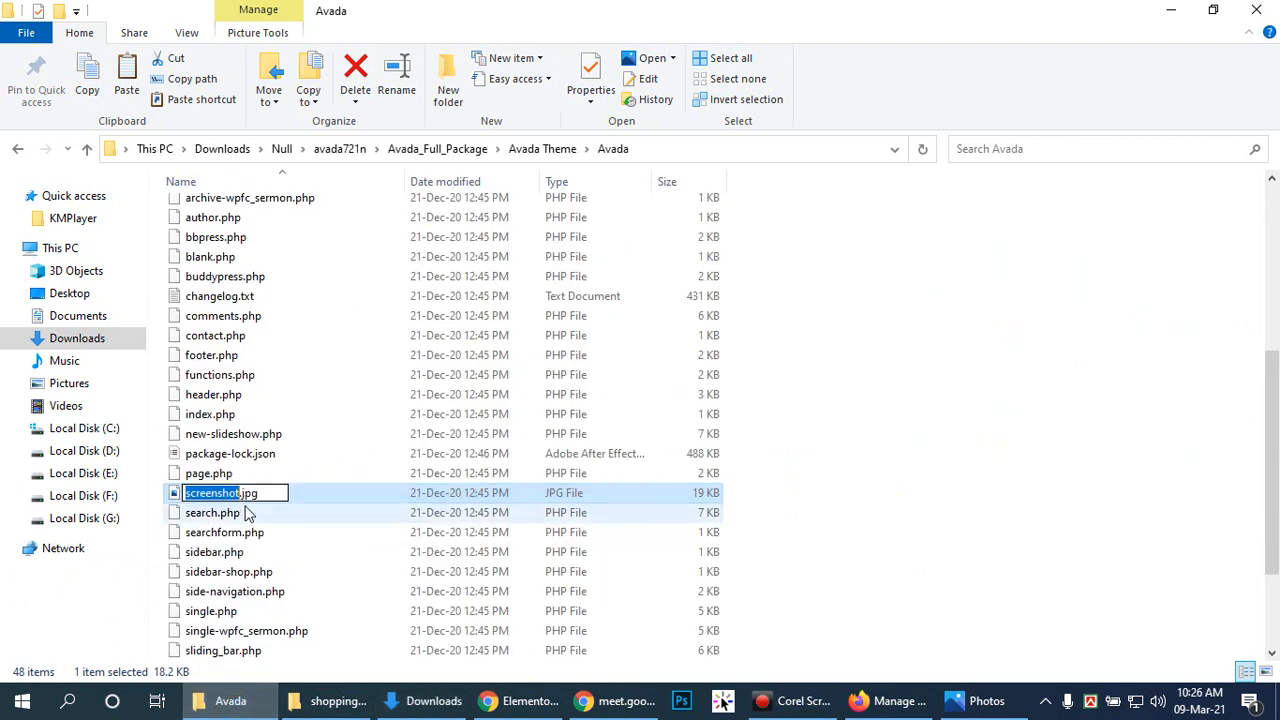
pyautogui.click(370, 495)
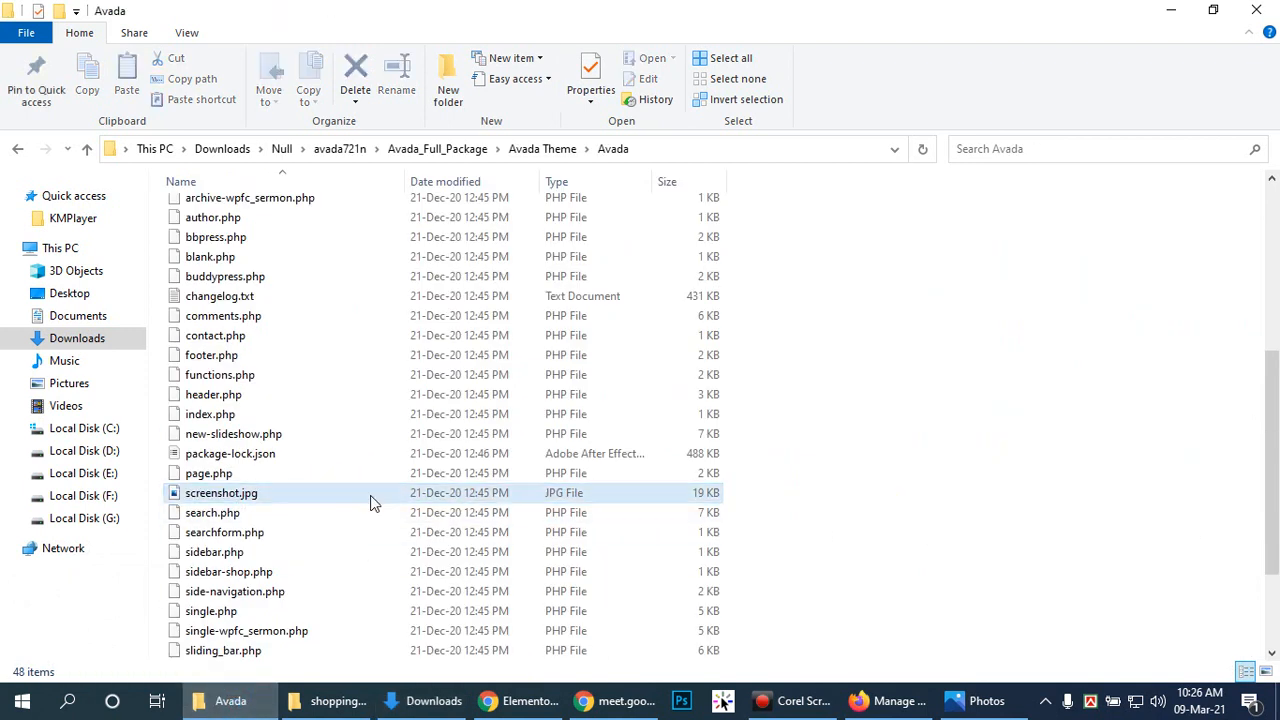
pyautogui.press('Delete')
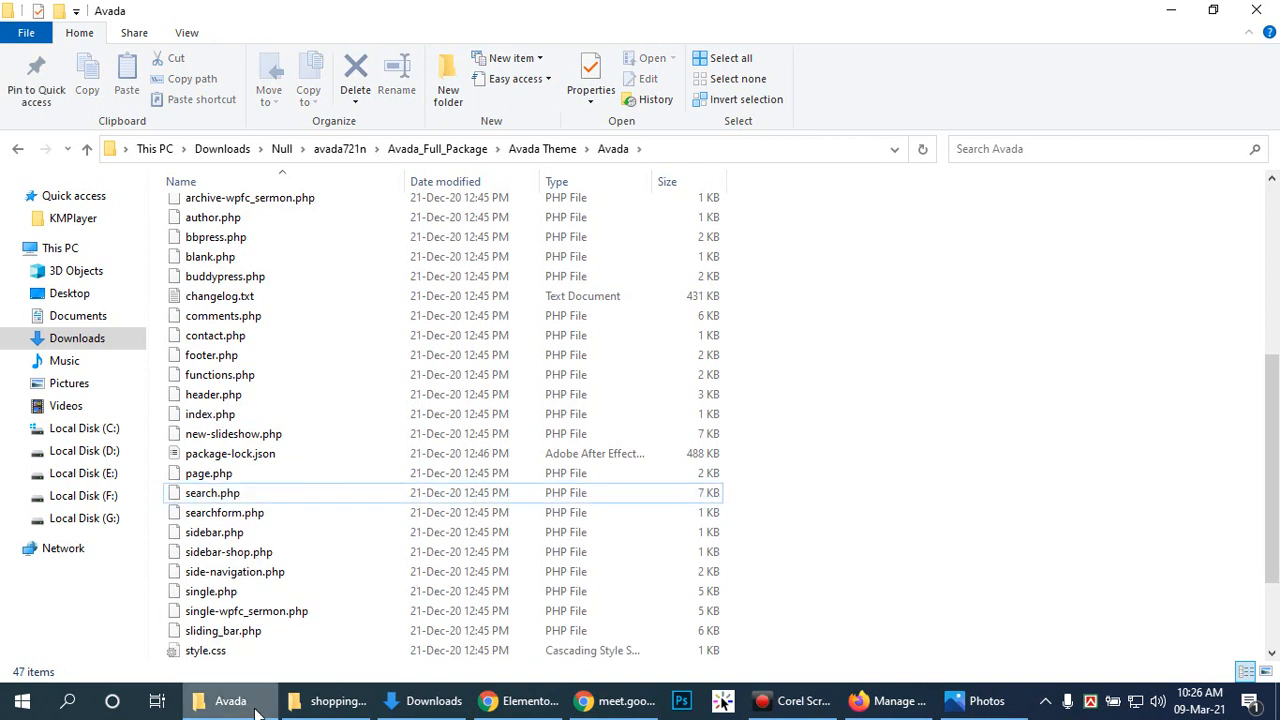
# Step: Rename the photo to screenshot.jpg and paste it into shoppingcart, replacing the existing file
pyautogui.click(416, 704)
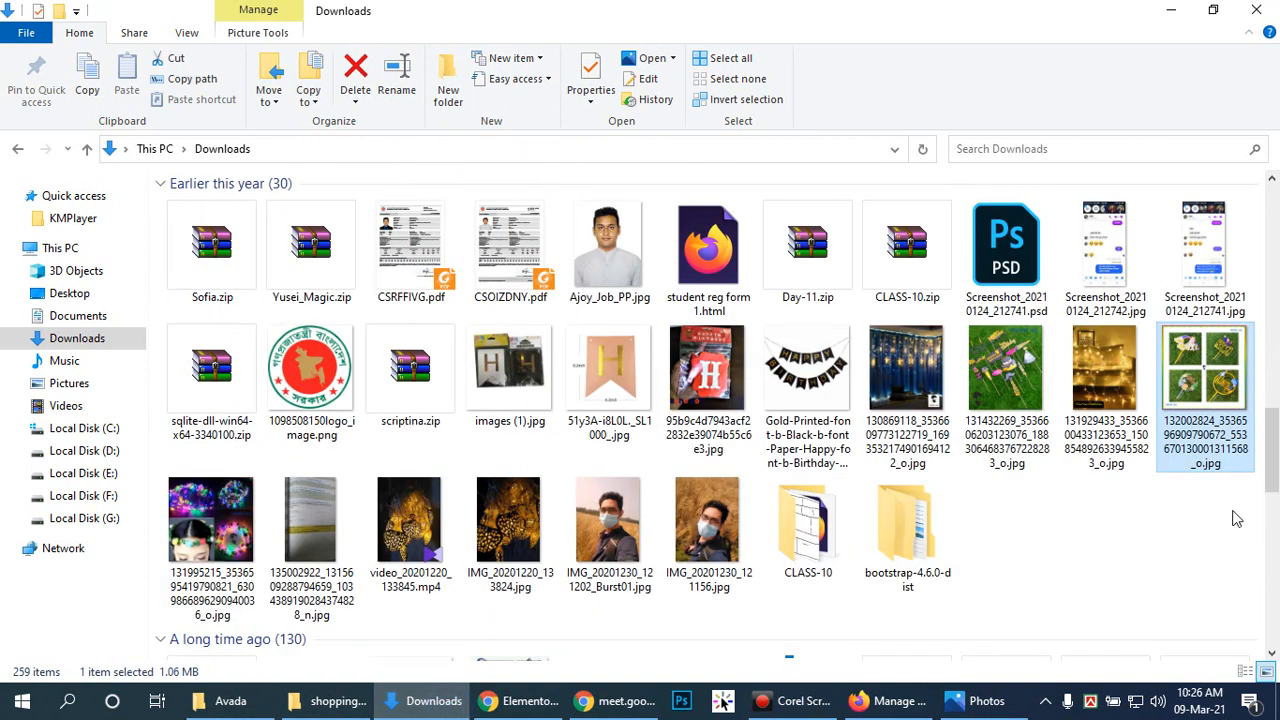
pyautogui.press('F2')
pyautogui.write('screenshot')
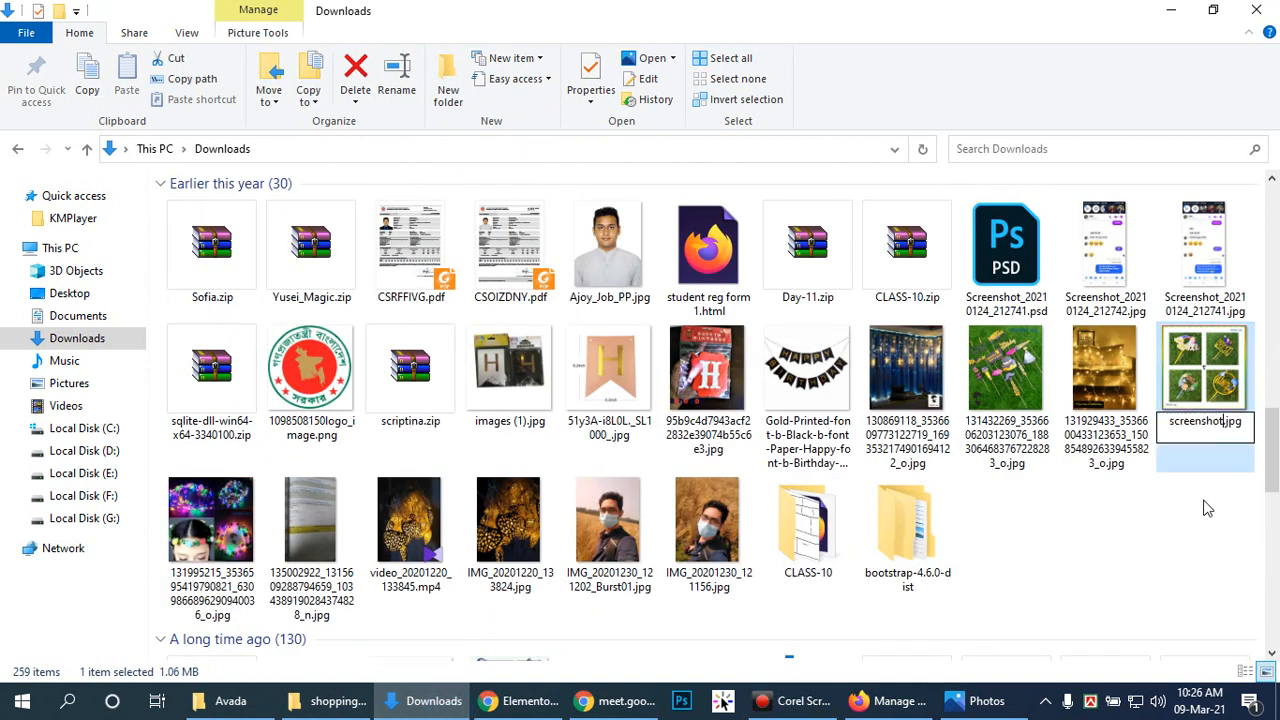
pyautogui.press('Return')
pyautogui.hotkey('ctrl', 'c')
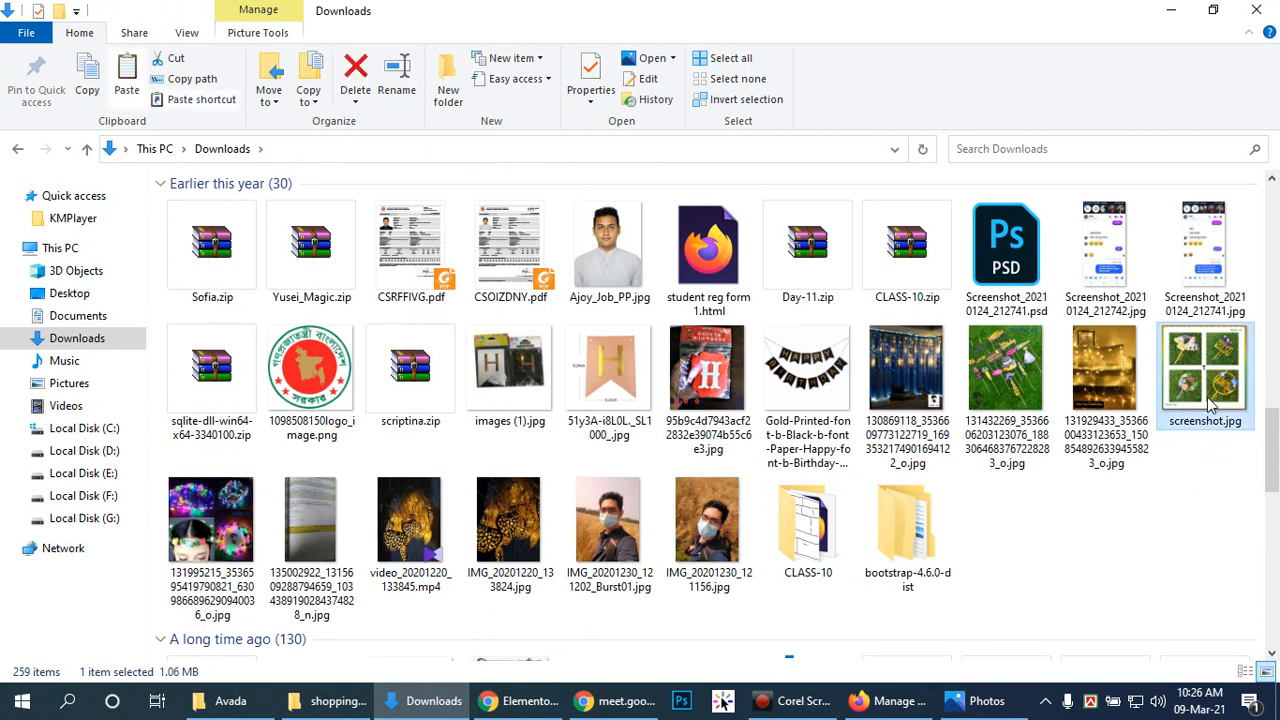
pyautogui.click(381, 704)
pyautogui.hotkey('ctrl', 'v')
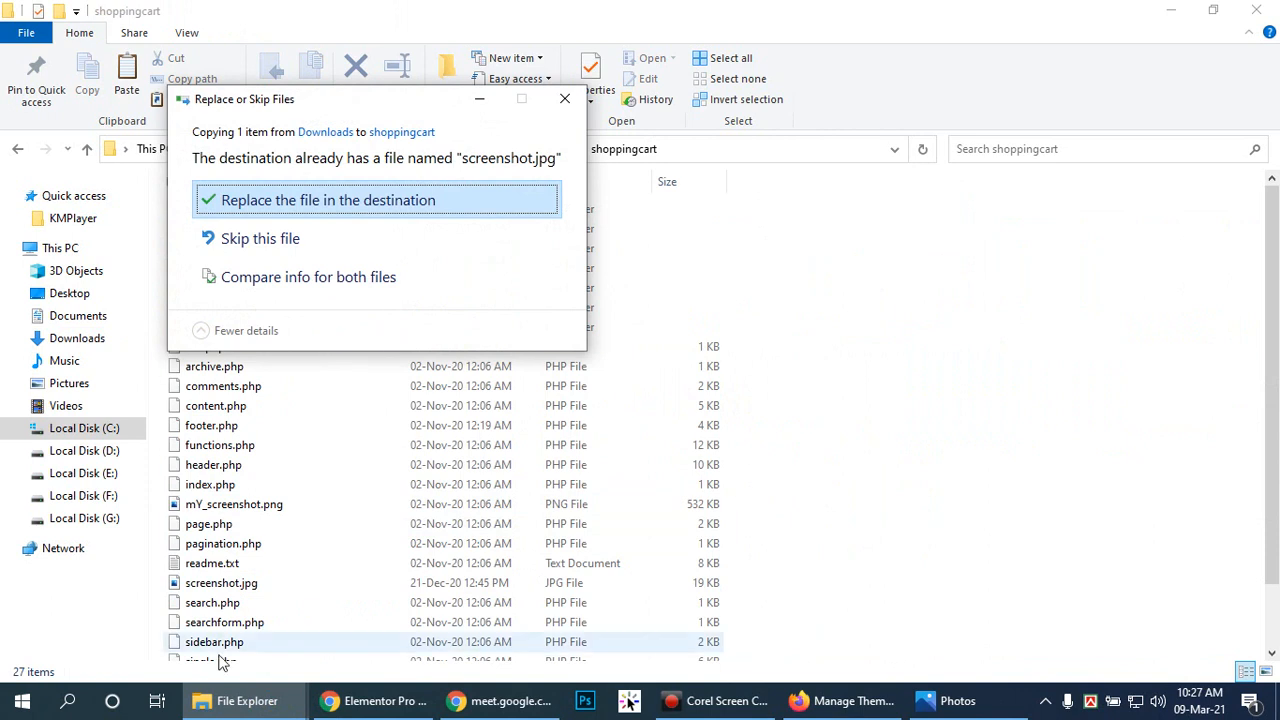
pyautogui.click(260, 203)
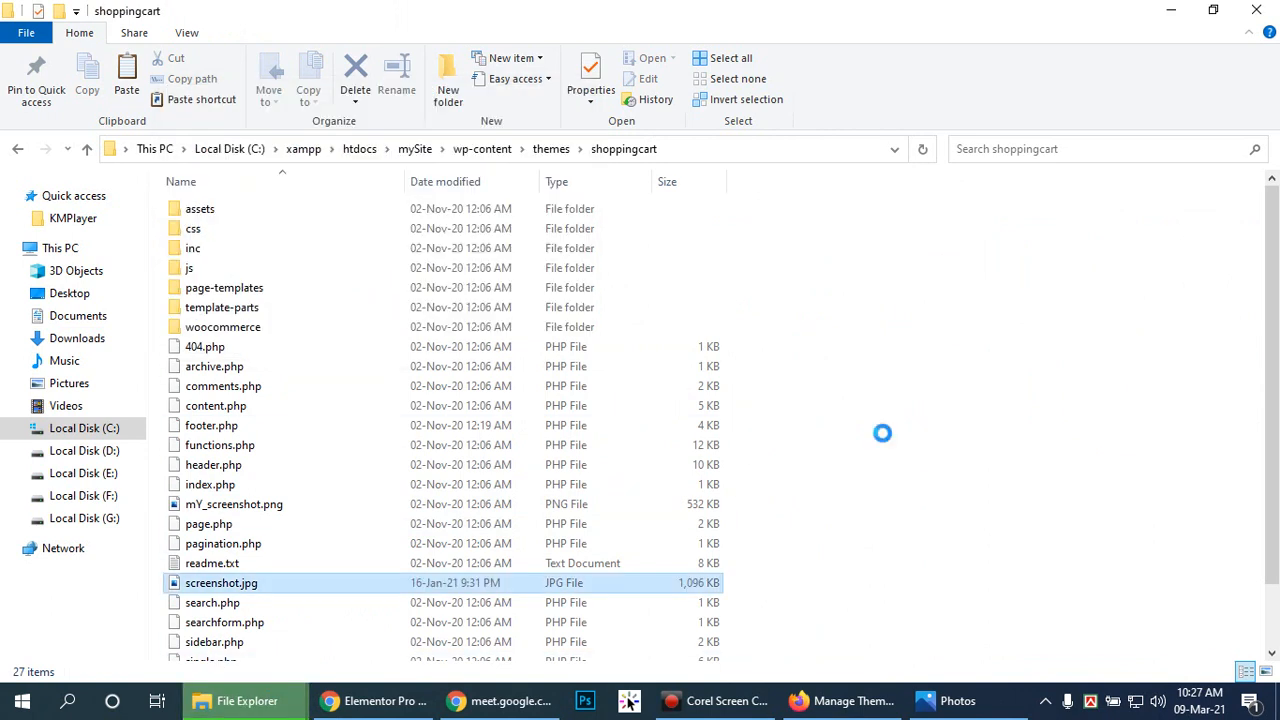
pyautogui.click(845, 701)
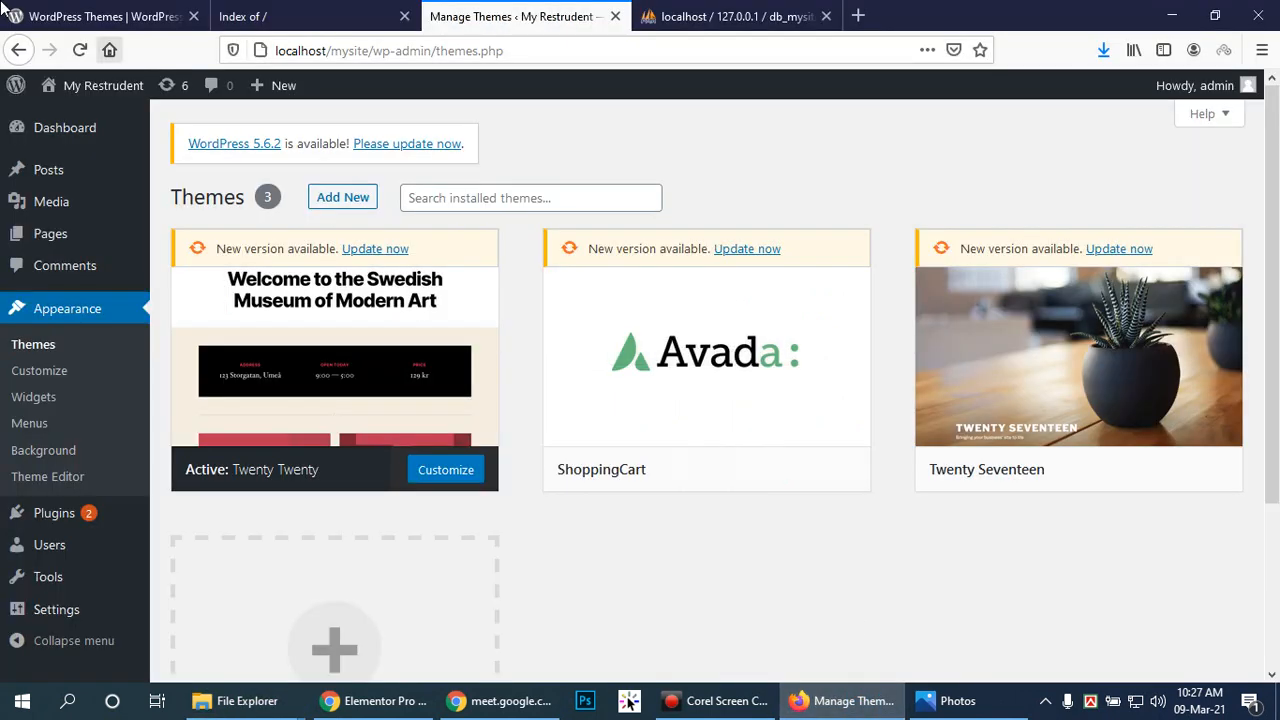
# Step: Reload the Themes page and check the ShoppingCart card's new birthday-photo thumbnail
pyautogui.click(80, 50)
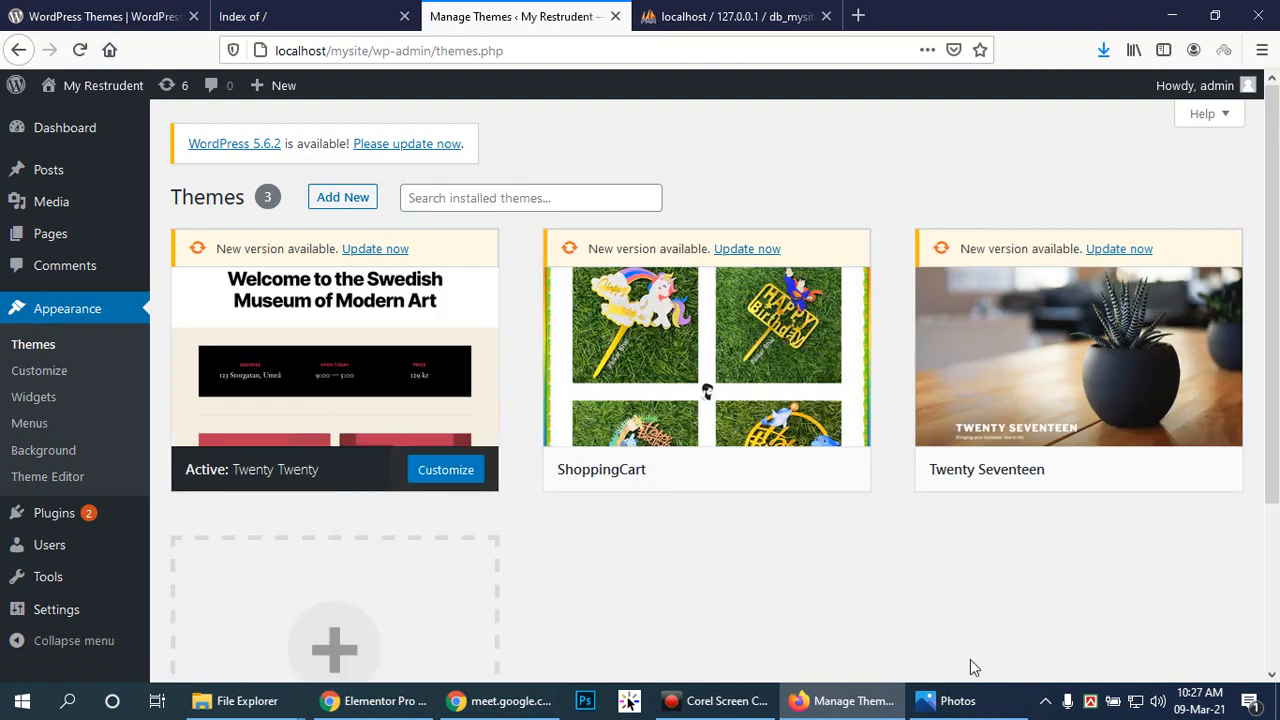
pyautogui.moveTo(1274, 237); pyautogui.dragTo(1277, 285)
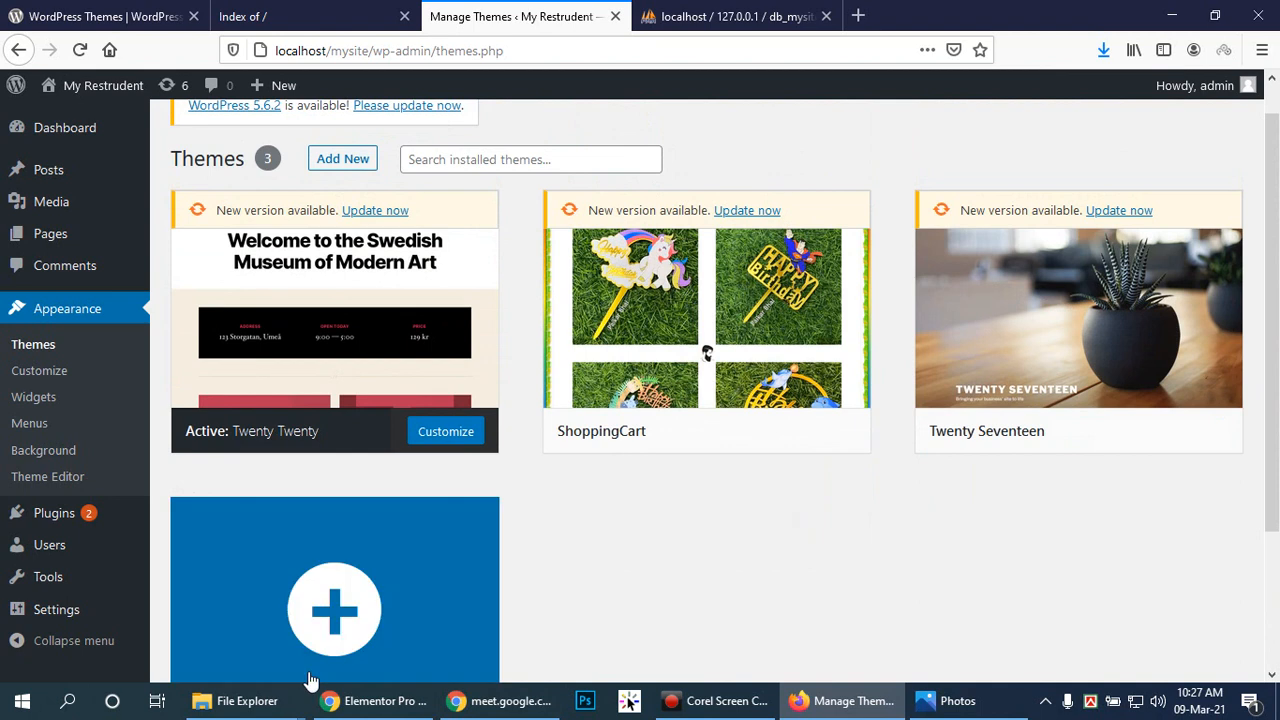
# Step: Close the Downloads window and delete the old screenshot.jpg from the shoppingcart folder
pyautogui.moveTo(257, 700)
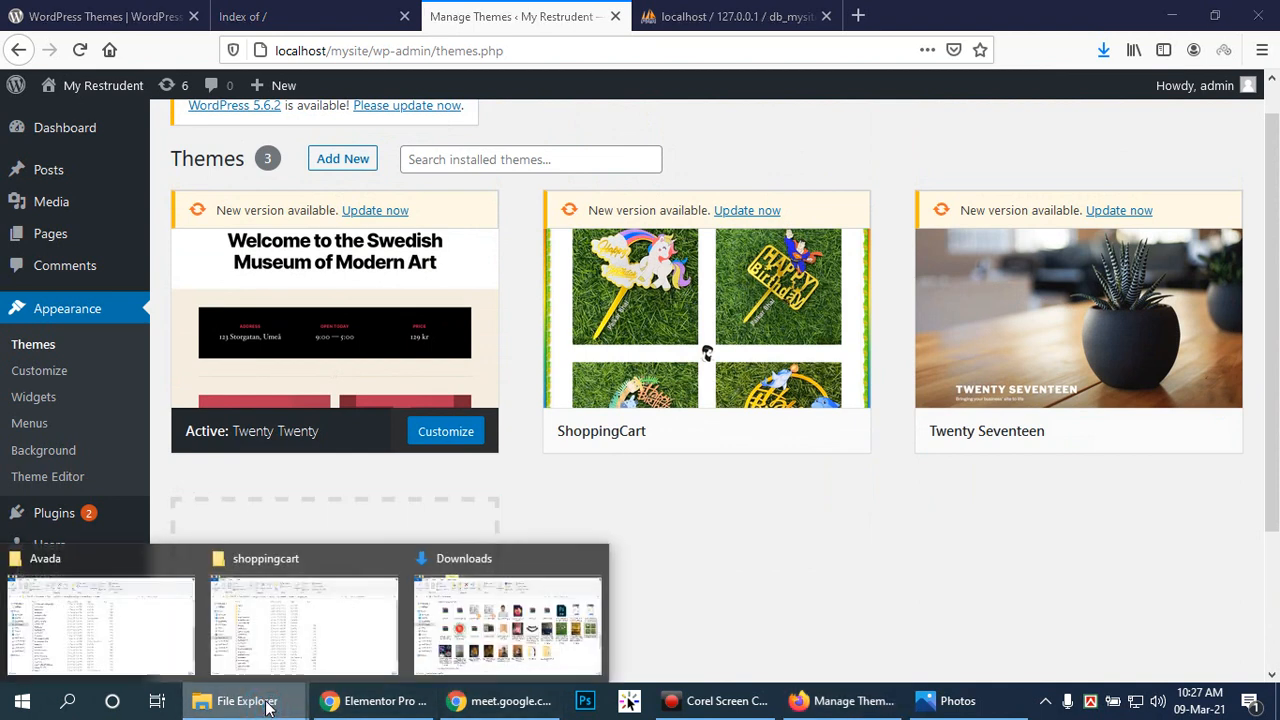
pyautogui.click(594, 558)
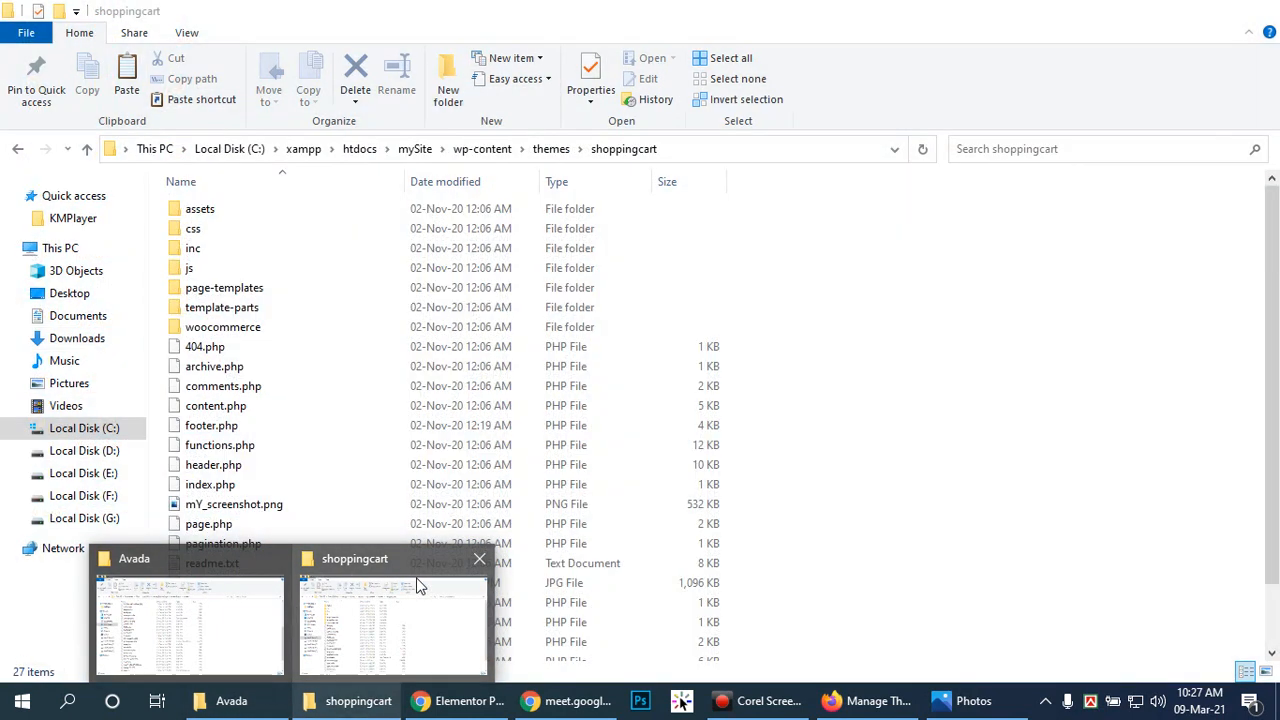
pyautogui.click(420, 585)
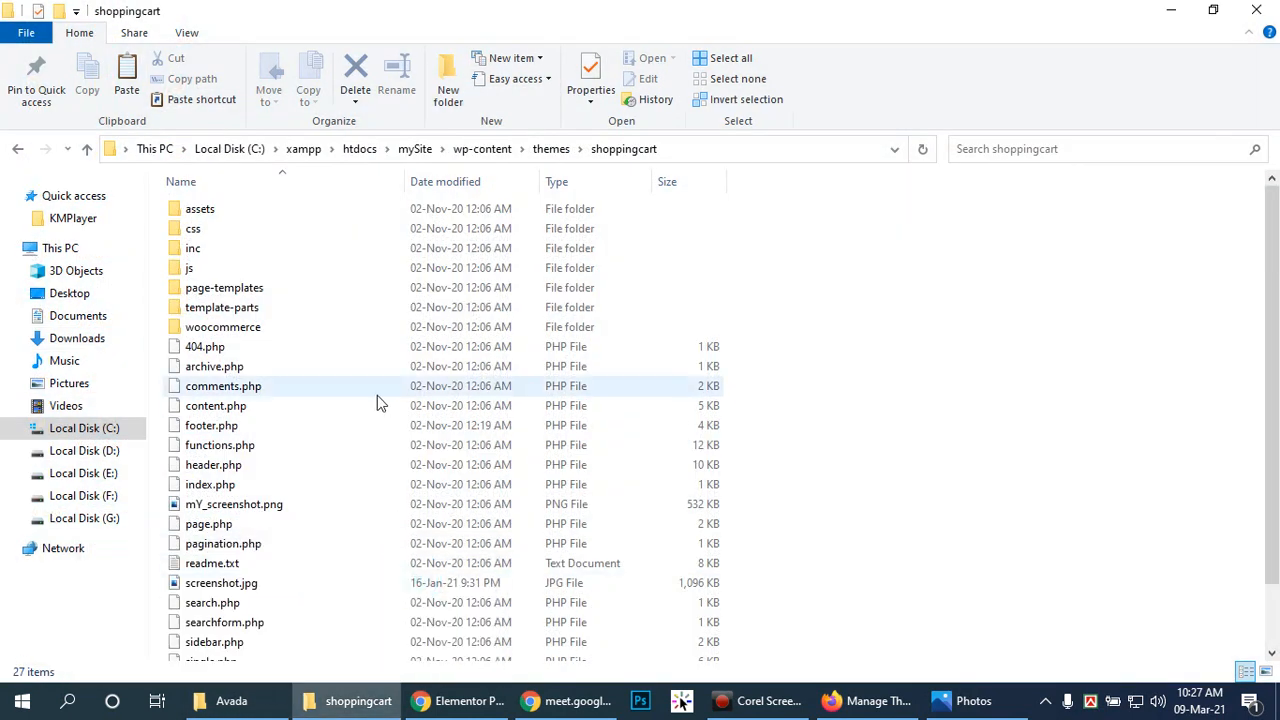
pyautogui.click(224, 588)
pyautogui.press('Delete')
# Step: Rename mY_screenshot.png to screenshot.png by removing the 'mY_' prefix
pyautogui.click(216, 508)
pyautogui.press('F2')
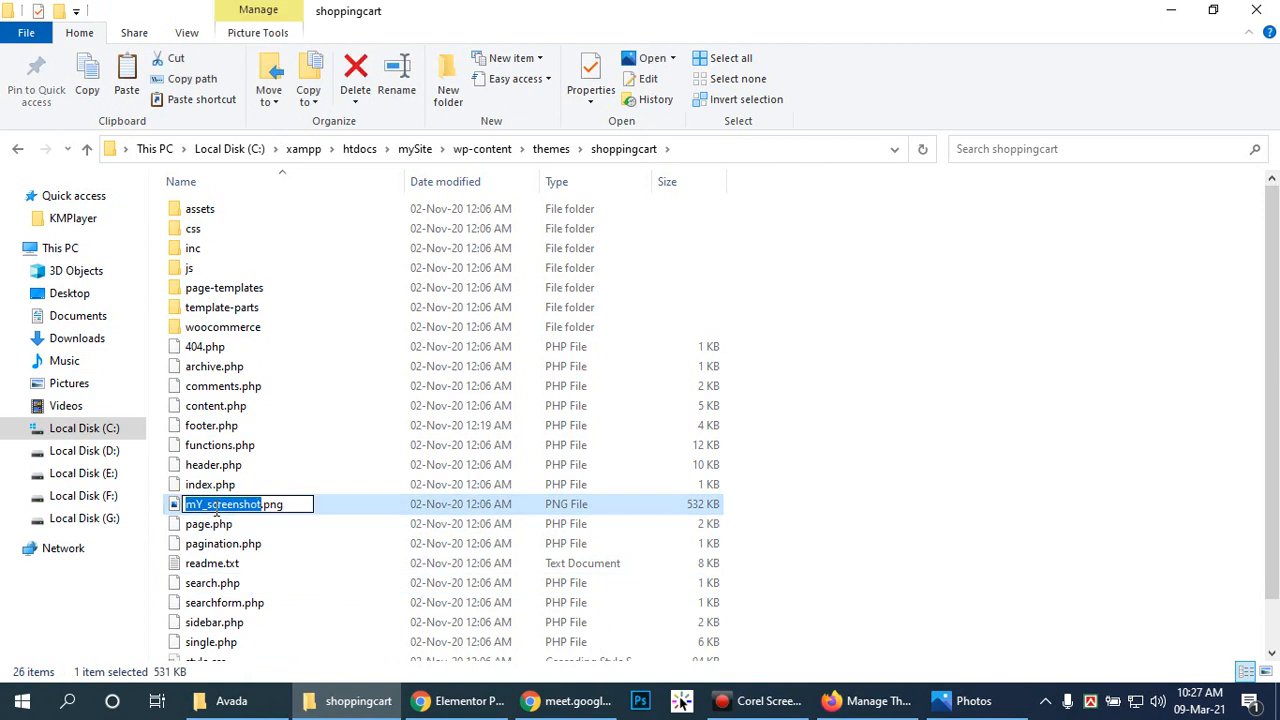
pyautogui.press('Left')
pyautogui.press('Delete')
pyautogui.press('Return')
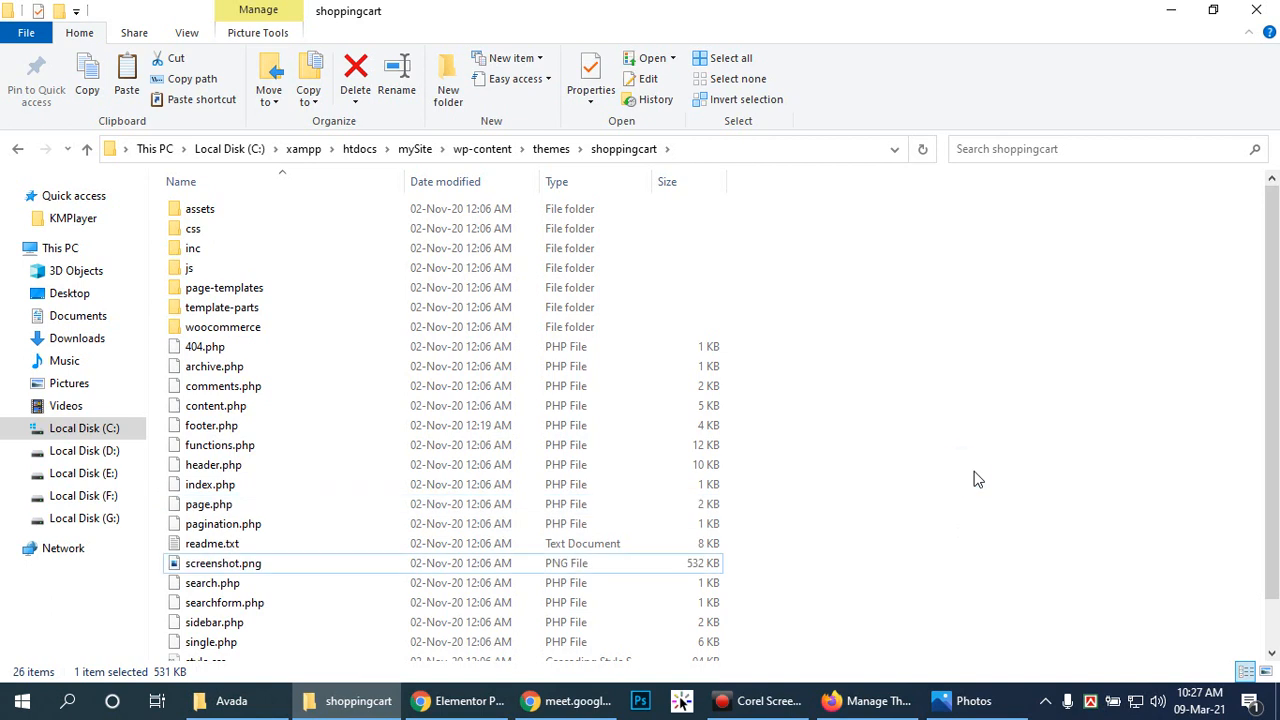
pyautogui.click(868, 700)
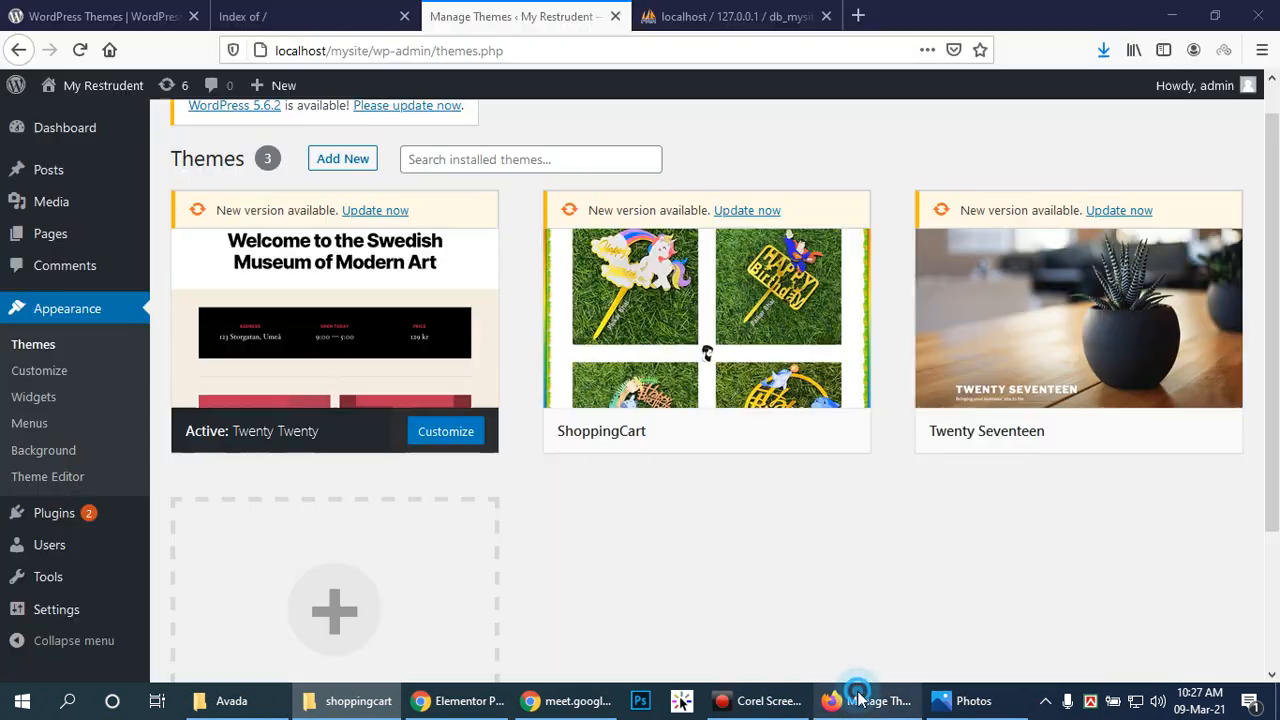
# Step: Refresh the Themes page, update the ShoppingCart theme, then return to the shoppingcart folder
pyautogui.click(80, 50)
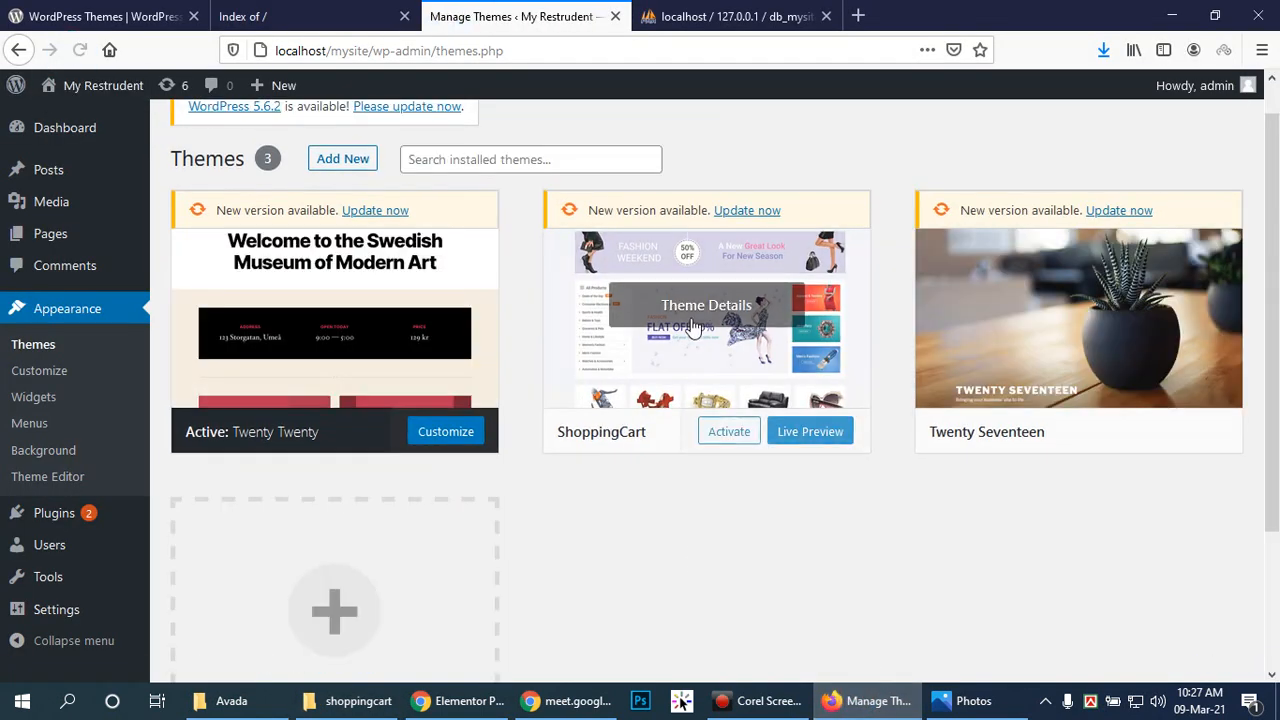
pyautogui.click(745, 211)
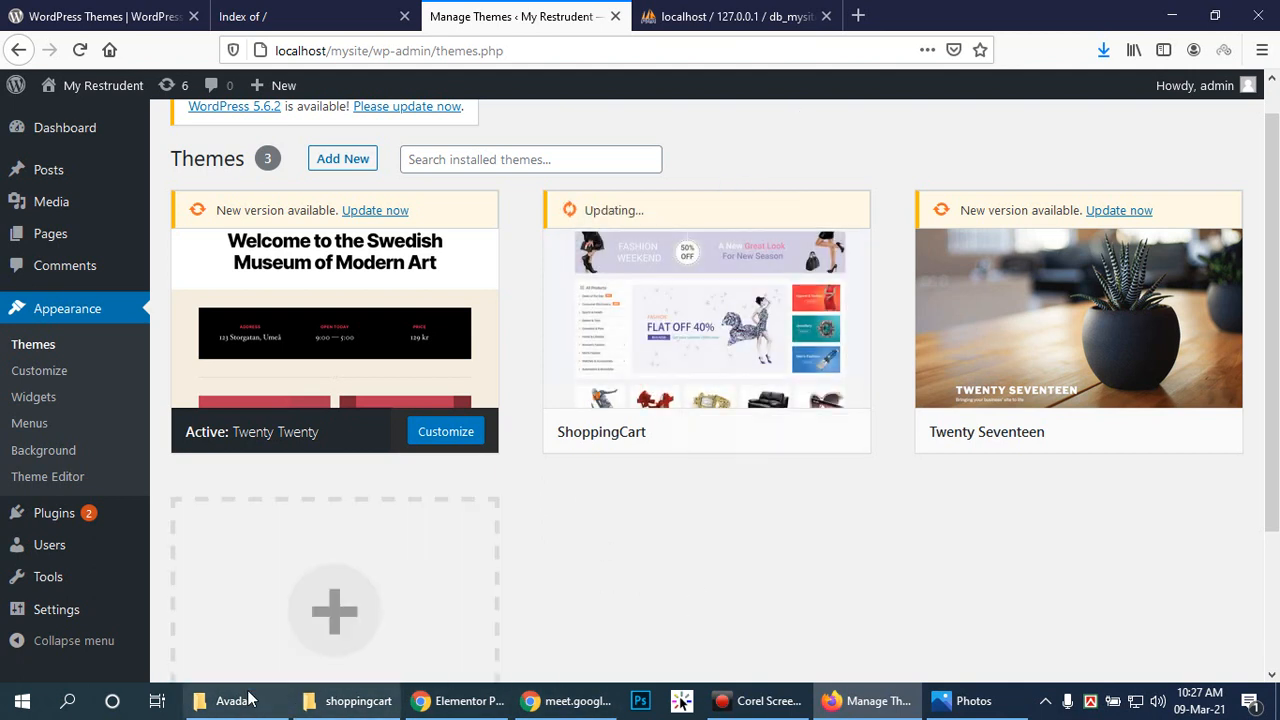
pyautogui.click(350, 701)
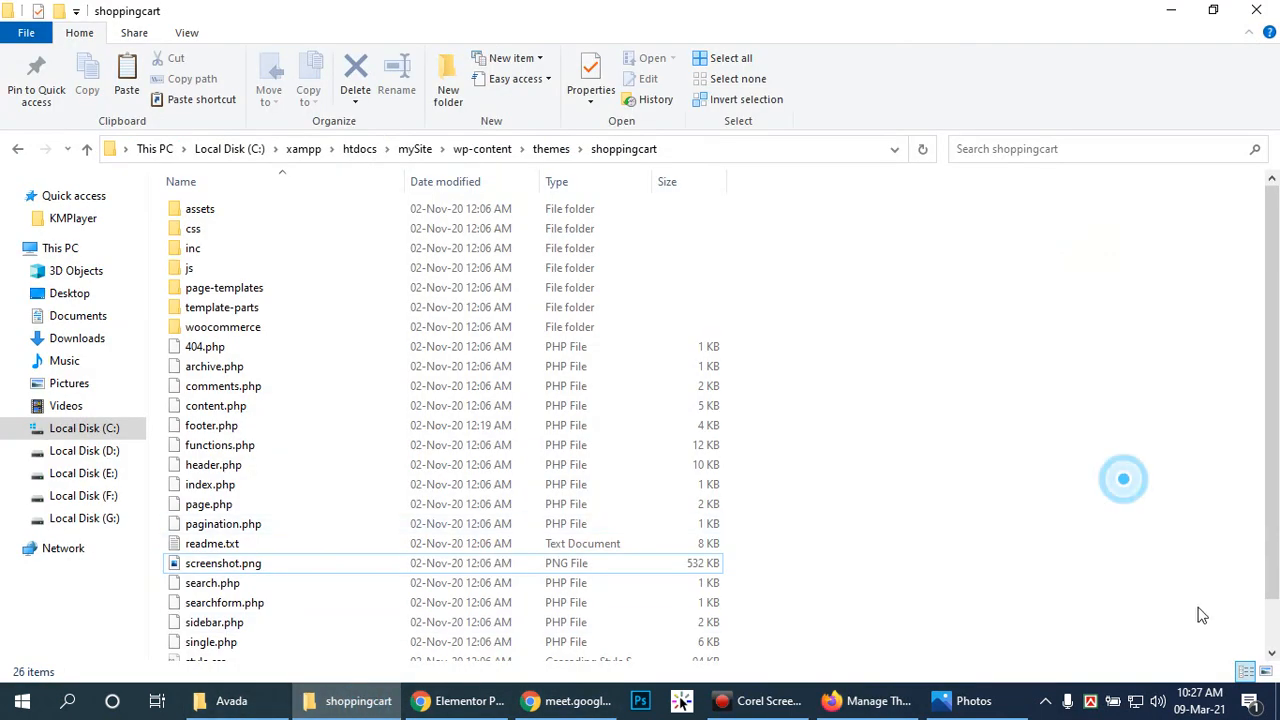
# Step: Inspect screenshot.png (532 KB, 1200 x 900) among the 26 updated shoppingcart files
pyautogui.scroll(-1, 600, 475)
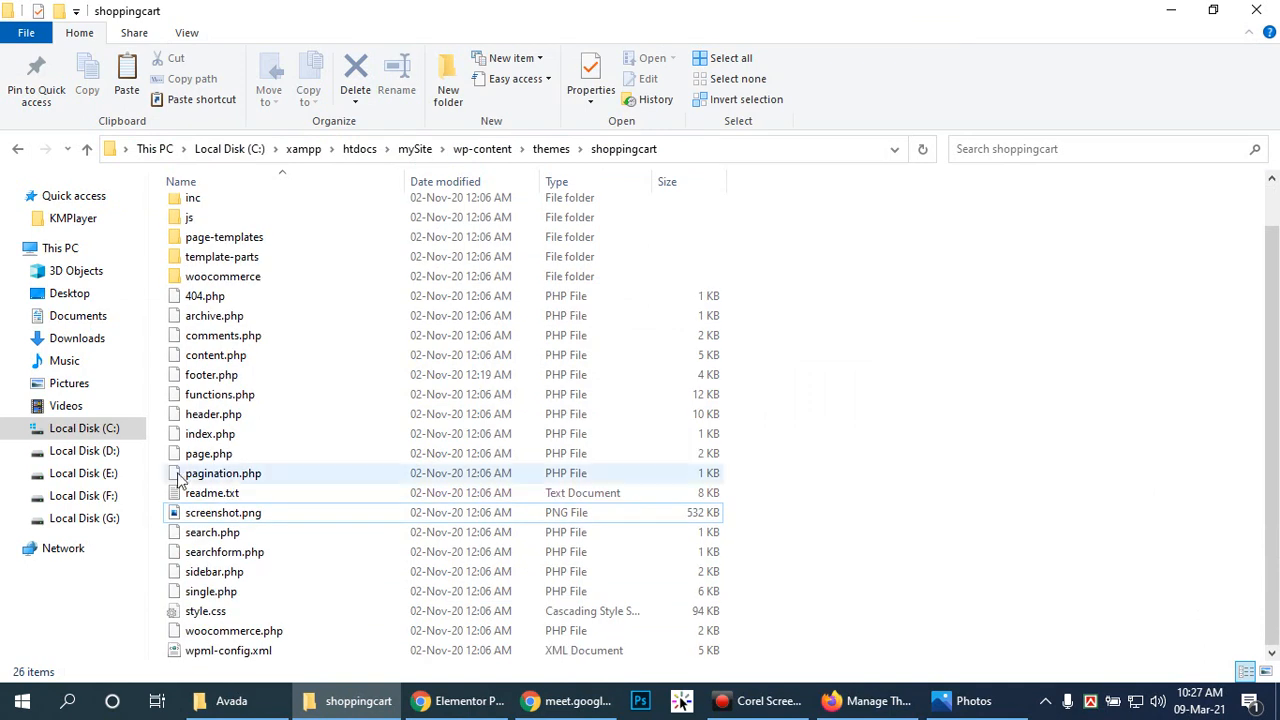
pyautogui.click(229, 513)
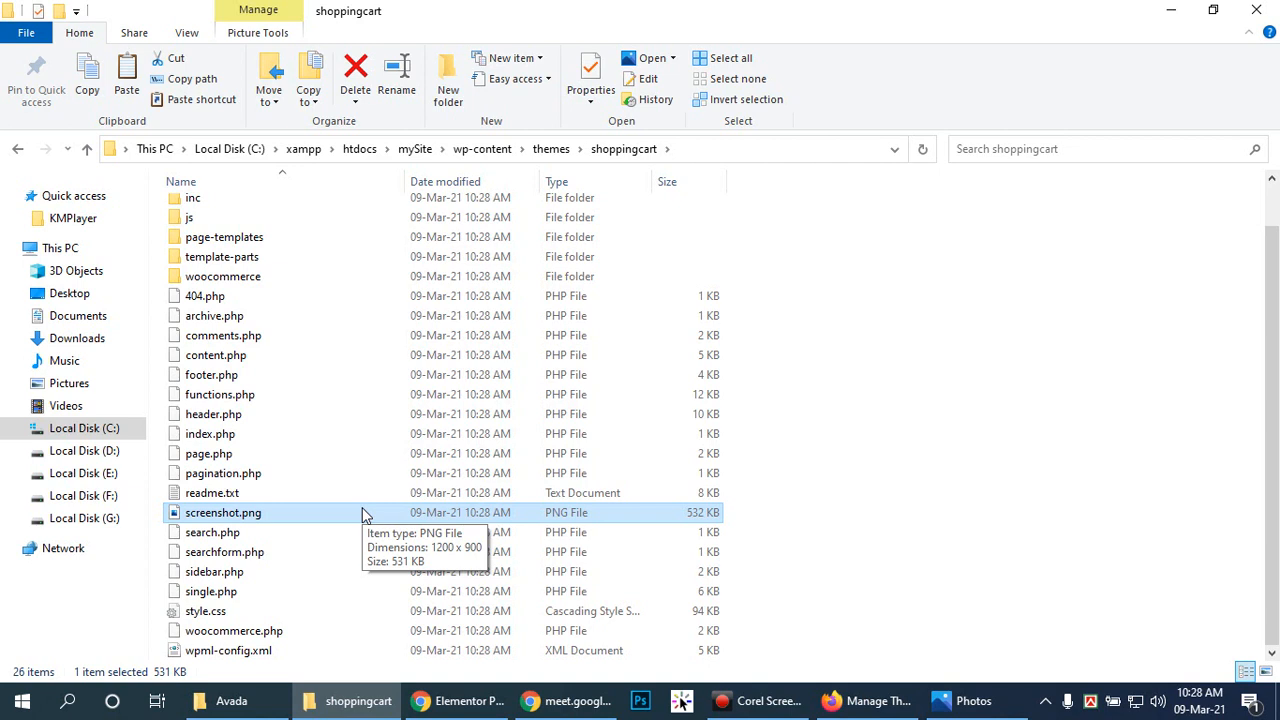
pyautogui.click(1042, 515)
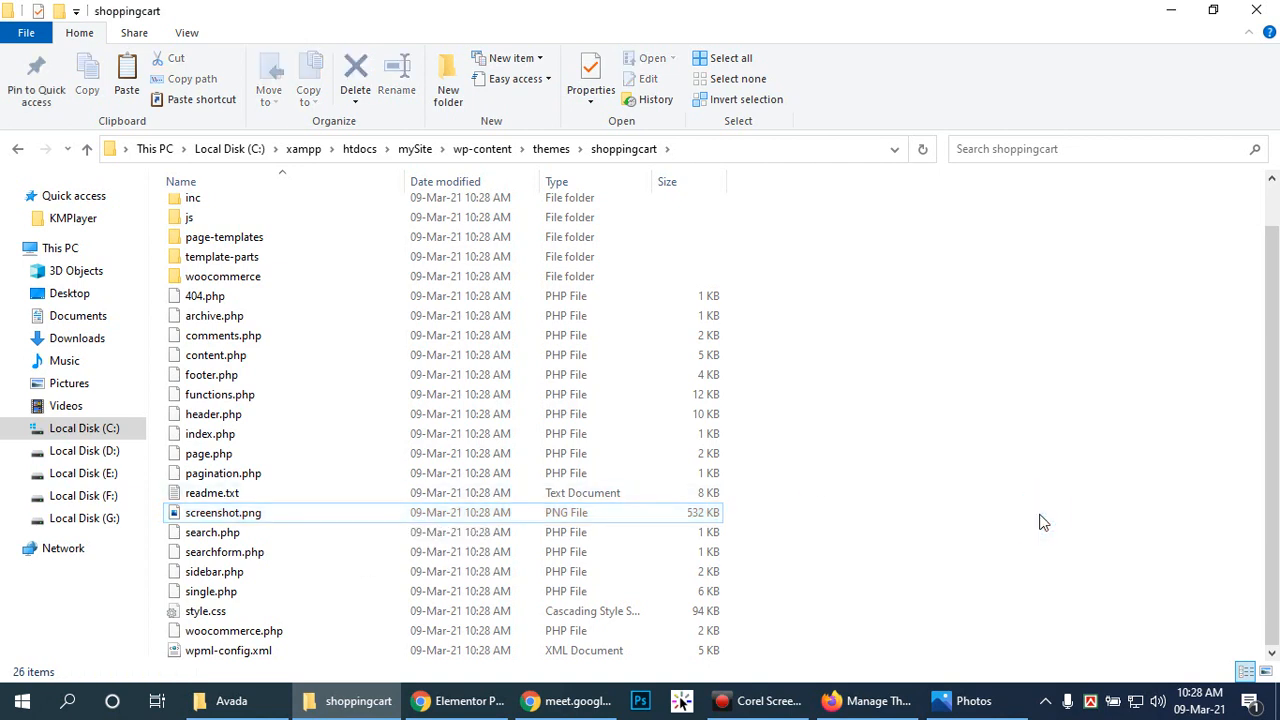
pyautogui.scroll(1, 1020, 540)
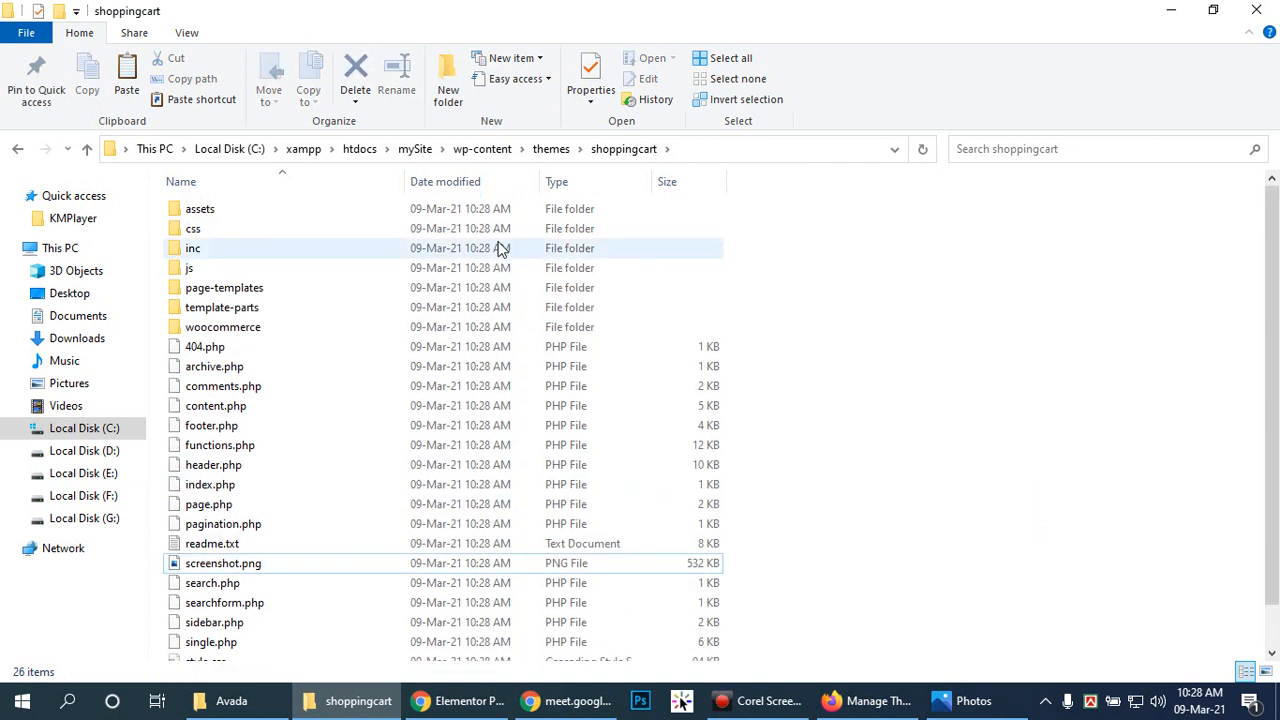
# Step: Delete twentyseventeen, twentytwenty and index.php from mySite's wp-content/themes folder
pyautogui.click(414, 149)
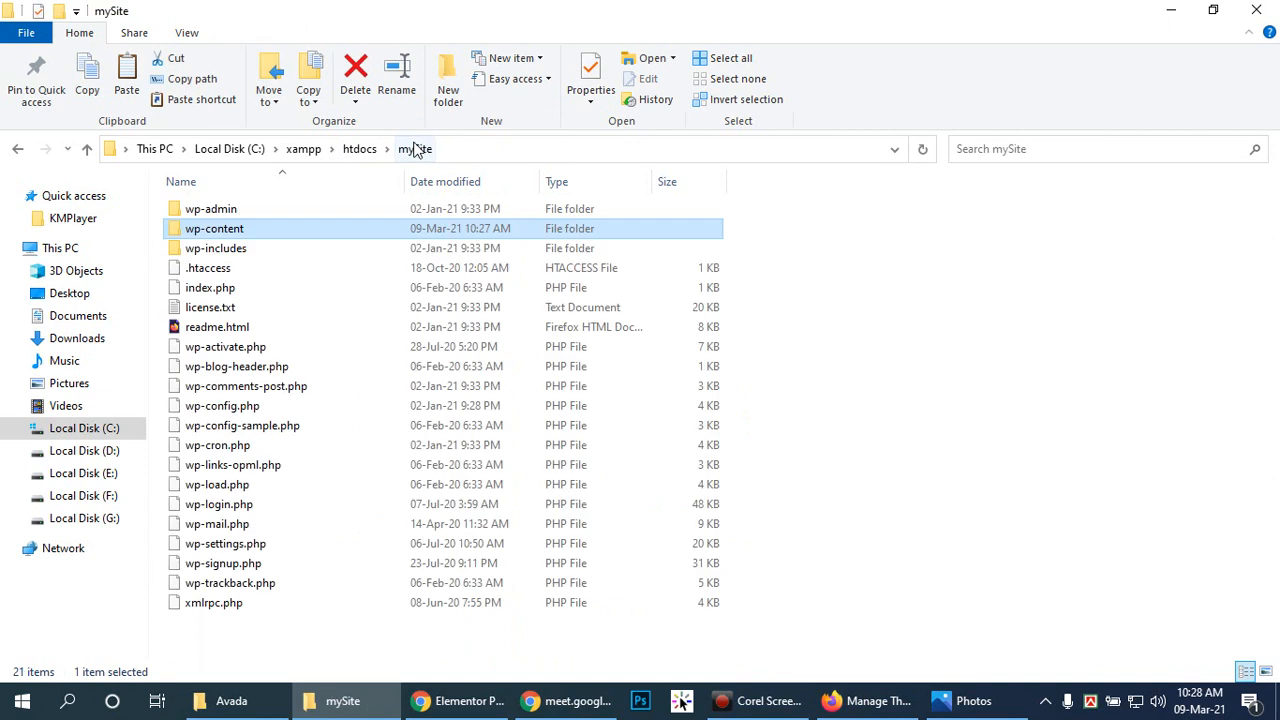
pyautogui.doubleClick(240, 230)
pyautogui.doubleClick(243, 230)
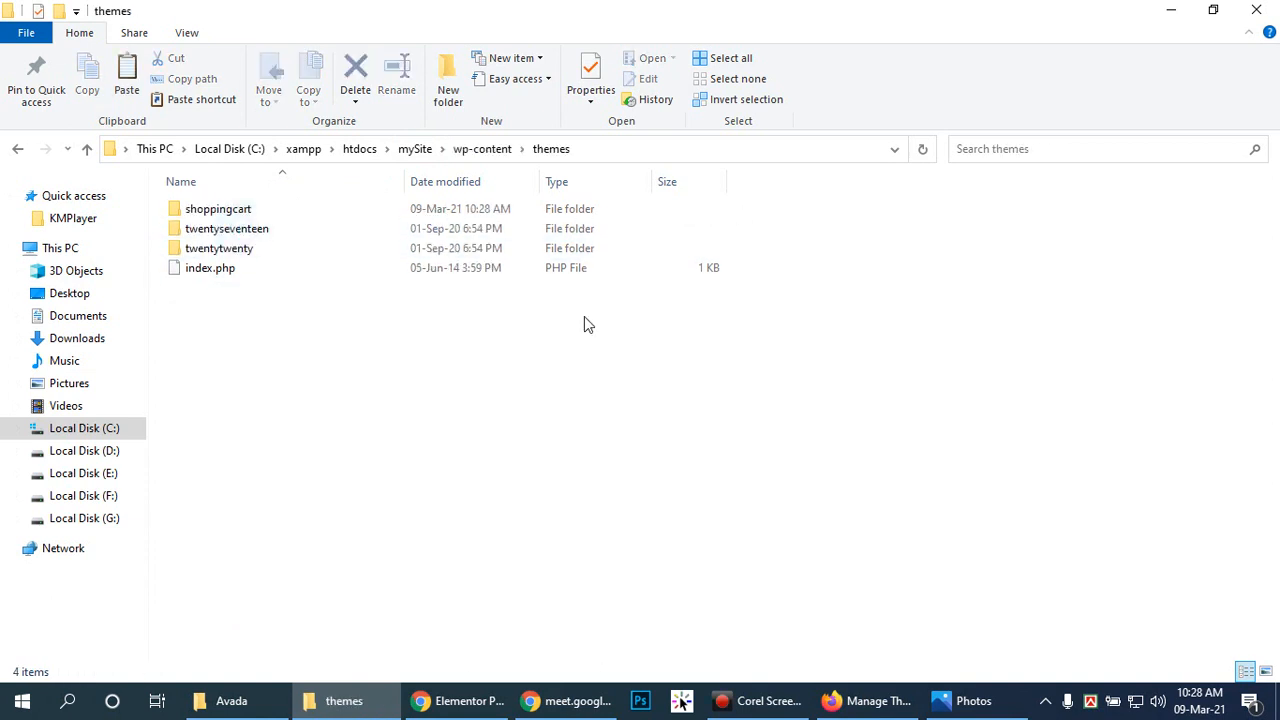
pyautogui.moveTo(155, 232); pyautogui.dragTo(258, 303)
pyautogui.press('Delete')
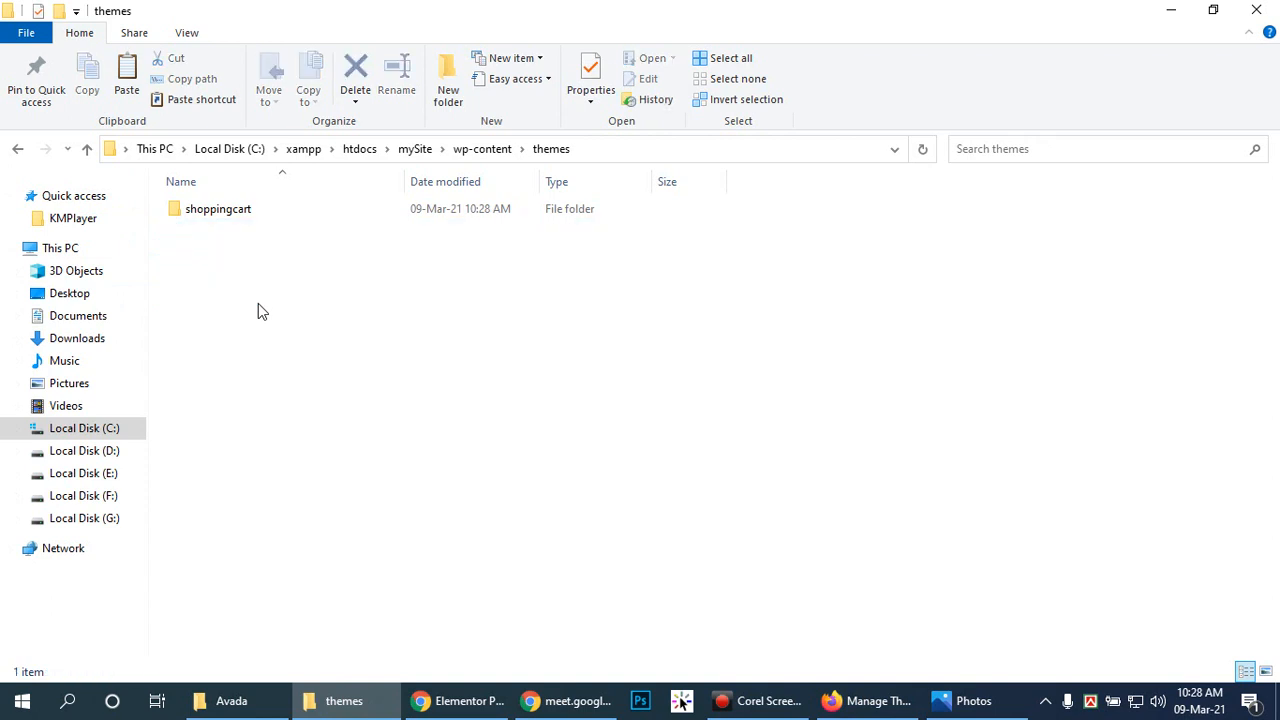
# Step: Refresh the themes folder and open the remaining shoppingcart theme folder
pyautogui.rightClick(351, 321)
pyautogui.click(393, 391)
pyautogui.doubleClick(270, 209)
# Step: Open the shoppingcart theme's 94 KB style.css in Sublime Text
pyautogui.scroll(-1, 686, 334)
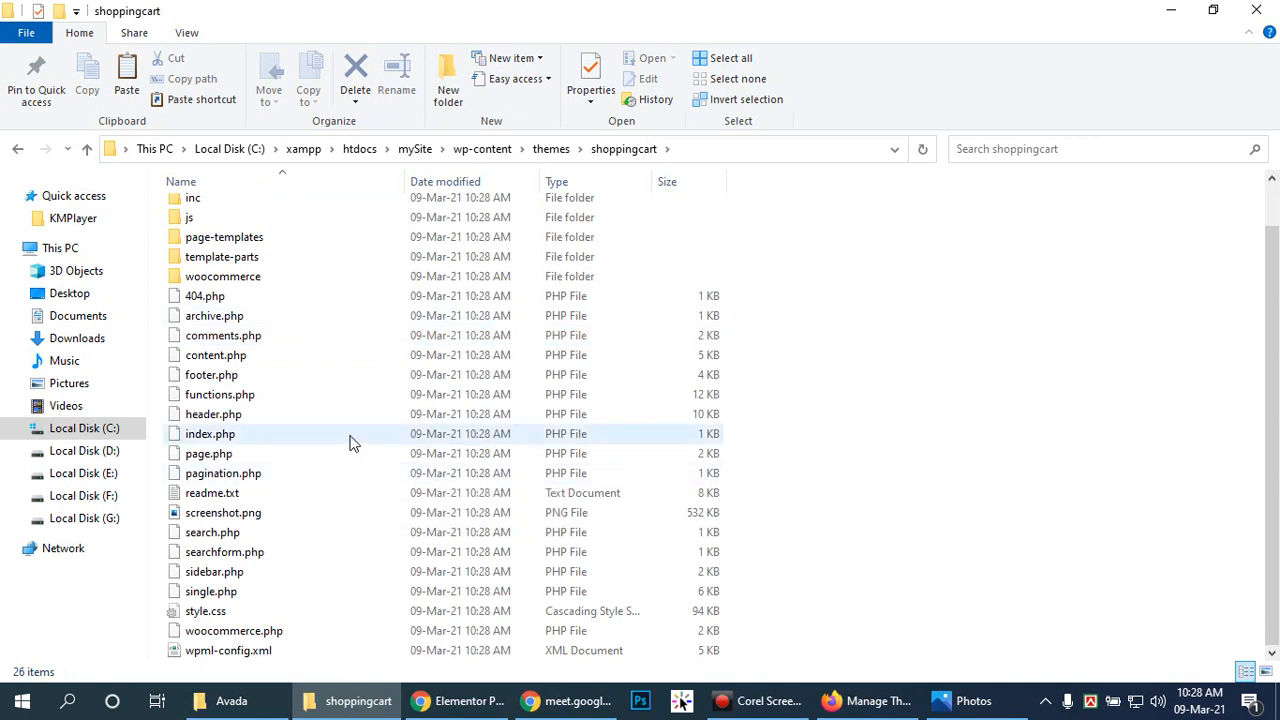
pyautogui.click(280, 300)
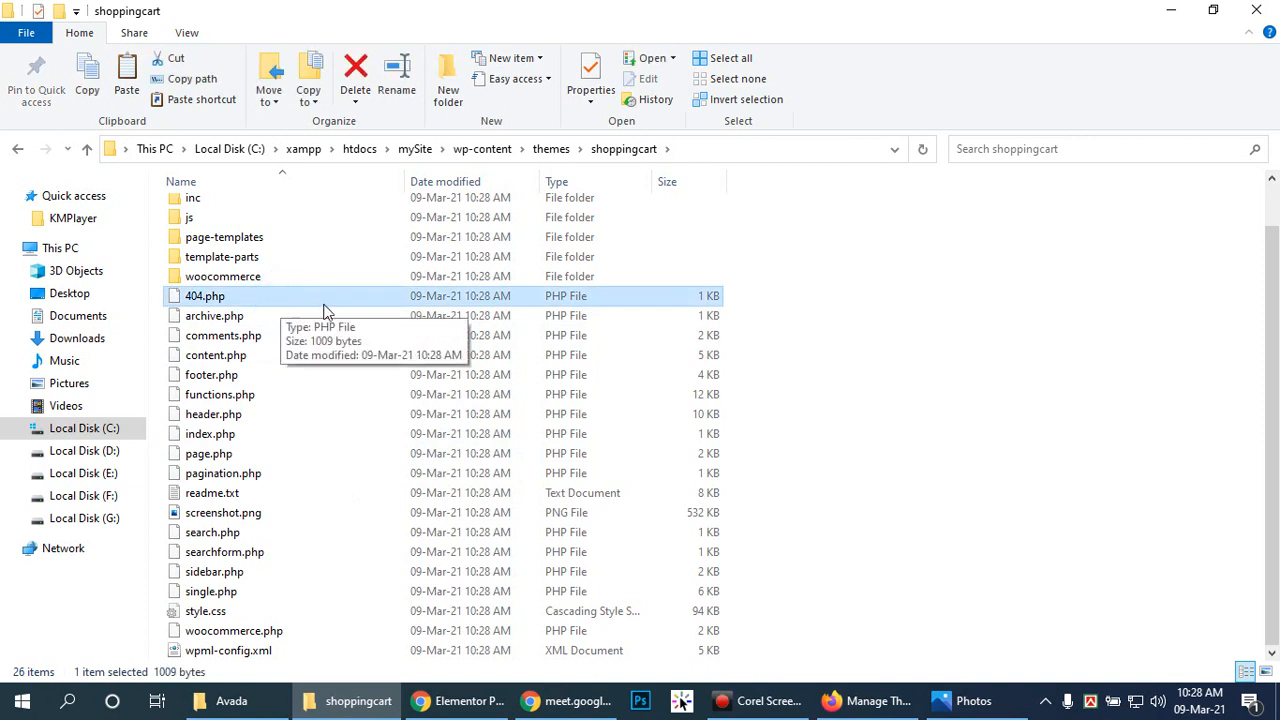
pyautogui.click(200, 611)
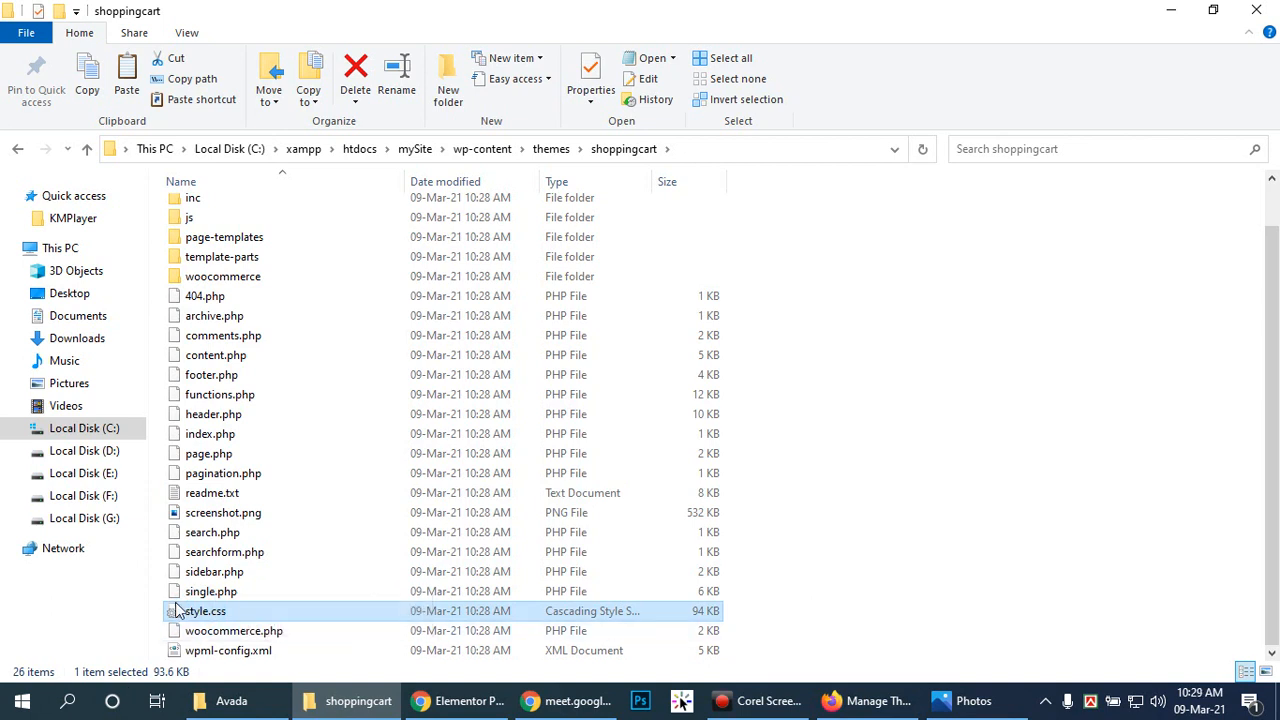
pyautogui.rightClick(252, 612)
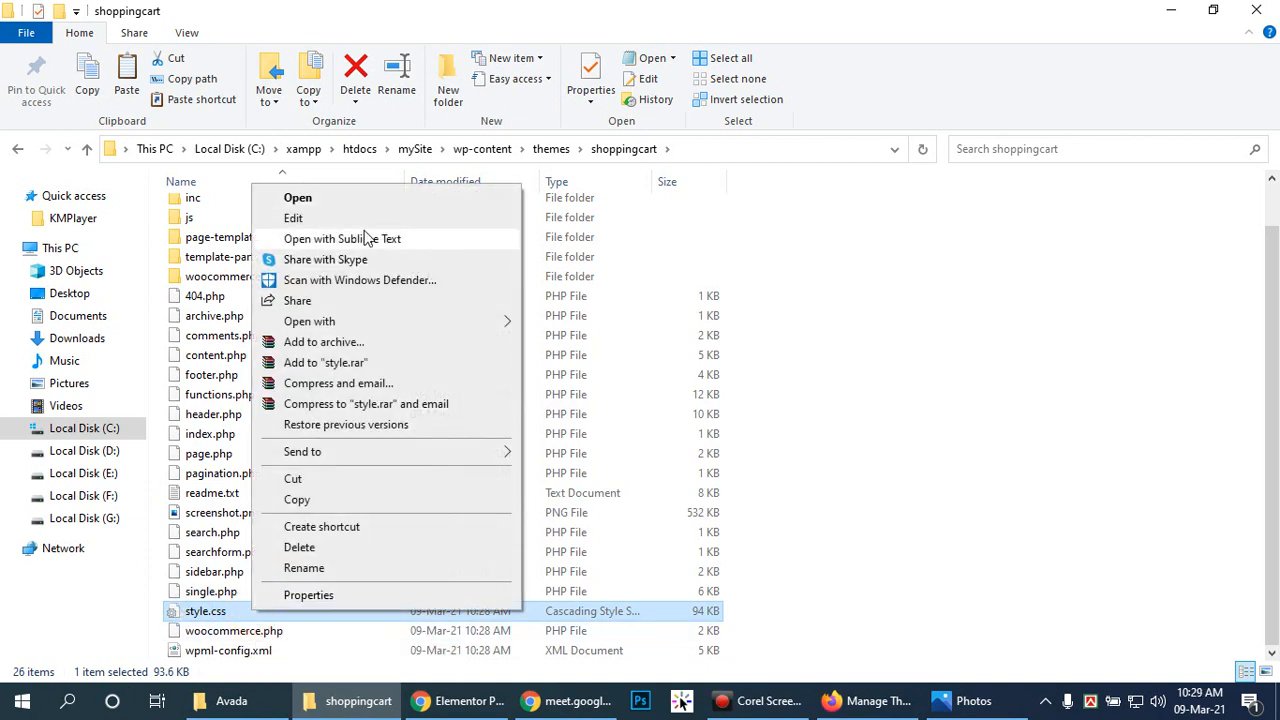
pyautogui.click(366, 238)
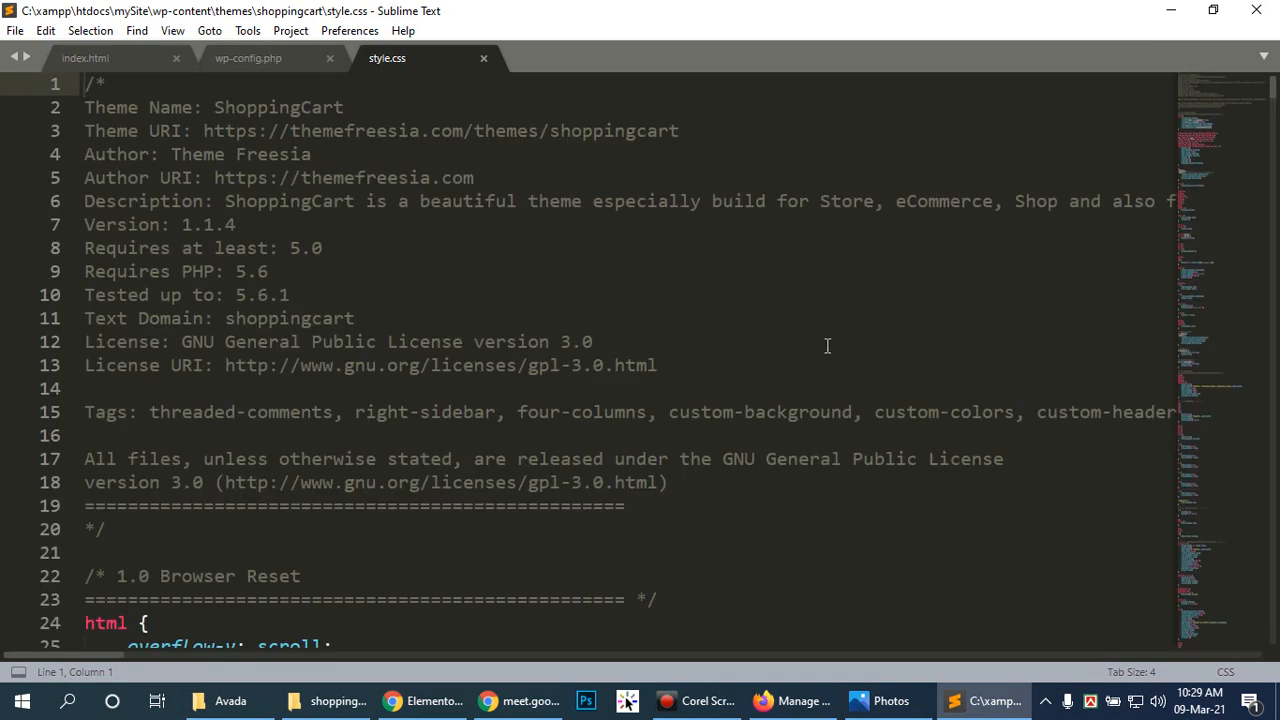
# Step: Change the Theme Name on line 2 to 'ShoppingCart By' plus the author's name and save
pyautogui.doubleClick(214, 107)
pyautogui.hotkey('ctrl', 'h')
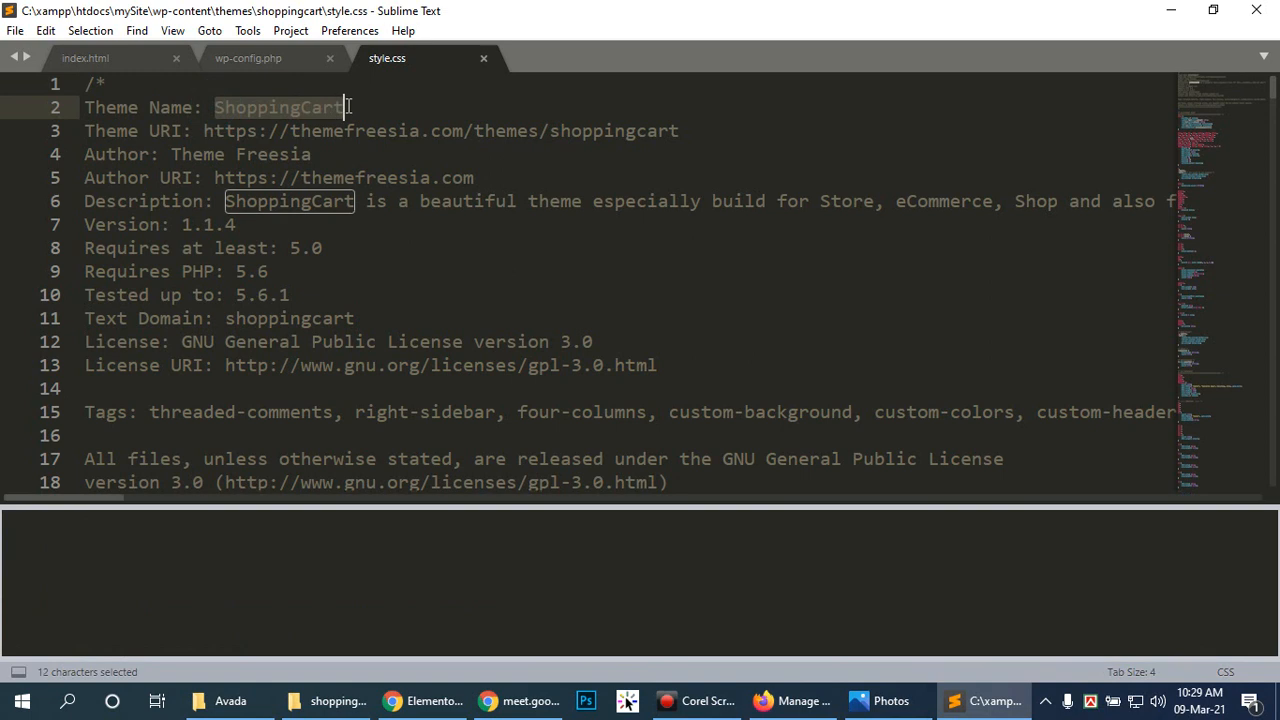
pyautogui.click(368, 103)
pyautogui.write('By HImel')
pyautogui.press('BackSpace')
pyautogui.press('BackSpace')
pyautogui.press('BackSpace')
pyautogui.press('BackSpace')
pyautogui.write('imel')
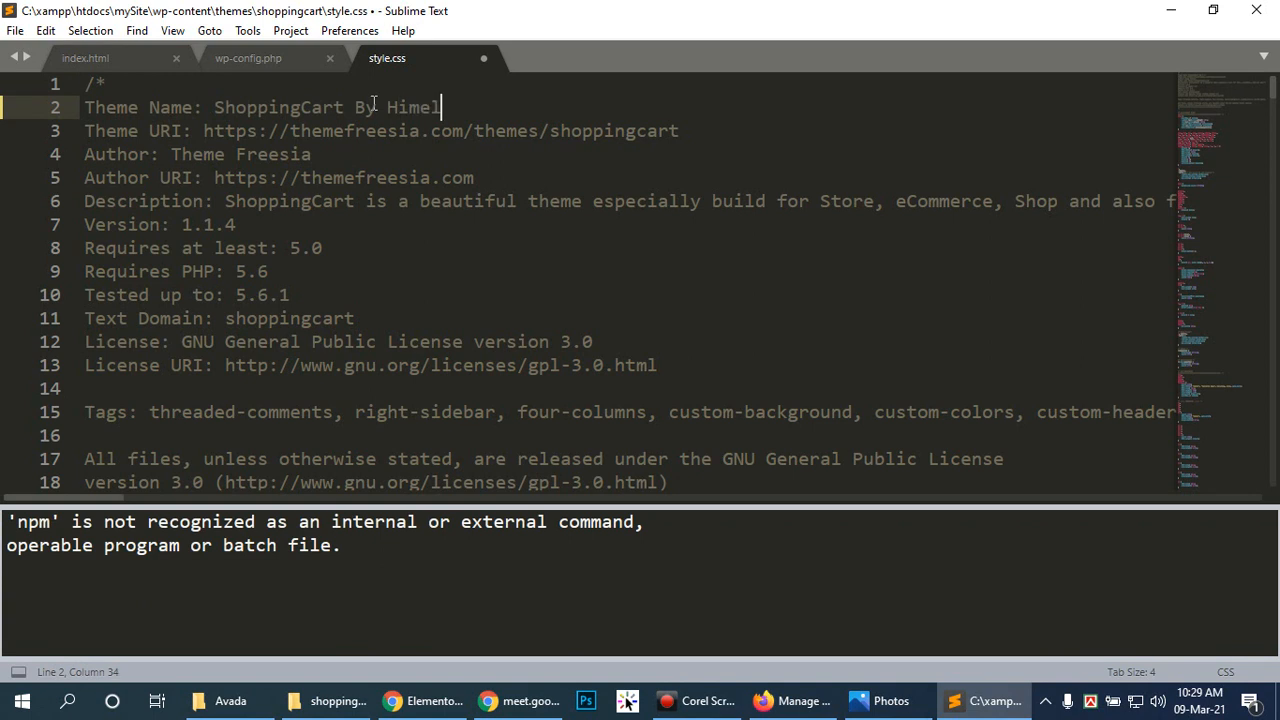
pyautogui.hotkey('ctrl', 's')
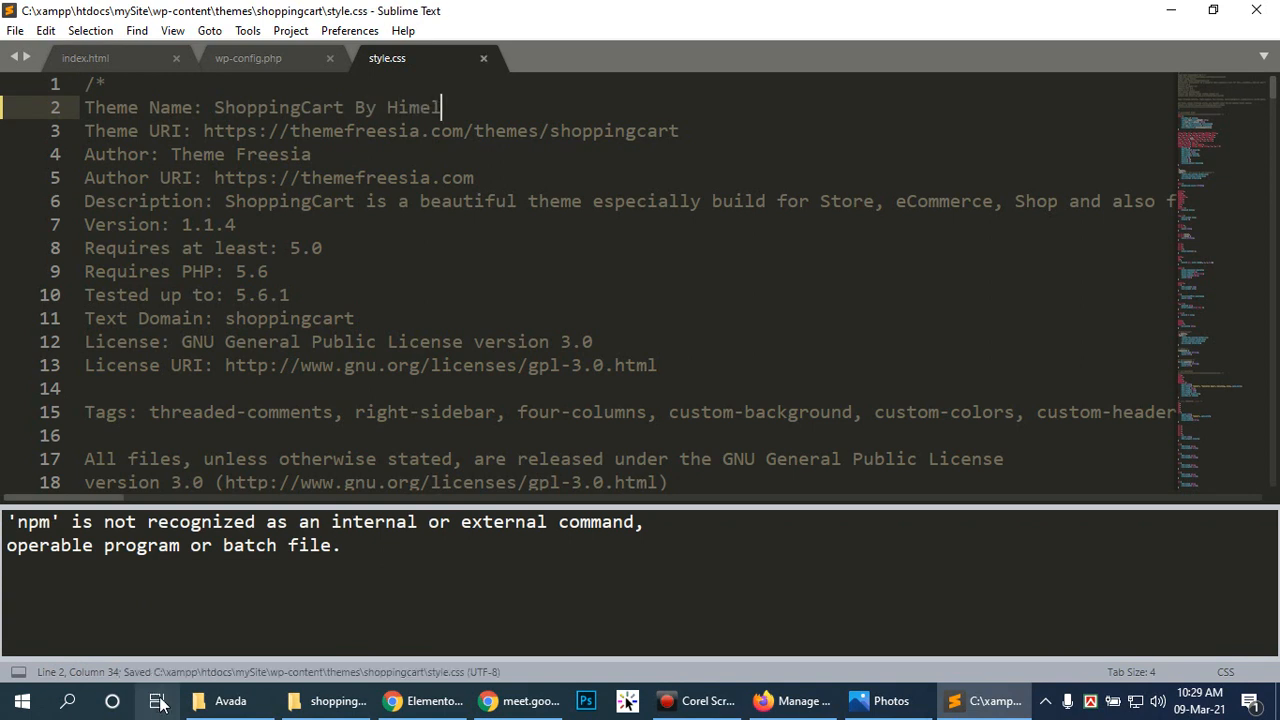
# Step: Hide Sublime Text's build output panel and return to Firefox
pyautogui.click(18, 672)
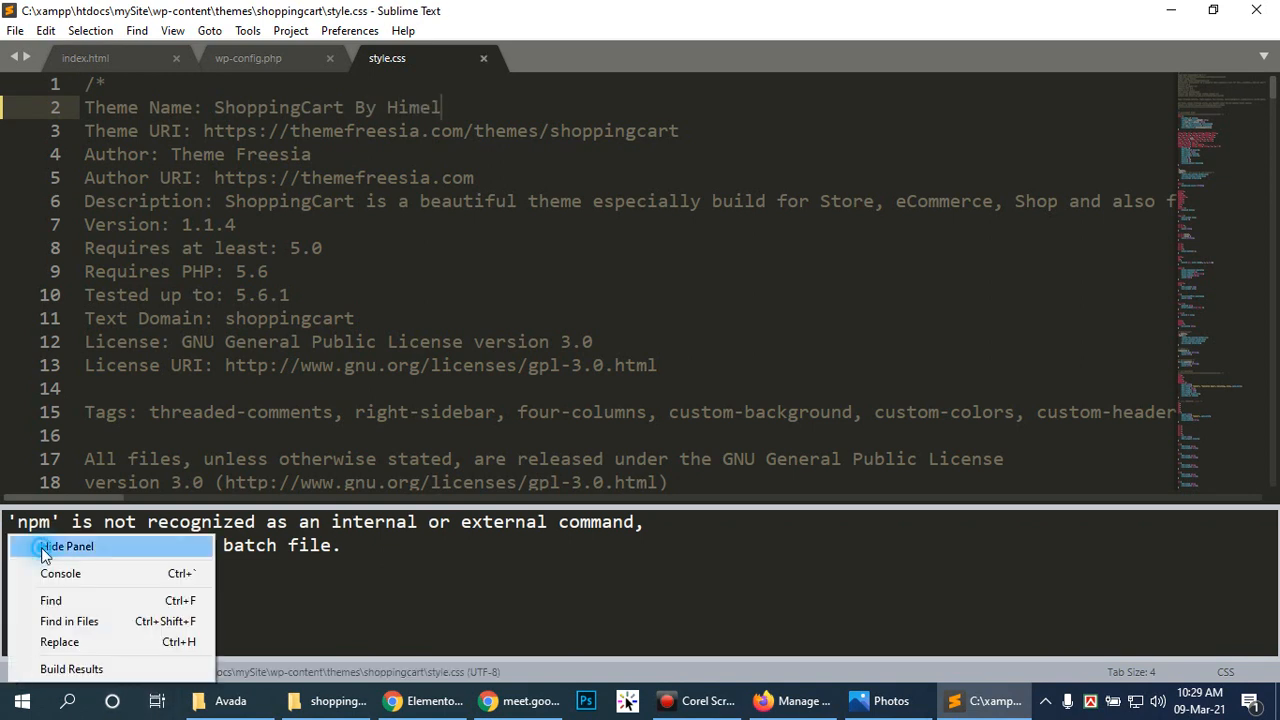
pyautogui.click(44, 555)
pyautogui.click(812, 700)
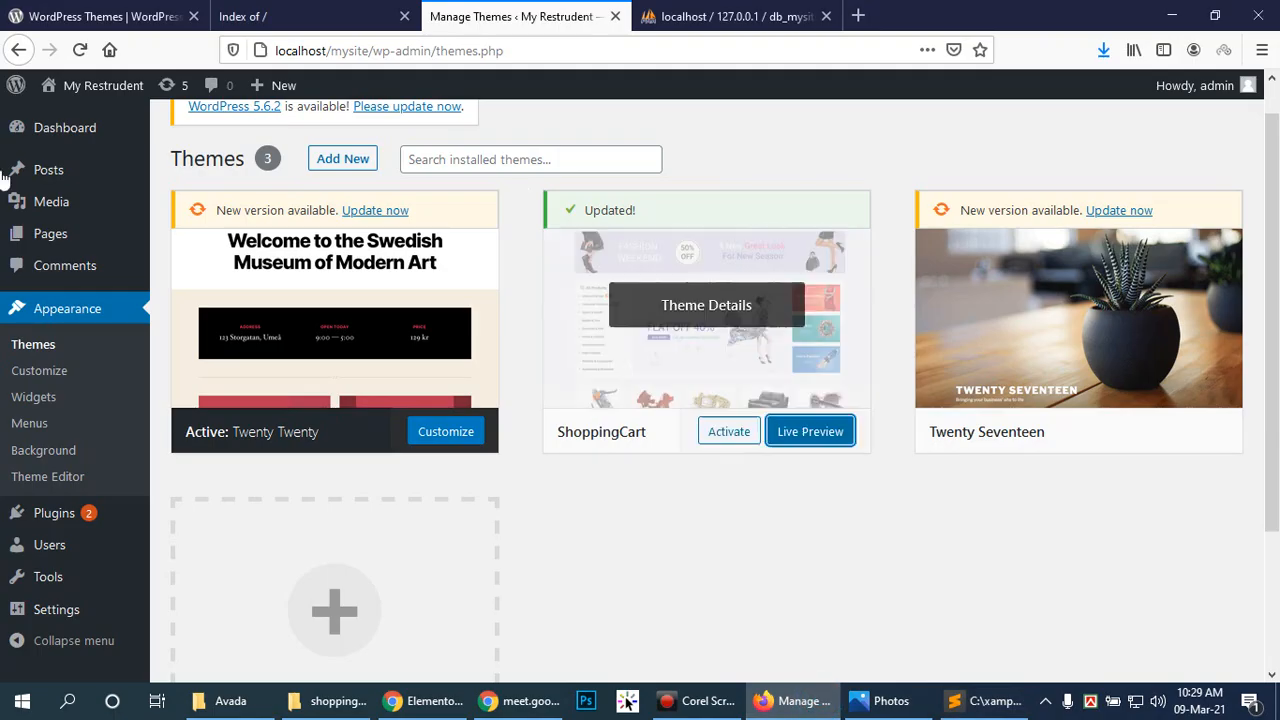
# Step: Reload the Themes page to confirm the renamed theme, then return to Sublime Text
pyautogui.click(81, 48)
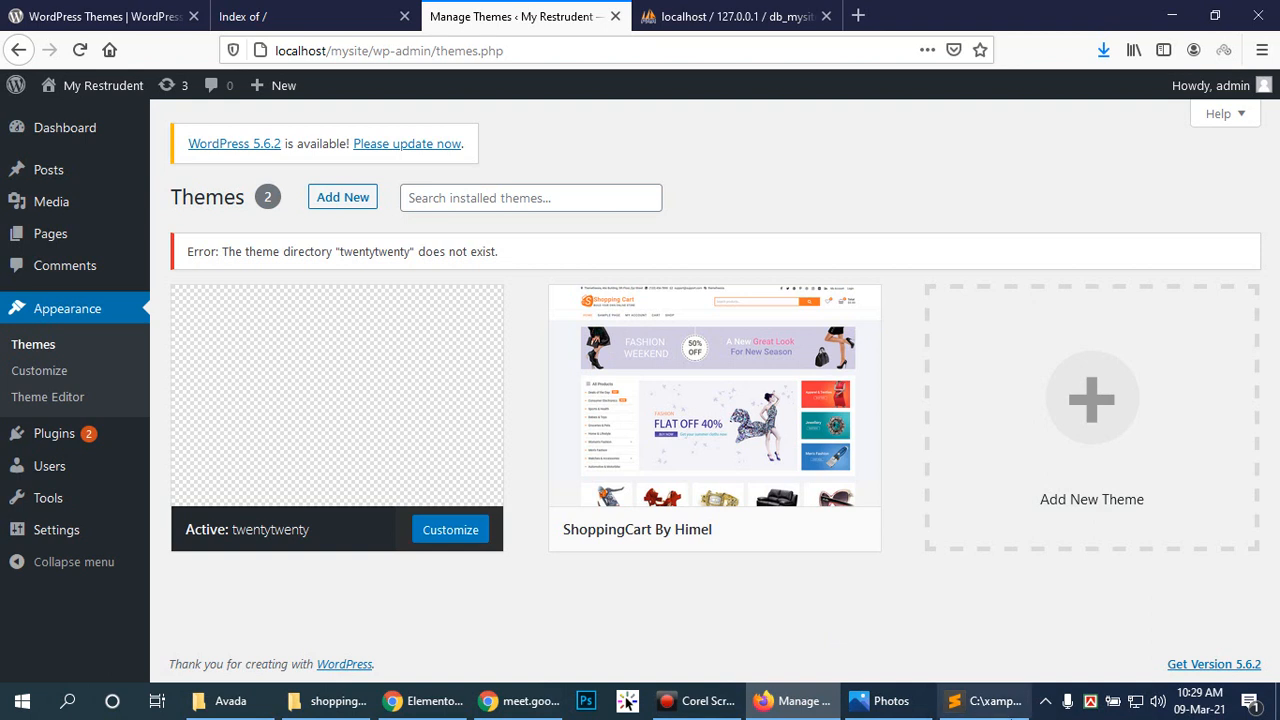
pyautogui.click(990, 701)
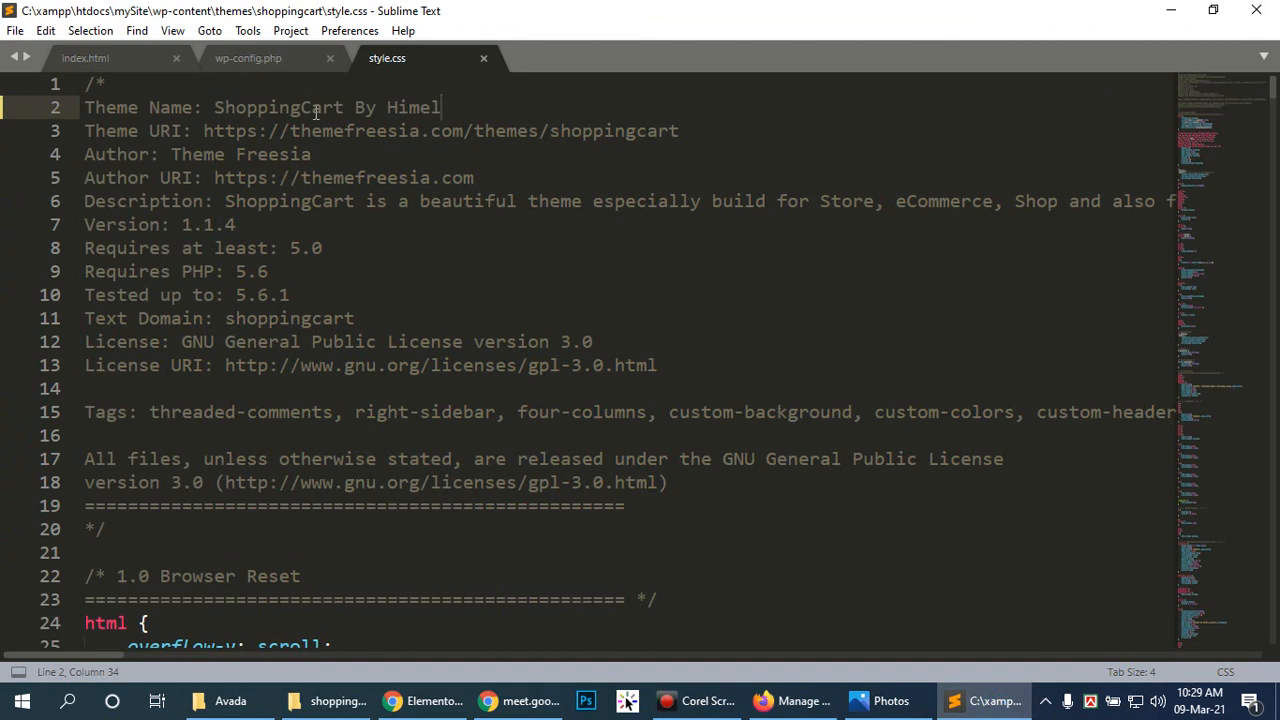
# Step: Select and deselect the line 2 theme name without editing, then return to Firefox
pyautogui.moveTo(214, 112); pyautogui.dragTo(354, 107)
pyautogui.click(492, 102)
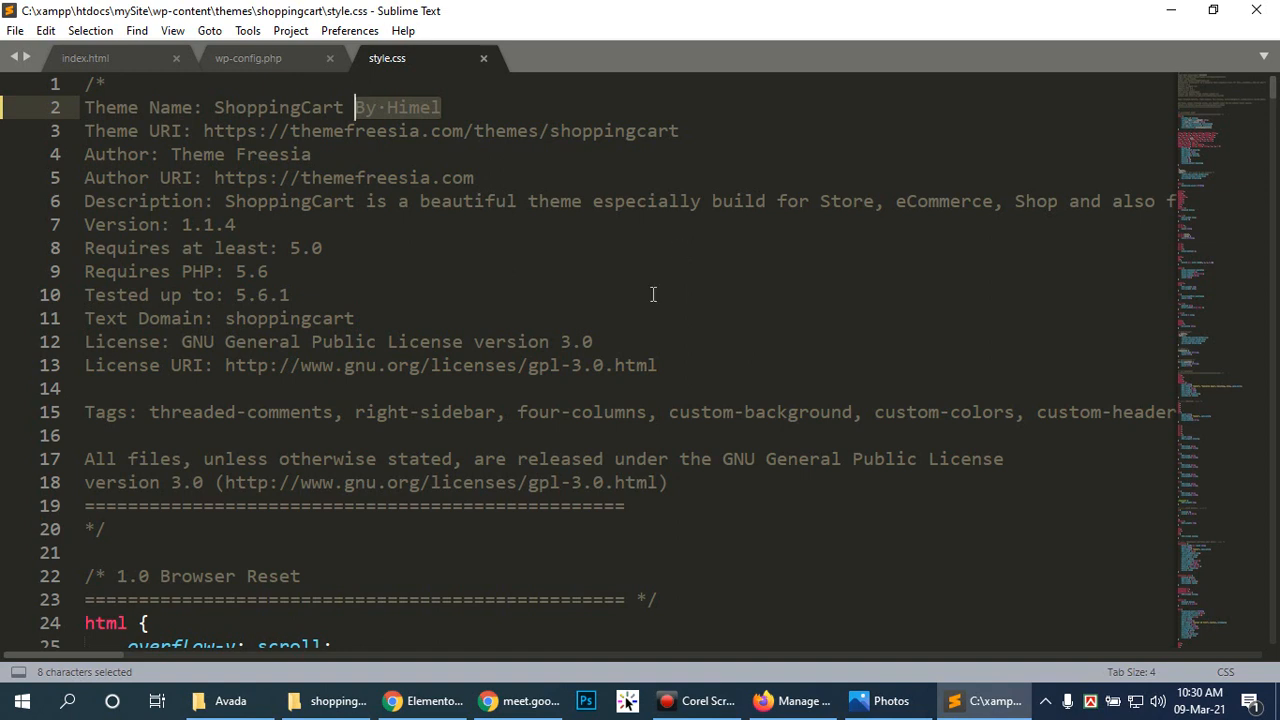
pyautogui.click(758, 412)
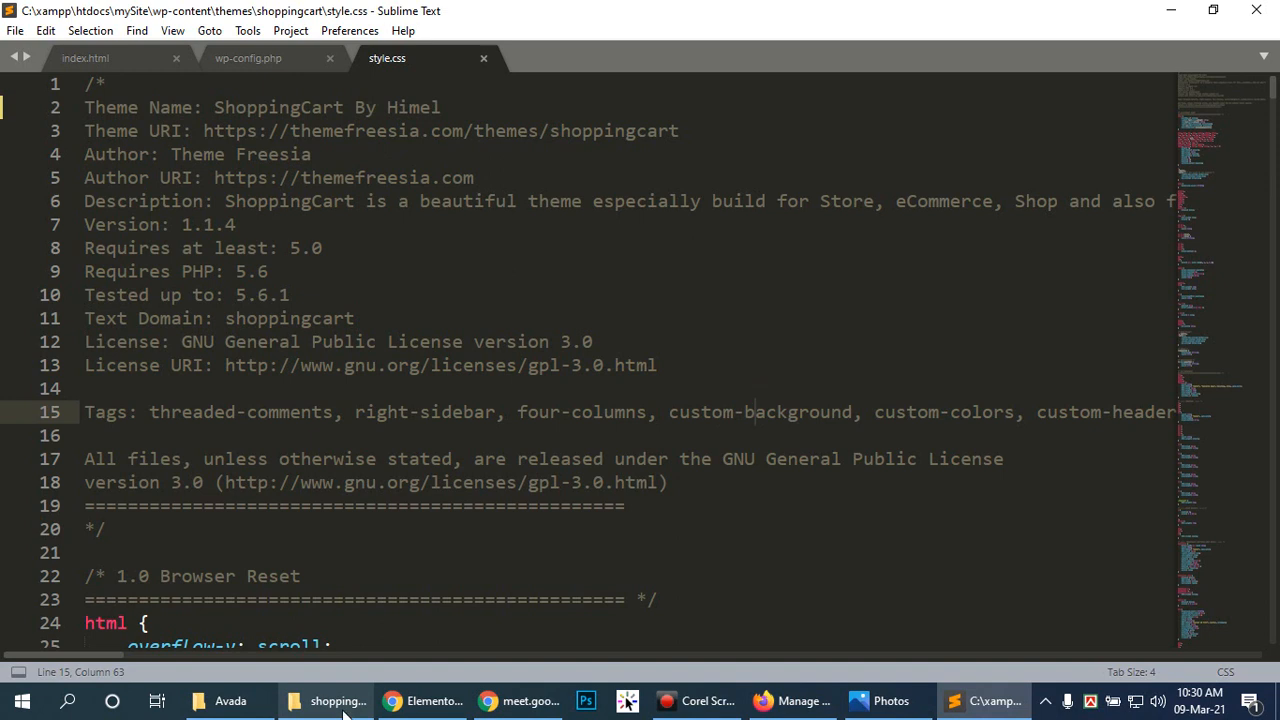
pyautogui.click(808, 701)
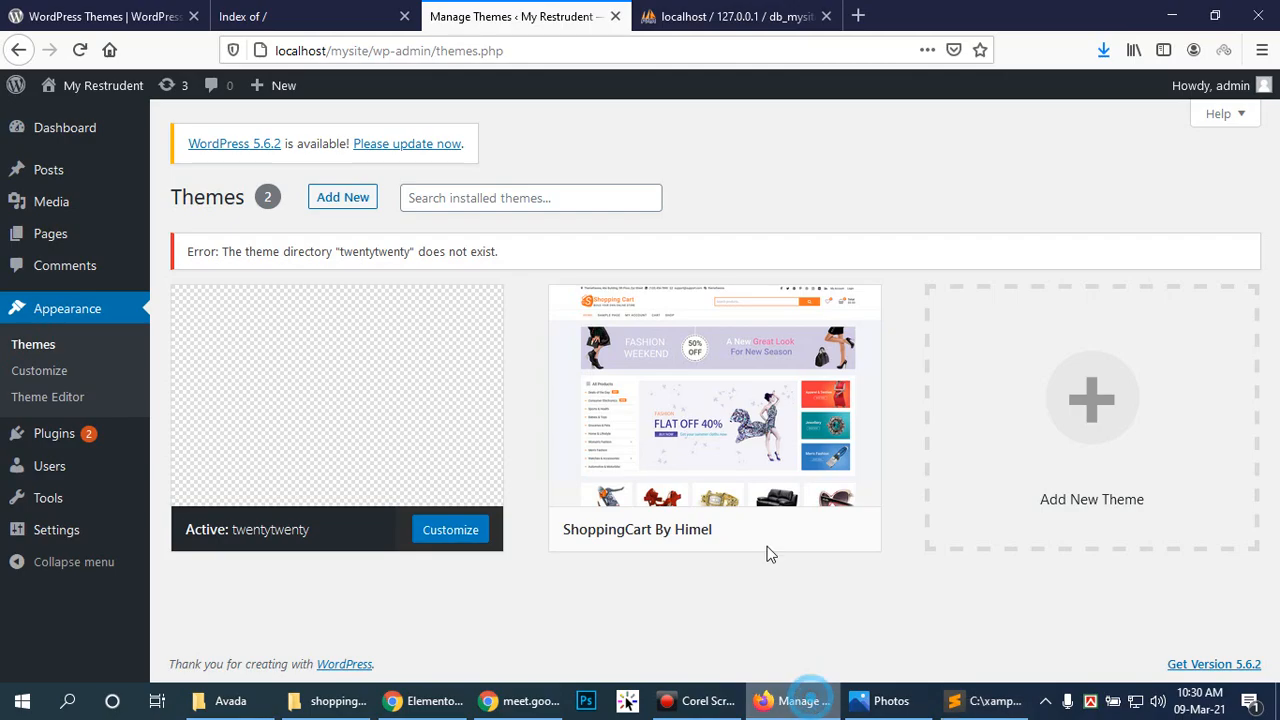
# Step: Copy the localhost/mysite/ address and open it in a new Chrome tab
pyautogui.moveTo(370, 50); pyautogui.dragTo(276, 50)
pyautogui.hotkey('ctrl', 'c')
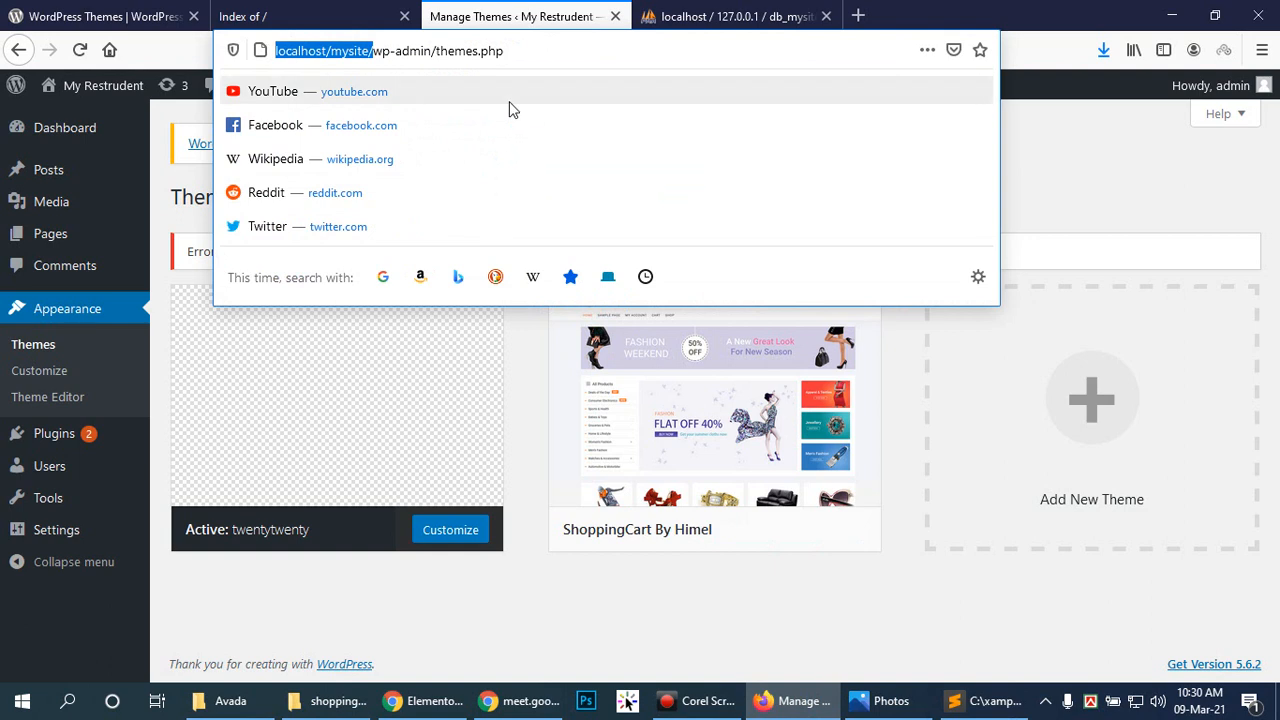
pyautogui.click(428, 698)
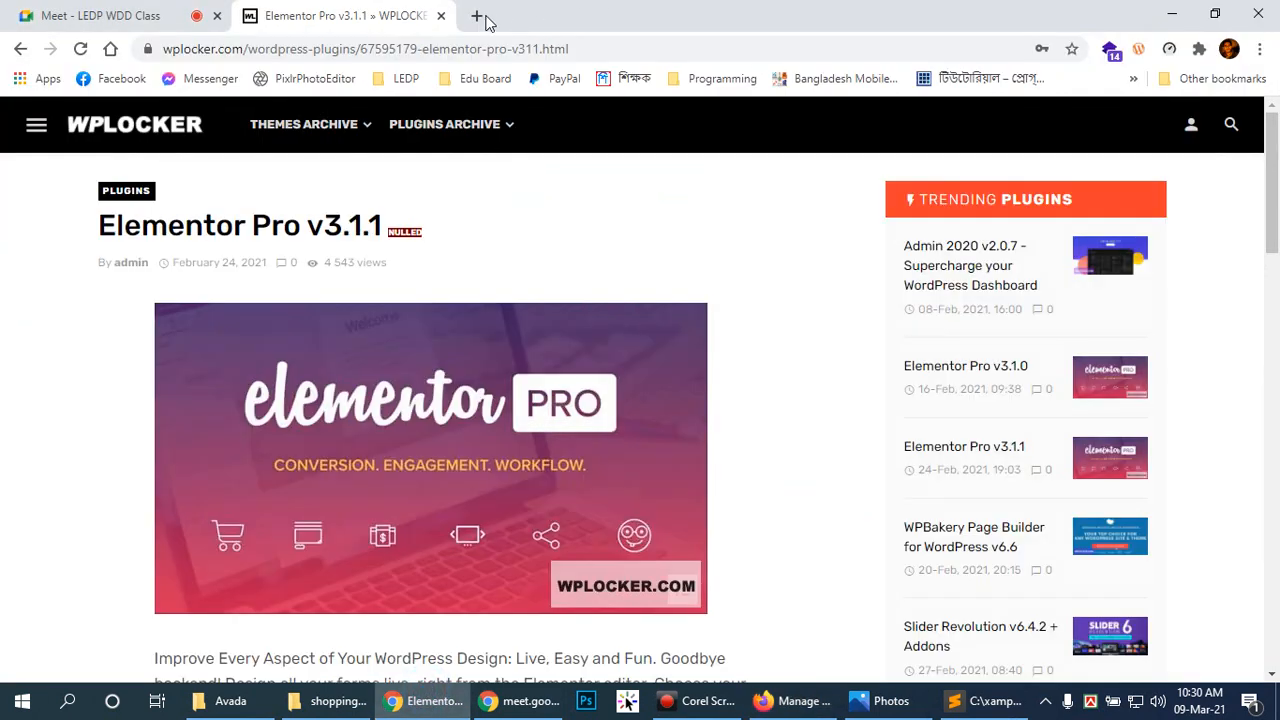
pyautogui.click(477, 16)
pyautogui.hotkey('ctrl', 'v')
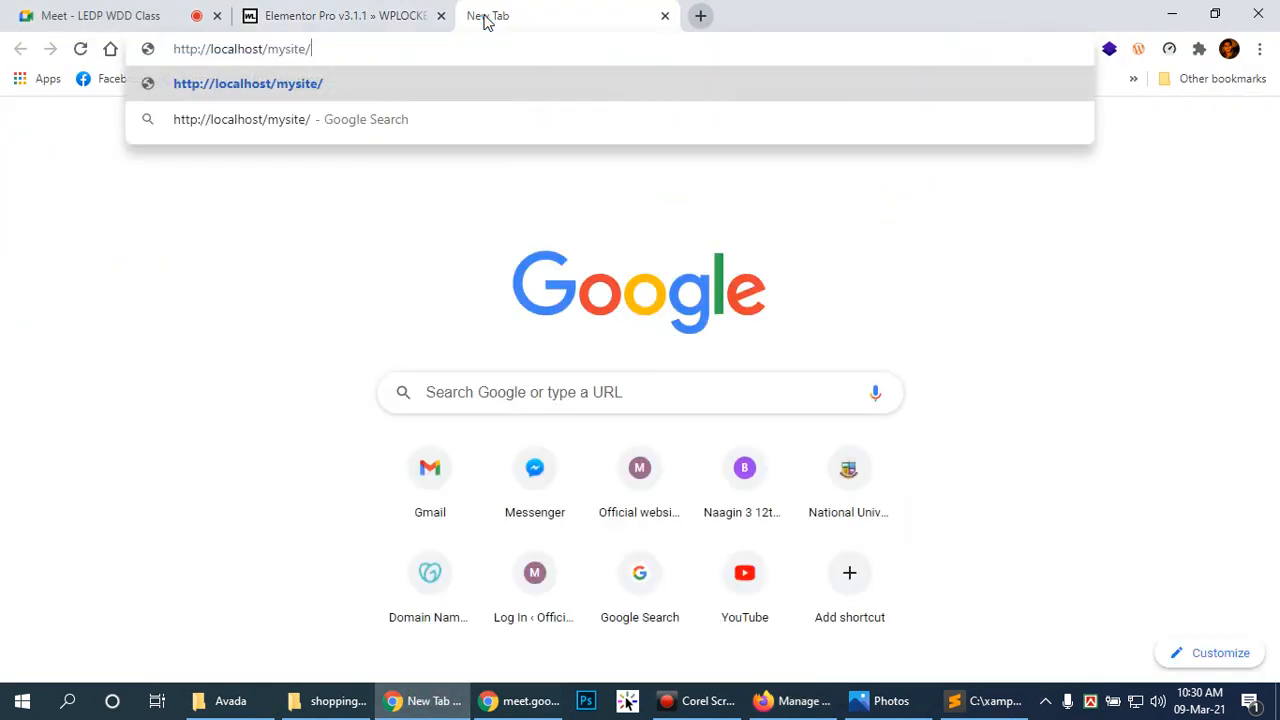
pyautogui.press('Return')
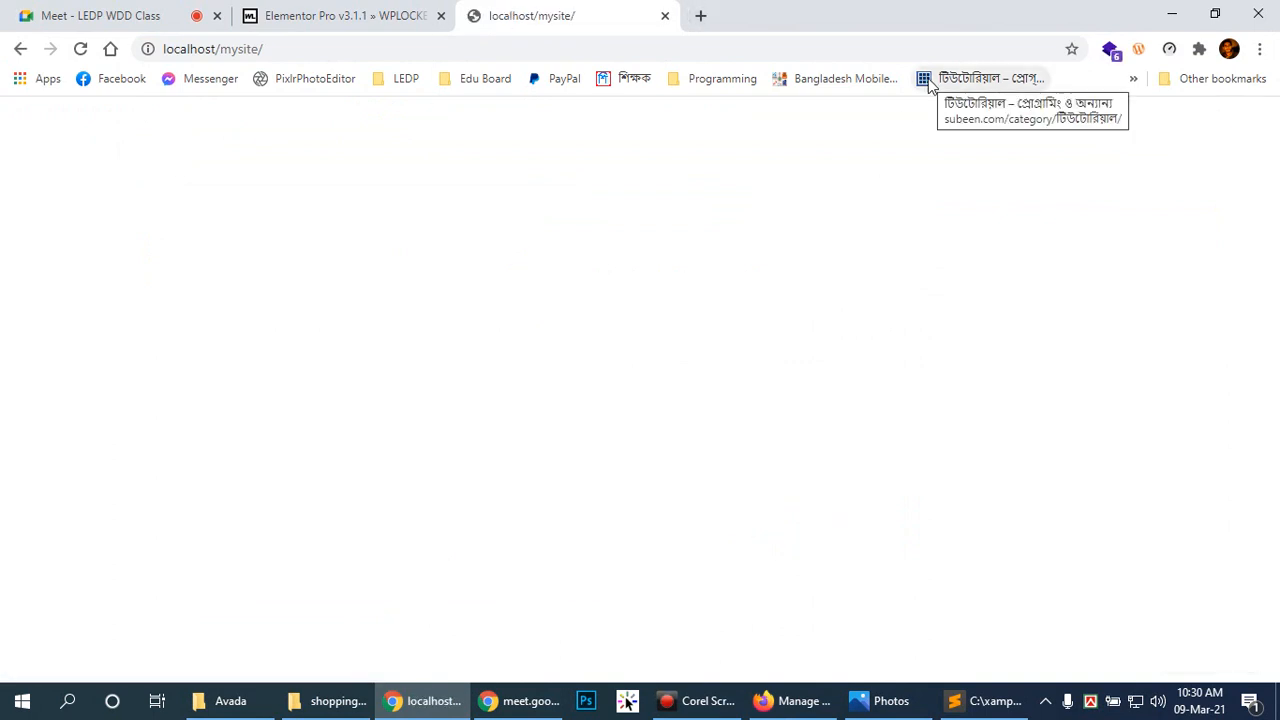
# Step: Activate the renamed ShoppingCart theme on the WordPress Themes page
pyautogui.click(795, 700)
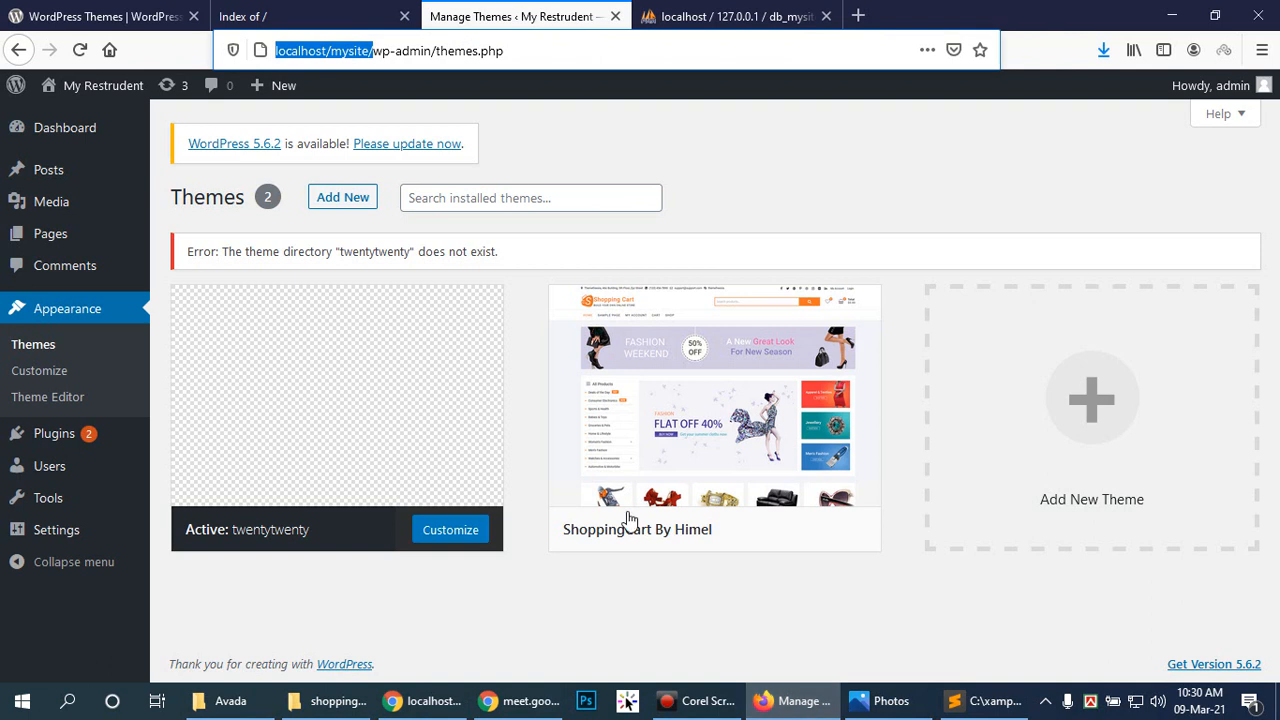
pyautogui.click(738, 529)
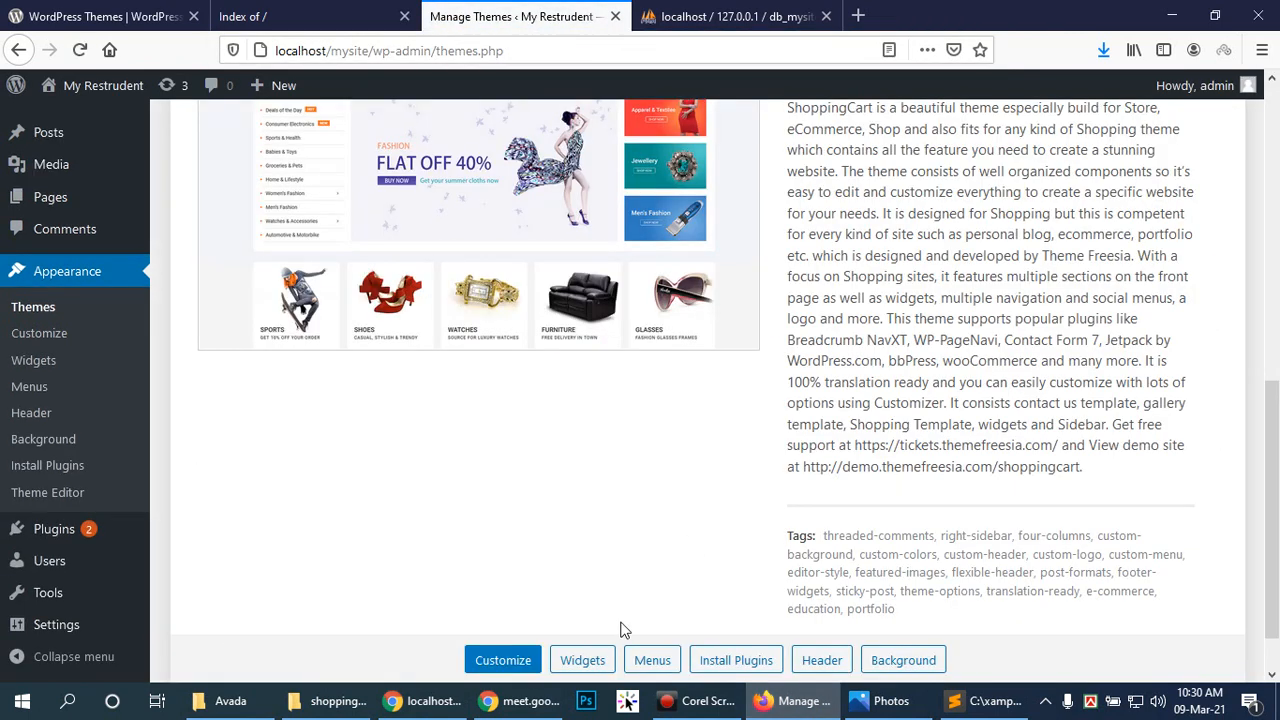
pyautogui.scroll(3, 763, 590)
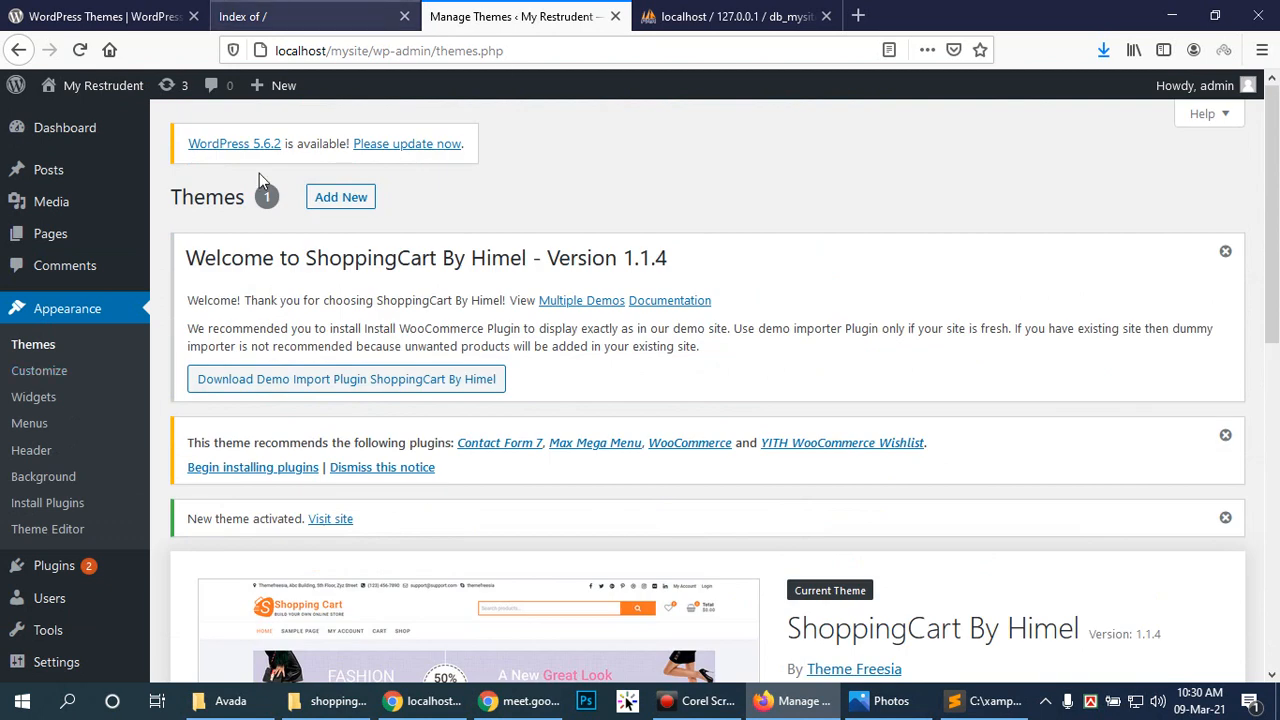
# Step: Reload localhost/mysite/ in Chrome and inspect it with the Scan WP and Wappalyzer extensions
pyautogui.click(447, 706)
pyautogui.click(351, 49)
pyautogui.click(354, 49)
pyautogui.press('Return')
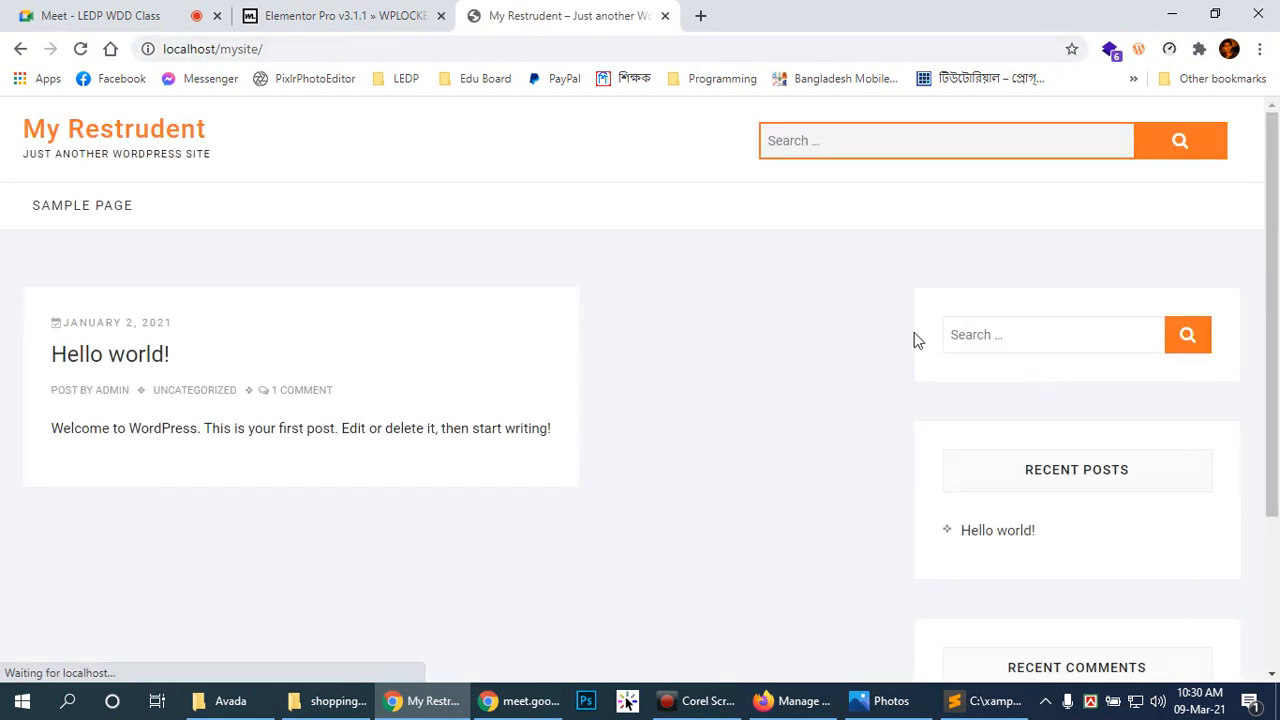
pyautogui.click(1138, 52)
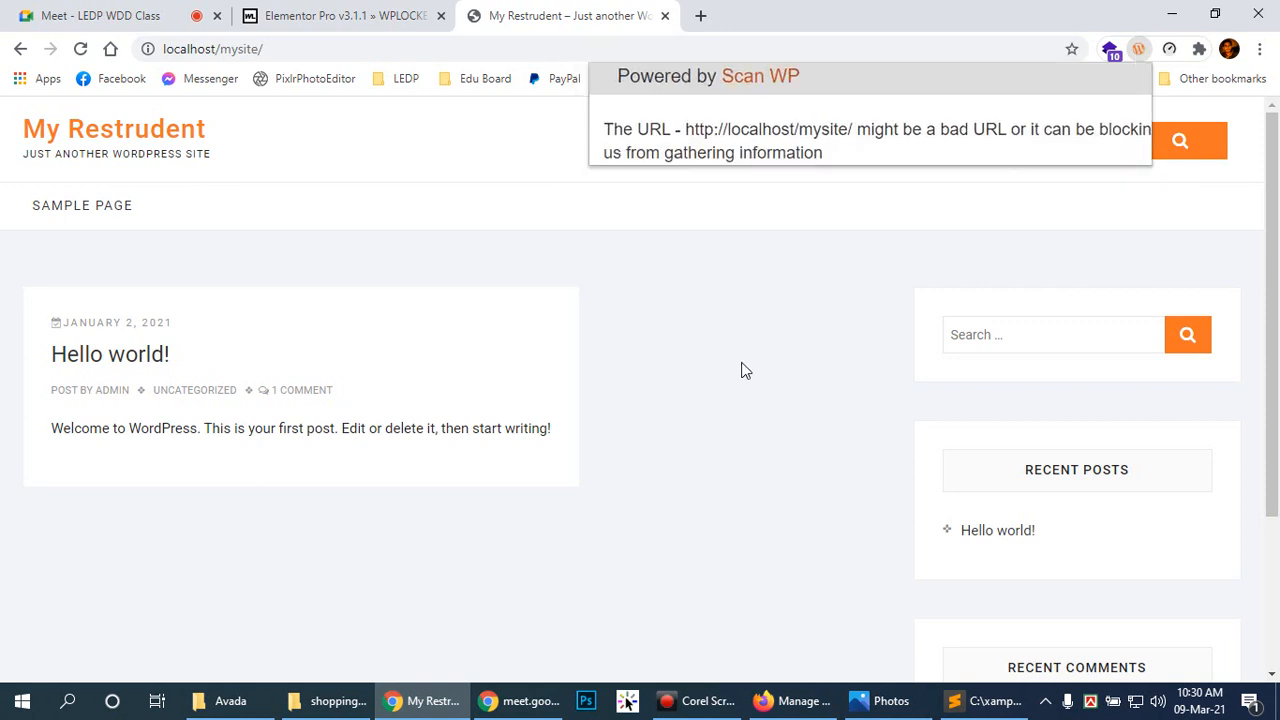
pyautogui.click(1136, 52)
pyautogui.click(1137, 50)
pyautogui.click(1110, 50)
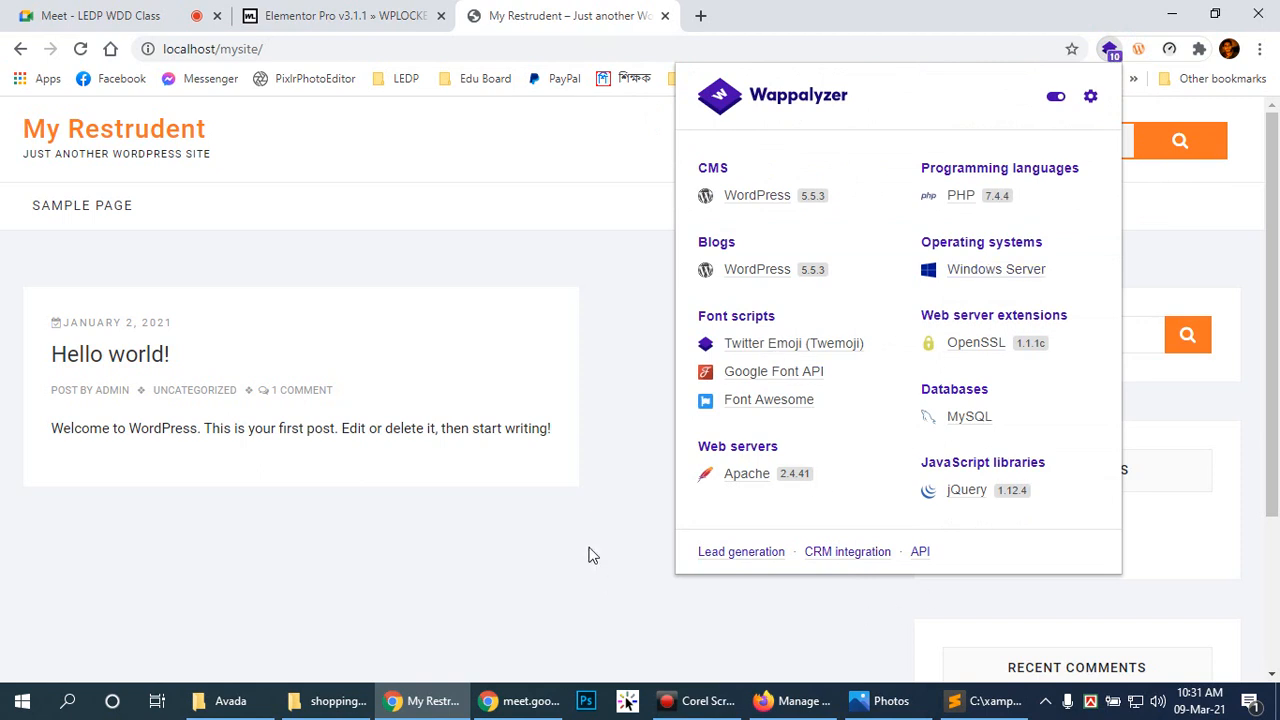
pyautogui.click(646, 311)
pyautogui.click(107, 137)
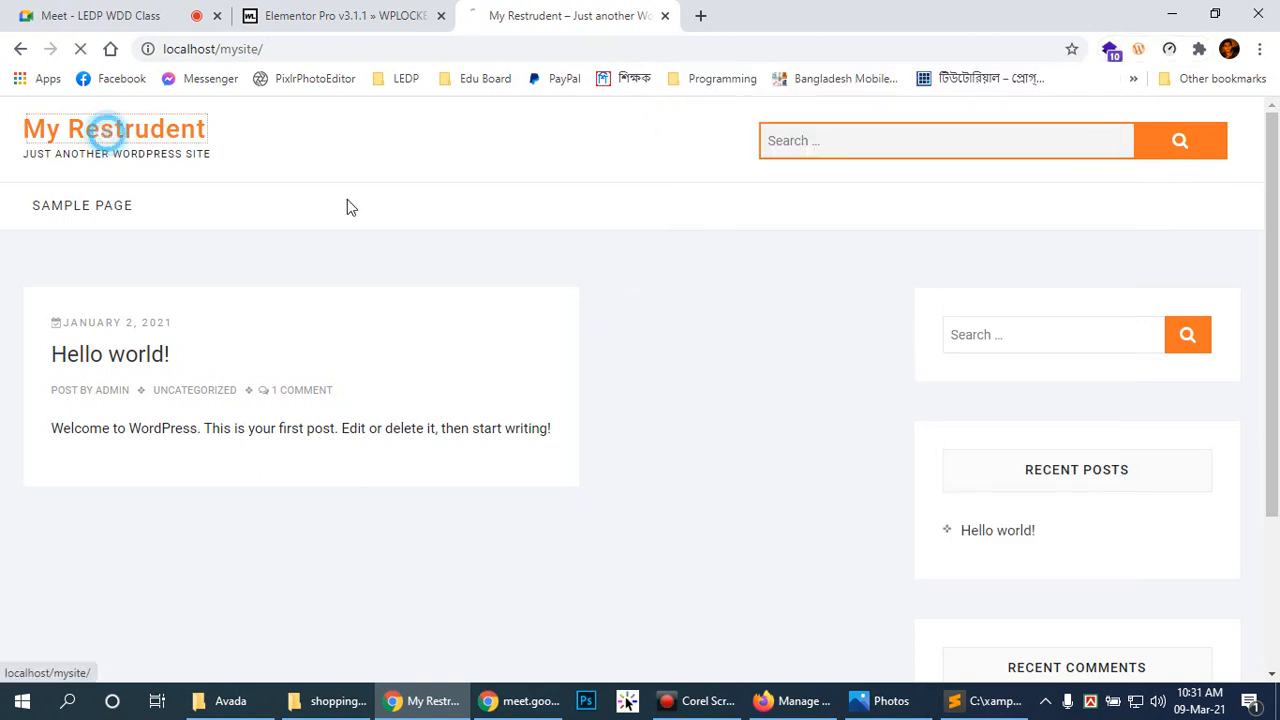
# Step: Close the site tab and reload localhost/mysite/ in a fresh Chrome tab
pyautogui.click(800, 700)
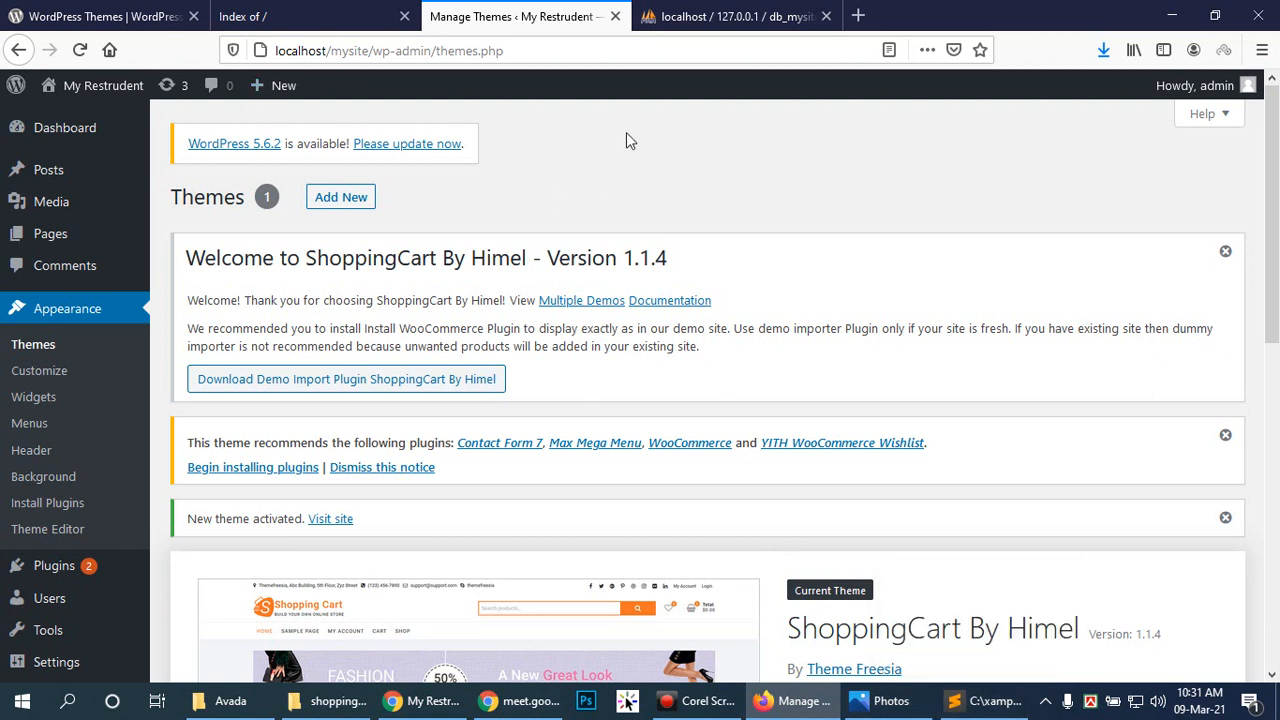
pyautogui.click(422, 700)
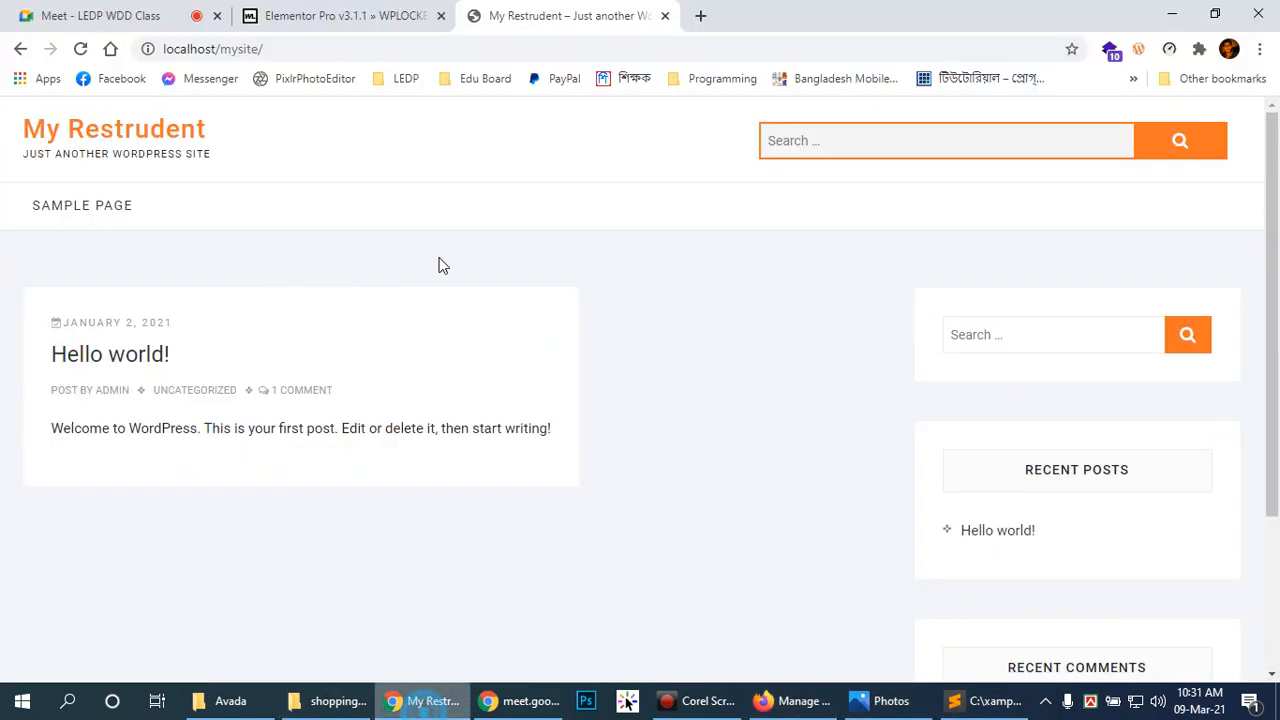
pyautogui.click(309, 49)
pyautogui.hotkey('ctrl', 'c')
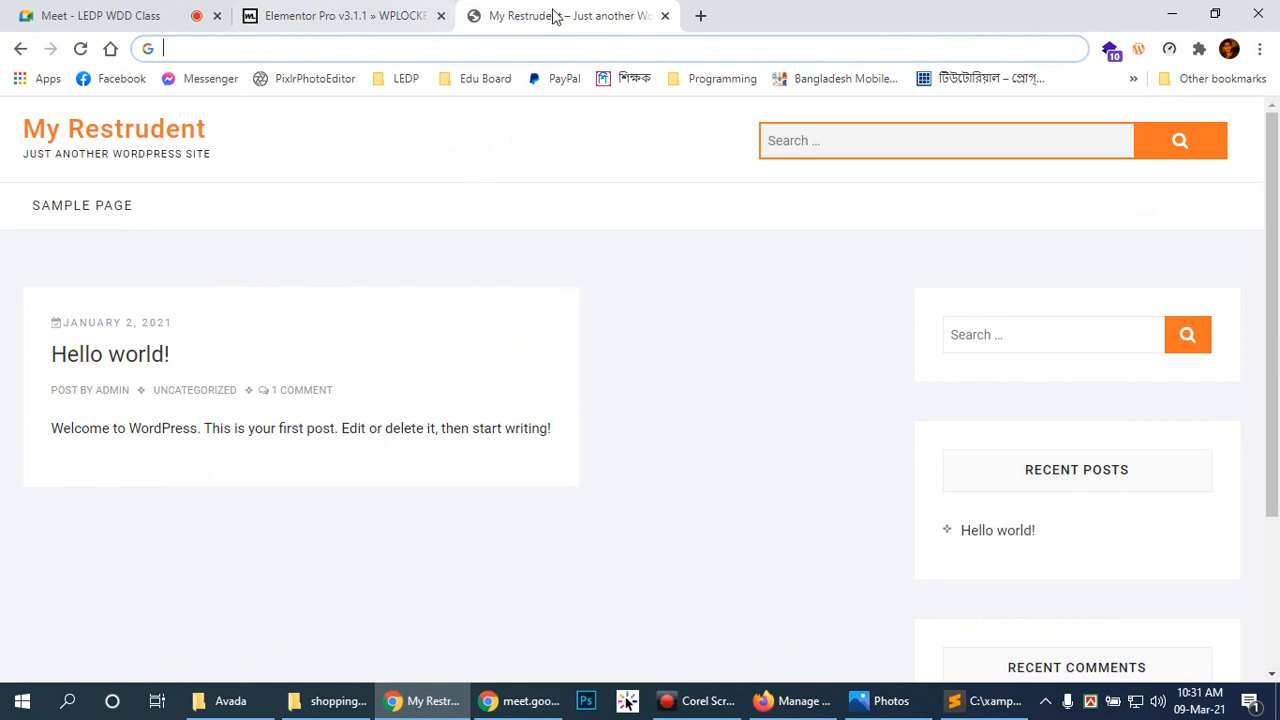
pyautogui.click(664, 16)
pyautogui.click(476, 18)
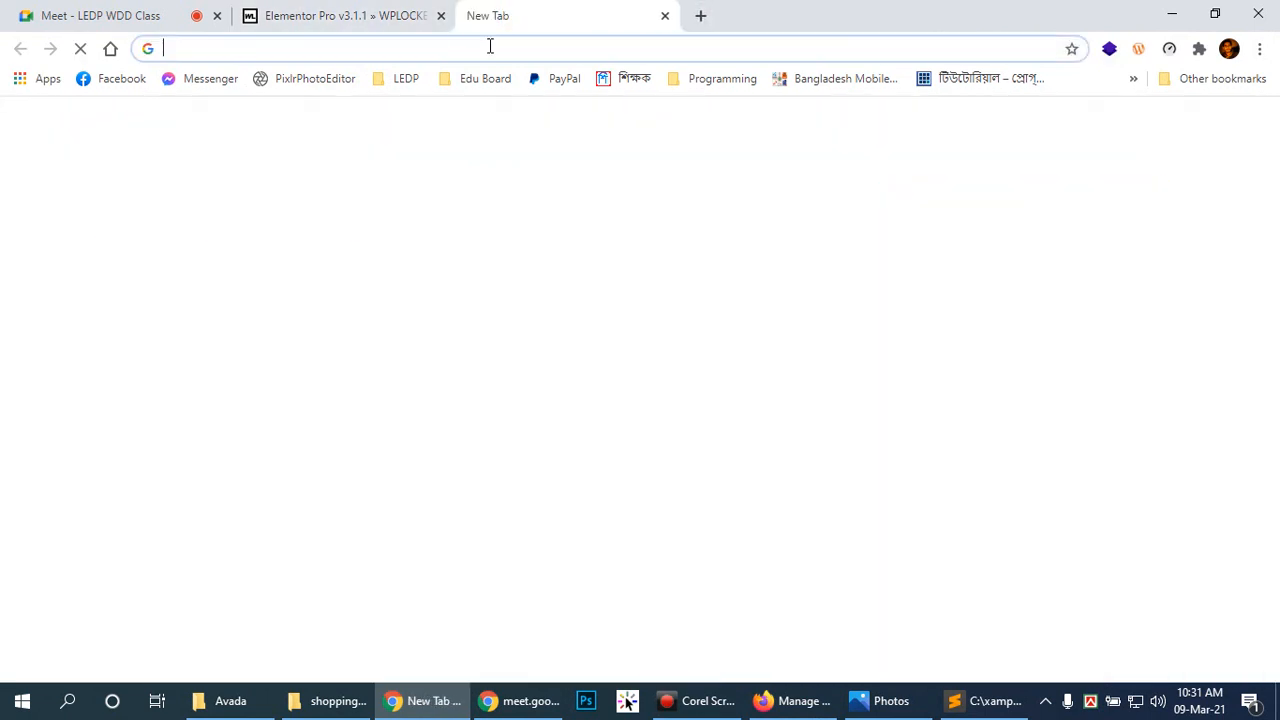
pyautogui.hotkey('ctrl', 'v')
pyautogui.press('Return')
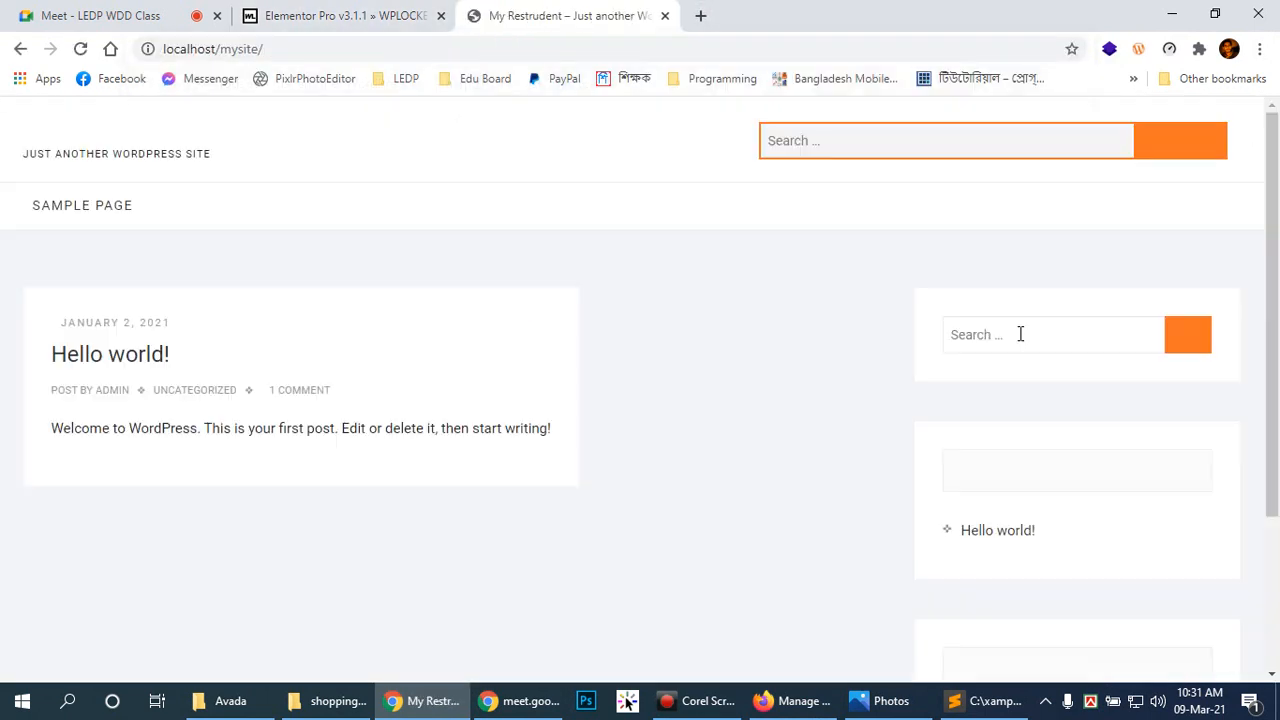
# Step: Rescan the site with Scan WP, close its tab and return to the WordPress themes admin
pyautogui.click(1139, 49)
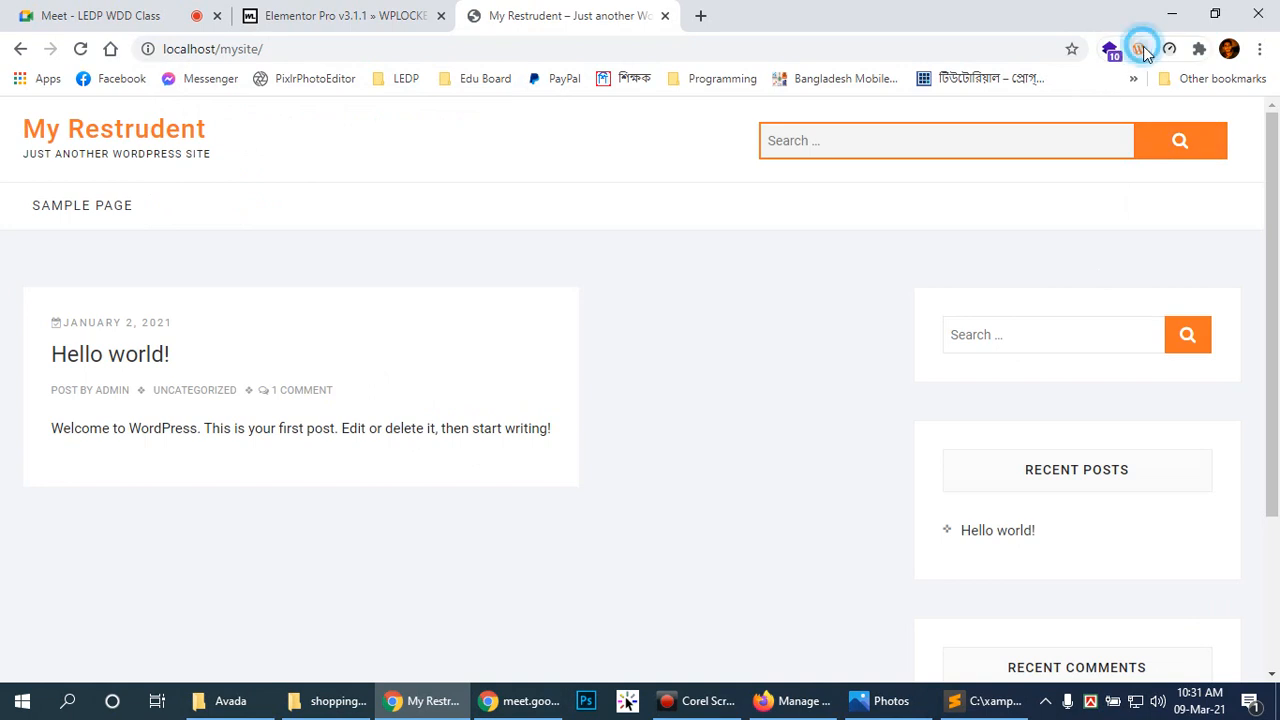
pyautogui.click(664, 16)
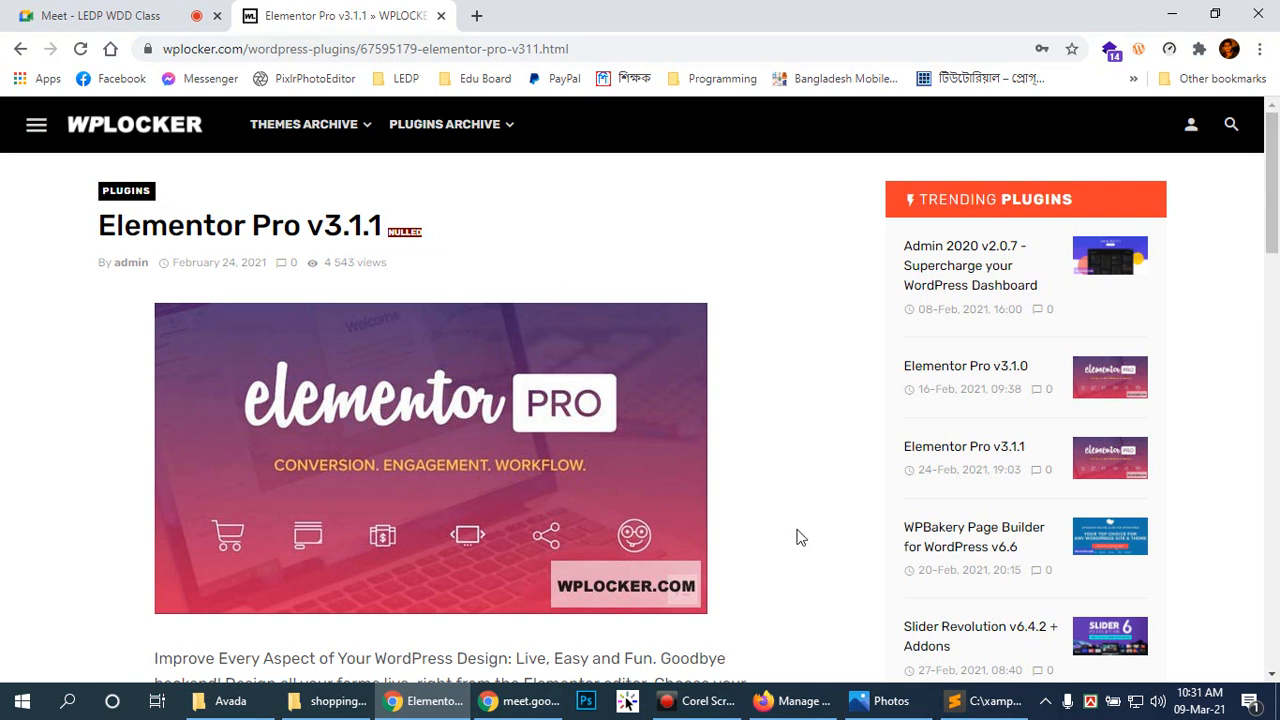
pyautogui.scroll(-2, 758, 550)
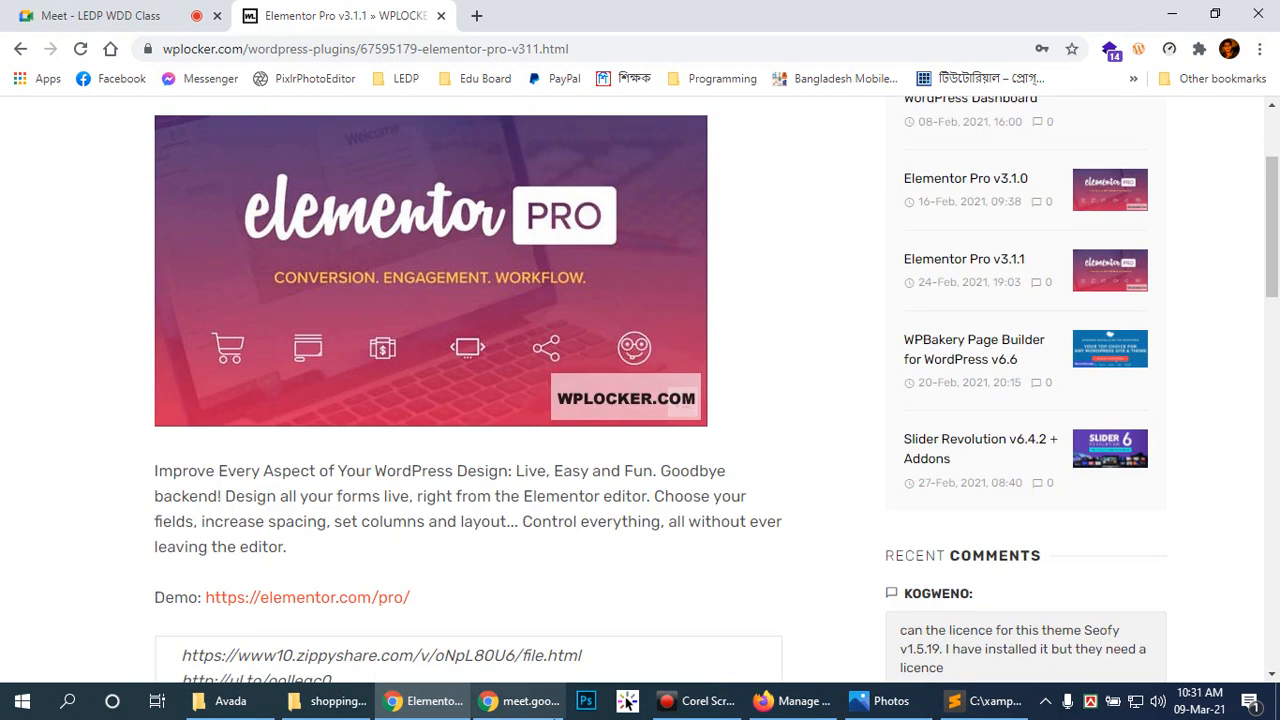
pyautogui.click(765, 703)
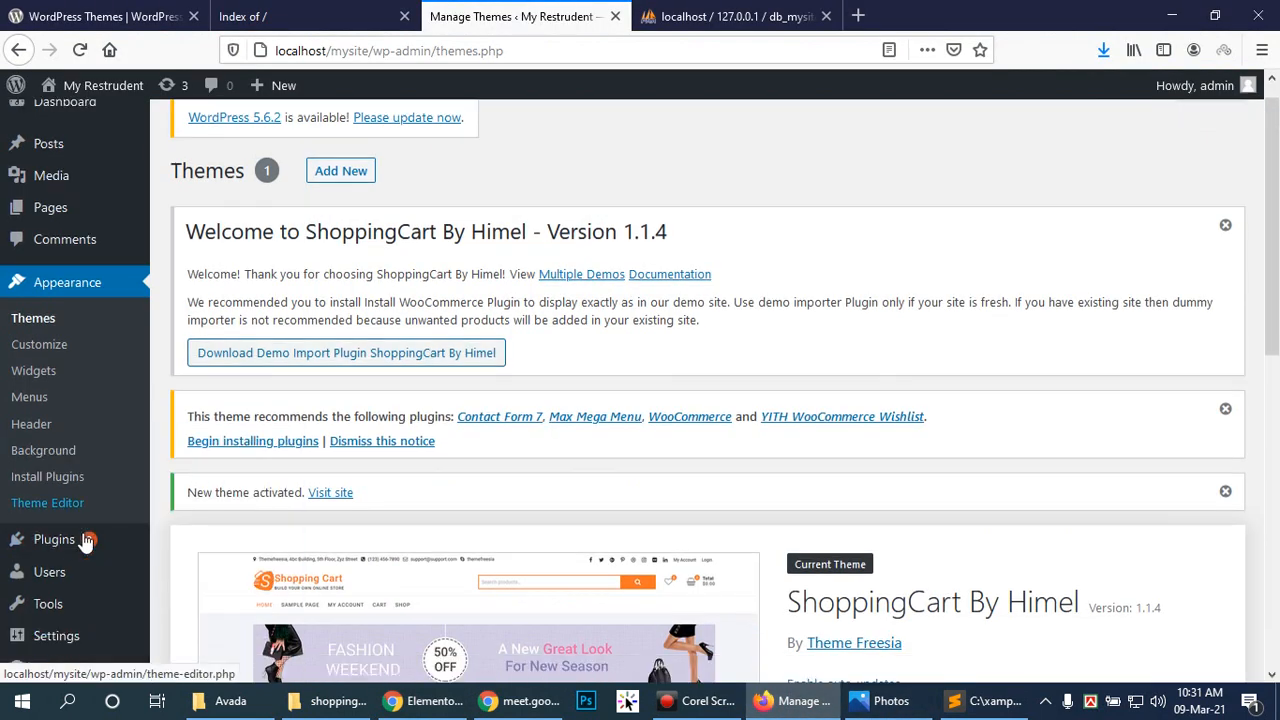
pyautogui.scroll(-2, 62, 622)
# Step: Look through the General, Writing and Reading settings pages
pyautogui.moveTo(30, 591)
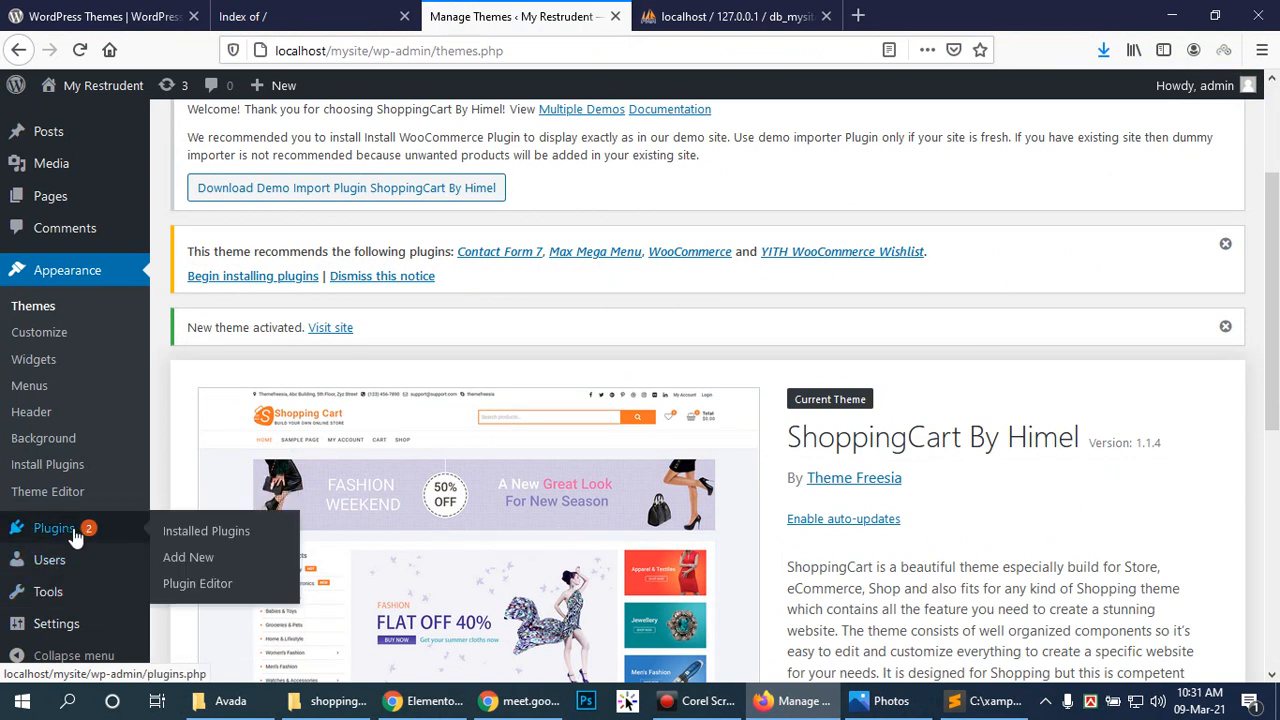
pyautogui.scroll(-1, 50, 560)
pyautogui.moveTo(62, 625)
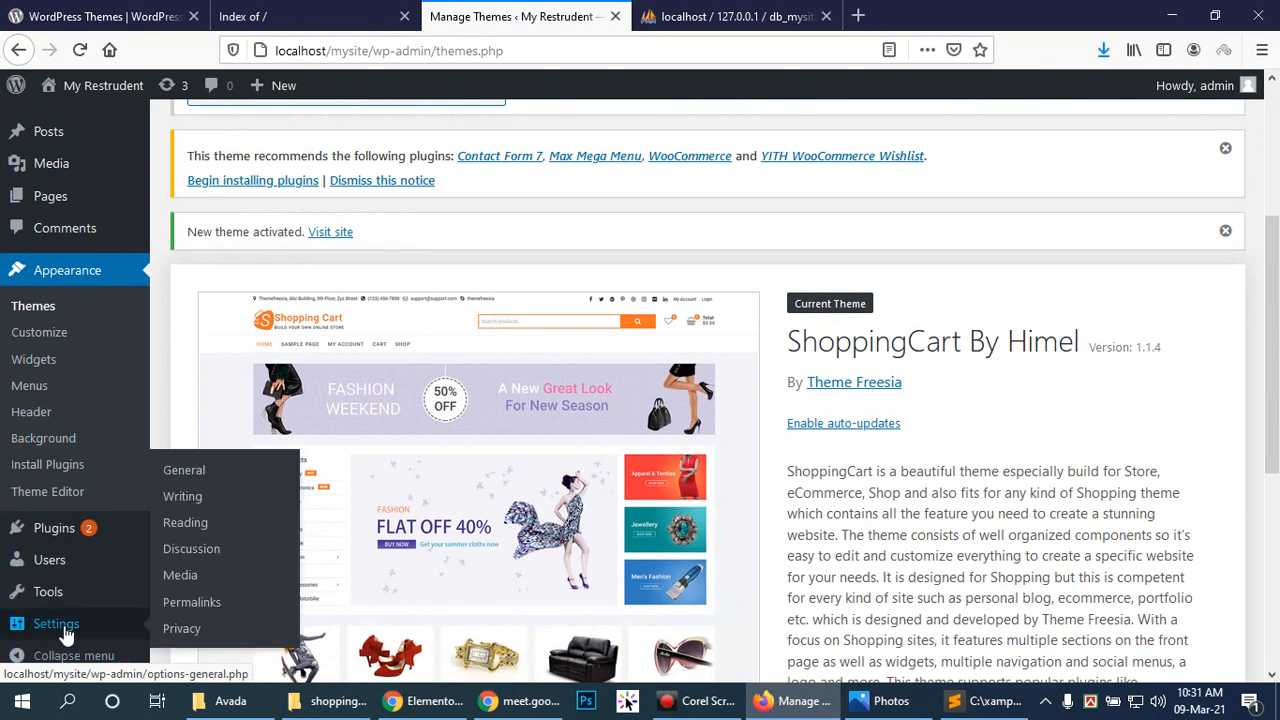
pyautogui.click(184, 470)
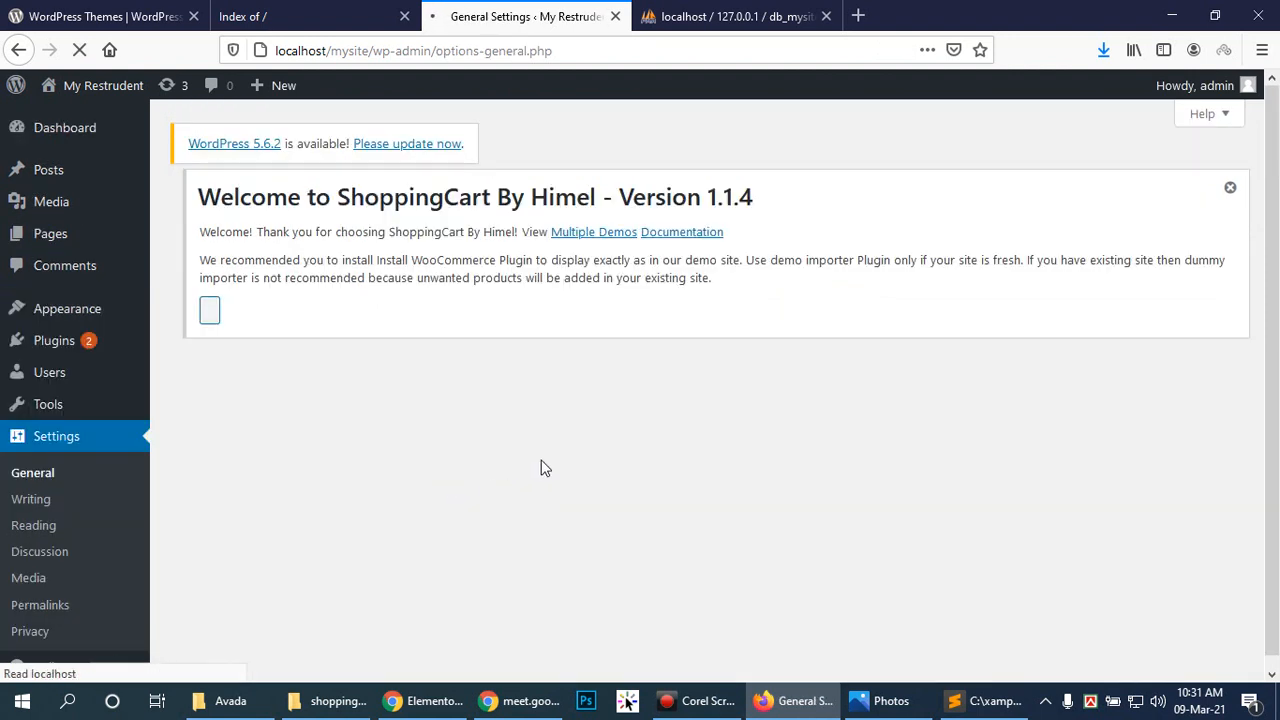
pyautogui.scroll(-4, 654, 477)
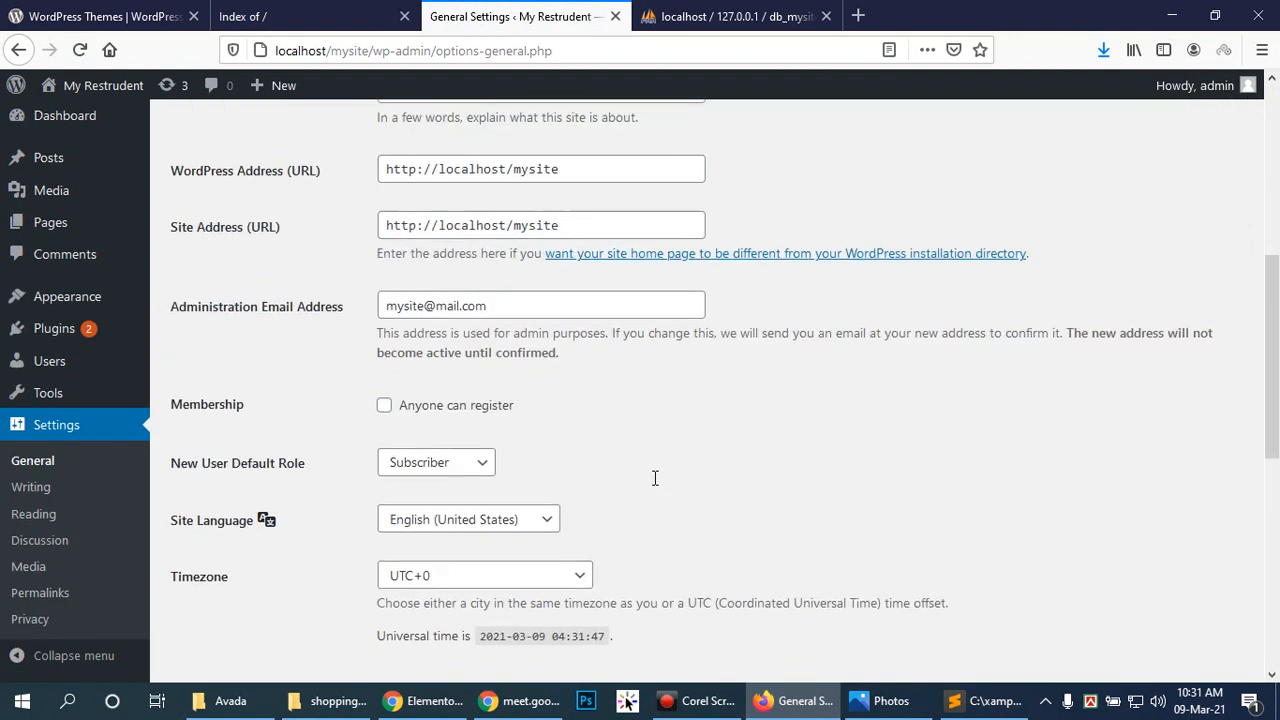
pyautogui.scroll(-5, 653, 478)
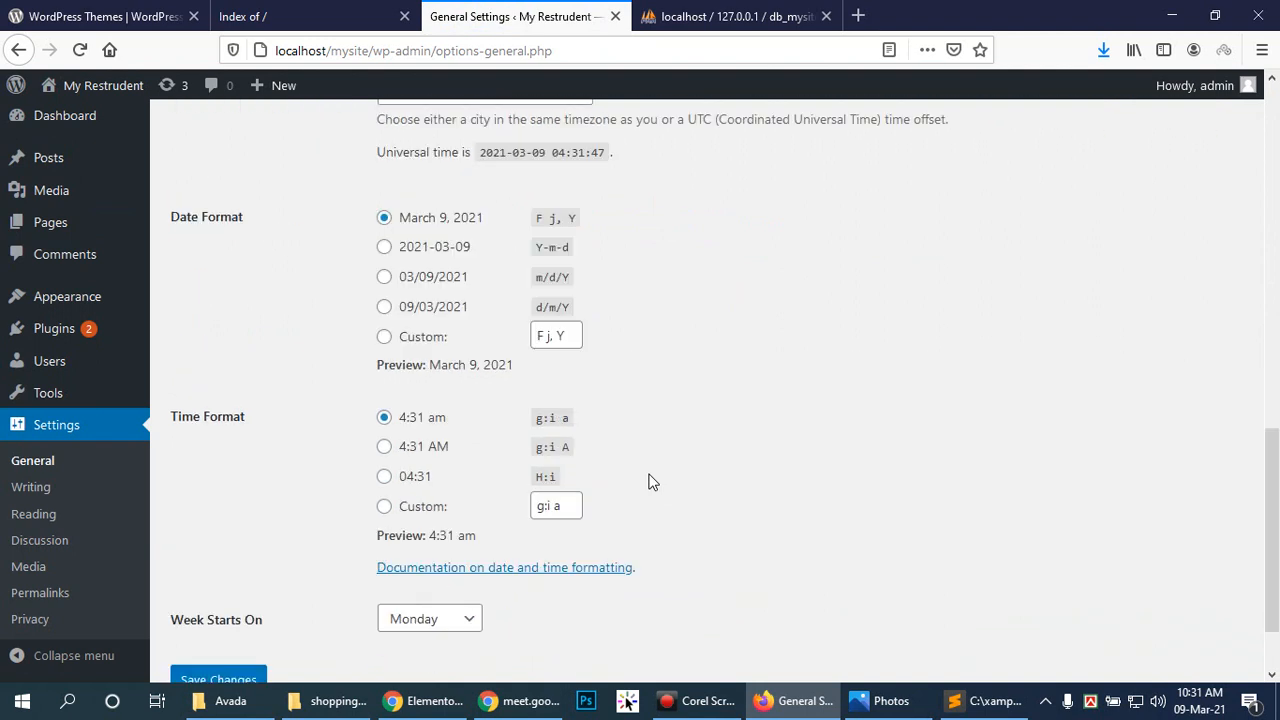
pyautogui.scroll(-2, 650, 482)
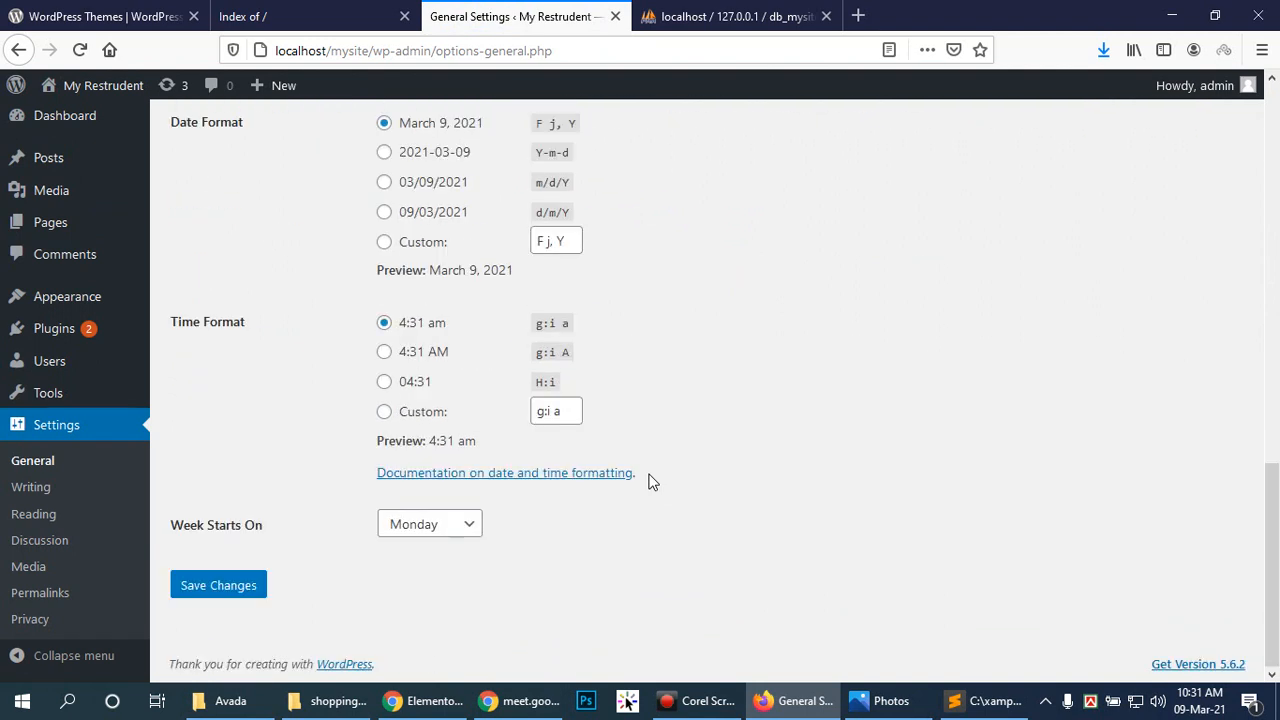
pyautogui.click(16, 489)
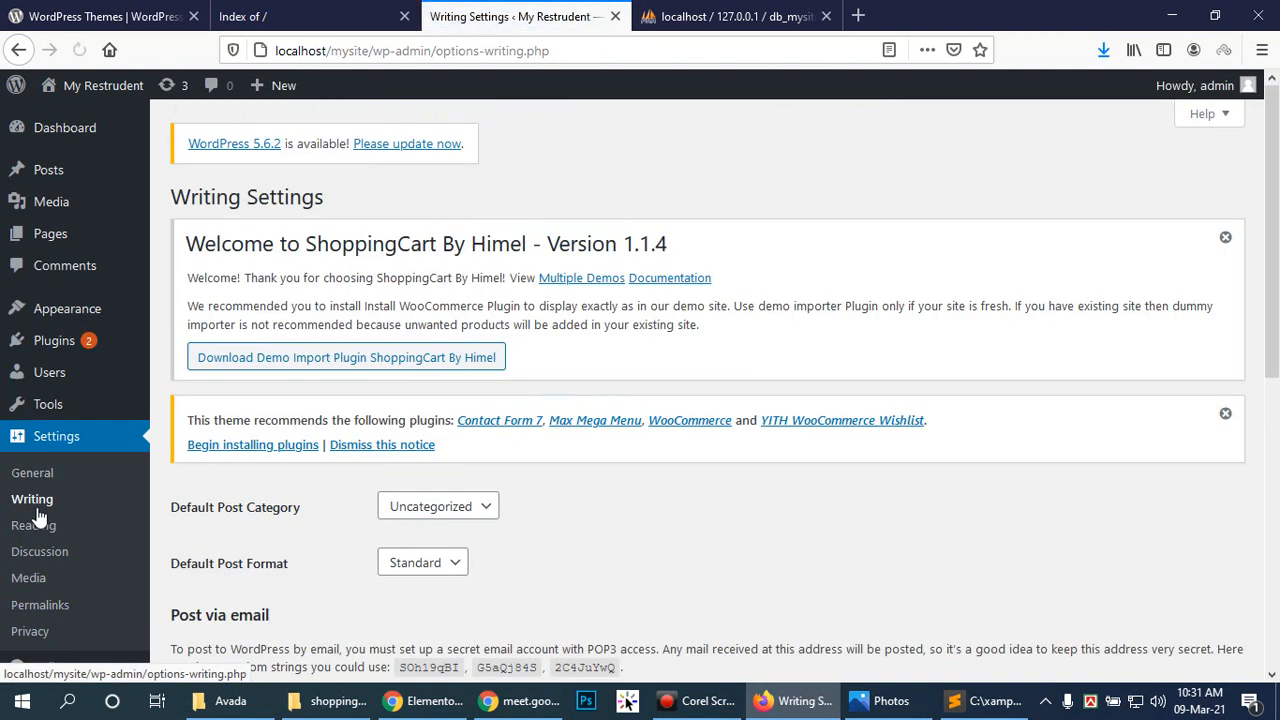
pyautogui.scroll(-4, 637, 555)
pyautogui.scroll(-2, 633, 545)
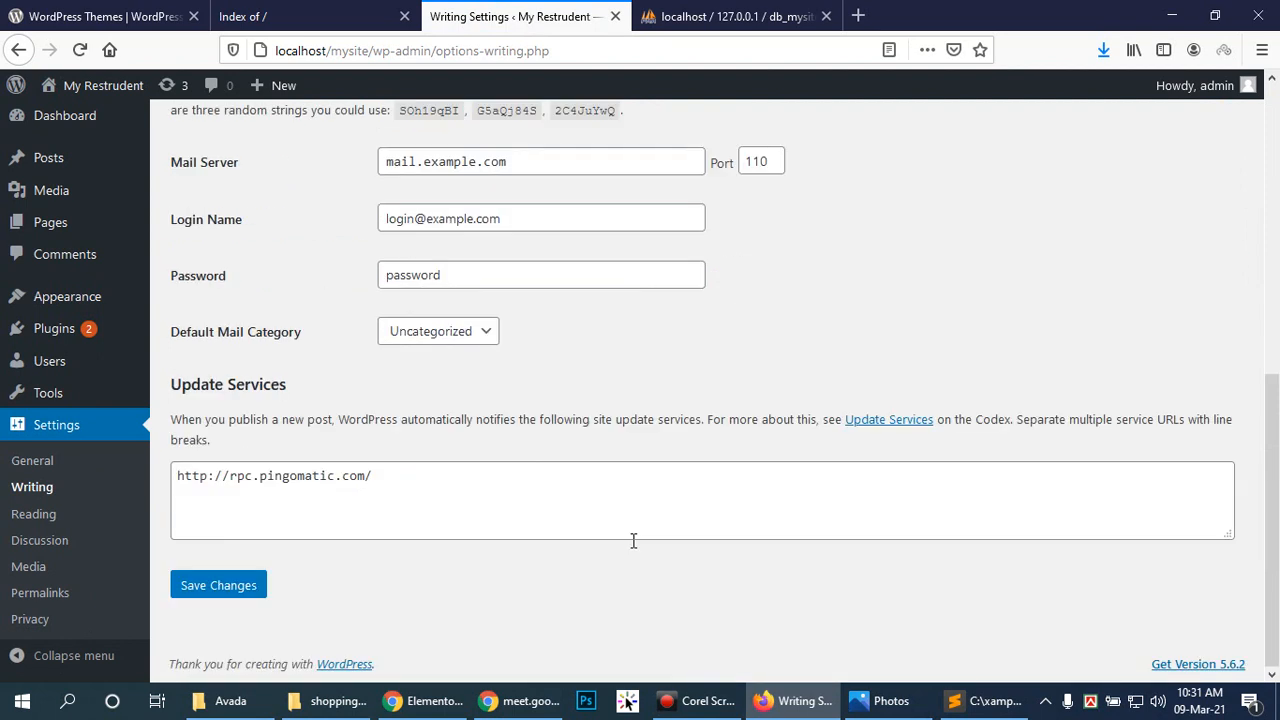
pyautogui.click(40, 514)
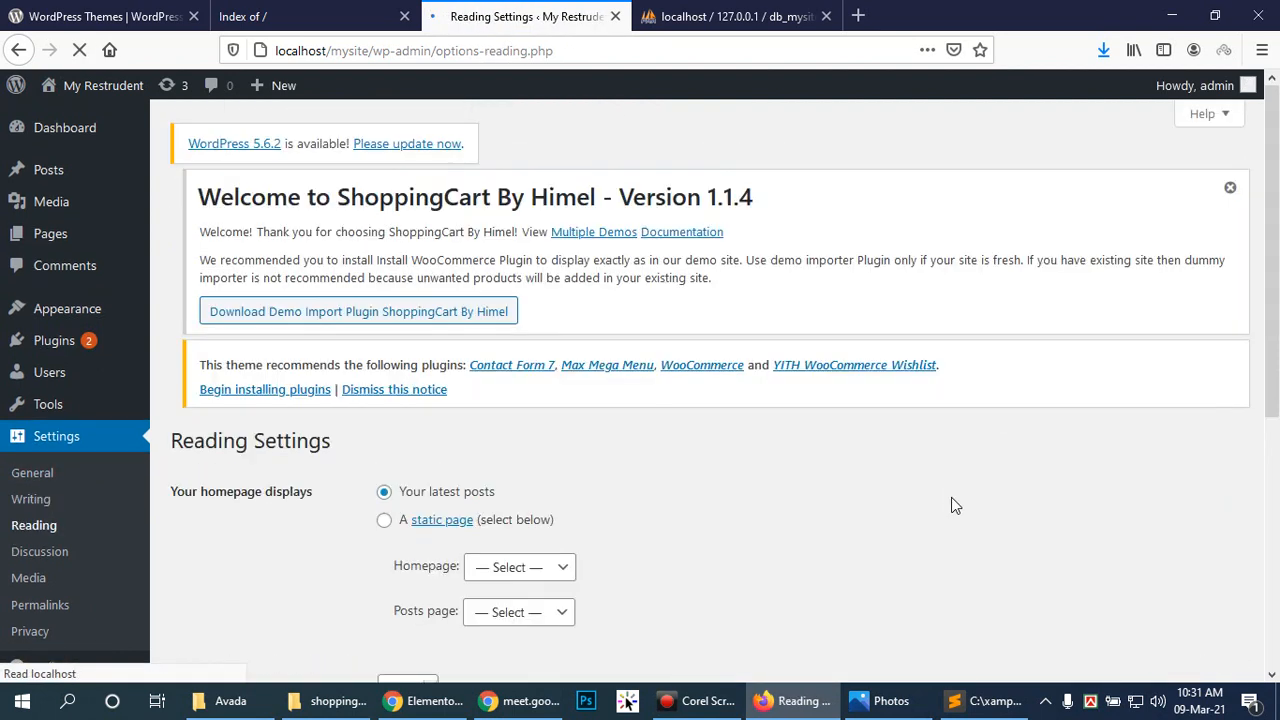
pyautogui.scroll(-5, 840, 500)
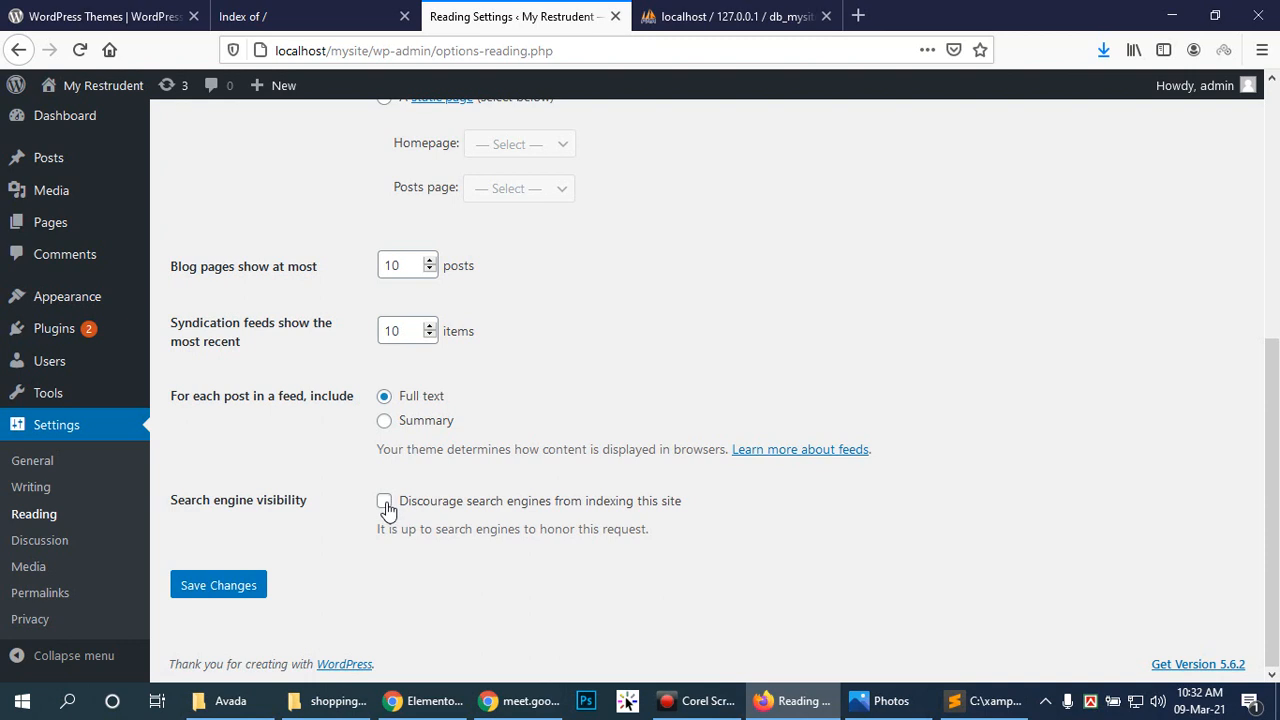
pyautogui.scroll(5, 733, 428)
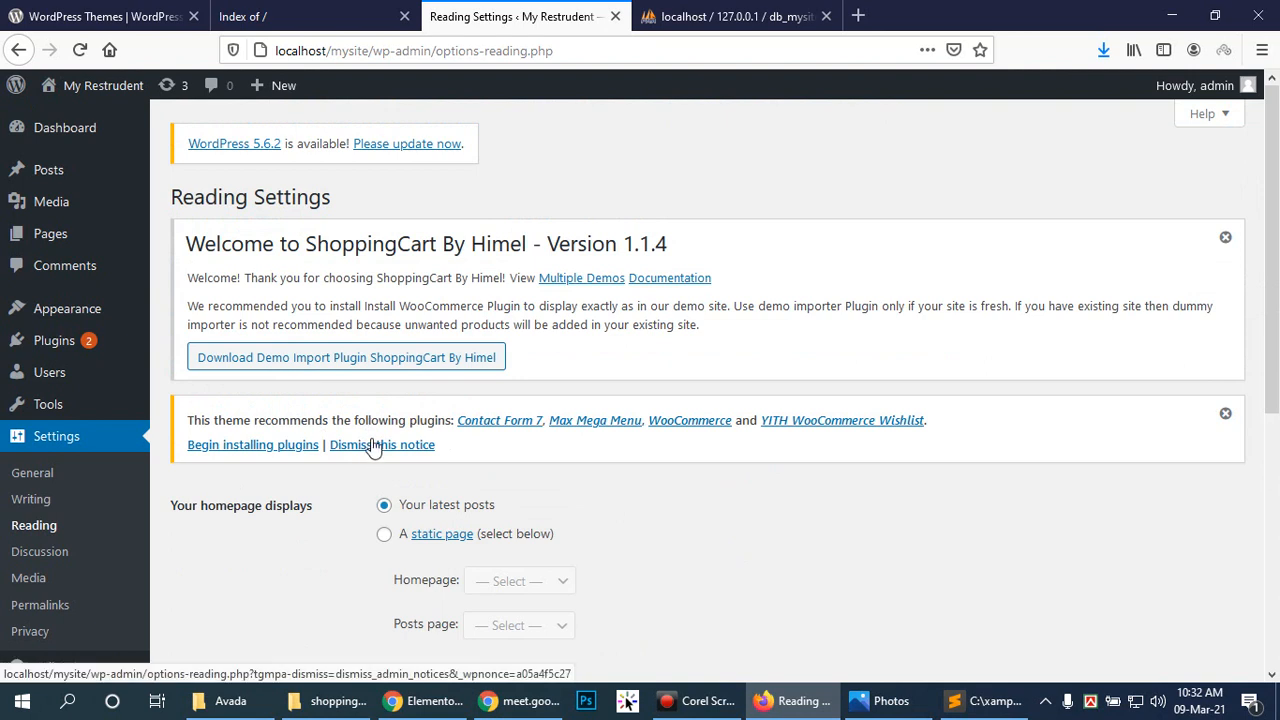
# Step: Tick 'Discourage search engines from indexing this site' in Reading Settings
pyautogui.click(386, 368)
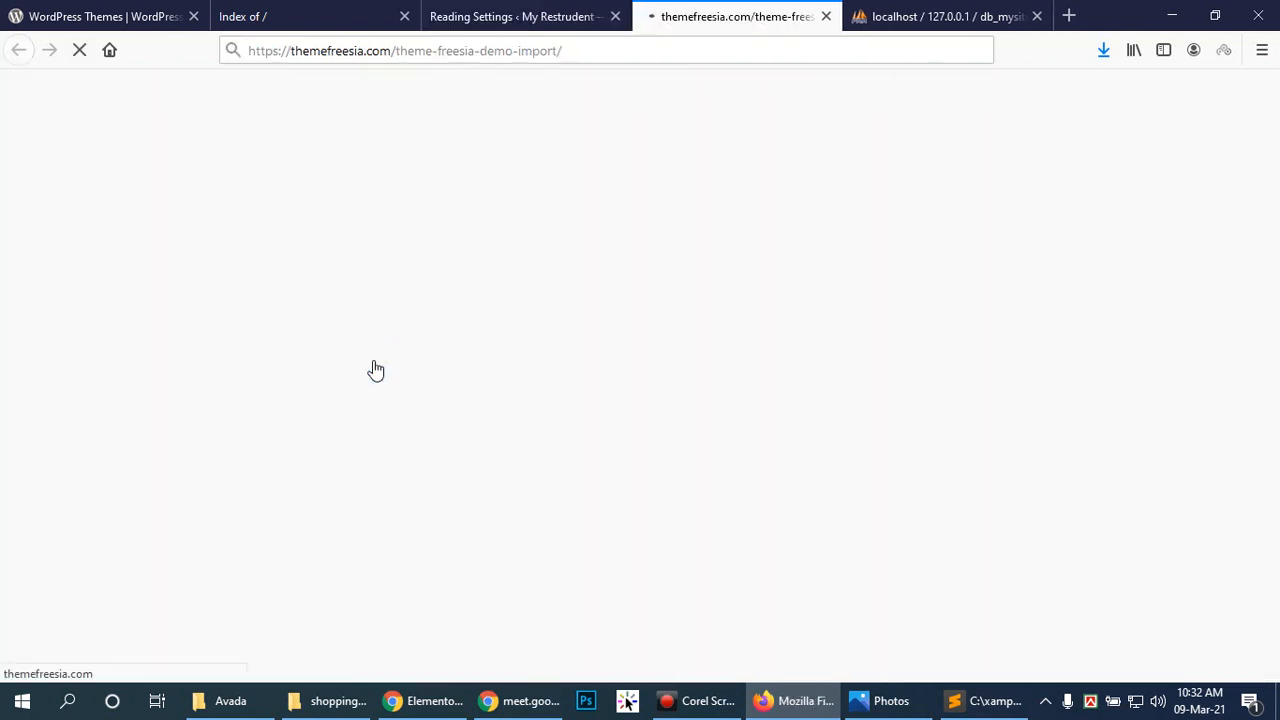
pyautogui.click(523, 15)
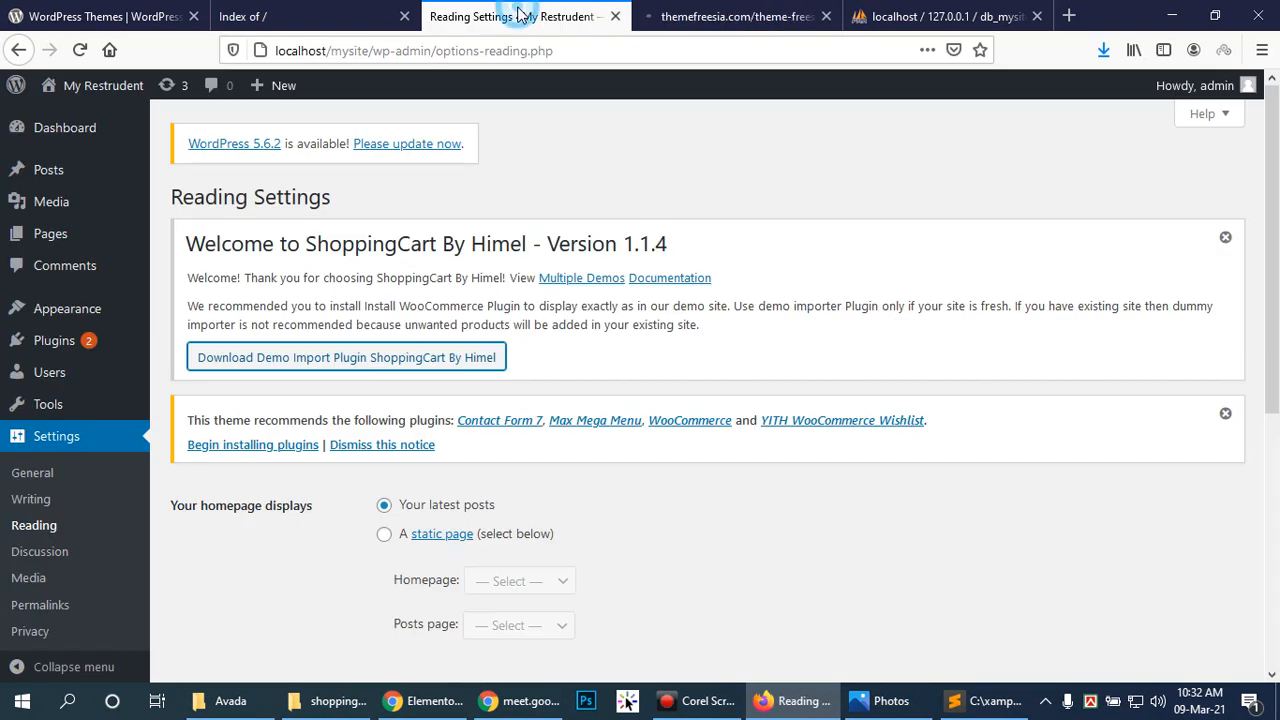
pyautogui.click(720, 10)
pyautogui.click(523, 15)
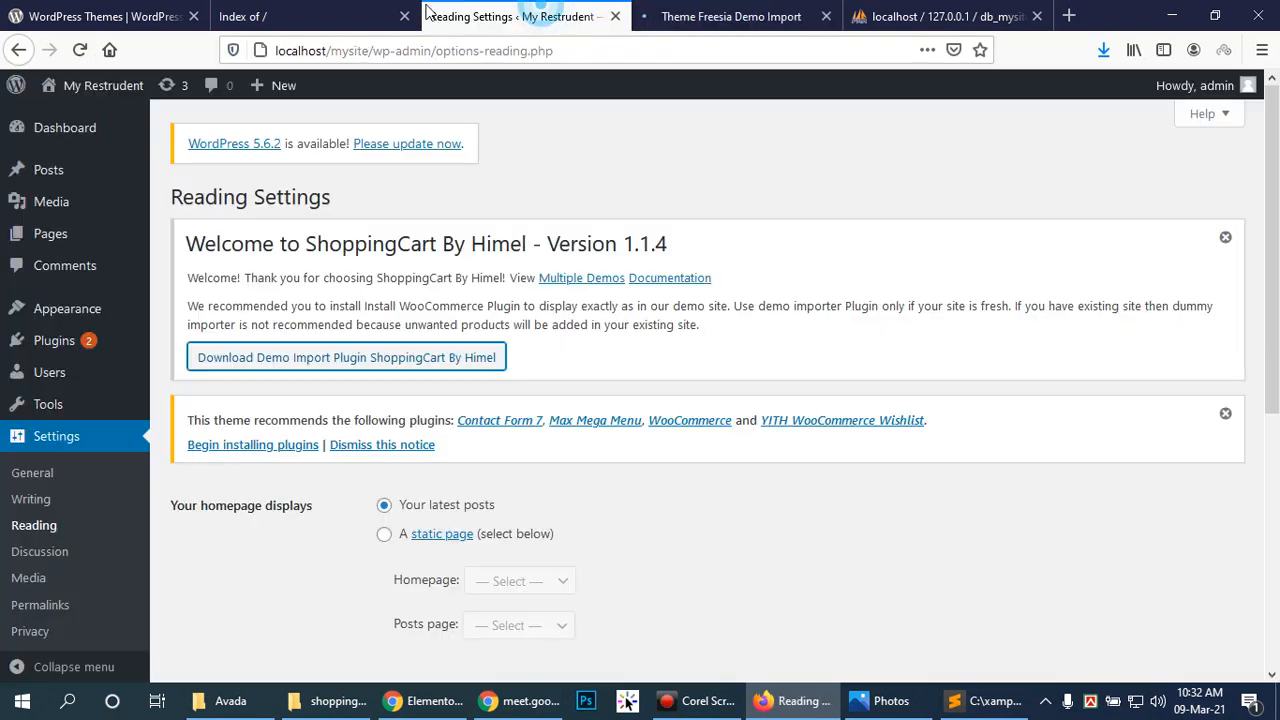
pyautogui.click(340, 15)
pyautogui.click(505, 12)
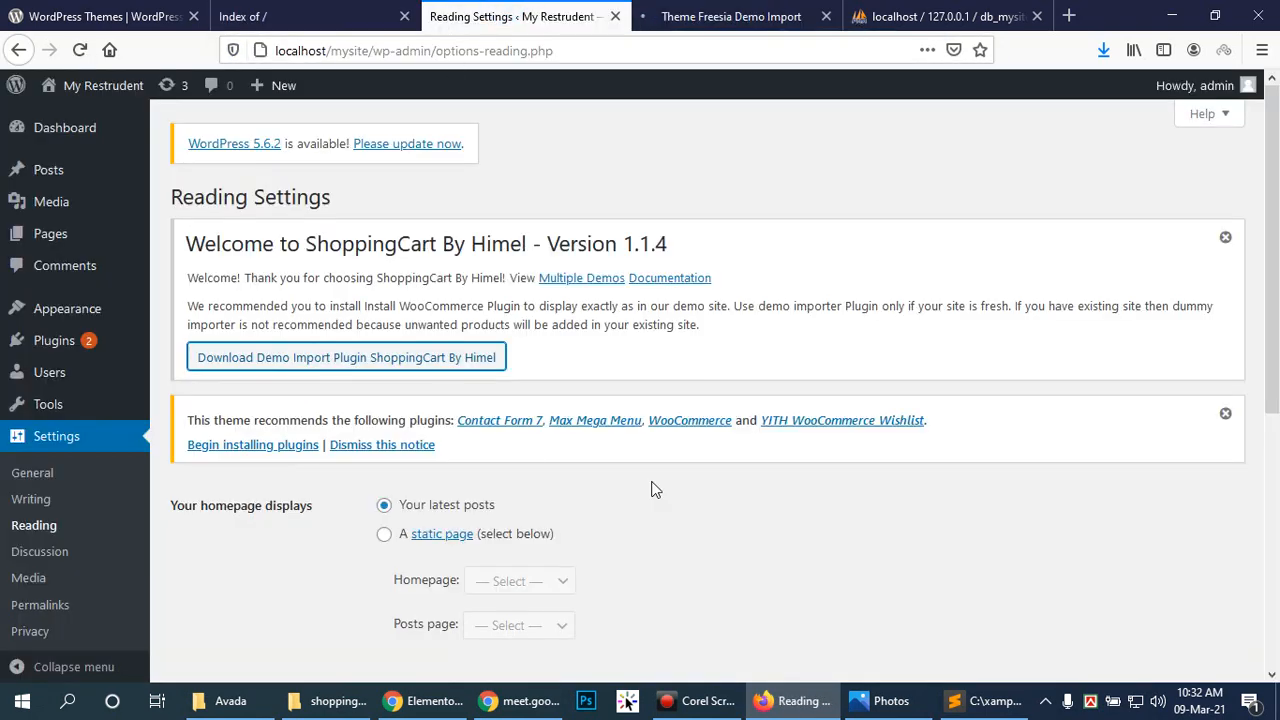
pyautogui.scroll(-5, 732, 446)
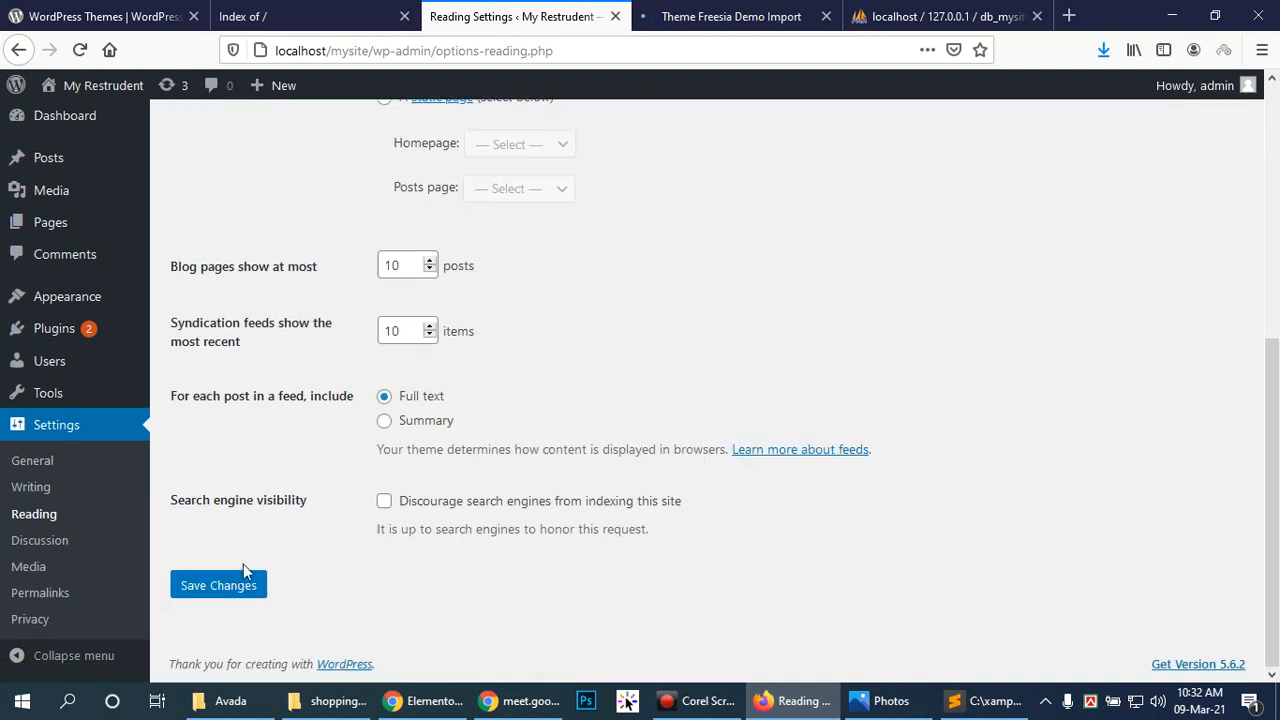
pyautogui.click(386, 505)
pyautogui.click(386, 504)
pyautogui.click(386, 504)
pyautogui.click(386, 504)
# Step: Download theme-freesia-demo-import.zip from the Theme Freesia page and save it to disk
pyautogui.click(684, 14)
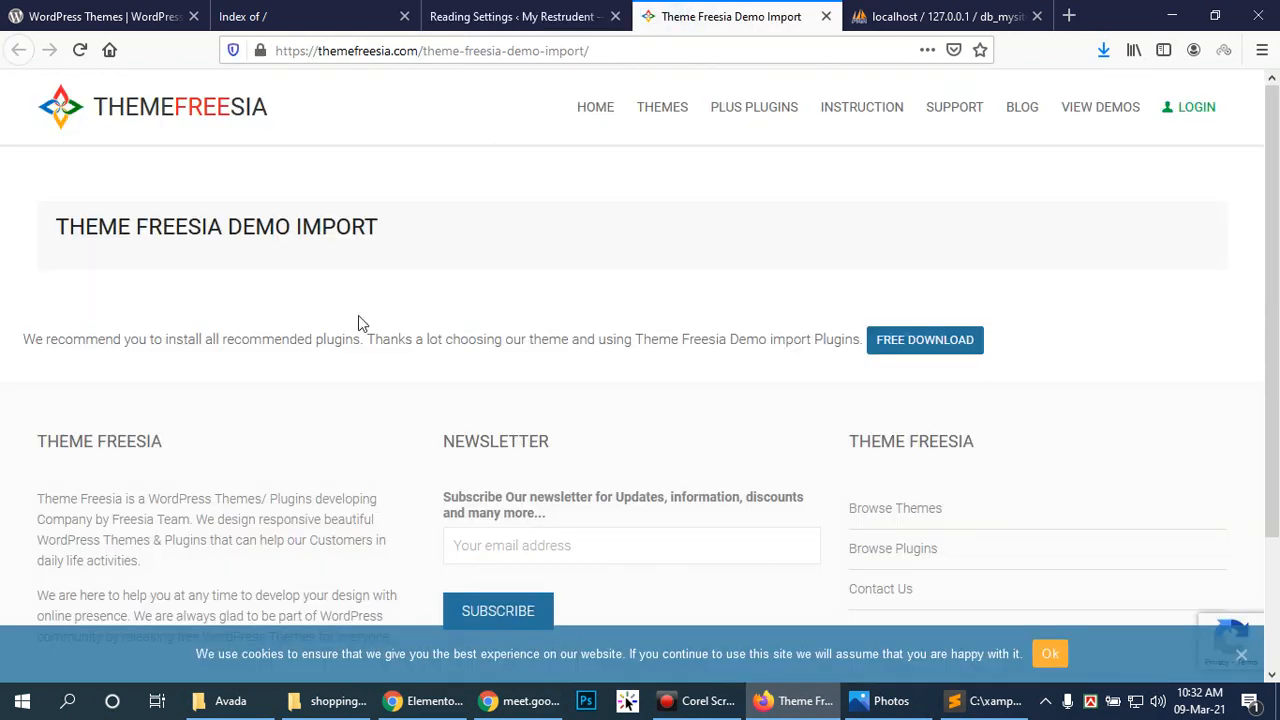
pyautogui.scroll(-3, 646, 310)
pyautogui.click(917, 177)
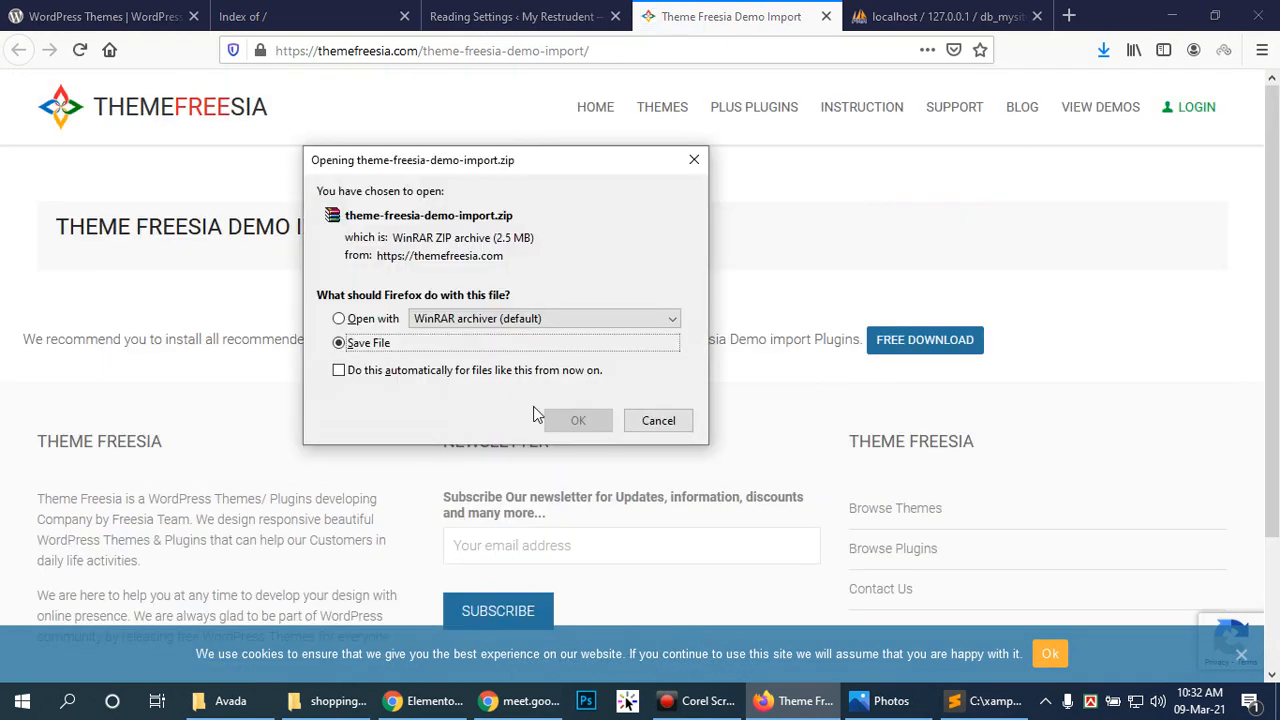
pyautogui.click(589, 416)
pyautogui.click(541, 6)
pyautogui.click(700, 7)
pyautogui.click(373, 7)
pyautogui.click(480, 14)
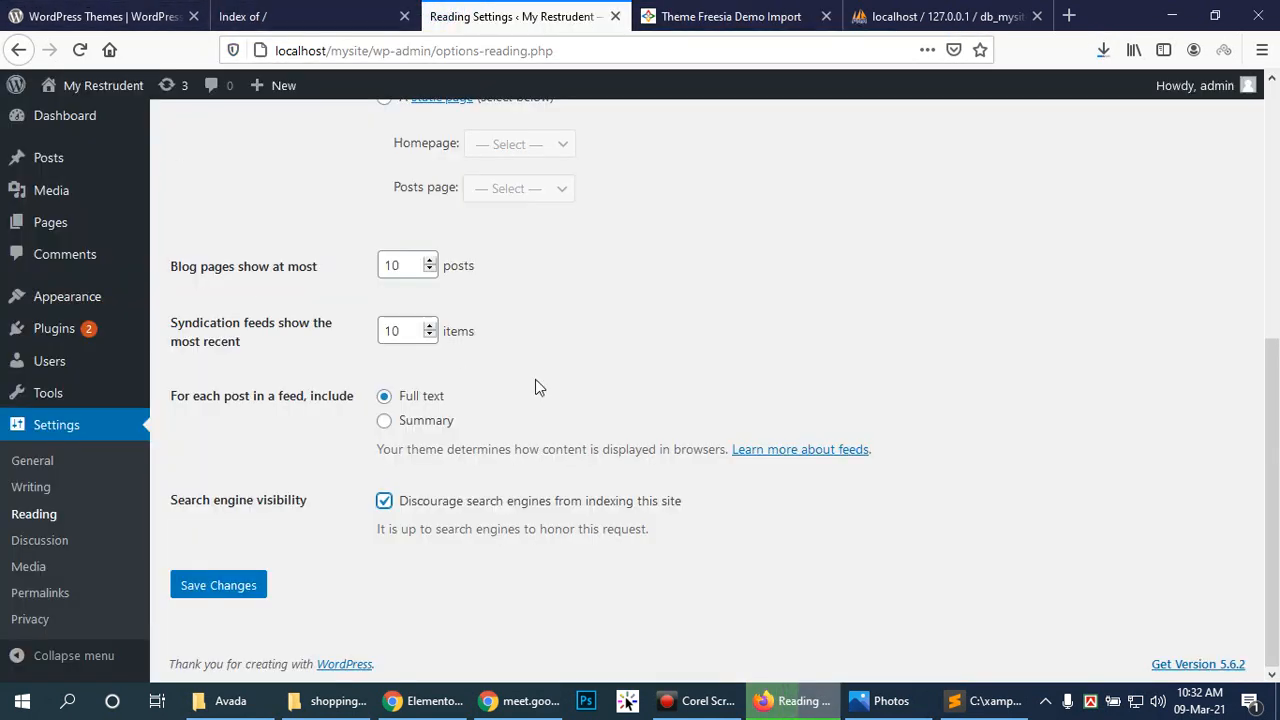
pyautogui.scroll(5, 464, 370)
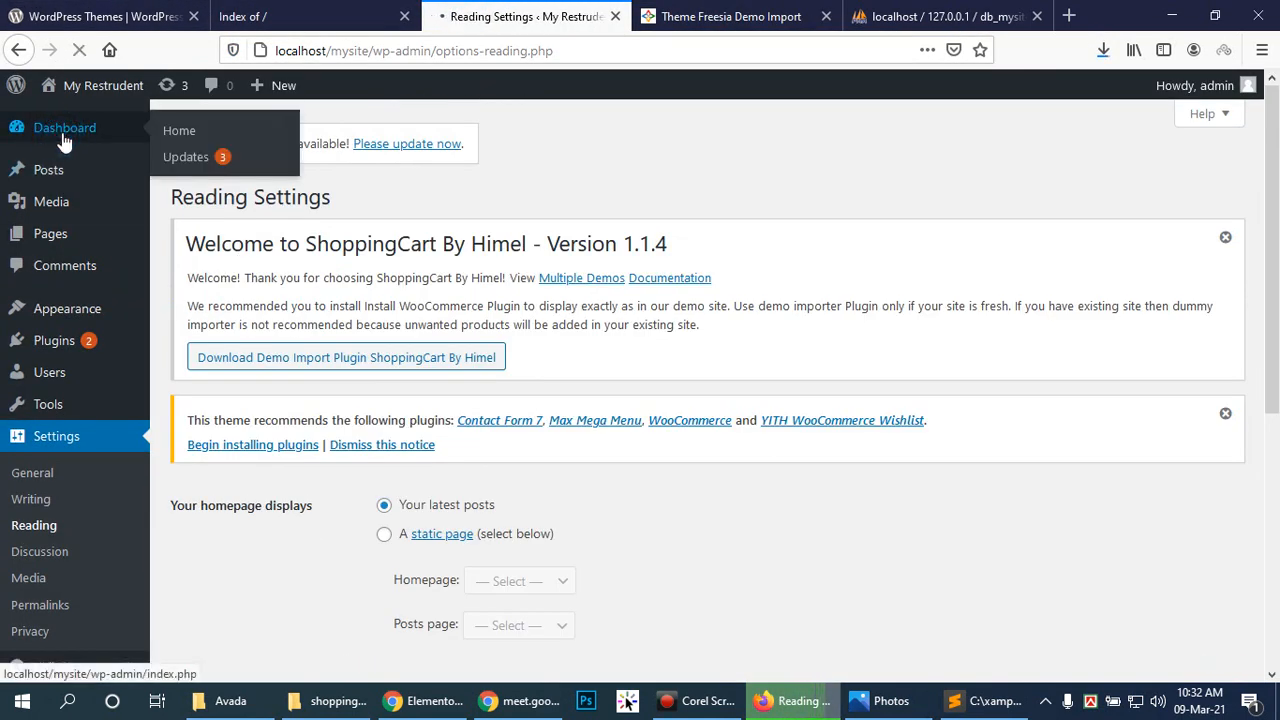
# Step: Dismiss the ShoppingCart welcome notice on the Dashboard and show the Posts list with 'Hello world!'
pyautogui.click(60, 130)
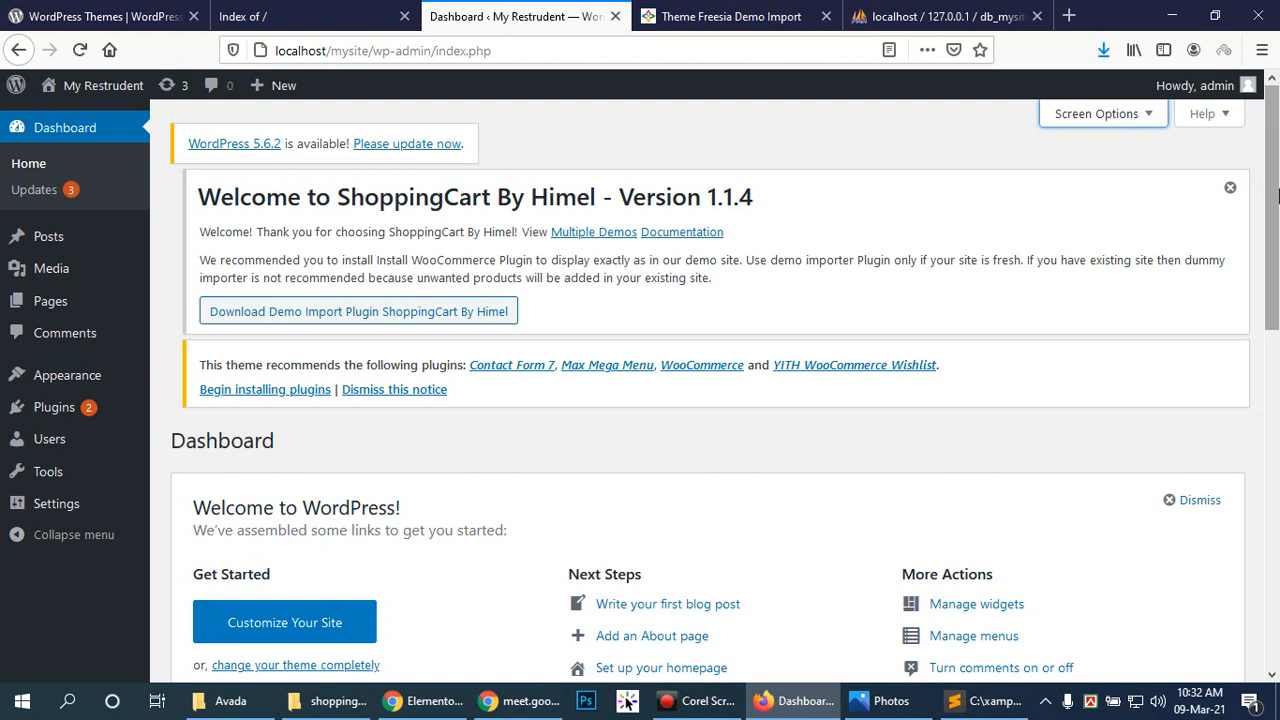
pyautogui.click(1231, 188)
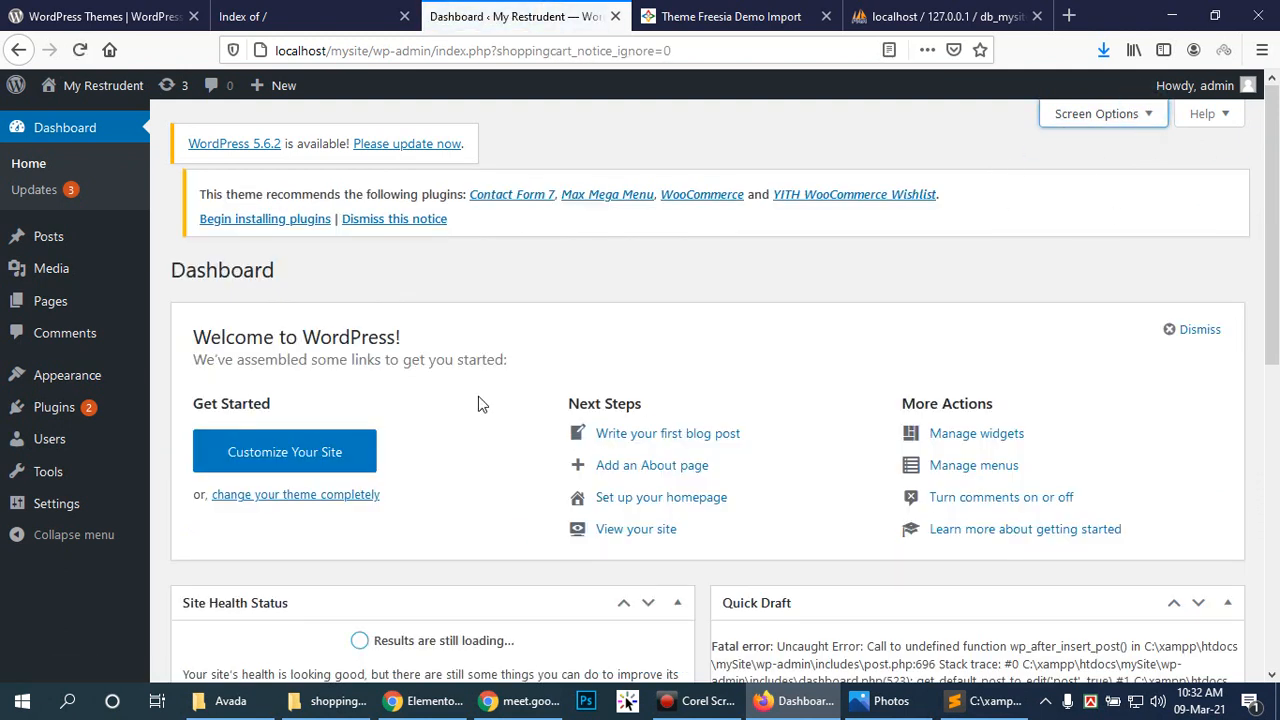
pyautogui.click(41, 231)
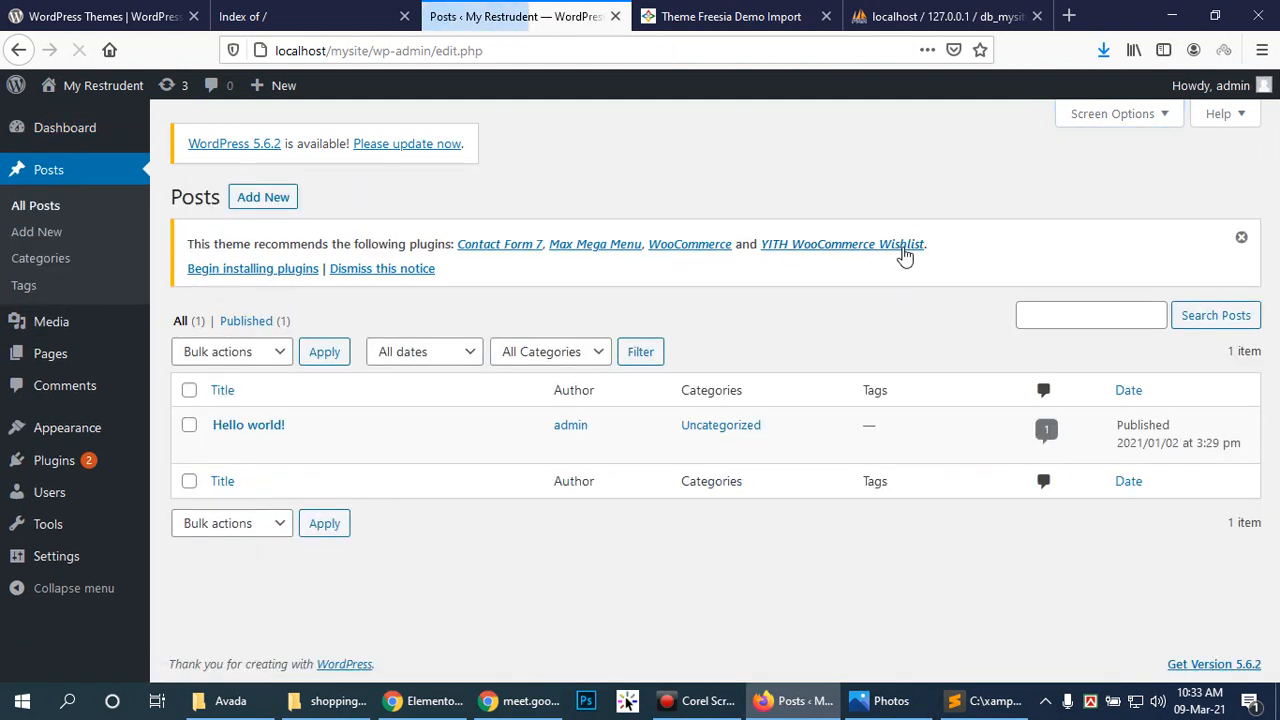
pyautogui.click(1163, 113)
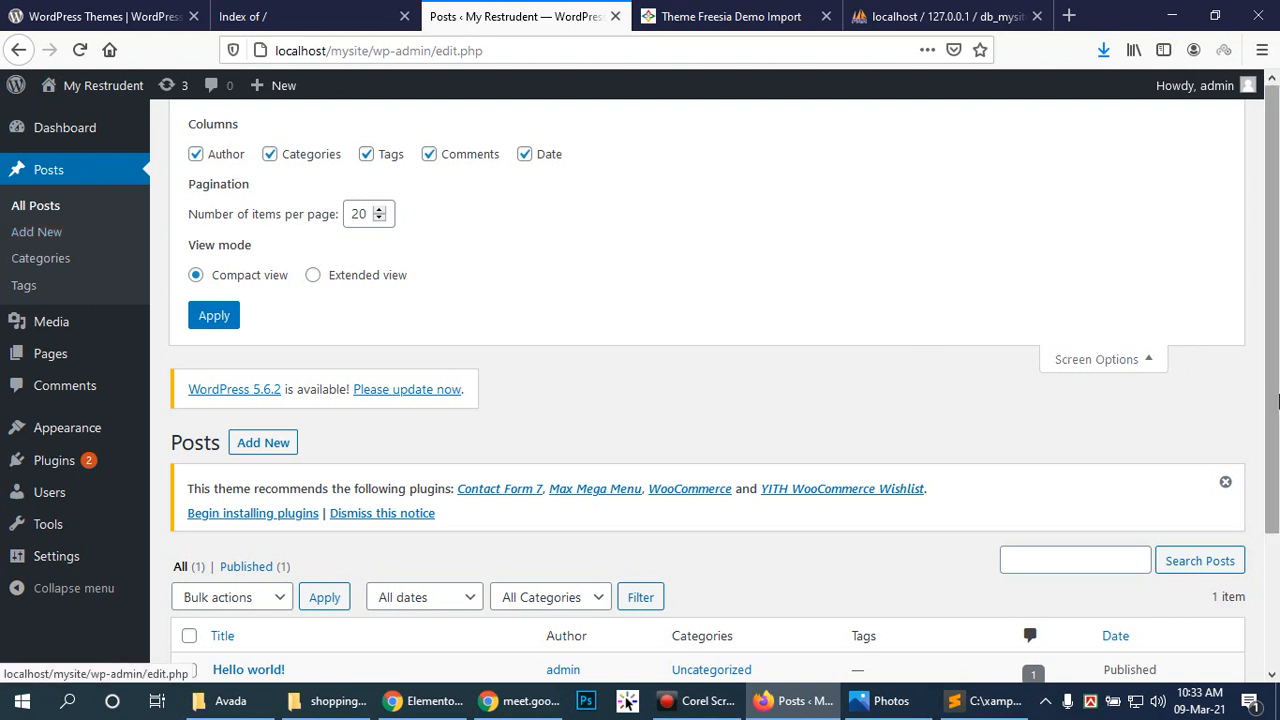
pyautogui.click(1143, 359)
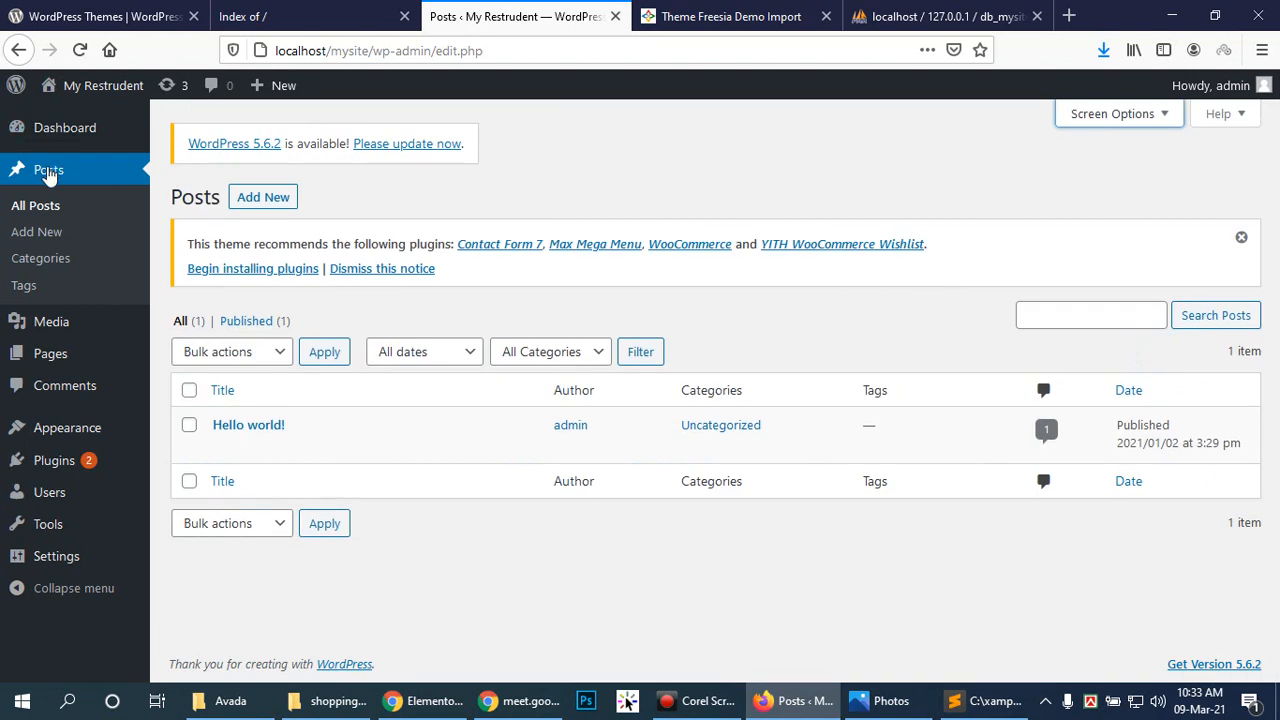
pyautogui.click(48, 172)
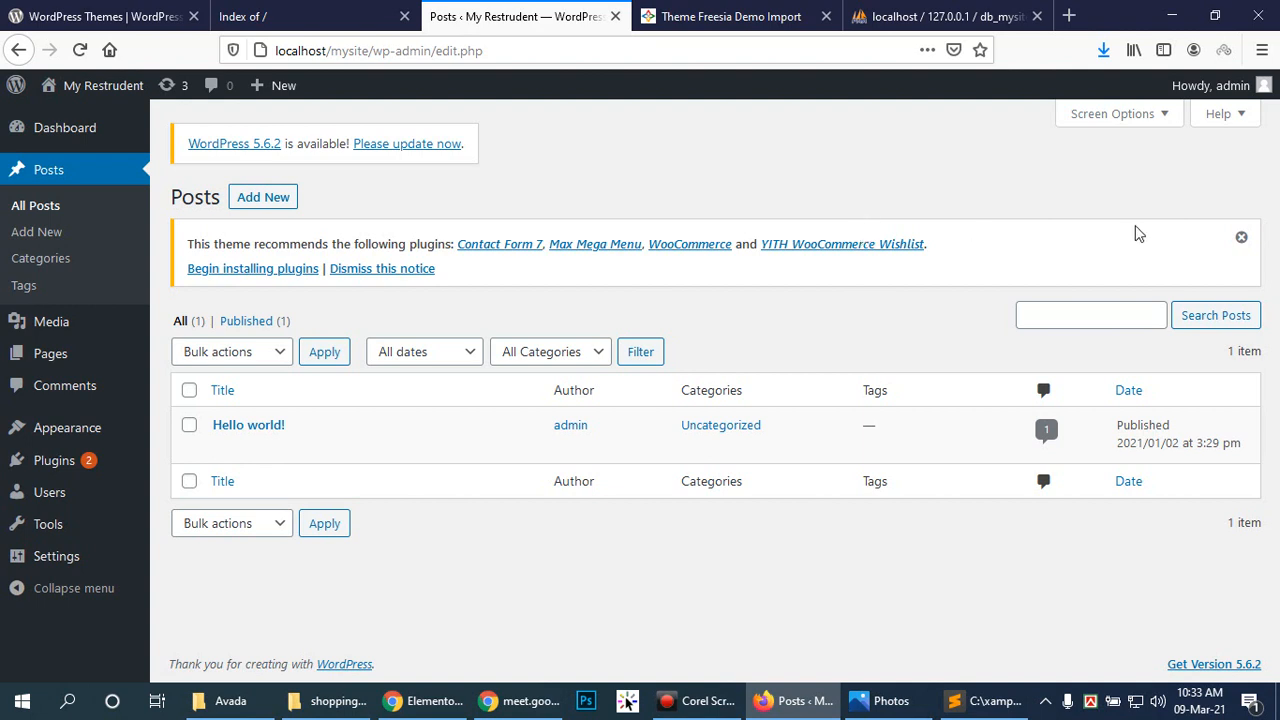
# Step: Hide the Author, Categories, Tags and Comments columns, keep Date, with 10 items per page
pyautogui.click(1158, 113)
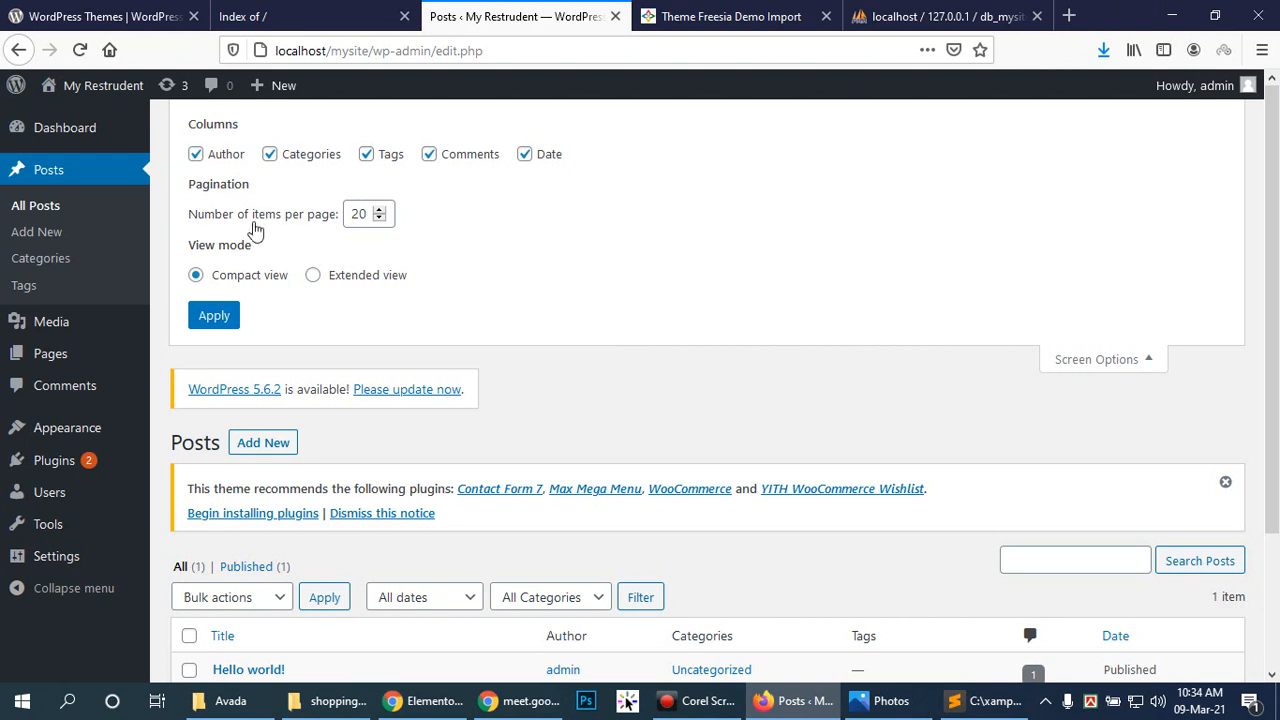
pyautogui.click(196, 155)
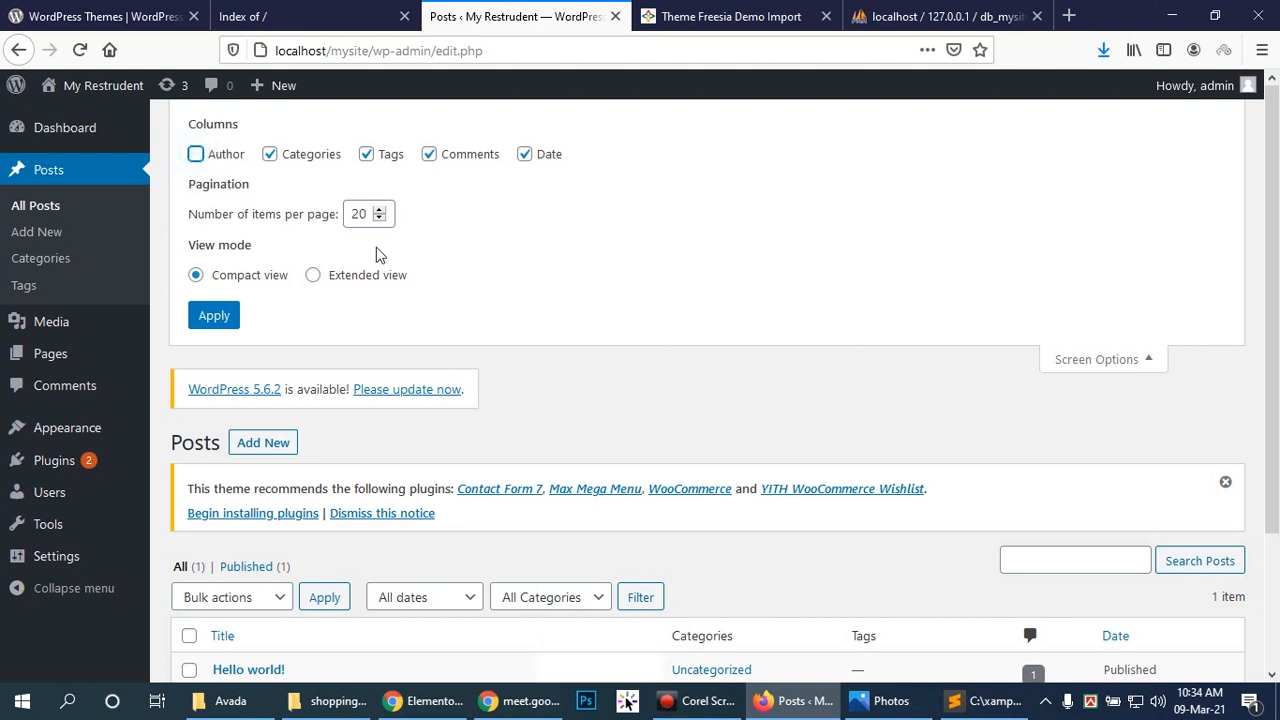
pyautogui.click(270, 154)
pyautogui.click(367, 155)
pyautogui.click(430, 155)
pyautogui.click(525, 155)
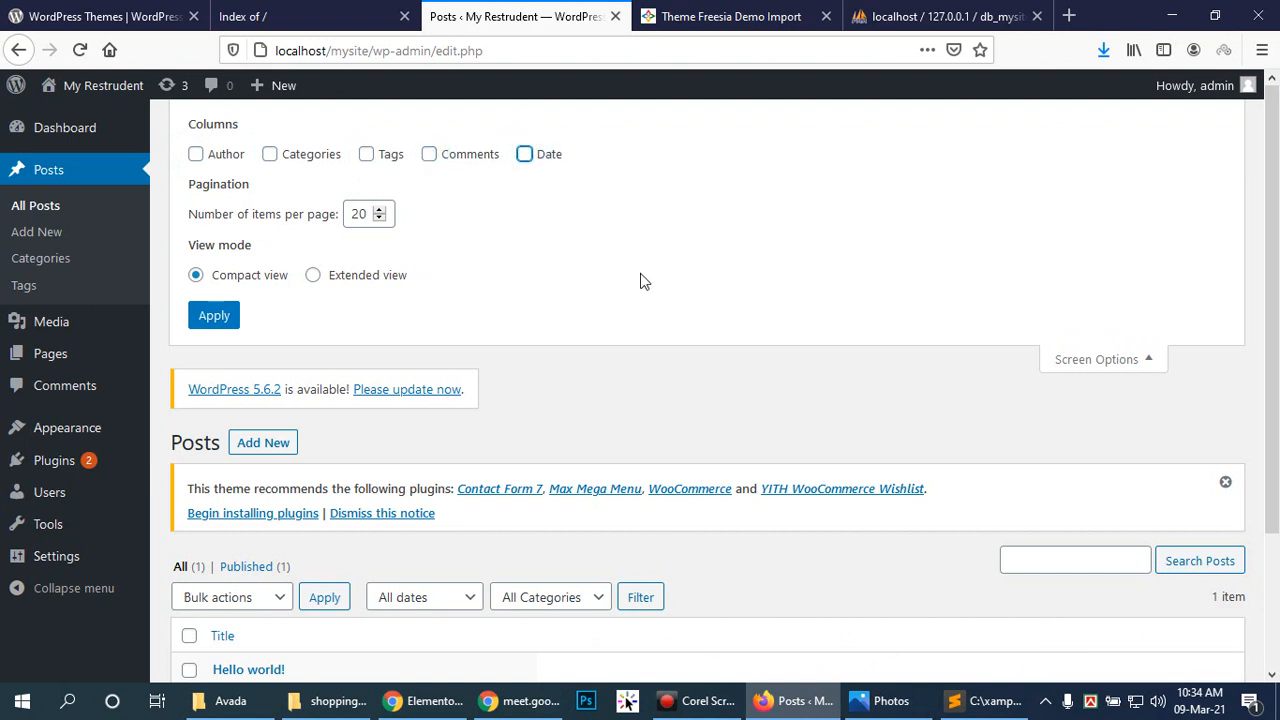
pyautogui.click(524, 157)
pyautogui.doubleClick(355, 214)
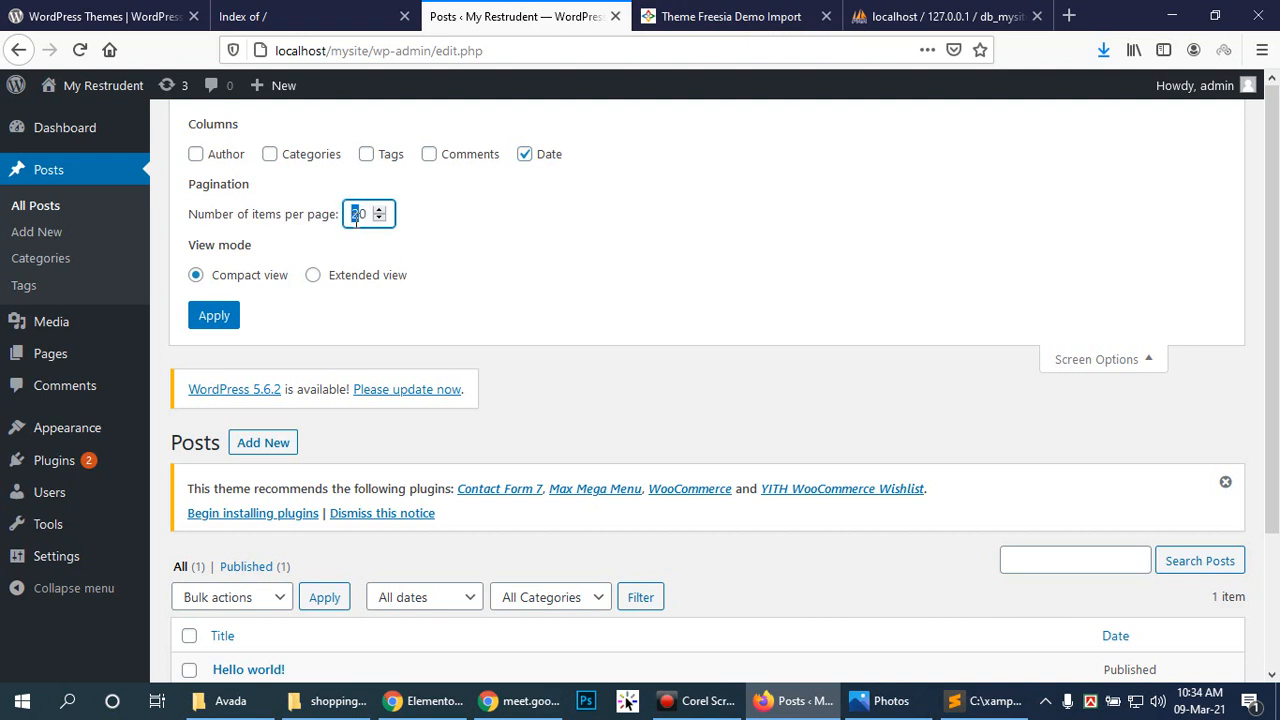
pyautogui.click(414, 213)
pyautogui.click(214, 317)
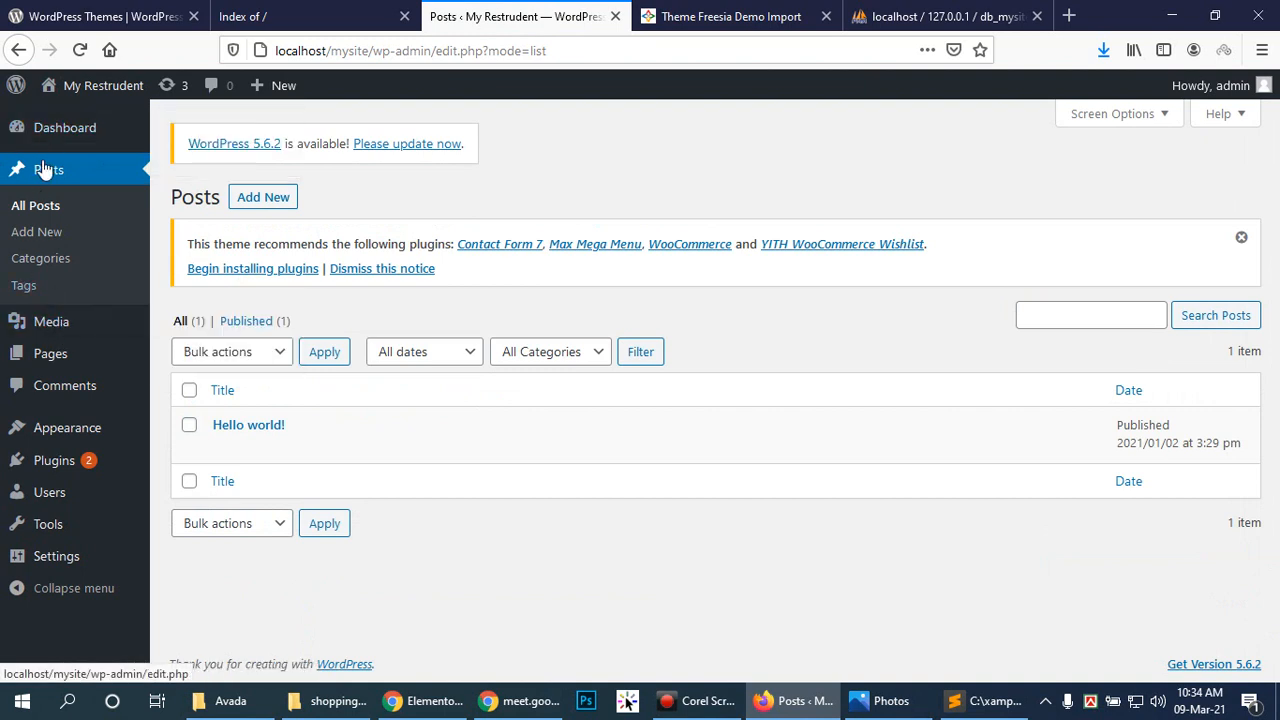
# Step: On Pages, hide the Author, Comments and Date columns and set 10 items per page
pyautogui.click(46, 356)
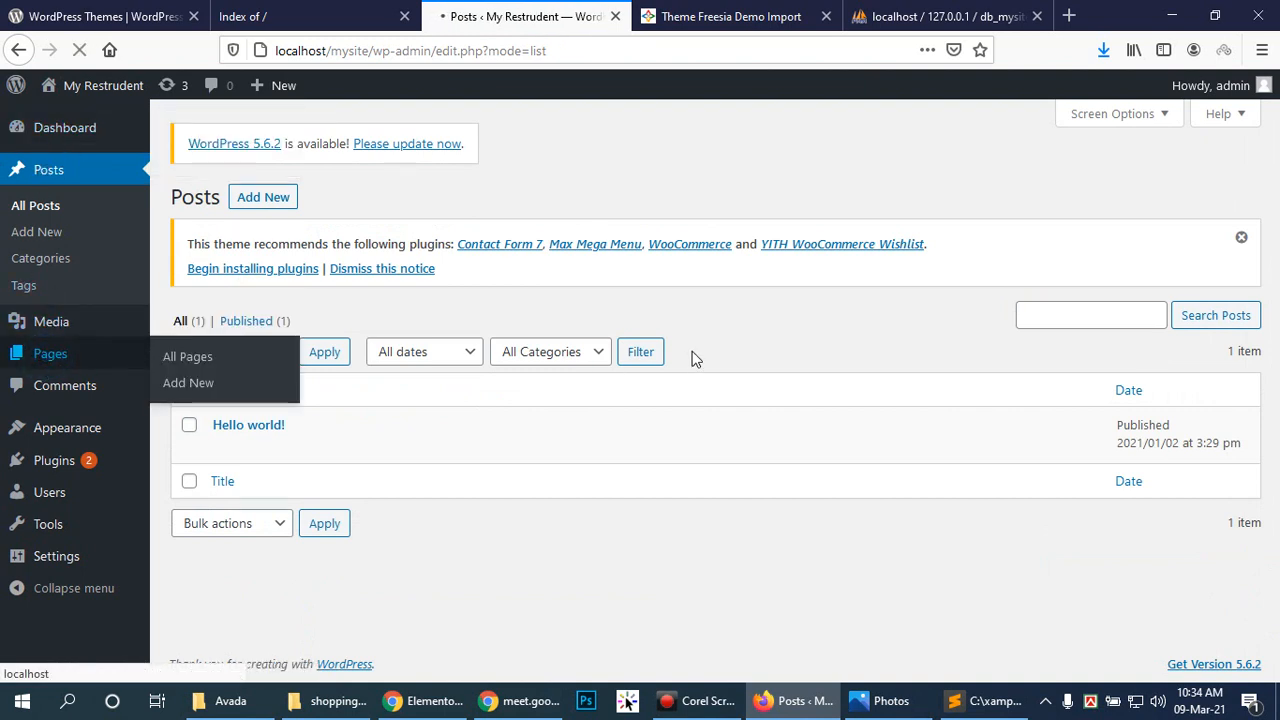
pyautogui.click(1100, 117)
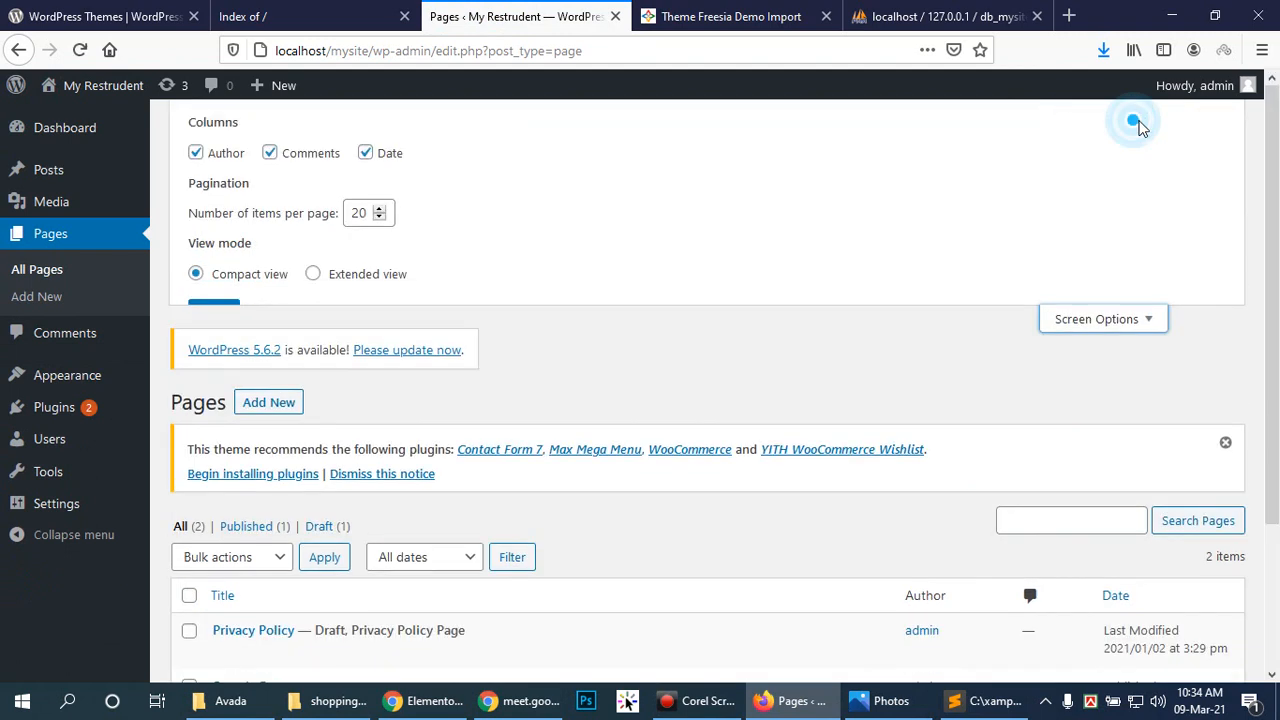
pyautogui.click(226, 160)
pyautogui.click(306, 154)
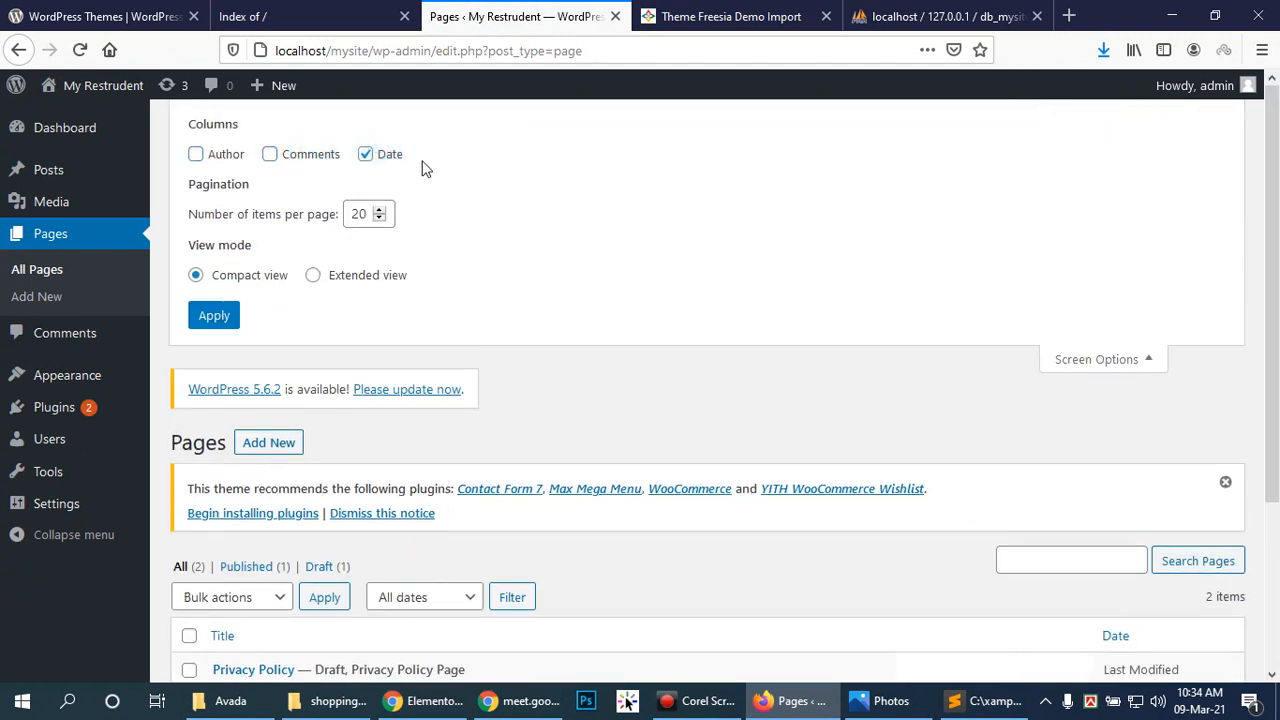
pyautogui.click(365, 155)
pyautogui.click(378, 218)
pyautogui.click(378, 211)
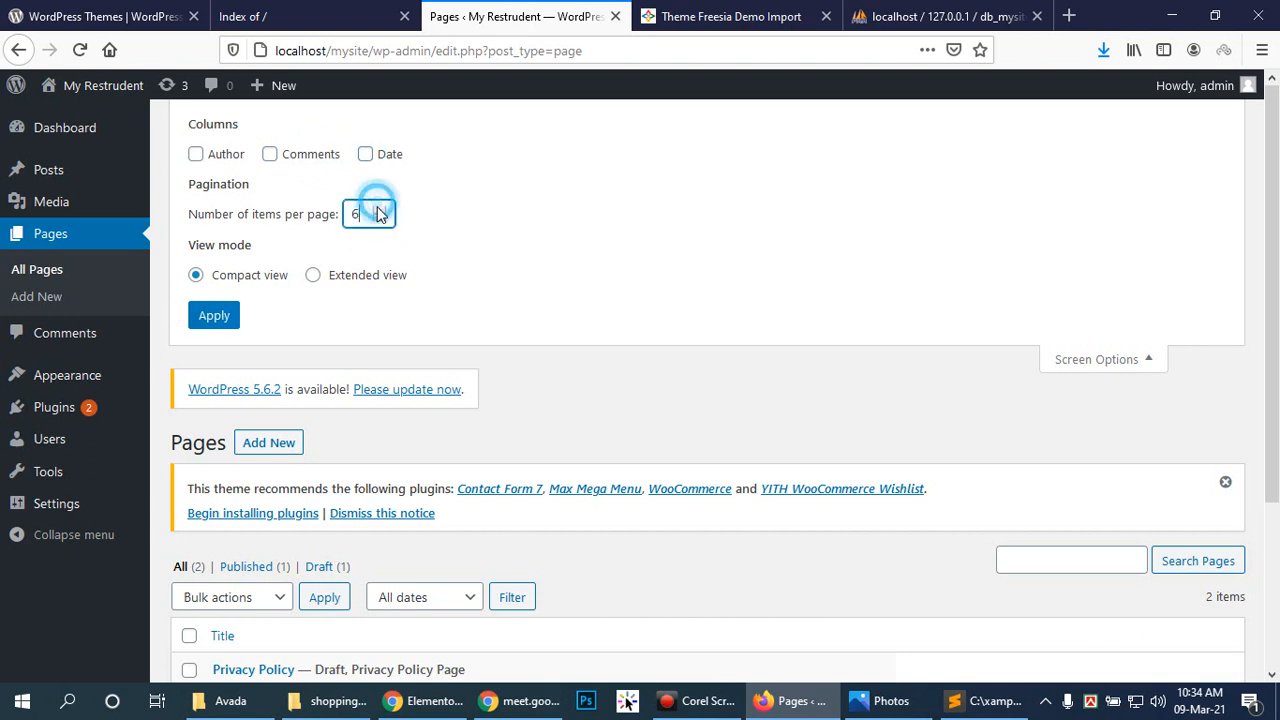
pyautogui.click(379, 210)
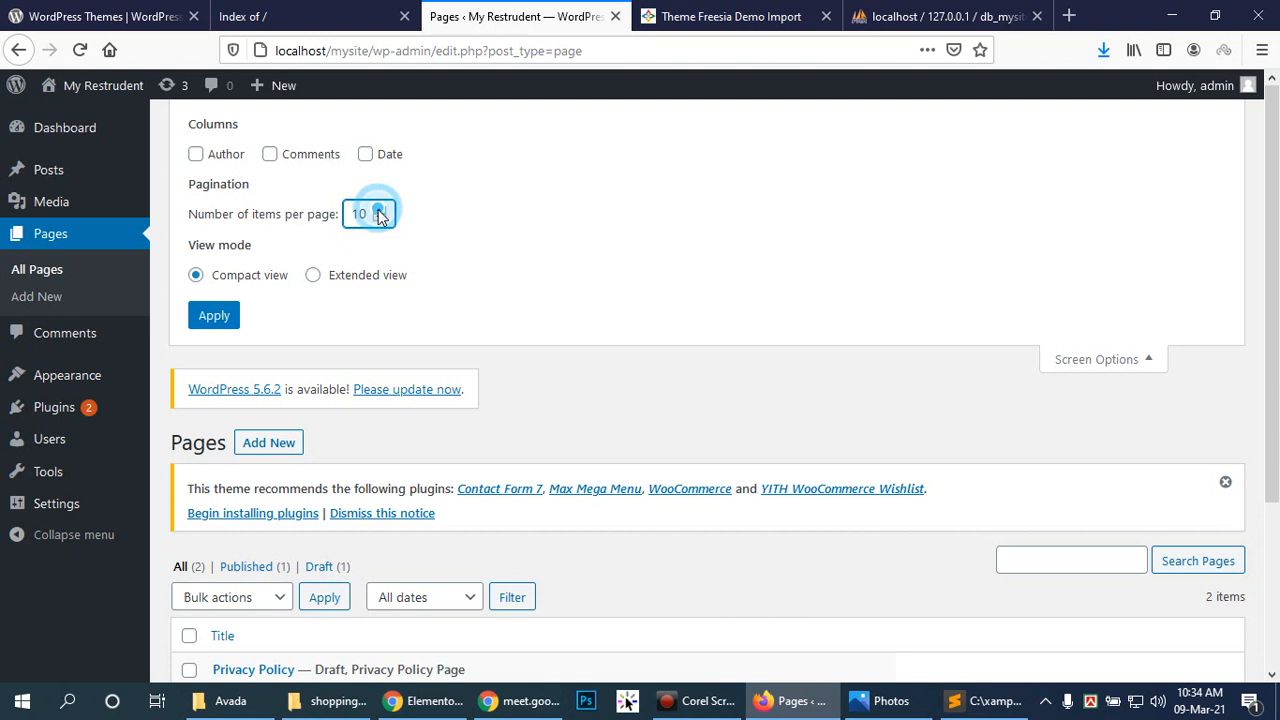
pyautogui.click(212, 317)
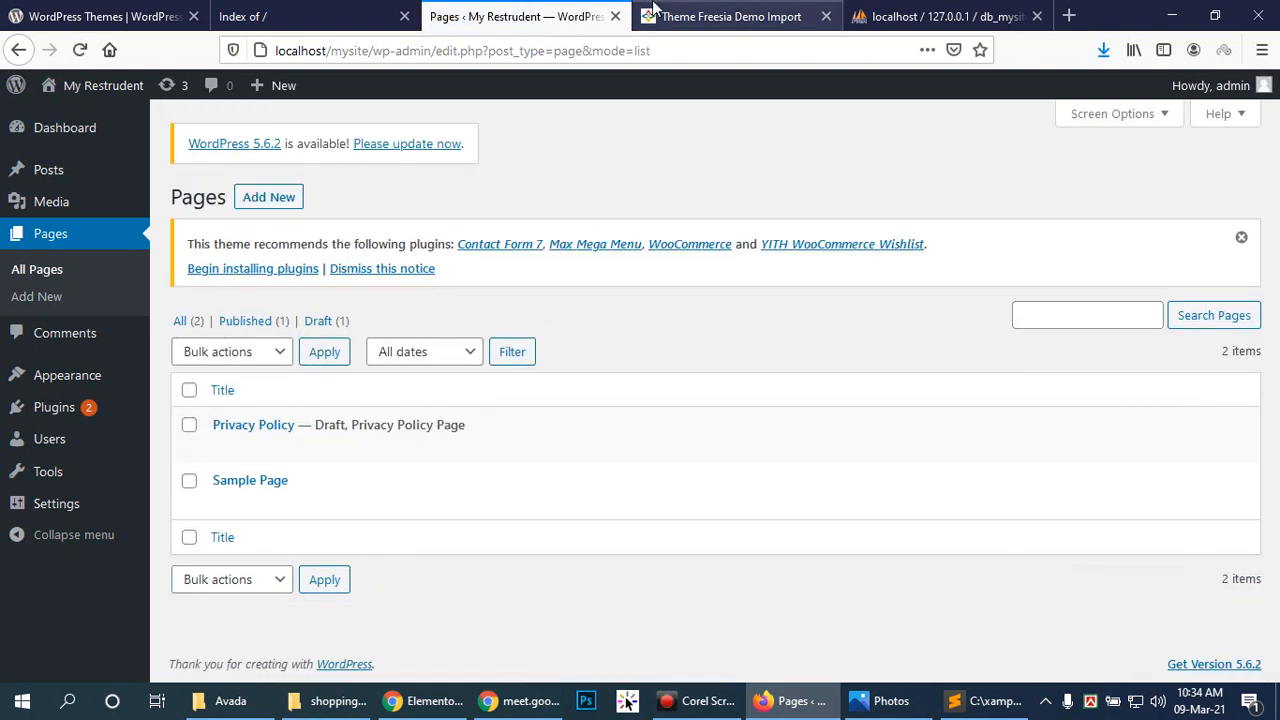
# Step: Open the live site from Visit Site in a new tab and reload it
pyautogui.moveTo(88, 92)
pyautogui.rightClick(90, 120)
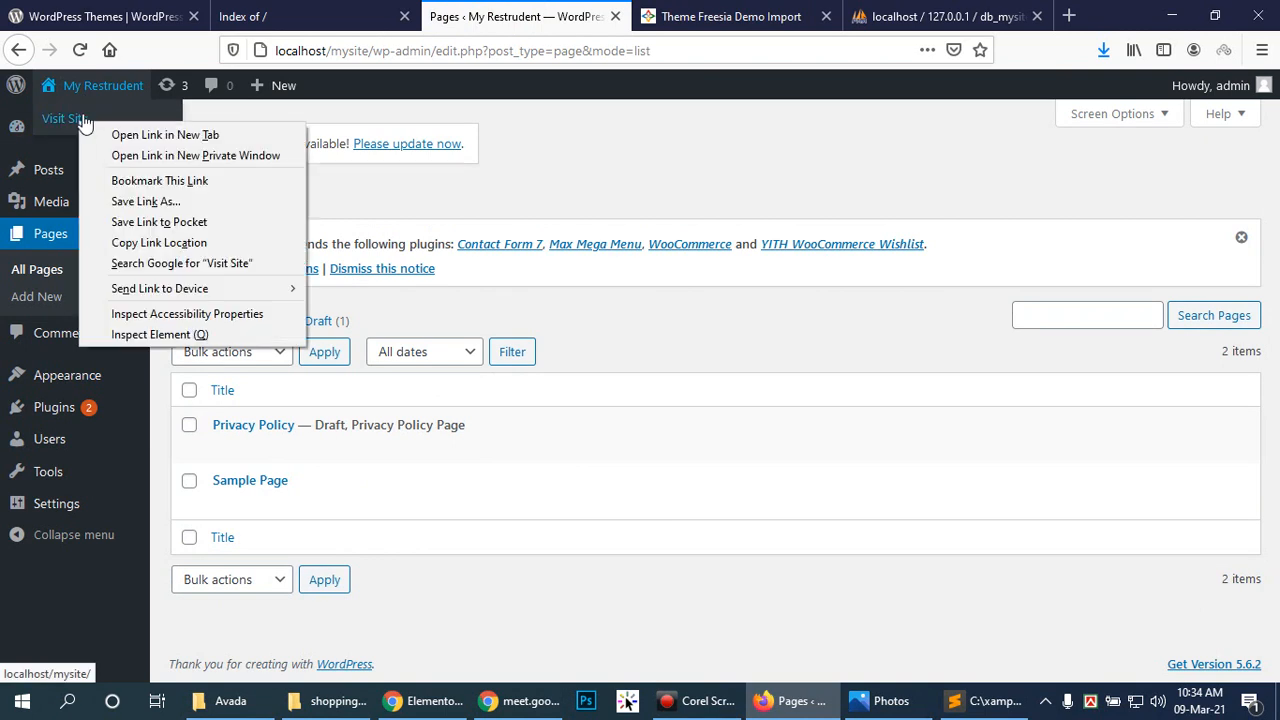
pyautogui.click(165, 132)
pyautogui.click(632, 10)
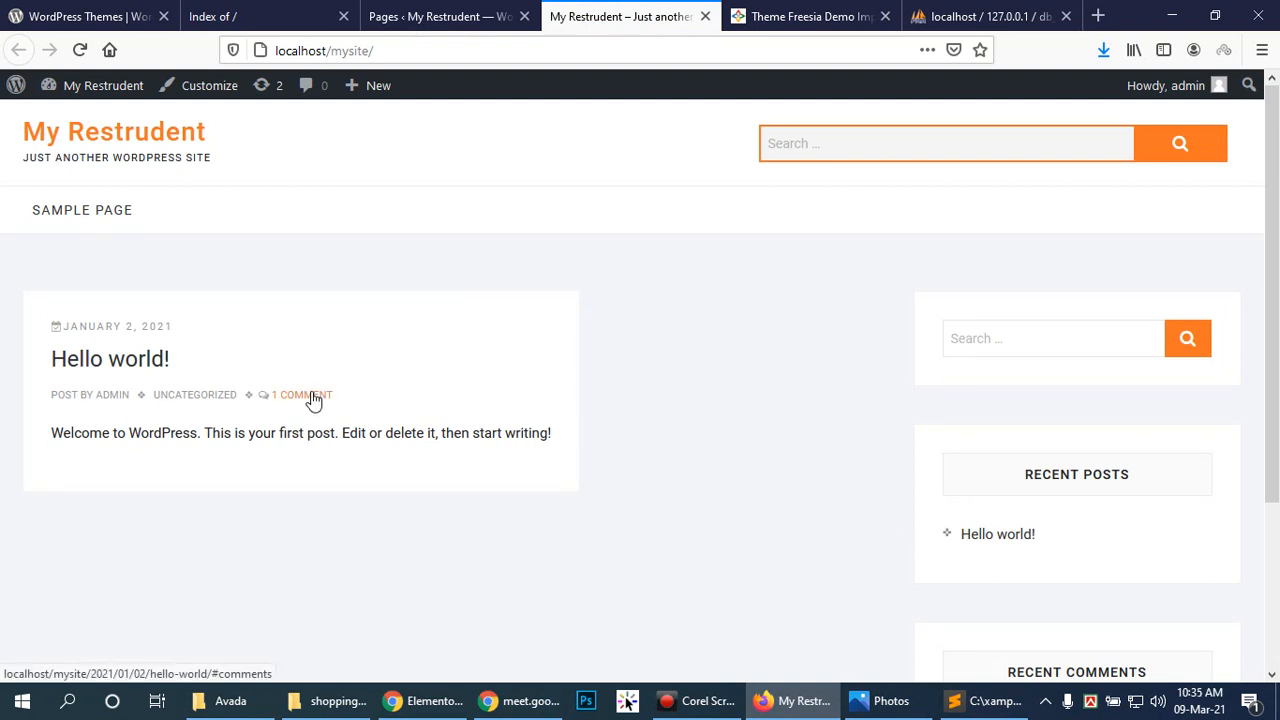
pyautogui.click(80, 50)
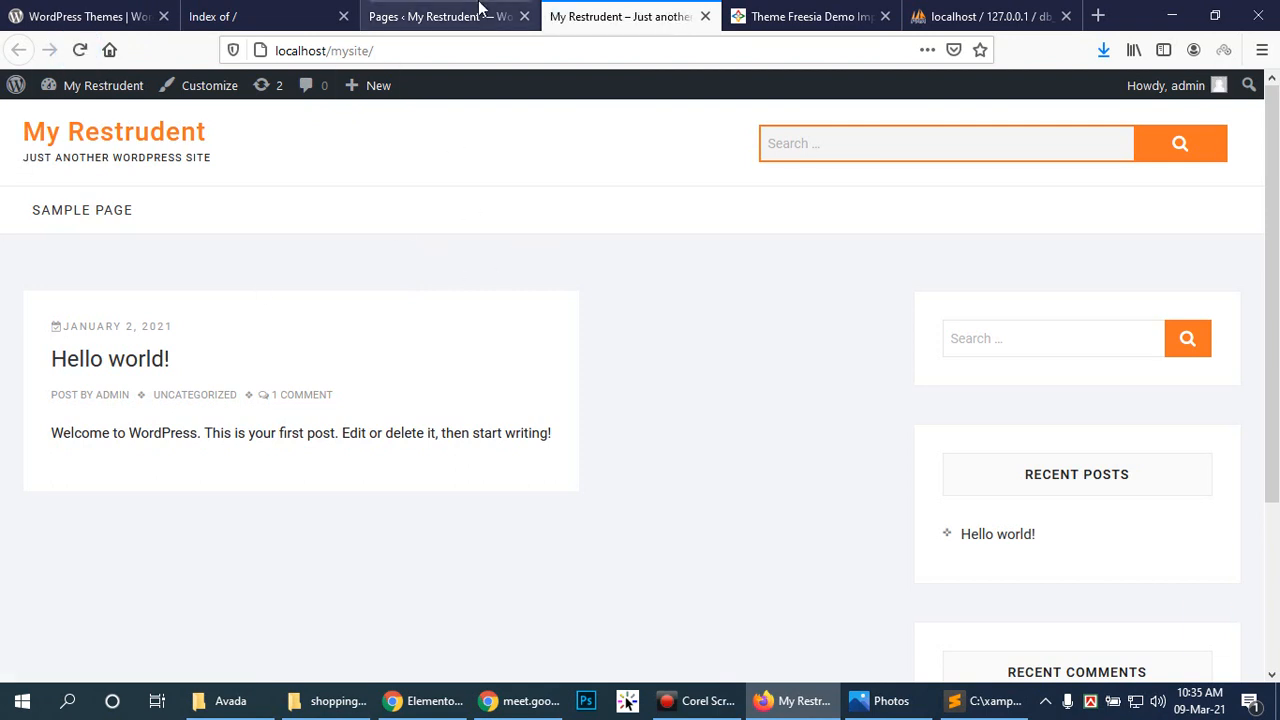
# Step: Move the 'Hello world!' post to the Trash from All Posts
pyautogui.click(420, 16)
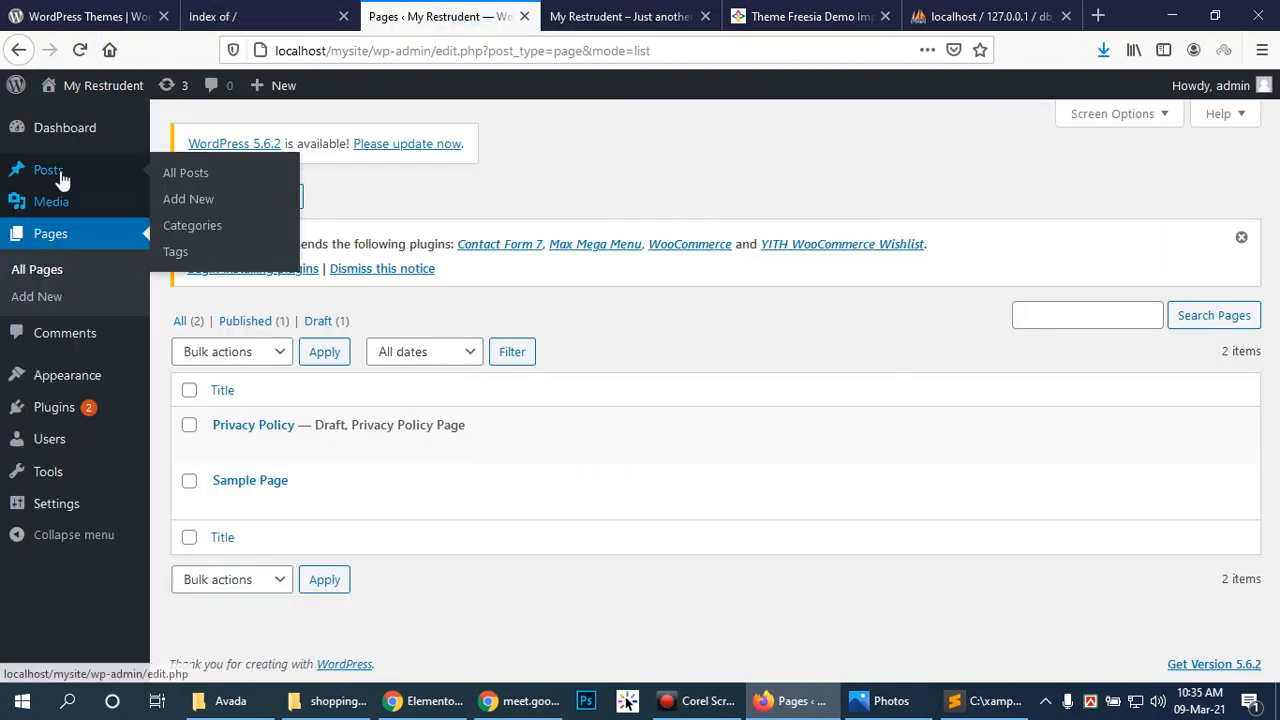
pyautogui.click(171, 165)
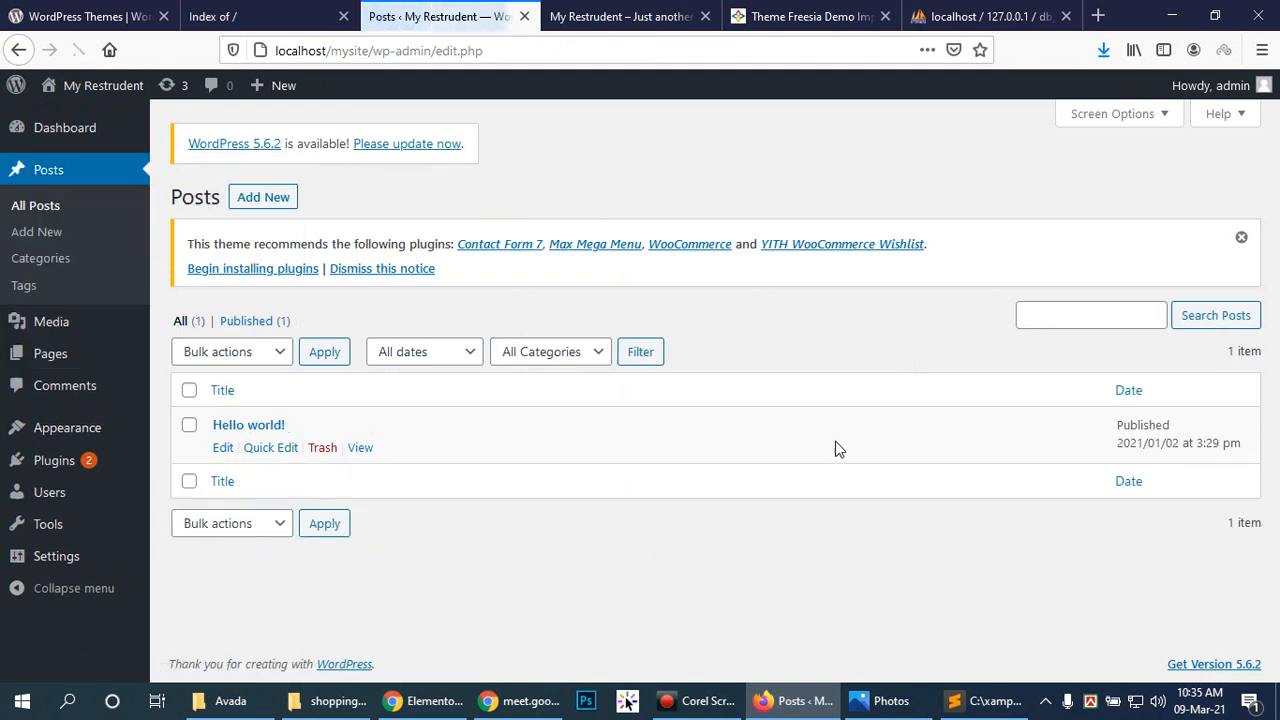
pyautogui.click(324, 450)
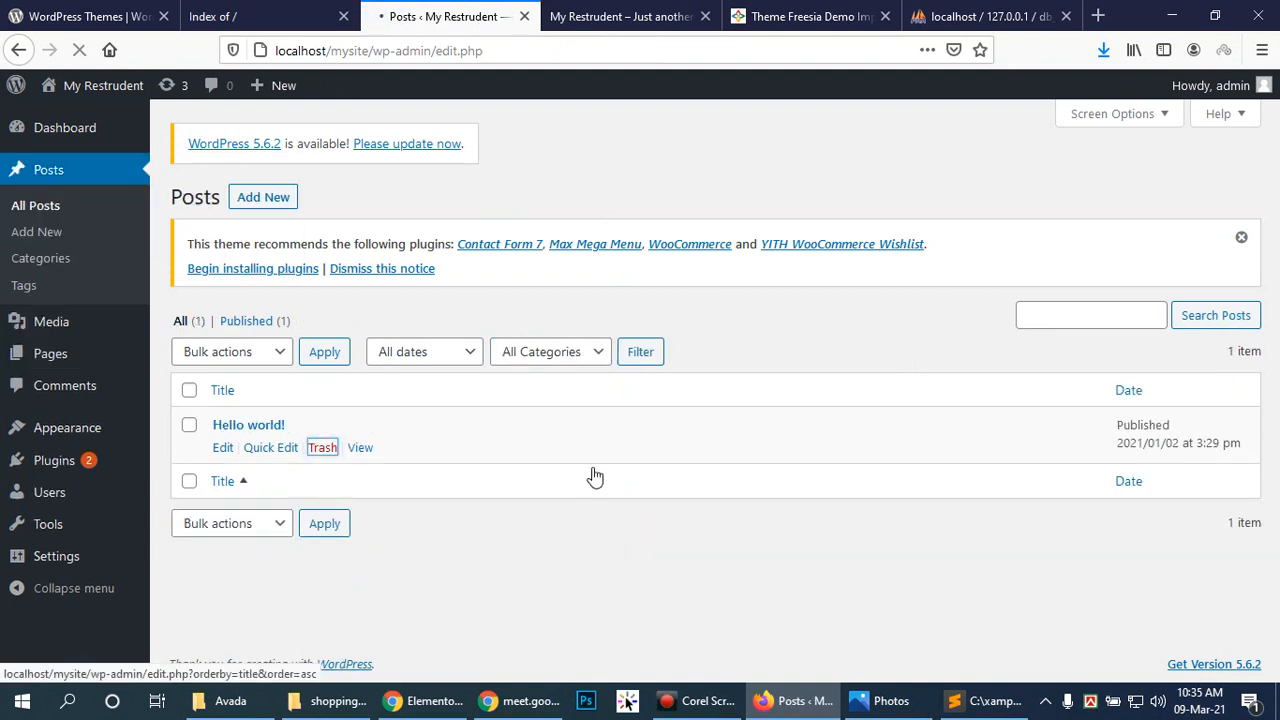
pyautogui.click(325, 700)
# Step: Cut the elementor-pro folder from Downloads\Null\elementorpro311n
pyautogui.click(205, 705)
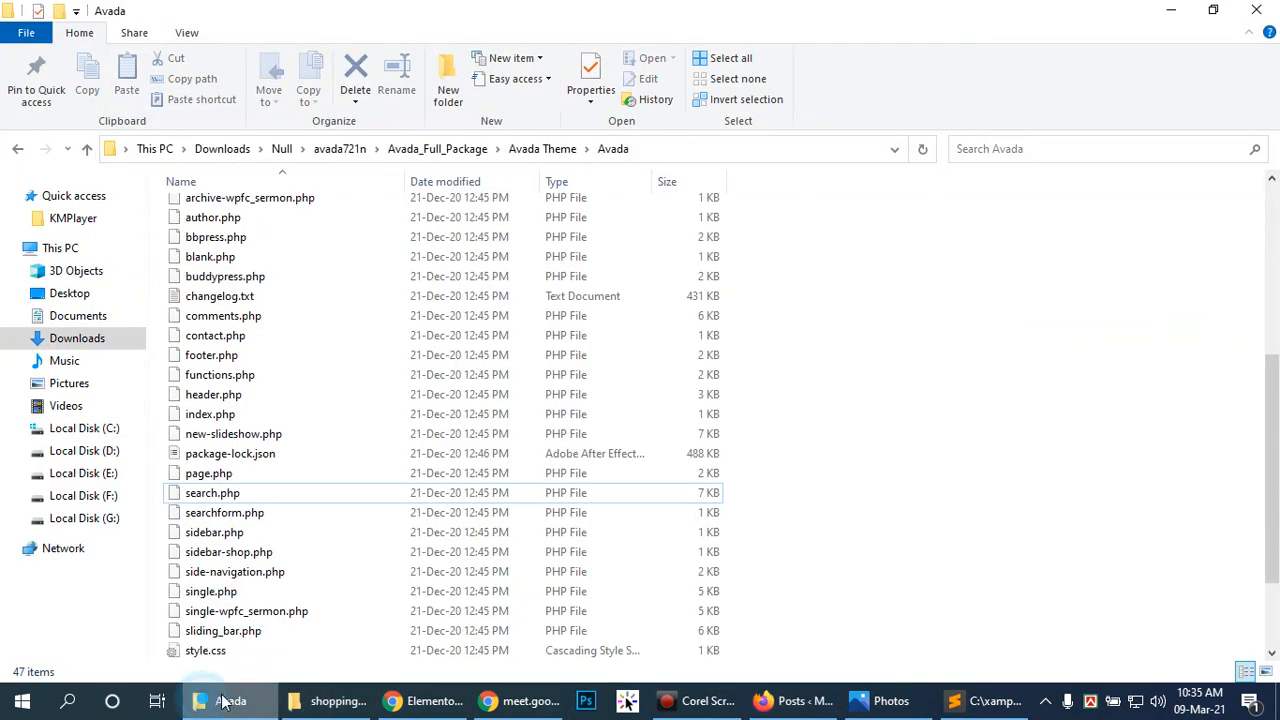
pyautogui.click(560, 152)
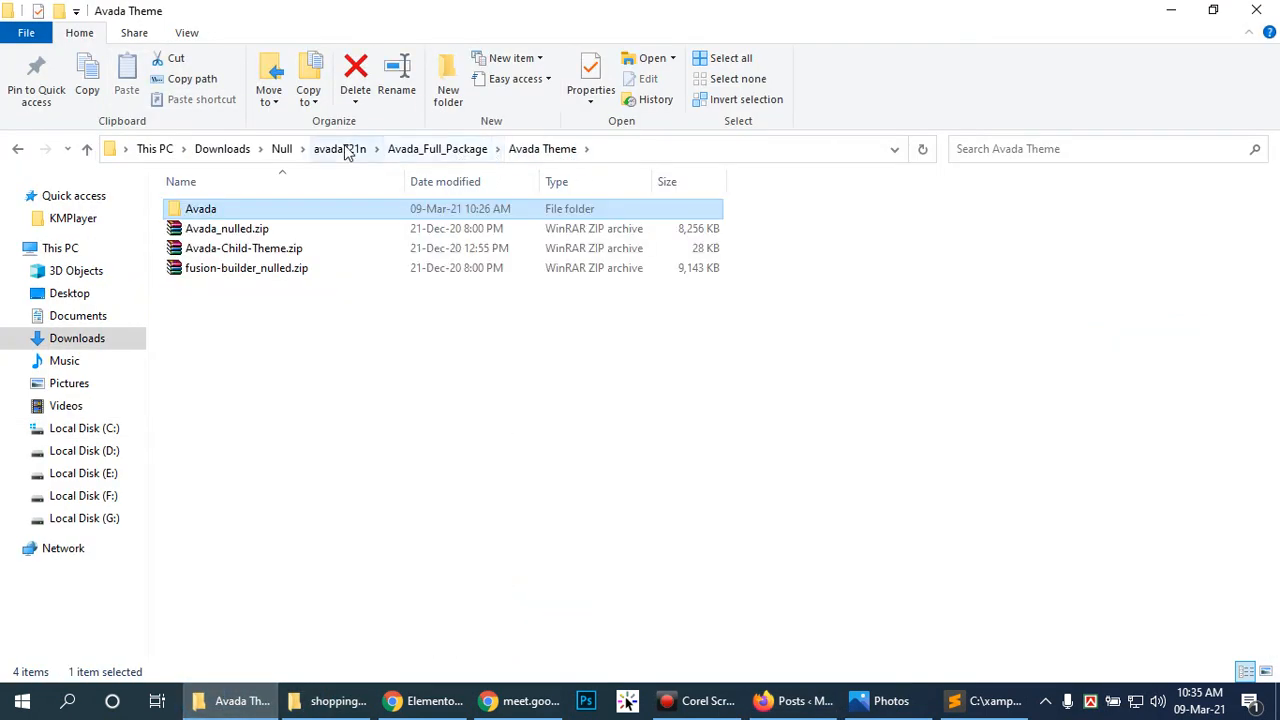
pyautogui.click(278, 149)
pyautogui.click(228, 248)
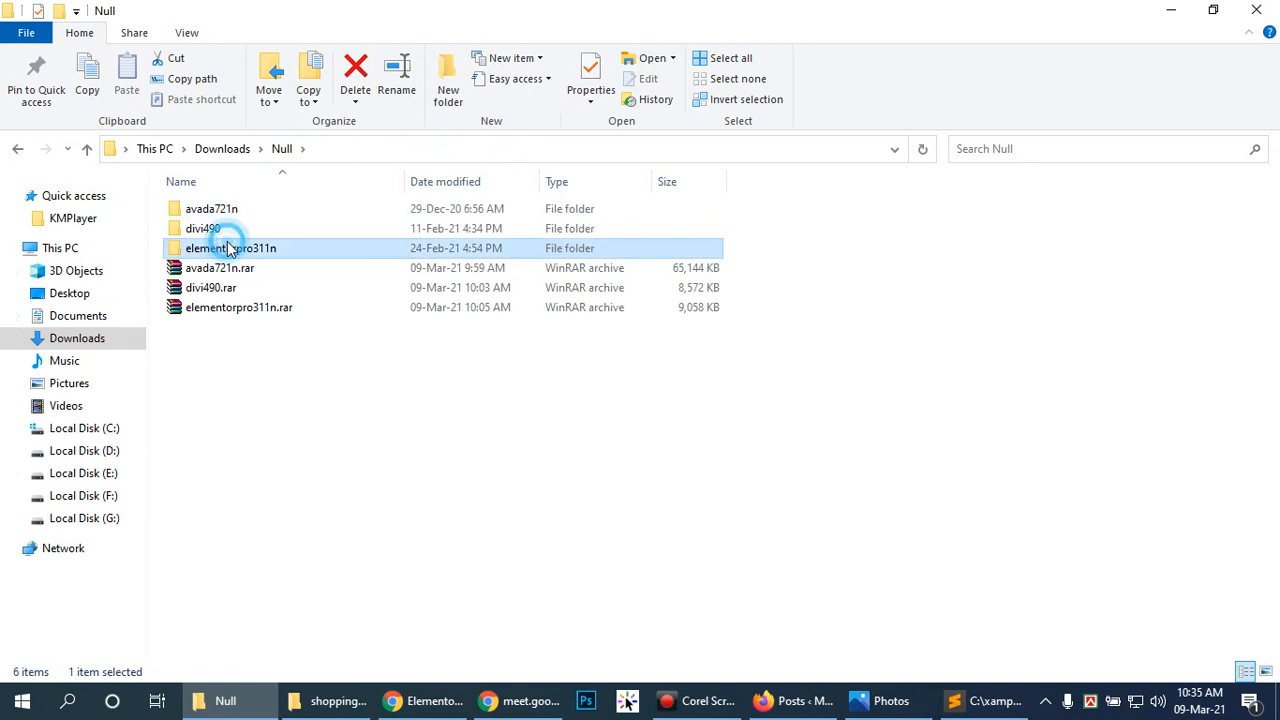
pyautogui.doubleClick(228, 248)
pyautogui.click(223, 238)
pyautogui.doubleClick(223, 238)
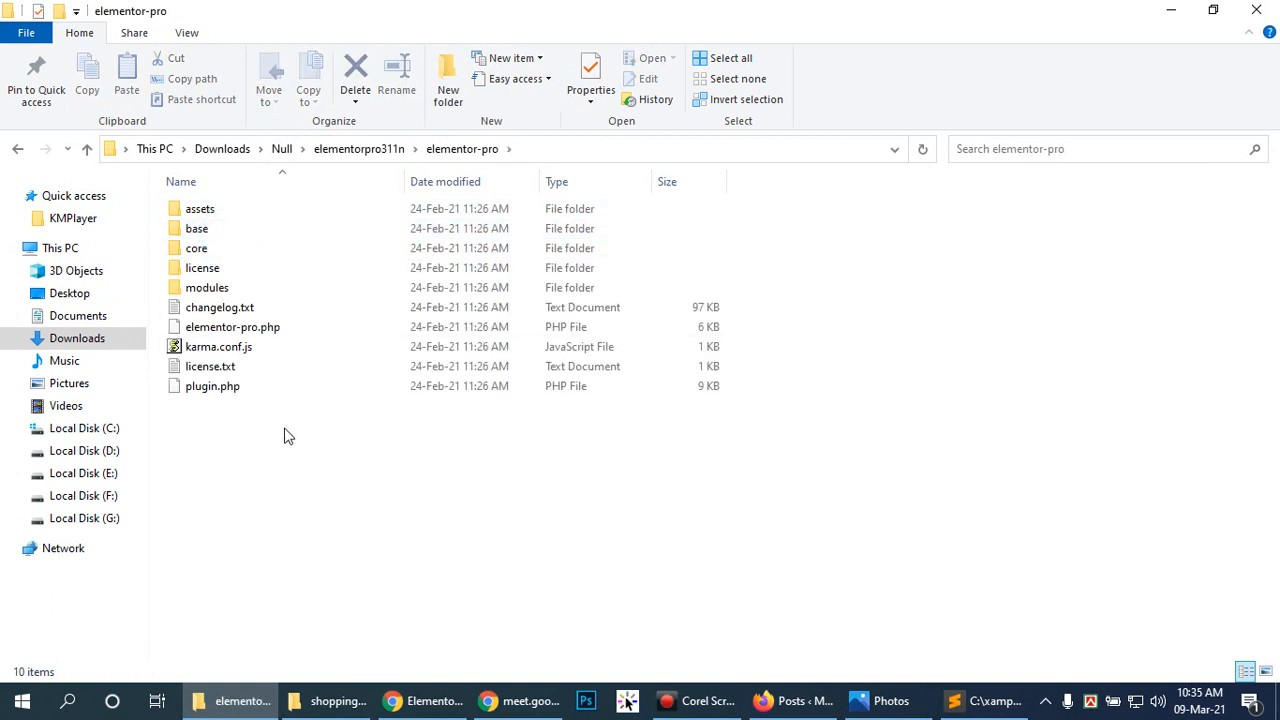
pyautogui.click(362, 149)
pyautogui.click(224, 209)
pyautogui.doubleClick(224, 209)
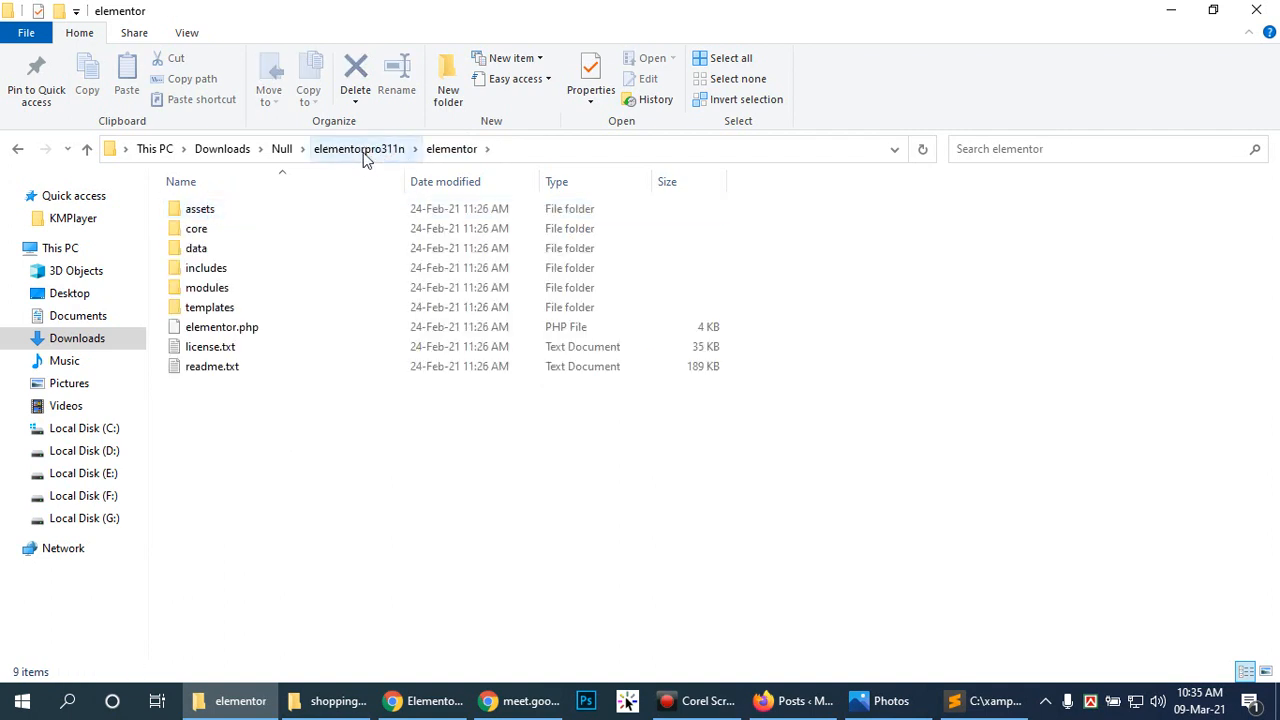
pyautogui.click(366, 148)
pyautogui.click(220, 228)
pyautogui.rightClick(217, 229)
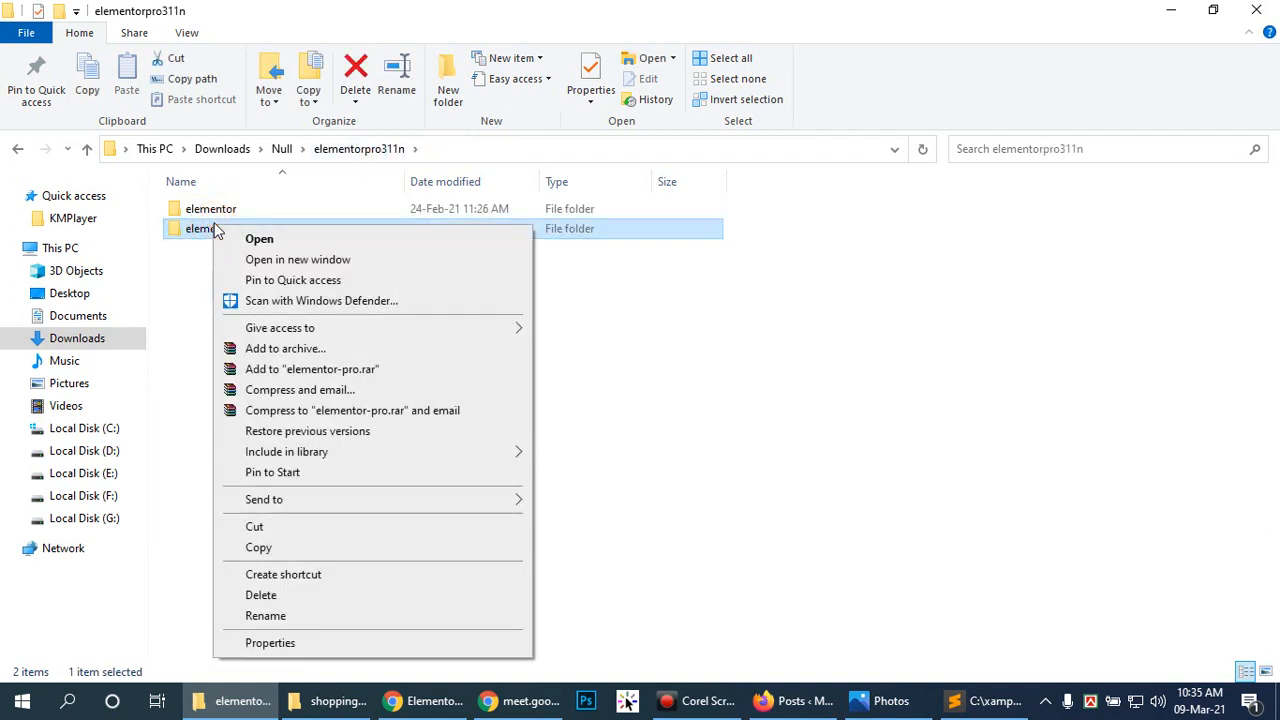
pyautogui.click(252, 525)
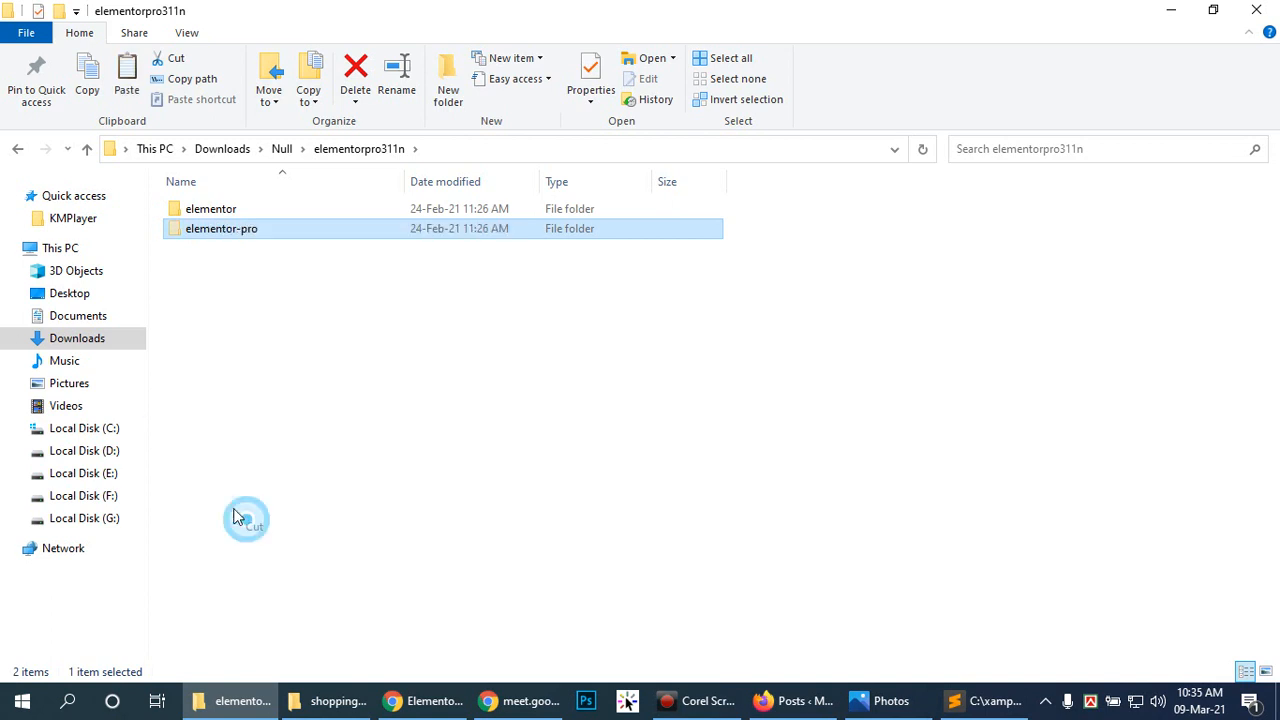
# Step: Delete the akismet and elementor folders from mySite\wp-content\plugins
pyautogui.click(90, 428)
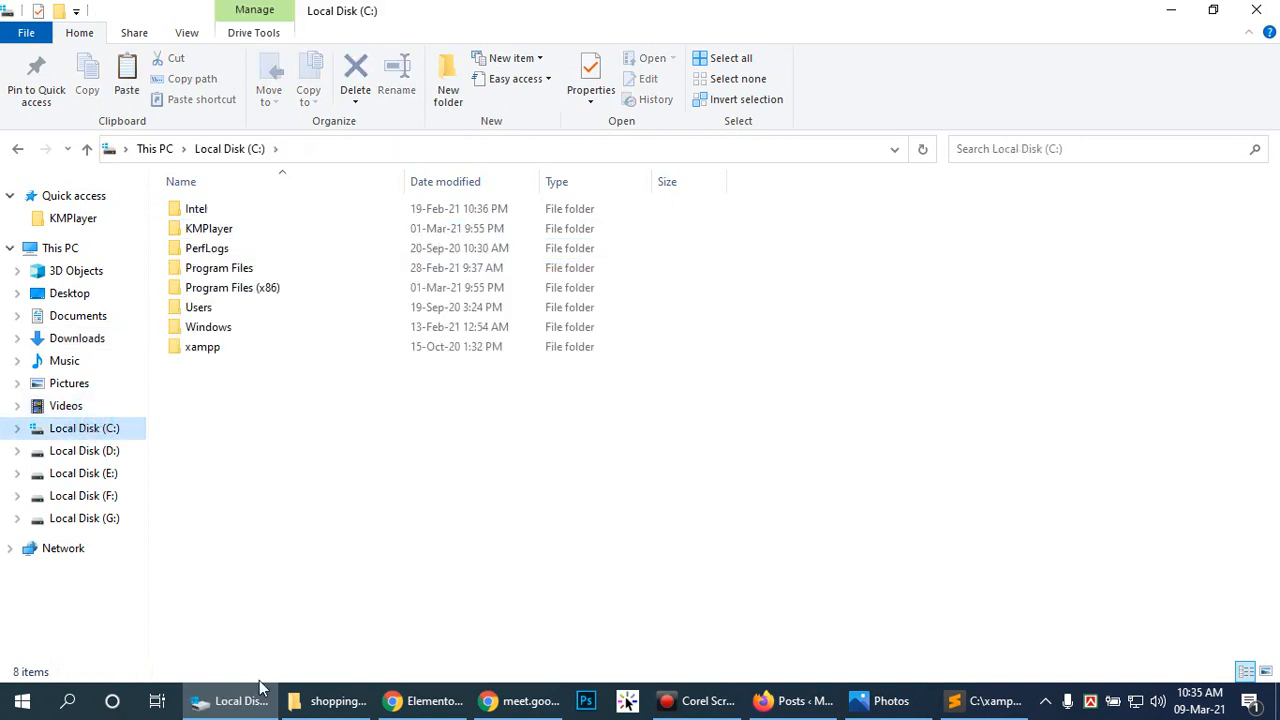
pyautogui.click(322, 700)
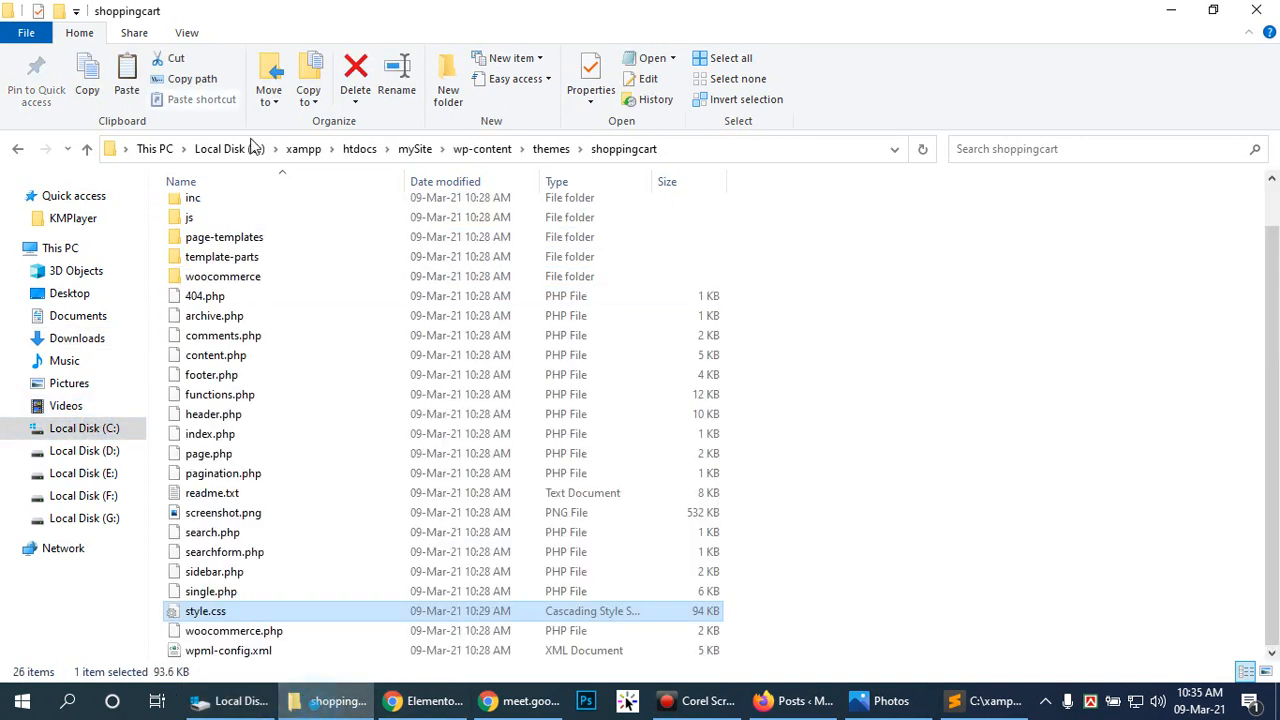
pyautogui.click(548, 149)
pyautogui.click(482, 149)
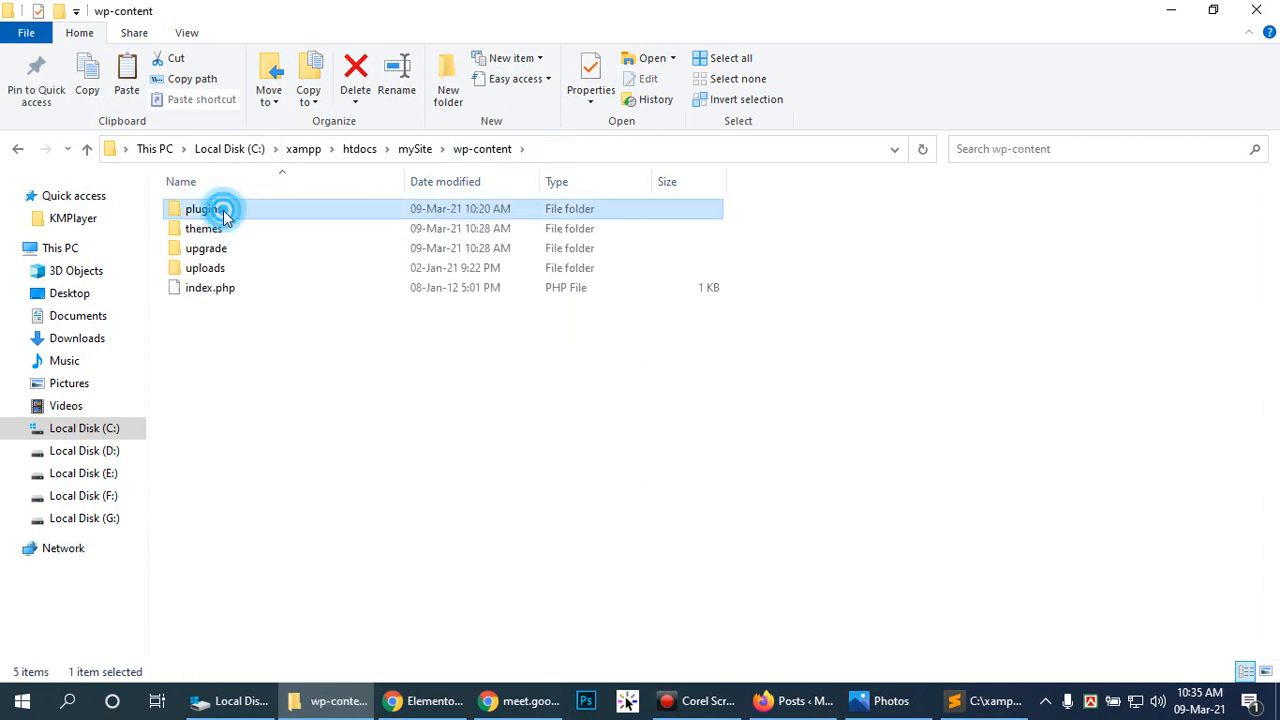
pyautogui.doubleClick(212, 208)
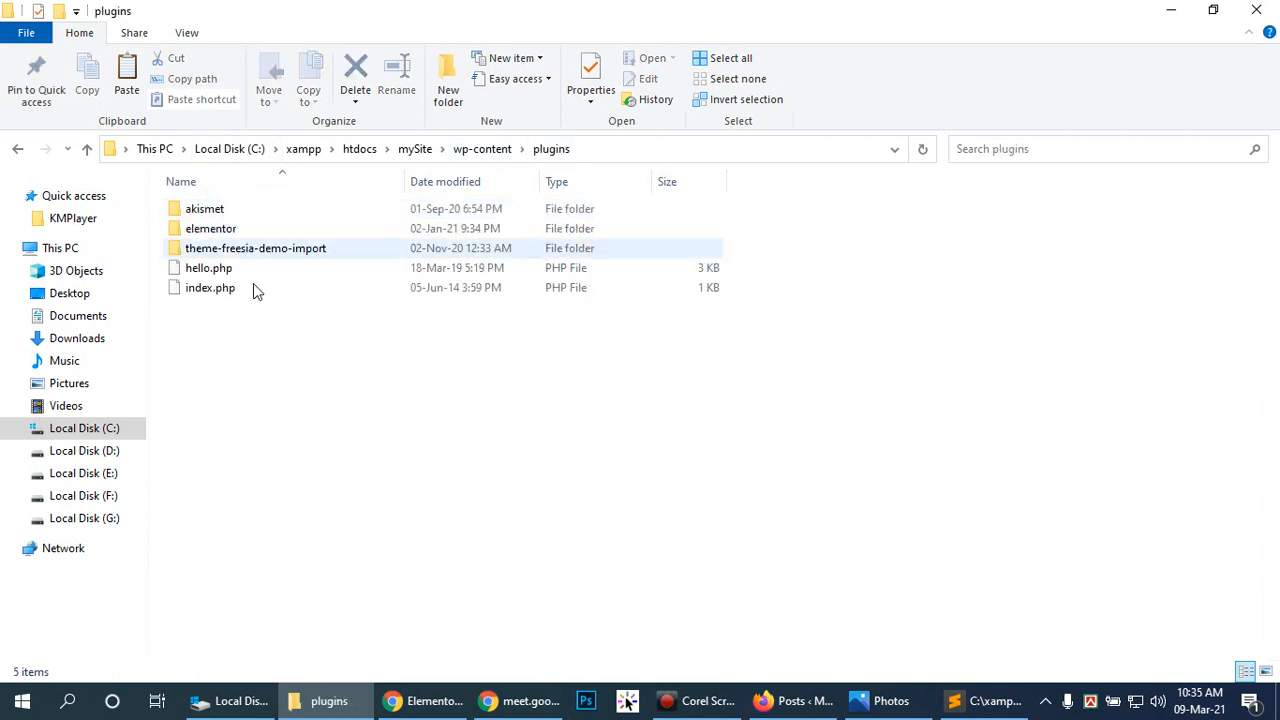
pyautogui.click(212, 206)
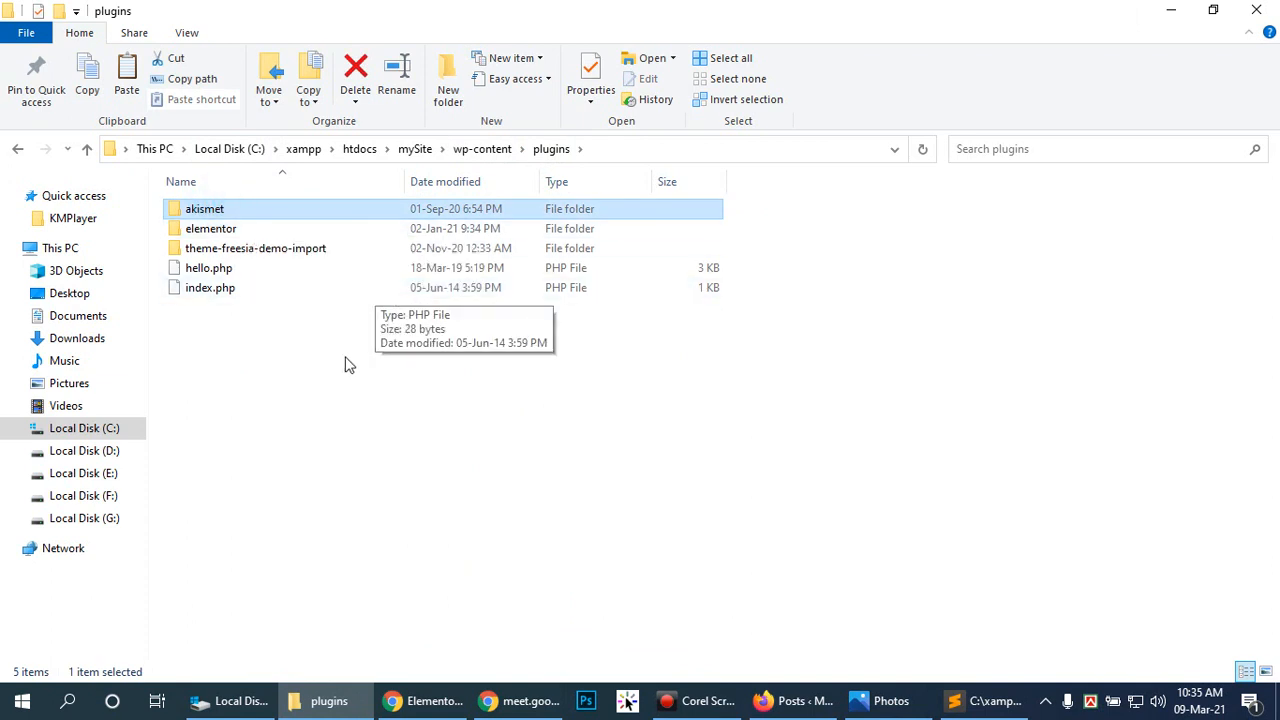
pyautogui.press('Delete')
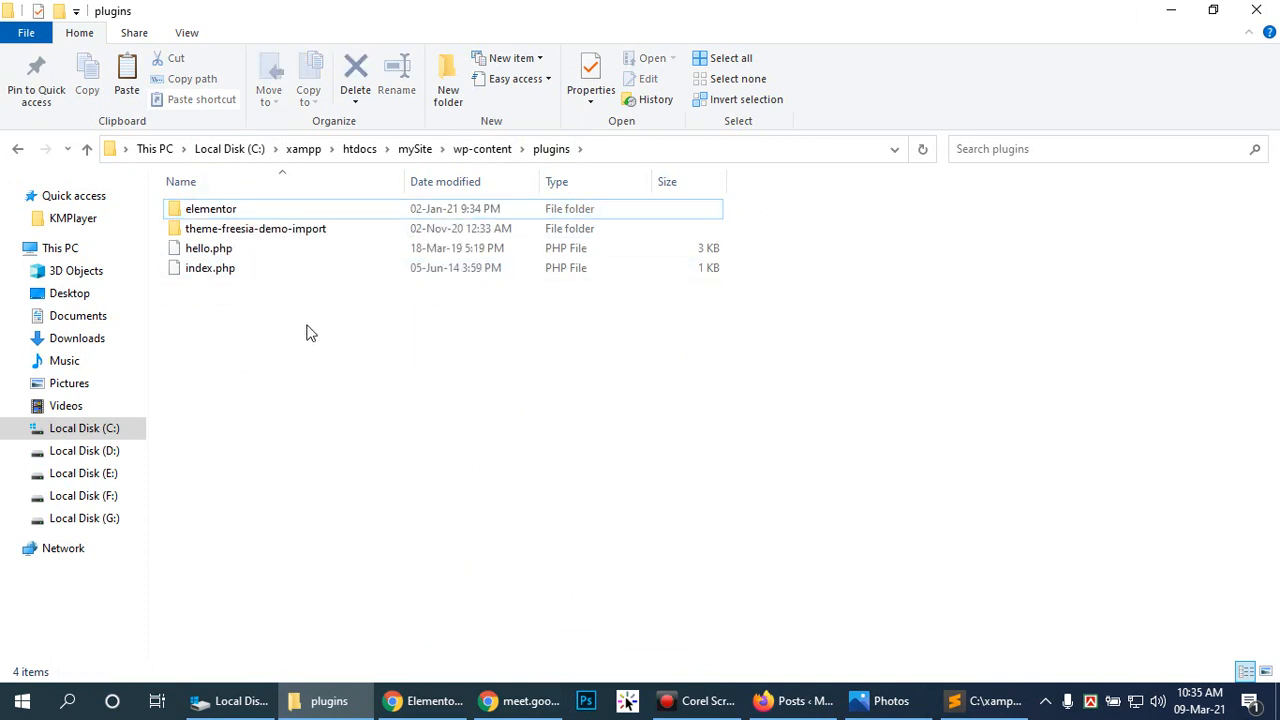
pyautogui.click(280, 206)
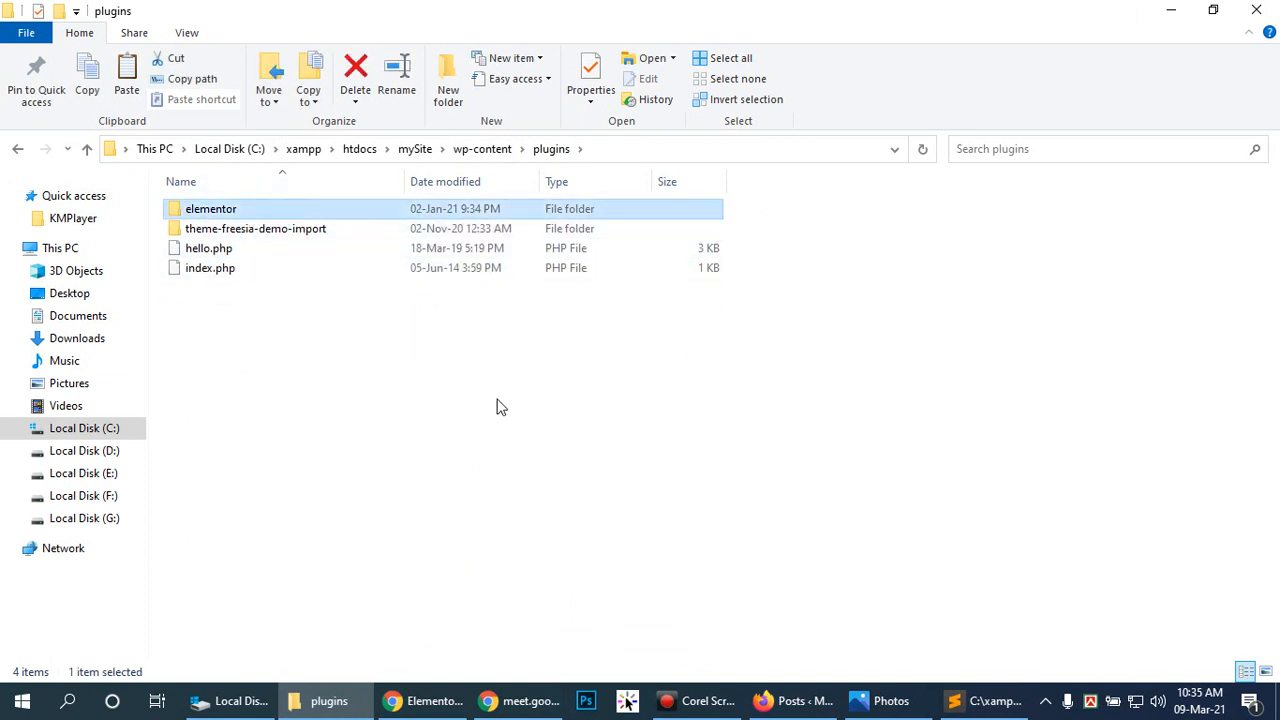
pyautogui.press('Delete')
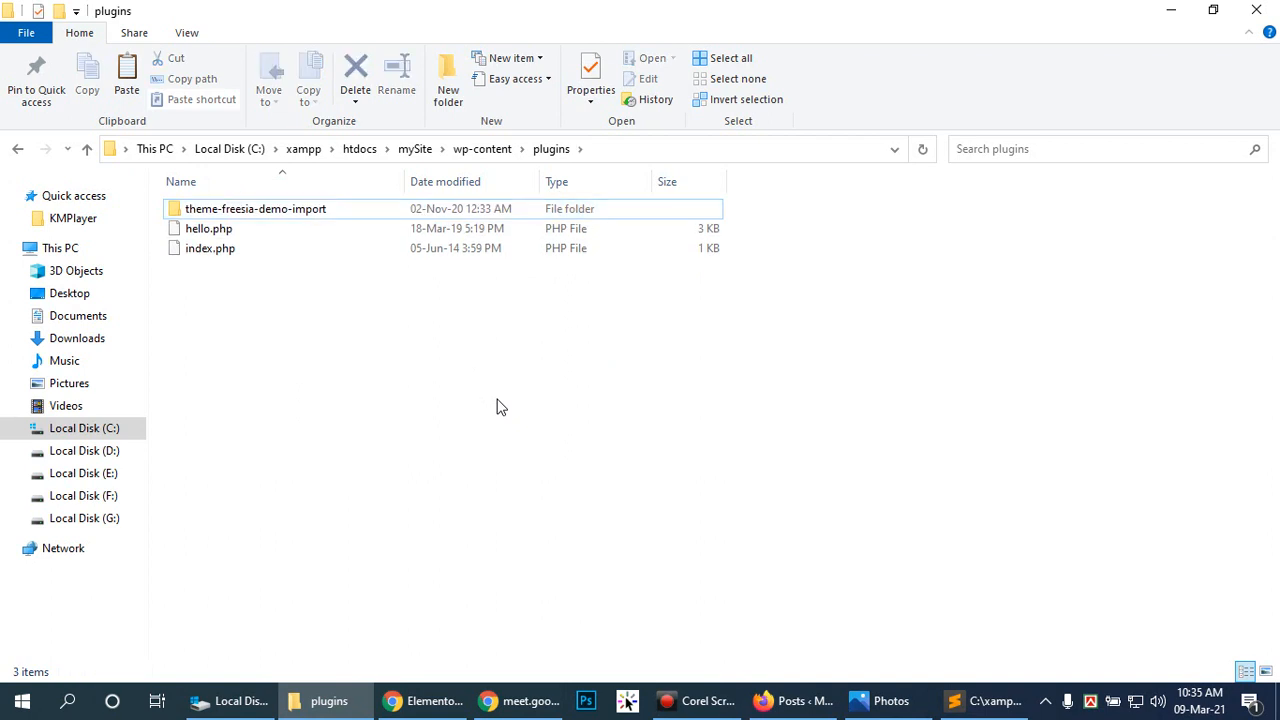
# Step: Paste elementor-pro into the plugins folder
pyautogui.click(127, 70)
pyautogui.click(404, 378)
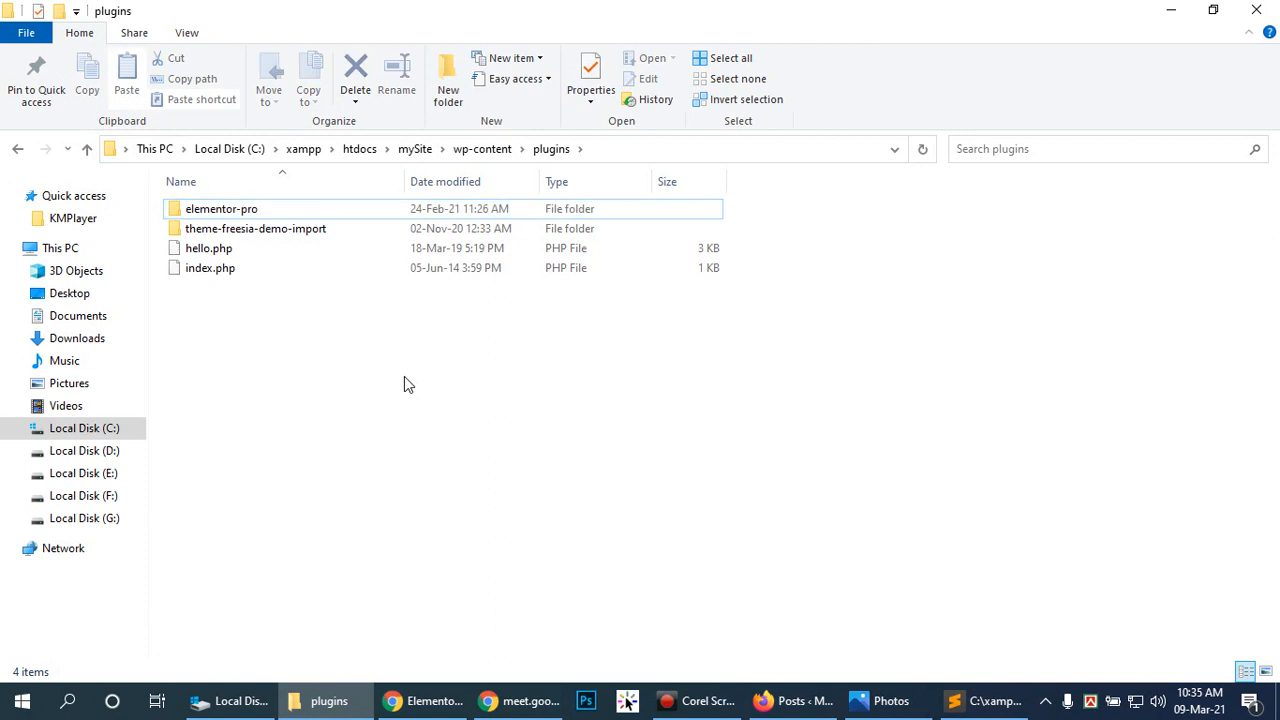
pyautogui.click(517, 395)
pyautogui.click(797, 701)
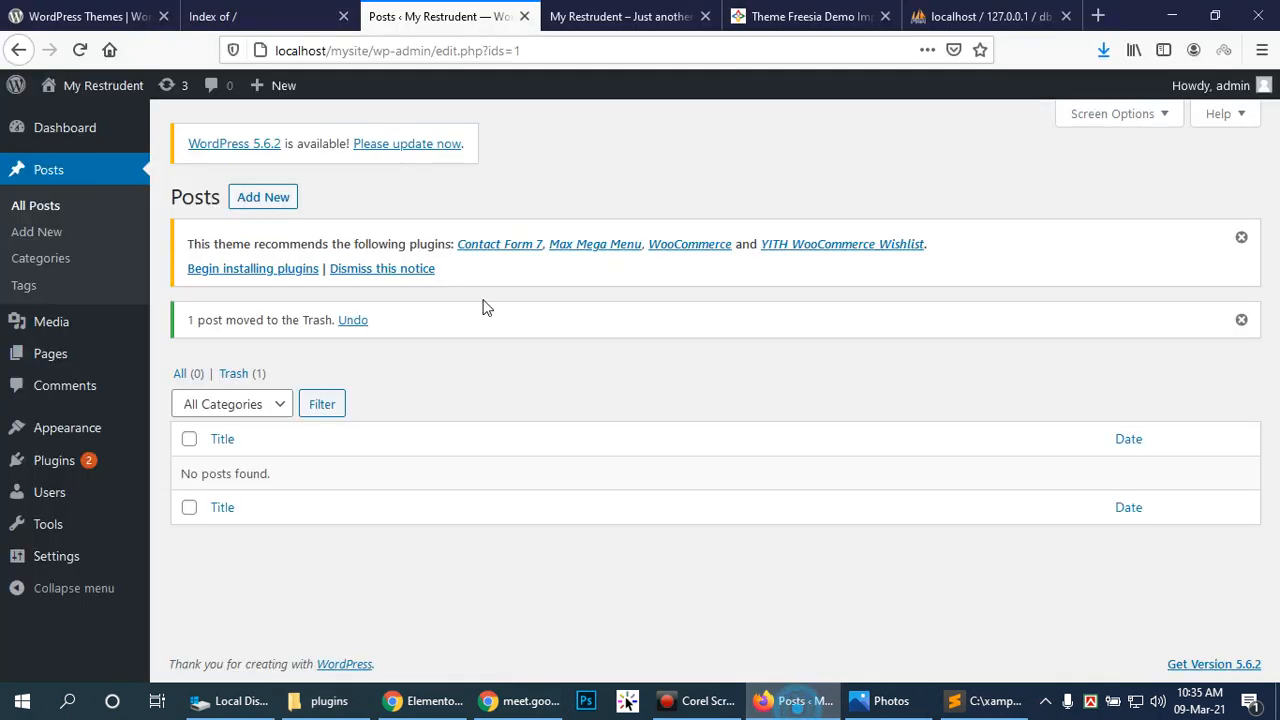
# Step: Delete the Hello Dolly plugin from Installed Plugins
pyautogui.moveTo(72, 455)
pyautogui.click(199, 465)
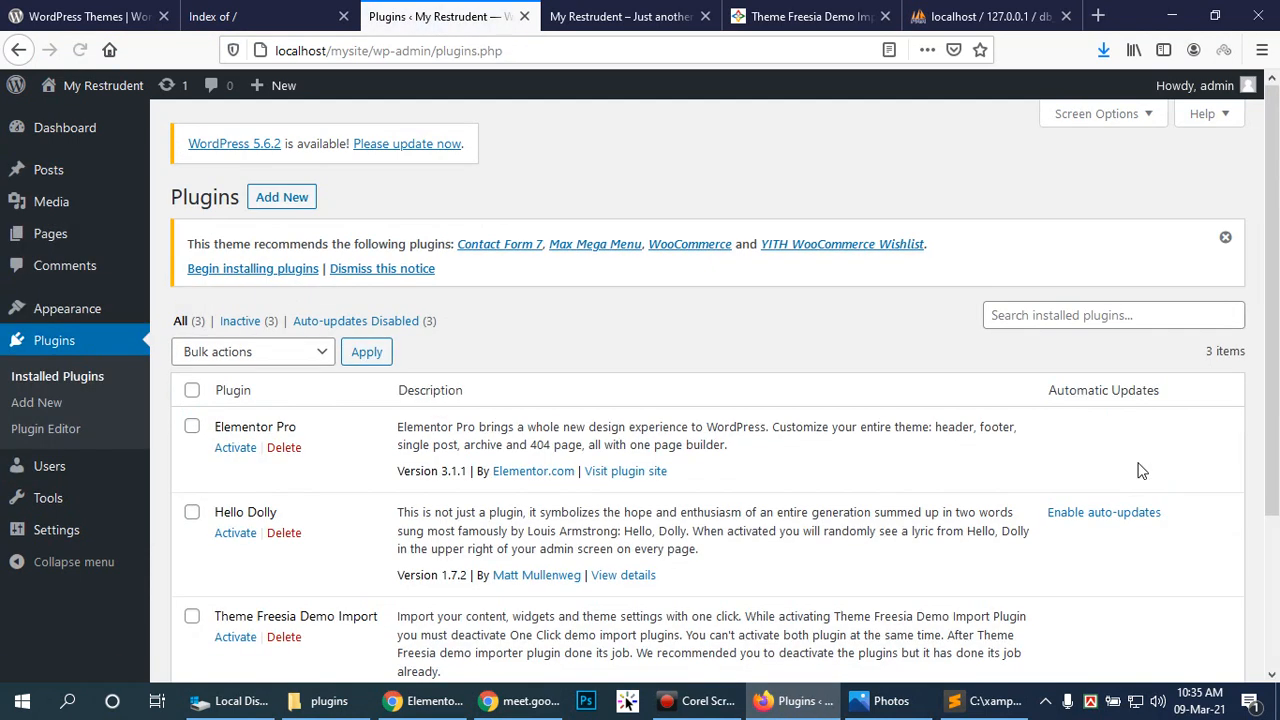
pyautogui.scroll(-2, 225, 458)
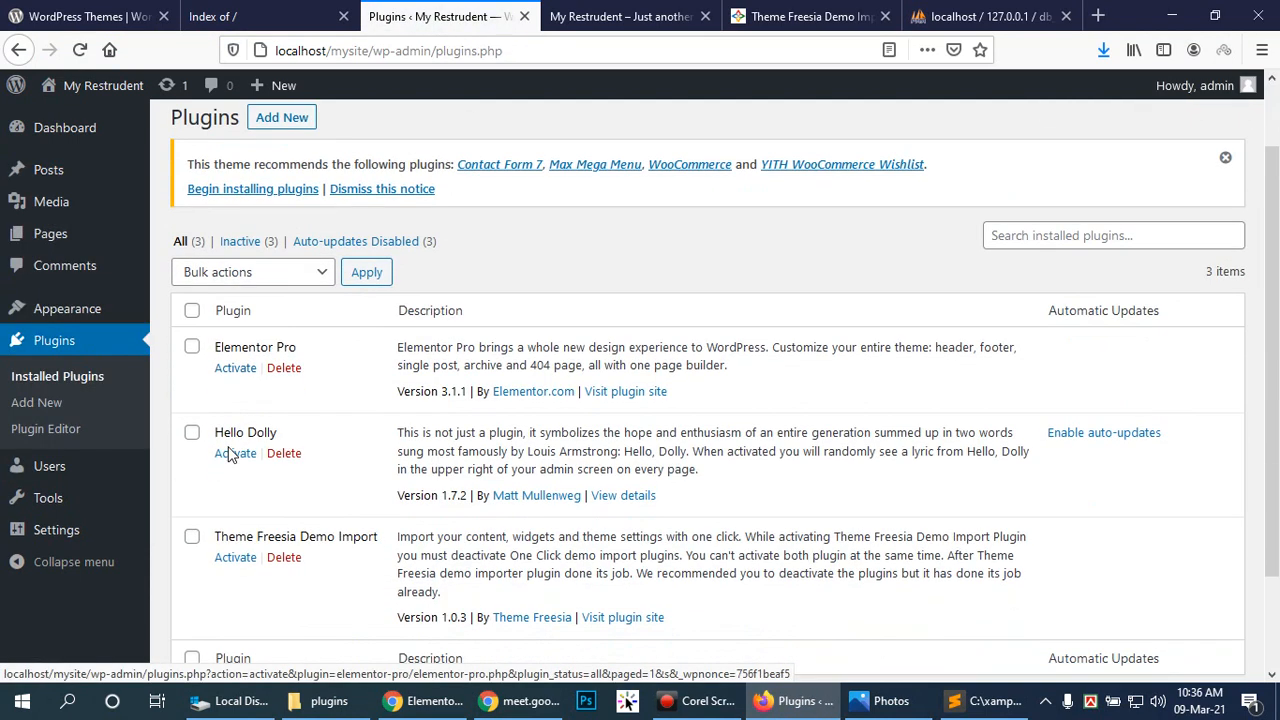
pyautogui.click(283, 437)
pyautogui.click(631, 337)
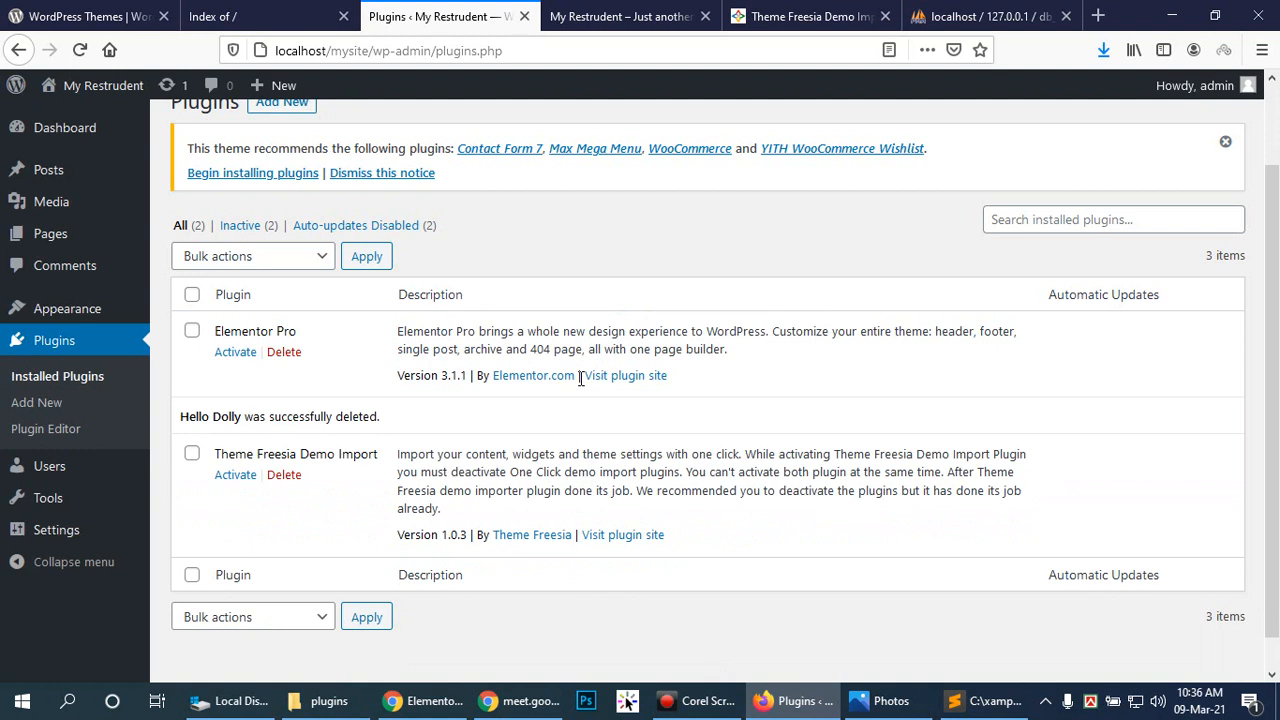
# Step: Activate the Theme Freesia Demo Import and Elementor Pro plugins
pyautogui.click(238, 478)
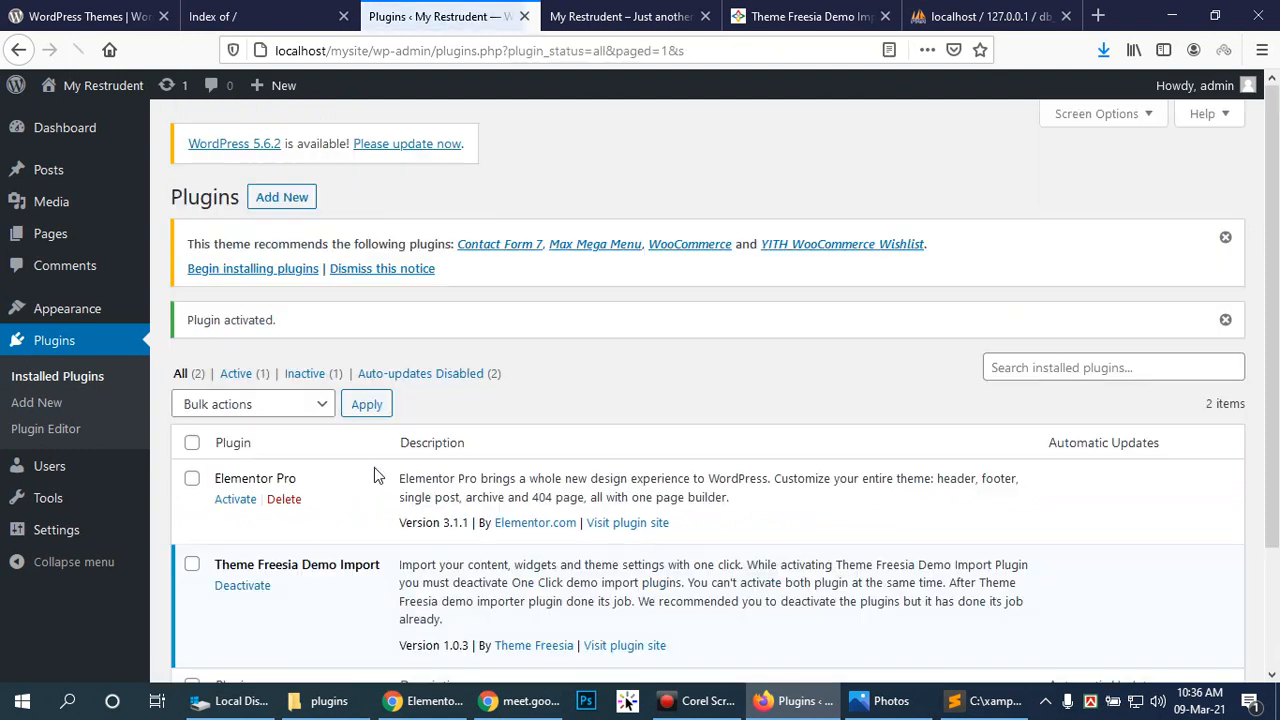
pyautogui.click(230, 500)
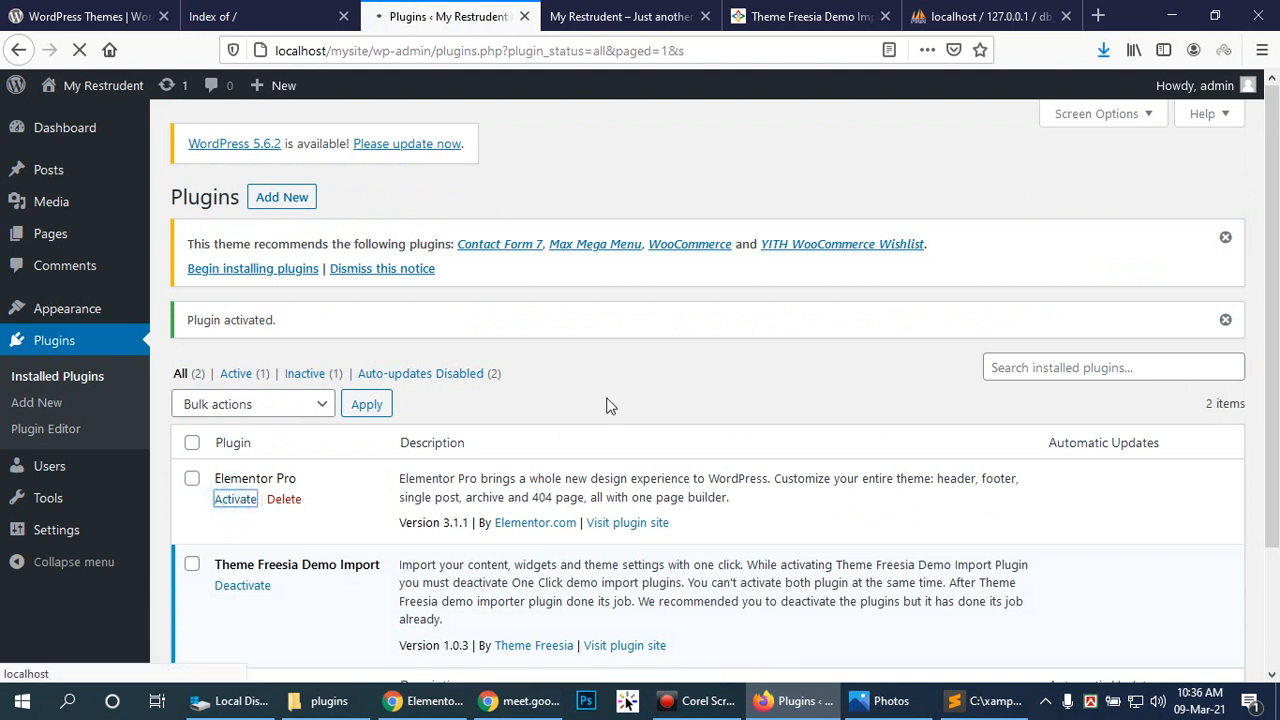
pyautogui.scroll(-3, 606, 403)
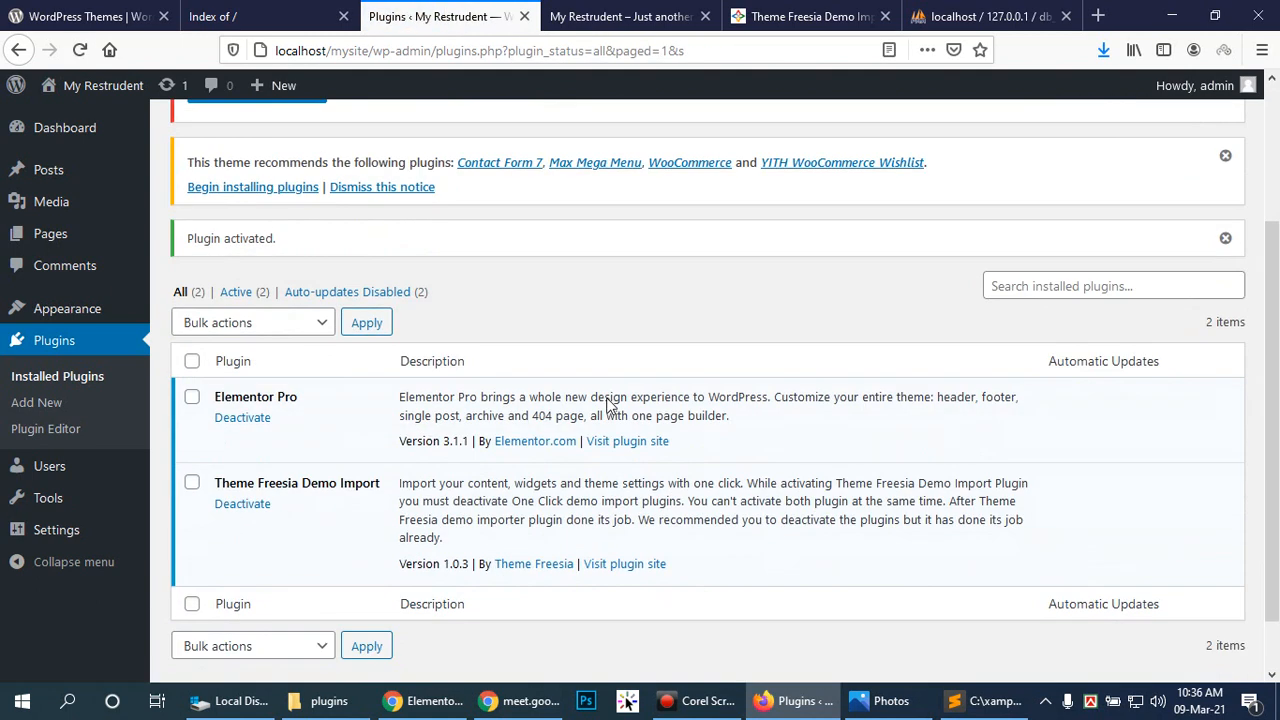
pyautogui.scroll(3, 604, 402)
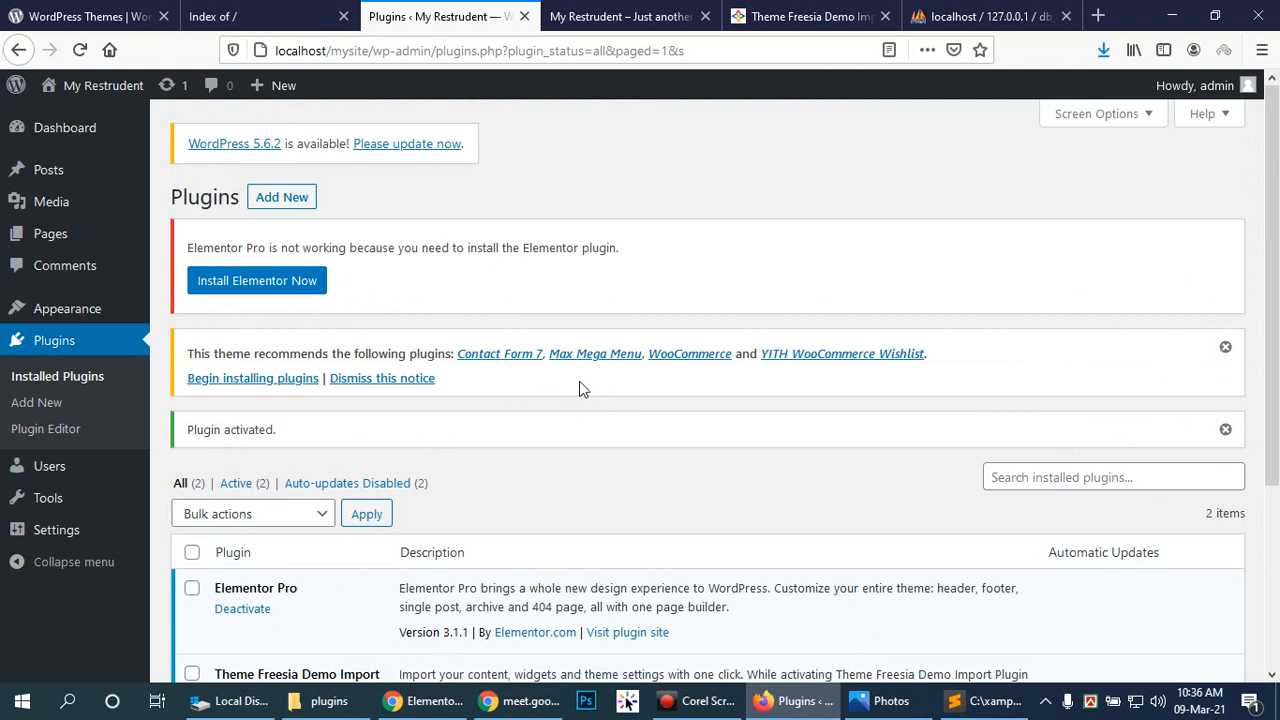
# Step: Move the Privacy Policy and Sample Page pages to the Trash
pyautogui.moveTo(120, 234)
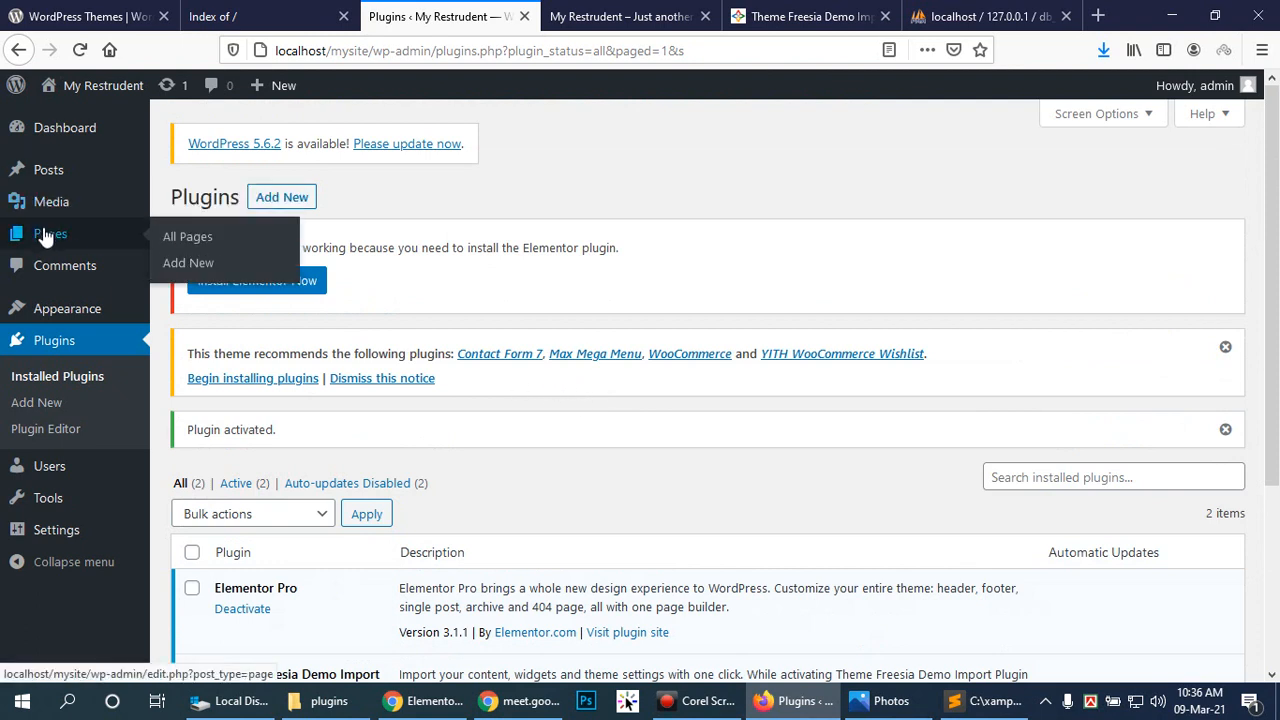
pyautogui.click(186, 236)
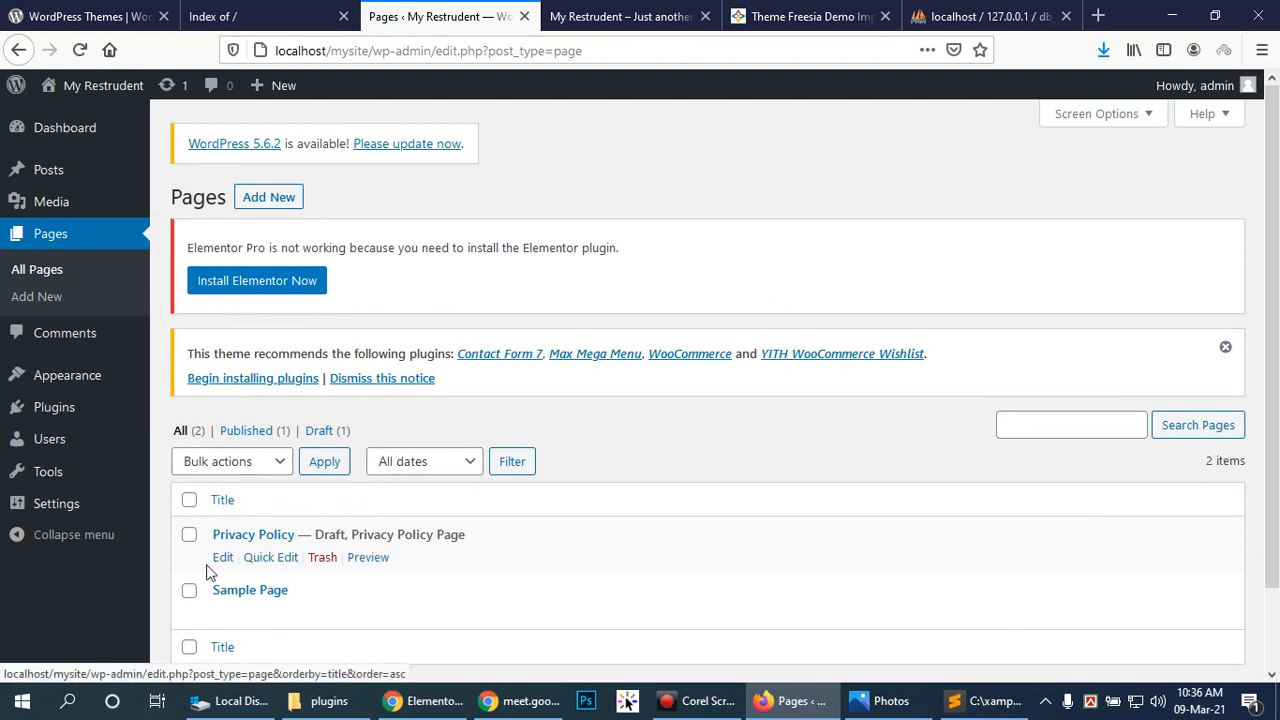
pyautogui.click(322, 557)
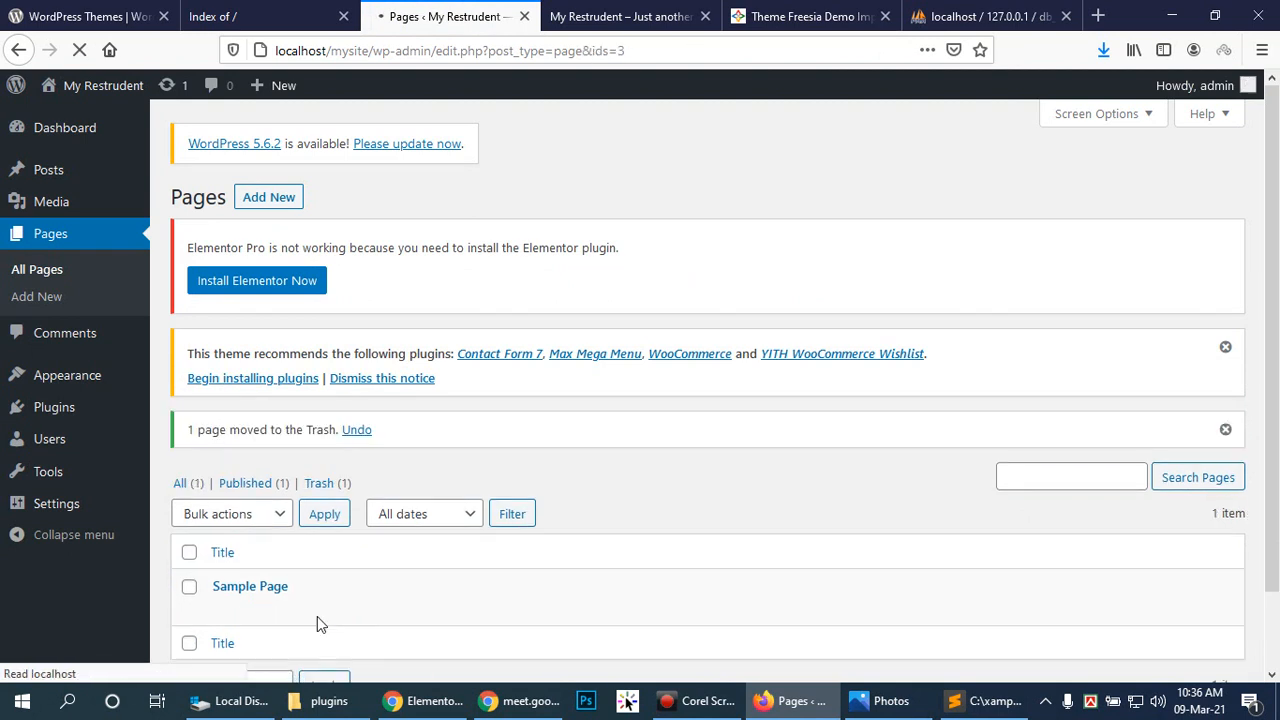
pyautogui.click(321, 609)
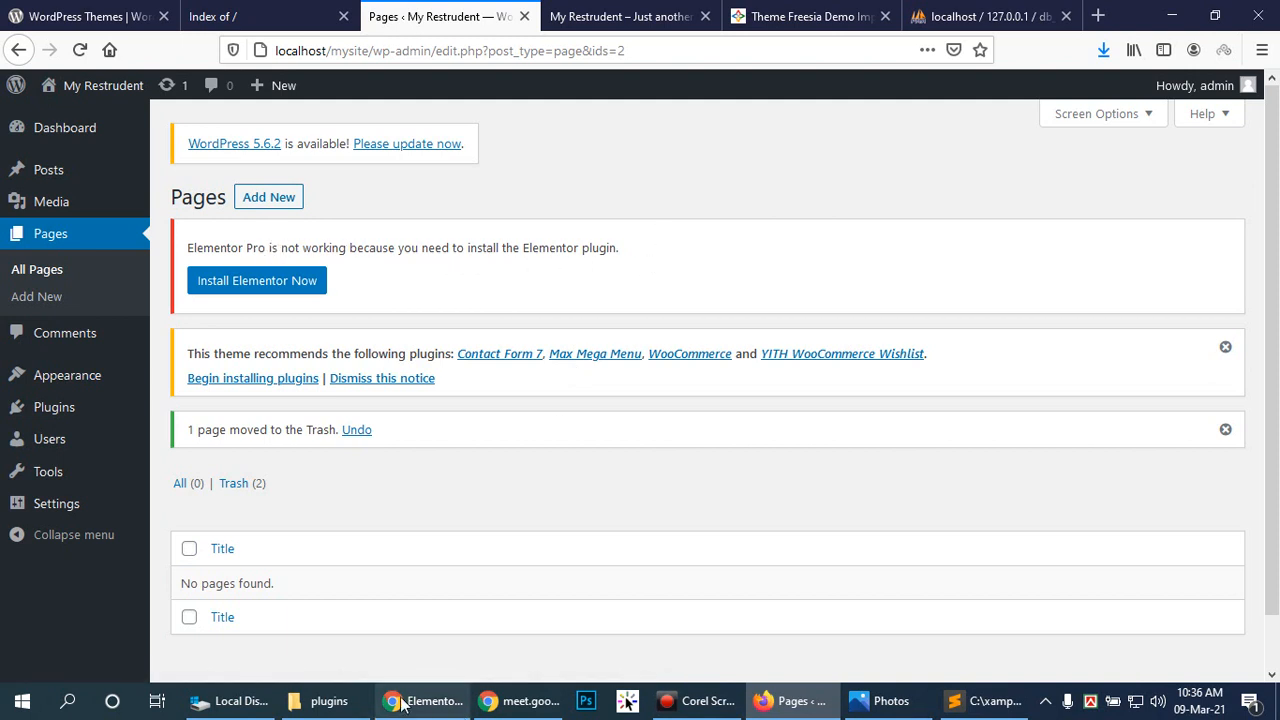
pyautogui.click(335, 703)
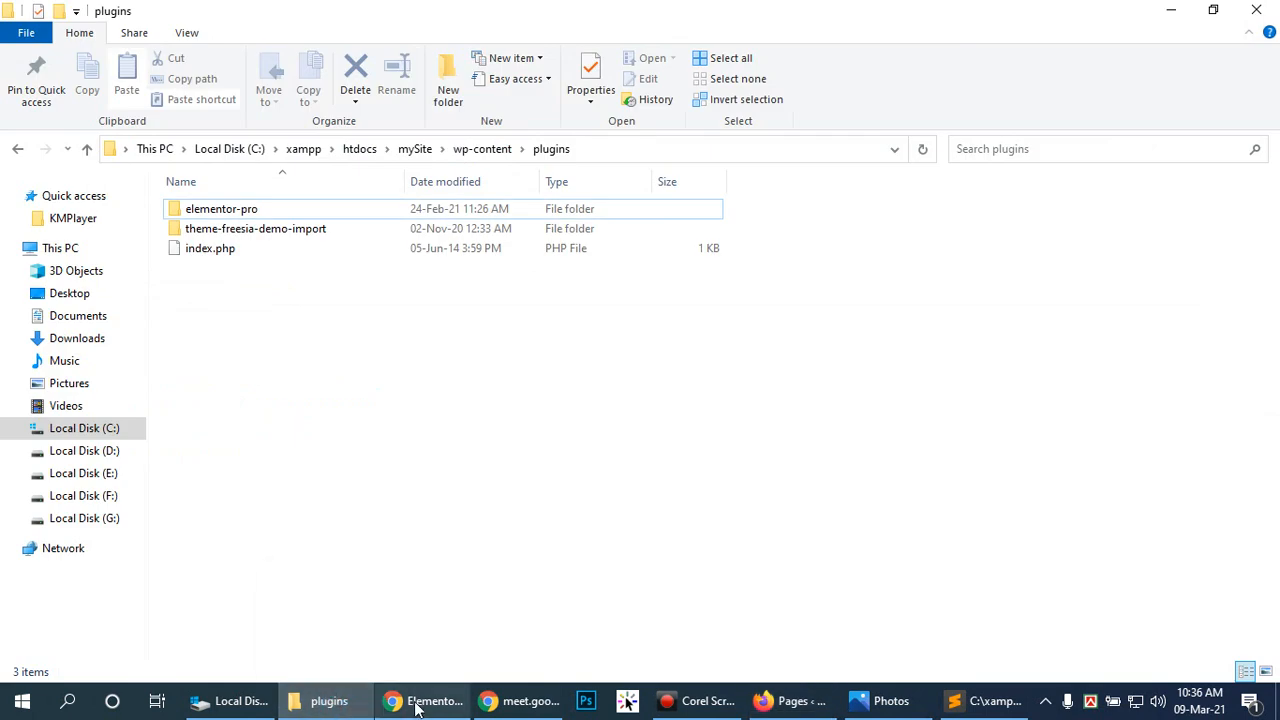
# Step: Copy the elementor folder from Downloads\Null\elementorpro311n
pyautogui.click(232, 705)
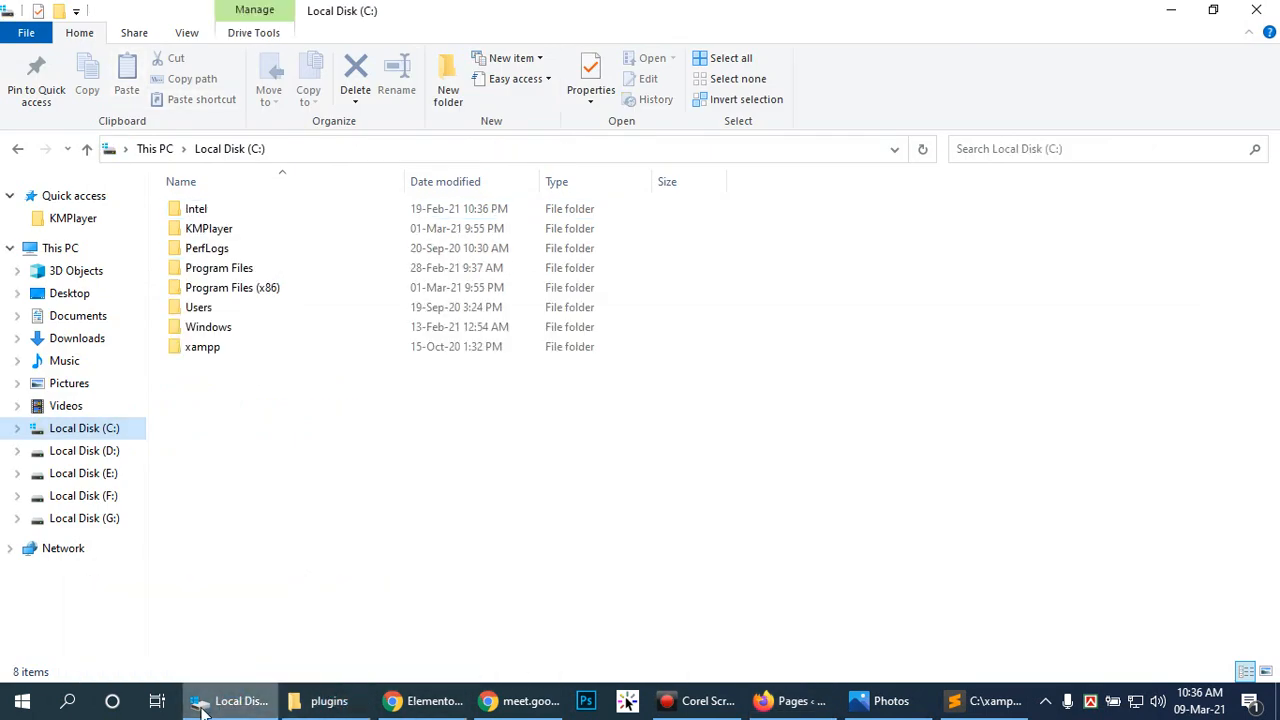
pyautogui.click(74, 338)
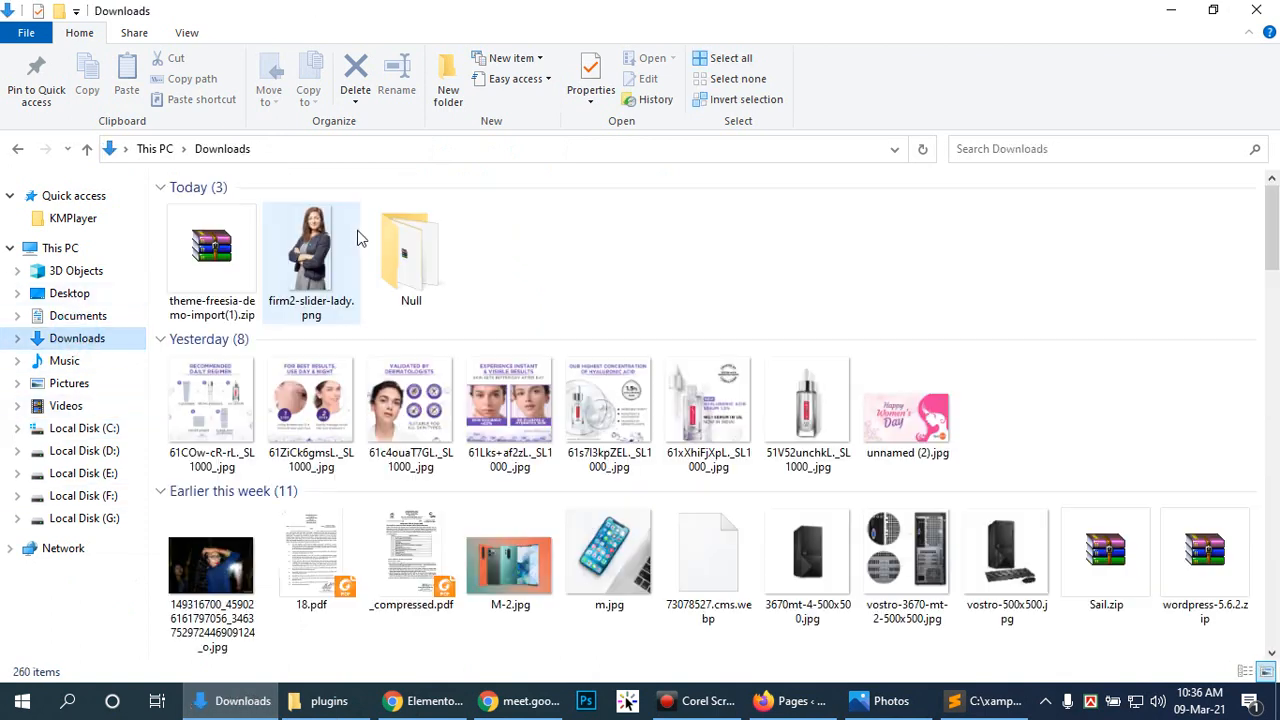
pyautogui.doubleClick(422, 258)
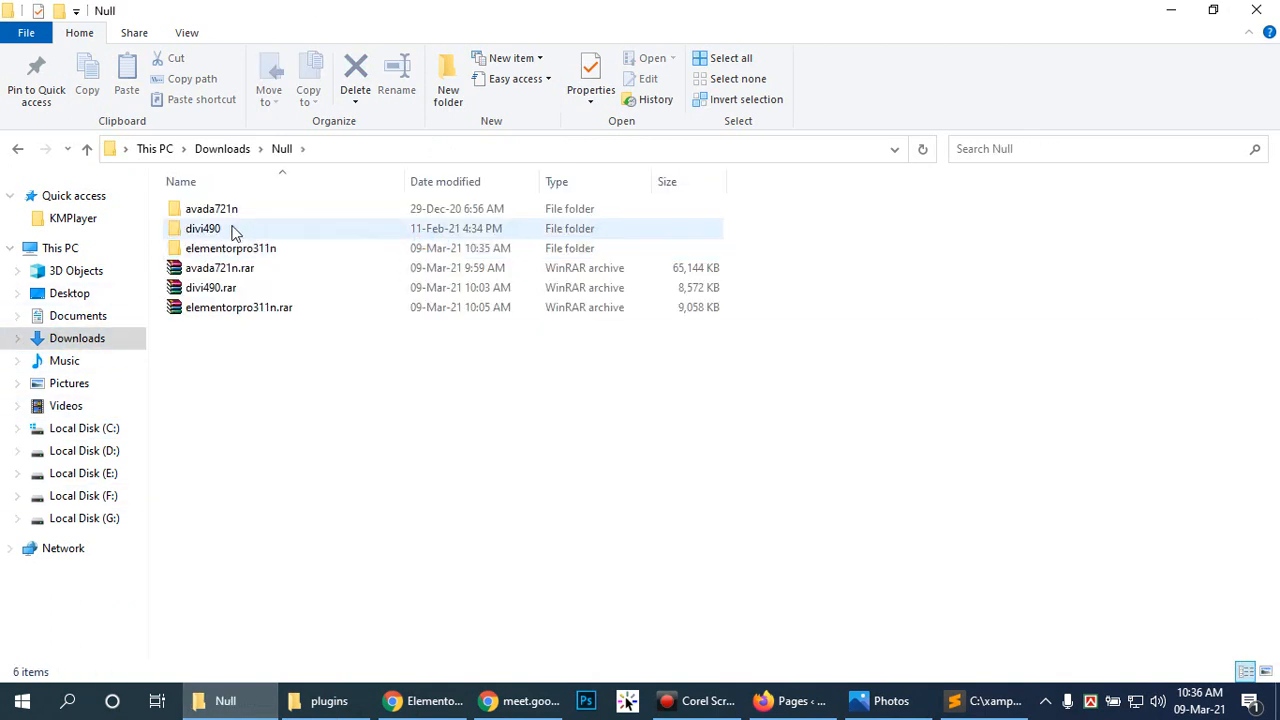
pyautogui.doubleClick(211, 247)
pyautogui.doubleClick(209, 210)
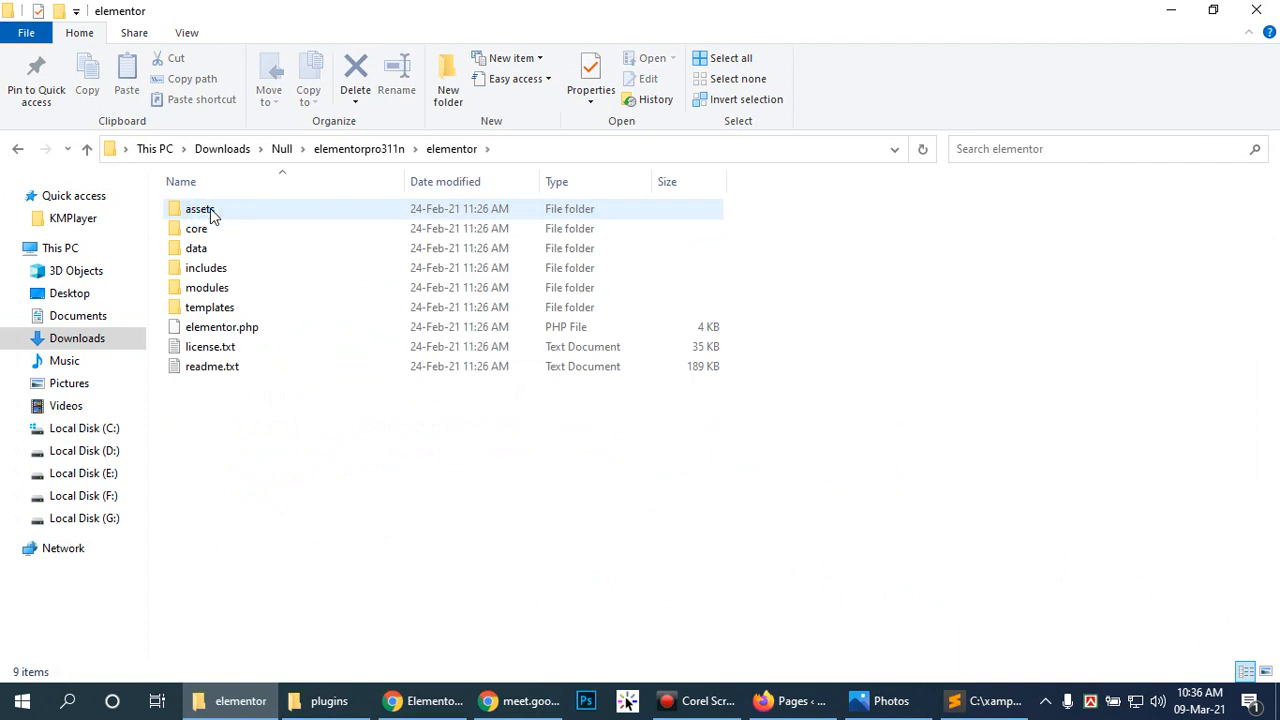
pyautogui.click(378, 149)
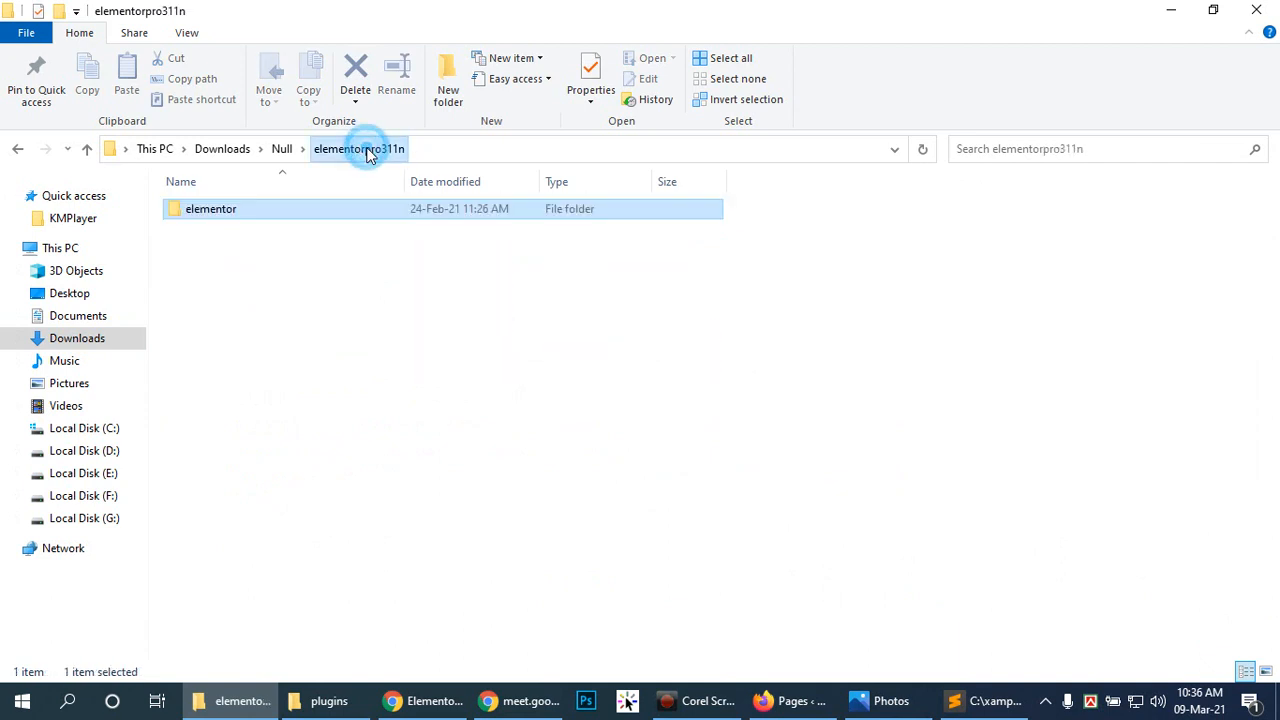
pyautogui.rightClick(238, 212)
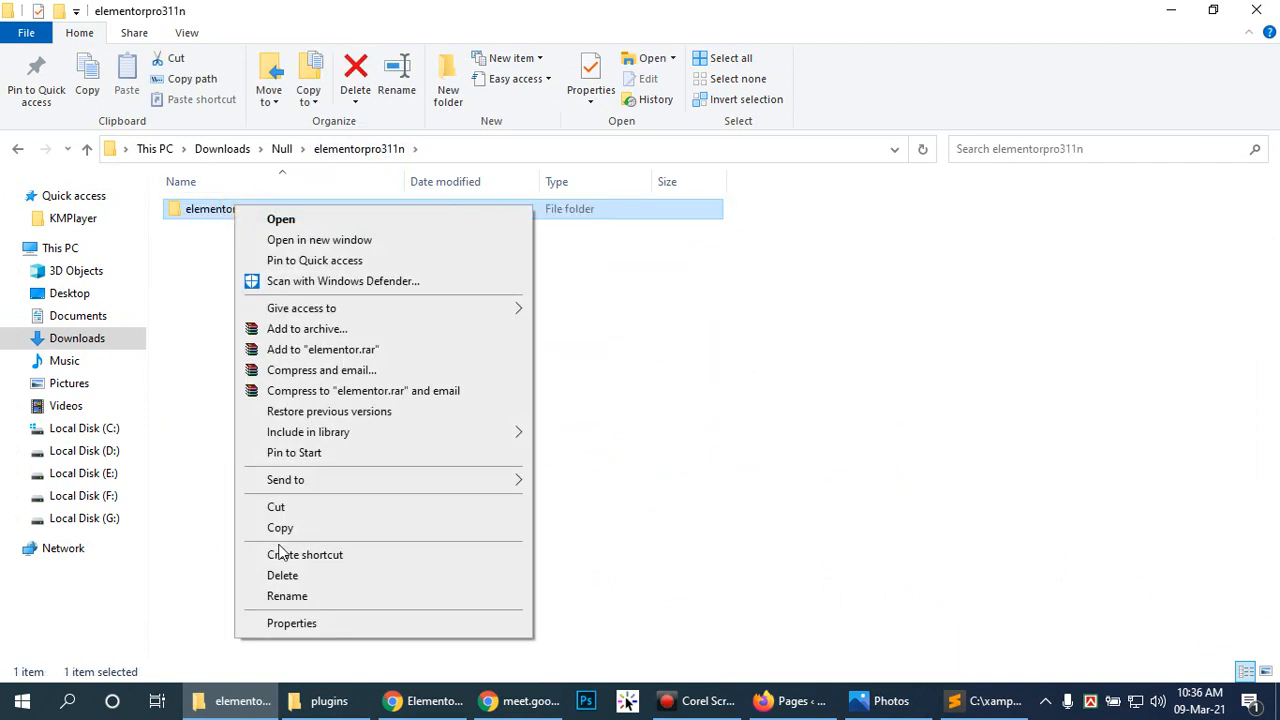
pyautogui.click(287, 526)
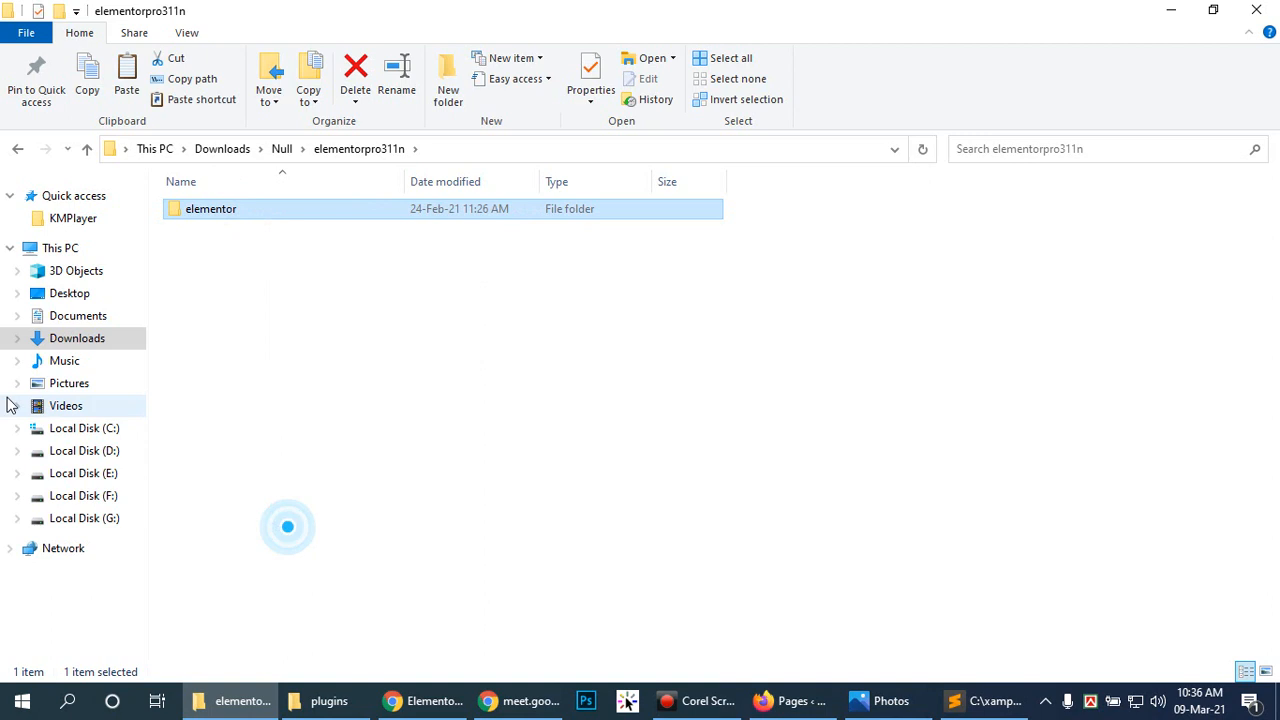
# Step: Paste the elementor folder into the site's wp-content\plugins folder
pyautogui.click(345, 702)
pyautogui.rightClick(373, 474)
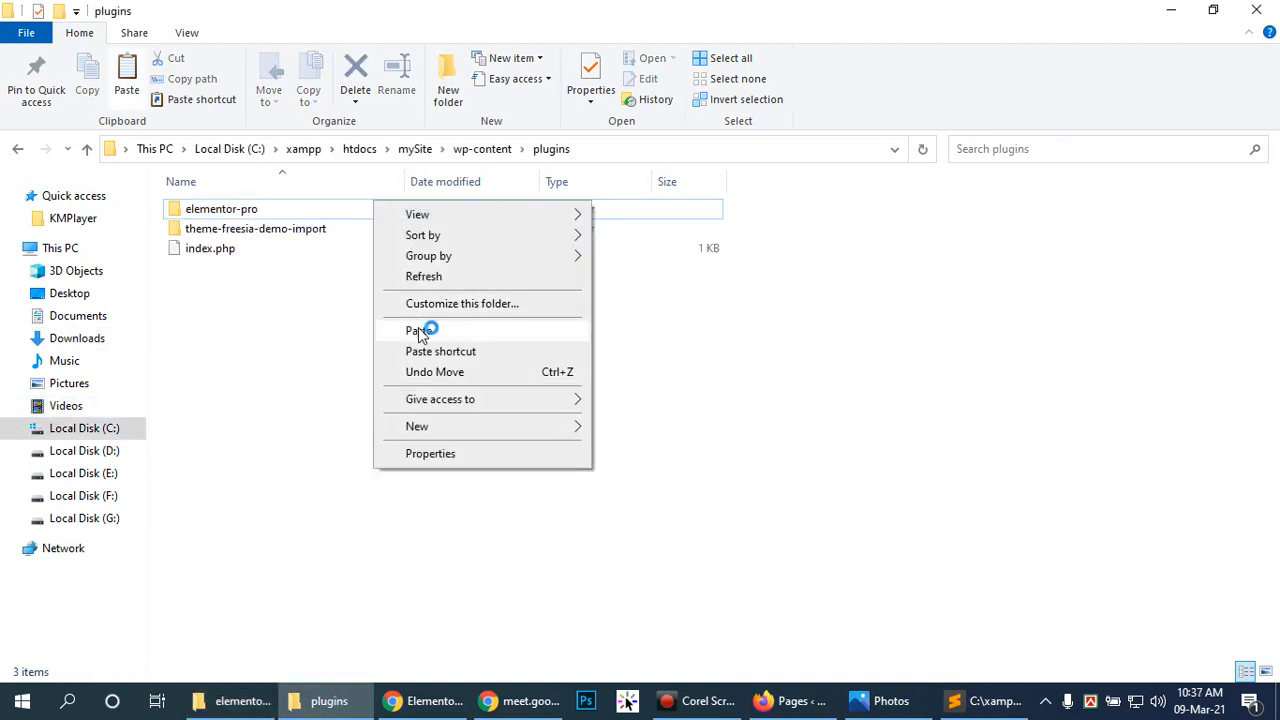
pyautogui.click(418, 329)
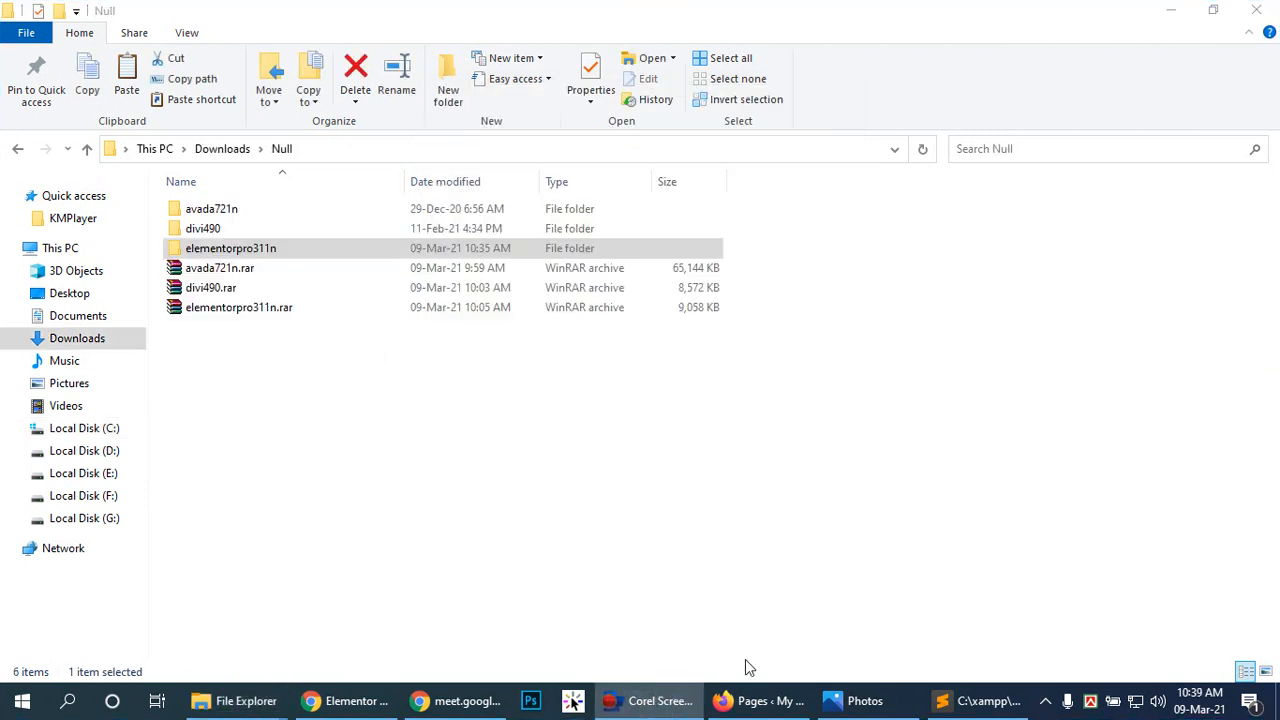
pyautogui.click(751, 697)
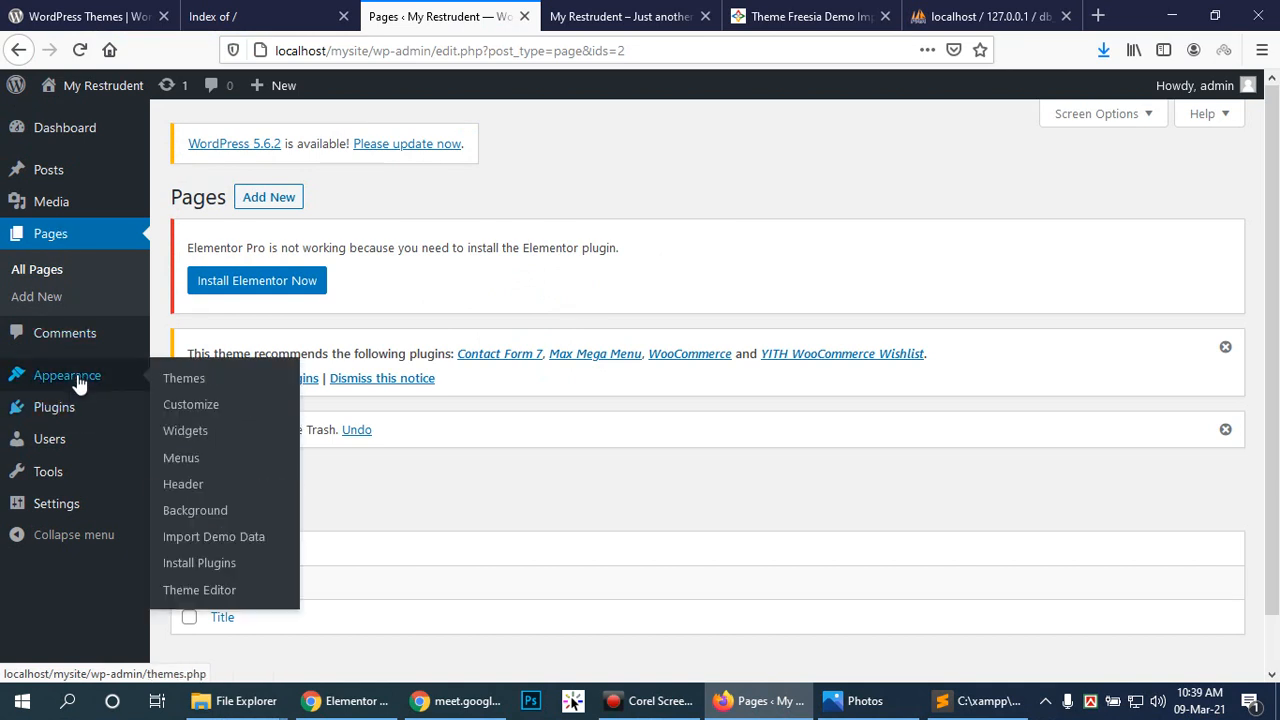
# Step: Activate the Elementor plugin in the Installed Plugins list
pyautogui.click(62, 407)
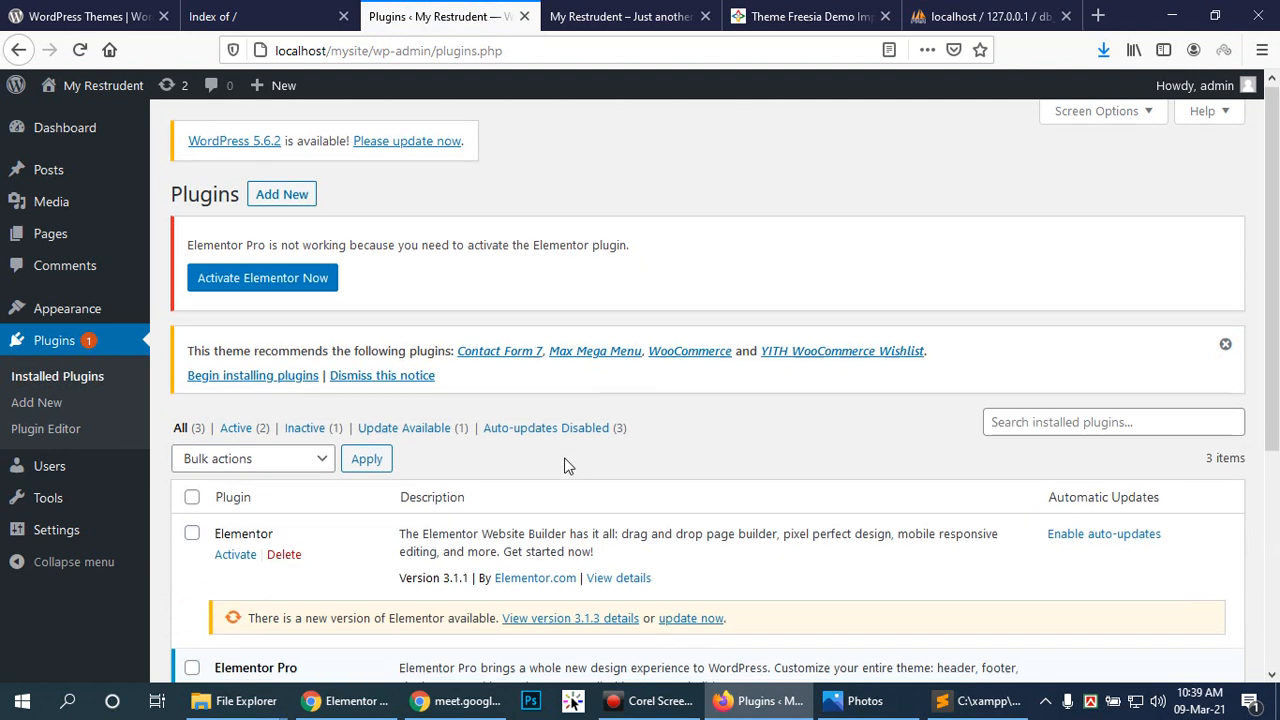
pyautogui.scroll(-2, 564, 465)
pyautogui.click(237, 466)
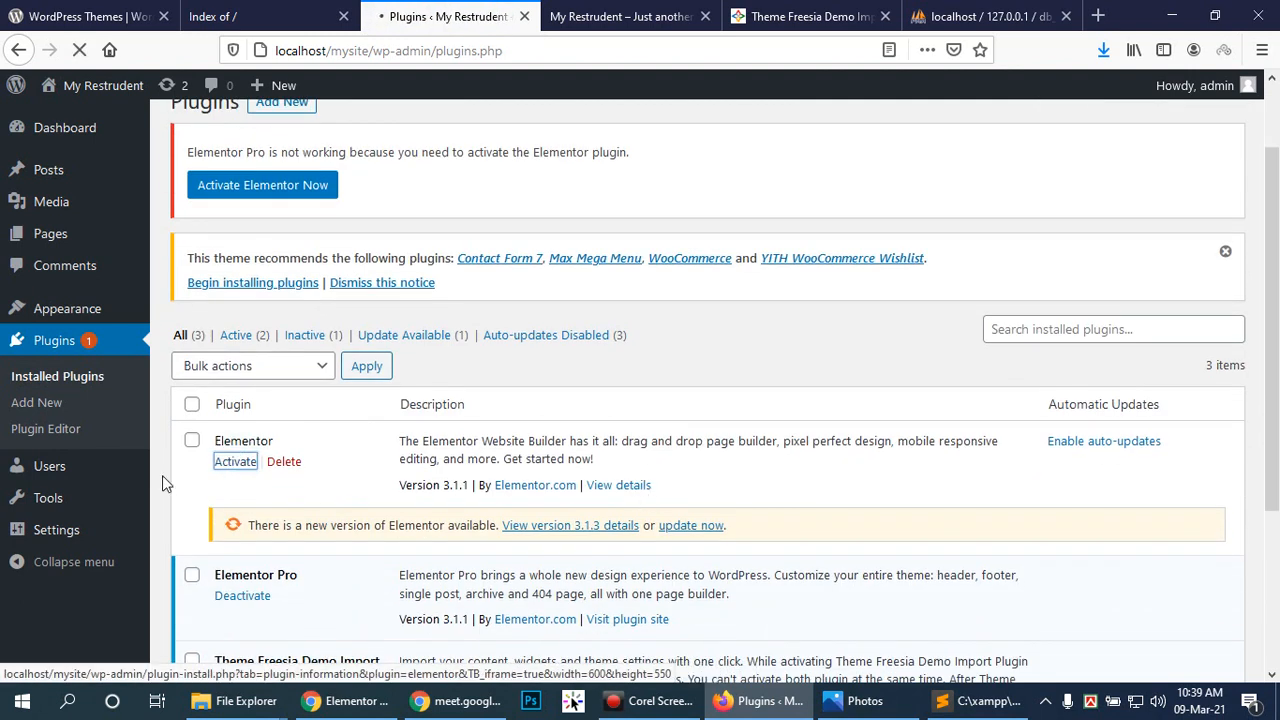
pyautogui.scroll(-2, 530, 483)
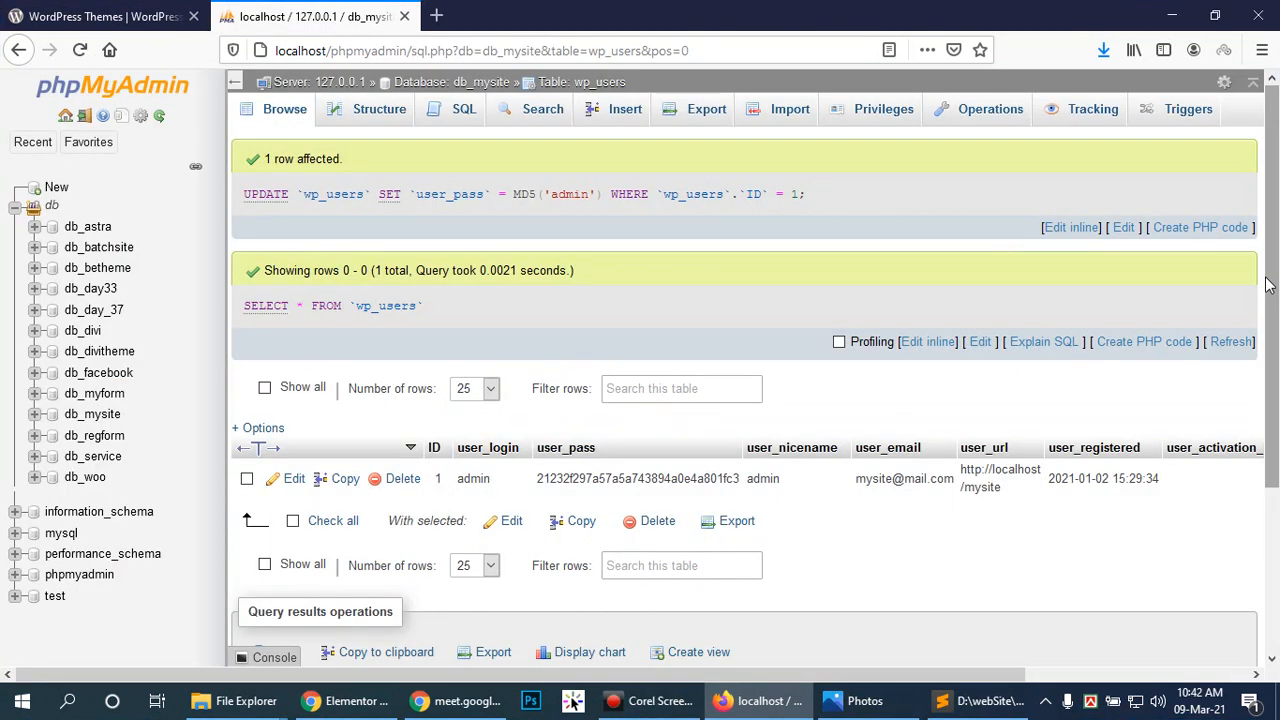
# Step: Select db_mysite, review its tables, and drop the database from the server
pyautogui.scroll(-1, 1268, 285)
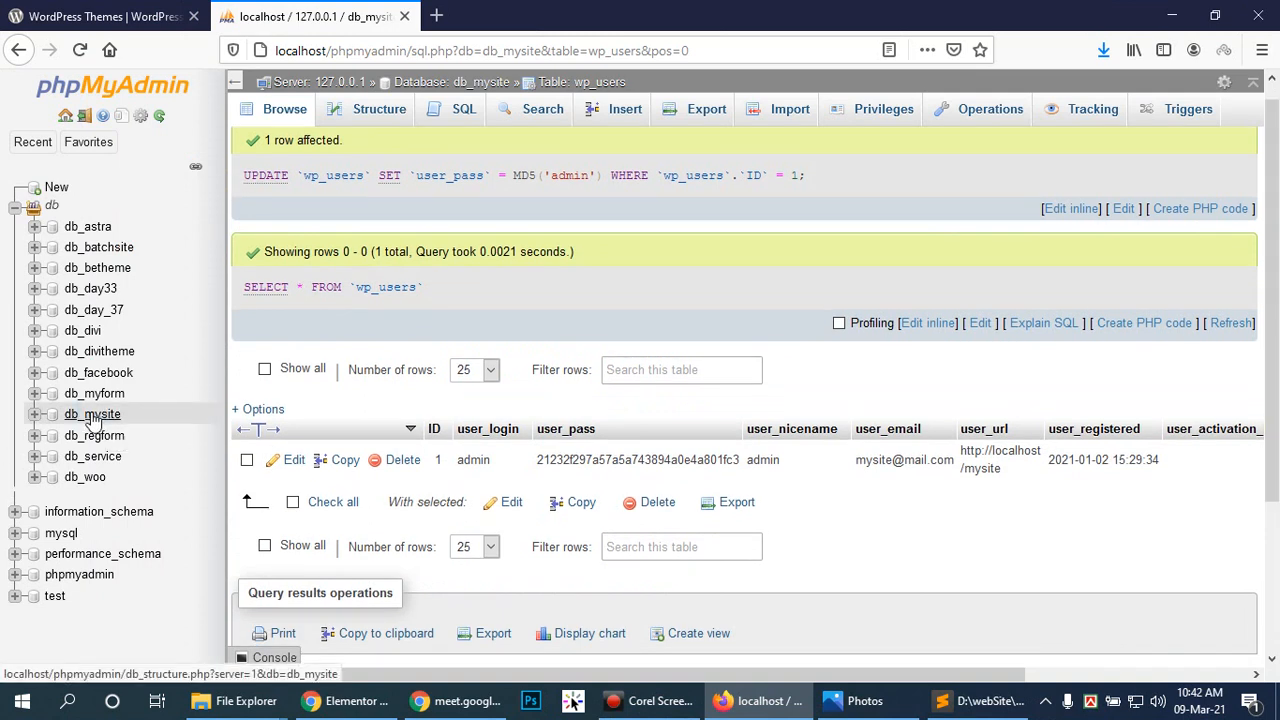
pyautogui.click(92, 414)
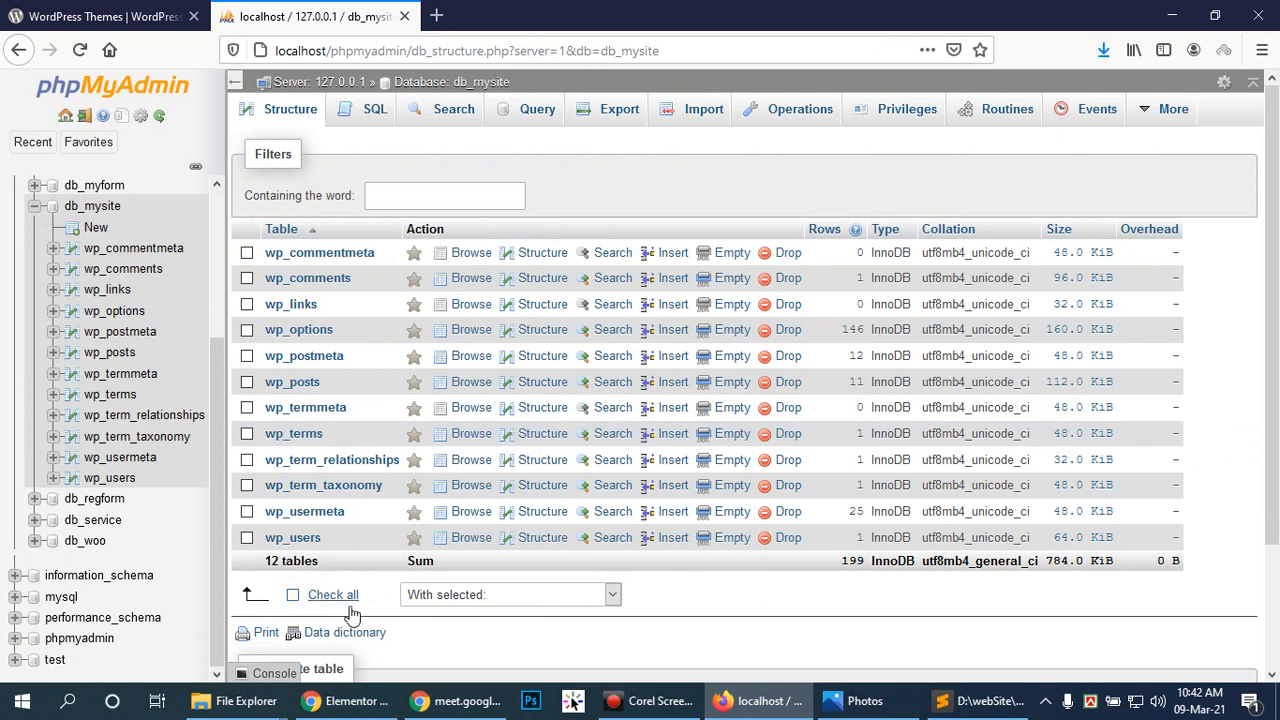
pyautogui.moveTo(1276, 437); pyautogui.dragTo(1100, 498)
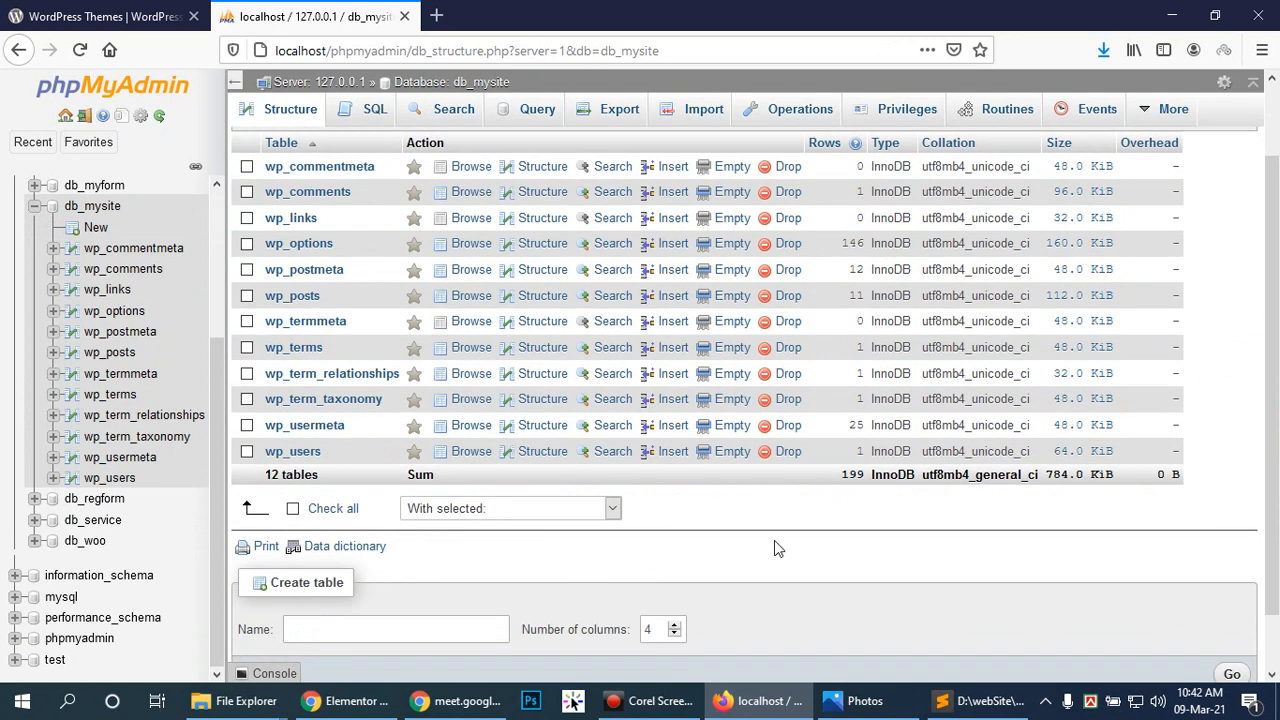
pyautogui.scroll(2, 668, 530)
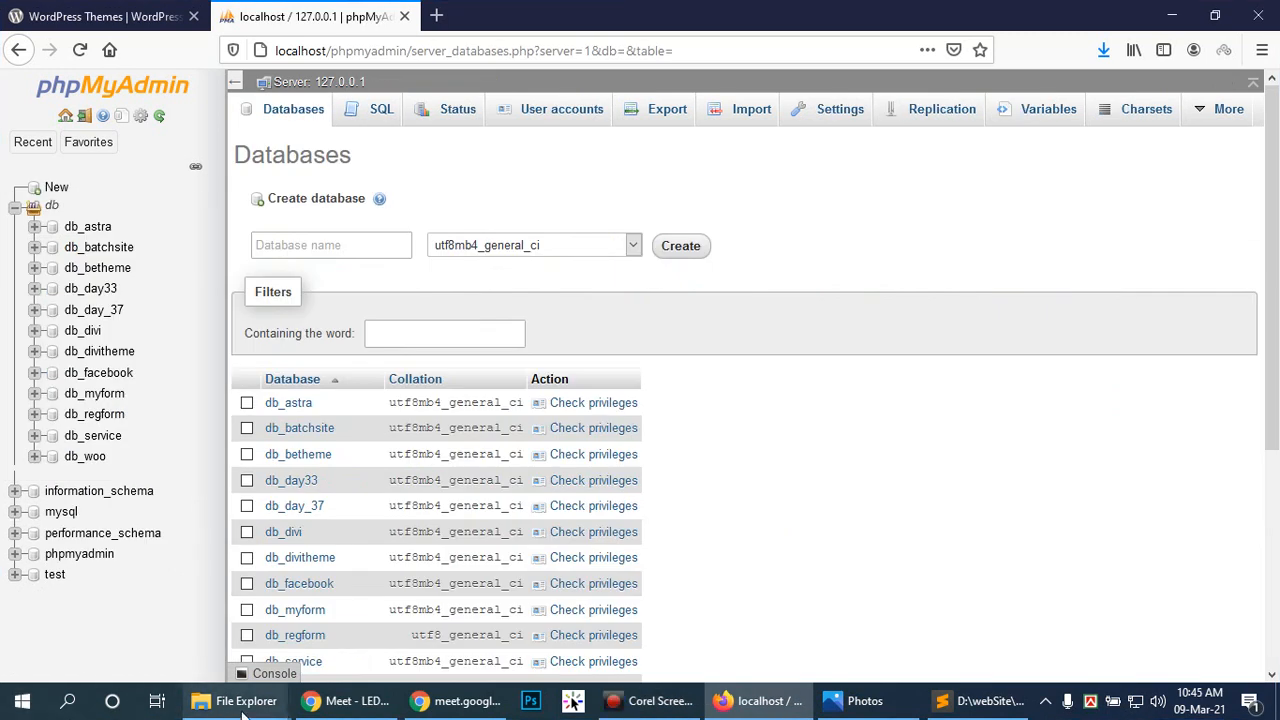
# Step: Navigate from the plugins folder up to htdocs and delete the mySite folder
pyautogui.moveTo(243, 706)
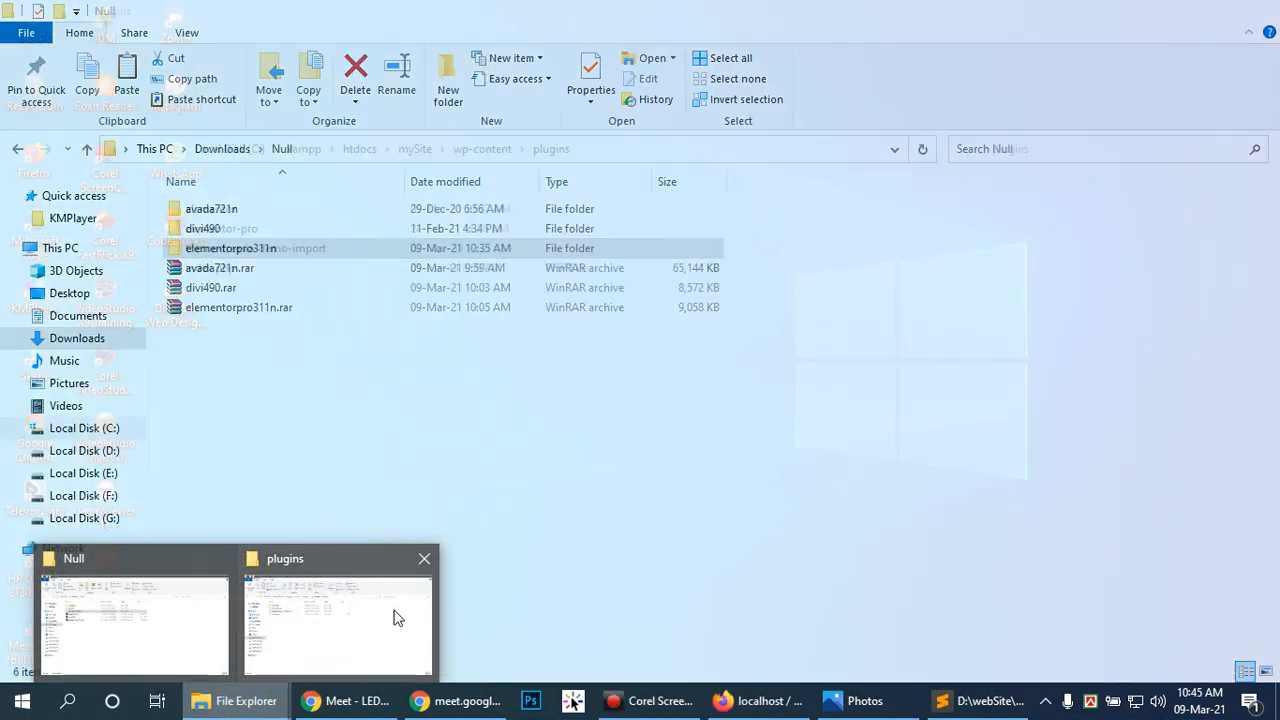
pyautogui.click(396, 615)
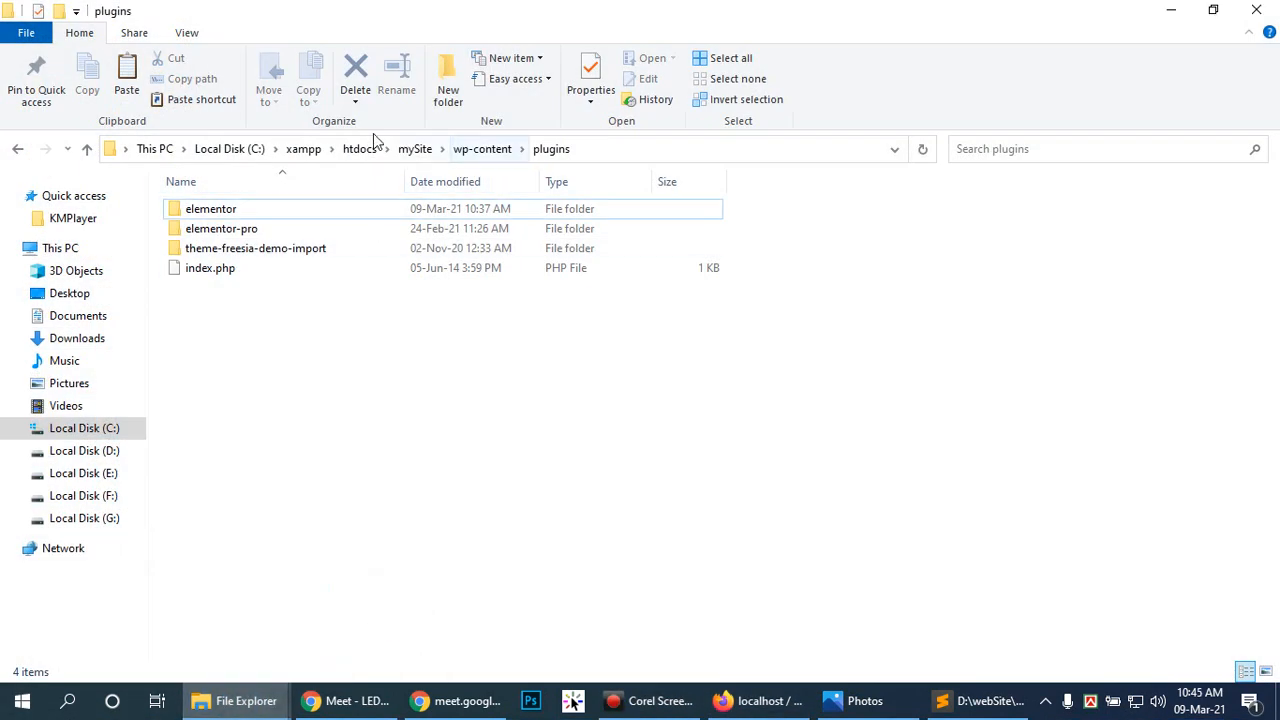
pyautogui.click(472, 150)
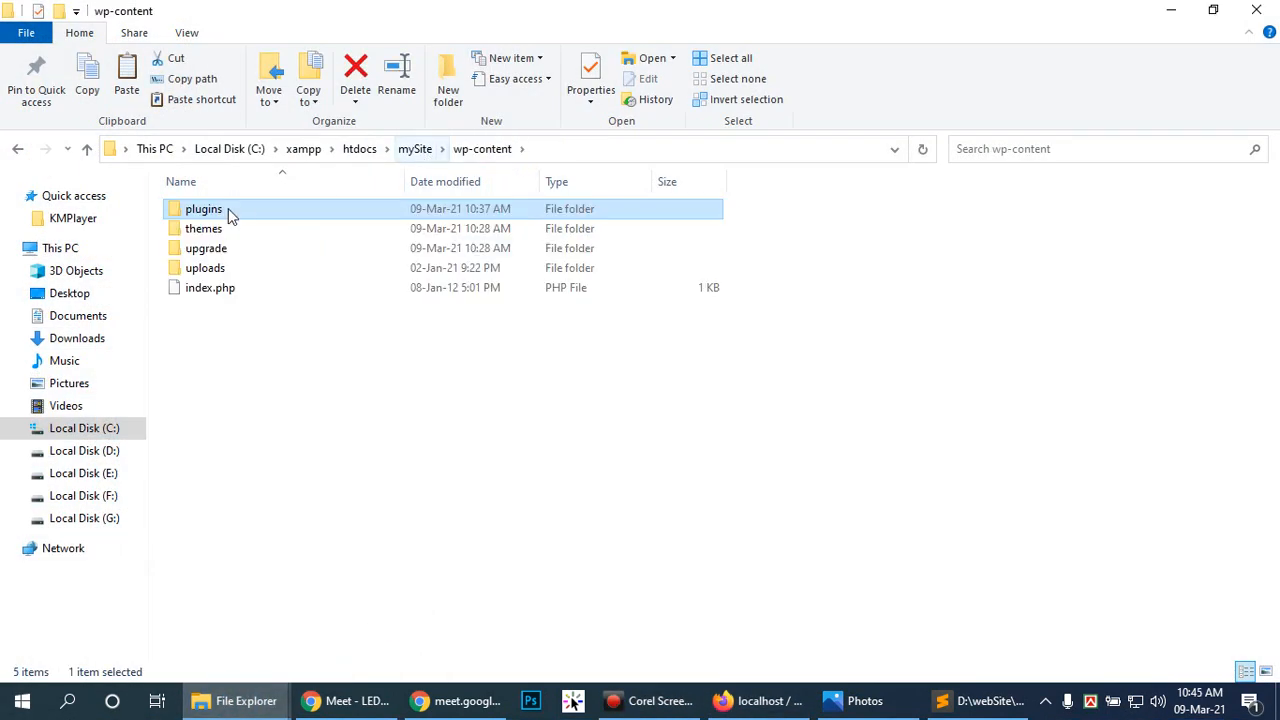
pyautogui.doubleClick(205, 229)
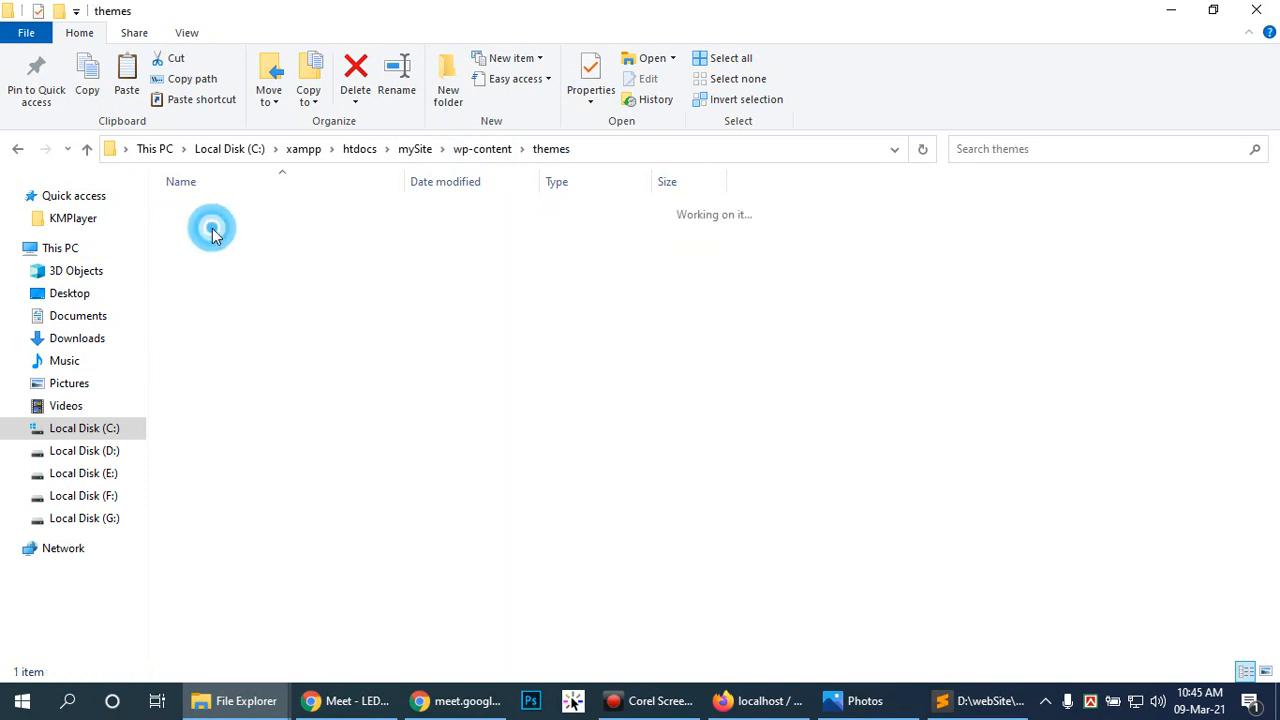
pyautogui.click(415, 149)
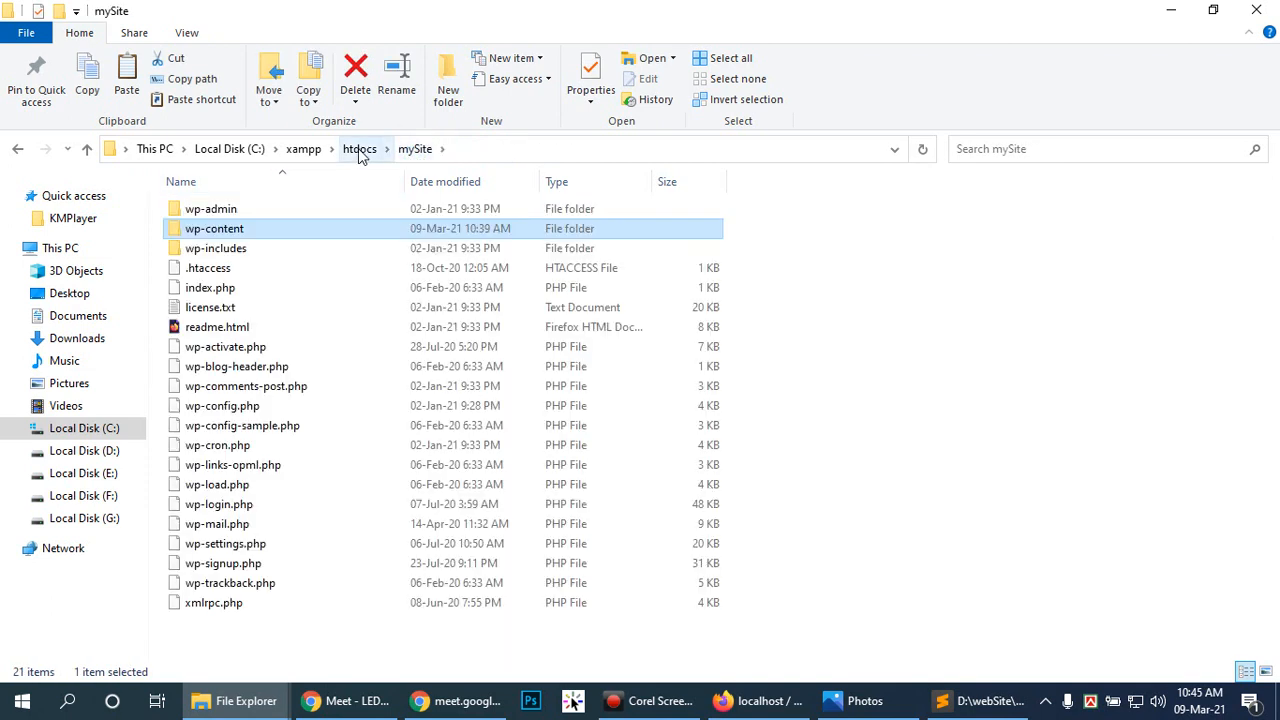
pyautogui.click(362, 150)
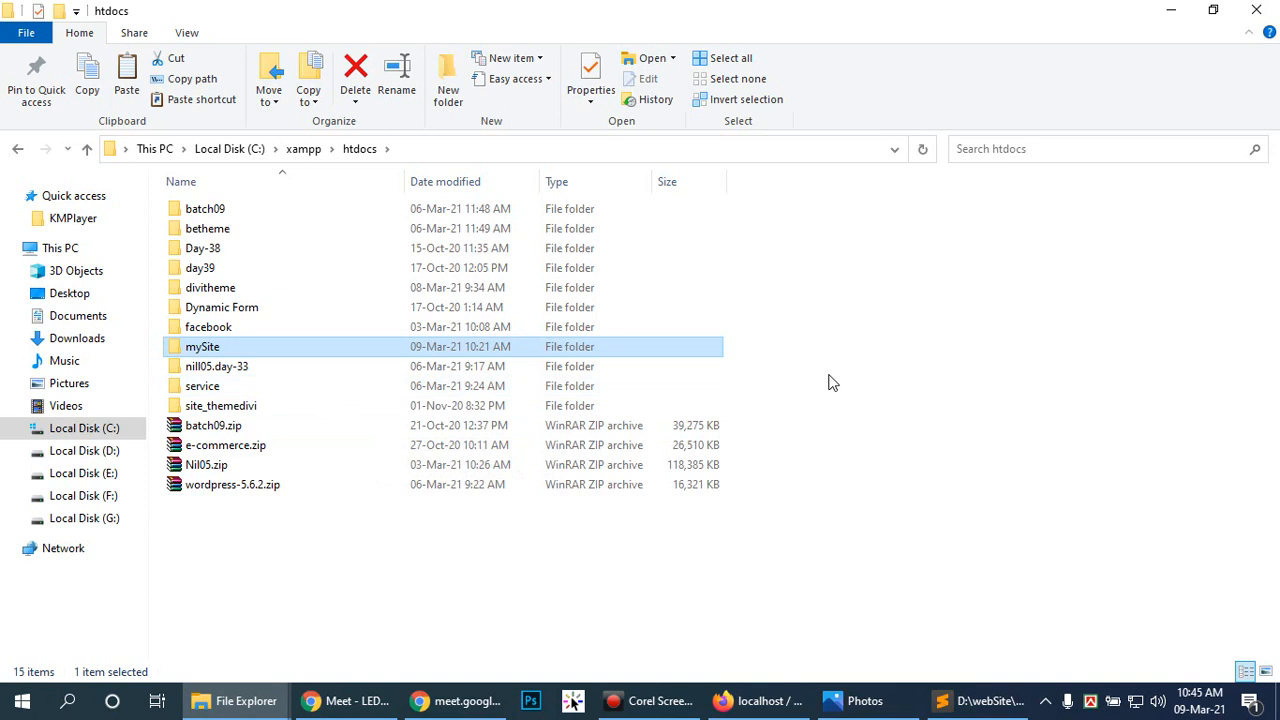
pyautogui.press('Delete')
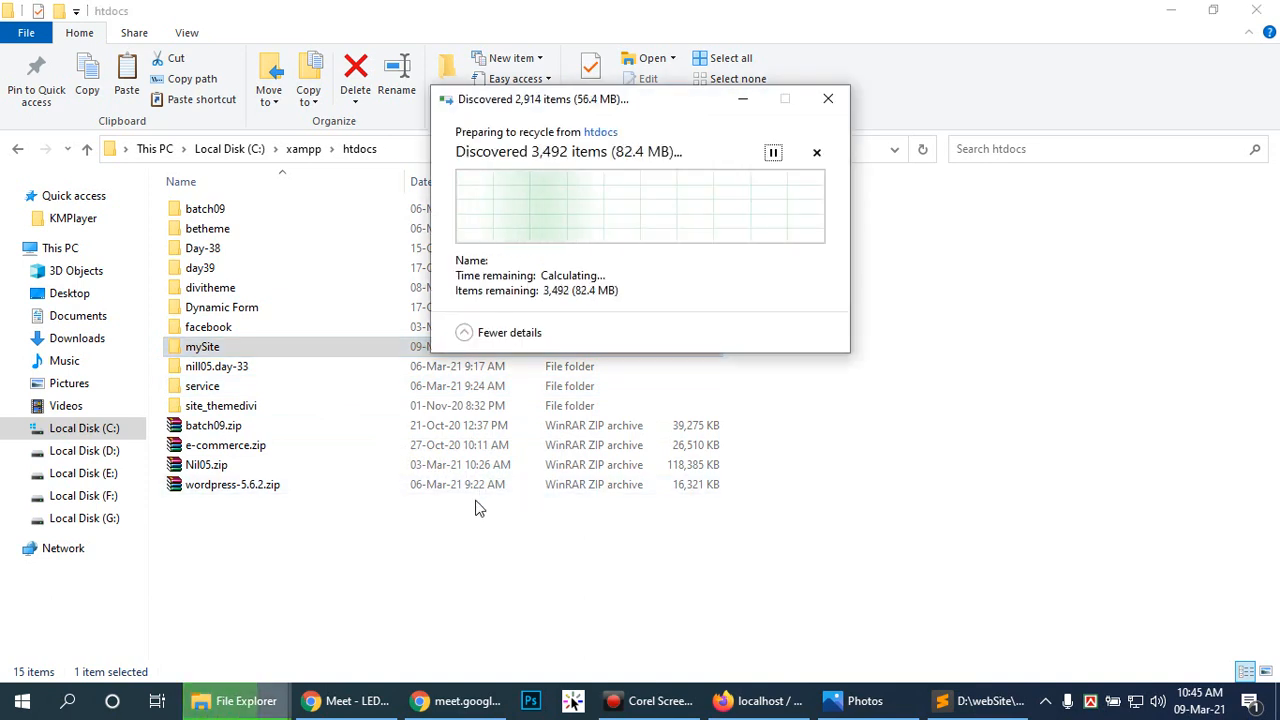
# Step: Extract wordpress-5.6.2.zip into htdocs, creating a new wordpress folder
pyautogui.click(212, 474)
pyautogui.rightClick(212, 474)
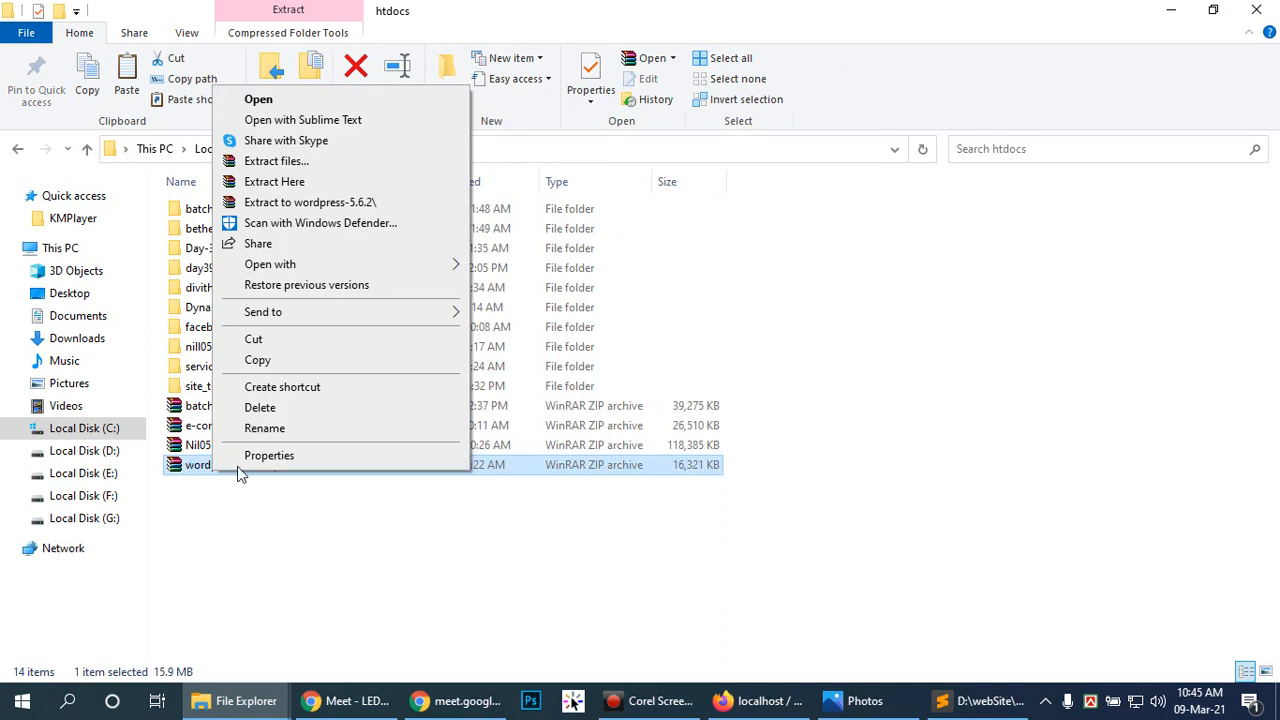
pyautogui.click(289, 178)
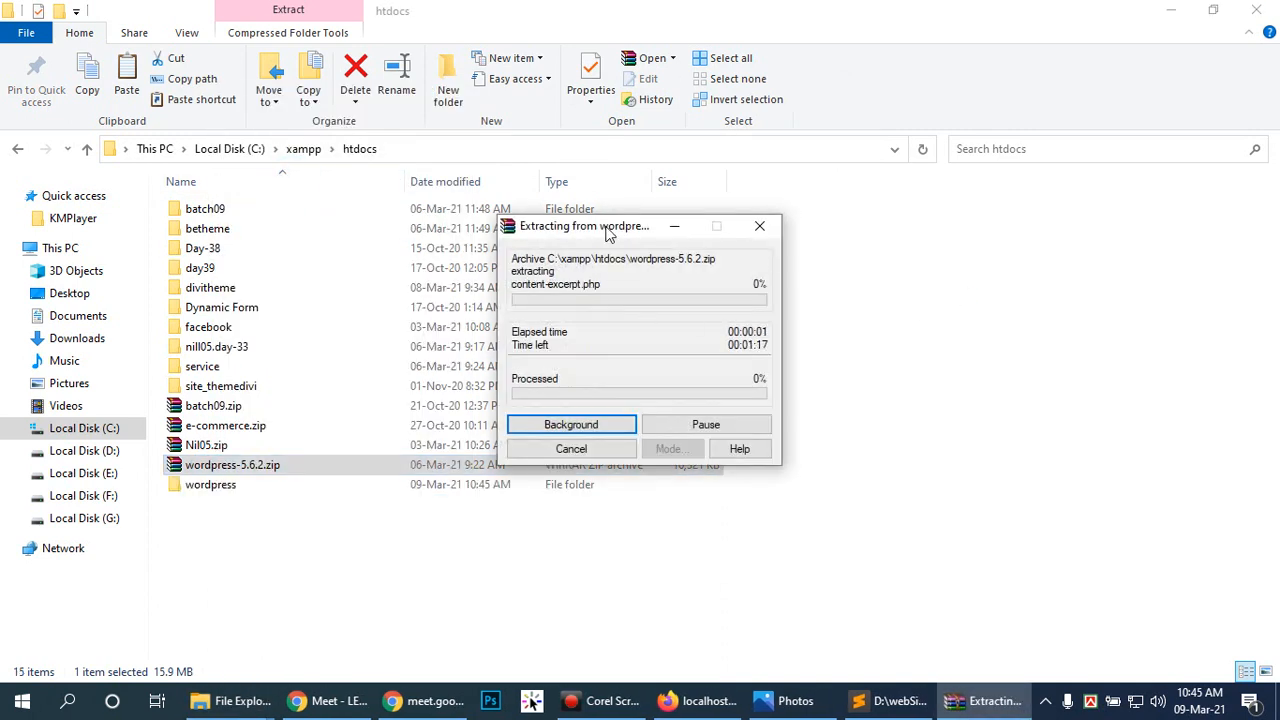
pyautogui.moveTo(605, 226); pyautogui.dragTo(929, 276)
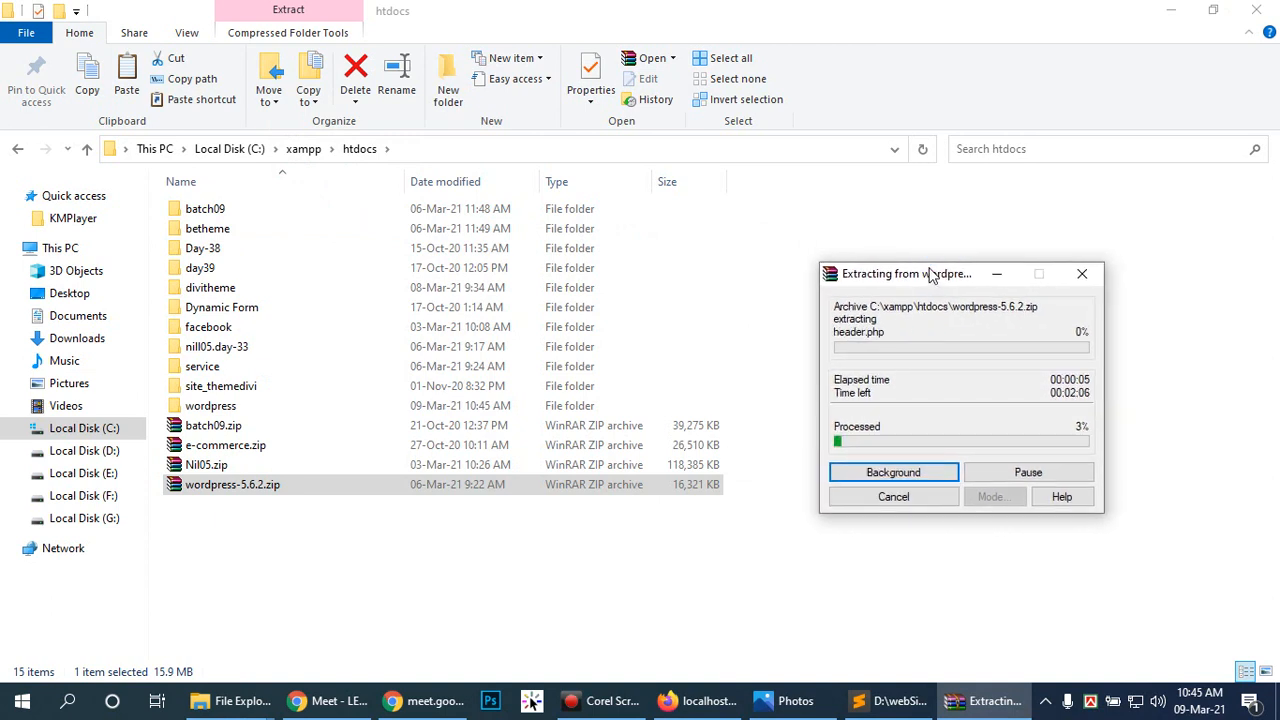
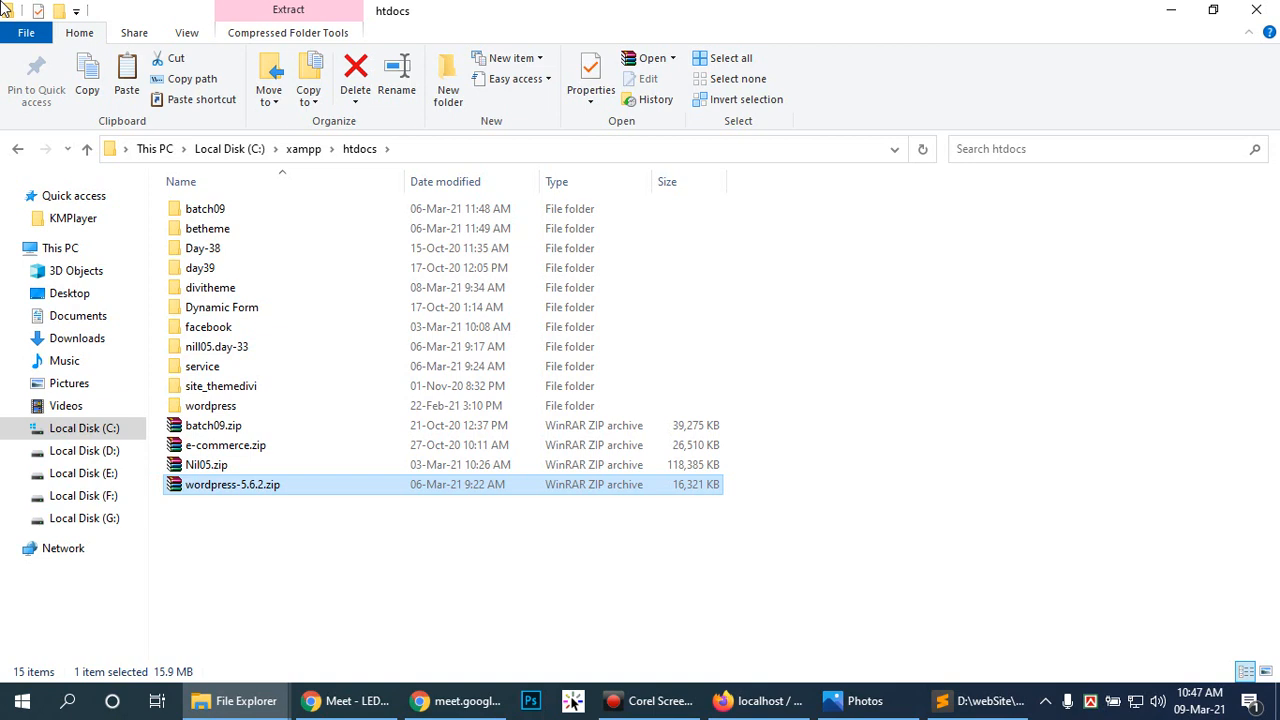
# Step: Rename the htdocs wordpress folder to all.null and return to phpMyAdmin's Databases page
pyautogui.click(645, 704)
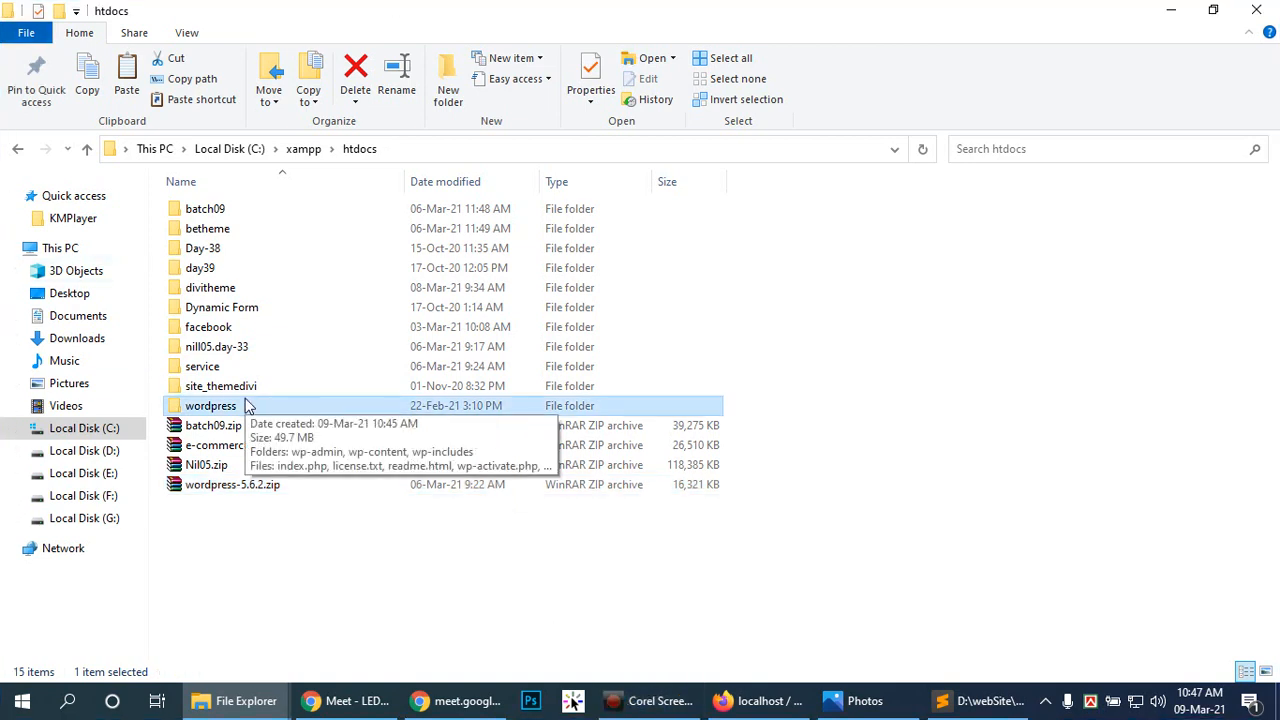
pyautogui.press('F2')
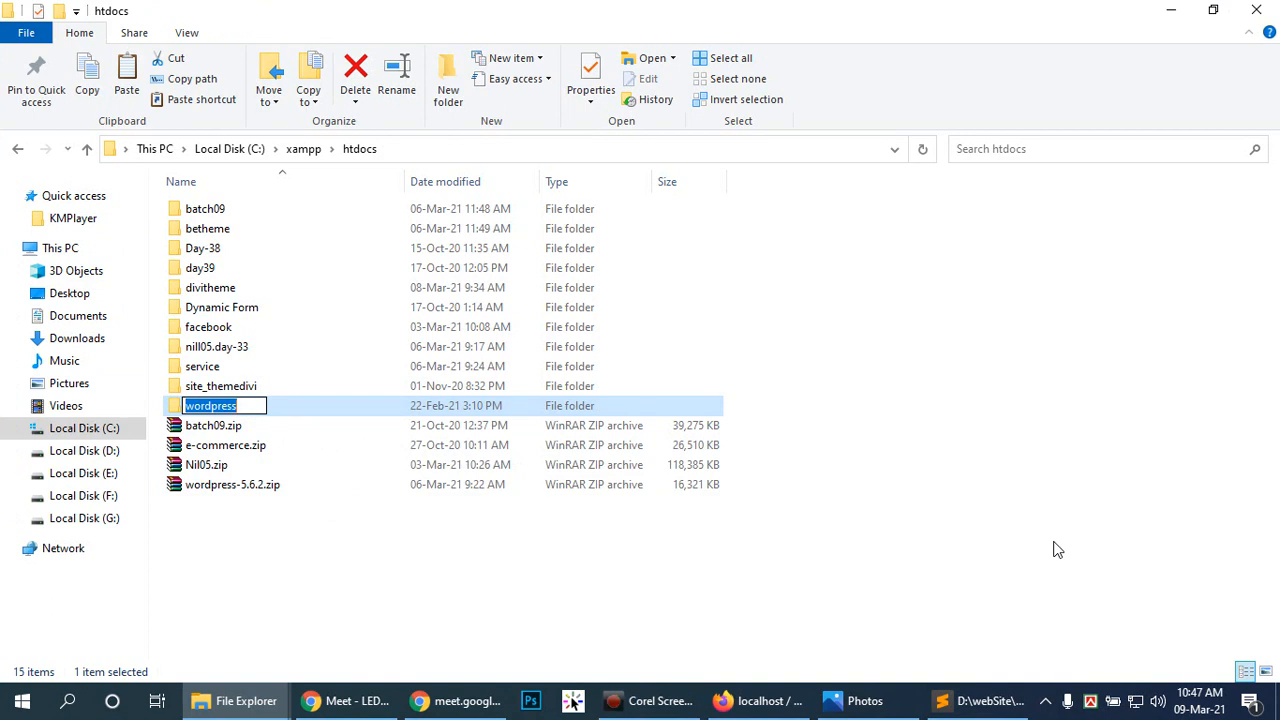
pyautogui.write('nu')
pyautogui.press('BackSpace')
pyautogui.press('BackSpace')
pyautogui.write('al')
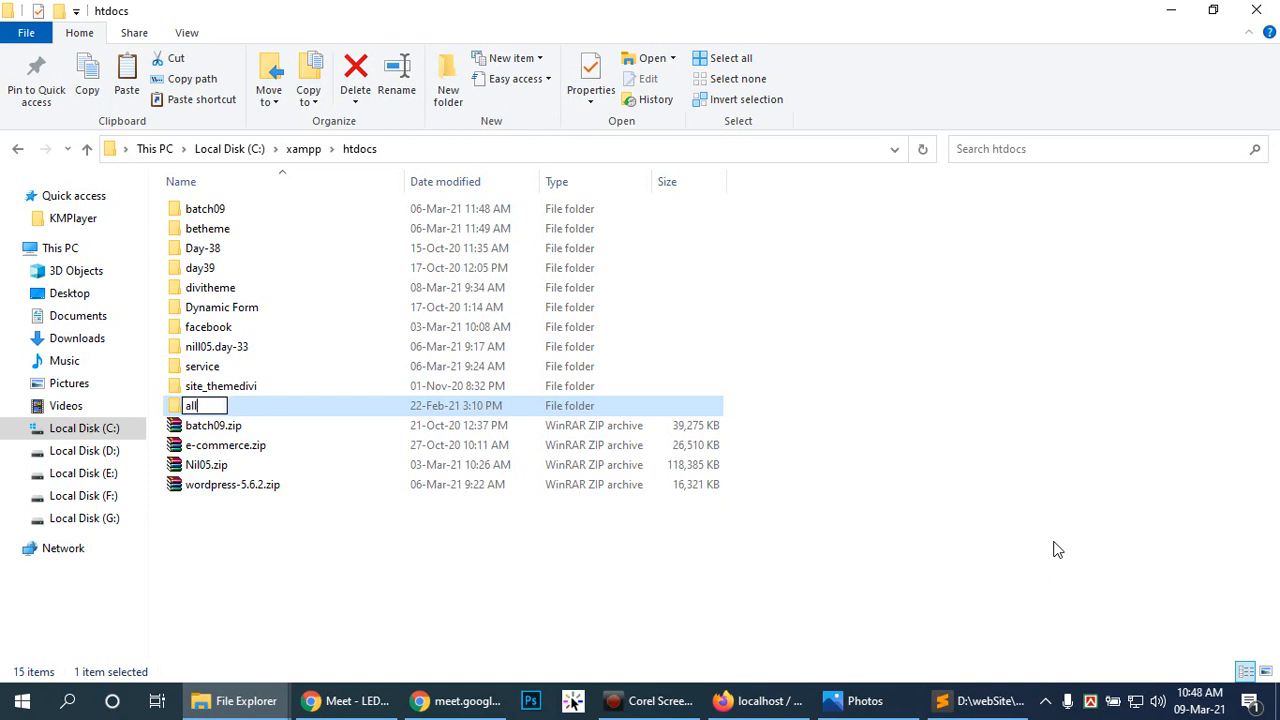
pyautogui.write('l.null')
pyautogui.press('Return')
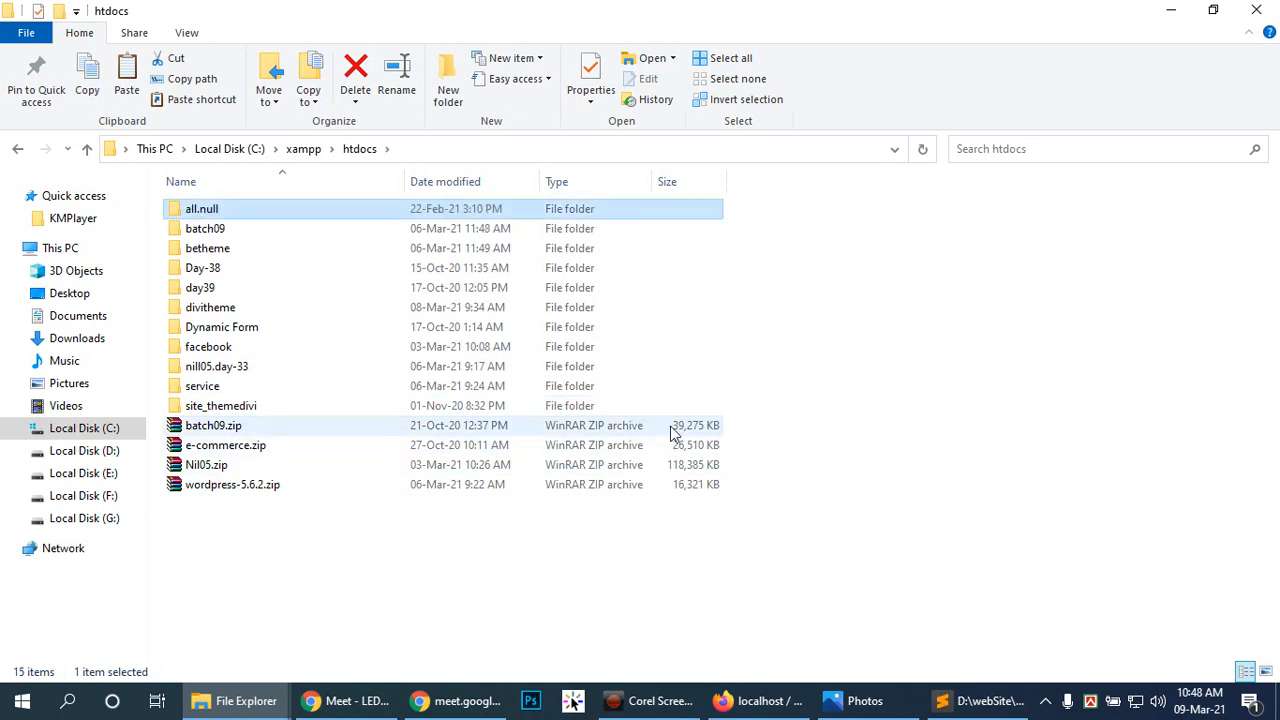
pyautogui.click(797, 705)
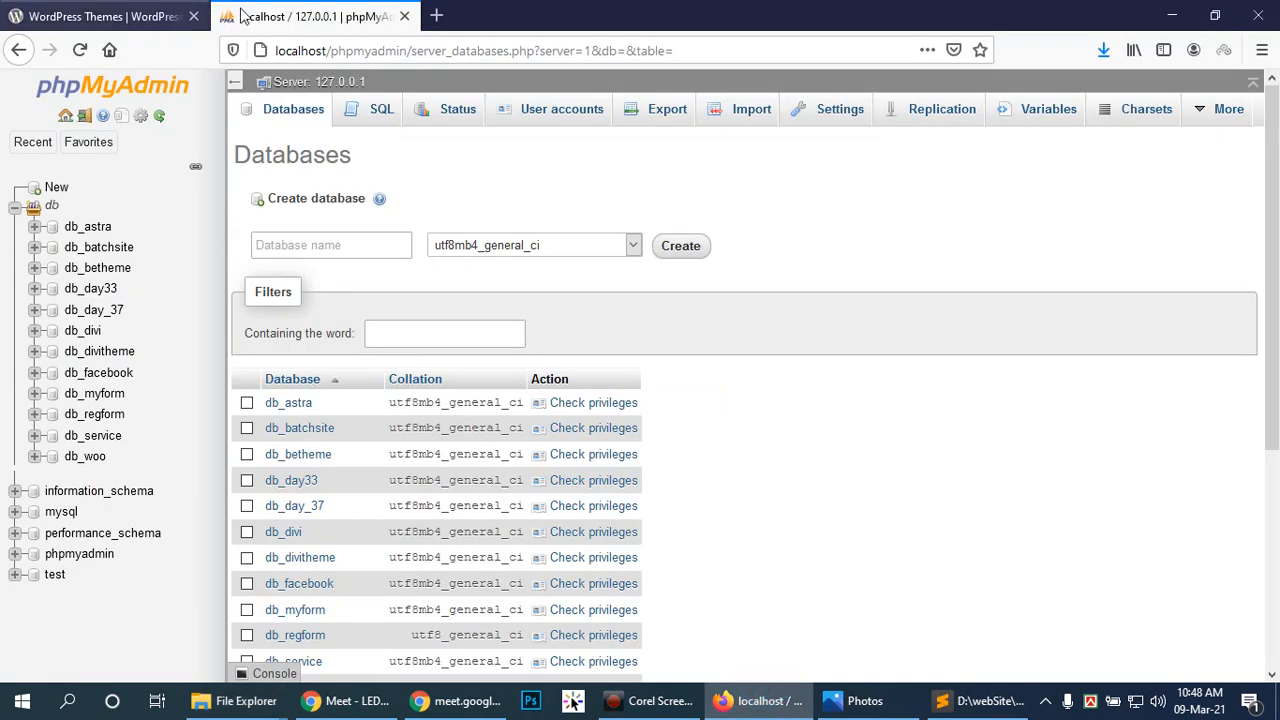
# Step: Create a new database named db_all.null with the default utf8mb4_general_ci collation
pyautogui.click(52, 196)
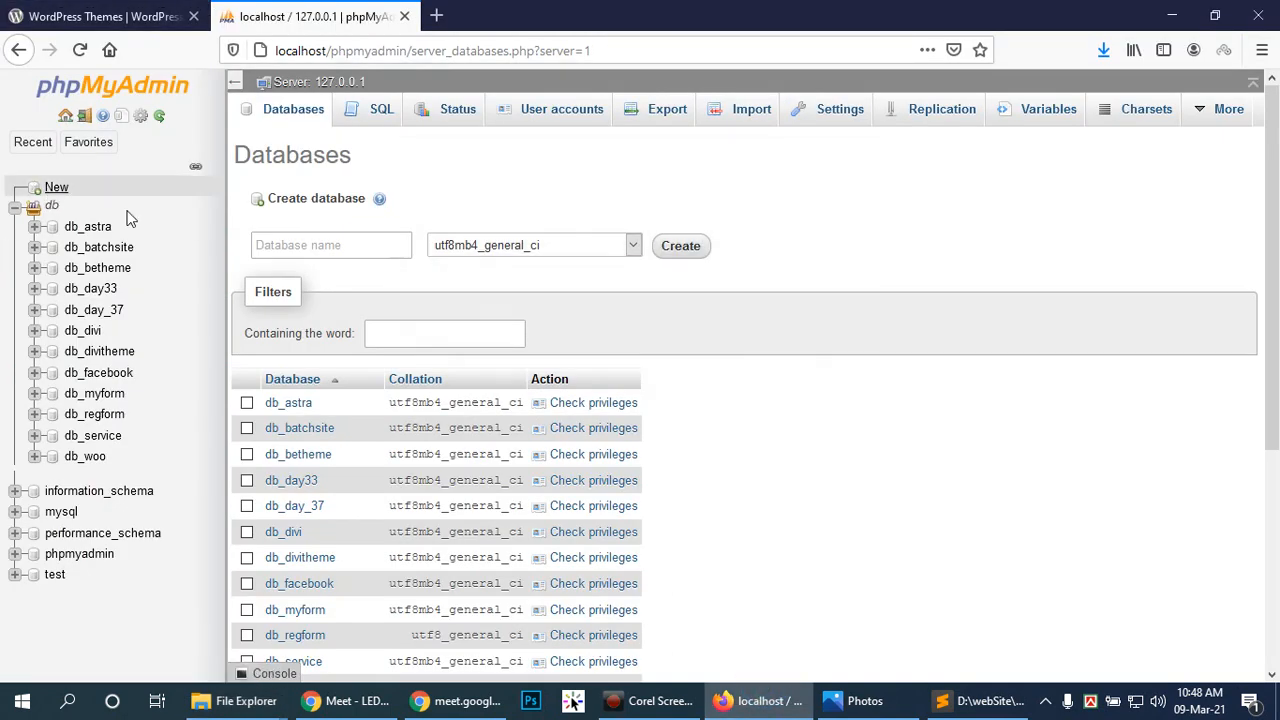
pyautogui.click(379, 245)
pyautogui.write('db_all')
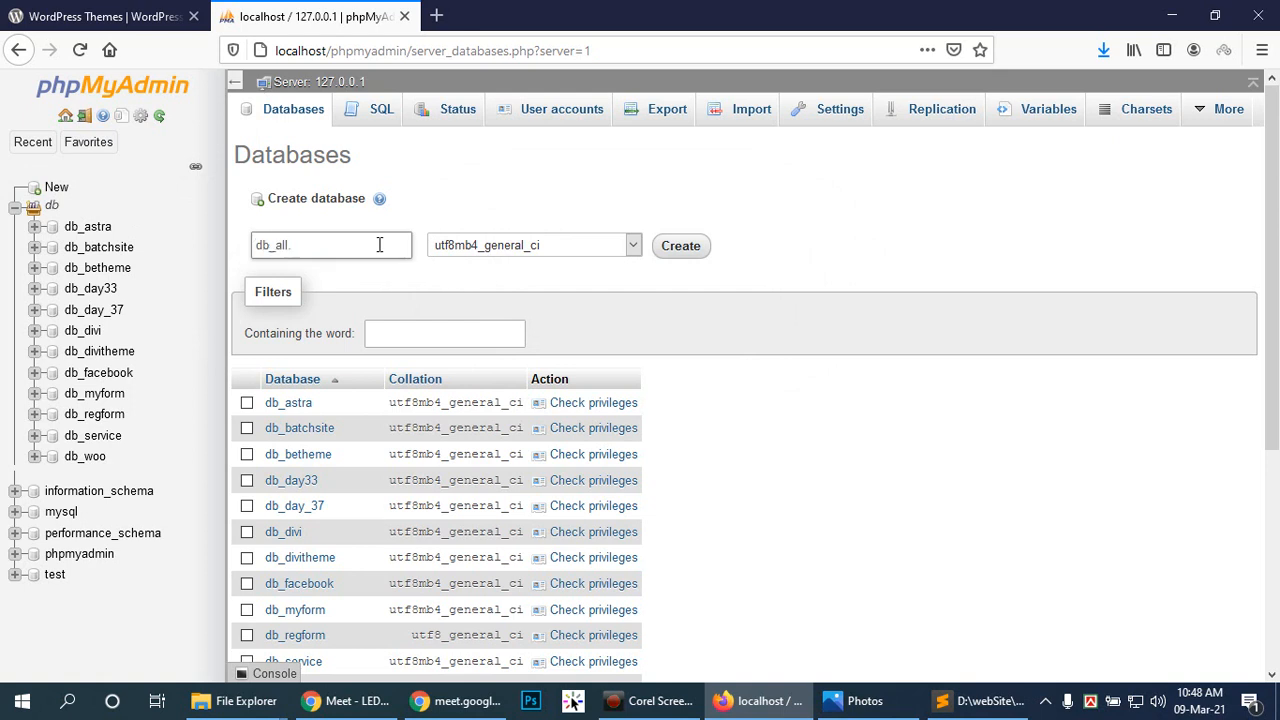
pyautogui.write('.null')
pyautogui.moveTo(377, 248); pyautogui.dragTo(250, 247)
pyautogui.hotkey('ctrl', 'c')
pyautogui.click(703, 246)
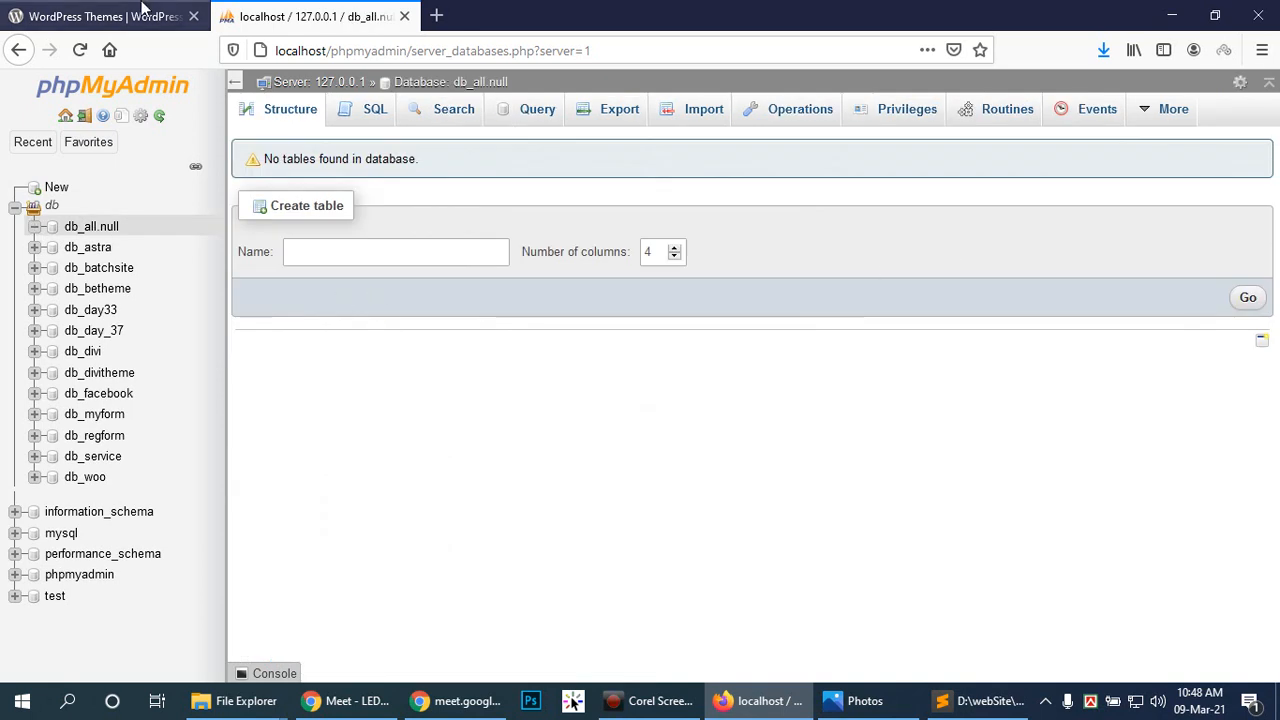
# Step: Load localhost/all.null in a new tab and continue past the setup welcome page
pyautogui.click(439, 16)
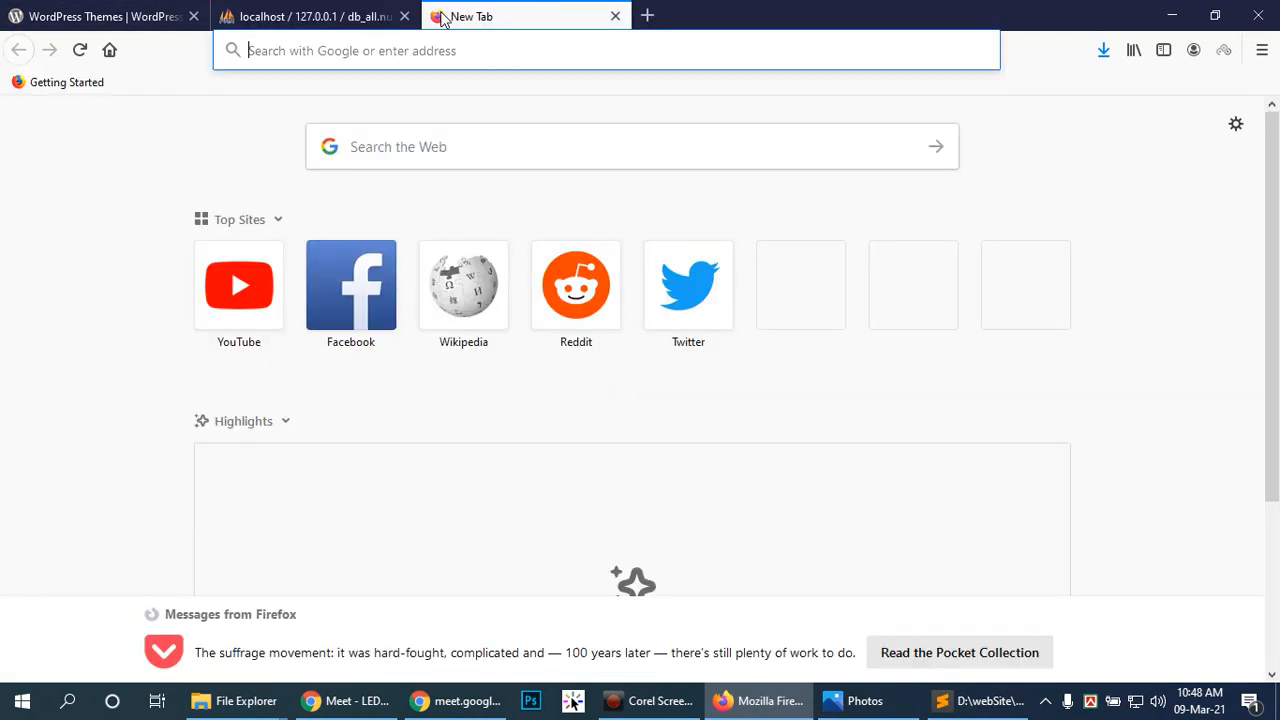
pyautogui.write('localh')
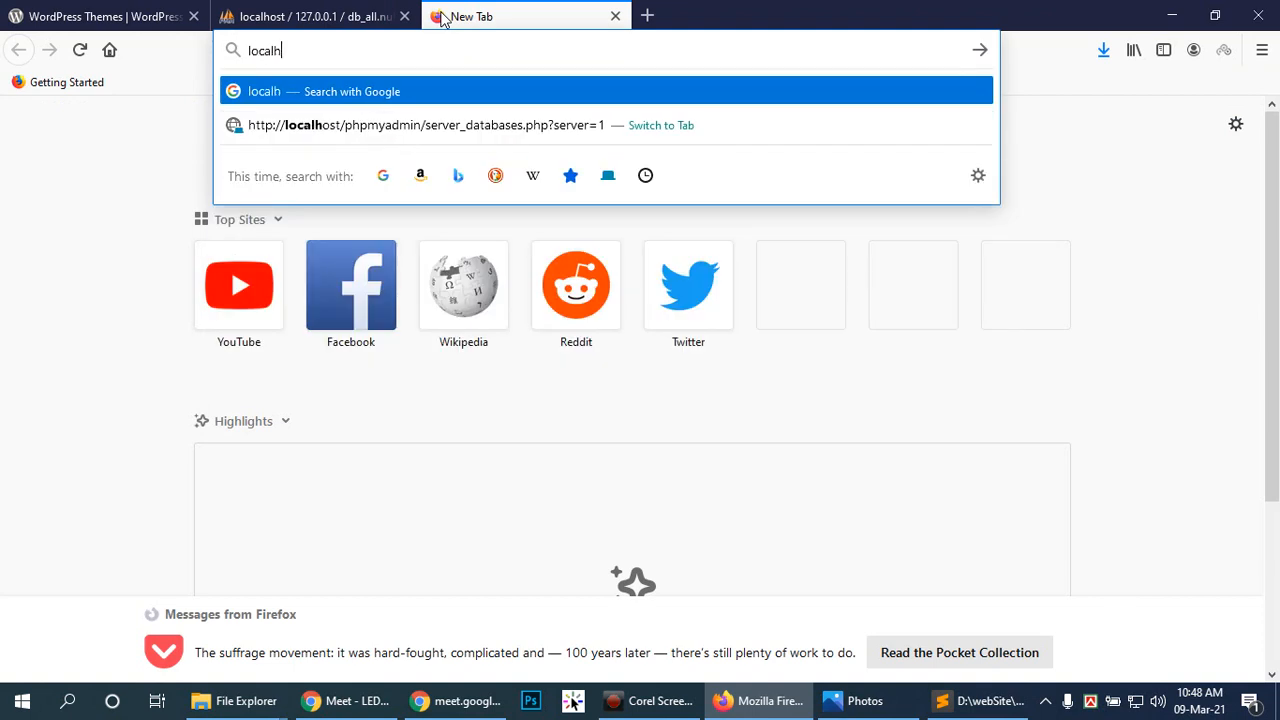
pyautogui.write('ost/w')
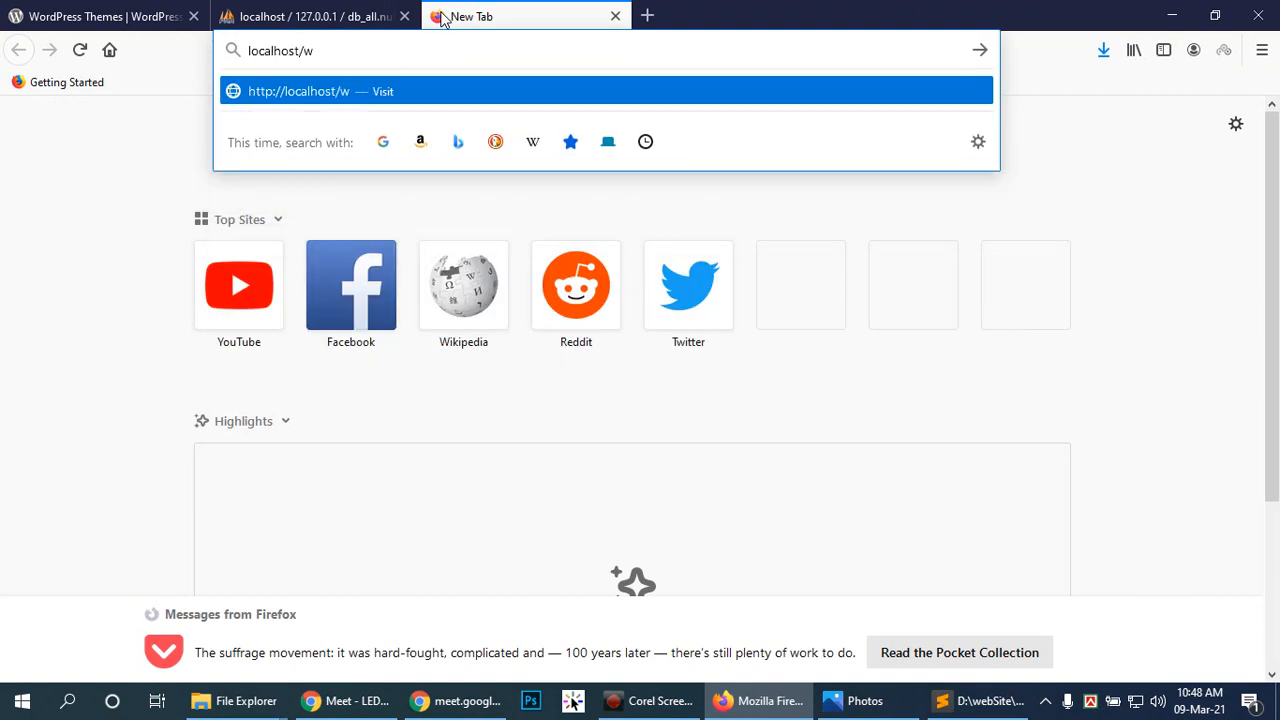
pyautogui.press('BackSpace')
pyautogui.write('all.null')
pyautogui.press('Return')
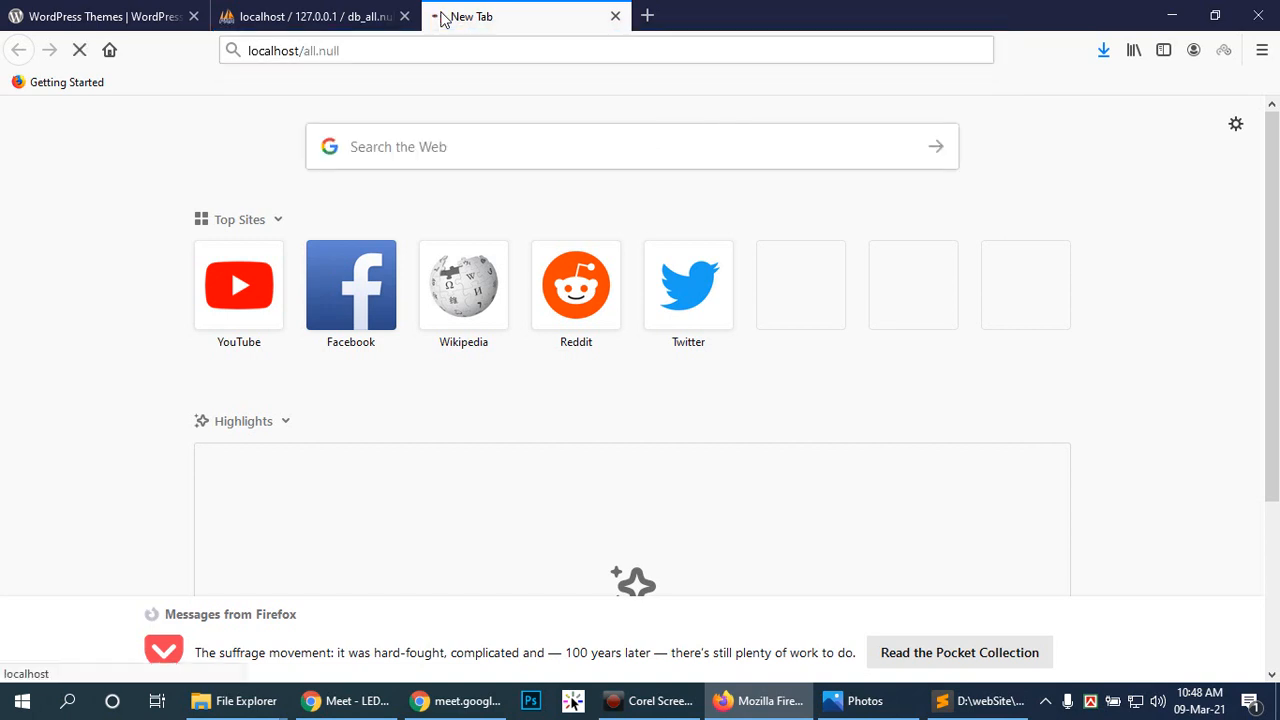
pyautogui.scroll(-2, 788, 549)
pyautogui.click(746, 620)
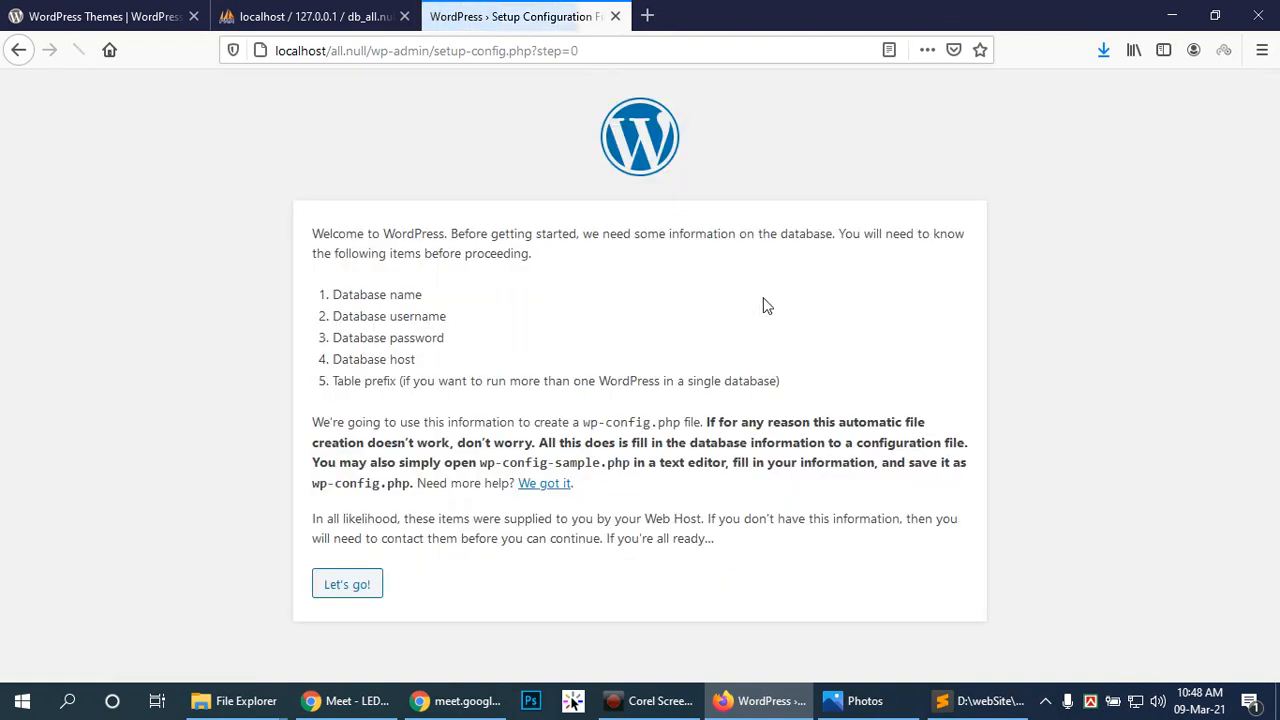
# Step: Connect WordPress to db_all.null as user root with an empty password, then run the installation
pyautogui.click(358, 584)
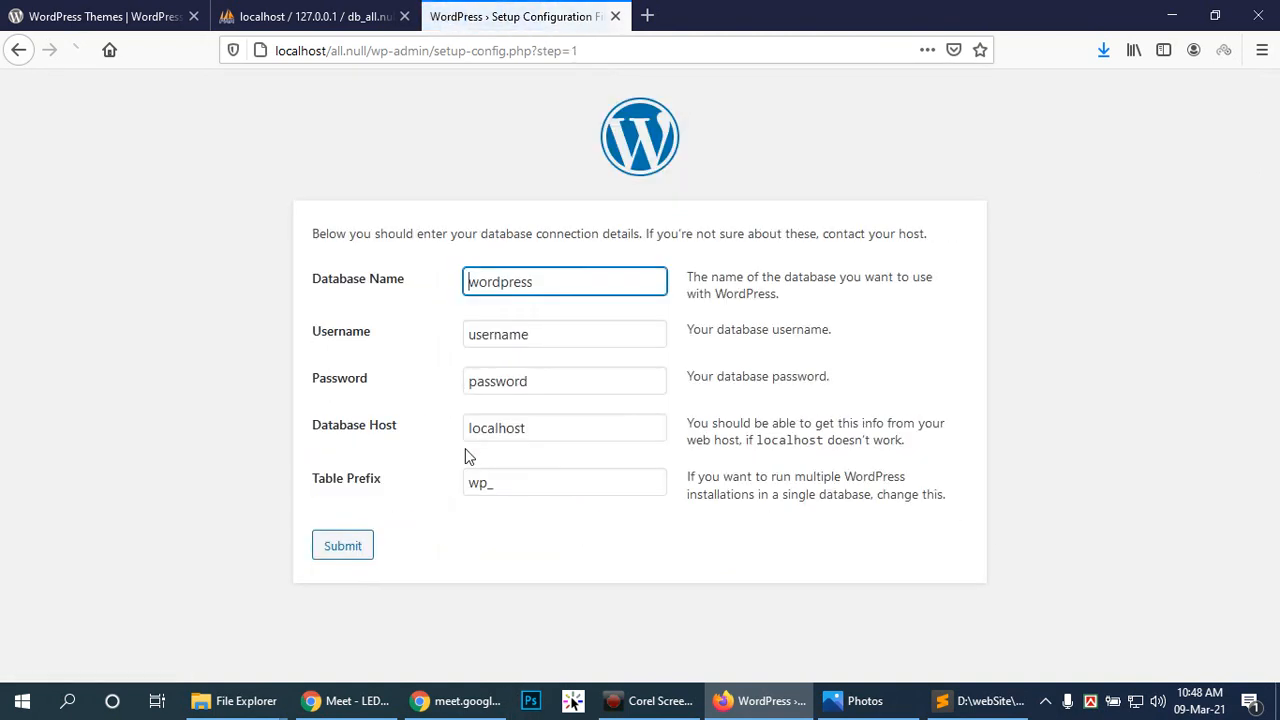
pyautogui.doubleClick(597, 283)
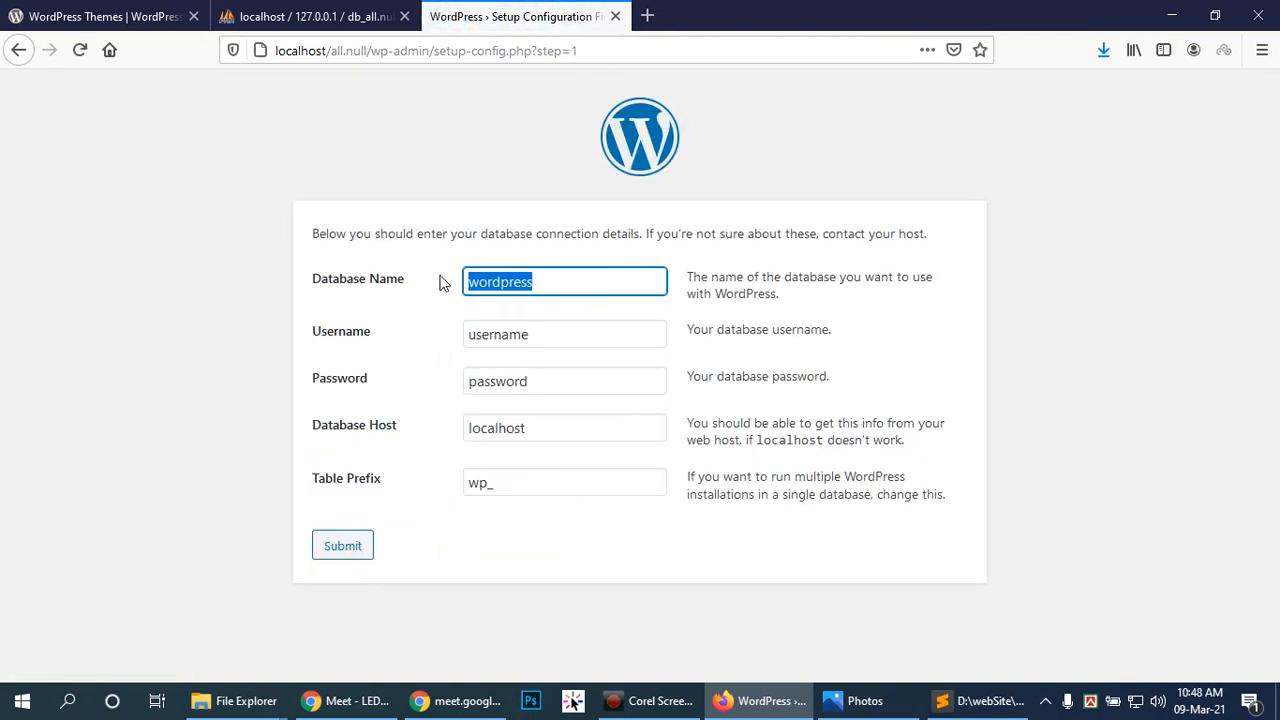
pyautogui.hotkey('ctrl', 'v')
pyautogui.doubleClick(549, 334)
pyautogui.write('r')
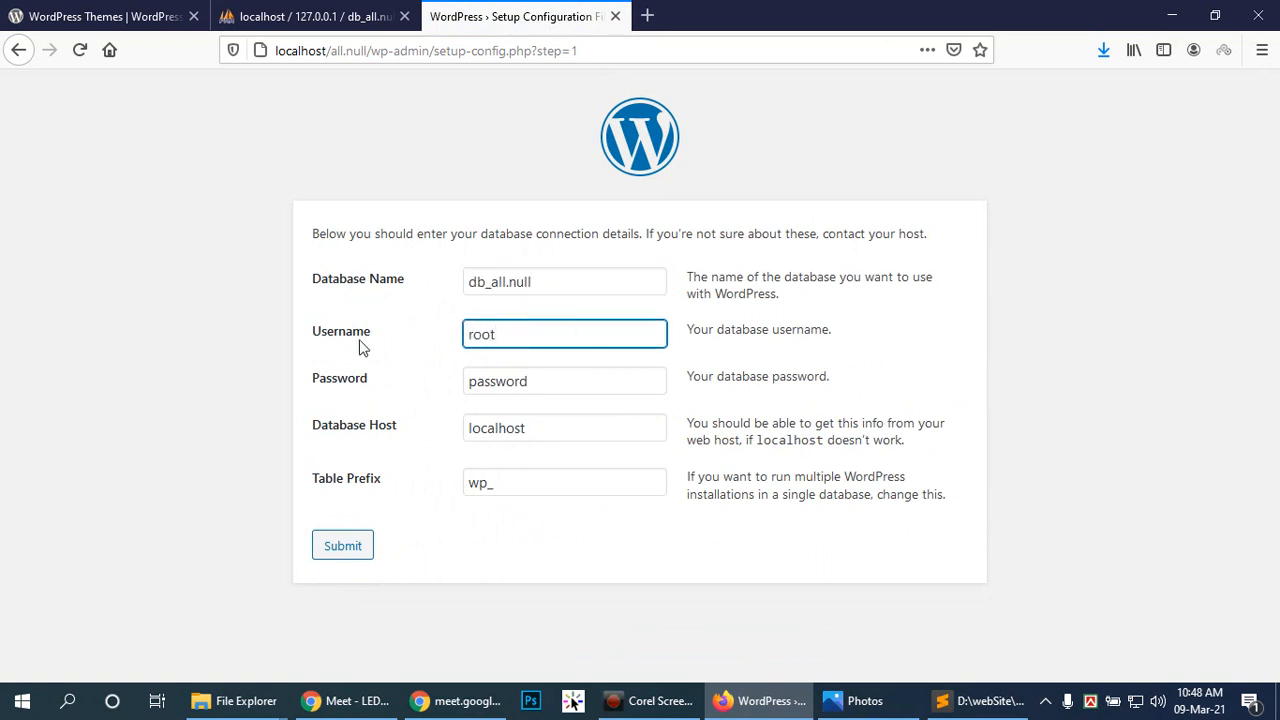
pyautogui.press('Tab')
pyautogui.press('BackSpace')
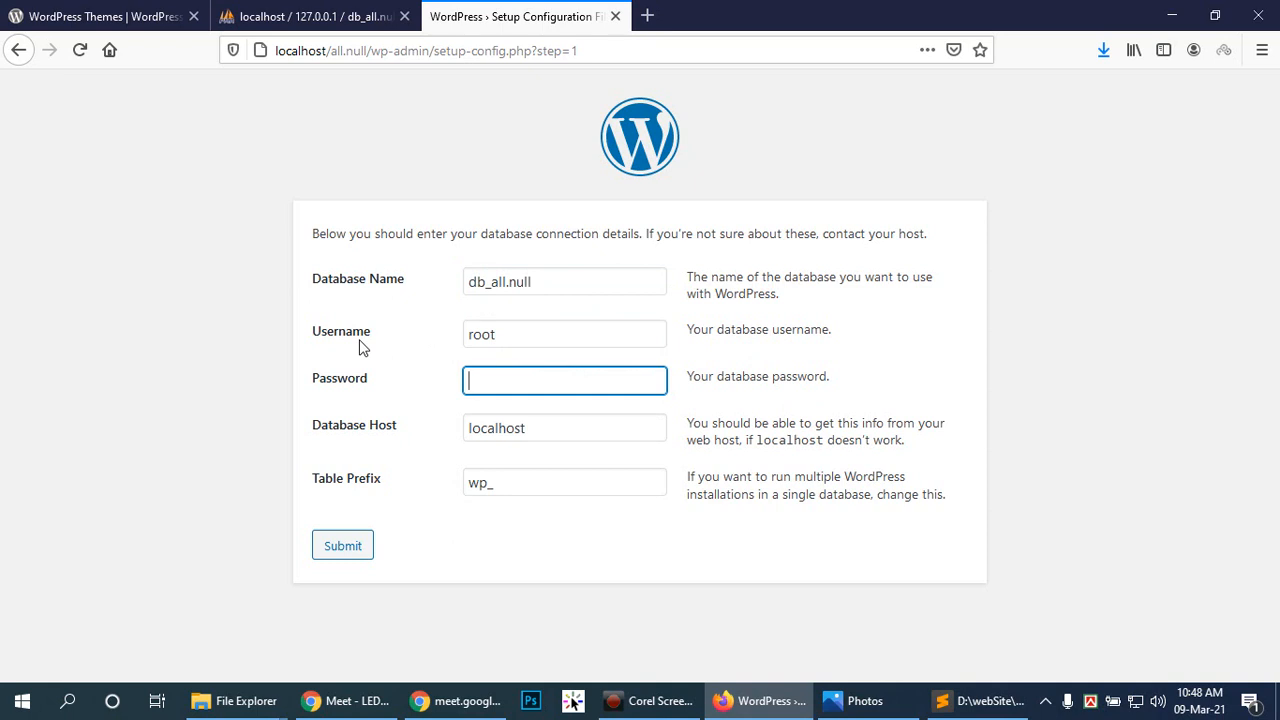
pyautogui.press('Tab')
pyautogui.press('Tab')
pyautogui.press('Tab')
pyautogui.press('Return')
pyautogui.click(347, 301)
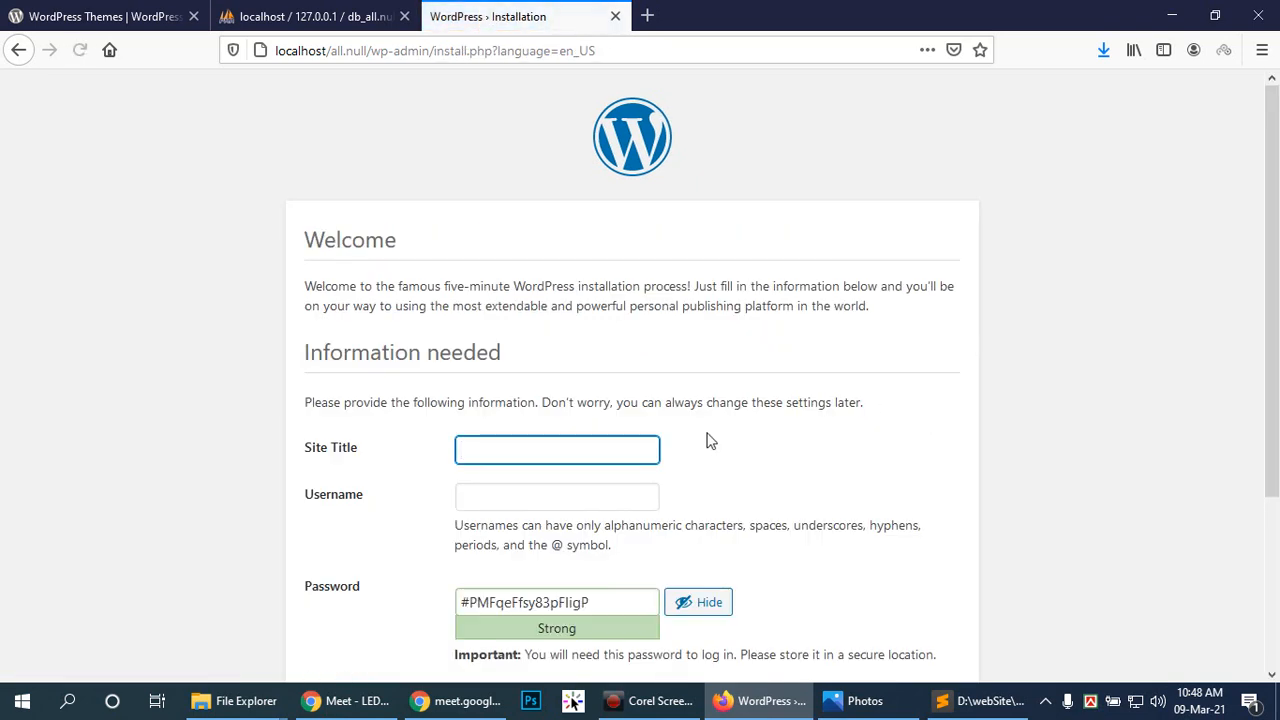
# Step: Enter site title all.null plus an admin username and password
pyautogui.write('all.null')
pyautogui.click(609, 492)
pyautogui.press('Tab')
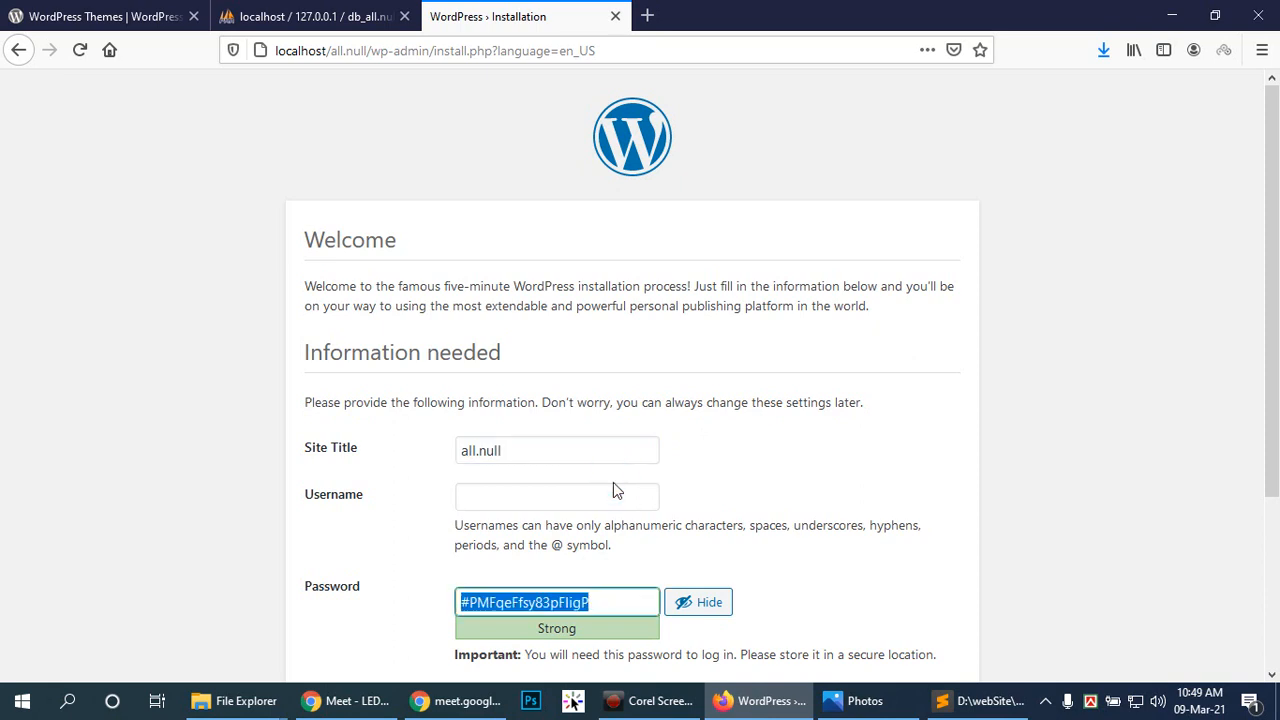
pyautogui.click(539, 503)
pyautogui.click(539, 503)
pyautogui.write('admin')
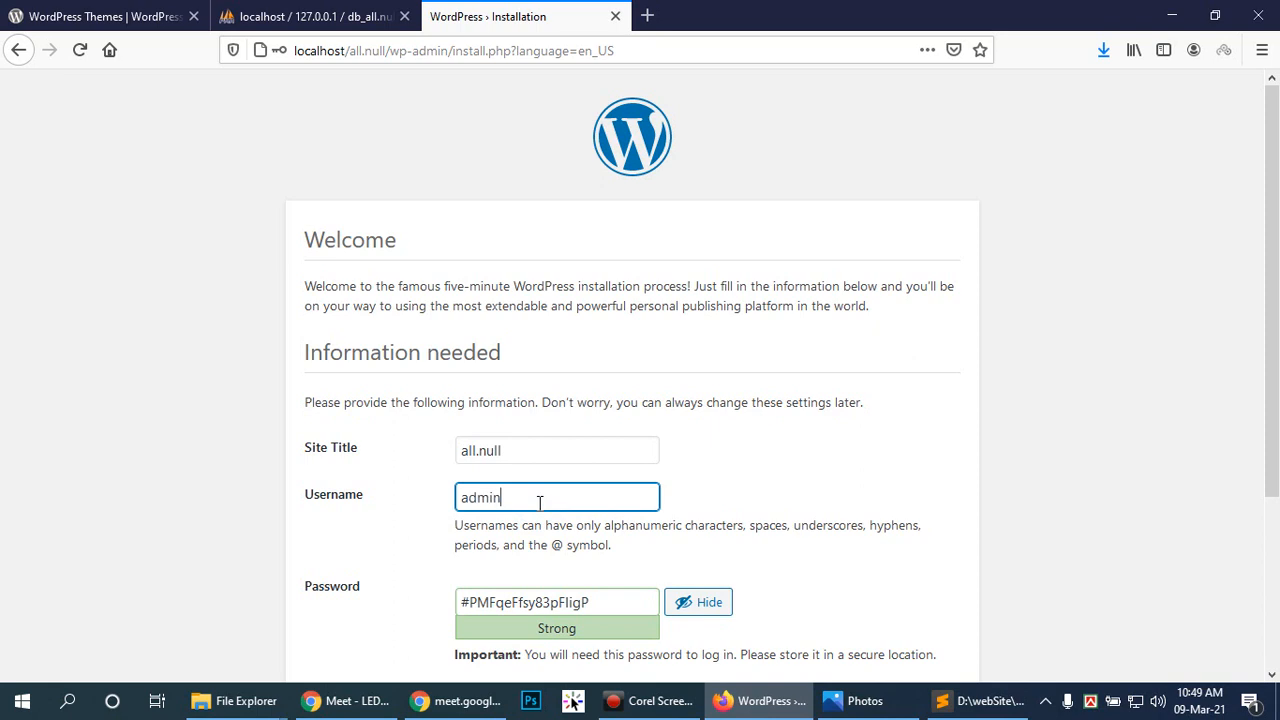
pyautogui.press('Tab')
pyautogui.write('admin')
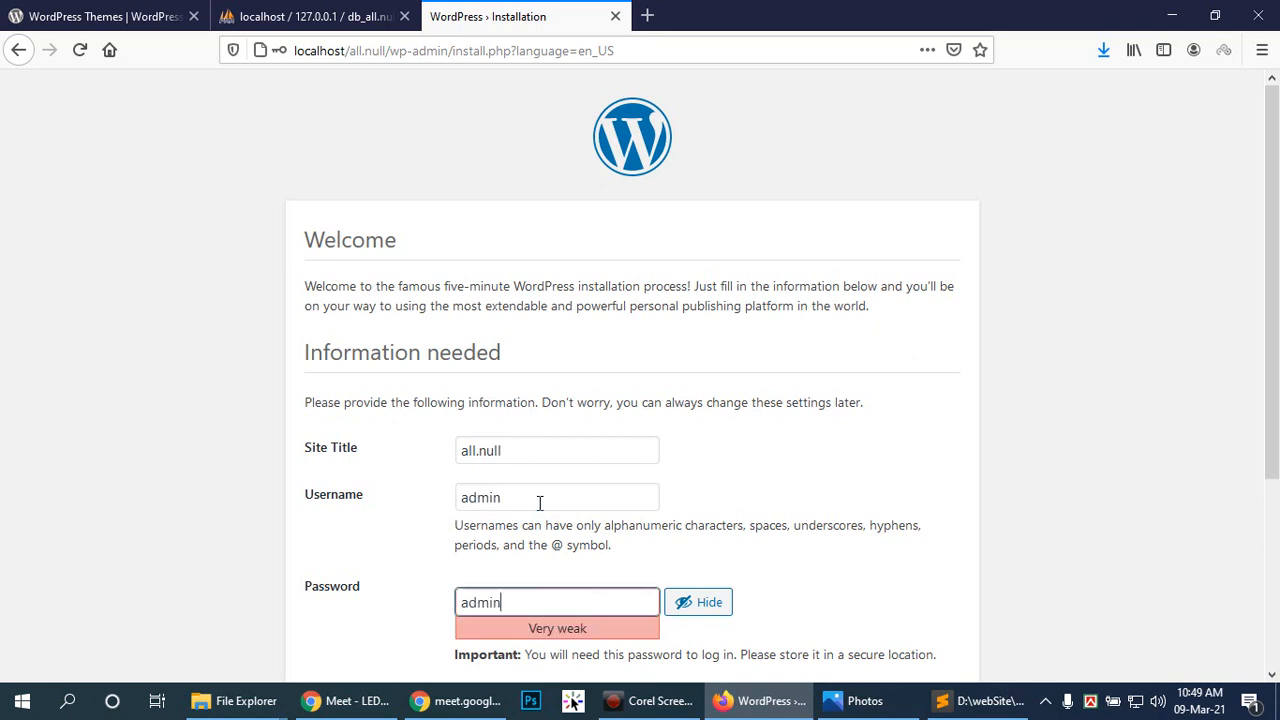
pyautogui.scroll(-1, 539, 503)
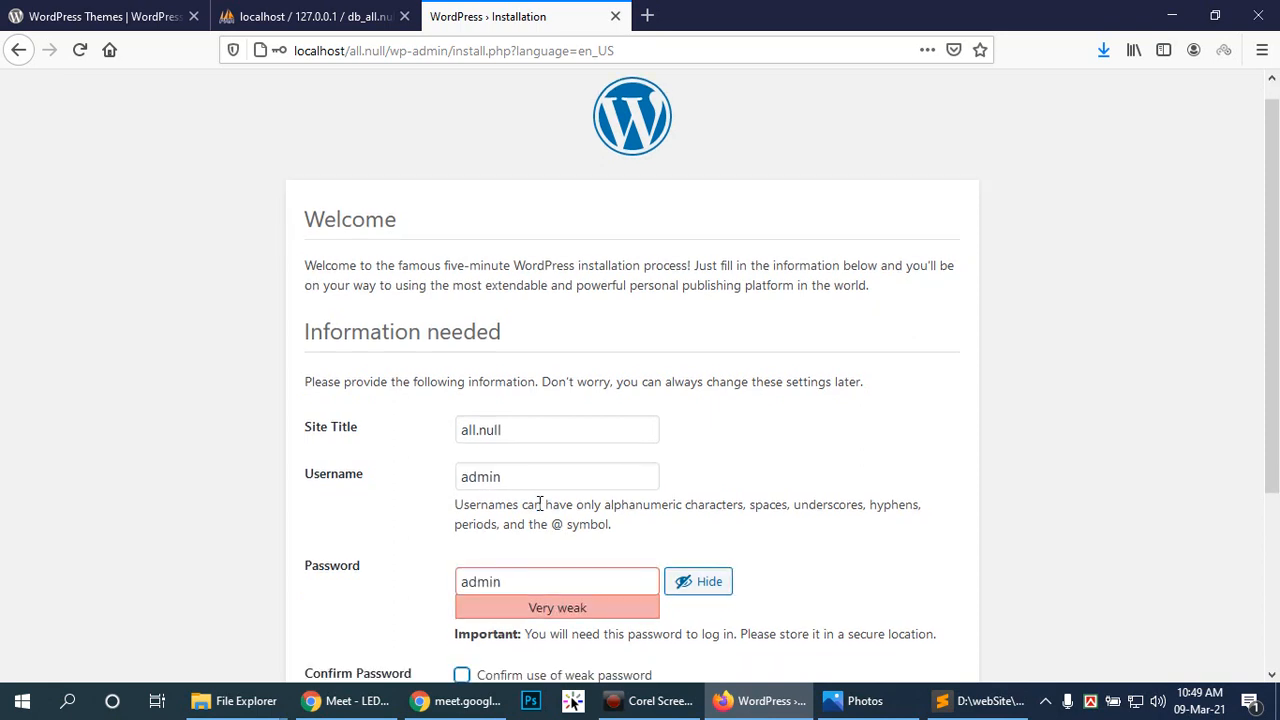
# Step: Fill in the admin e-mail, install WordPress, and go to the login form
pyautogui.press('Tab')
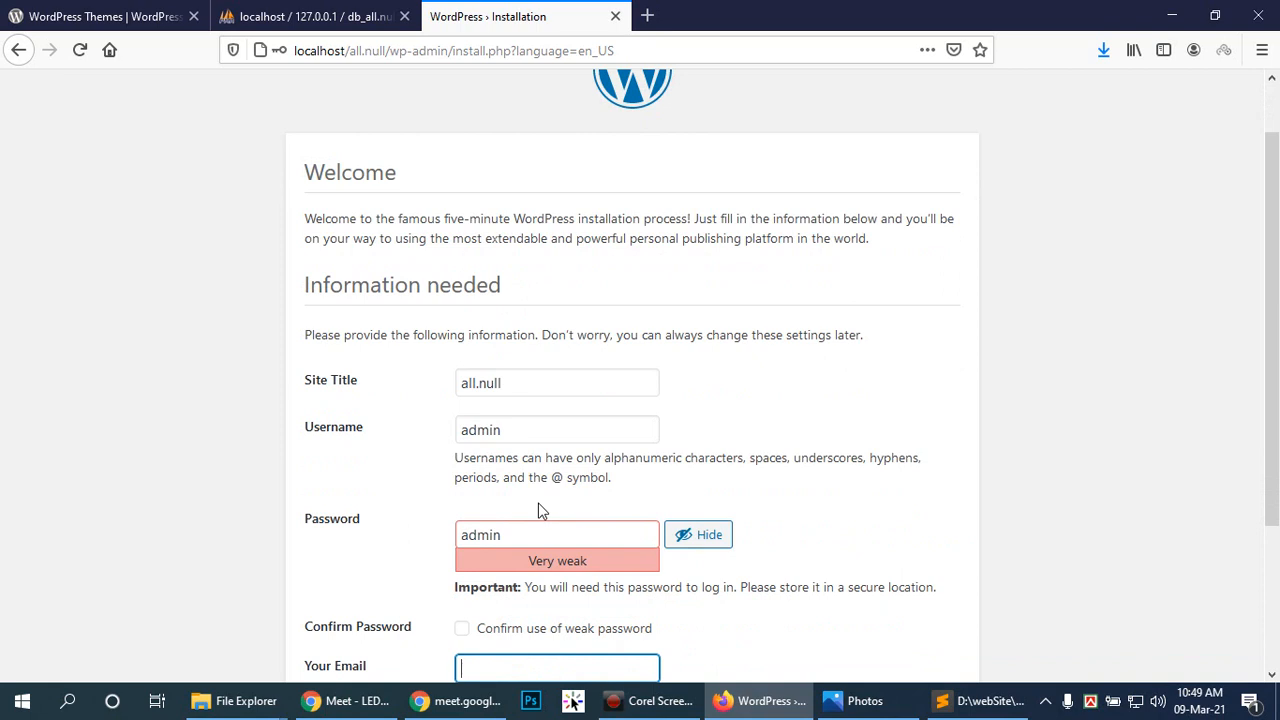
pyautogui.scroll(-2, 408, 494)
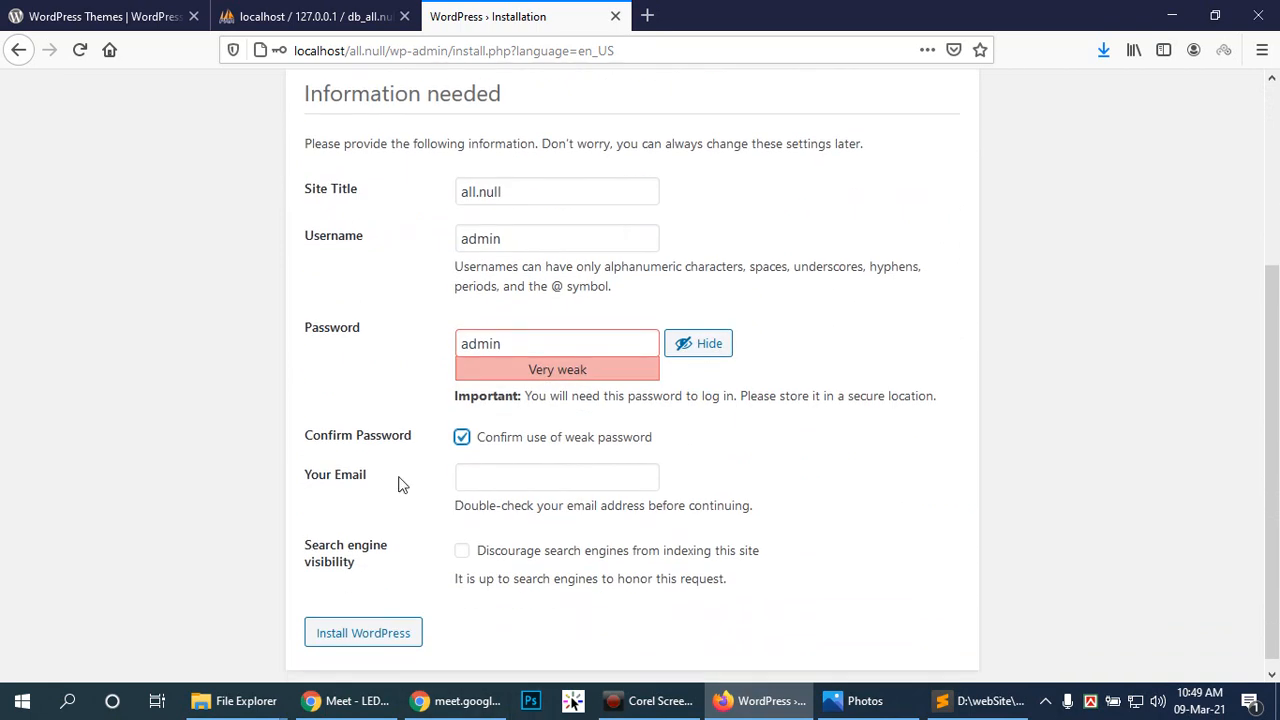
pyautogui.click(548, 478)
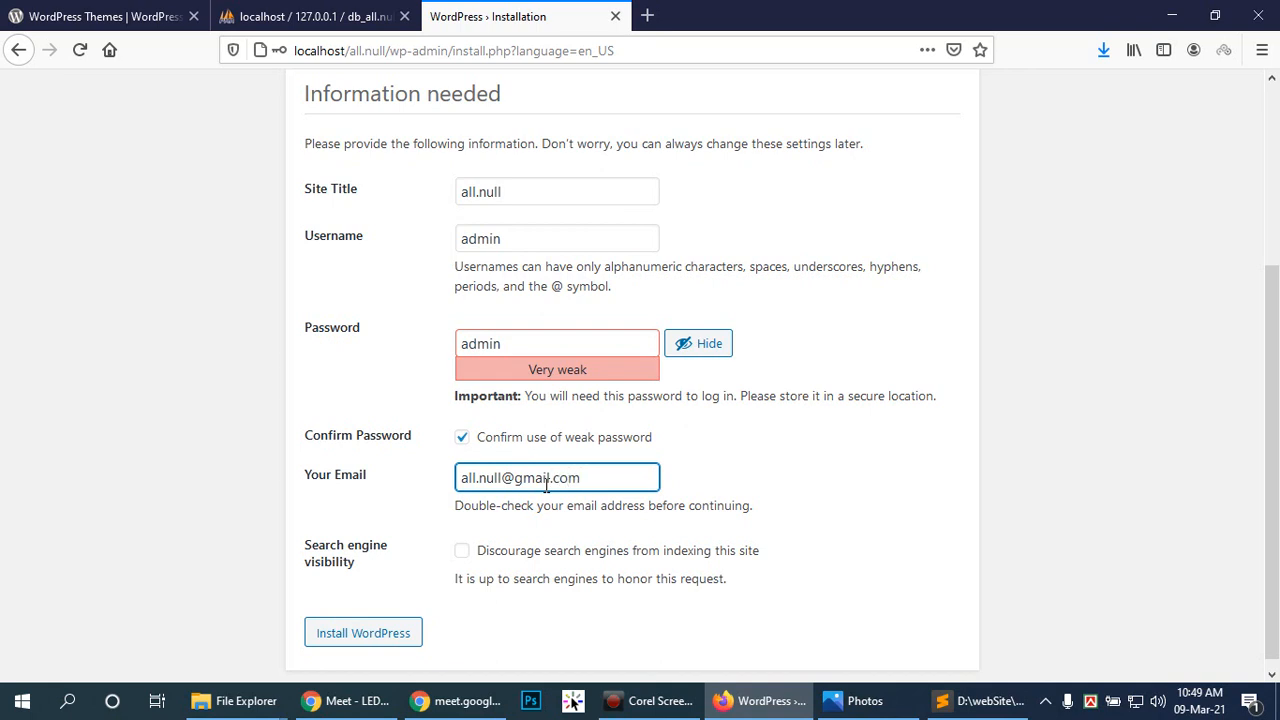
pyautogui.press('Tab')
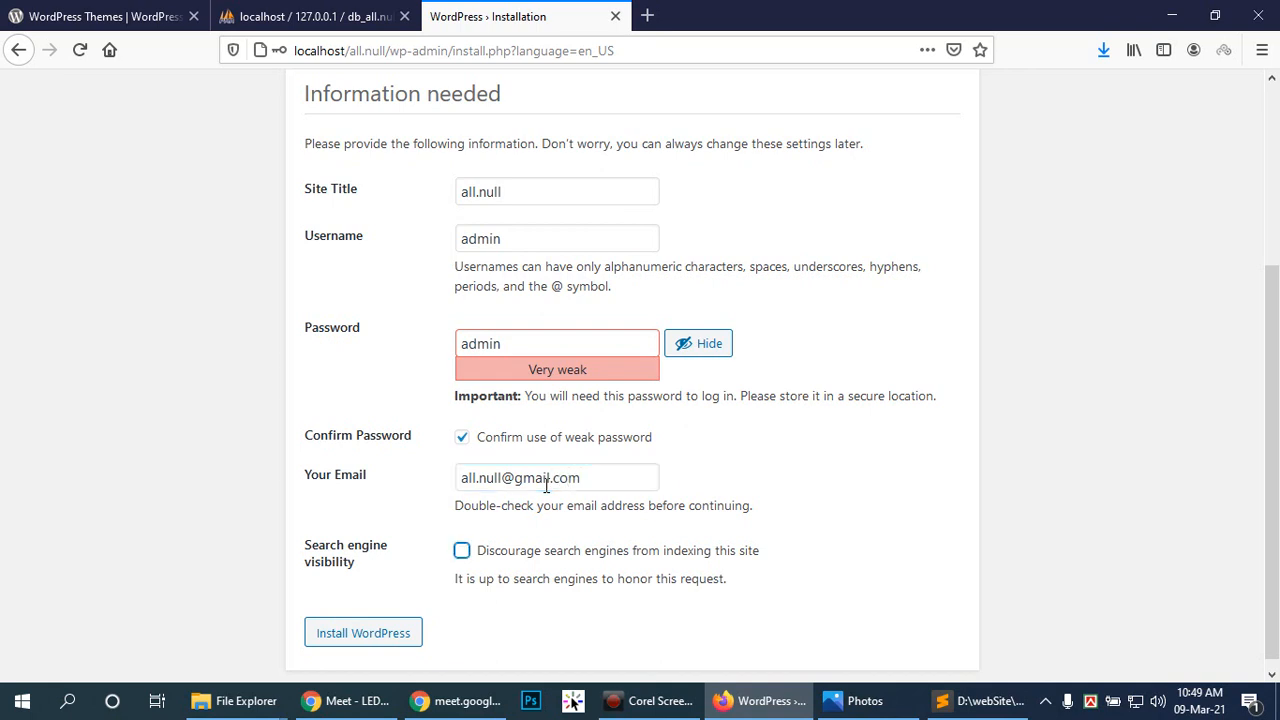
pyautogui.press('Tab')
pyautogui.press('Return')
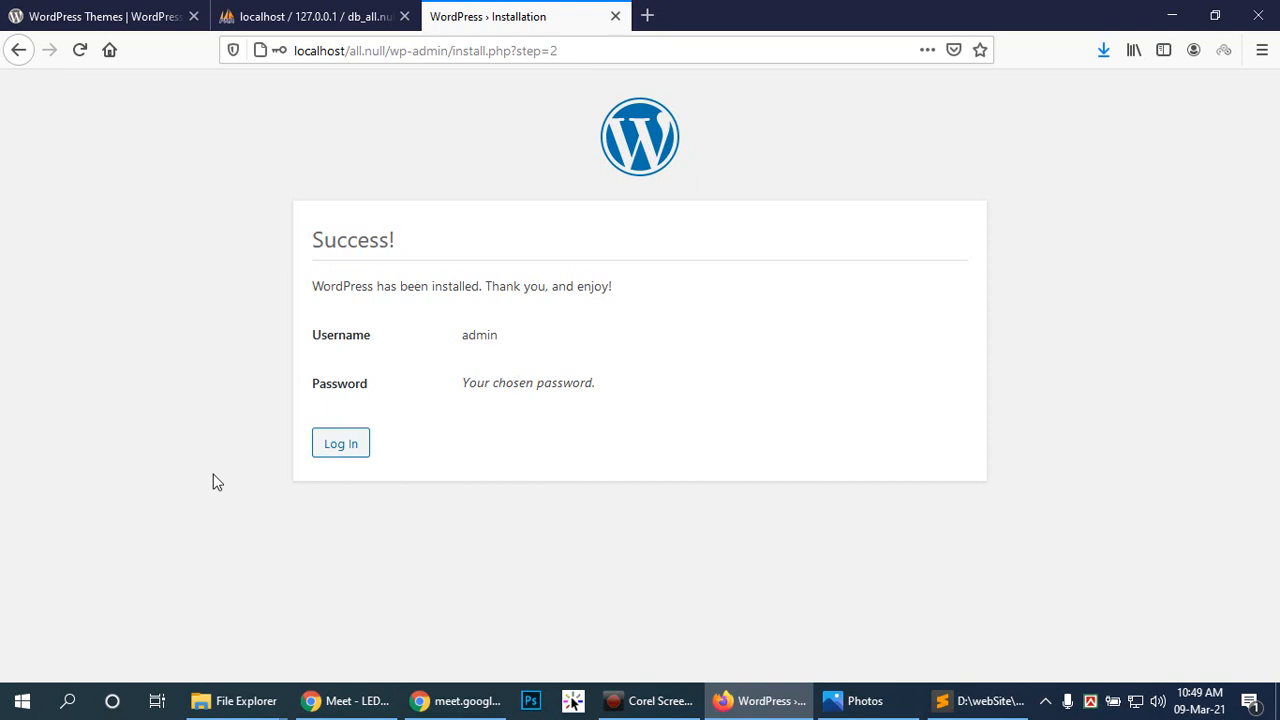
pyautogui.click(338, 455)
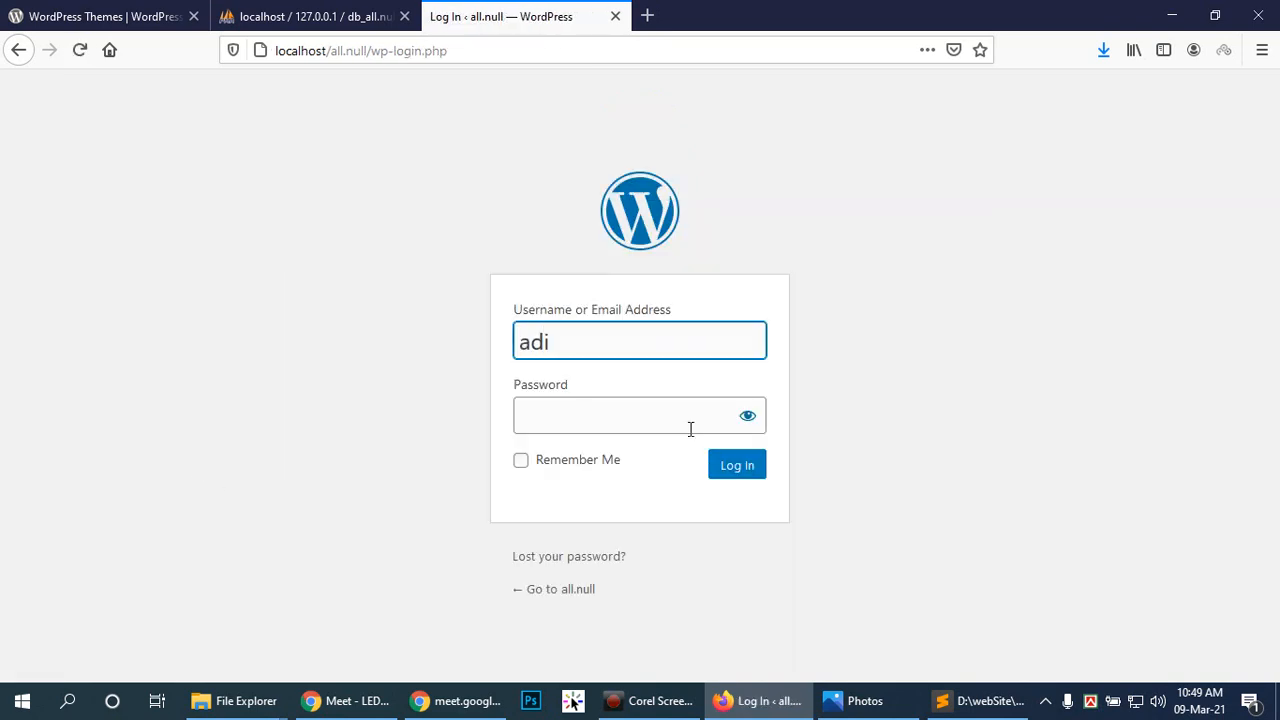
# Step: Log in to the new all.null site with the admin password
pyautogui.click(690, 429)
pyautogui.write('admin')
pyautogui.press('Return')
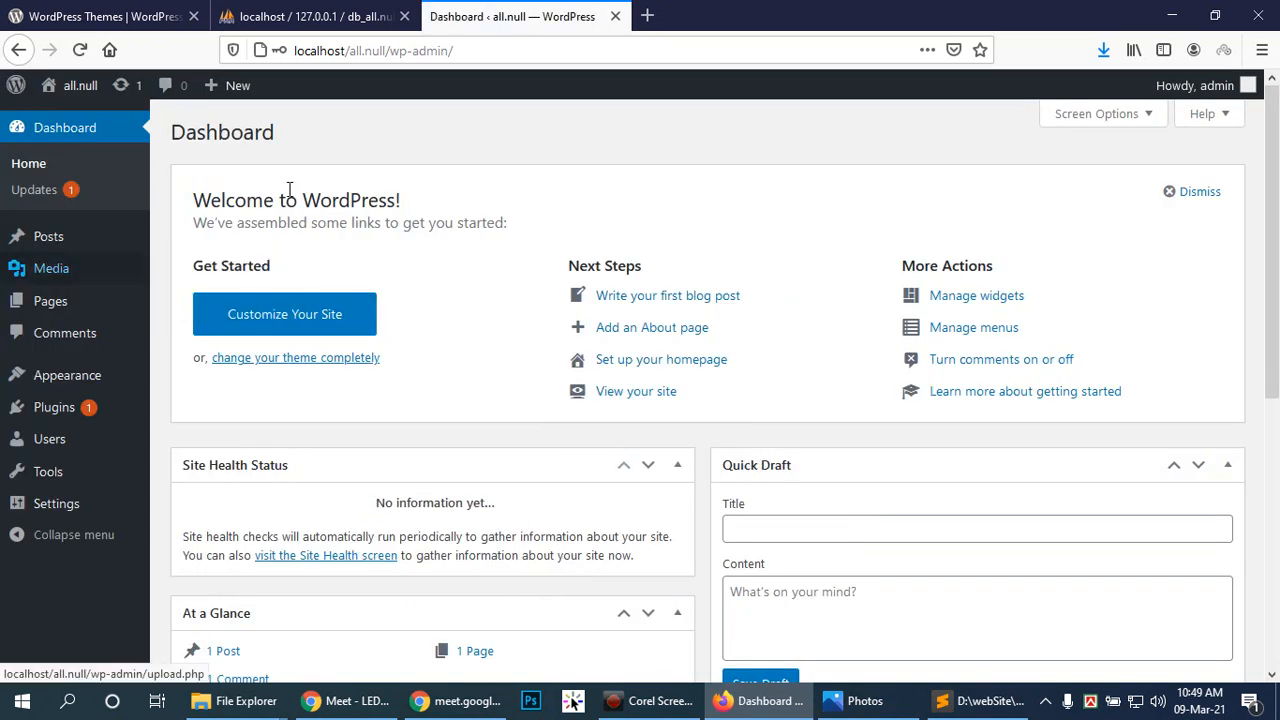
# Step: Delete the Akismet Anti-Spam and Hello Dolly plugins from the Plugins page
pyautogui.click(54, 407)
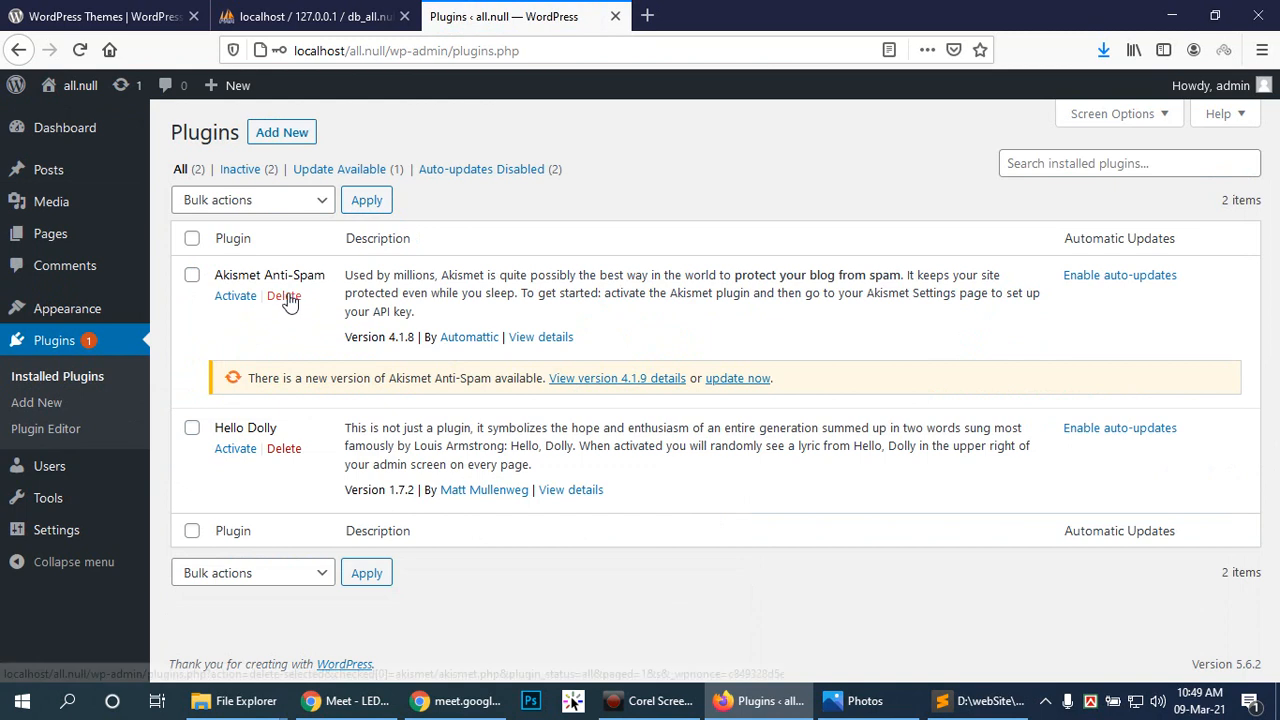
pyautogui.click(285, 297)
pyautogui.click(646, 335)
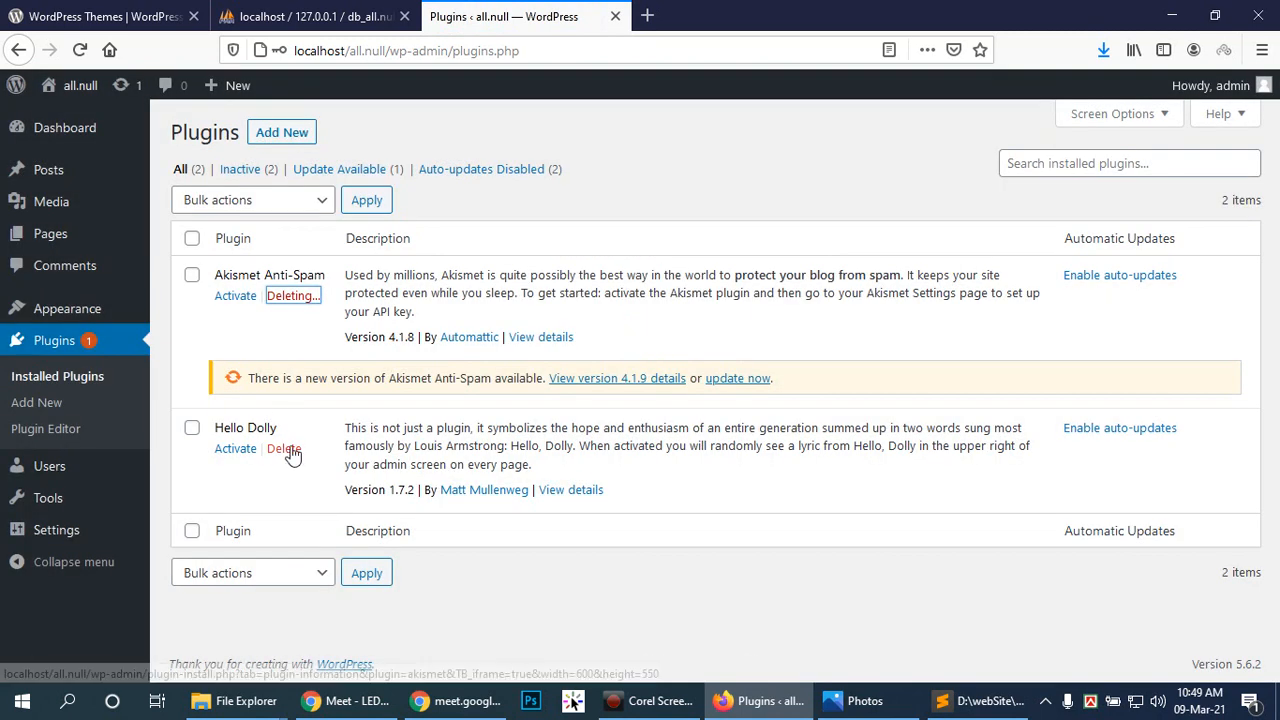
pyautogui.click(288, 446)
pyautogui.click(296, 336)
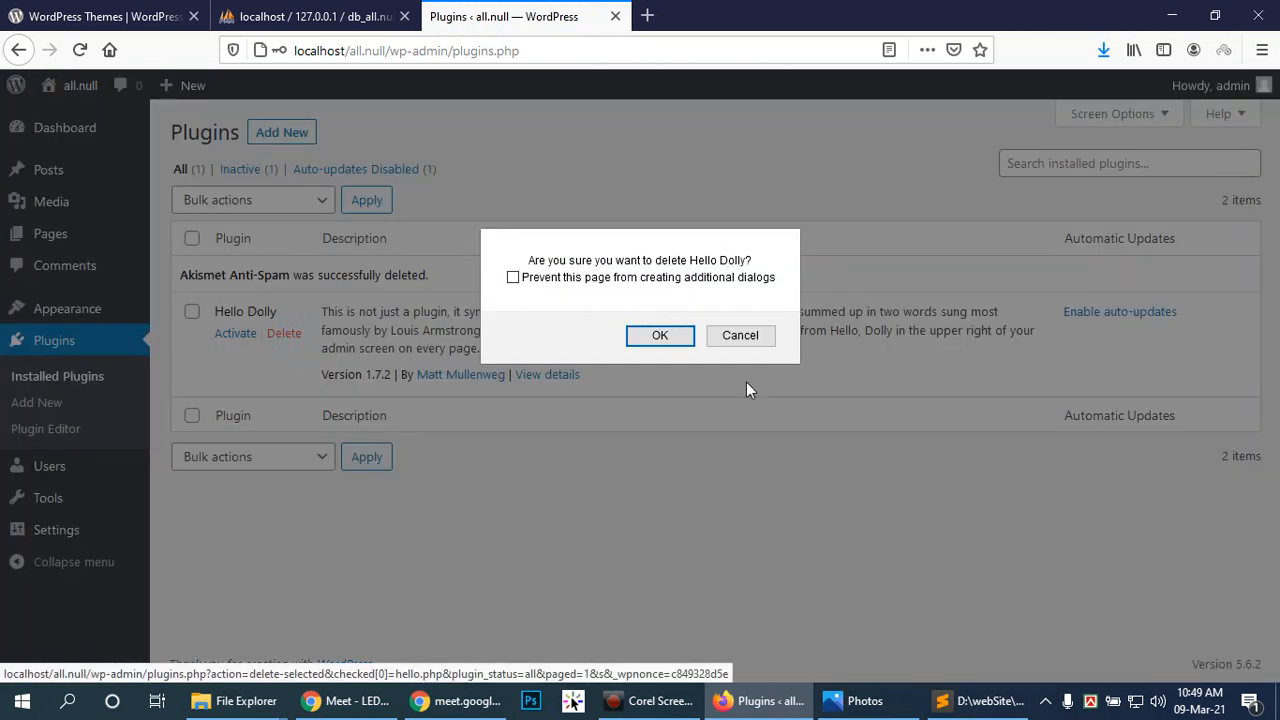
pyautogui.click(661, 336)
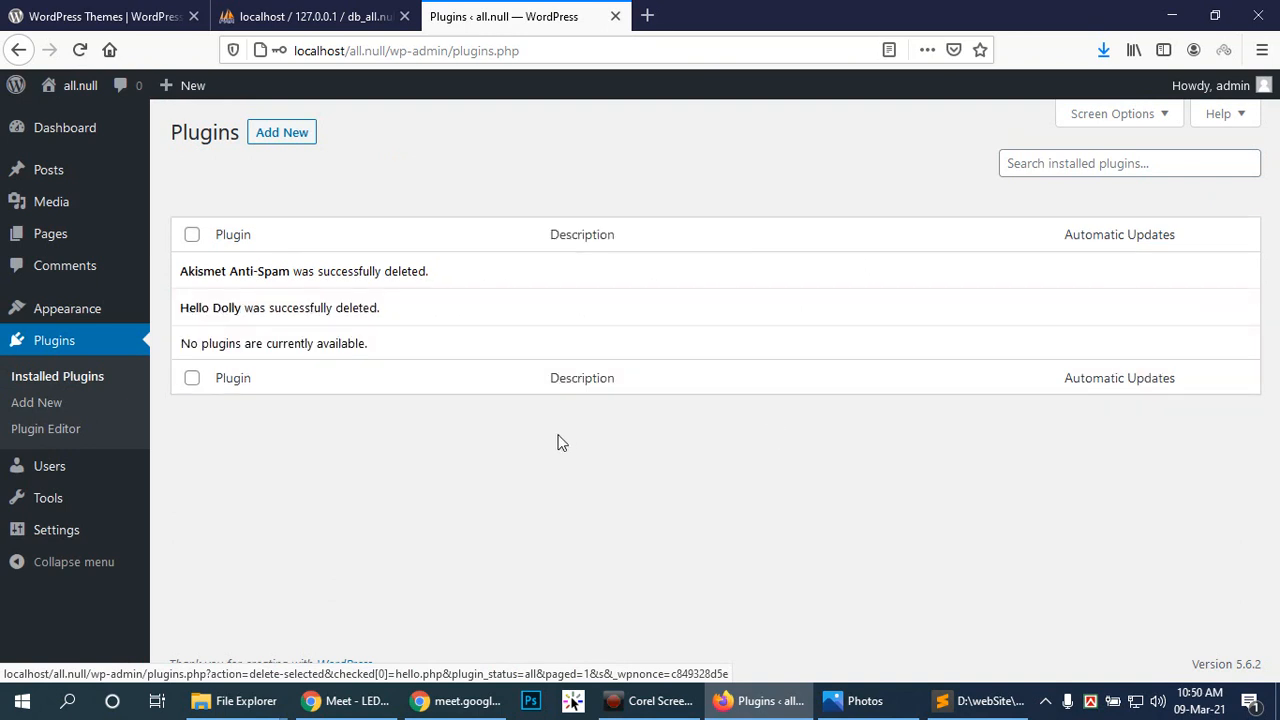
pyautogui.click(455, 476)
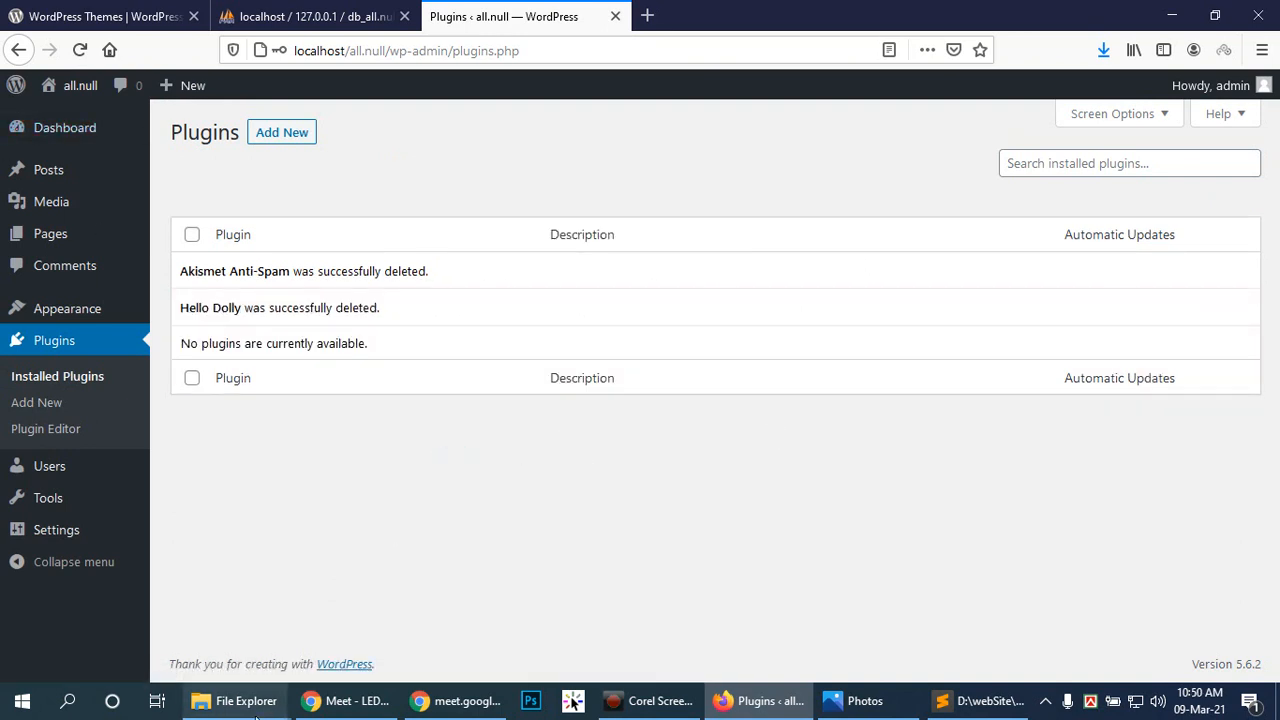
pyautogui.click(223, 704)
# Step: Check the old elementorpro311n folder in Null downloads, then delete it
pyautogui.click(86, 610)
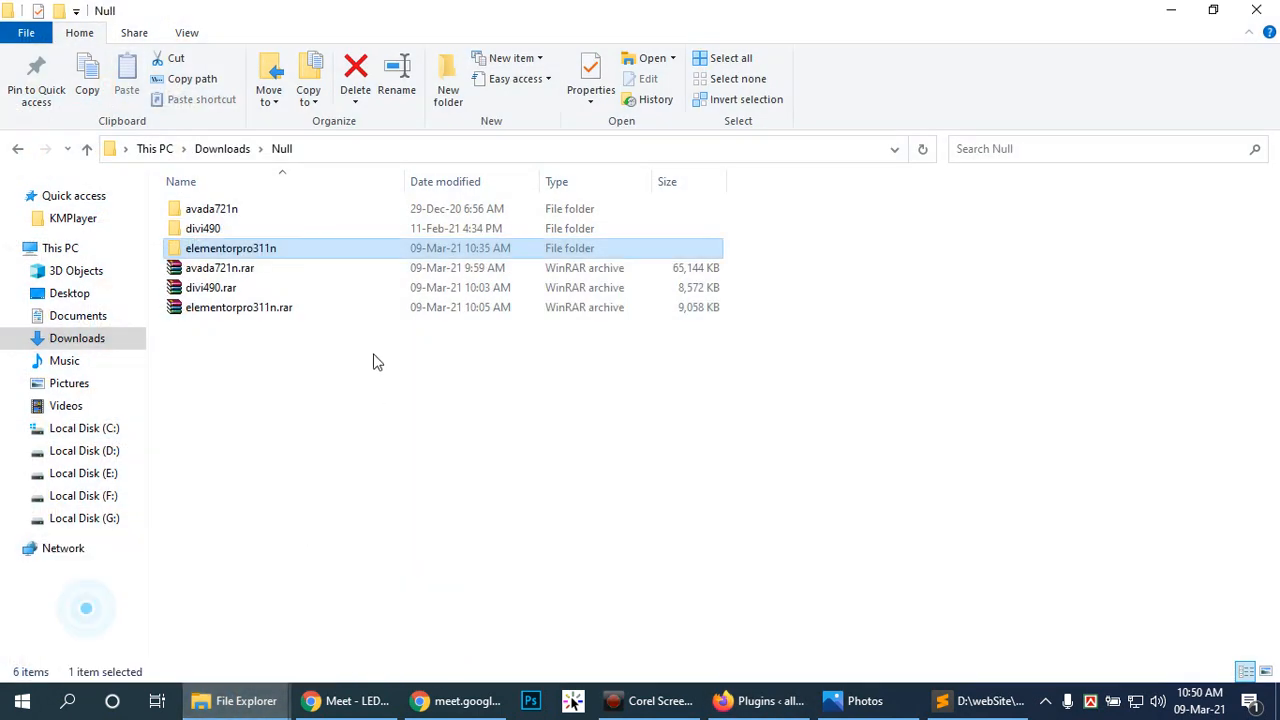
pyautogui.doubleClick(205, 250)
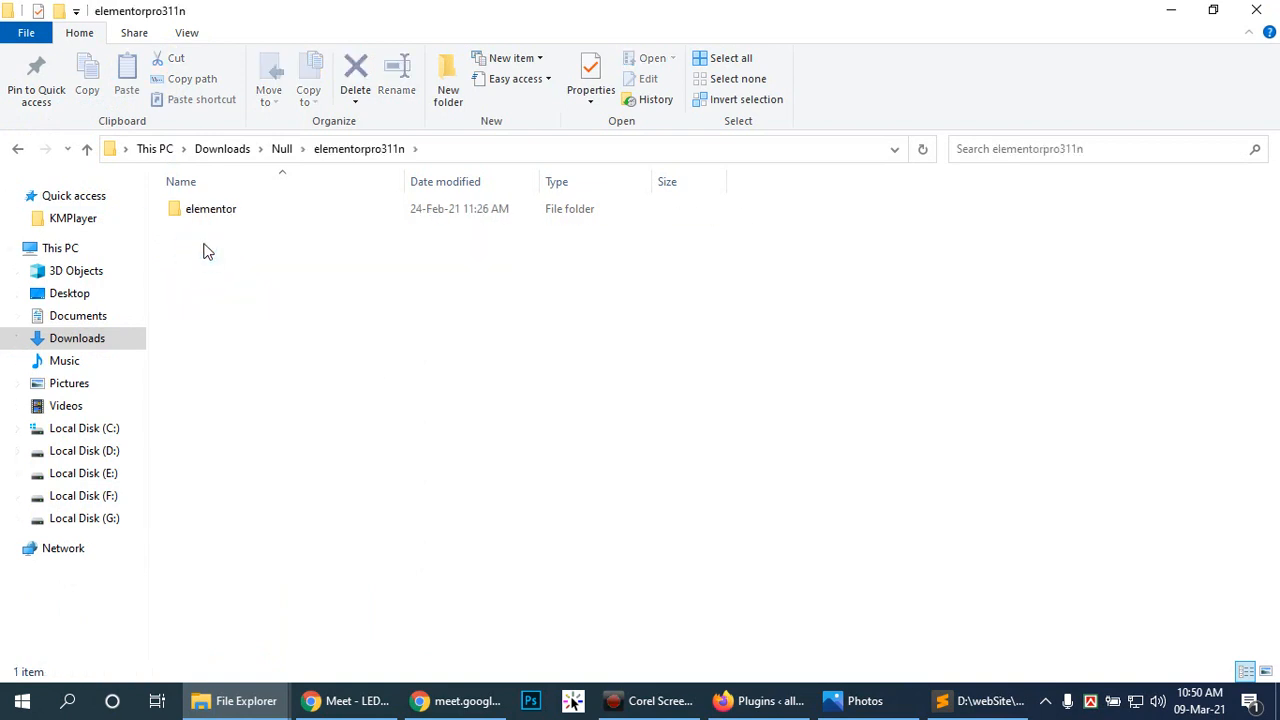
pyautogui.click(209, 217)
pyautogui.doubleClick(209, 217)
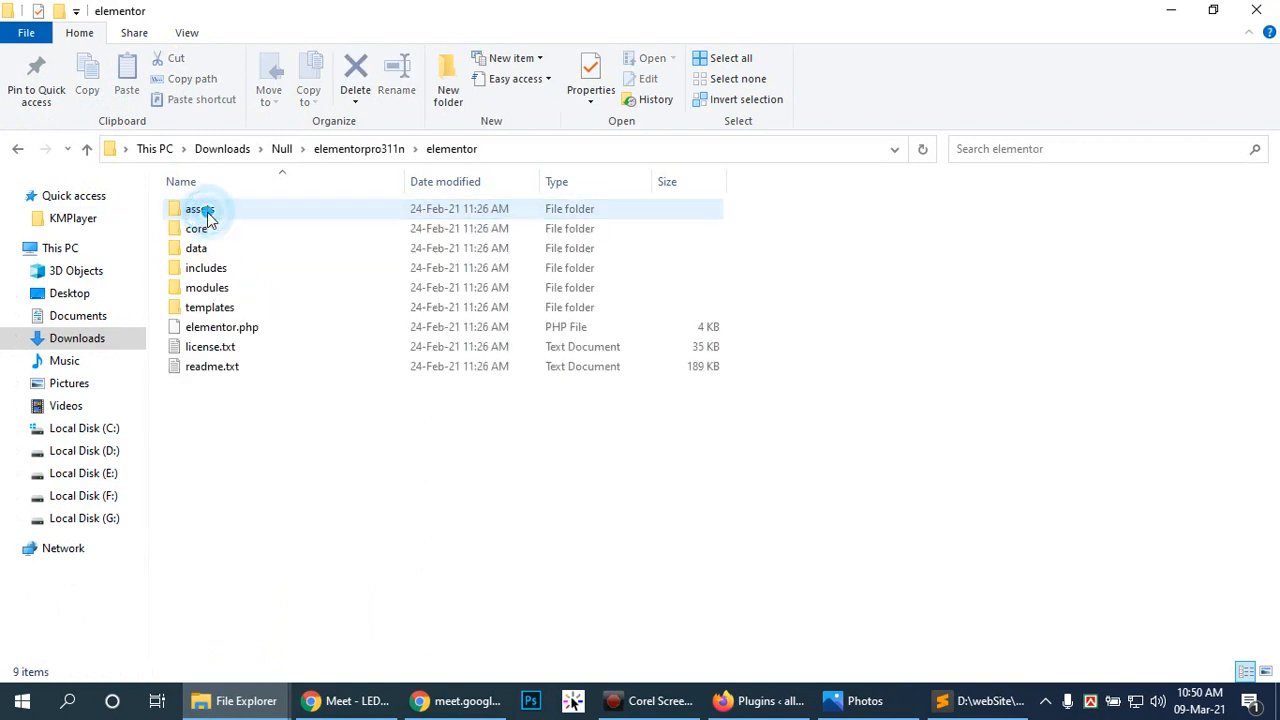
pyautogui.click(363, 148)
pyautogui.click(282, 148)
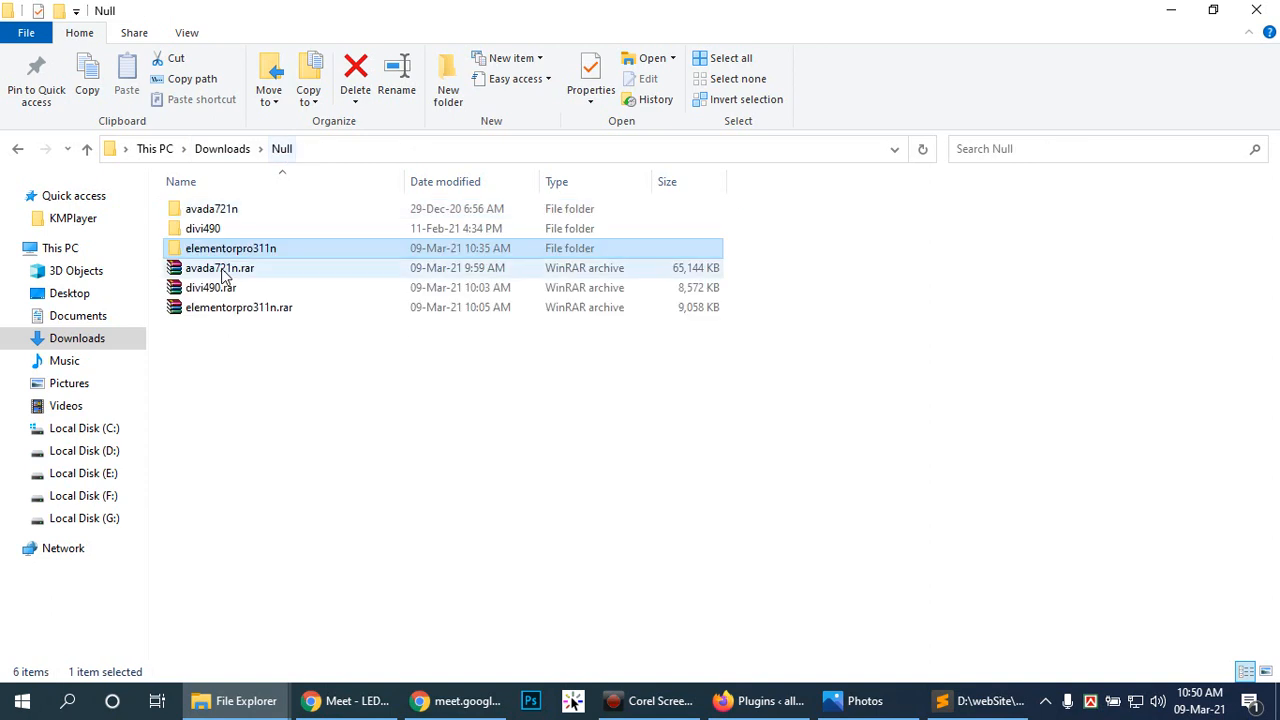
pyautogui.press('Delete')
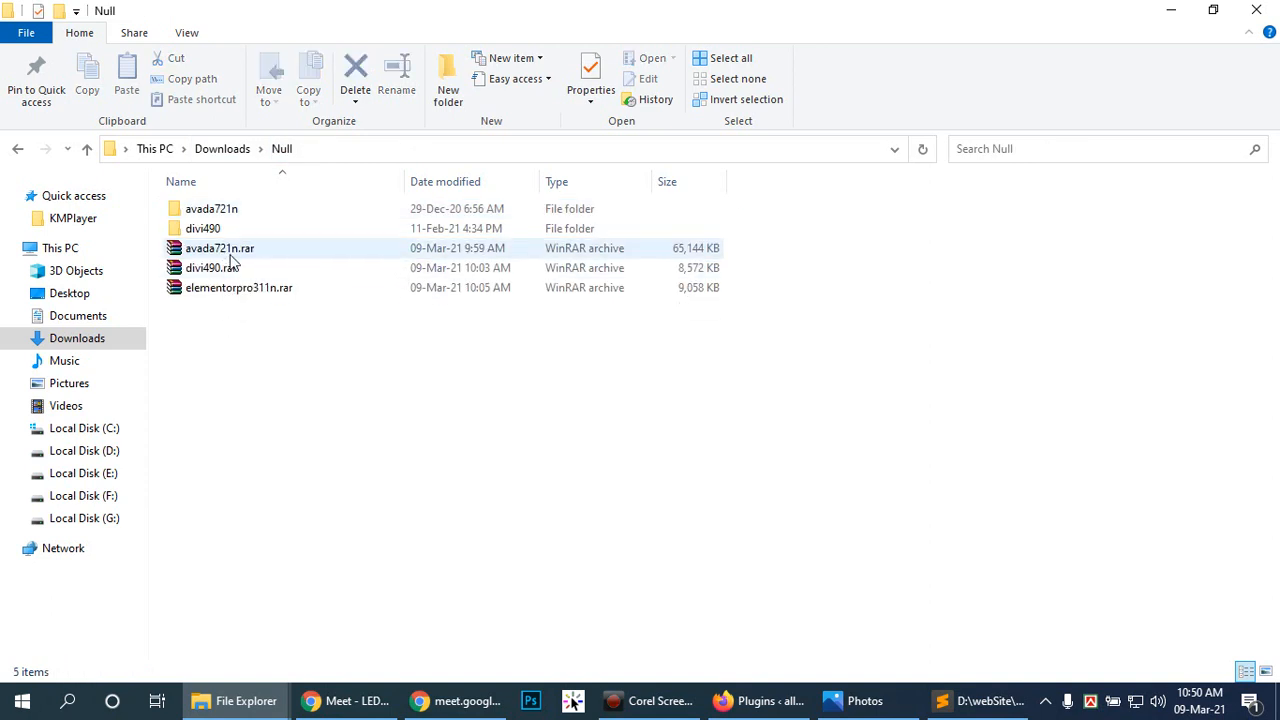
# Step: Extract elementorpro311n.rar here and delete the two WPLOCKER.COM files
pyautogui.click(212, 290)
pyautogui.rightClick(212, 290)
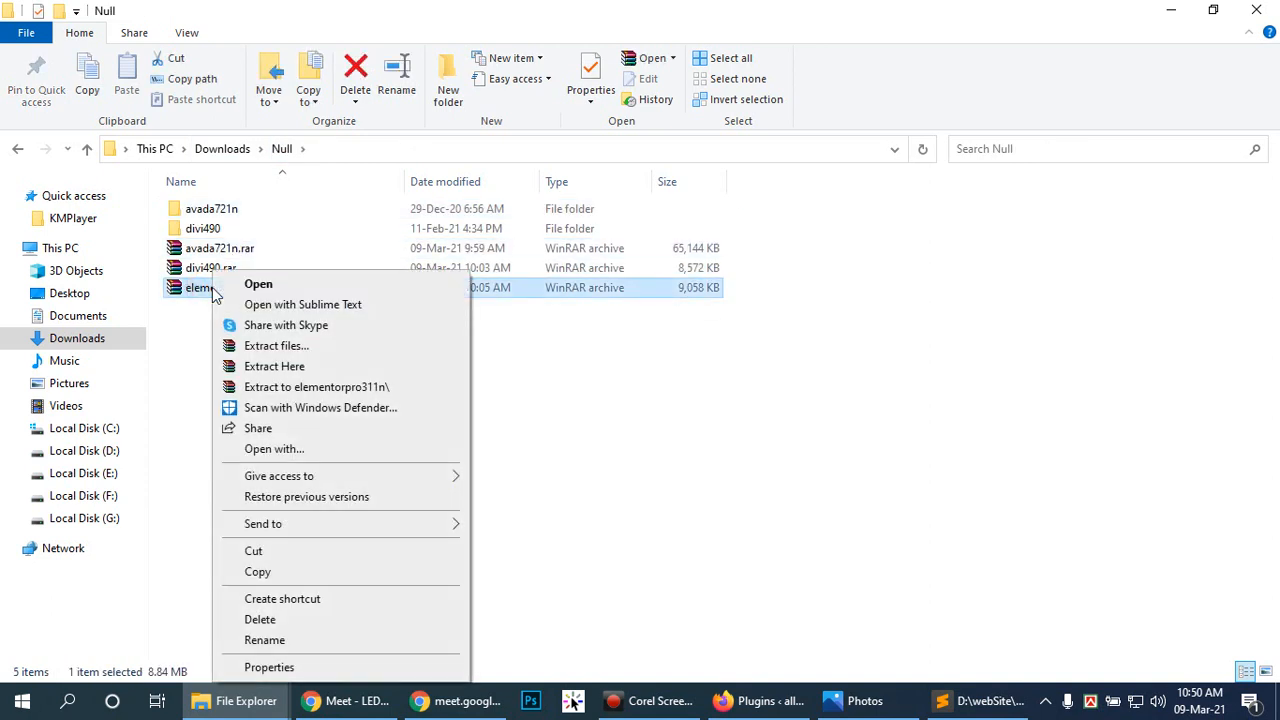
pyautogui.click(250, 366)
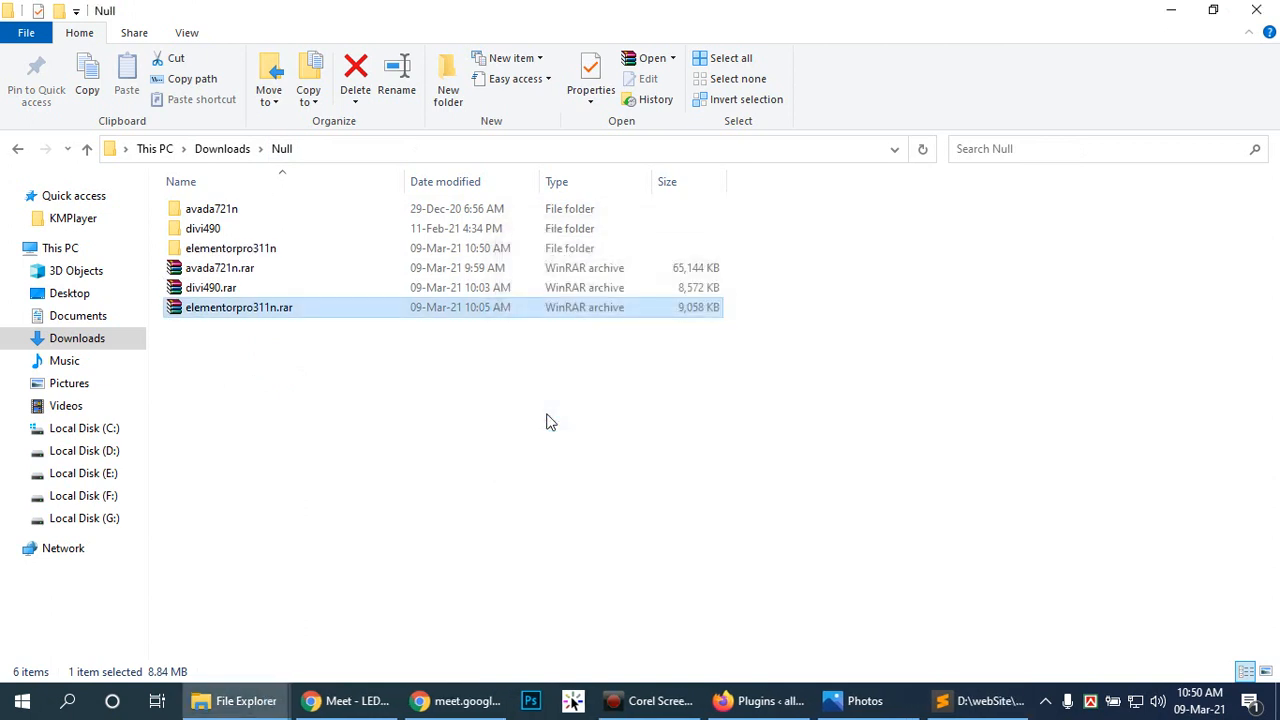
pyautogui.click(424, 418)
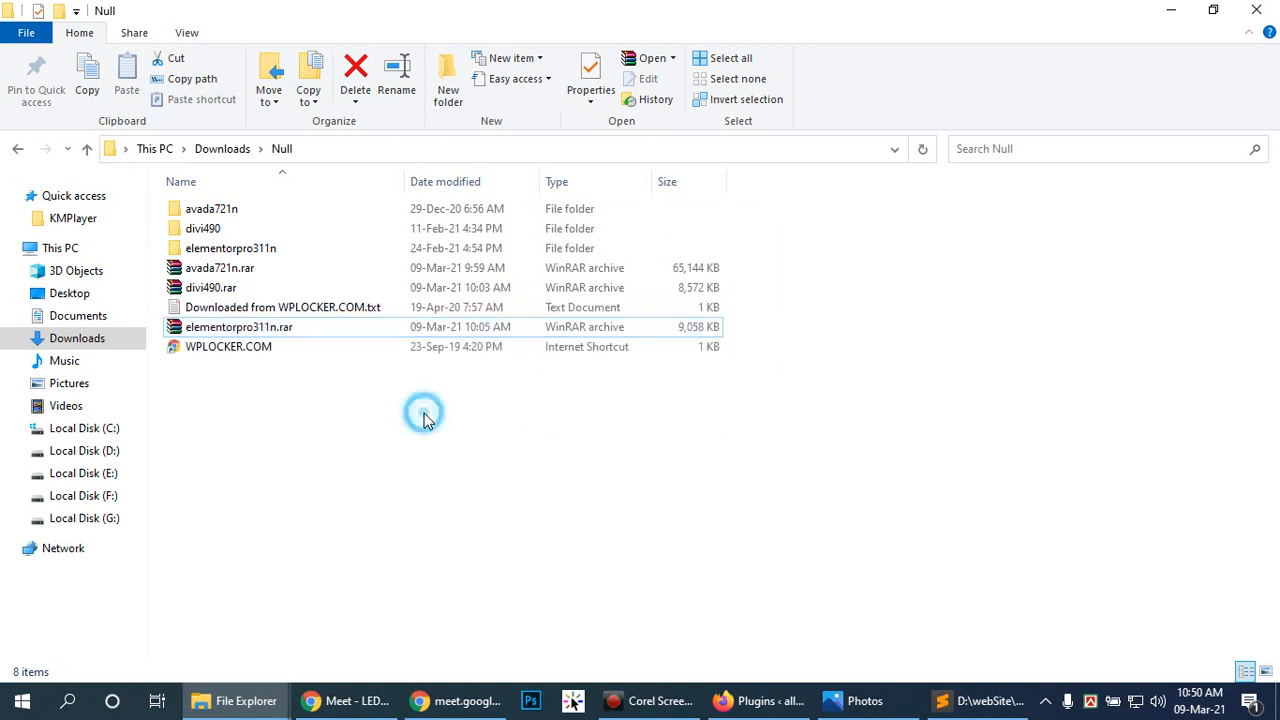
pyautogui.click(240, 307)
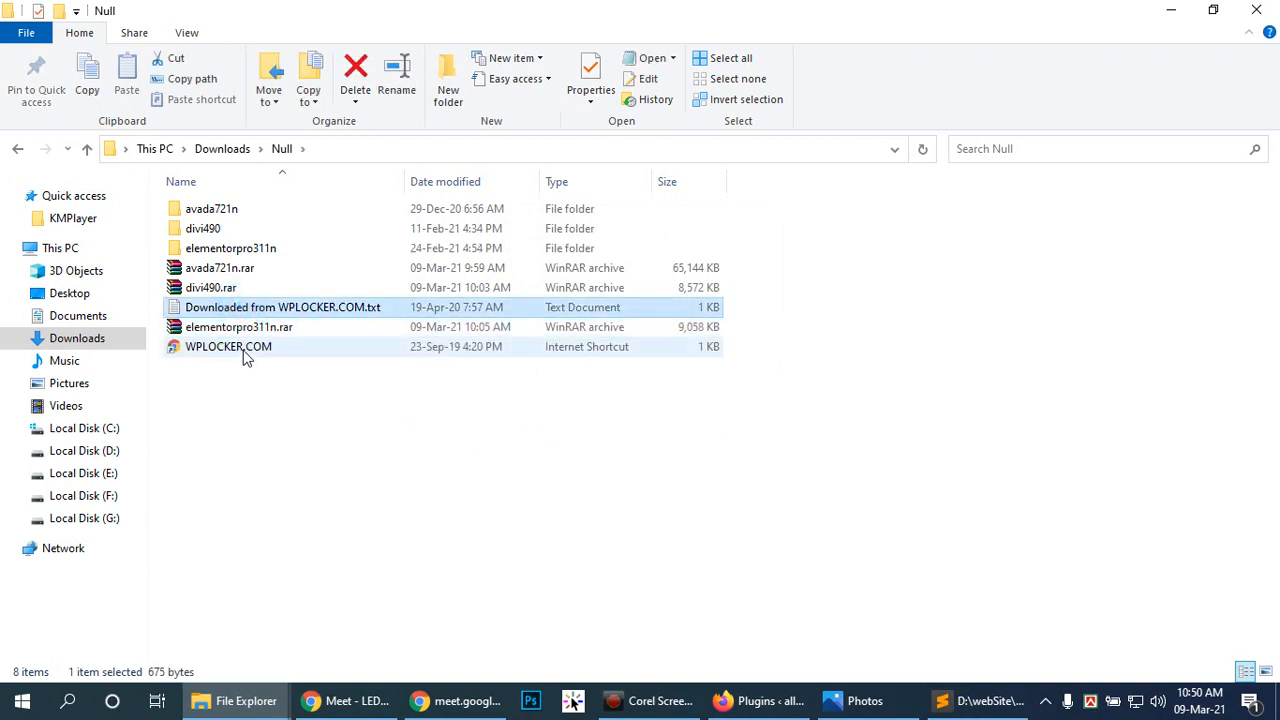
pyautogui.keyDown('ctrl'); pyautogui.click(246, 350); pyautogui.keyUp('ctrl')
pyautogui.press('Delete')
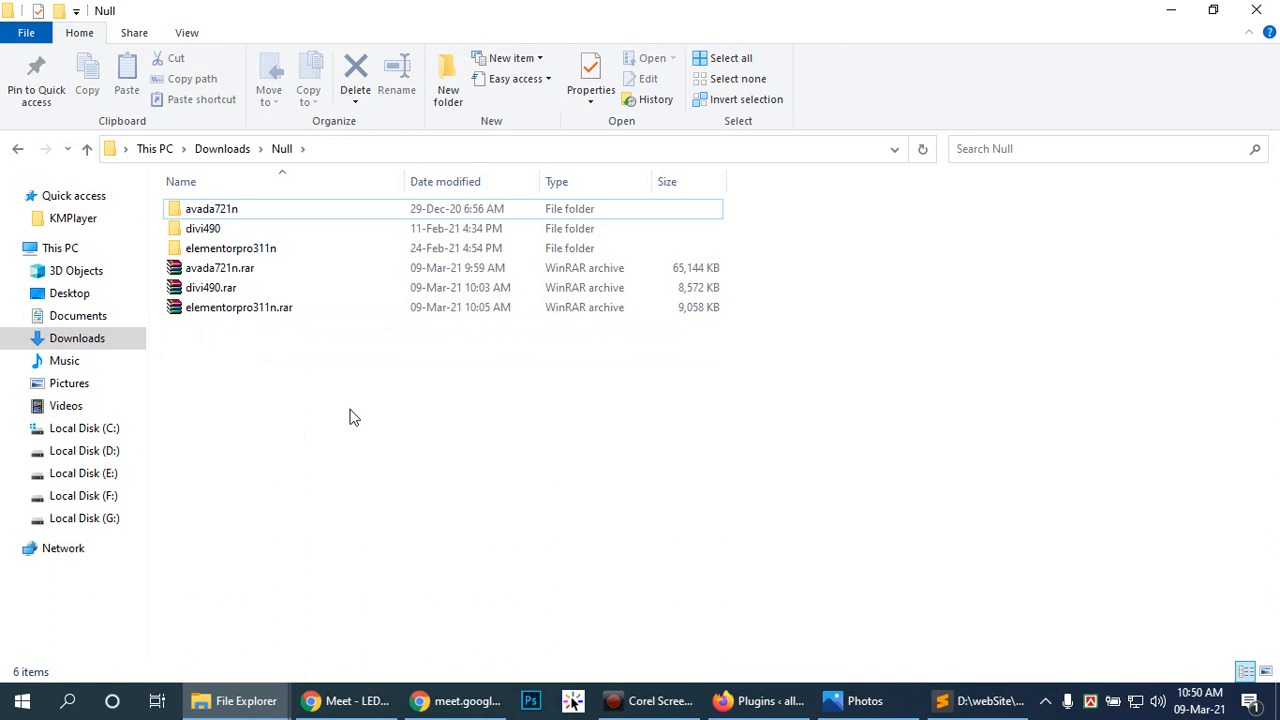
# Step: Copy the elementor and elementor-pro folders into htdocs\all.null\wp-content\plugins
pyautogui.doubleClick(197, 249)
pyautogui.moveTo(202, 270); pyautogui.dragTo(244, 198)
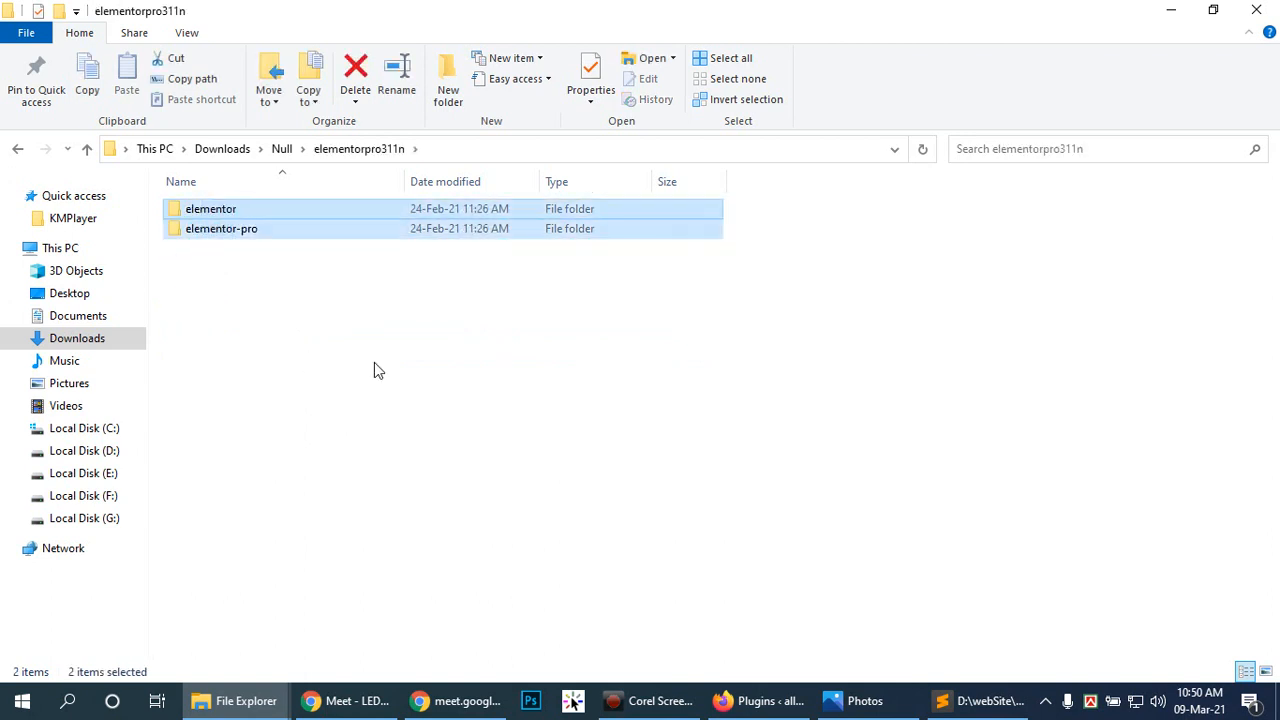
pyautogui.hotkey('ctrl', 'c')
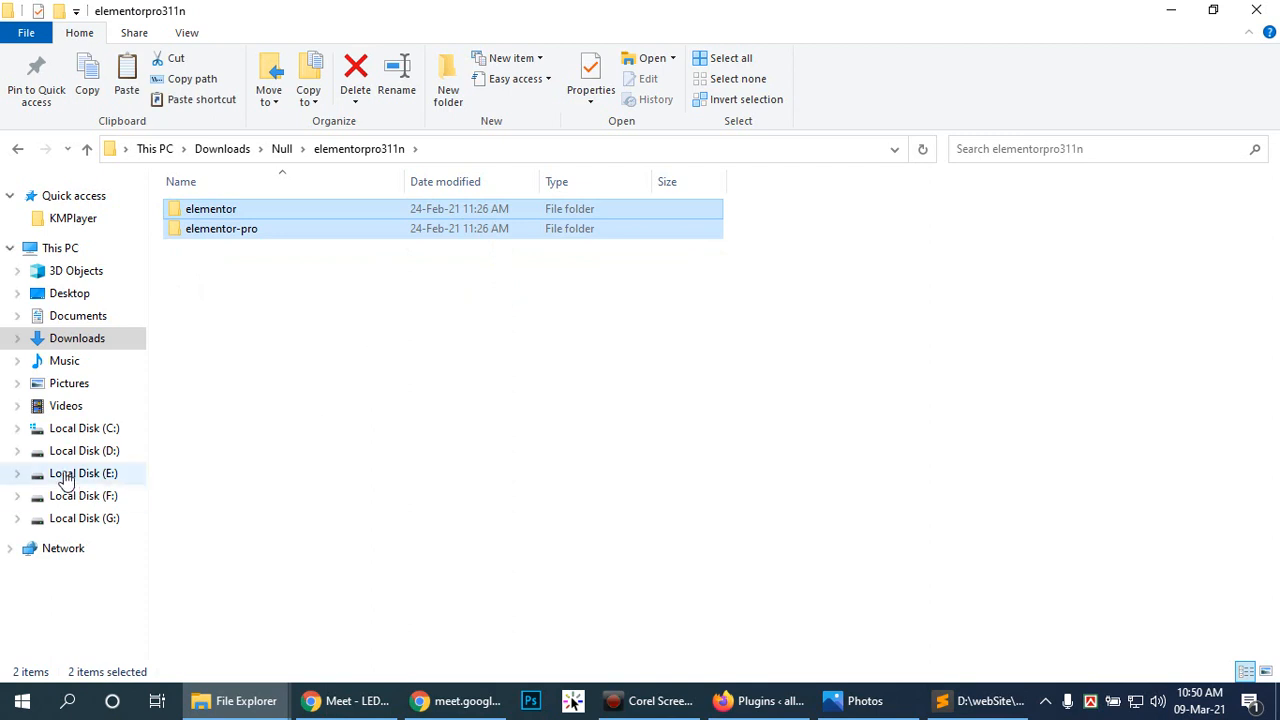
pyautogui.moveTo(240, 704)
pyautogui.click(345, 605)
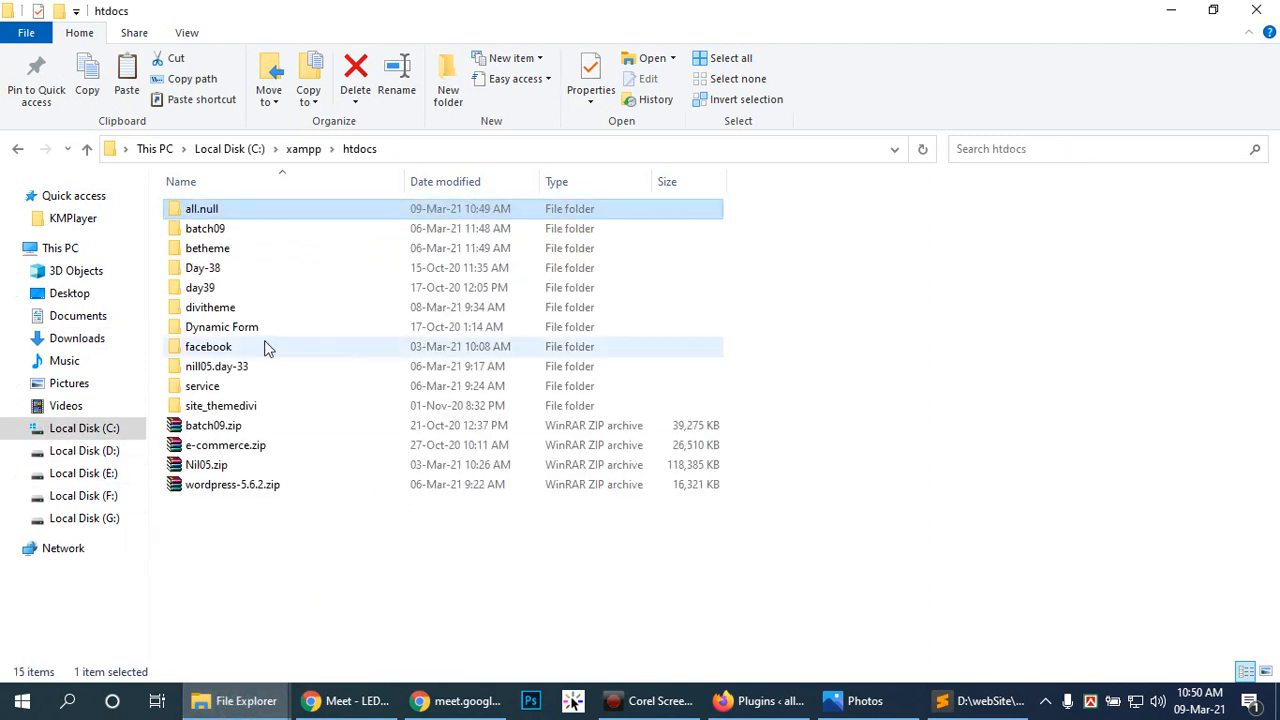
pyautogui.doubleClick(262, 218)
pyautogui.doubleClick(238, 228)
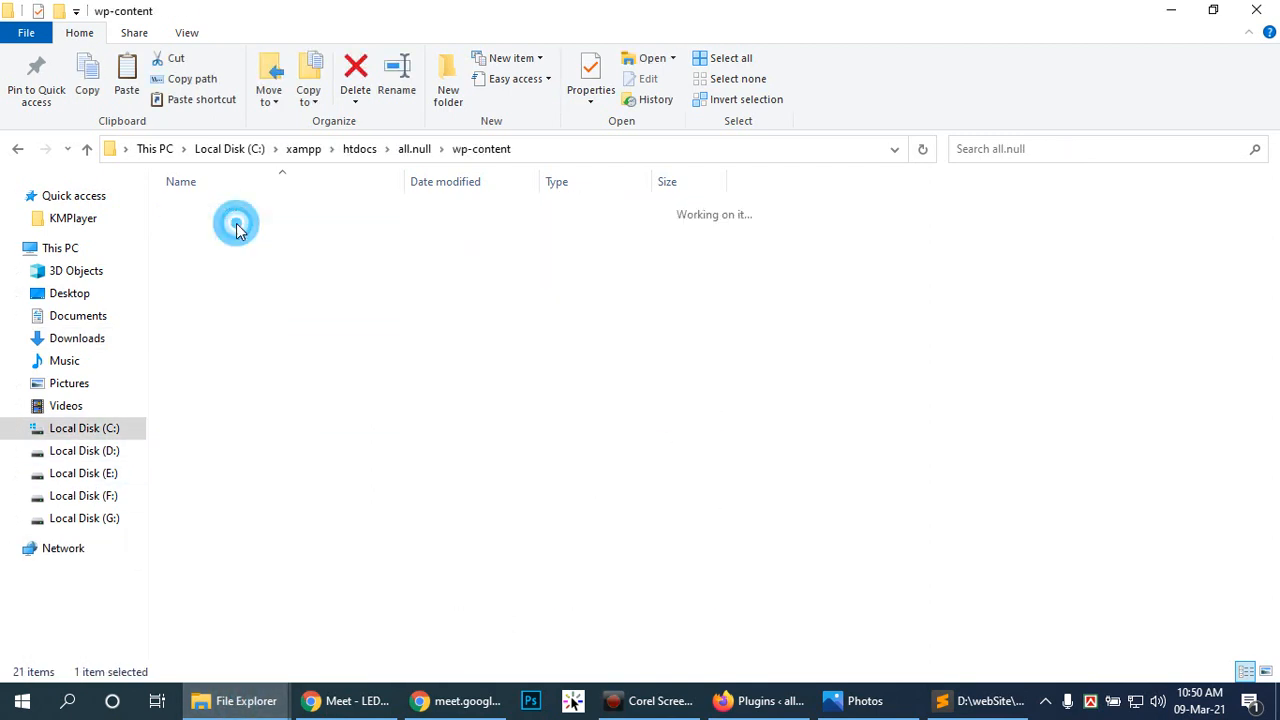
pyautogui.doubleClick(240, 209)
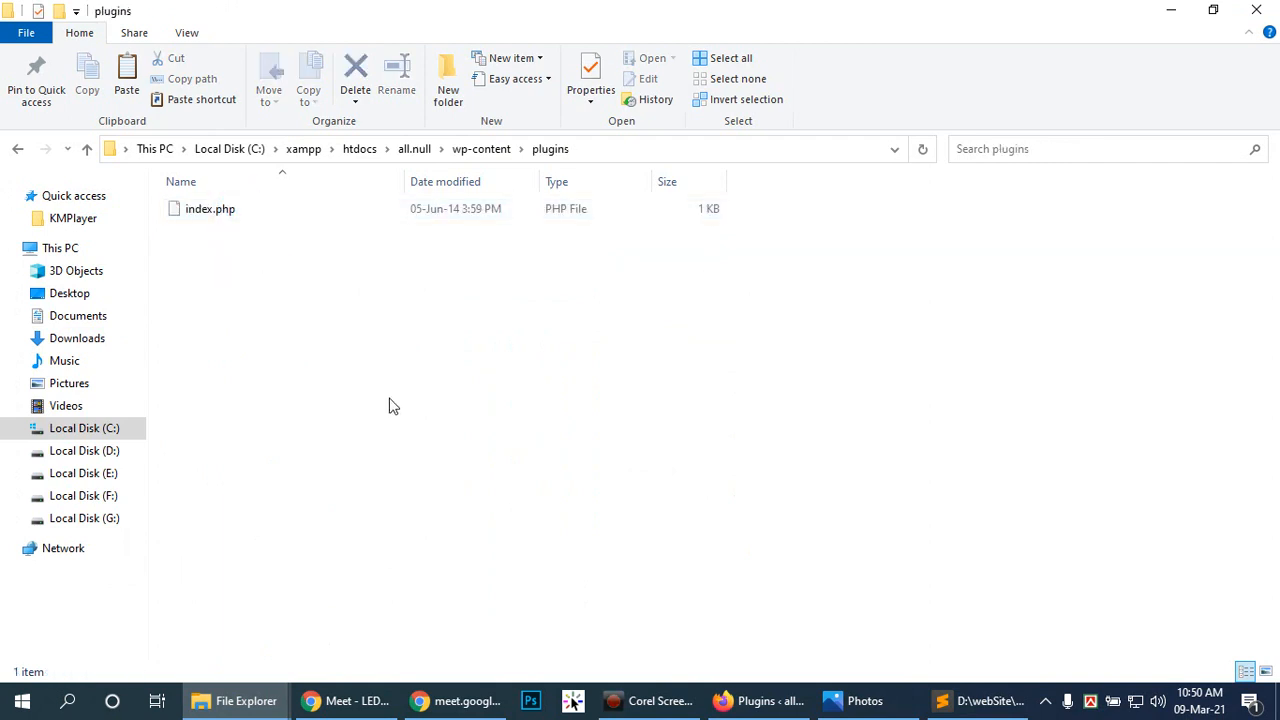
pyautogui.hotkey('ctrl', 'v')
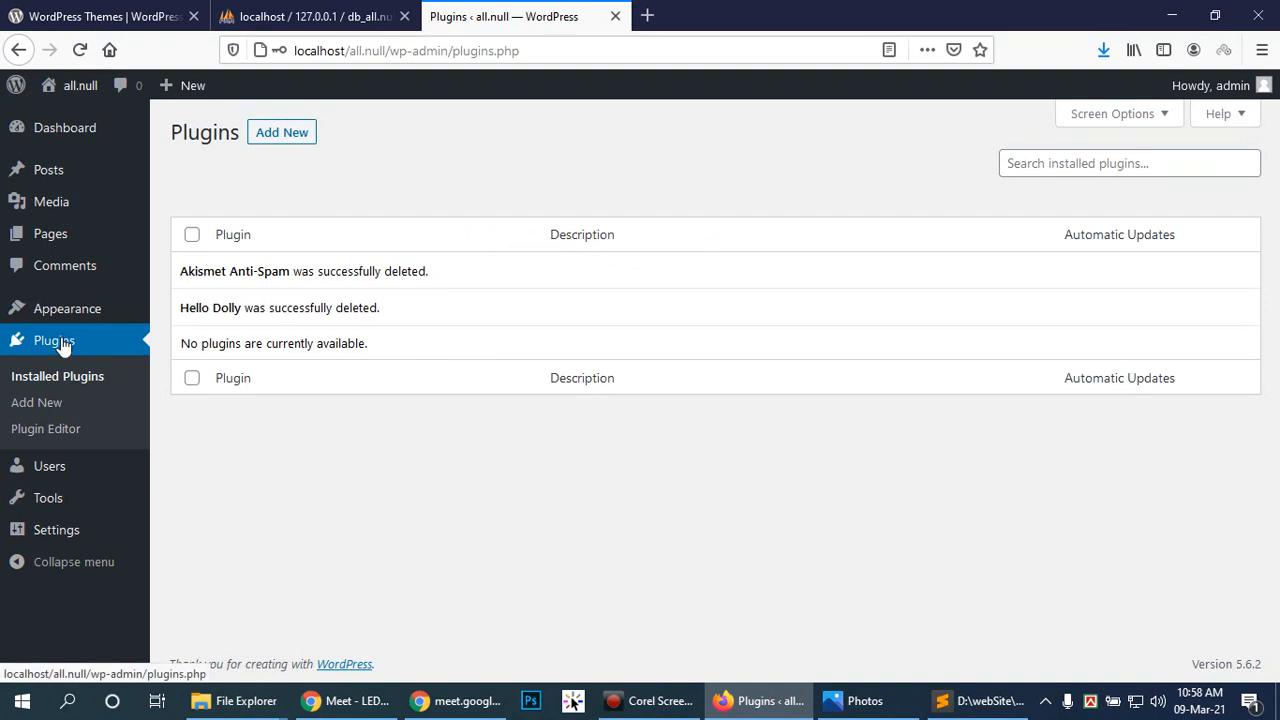
# Step: Activate Avada 7.2.1 from the installed themes and return to see it as Current Theme
pyautogui.moveTo(24, 312)
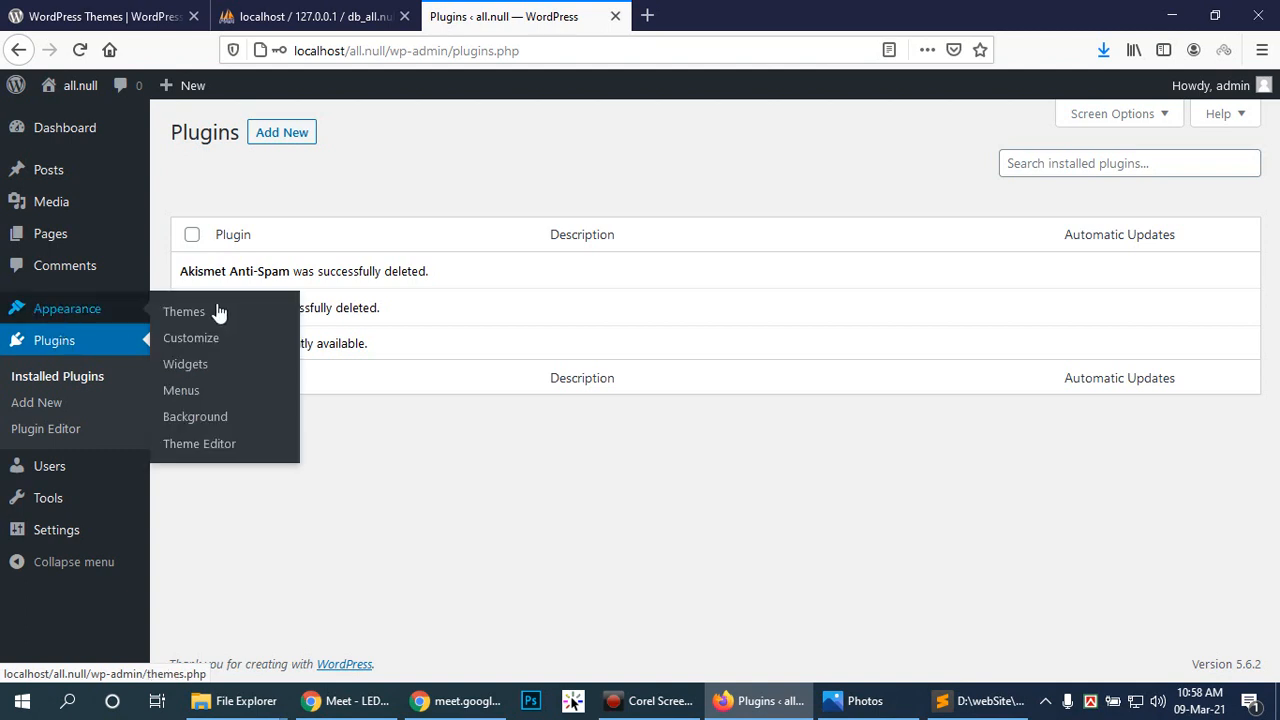
pyautogui.click(185, 312)
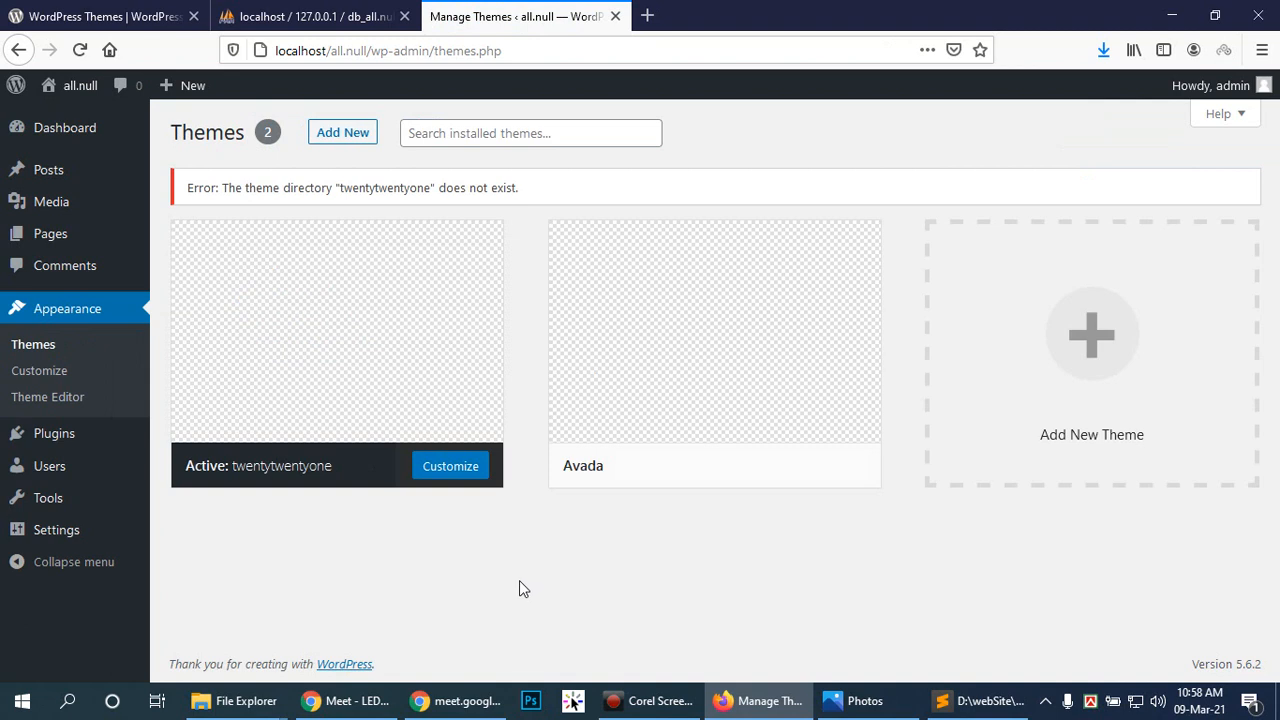
pyautogui.click(545, 512)
pyautogui.click(80, 52)
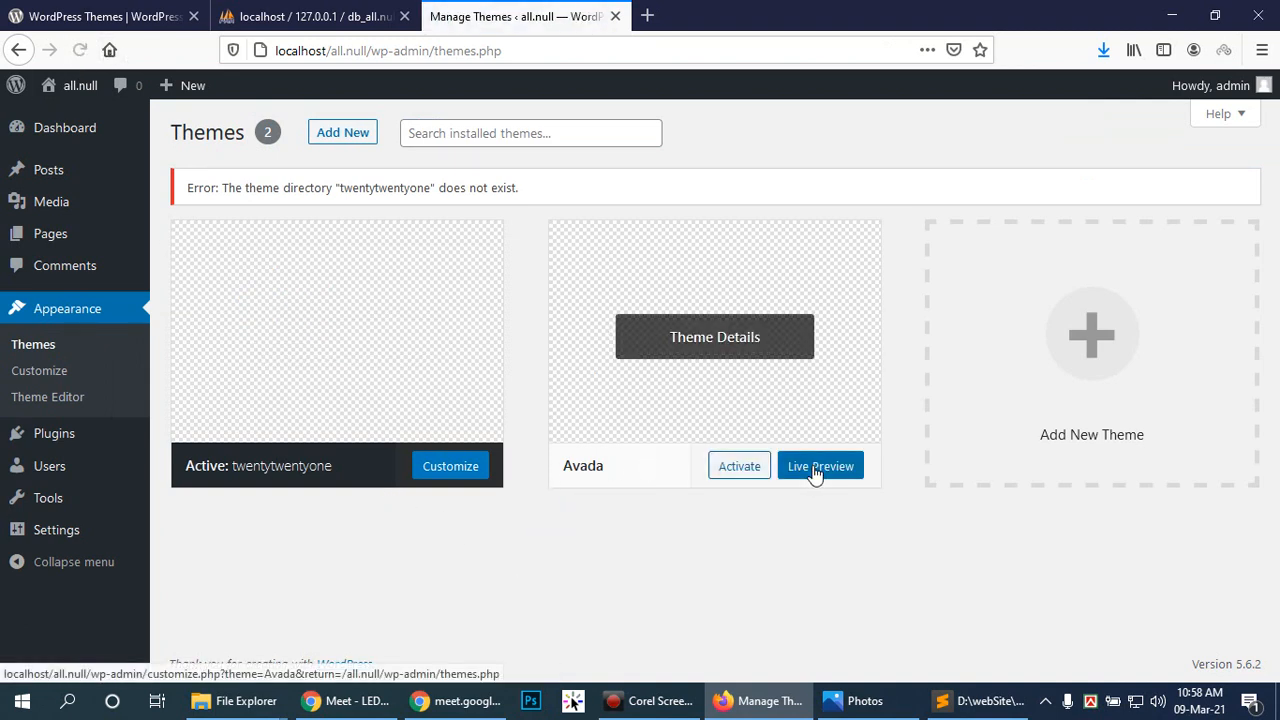
pyautogui.click(736, 467)
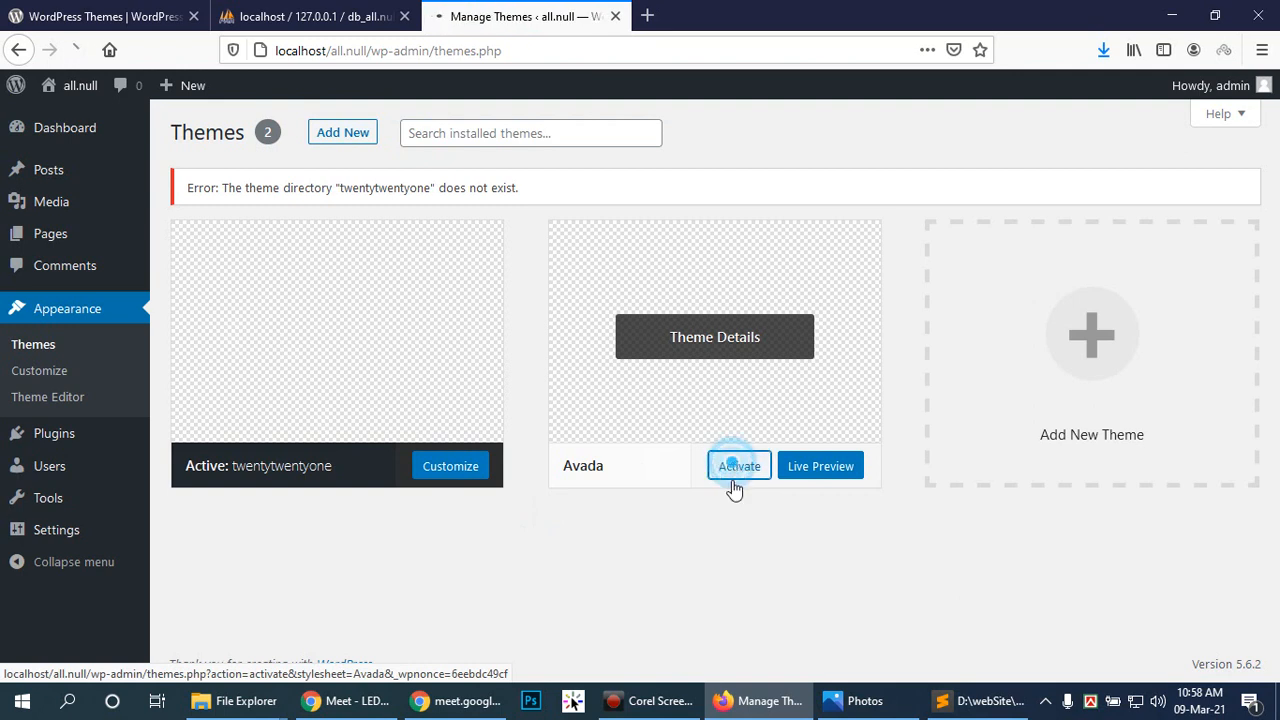
pyautogui.moveTo(740, 237)
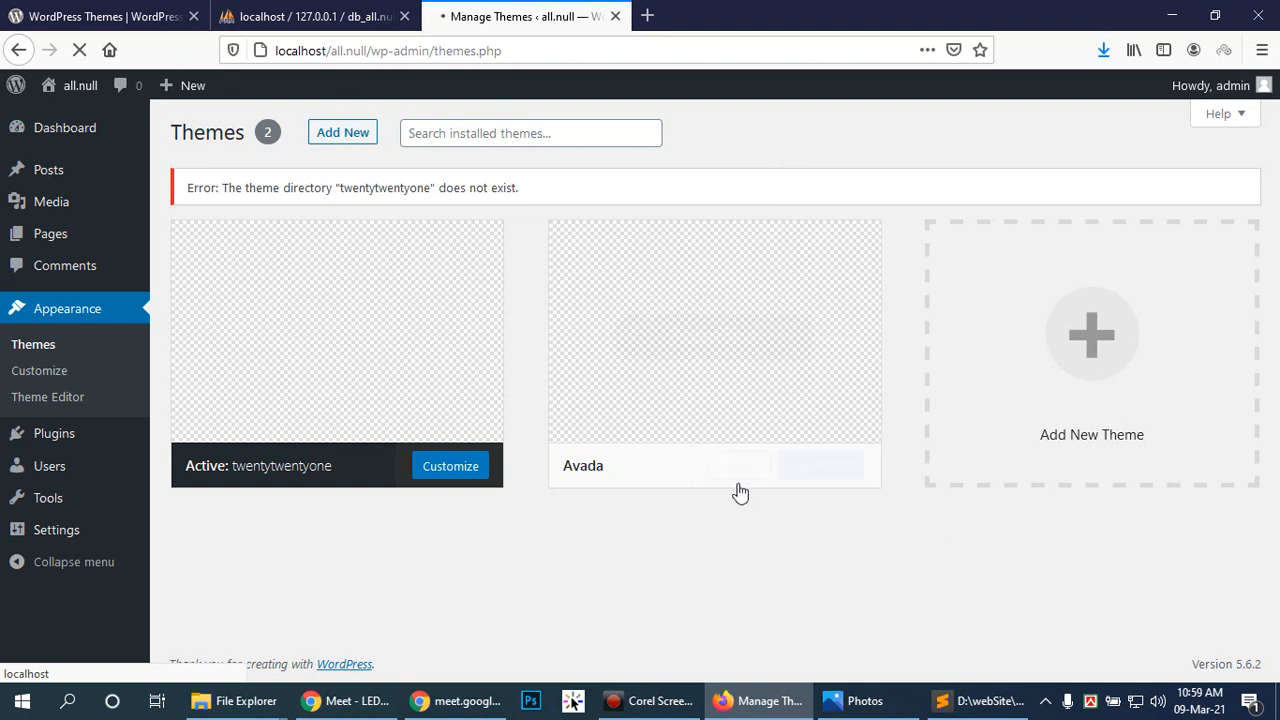
pyautogui.click(737, 466)
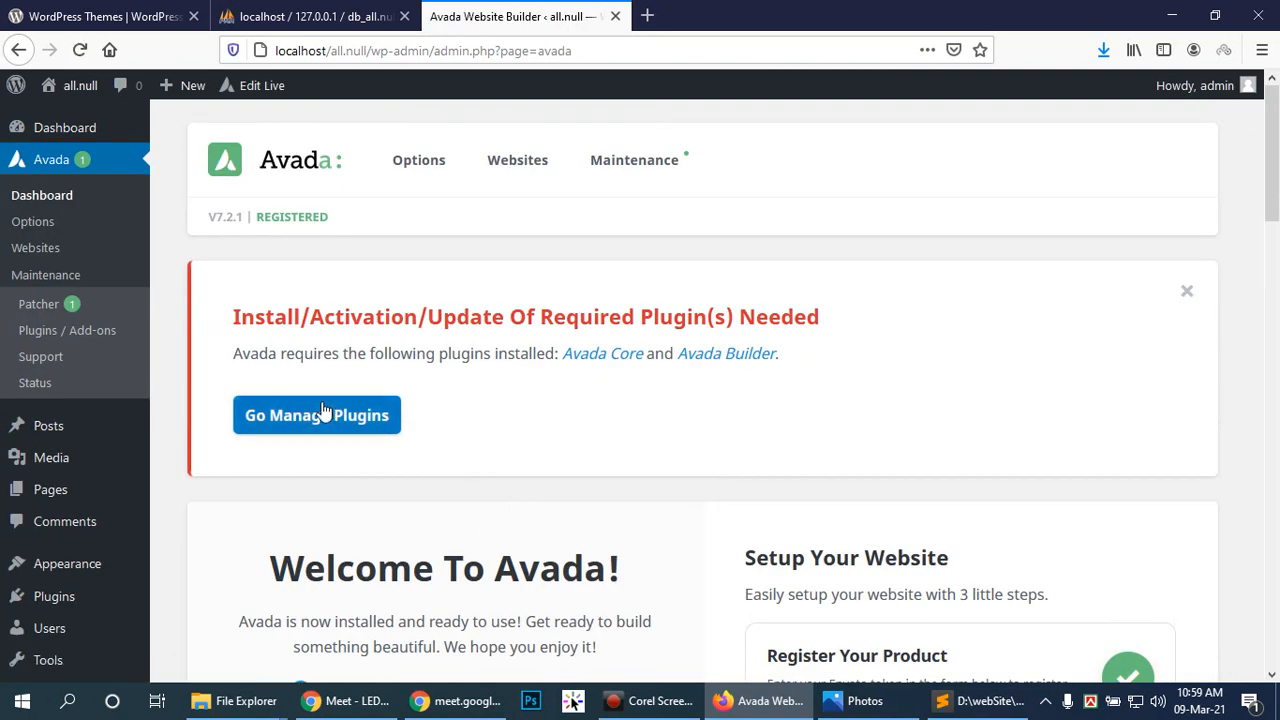
pyautogui.scroll(-4, 518, 392)
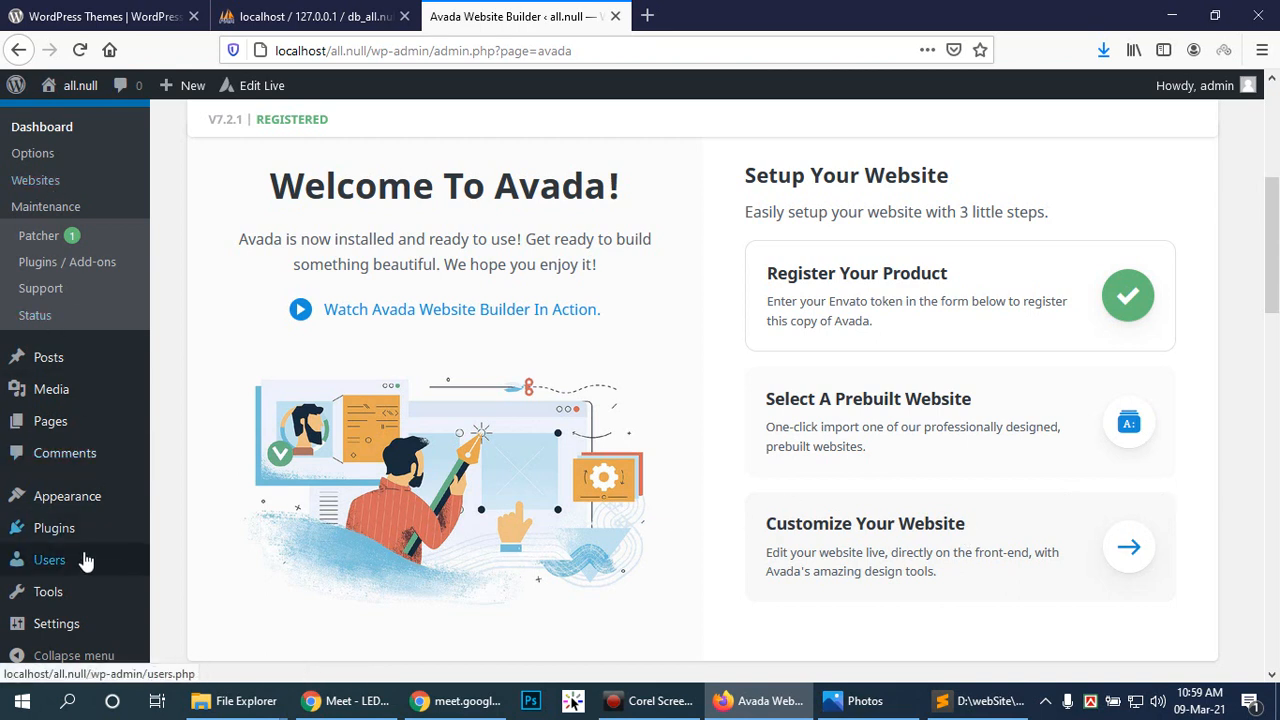
pyautogui.moveTo(80, 505)
pyautogui.click(190, 500)
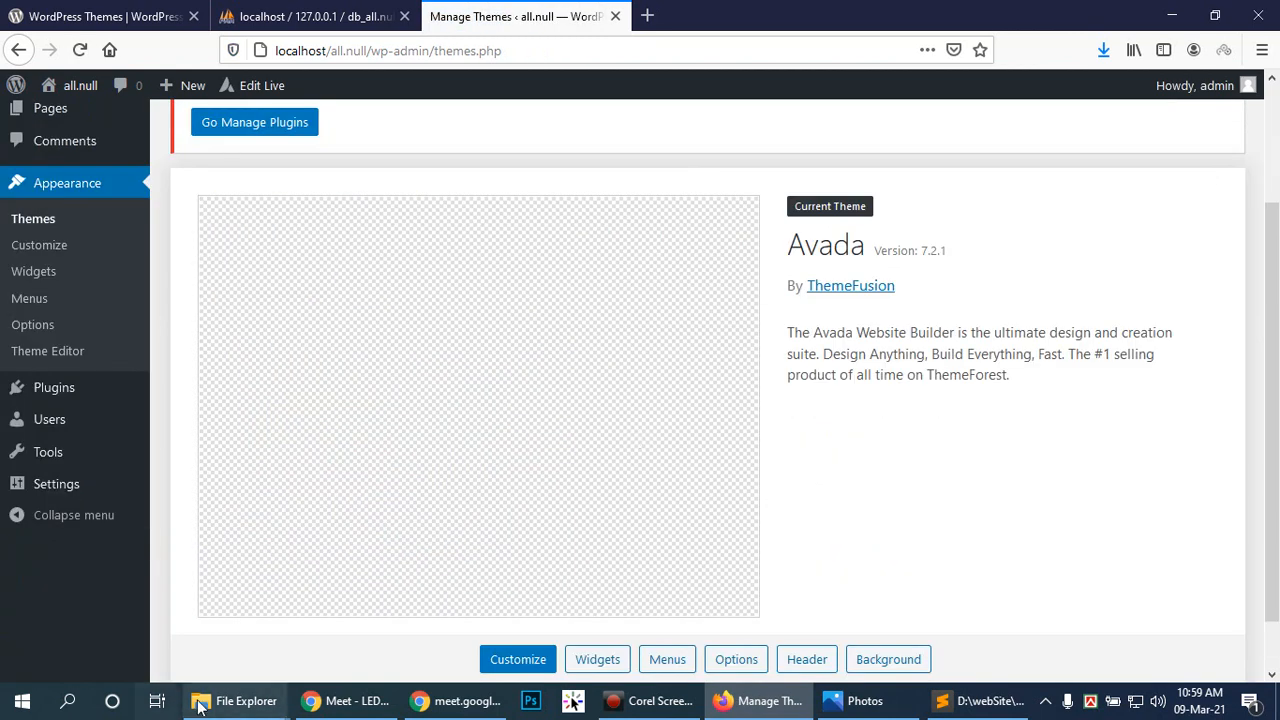
# Step: Open the installed Avada theme folder and review its files
pyautogui.moveTo(233, 700)
pyautogui.moveTo(350, 590)
pyautogui.click(306, 589)
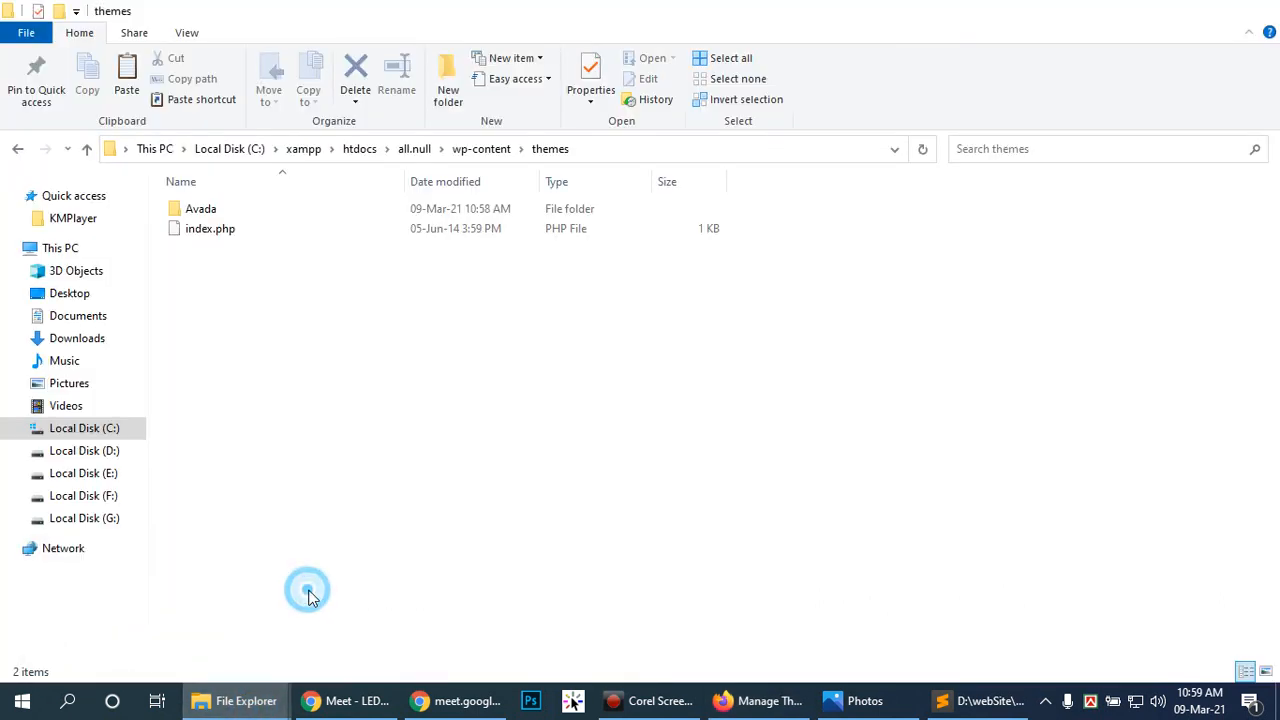
pyautogui.click(246, 218)
pyautogui.doubleClick(246, 216)
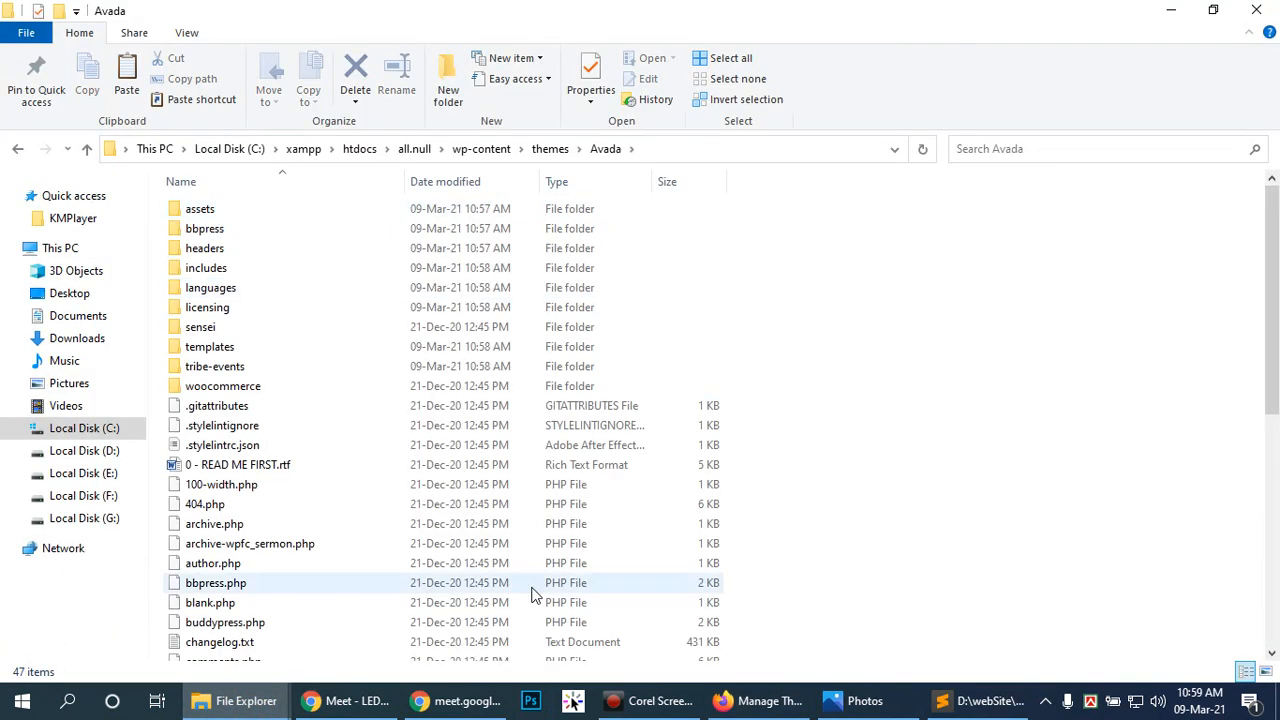
pyautogui.scroll(-7, 420, 545)
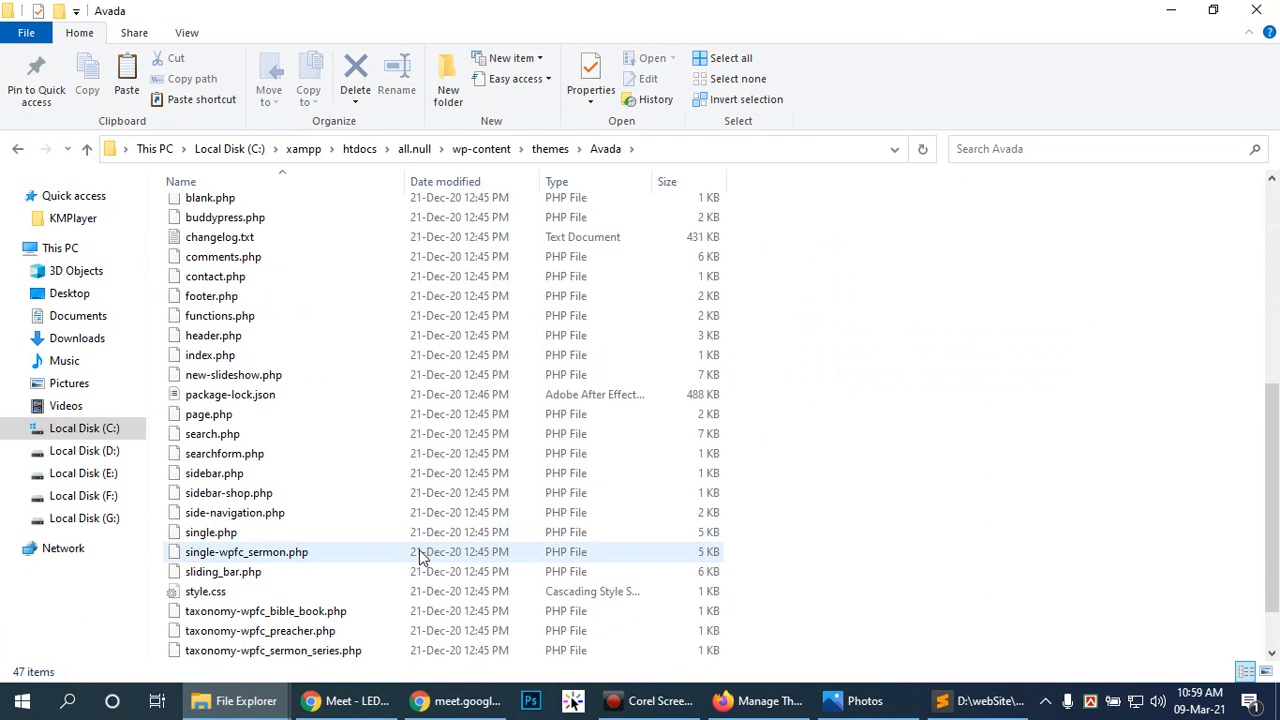
pyautogui.scroll(-1, 420, 558)
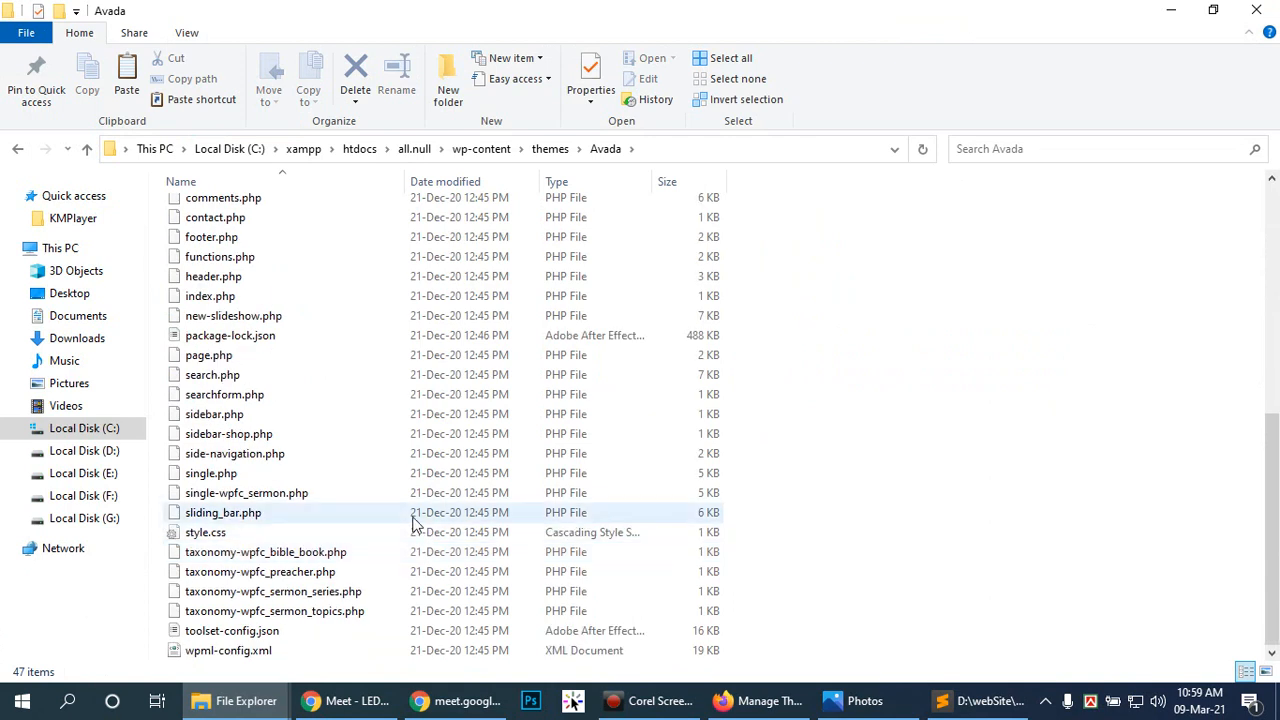
pyautogui.scroll(4, 415, 517)
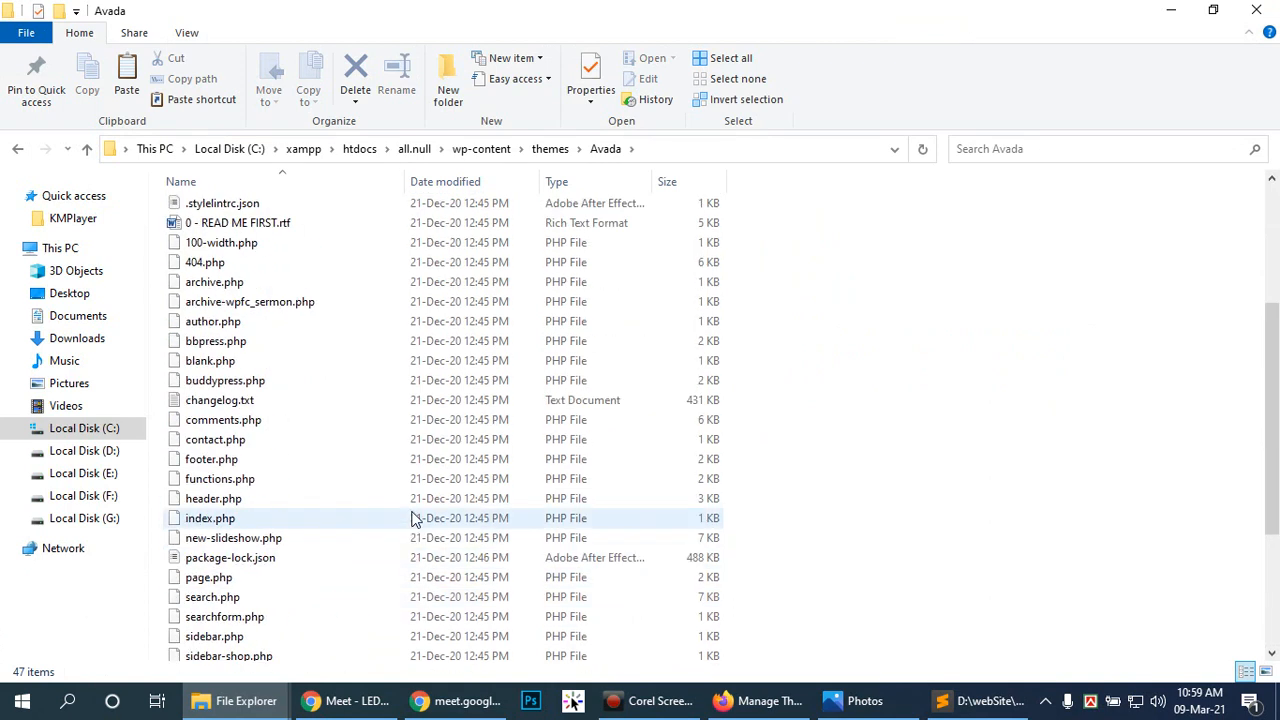
pyautogui.scroll(4, 409, 512)
pyautogui.rightClick(408, 508)
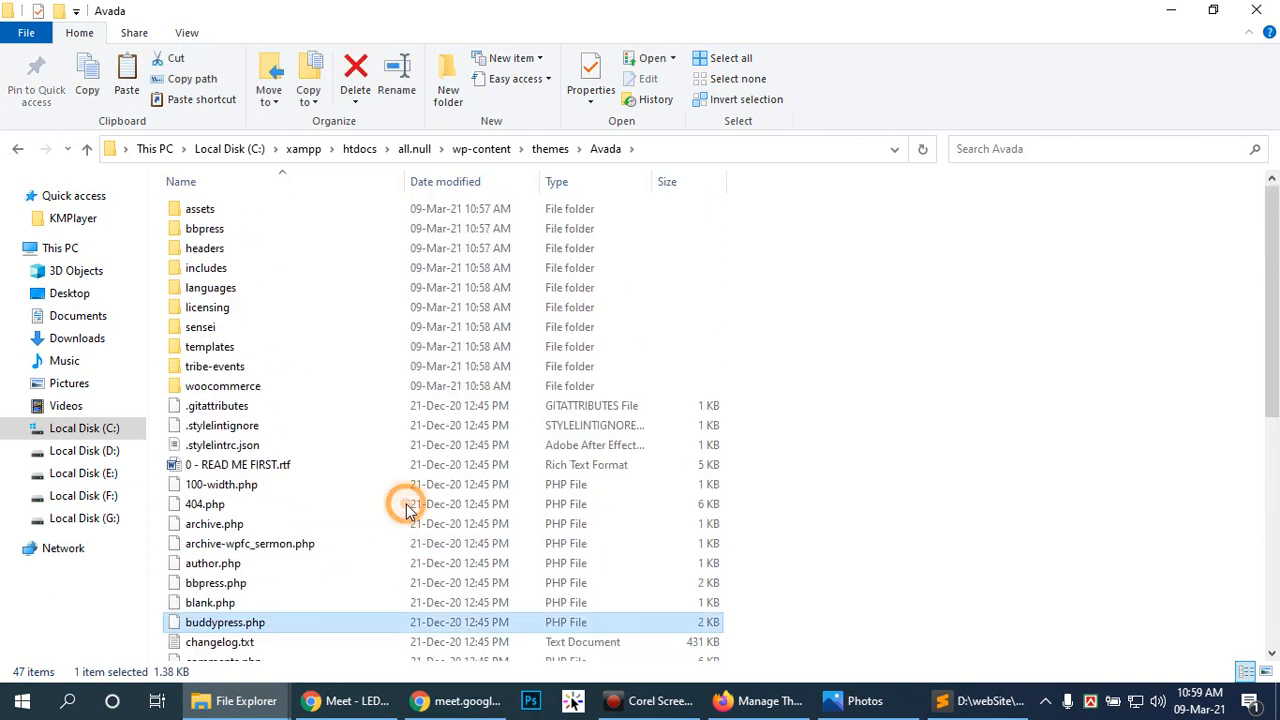
pyautogui.click(990, 510)
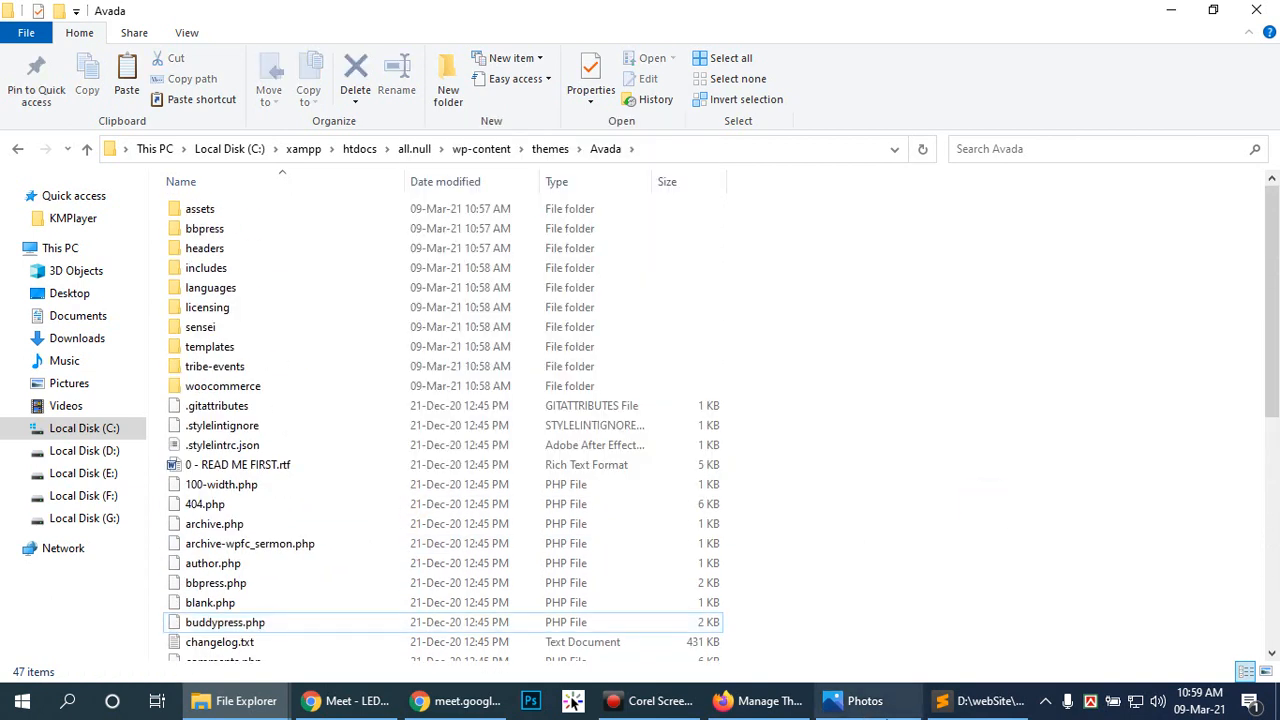
# Step: View the theme screenshot image in the browser, then navigate back up to wp-content
pyautogui.click(765, 700)
pyautogui.click(845, 701)
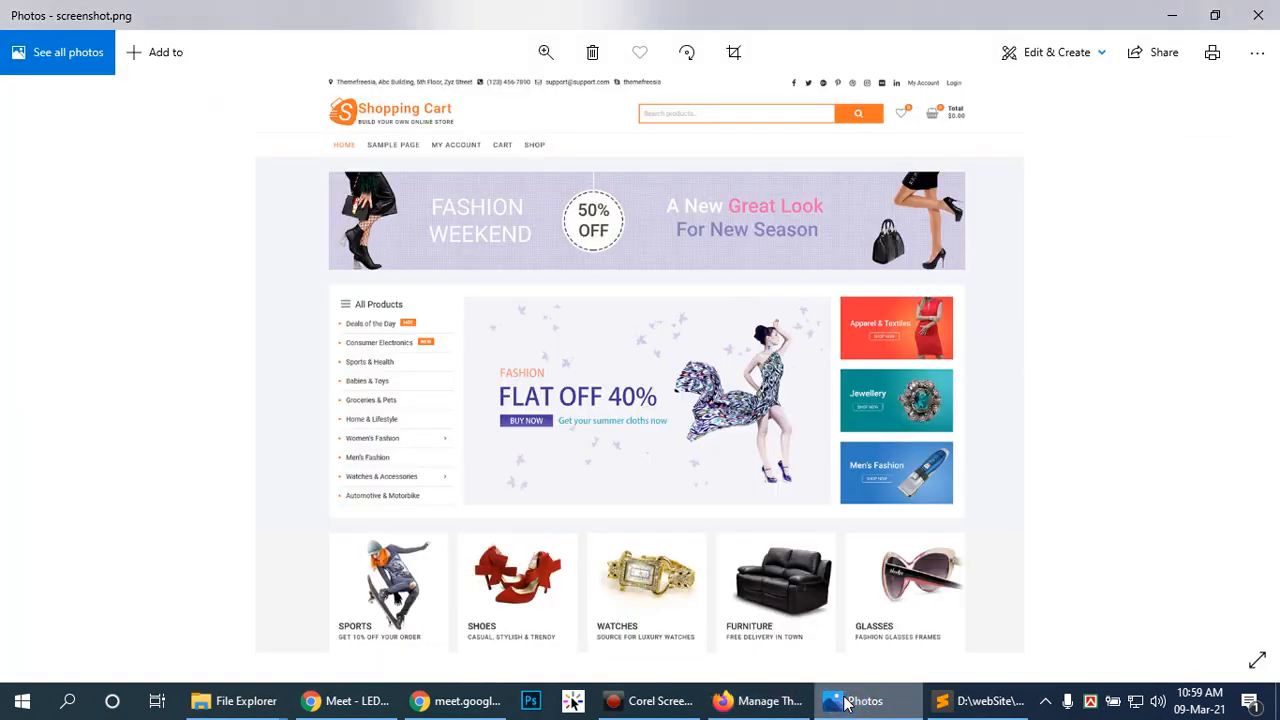
pyautogui.click(222, 705)
pyautogui.click(295, 618)
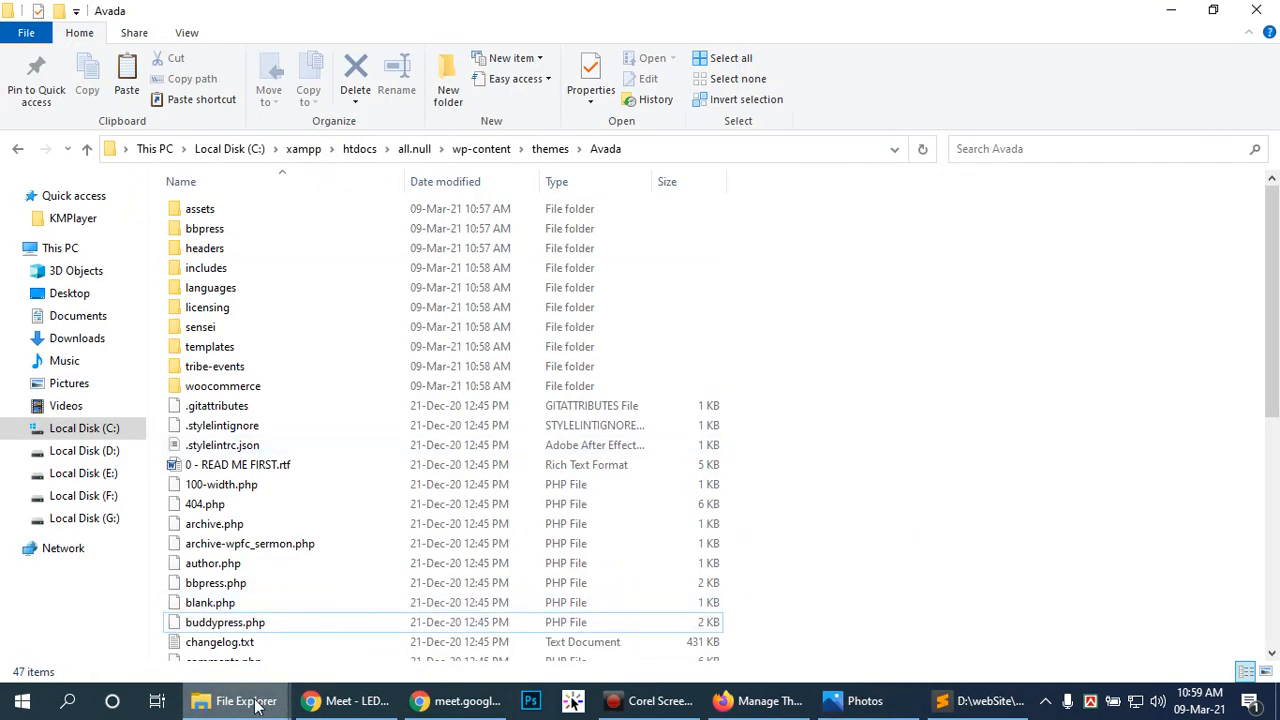
pyautogui.scroll(-8, 338, 543)
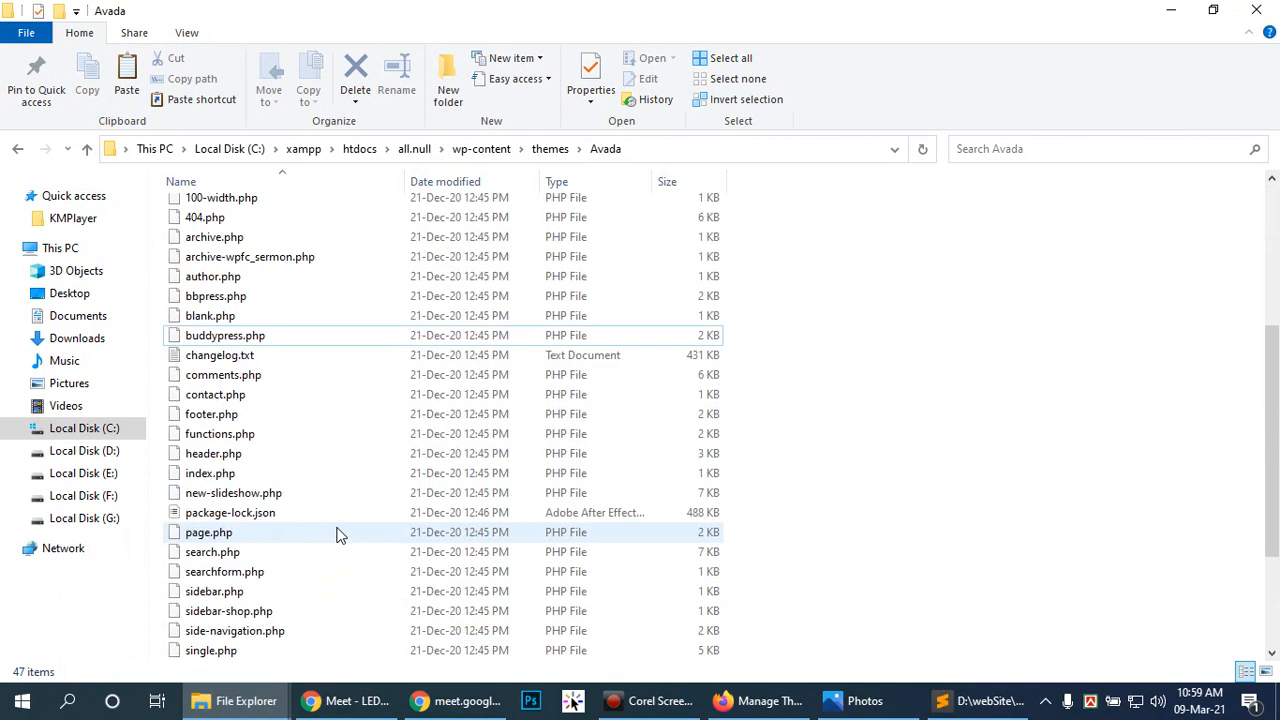
pyautogui.scroll(8, 338, 532)
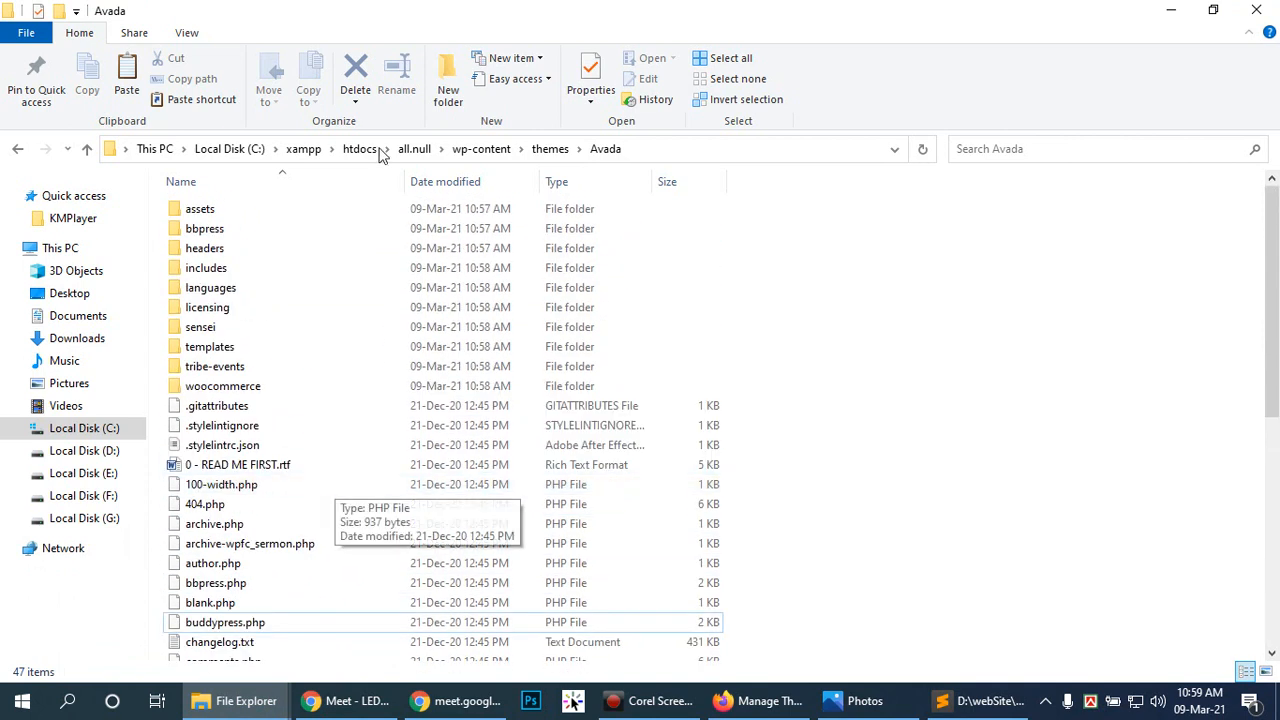
pyautogui.click(556, 149)
pyautogui.click(486, 148)
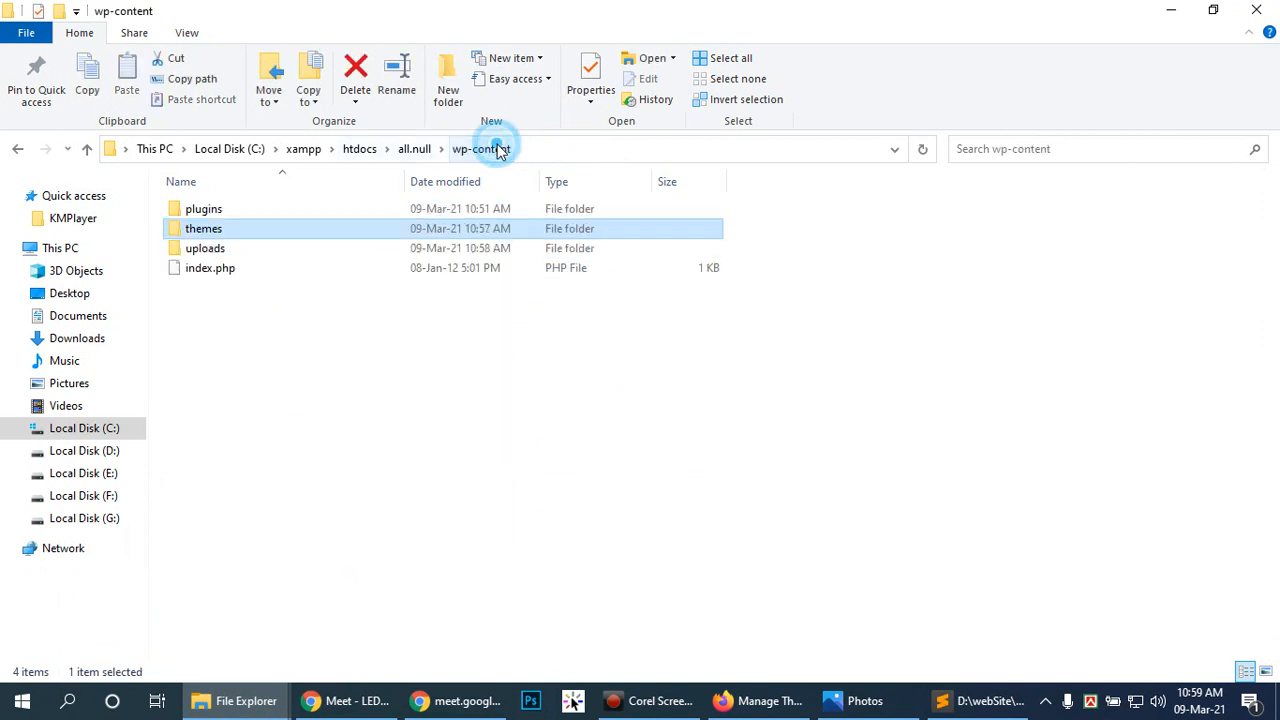
# Step: Inspect the extracted Avada folder in the Avada Theme download folder and delete it
pyautogui.moveTo(234, 700)
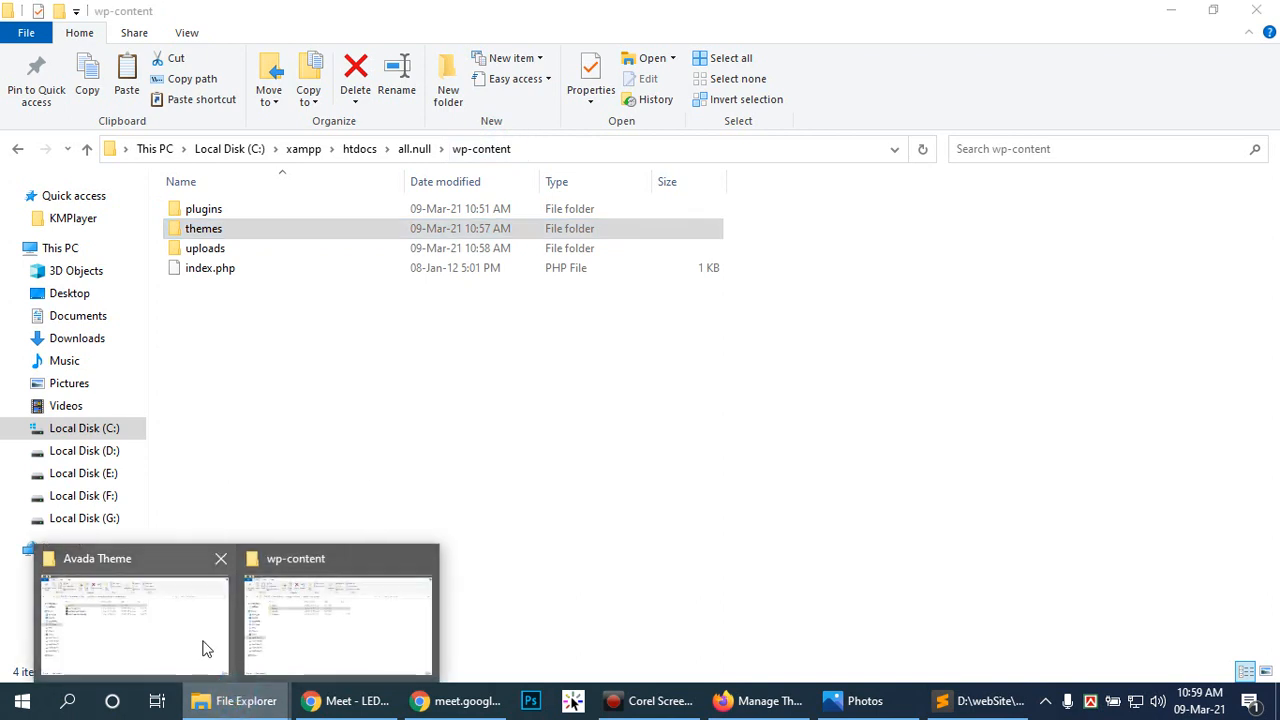
pyautogui.click(135, 625)
pyautogui.doubleClick(266, 207)
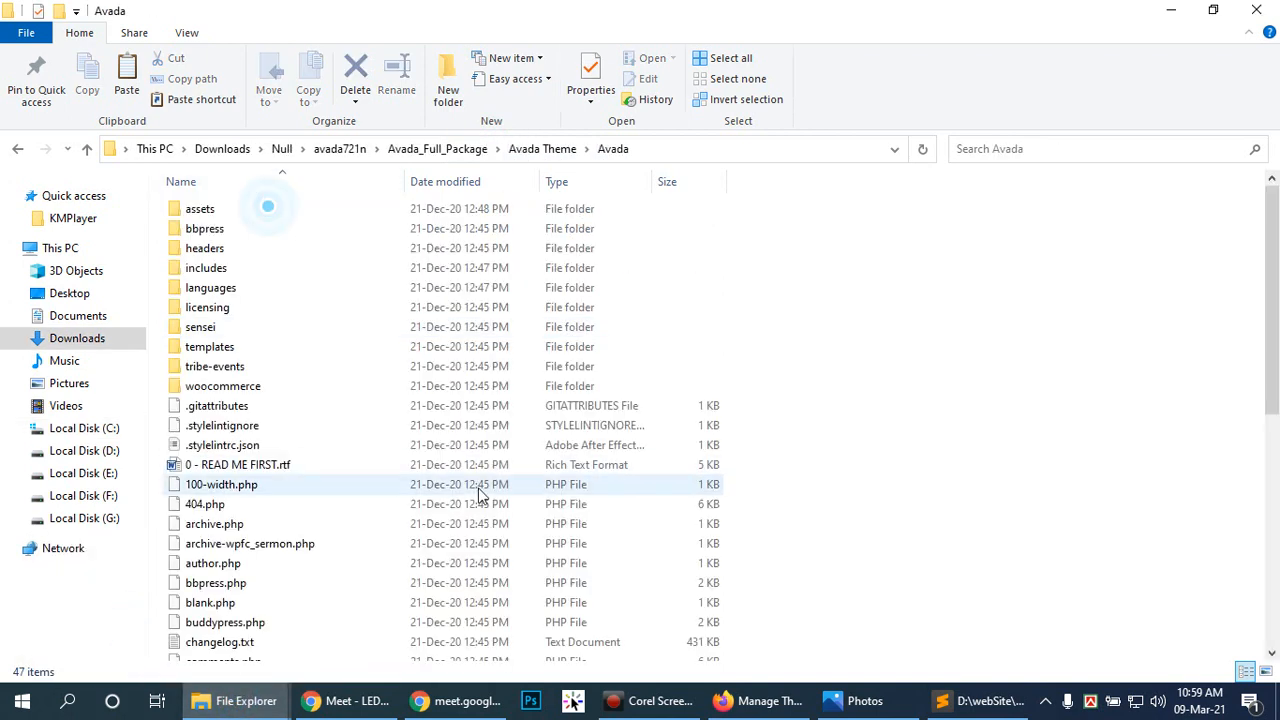
pyautogui.scroll(-8, 480, 490)
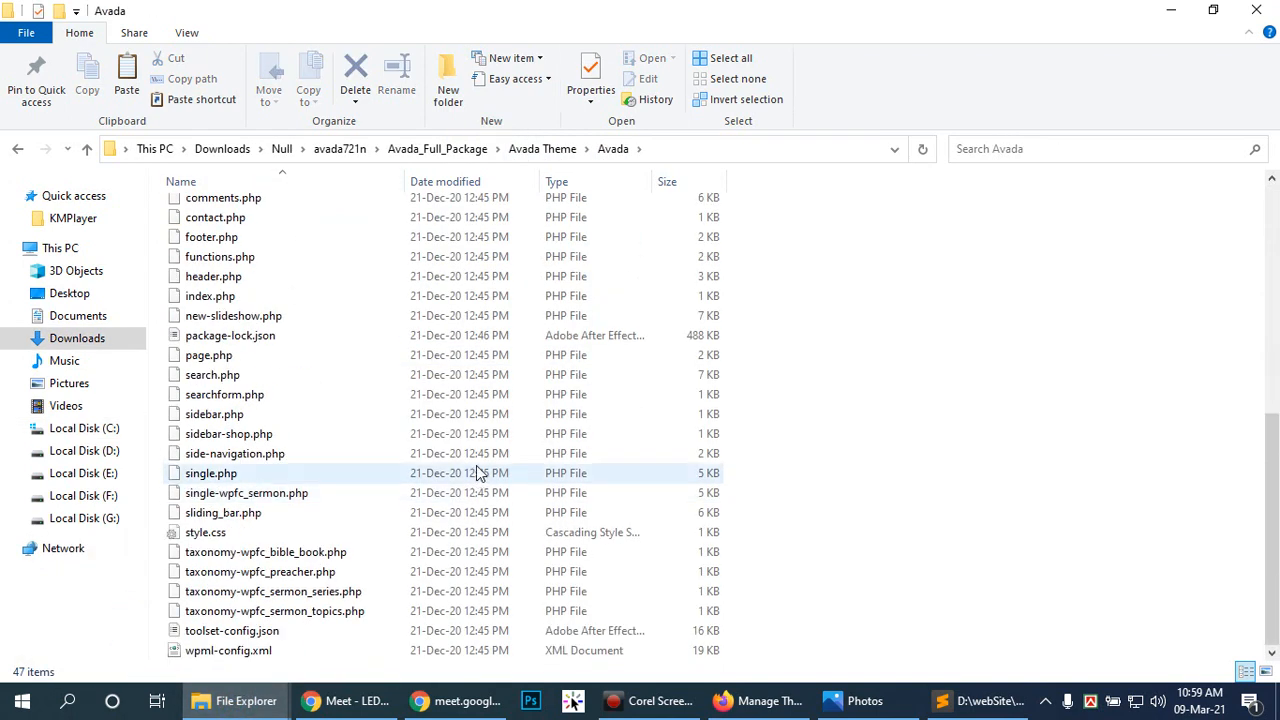
pyautogui.scroll(8, 480, 473)
pyautogui.click(548, 149)
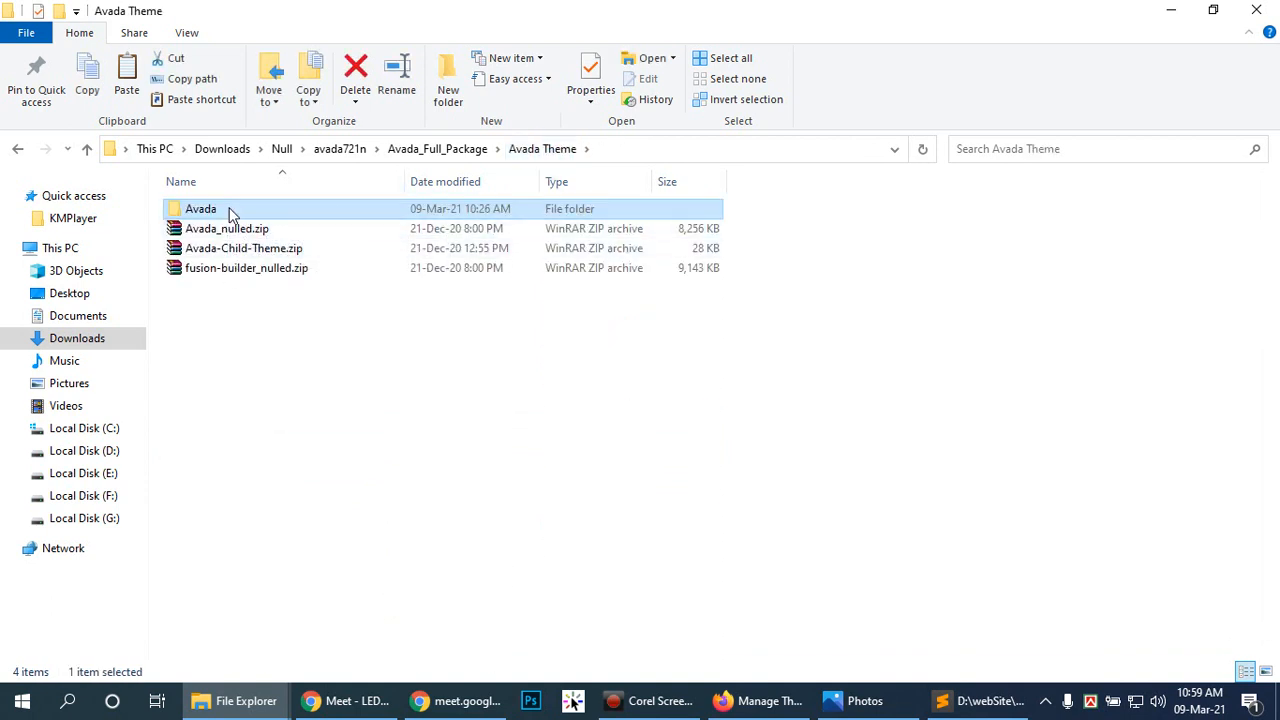
pyautogui.press('Delete')
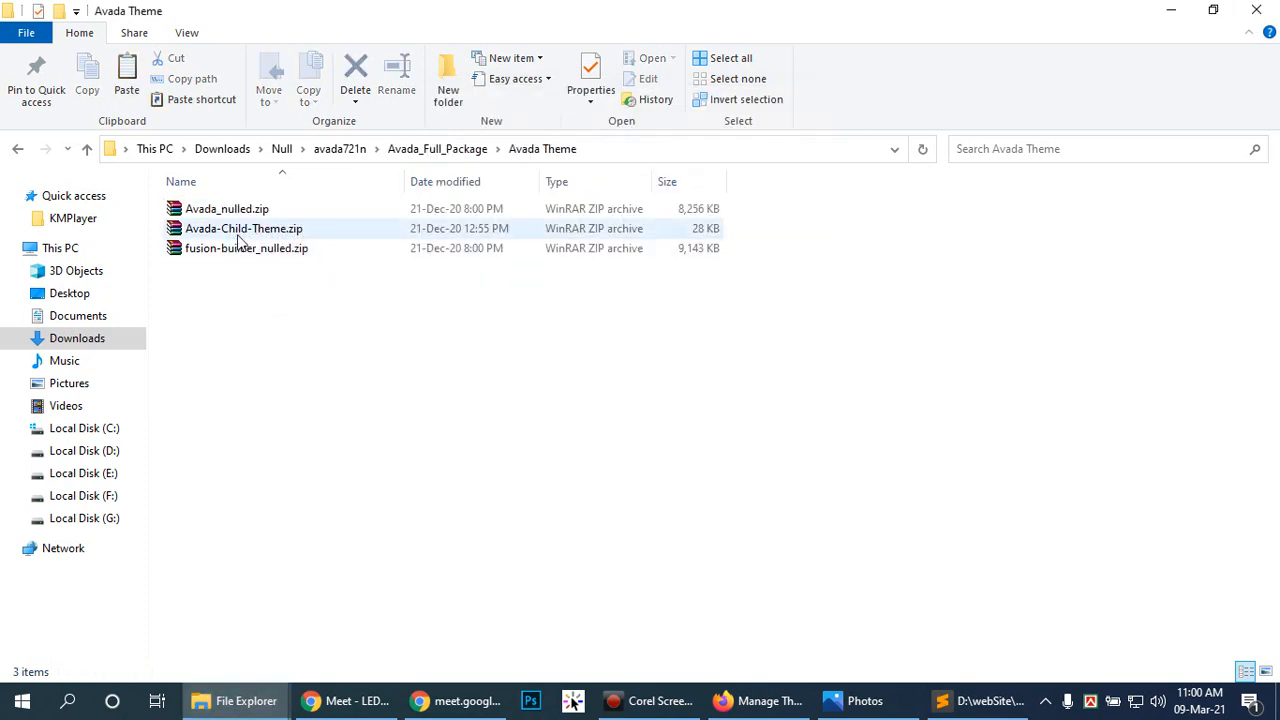
# Step: Open the Avada folder inside Avada_nulled.zip in WinRAR and select screenshot.jpg
pyautogui.doubleClick(229, 208)
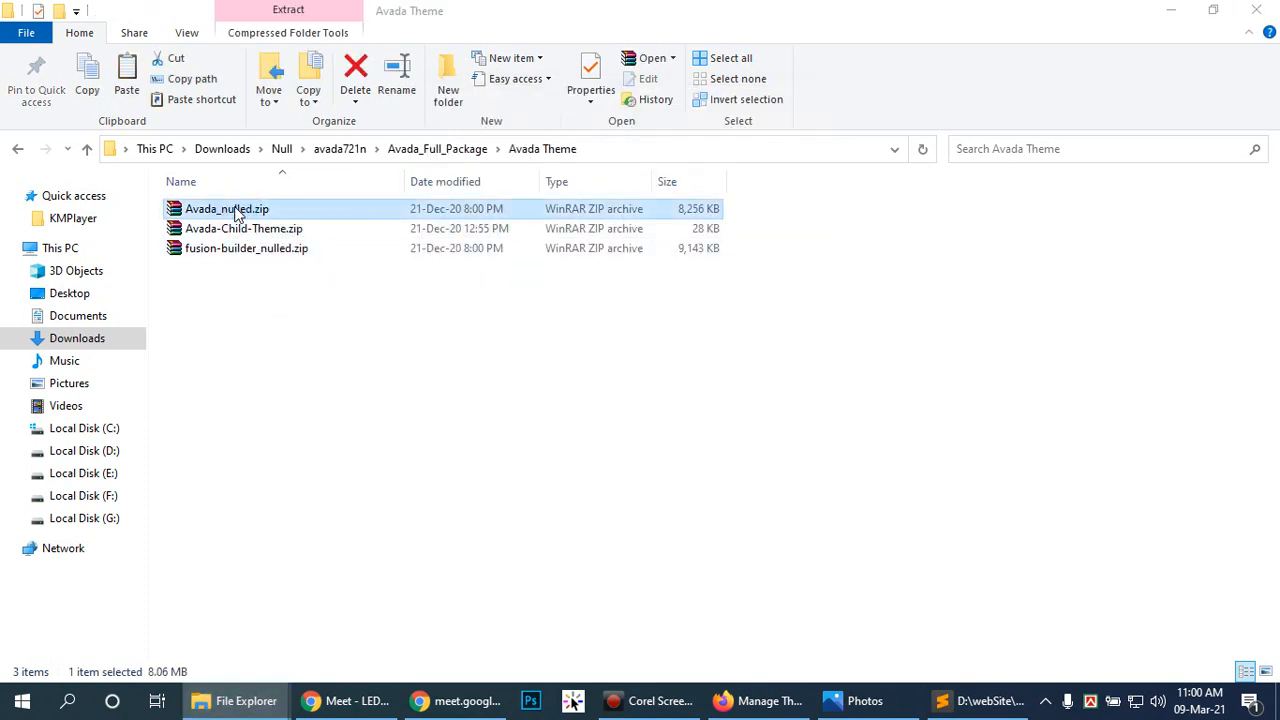
pyautogui.doubleClick(205, 335)
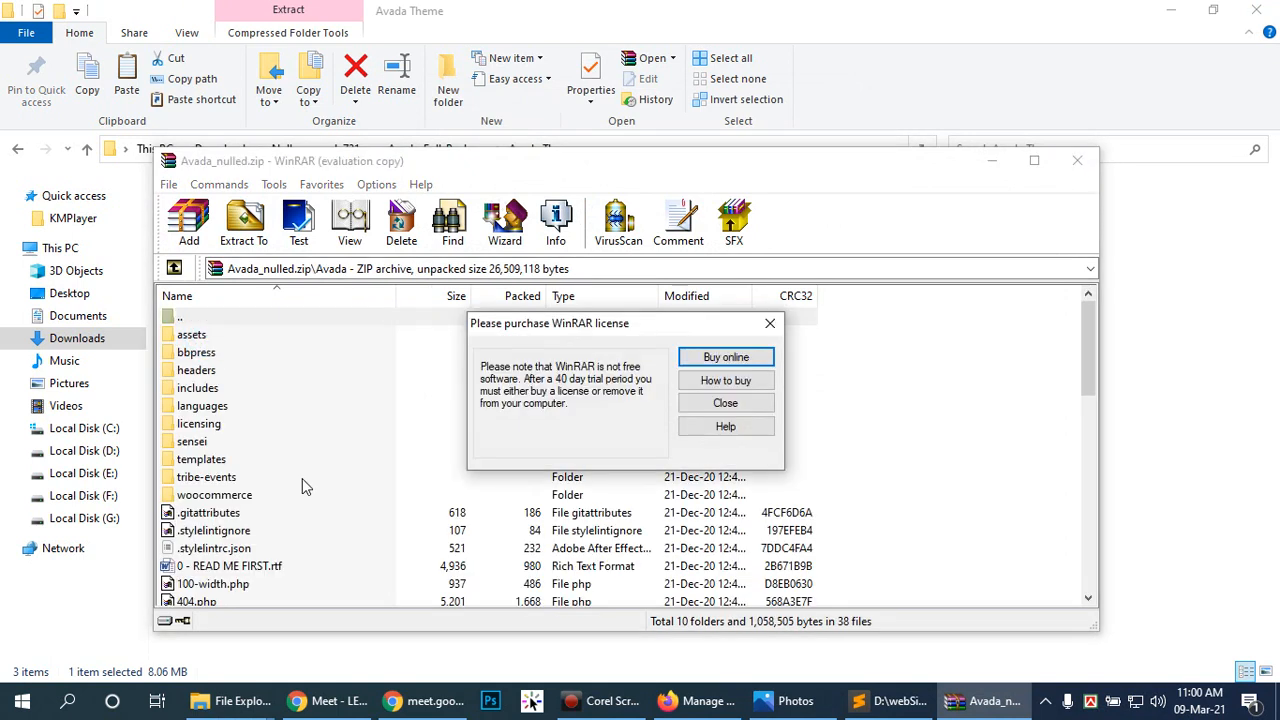
pyautogui.click(726, 403)
pyautogui.scroll(-6, 495, 435)
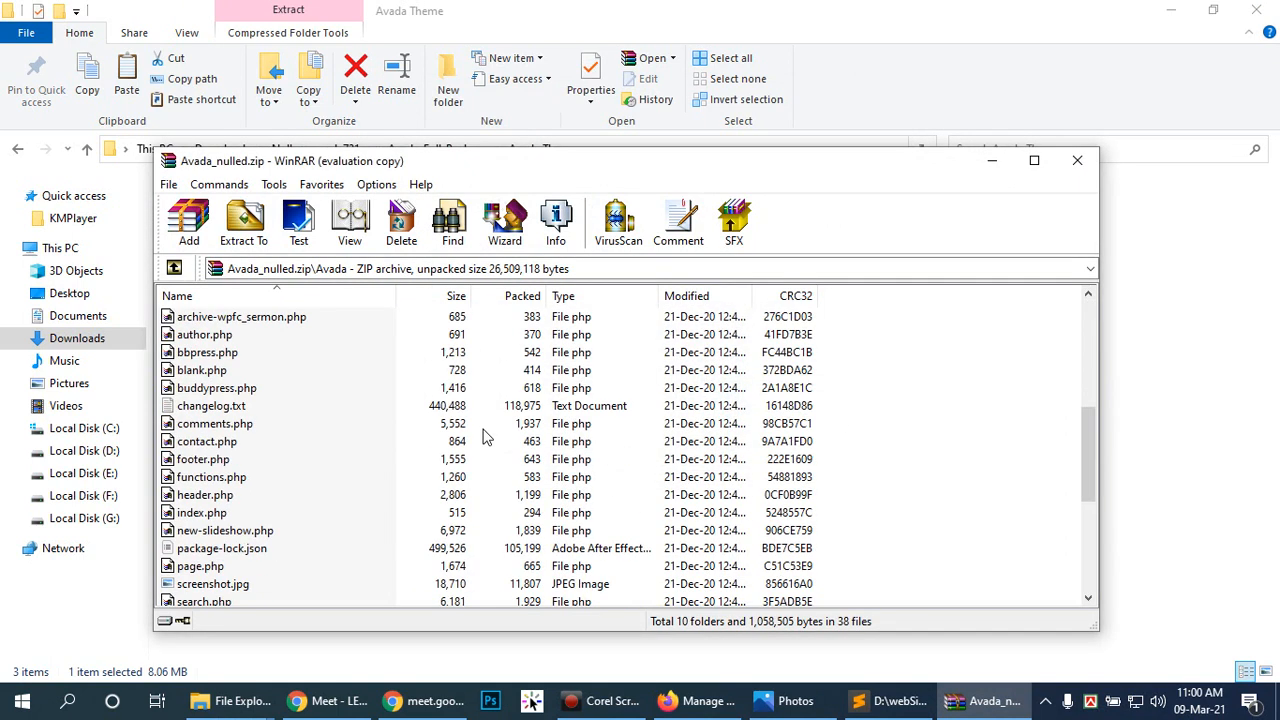
pyautogui.scroll(-1, 478, 441)
pyautogui.click(232, 534)
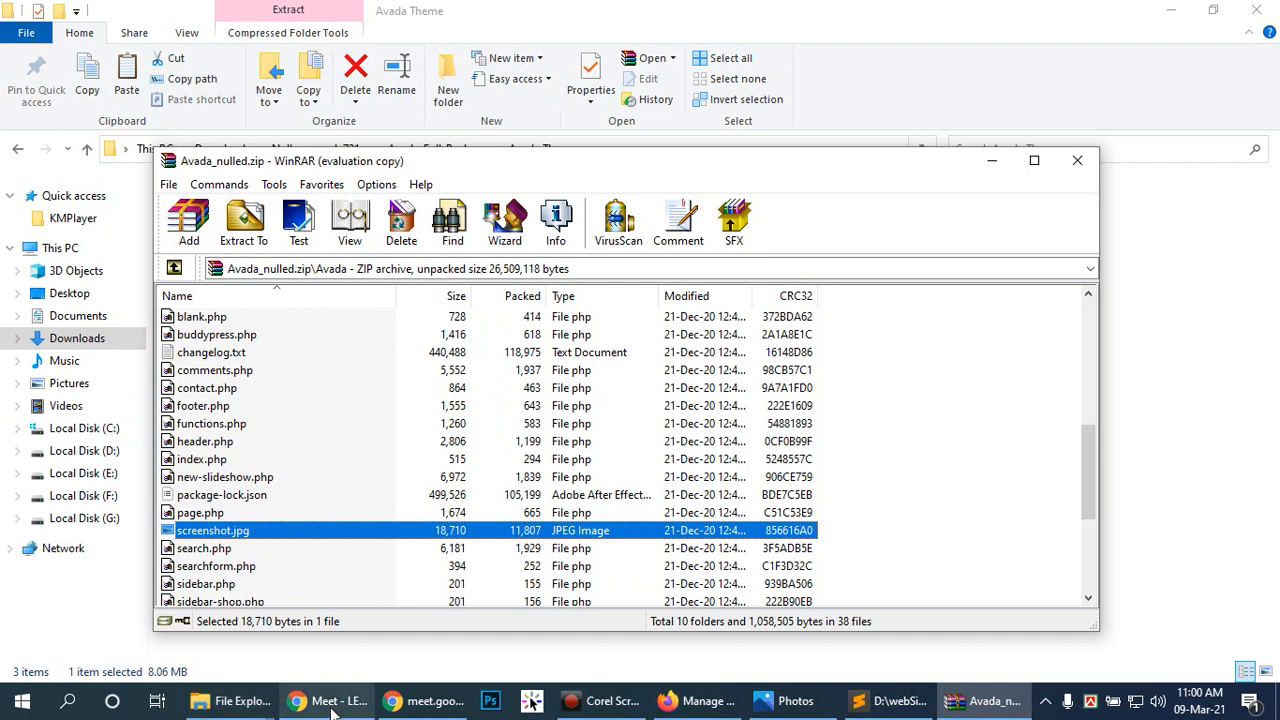
# Step: Paste screenshot.jpg into the site's wp-content\themes\Avada folder
pyautogui.click(230, 701)
pyautogui.click(324, 648)
pyautogui.doubleClick(252, 231)
pyautogui.doubleClick(258, 213)
pyautogui.click(1000, 535)
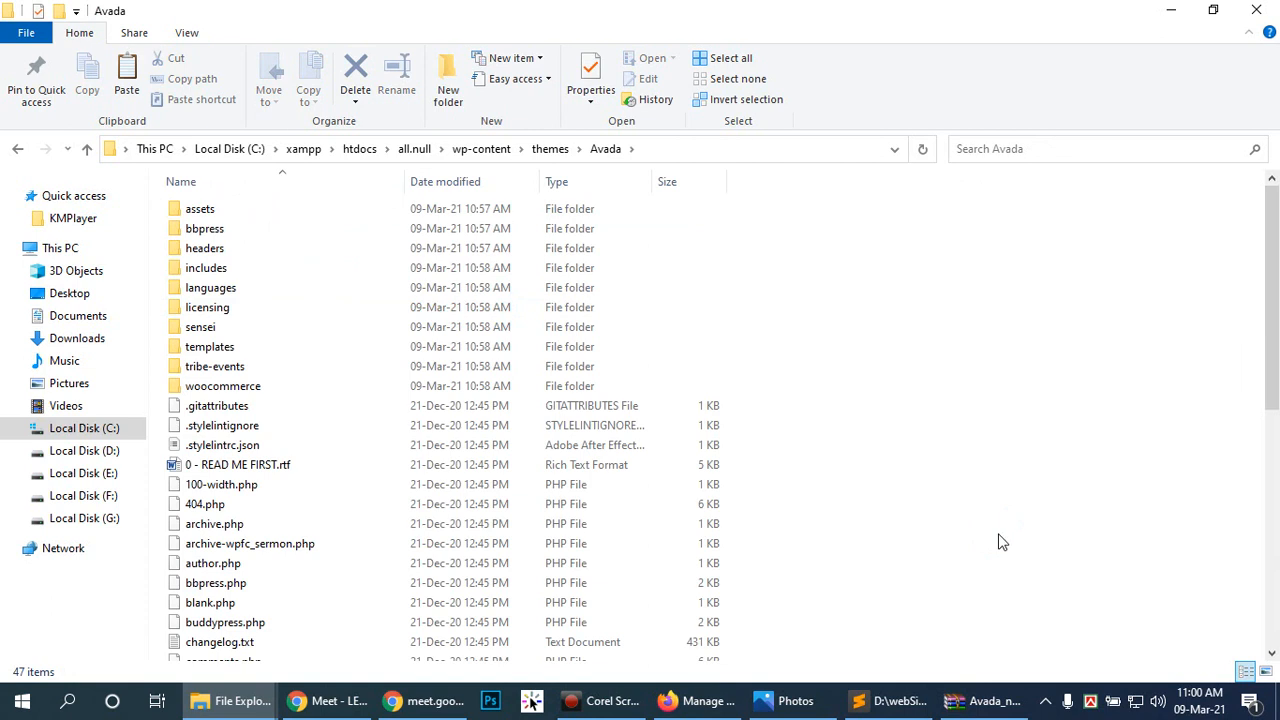
pyautogui.hotkey('ctrl', 'v')
pyautogui.click(971, 514)
# Step: Reload Appearance > Themes and check that Avada's preview now shows its logo
pyautogui.click(697, 698)
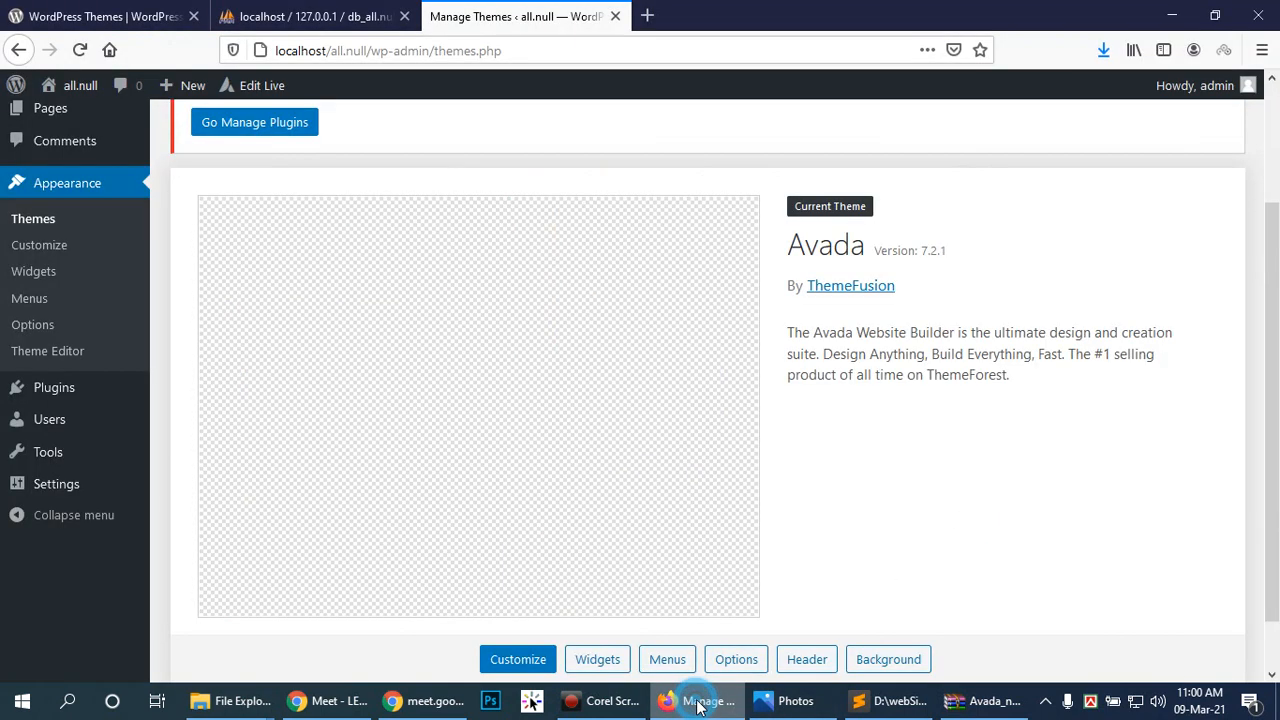
pyautogui.click(45, 222)
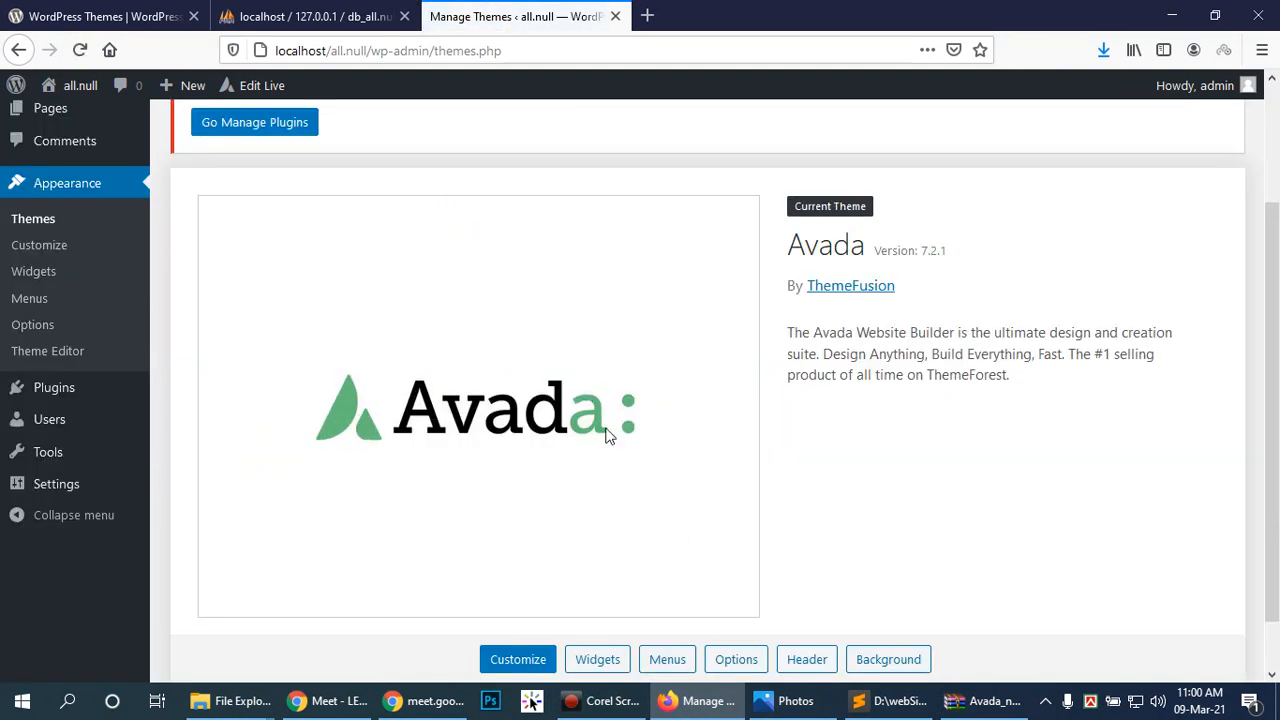
pyautogui.scroll(-1, 968, 485)
pyautogui.scroll(4, 968, 475)
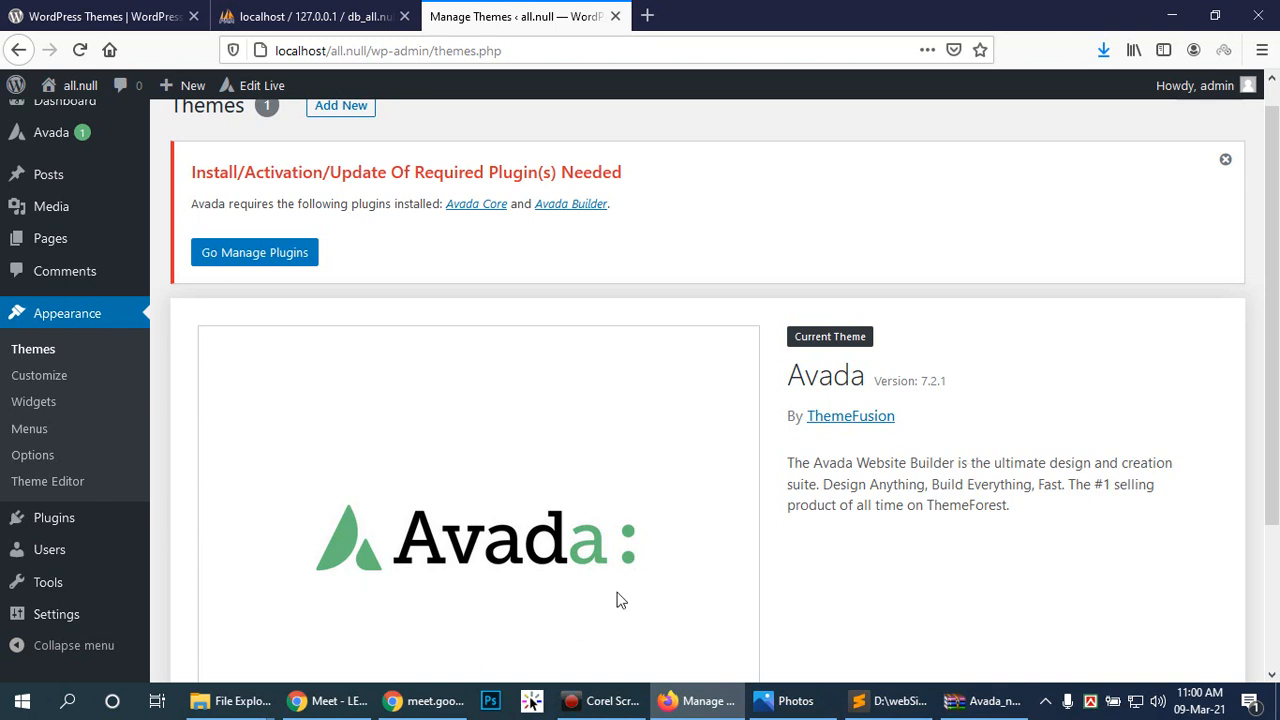
pyautogui.scroll(-2, 857, 376)
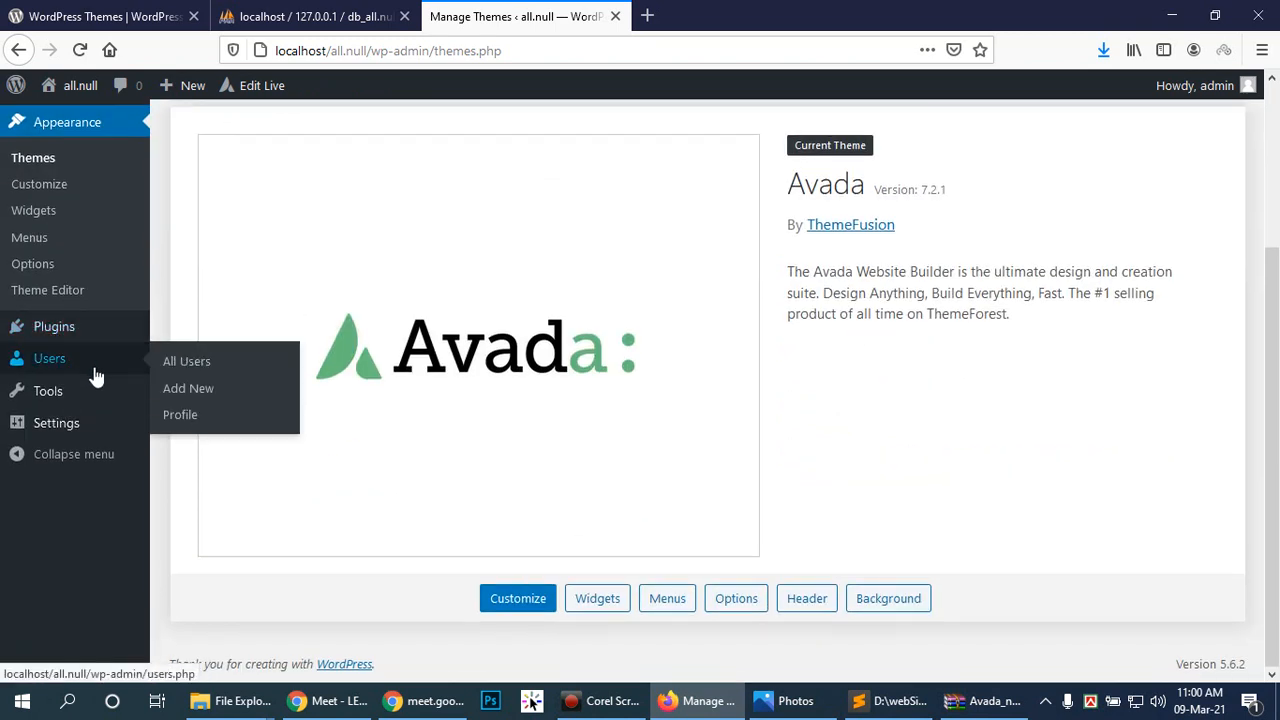
pyautogui.scroll(2, 80, 350)
# Step: Go to the Avada dashboard and open the live site in a new tab
pyautogui.click(52, 160)
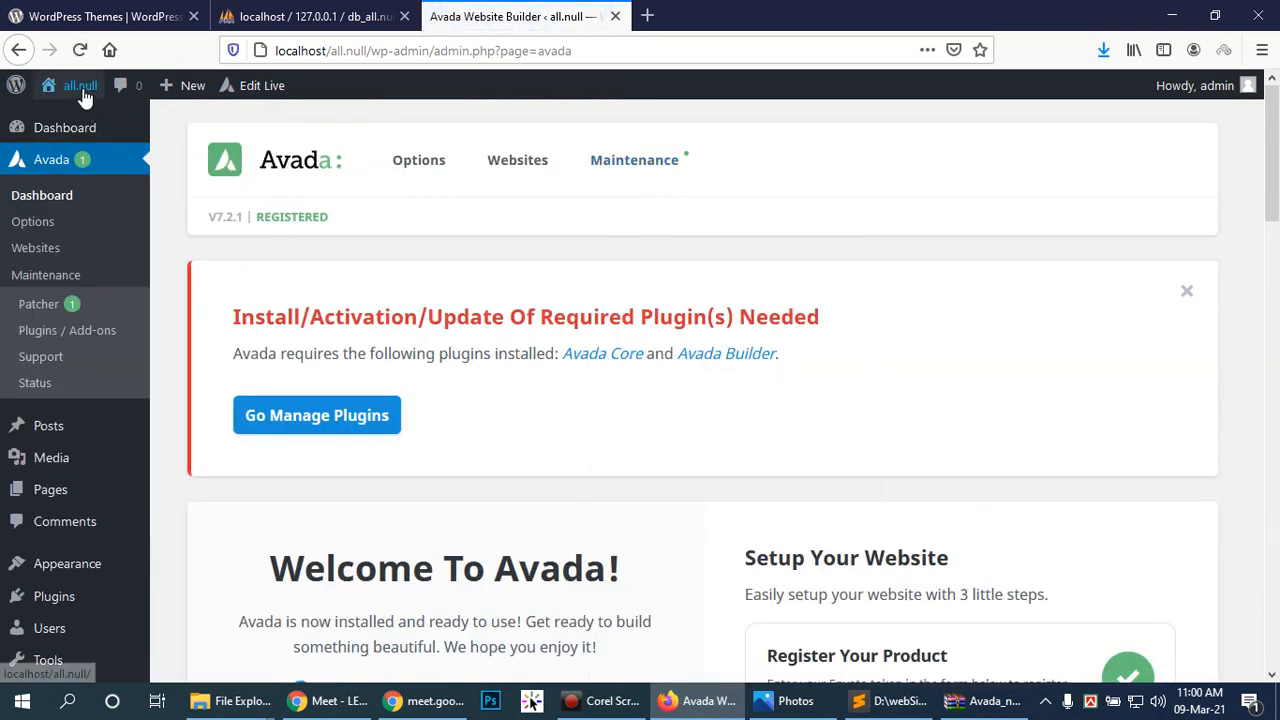
pyautogui.moveTo(80, 88)
pyautogui.rightClick(90, 127)
pyautogui.click(95, 131)
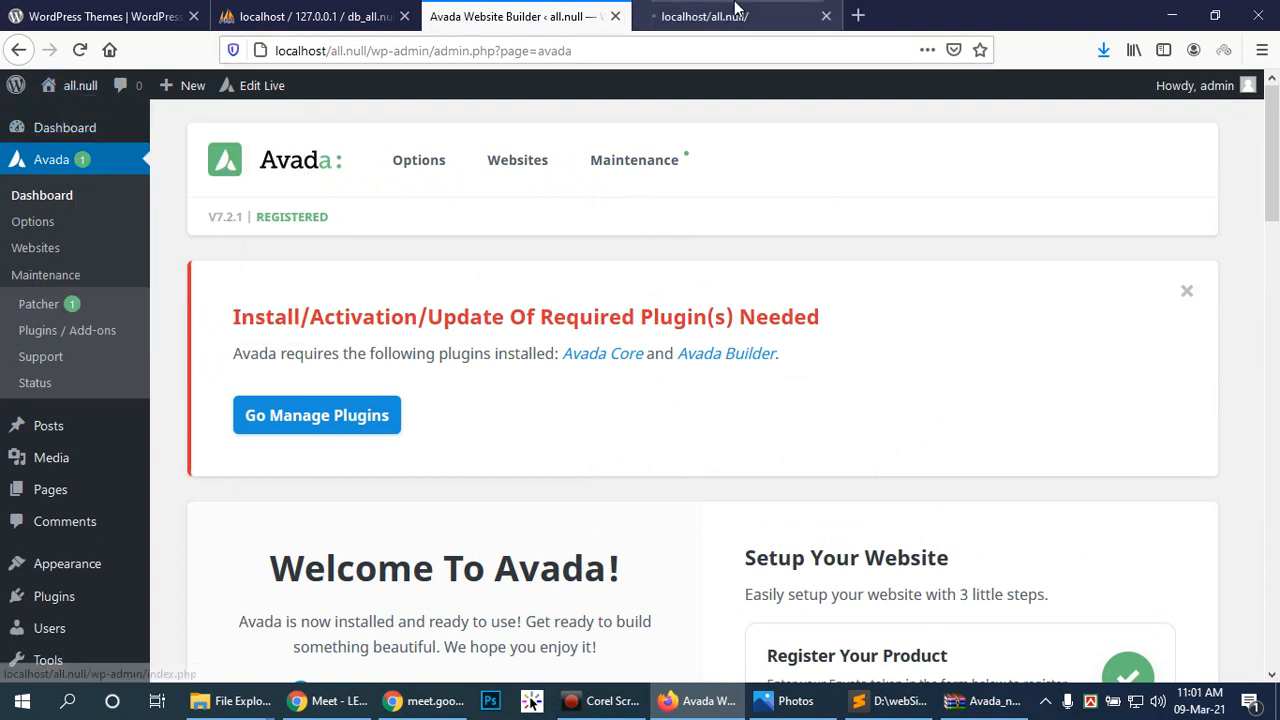
# Step: Review the Avada-styled homepage, then go back to the Avada dashboard tab
pyautogui.click(728, 15)
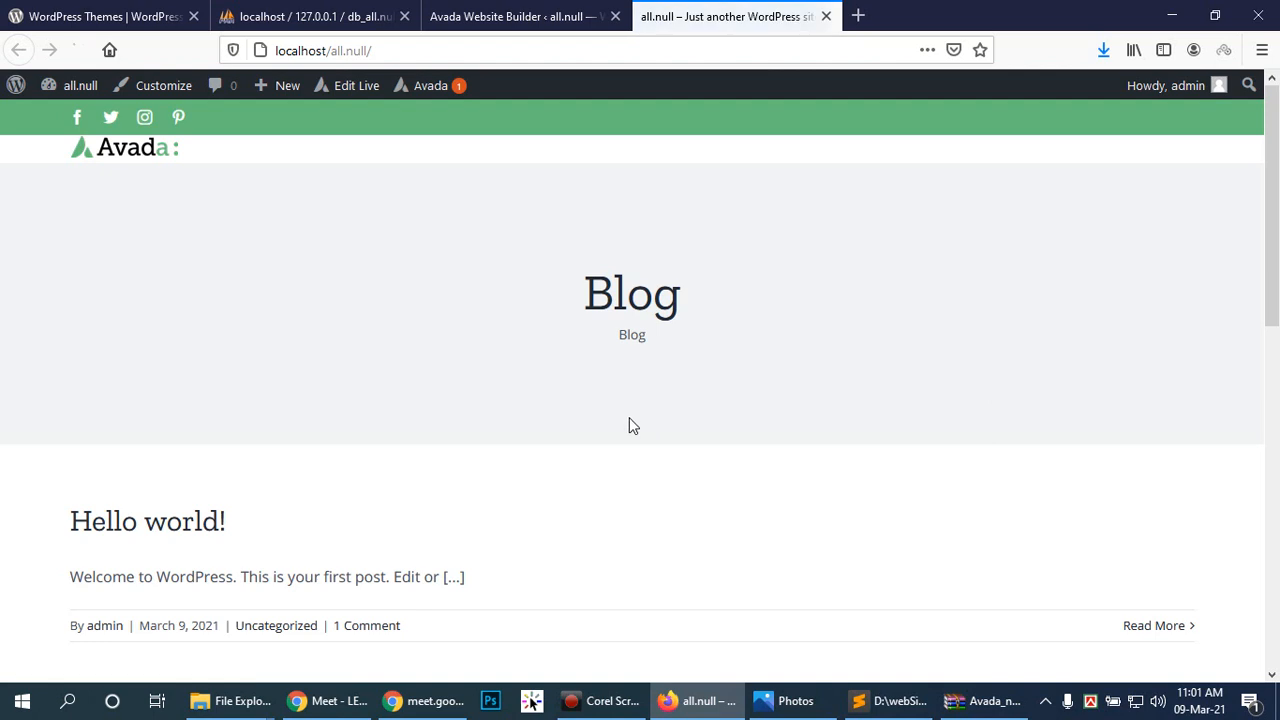
pyautogui.scroll(-8, 560, 390)
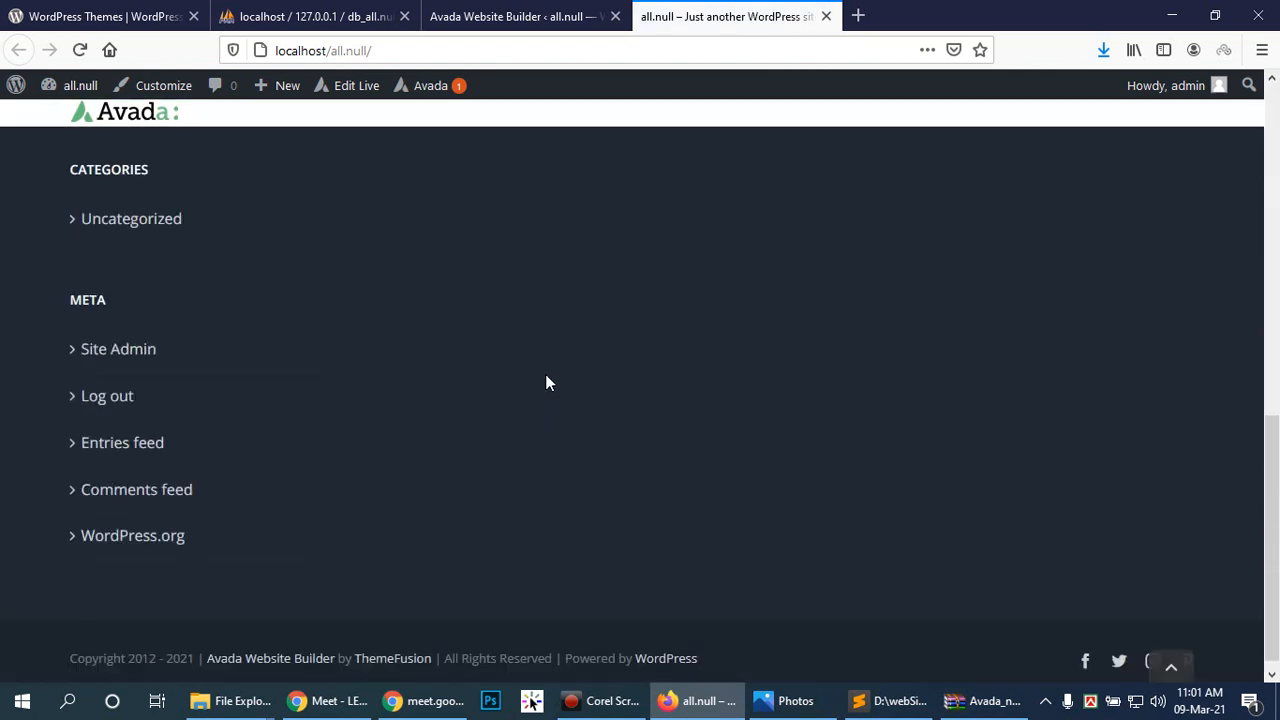
pyautogui.scroll(3, 547, 380)
pyautogui.scroll(6, 546, 382)
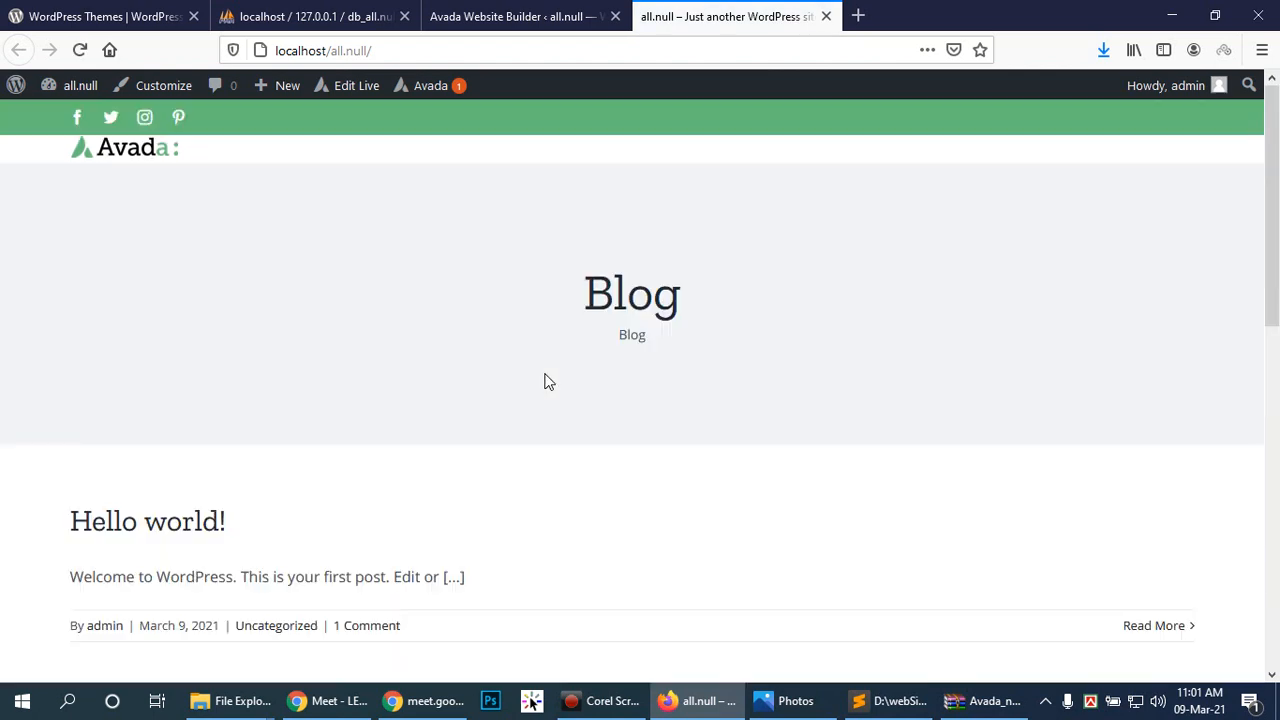
pyautogui.click(509, 14)
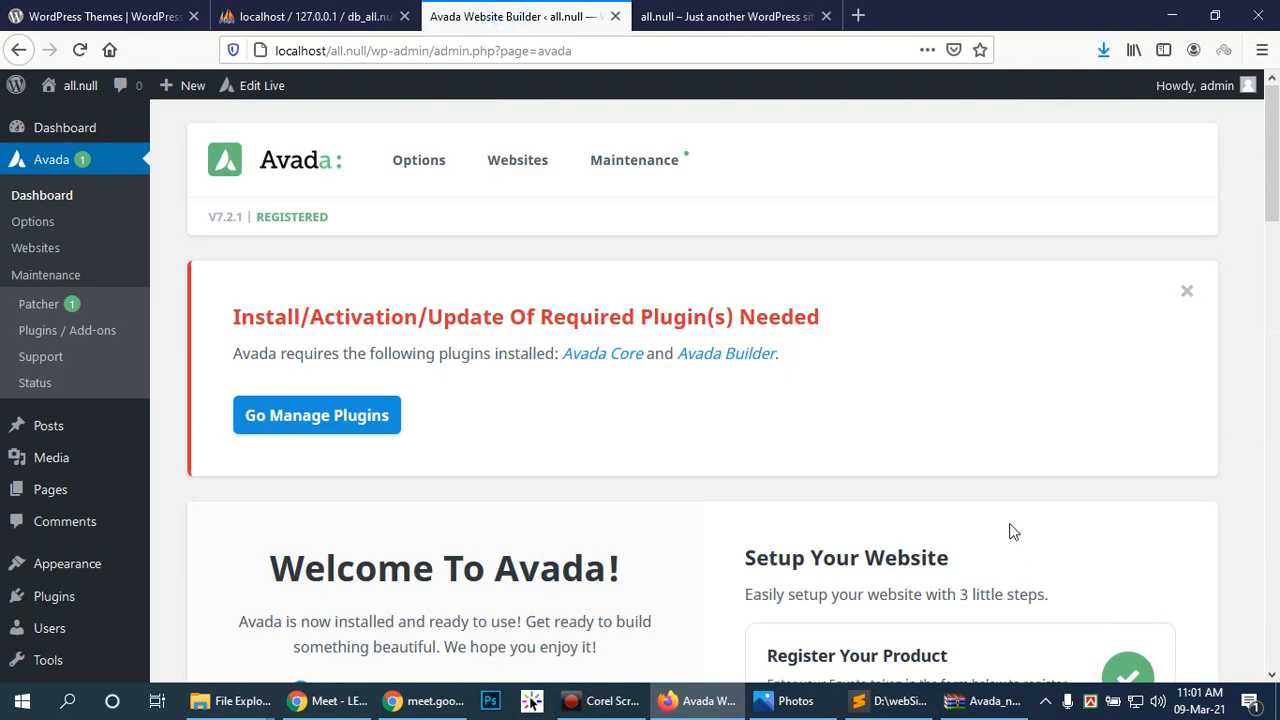
# Step: Browse through the Avada theme options page
pyautogui.click(40, 222)
pyautogui.scroll(-3, 60, 500)
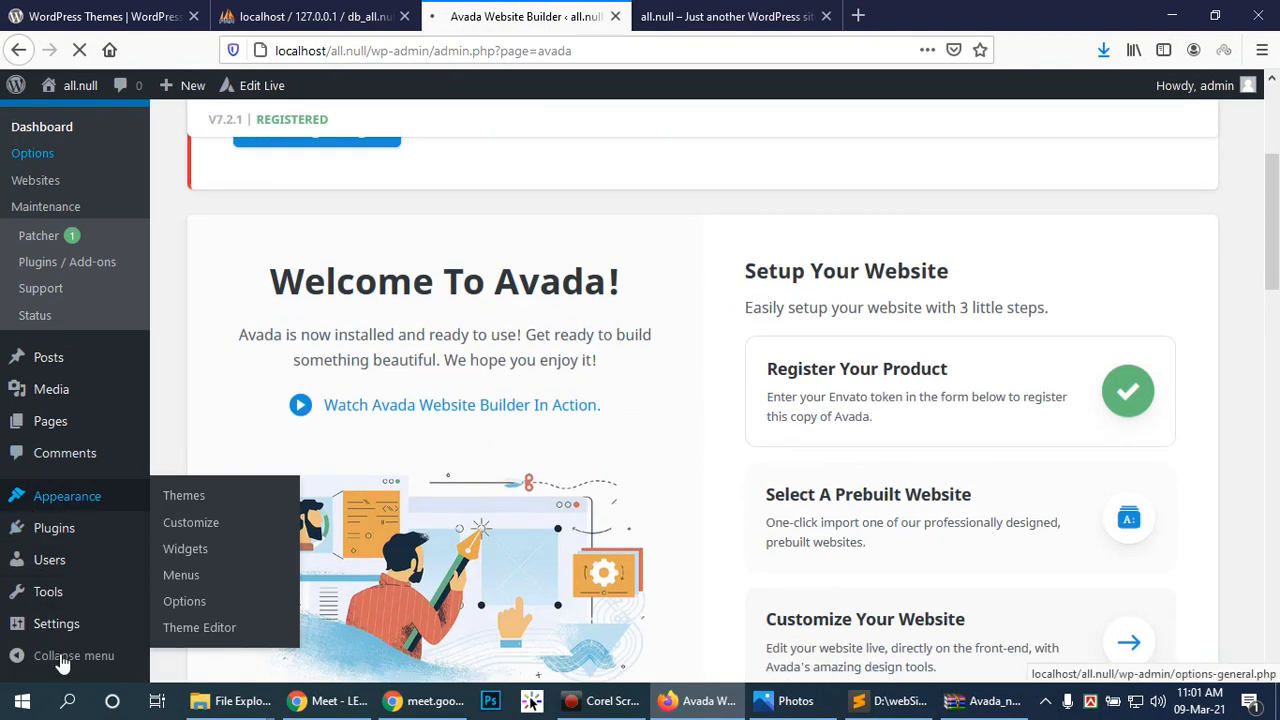
pyautogui.scroll(3, 52, 385)
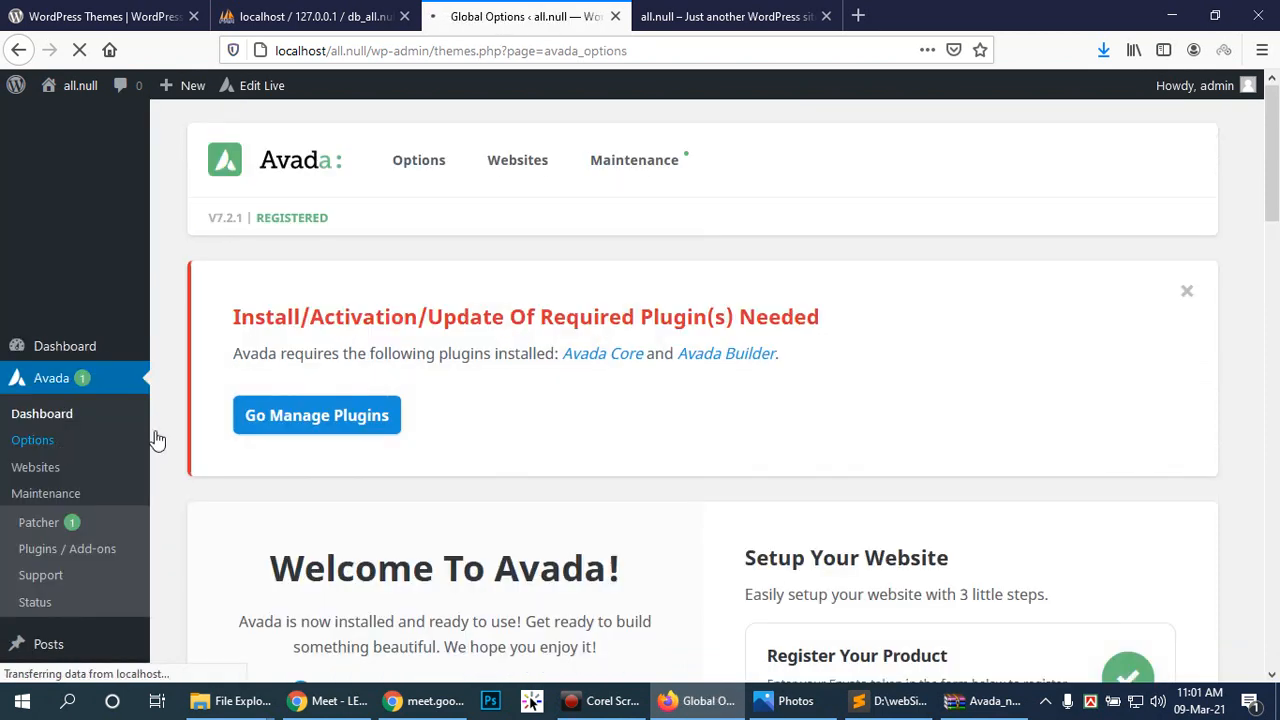
pyautogui.scroll(-2, 917, 466)
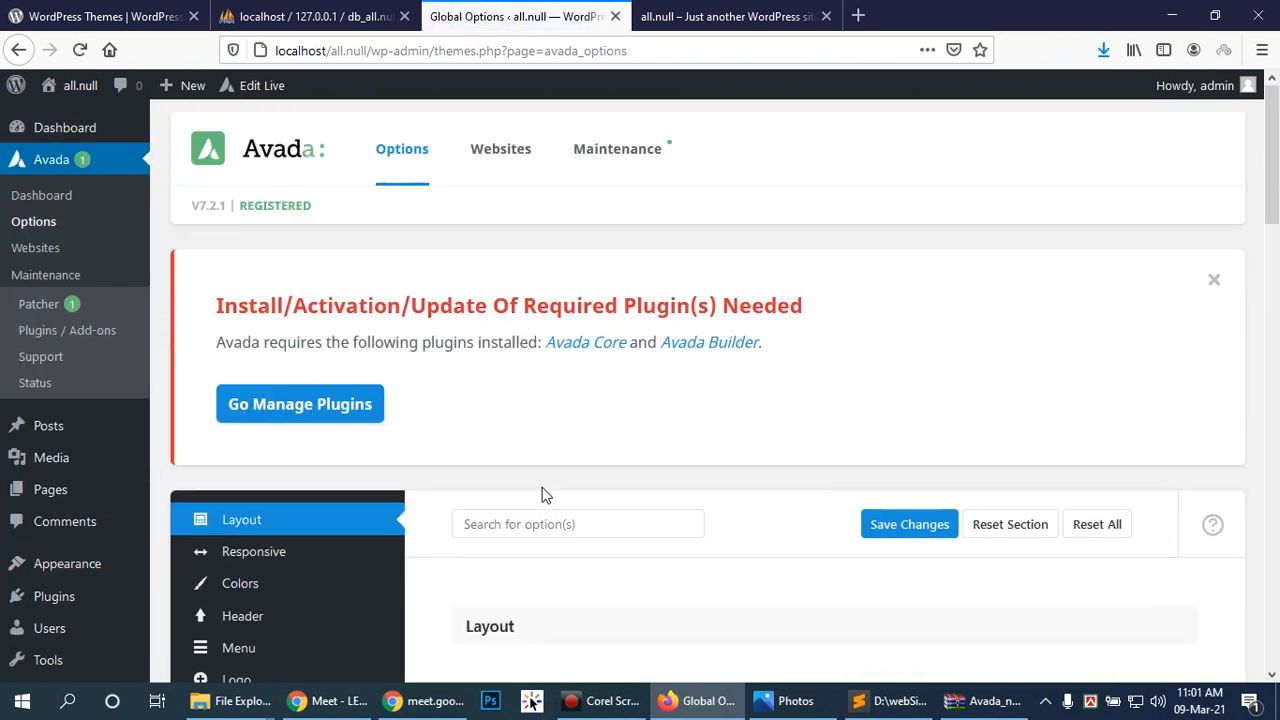
pyautogui.scroll(-3, 820, 480)
pyautogui.scroll(-2, 847, 466)
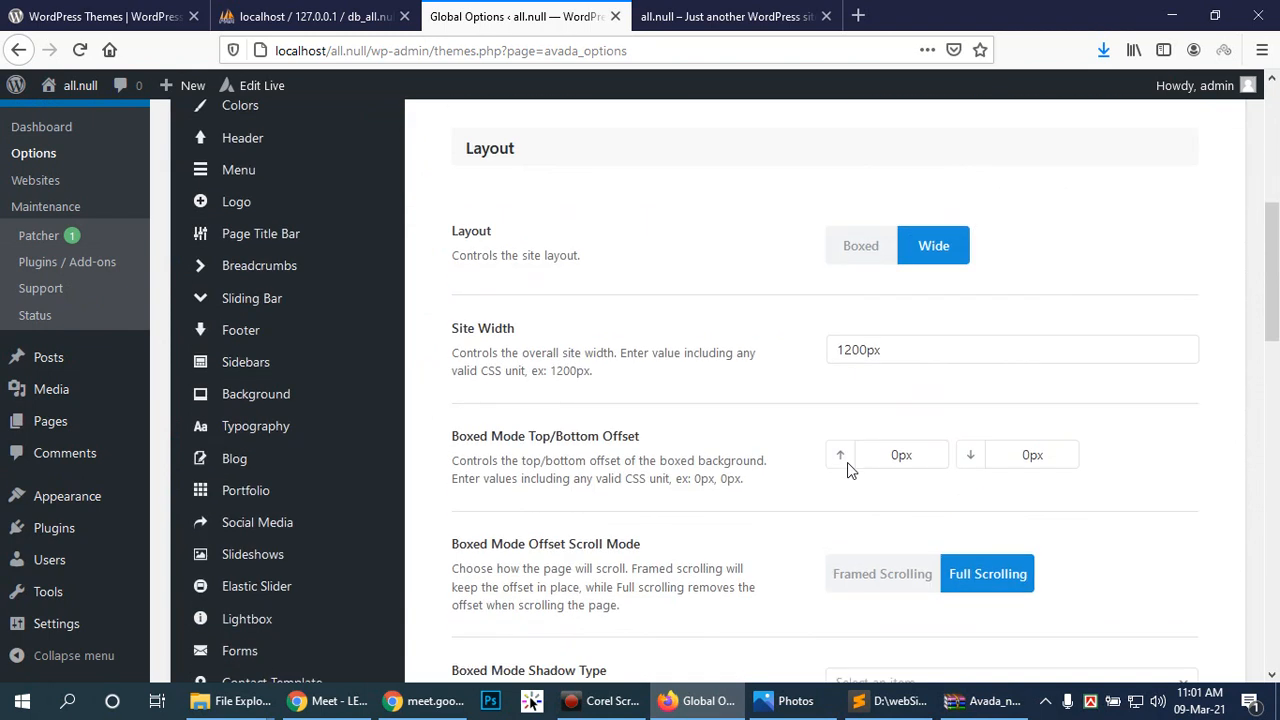
pyautogui.scroll(5, 27, 255)
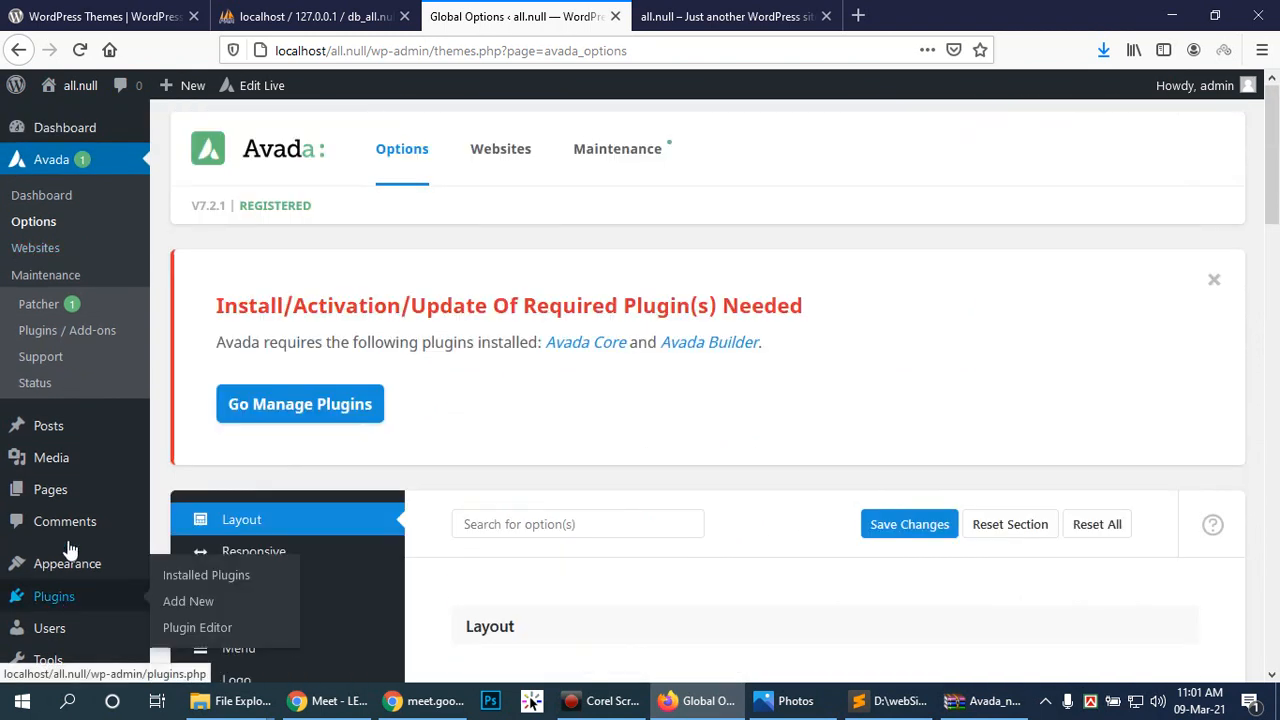
pyautogui.scroll(-4, 74, 471)
pyautogui.scroll(-3, 77, 457)
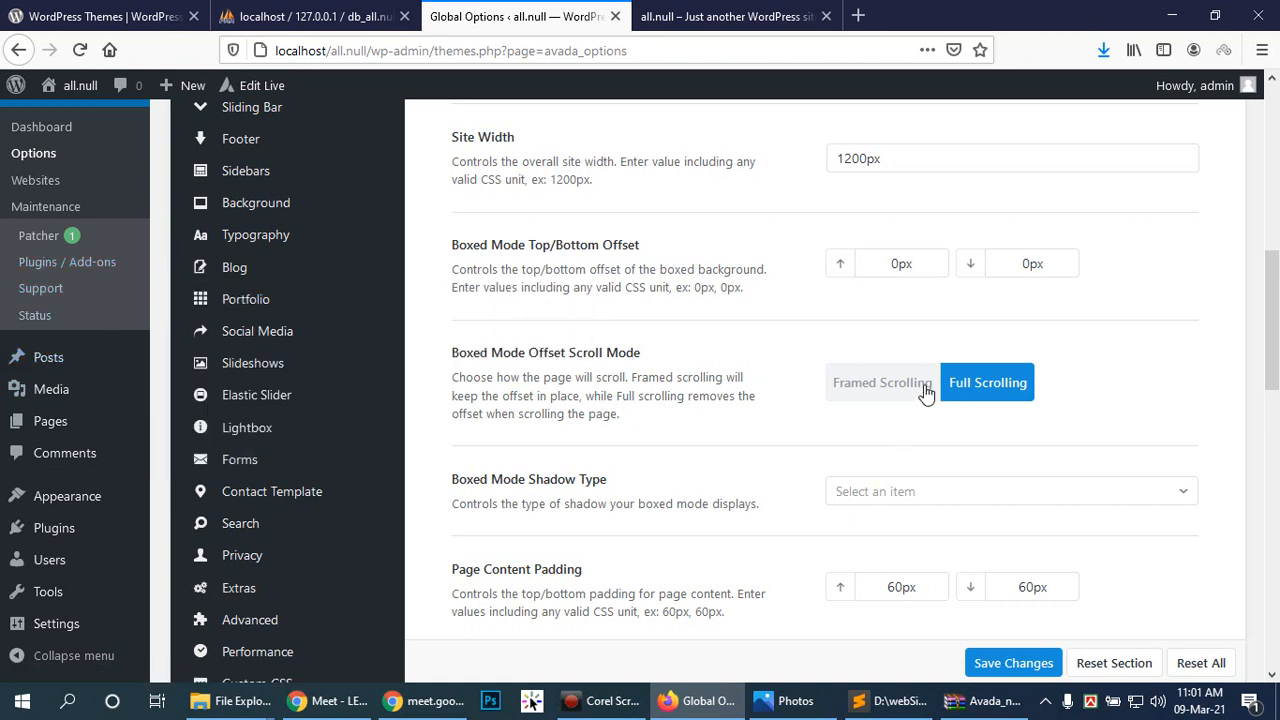
pyautogui.scroll(2, 925, 392)
pyautogui.scroll(3, 251, 380)
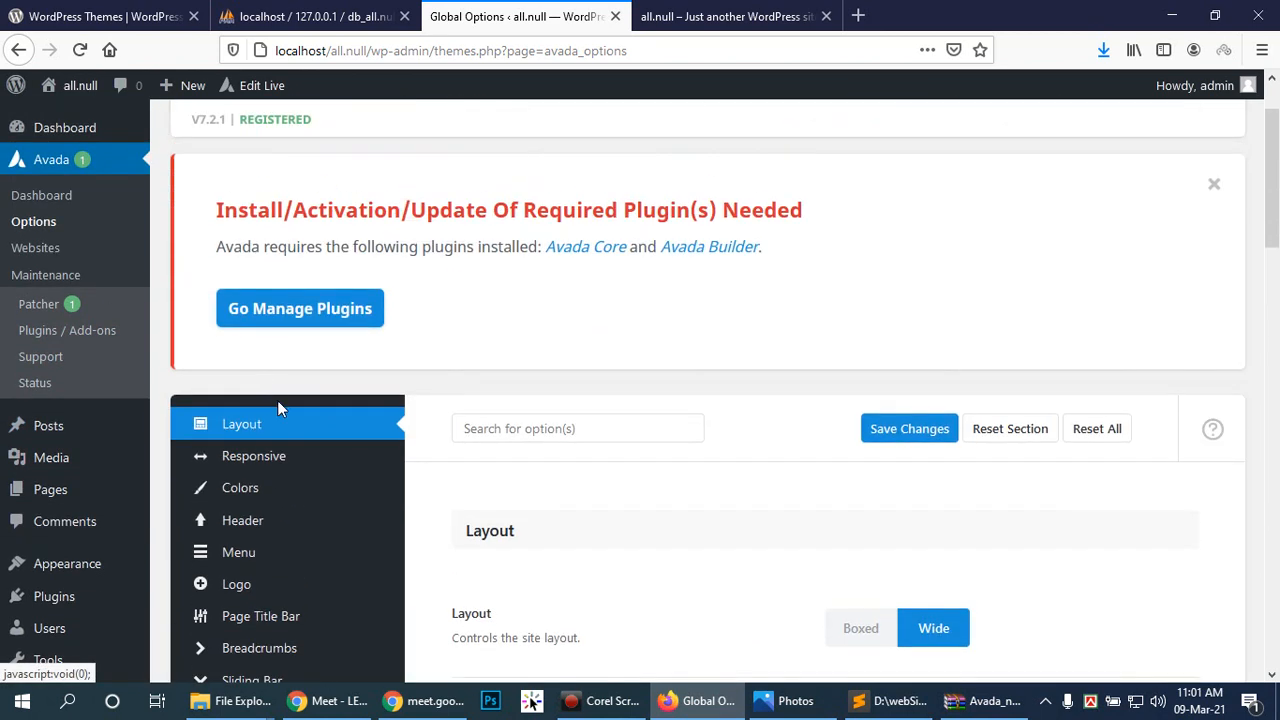
pyautogui.scroll(-3, 280, 410)
pyautogui.scroll(-5, 298, 430)
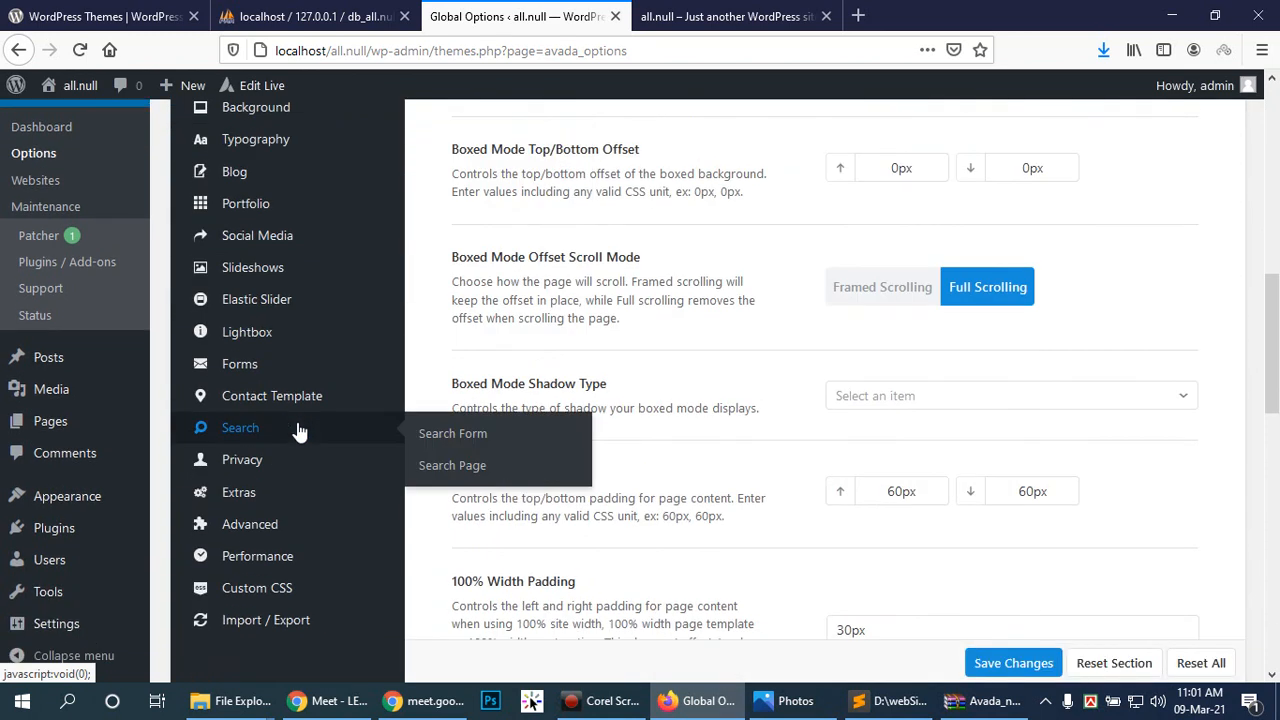
pyautogui.scroll(8, 298, 430)
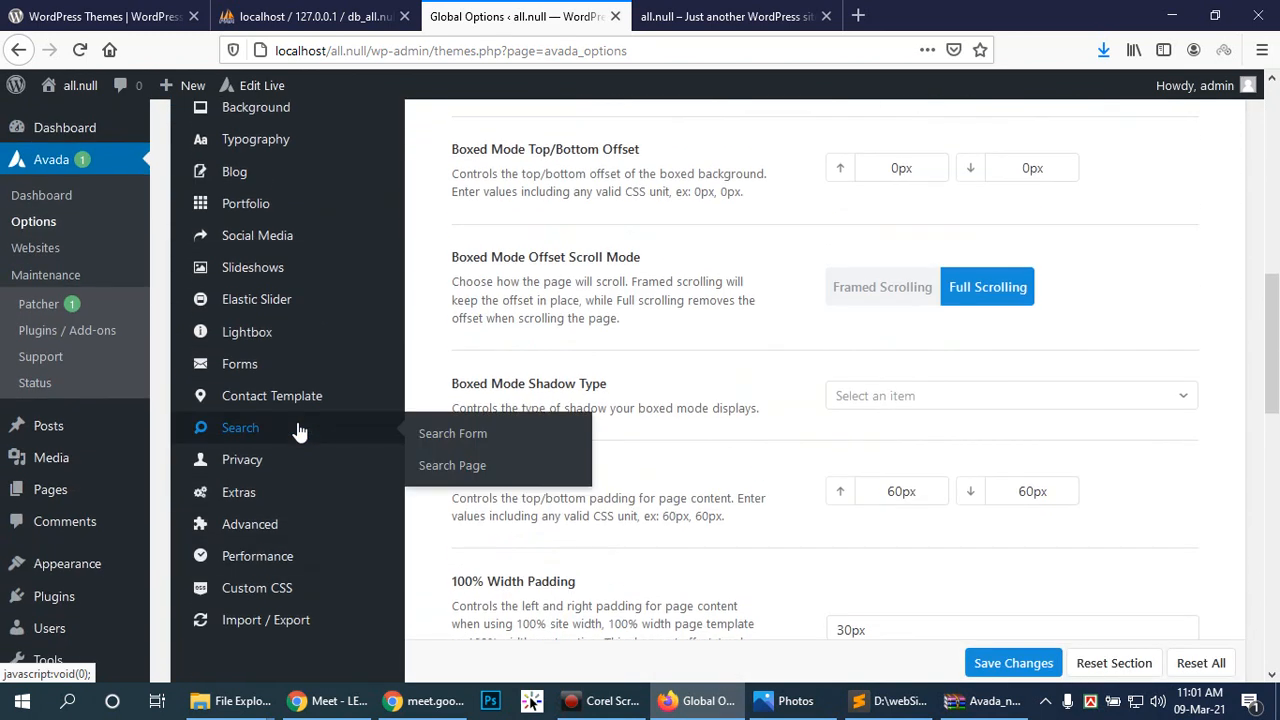
# Step: Go back to the Avada welcome dashboard
pyautogui.click(52, 164)
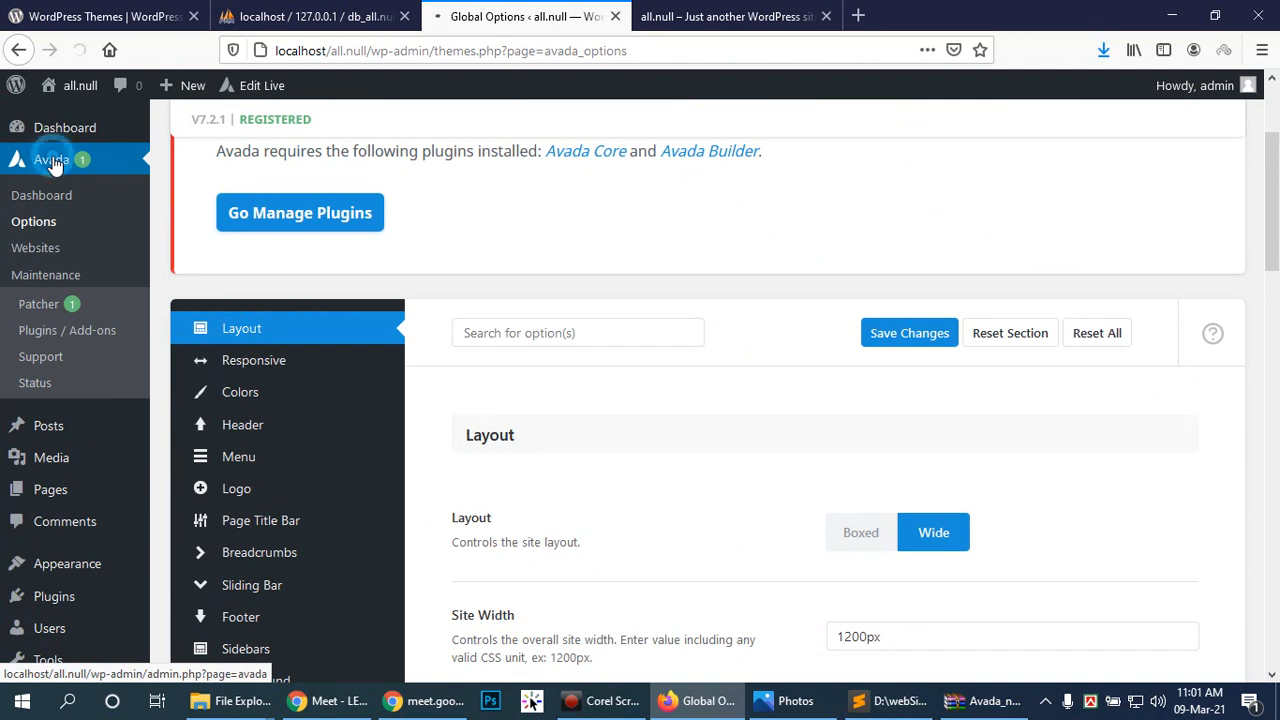
pyautogui.click(38, 195)
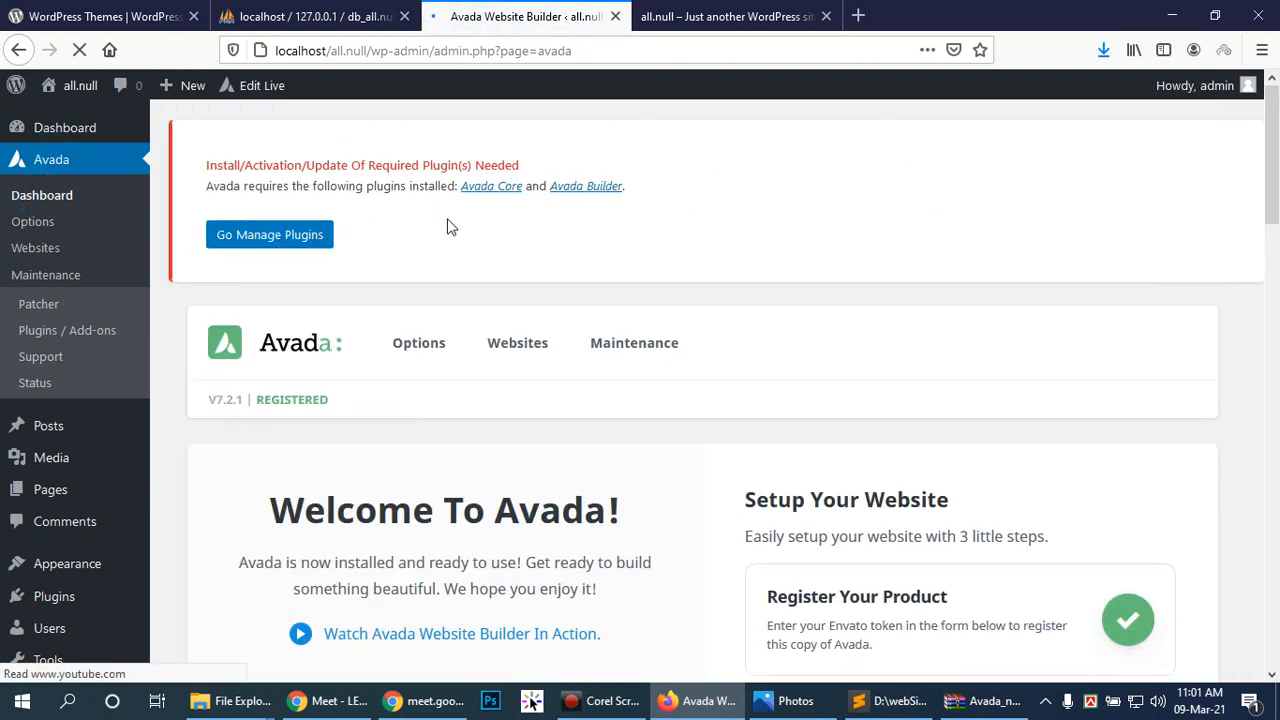
pyautogui.scroll(-4, 452, 230)
# Step: Activate the Elementor plugin and dismiss its Getting Started screen
pyautogui.scroll(-10, 451, 240)
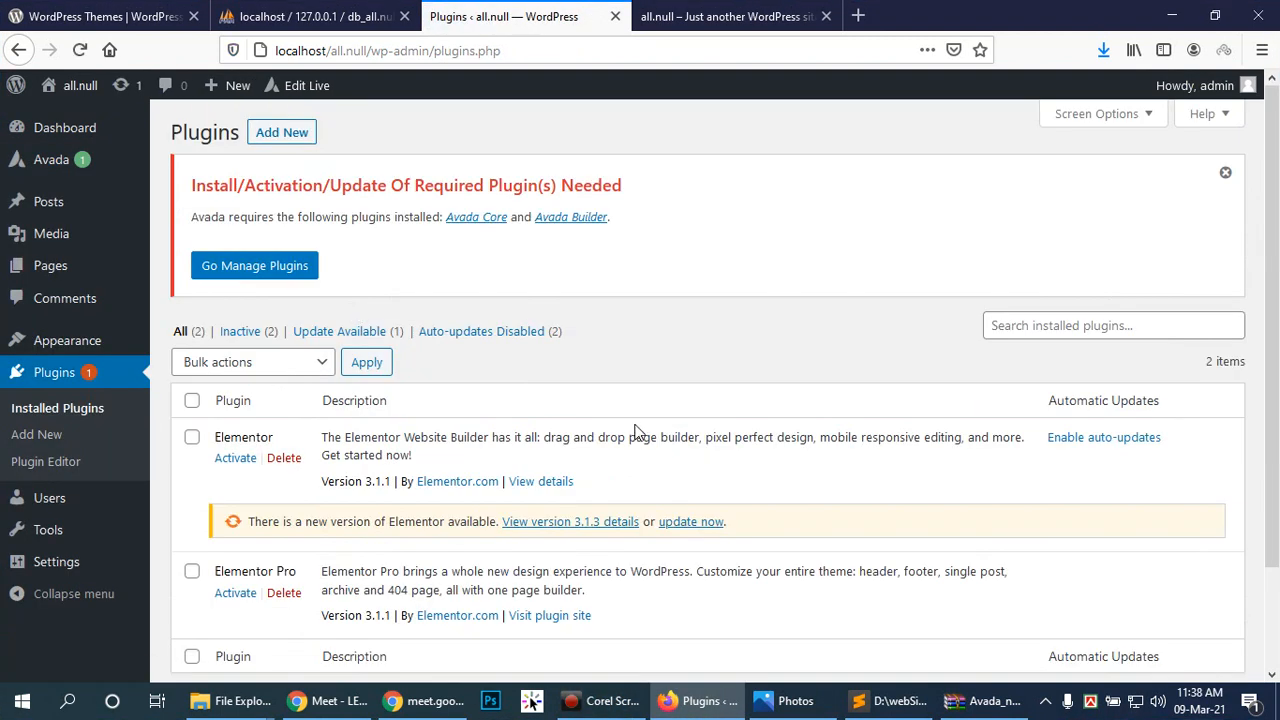
pyautogui.click(235, 458)
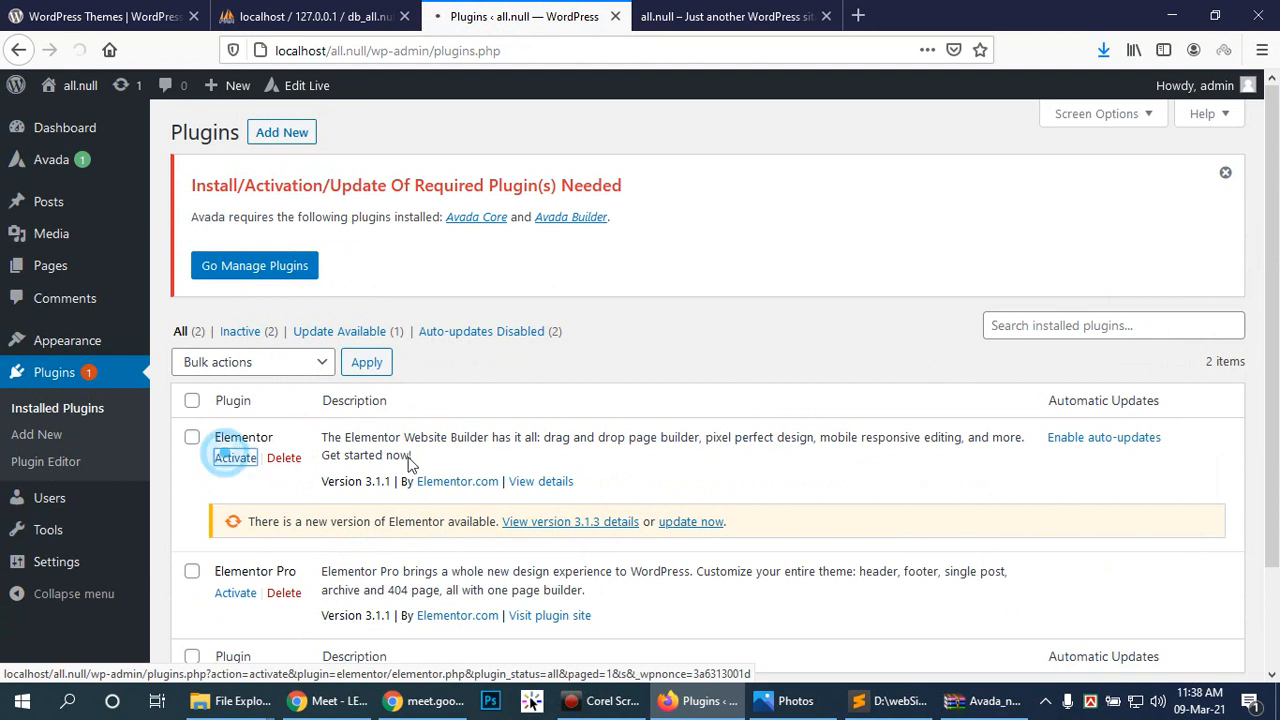
pyautogui.scroll(-2, 703, 406)
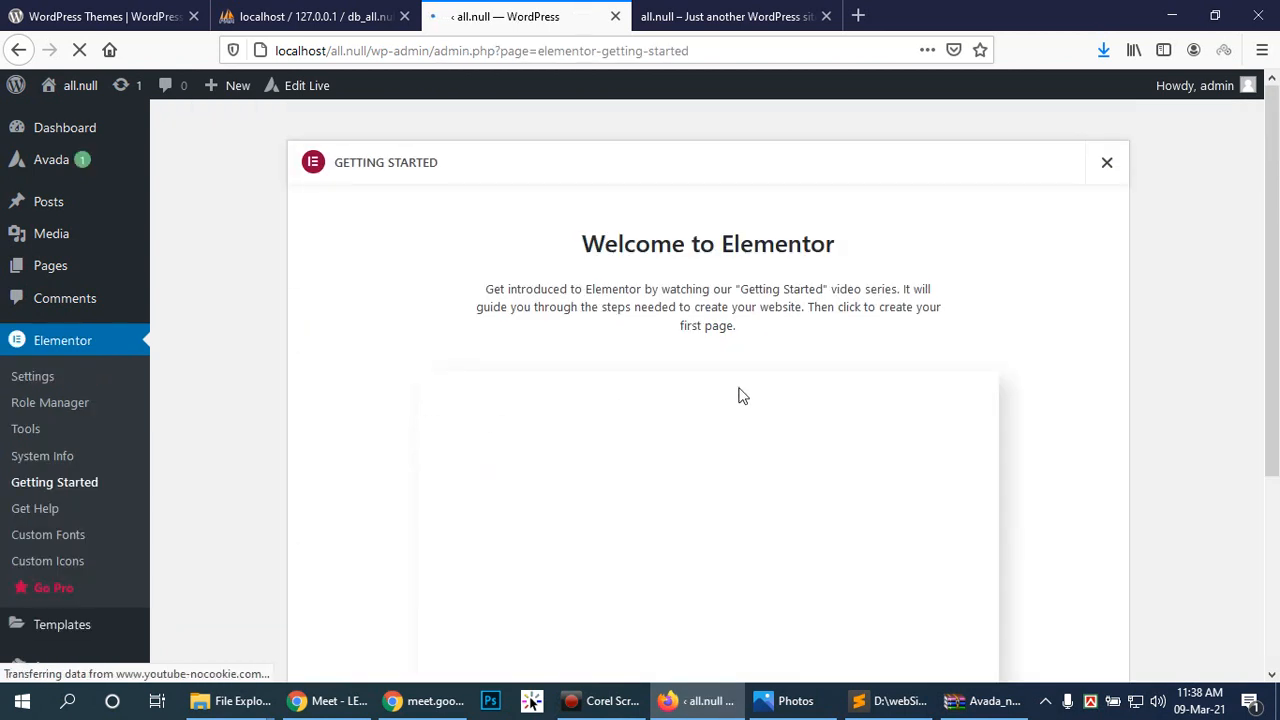
pyautogui.click(1107, 166)
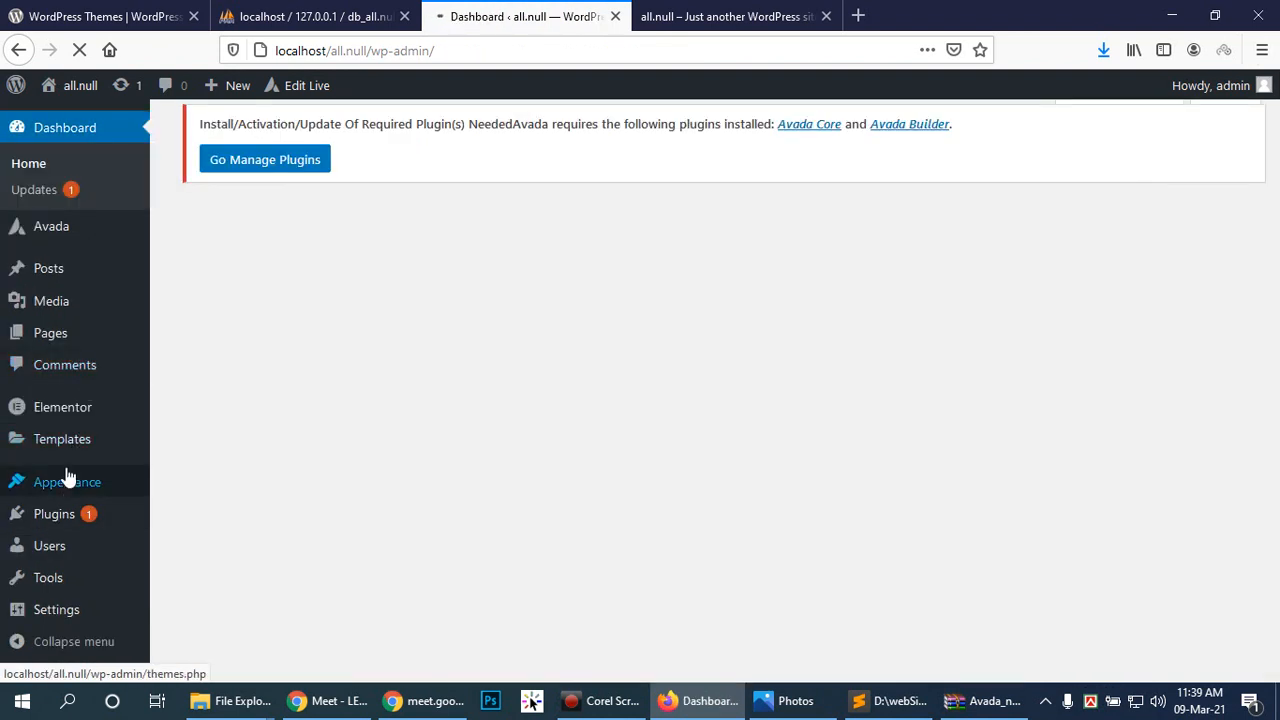
# Step: Activate the Elementor Pro 3.1.1 plugin
pyautogui.moveTo(63, 521)
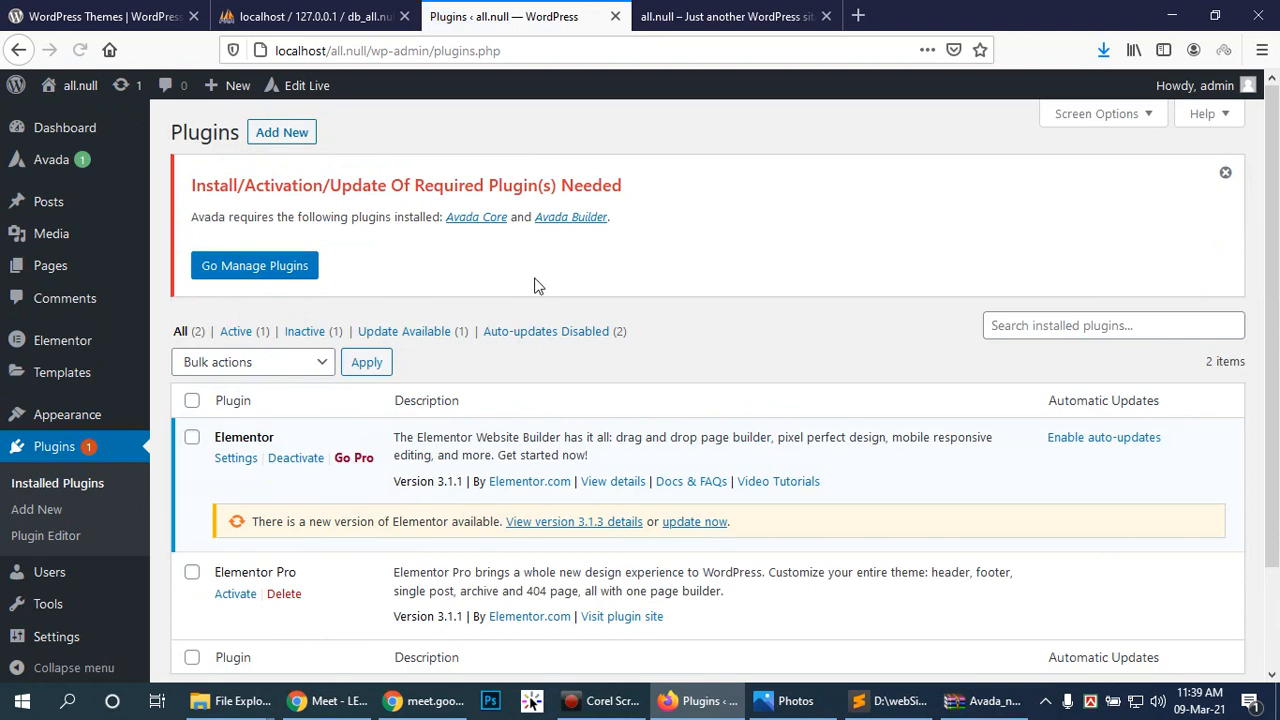
pyautogui.click(234, 597)
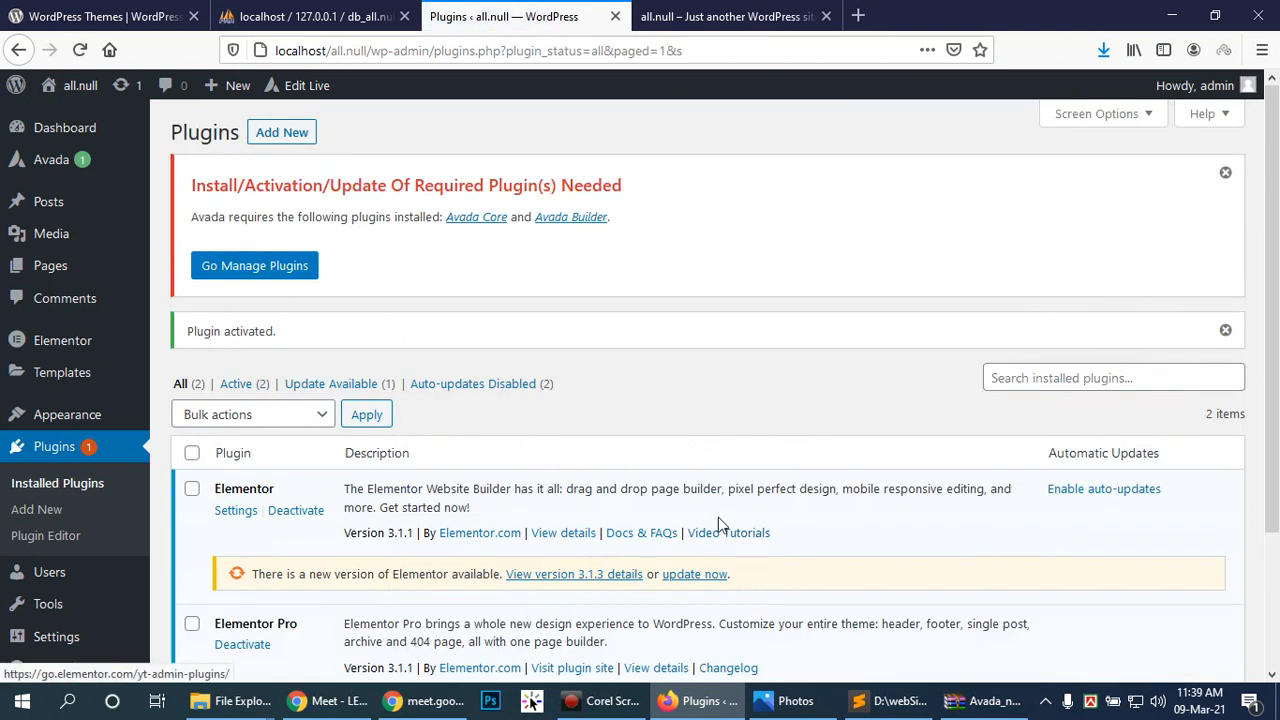
pyautogui.scroll(-2, 646, 457)
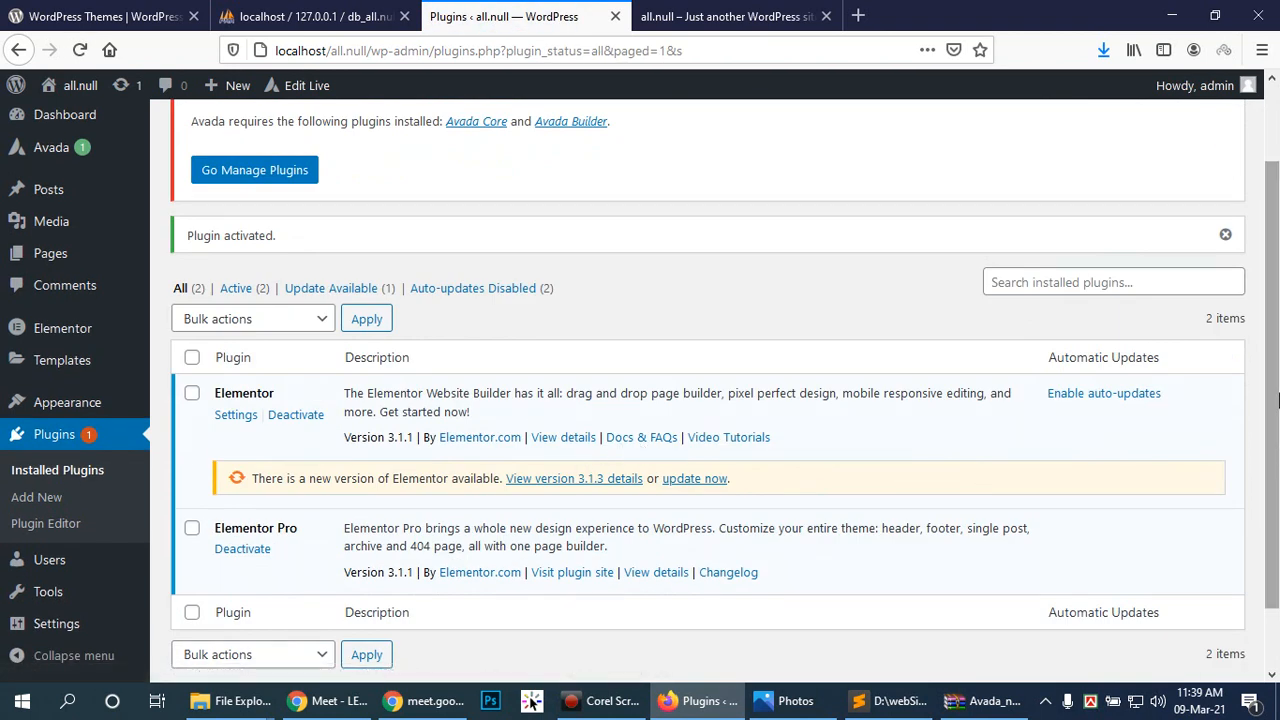
pyautogui.moveTo(1274, 359); pyautogui.dragTo(1277, 373)
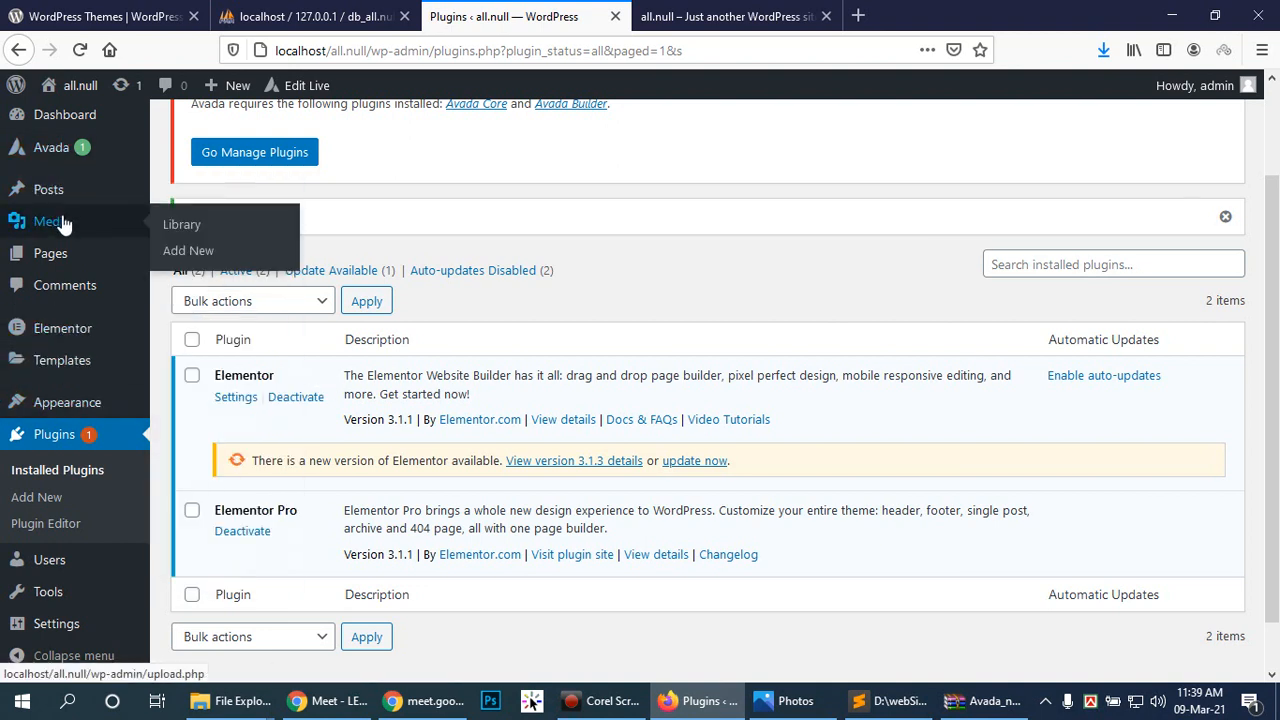
# Step: Trash the Sample Page and Privacy Policy pages, then start a new page
pyautogui.moveTo(58, 258)
pyautogui.click(197, 258)
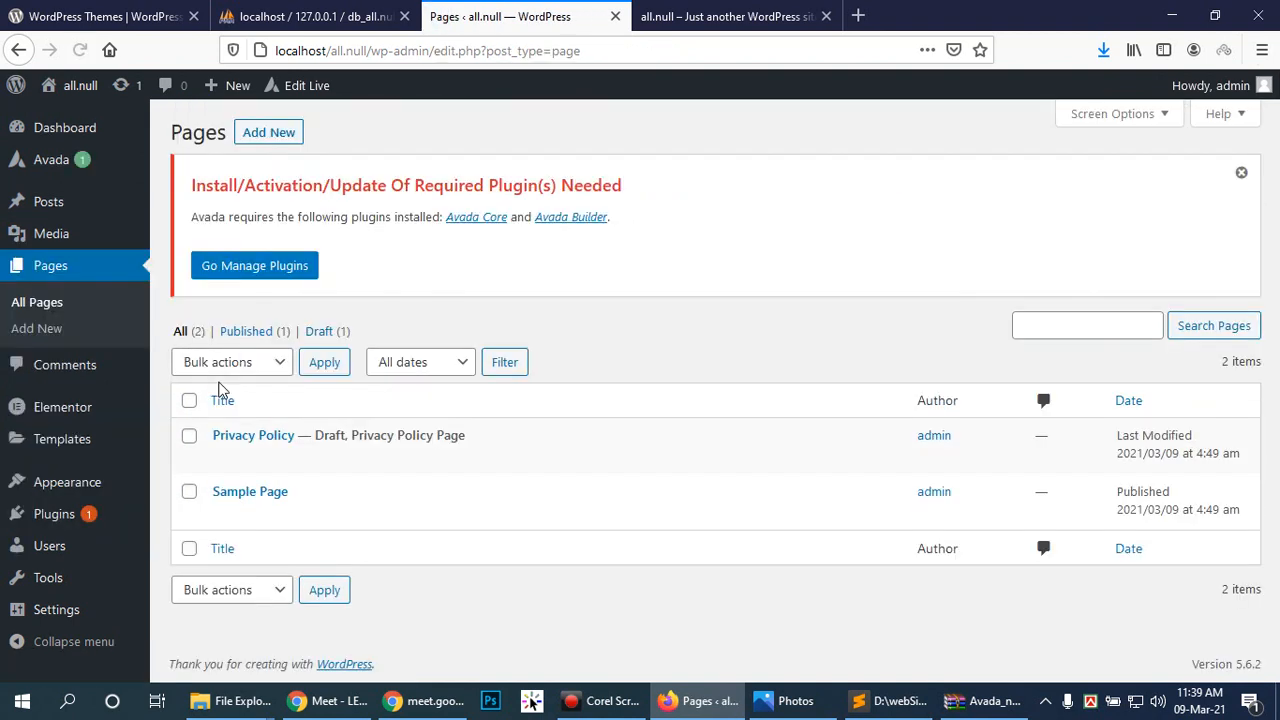
pyautogui.click(321, 515)
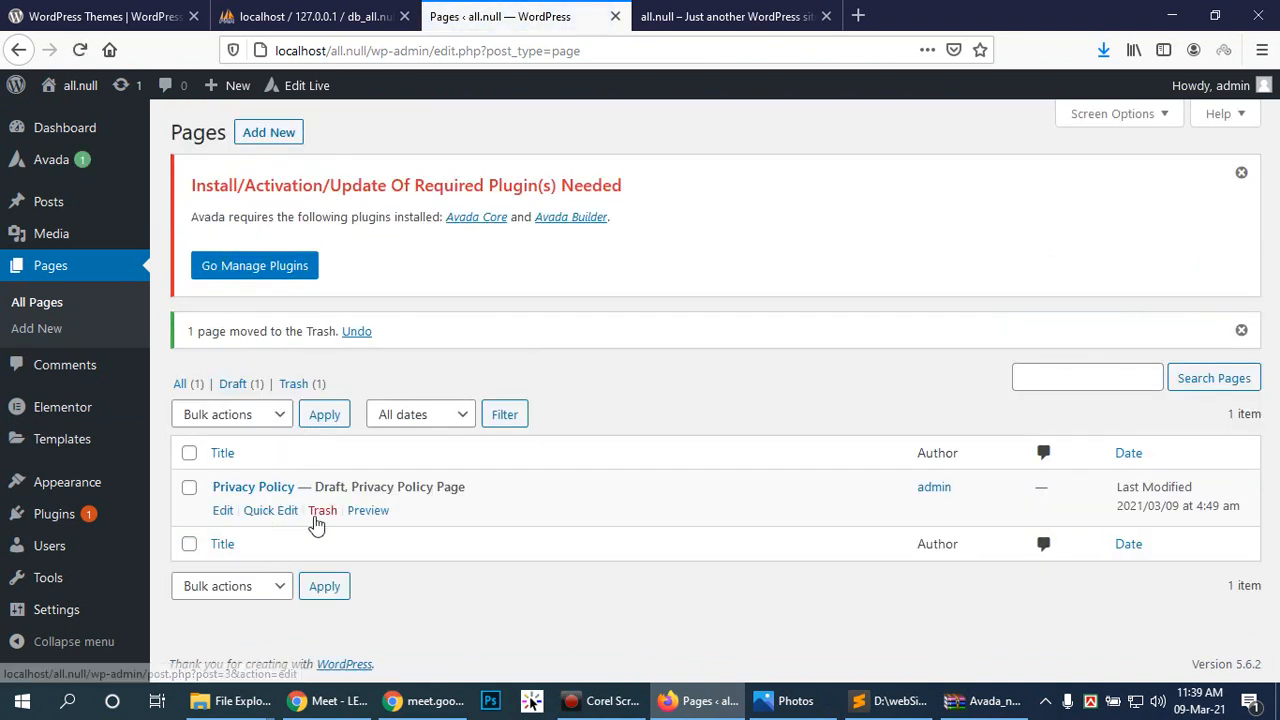
pyautogui.click(318, 514)
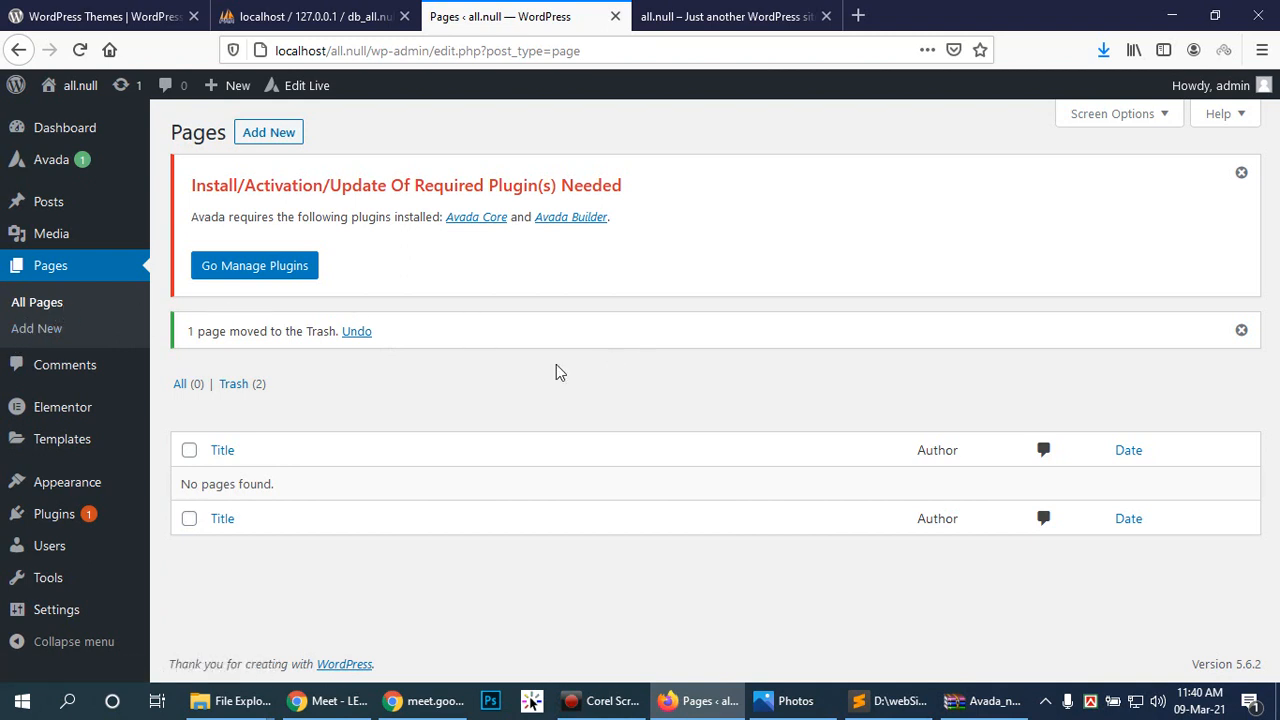
pyautogui.click(266, 133)
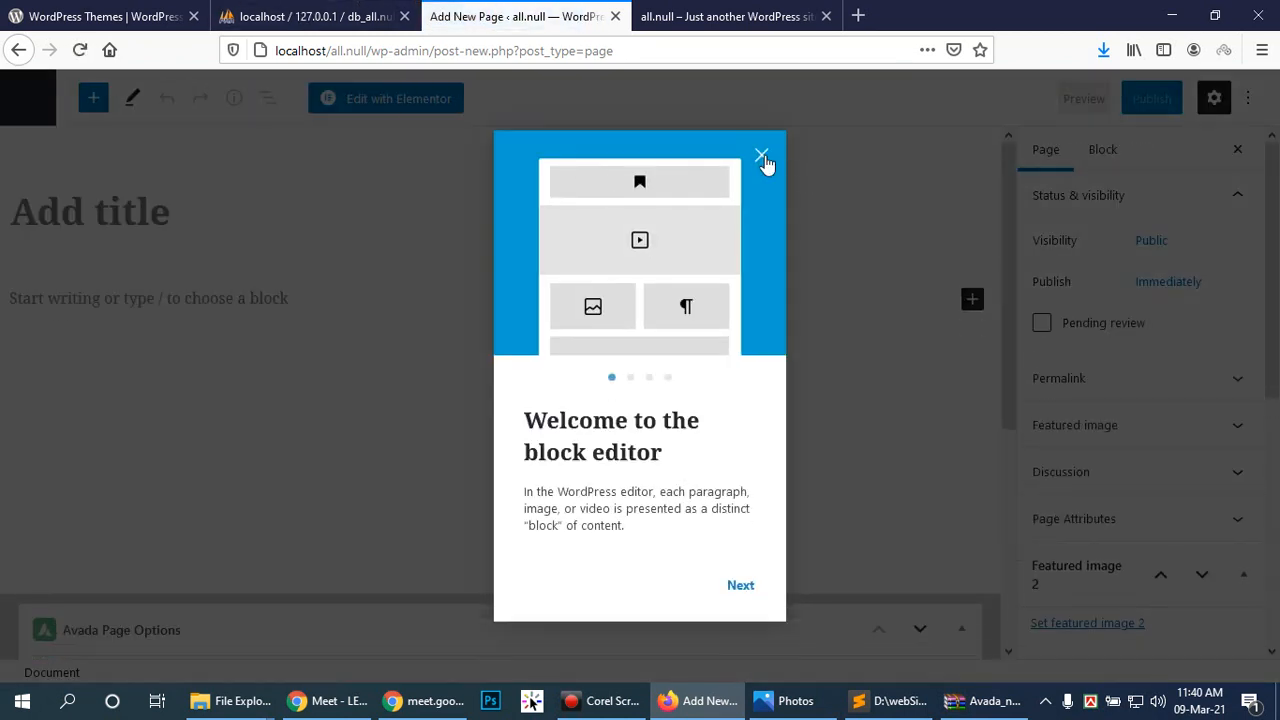
# Step: Title the new page 'Home' and open it with Elementor
pyautogui.click(762, 158)
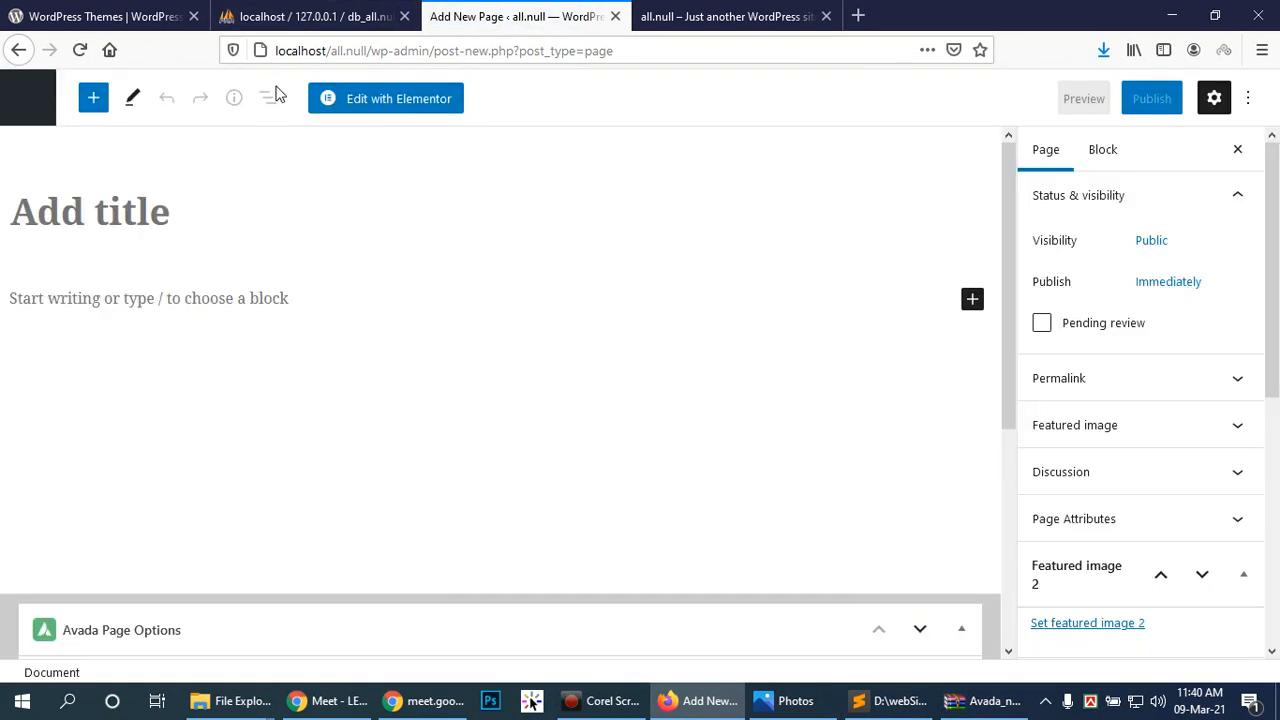
pyautogui.click(97, 212)
pyautogui.write('Home')
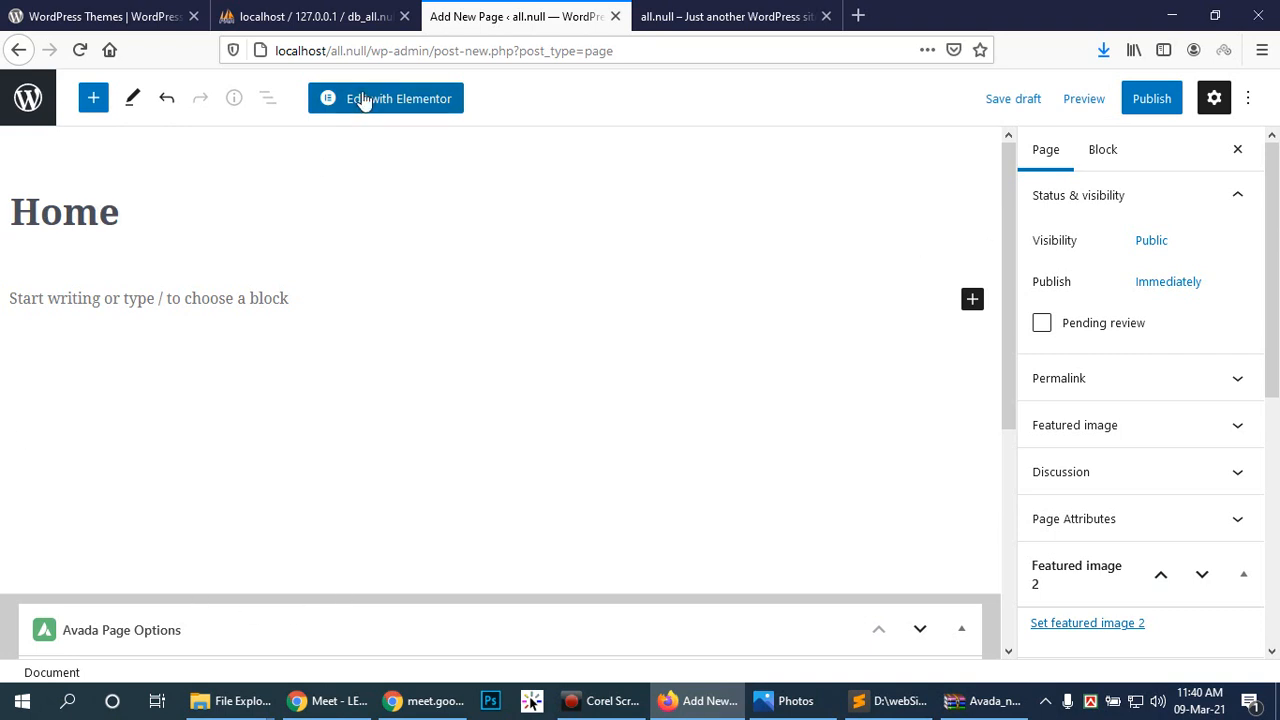
pyautogui.click(392, 110)
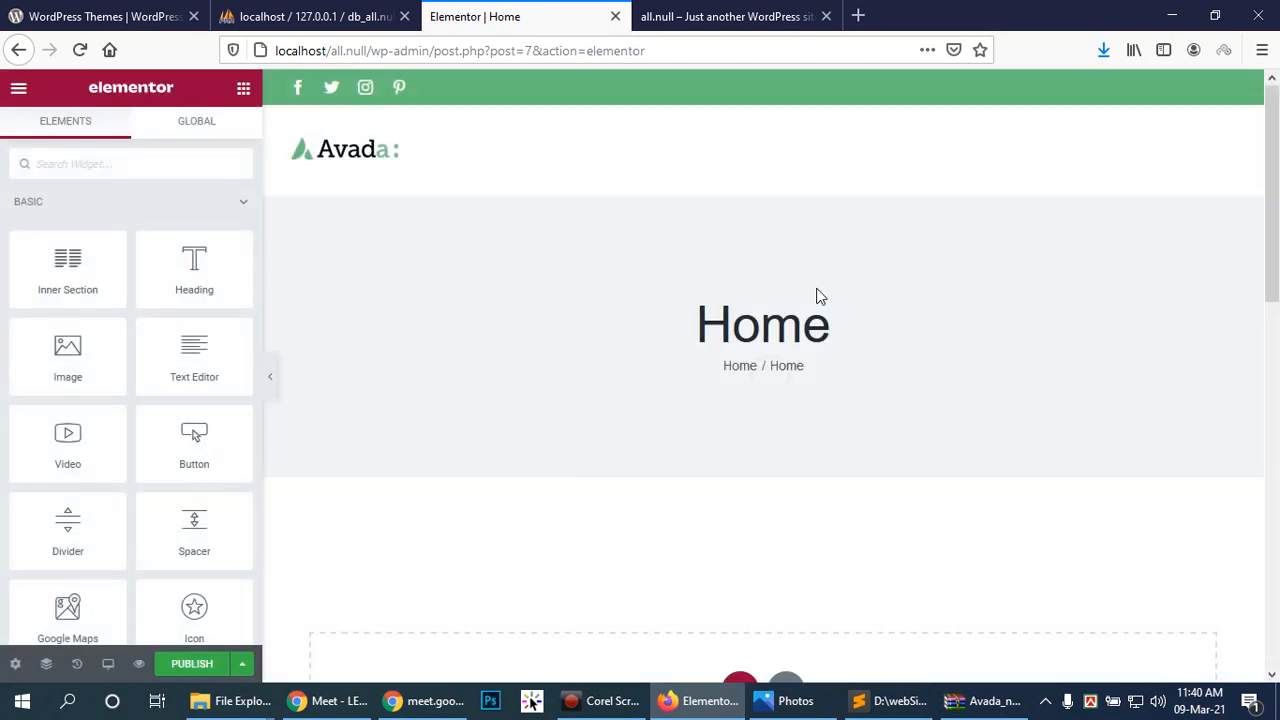
pyautogui.scroll(-5, 790, 327)
pyautogui.scroll(5, 791, 328)
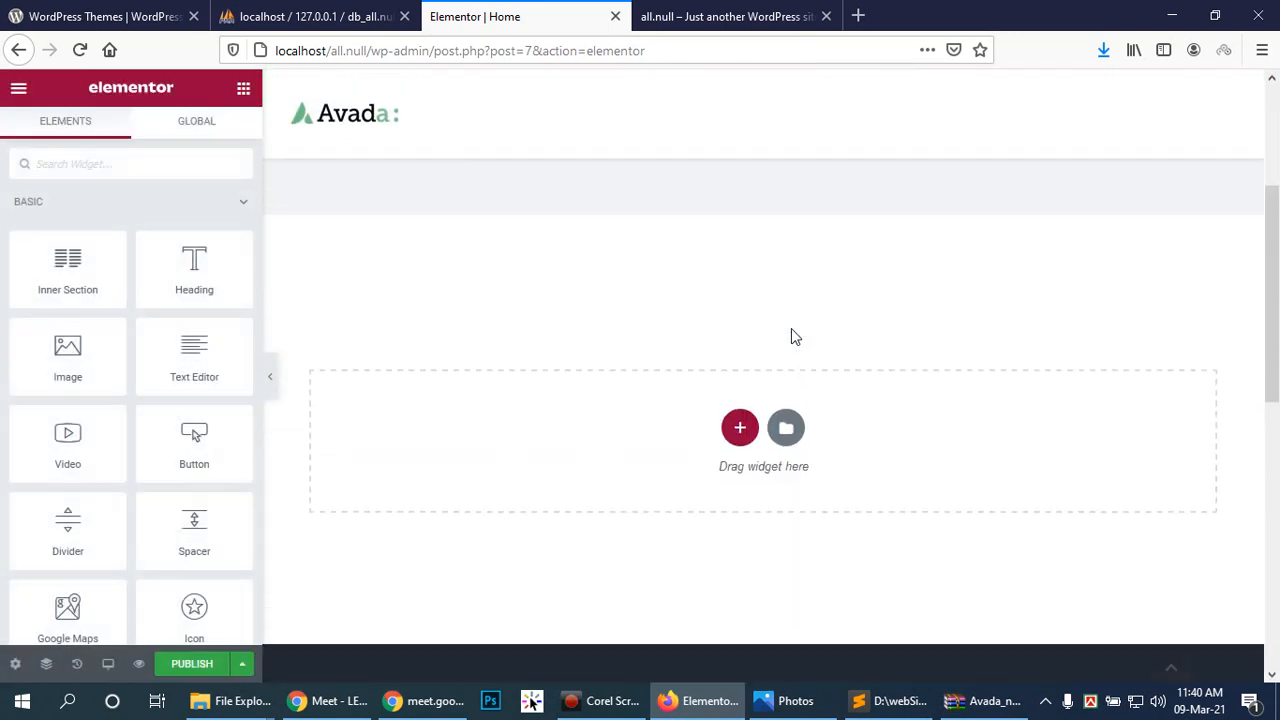
pyautogui.scroll(-2, 793, 338)
pyautogui.scroll(2, 792, 340)
pyautogui.scroll(-3, 783, 343)
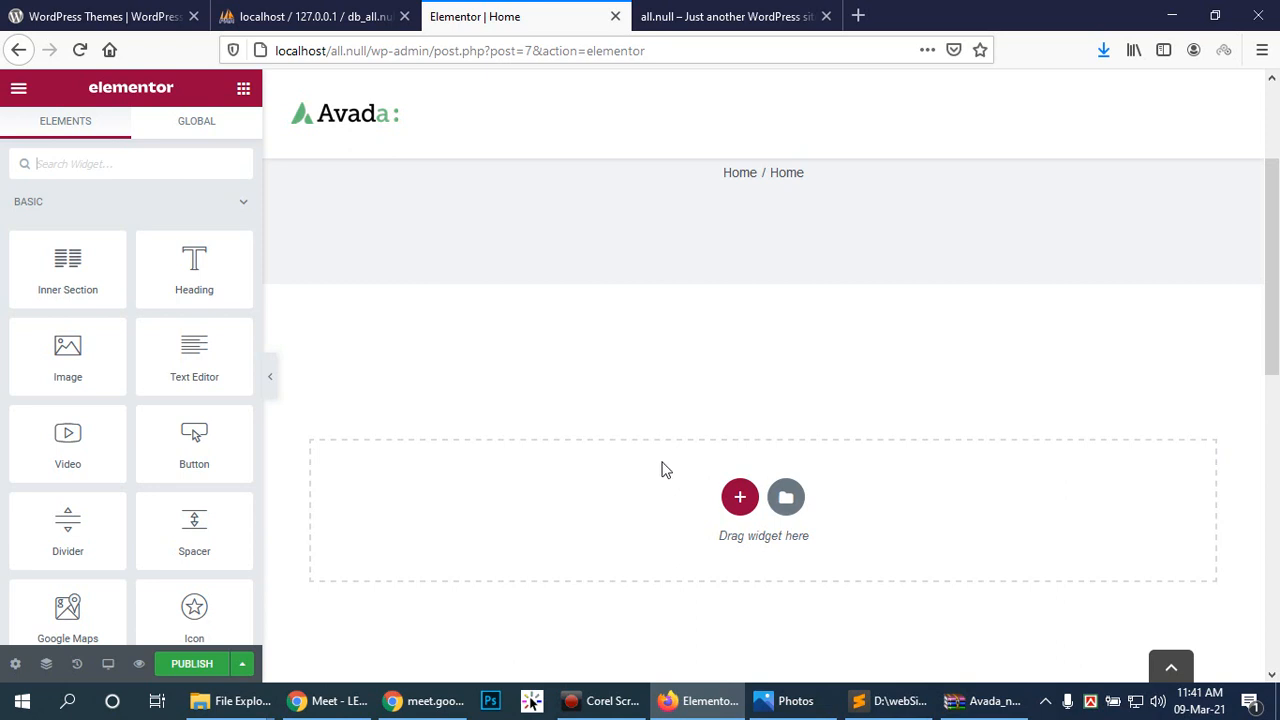
# Step: Try inserting the Beauty Salon – Gallery template from the library, then close it
pyautogui.click(786, 499)
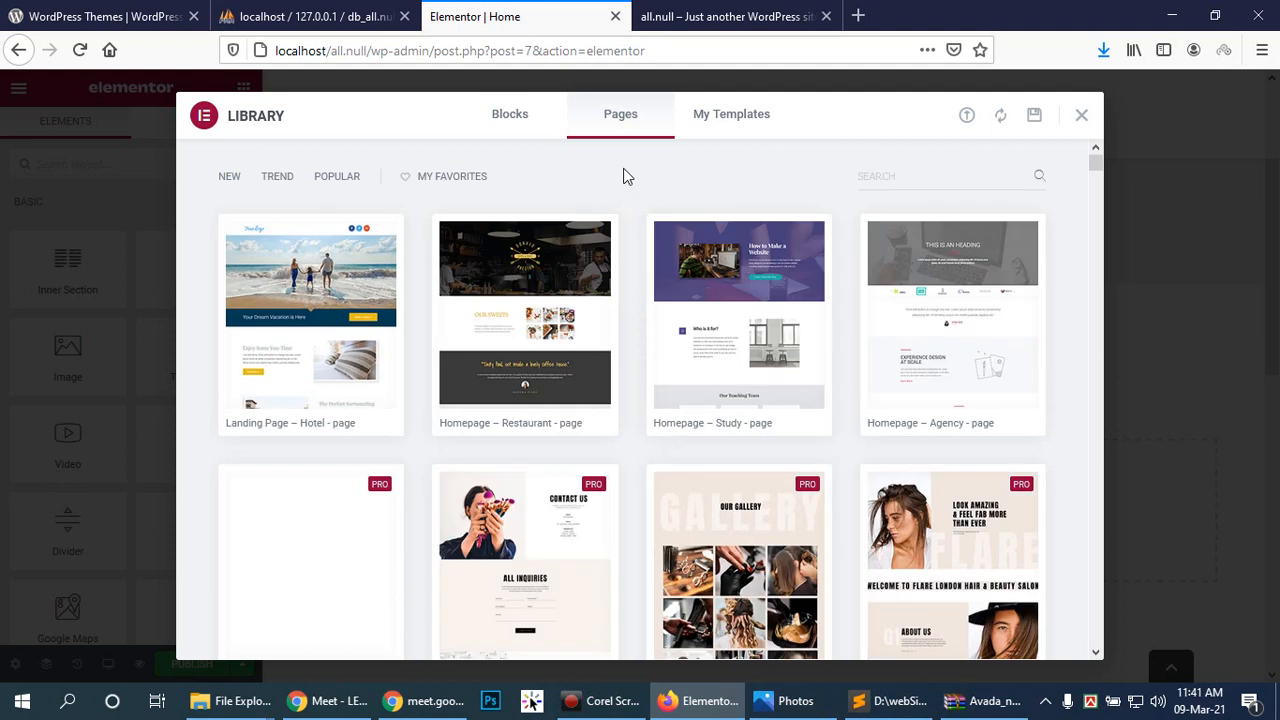
pyautogui.moveTo(945, 282)
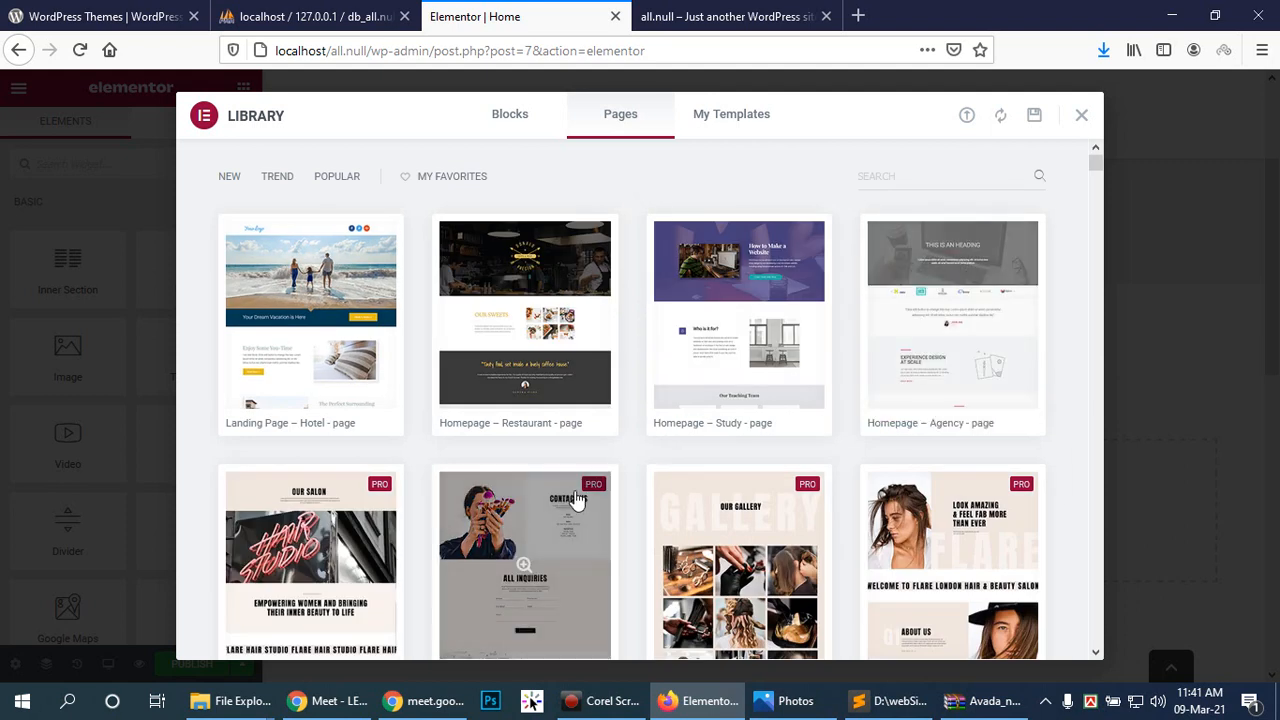
pyautogui.scroll(-1, 887, 366)
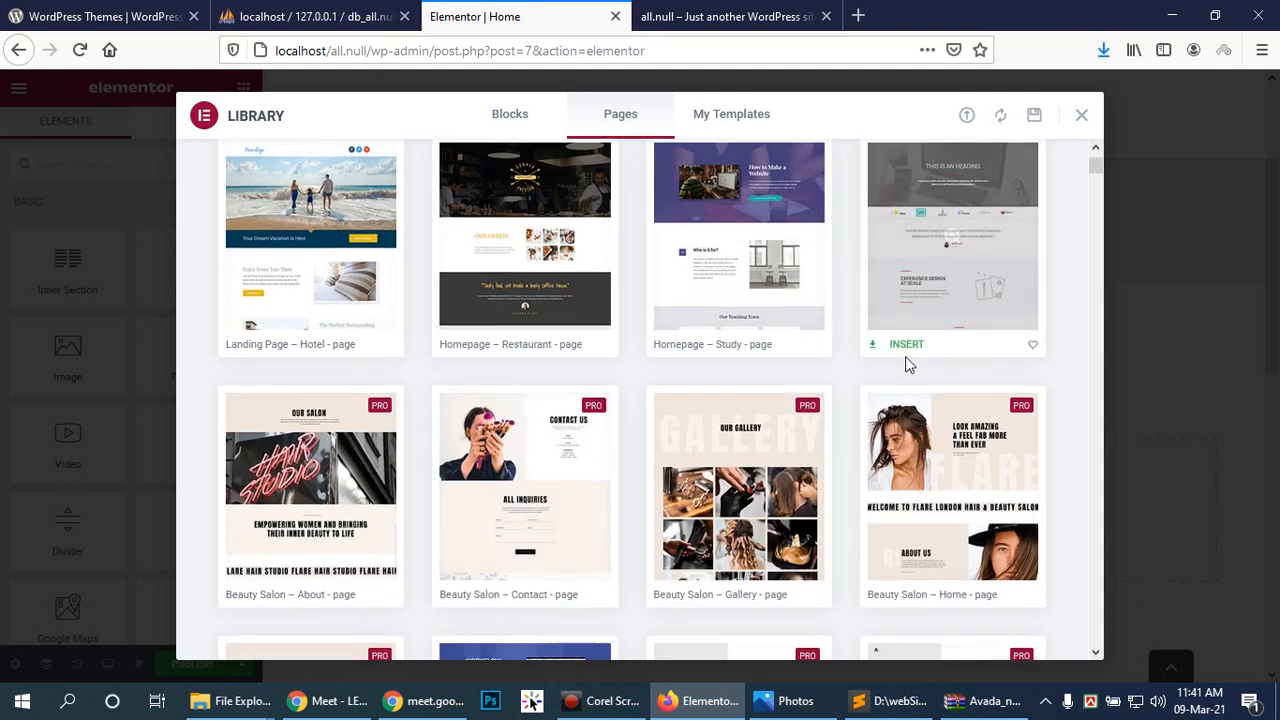
pyautogui.scroll(-2, 889, 368)
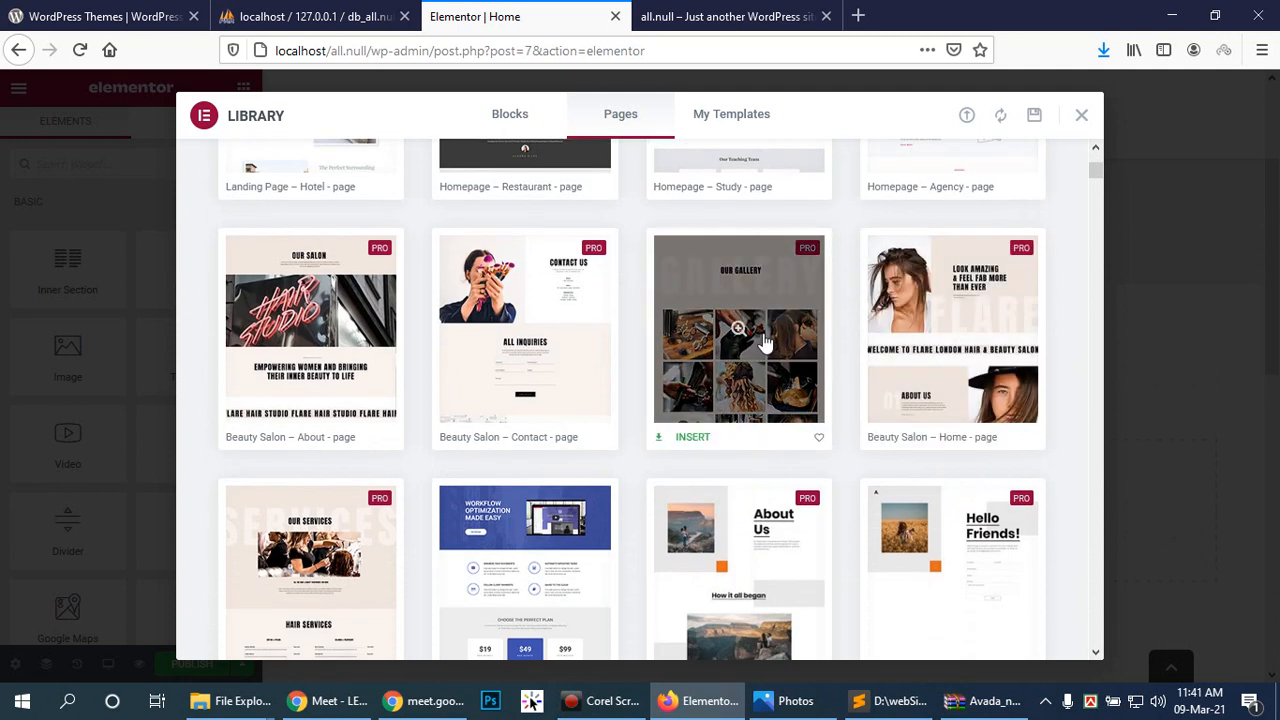
pyautogui.click(688, 440)
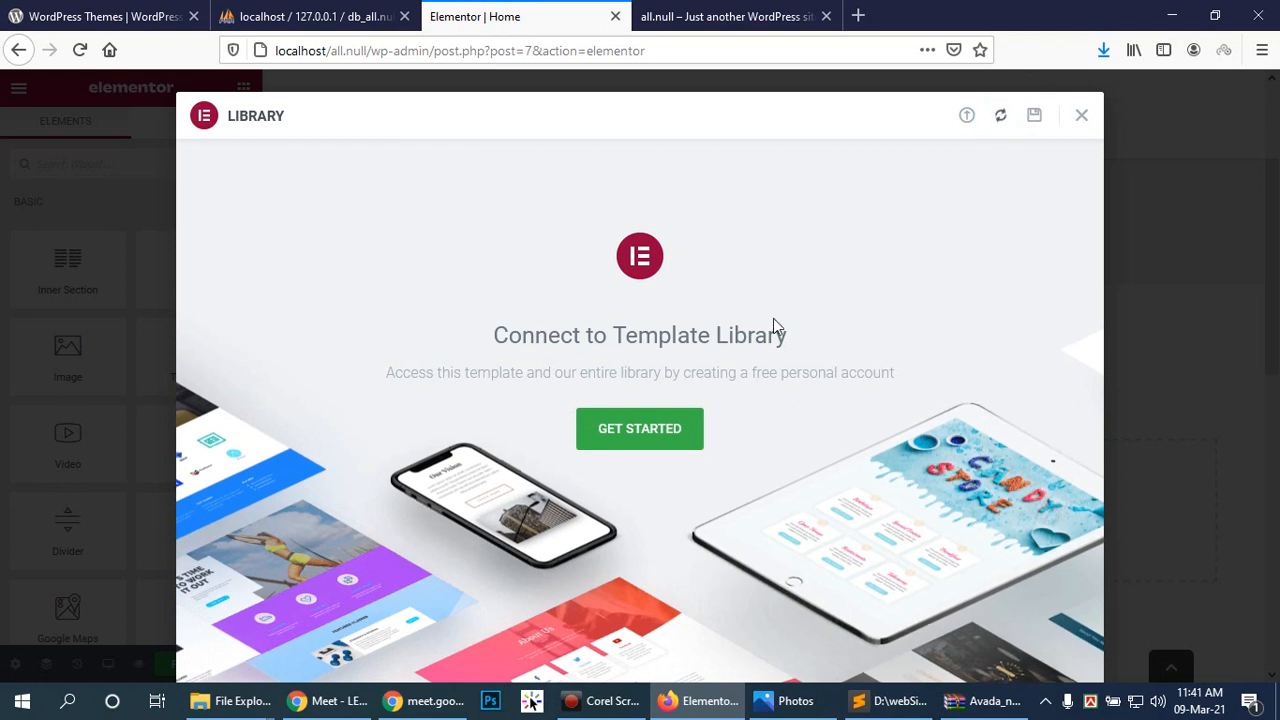
pyautogui.click(1082, 117)
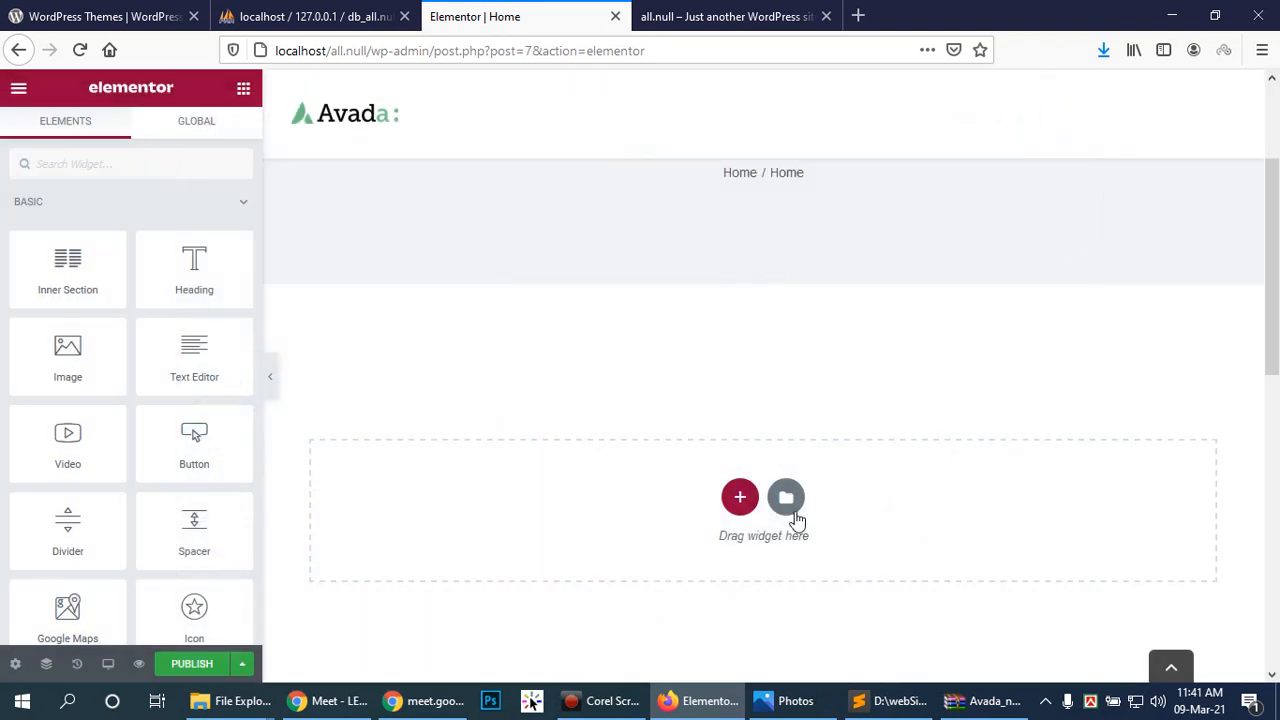
# Step: Try inserting the Homepage – Agency template, which asks for an account login
pyautogui.click(787, 494)
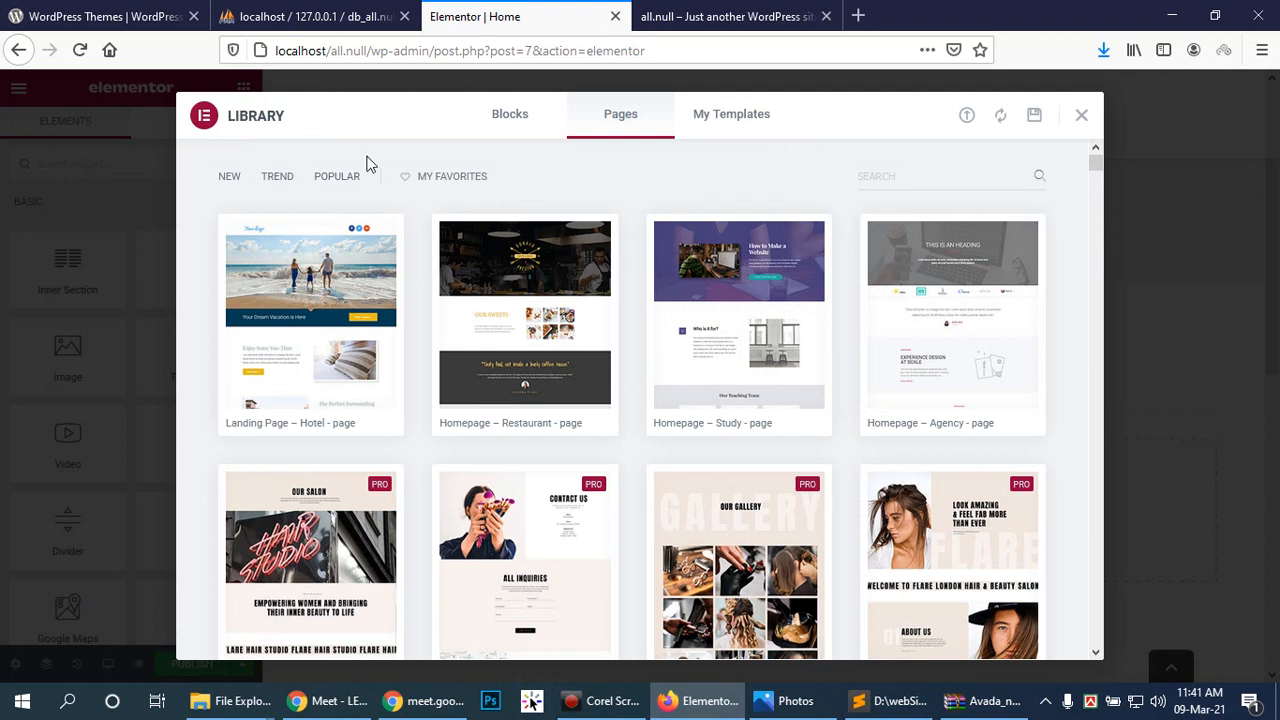
pyautogui.scroll(-6, 778, 443)
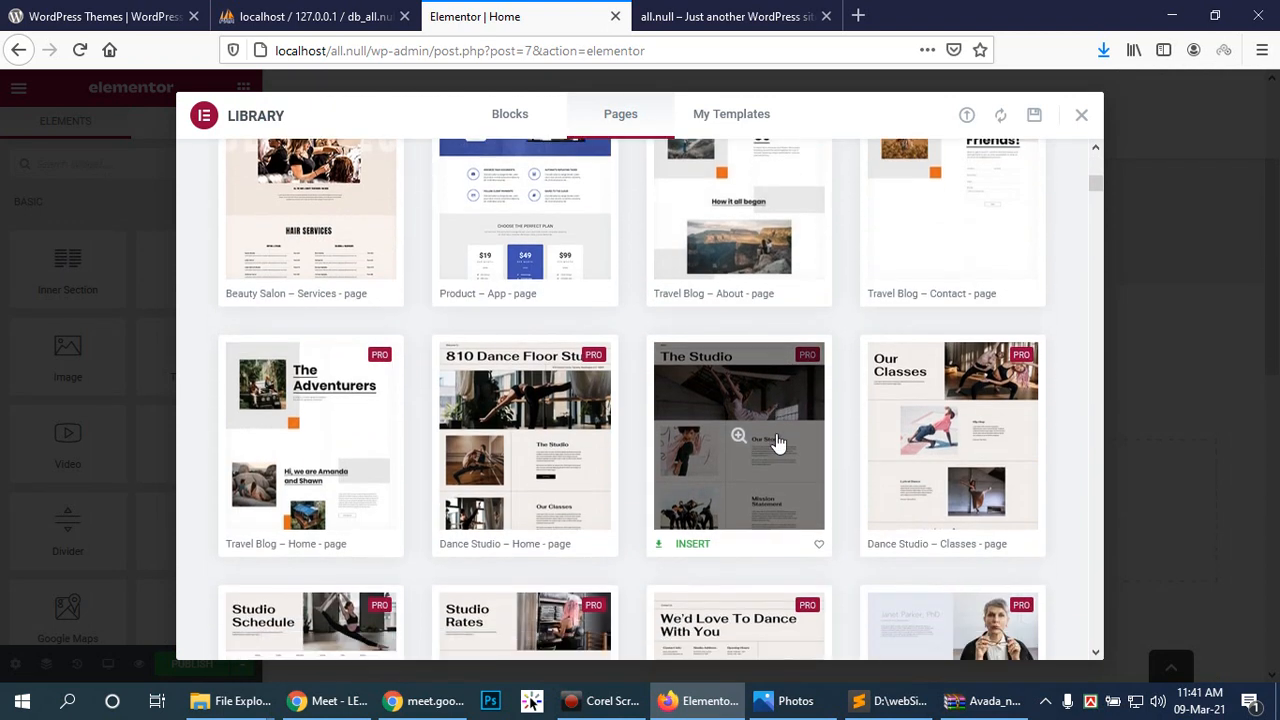
pyautogui.scroll(2, 560, 283)
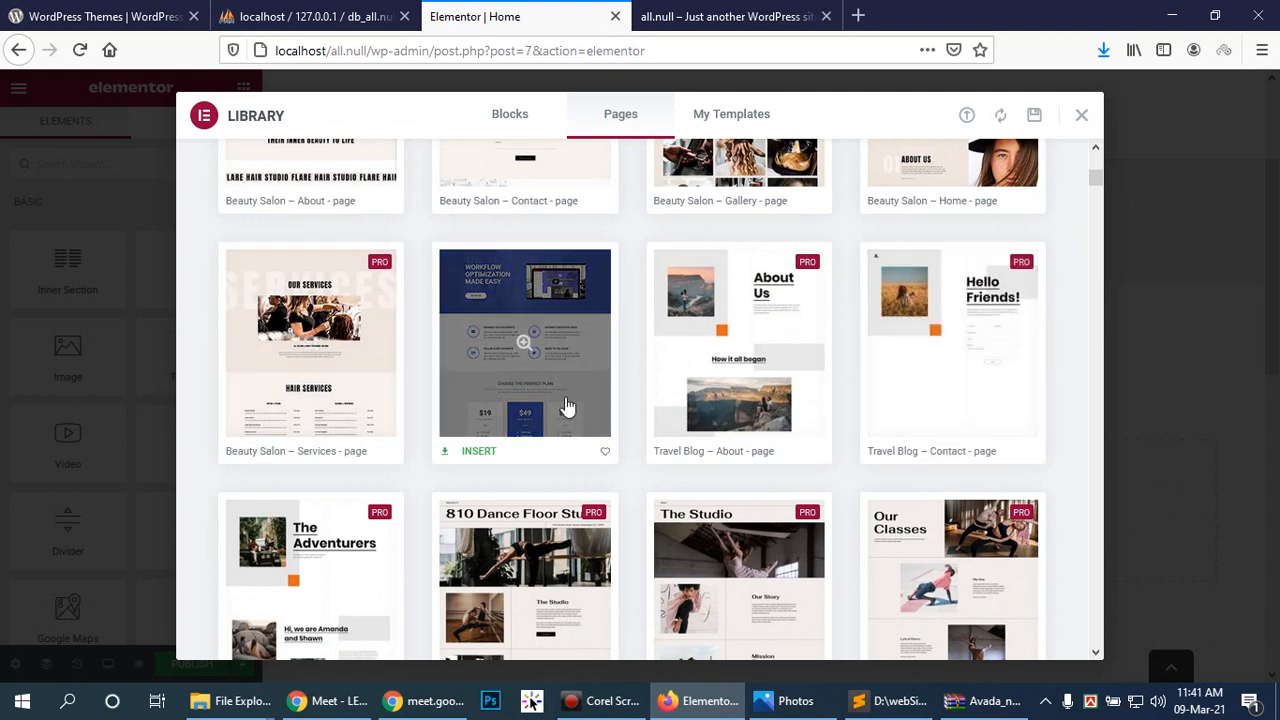
pyautogui.scroll(2, 485, 400)
pyautogui.scroll(5, 485, 400)
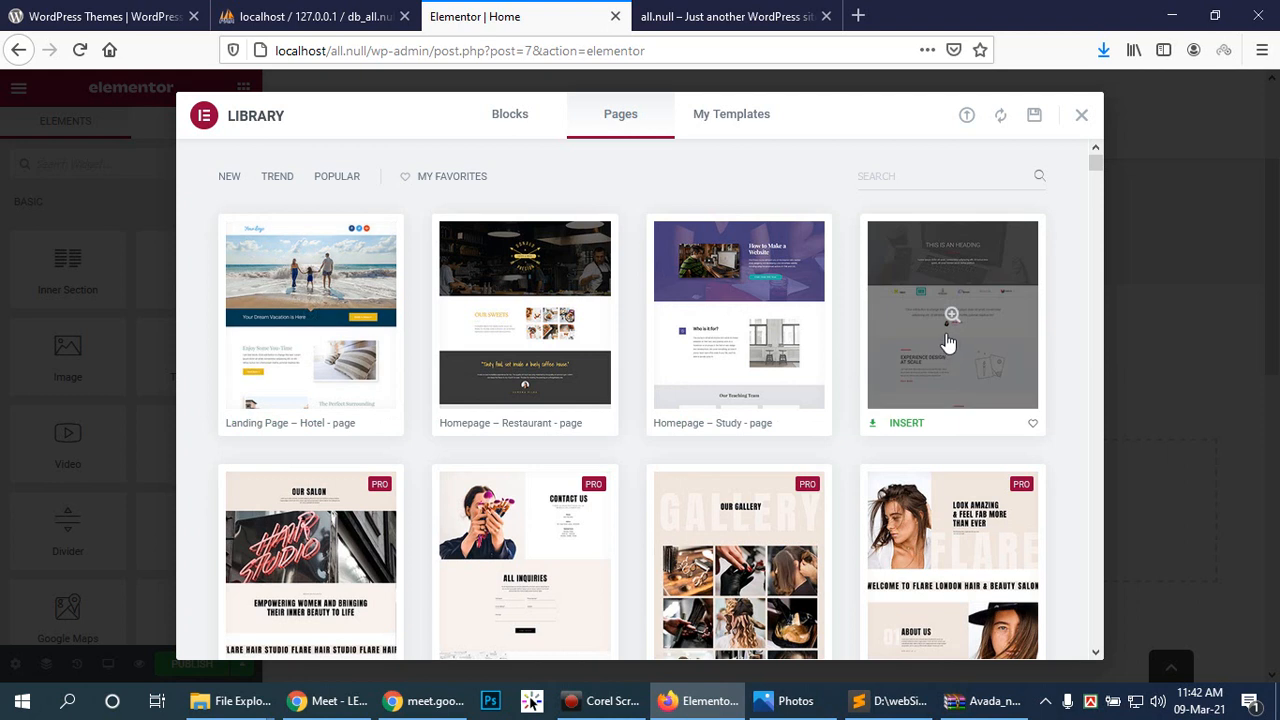
pyautogui.click(906, 424)
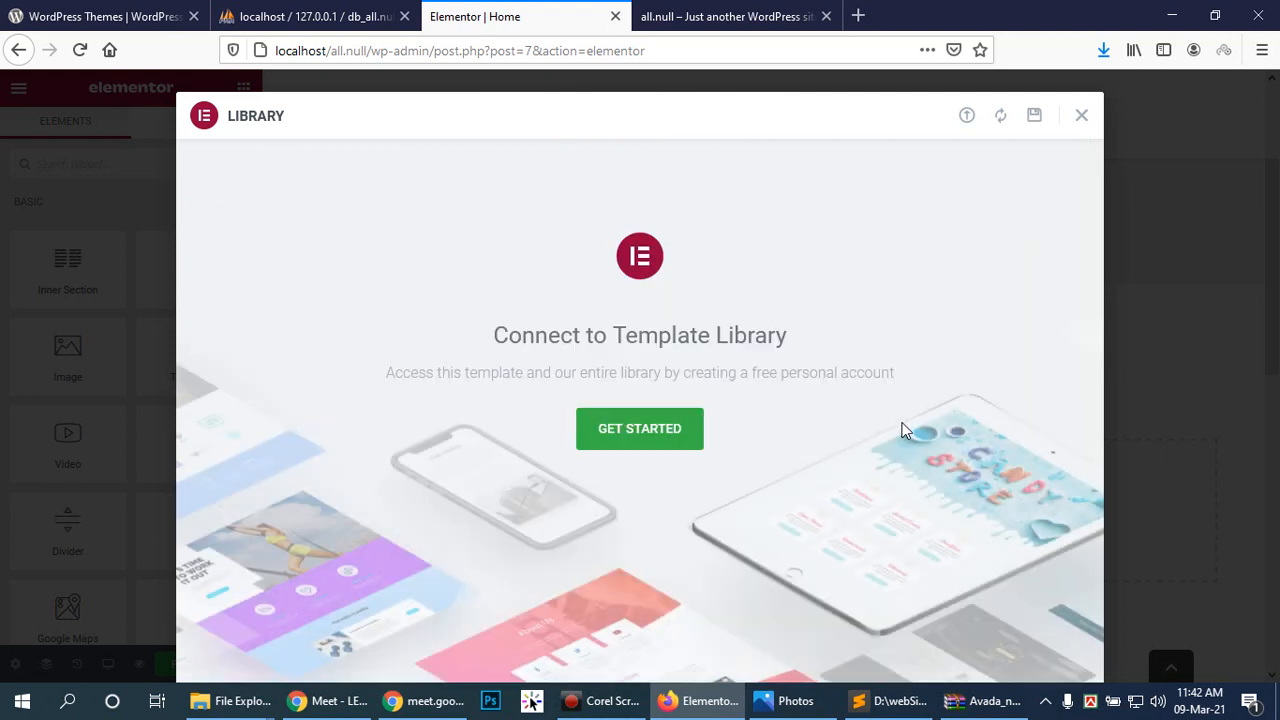
pyautogui.click(634, 429)
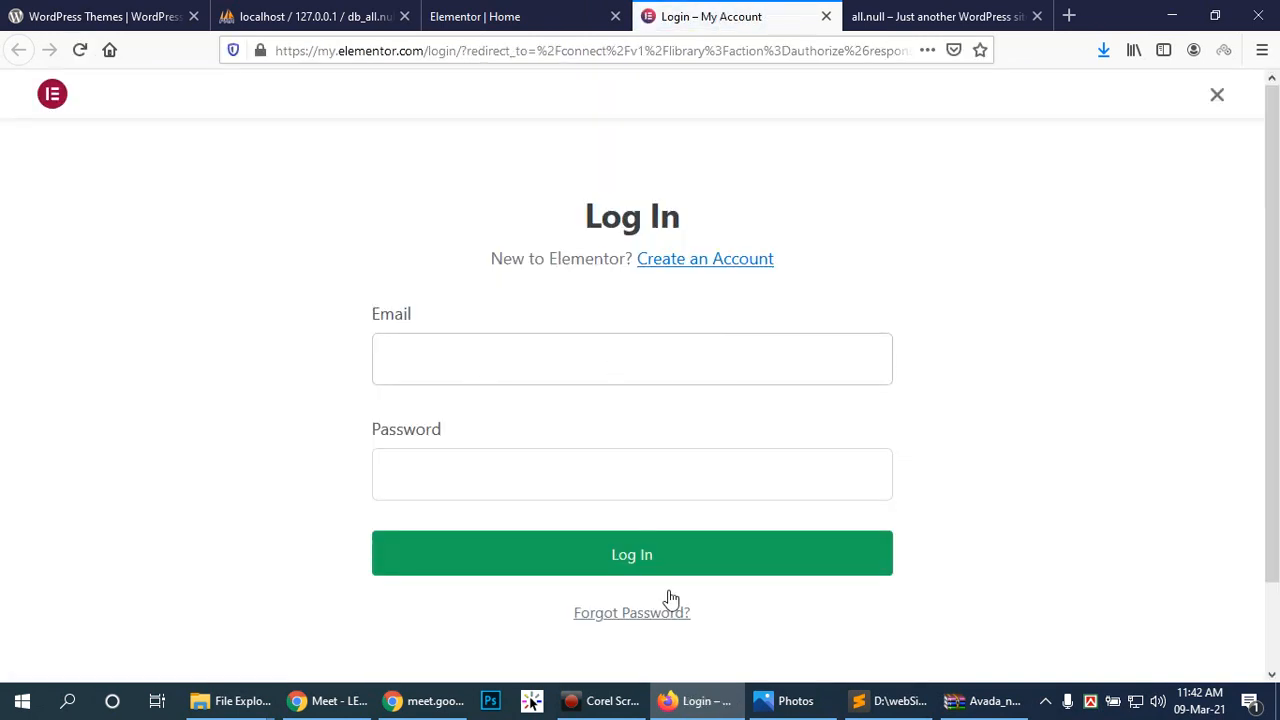
pyautogui.click(620, 709)
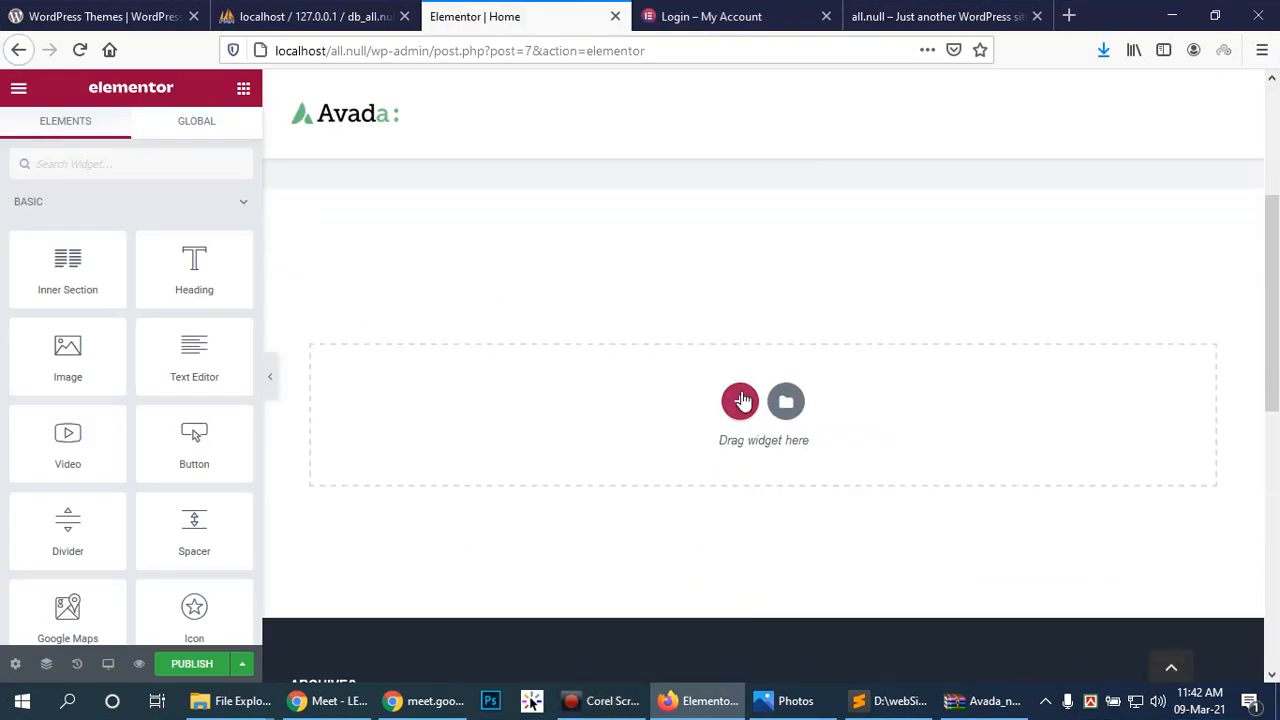
# Step: Add a single-column section with Full Width content width
pyautogui.click(741, 398)
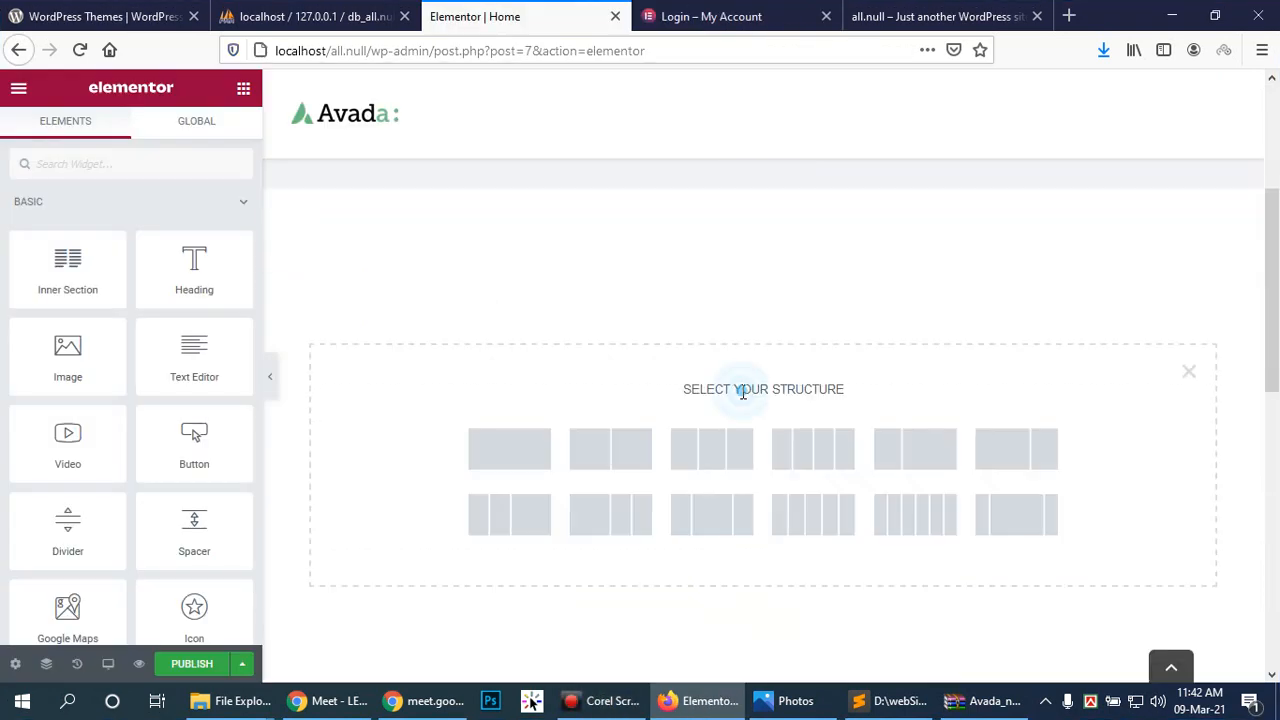
pyautogui.click(513, 458)
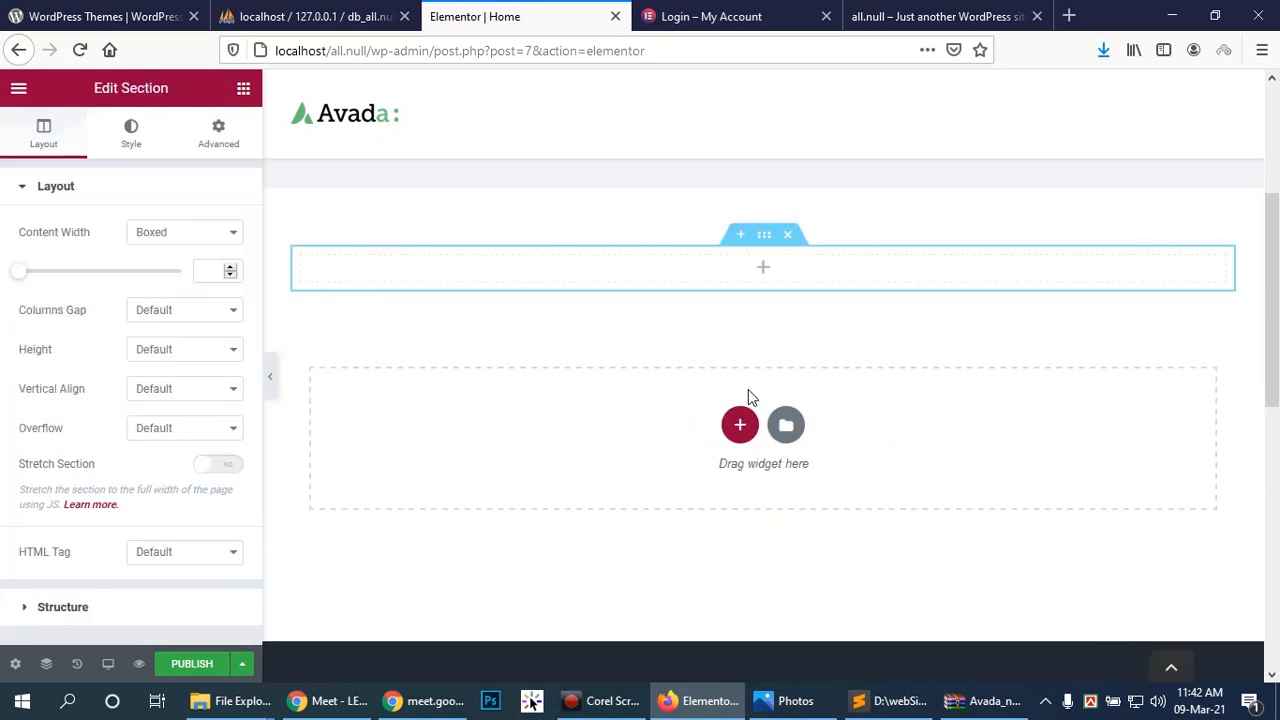
pyautogui.click(221, 233)
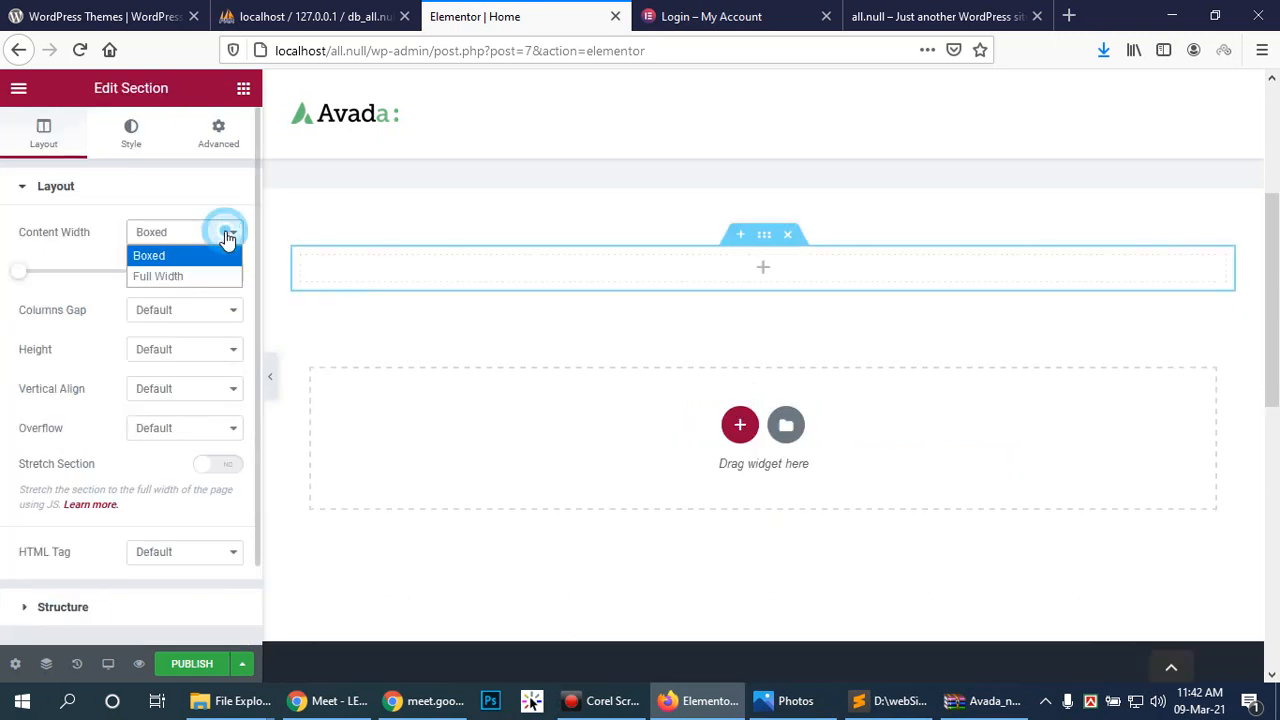
pyautogui.click(182, 277)
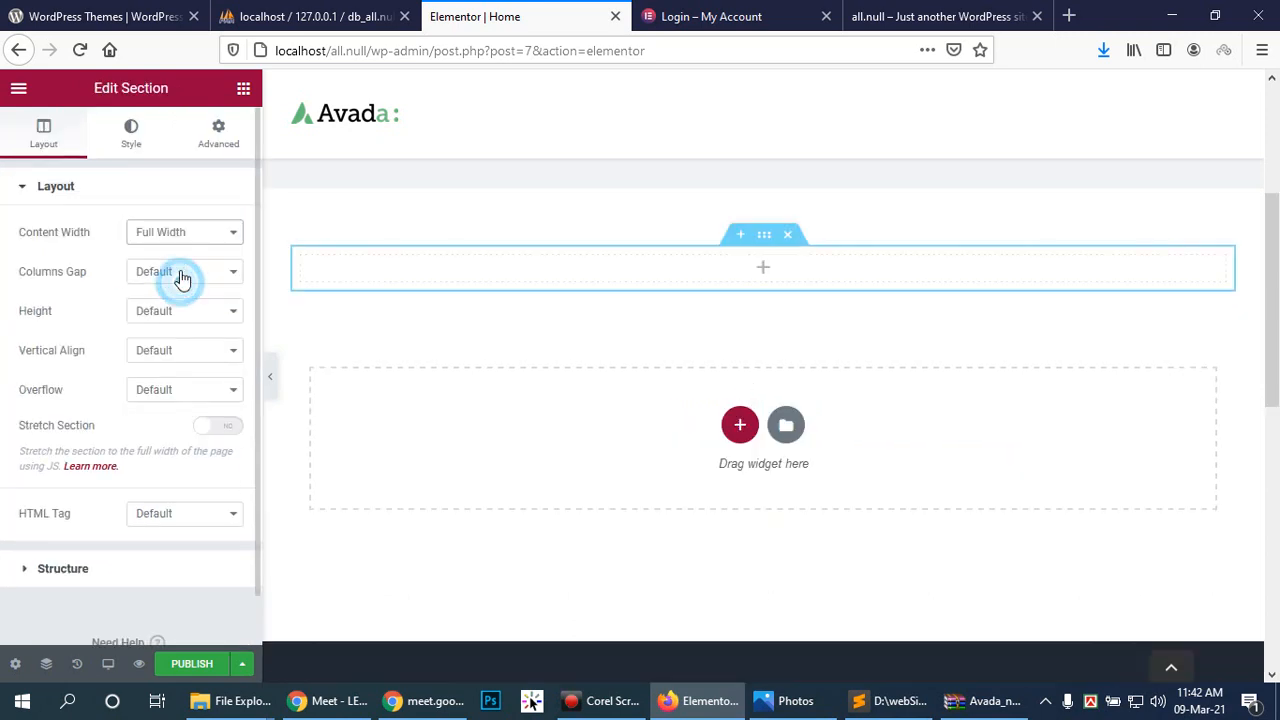
# Step: Set the page layout to Elementor Full Width in Page Settings
pyautogui.click(15, 663)
pyautogui.click(178, 535)
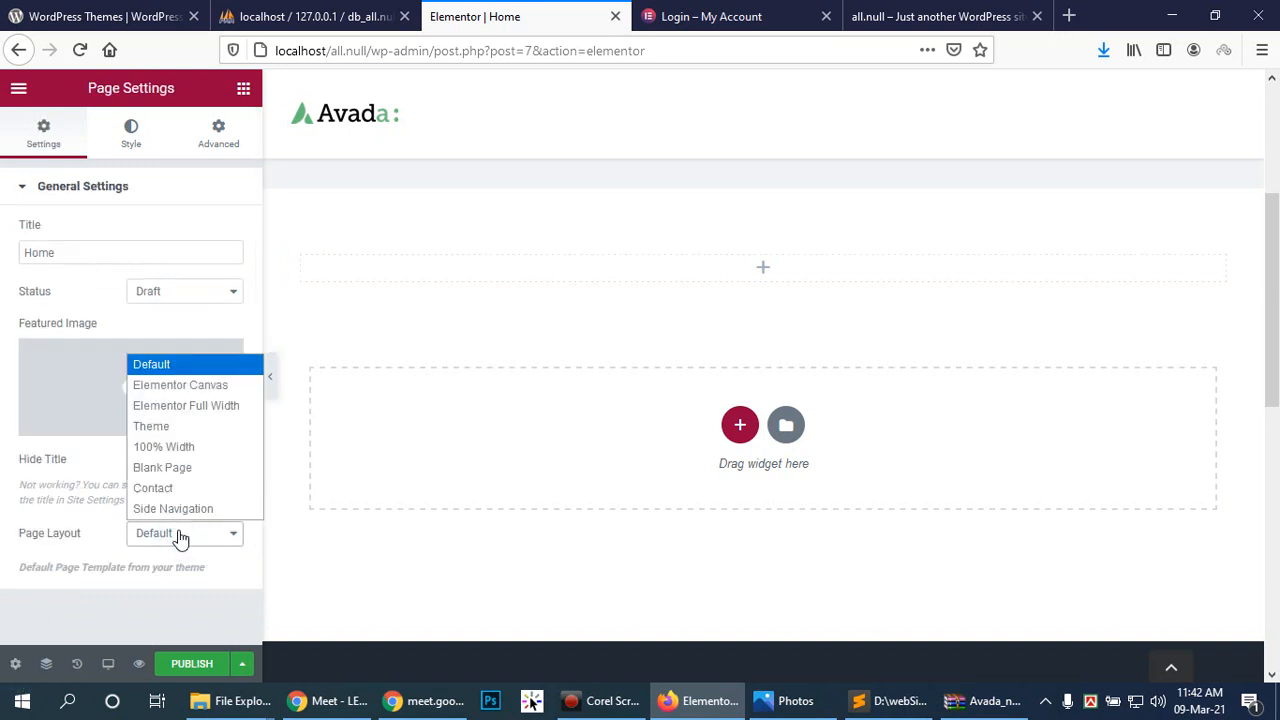
pyautogui.click(220, 406)
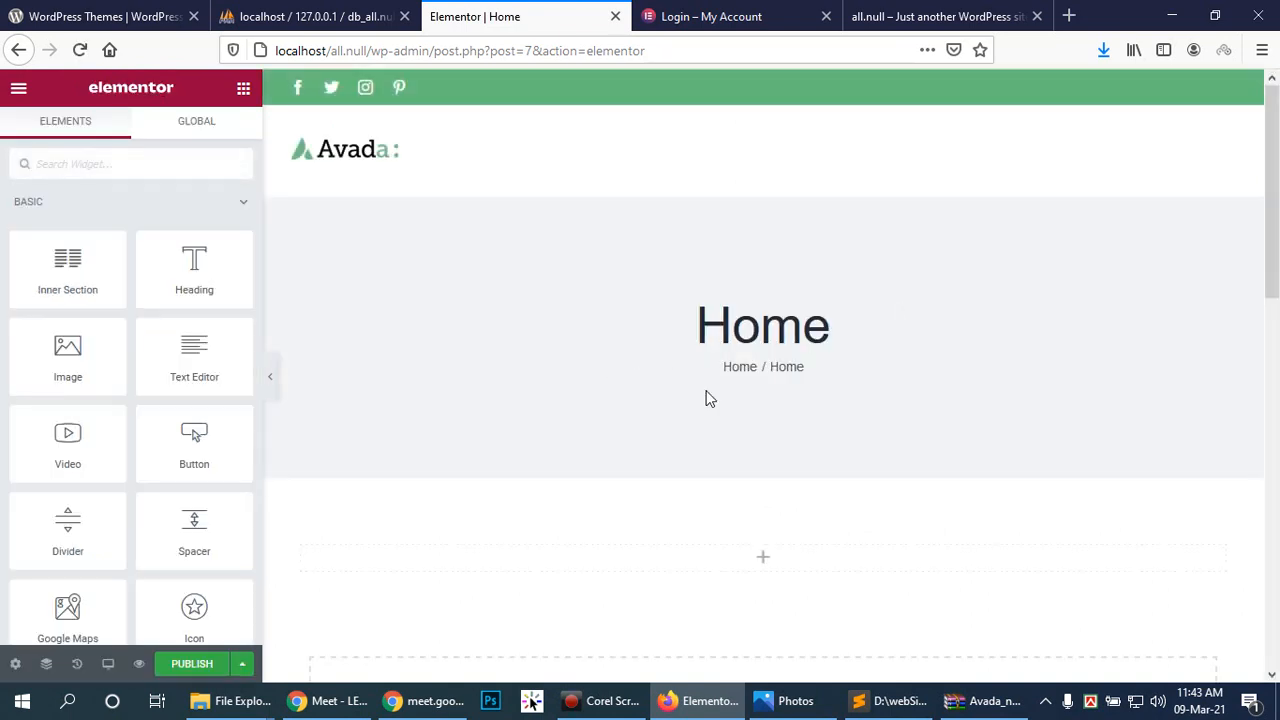
# Step: Drag the PRO Slides widget into the empty section and expand the Slide 1 settings
pyautogui.scroll(-3, 790, 555)
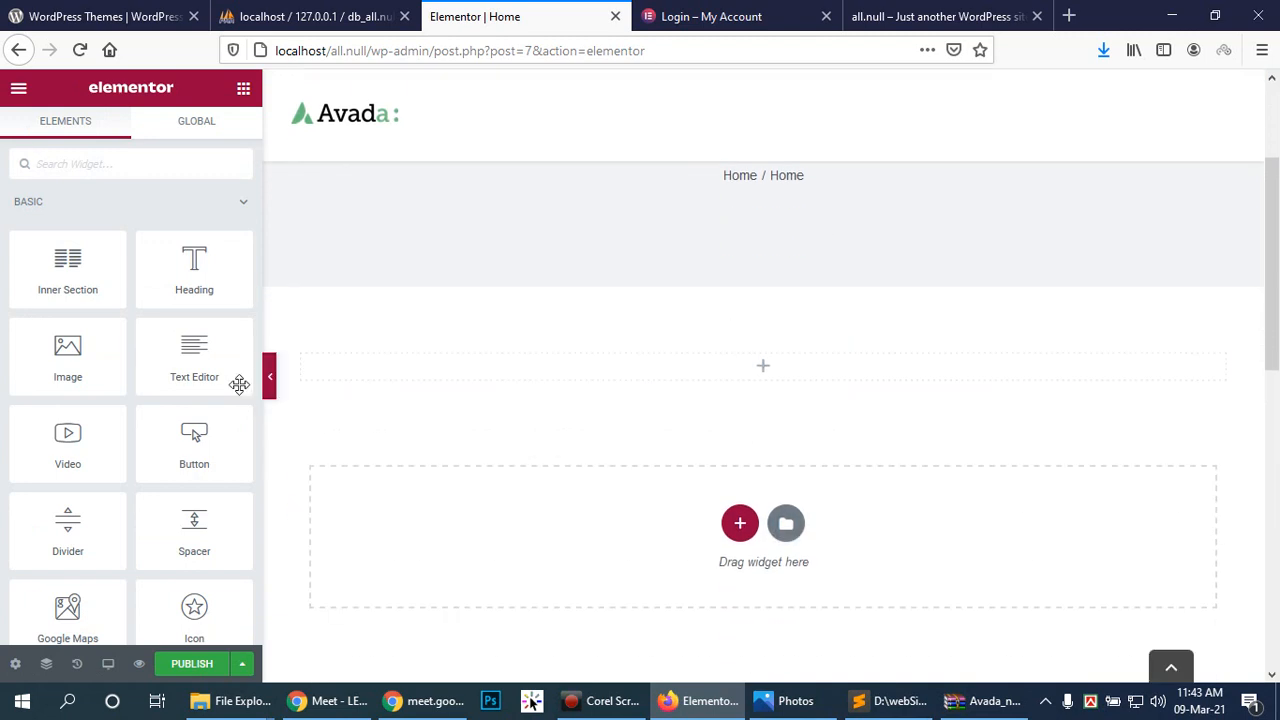
pyautogui.scroll(-1, 190, 390)
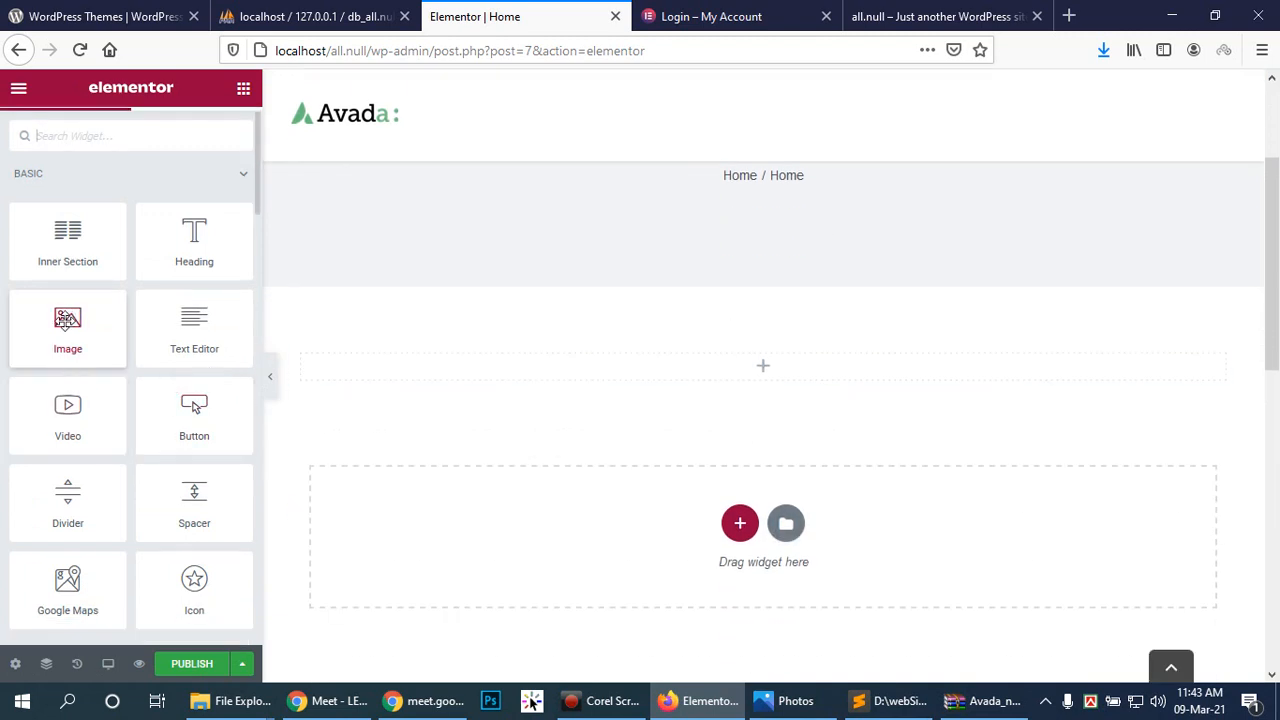
pyautogui.scroll(-3, 66, 318)
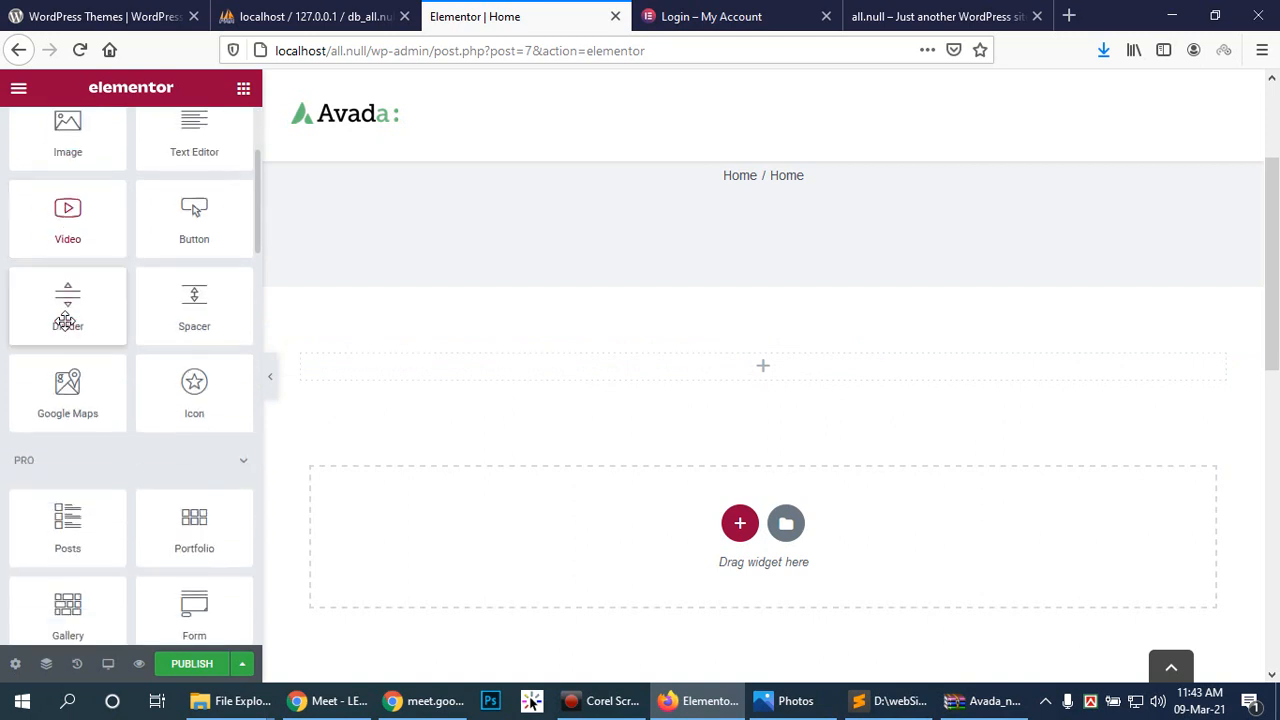
pyautogui.scroll(-2, 66, 318)
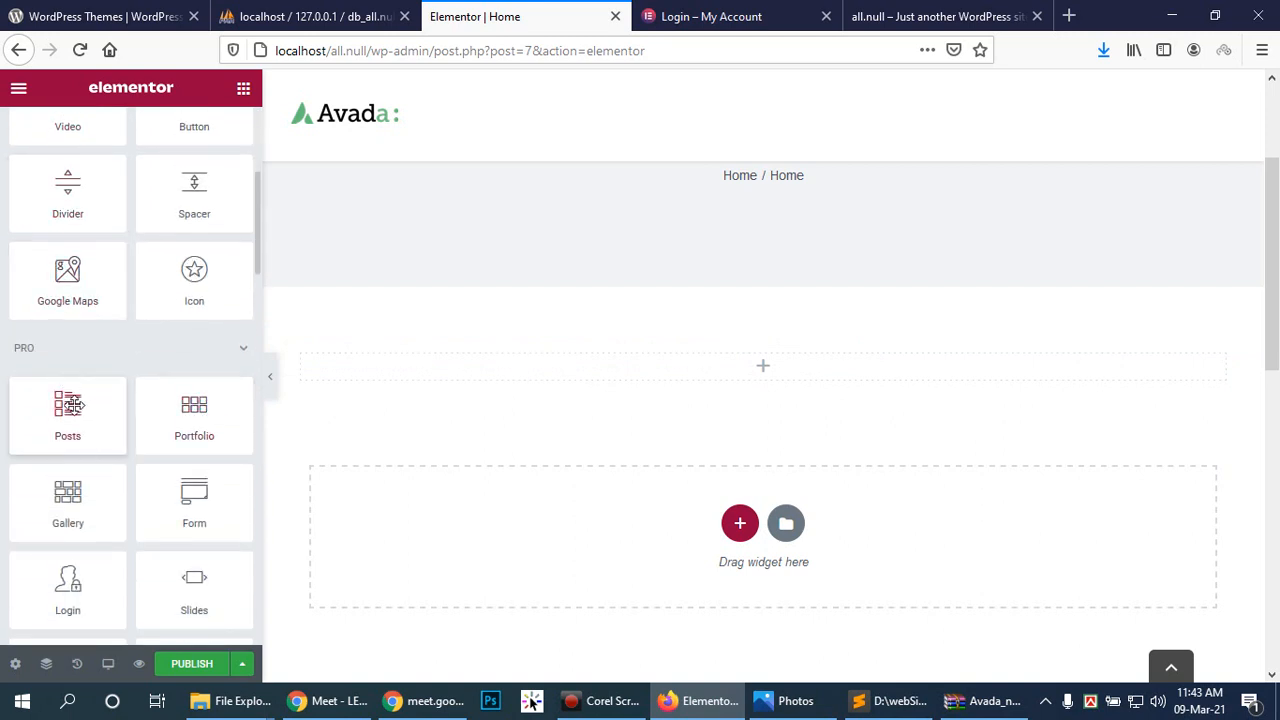
pyautogui.scroll(-1, 126, 437)
pyautogui.scroll(-1, 180, 450)
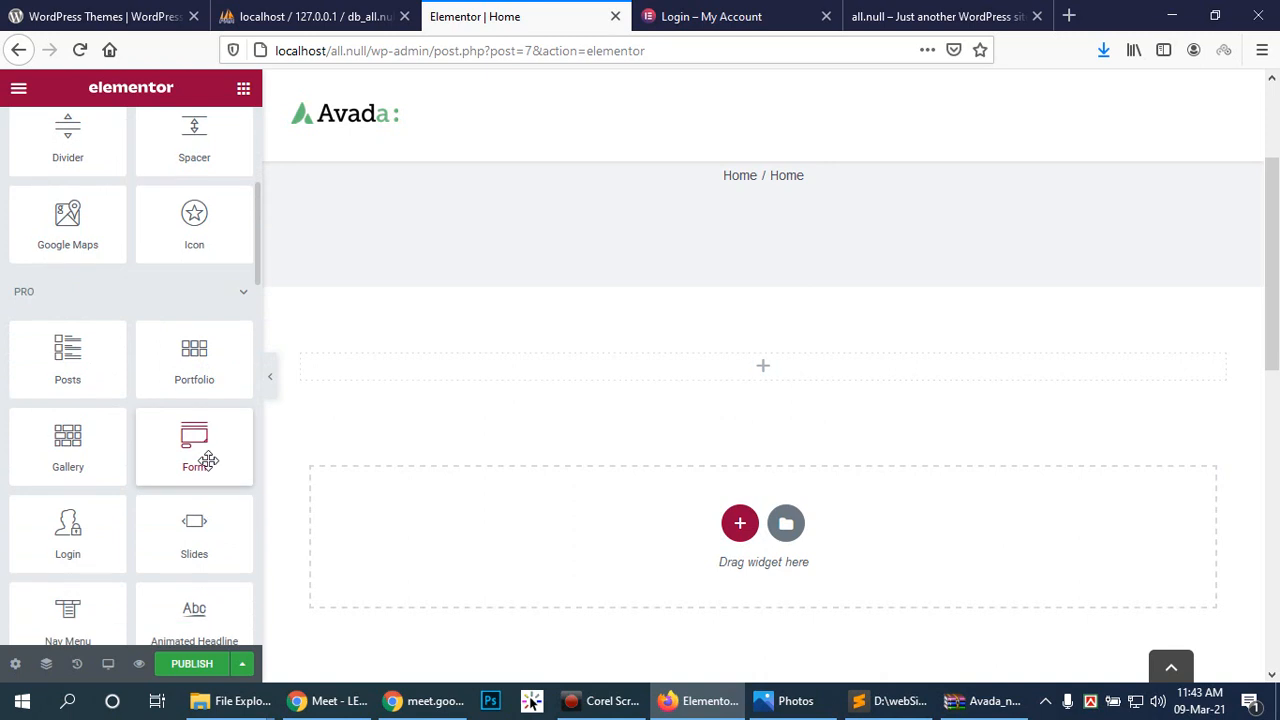
pyautogui.scroll(-1, 209, 459)
pyautogui.moveTo(196, 495); pyautogui.dragTo(766, 358)
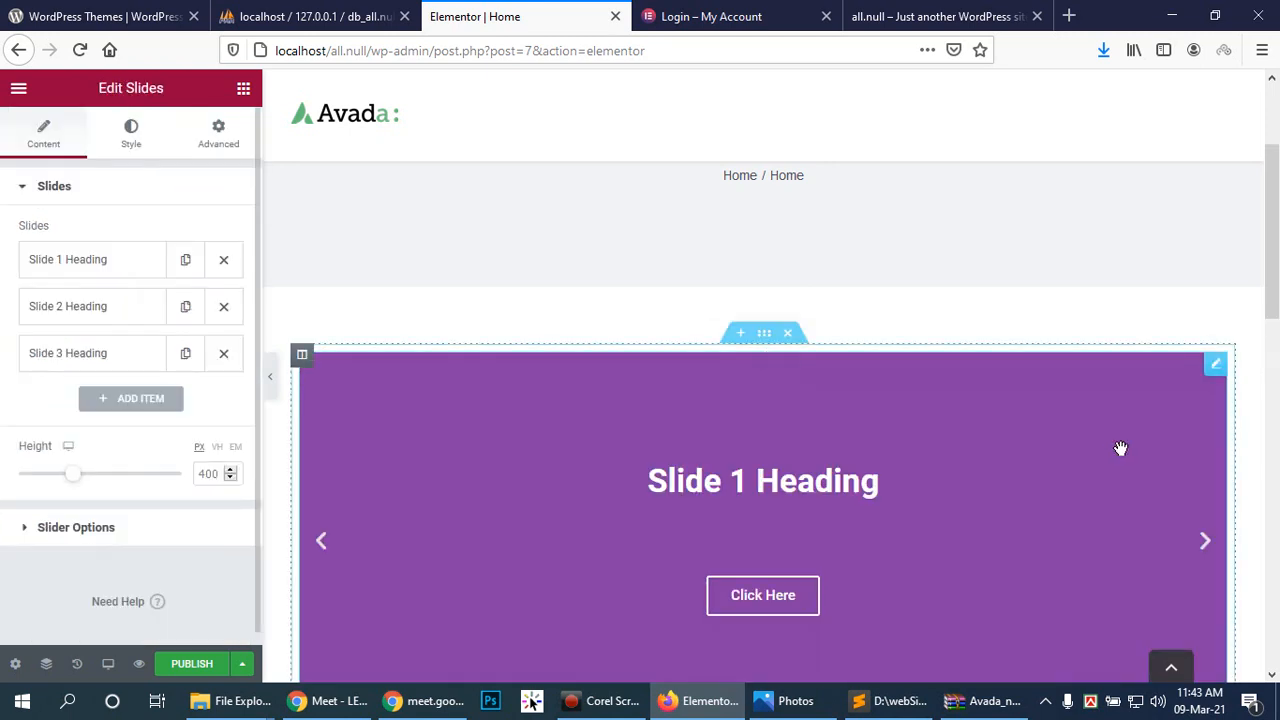
pyautogui.scroll(-2, 1116, 449)
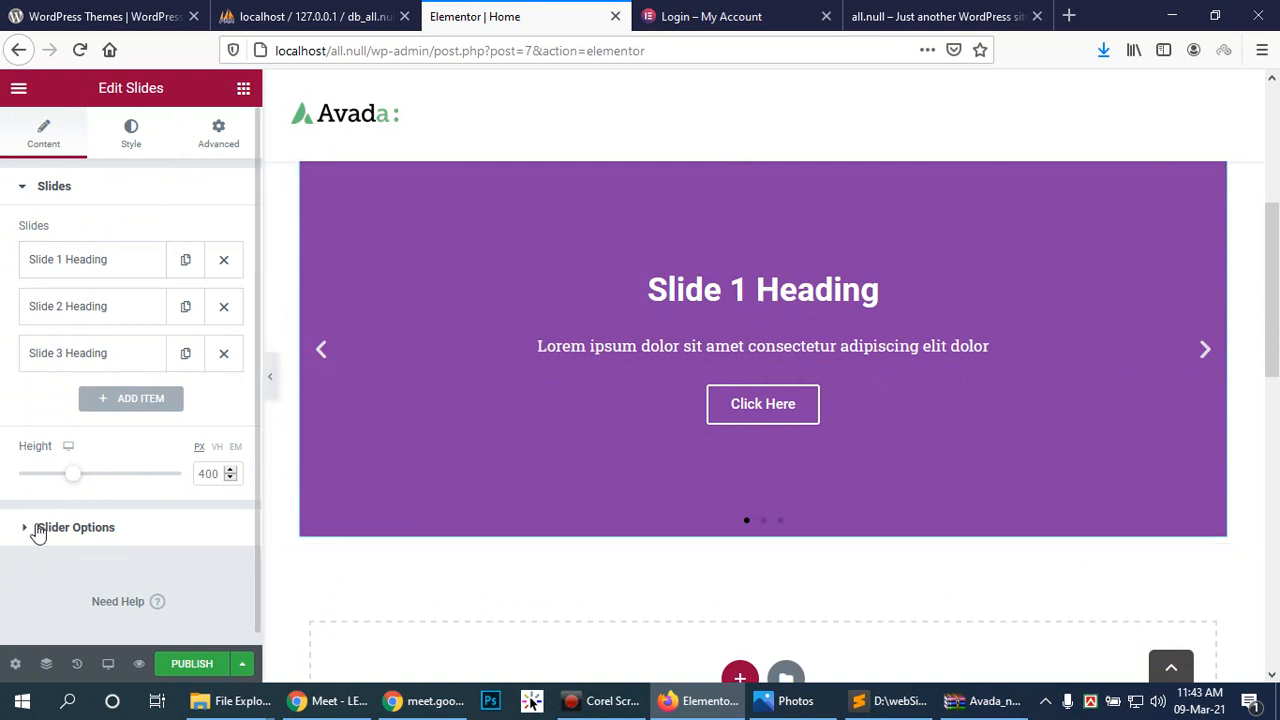
pyautogui.click(75, 266)
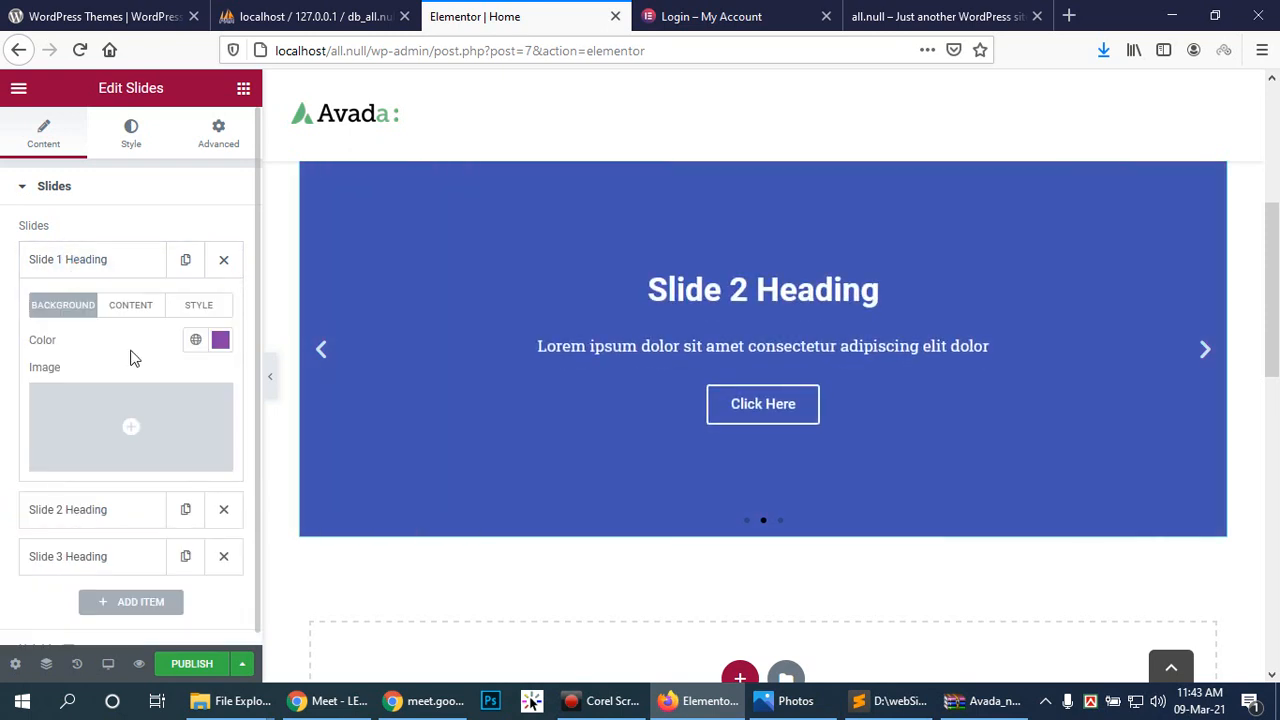
pyautogui.click(131, 427)
pyautogui.click(627, 396)
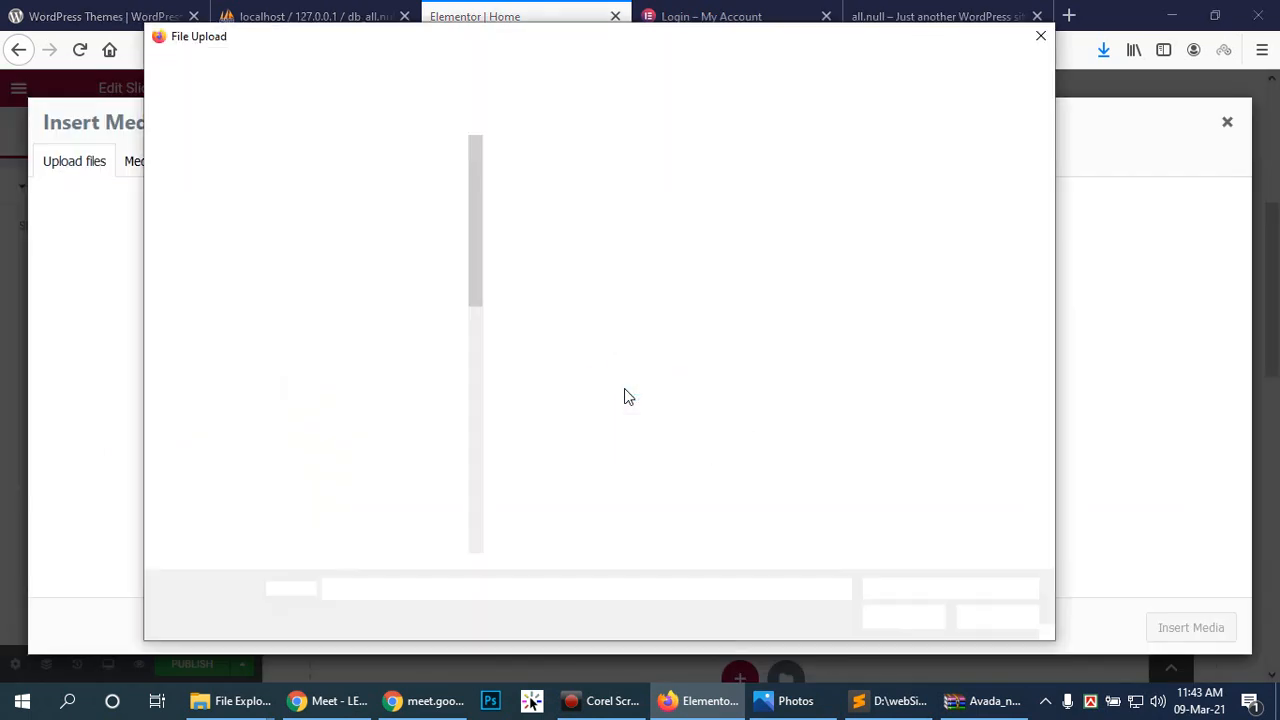
pyautogui.moveTo(480, 266); pyautogui.dragTo(600, 283)
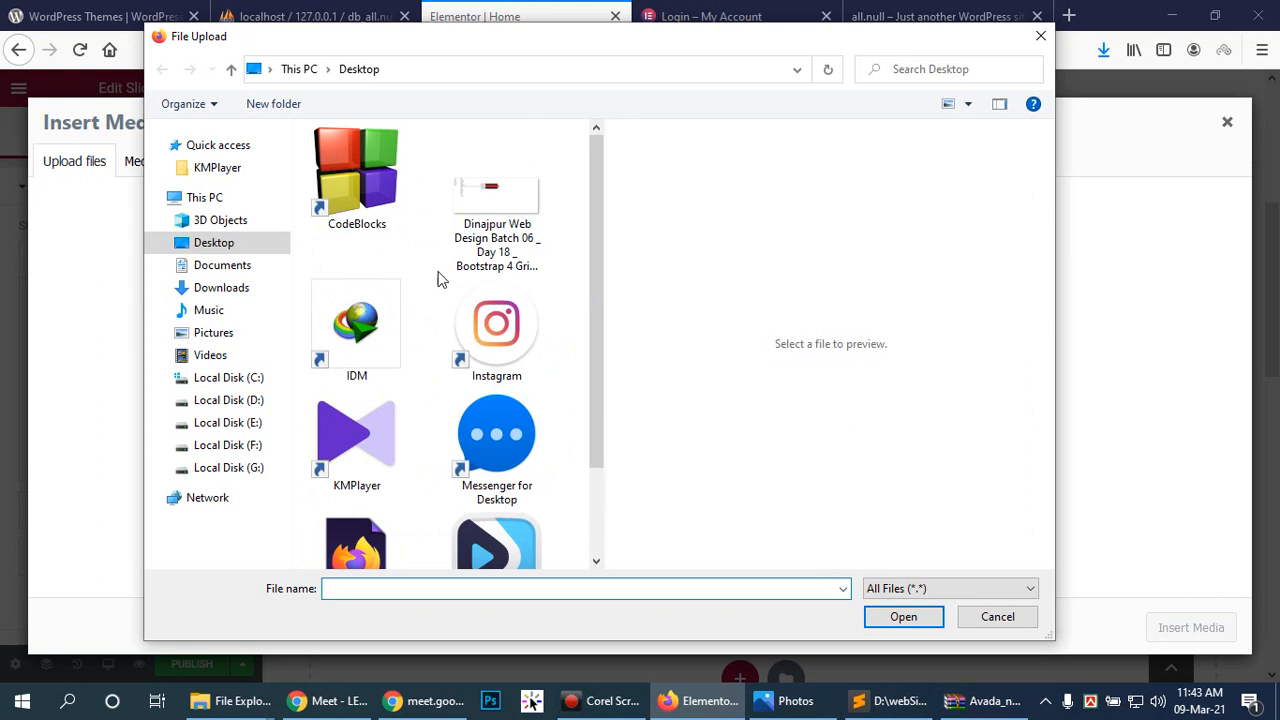
pyautogui.click(220, 288)
pyautogui.scroll(-5, 520, 313)
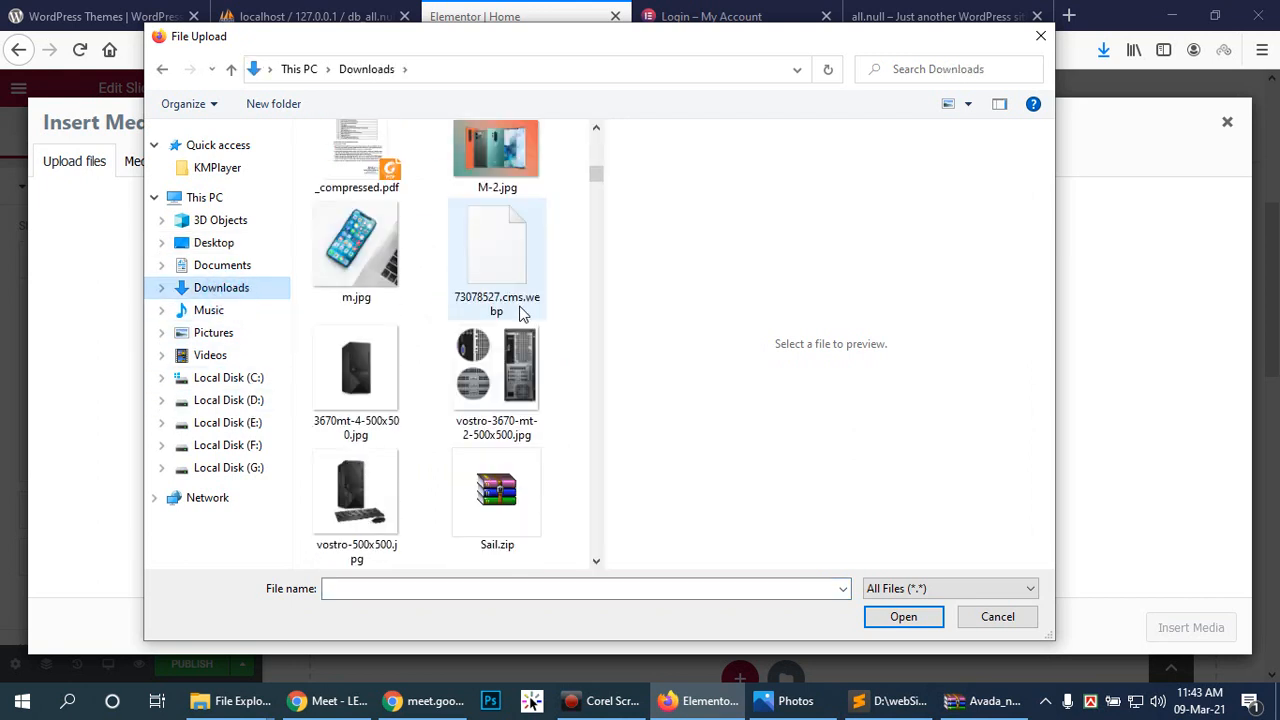
pyautogui.scroll(-5, 520, 313)
pyautogui.scroll(-5, 515, 313)
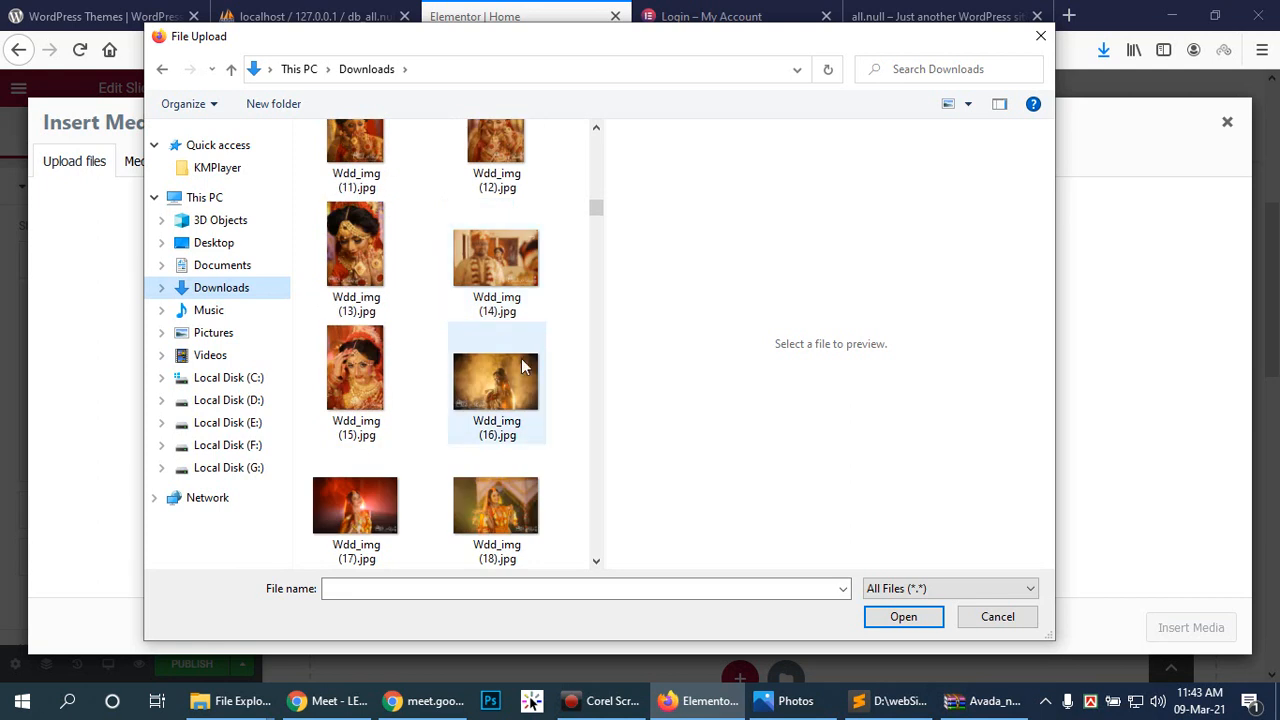
pyautogui.scroll(-10, 446, 386)
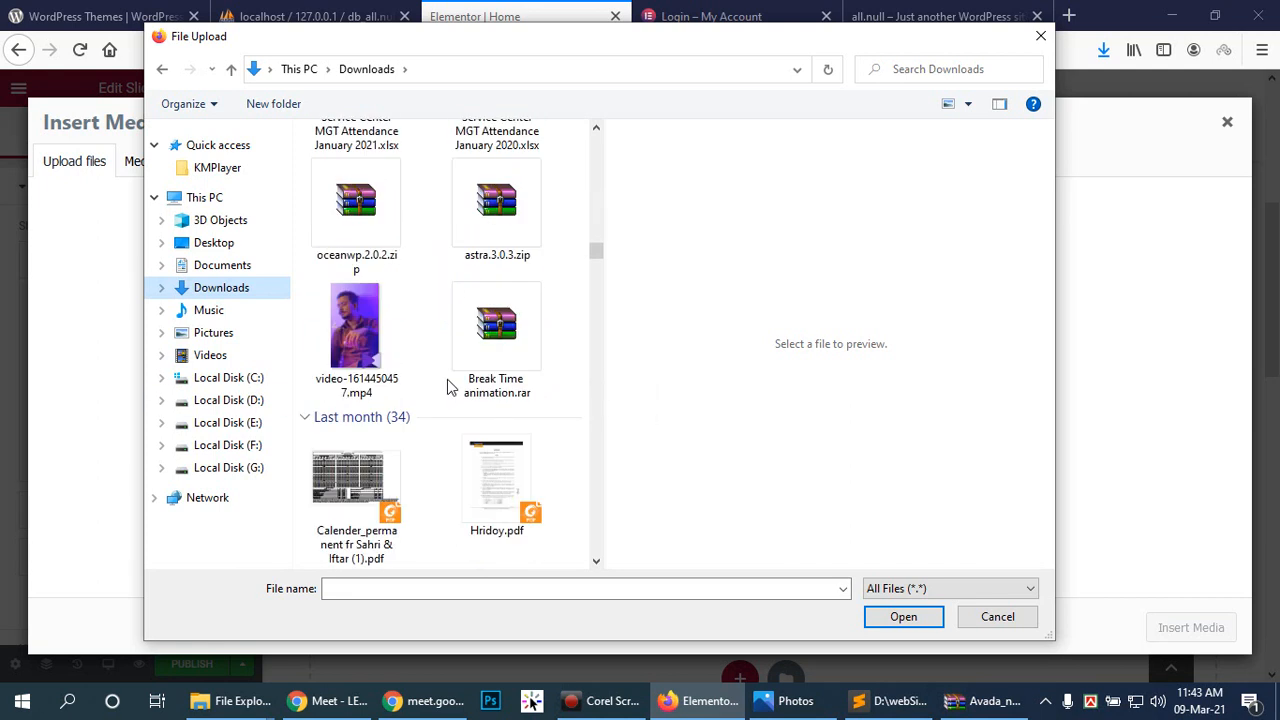
pyautogui.scroll(-3, 449, 386)
pyautogui.scroll(-3, 449, 386)
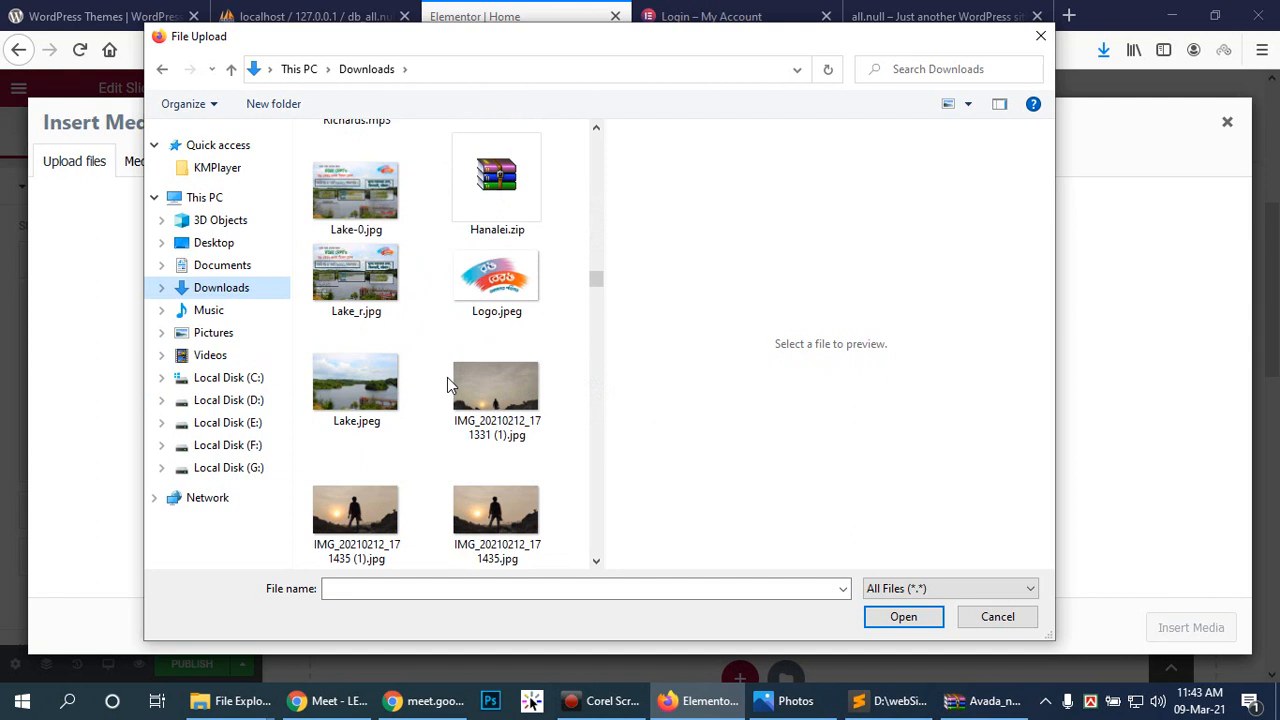
pyautogui.scroll(12, 446, 375)
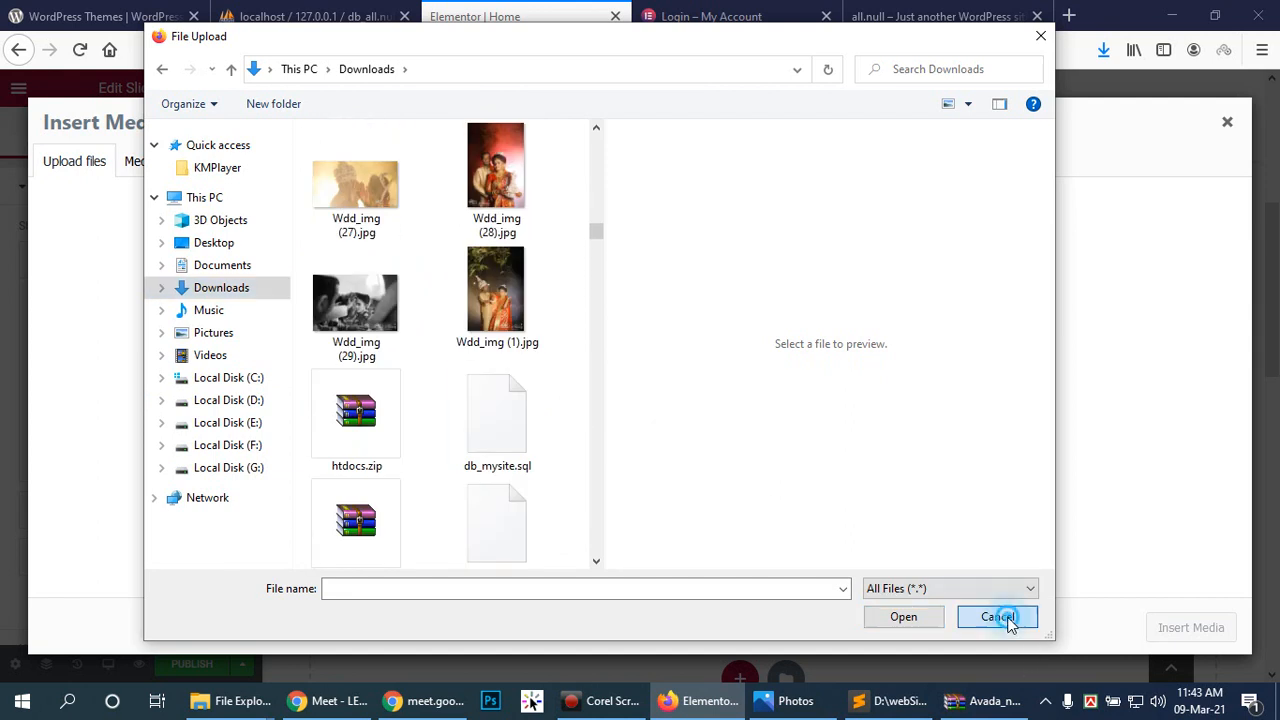
pyautogui.click(998, 617)
pyautogui.click(620, 410)
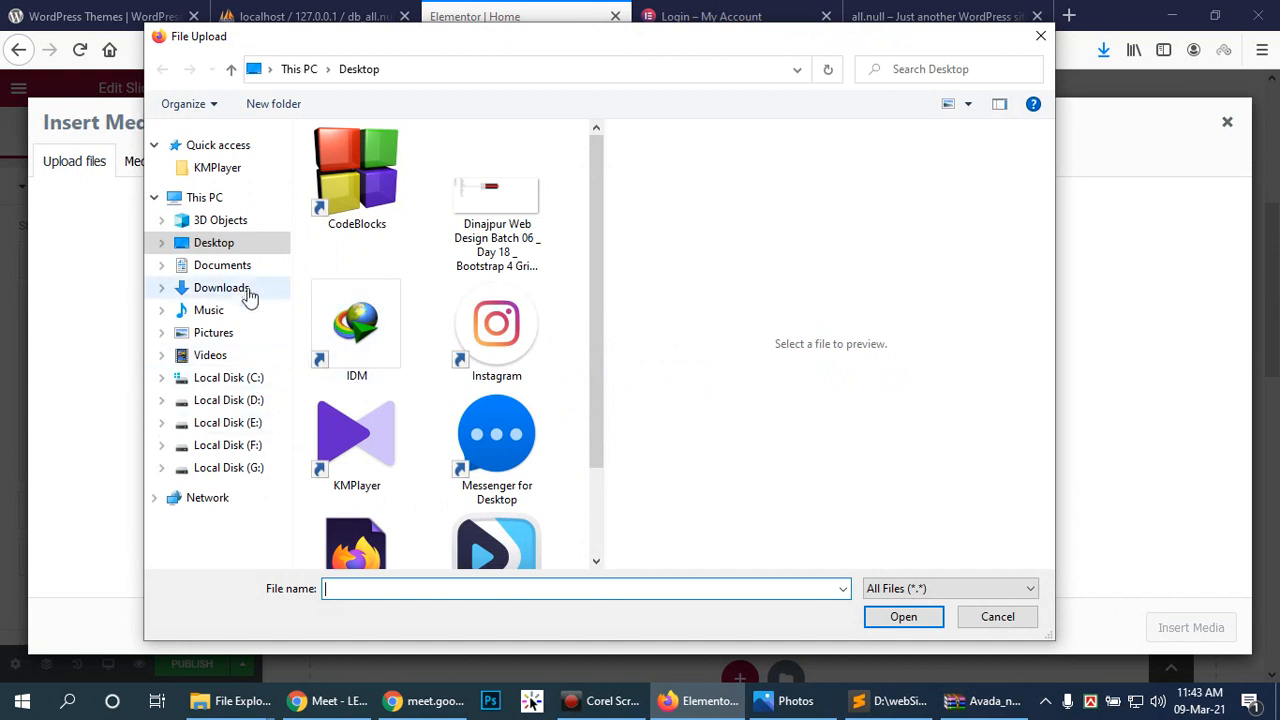
pyautogui.click(238, 289)
pyautogui.click(990, 612)
pyautogui.click(1227, 121)
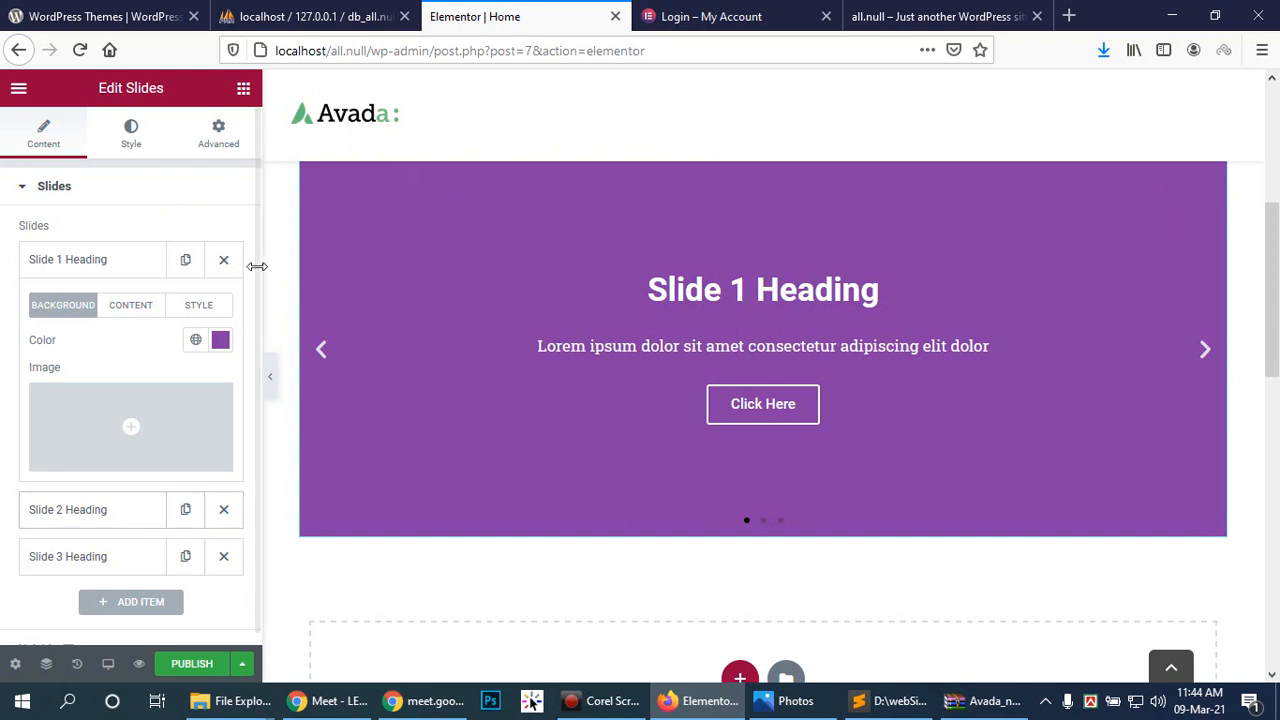
# Step: Delete the old slider section and add a single-column Full Width section
pyautogui.scroll(3, 474, 386)
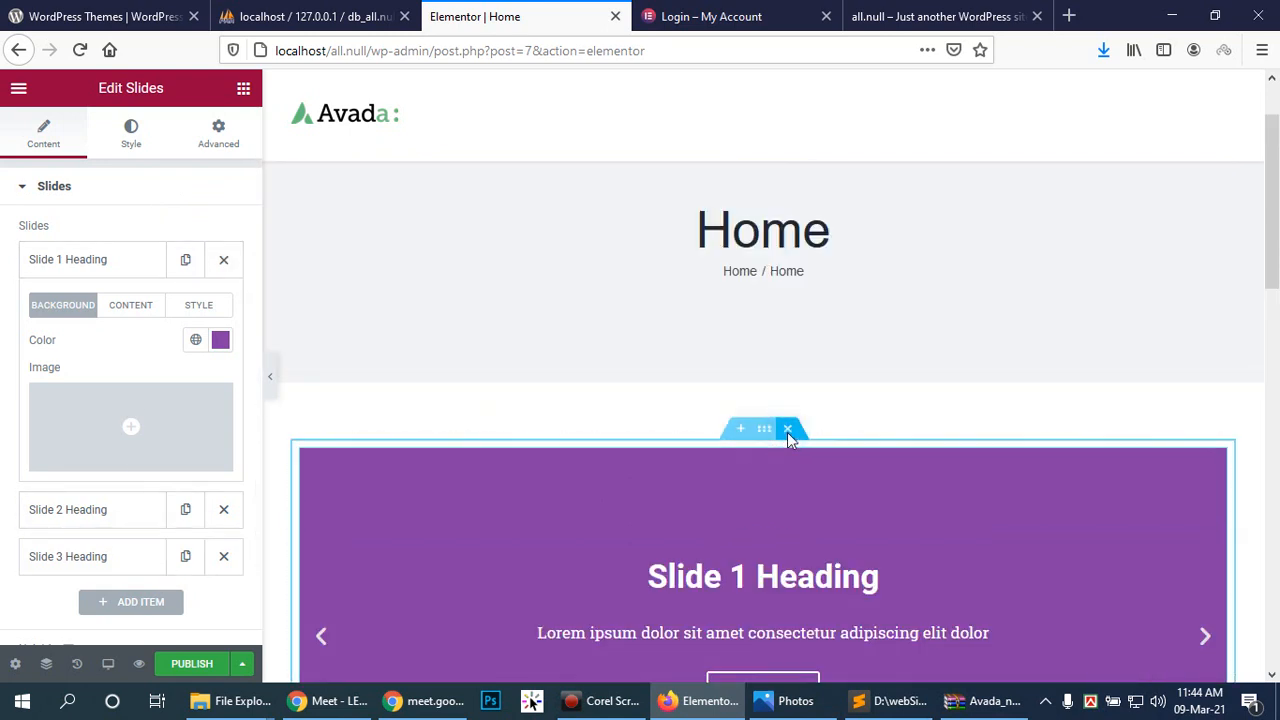
pyautogui.click(794, 431)
pyautogui.scroll(-2, 670, 394)
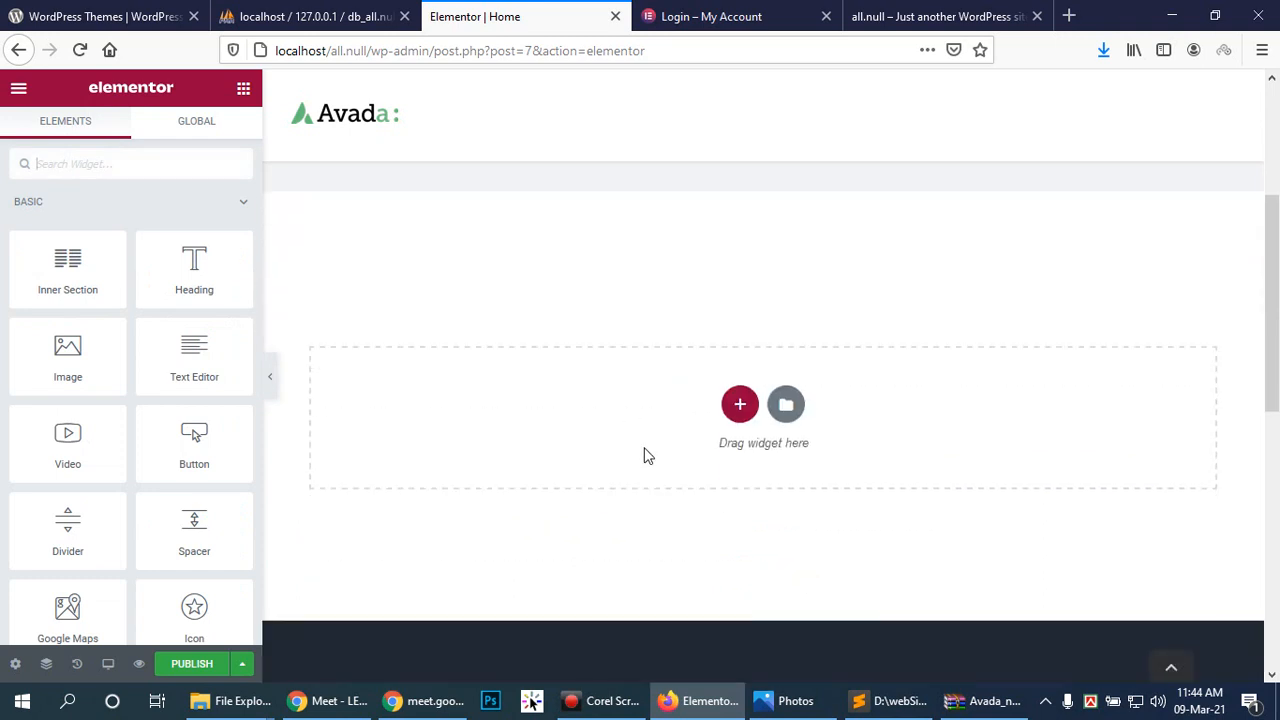
pyautogui.click(740, 403)
pyautogui.click(527, 461)
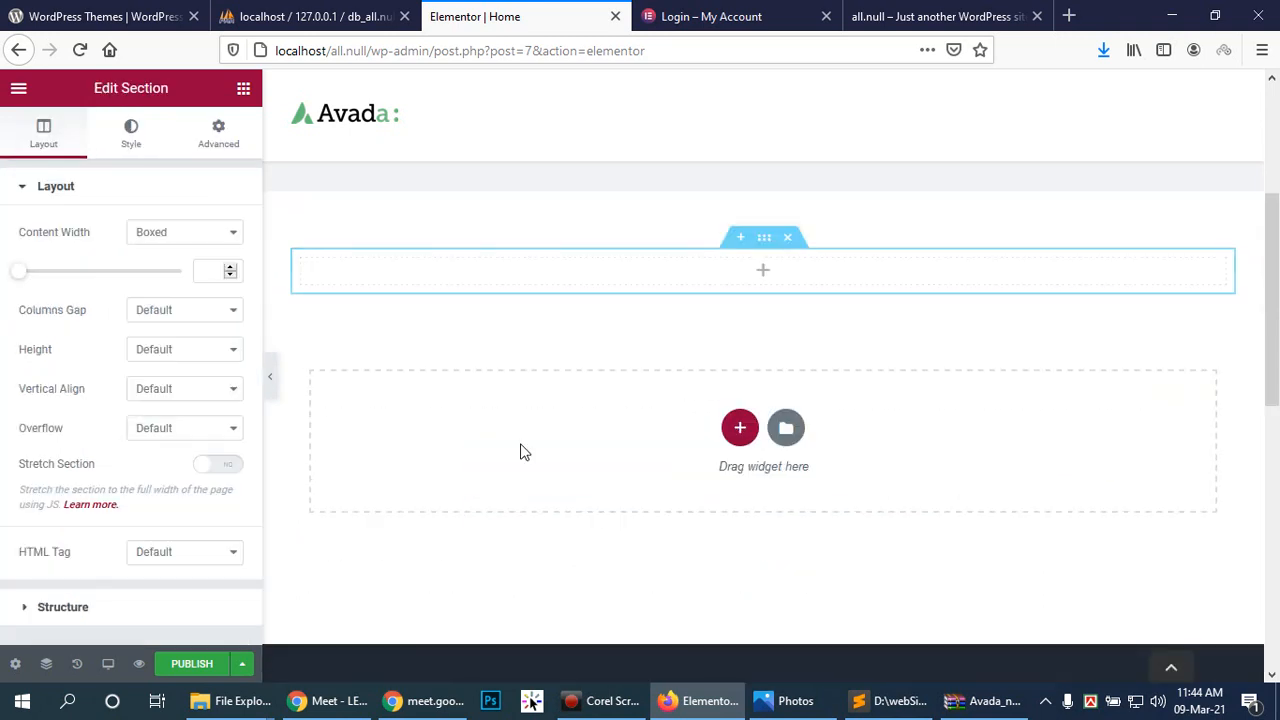
pyautogui.click(180, 231)
pyautogui.click(192, 275)
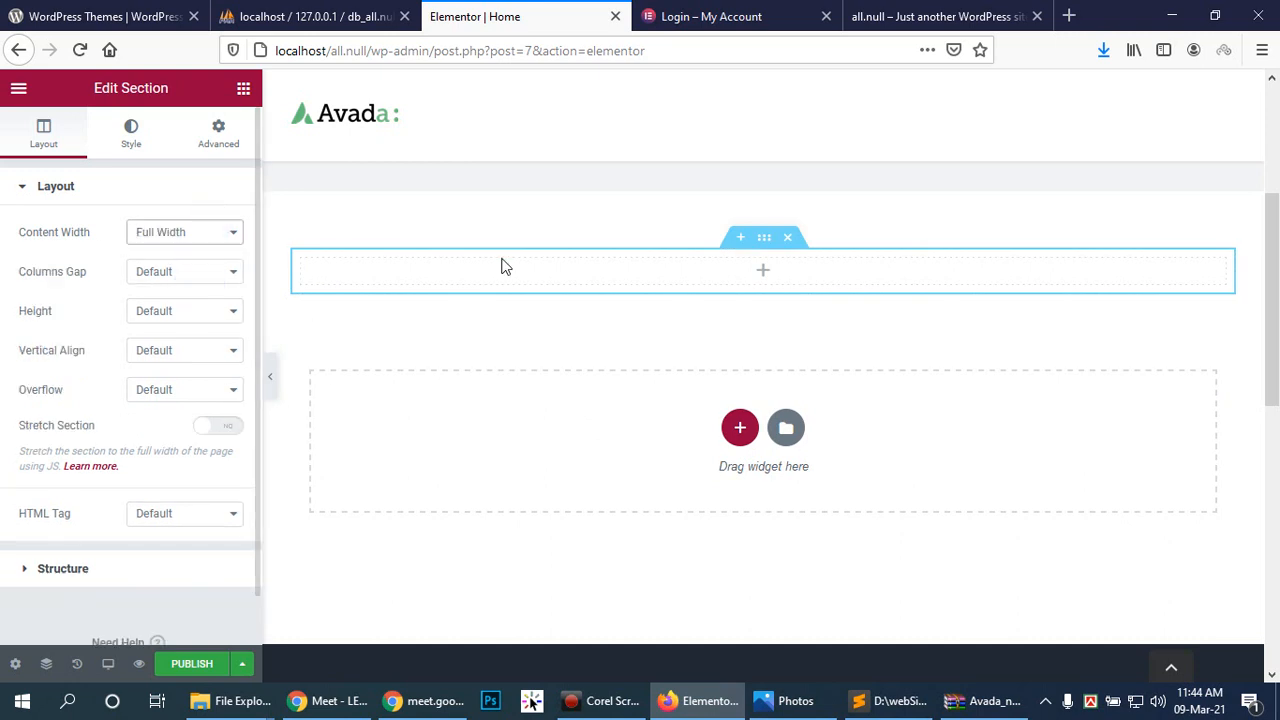
# Step: Drag a new Slides widget into the empty full-width section
pyautogui.click(764, 270)
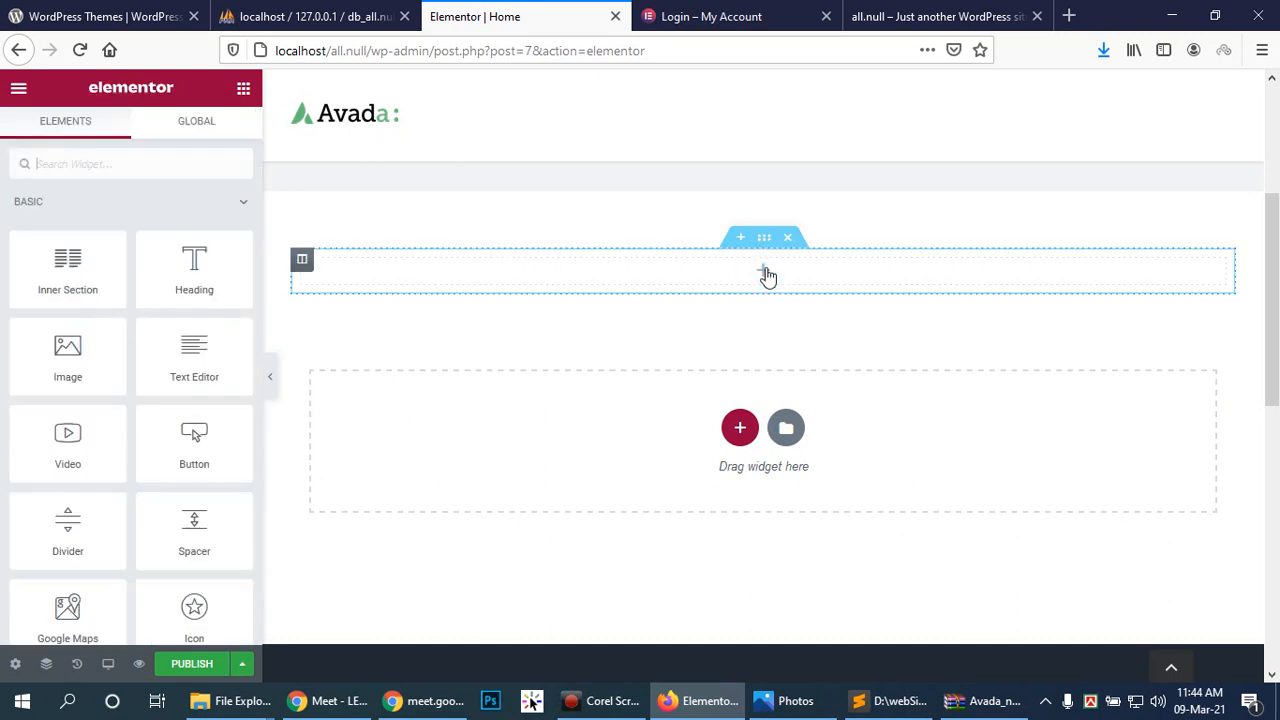
pyautogui.scroll(-5, 151, 417)
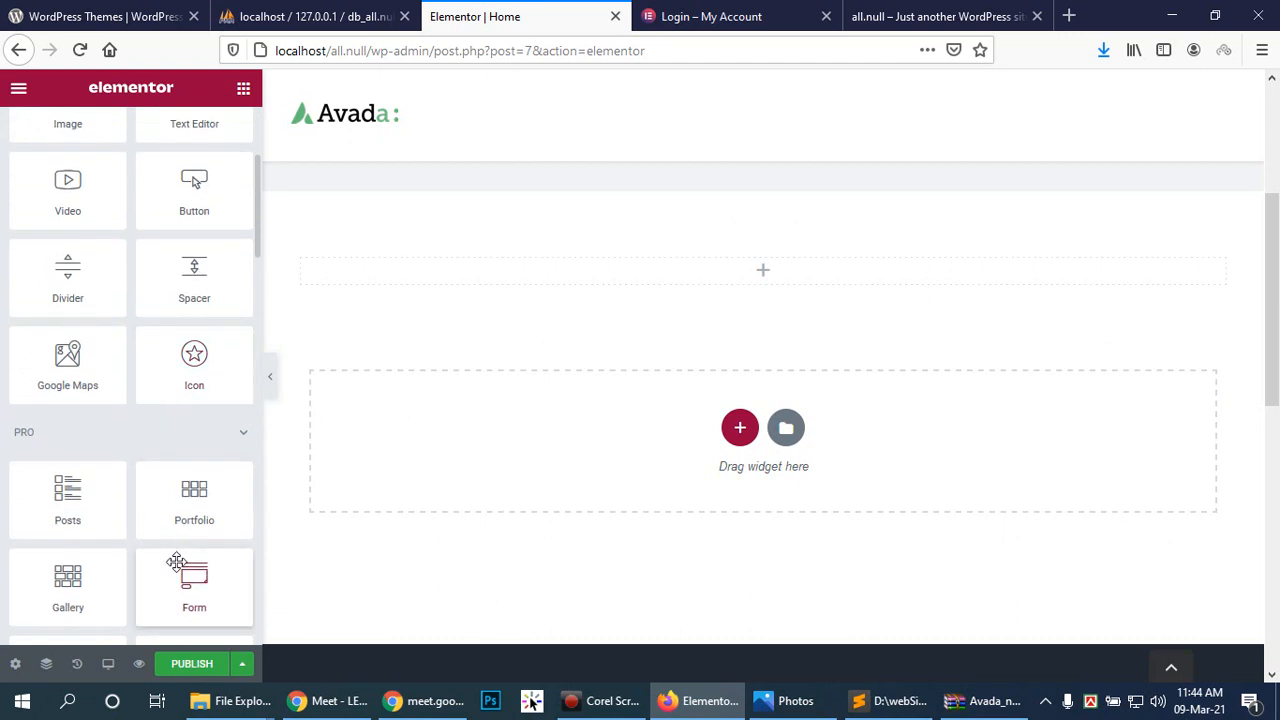
pyautogui.scroll(-2, 185, 551)
pyautogui.scroll(-2, 196, 578)
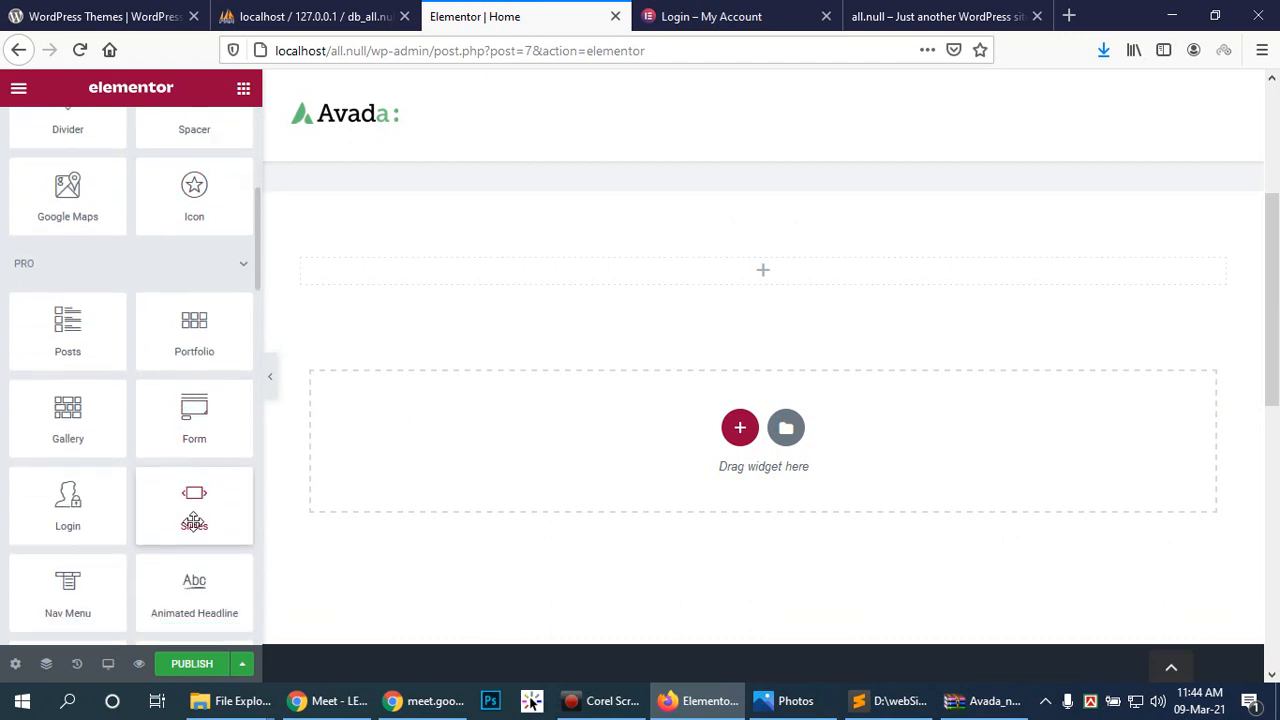
pyautogui.moveTo(196, 498); pyautogui.dragTo(774, 282)
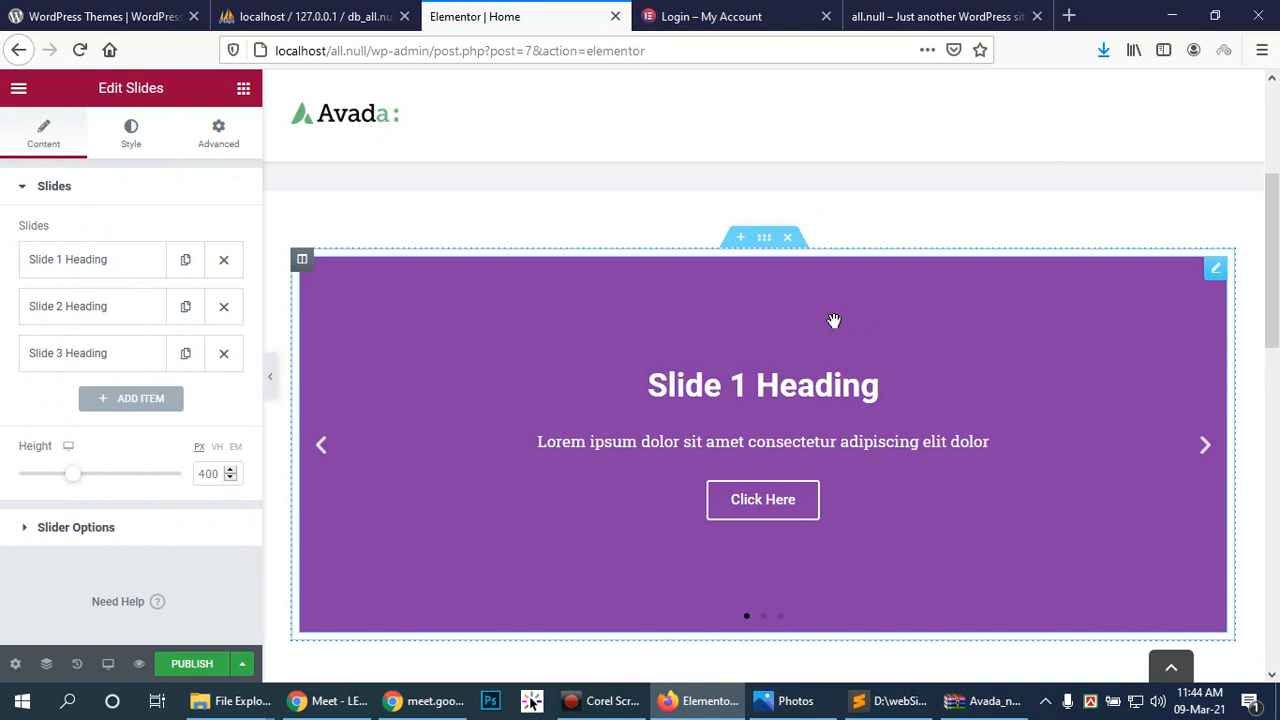
# Step: Hide the editing panel to preview the slider, then bring the panel back
pyautogui.click(272, 386)
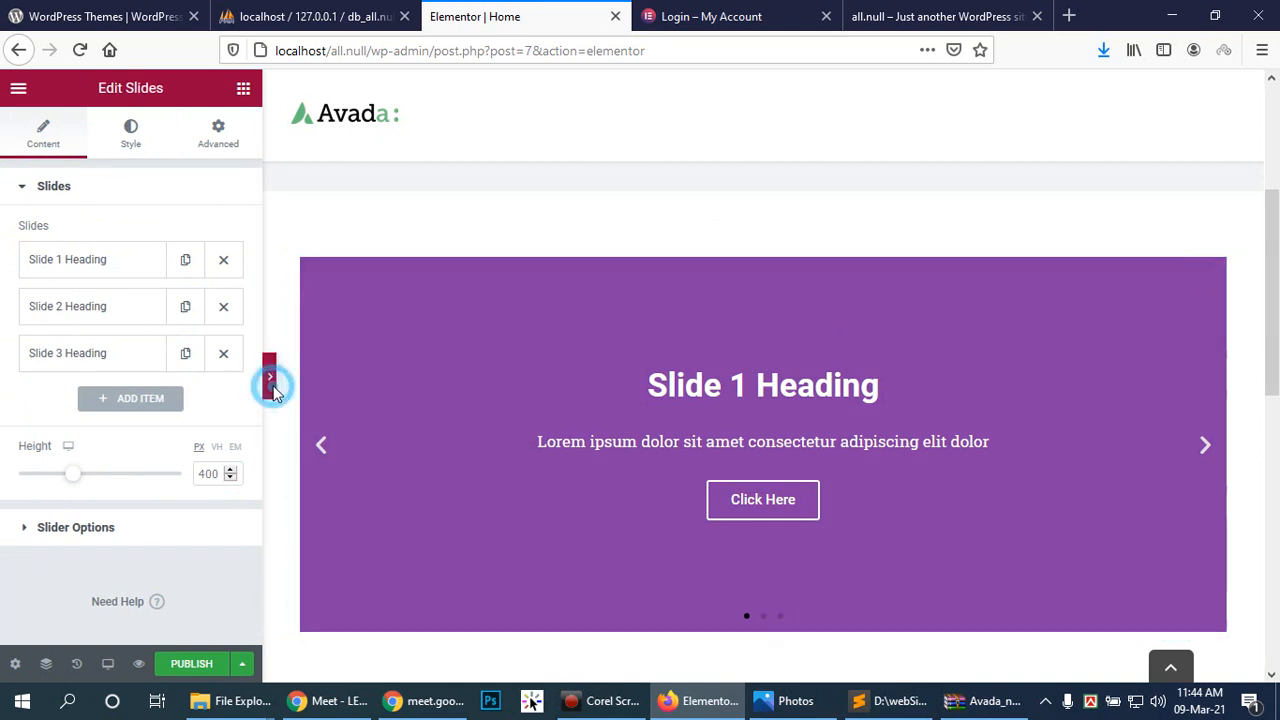
pyautogui.moveTo(1276, 219)
pyautogui.mouseDown()
pyautogui.moveTo(1277, 270)
pyautogui.moveTo(1257, 226)
pyautogui.mouseUp()
pyautogui.click(8, 376)
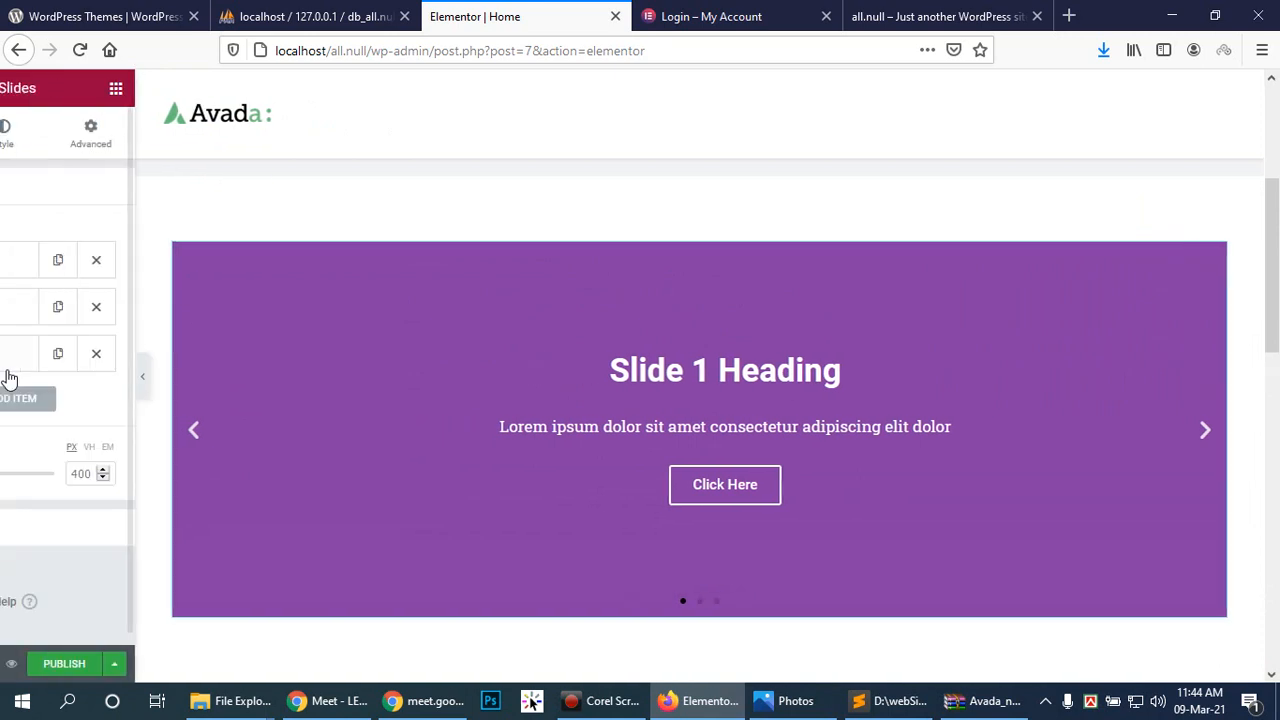
# Step: Change the page layout to 100% Width and preview the page
pyautogui.click(15, 664)
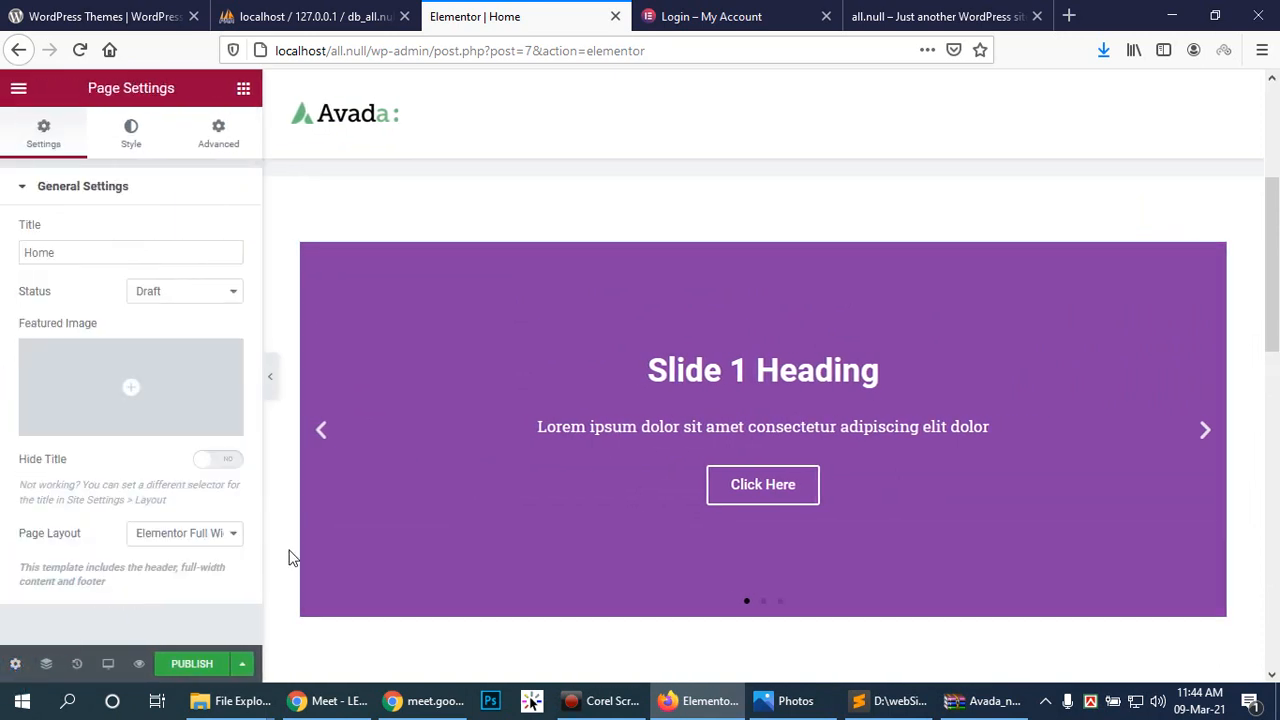
pyautogui.click(236, 537)
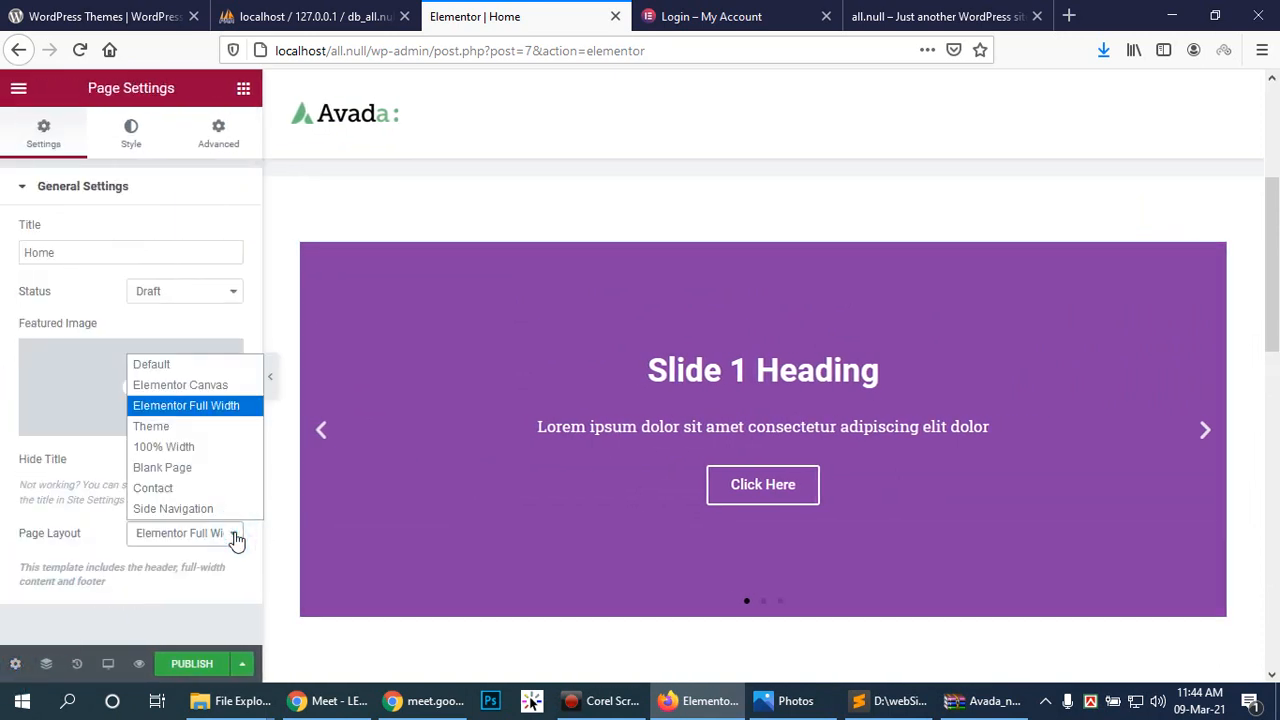
pyautogui.click(150, 446)
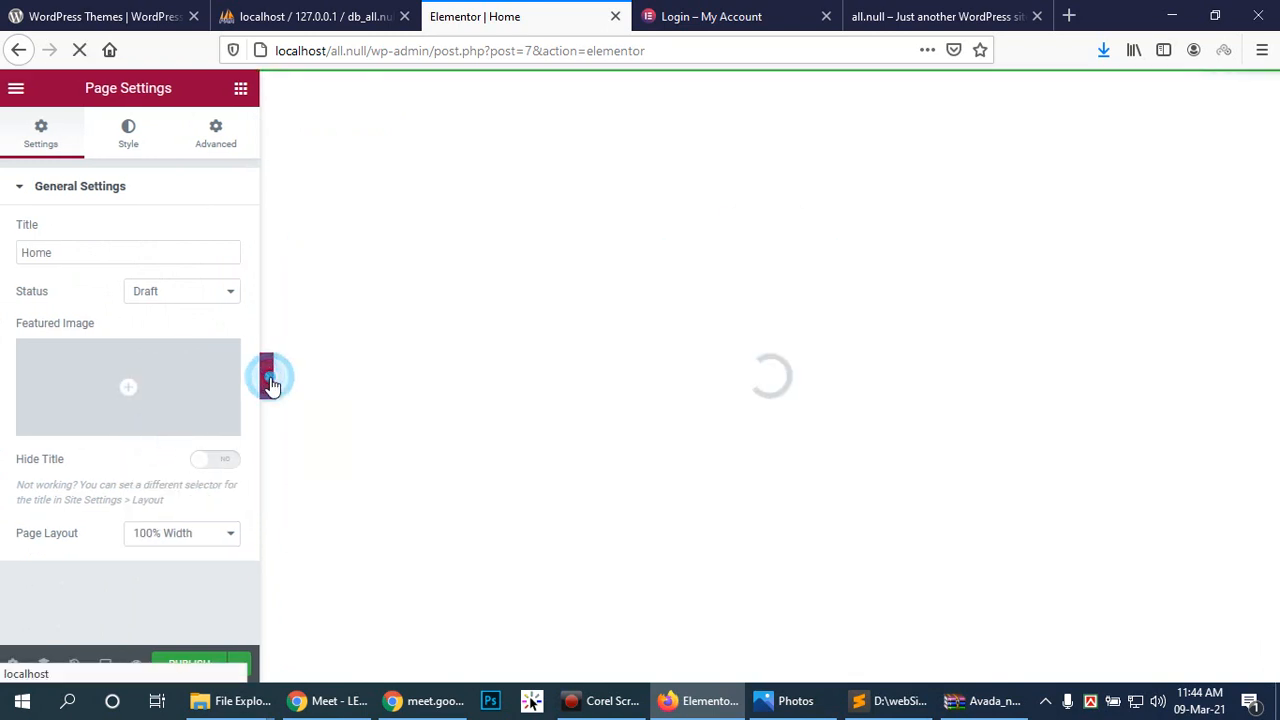
pyautogui.click(268, 376)
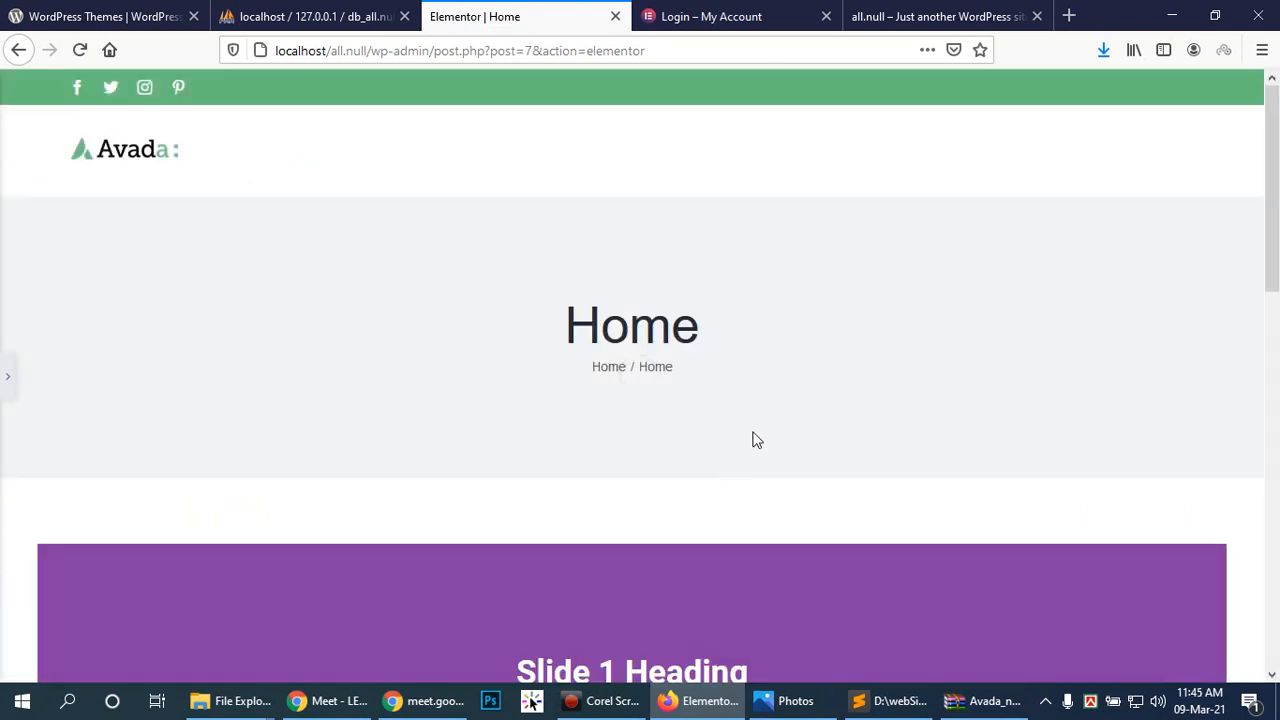
# Step: Reopen the editor panel, look over Page Settings, then open the Slides widget's Edit Slides panel
pyautogui.scroll(-5, 755, 436)
pyautogui.scroll(1, 782, 443)
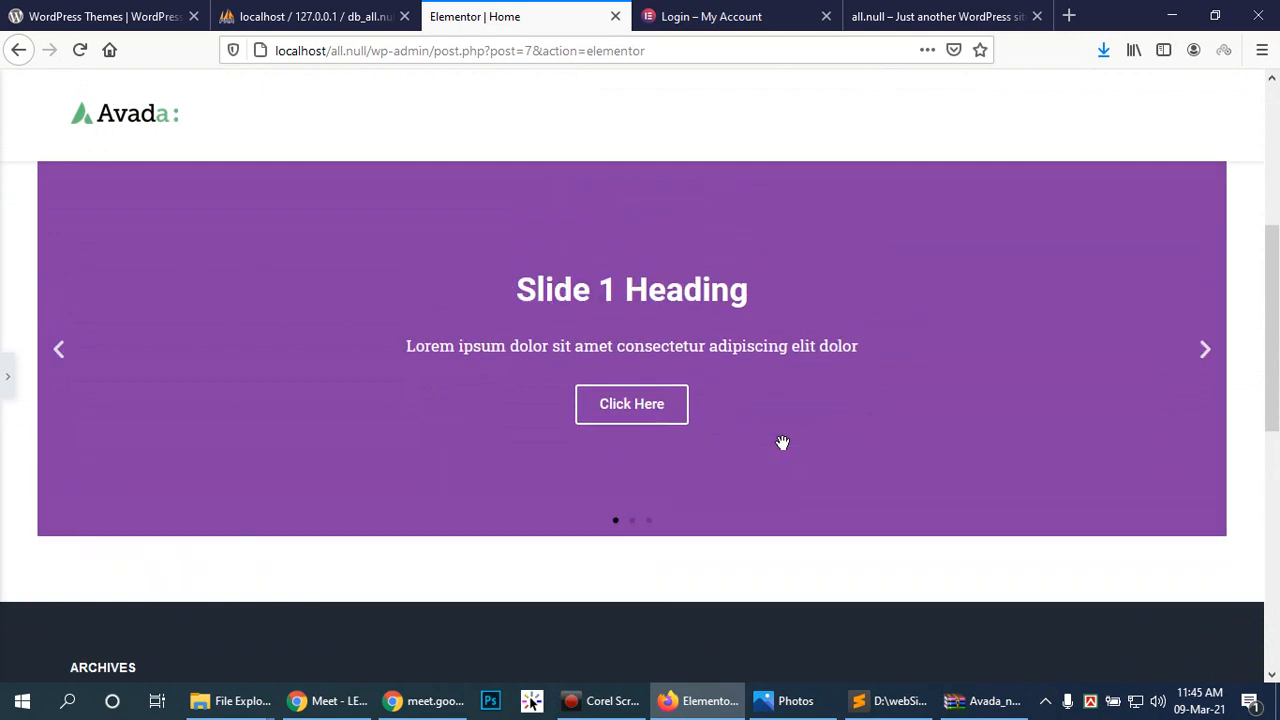
pyautogui.scroll(2, 782, 443)
pyautogui.scroll(-4, 782, 443)
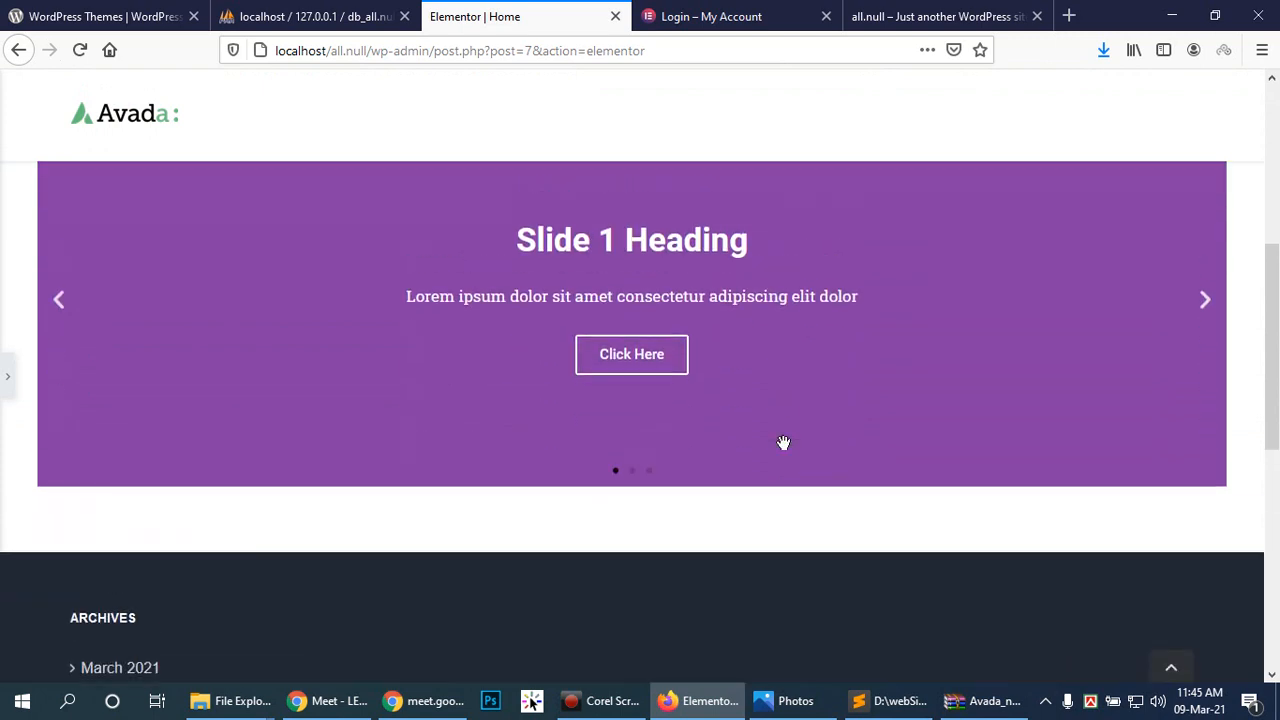
pyautogui.scroll(2, 782, 443)
pyautogui.click(5, 377)
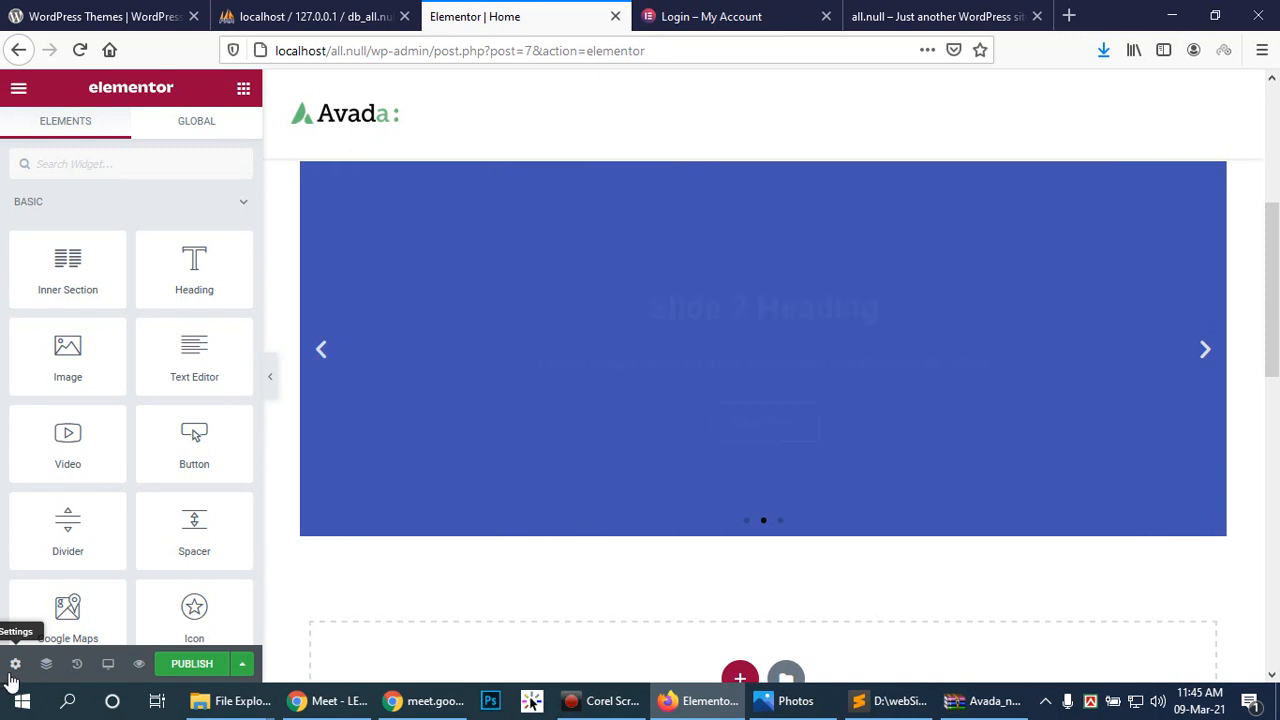
pyautogui.click(12, 666)
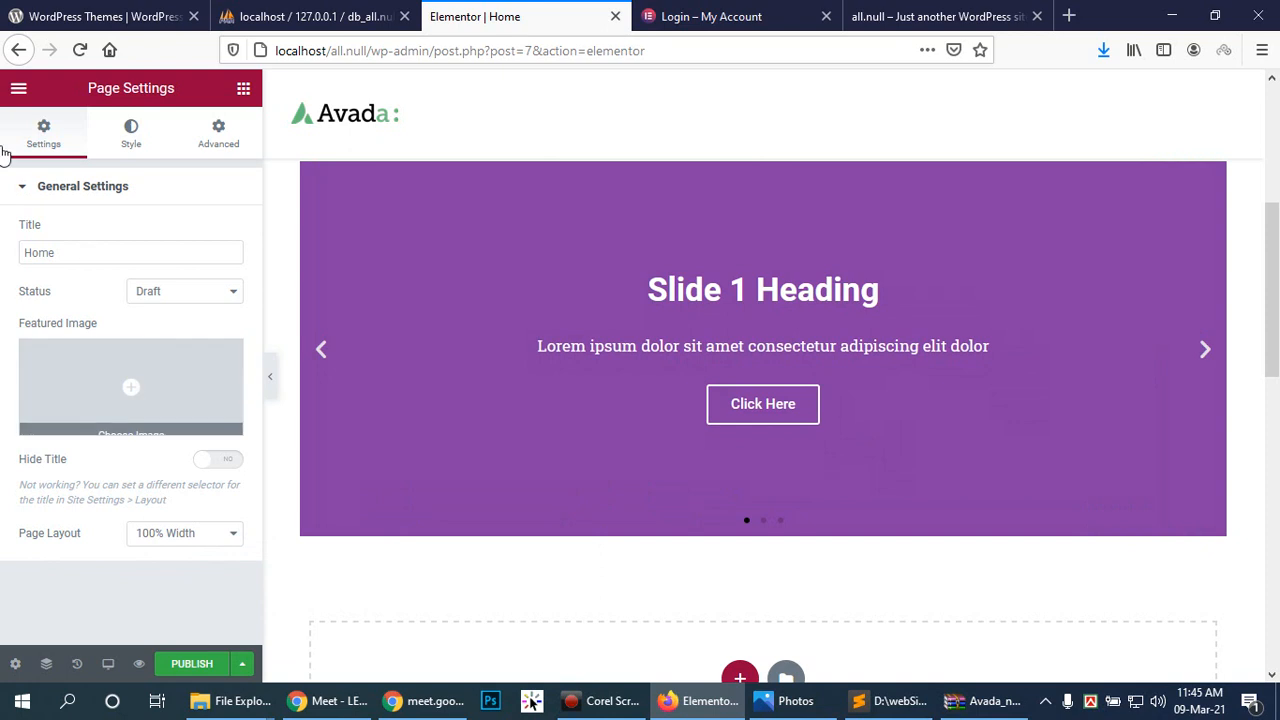
pyautogui.click(22, 188)
pyautogui.click(22, 190)
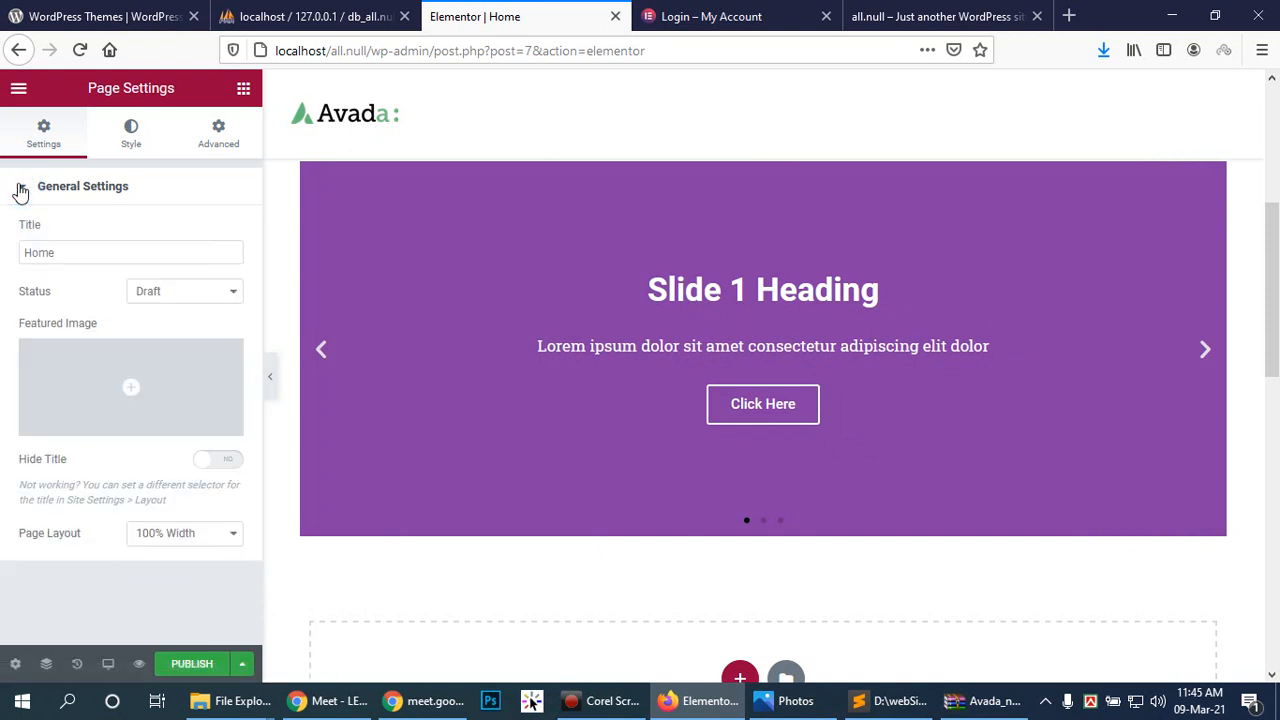
pyautogui.click(18, 661)
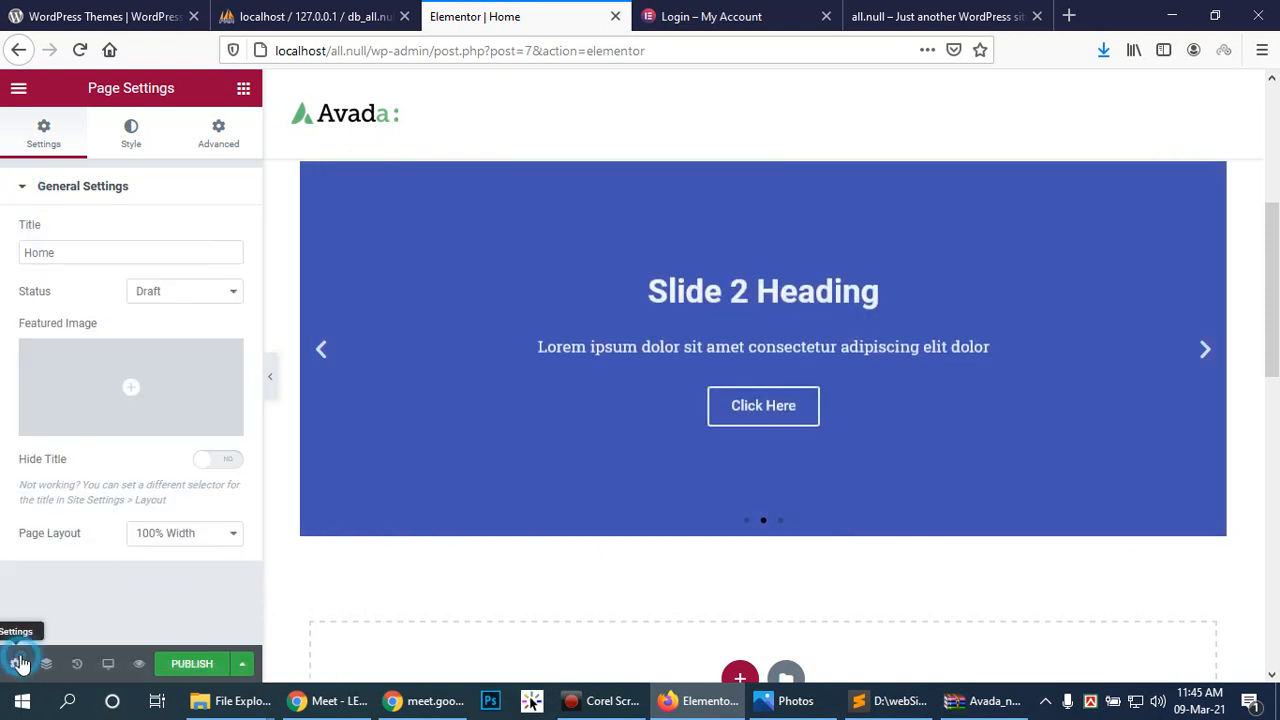
pyautogui.click(14, 666)
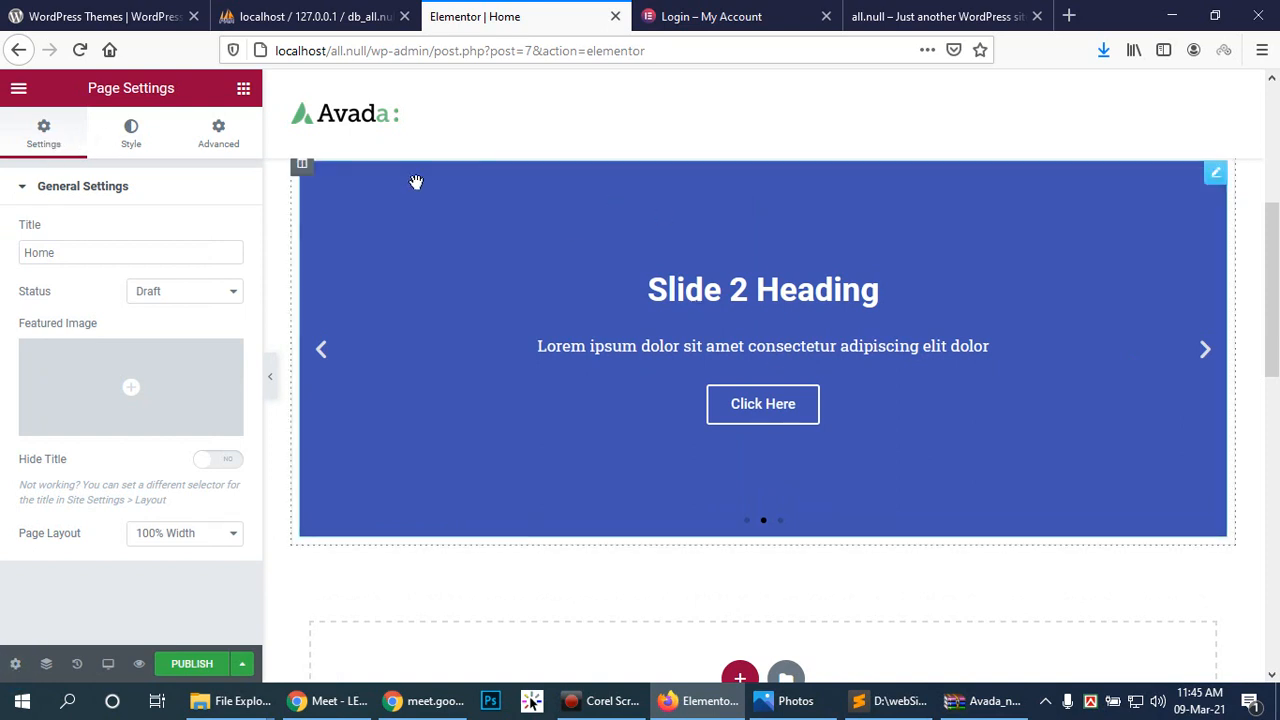
pyautogui.click(467, 187)
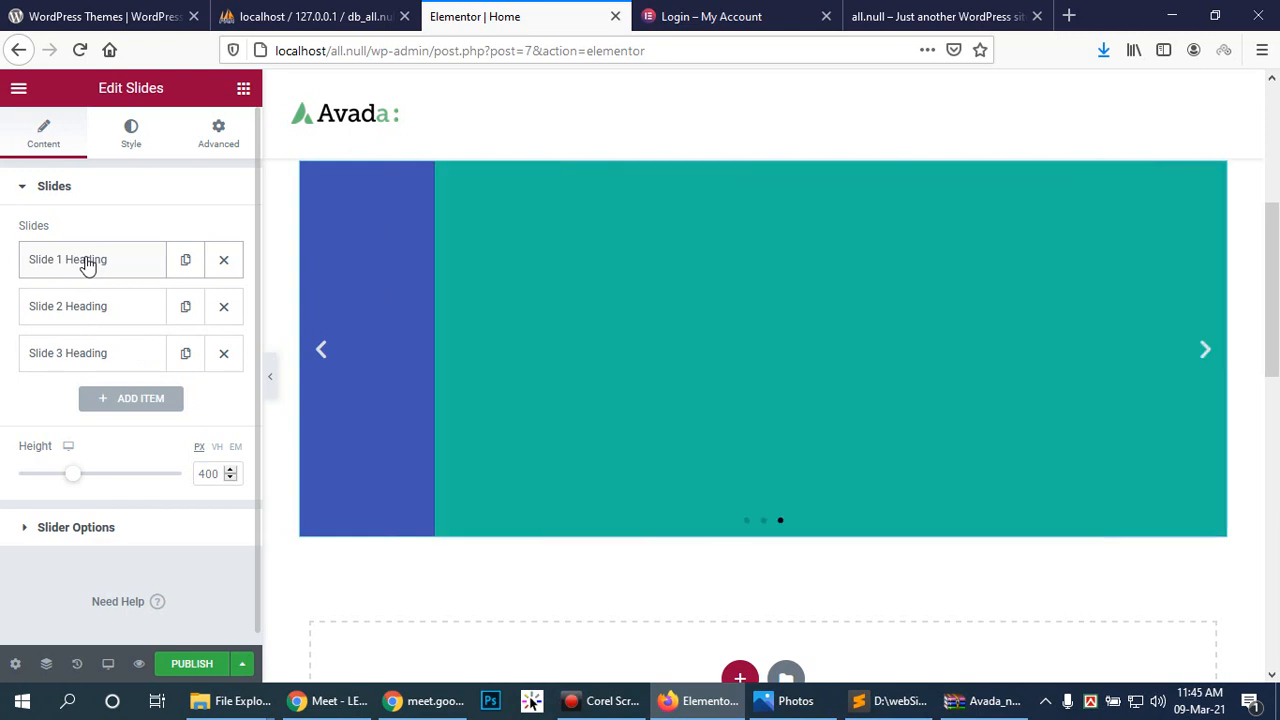
# Step: Expand Slide 1, switch to its Background tab, and start choosing a background image
pyautogui.click(88, 263)
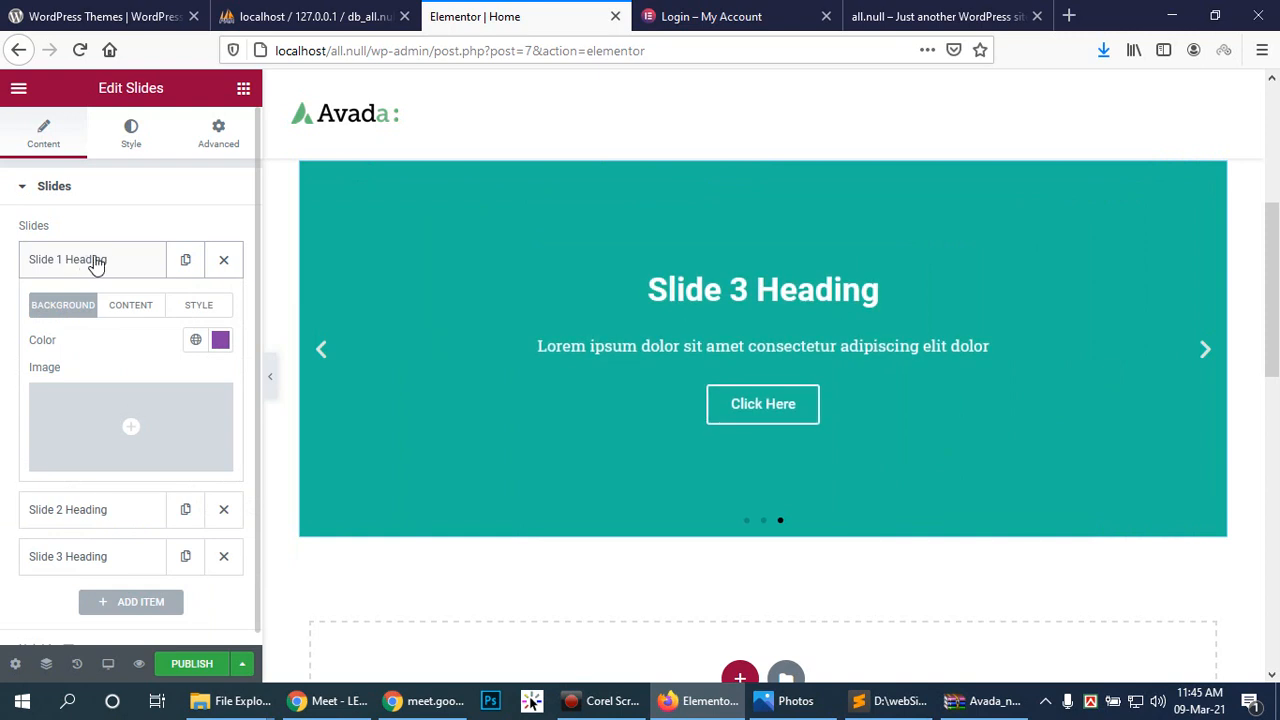
pyautogui.click(133, 308)
pyautogui.click(192, 305)
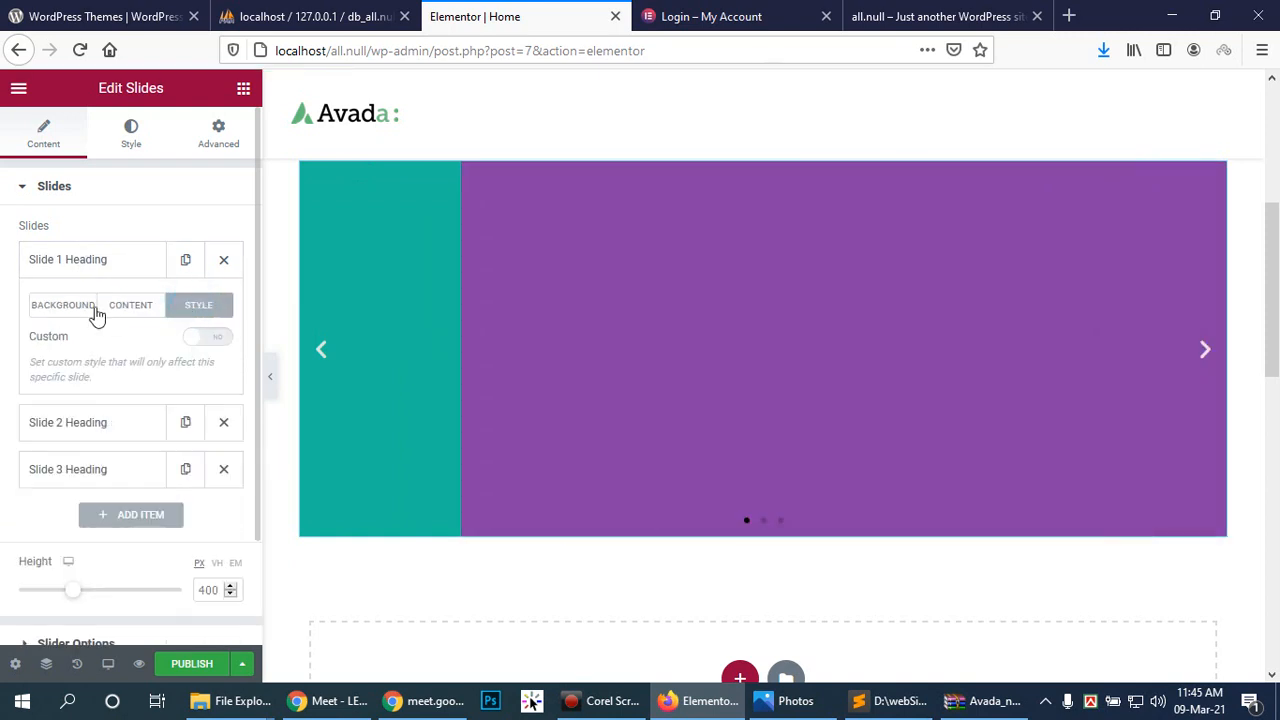
pyautogui.click(116, 306)
pyautogui.click(73, 306)
pyautogui.moveTo(177, 457)
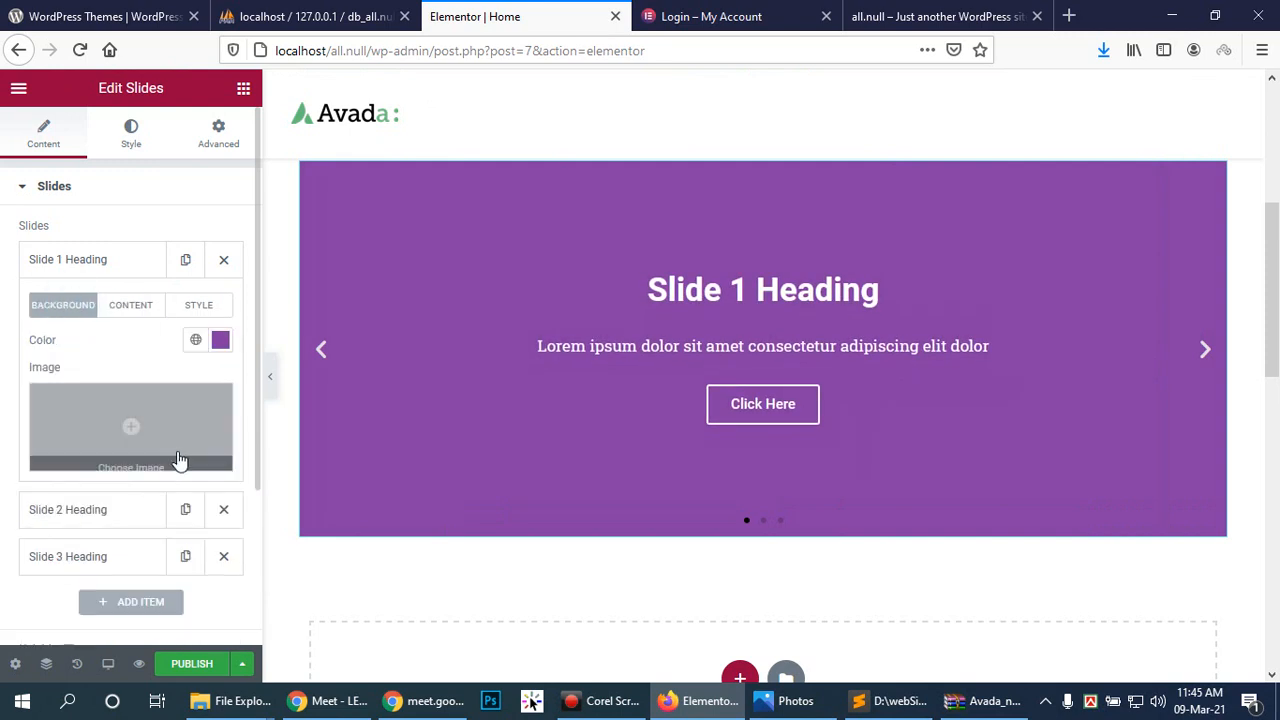
pyautogui.click(129, 424)
# Step: Browse the Downloads folder for uploads and select Wdd_img (5).jpg
pyautogui.click(672, 420)
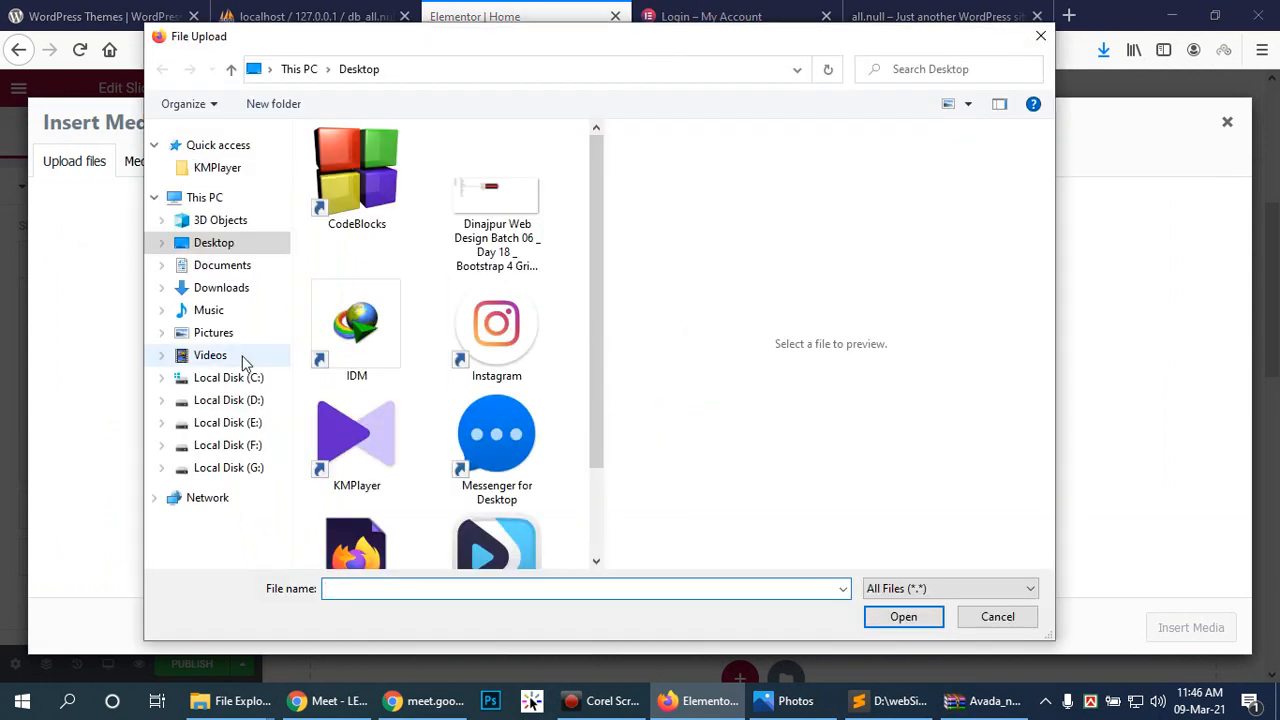
pyautogui.click(236, 287)
pyautogui.scroll(-5, 494, 306)
pyautogui.scroll(-10, 494, 306)
pyautogui.scroll(3, 500, 300)
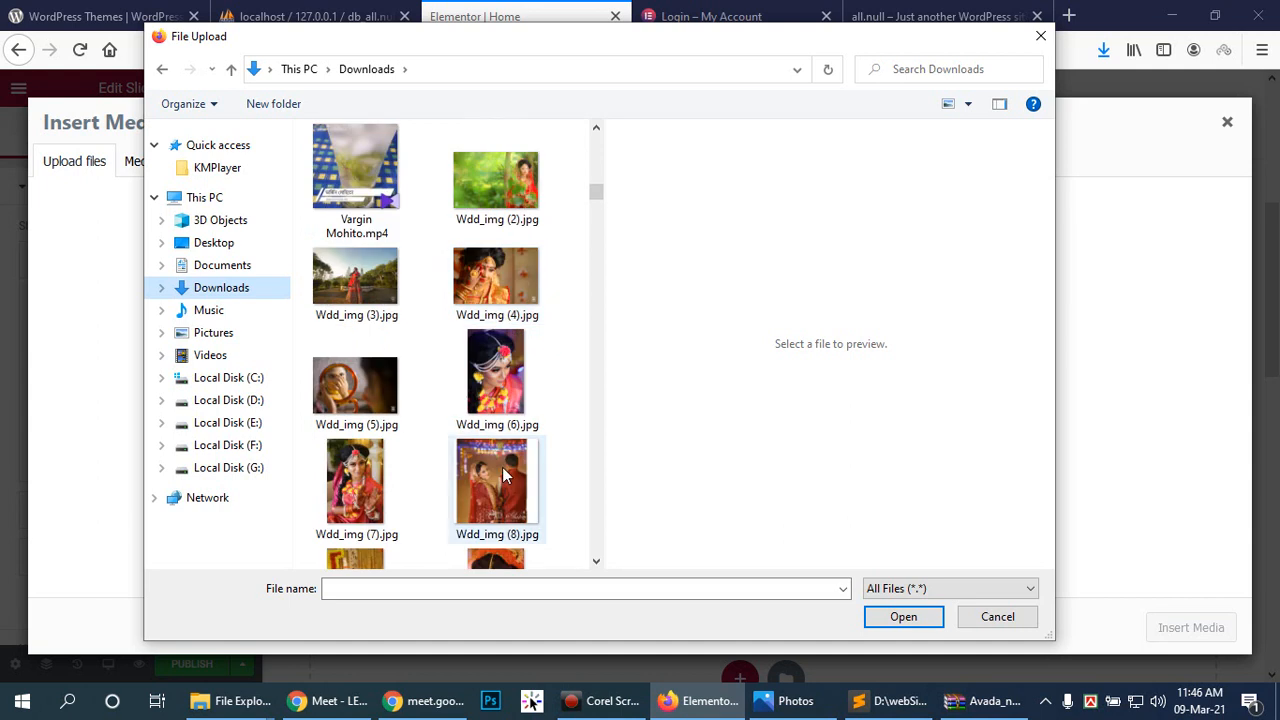
pyautogui.scroll(-2, 497, 455)
pyautogui.scroll(2, 497, 455)
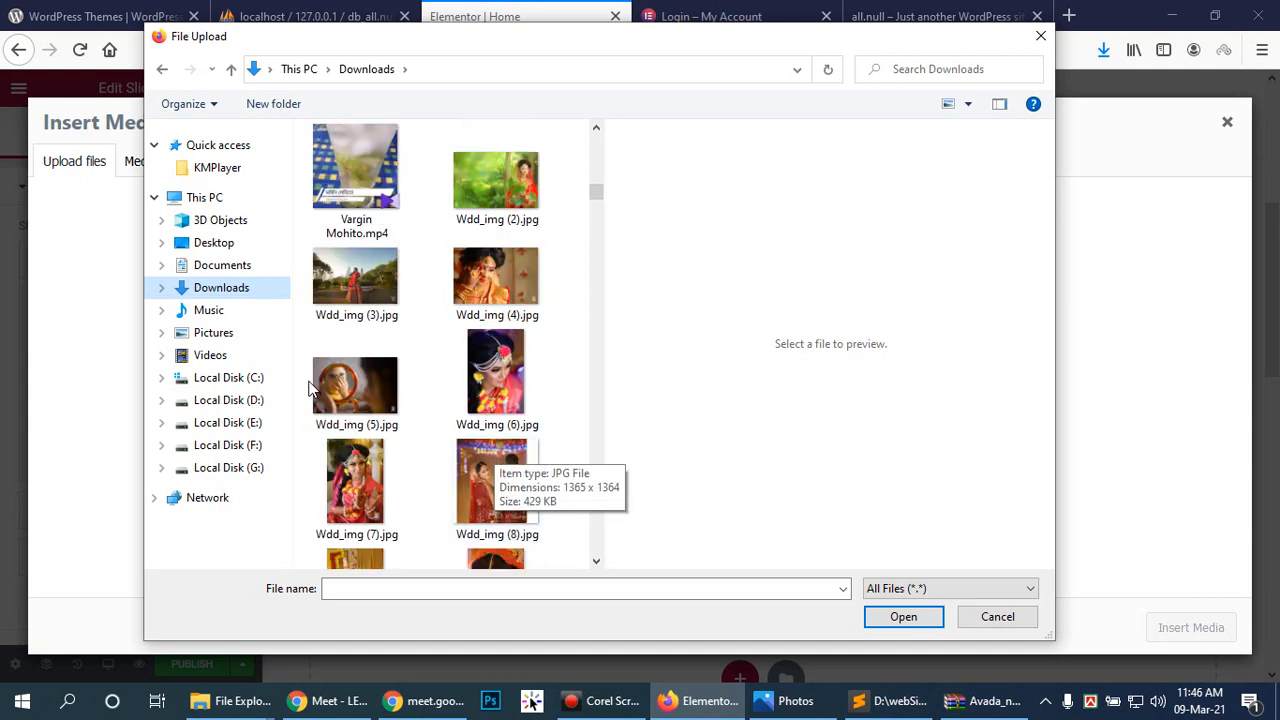
pyautogui.click(372, 390)
# Step: Add Wdd_img (24).jpg and Wdd_img (29).jpg to the selection and upload all three
pyautogui.scroll(-5, 381, 373)
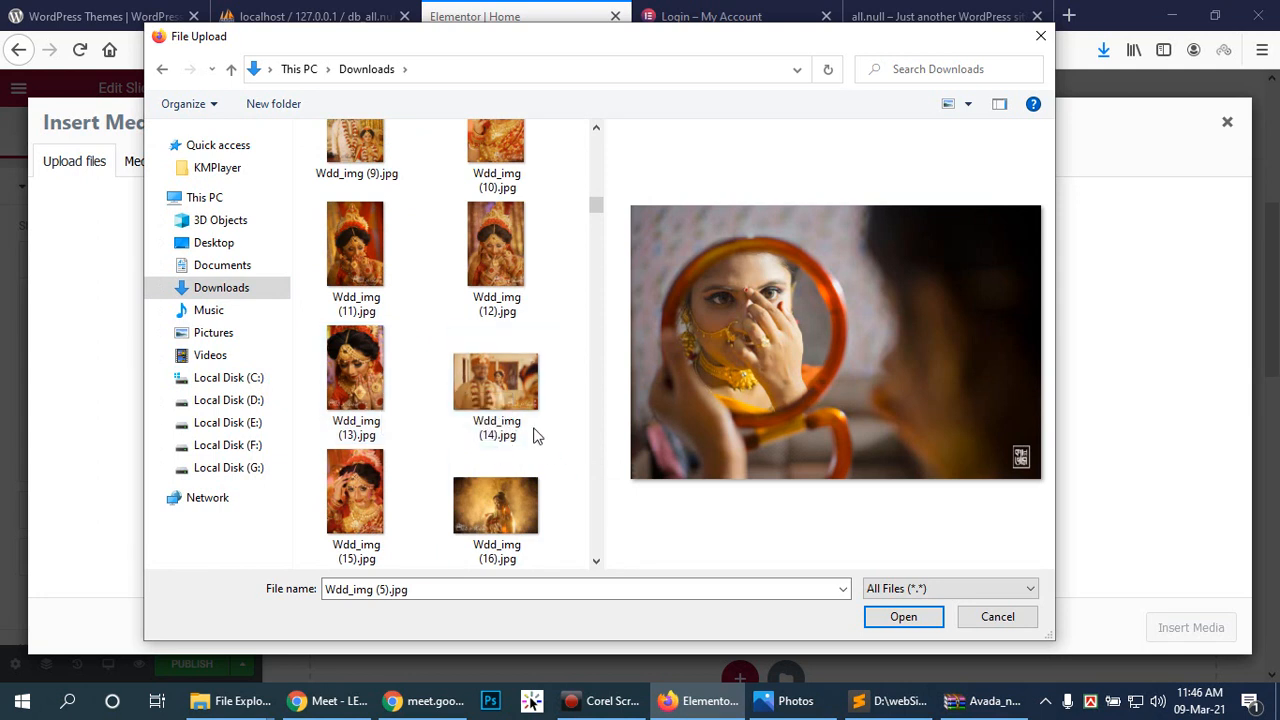
pyautogui.scroll(-6, 518, 435)
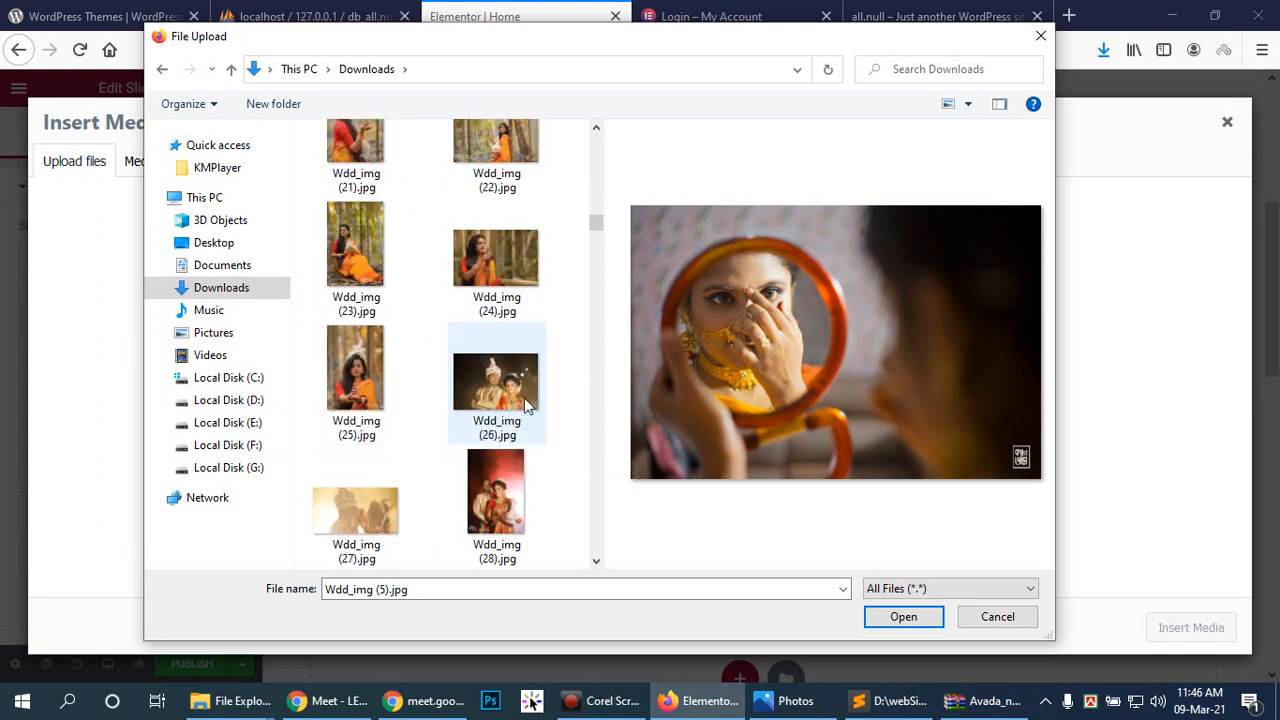
pyautogui.keyDown('ctrl'); pyautogui.click(504, 266); pyautogui.keyUp('ctrl')
pyautogui.scroll(-2, 527, 357)
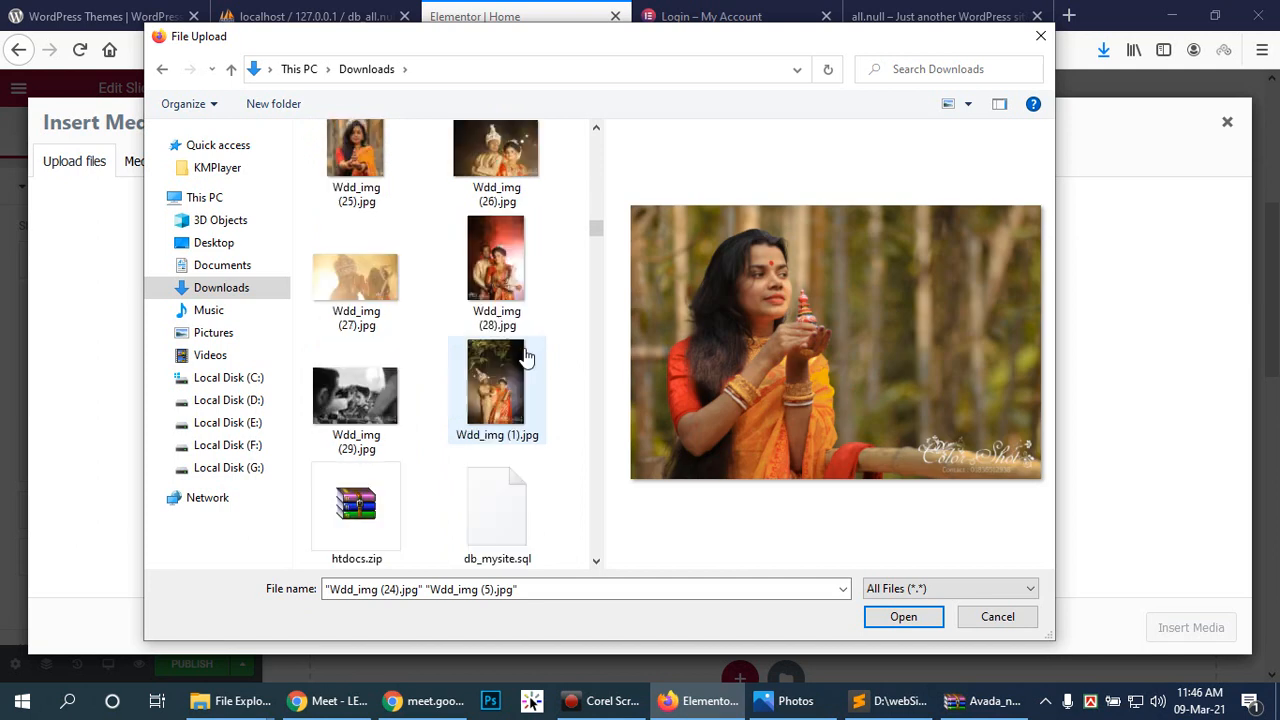
pyautogui.keyDown('ctrl'); pyautogui.click(360, 388); pyautogui.keyUp('ctrl')
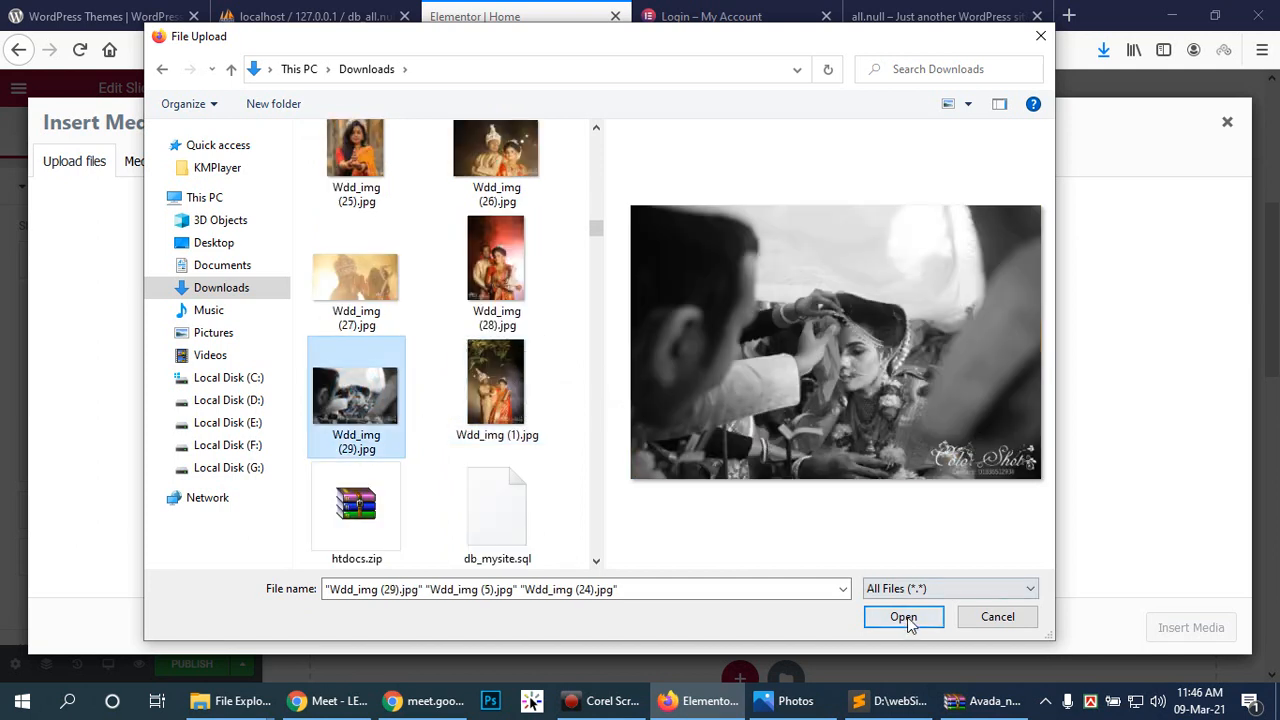
pyautogui.click(903, 617)
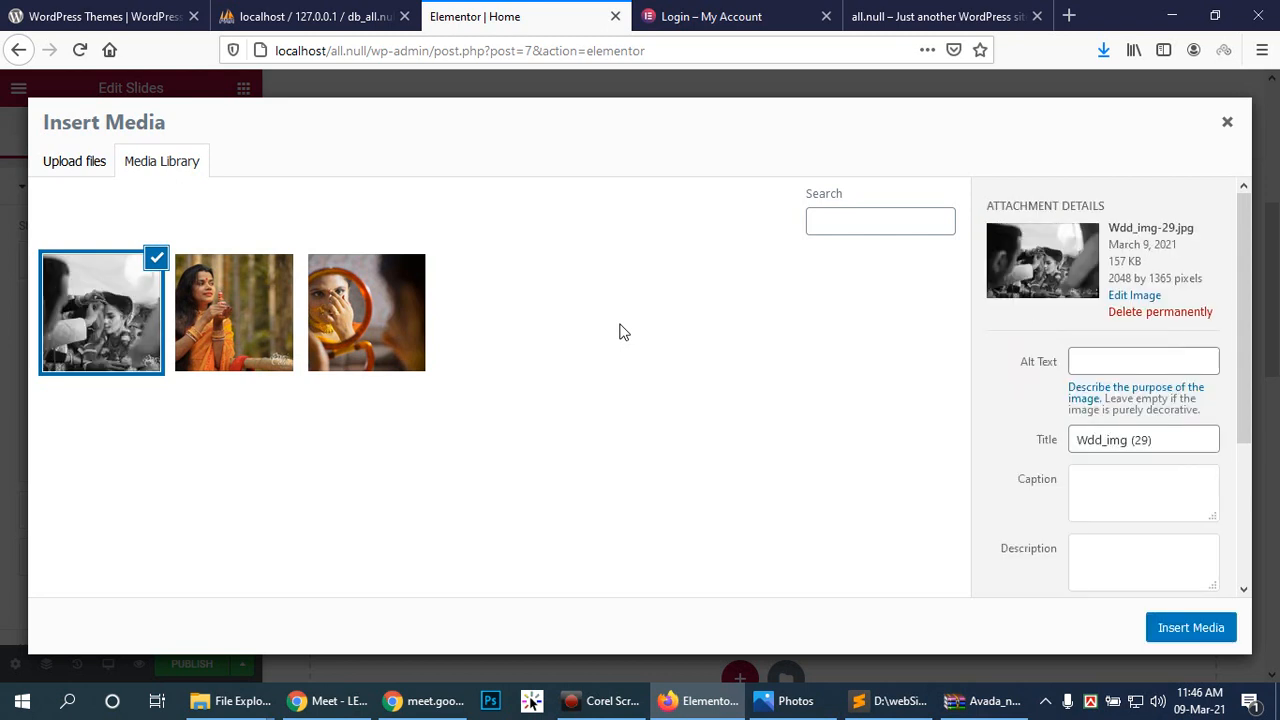
# Step: Set the mirror photo Wdd_img-5 as Slide 1's background and enable Background Overlay and Ken Burns
pyautogui.click(398, 332)
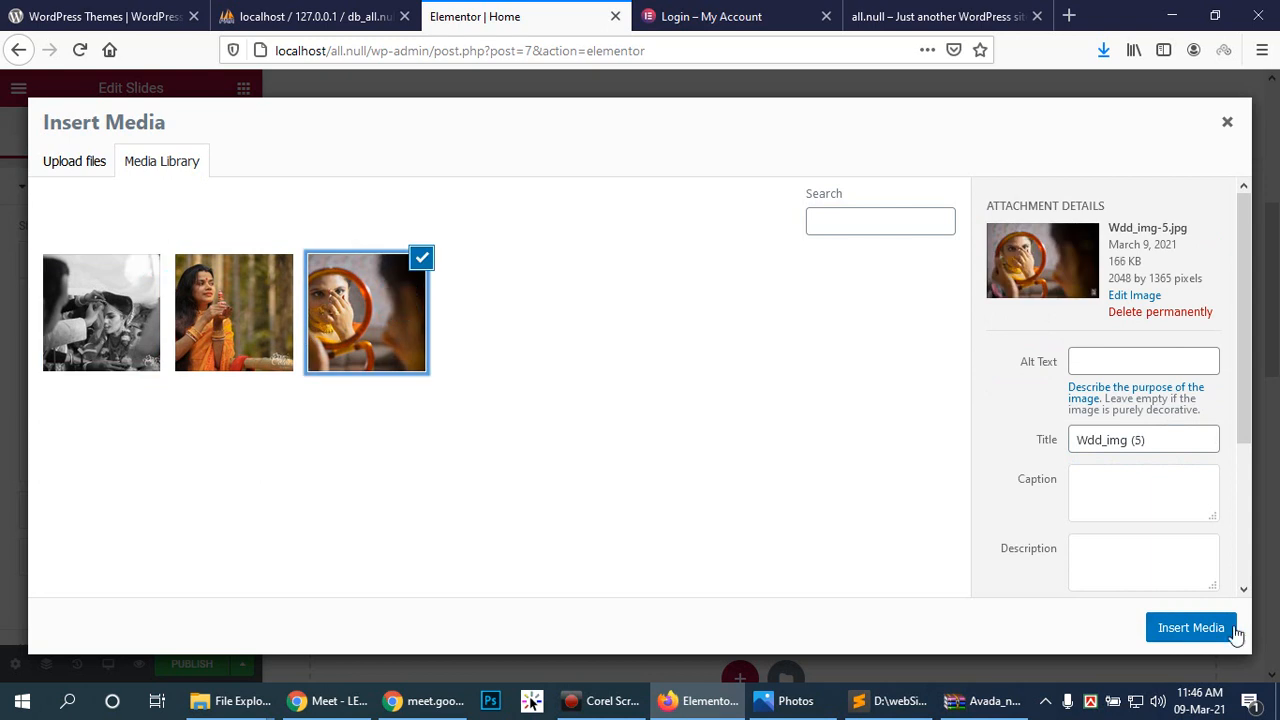
pyautogui.click(1191, 628)
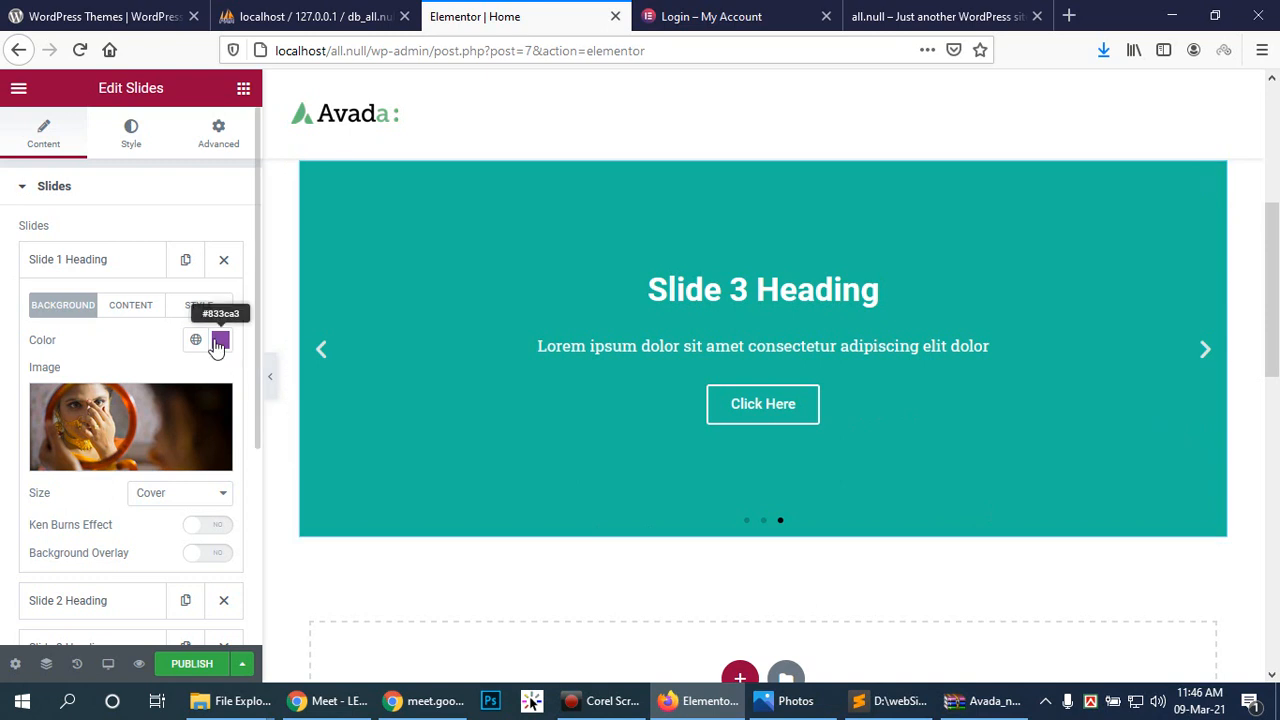
pyautogui.scroll(-1, 212, 362)
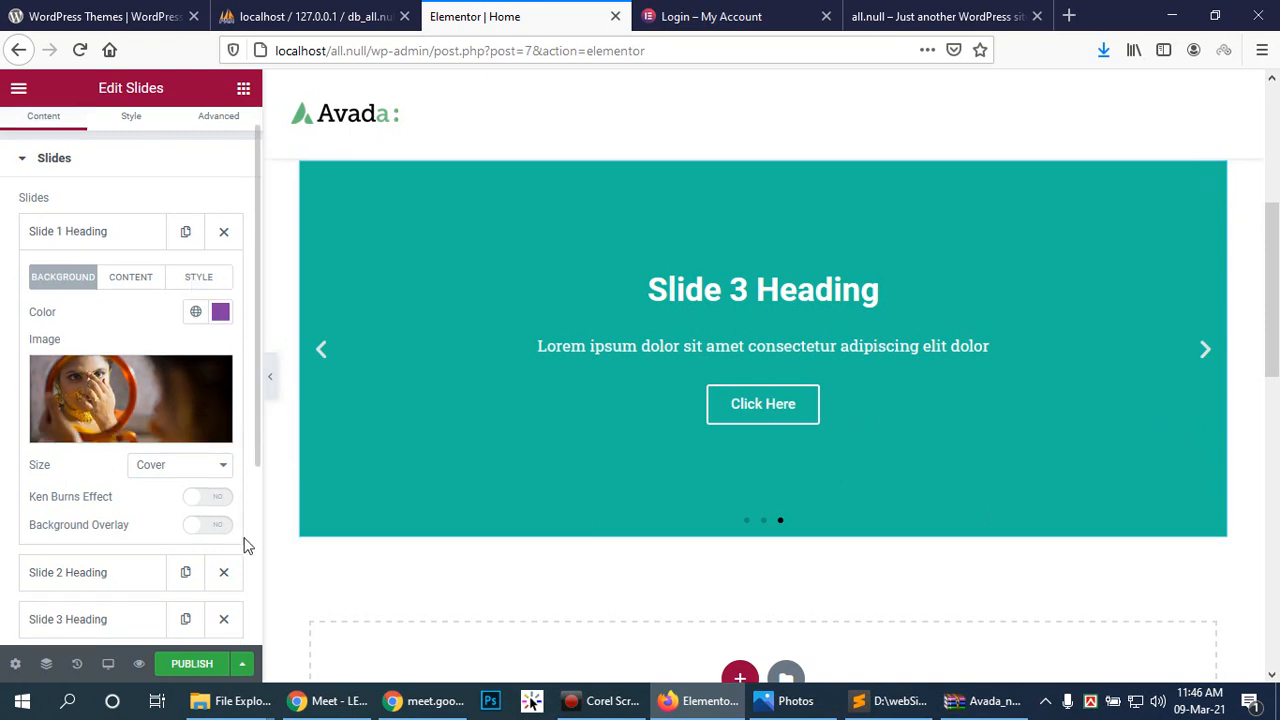
pyautogui.click(208, 525)
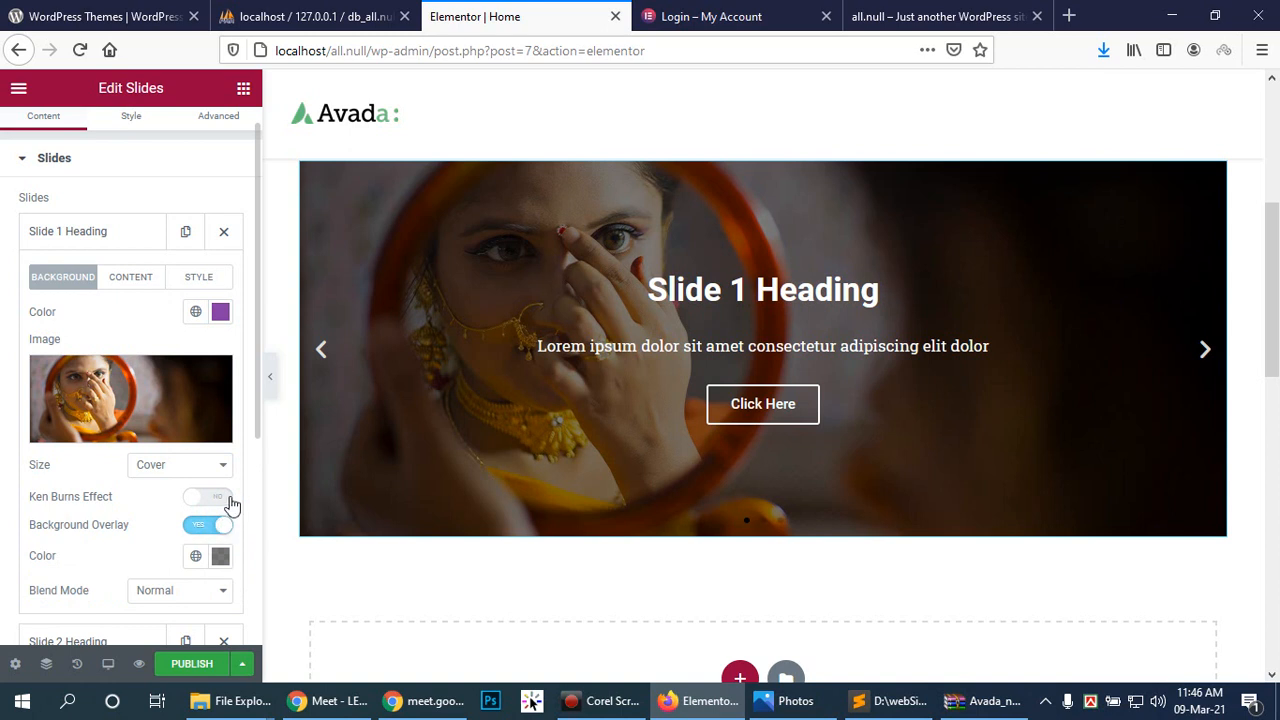
pyautogui.click(228, 499)
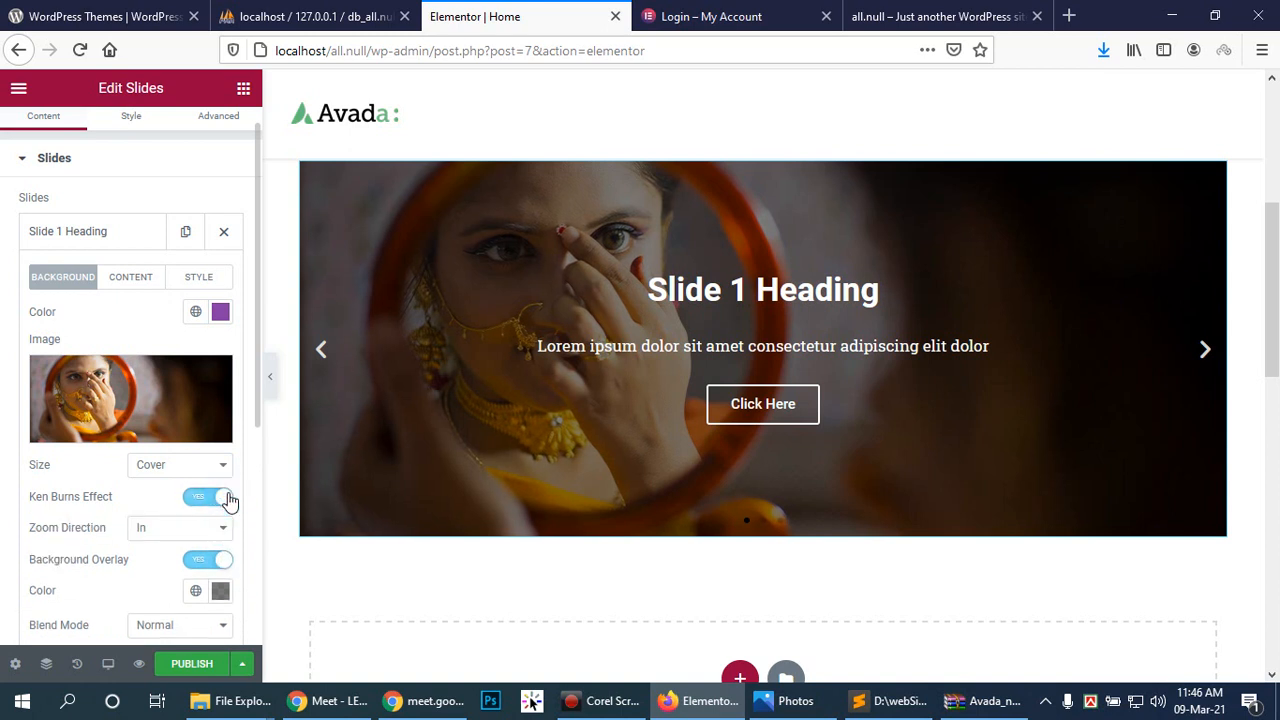
pyautogui.rightClick(228, 499)
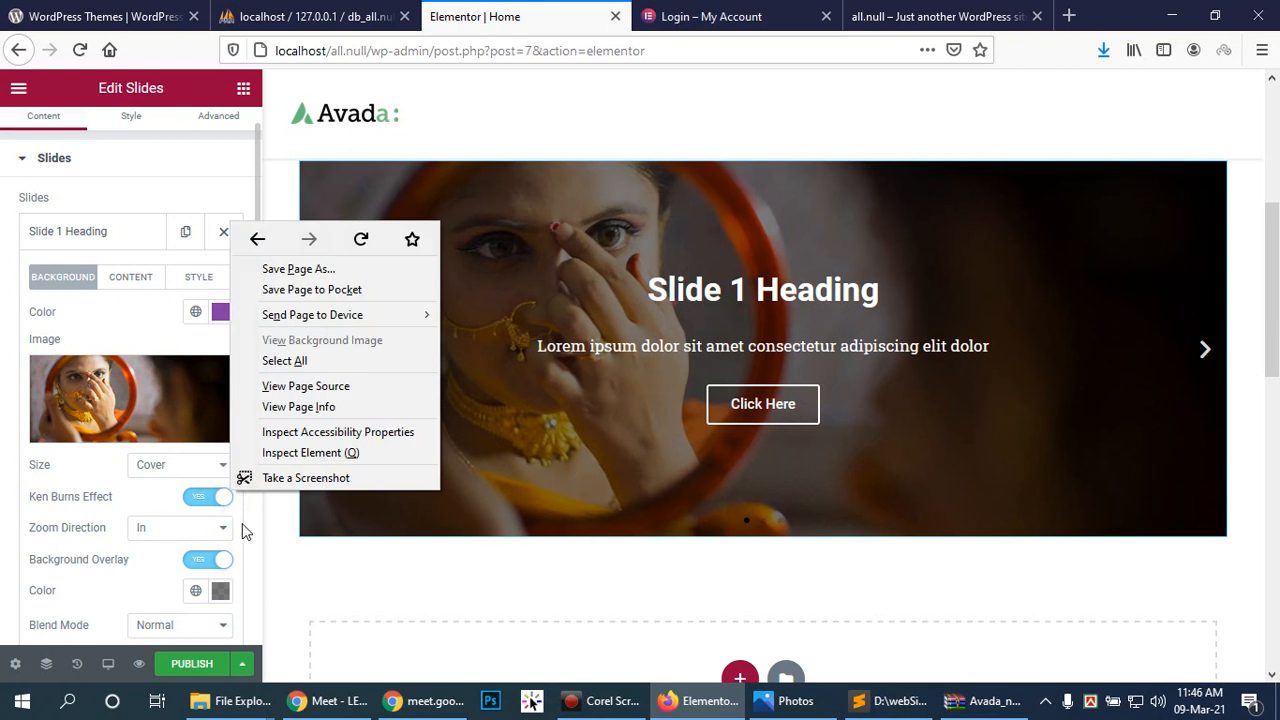
pyautogui.click(242, 523)
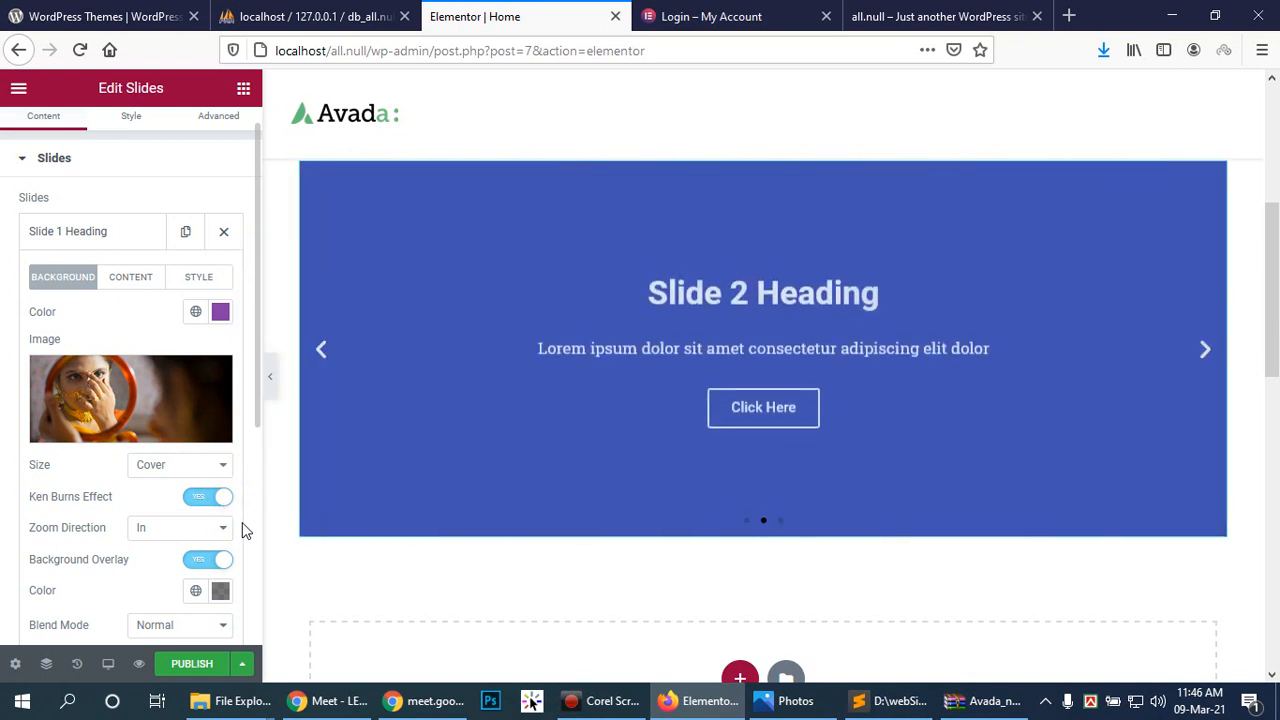
# Step: Check Slide 1's background colour without changes, then show its title, description and button settings
pyautogui.scroll(-1, 190, 490)
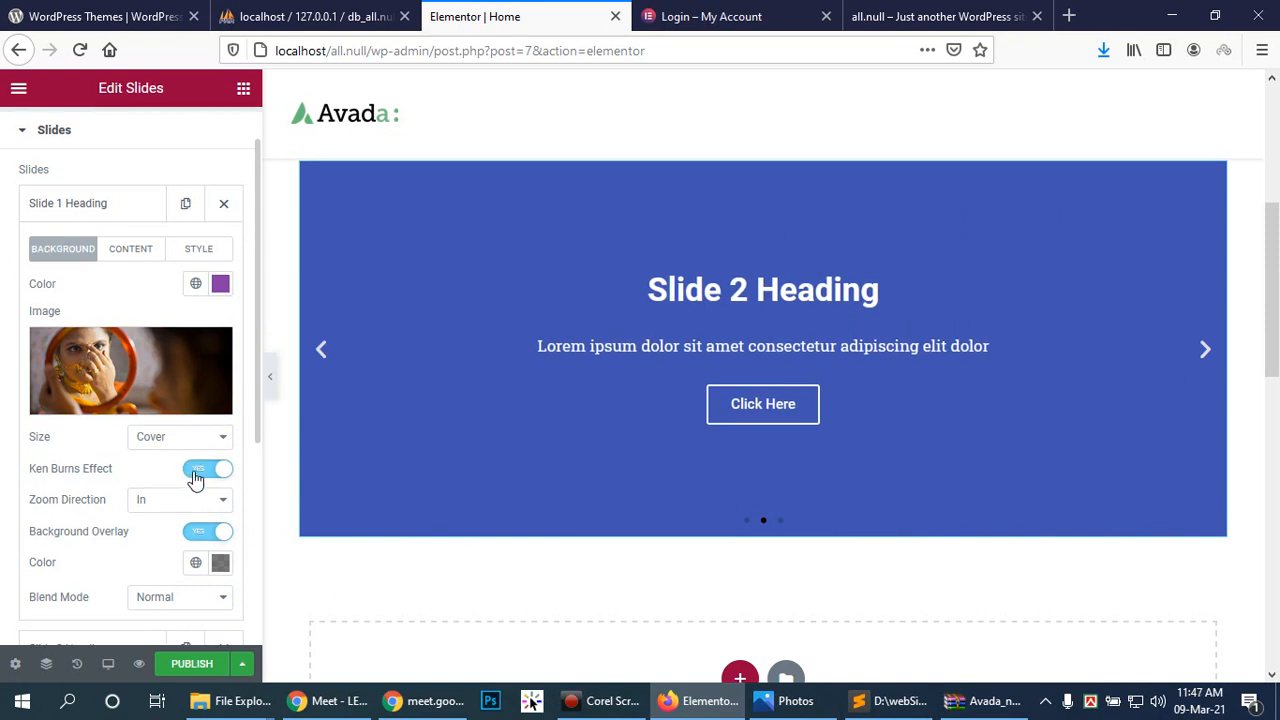
pyautogui.scroll(1, 134, 449)
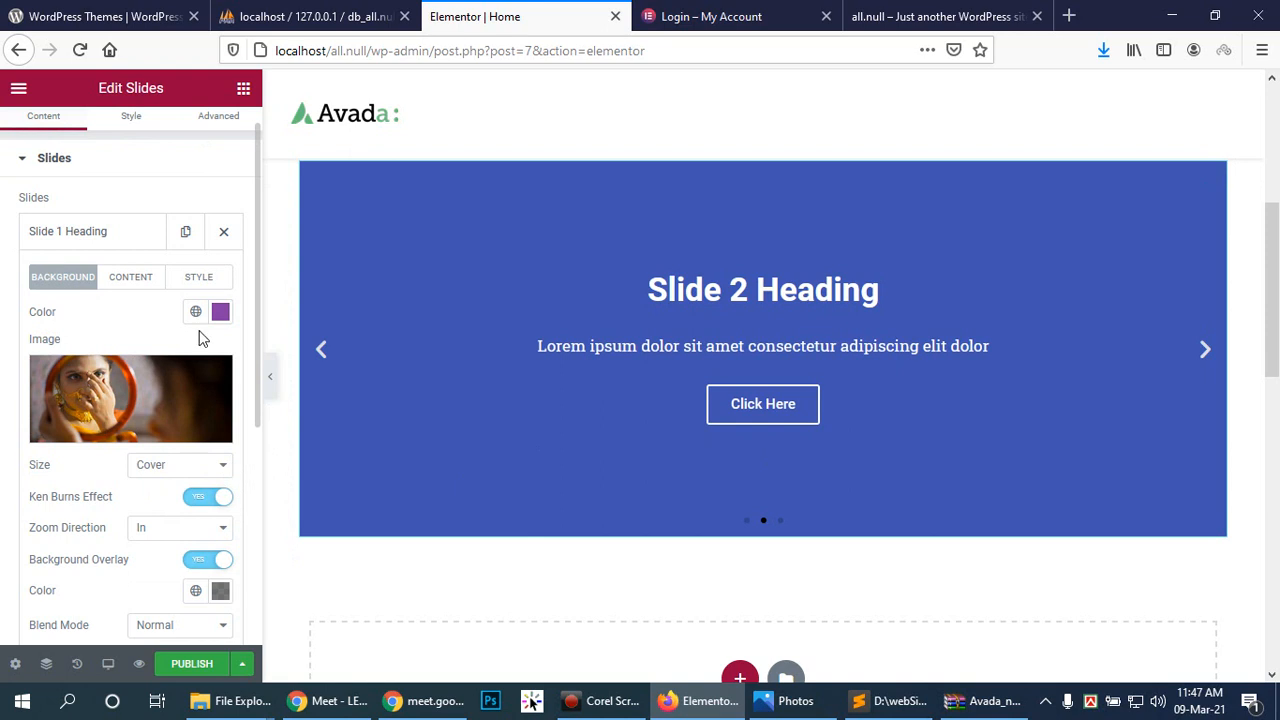
pyautogui.click(220, 312)
pyautogui.click(220, 312)
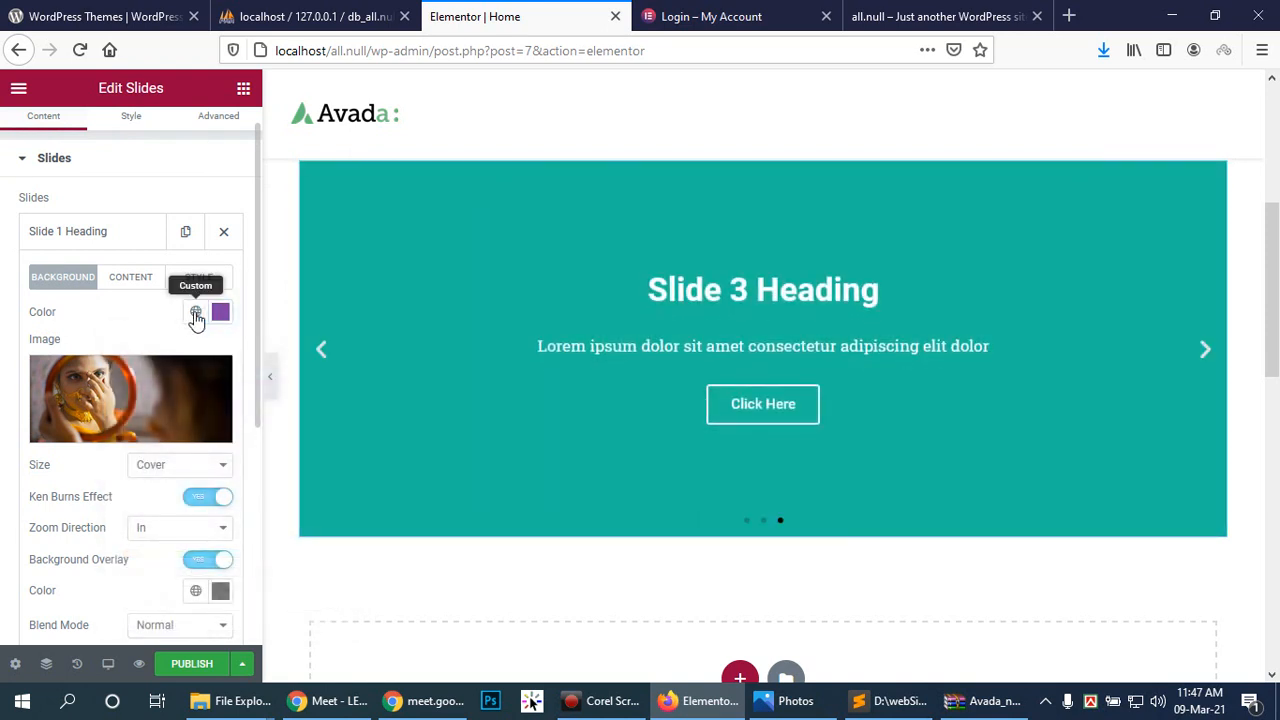
pyautogui.scroll(-2, 203, 472)
pyautogui.scroll(-2, 203, 472)
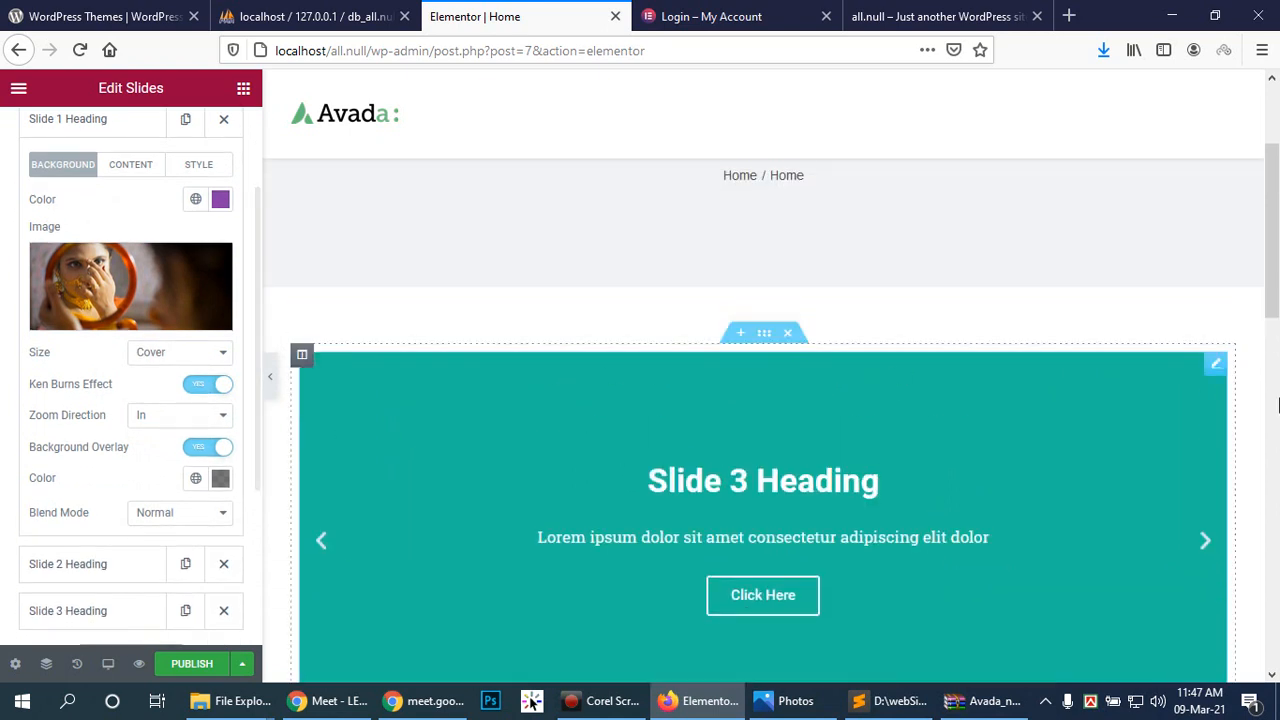
pyautogui.moveTo(139, 332)
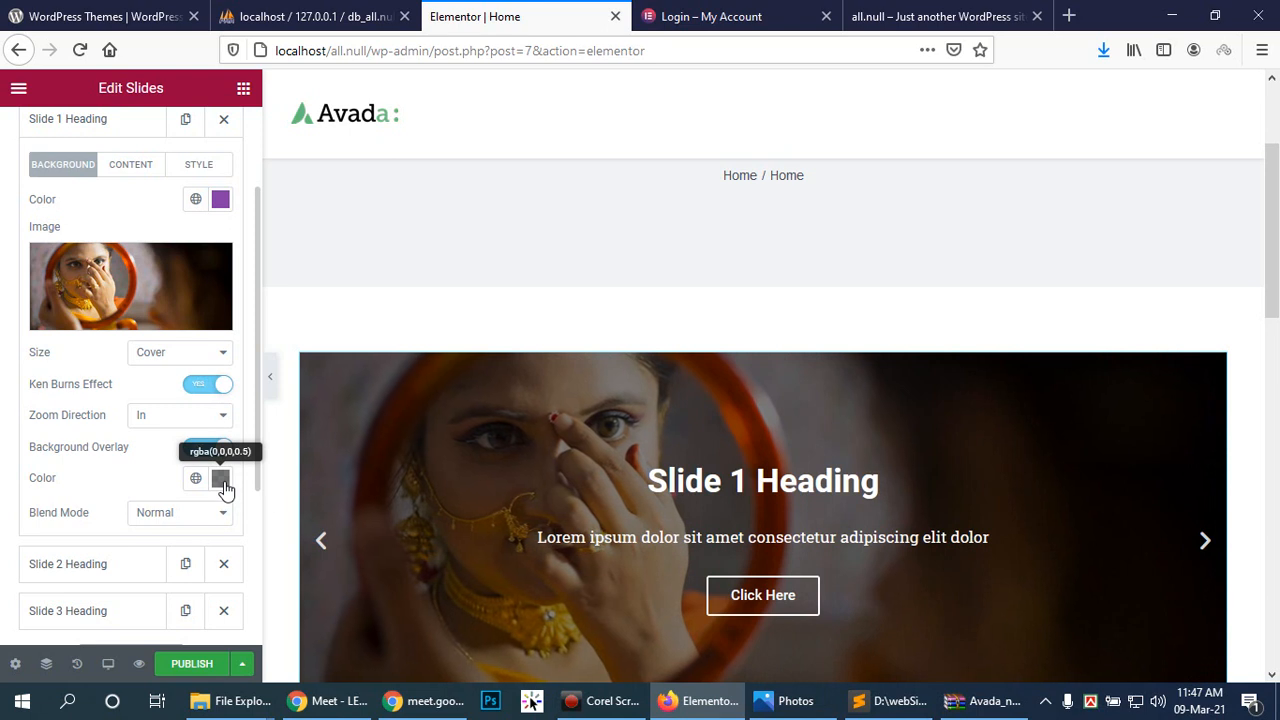
pyautogui.scroll(1, 149, 440)
pyautogui.scroll(-1, 123, 394)
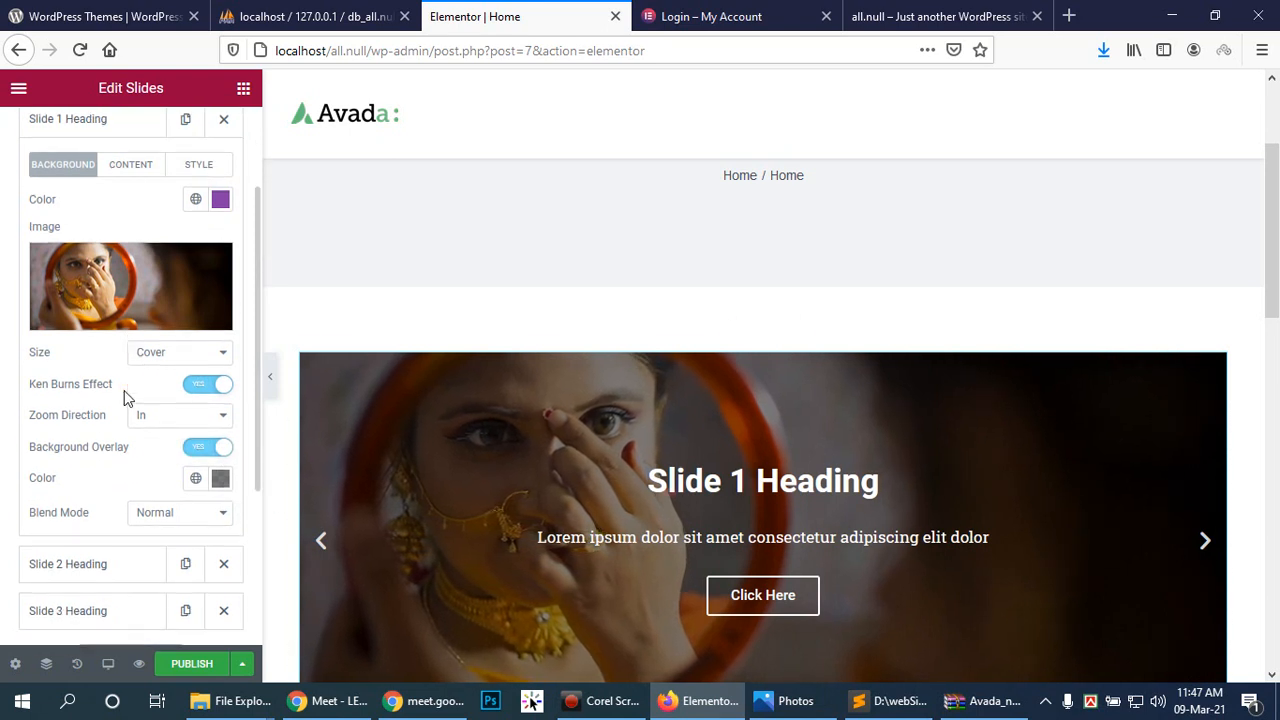
pyautogui.scroll(2, 160, 350)
pyautogui.moveTo(186, 409)
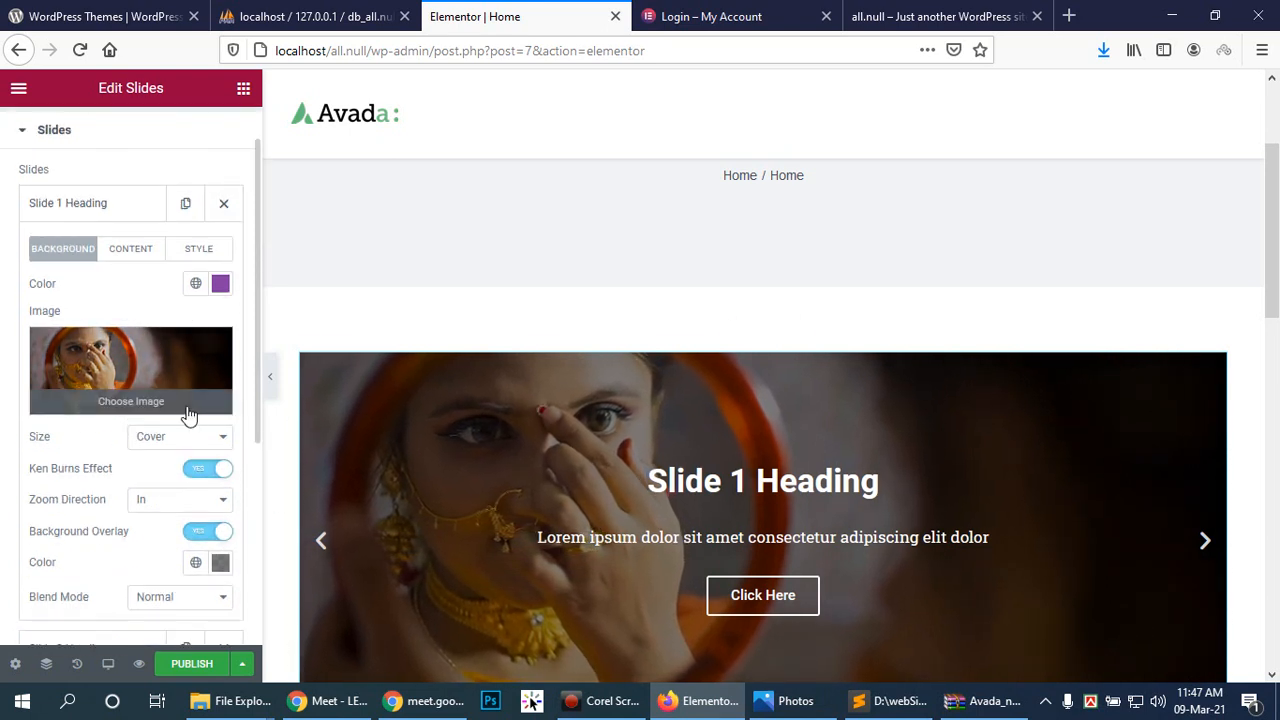
pyautogui.click(130, 250)
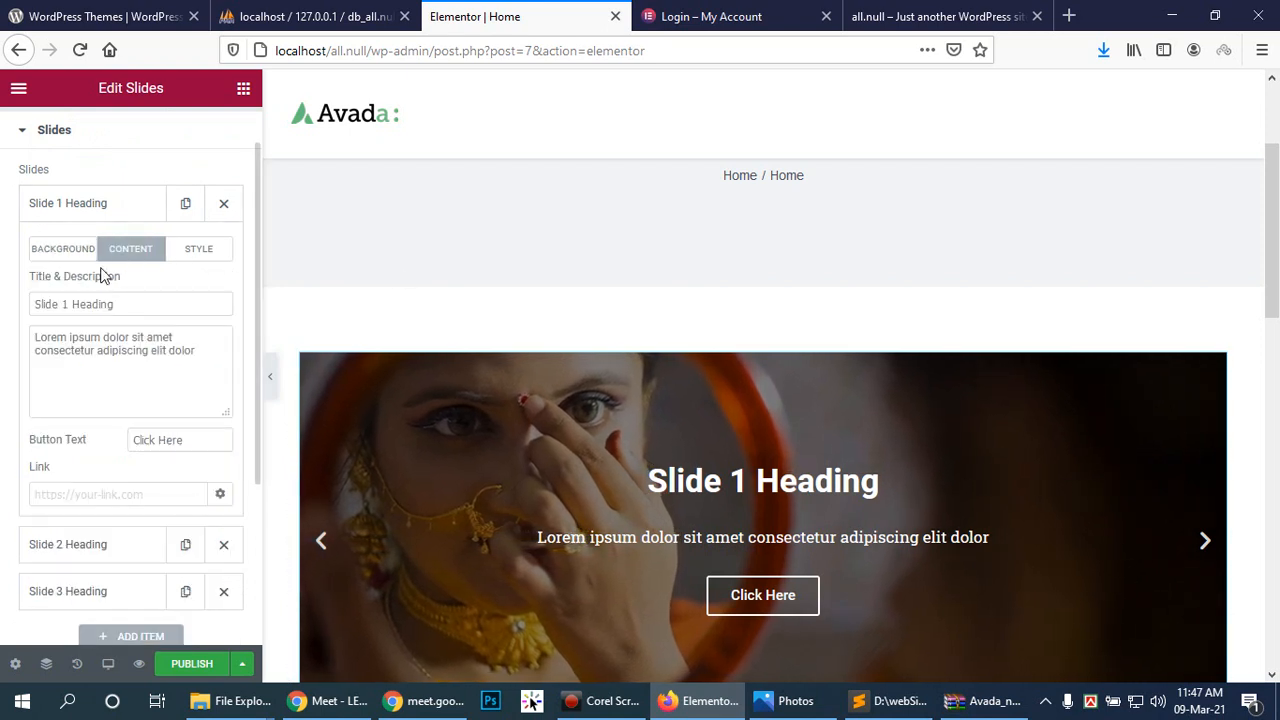
pyautogui.click(142, 306)
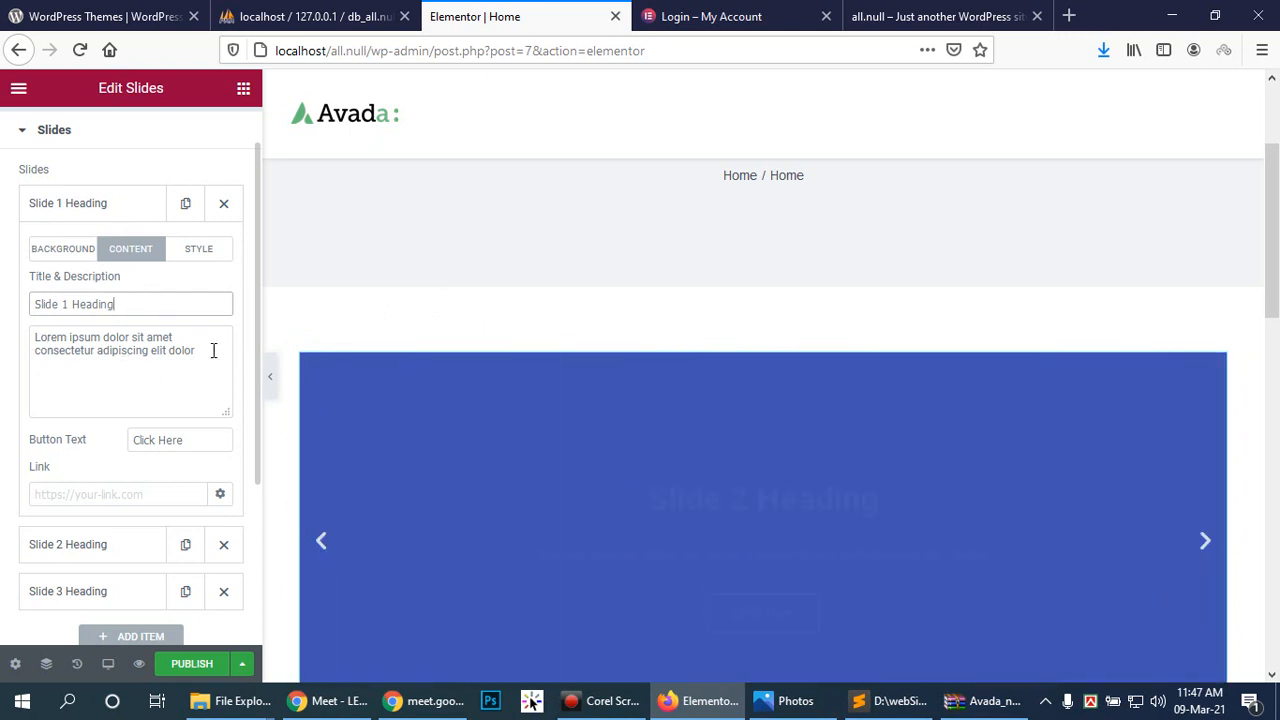
pyautogui.click(211, 351)
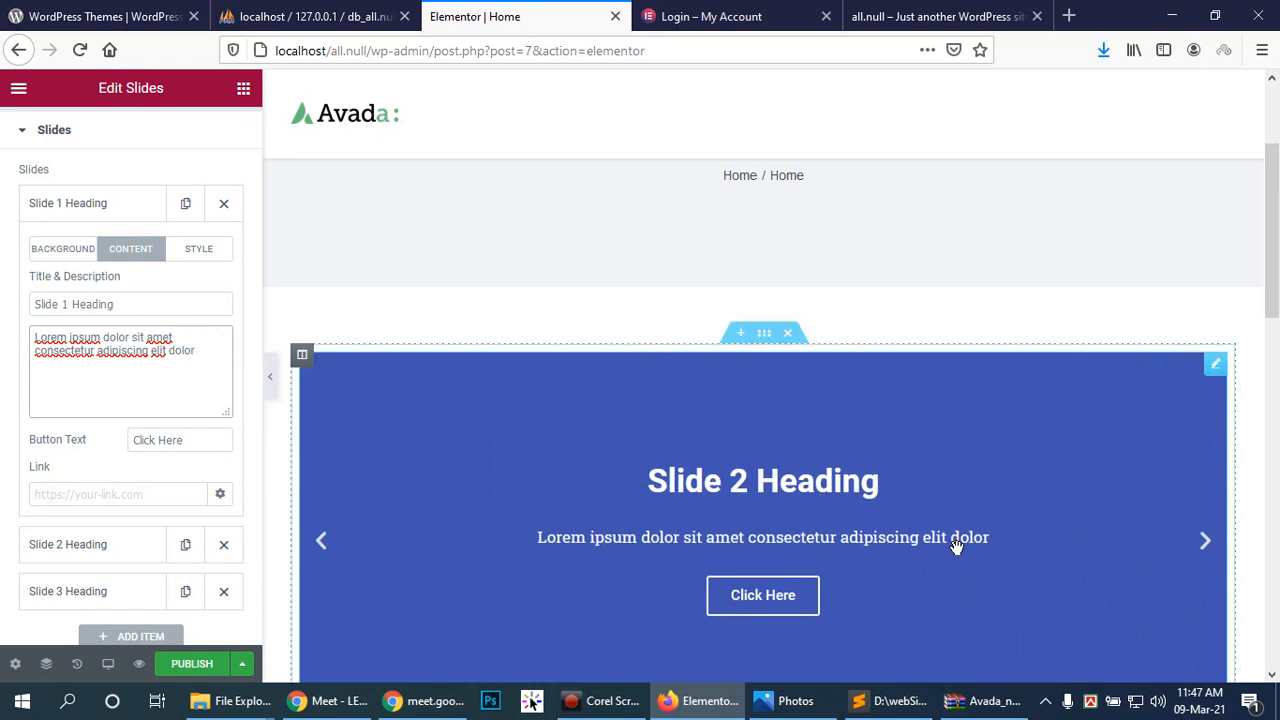
pyautogui.scroll(-1, 955, 537)
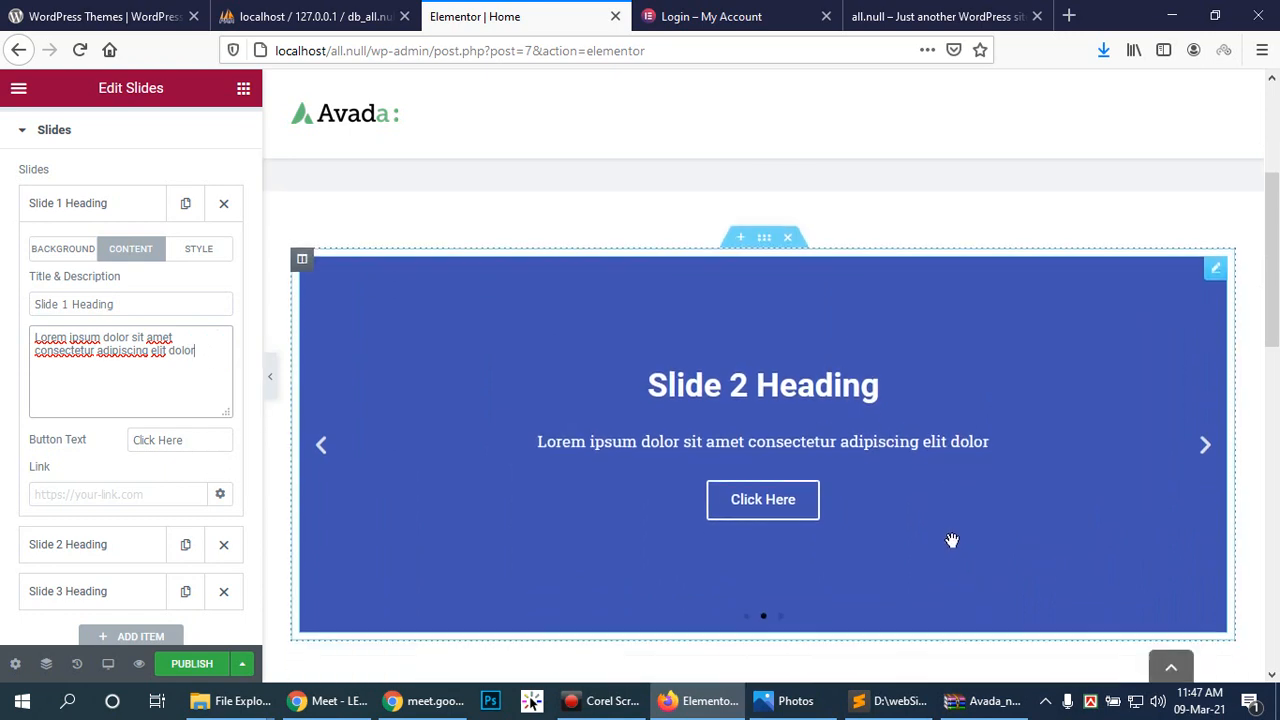
pyautogui.click(139, 493)
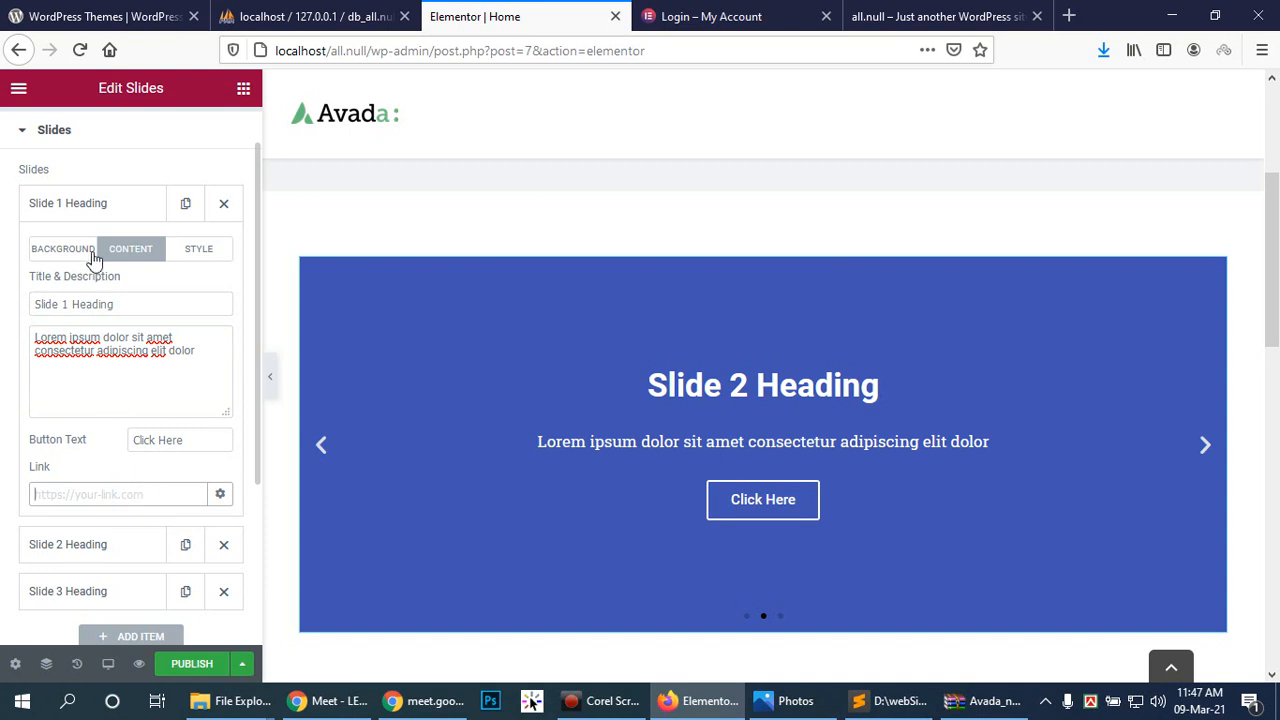
# Step: Set the Wdd_img (24) orange-sari photo as Slide 2's background image
pyautogui.click(92, 557)
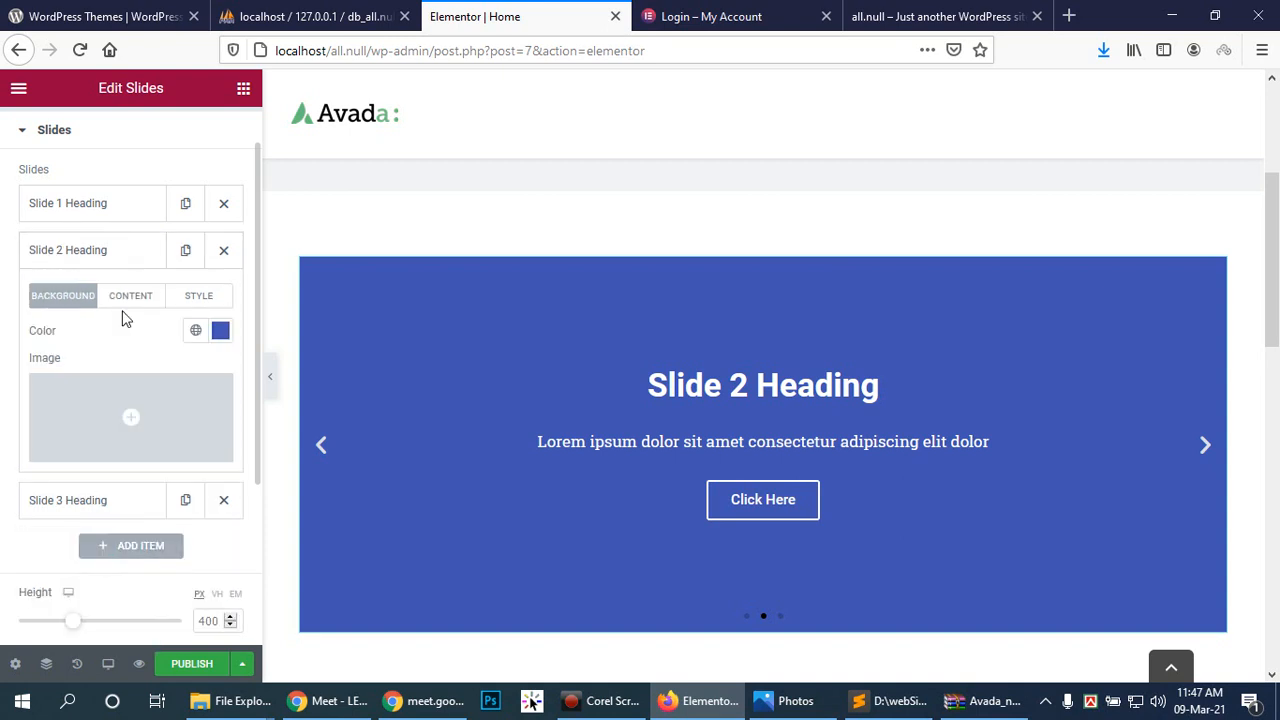
pyautogui.click(127, 430)
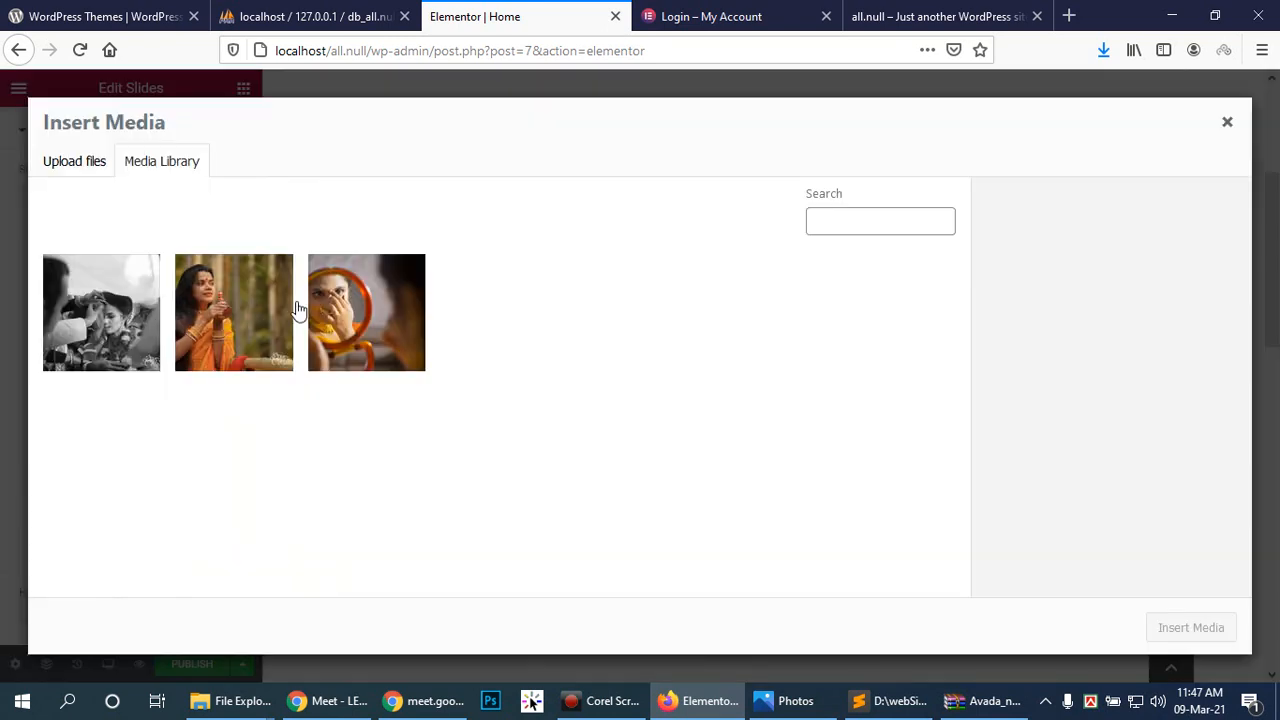
pyautogui.click(250, 320)
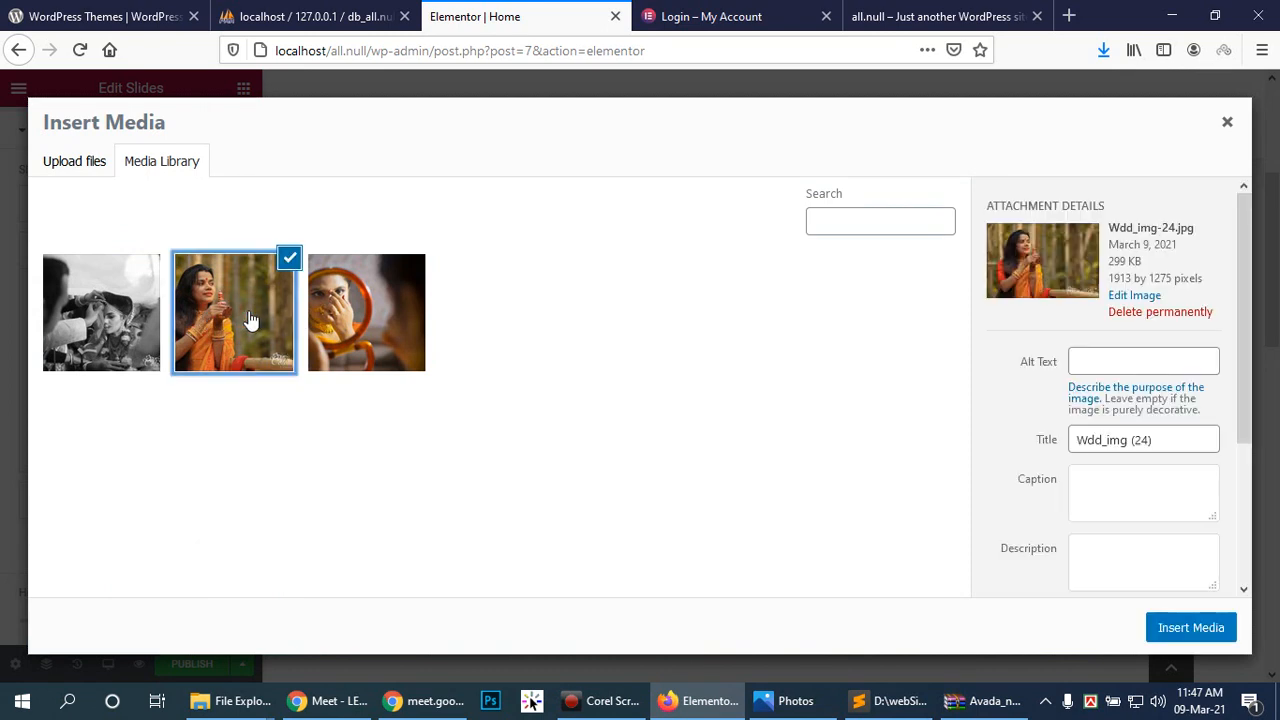
pyautogui.click(1211, 630)
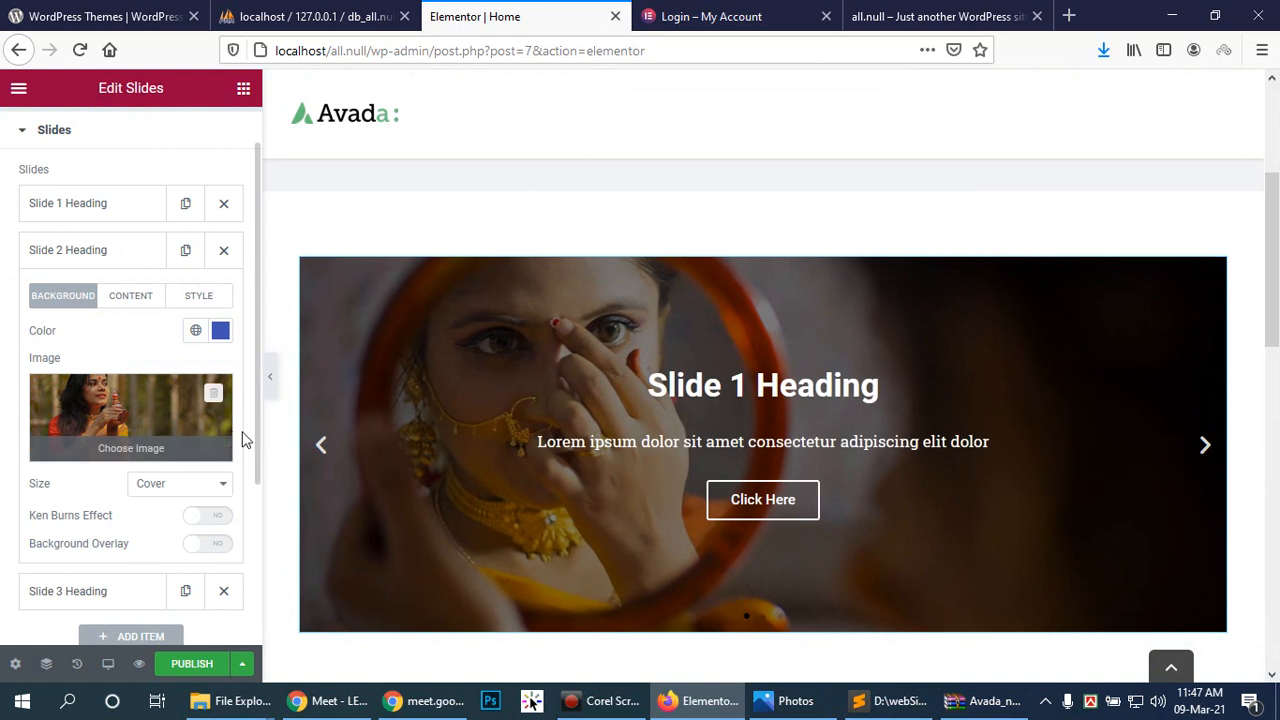
# Step: Enable Background Overlay and Ken Burns for Slide 2, keeping Zoom Direction at In
pyautogui.click(216, 545)
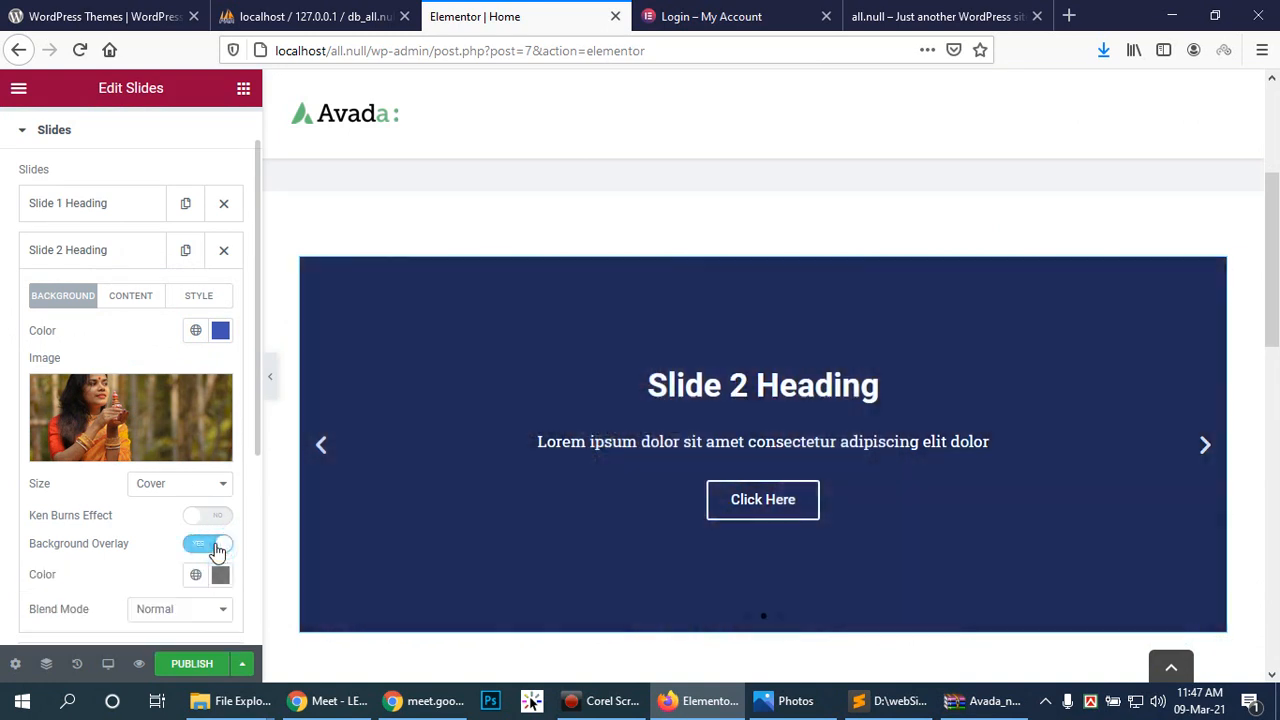
pyautogui.click(217, 518)
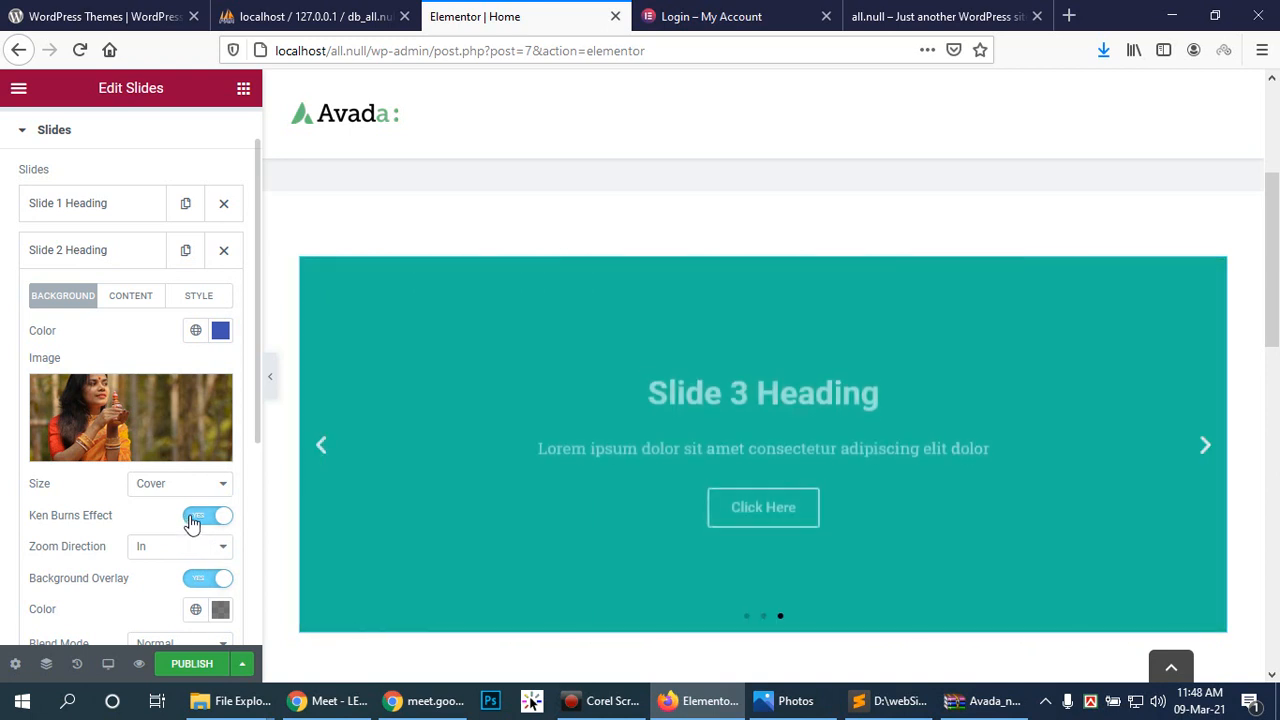
pyautogui.click(323, 449)
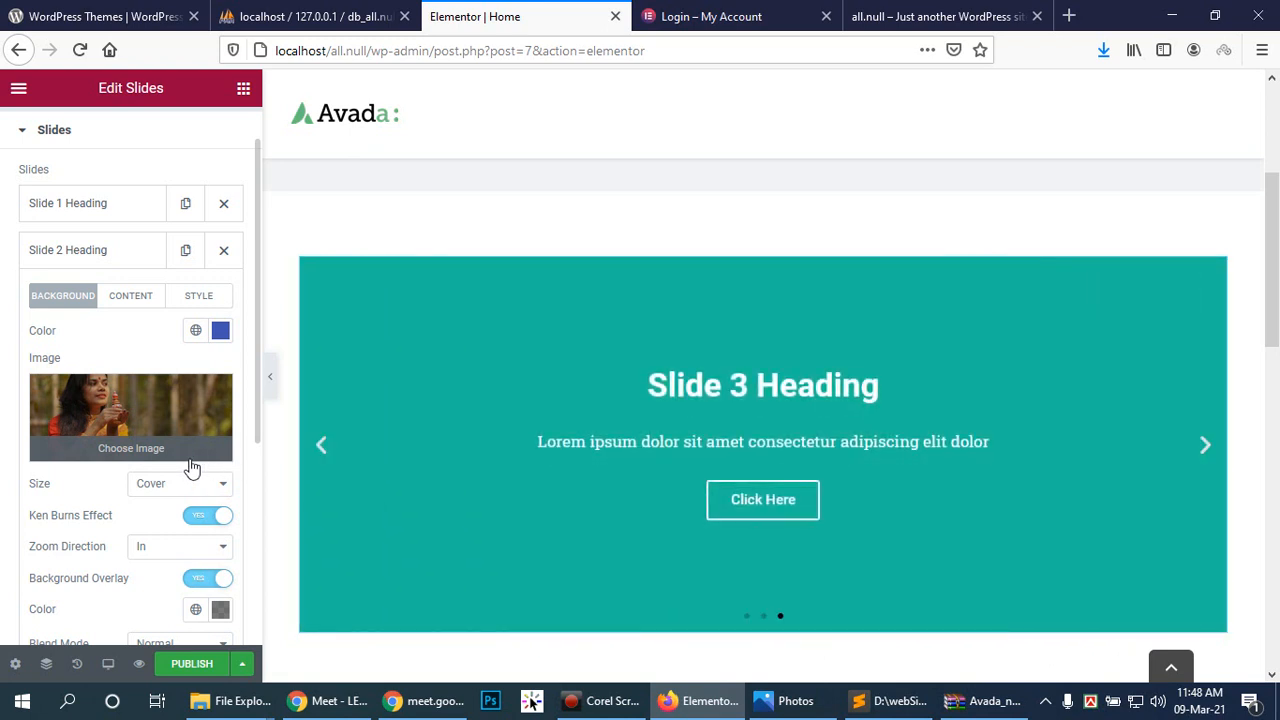
pyautogui.click(228, 555)
pyautogui.click(228, 555)
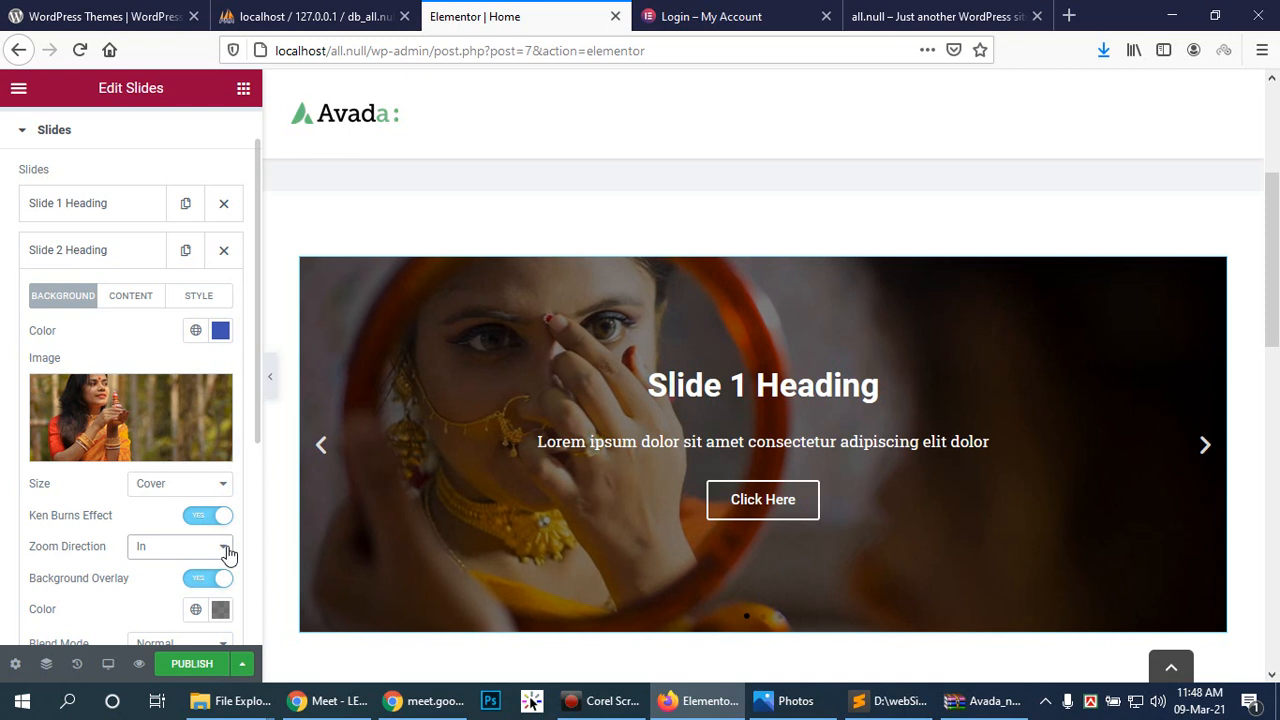
pyautogui.scroll(-2, 205, 460)
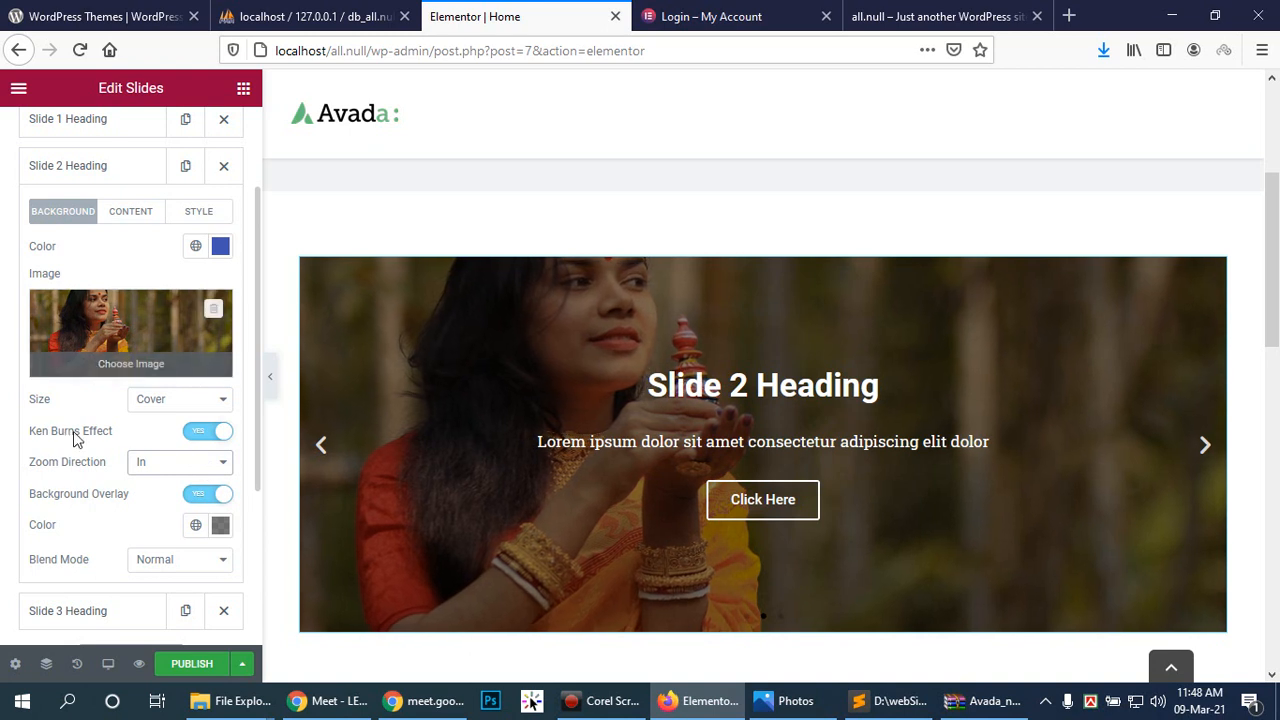
pyautogui.scroll(-2, 109, 457)
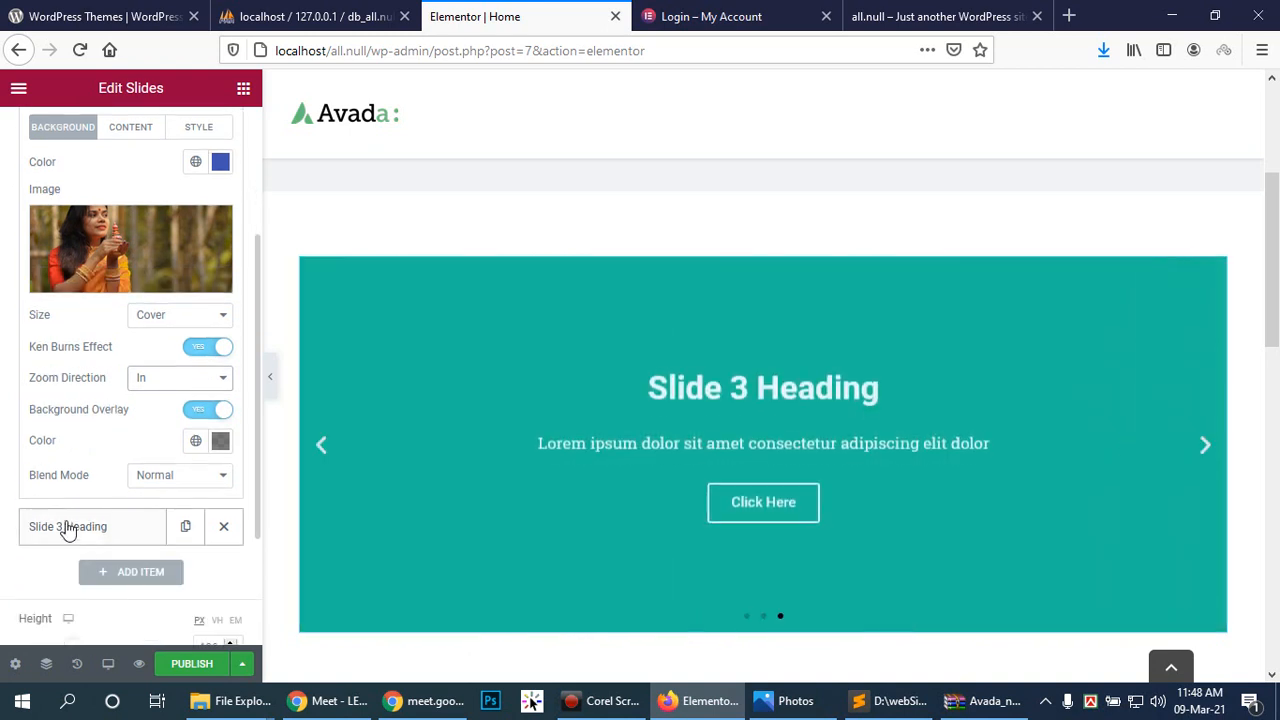
# Step: Set the black-and-white wedding photo as Slide 3's background and switch on Background Overlay and Ken Burns
pyautogui.click(91, 526)
pyautogui.click(130, 298)
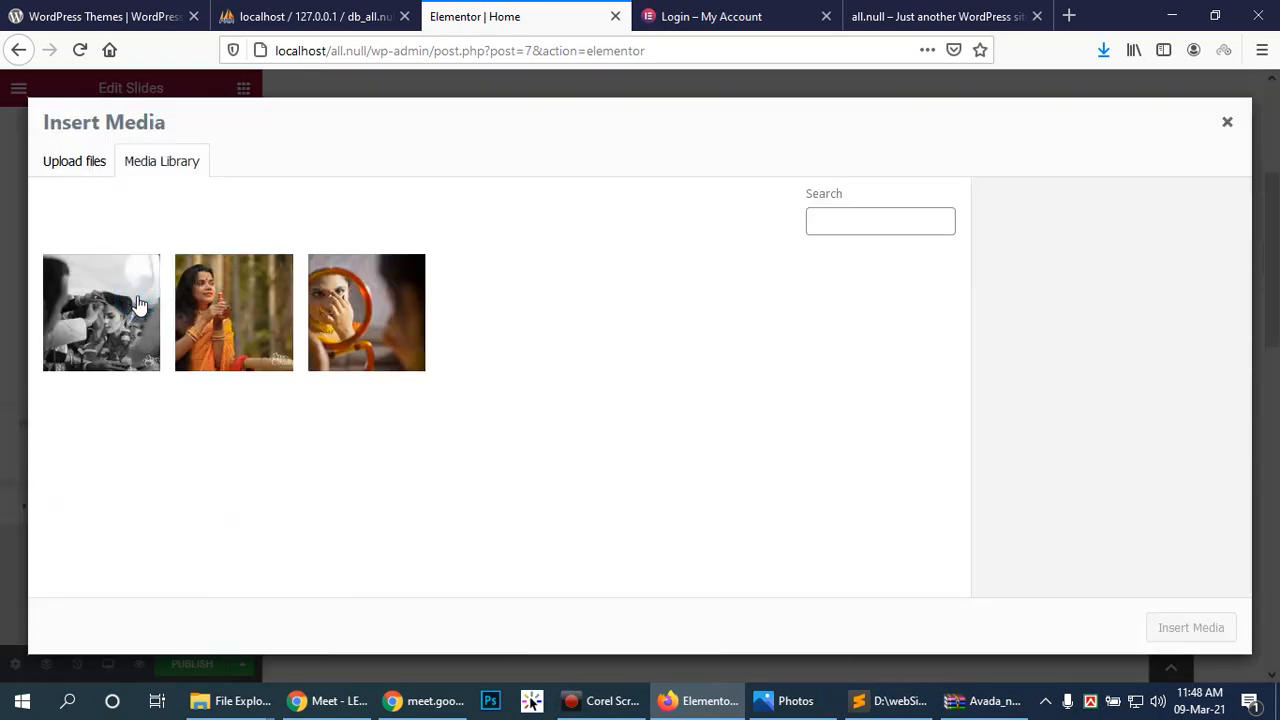
pyautogui.click(110, 318)
pyautogui.click(1152, 624)
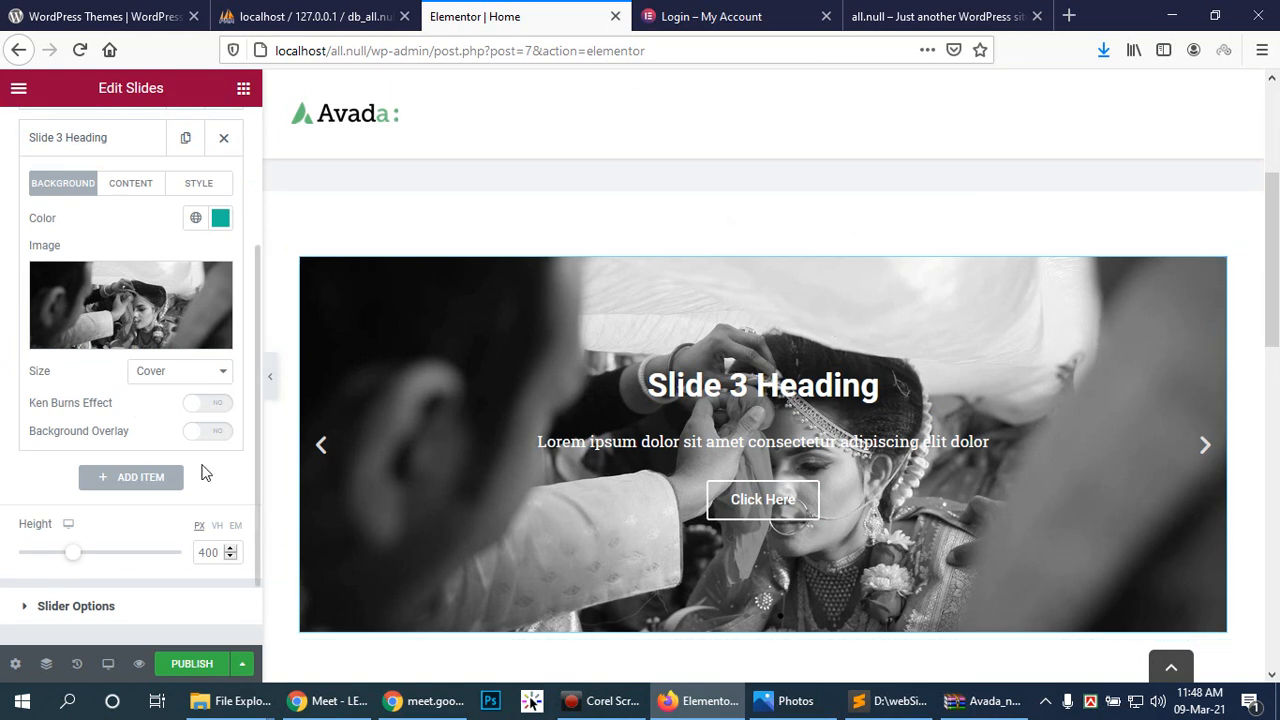
pyautogui.scroll(-1, 197, 449)
pyautogui.click(215, 404)
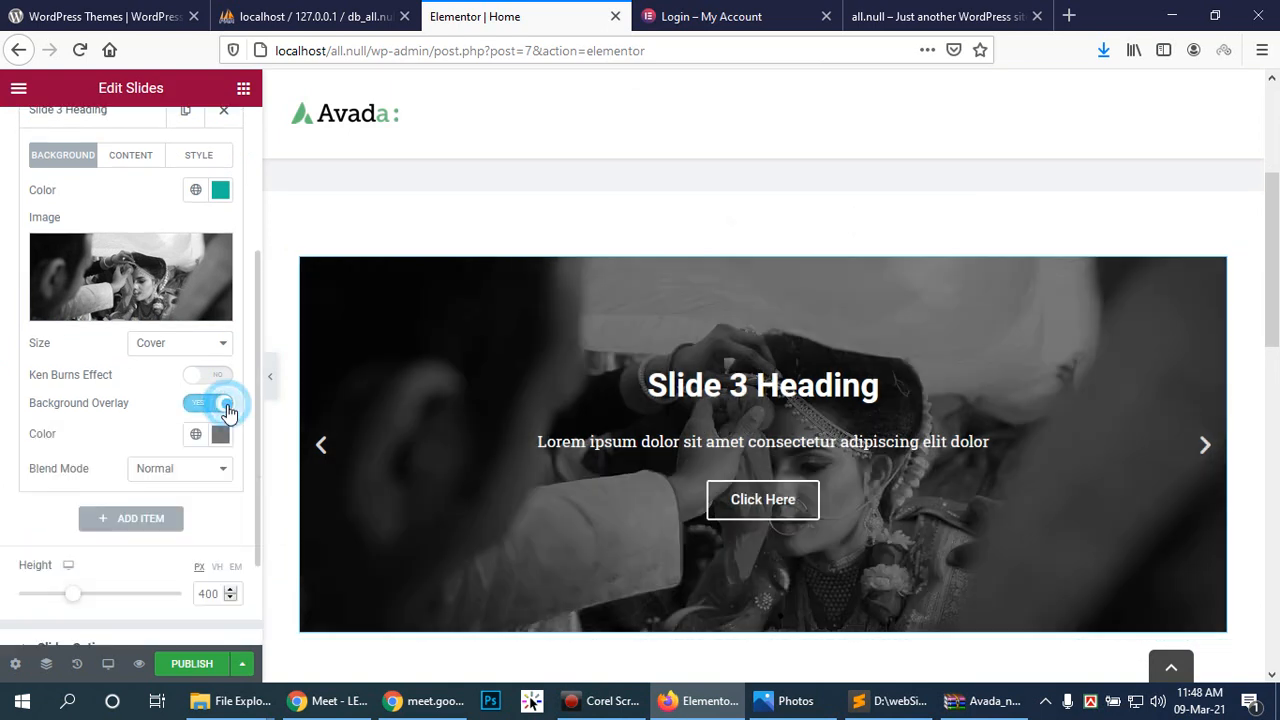
pyautogui.click(212, 374)
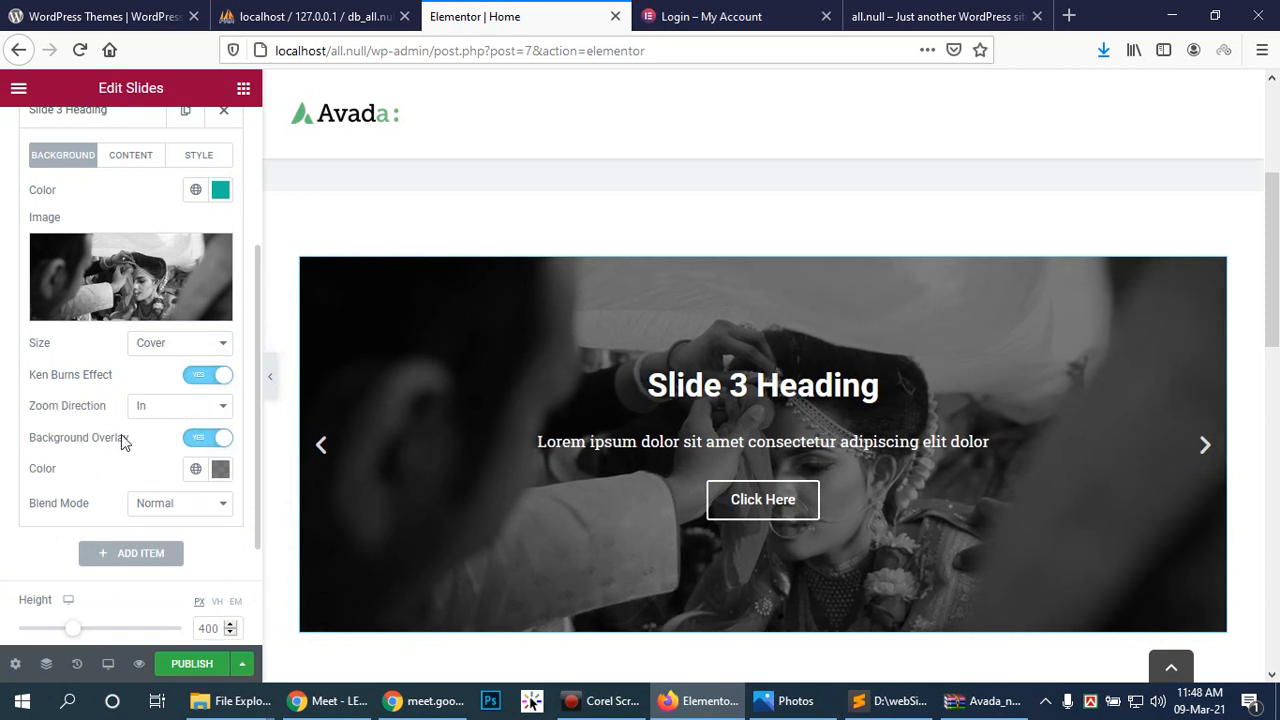
pyautogui.scroll(-1, 86, 457)
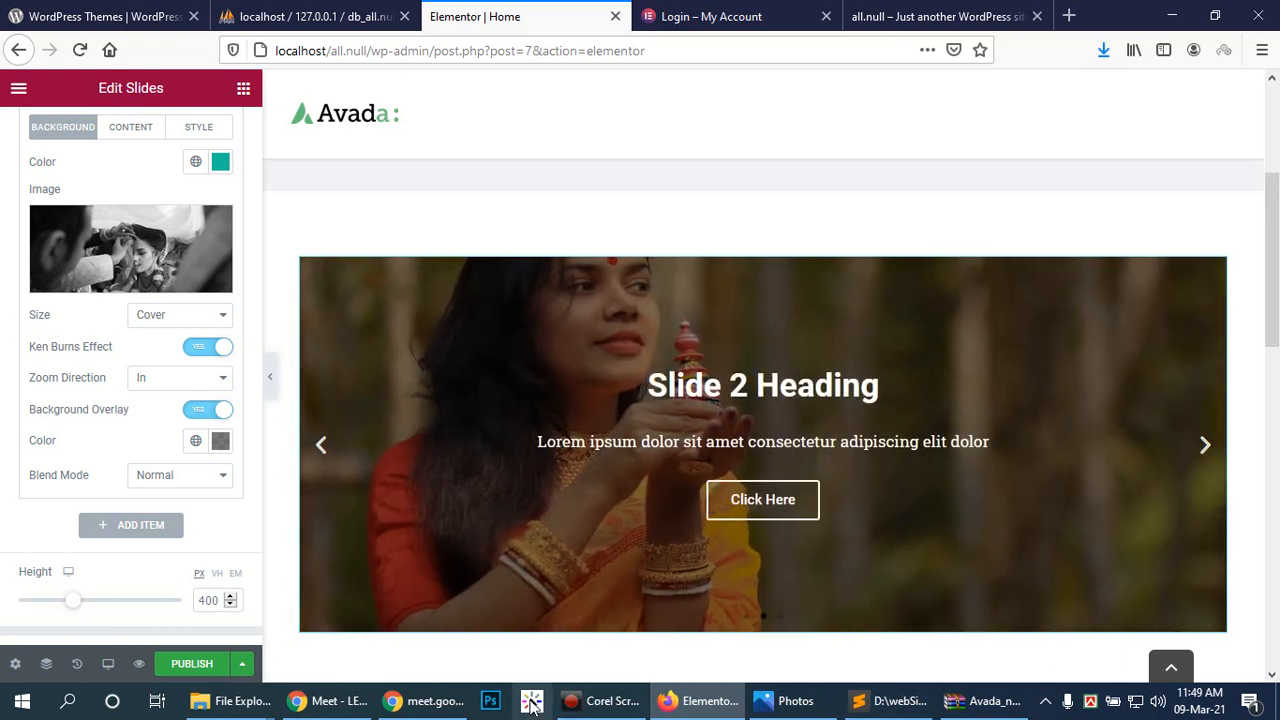
# Step: Close the stray Photos and WinRAR windows
pyautogui.click(805, 701)
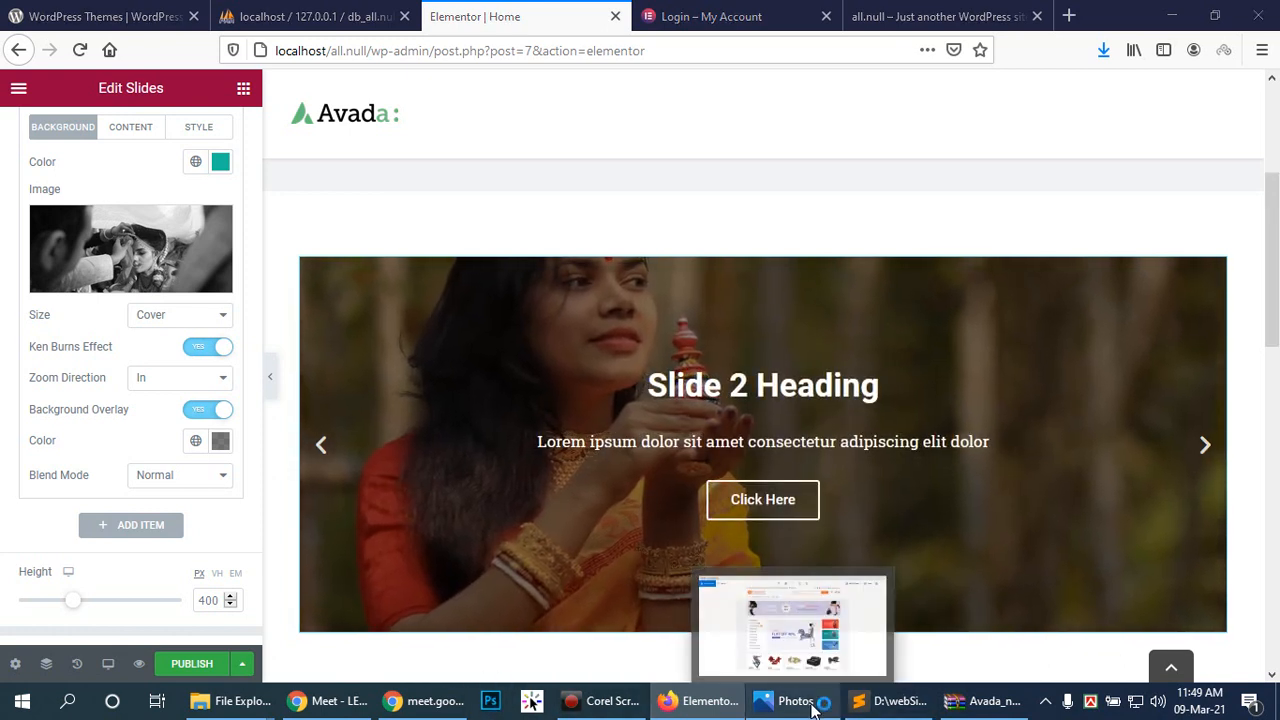
pyautogui.click(1276, 5)
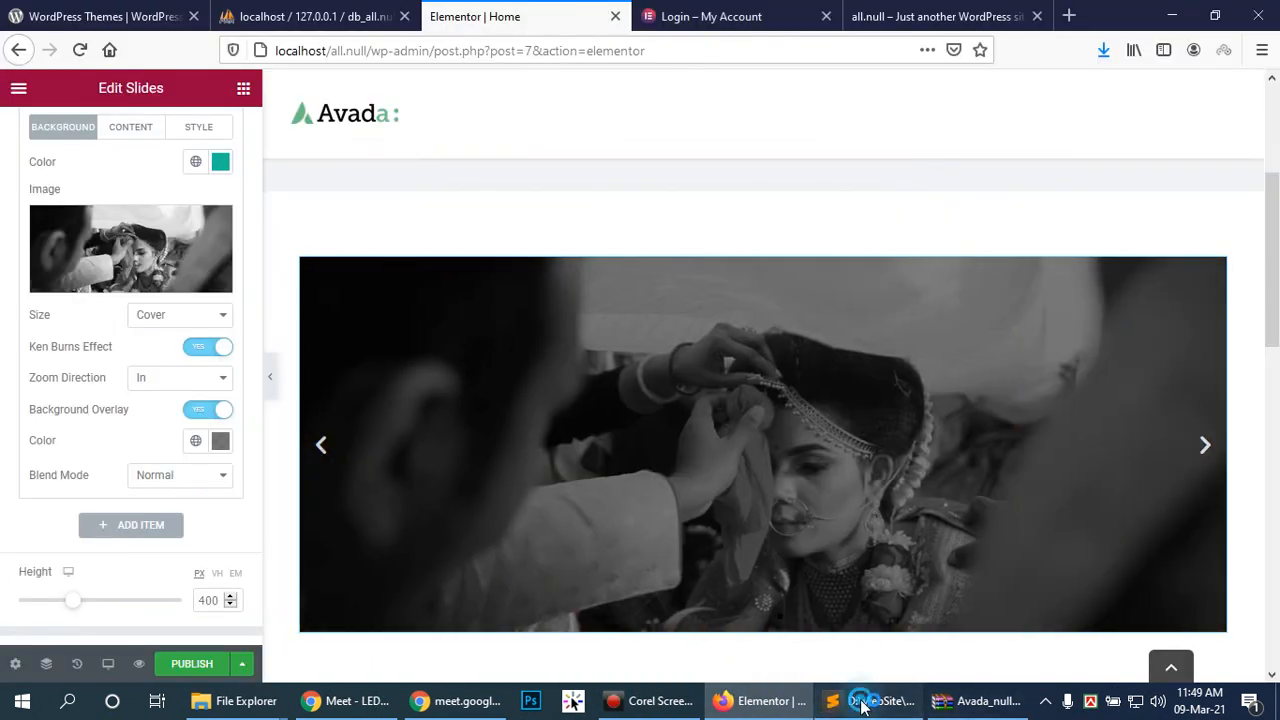
pyautogui.click(860, 701)
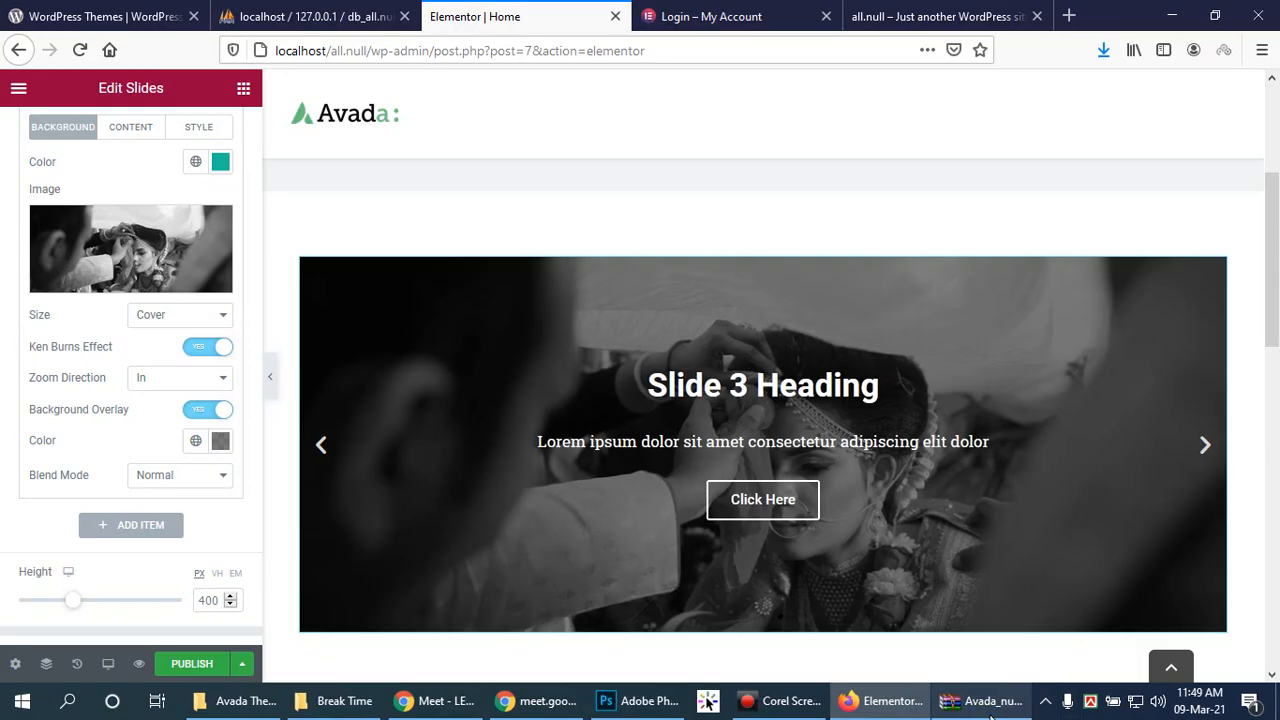
pyautogui.click(990, 701)
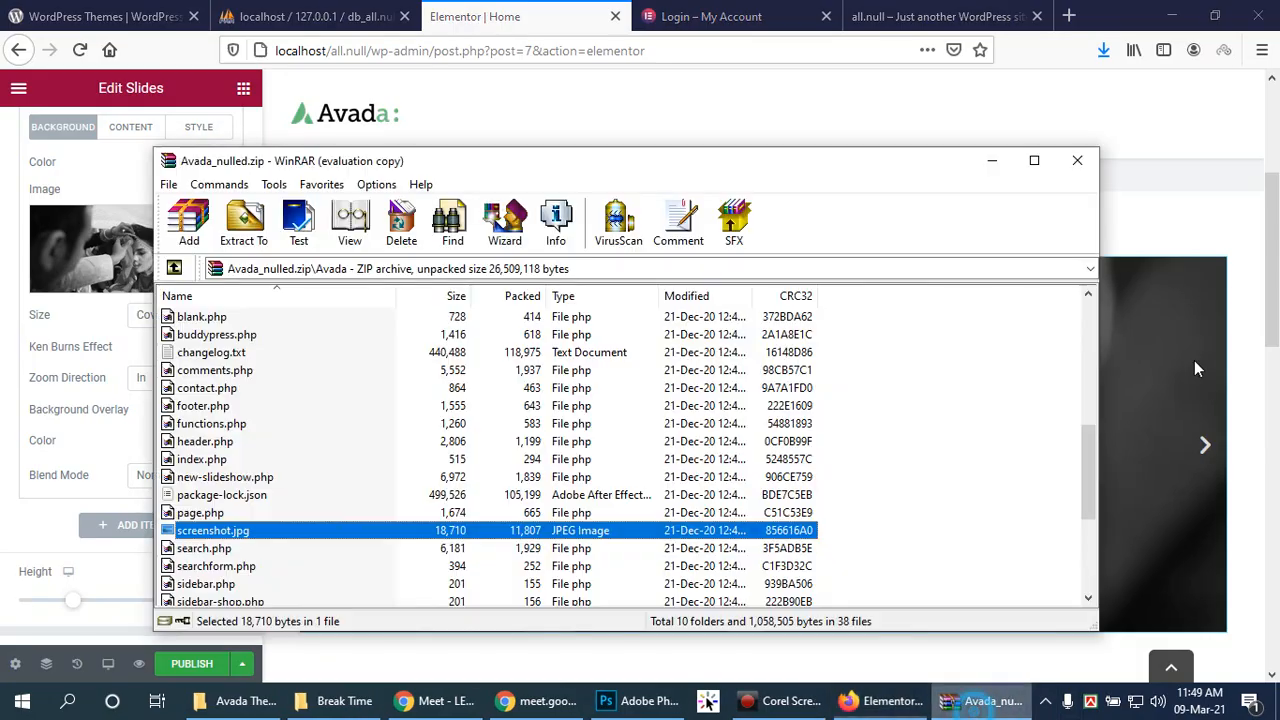
pyautogui.click(1078, 166)
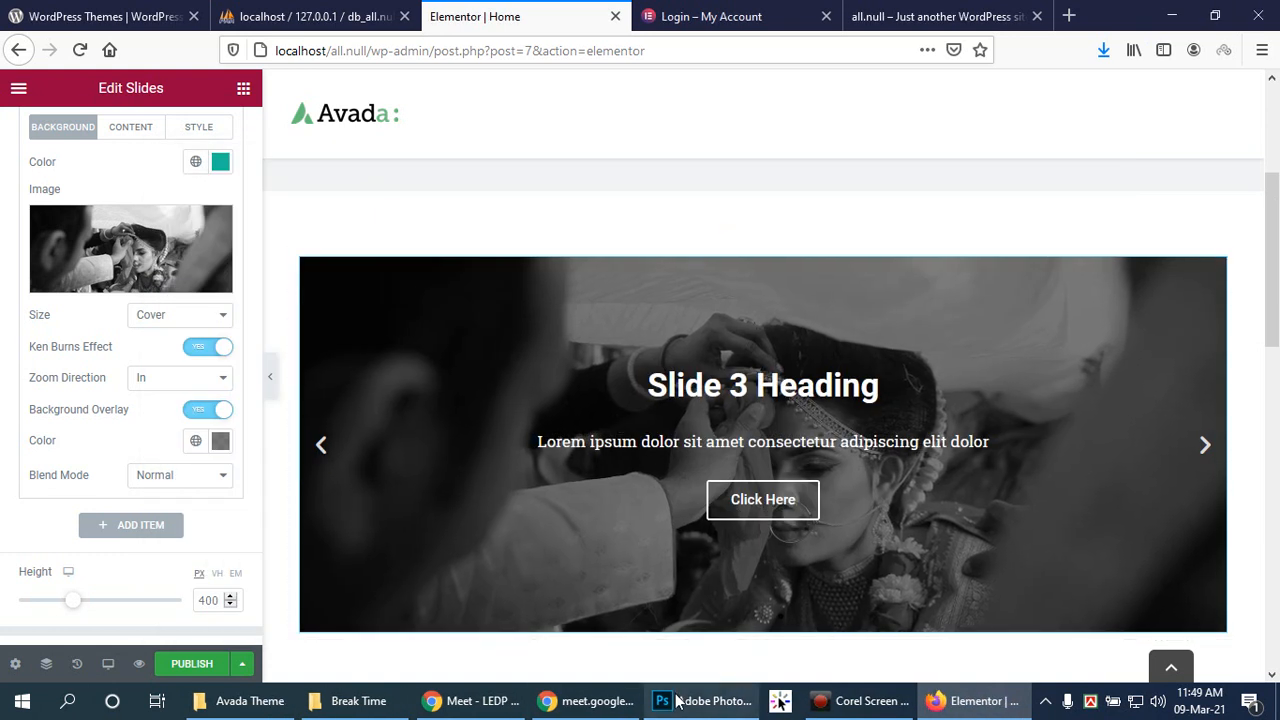
# Step: Leave Slide 3's Background Overlay on, step back a slide in the preview, and switch to Photoshop
pyautogui.moveTo(678, 702)
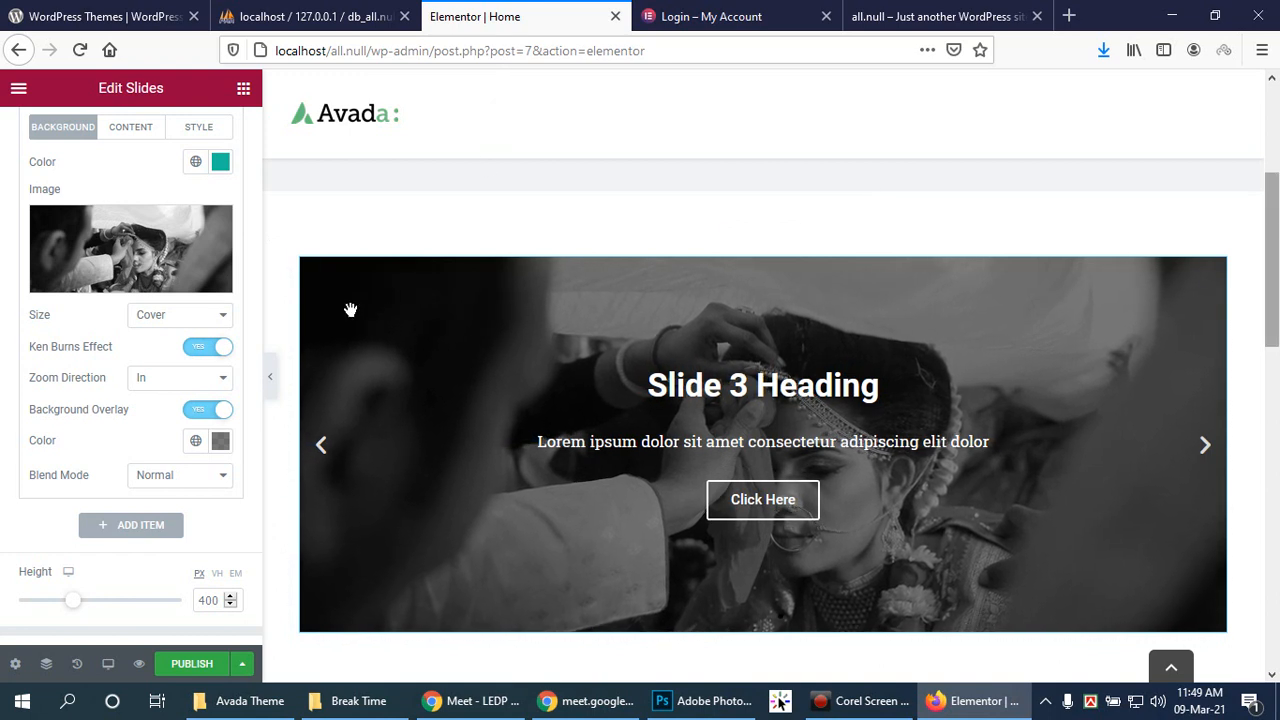
pyautogui.click(205, 411)
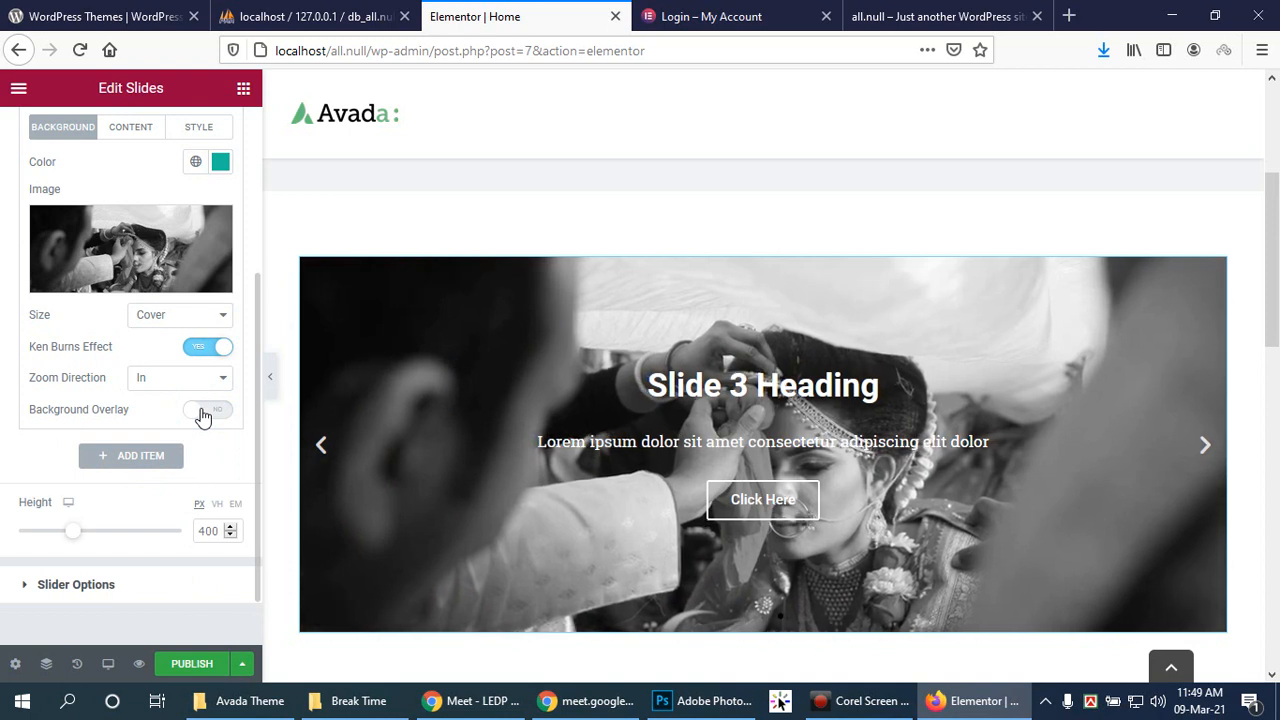
pyautogui.click(203, 413)
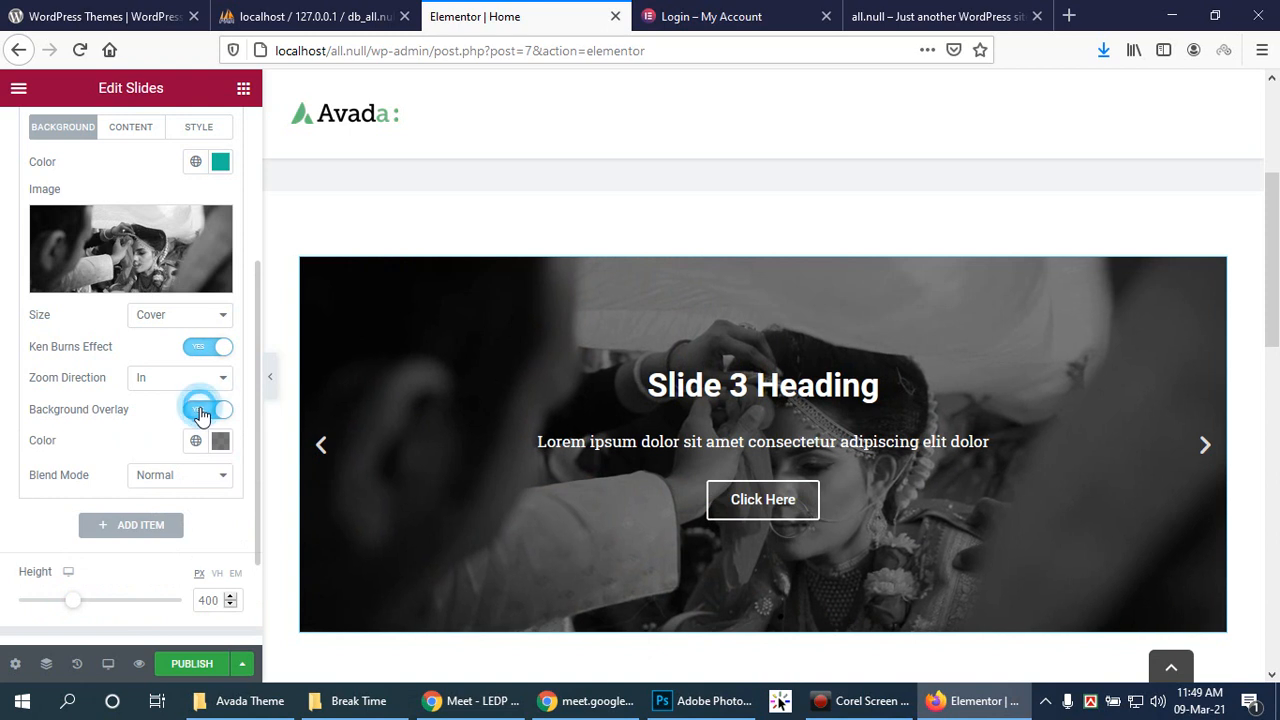
pyautogui.click(201, 411)
pyautogui.rightClick(201, 414)
pyautogui.click(200, 414)
pyautogui.click(212, 411)
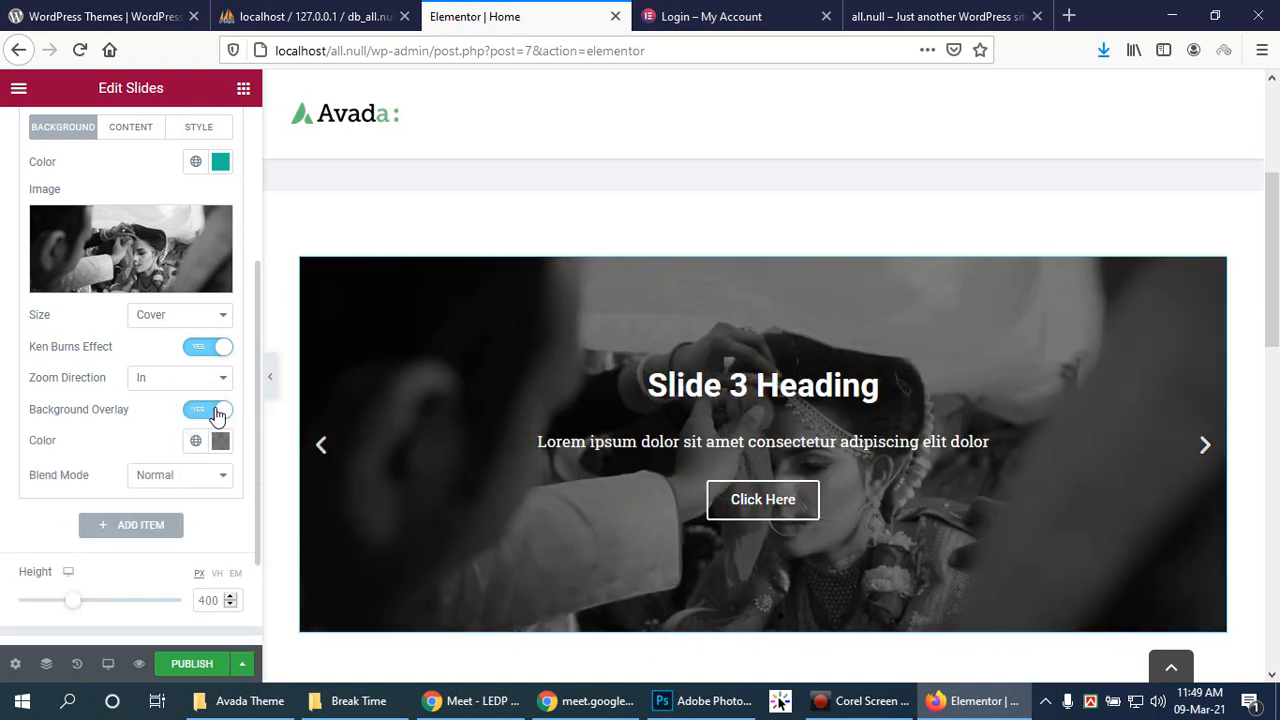
pyautogui.click(323, 447)
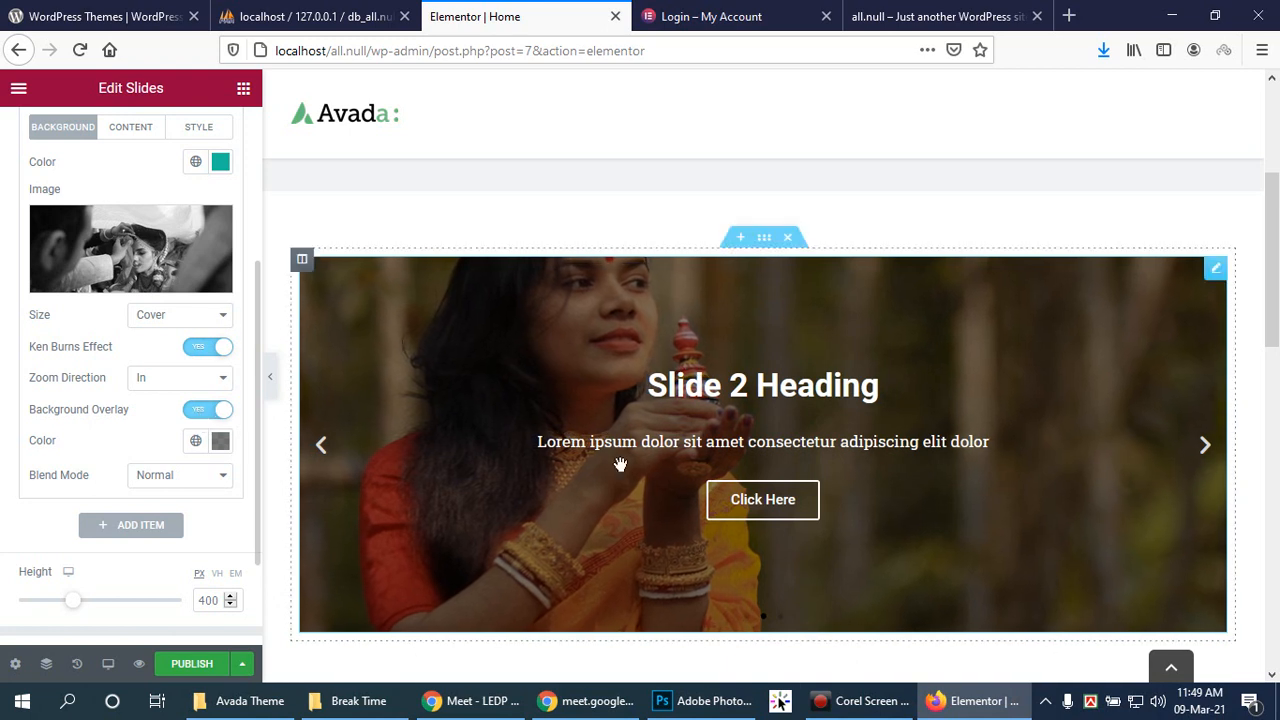
pyautogui.click(675, 697)
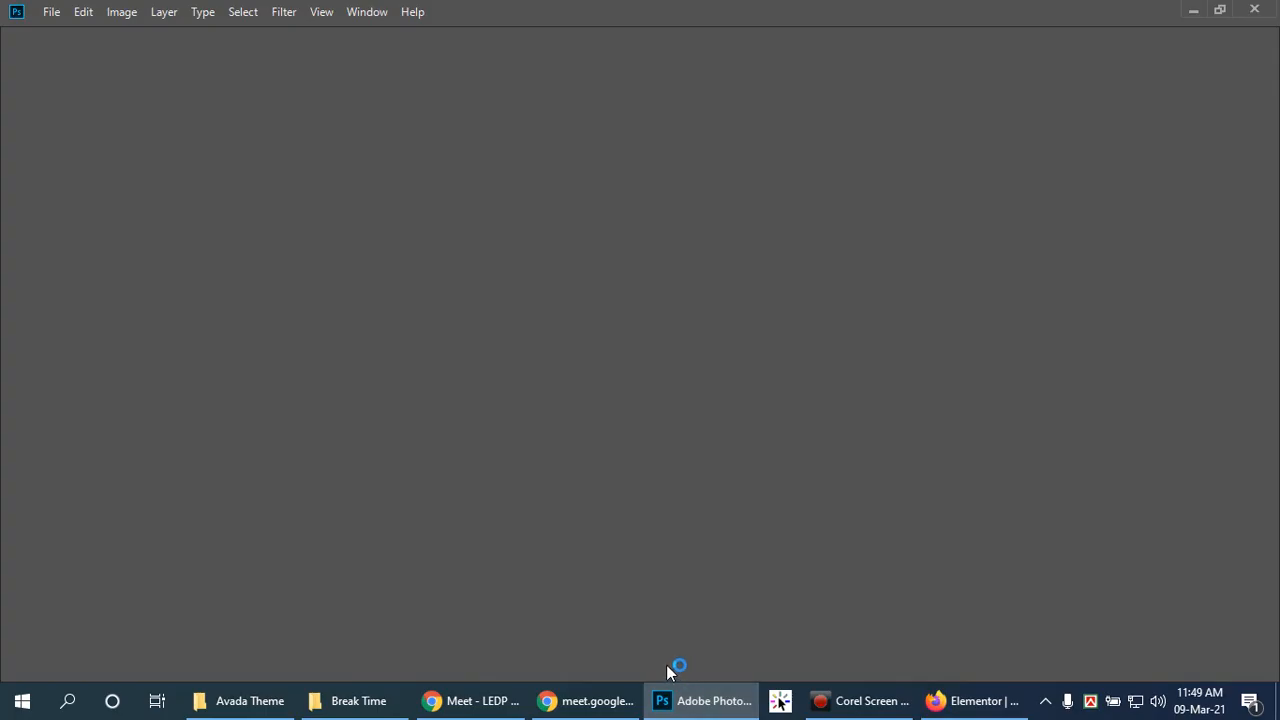
# Step: Return from the empty Photoshop workspace to the Elementor Home page editor in Firefox
pyautogui.click(862, 703)
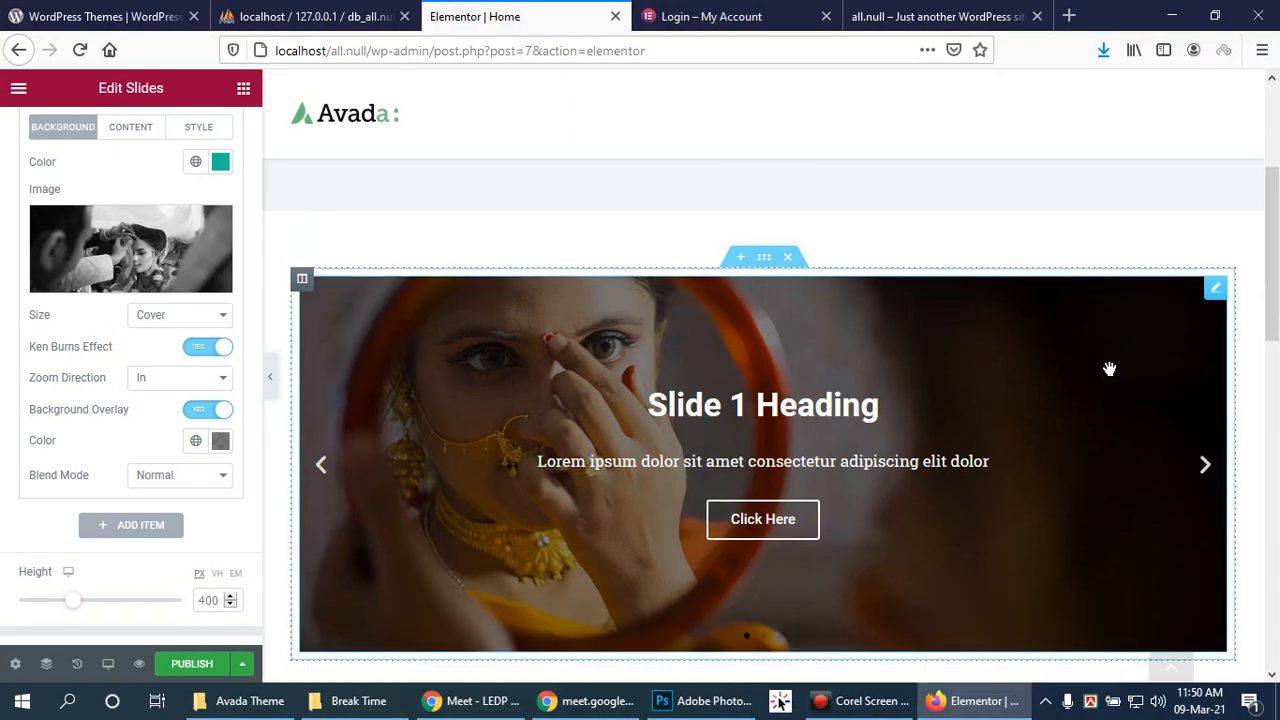
pyautogui.scroll(-2, 1109, 369)
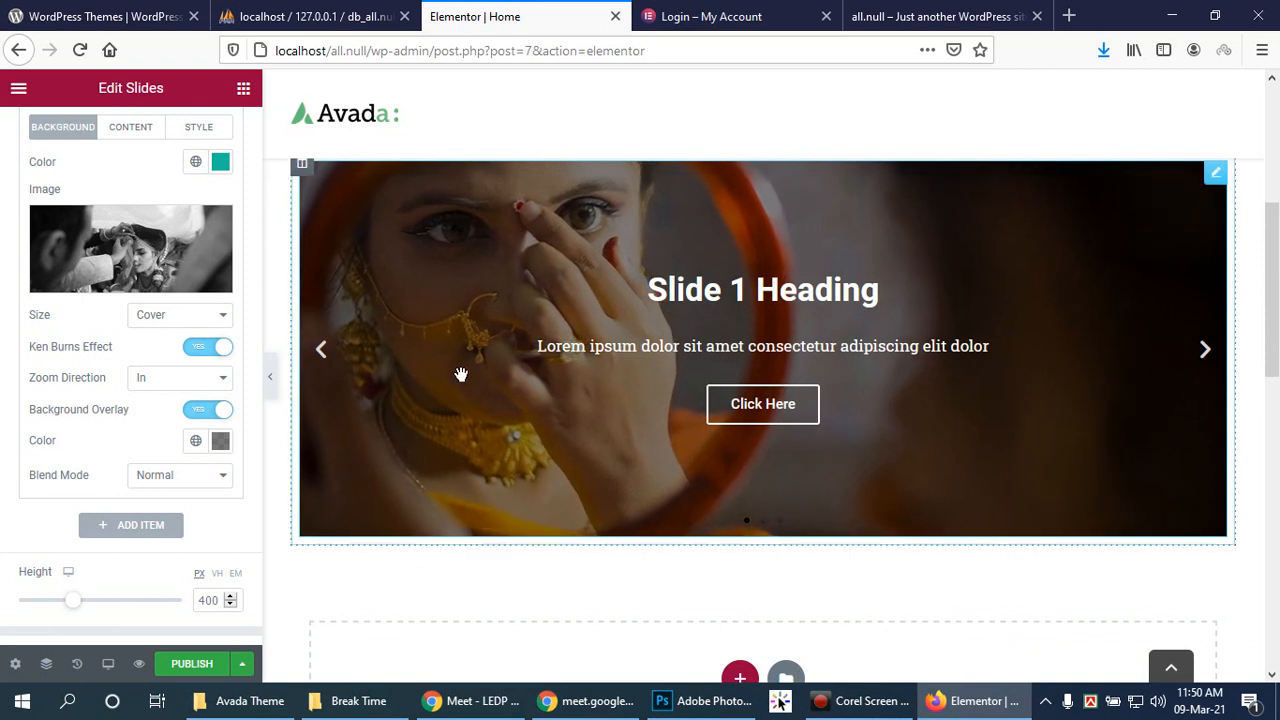
# Step: Open Slide 3's Style tab and expand Slider Options with Arrows and Dots, autoplay 5000, 500 ms transition
pyautogui.scroll(5, 461, 374)
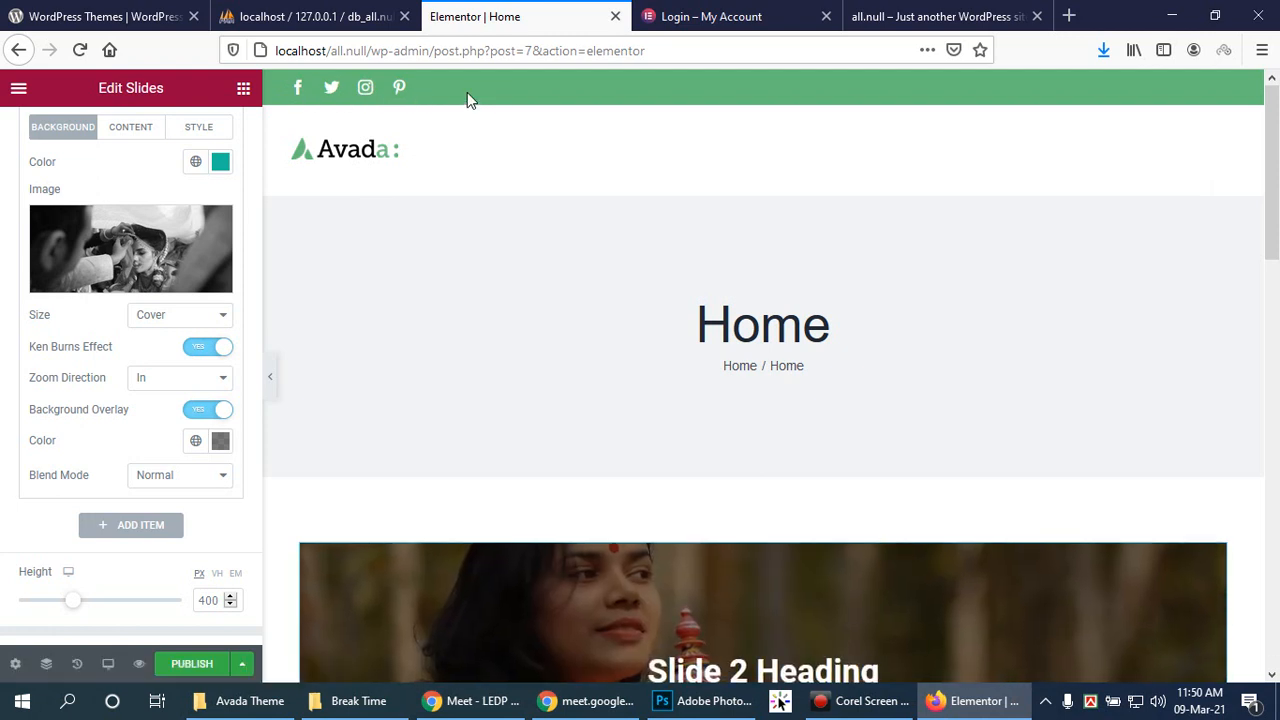
pyautogui.moveTo(1272, 176); pyautogui.dragTo(1242, 350)
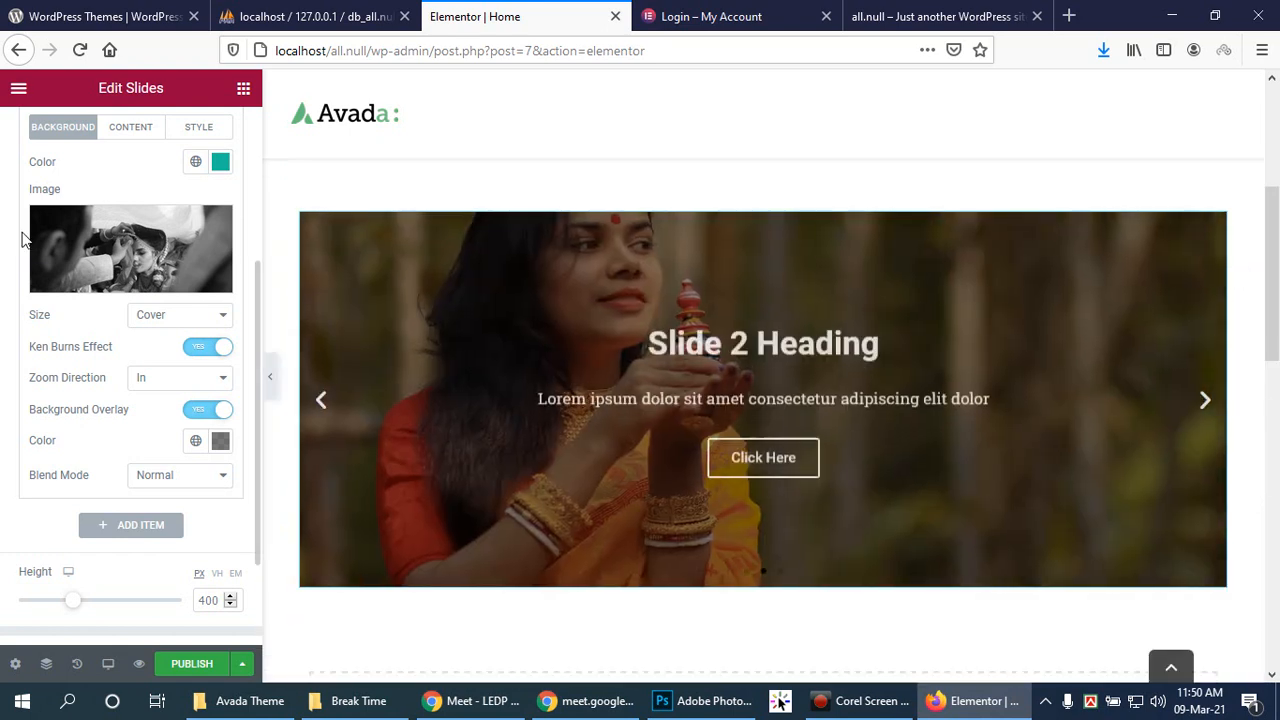
pyautogui.scroll(3, 83, 194)
pyautogui.scroll(1, 235, 231)
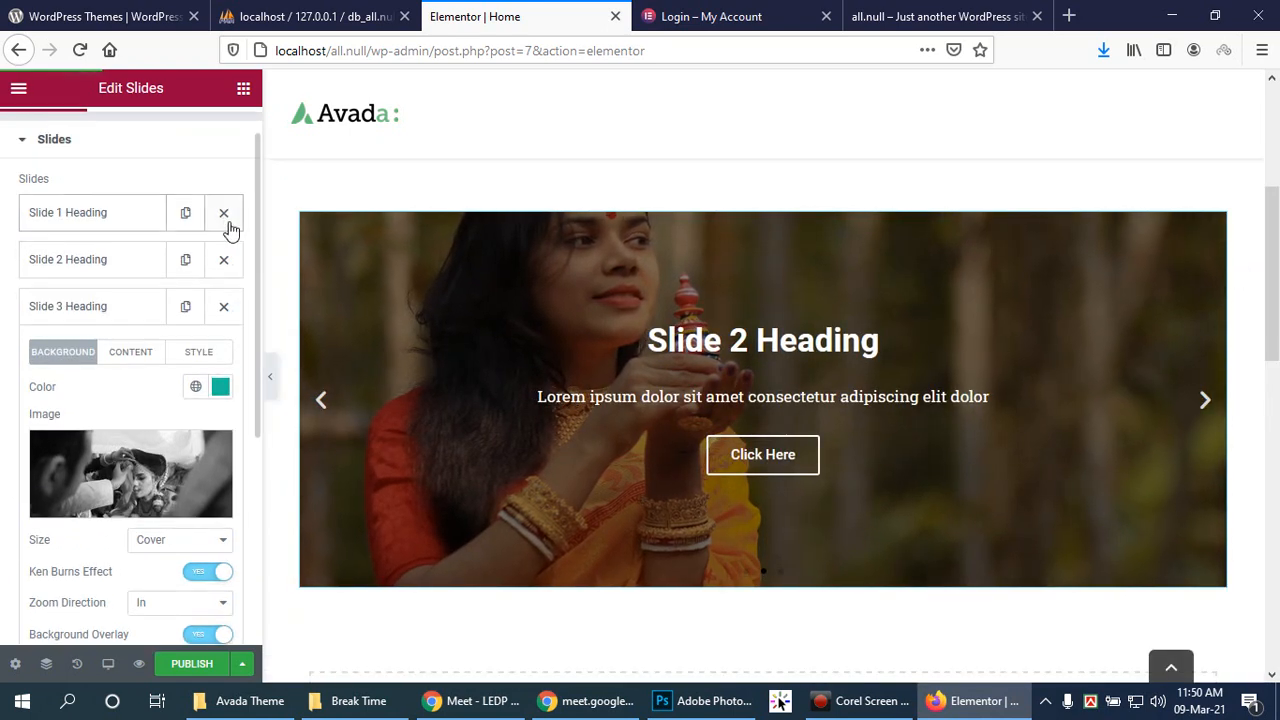
pyautogui.click(191, 354)
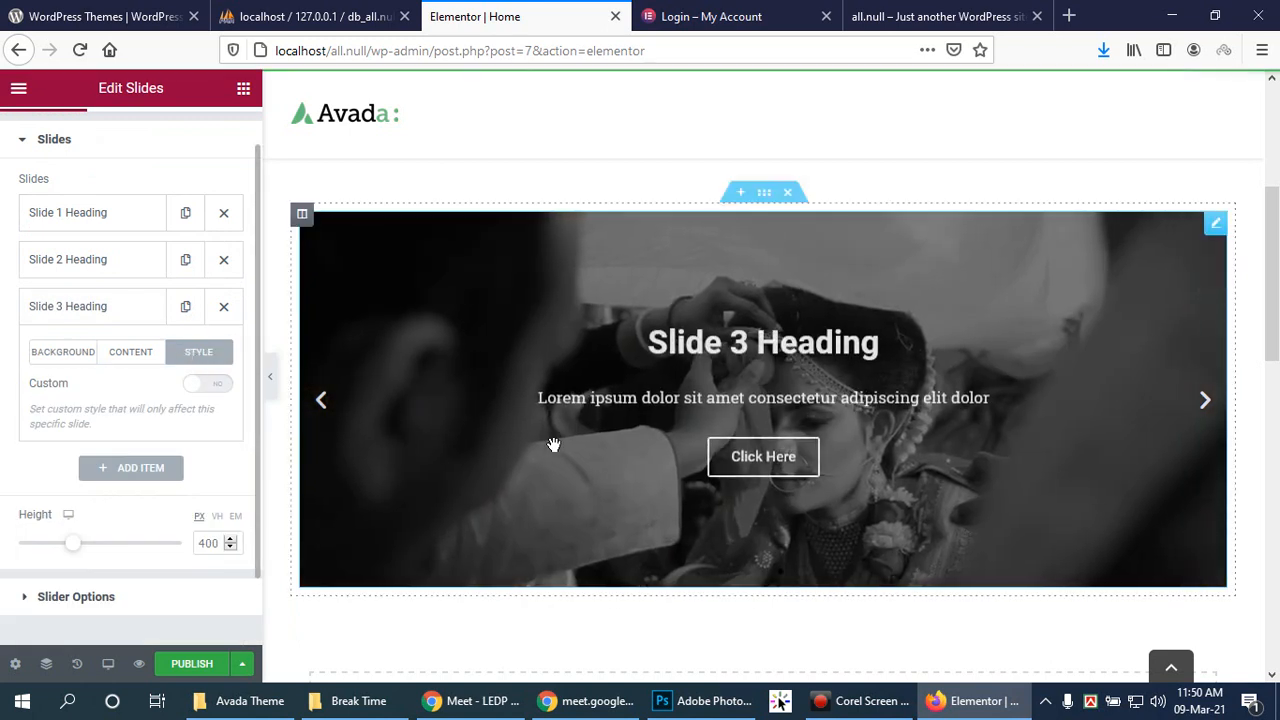
pyautogui.scroll(-2, 338, 451)
pyautogui.click(27, 598)
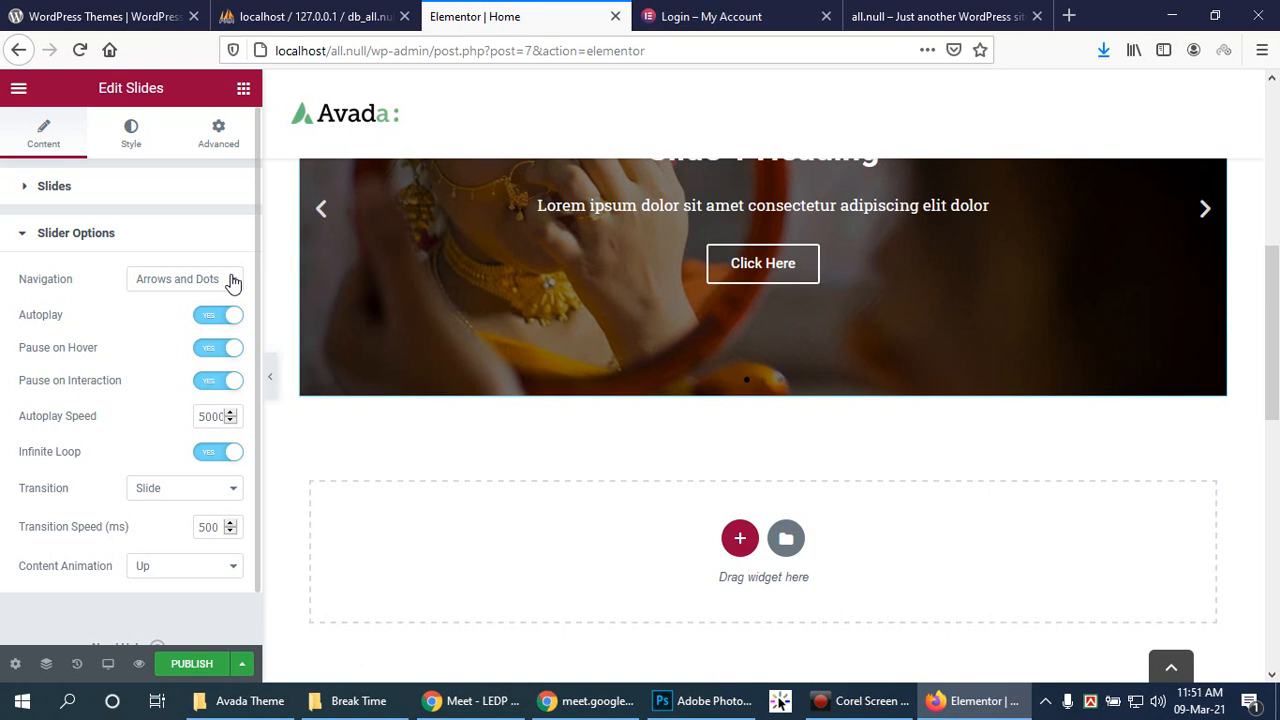
# Step: Keep navigation at Arrows and Dots and change the slider Transition to Fade
pyautogui.click(231, 281)
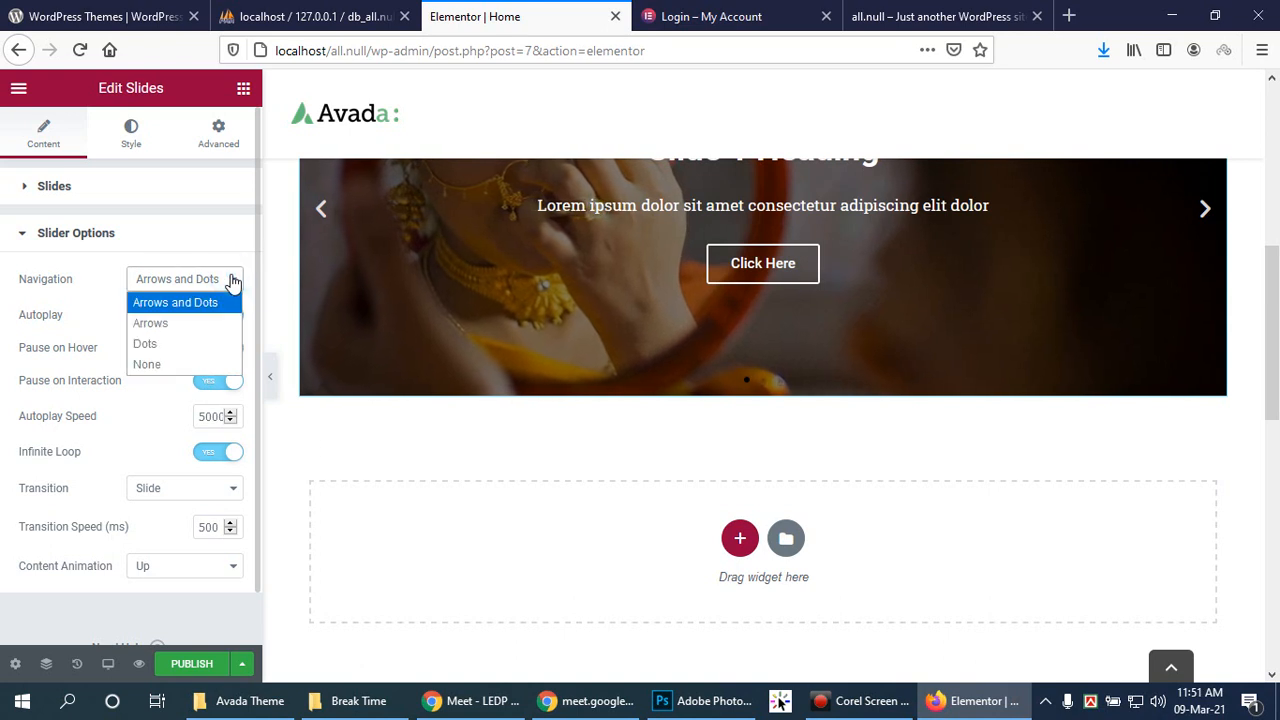
pyautogui.click(231, 281)
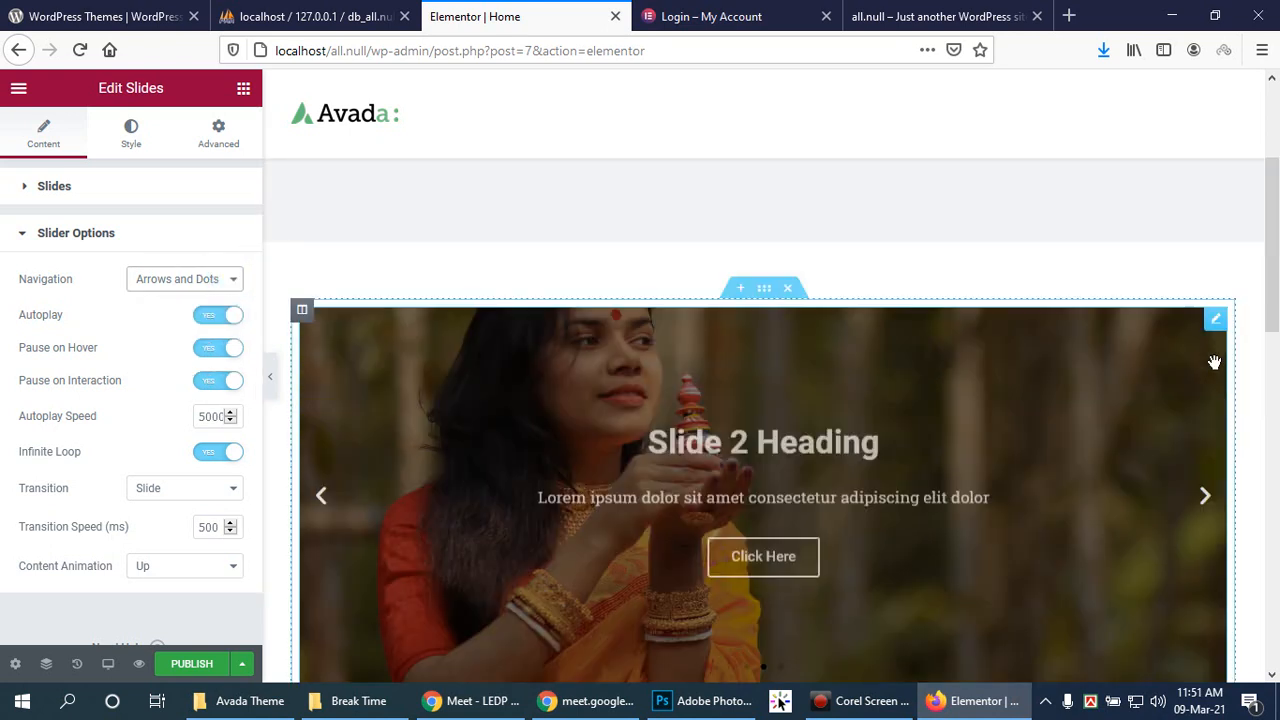
pyautogui.scroll(-1, 1240, 437)
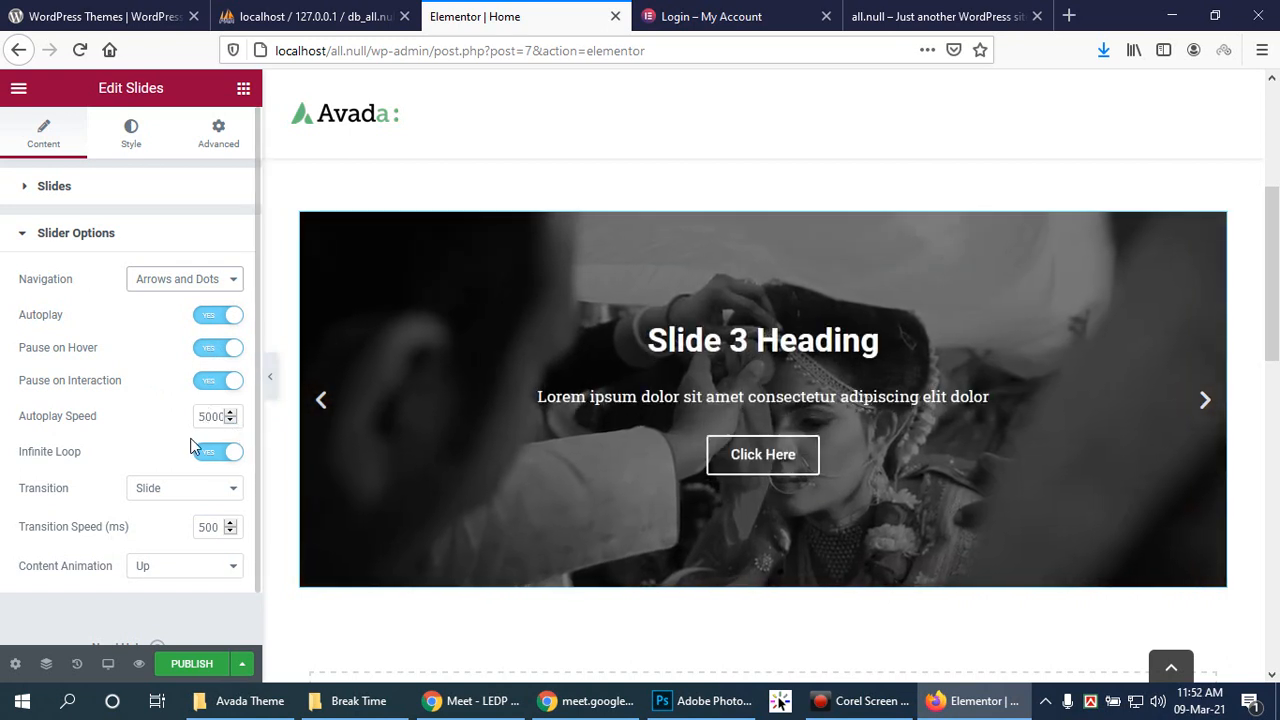
pyautogui.click(226, 500)
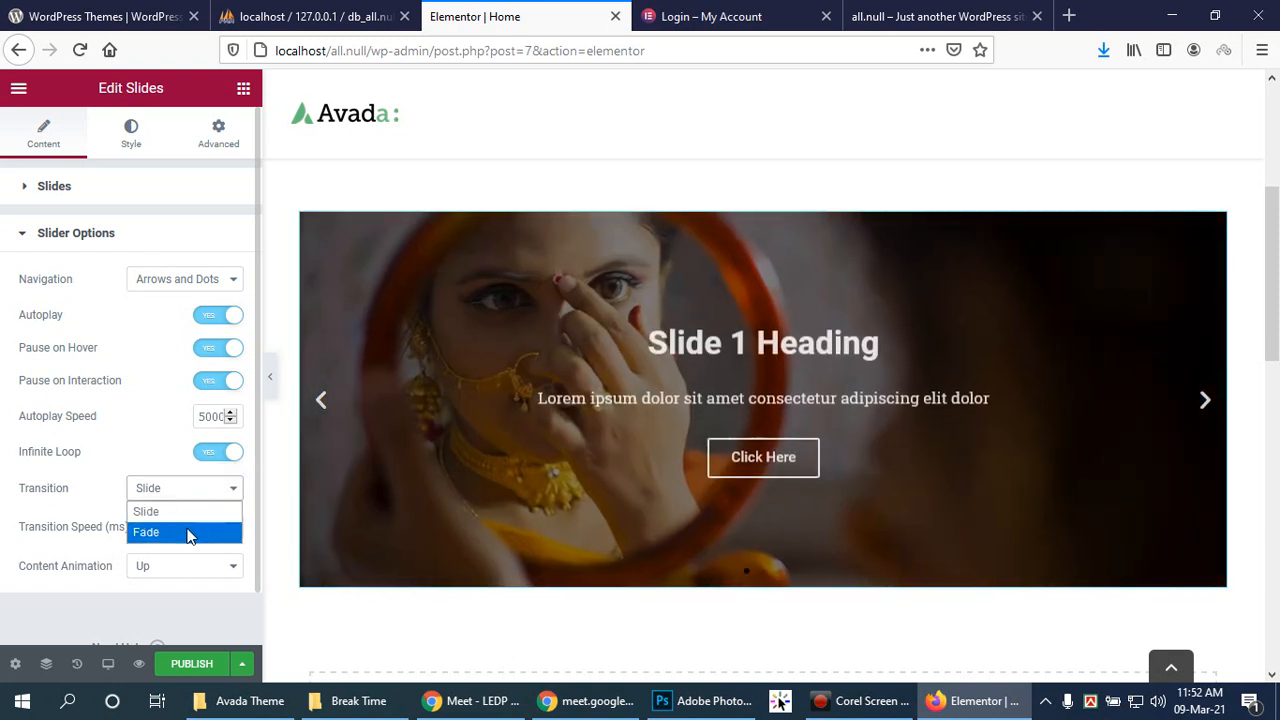
pyautogui.click(189, 533)
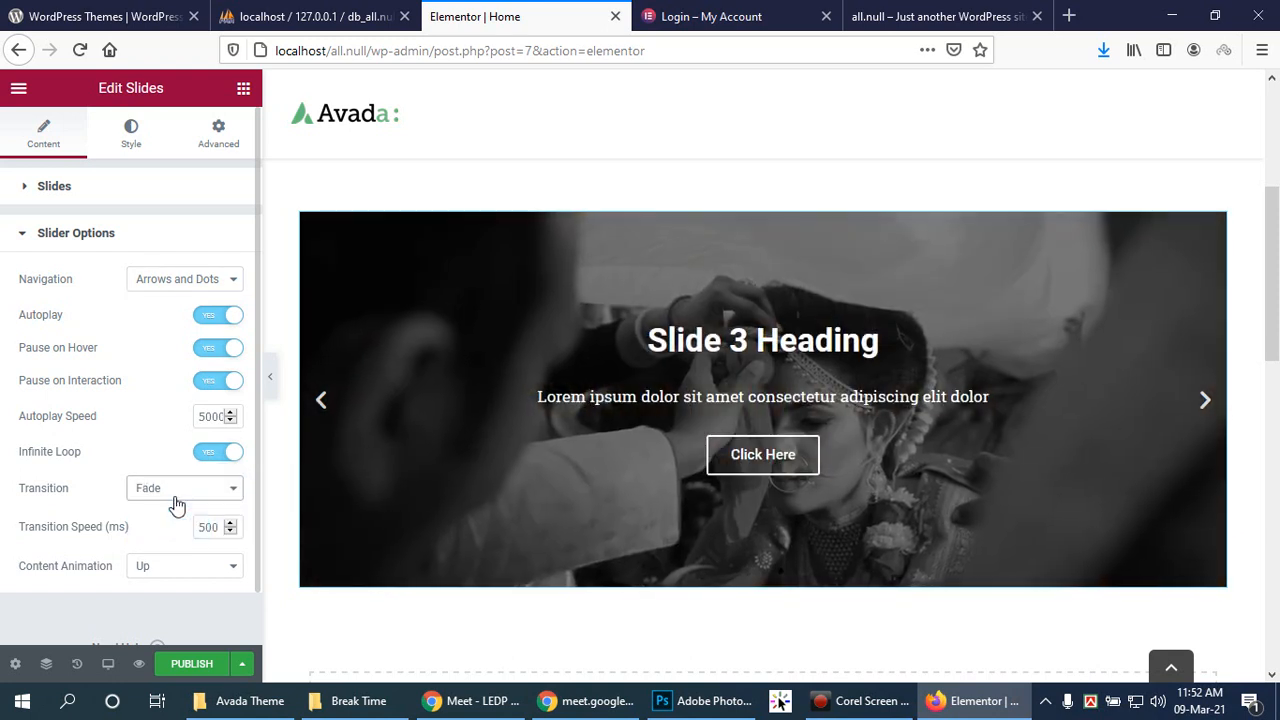
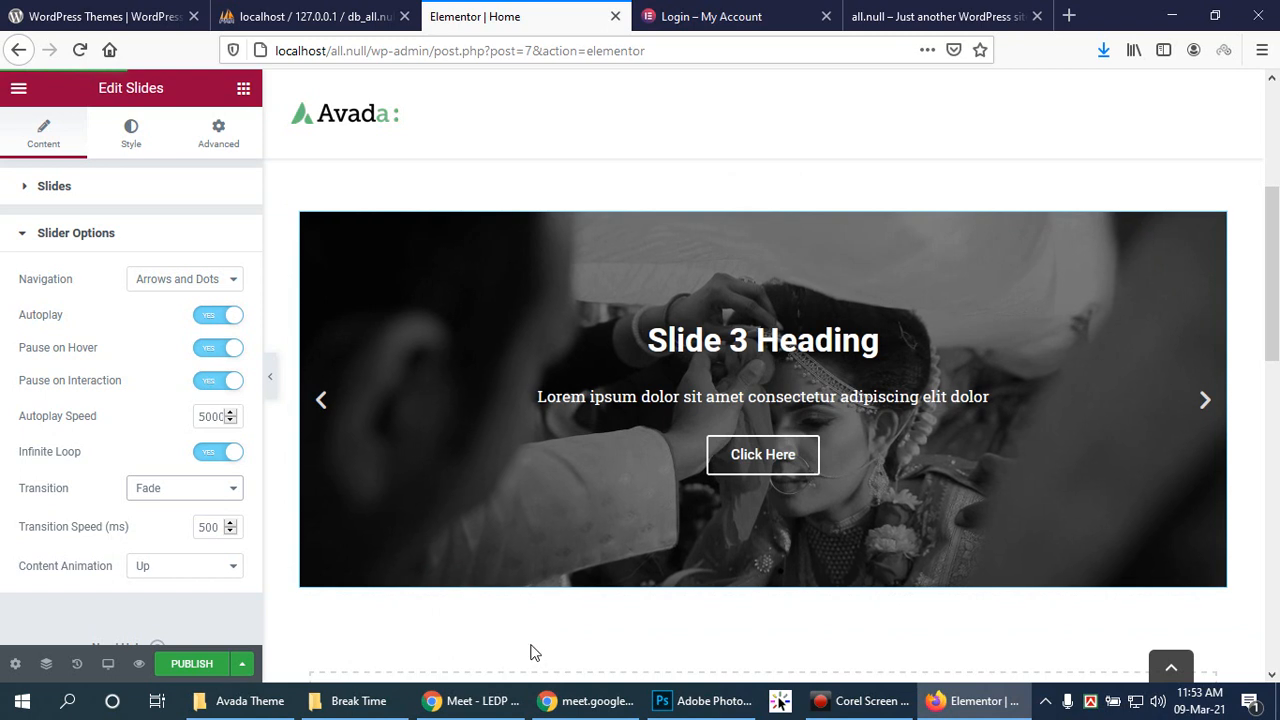
# Step: Switch the slider Transition from Fade to Slide, leaving Content Animation on Up
pyautogui.click(189, 490)
pyautogui.click(188, 511)
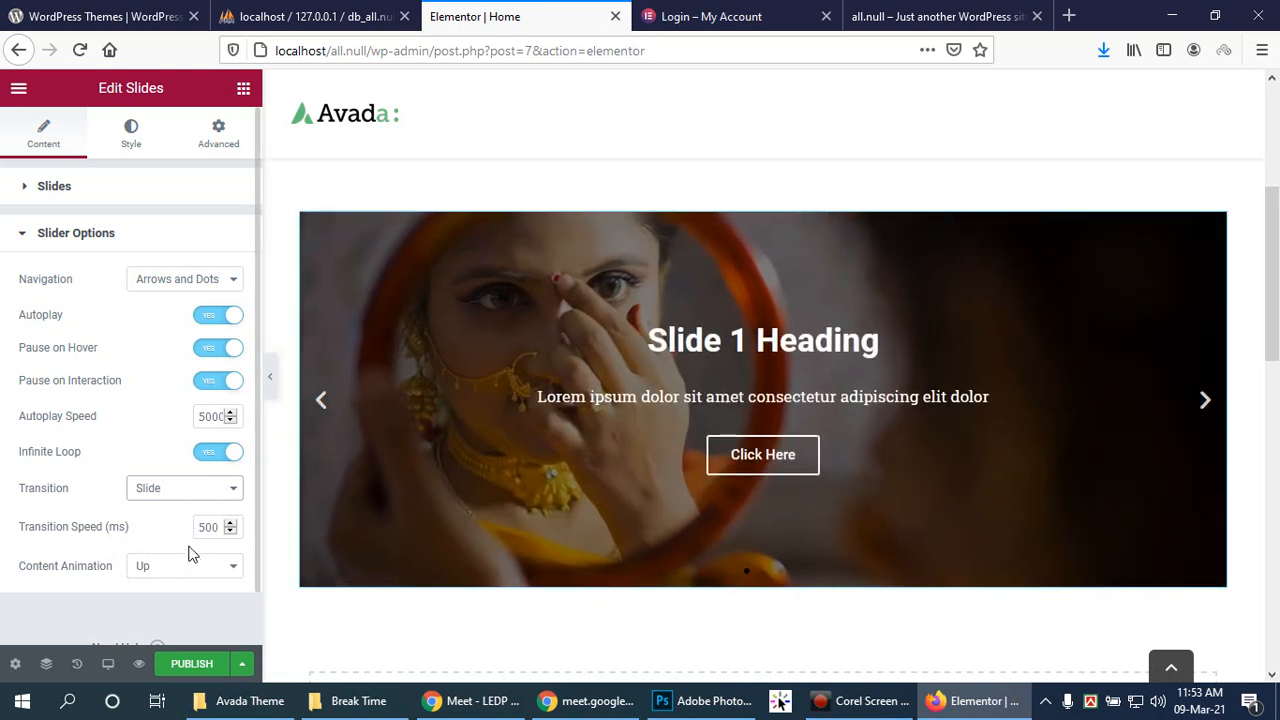
pyautogui.click(237, 567)
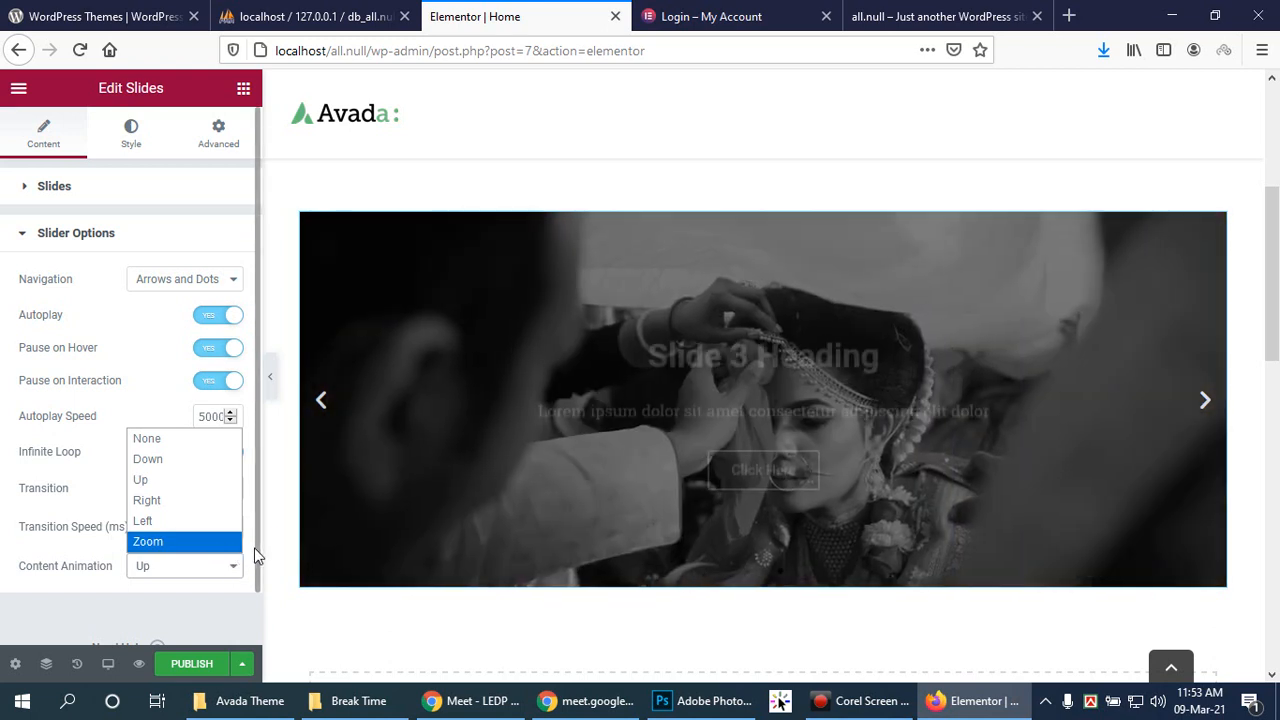
pyautogui.scroll(-1, 254, 547)
pyautogui.click(1275, 378)
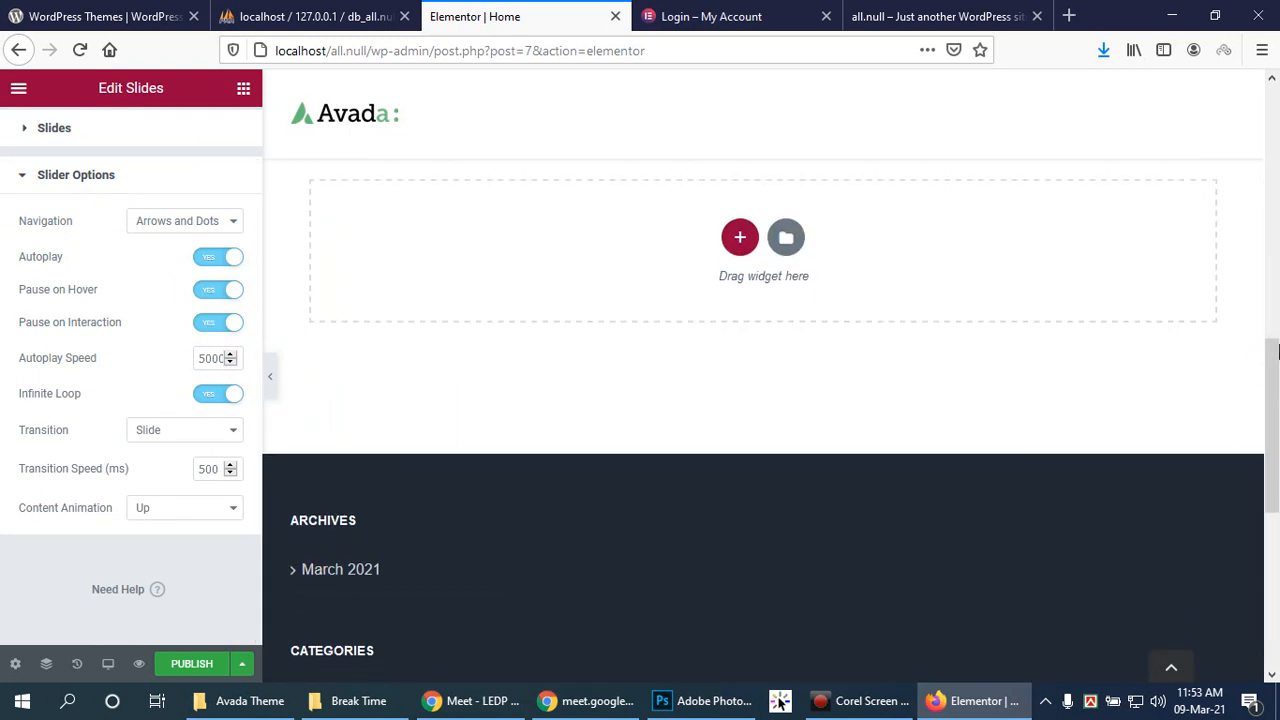
pyautogui.click(1276, 320)
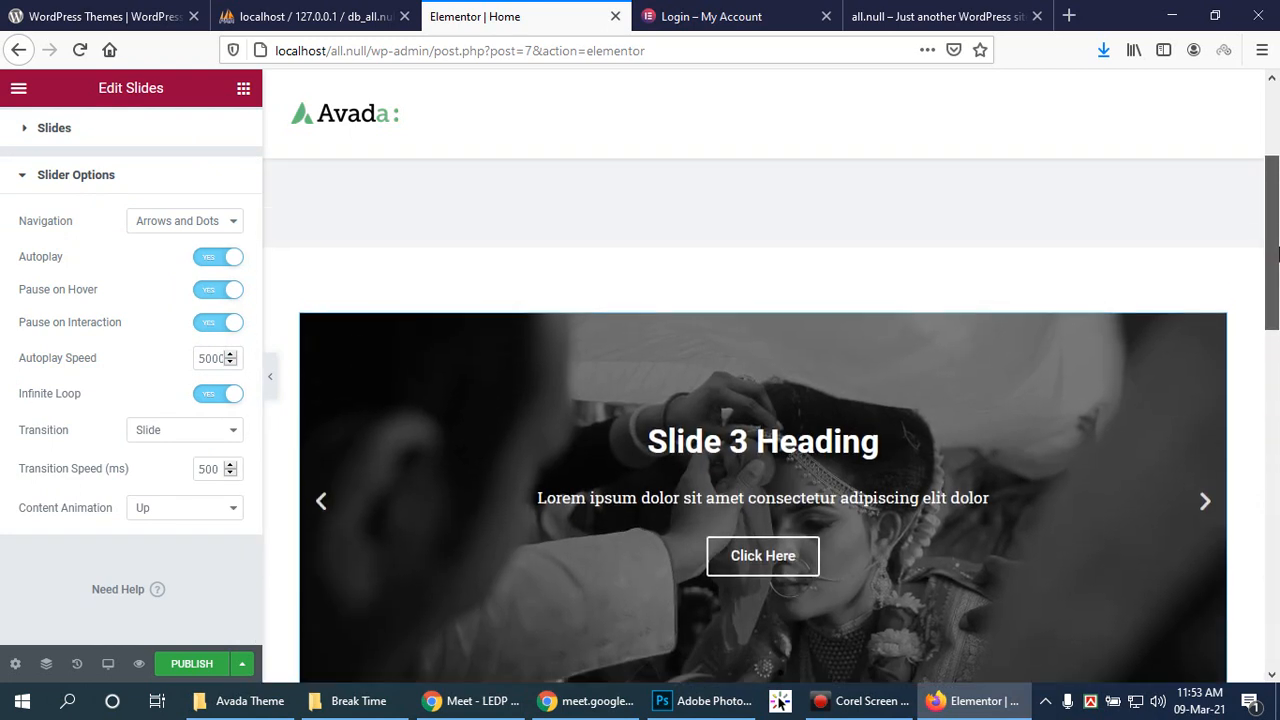
pyautogui.moveTo(1277, 207); pyautogui.dragTo(1277, 180)
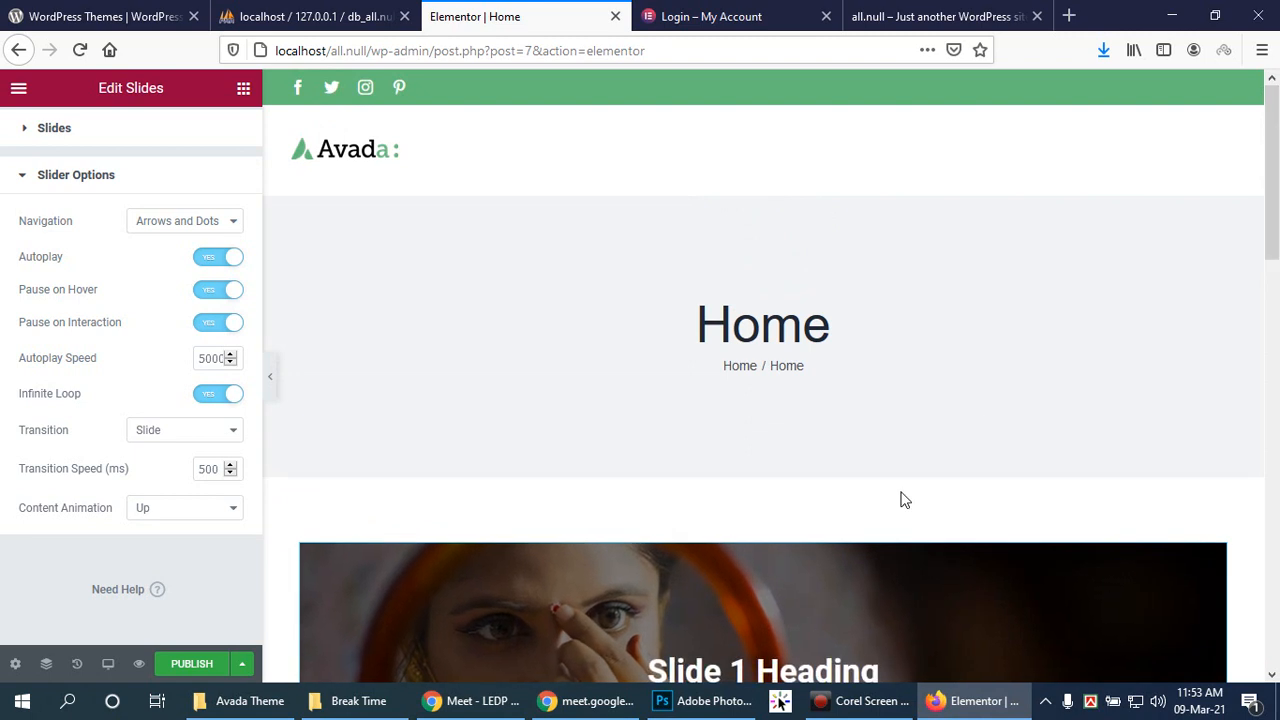
pyautogui.click(269, 360)
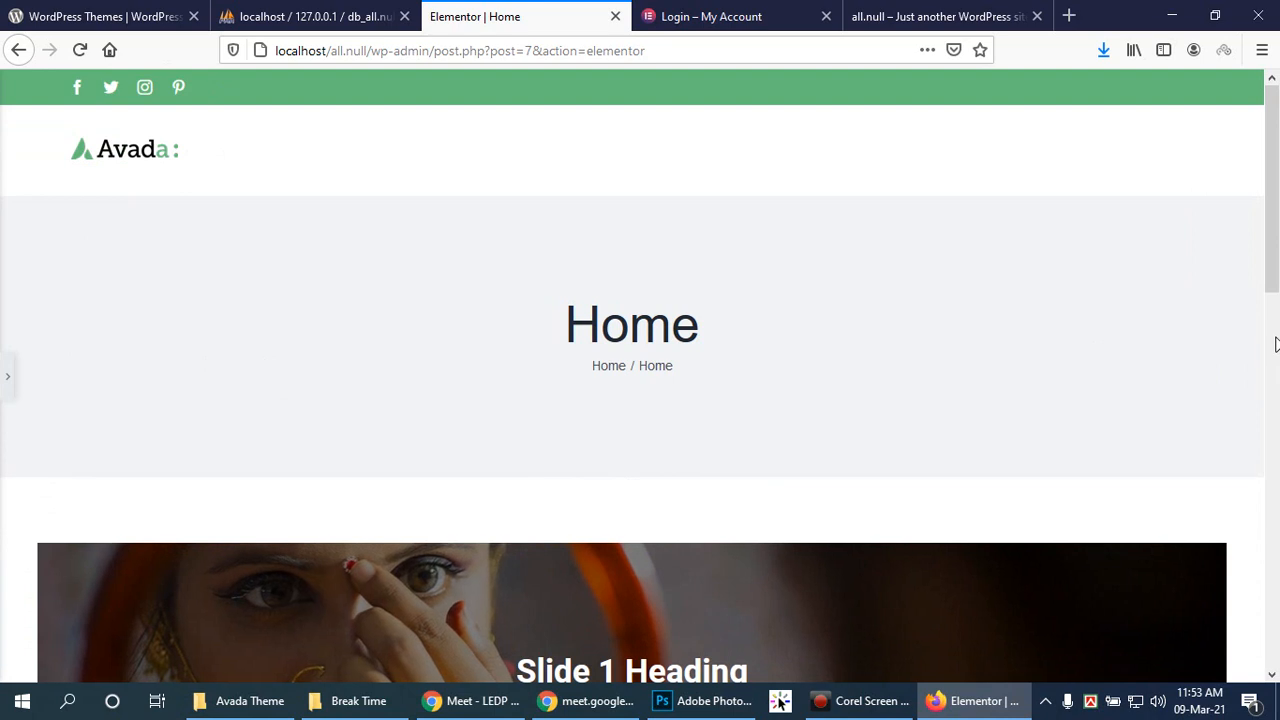
pyautogui.scroll(-2, 1272, 345)
pyautogui.scroll(-2, 1249, 371)
pyautogui.scroll(3, 1254, 362)
pyautogui.scroll(-5, 1249, 337)
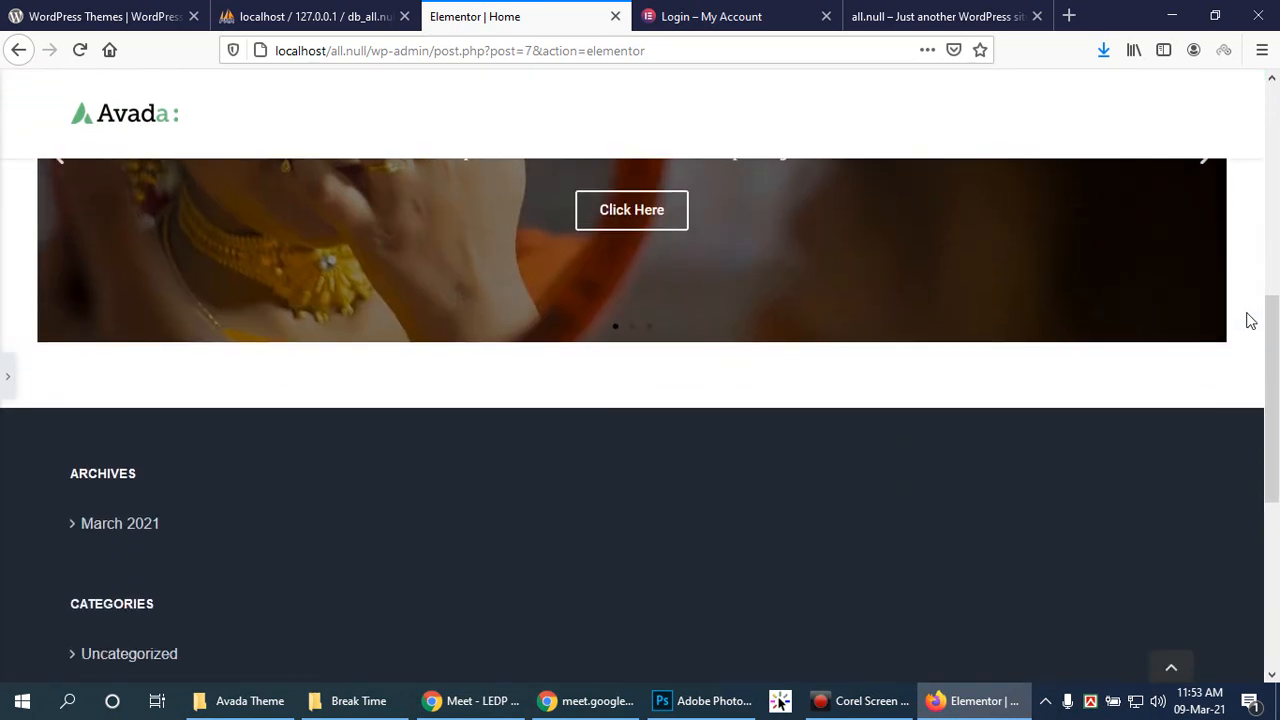
pyautogui.scroll(6, 1240, 307)
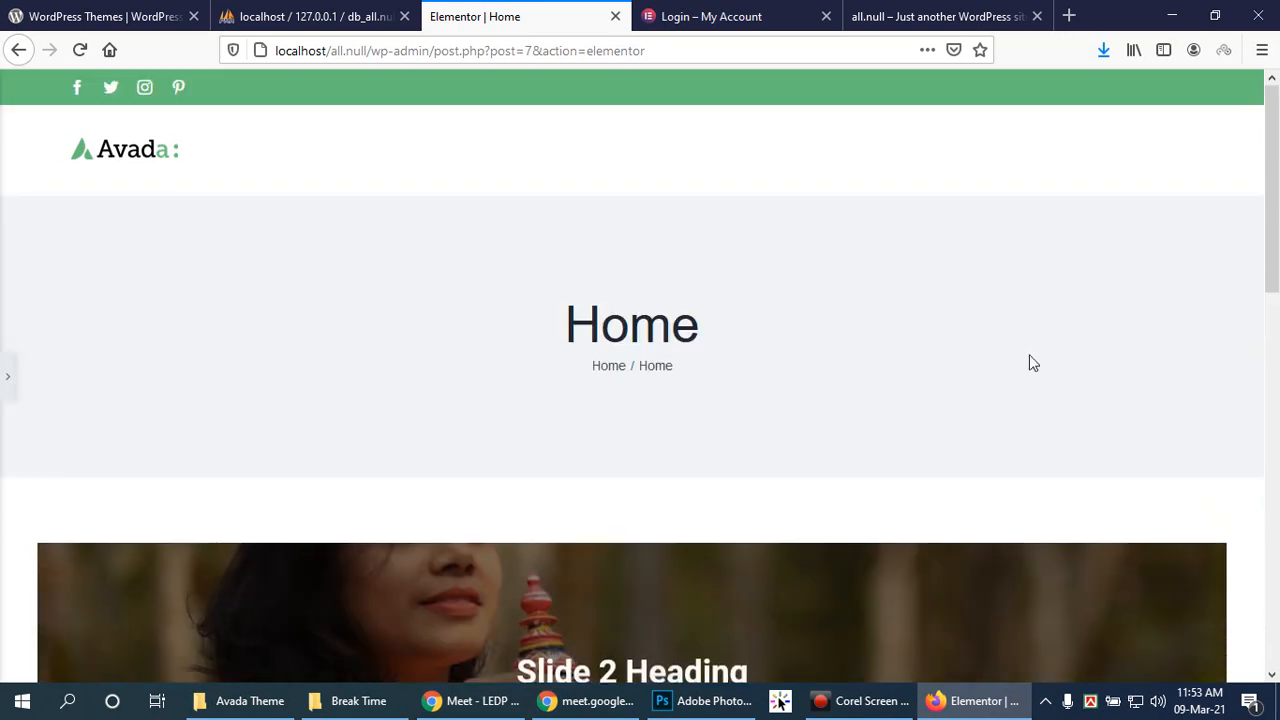
pyautogui.scroll(-2, 676, 368)
pyautogui.scroll(2, 2, 135)
pyautogui.click(7, 372)
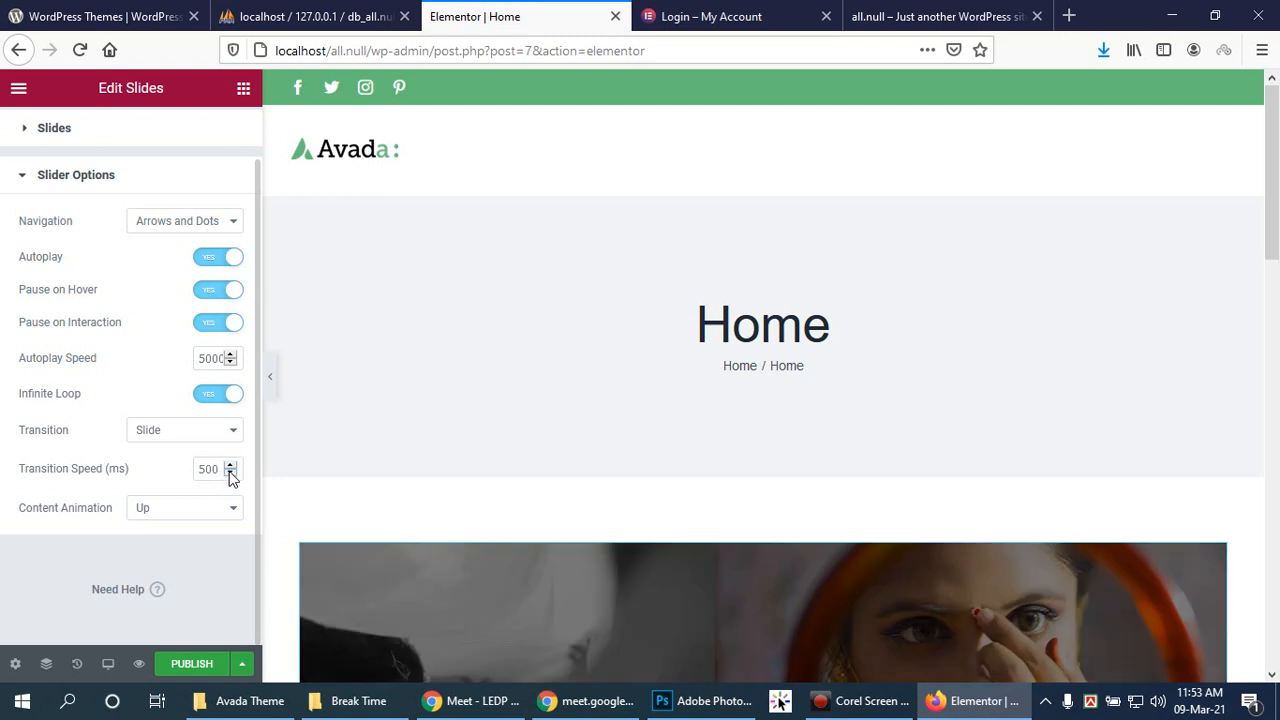
# Step: Lower the slider's Transition Speed from 500 to 400 ms and preview the slides cycling
pyautogui.click(231, 473)
pyautogui.moveTo(207, 470); pyautogui.dragTo(220, 472)
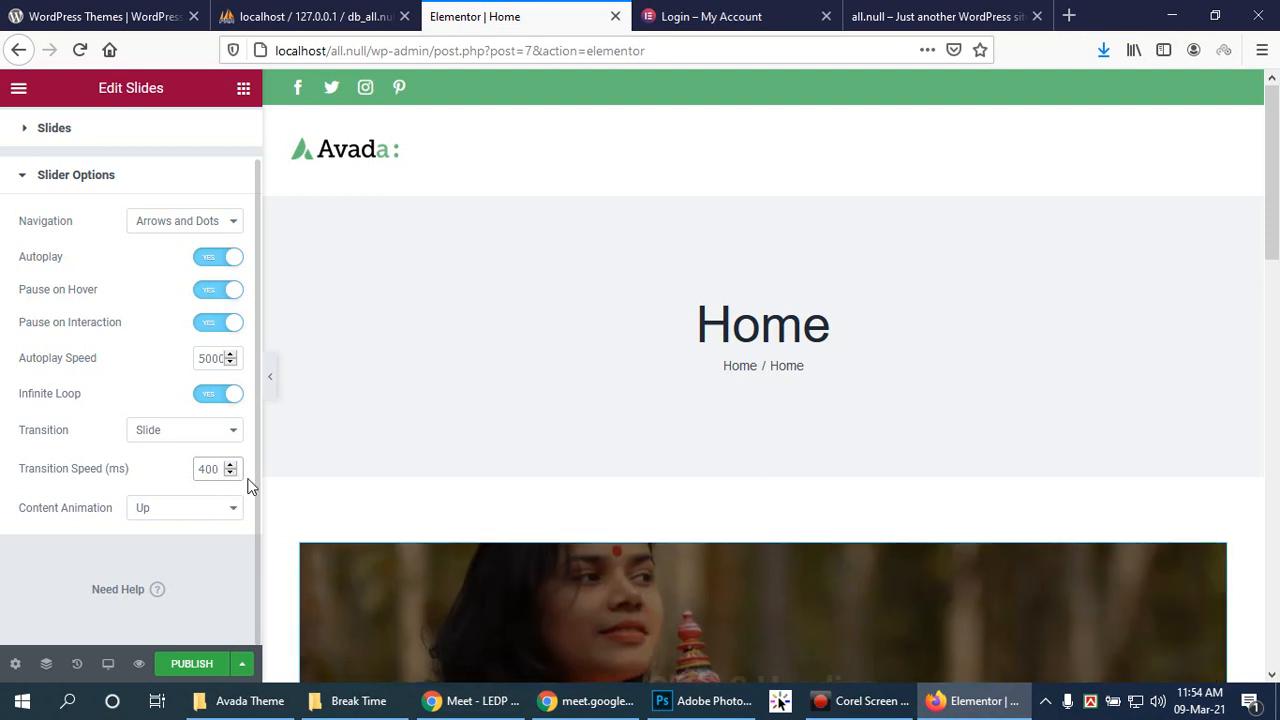
pyautogui.scroll(-3, 656, 362)
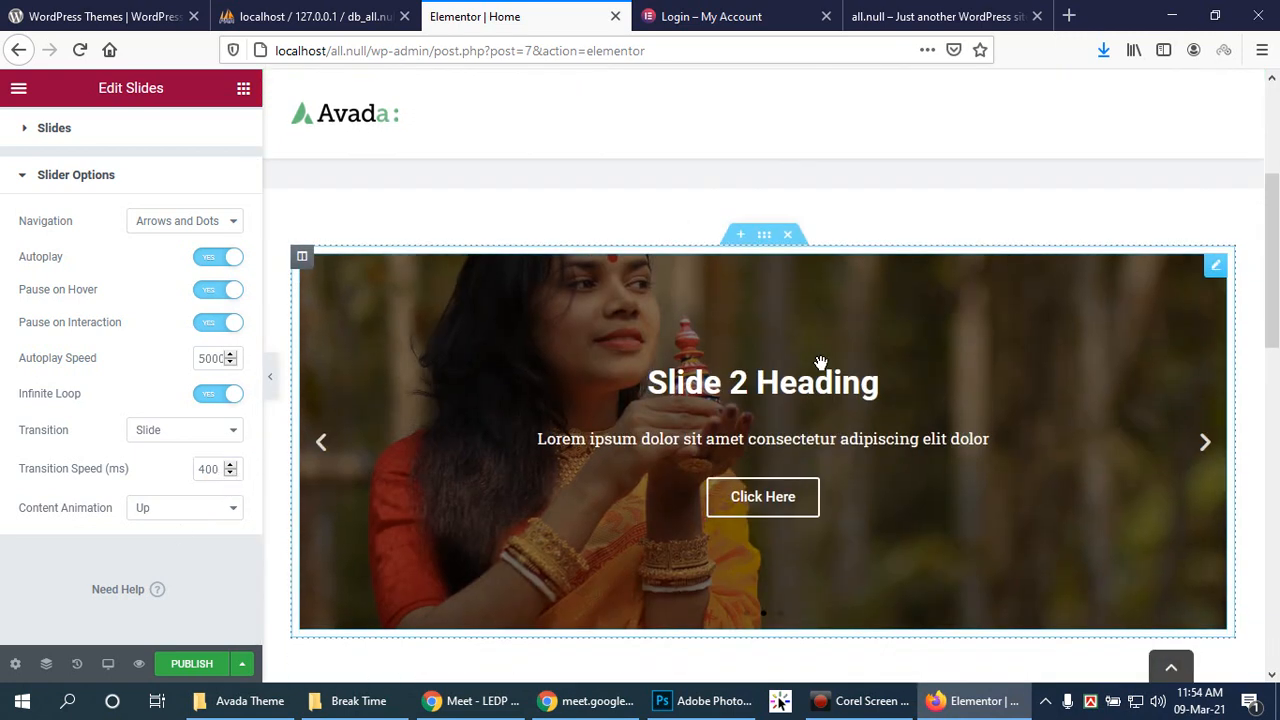
pyautogui.scroll(3, 815, 363)
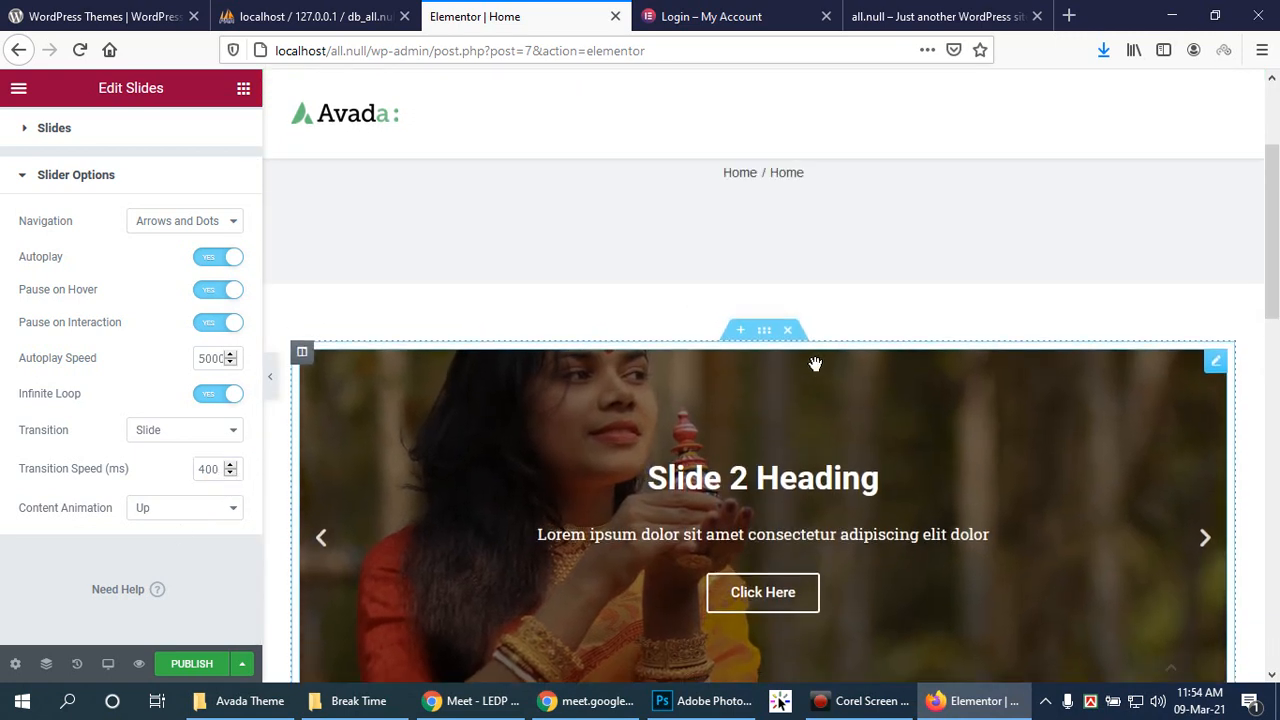
pyautogui.scroll(-3, 805, 340)
pyautogui.scroll(2, 700, 350)
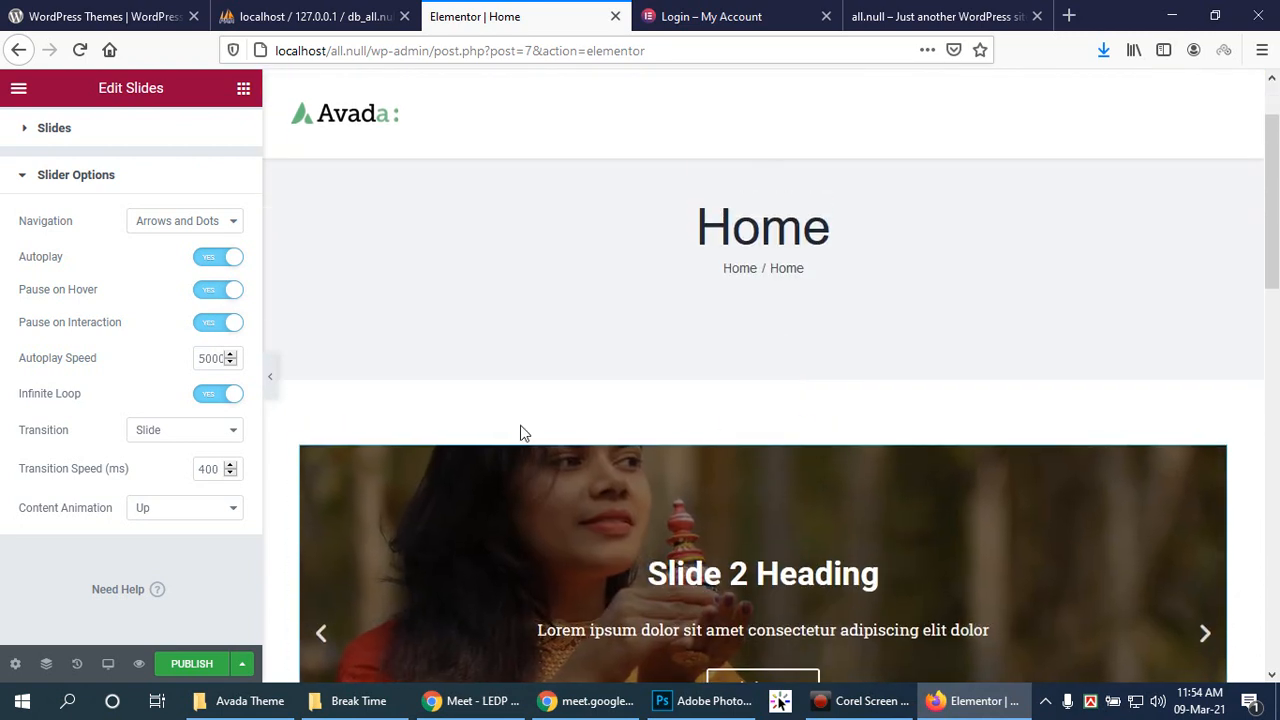
pyautogui.scroll(-2, 1278, 292)
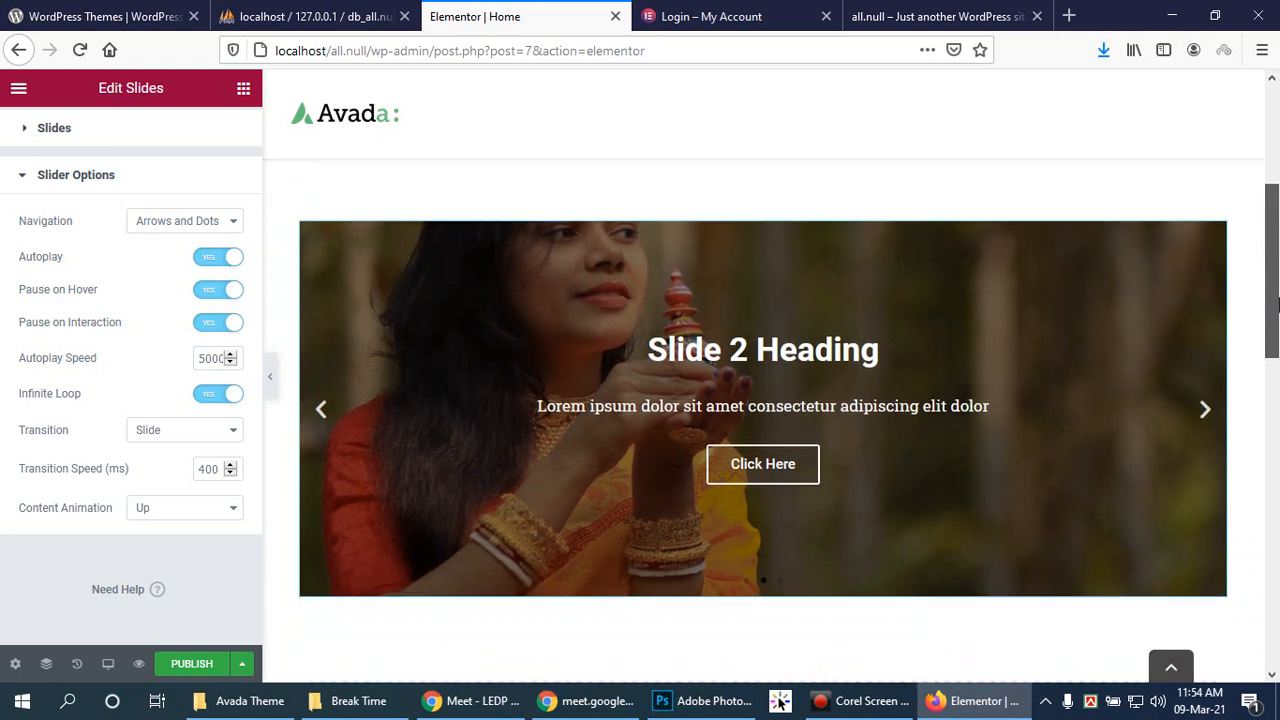
pyautogui.moveTo(1278, 292); pyautogui.dragTo(1262, 326)
pyautogui.moveTo(1262, 416); pyautogui.dragTo(1274, 180)
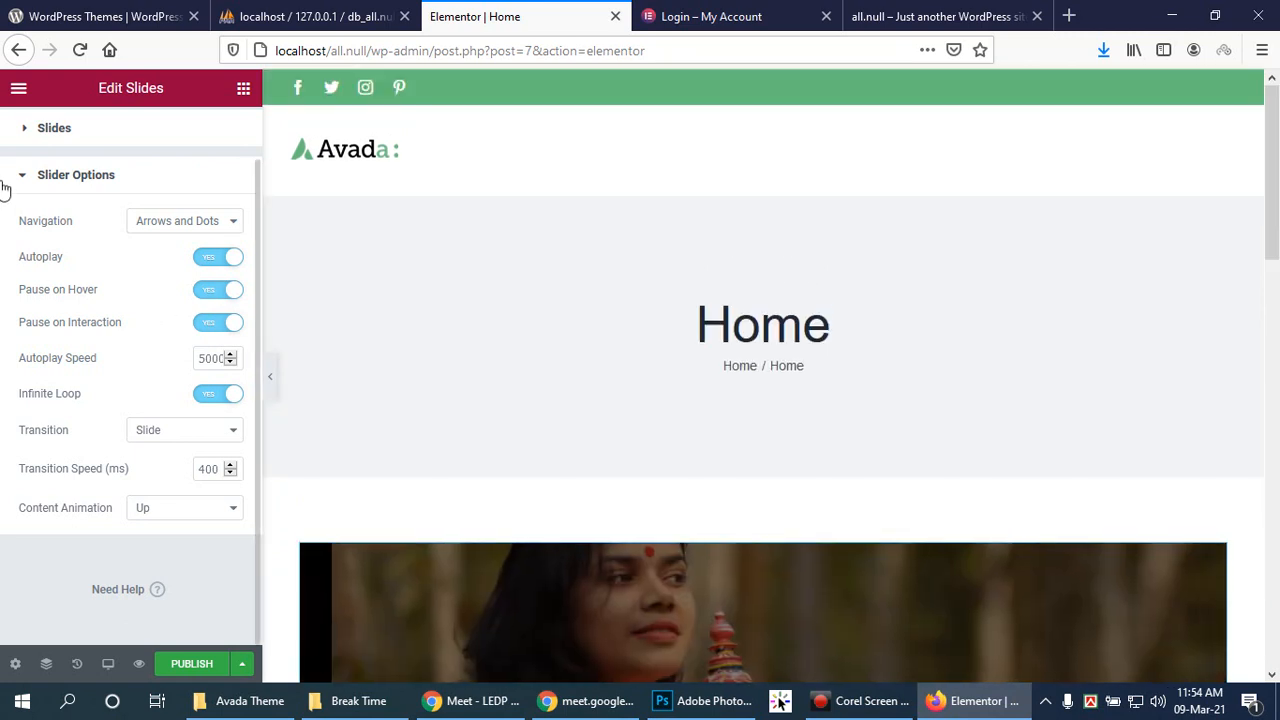
# Step: Add a two-column section below the slider and drop an Image widget into its left column
pyautogui.click(13, 172)
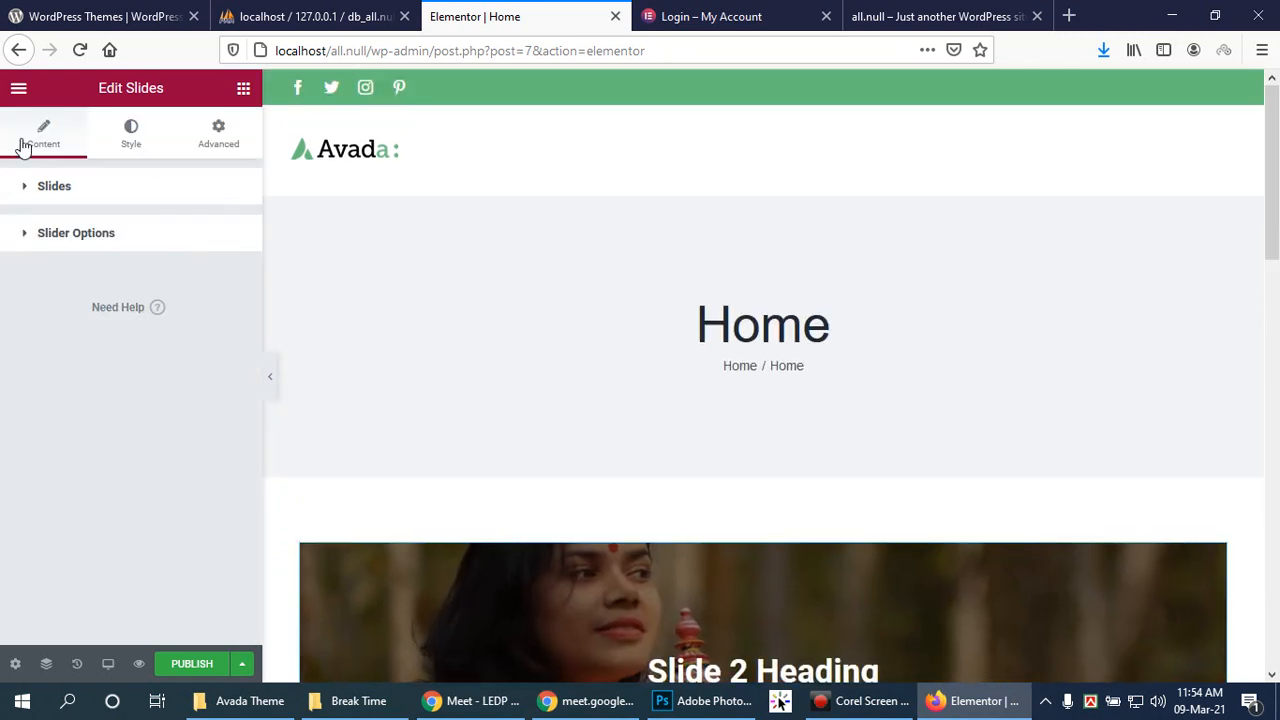
pyautogui.scroll(-6, 897, 486)
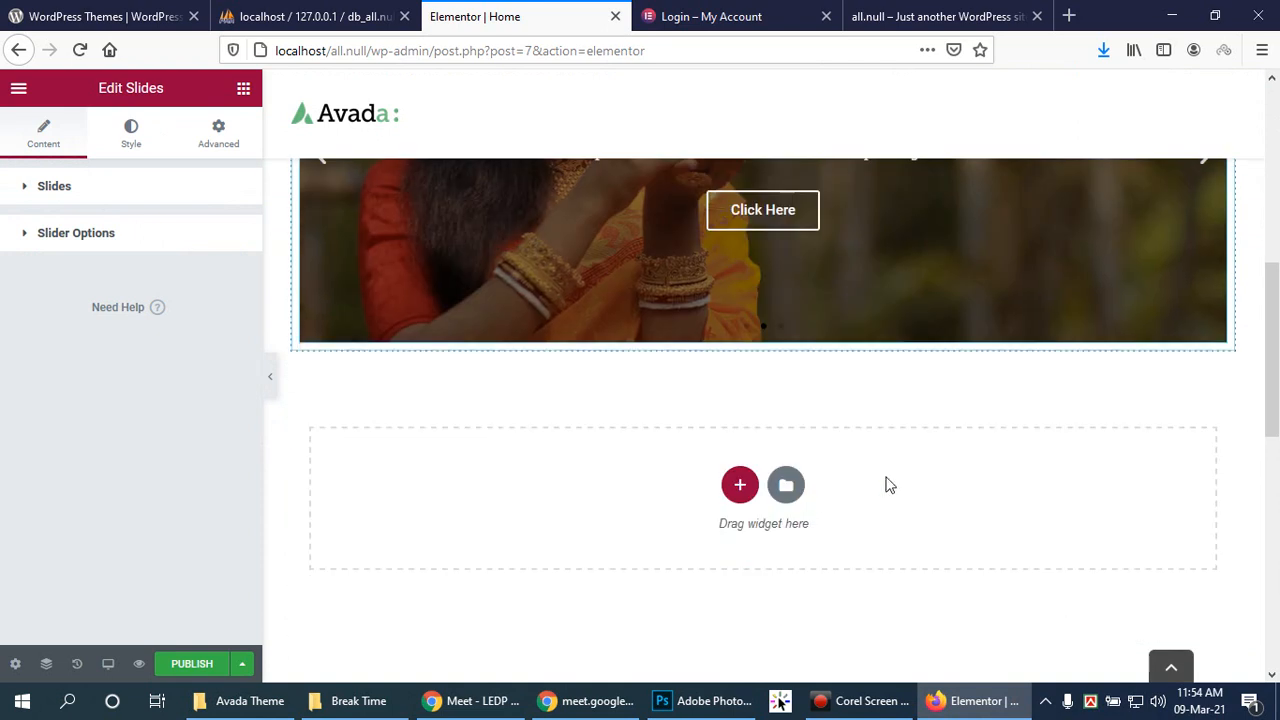
pyautogui.scroll(1, 850, 385)
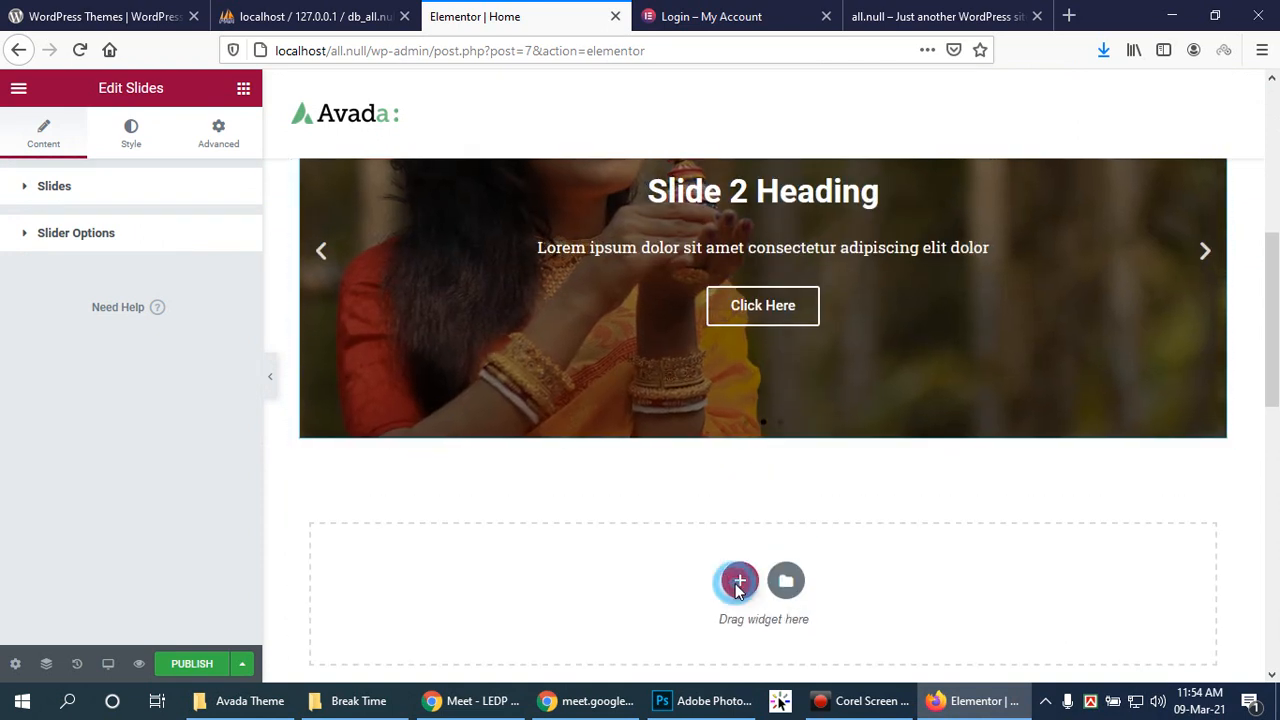
pyautogui.click(739, 582)
pyautogui.scroll(-1, 920, 529)
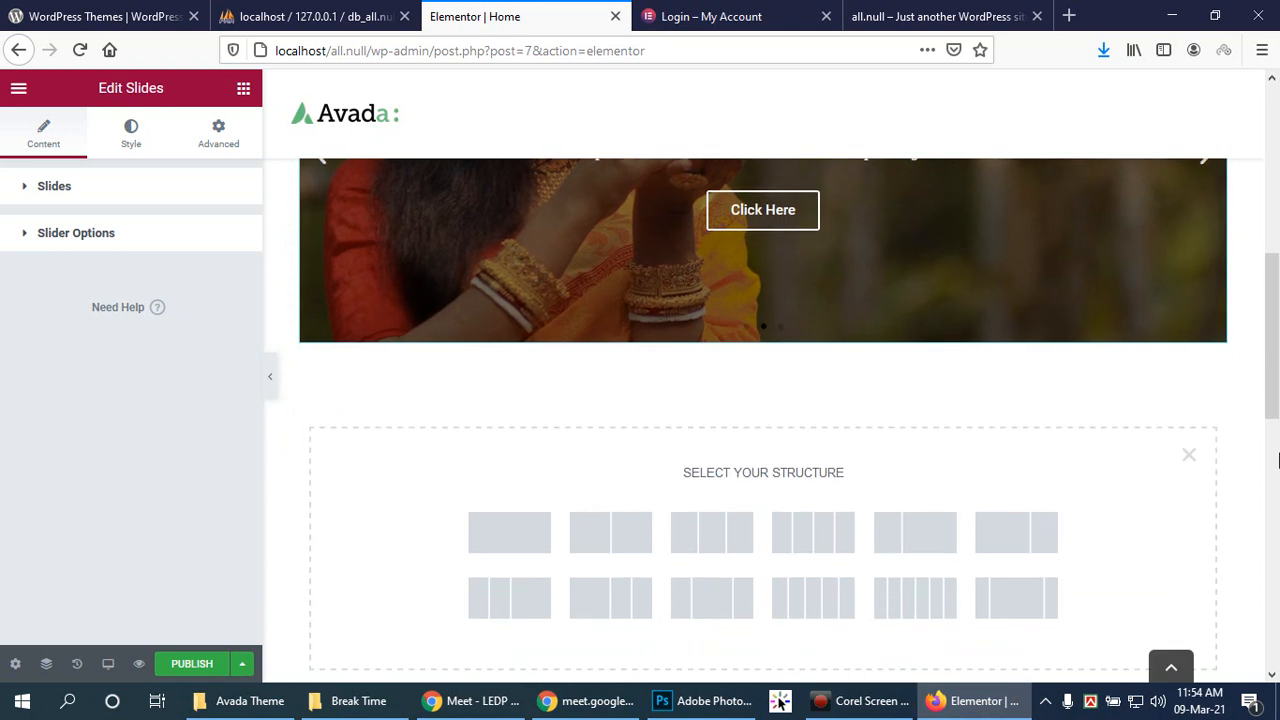
pyautogui.scroll(-1, 1277, 428)
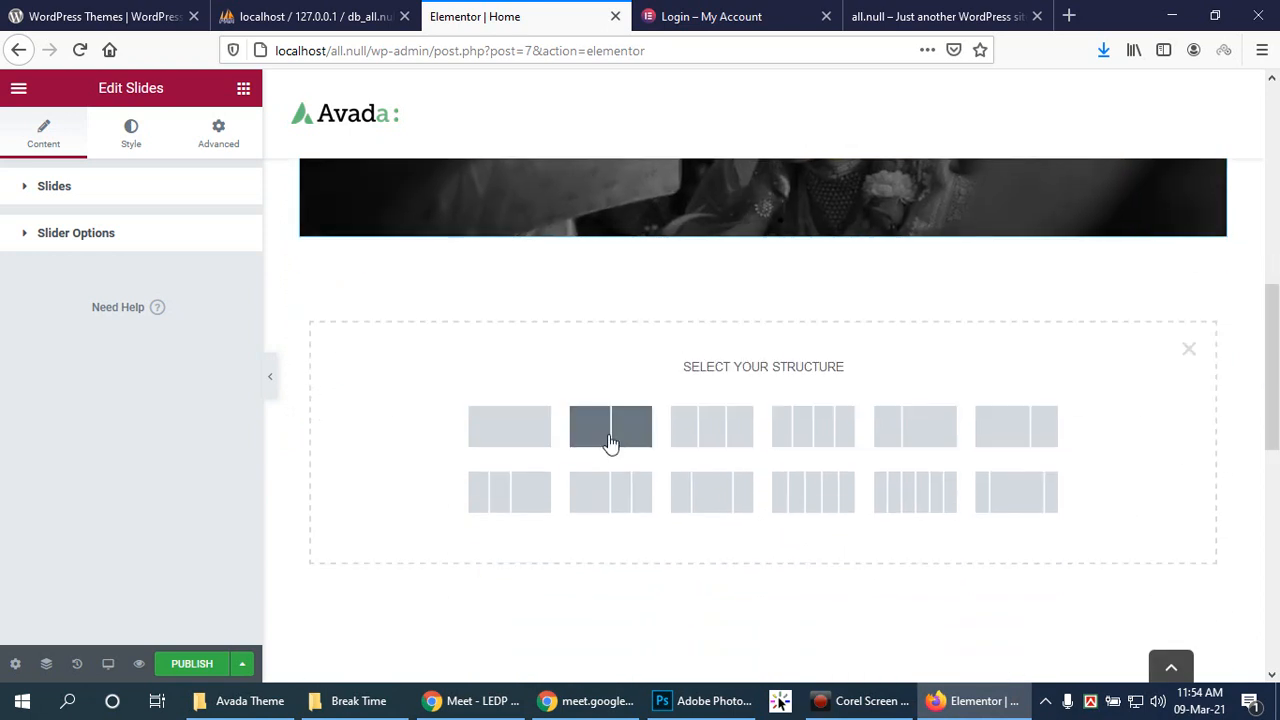
pyautogui.click(610, 443)
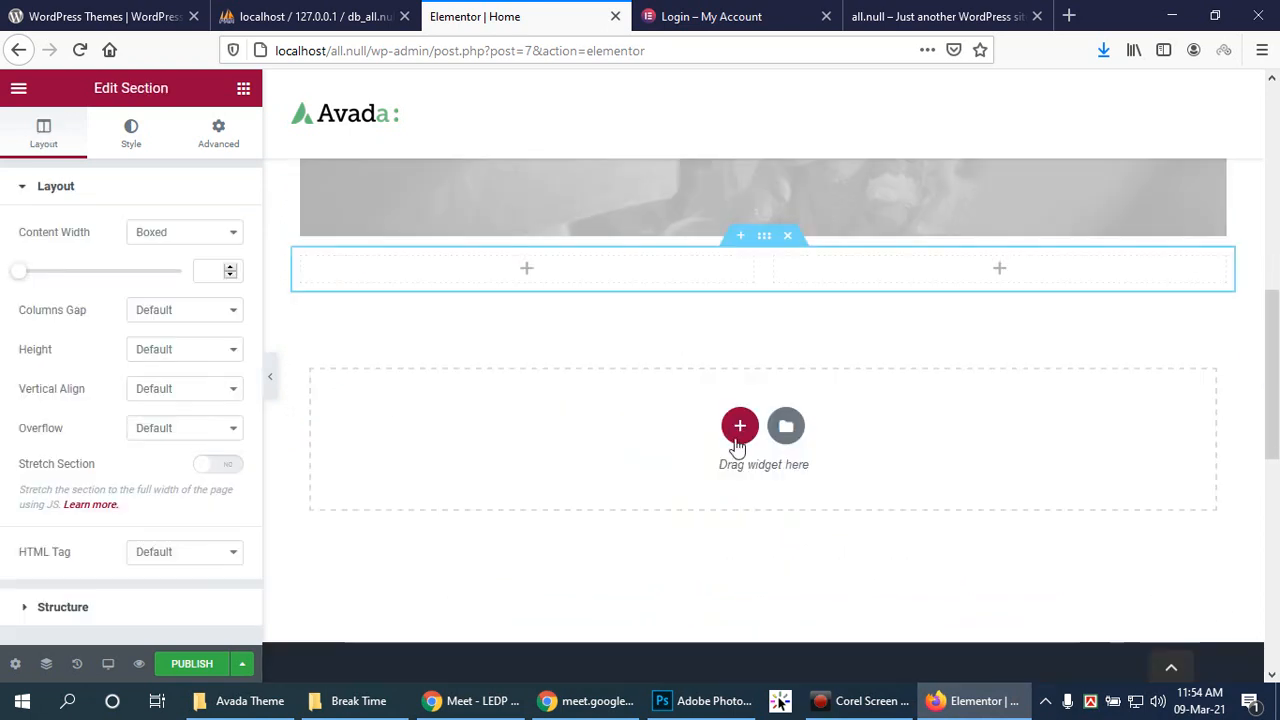
pyautogui.click(525, 269)
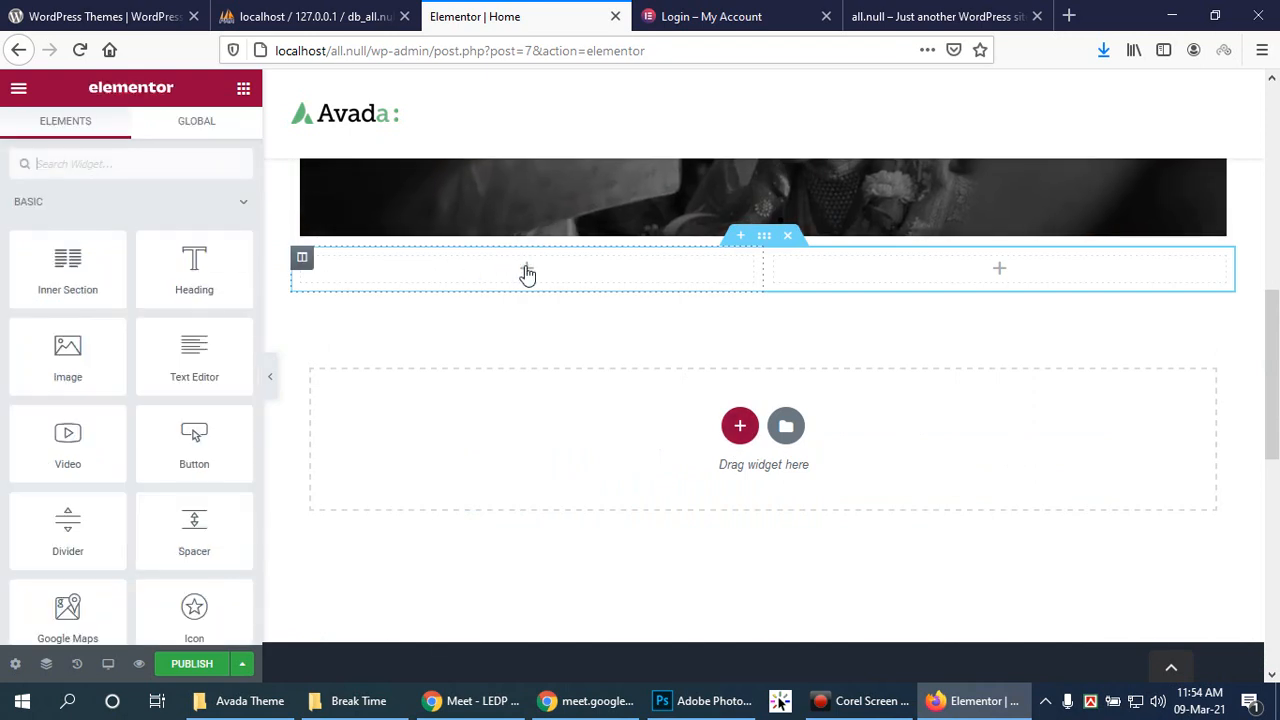
pyautogui.moveTo(52, 354); pyautogui.dragTo(495, 272)
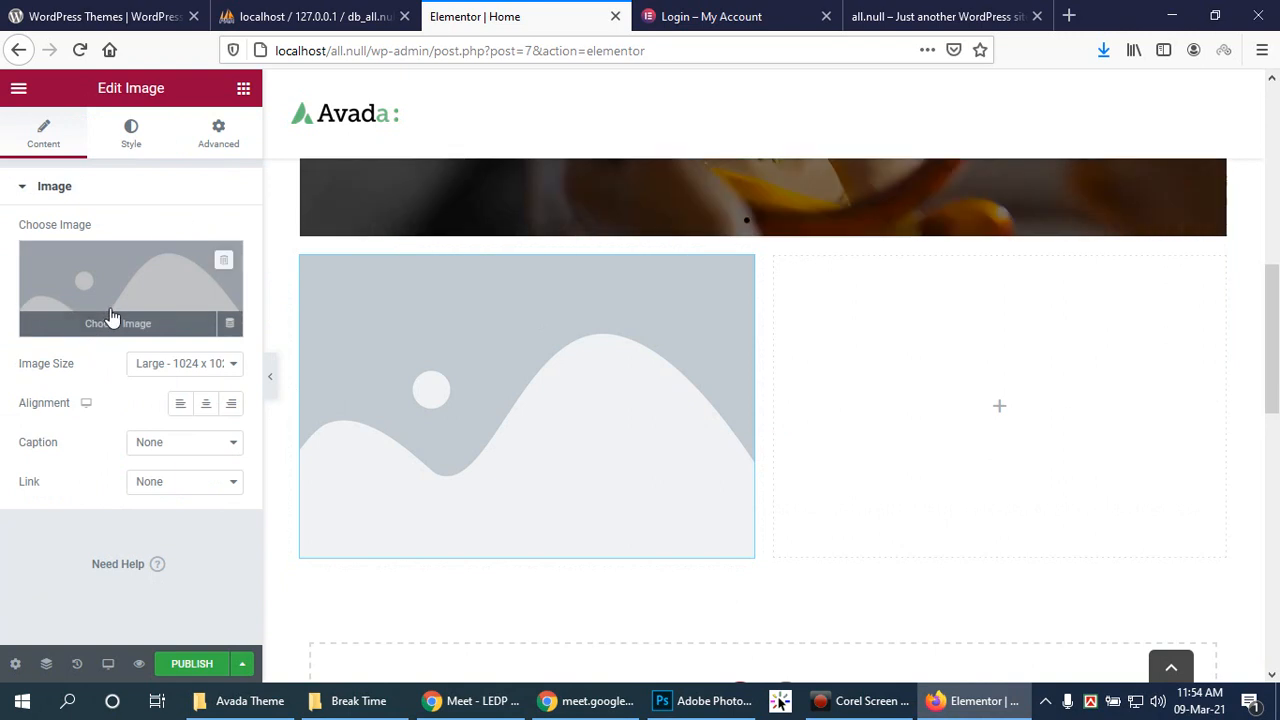
# Step: Insert Wdd_img-24.jpg into the left column and add a Text Editor widget to the right column
pyautogui.click(108, 316)
pyautogui.click(282, 314)
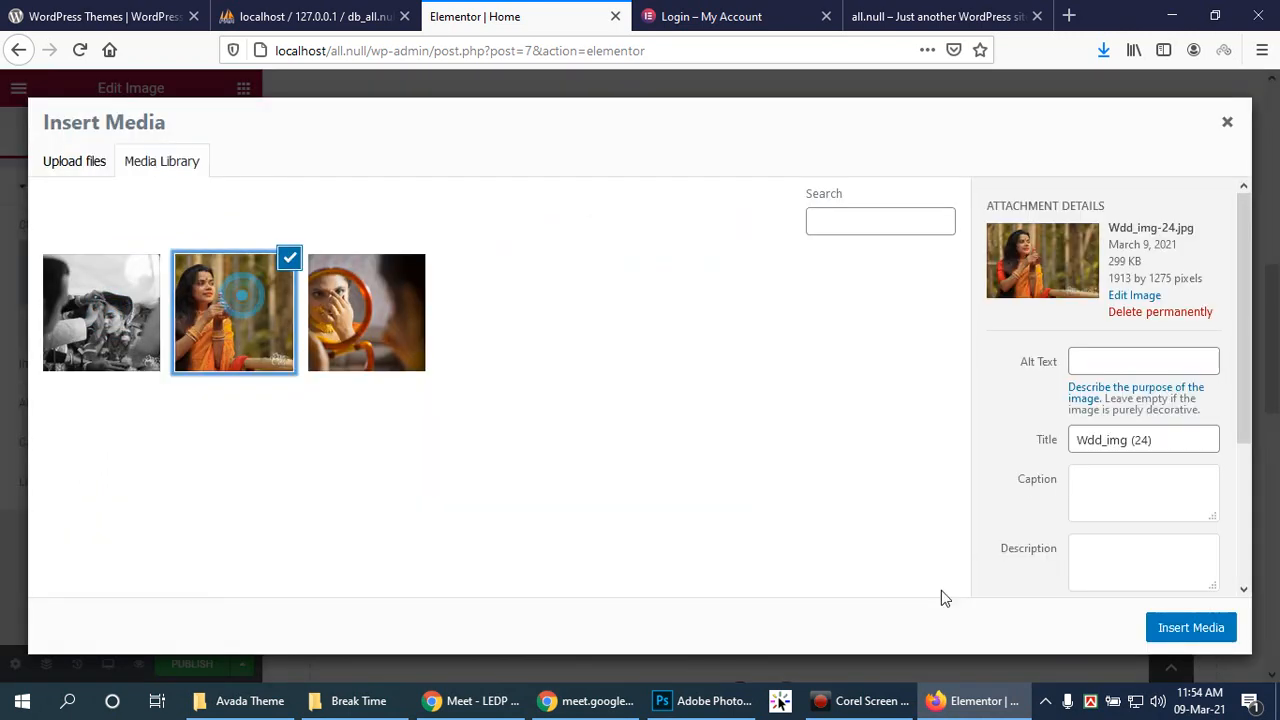
pyautogui.click(1155, 640)
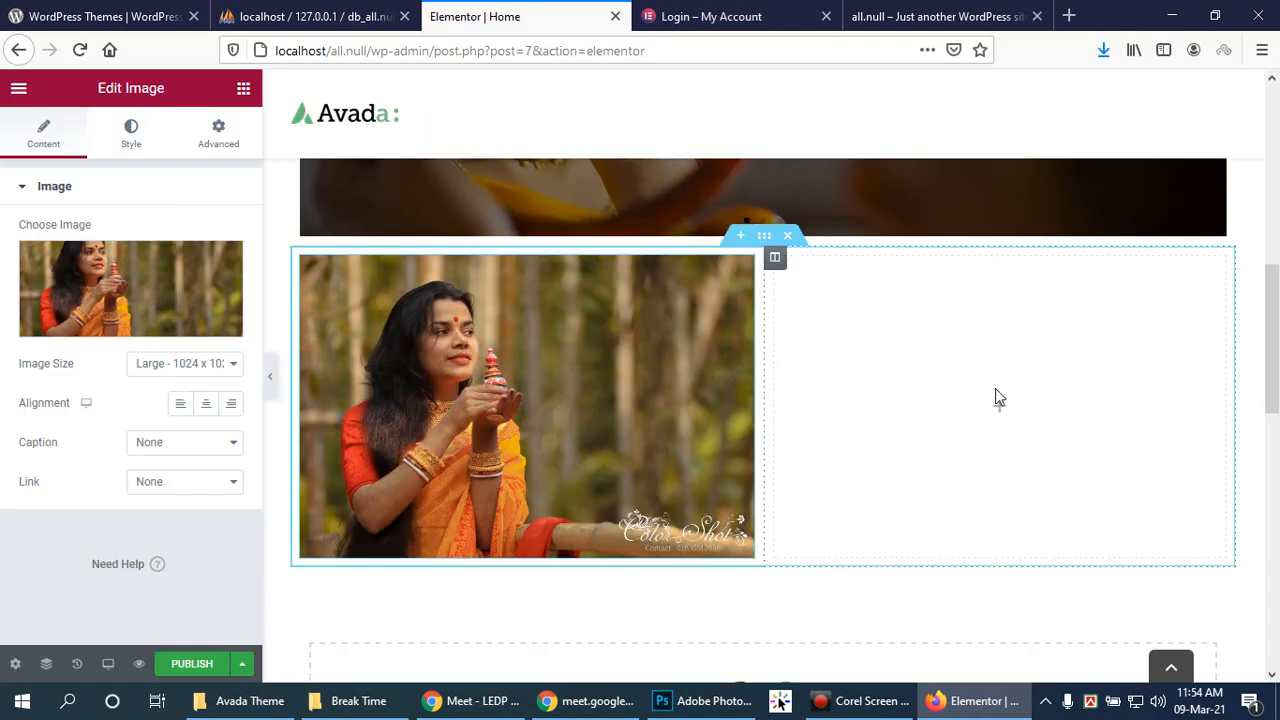
pyautogui.click(998, 405)
pyautogui.moveTo(194, 358); pyautogui.dragTo(1012, 406)
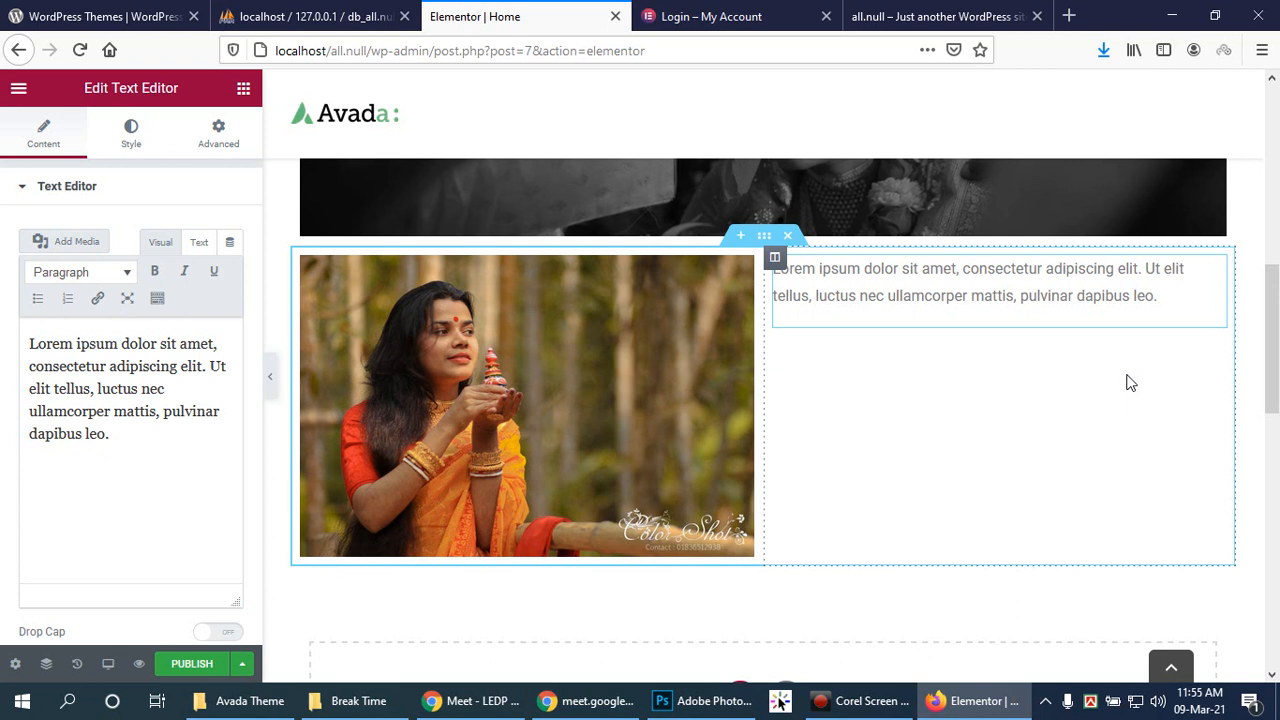
# Step: Paste the placeholder Lorem ipsum paragraph so it repeats four times in the text column
pyautogui.click(123, 440)
pyautogui.moveTo(123, 440); pyautogui.dragTo(4, 340)
pyautogui.hotkey('ctrl', 'c')
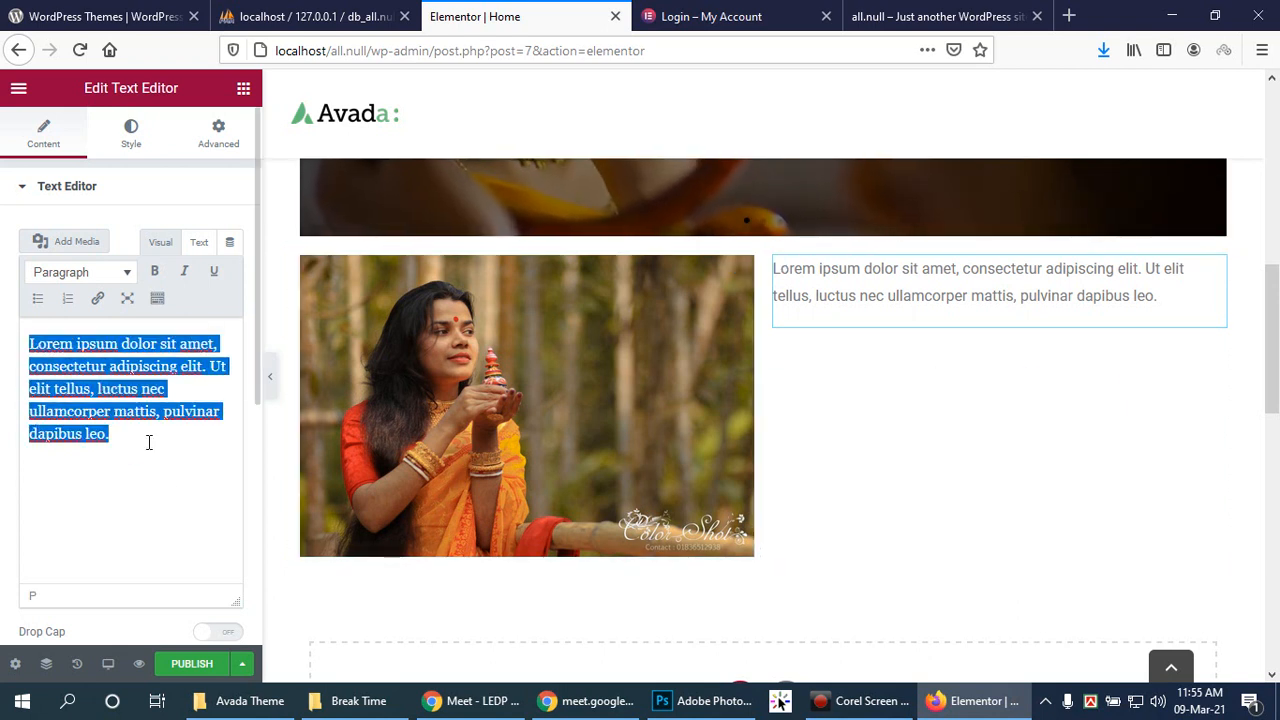
pyautogui.click(147, 437)
pyautogui.hotkey('ctrl', 'v')
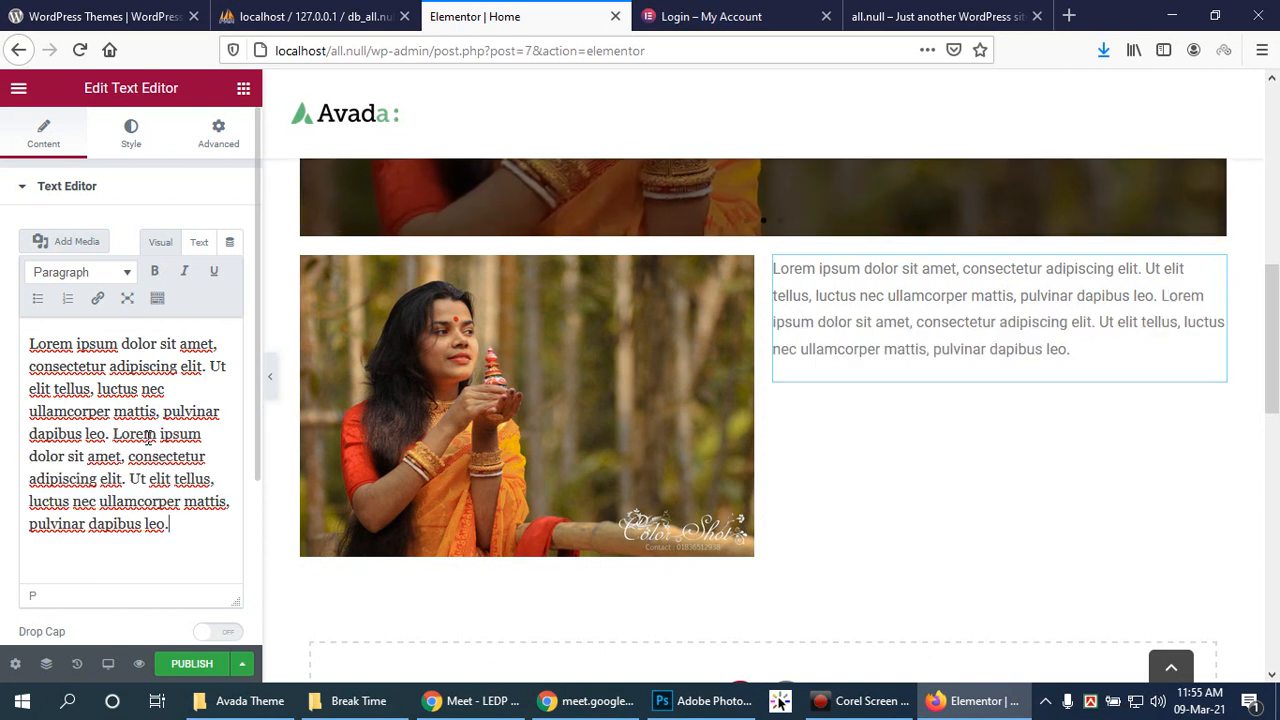
pyautogui.hotkey('ctrl', 'v')
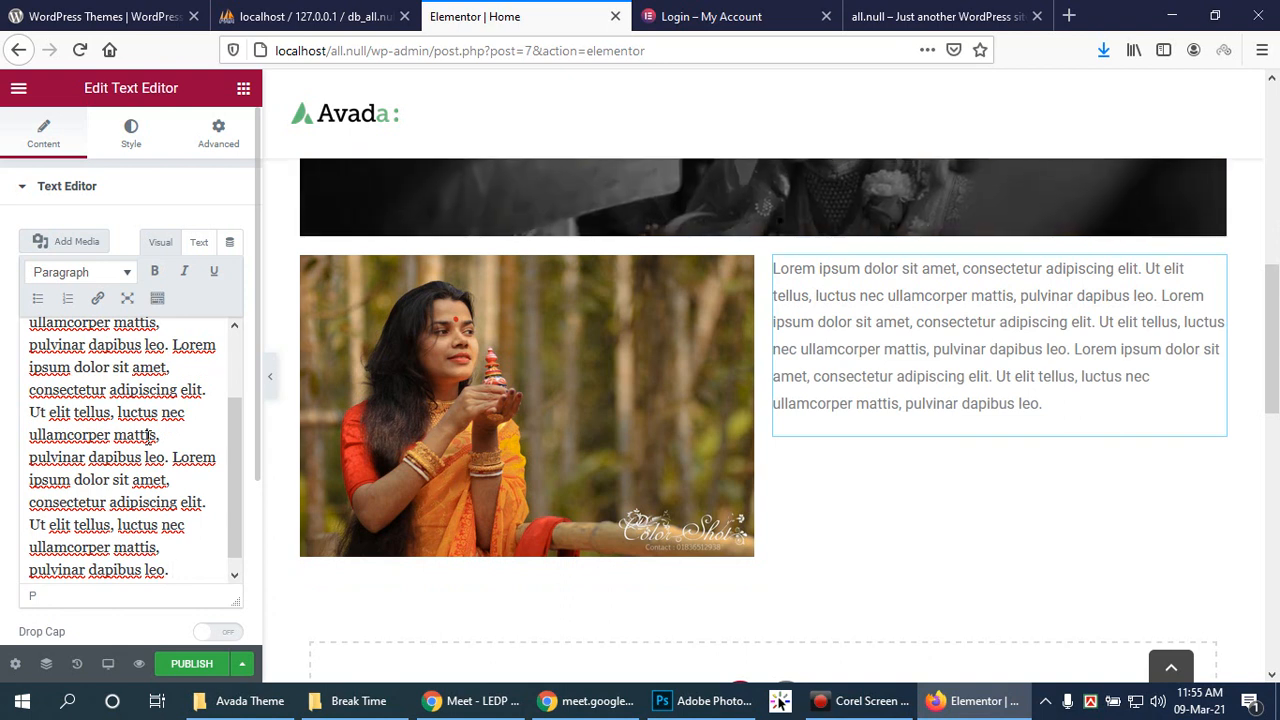
pyautogui.hotkey('ctrl', 'v')
# Step: Select the photo-and-text section and hide the editing panel to preview it full width
pyautogui.click(891, 577)
pyautogui.scroll(-2, 980, 523)
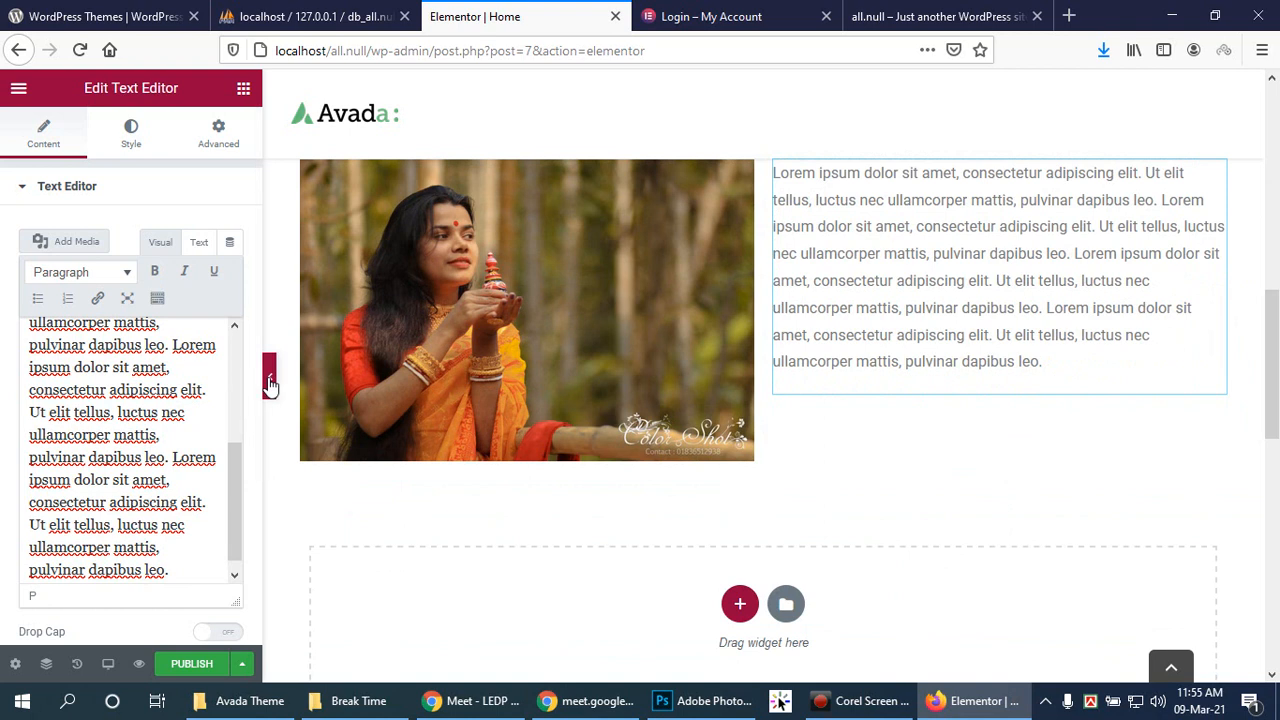
pyautogui.click(269, 376)
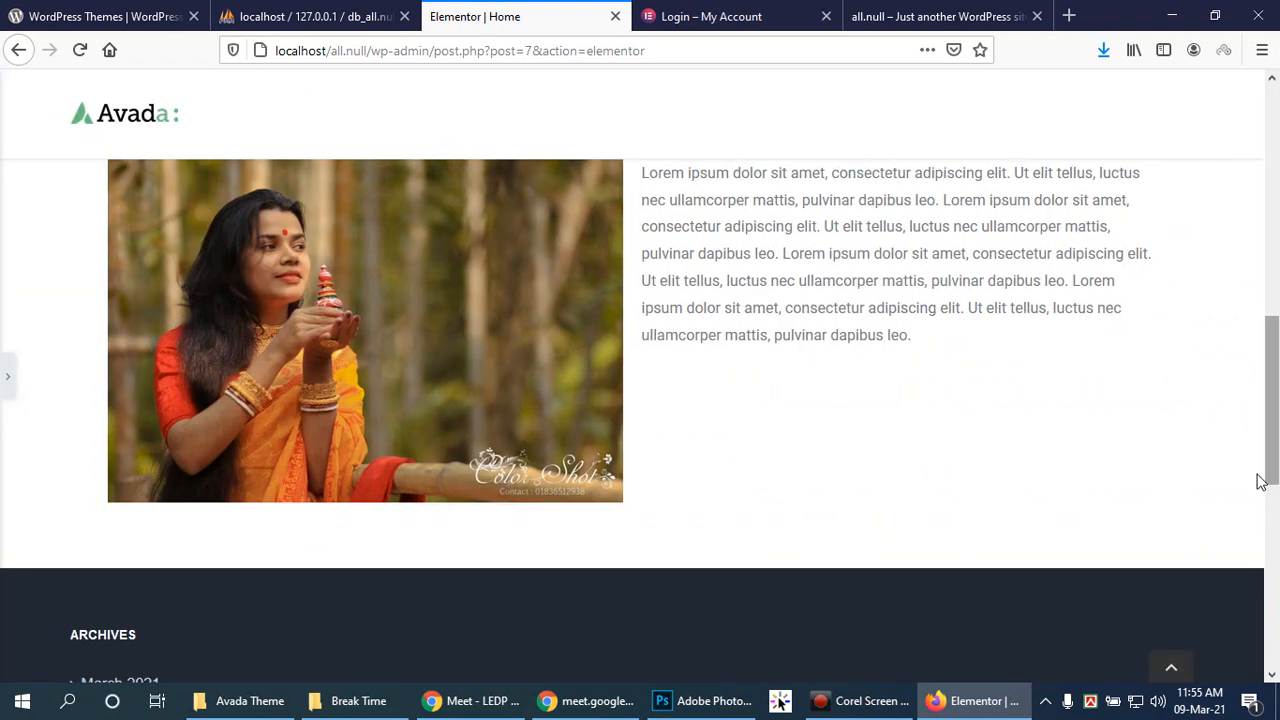
# Step: Reopen the editing panel and select the Lorem ipsum Text Editor widget beside the photo
pyautogui.scroll(3, 1275, 495)
pyautogui.scroll(-2, 1257, 480)
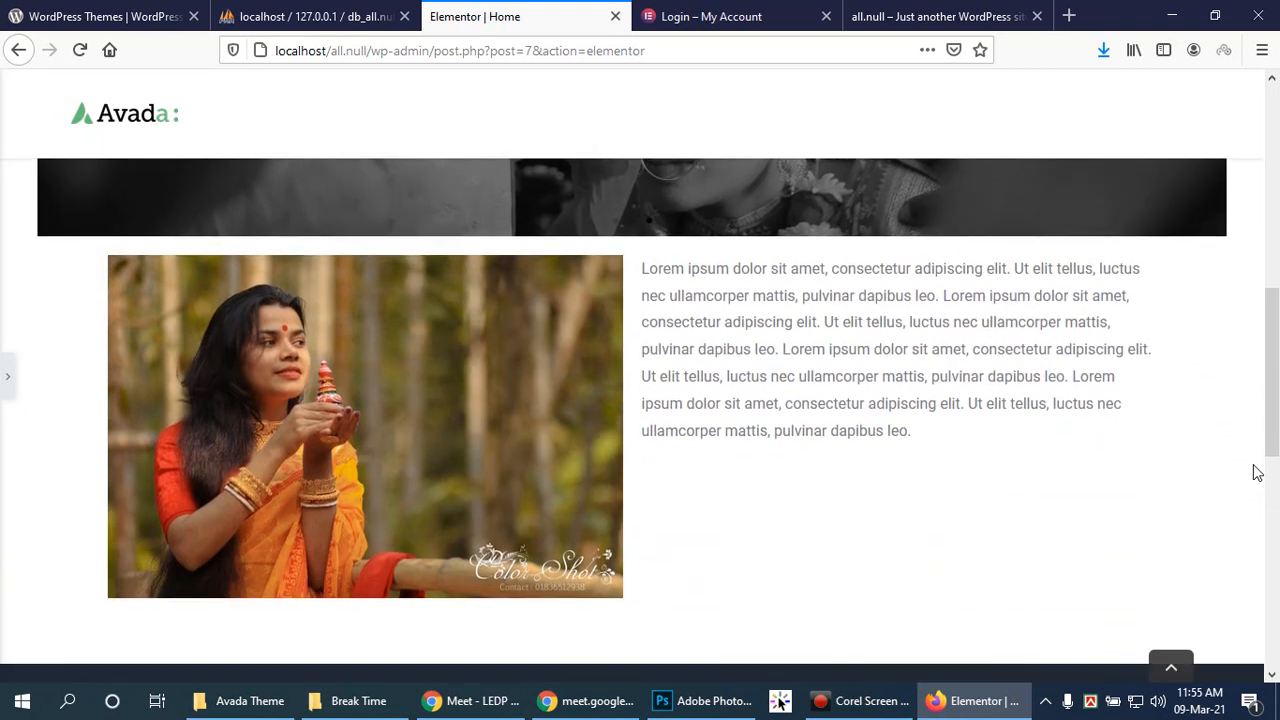
pyautogui.scroll(2, 1250, 466)
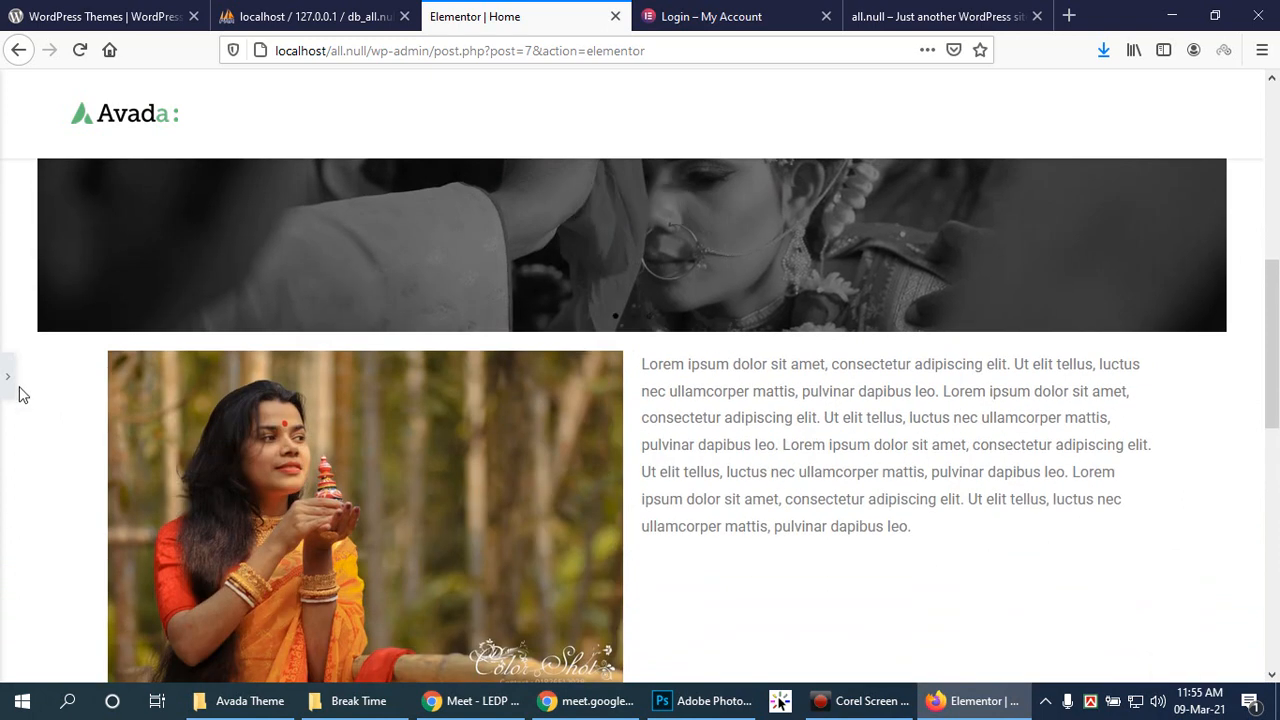
pyautogui.click(5, 373)
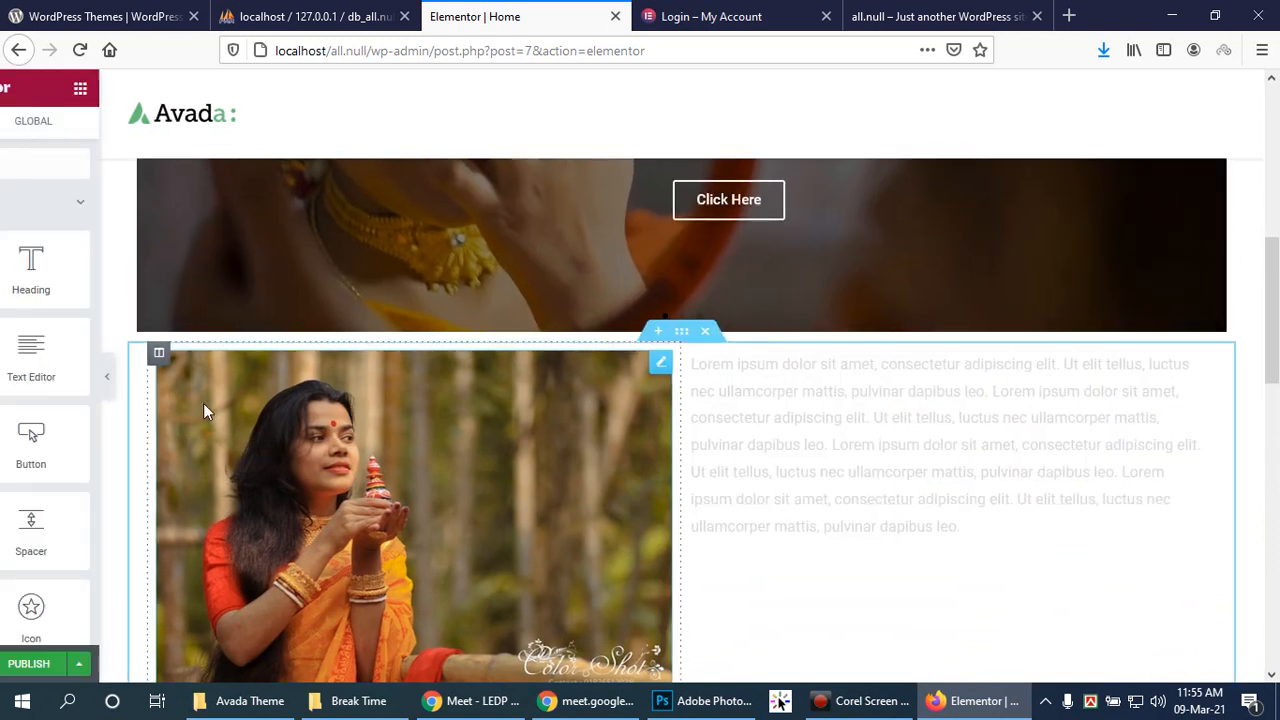
pyautogui.click(930, 474)
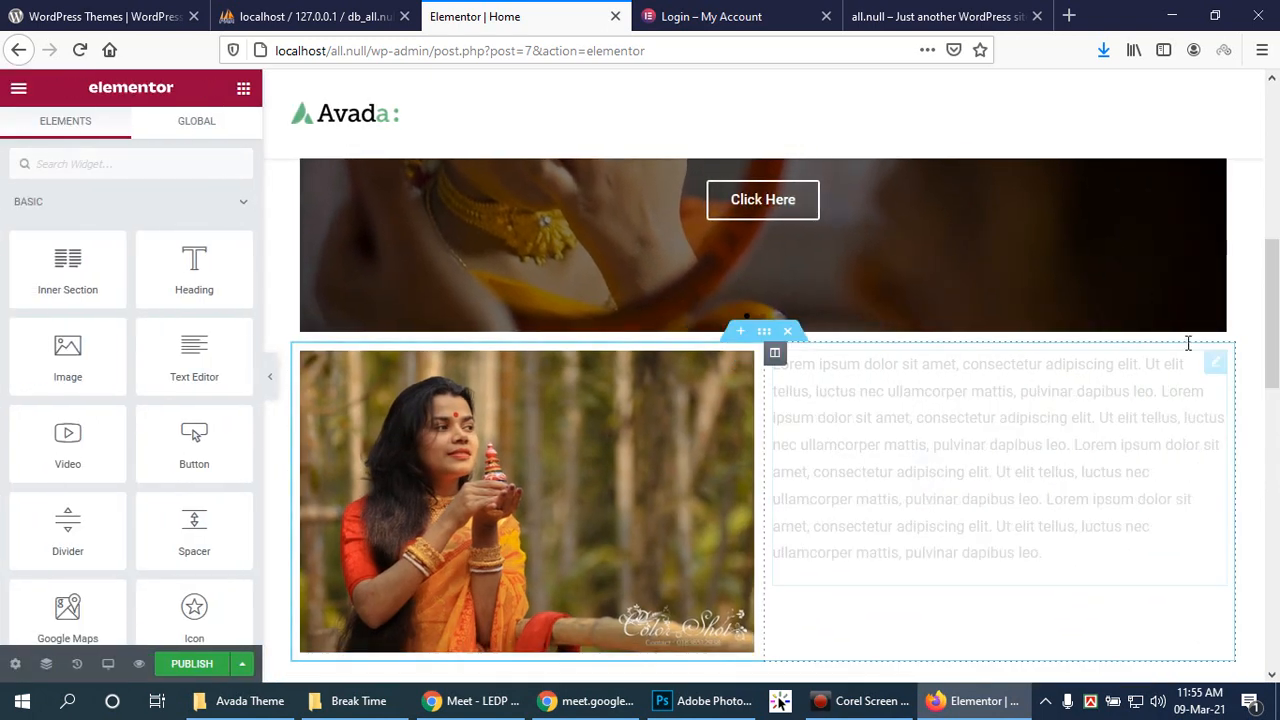
pyautogui.click(1215, 362)
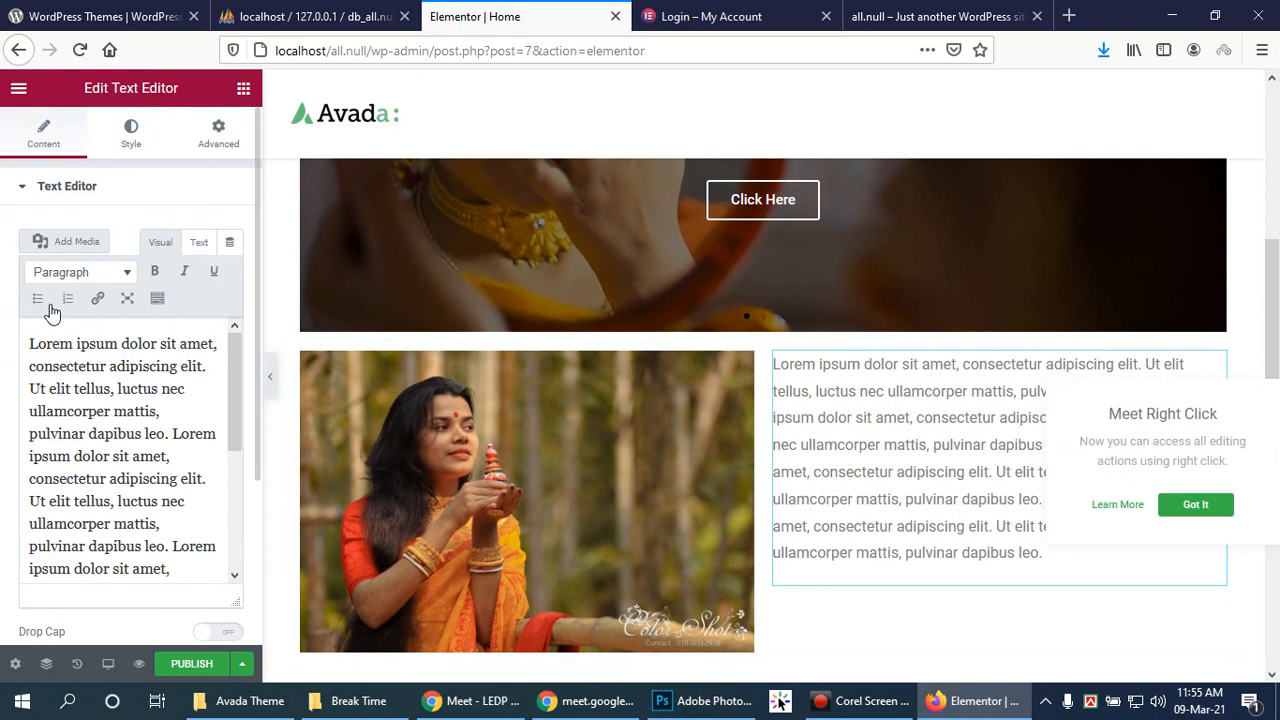
# Step: Switch the paragraph editor to Text view and back to Visual, reviewing its content
pyautogui.click(196, 244)
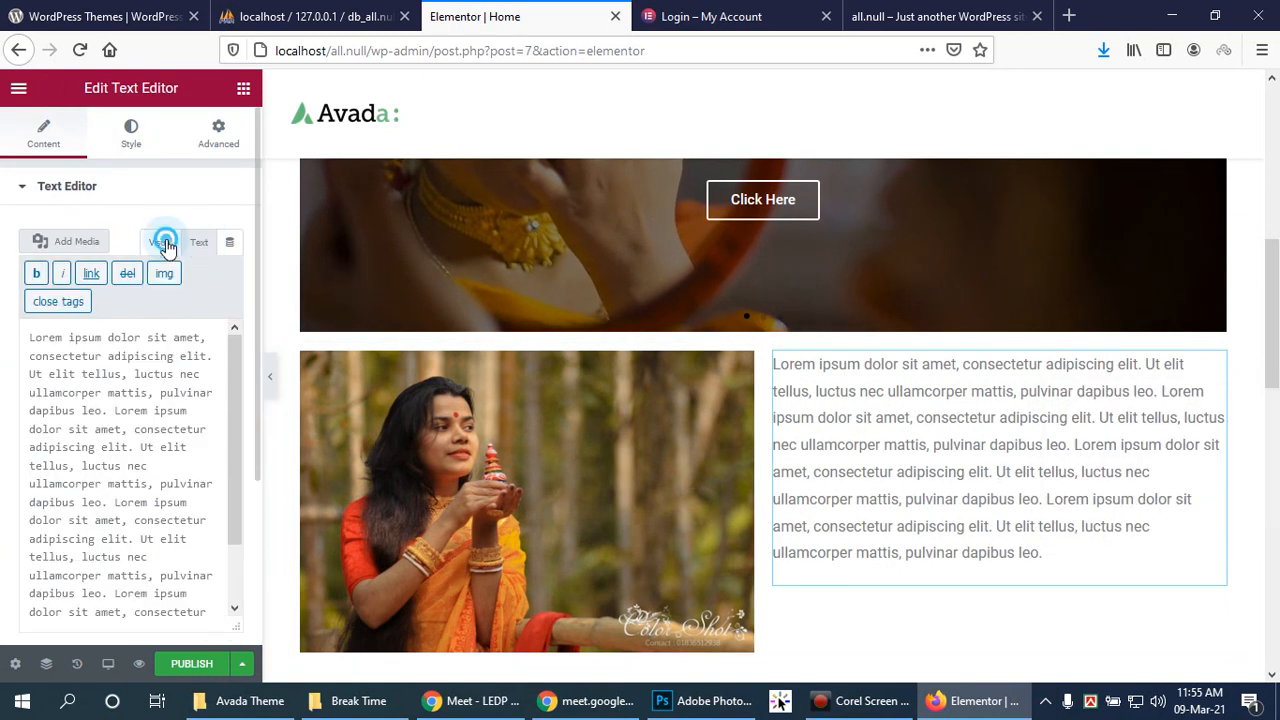
pyautogui.click(161, 244)
pyautogui.scroll(-1, 143, 398)
pyautogui.scroll(-4, 143, 398)
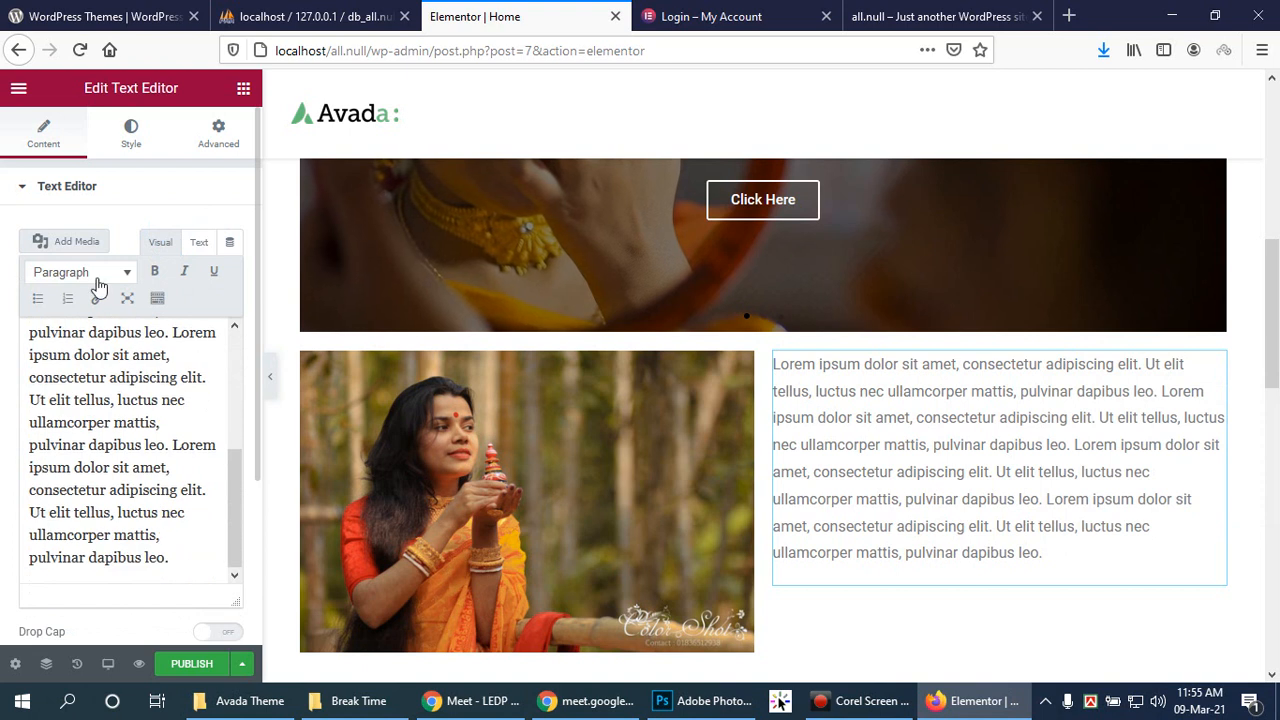
pyautogui.scroll(-2, 216, 275)
pyautogui.scroll(4, 222, 270)
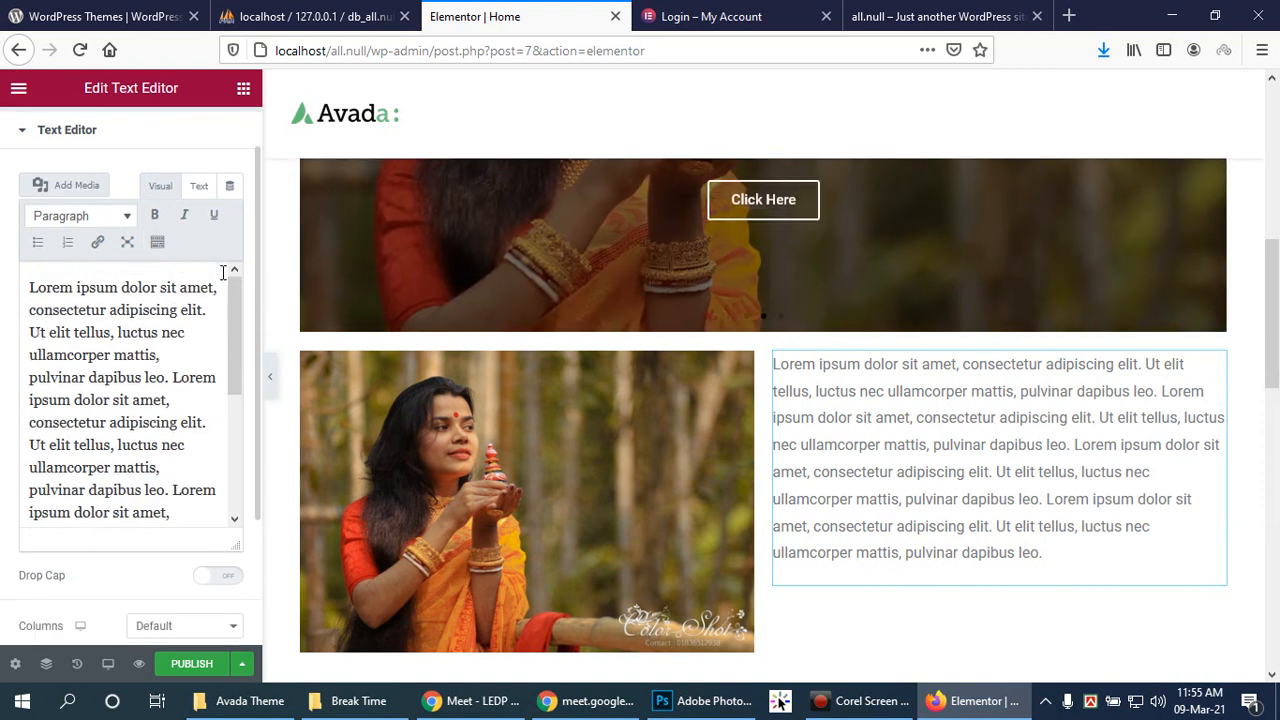
pyautogui.scroll(2, 120, 242)
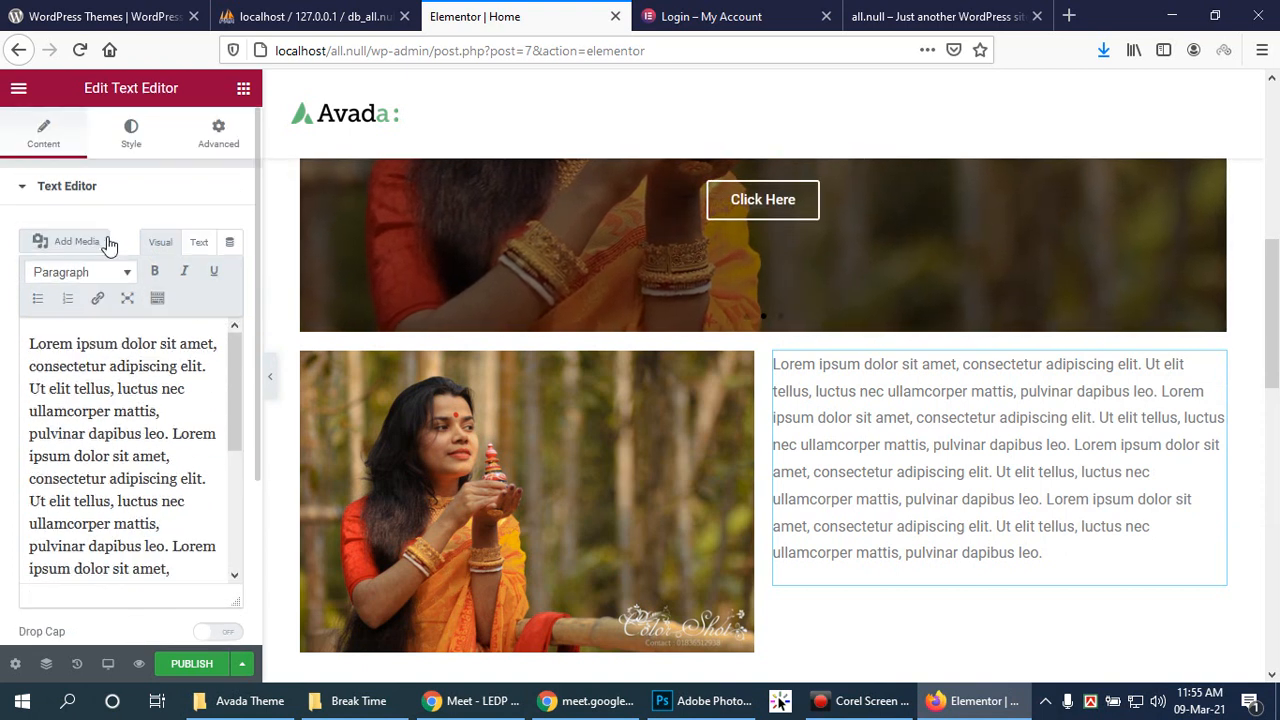
# Step: Set the paragraph's text alignment to Justified in the Style tab
pyautogui.click(27, 193)
pyautogui.click(25, 191)
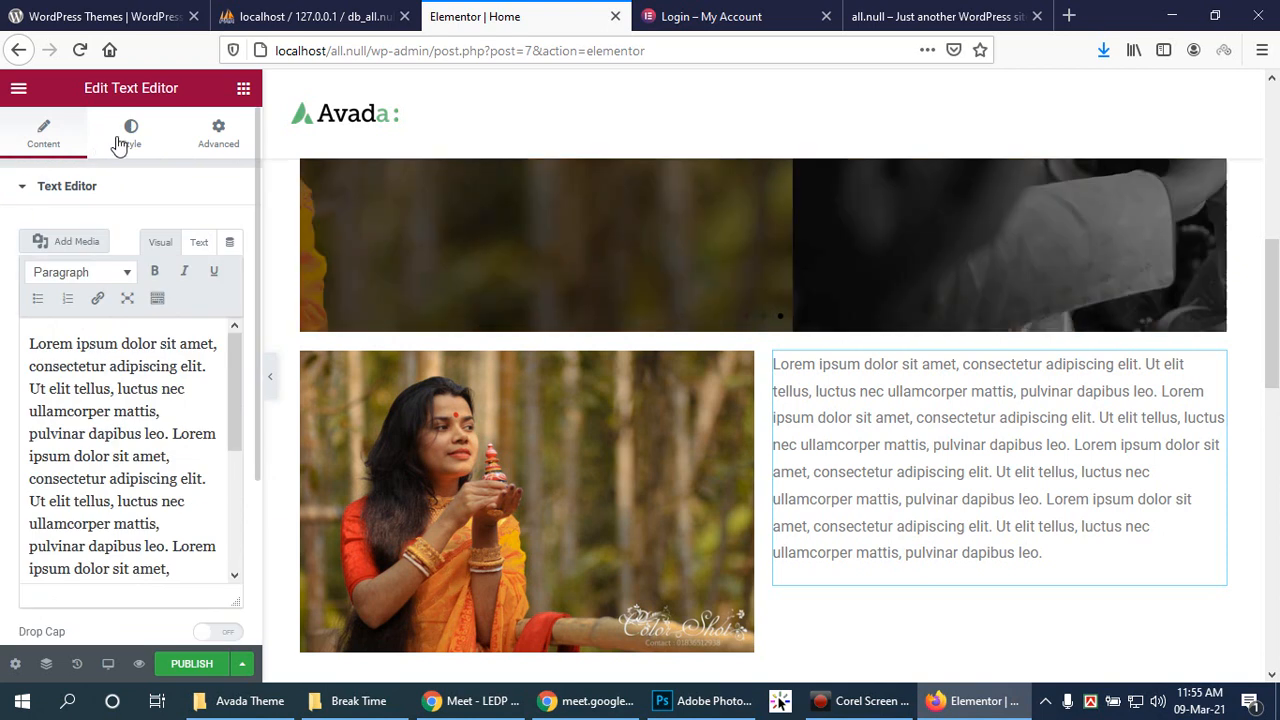
pyautogui.click(131, 135)
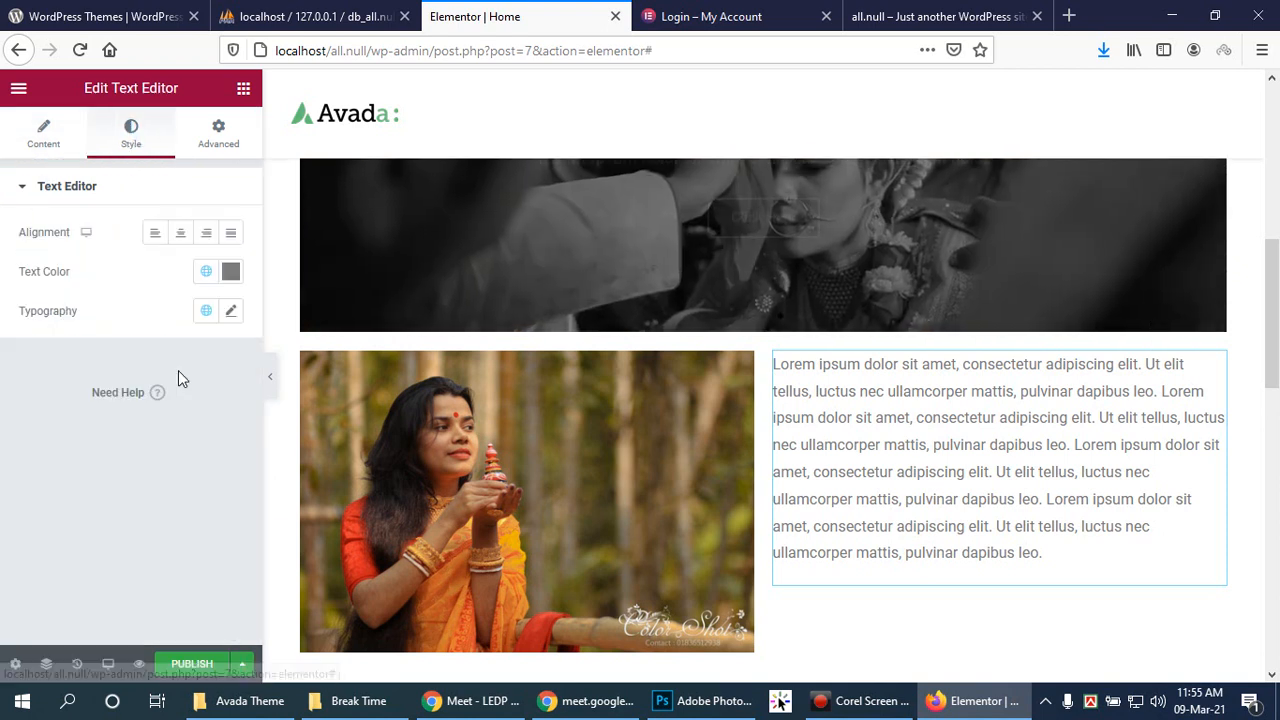
pyautogui.click(231, 233)
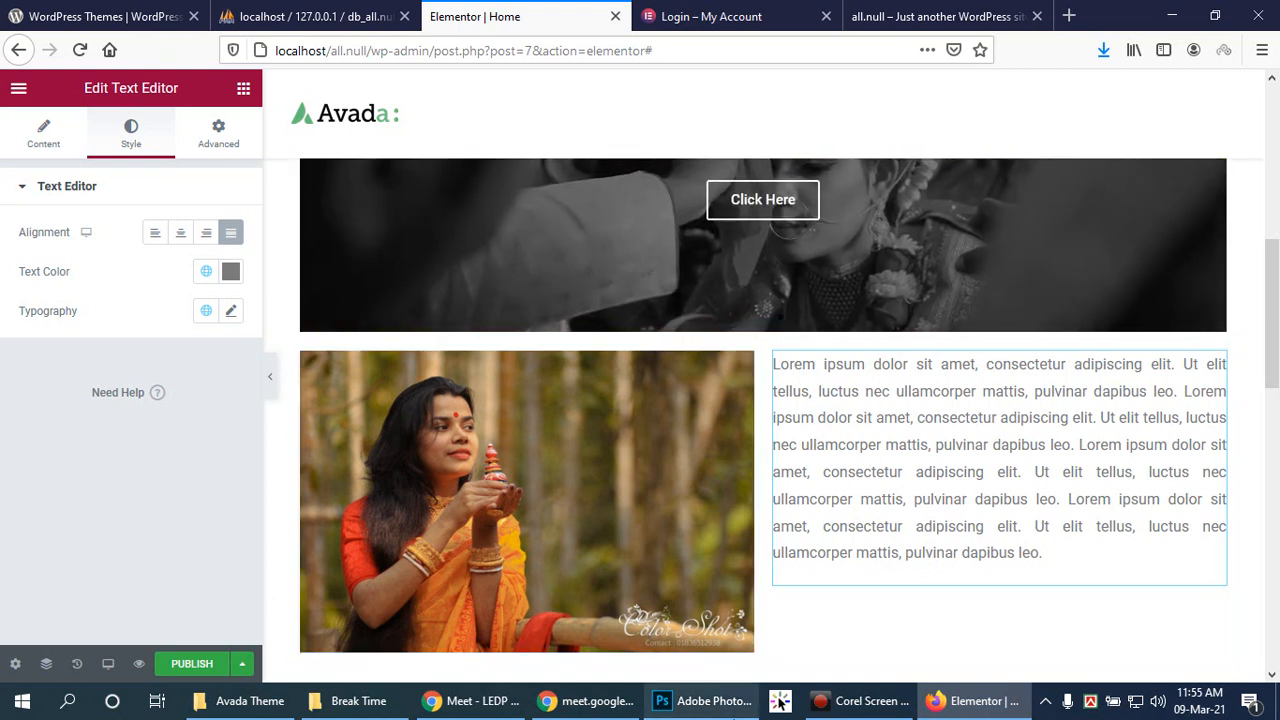
pyautogui.moveTo(725, 712)
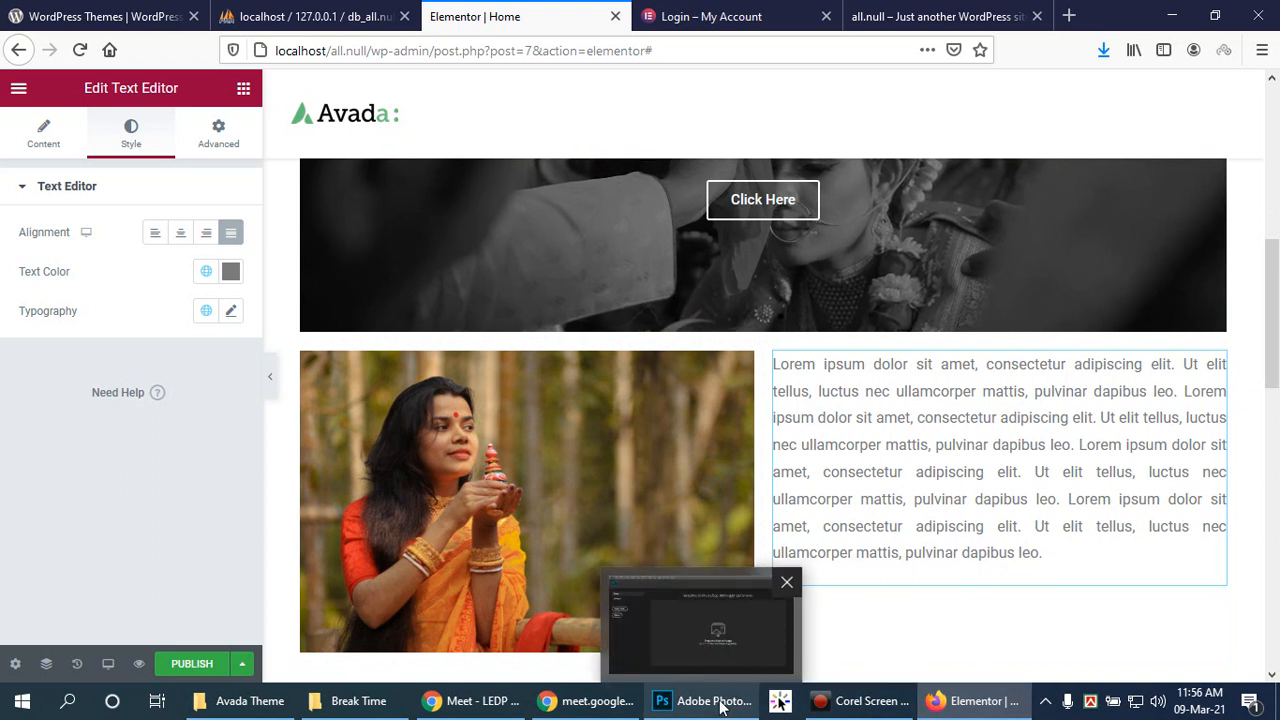
pyautogui.moveTo(600, 712)
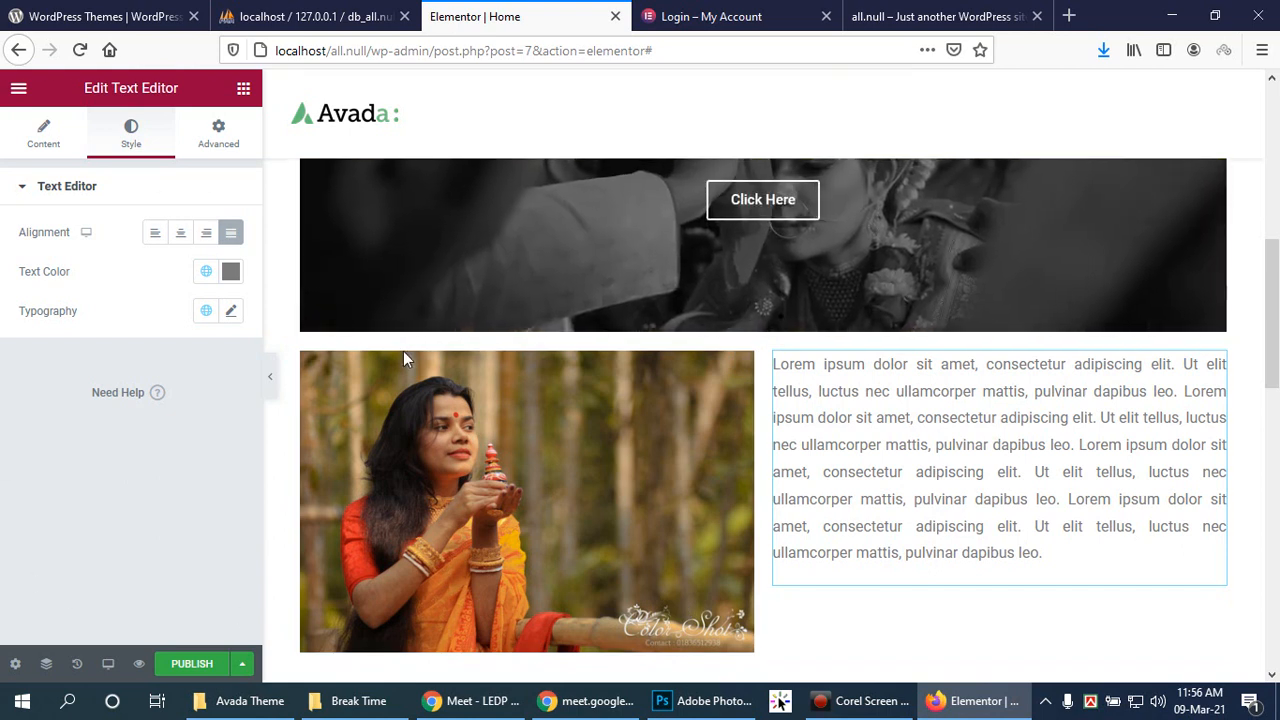
pyautogui.click(1104, 567)
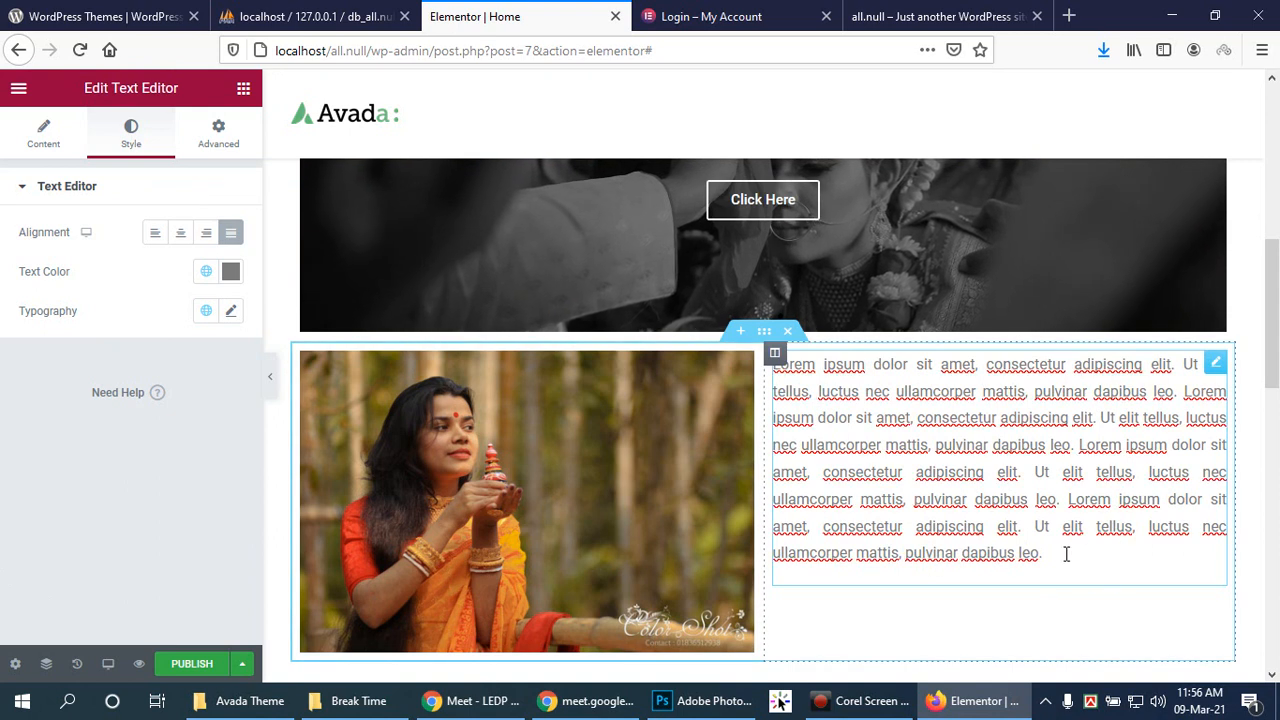
pyautogui.scroll(-3, 1040, 545)
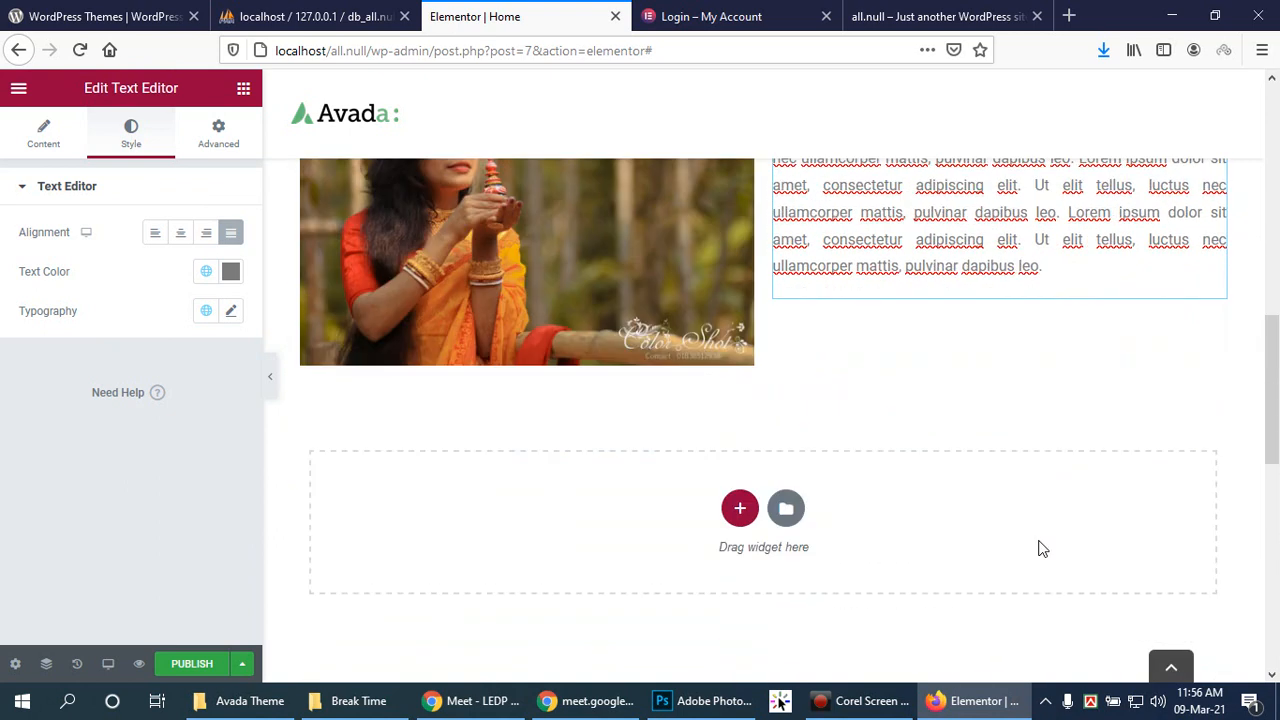
pyautogui.scroll(3, 1040, 545)
pyautogui.scroll(1, 1040, 541)
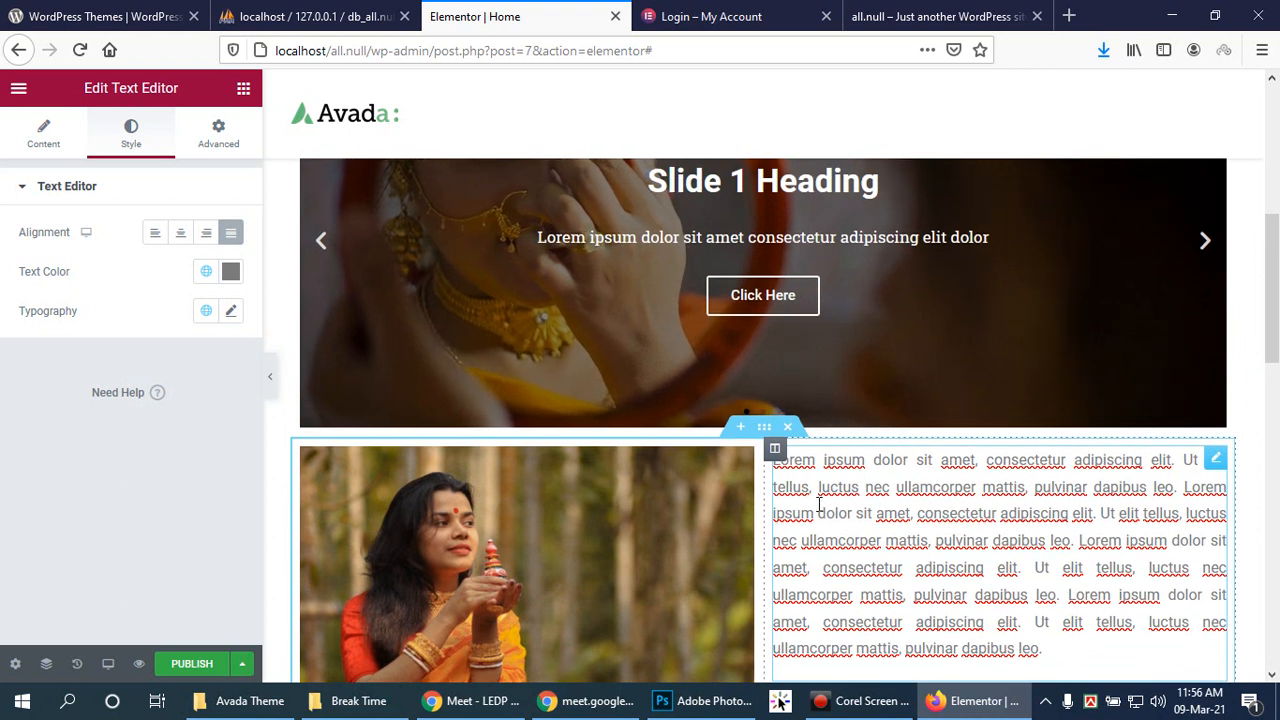
pyautogui.scroll(2, 1190, 412)
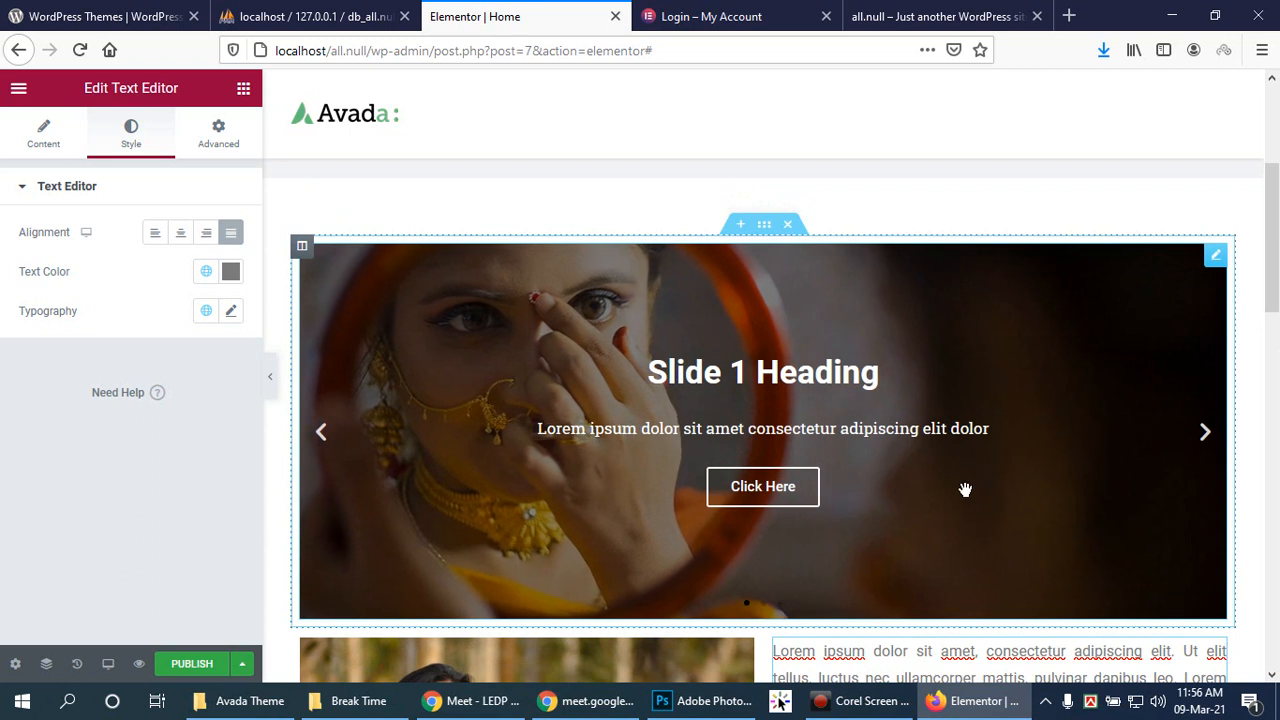
pyautogui.scroll(-1, 1082, 636)
pyautogui.scroll(-3, 515, 533)
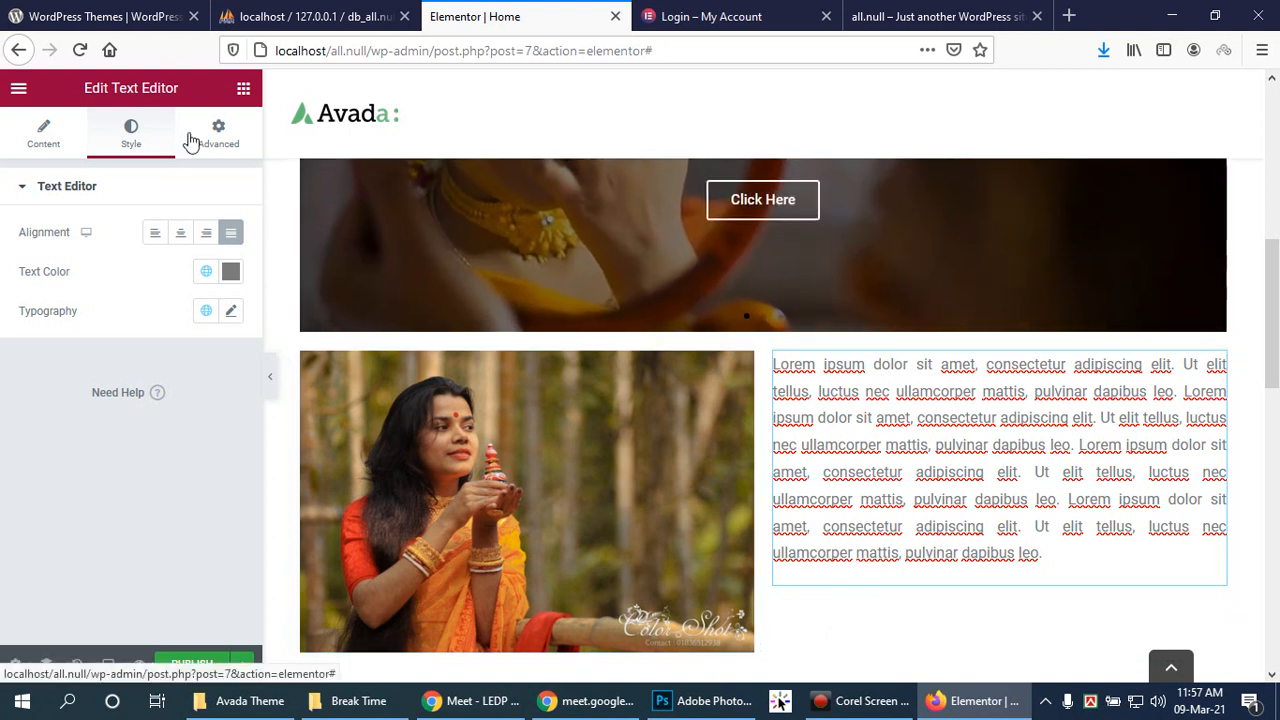
pyautogui.scroll(-2, 609, 509)
pyautogui.click(820, 505)
pyautogui.scroll(-2, 725, 507)
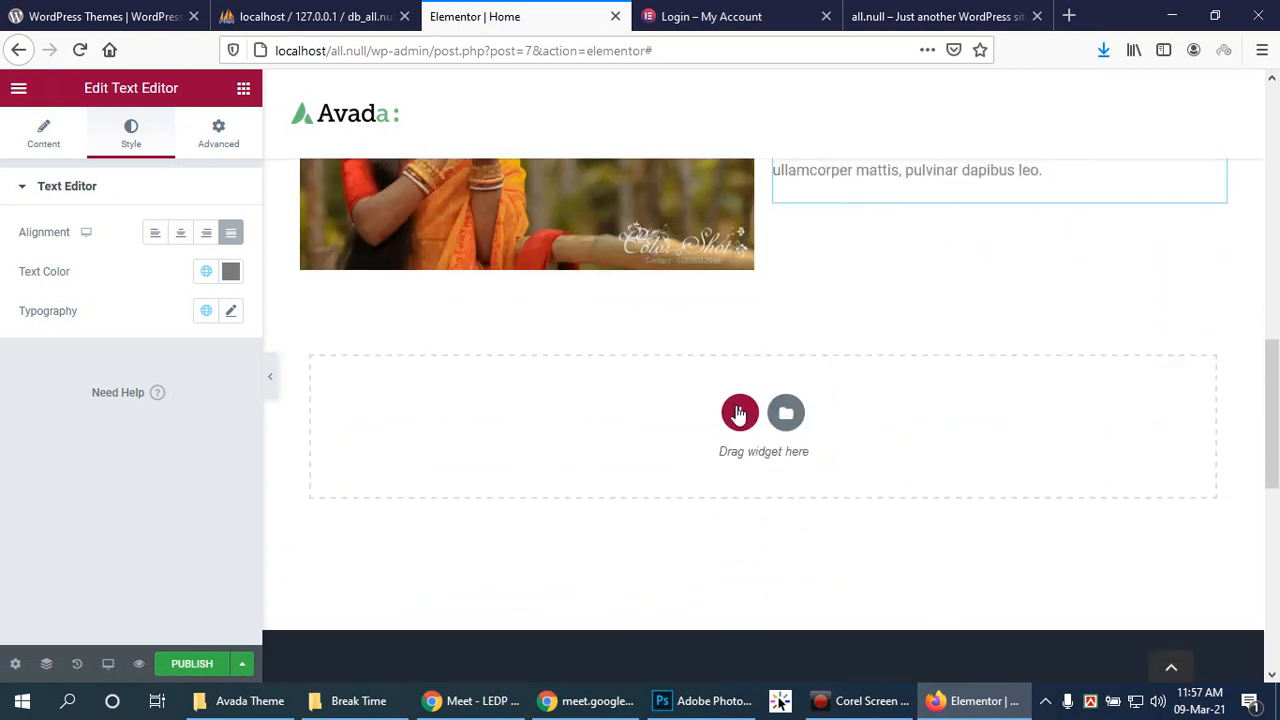
# Step: Add a new section with the three-column structure below the photo-and-paragraph section
pyautogui.click(740, 410)
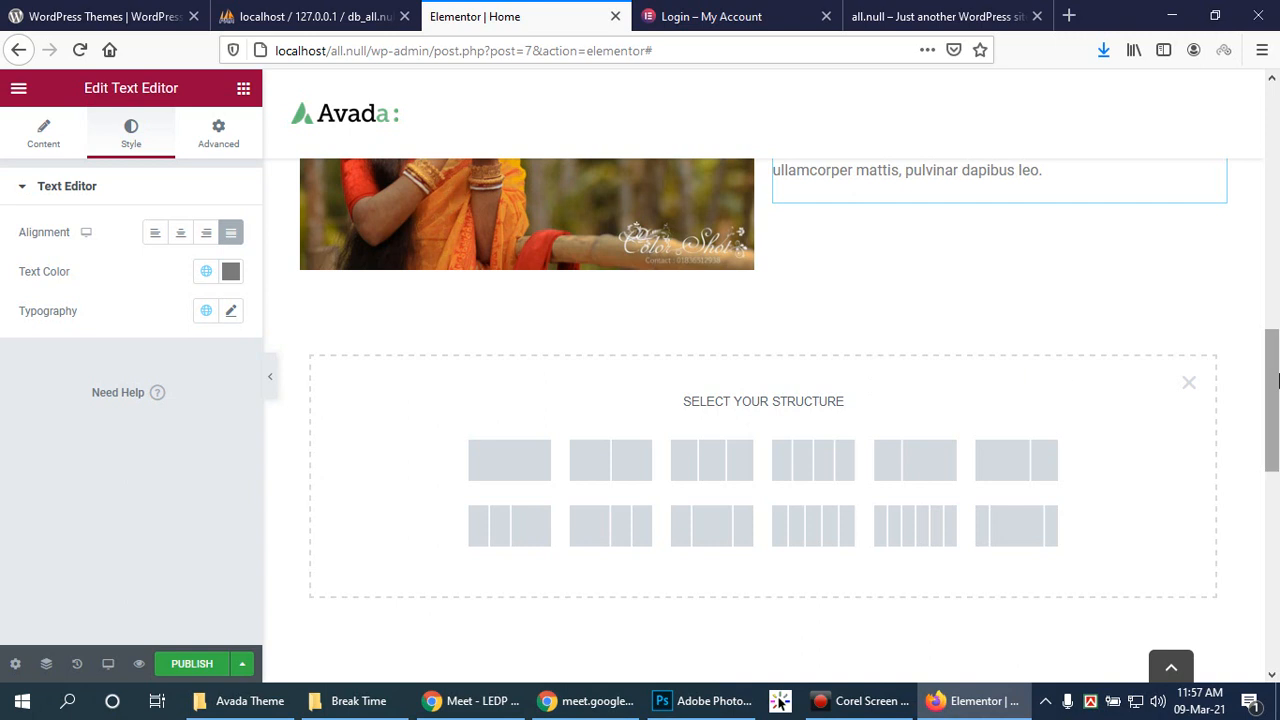
pyautogui.moveTo(1273, 383); pyautogui.dragTo(1275, 408)
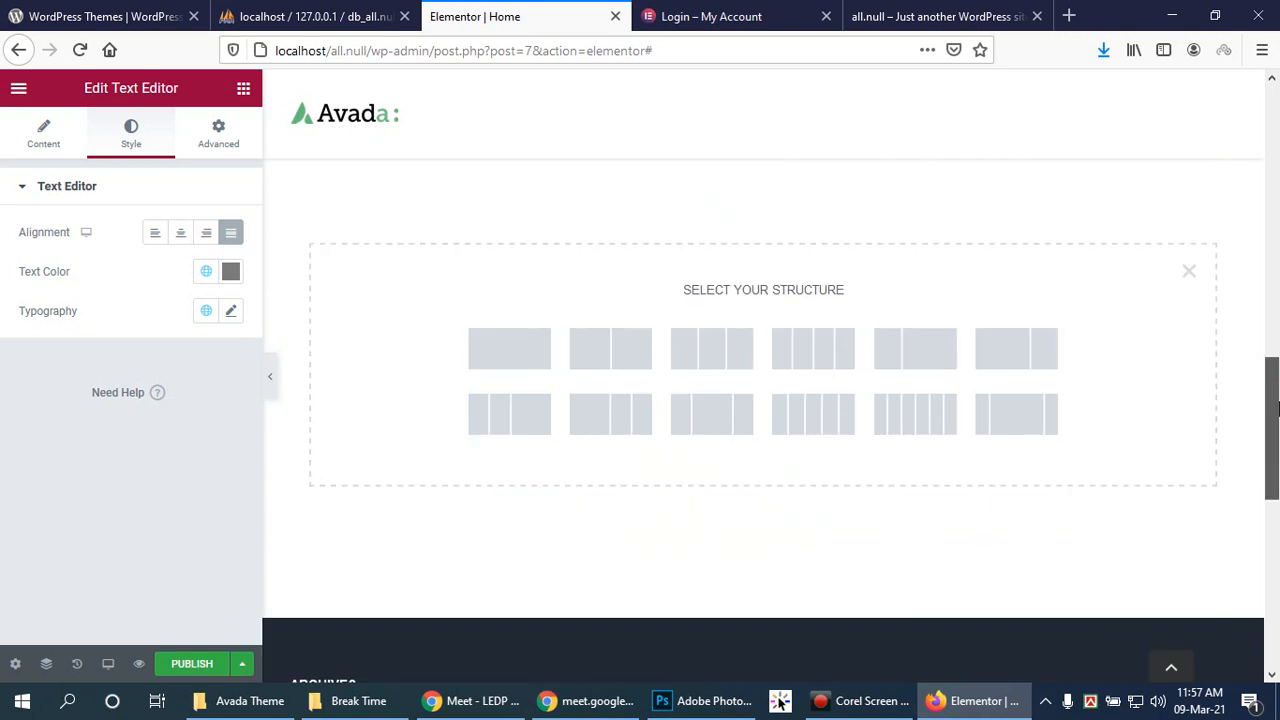
pyautogui.moveTo(1275, 405)
pyautogui.mouseDown()
pyautogui.moveTo(1275, 426)
pyautogui.moveTo(1274, 404)
pyautogui.mouseUp()
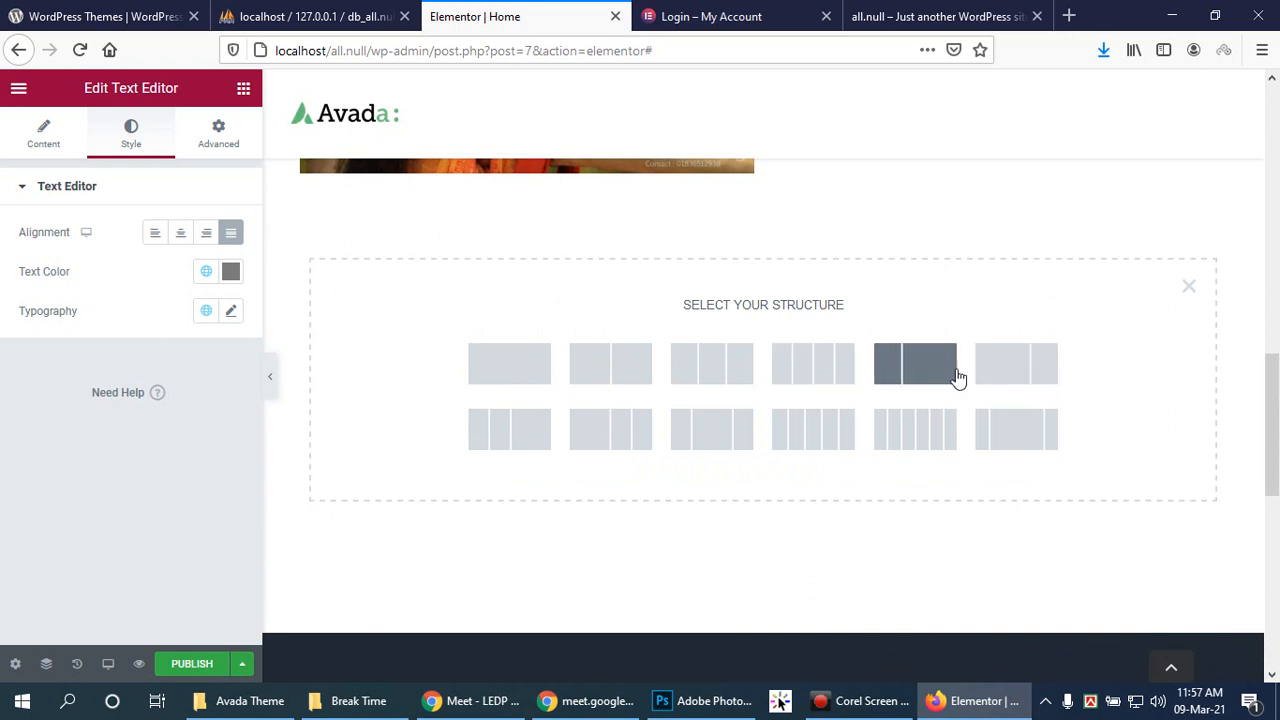
pyautogui.moveTo(1275, 400)
pyautogui.mouseDown()
pyautogui.moveTo(1275, 423)
pyautogui.moveTo(1275, 397)
pyautogui.mouseUp()
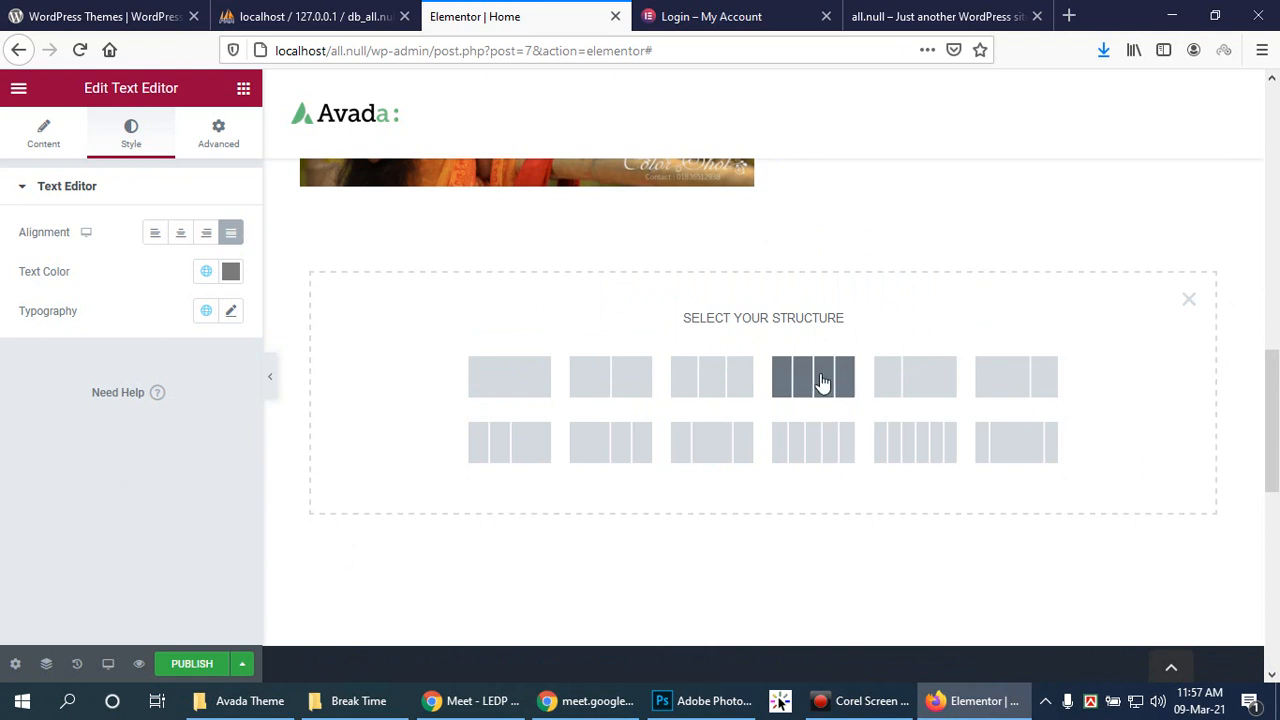
pyautogui.click(712, 378)
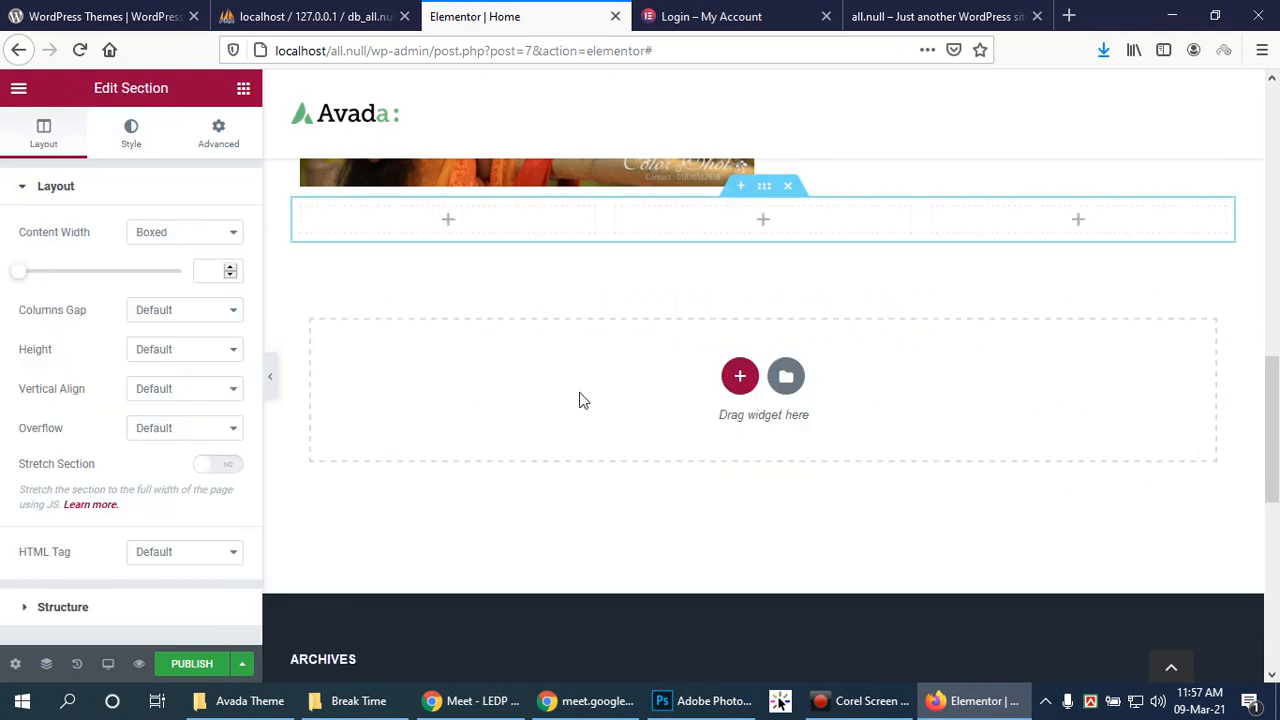
# Step: Put an Image widget with the black-and-white wedding photo in the first column
pyautogui.click(448, 220)
pyautogui.moveTo(75, 352); pyautogui.dragTo(440, 224)
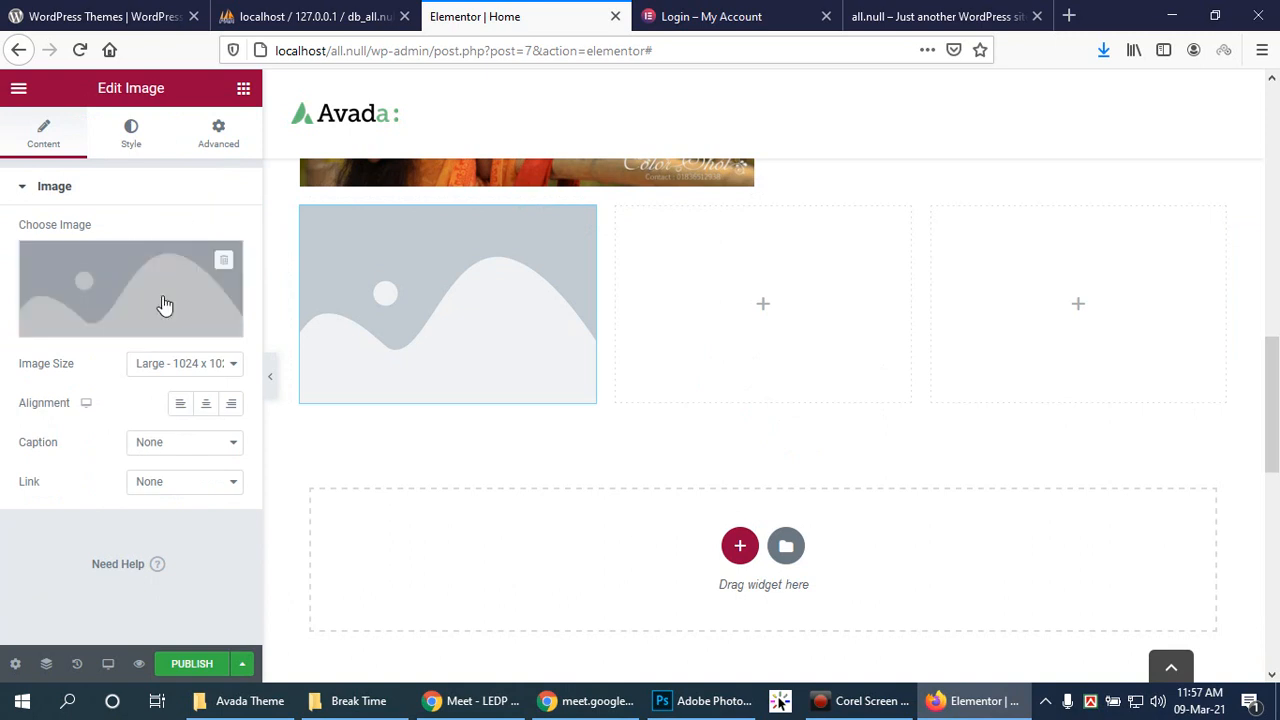
pyautogui.click(129, 329)
pyautogui.click(97, 320)
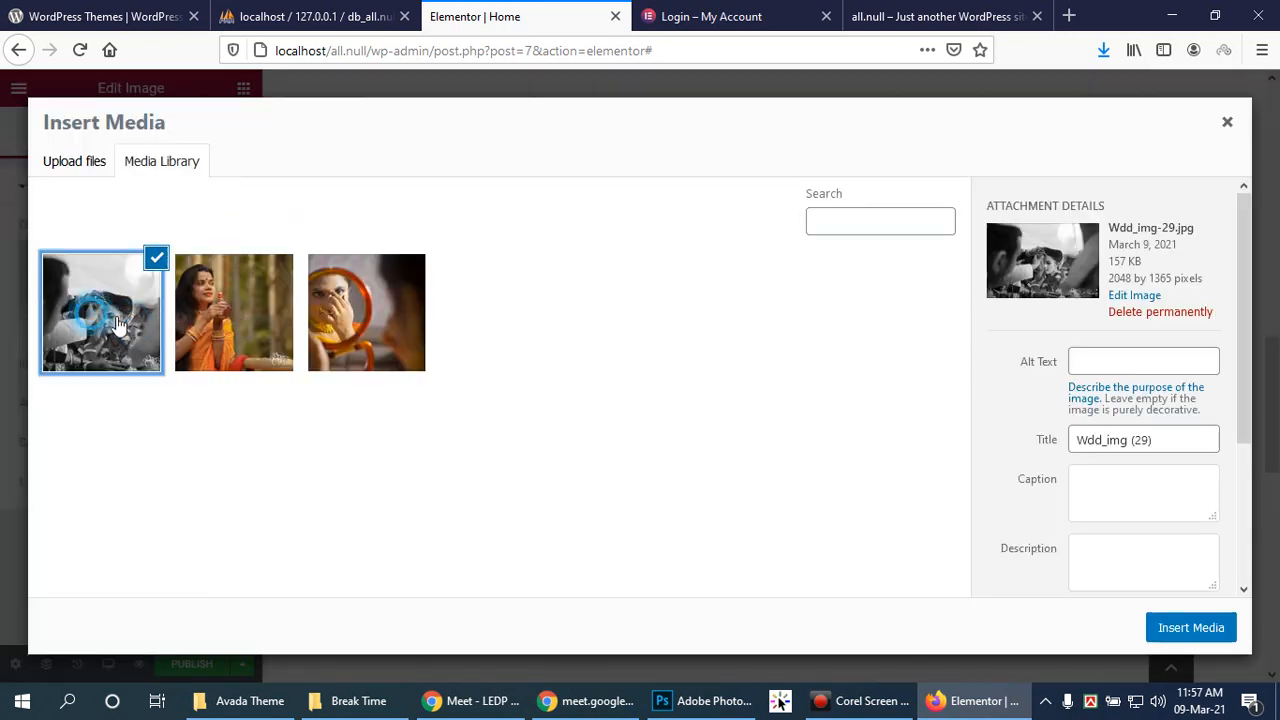
pyautogui.click(1222, 630)
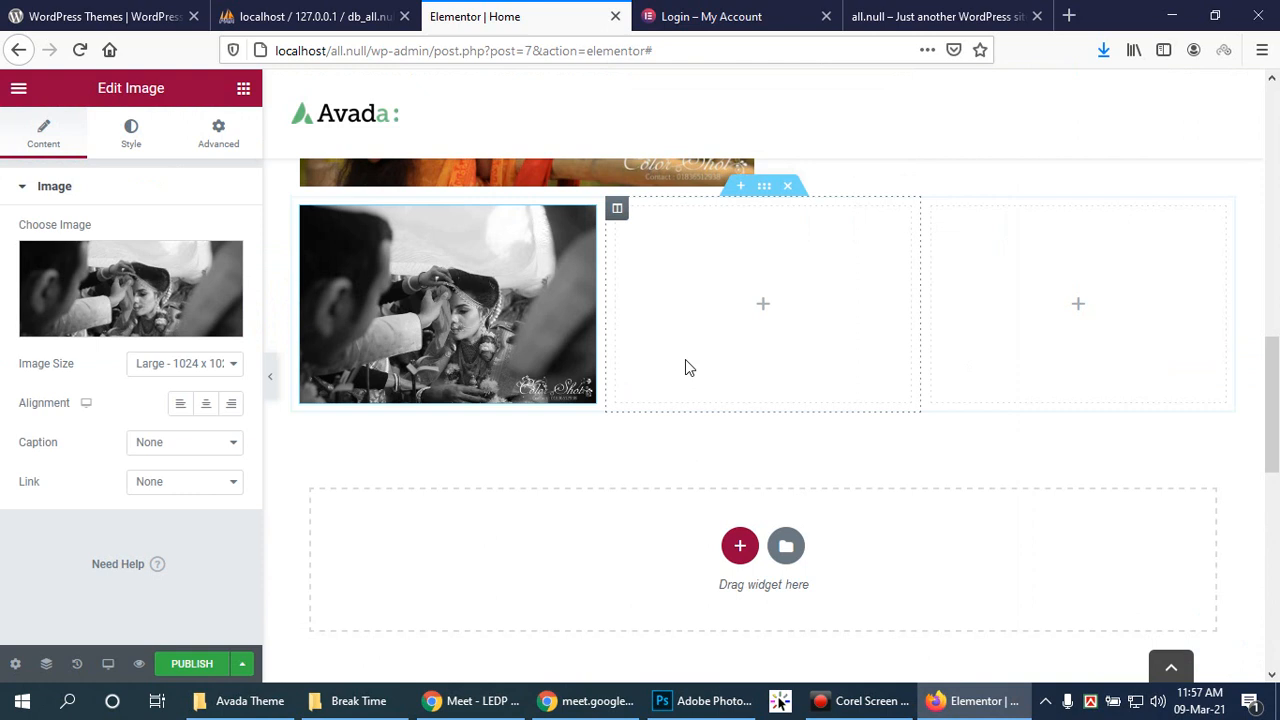
# Step: Put an Image widget with the orange saree photo Wdd_img-24.jpg in the middle column
pyautogui.click(763, 306)
pyautogui.moveTo(46, 352); pyautogui.dragTo(737, 291)
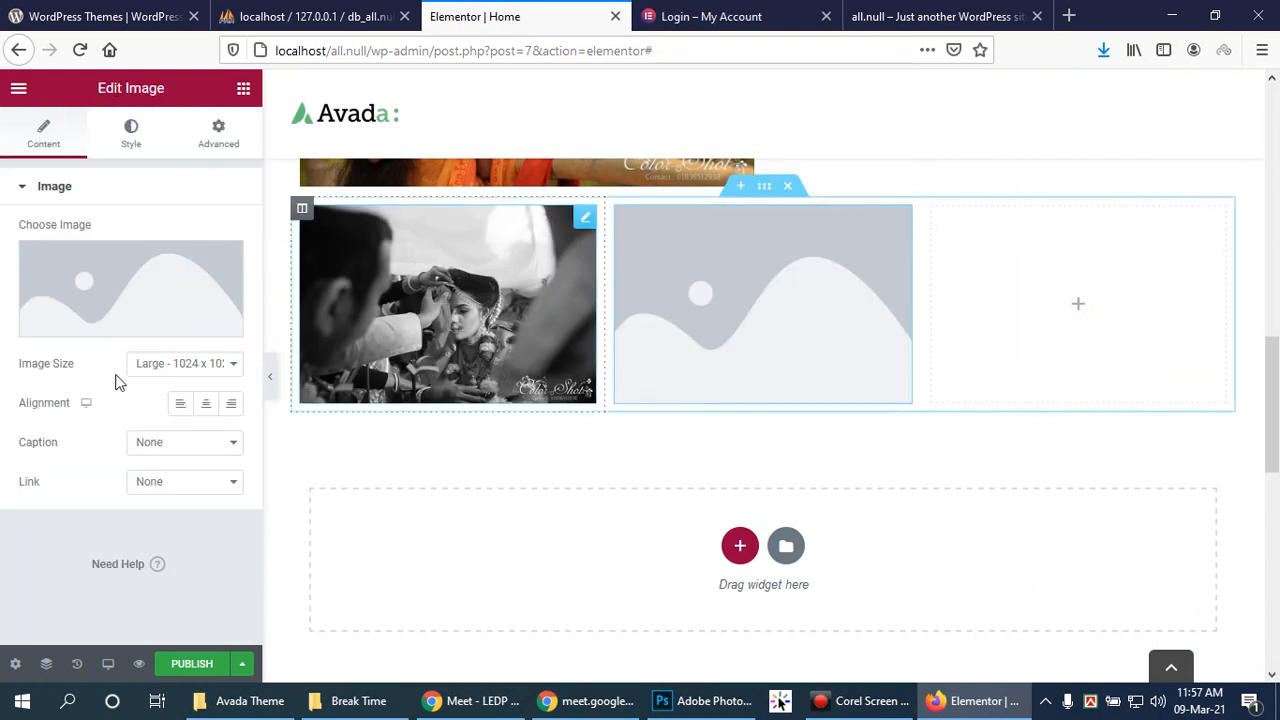
pyautogui.click(130, 322)
pyautogui.click(226, 314)
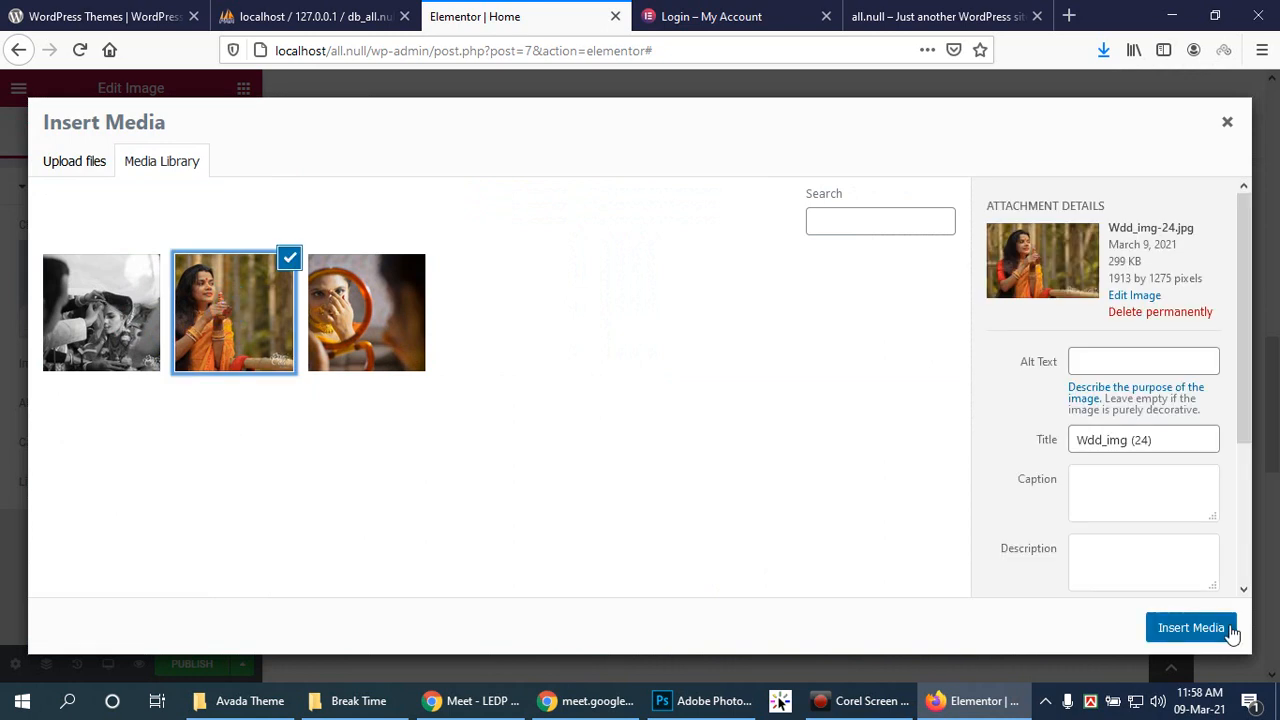
pyautogui.click(1150, 628)
# Step: Put an Image widget with the mirror photo Wdd_img-5.jpg in the third column
pyautogui.click(1081, 307)
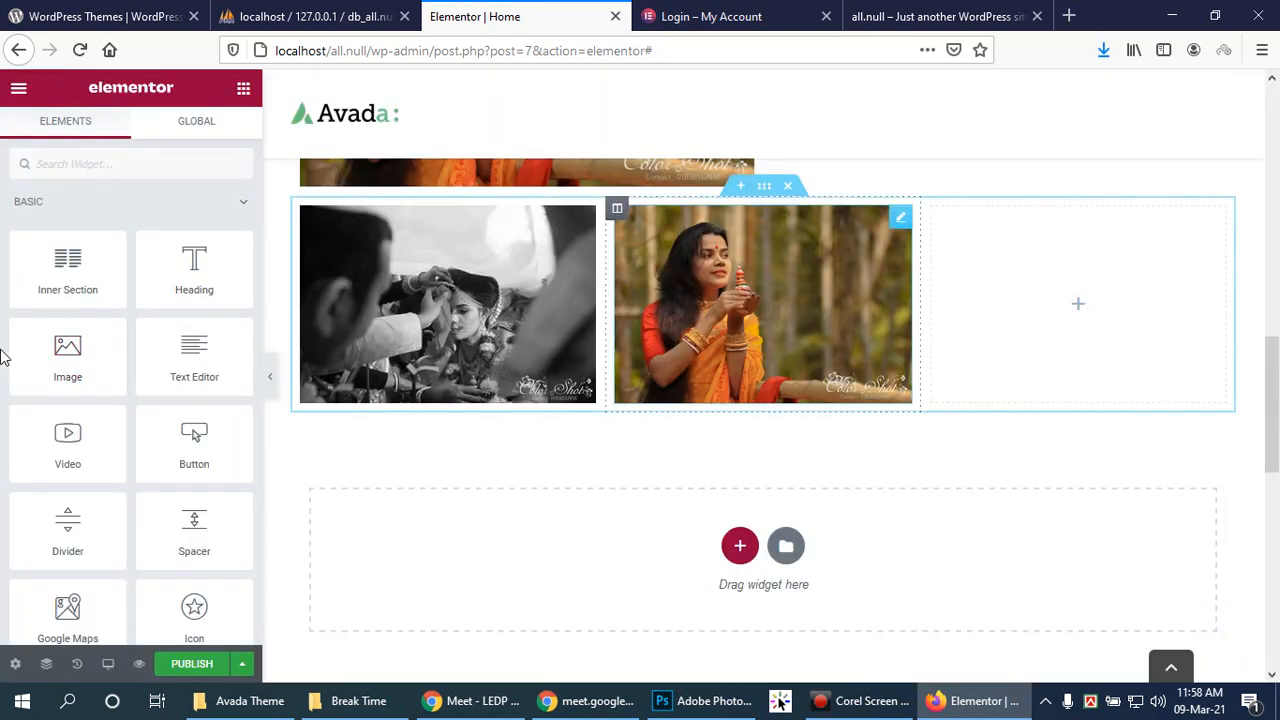
pyautogui.moveTo(51, 360); pyautogui.dragTo(1074, 309)
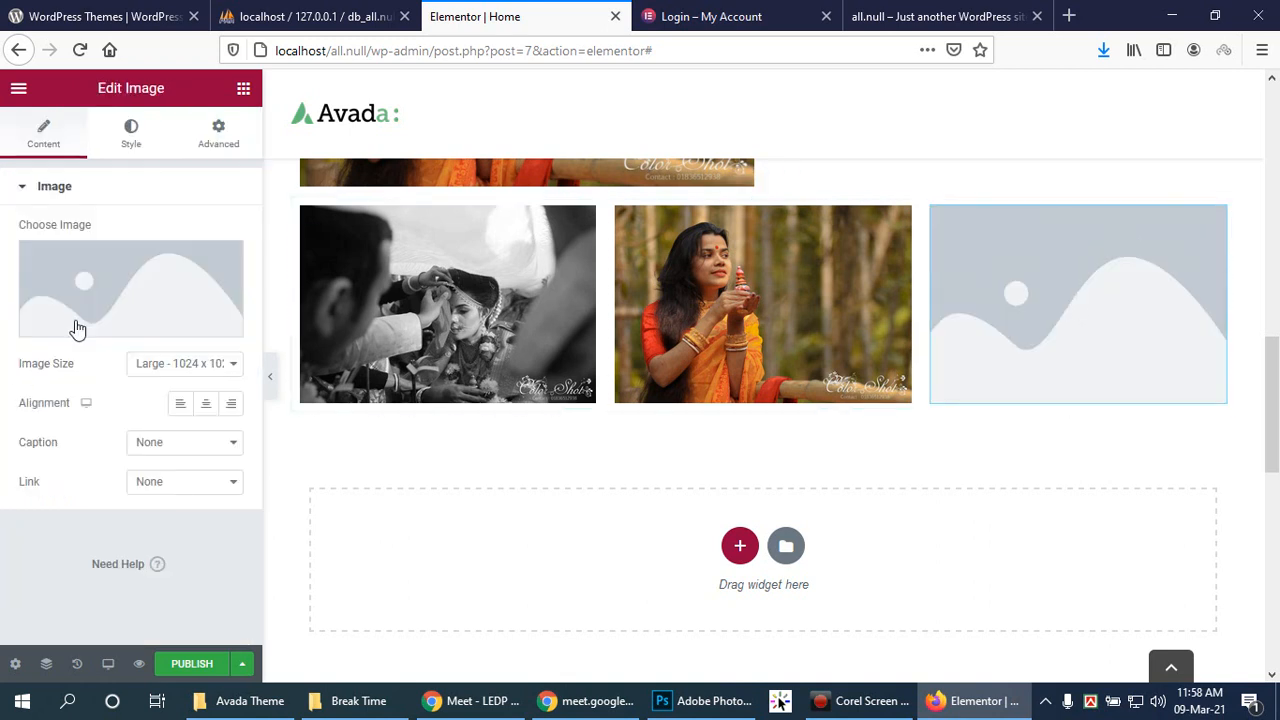
pyautogui.click(100, 314)
pyautogui.click(362, 316)
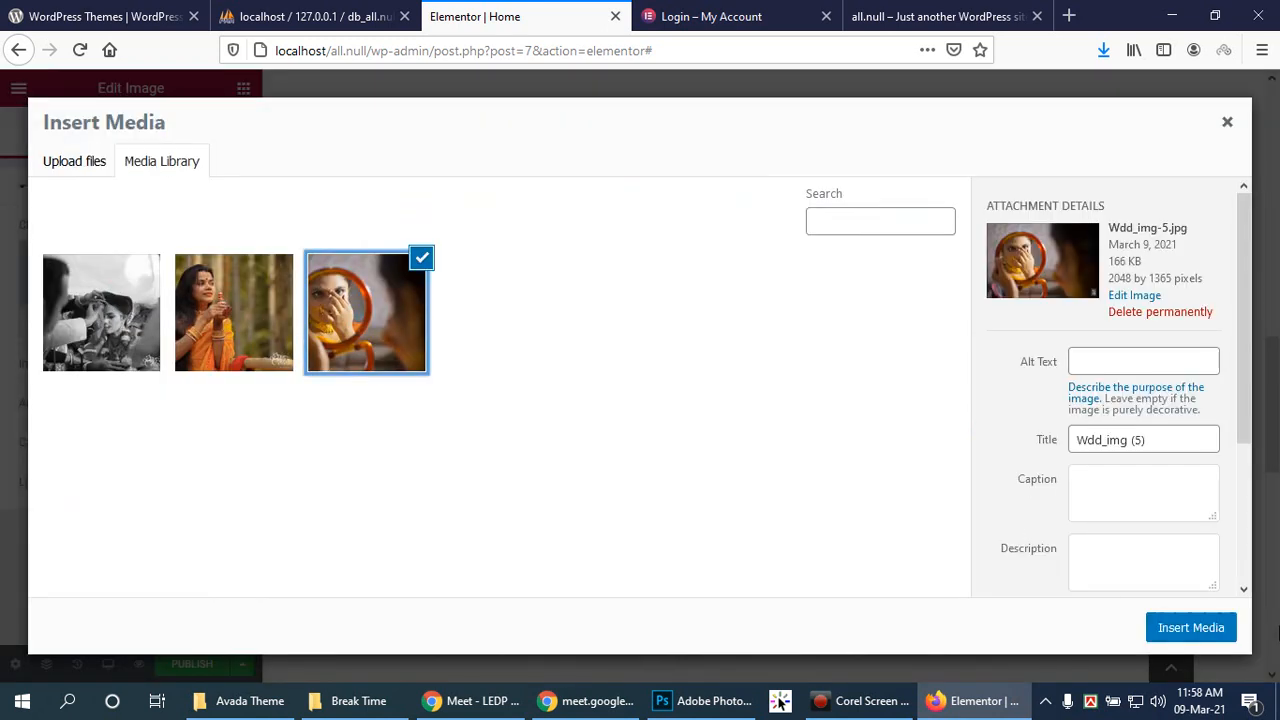
pyautogui.click(1200, 627)
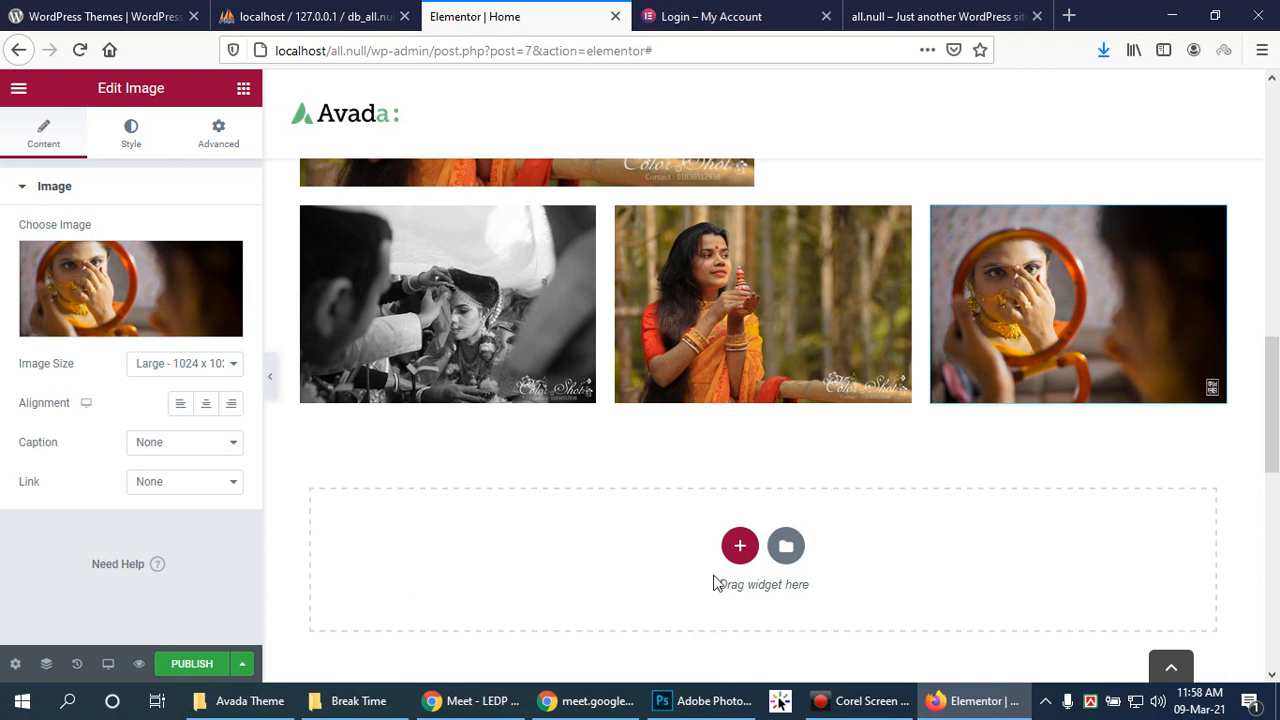
pyautogui.click(740, 548)
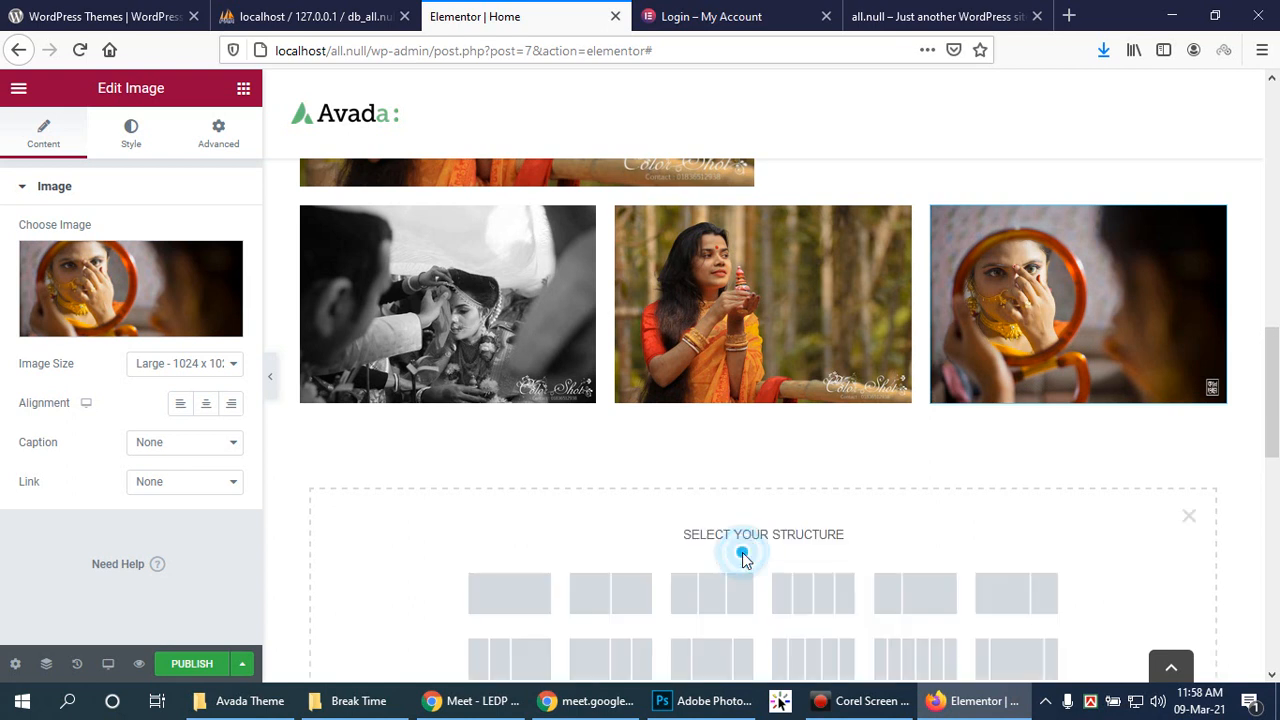
# Step: Add a single-column section below the image row with Content Width set to Full Width
pyautogui.click(512, 596)
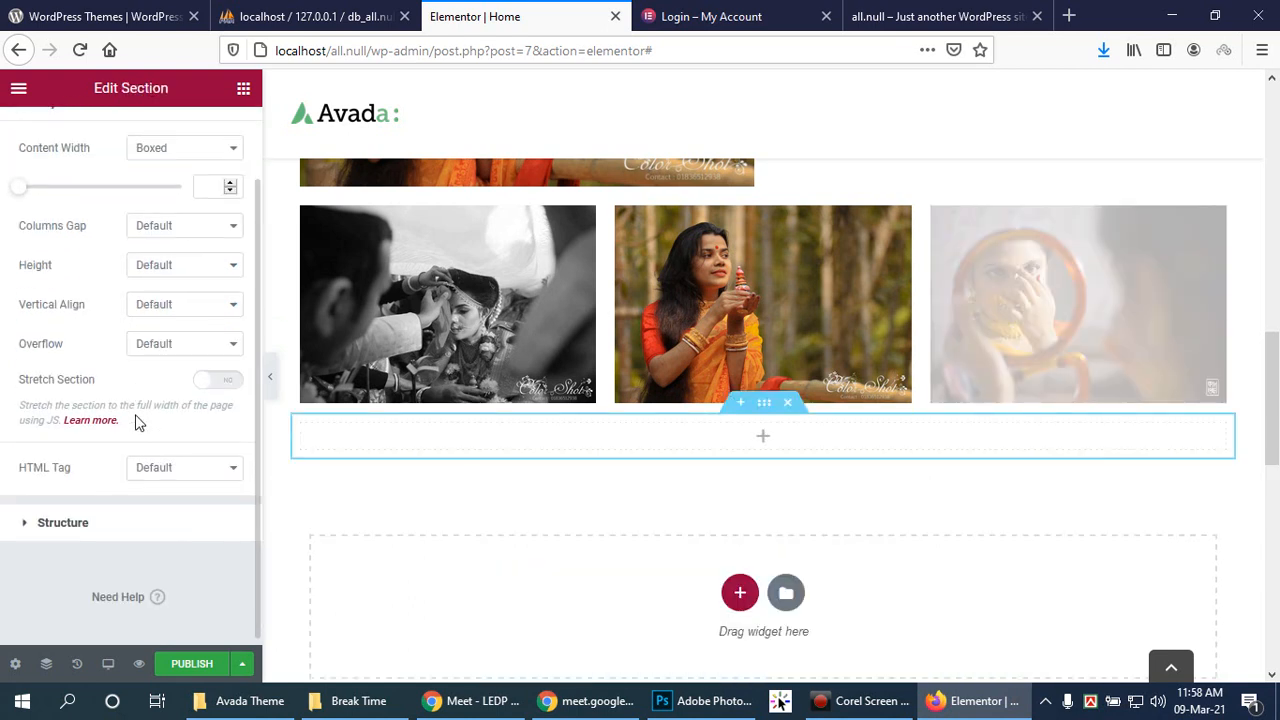
pyautogui.scroll(2, 130, 405)
pyautogui.click(196, 235)
pyautogui.click(206, 274)
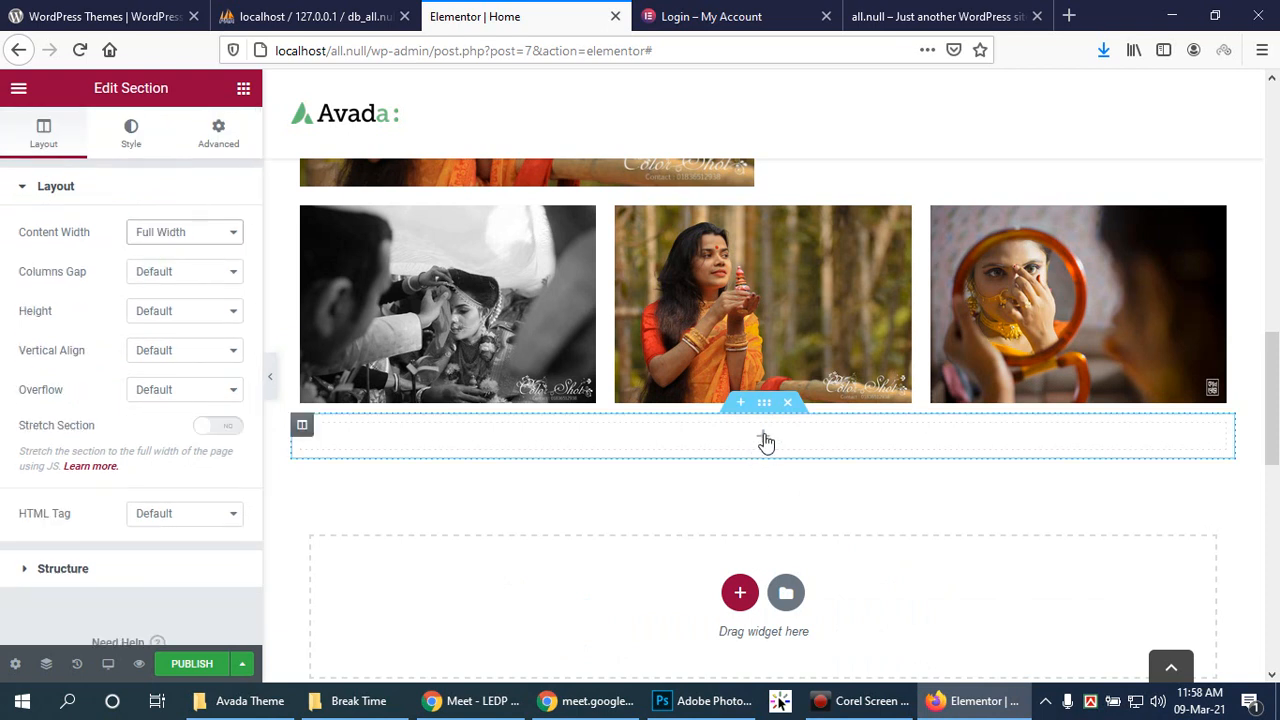
# Step: Place a Portfolio widget in the new section, keeping Columns at 3
pyautogui.click(764, 438)
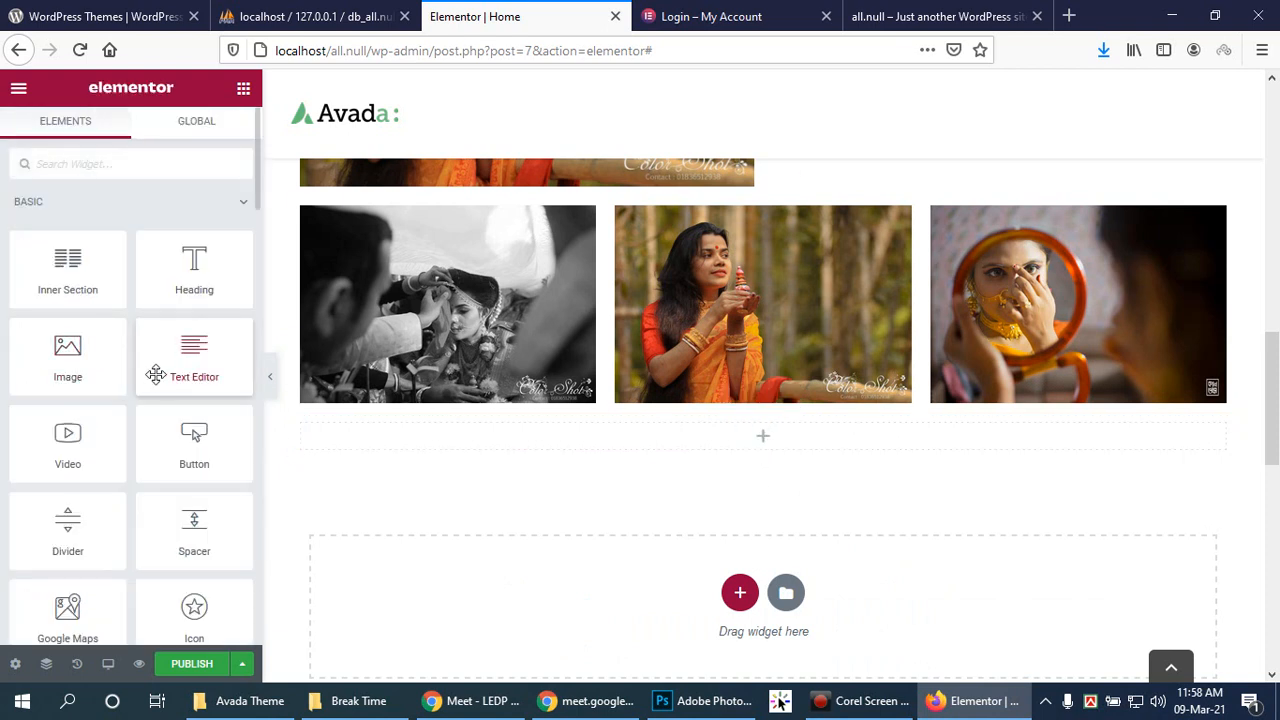
pyautogui.scroll(-1, 156, 375)
pyautogui.scroll(-1, 155, 377)
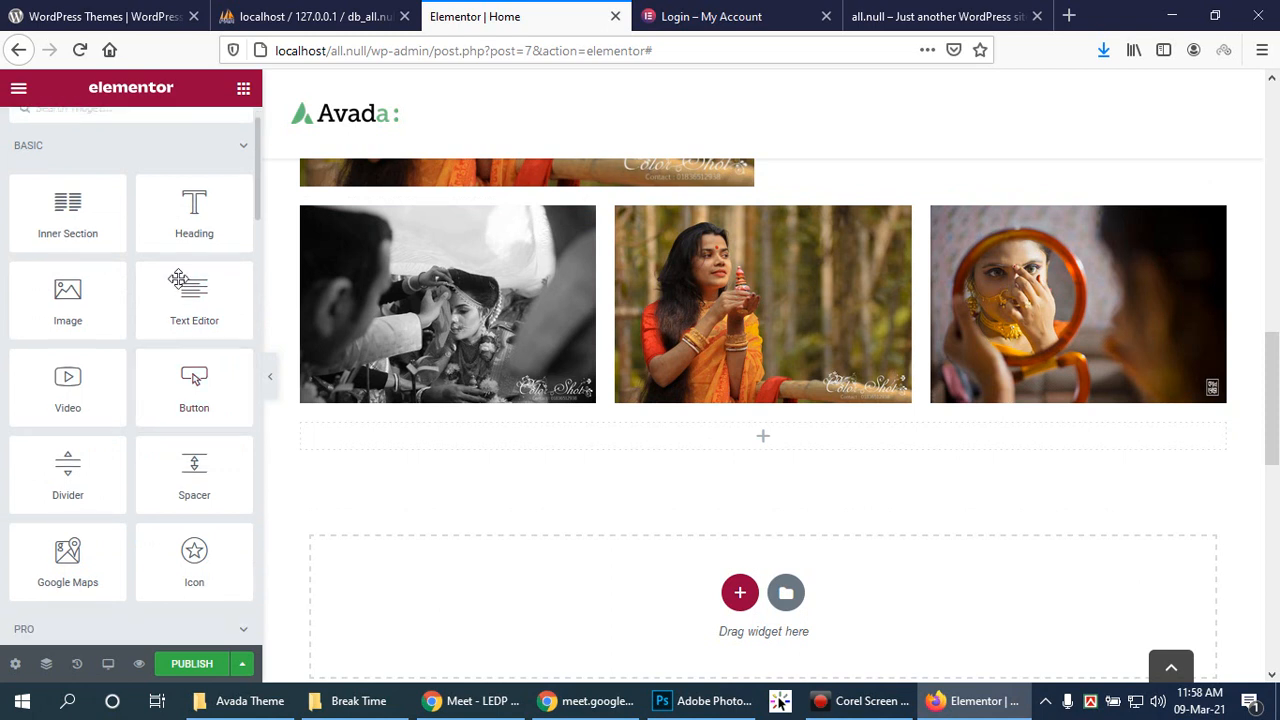
pyautogui.scroll(-3, 162, 288)
pyautogui.scroll(-4, 162, 290)
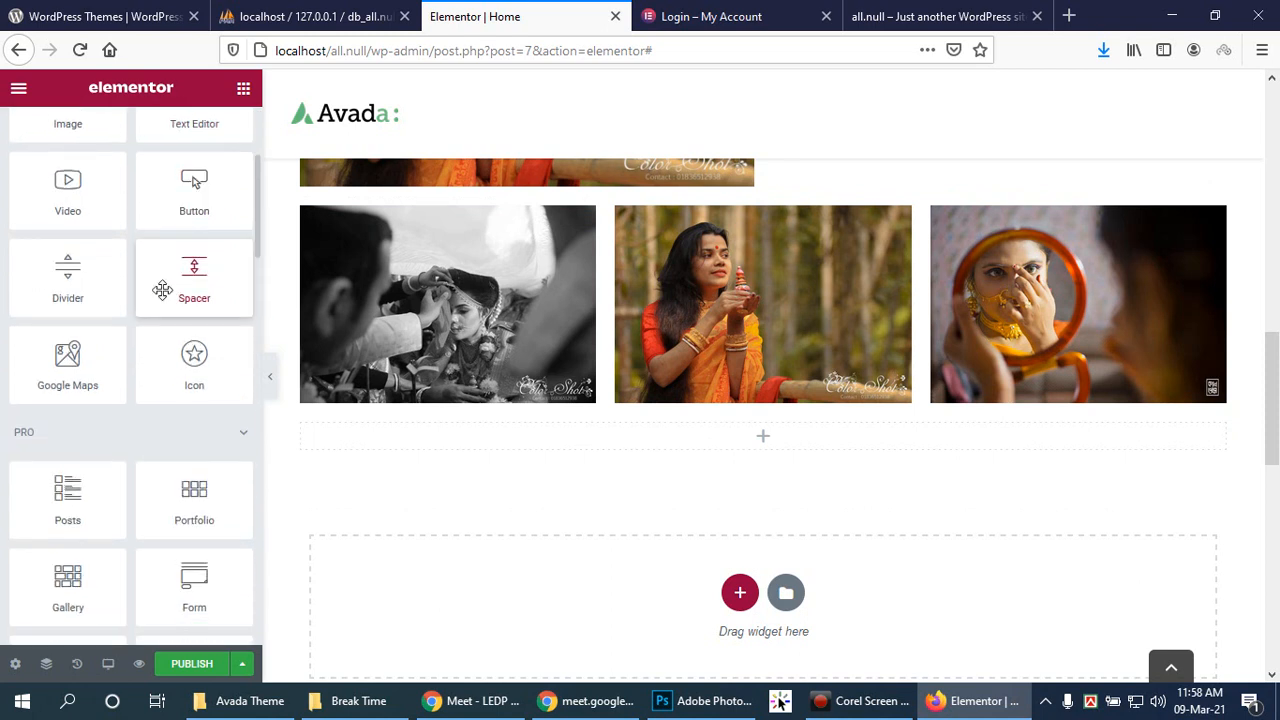
pyautogui.moveTo(220, 500); pyautogui.dragTo(765, 442)
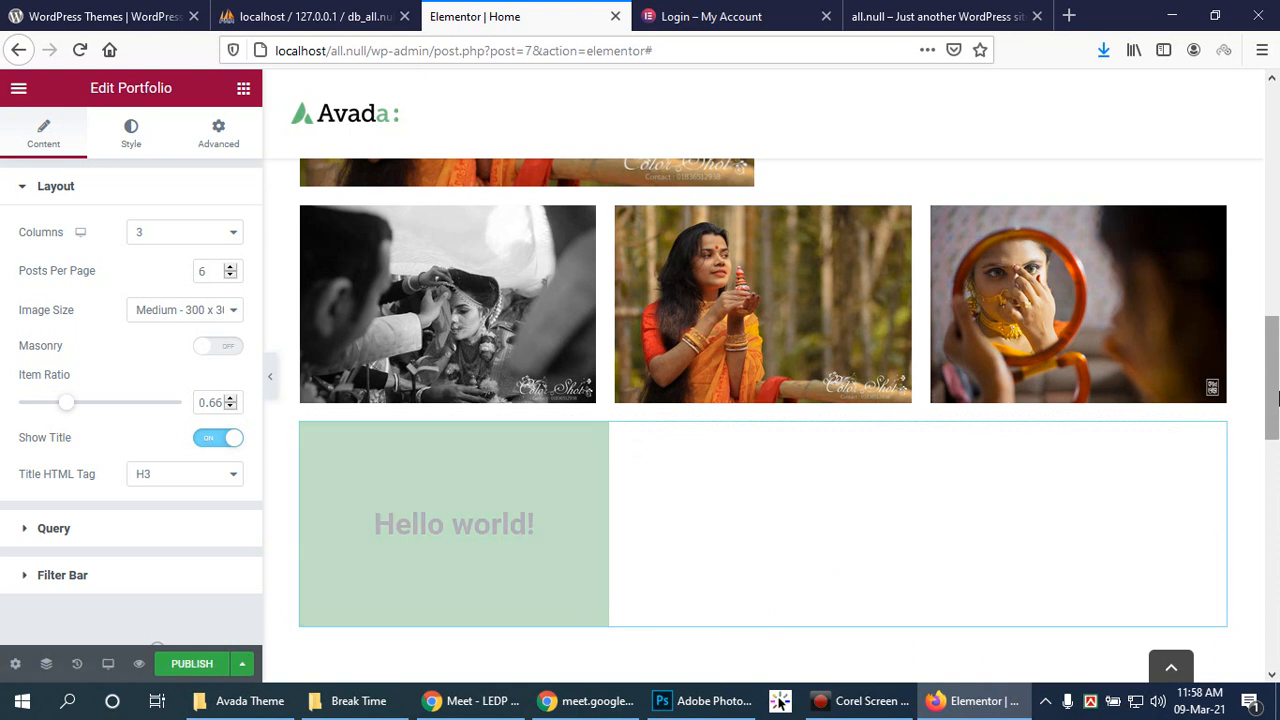
pyautogui.scroll(-2, 1277, 398)
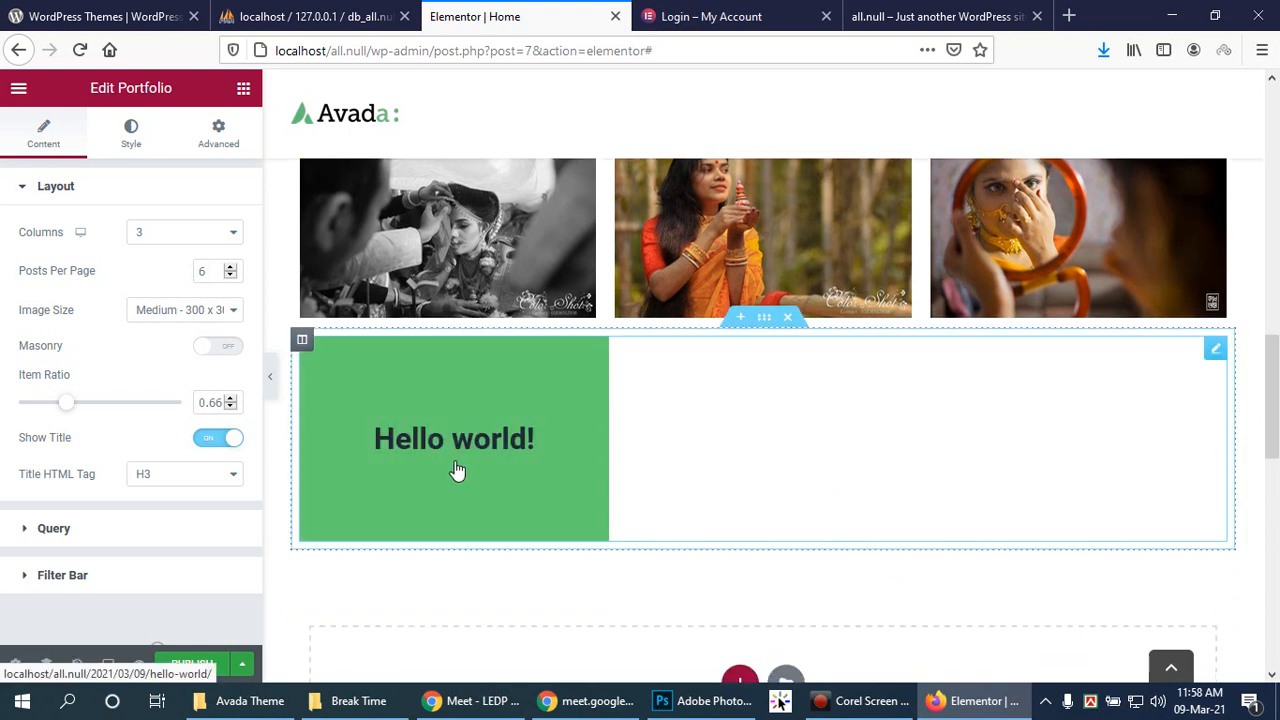
pyautogui.click(233, 232)
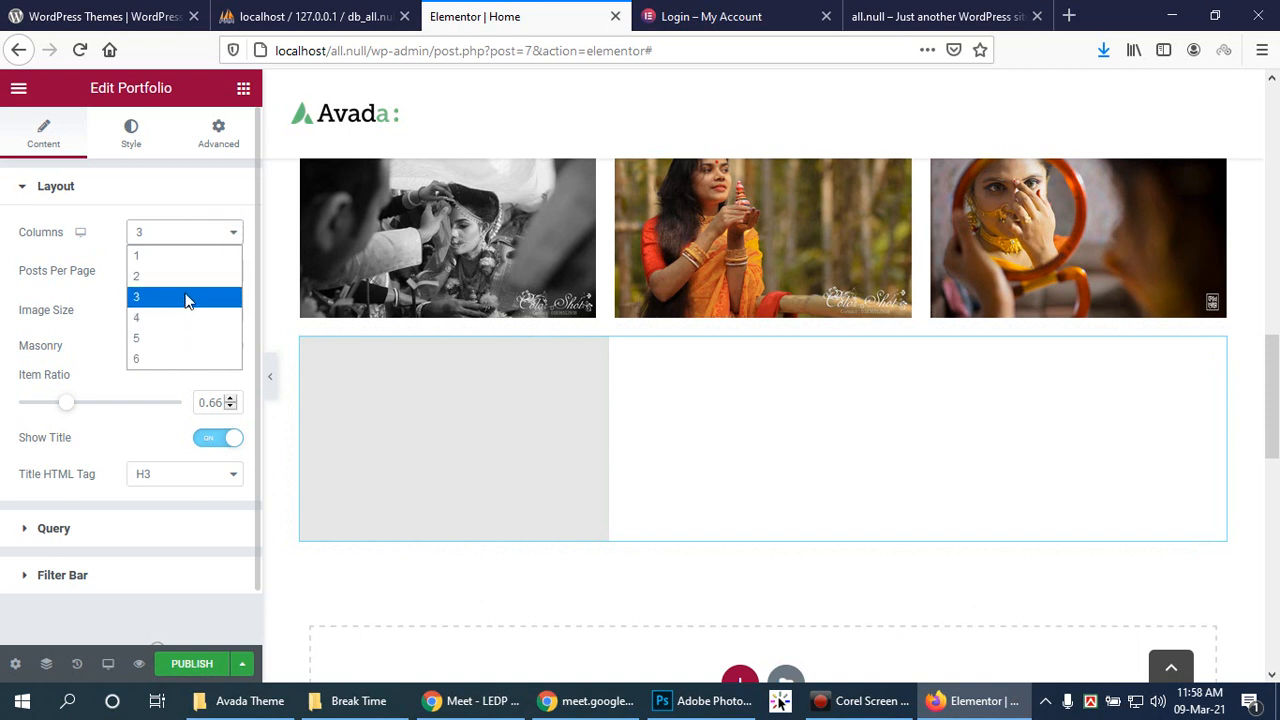
pyautogui.click(185, 296)
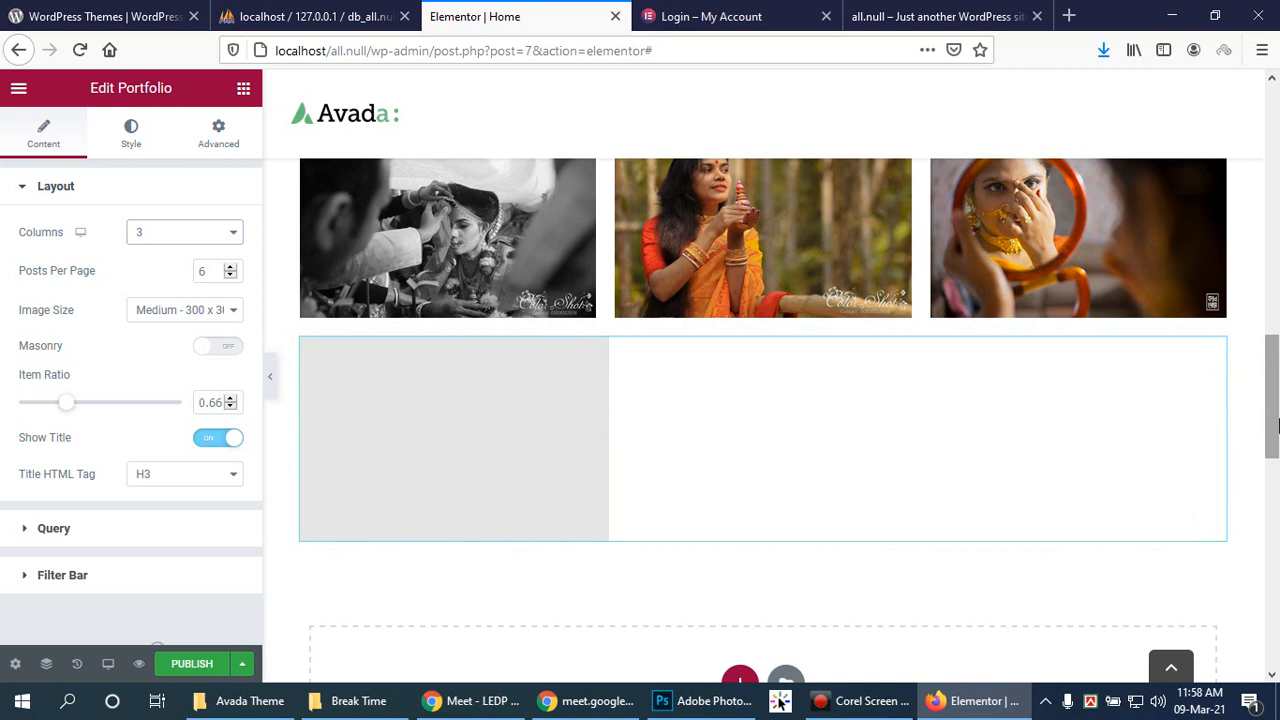
# Step: Preview the portfolio grid, then raise its Item Ratio to 0.76
pyautogui.click(267, 375)
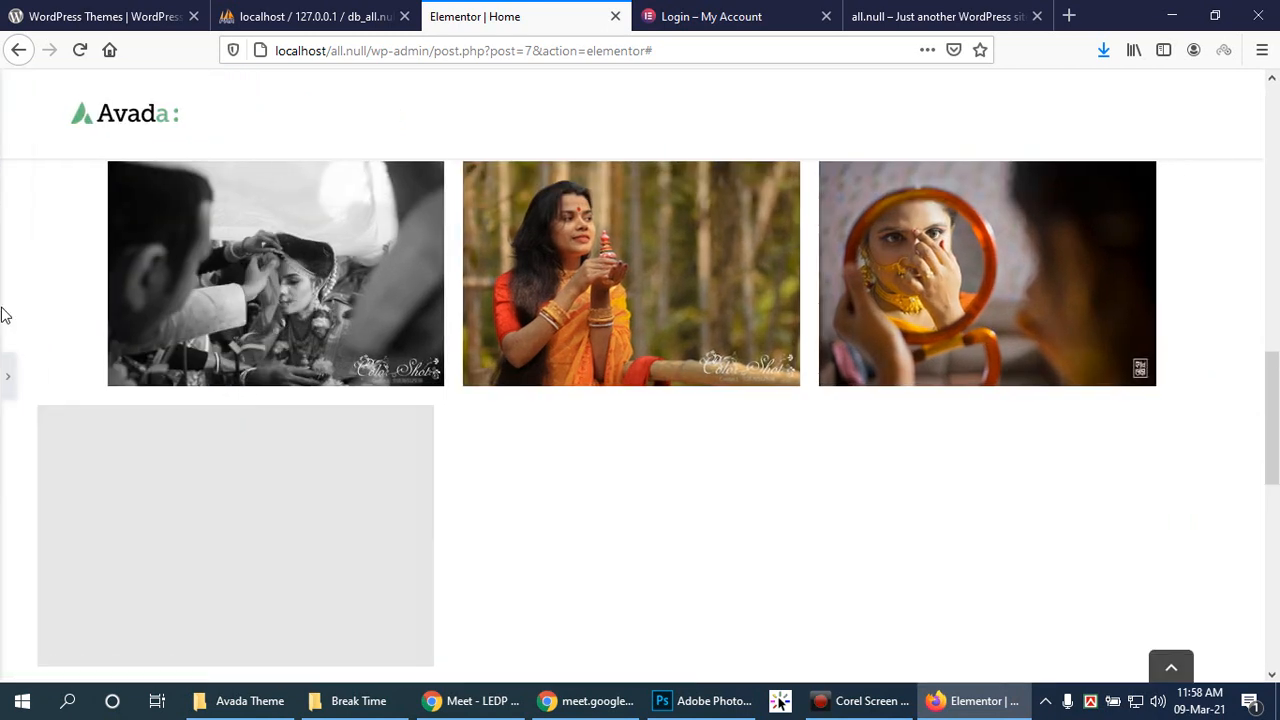
pyautogui.scroll(9, 12, 330)
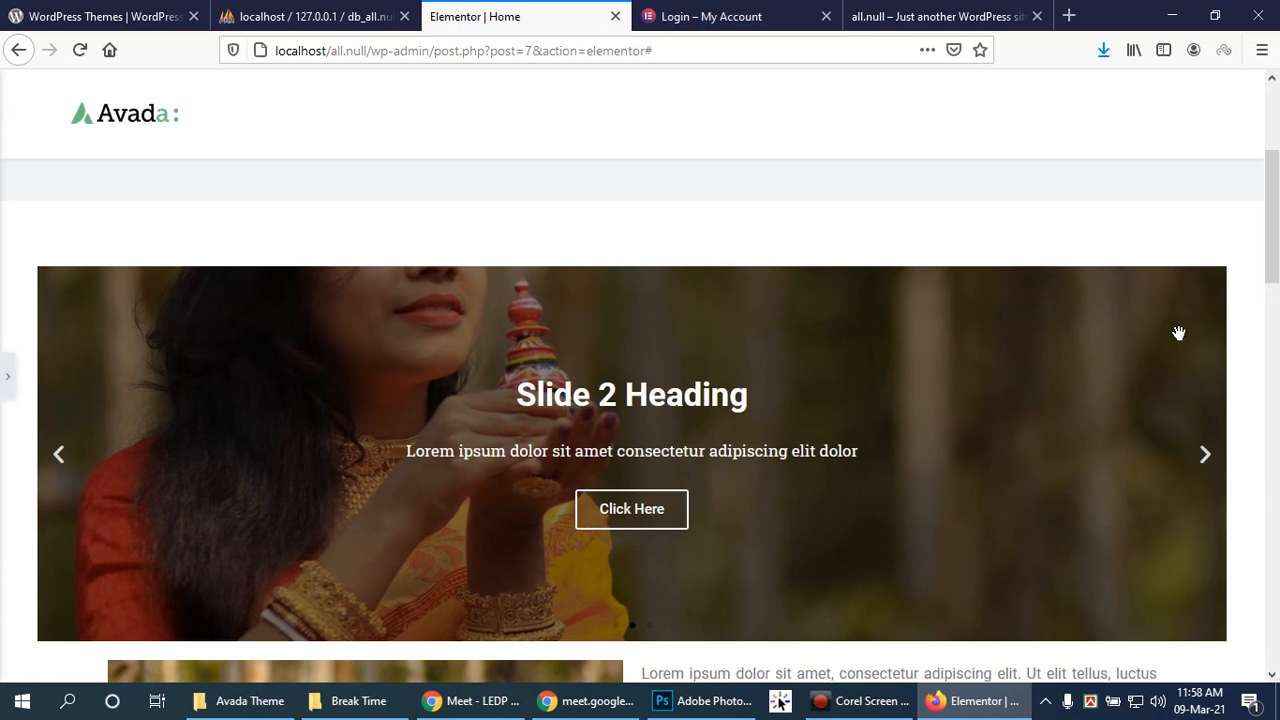
pyautogui.moveTo(1273, 240); pyautogui.dragTo(1273, 474)
pyautogui.click(7, 376)
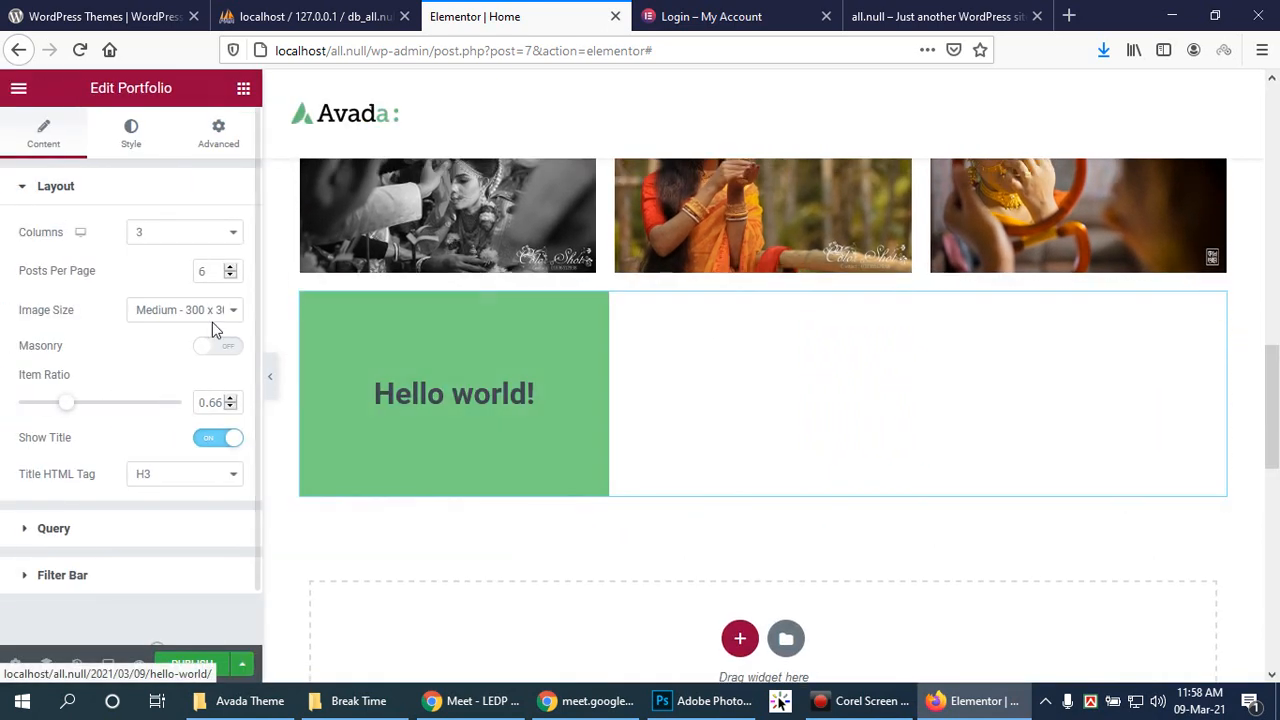
pyautogui.moveTo(70, 410); pyautogui.dragTo(80, 407)
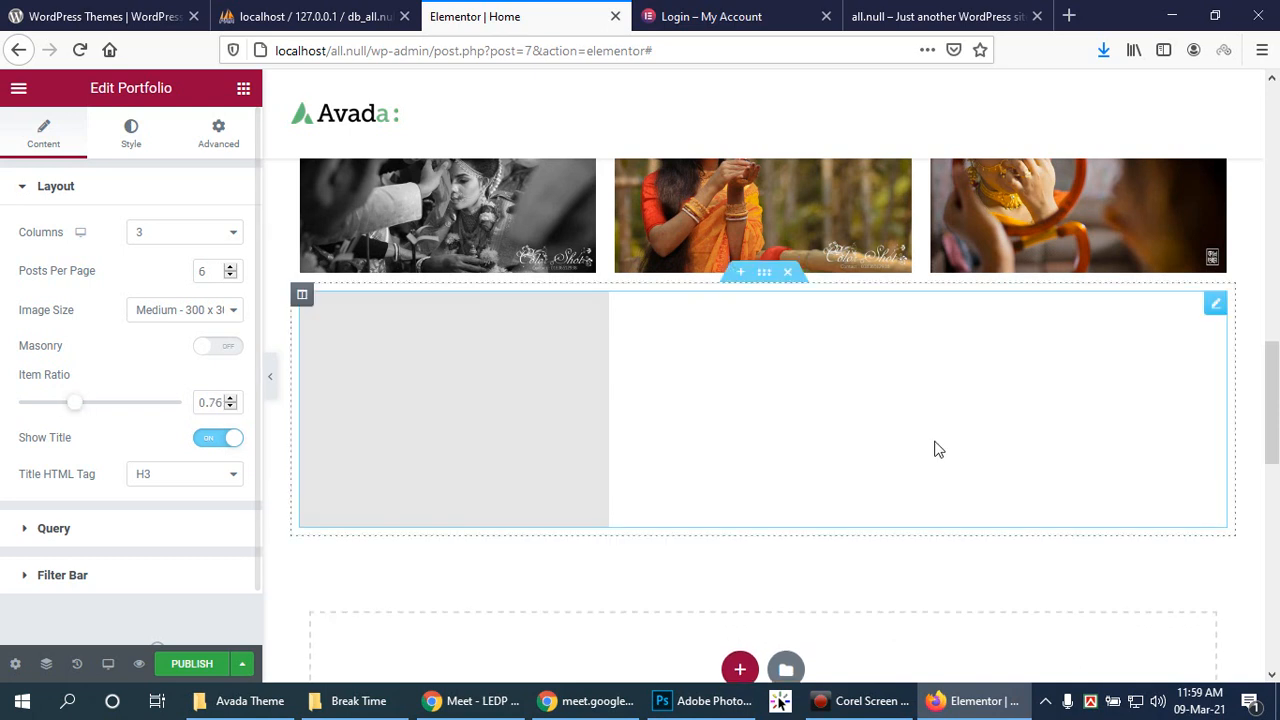
pyautogui.scroll(10, 929, 419)
pyautogui.scroll(2, 850, 345)
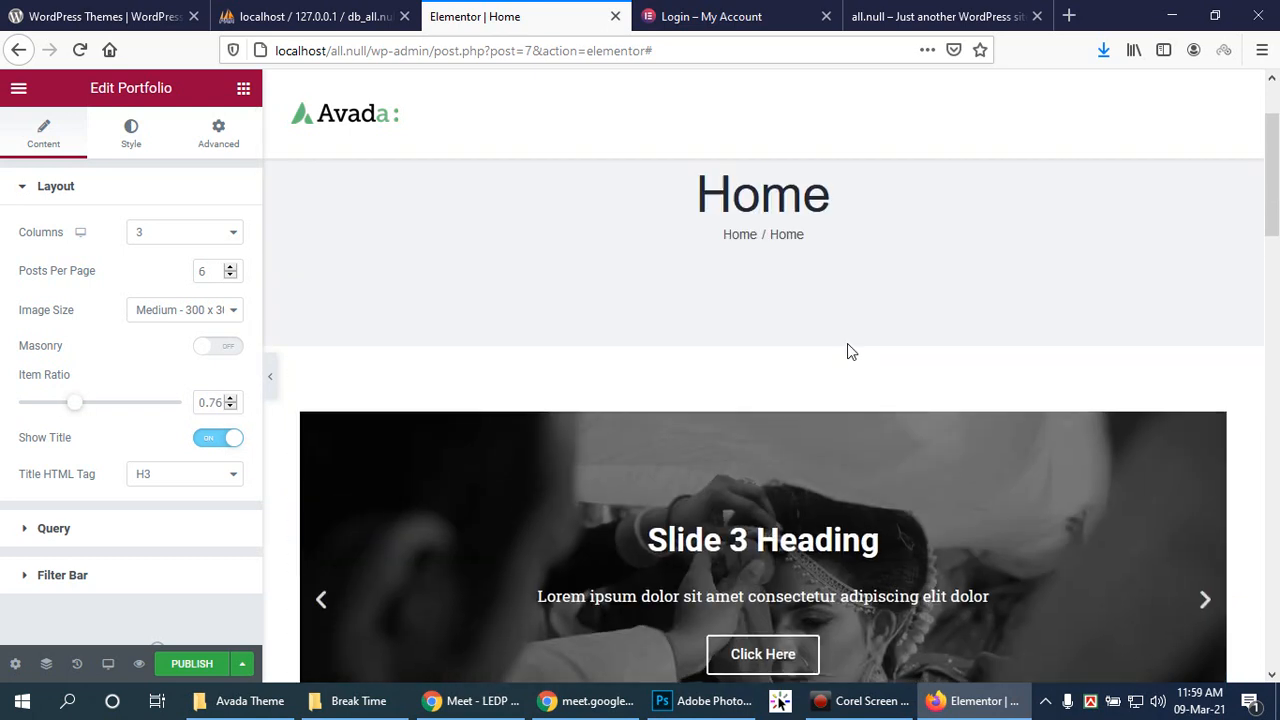
pyautogui.scroll(-4, 847, 343)
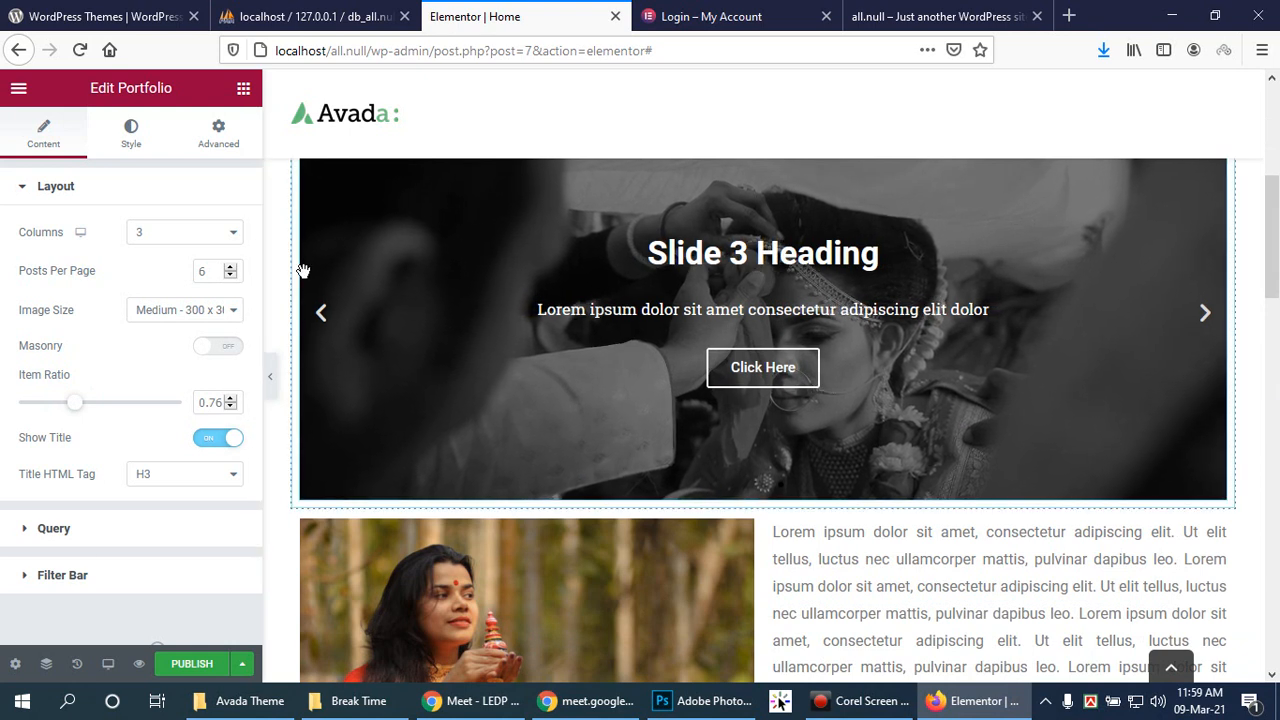
pyautogui.scroll(1, 380, 274)
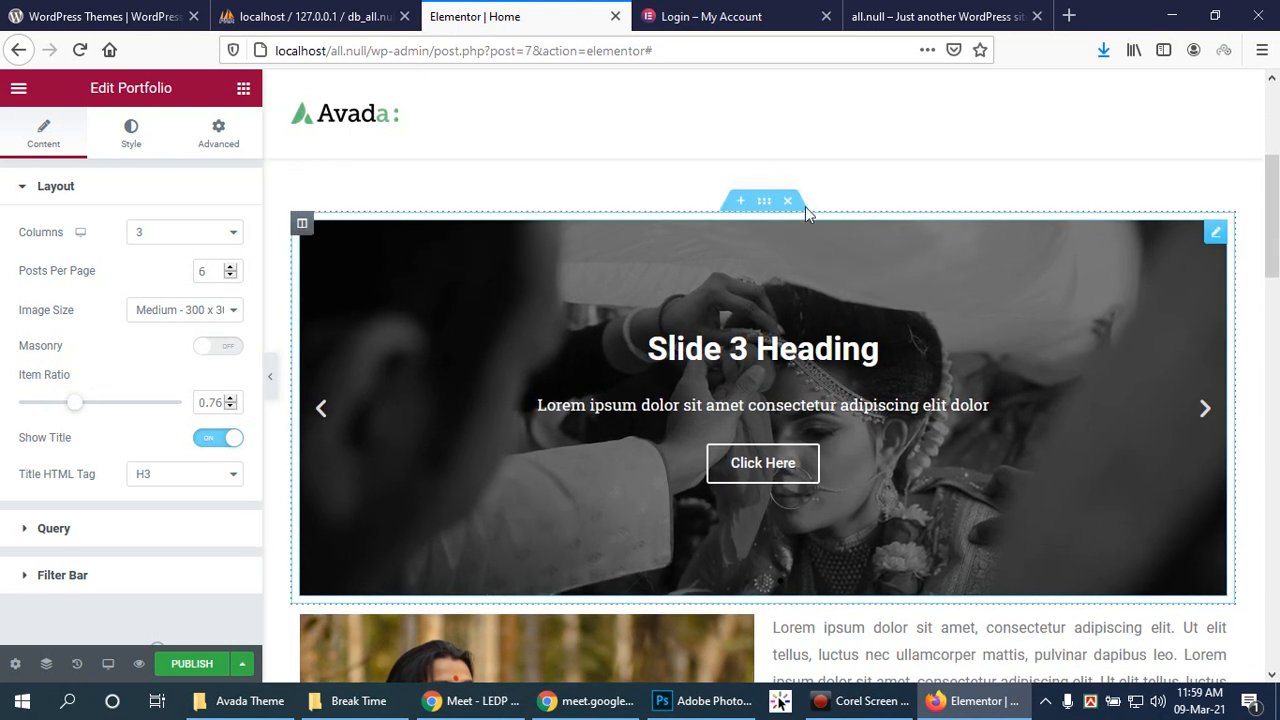
pyautogui.click(1216, 234)
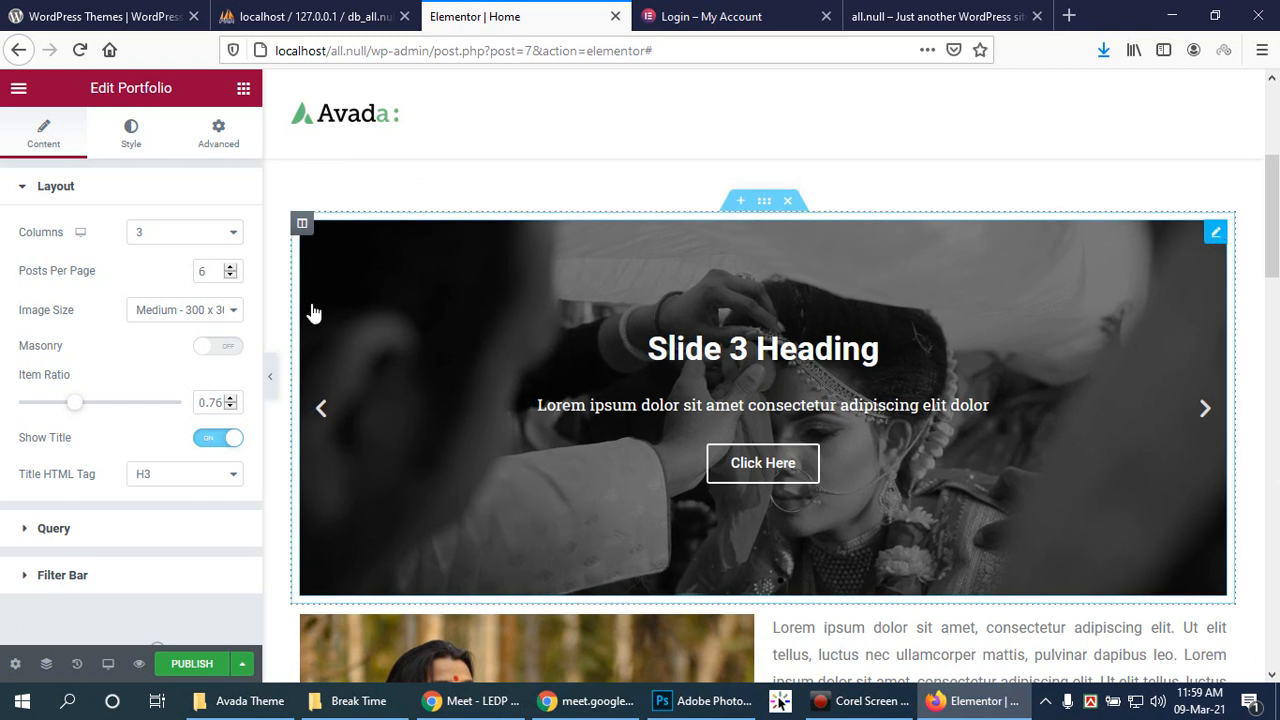
pyautogui.click(1186, 265)
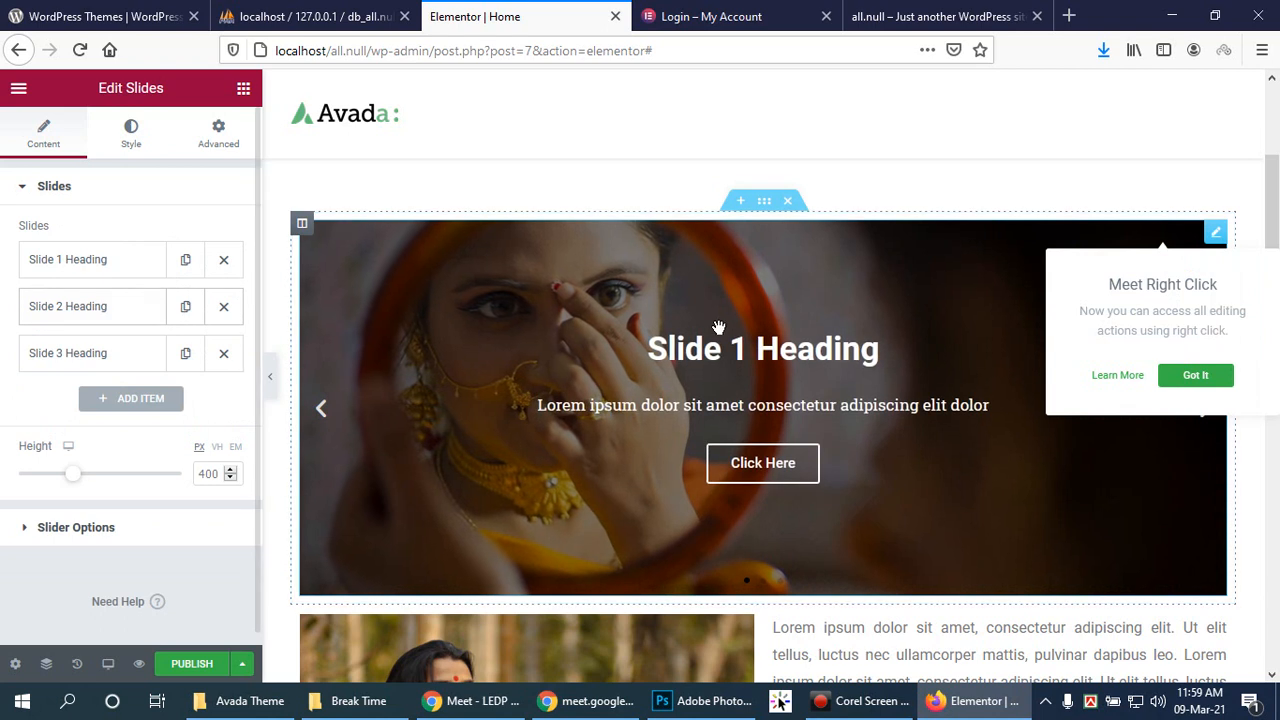
pyautogui.click(763, 204)
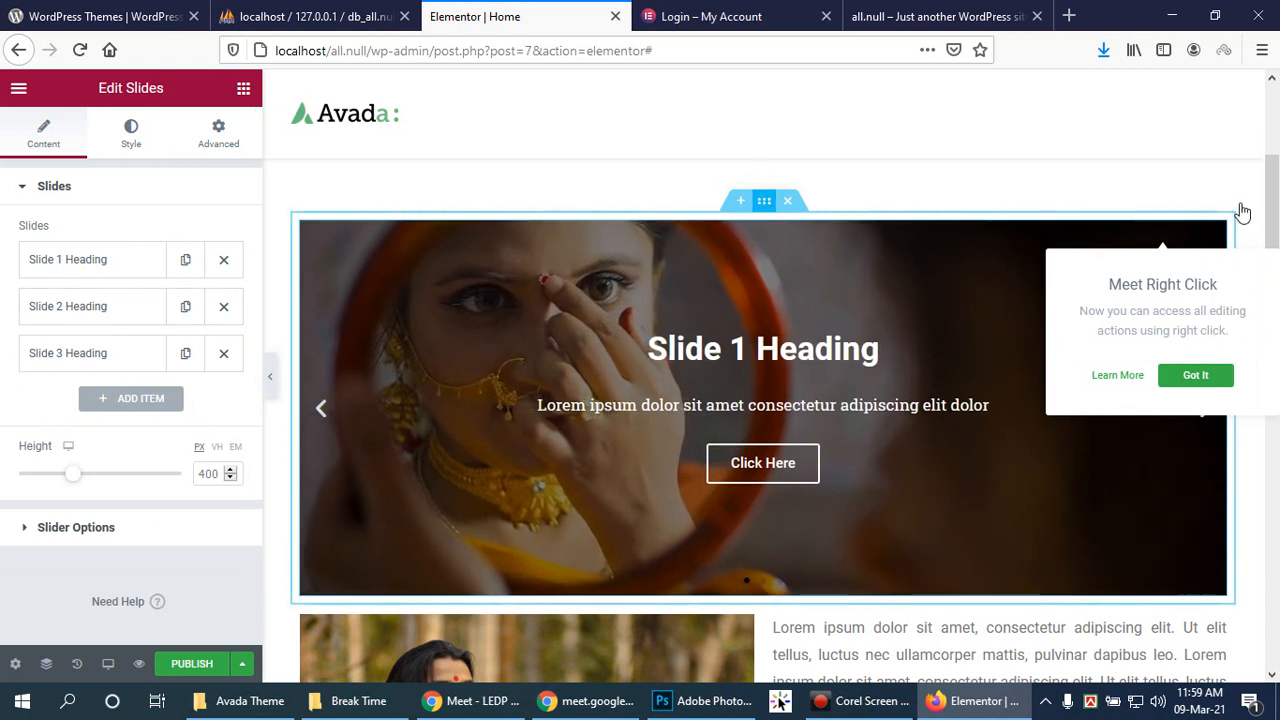
pyautogui.scroll(-10, 778, 437)
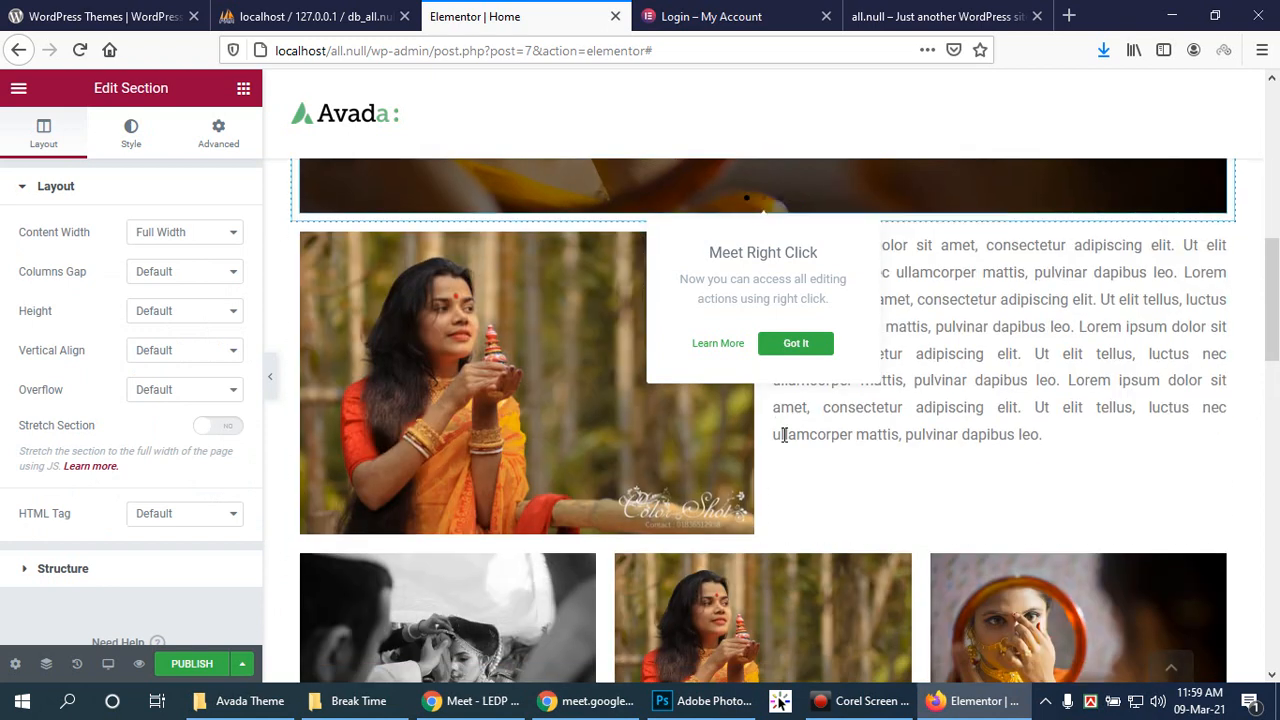
pyautogui.click(795, 344)
pyautogui.click(722, 308)
pyautogui.click(705, 299)
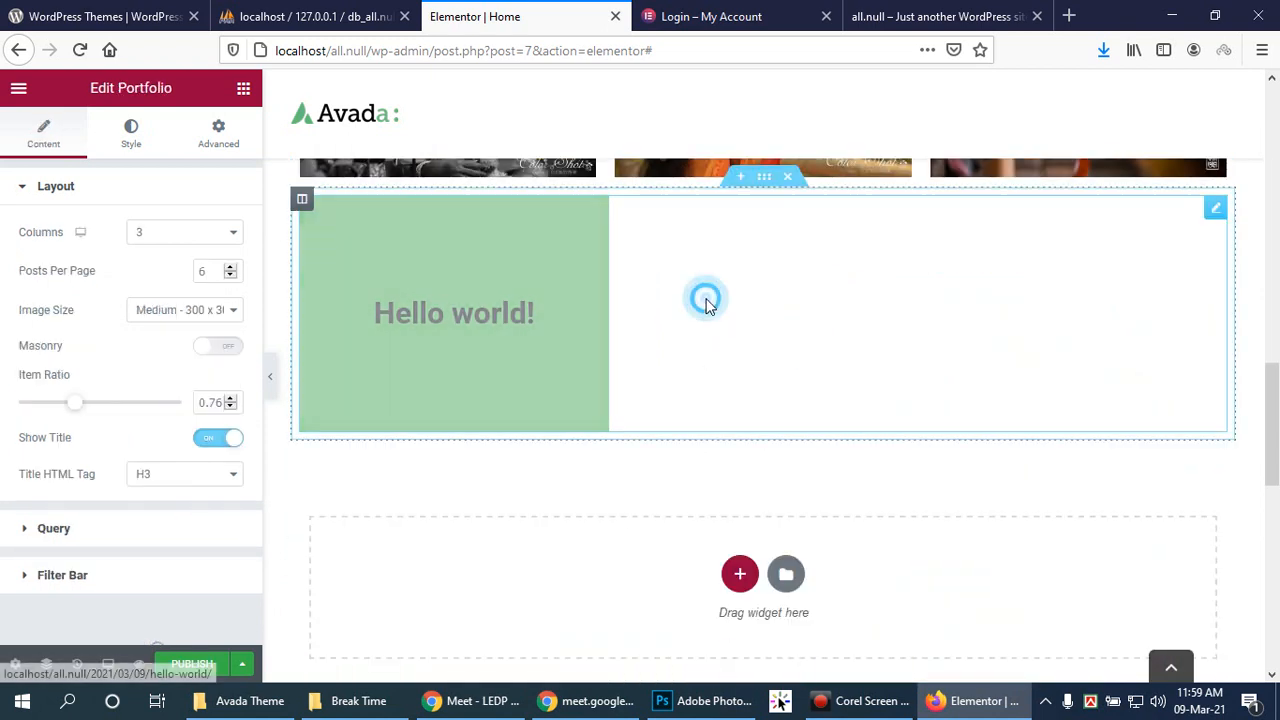
pyautogui.click(789, 309)
pyautogui.scroll(-1, 60, 370)
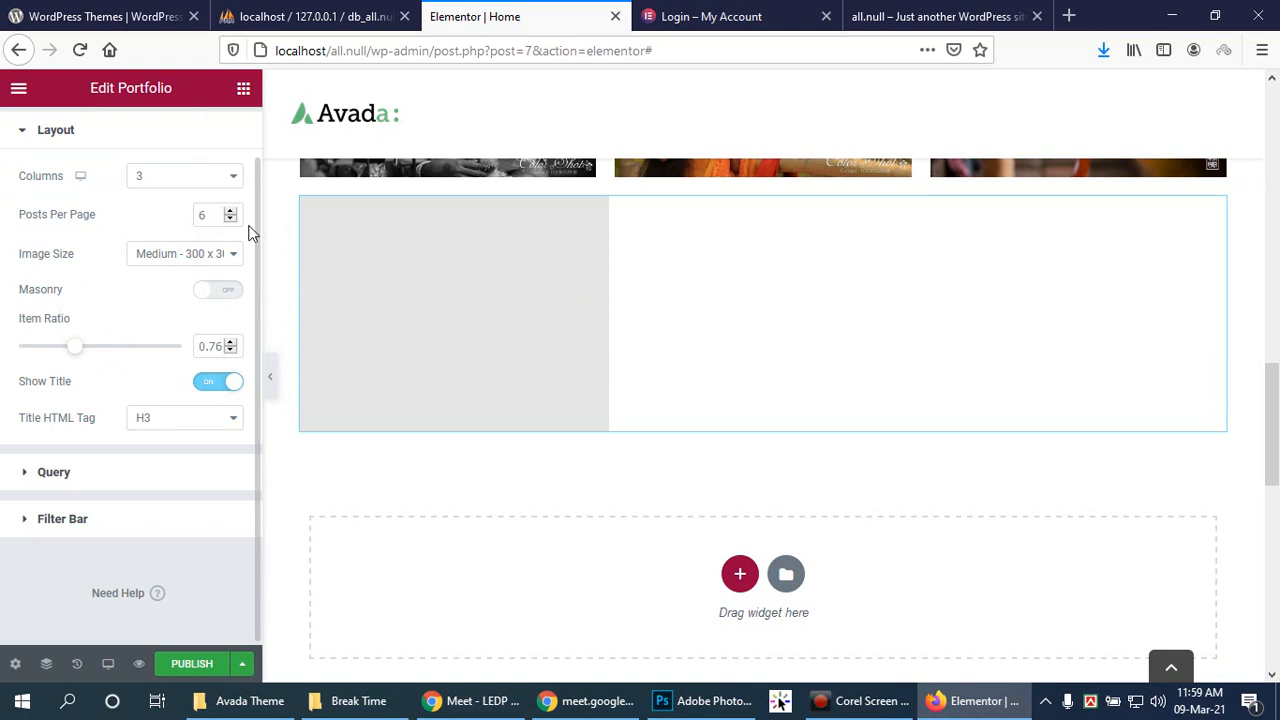
# Step: Toggle Masonry on and back off for the portfolio grid, then expand its Query settings
pyautogui.click(219, 292)
pyautogui.scroll(5, 614, 374)
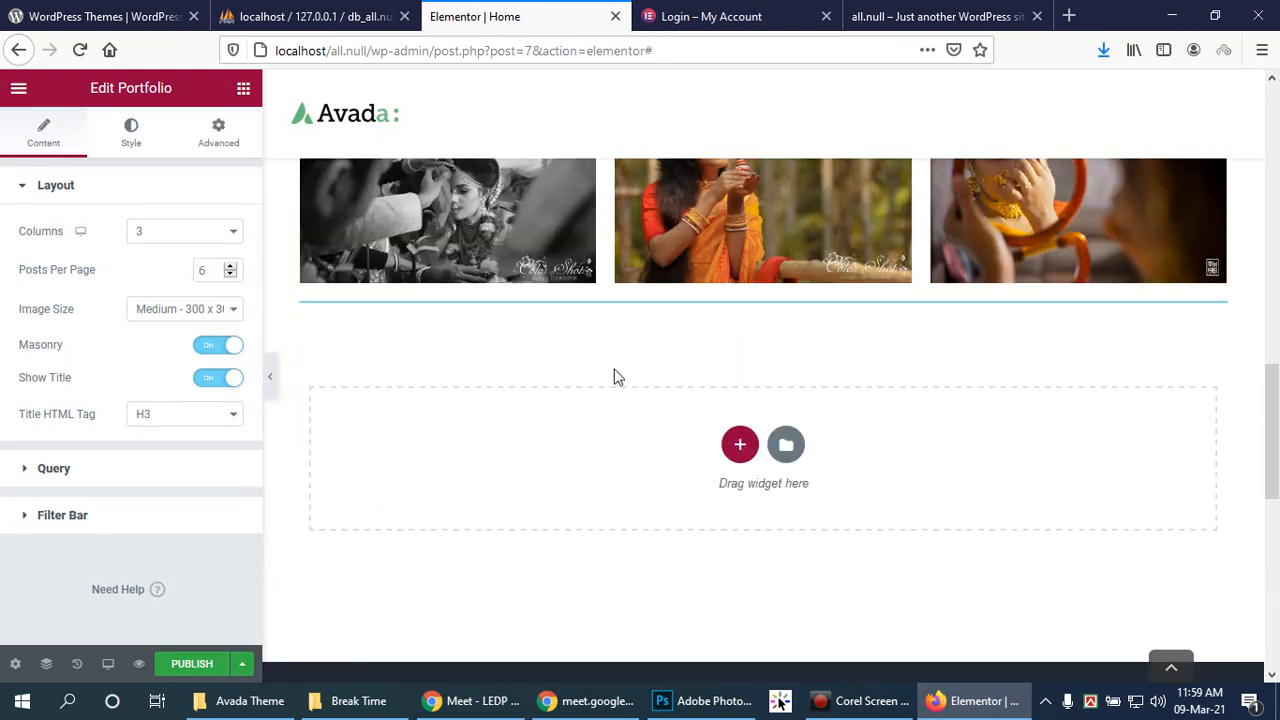
pyautogui.scroll(-5, 612, 368)
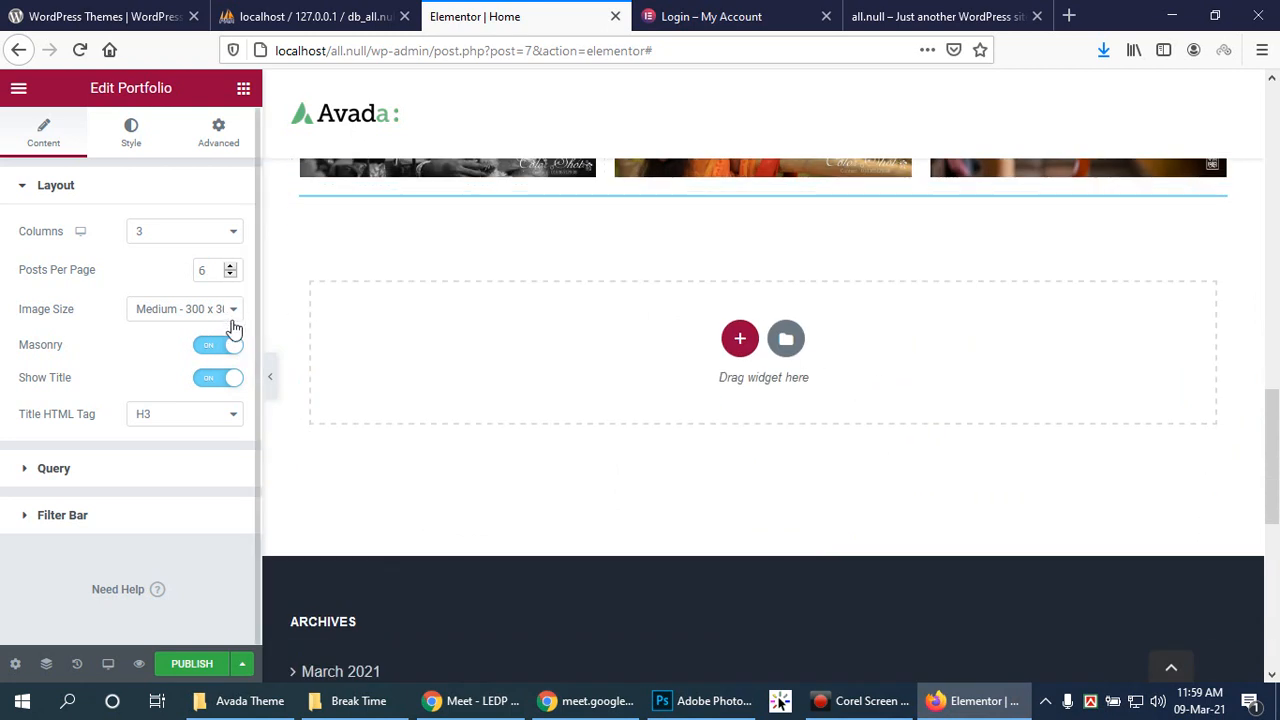
pyautogui.scroll(-2, 590, 383)
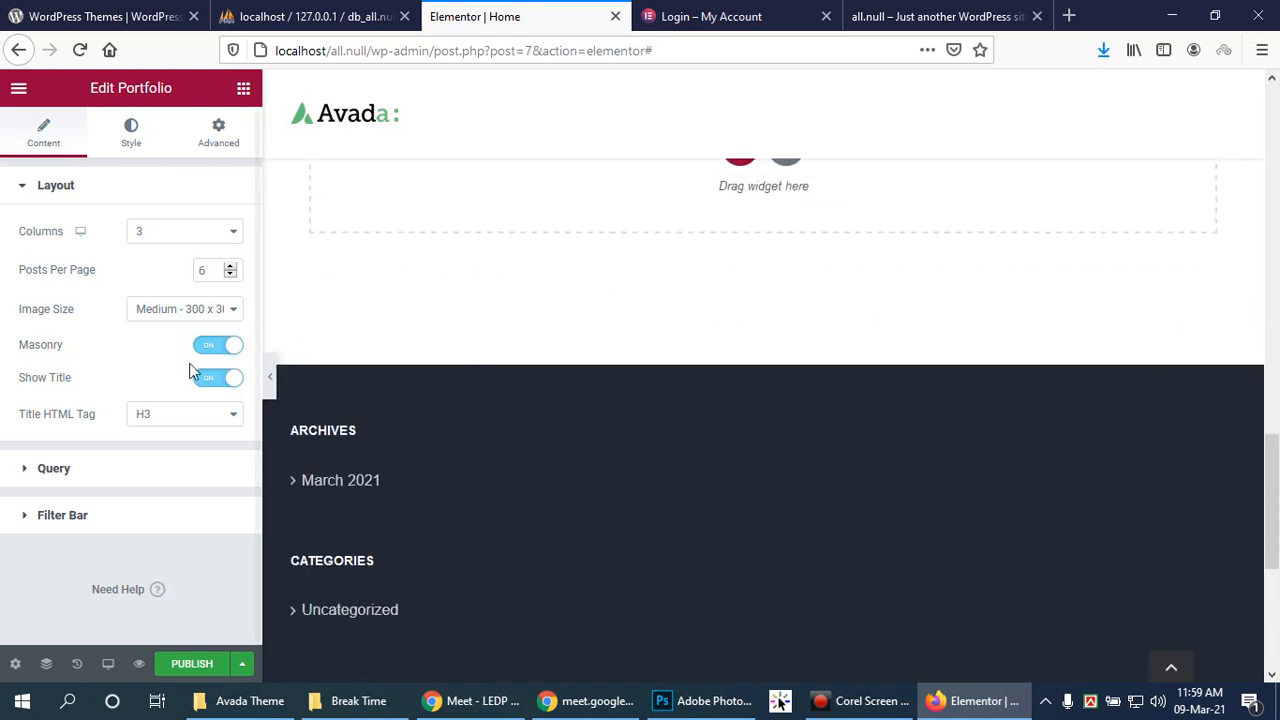
pyautogui.click(205, 344)
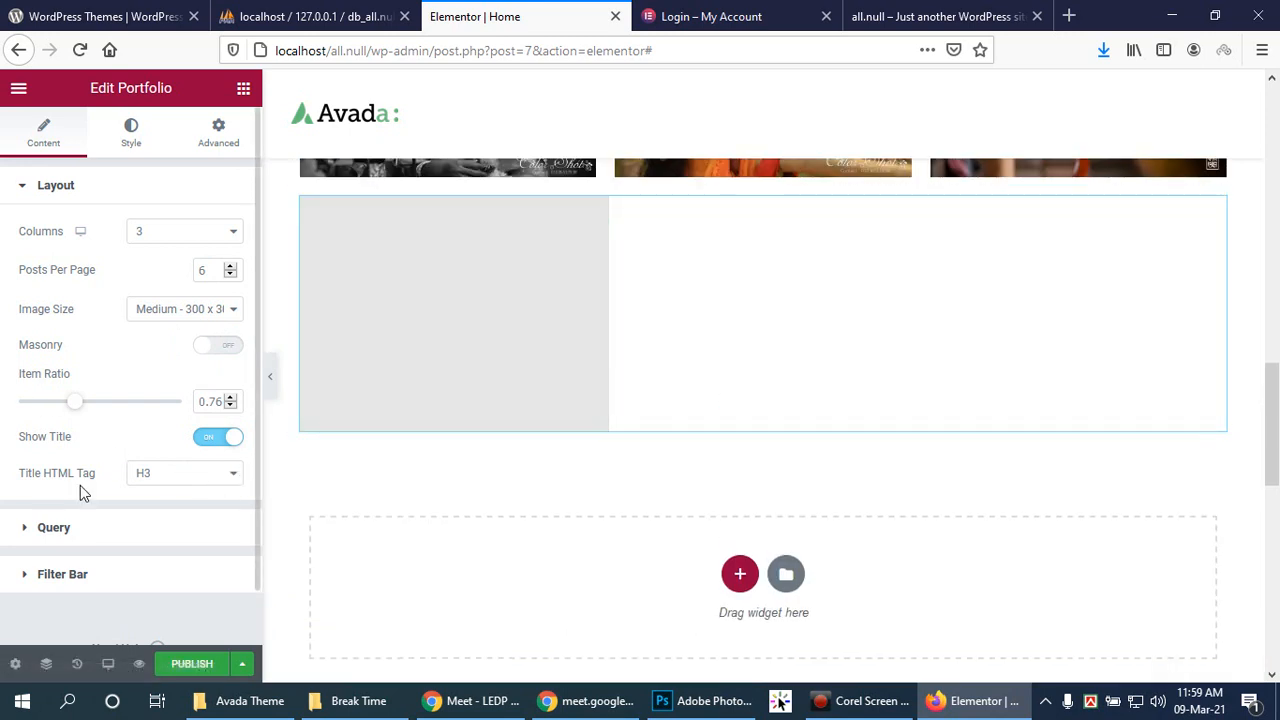
pyautogui.click(15, 190)
pyautogui.click(26, 234)
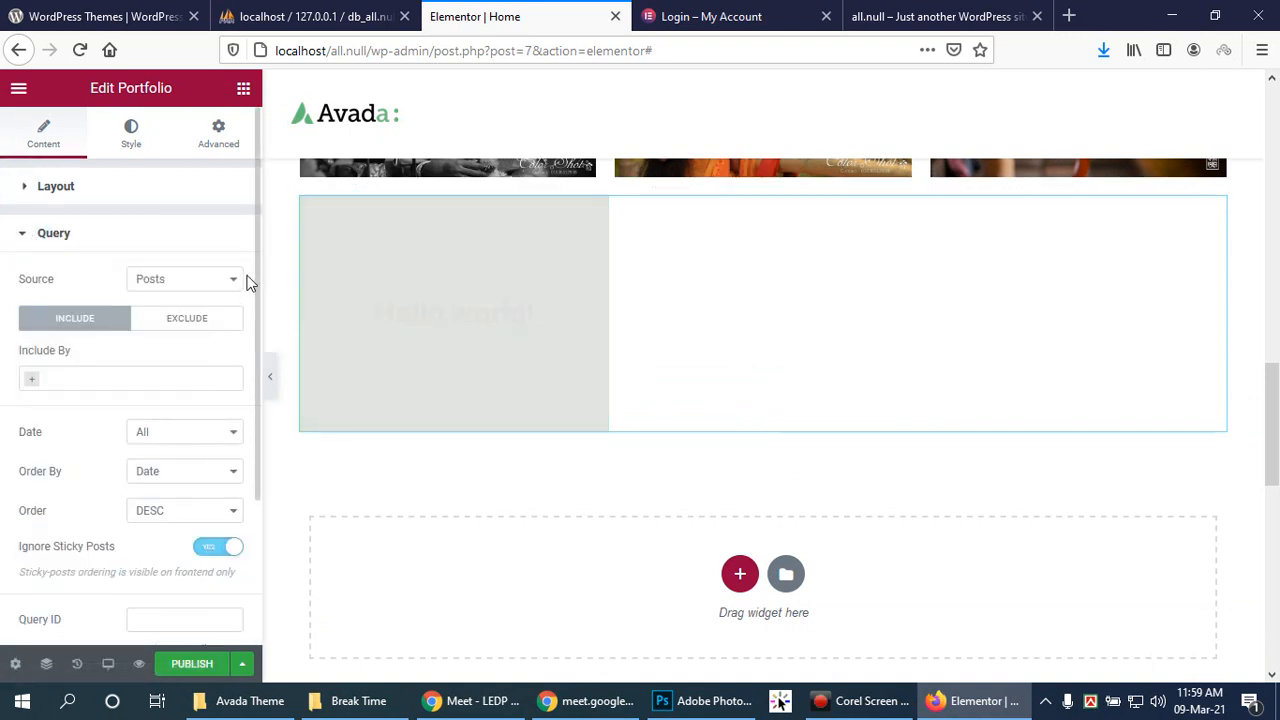
# Step: Show the Source dropdown options in the portfolio's Query section
pyautogui.click(232, 281)
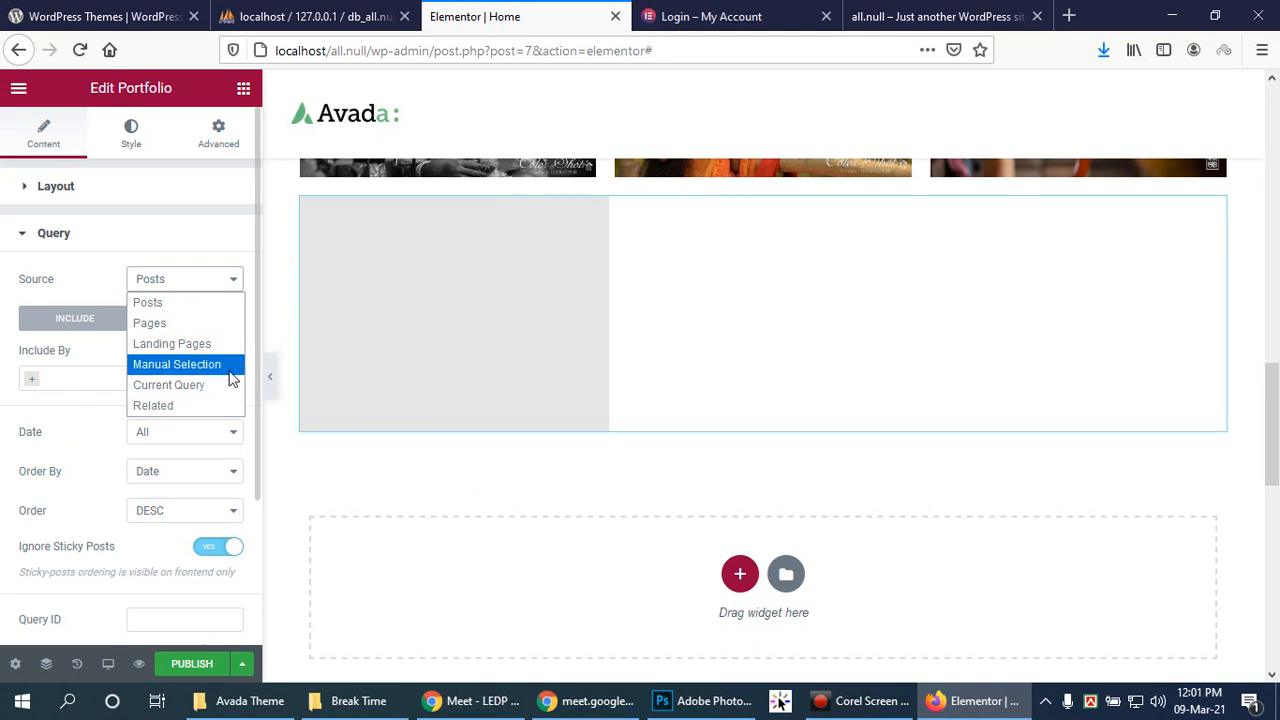
# Step: Keep Posts as the source and add Term as the Include By filter
pyautogui.click(86, 320)
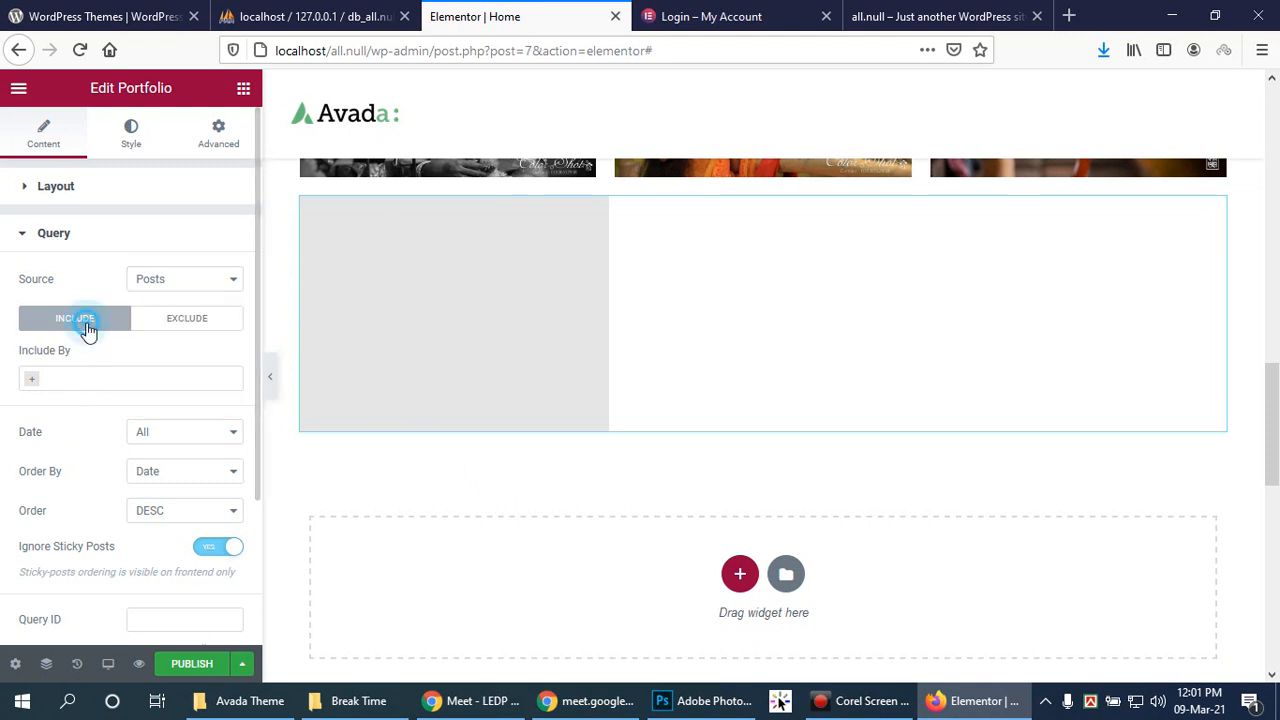
pyautogui.click(40, 383)
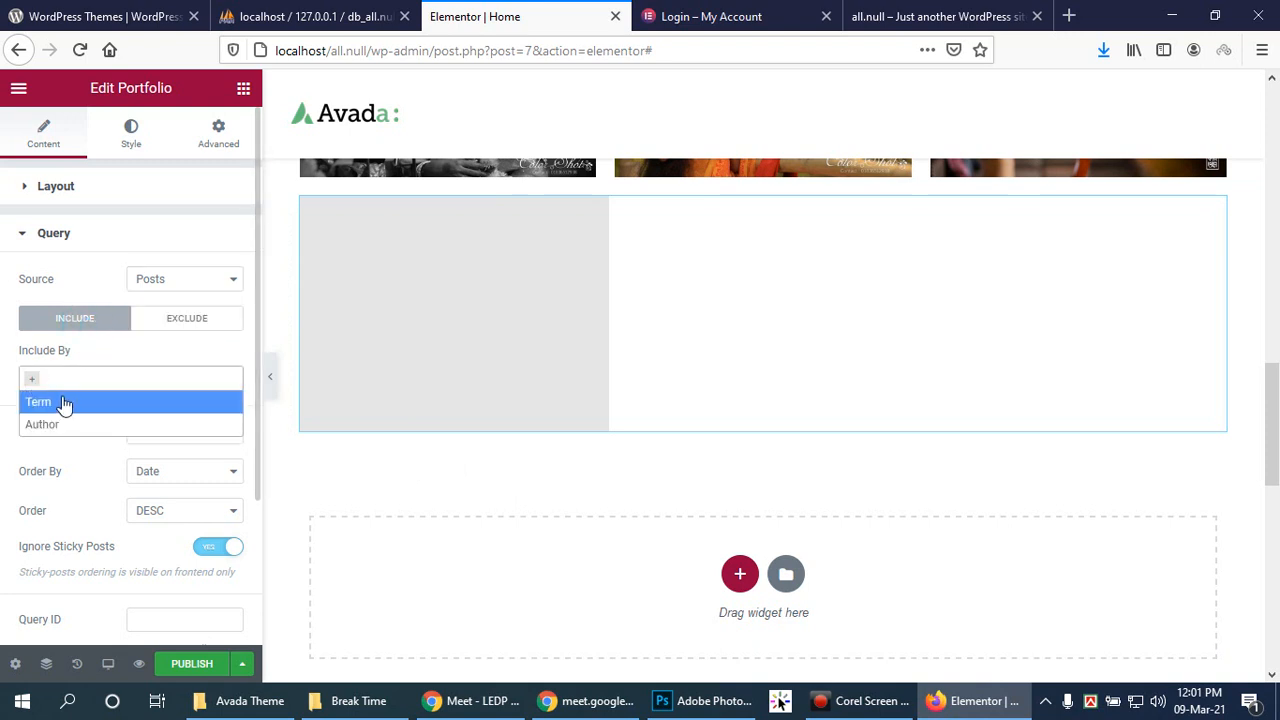
pyautogui.click(66, 401)
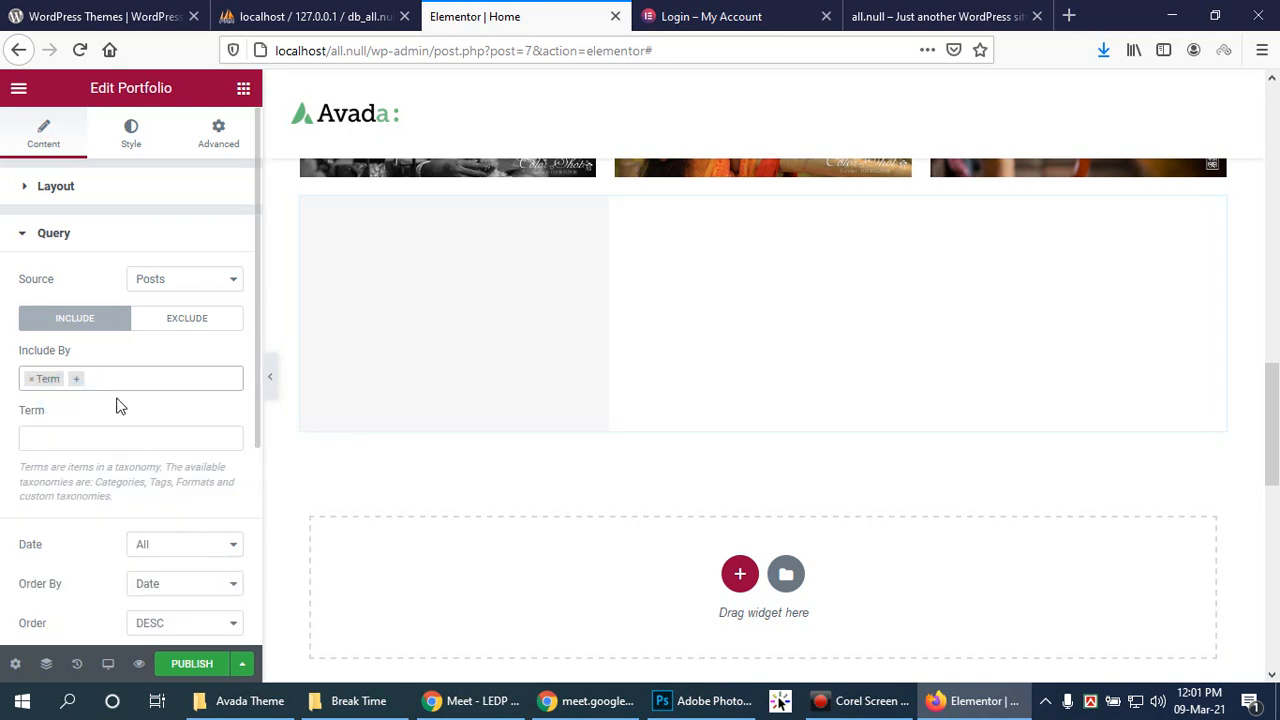
pyautogui.click(56, 436)
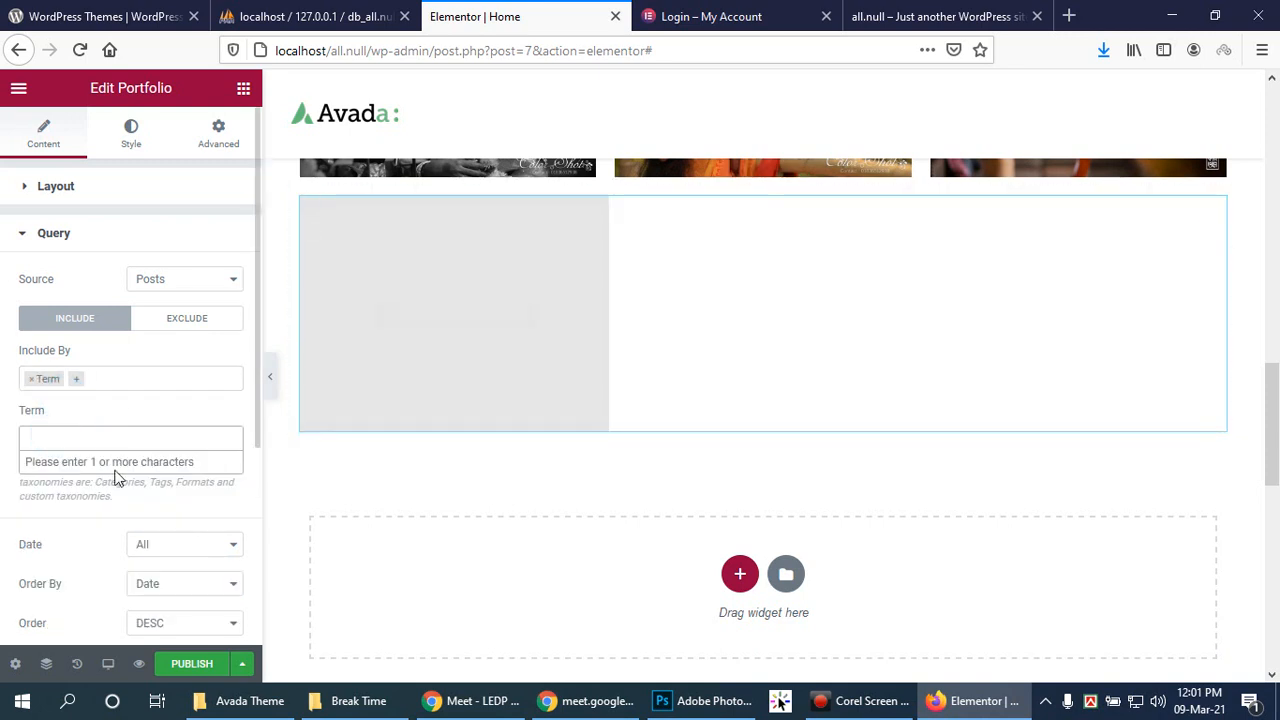
pyautogui.click(74, 428)
pyautogui.click(68, 438)
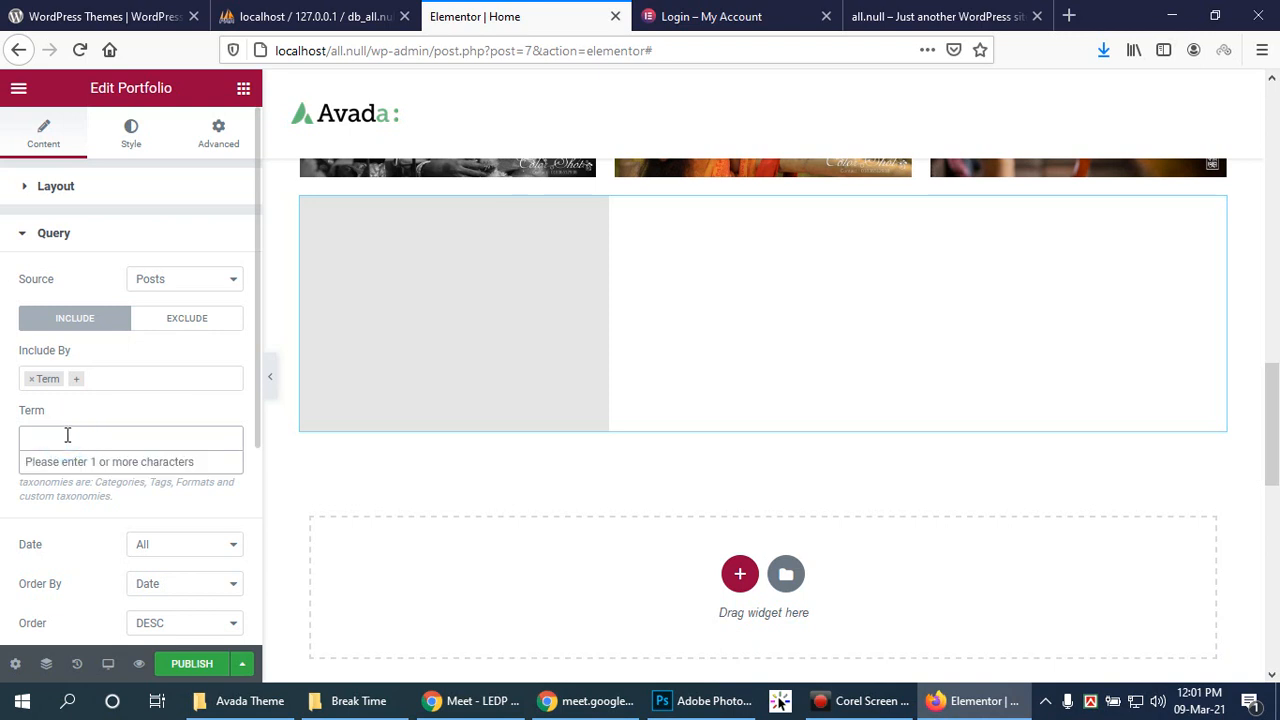
# Step: Clear the term search, remove the Term filter, and switch the query to Exclude
pyautogui.write('a')
pyautogui.click(118, 432)
pyautogui.click(92, 433)
pyautogui.write('Abir')
pyautogui.press('BackSpace')
pyautogui.press('BackSpace')
pyautogui.press('BackSpace')
pyautogui.press('BackSpace')
pyautogui.click(31, 381)
pyautogui.click(194, 320)
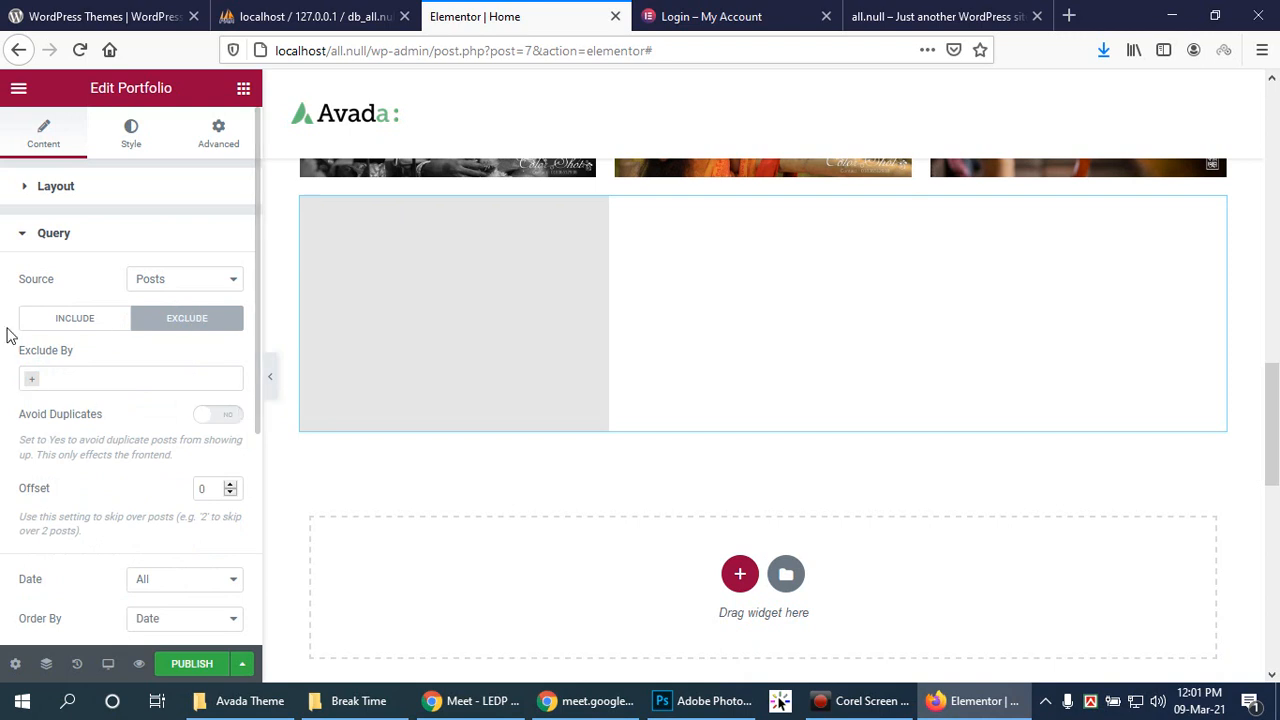
# Step: Set the portfolio Source to Current Query and click into the empty Query ID field
pyautogui.click(195, 279)
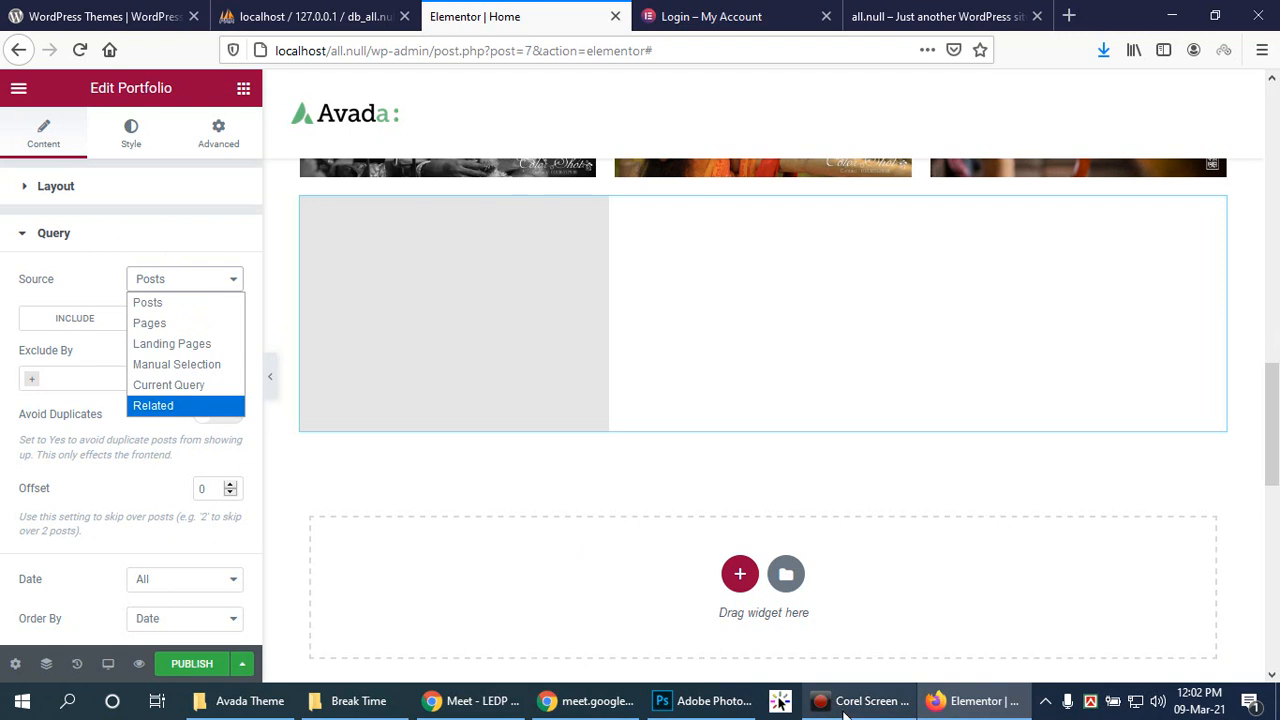
pyautogui.click(160, 386)
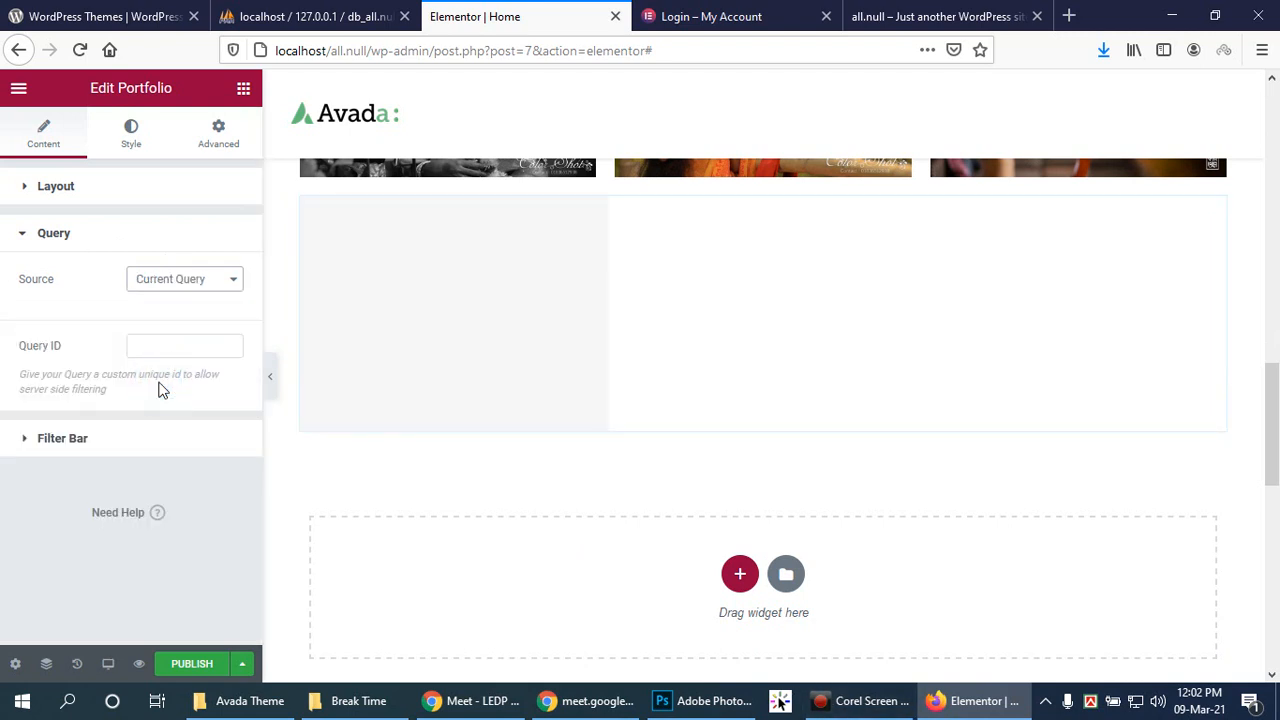
pyautogui.click(174, 343)
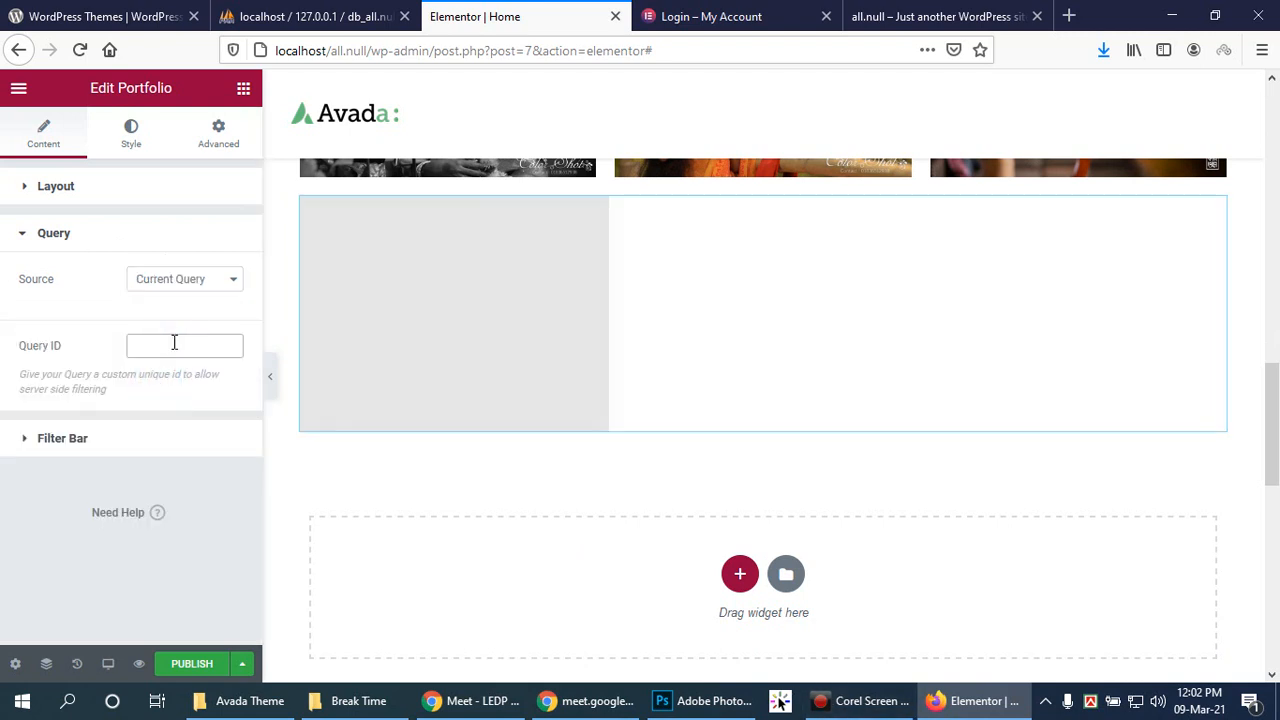
pyautogui.click(174, 343)
# Step: Glance at the phpMyAdmin and login tabs, then return to the page editor
pyautogui.click(340, 14)
pyautogui.click(740, 14)
pyautogui.click(362, 12)
pyautogui.click(480, 12)
pyautogui.click(329, 12)
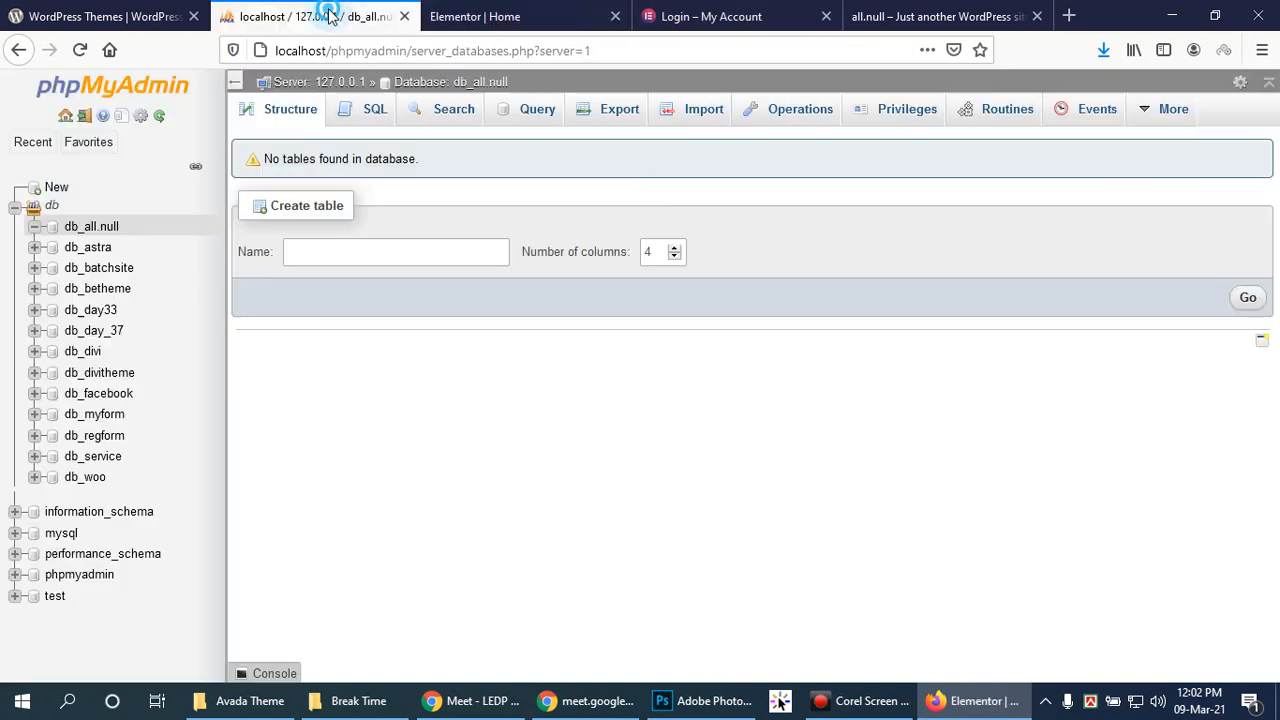
pyautogui.click(474, 12)
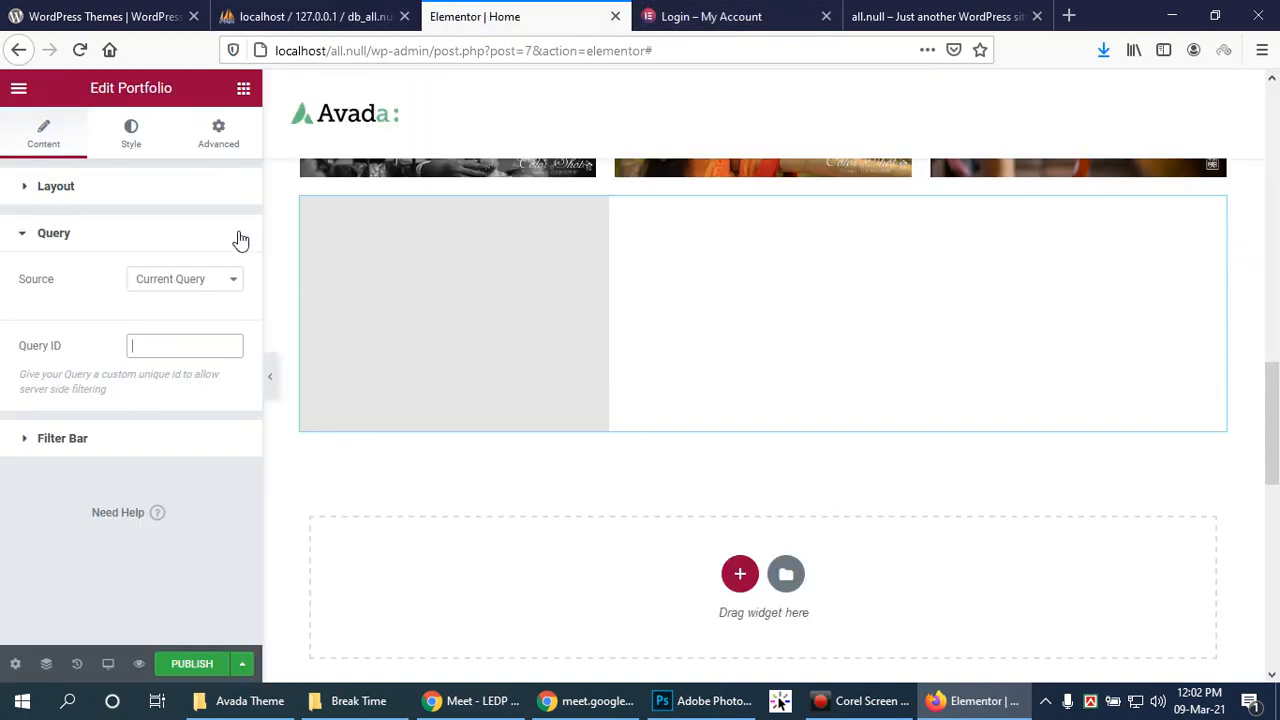
# Step: Set Source to Manual Selection, ordered by Date in ascending order
pyautogui.click(220, 284)
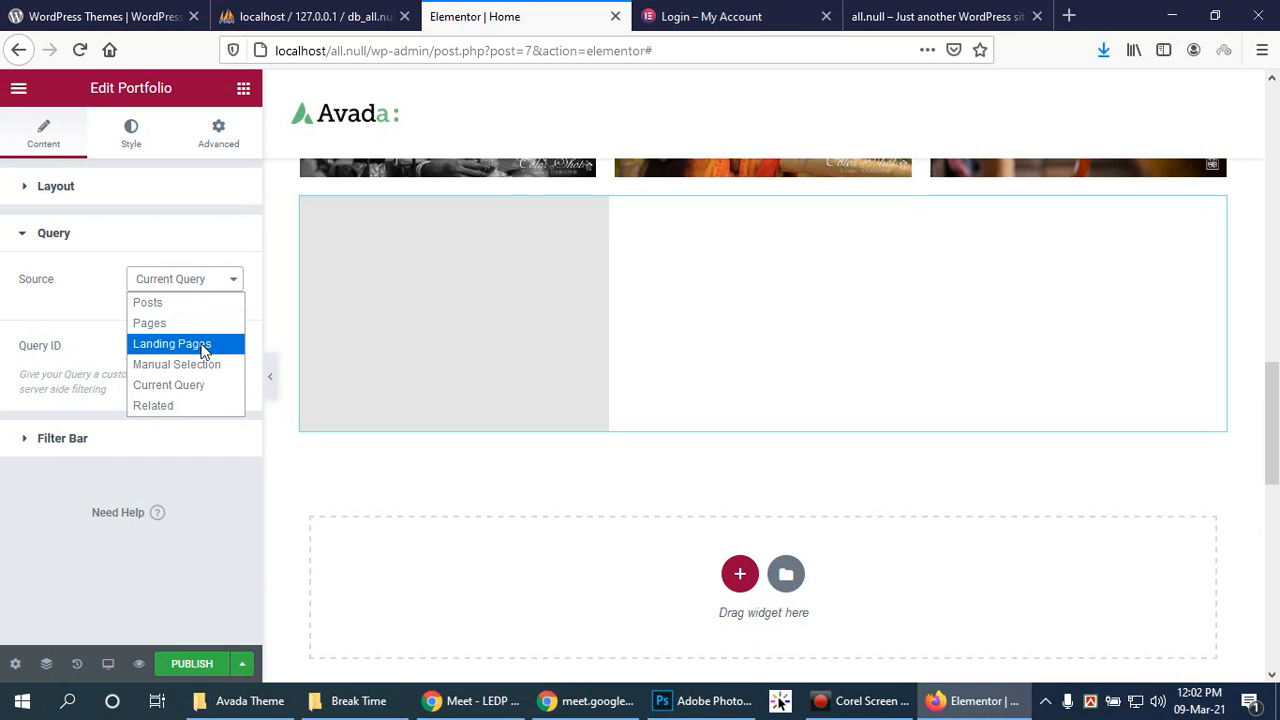
pyautogui.click(205, 364)
pyautogui.click(210, 332)
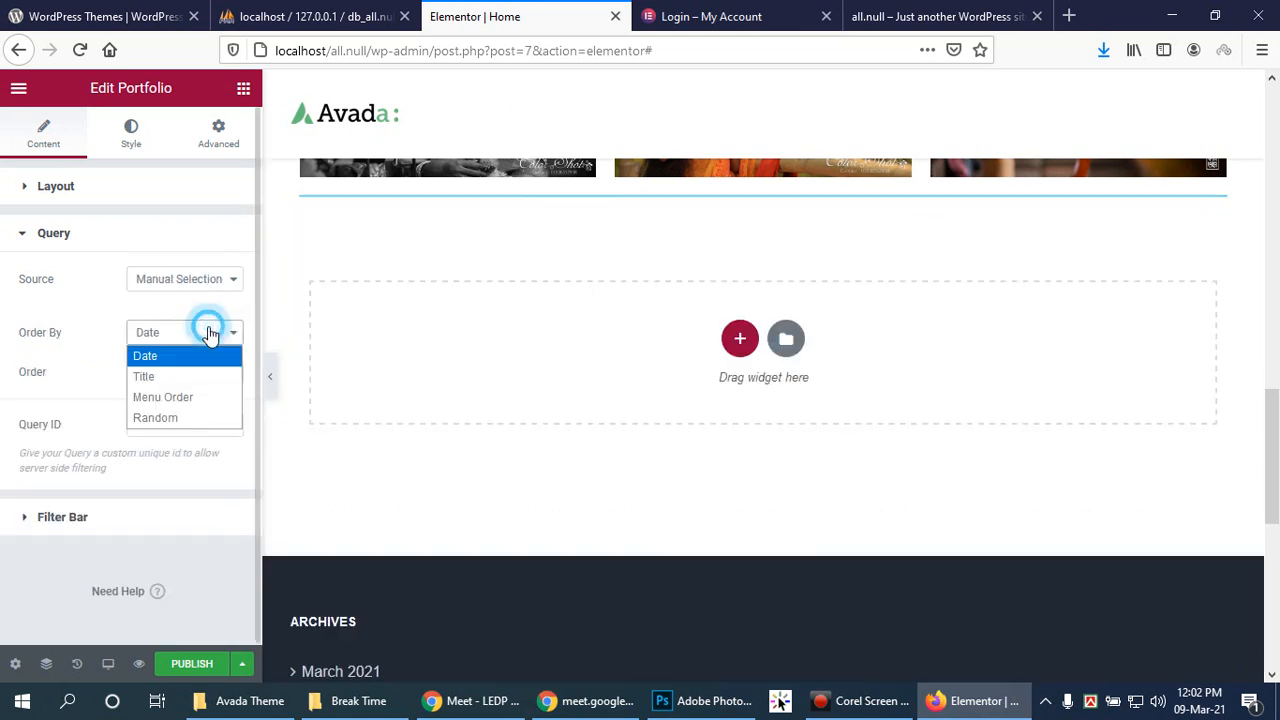
pyautogui.click(210, 332)
pyautogui.click(210, 332)
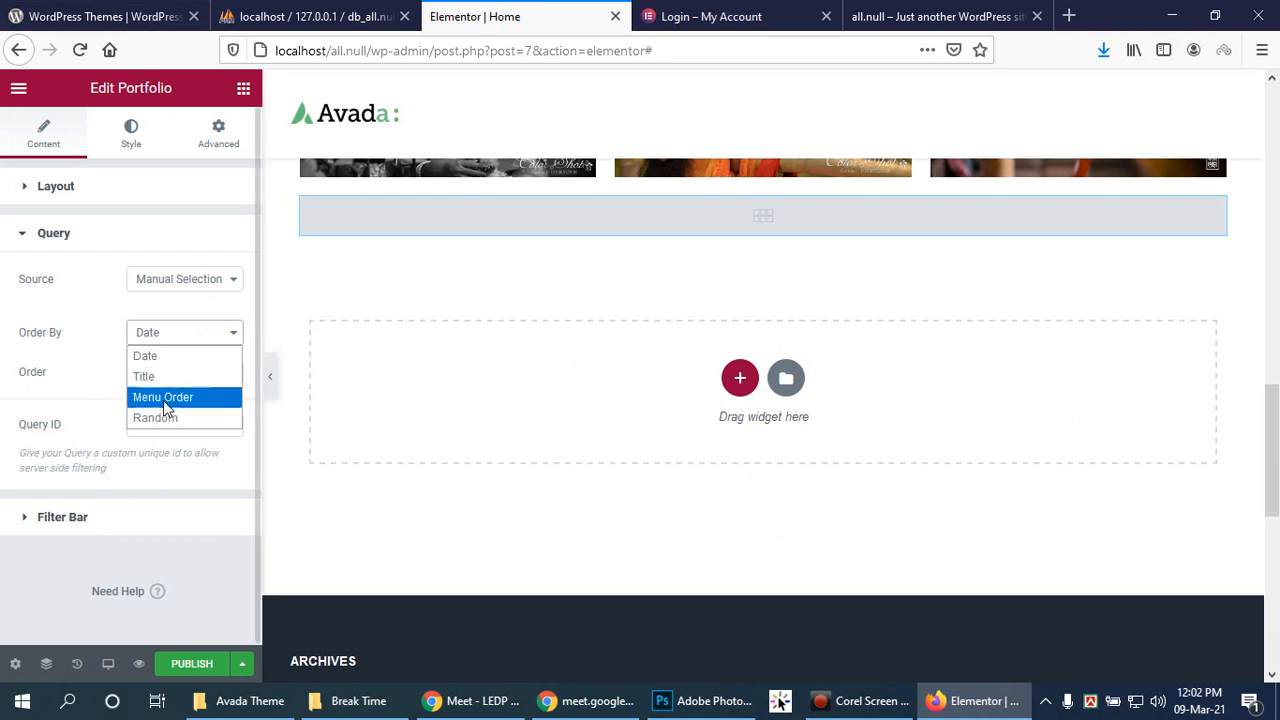
pyautogui.click(200, 331)
pyautogui.click(197, 371)
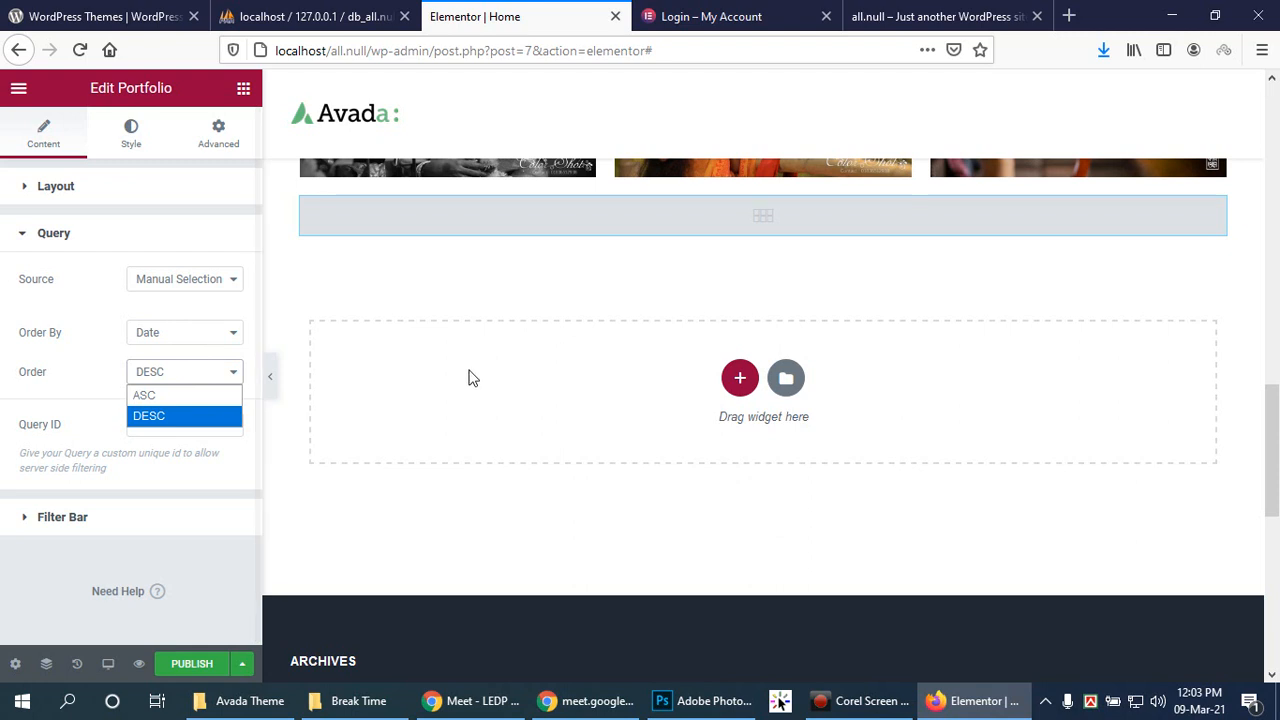
pyautogui.click(168, 392)
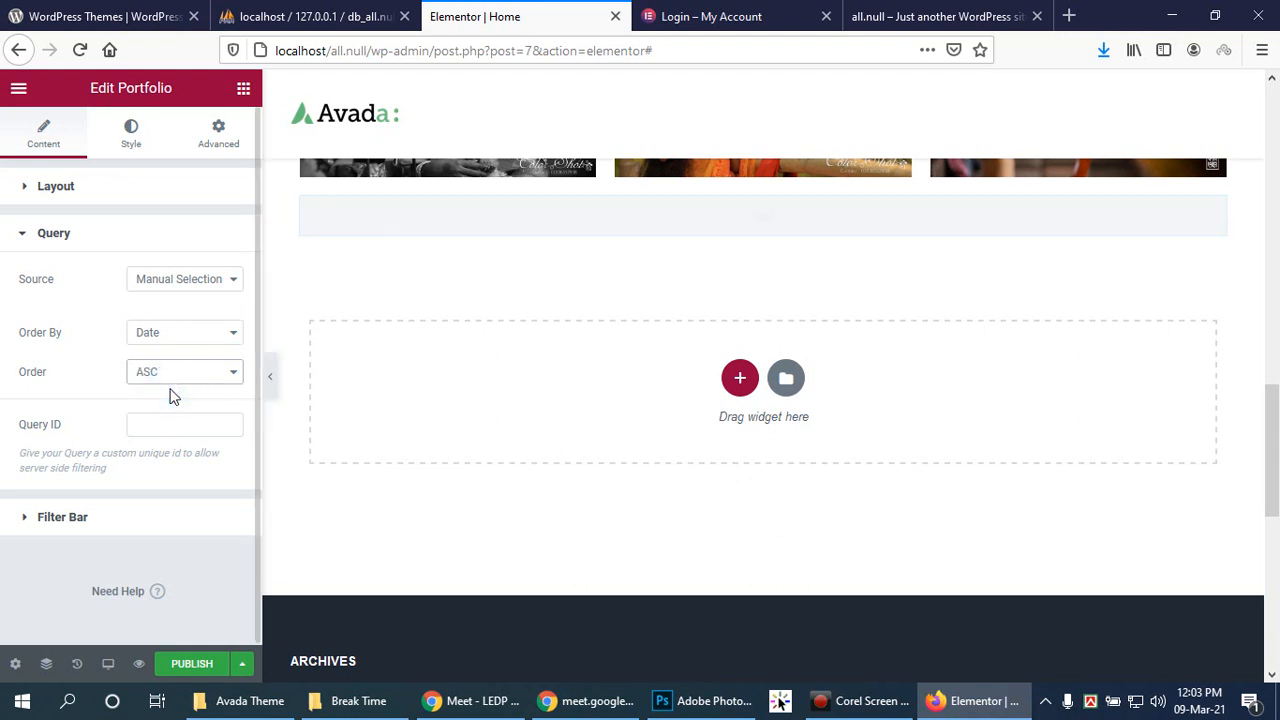
pyautogui.click(167, 377)
pyautogui.click(167, 393)
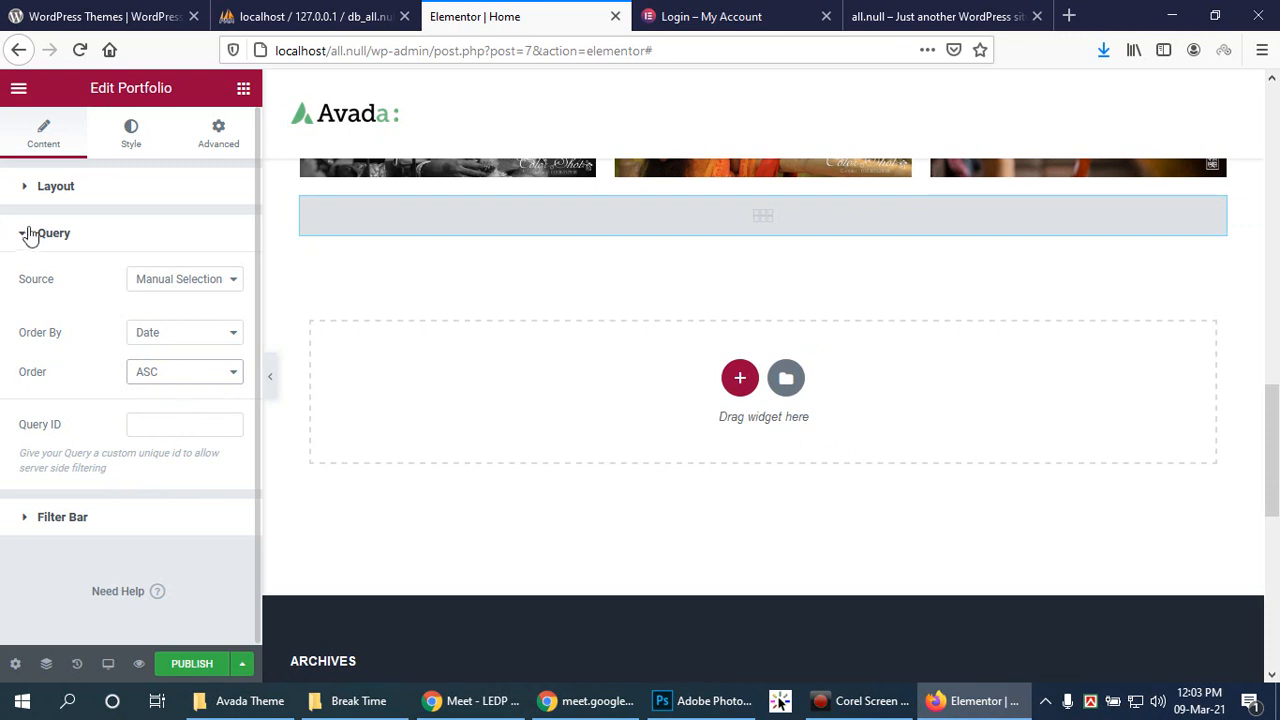
# Step: Switch the Source to Pages, then back to Posts
pyautogui.click(222, 280)
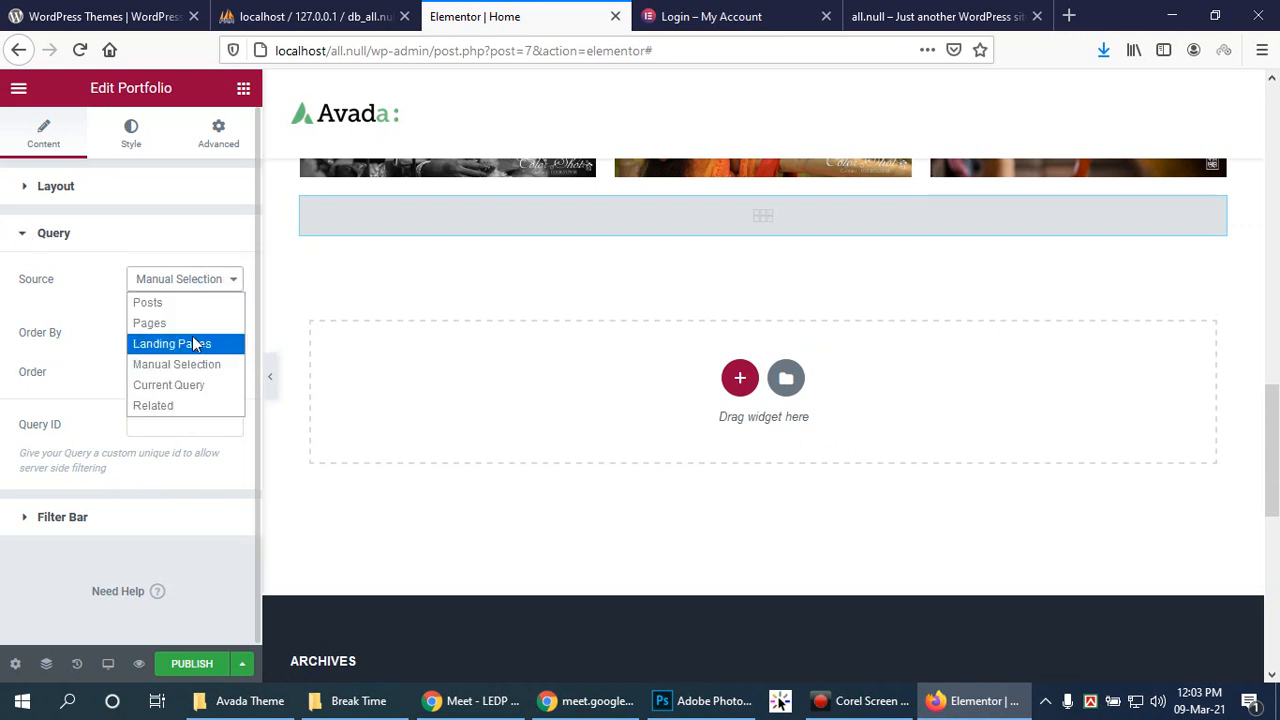
pyautogui.click(189, 323)
pyautogui.click(189, 326)
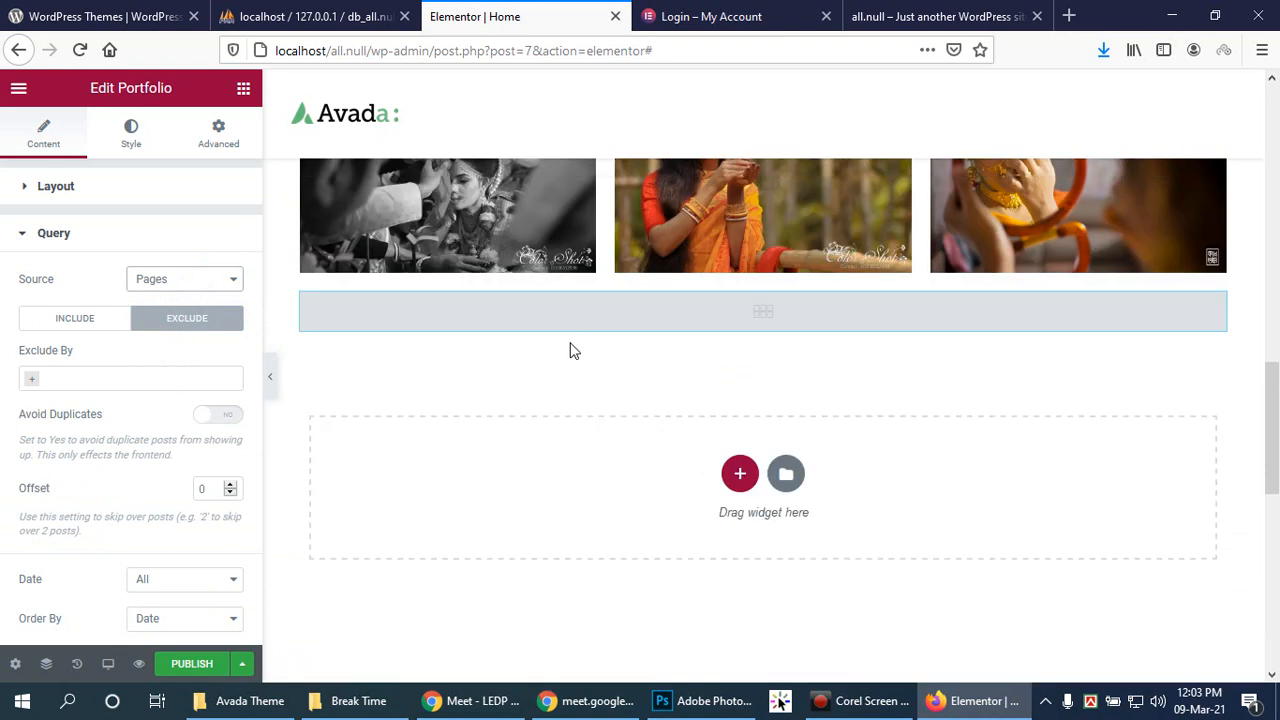
pyautogui.click(180, 284)
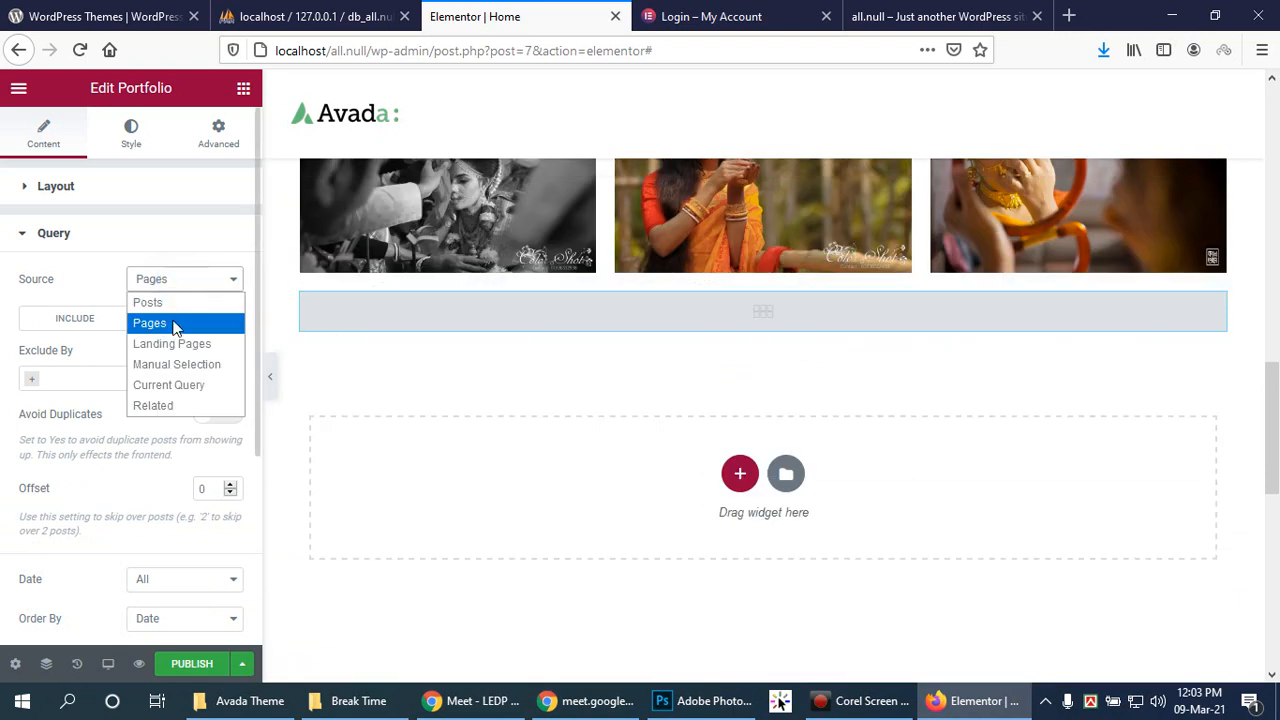
pyautogui.click(170, 302)
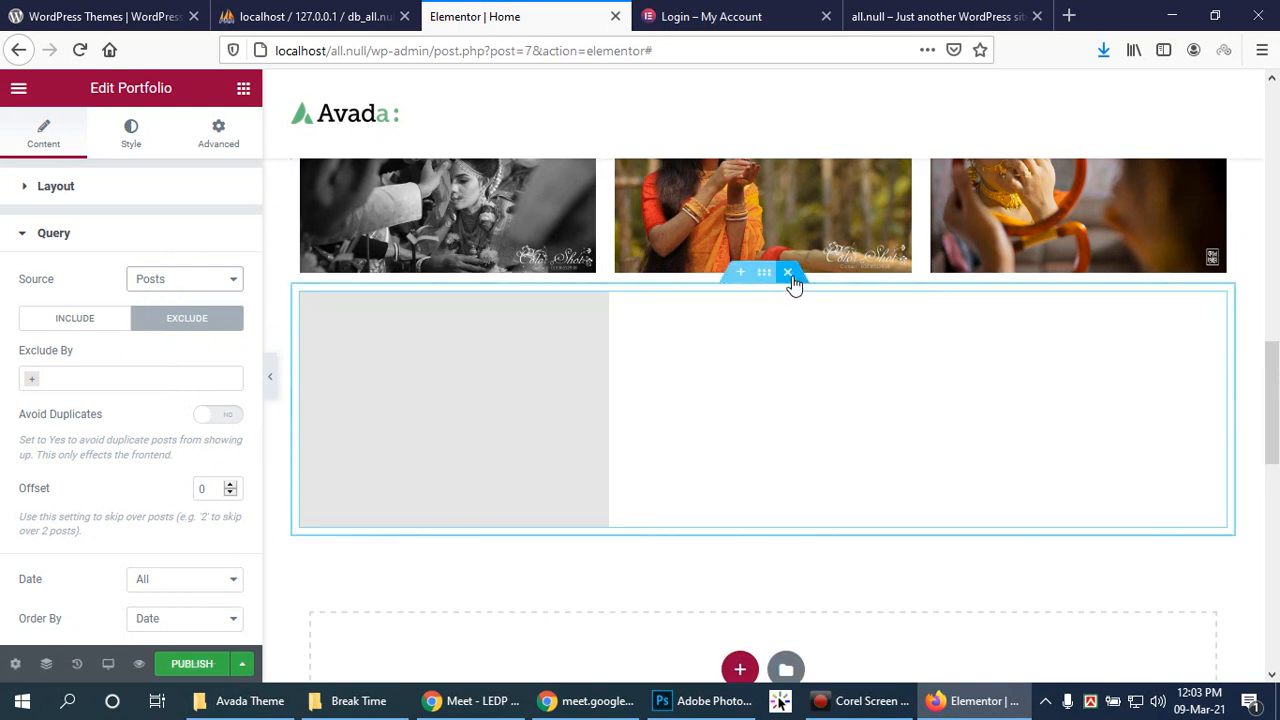
# Step: Delete the portfolio section and add a single-column section below the image row
pyautogui.click(790, 274)
pyautogui.click(740, 414)
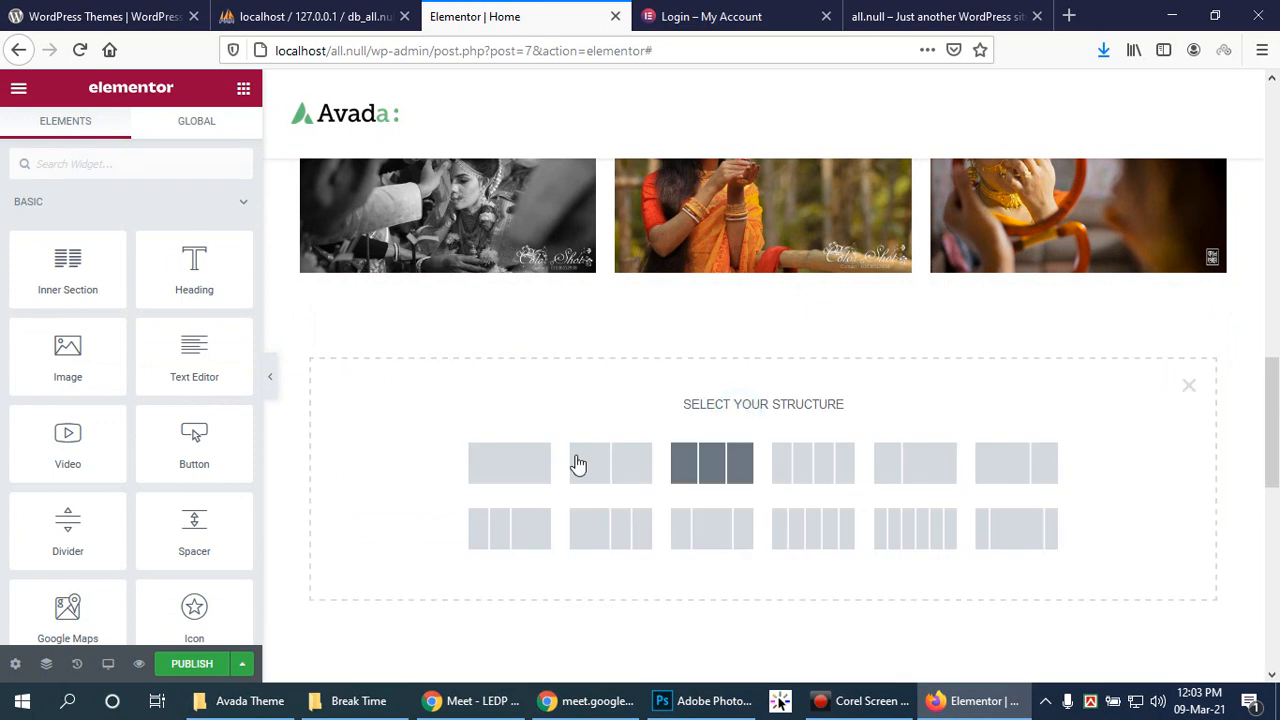
pyautogui.click(502, 463)
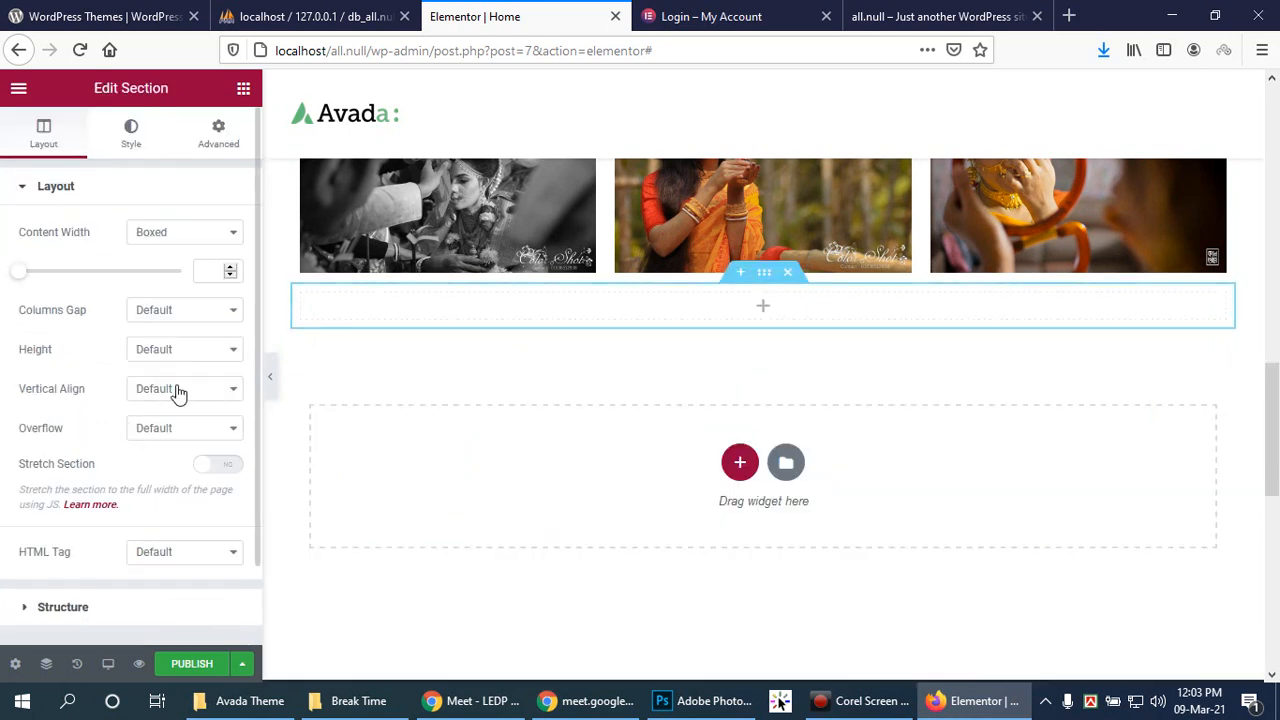
# Step: Drag an Animated Headline from the Pro widgets into the new column
pyautogui.click(763, 306)
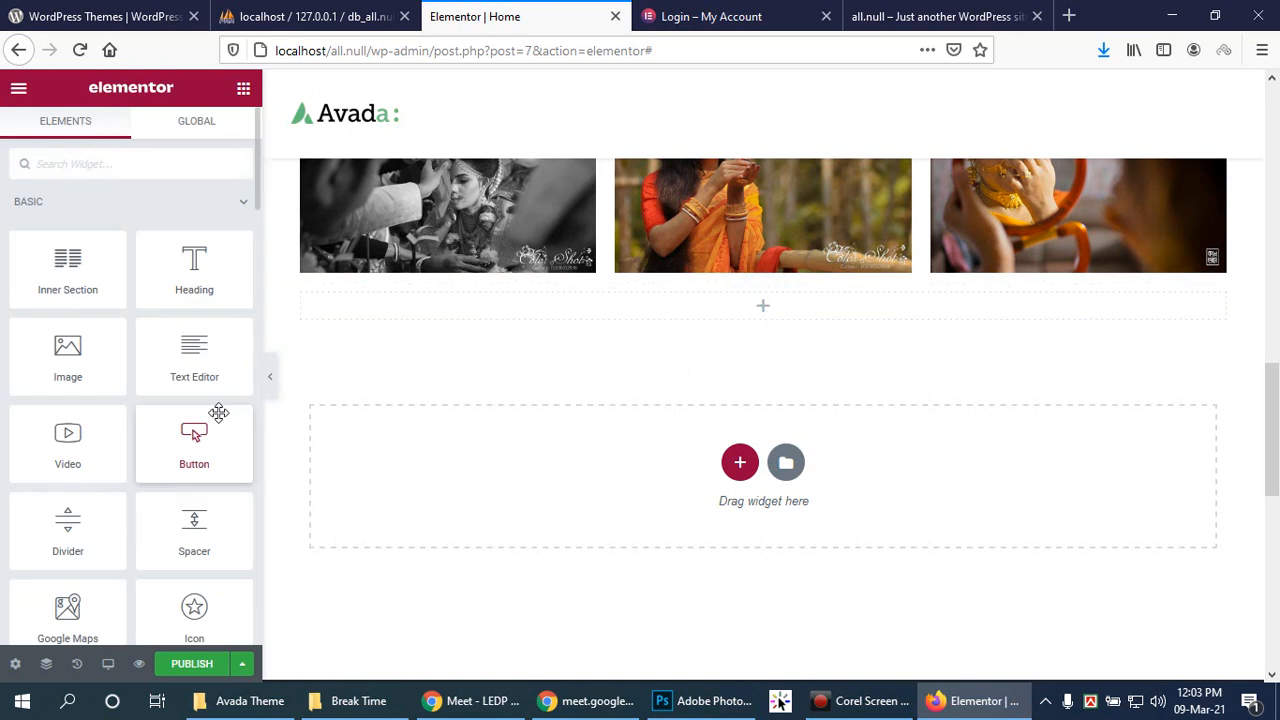
pyautogui.scroll(-2, 160, 381)
pyautogui.scroll(-4, 160, 381)
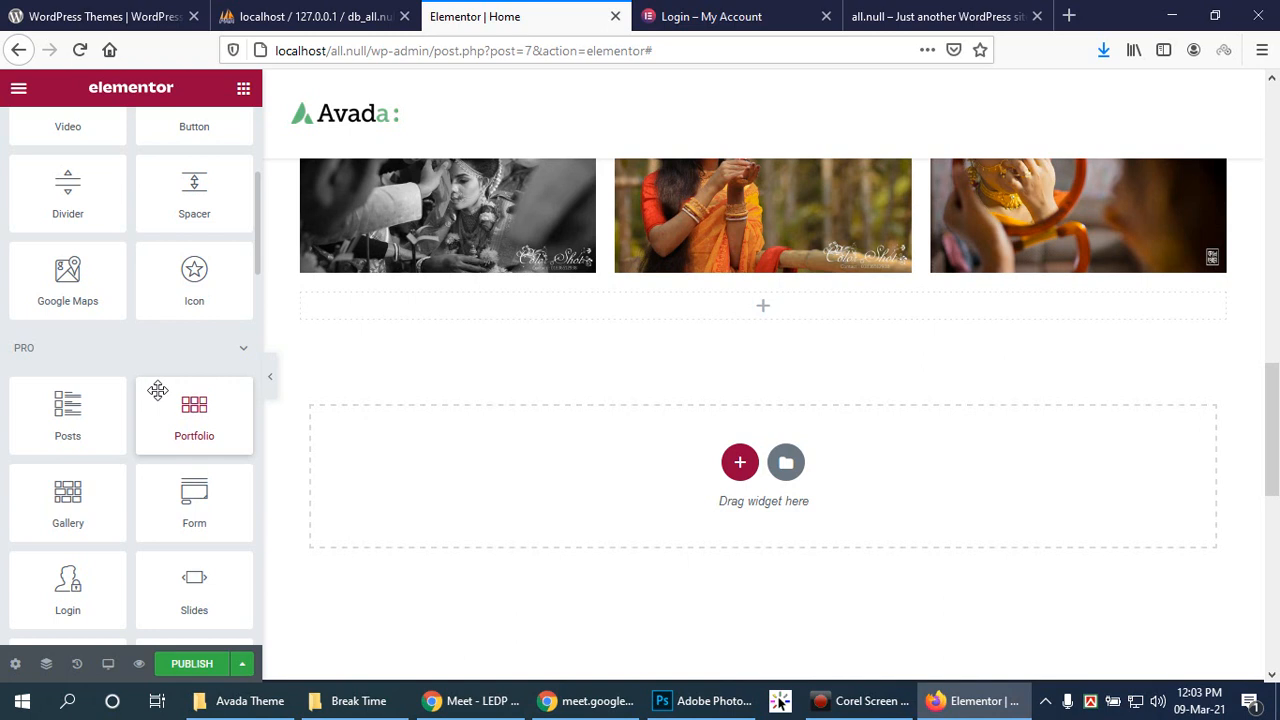
pyautogui.scroll(-1, 157, 388)
pyautogui.scroll(-2, 157, 388)
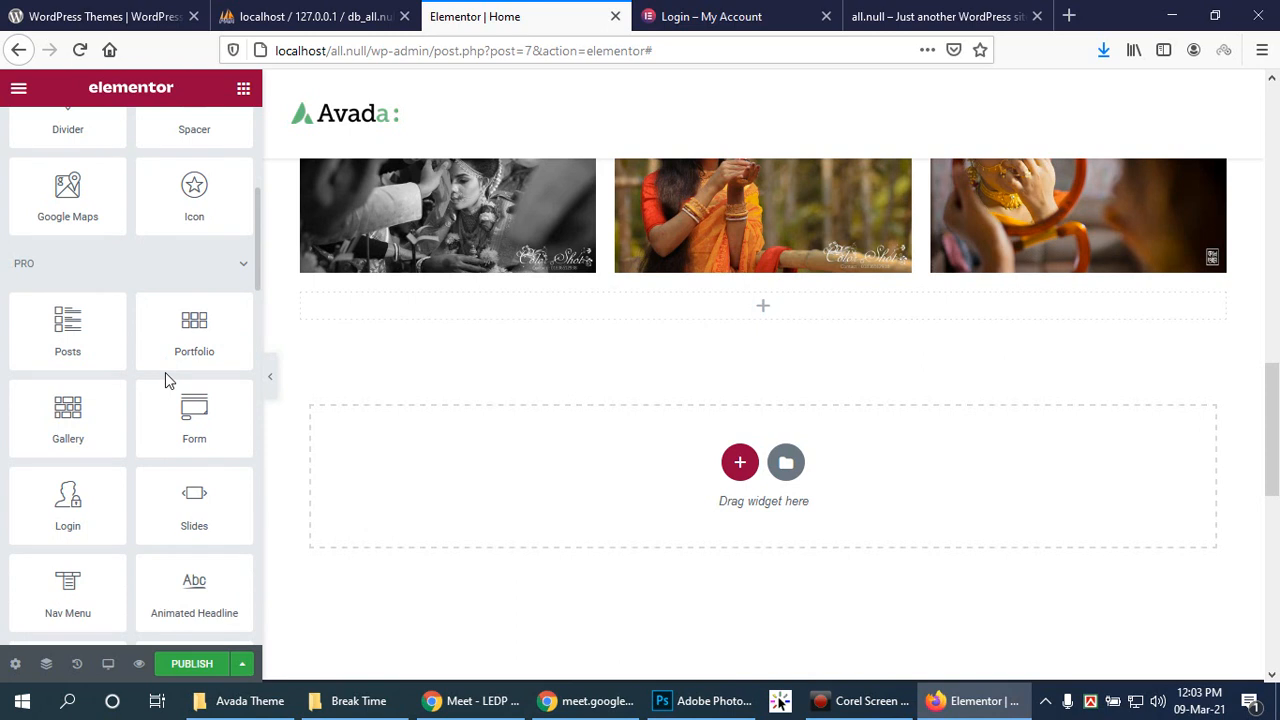
pyautogui.moveTo(175, 596); pyautogui.dragTo(757, 318)
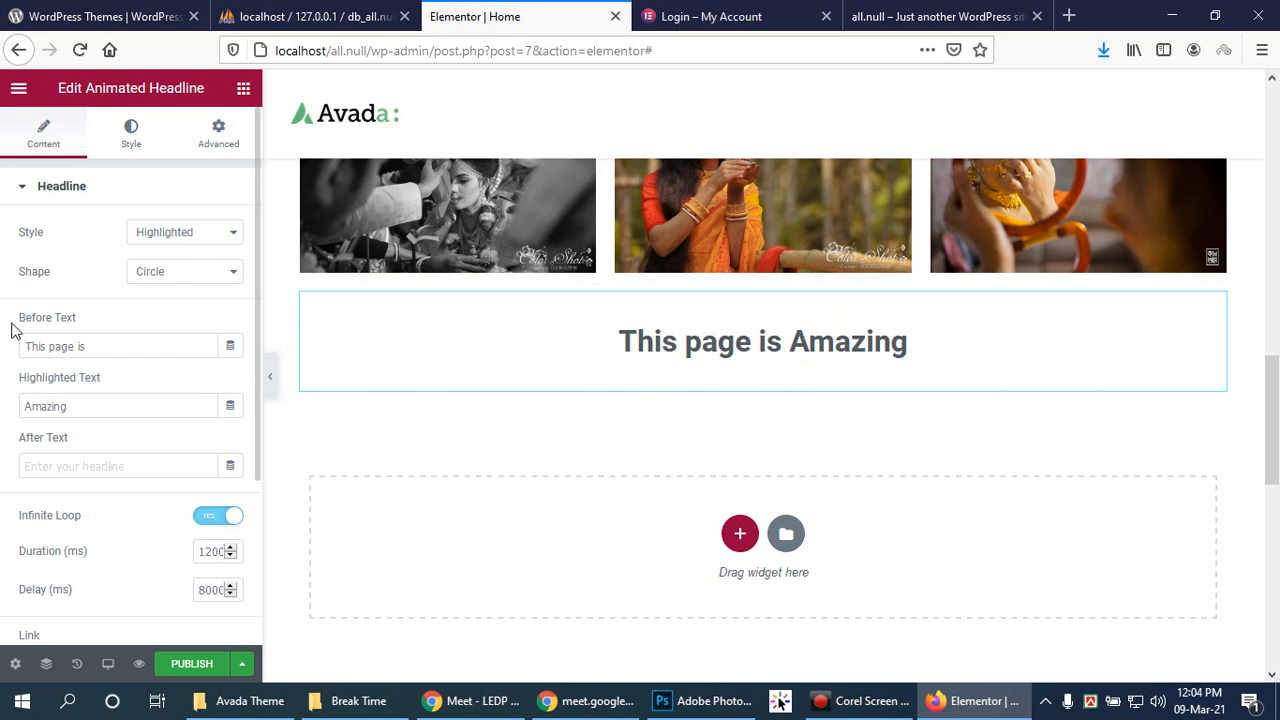
# Step: Try Curly, Underline and Double highlight shapes on 'Amazing', ending with double underline
pyautogui.click(211, 272)
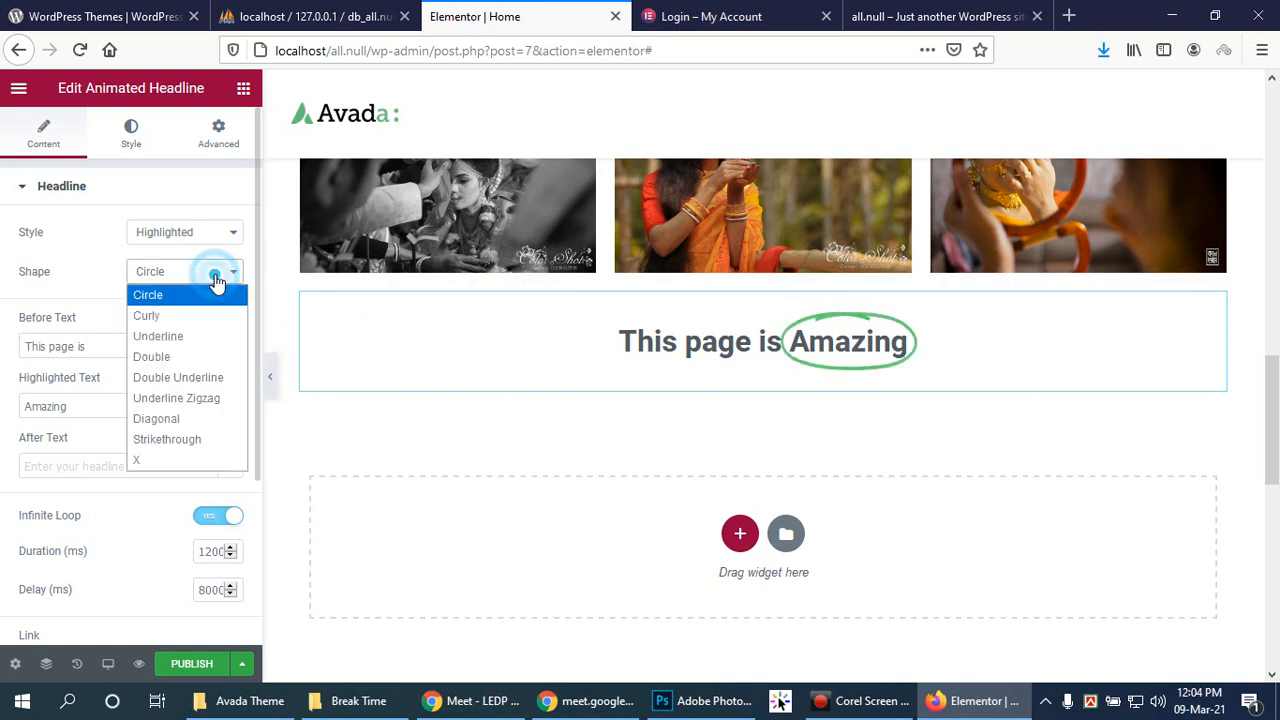
pyautogui.click(194, 326)
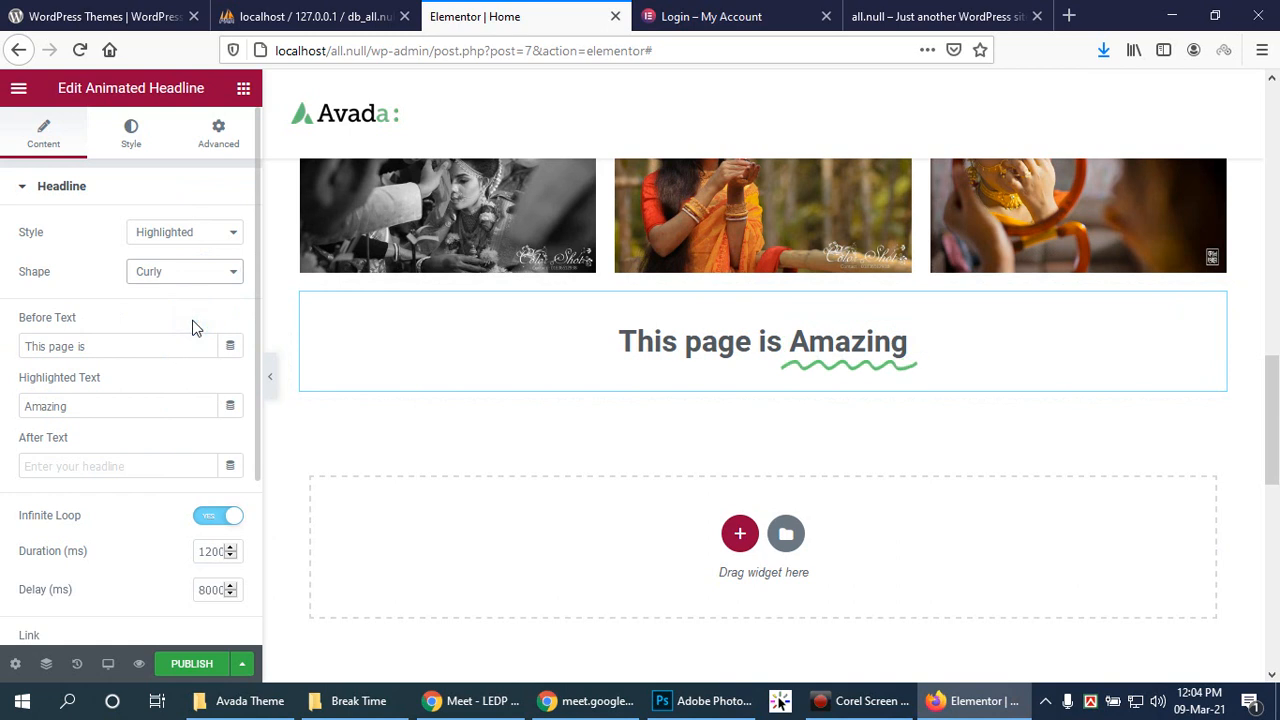
pyautogui.click(231, 272)
pyautogui.click(207, 334)
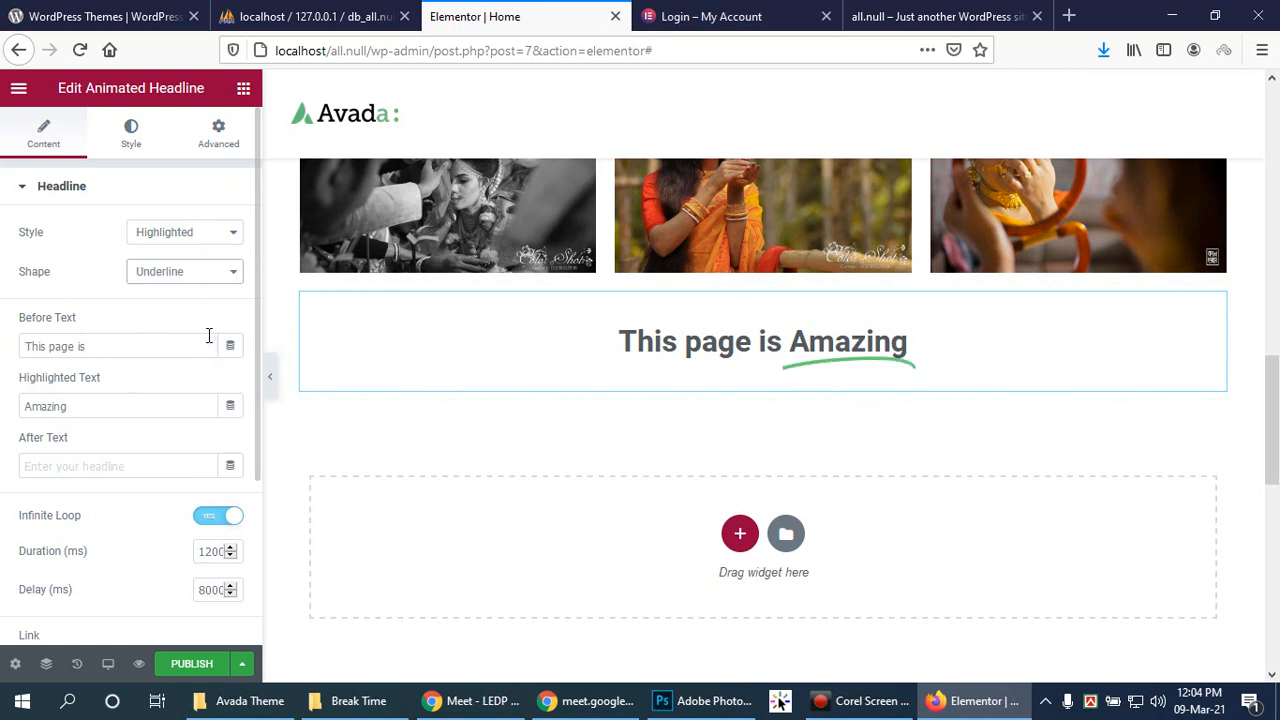
pyautogui.click(203, 272)
pyautogui.click(201, 354)
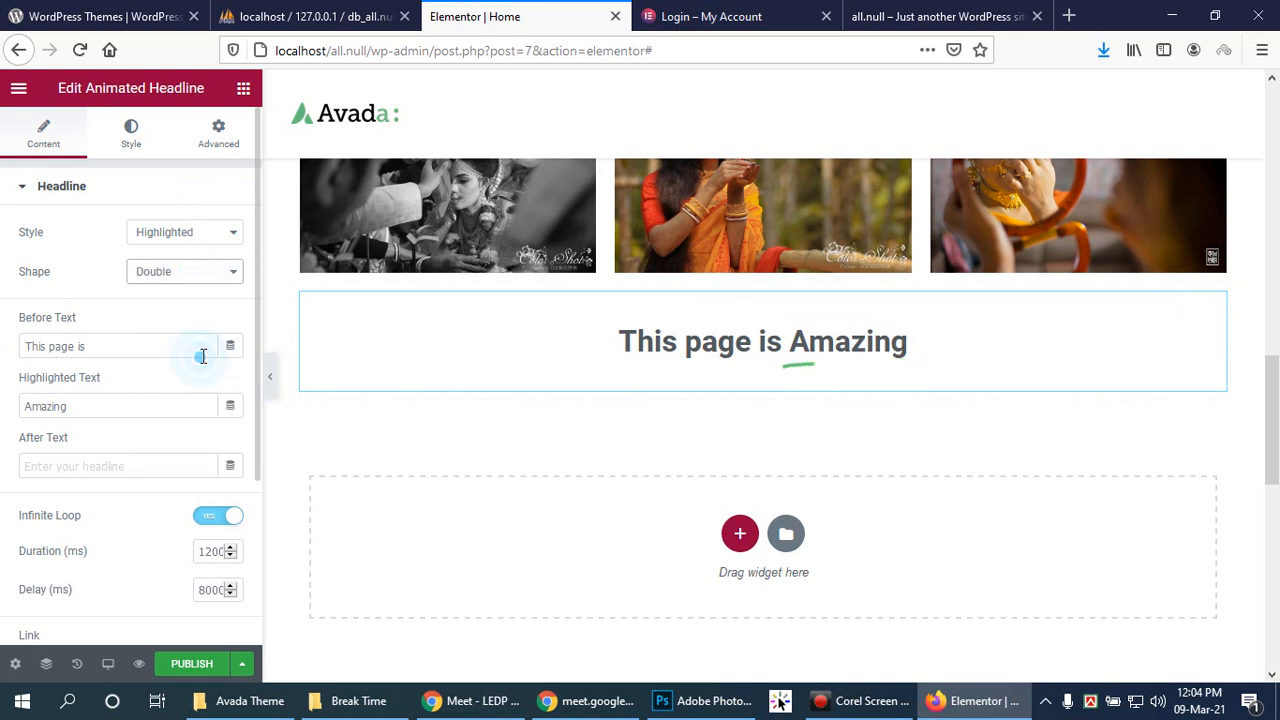
pyautogui.click(215, 271)
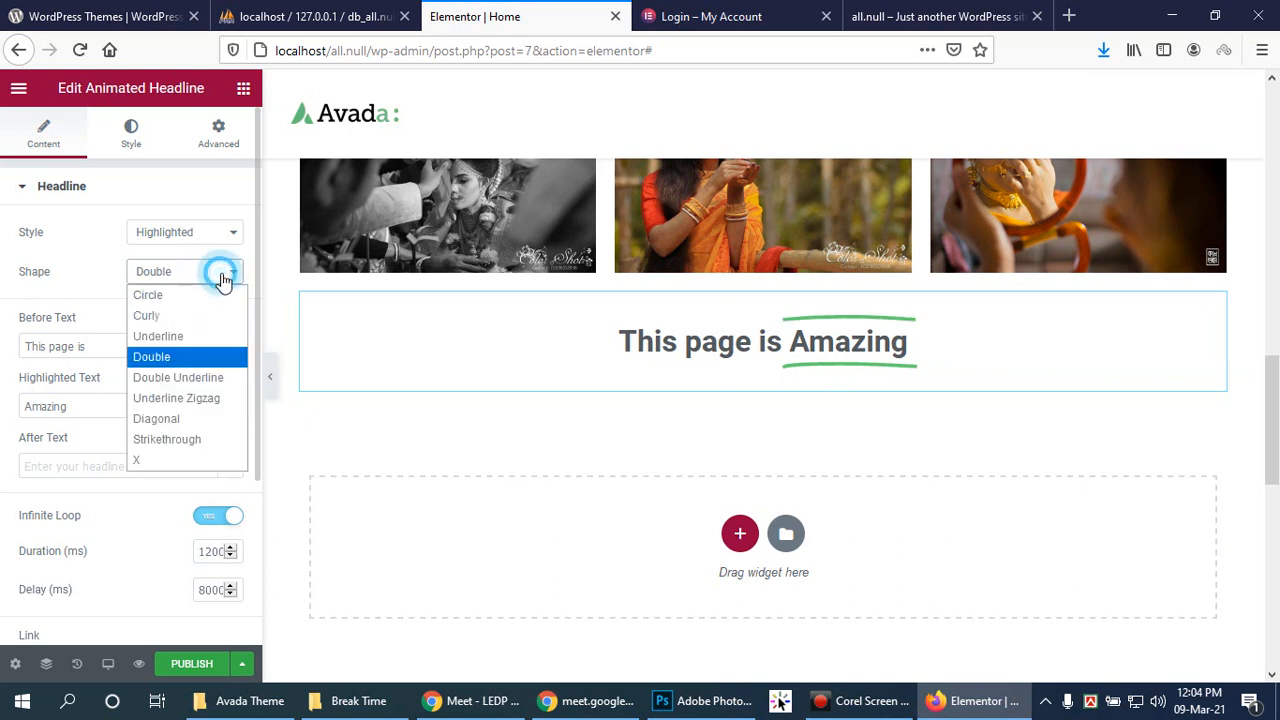
pyautogui.click(205, 380)
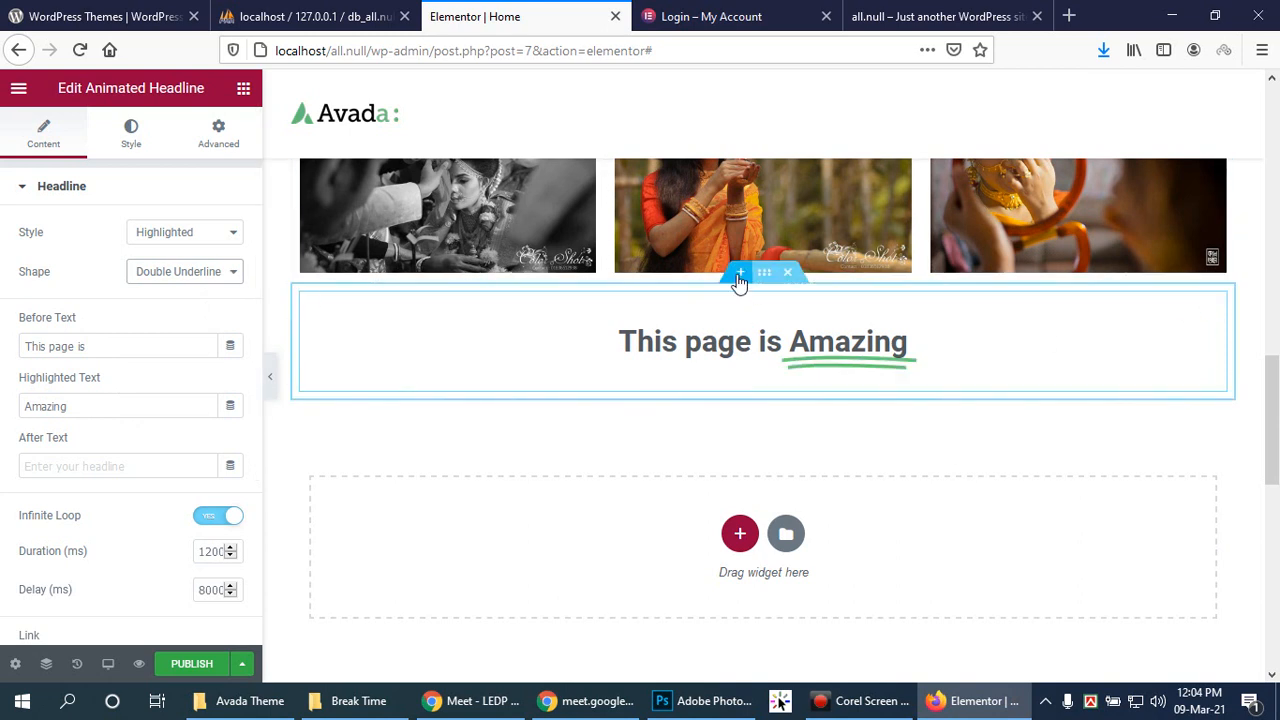
# Step: Move the headline section down, delete it, and add a one-column section
pyautogui.moveTo(763, 272); pyautogui.dragTo(757, 455)
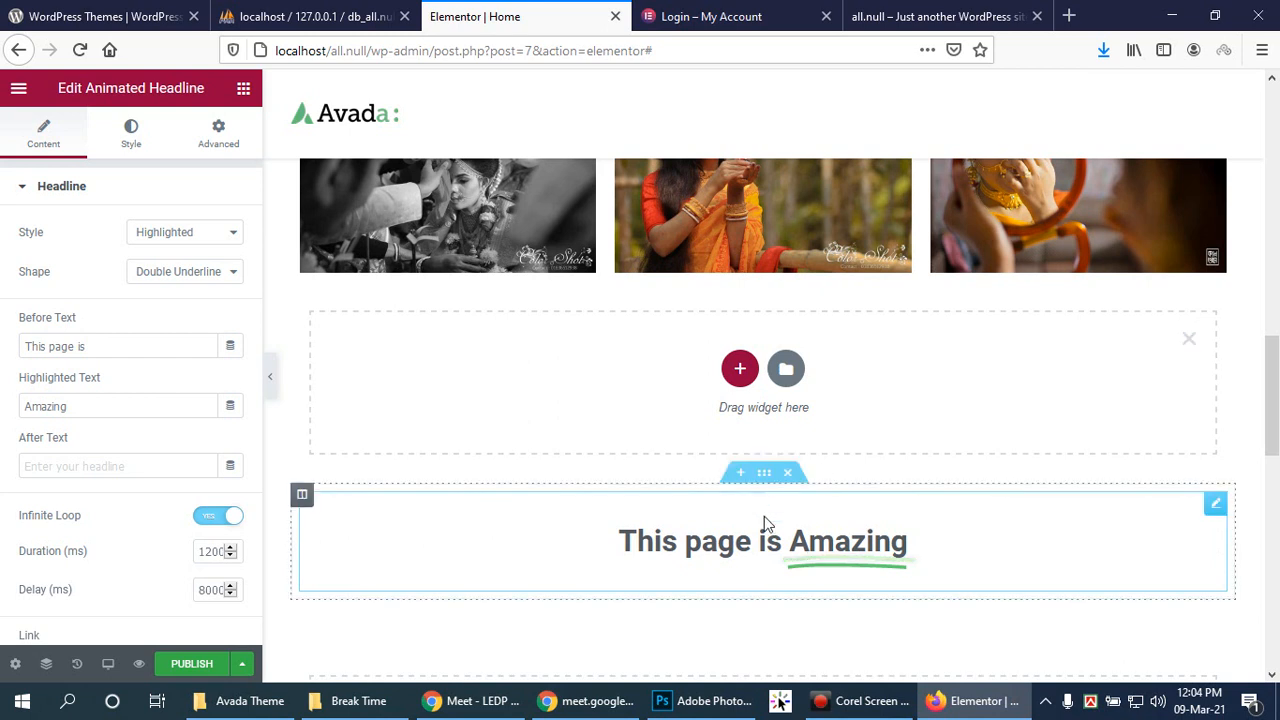
pyautogui.click(789, 475)
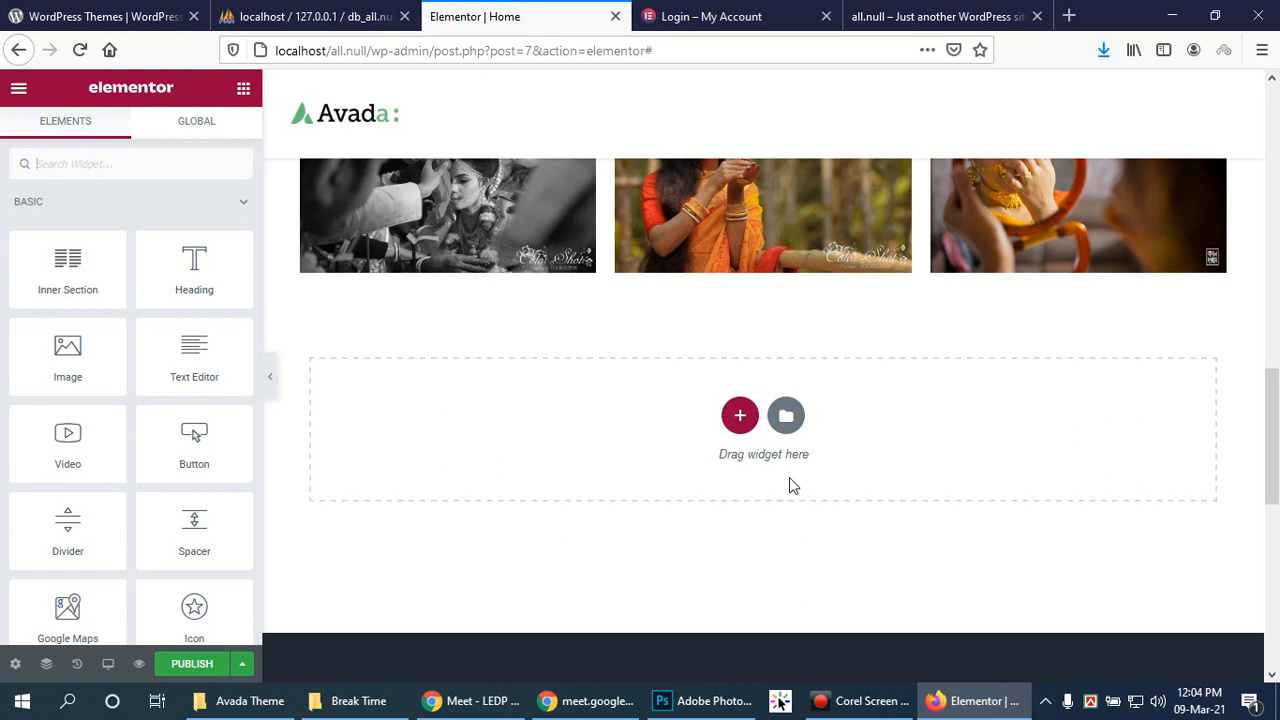
pyautogui.click(740, 416)
pyautogui.click(531, 465)
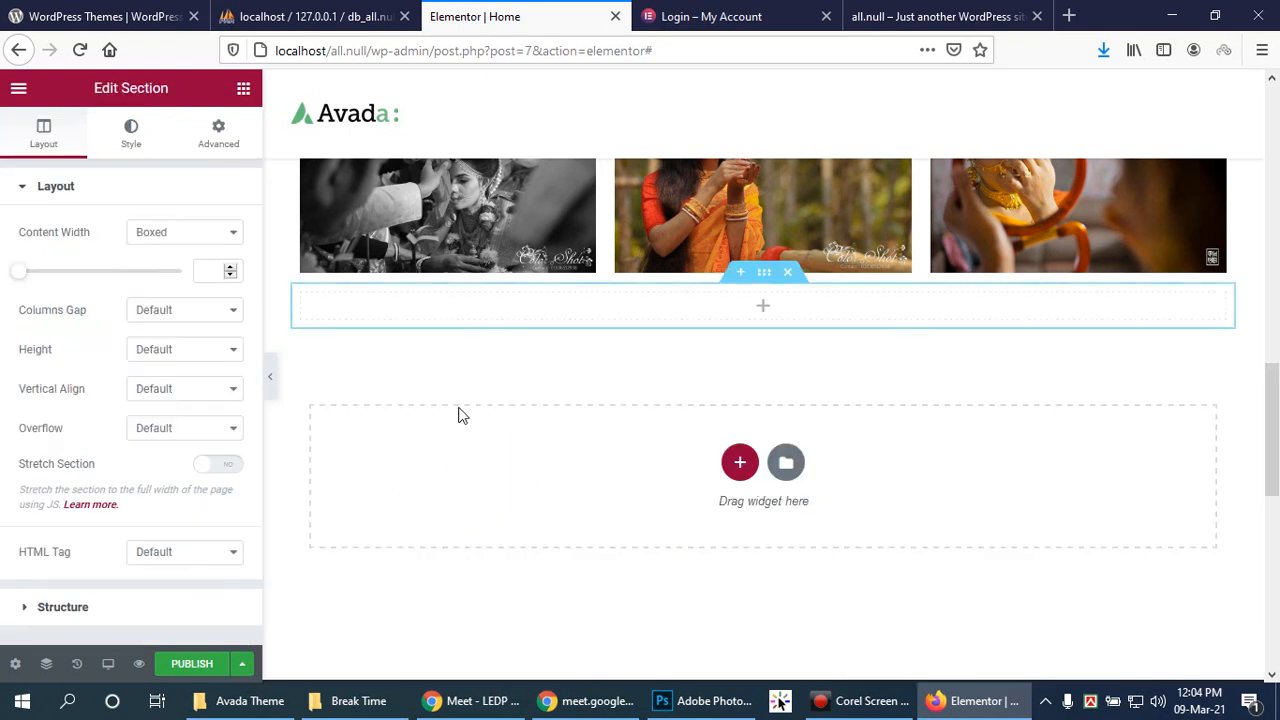
# Step: Drag an Animated Headline into the new section, giving 'This page is Amazing' with Amazing circled
pyautogui.click(763, 312)
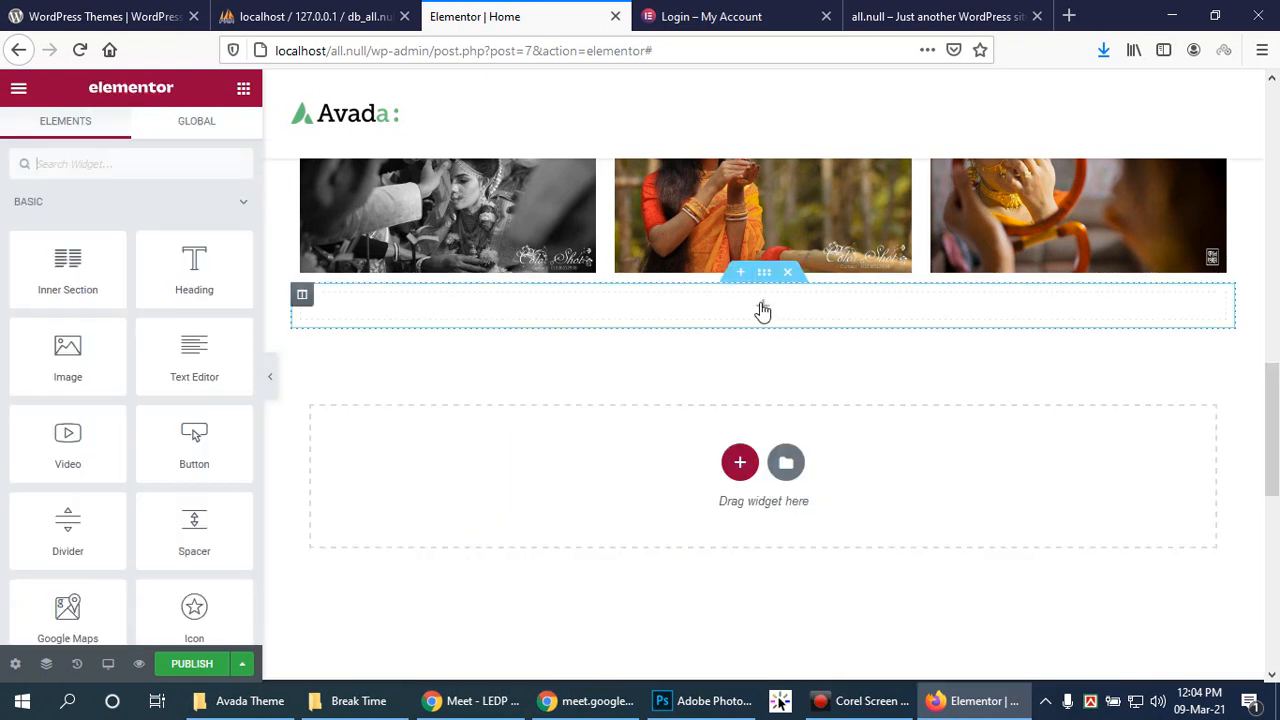
pyautogui.scroll(-5, 145, 452)
pyautogui.scroll(-2, 154, 459)
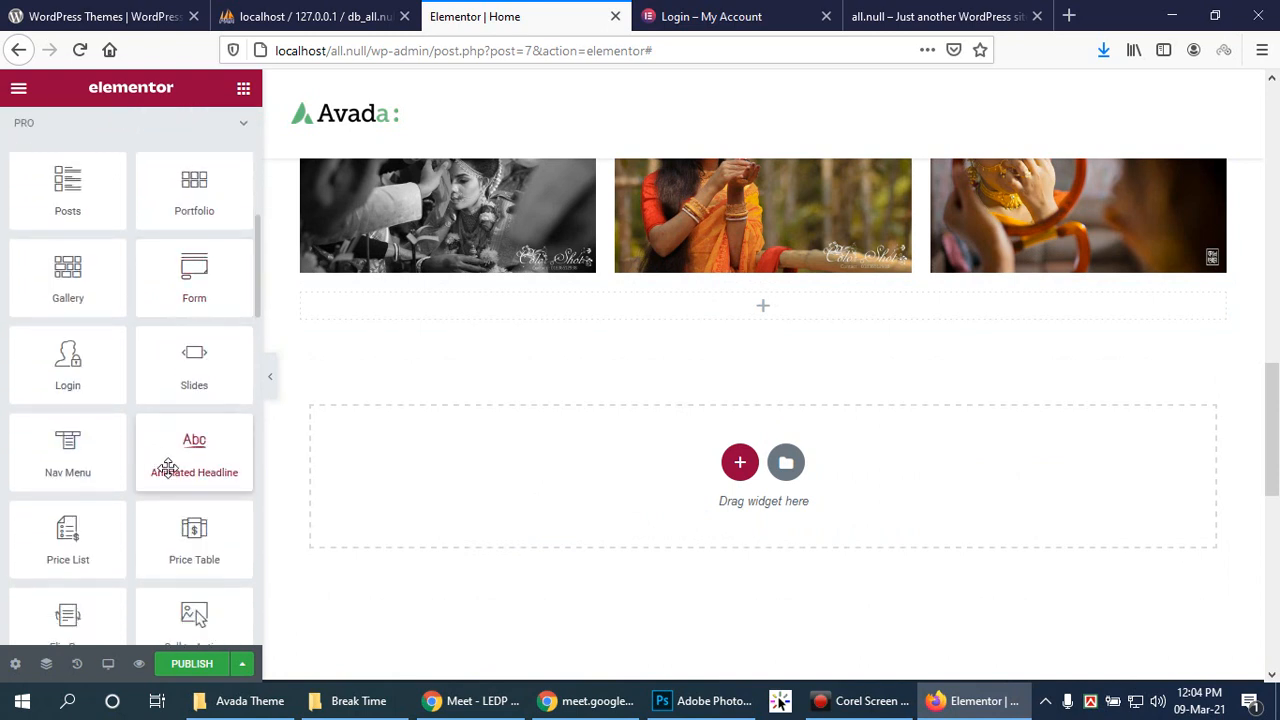
pyautogui.scroll(-3, 197, 513)
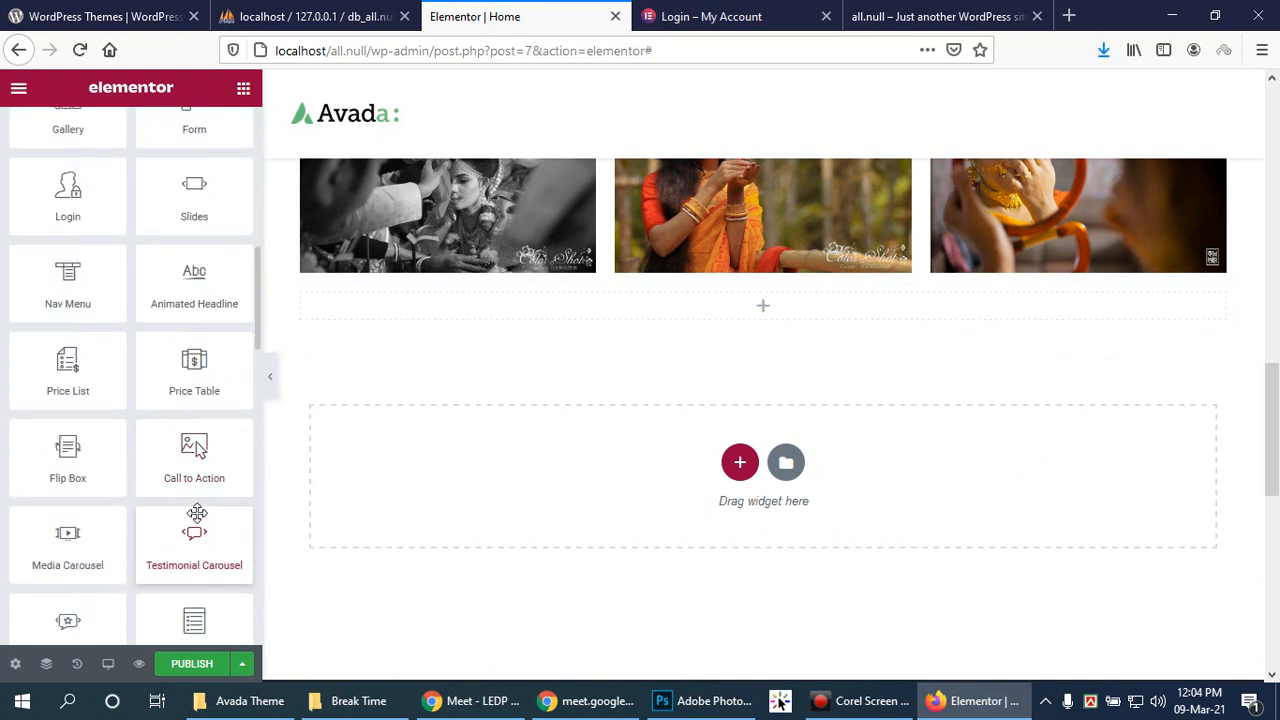
pyautogui.scroll(1, 201, 511)
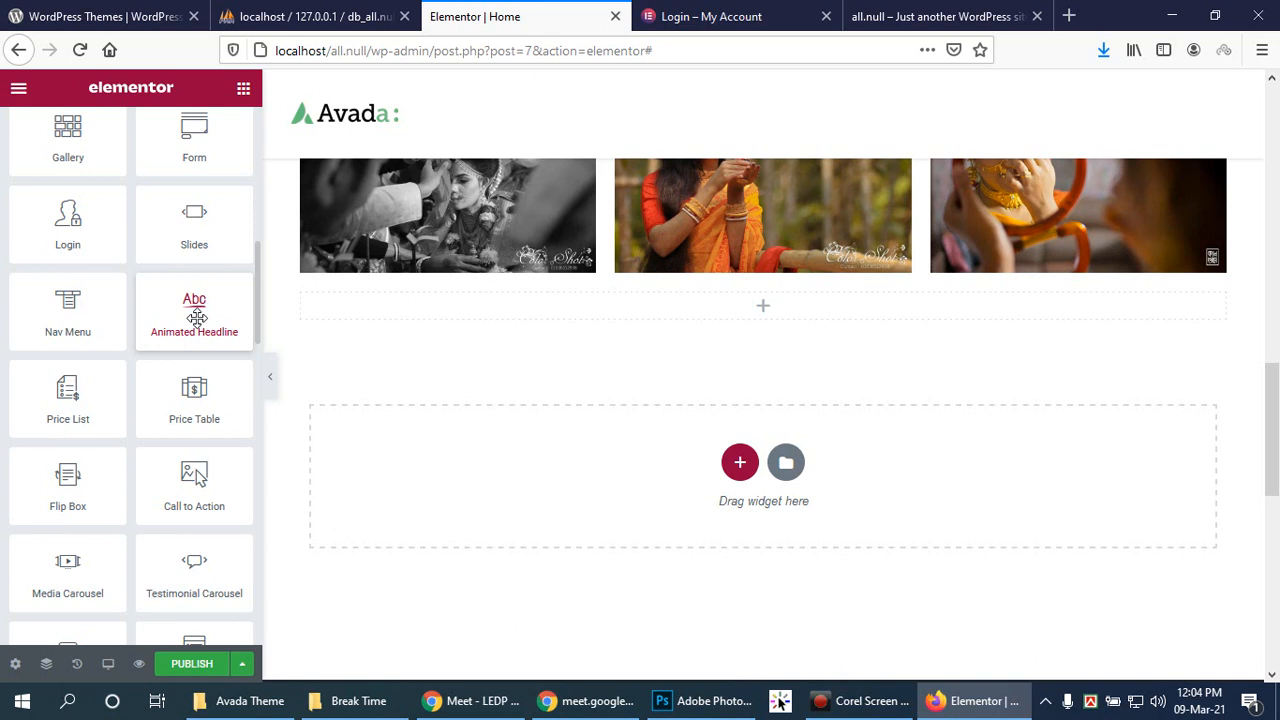
pyautogui.moveTo(197, 317); pyautogui.dragTo(778, 306)
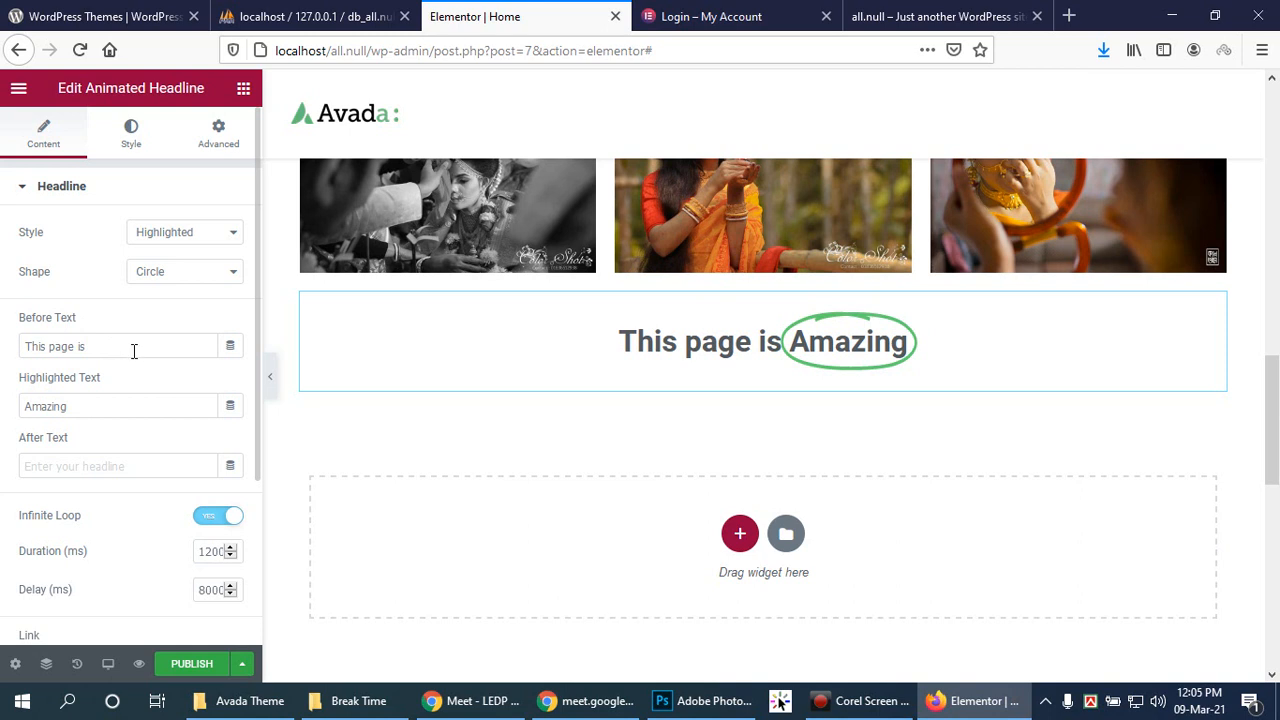
# Step: Set the headline's After Text to 'Work' and Before Text to 'See our'
pyautogui.click(91, 464)
pyautogui.write('Work')
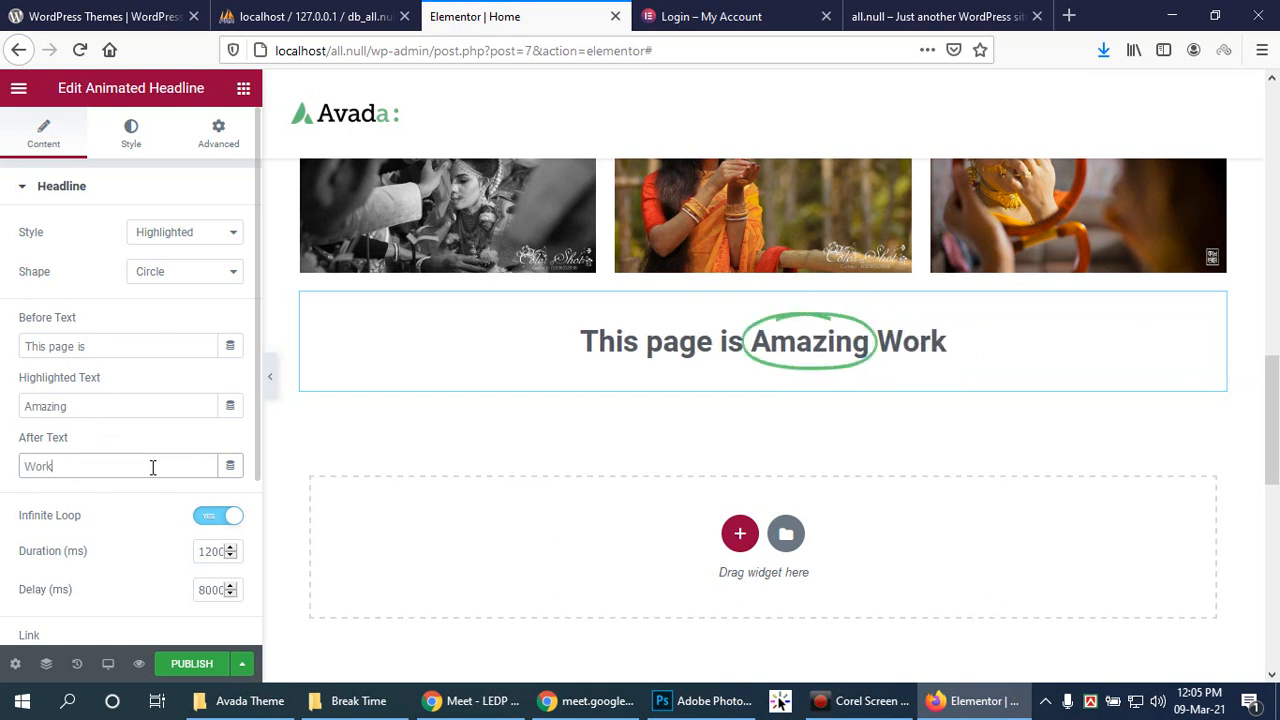
pyautogui.moveTo(127, 346); pyautogui.dragTo(33, 350)
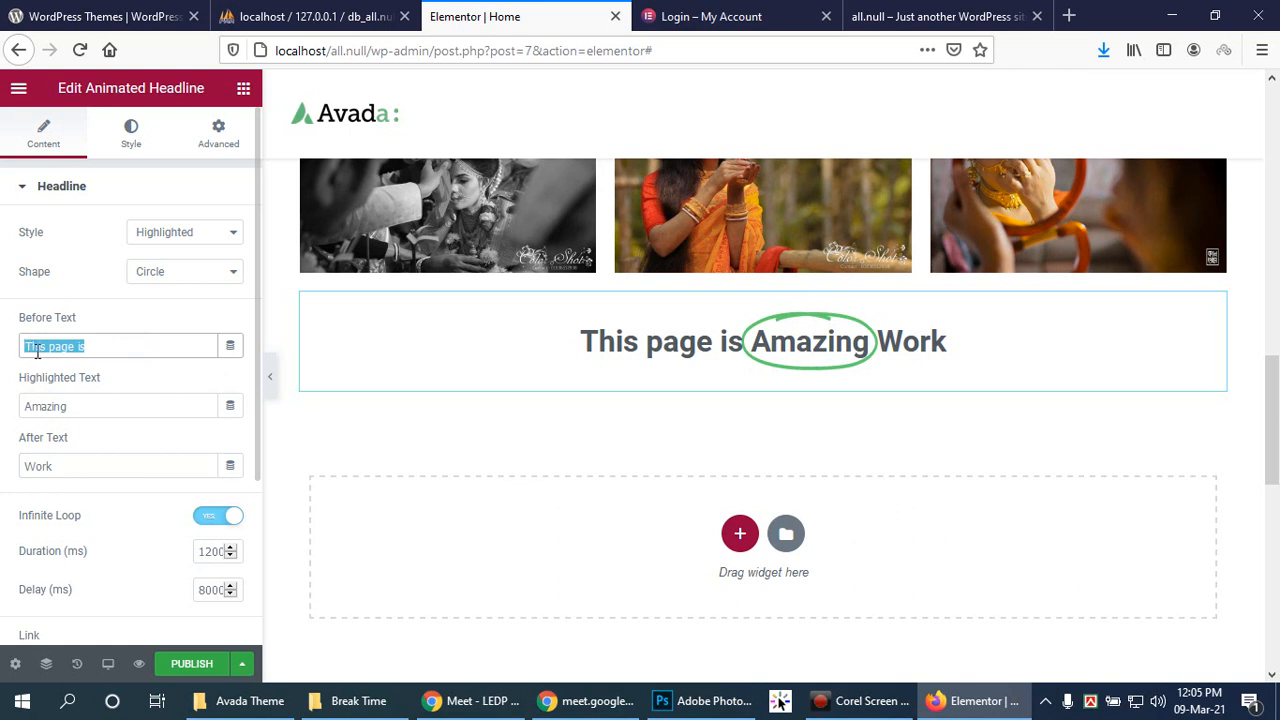
pyautogui.write('Haav')
pyautogui.write('e')
pyautogui.press('BackSpace')
pyautogui.press('BackSpace')
pyautogui.press('BackSpace')
pyautogui.press('BackSpace')
pyautogui.press('BackSpace')
pyautogui.write('See our')
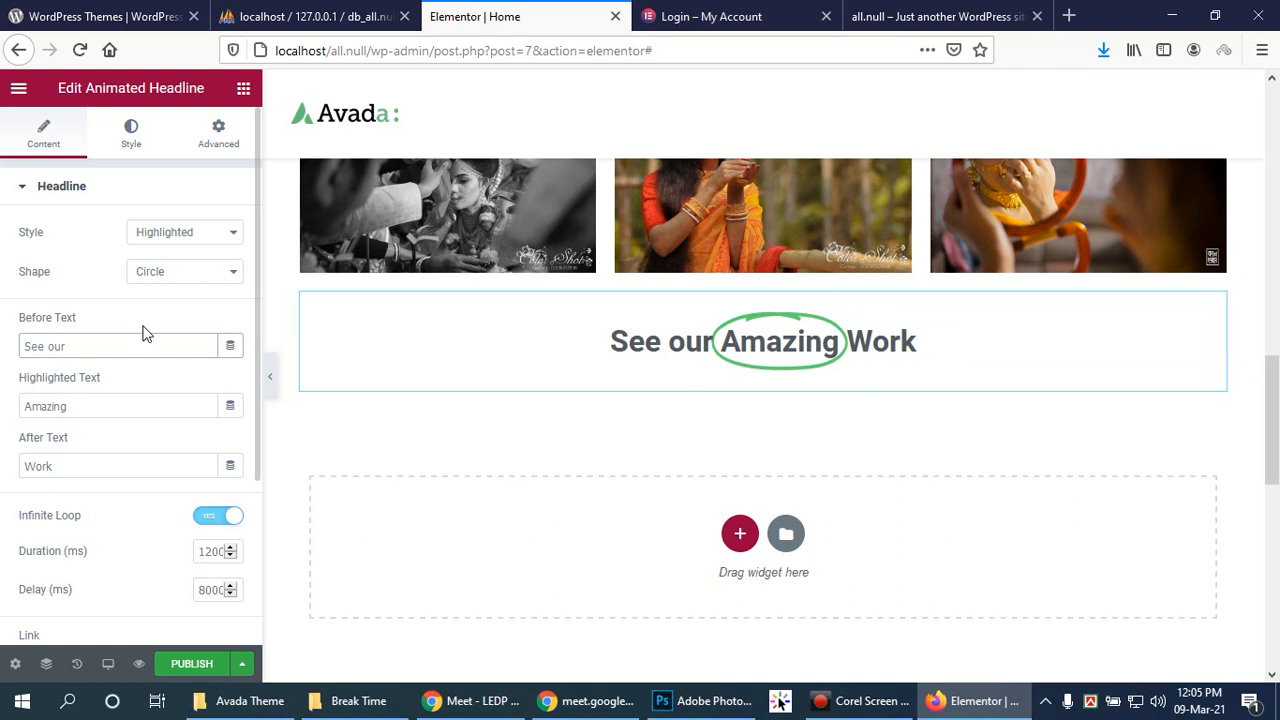
pyautogui.click(232, 272)
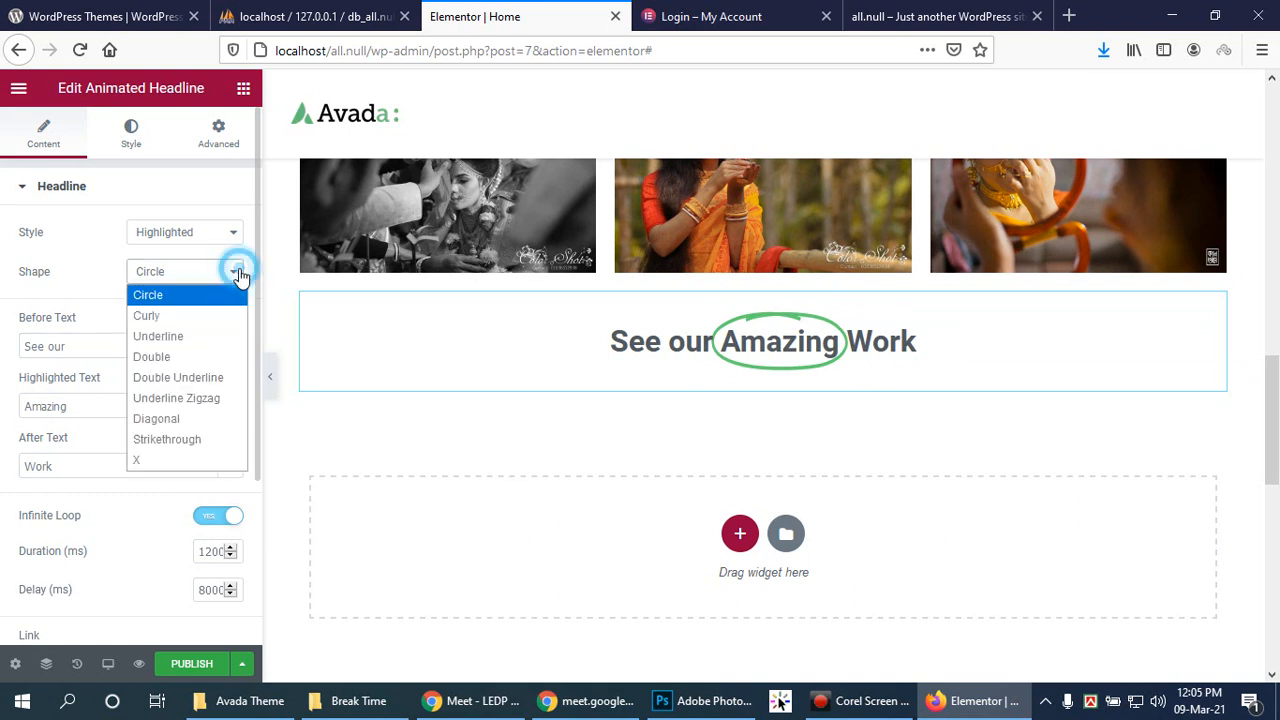
pyautogui.click(210, 439)
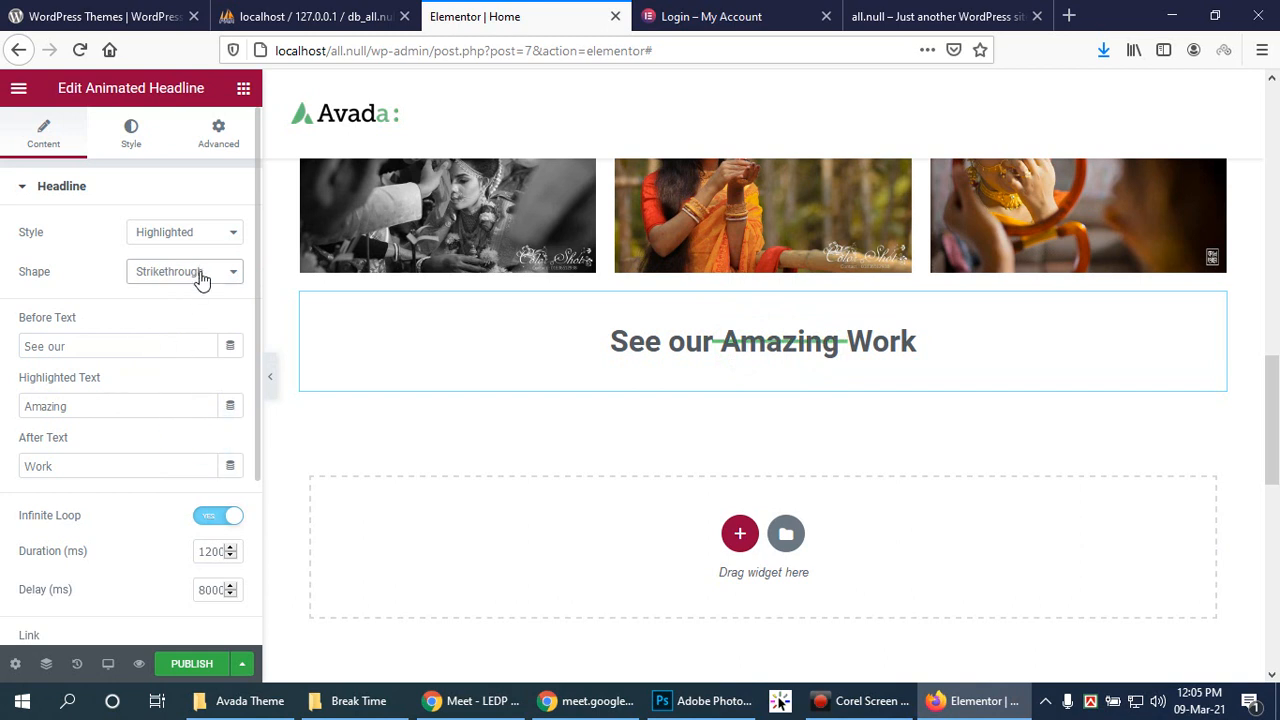
pyautogui.click(199, 276)
pyautogui.click(172, 418)
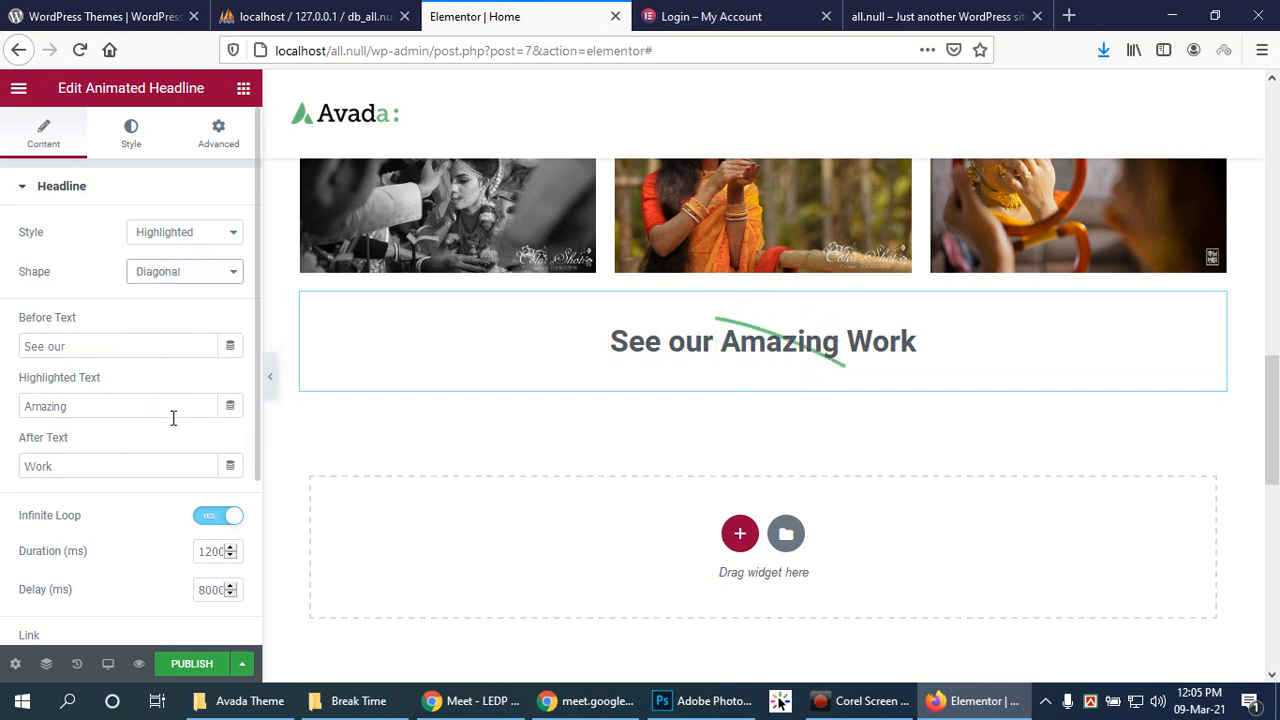
pyautogui.click(203, 274)
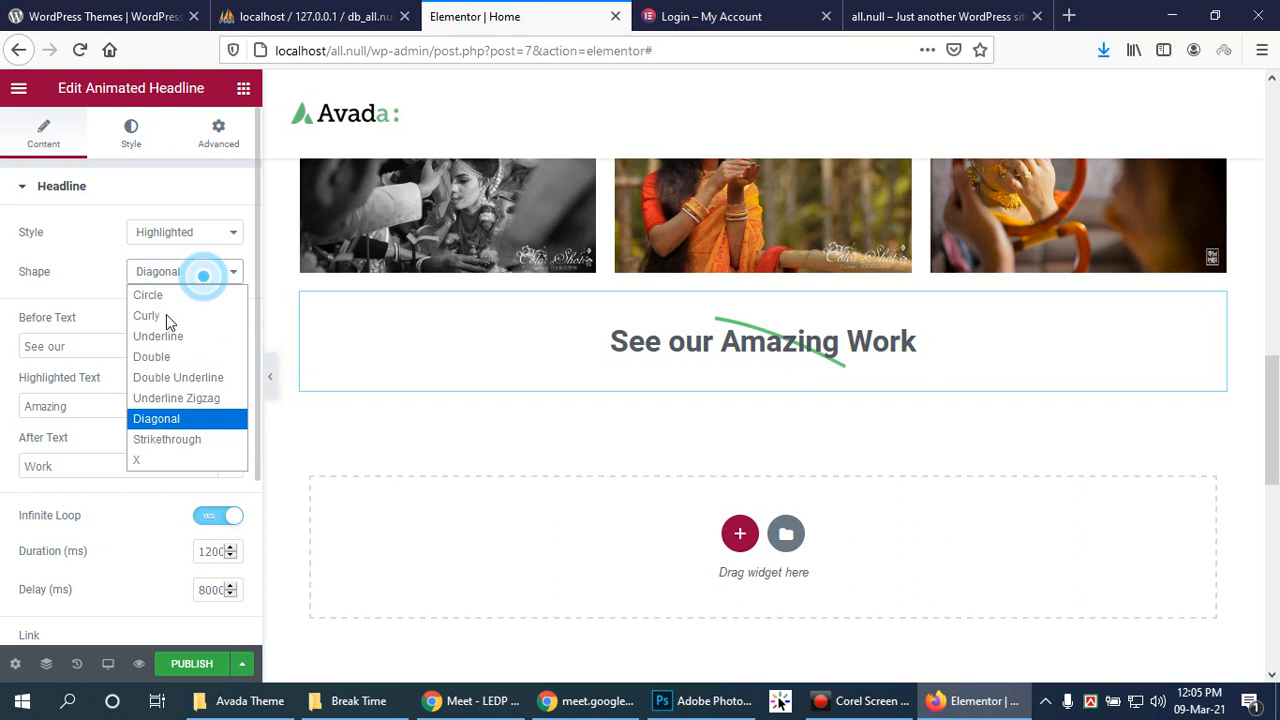
pyautogui.click(165, 398)
pyautogui.click(205, 278)
pyautogui.click(163, 380)
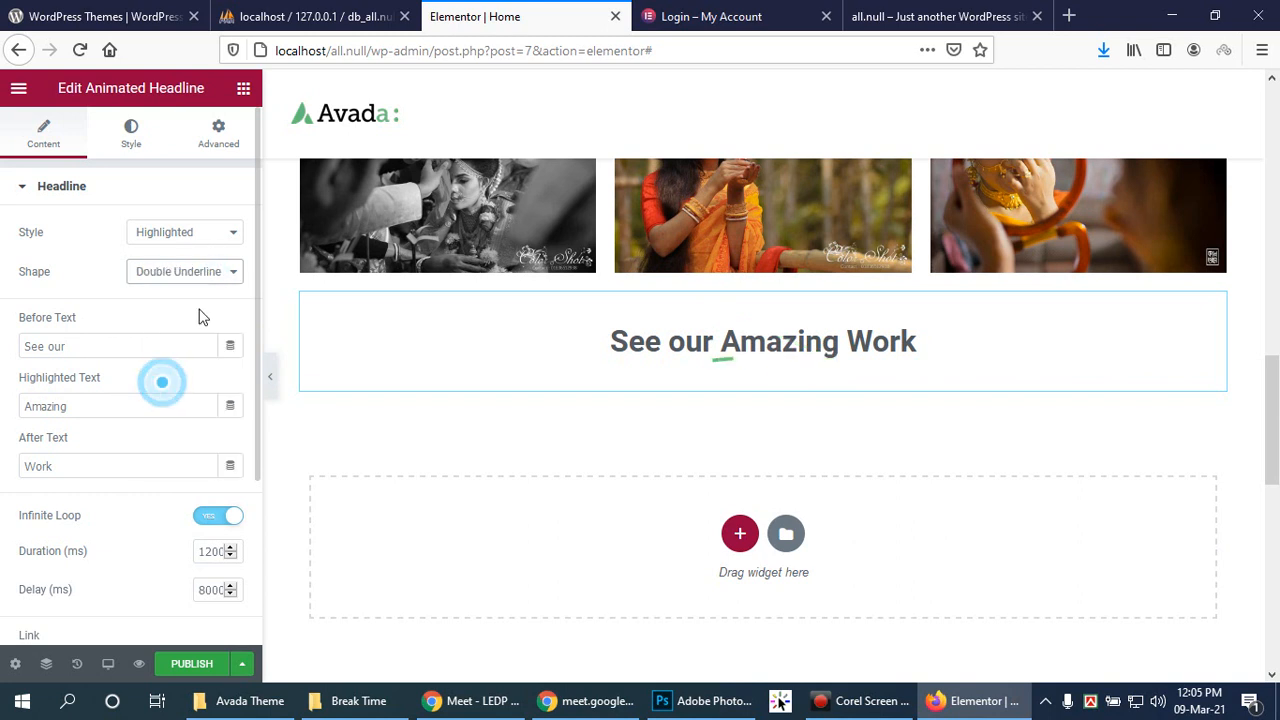
pyautogui.click(227, 274)
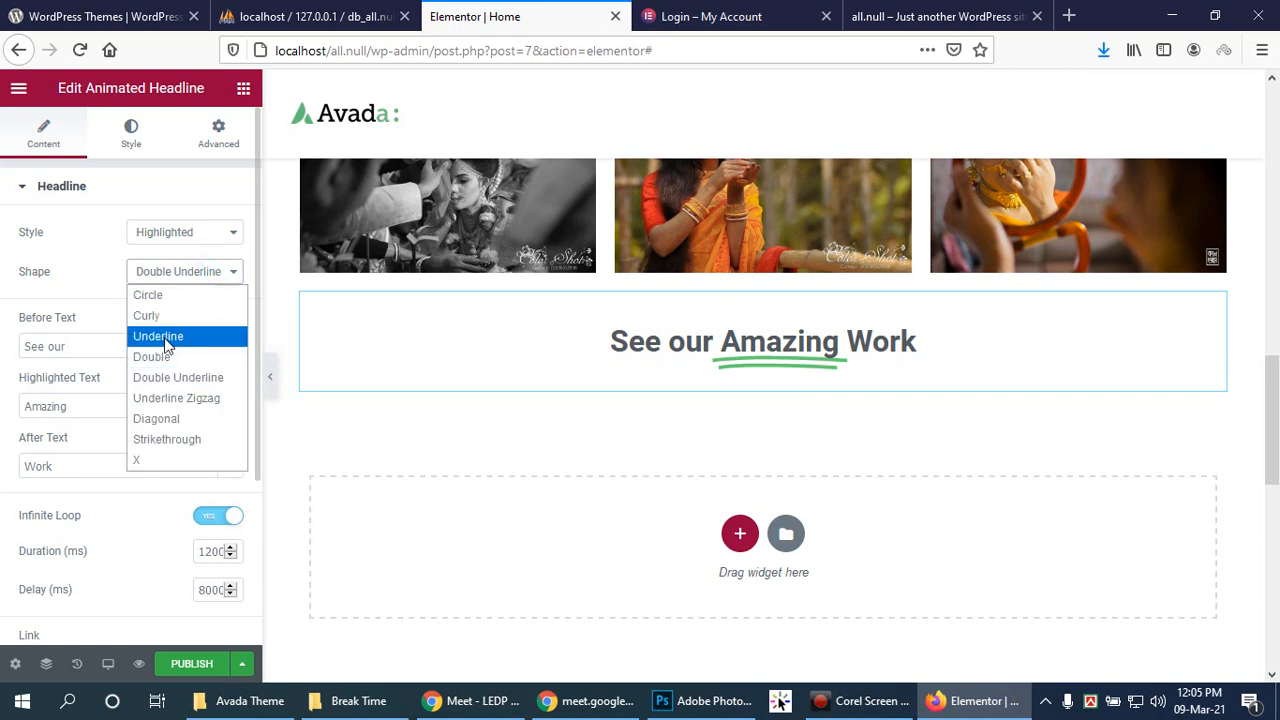
pyautogui.click(171, 316)
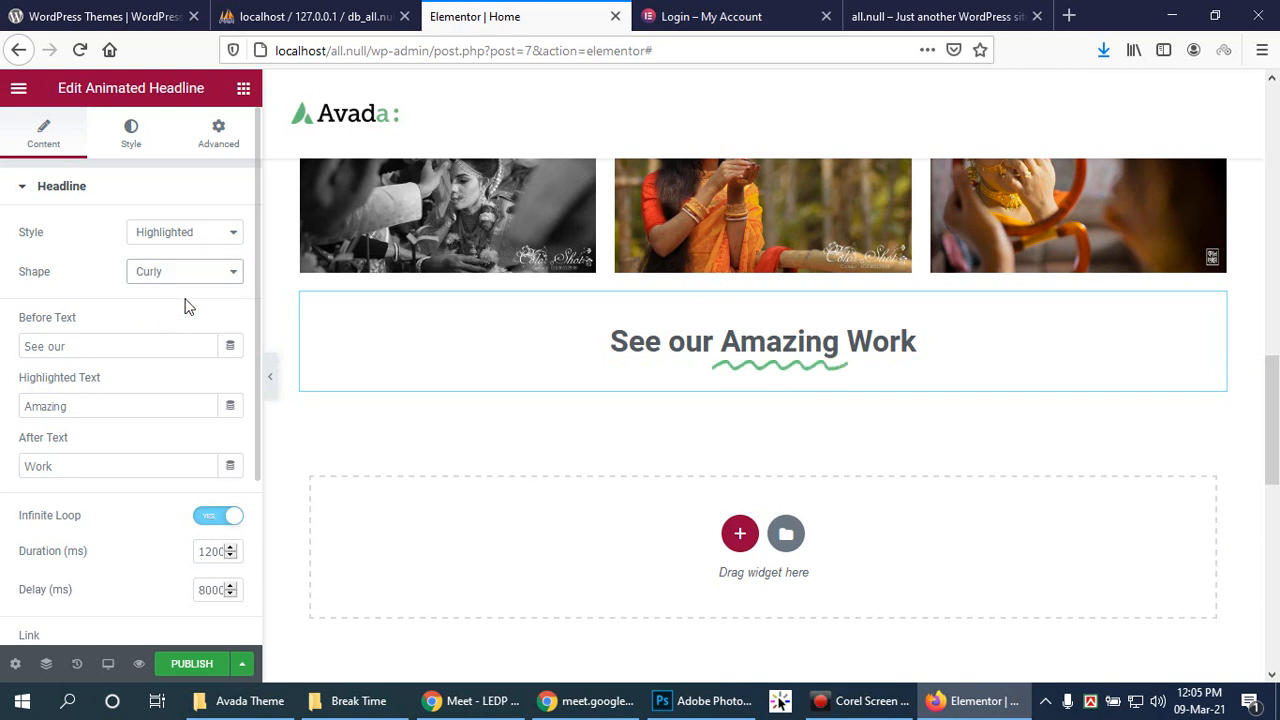
pyautogui.click(214, 268)
pyautogui.click(175, 294)
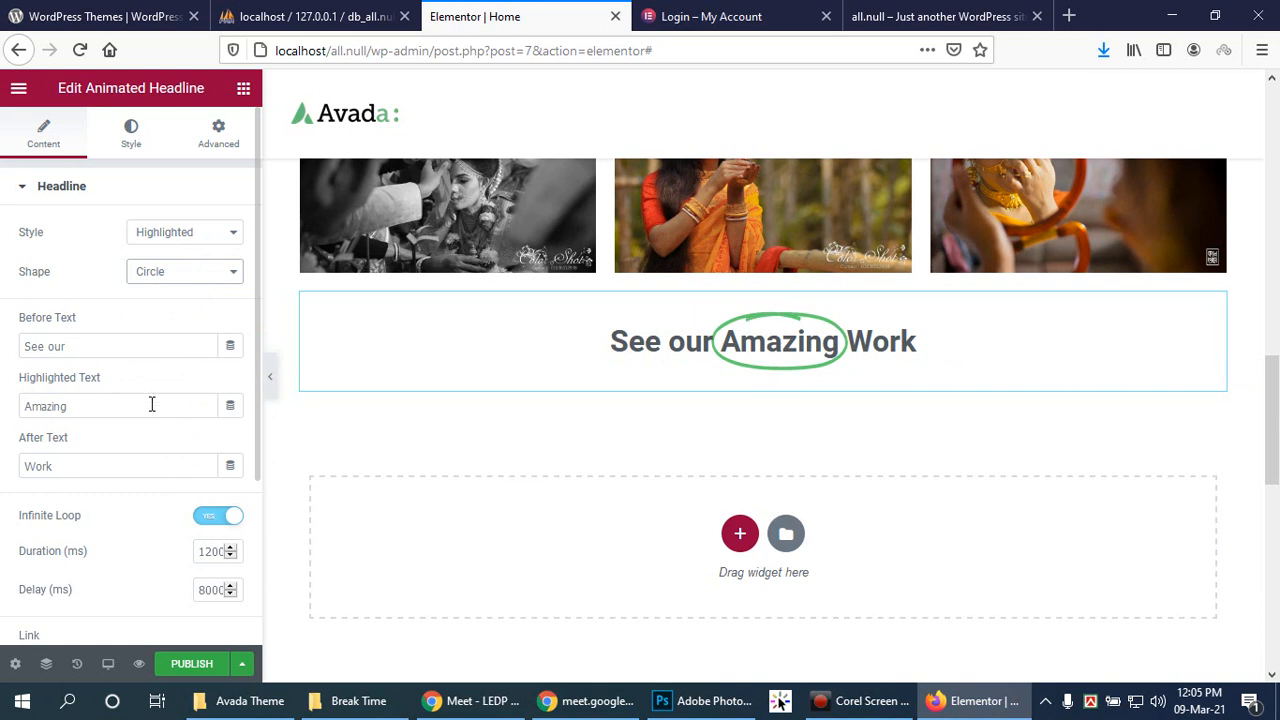
pyautogui.scroll(-1, 149, 391)
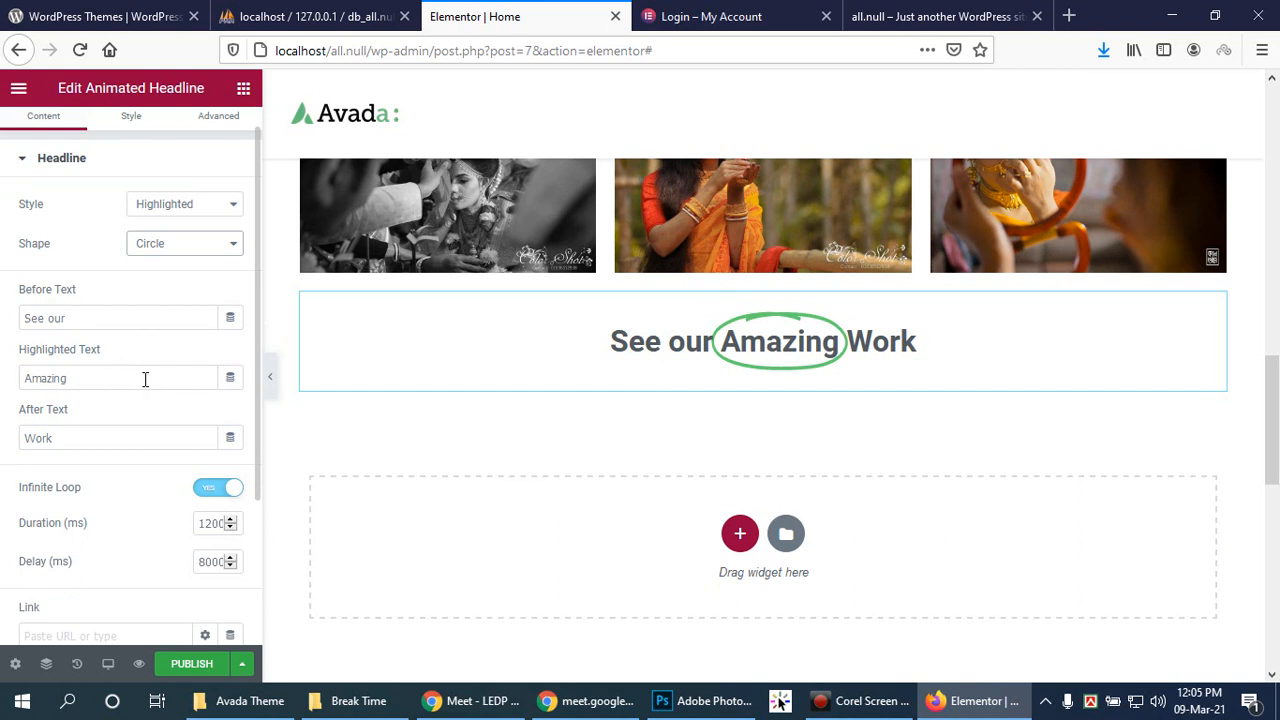
pyautogui.scroll(-1, 145, 383)
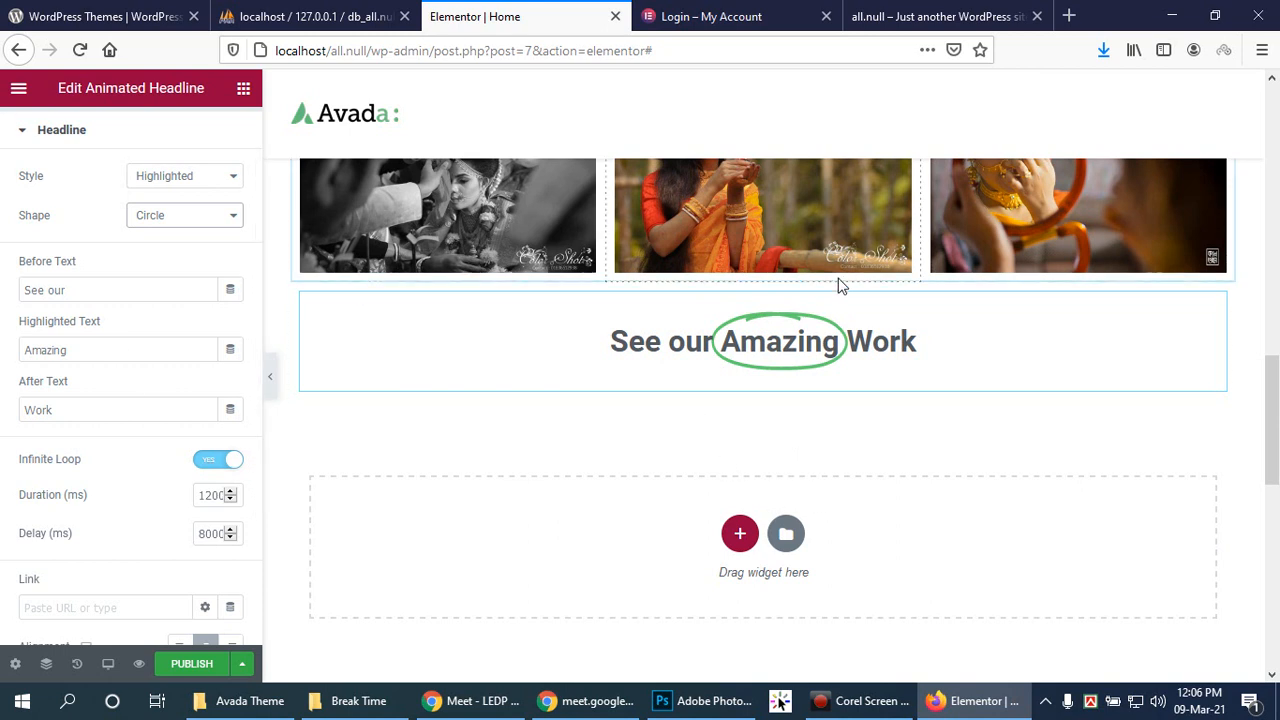
# Step: Switch the Animated Headline style to Rotating with the Flip animation
pyautogui.click(220, 178)
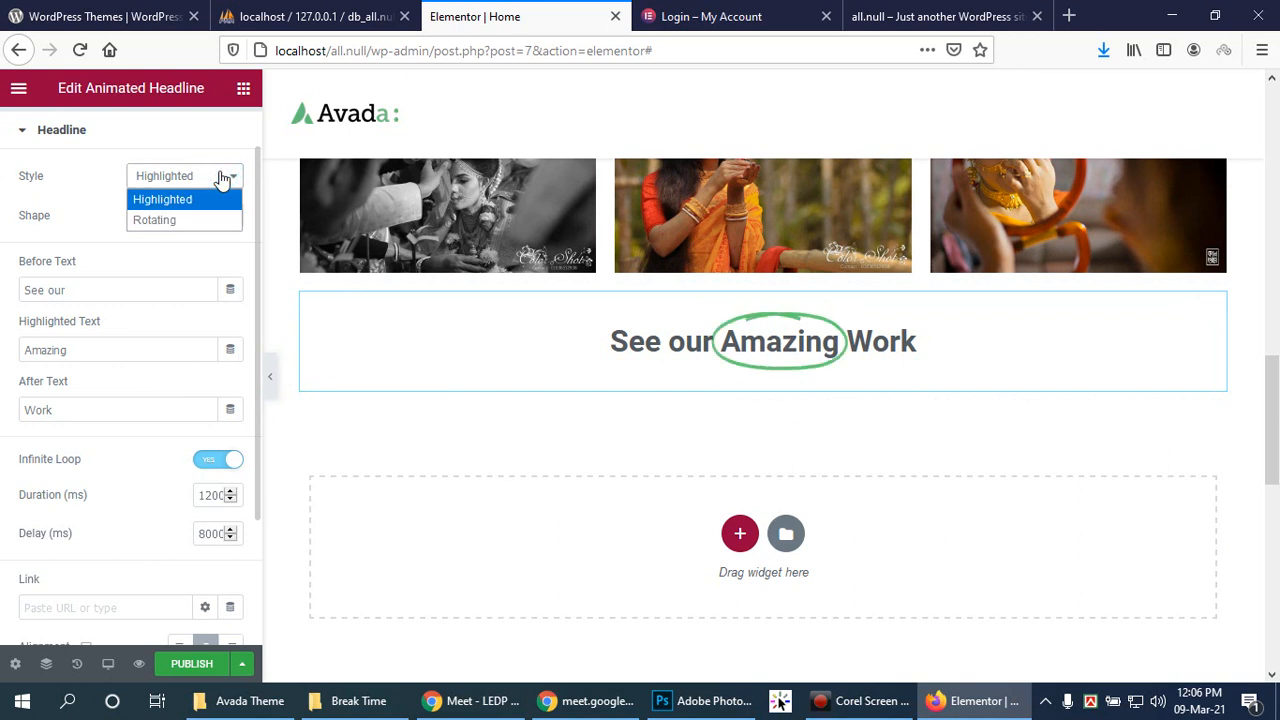
pyautogui.click(156, 226)
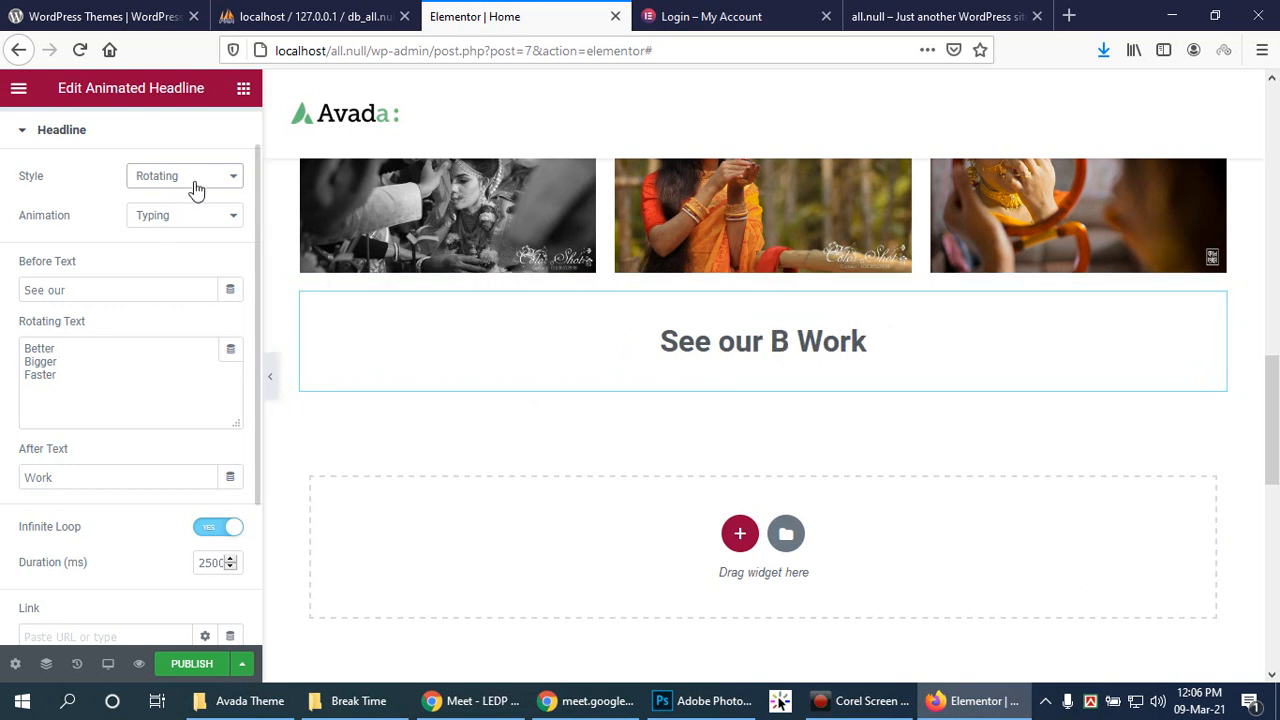
pyautogui.click(233, 220)
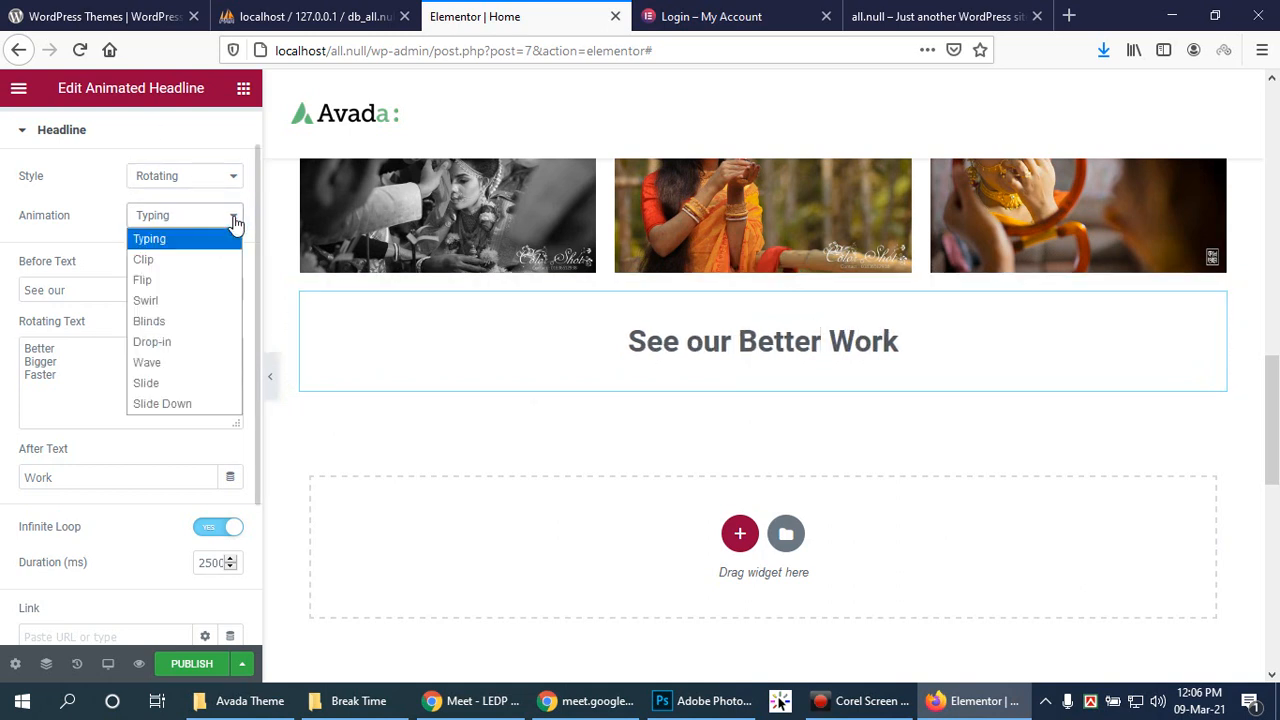
pyautogui.click(185, 283)
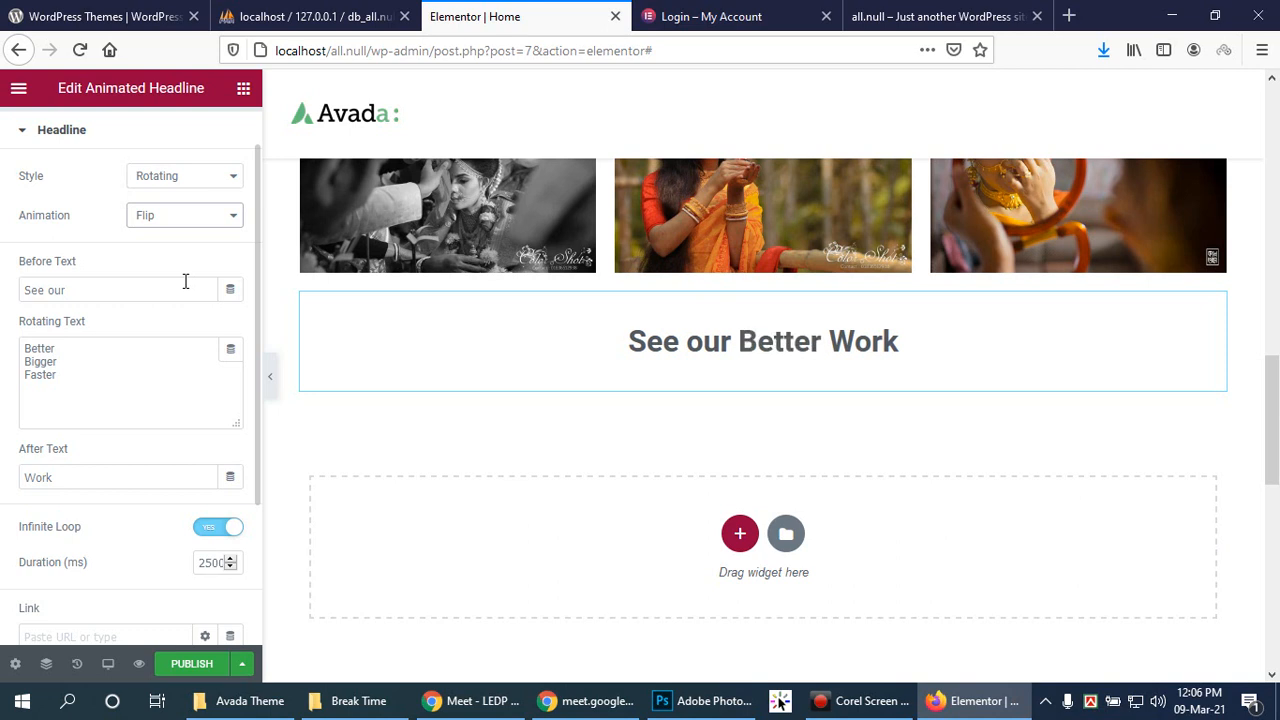
# Step: Preview the Swirl, Blinds, Drop-in, Slide and Slide Down animations on the headline
pyautogui.click(197, 215)
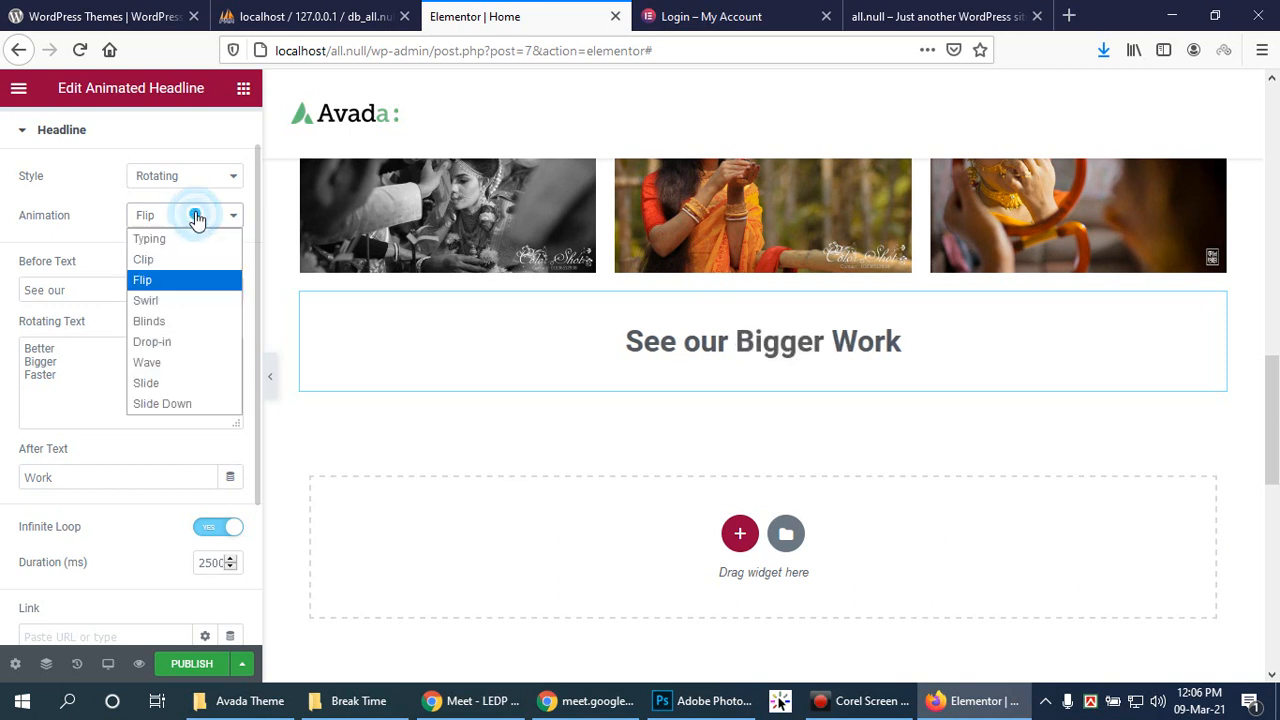
pyautogui.click(199, 300)
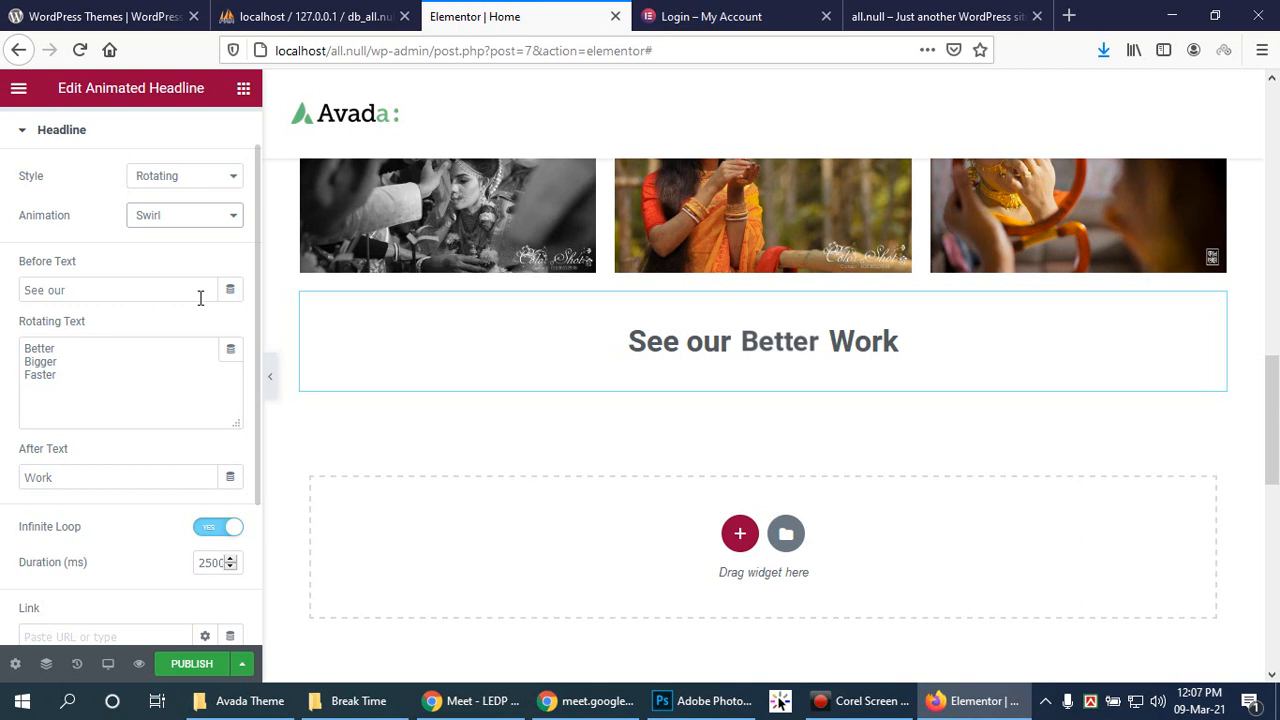
pyautogui.click(190, 215)
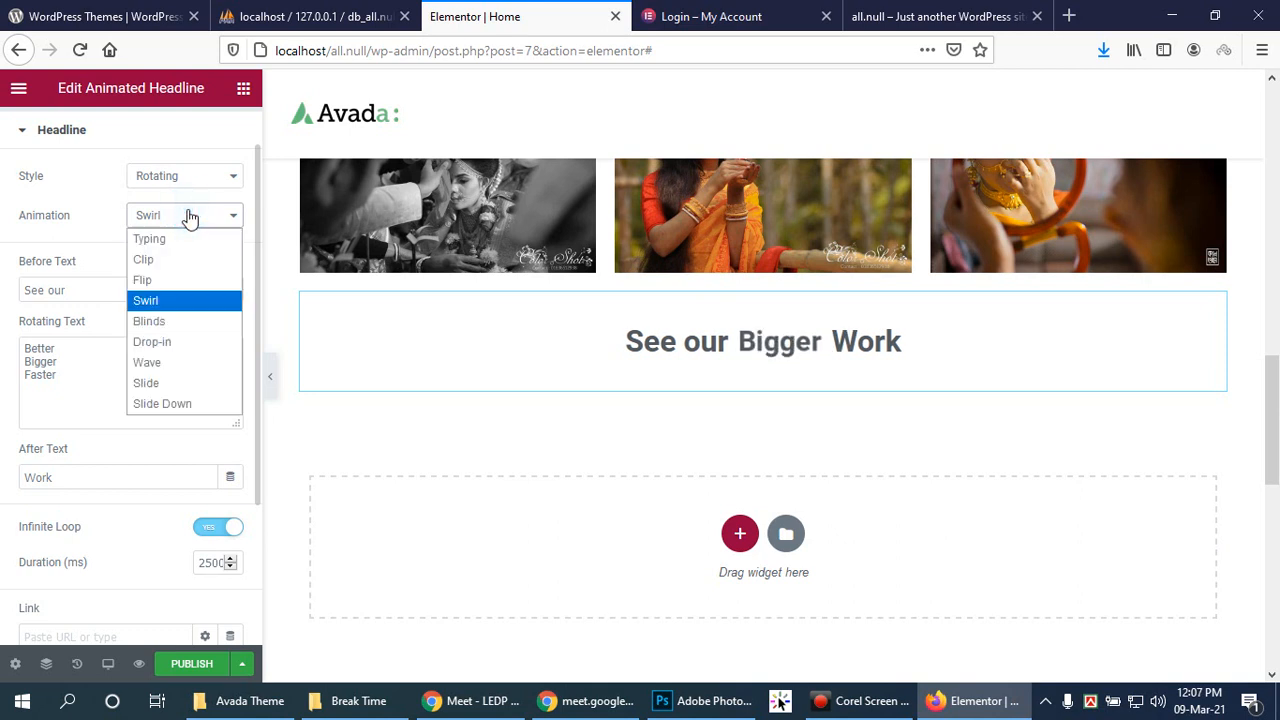
pyautogui.click(164, 325)
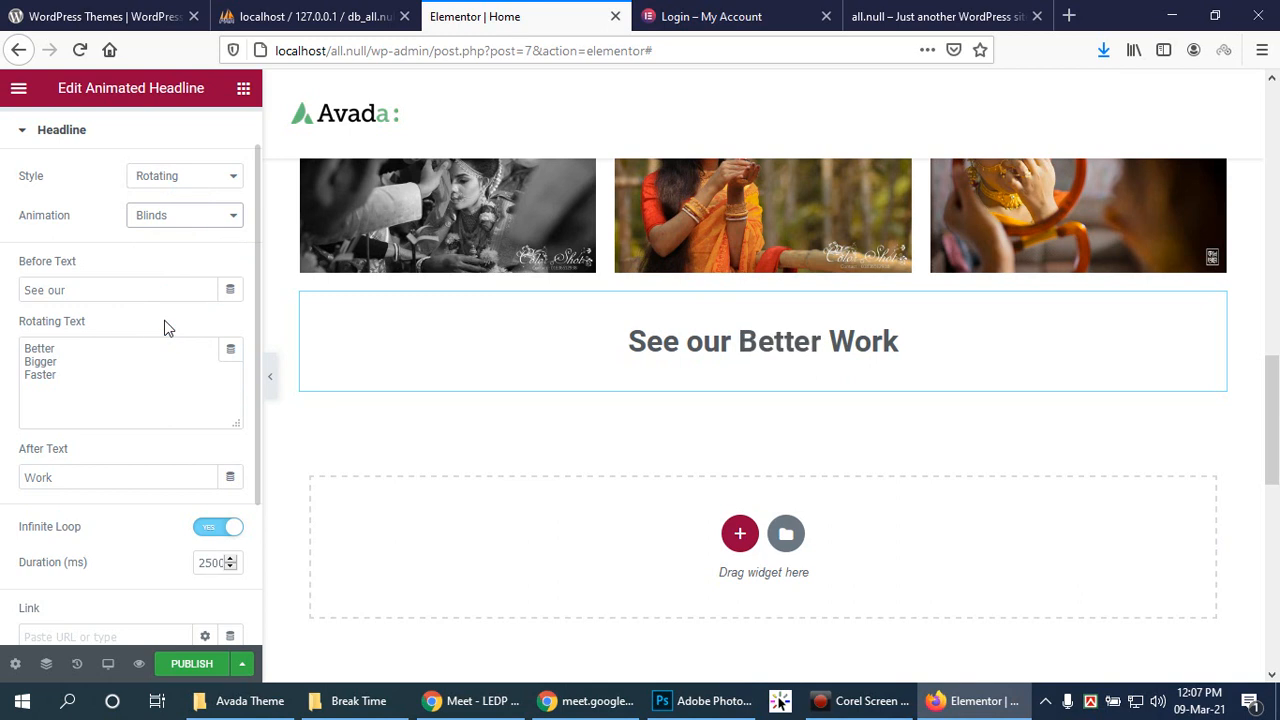
pyautogui.click(204, 215)
pyautogui.click(176, 340)
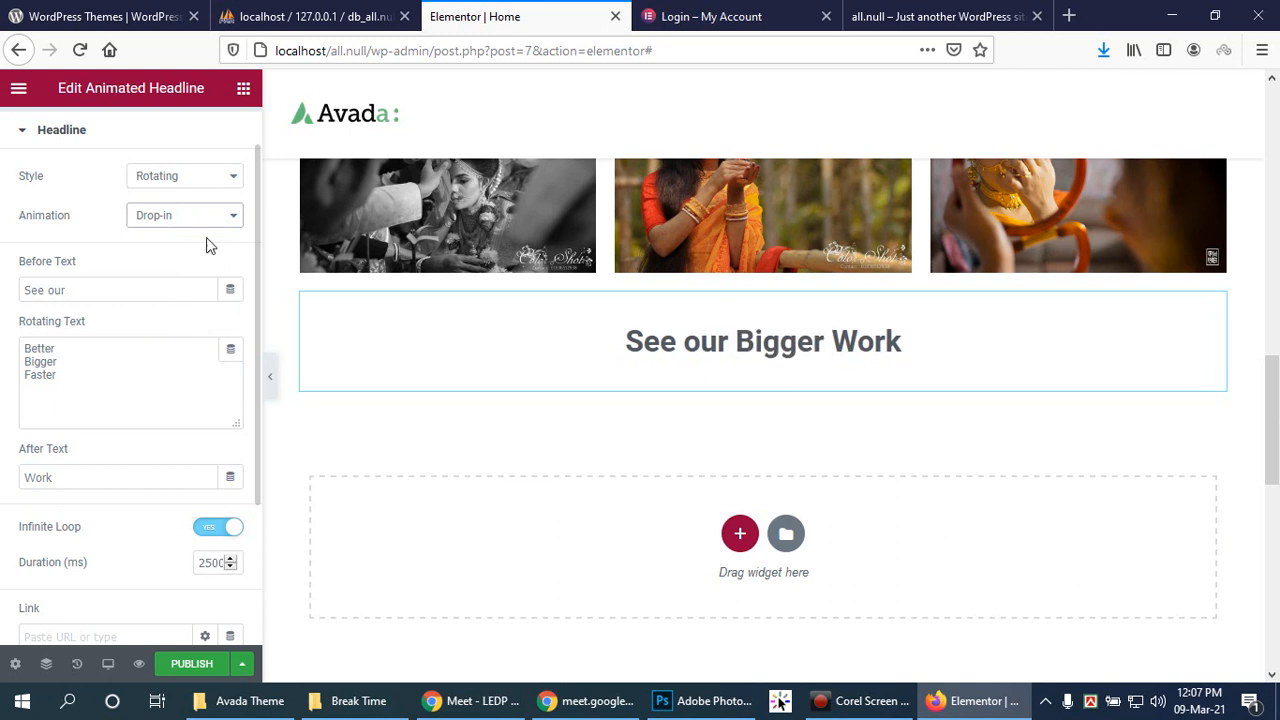
pyautogui.click(212, 220)
pyautogui.click(156, 382)
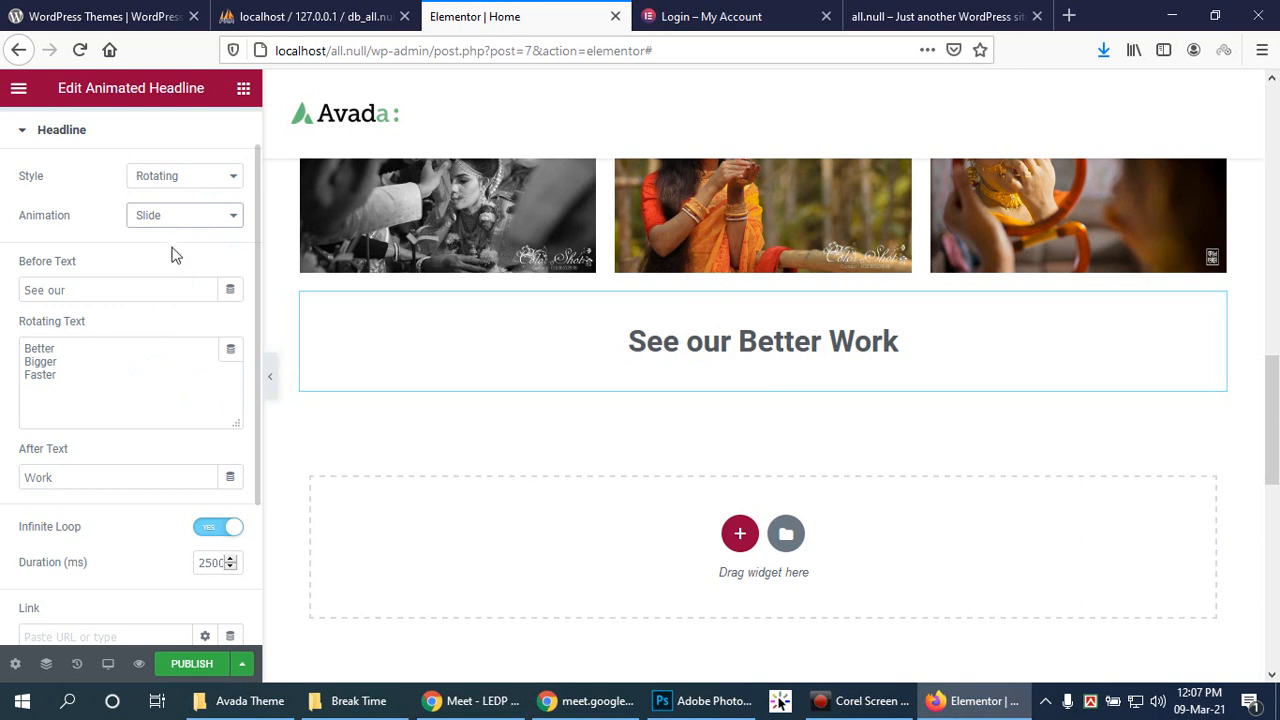
pyautogui.click(195, 221)
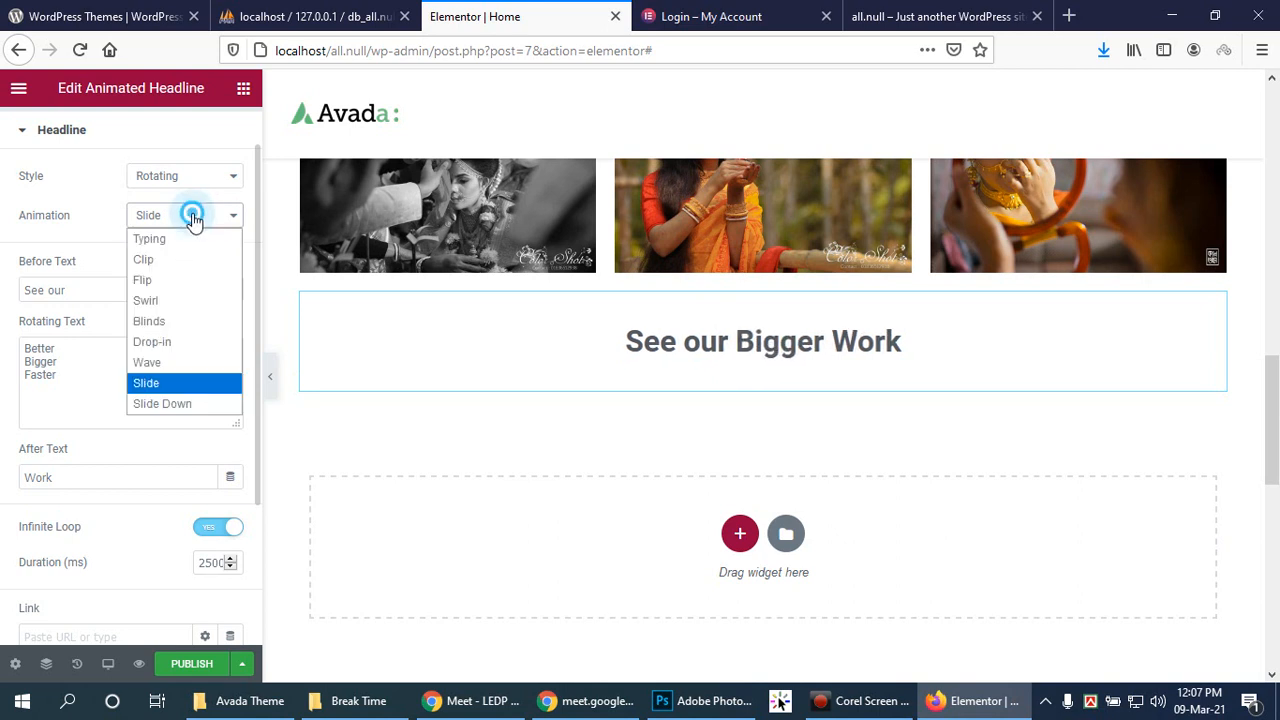
pyautogui.click(185, 402)
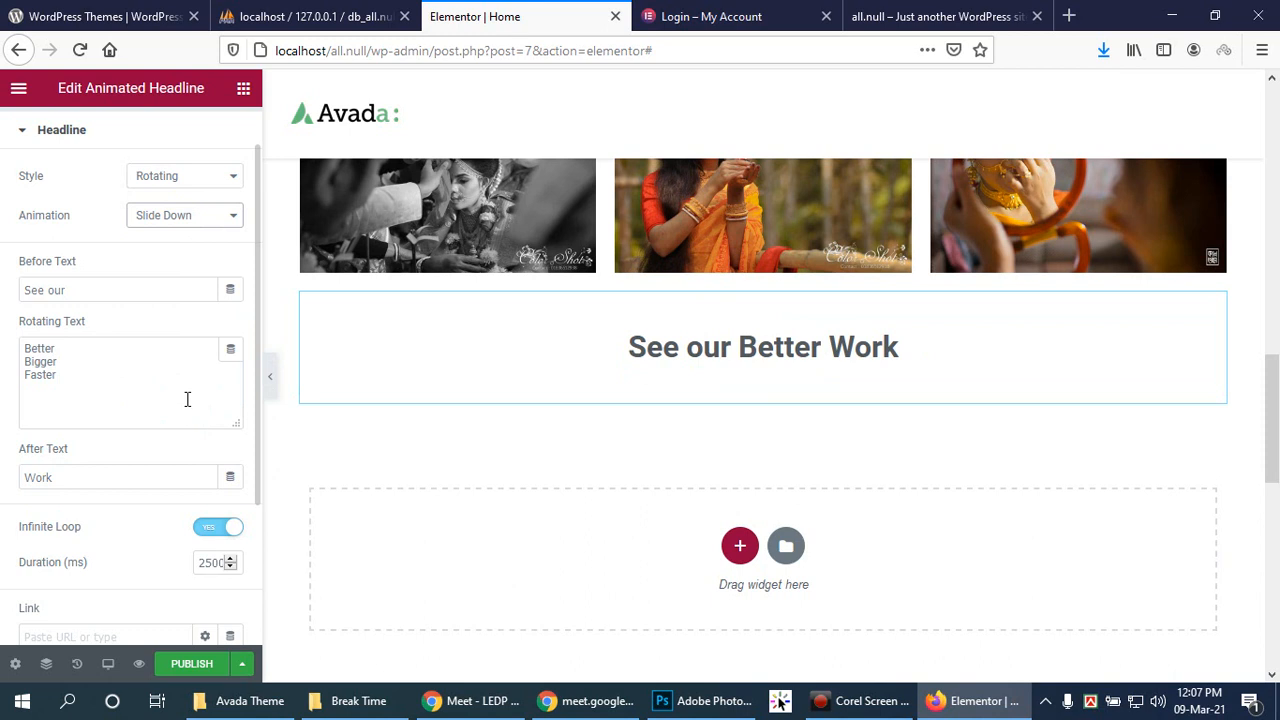
# Step: Try the Clip, Flip and Typing animations, then return the headline style to Highlighted
pyautogui.click(230, 226)
pyautogui.click(178, 261)
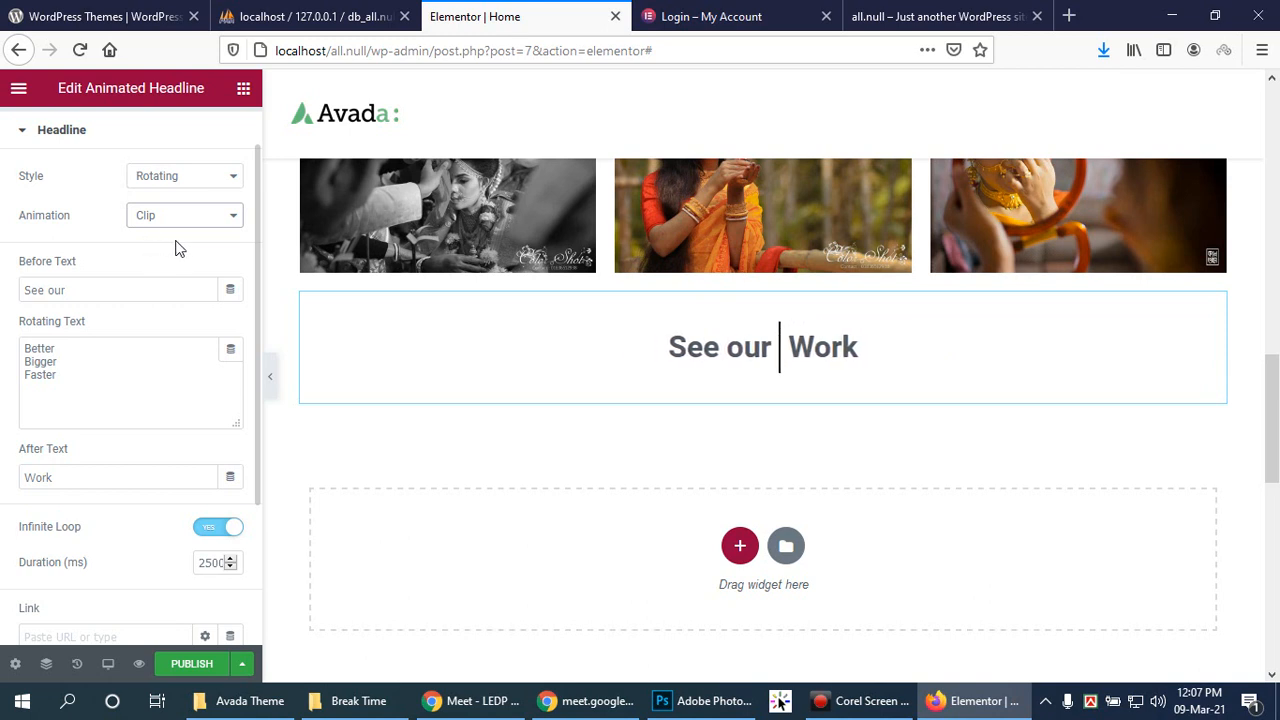
pyautogui.click(229, 218)
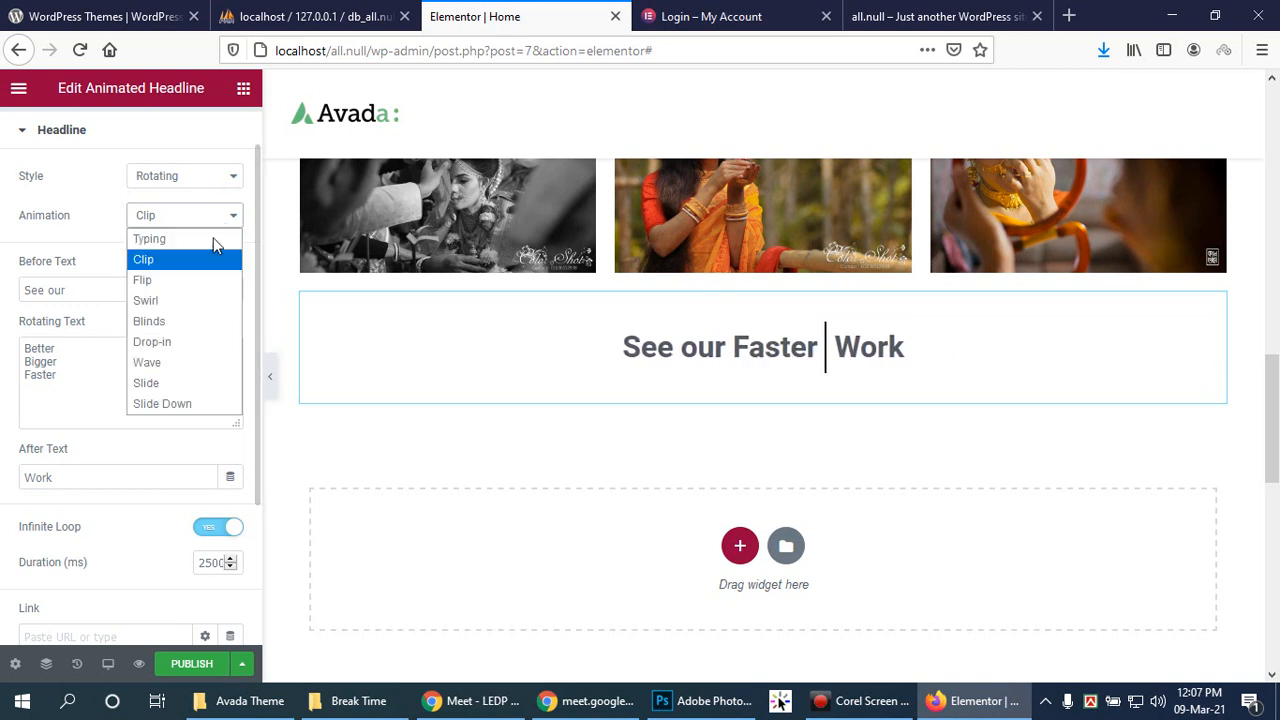
pyautogui.click(180, 281)
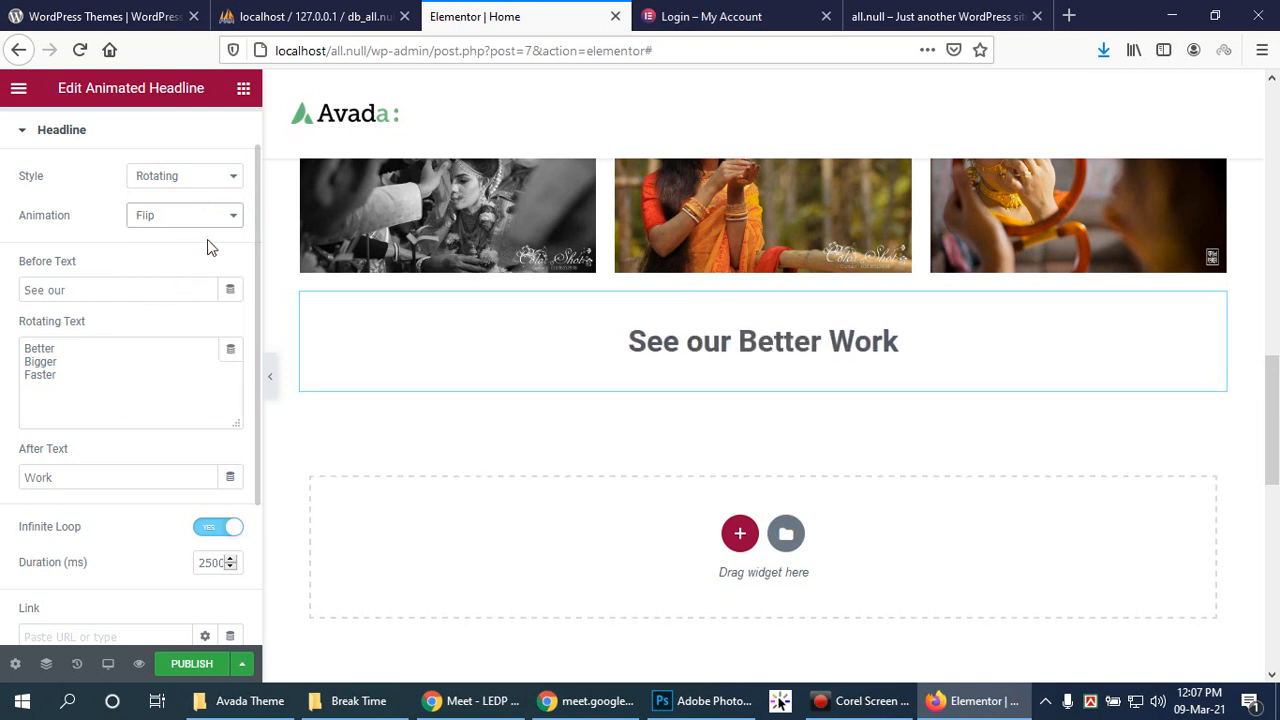
pyautogui.click(209, 217)
pyautogui.click(193, 240)
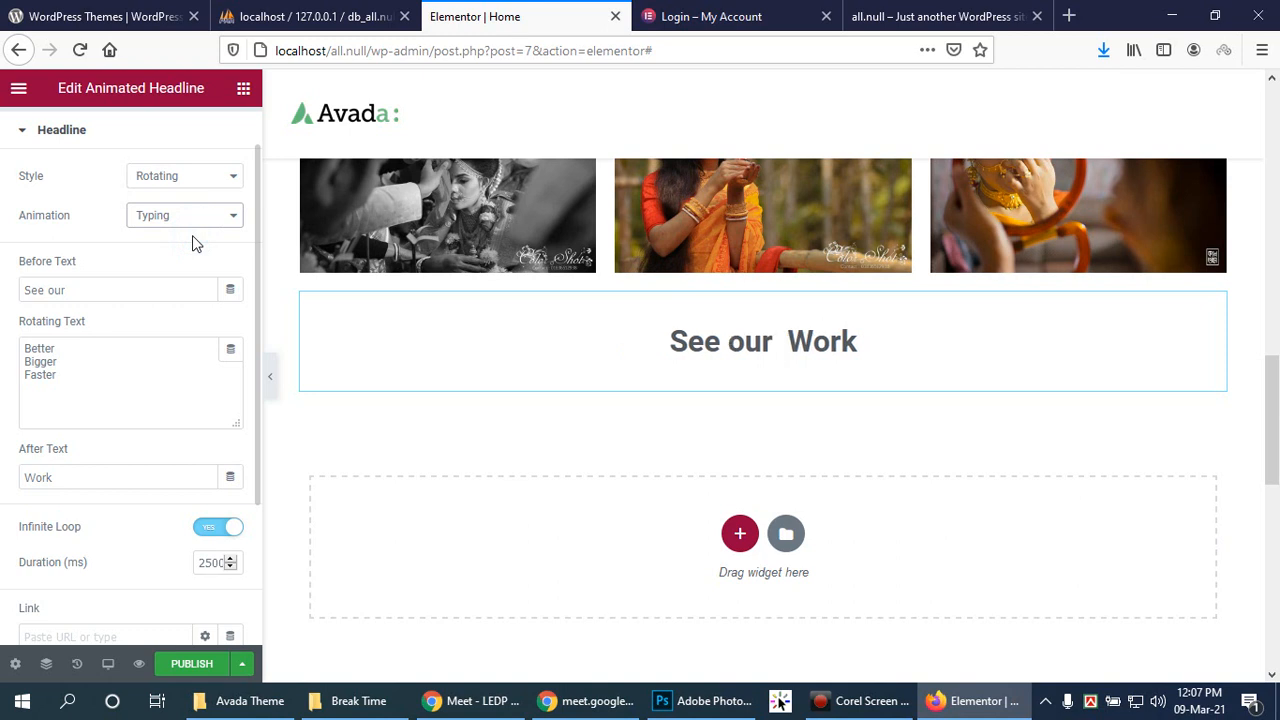
pyautogui.click(186, 176)
pyautogui.click(150, 200)
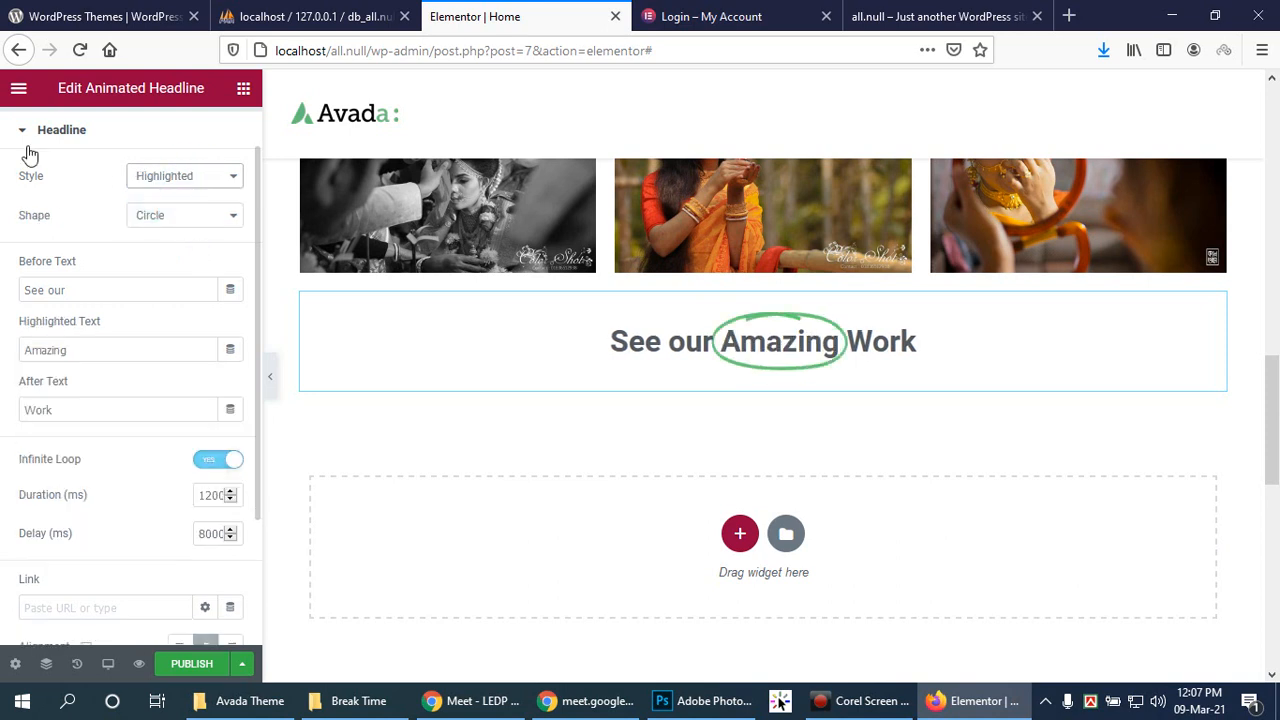
# Step: Add a single-column section below the headline and scroll through the Elements widget list
pyautogui.click(738, 531)
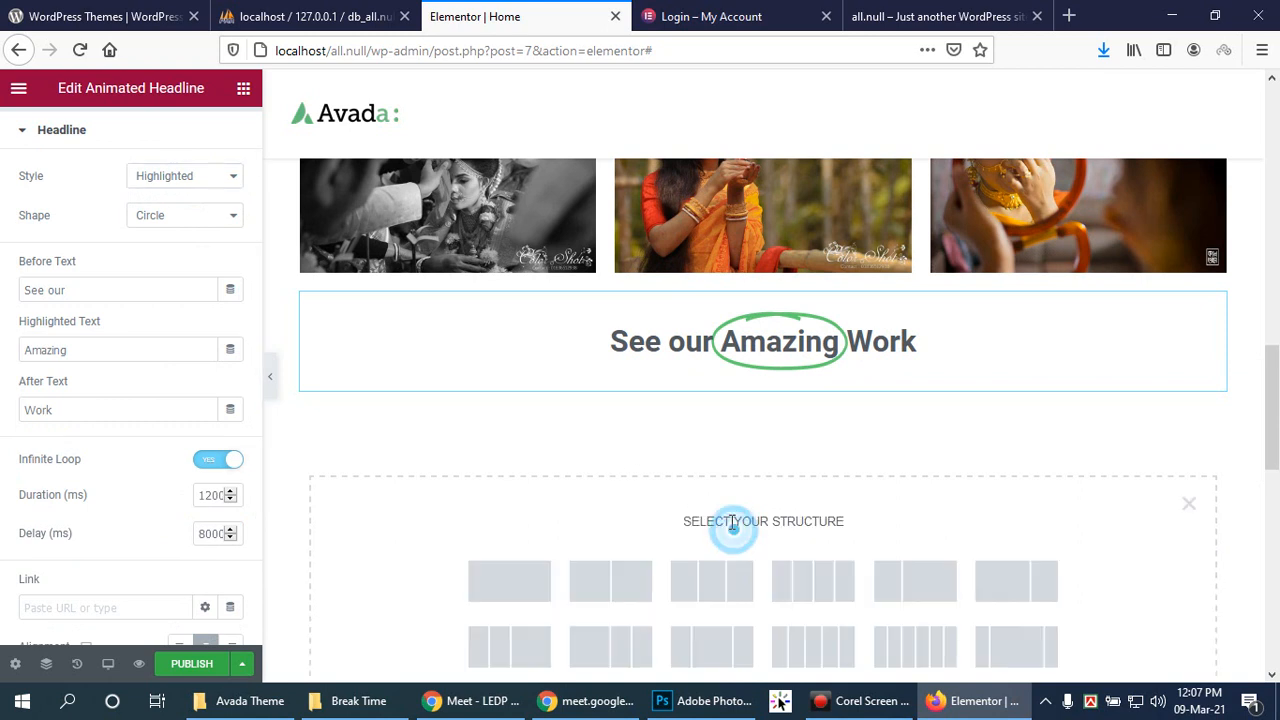
pyautogui.click(512, 580)
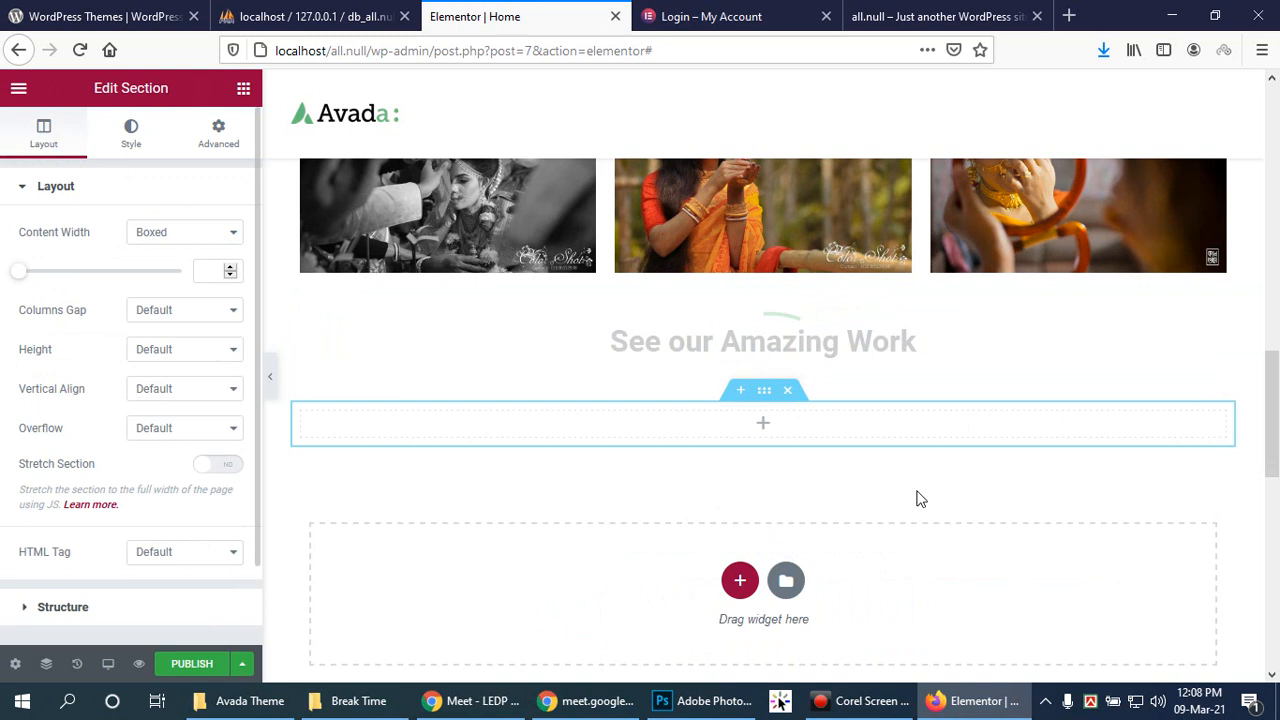
pyautogui.click(764, 426)
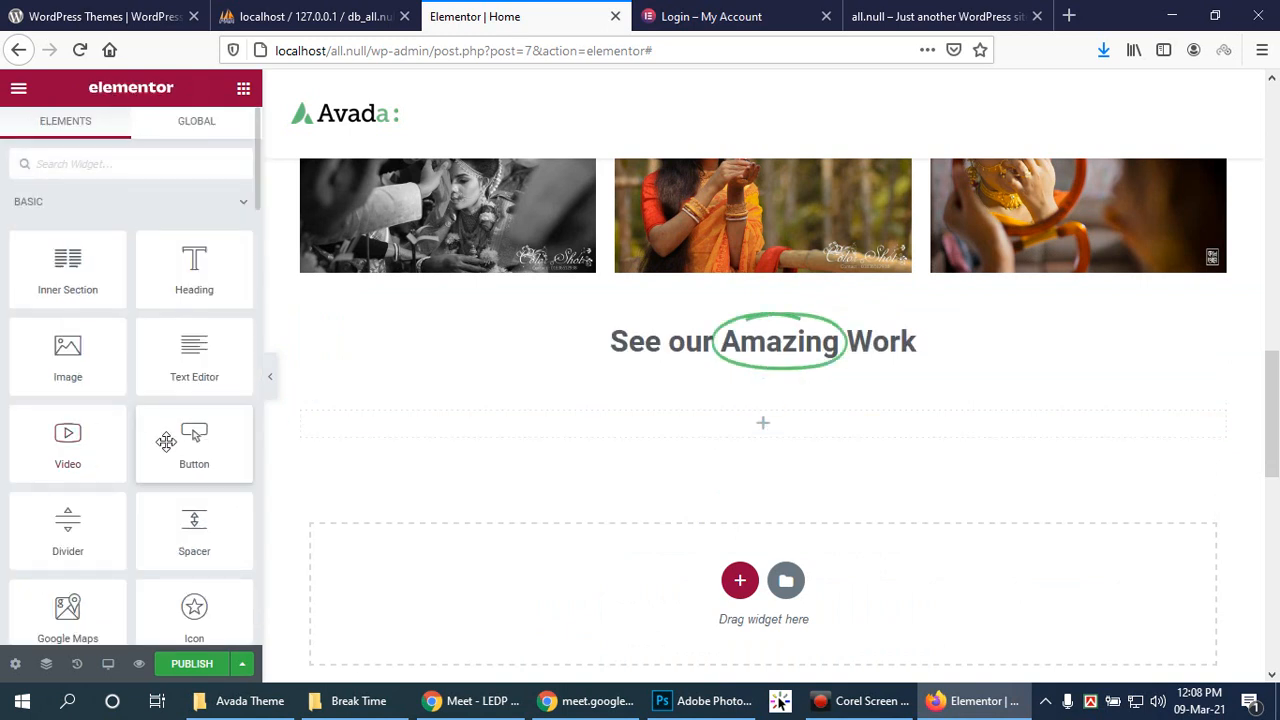
pyautogui.scroll(-3, 164, 444)
pyautogui.scroll(-2, 164, 444)
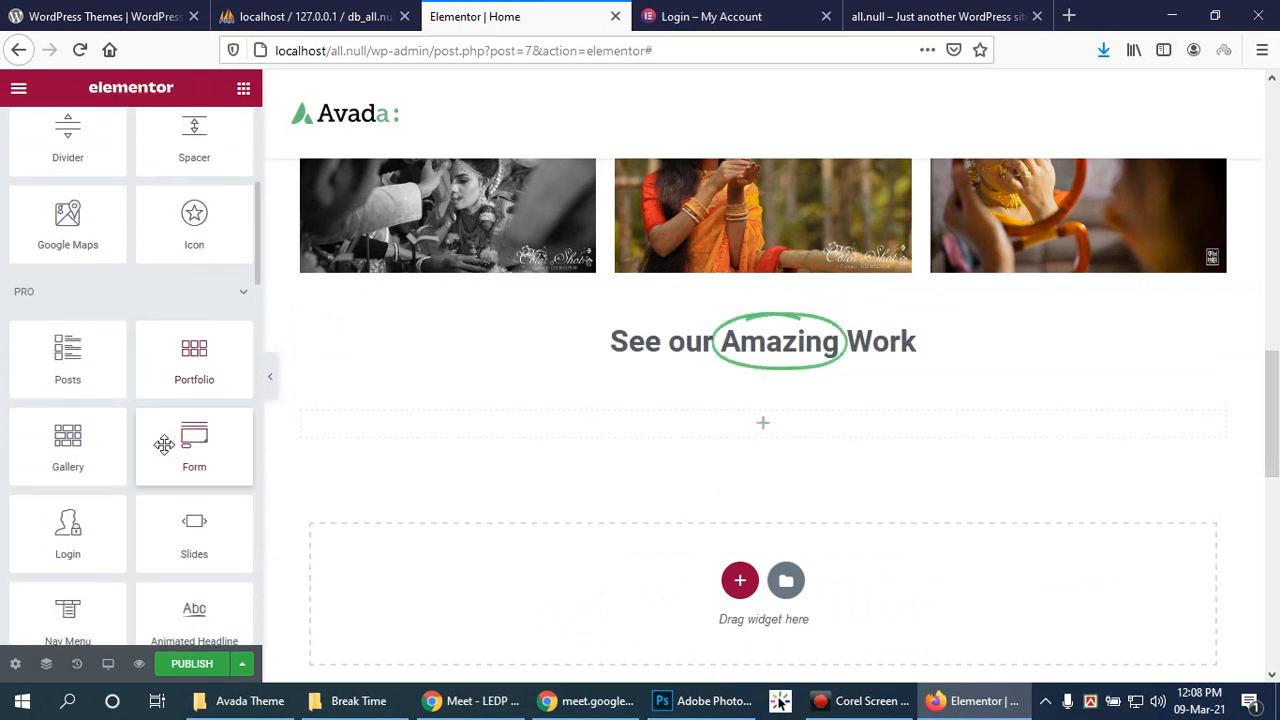
pyautogui.scroll(-1, 164, 444)
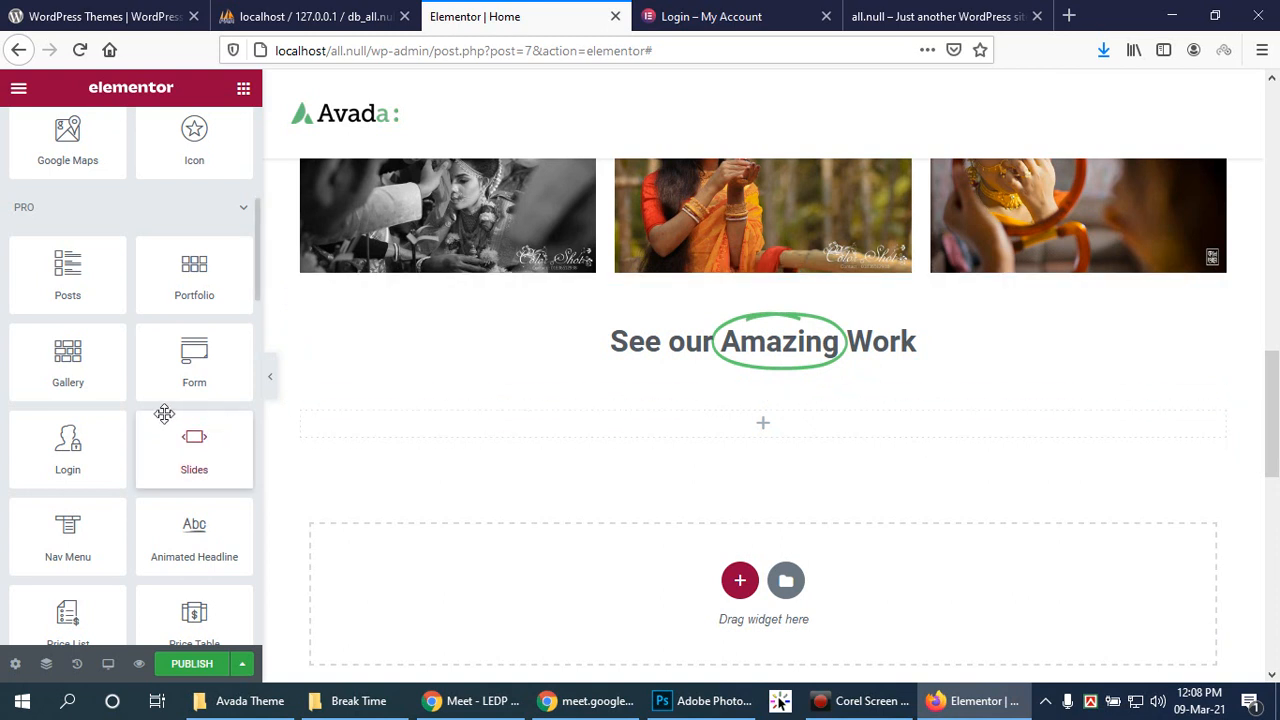
pyautogui.scroll(-2, 154, 412)
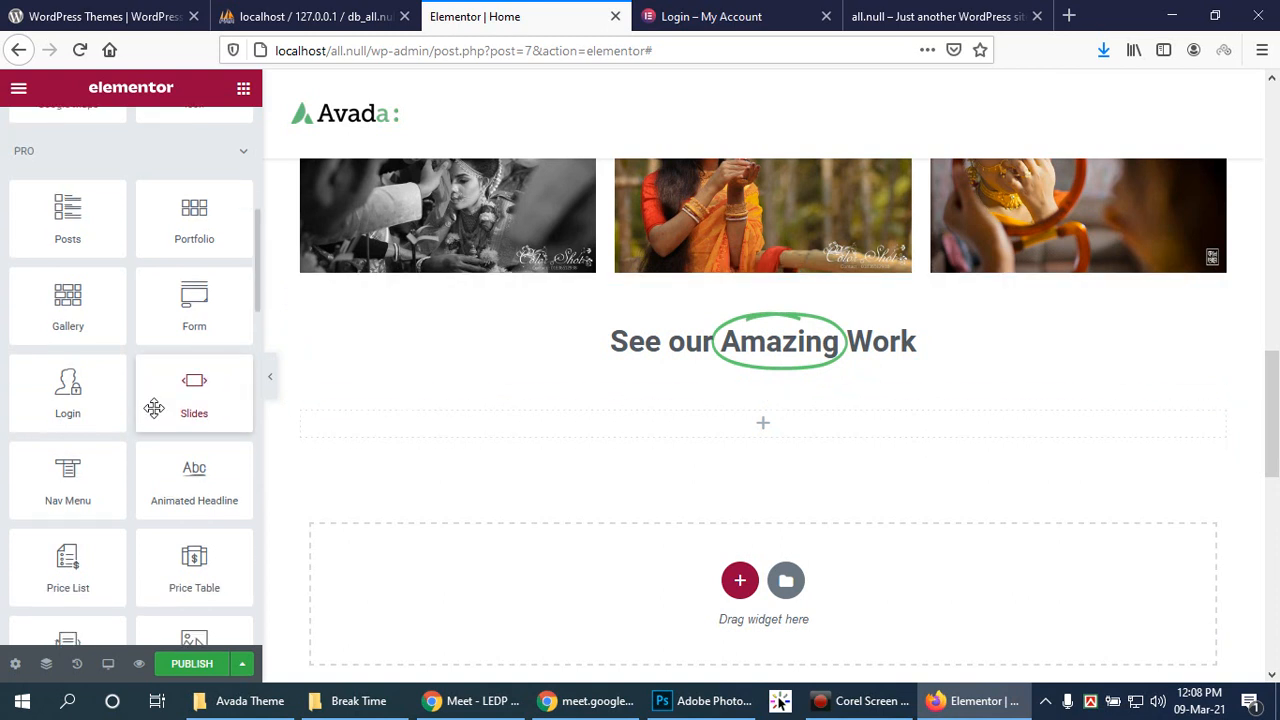
pyautogui.scroll(-2, 154, 407)
pyautogui.scroll(-4, 154, 407)
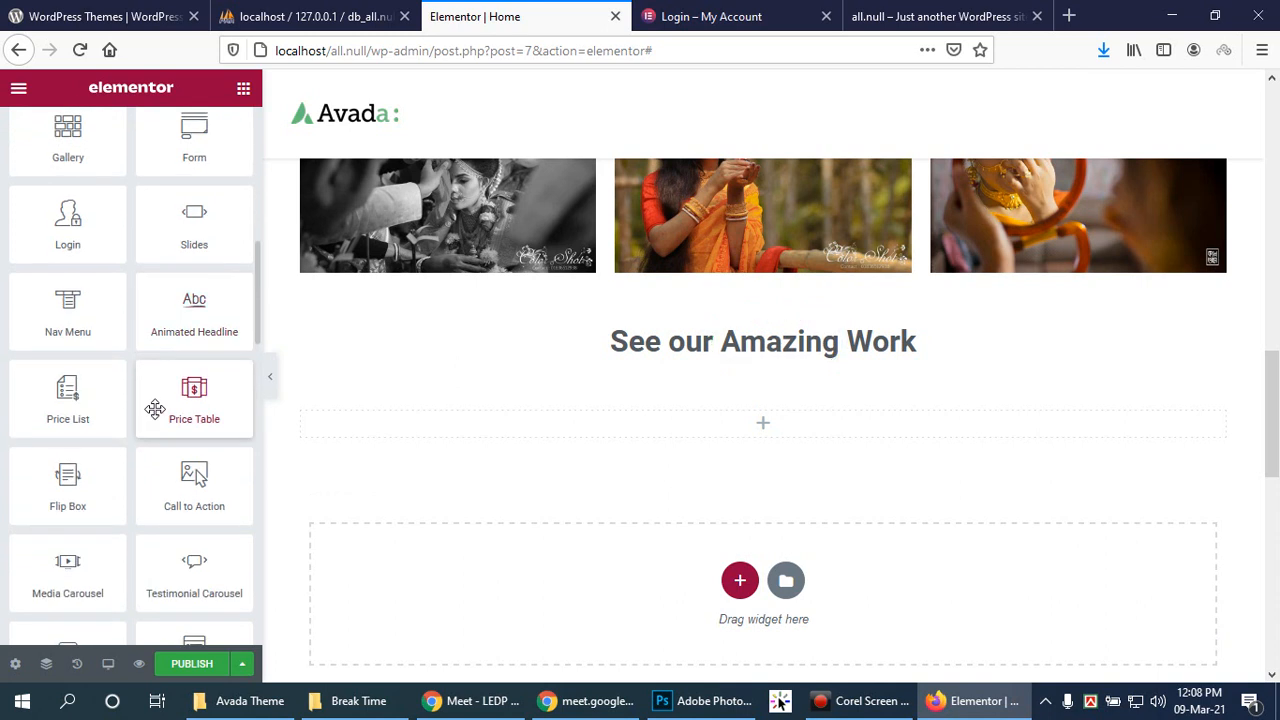
pyautogui.scroll(-2, 154, 407)
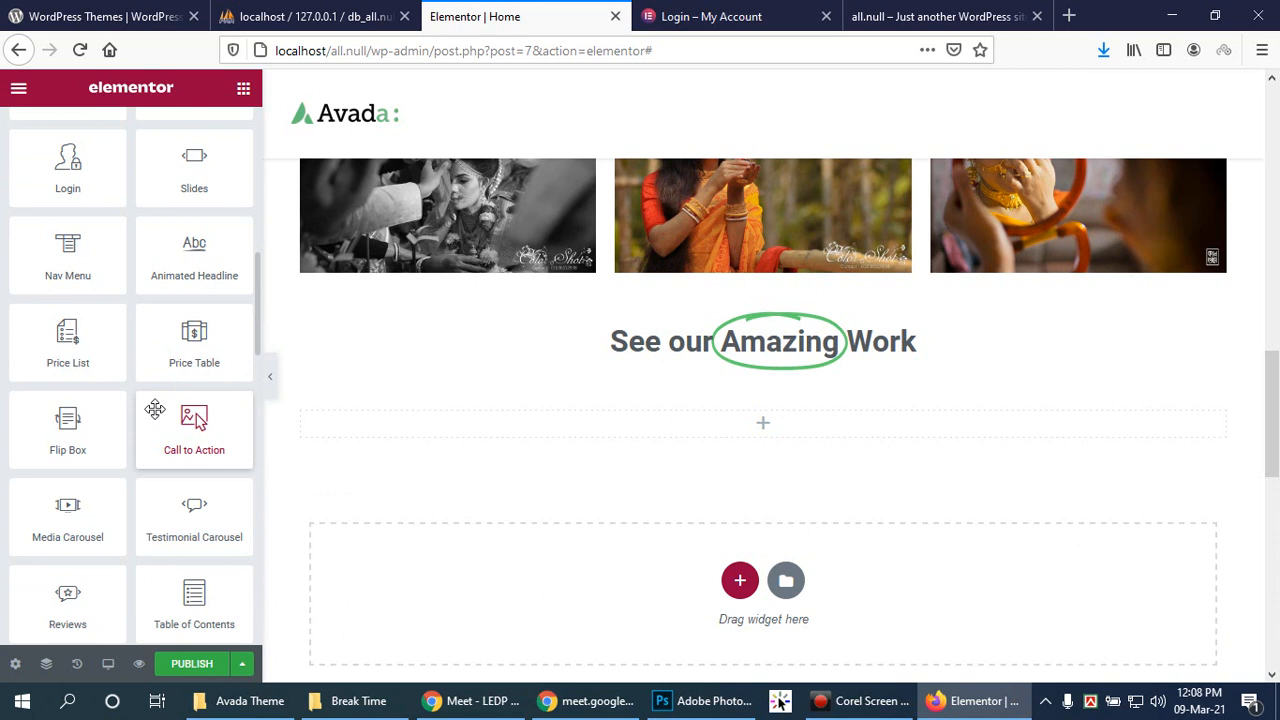
# Step: Drop a Testimonial Carousel into the new section, then bring up the headline's highlight shape options
pyautogui.moveTo(189, 517); pyautogui.dragTo(789, 436)
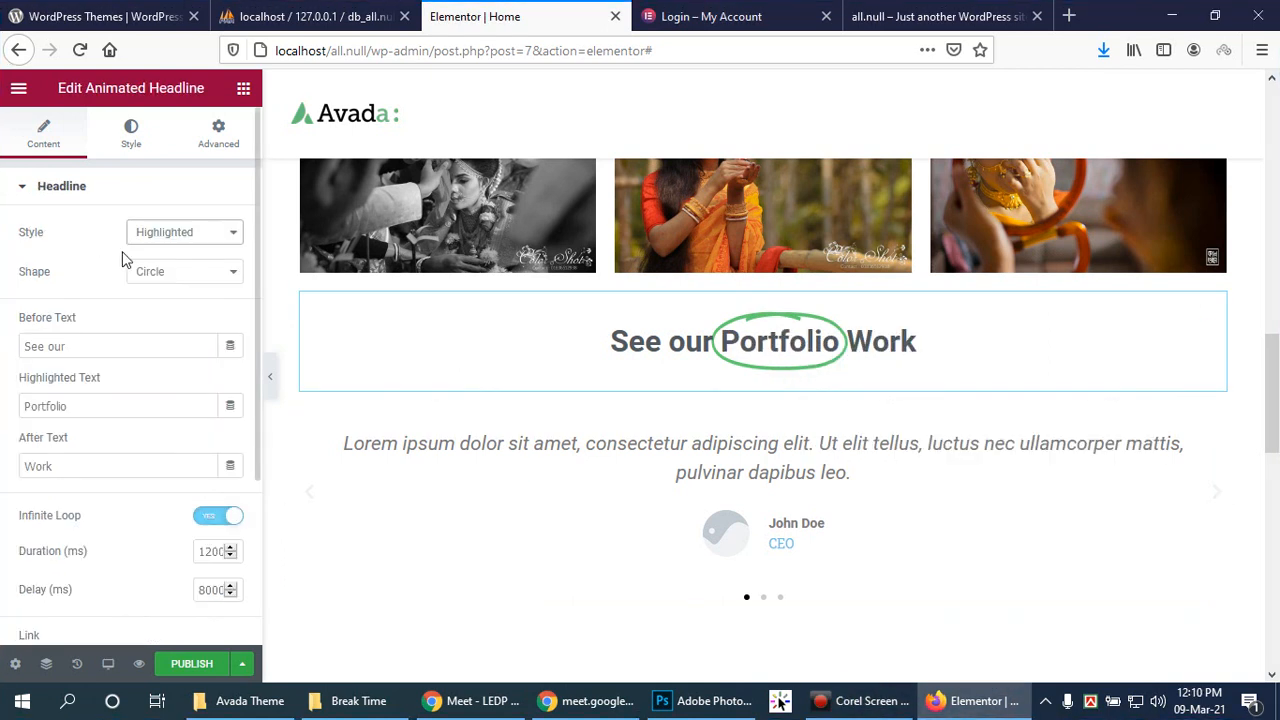
pyautogui.click(172, 280)
# Step: Switch the headline to rotating words and replace the leading text 'See our' with 'We are'
pyautogui.click(180, 230)
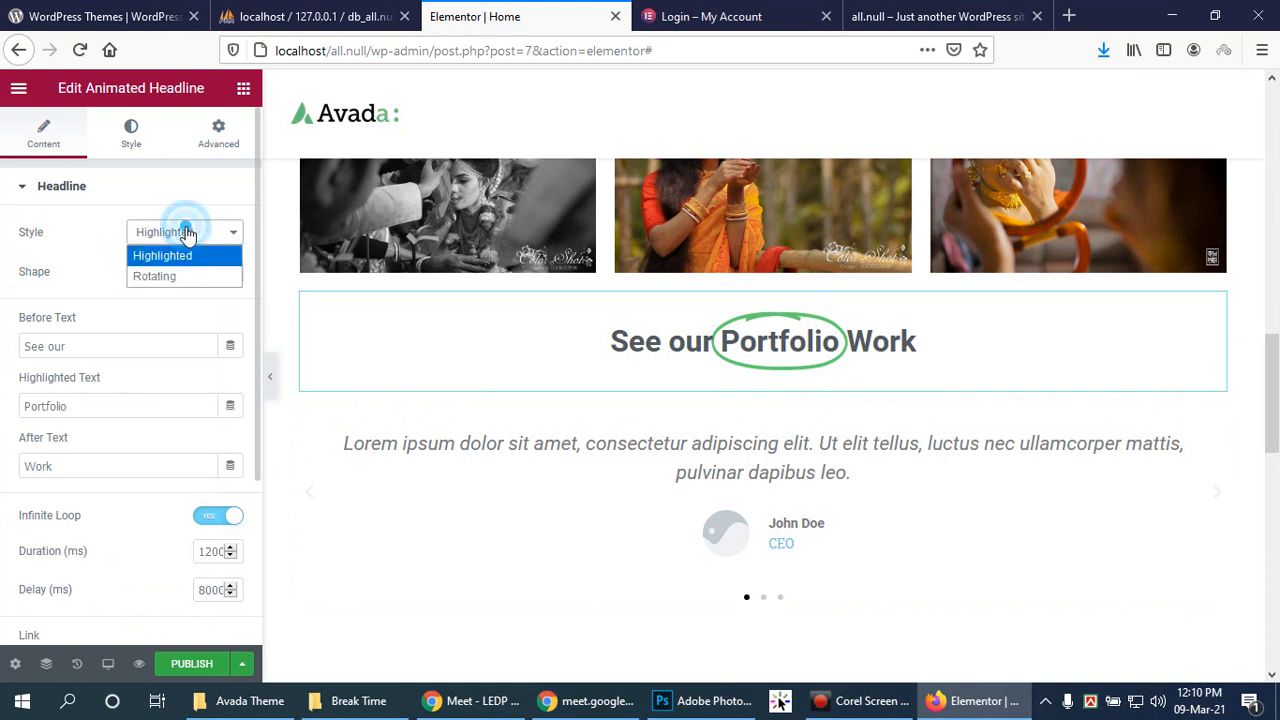
pyautogui.click(172, 279)
pyautogui.rightClick(164, 290)
pyautogui.click(108, 404)
pyautogui.moveTo(123, 350); pyautogui.dragTo(2, 350)
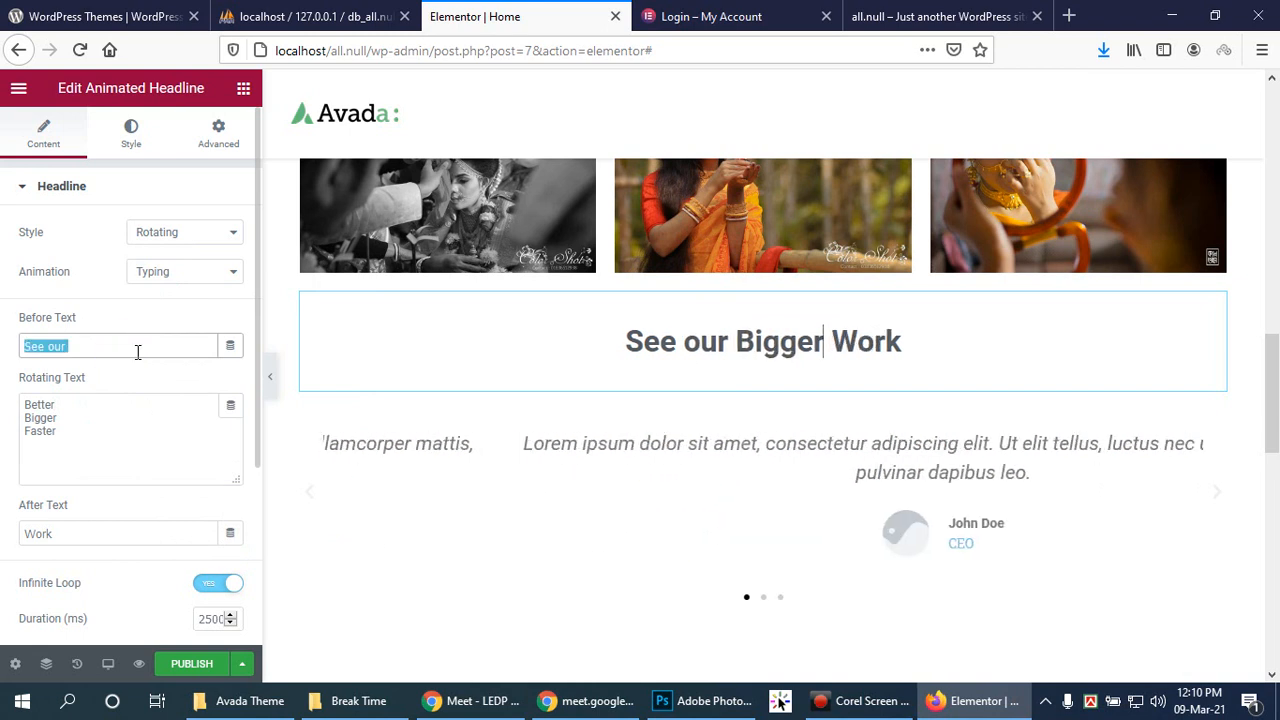
pyautogui.write('W')
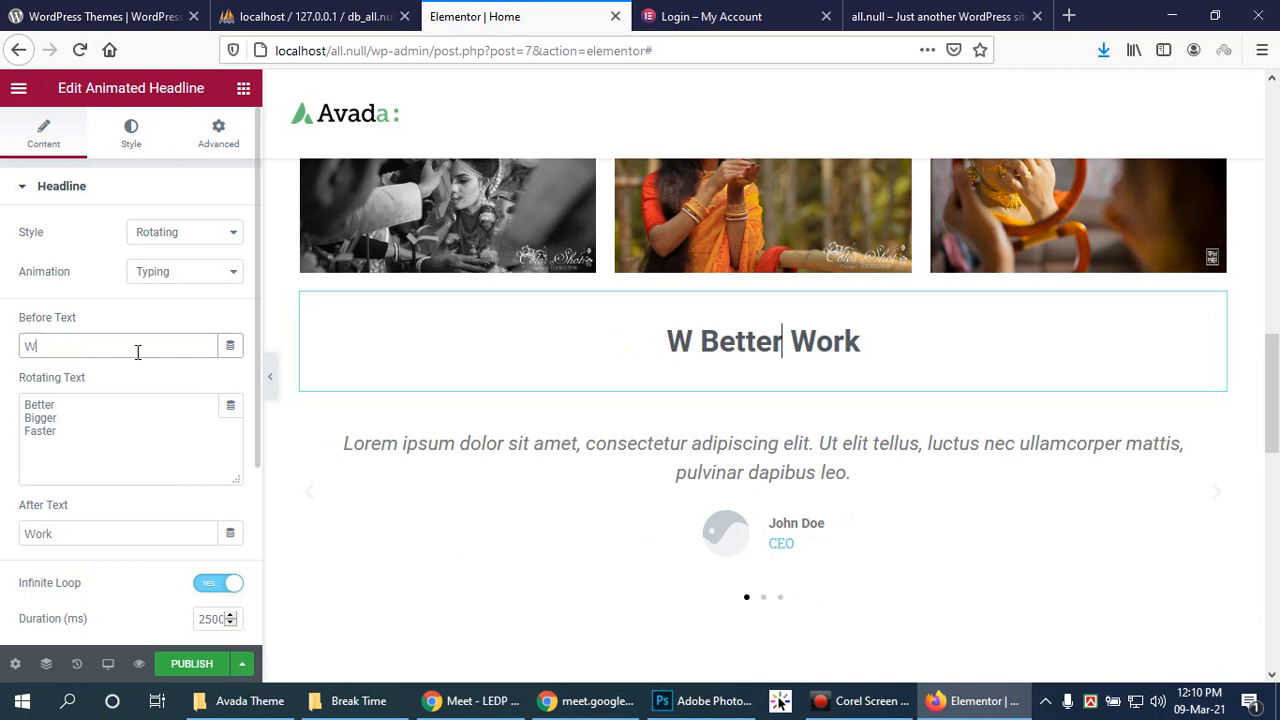
pyautogui.write('e are')
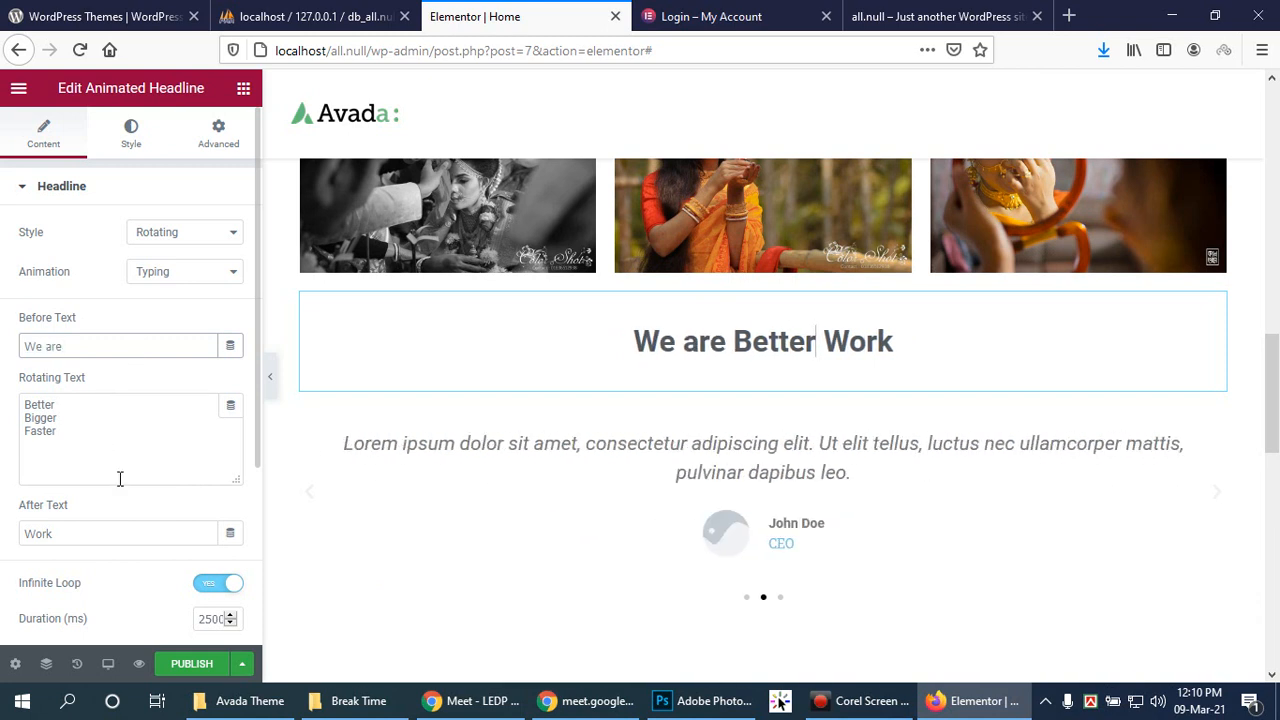
# Step: Replace the first rotating word 'Better' with 'Best'
pyautogui.click(96, 414)
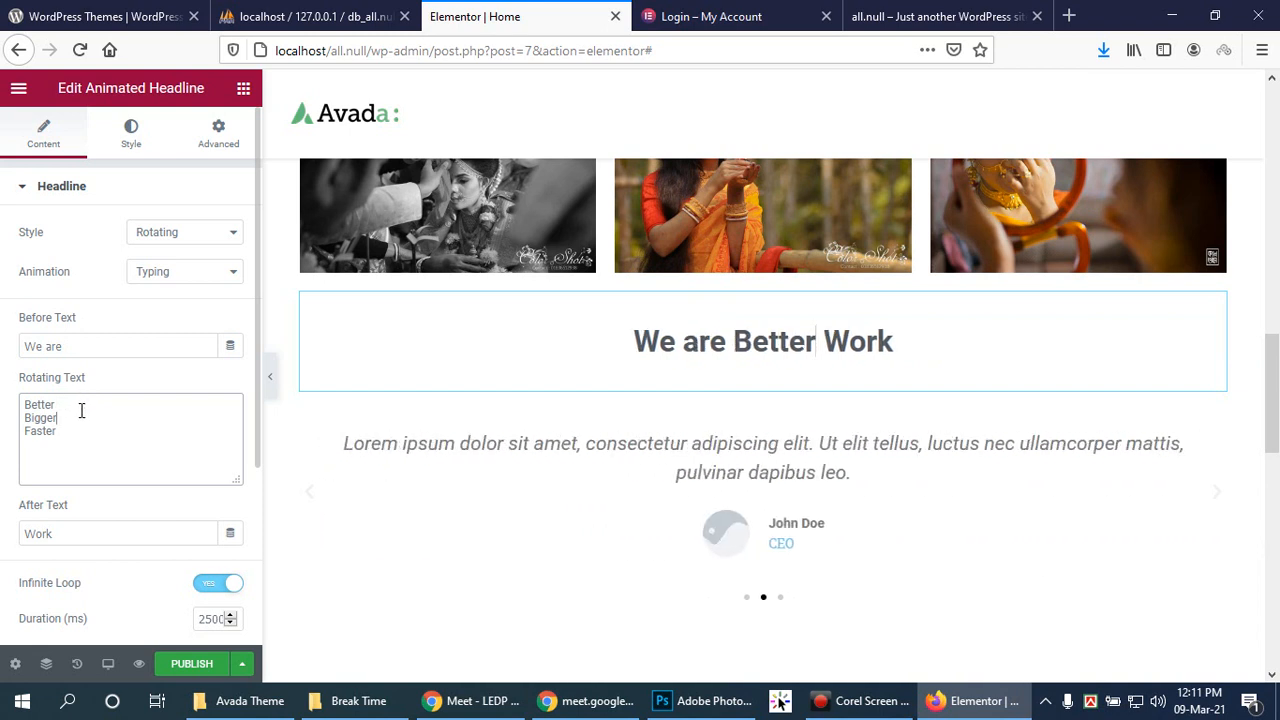
pyautogui.moveTo(68, 404); pyautogui.dragTo(30, 410)
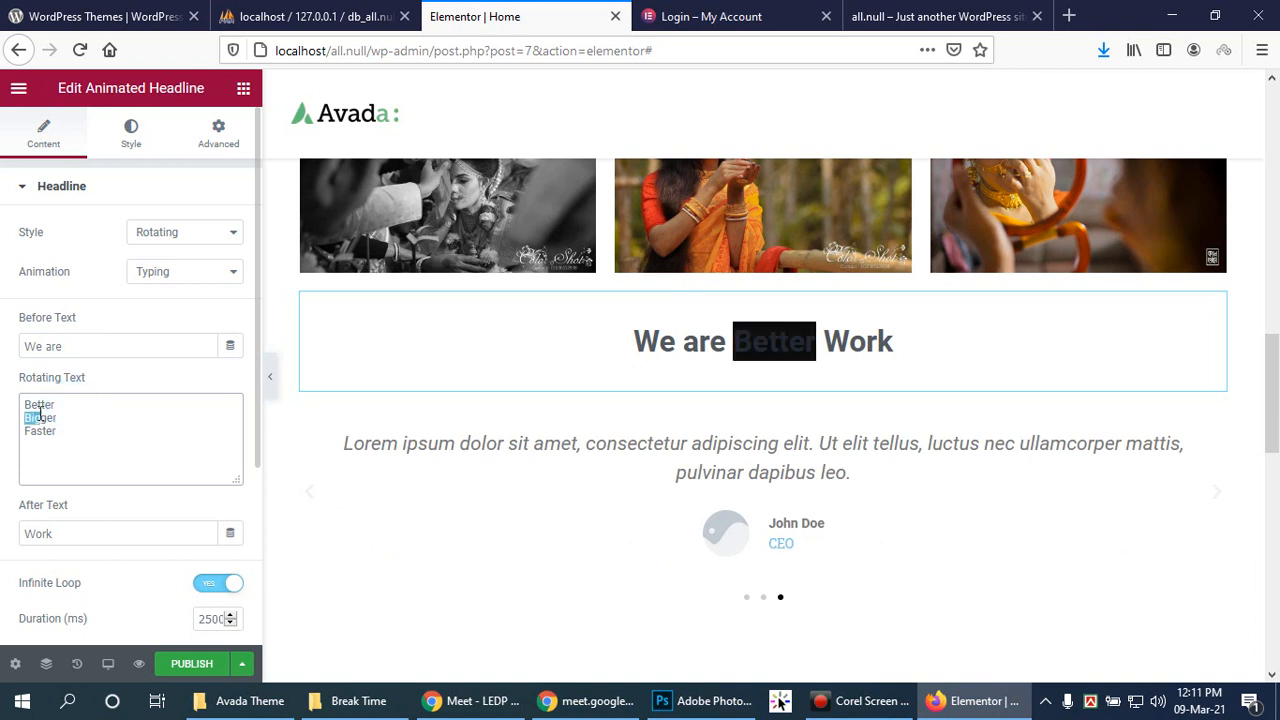
pyautogui.click(81, 431)
pyautogui.moveTo(120, 427); pyautogui.dragTo(3, 403)
pyautogui.click(82, 406)
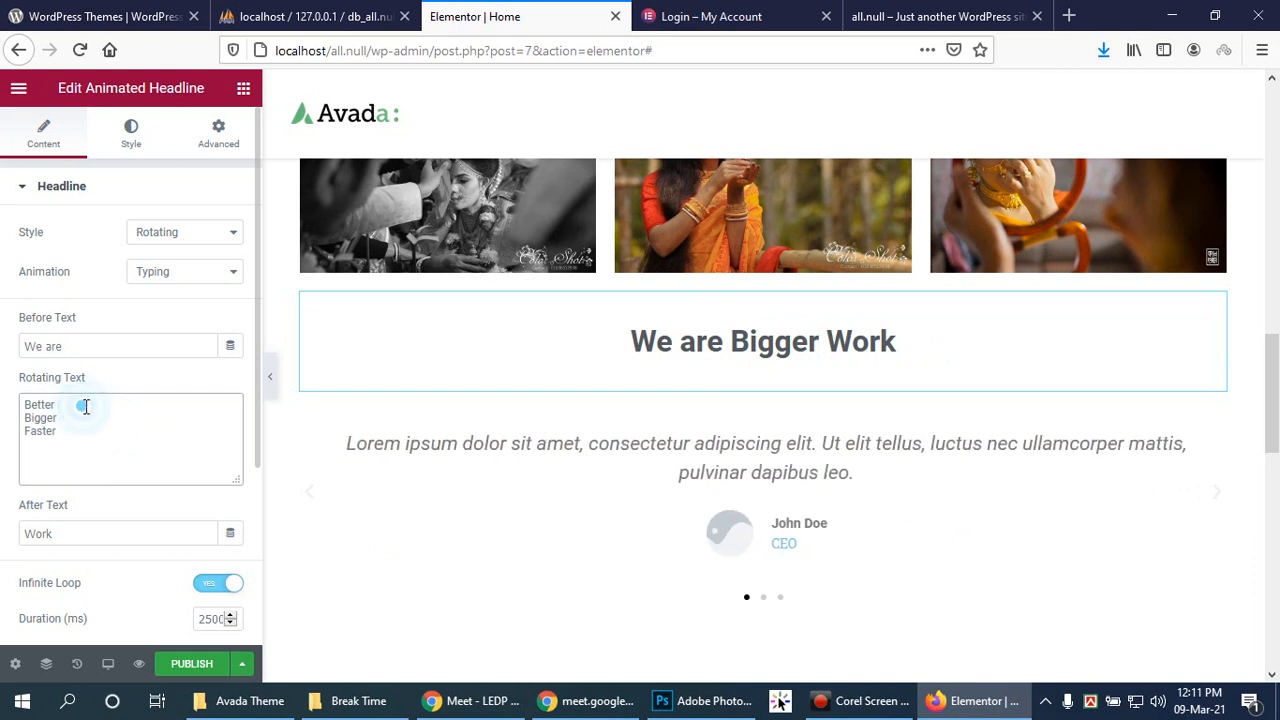
pyautogui.doubleClick(87, 406)
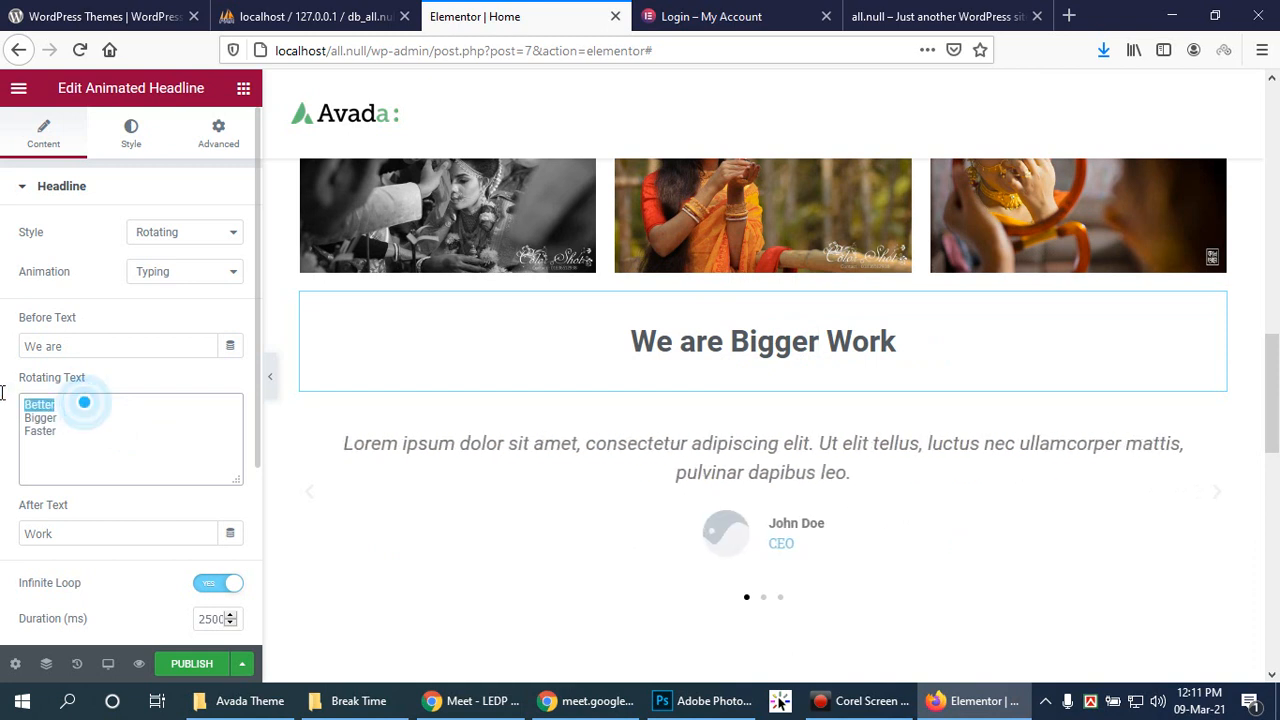
pyautogui.write('Best')
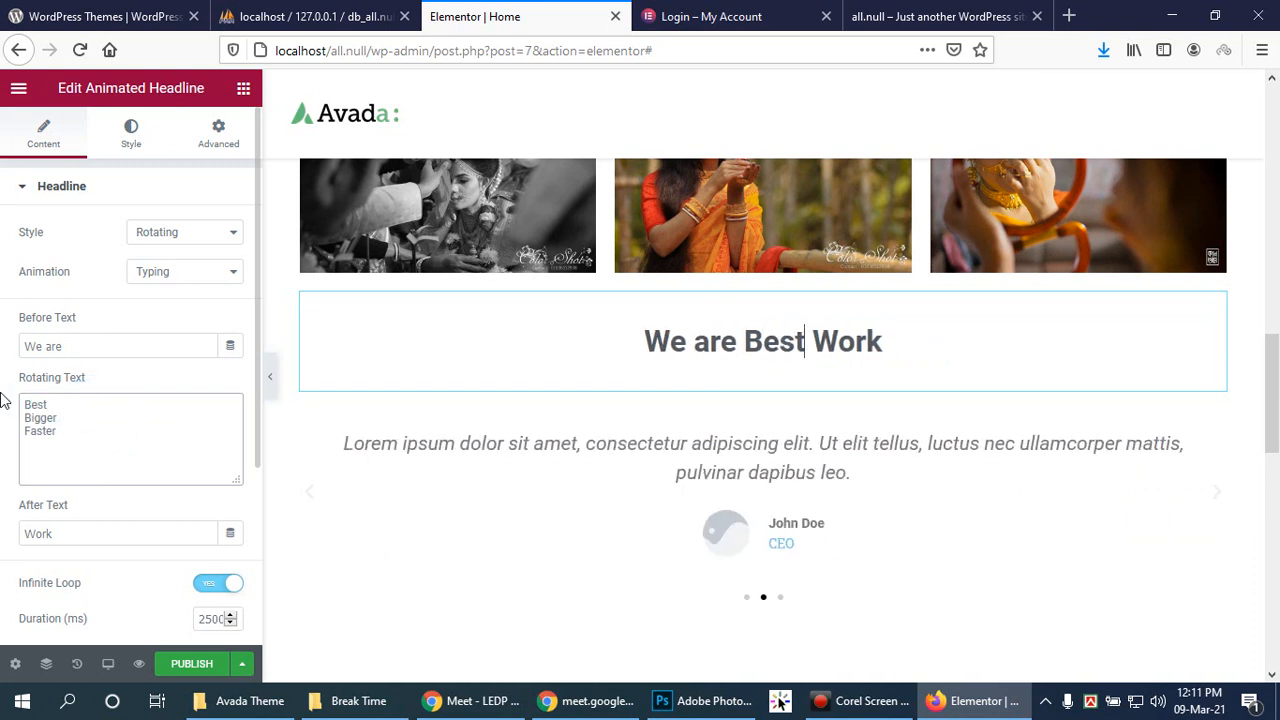
pyautogui.click(86, 417)
# Step: Change the leading text from 'We are' to 'We Do'
pyautogui.moveTo(144, 410); pyautogui.dragTo(71, 417)
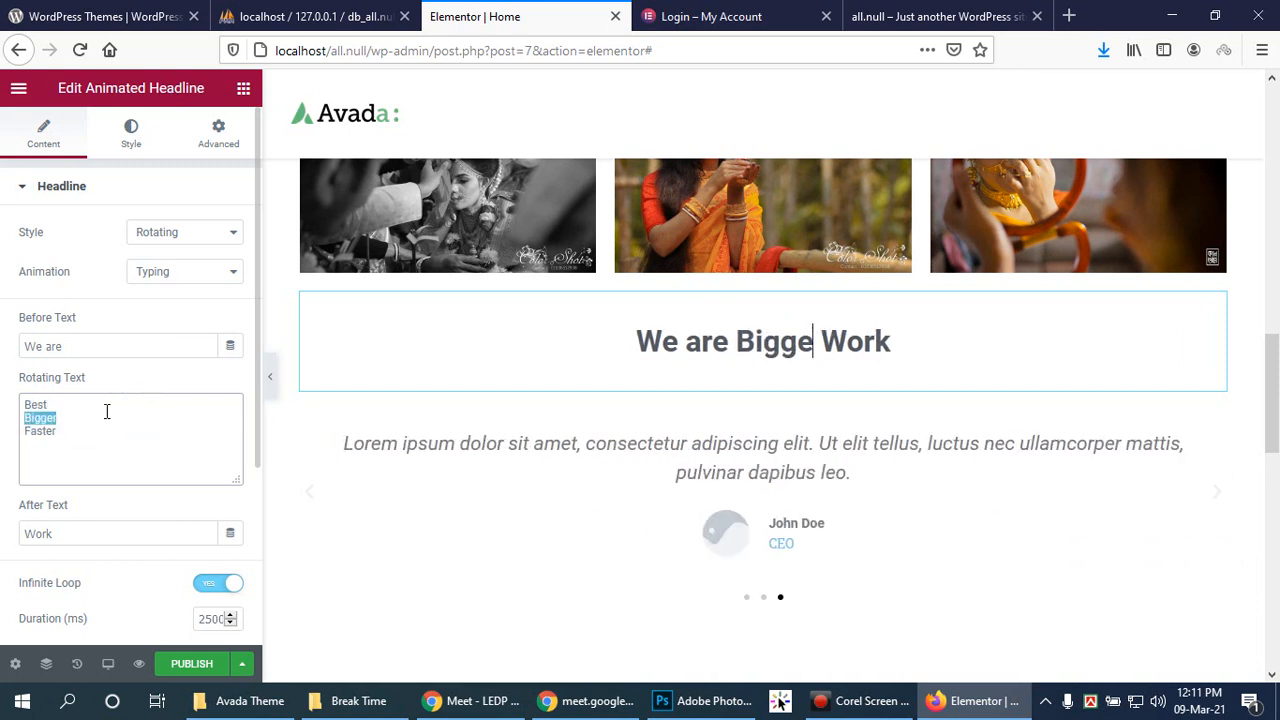
pyautogui.click(107, 411)
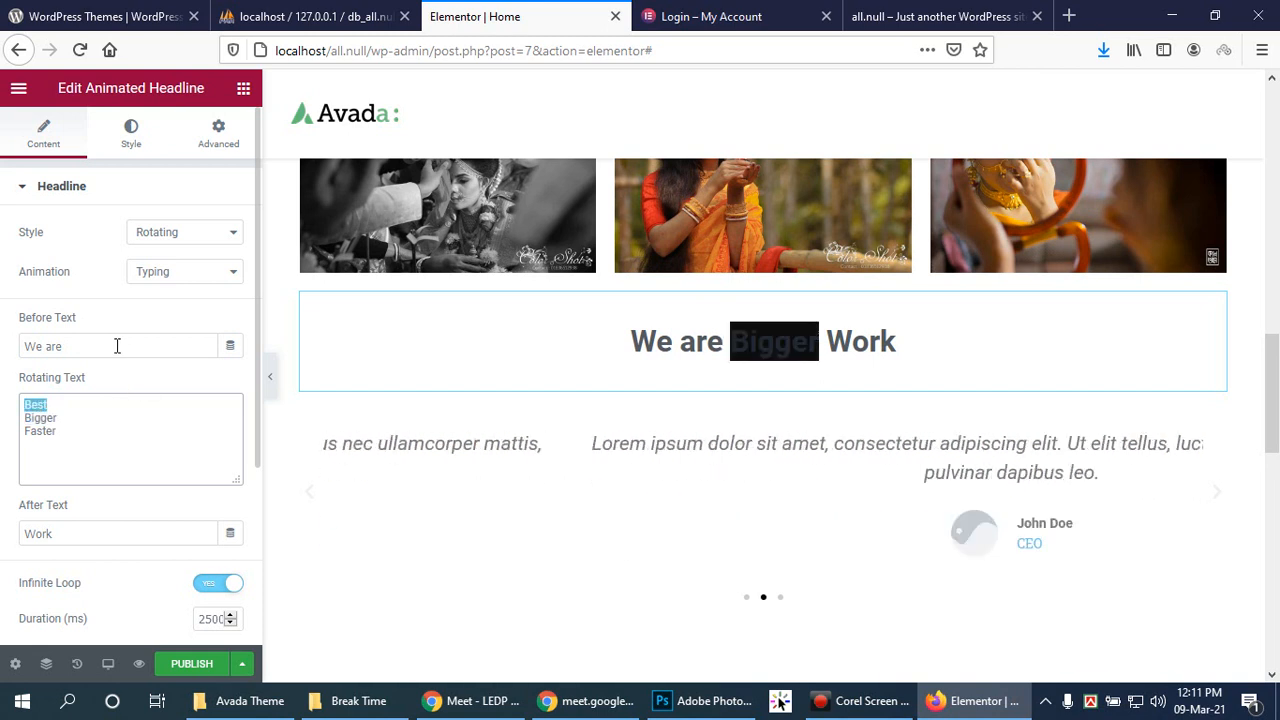
pyautogui.moveTo(116, 344); pyautogui.dragTo(42, 358)
pyautogui.press('BackSpace')
pyautogui.write('Do')
# Step: Replace the first two rotating words with 'Photography' and 'Cinematography', correcting the spelling
pyautogui.moveTo(57, 403); pyautogui.dragTo(14, 410)
pyautogui.write('Phot')
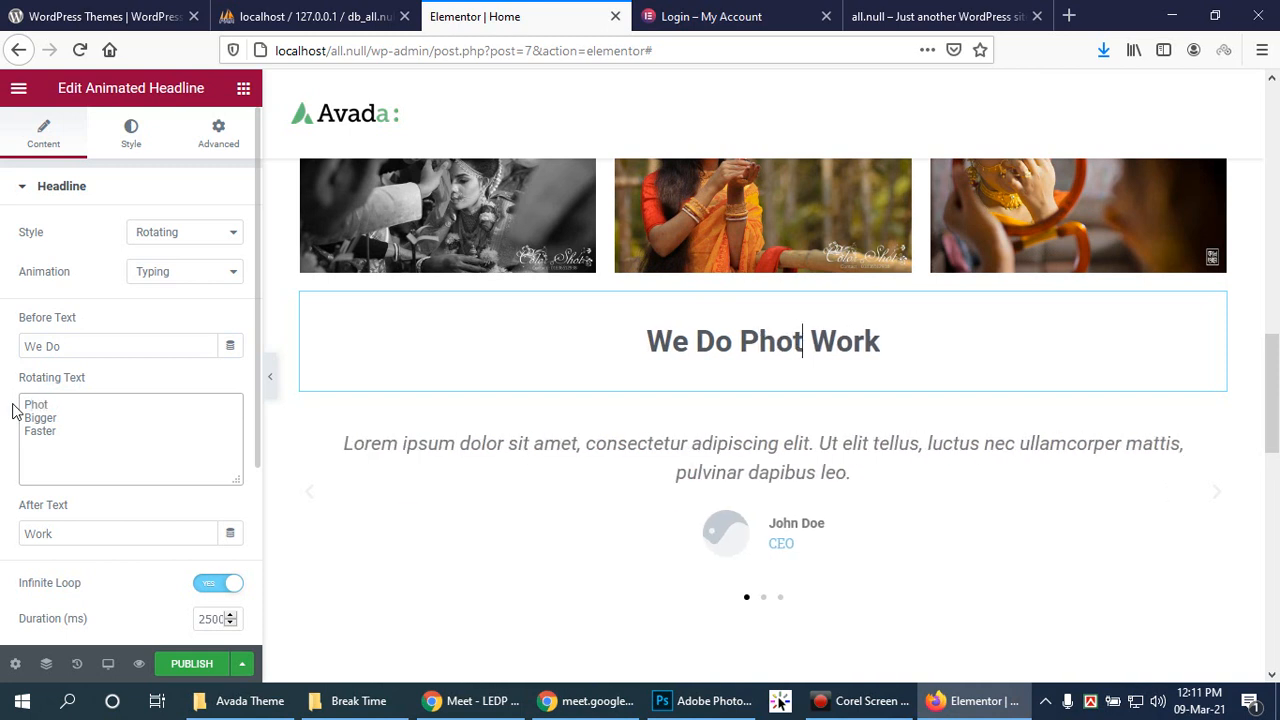
pyautogui.write('ography')
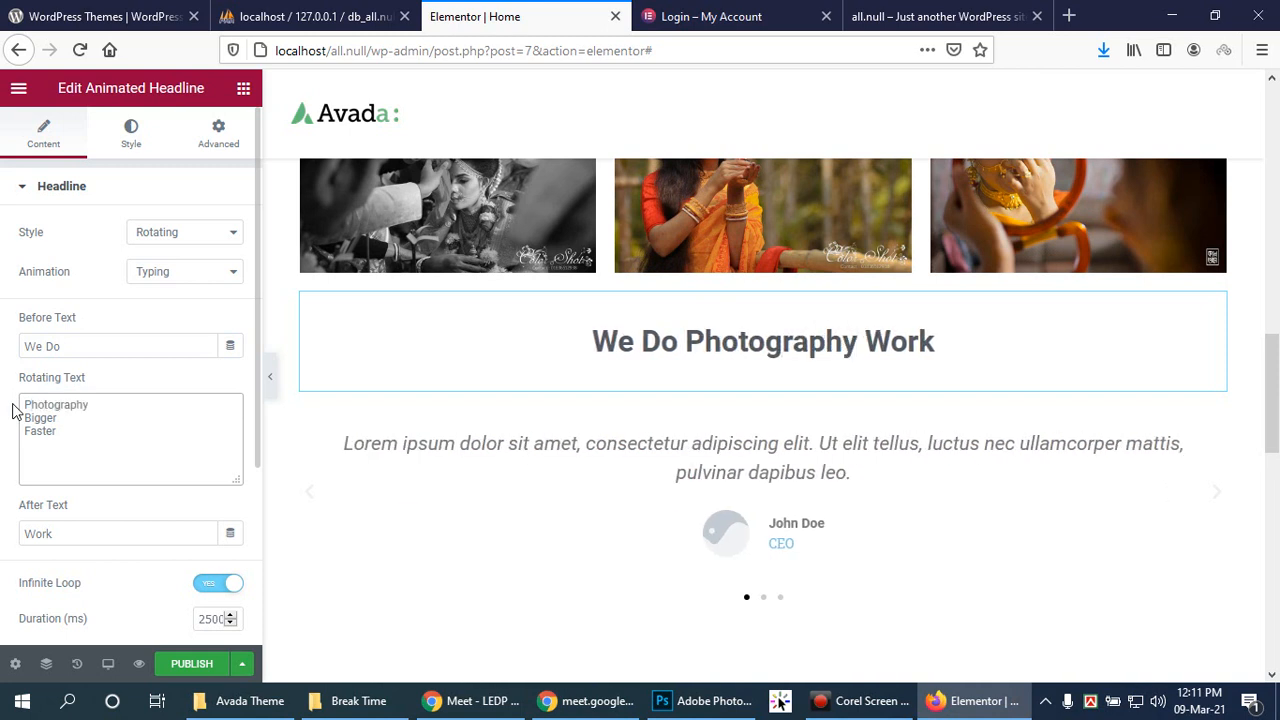
pyautogui.press('Down')
pyautogui.hotkey('shift', 'Left')
pyautogui.hotkey('shift', 'Left')
pyautogui.hotkey('shift', 'Left')
pyautogui.hotkey('shift', 'Left')
pyautogui.hotkey('shift', 'Left')
pyautogui.hotkey('shift', 'Left')
pyautogui.write('Cinamato')
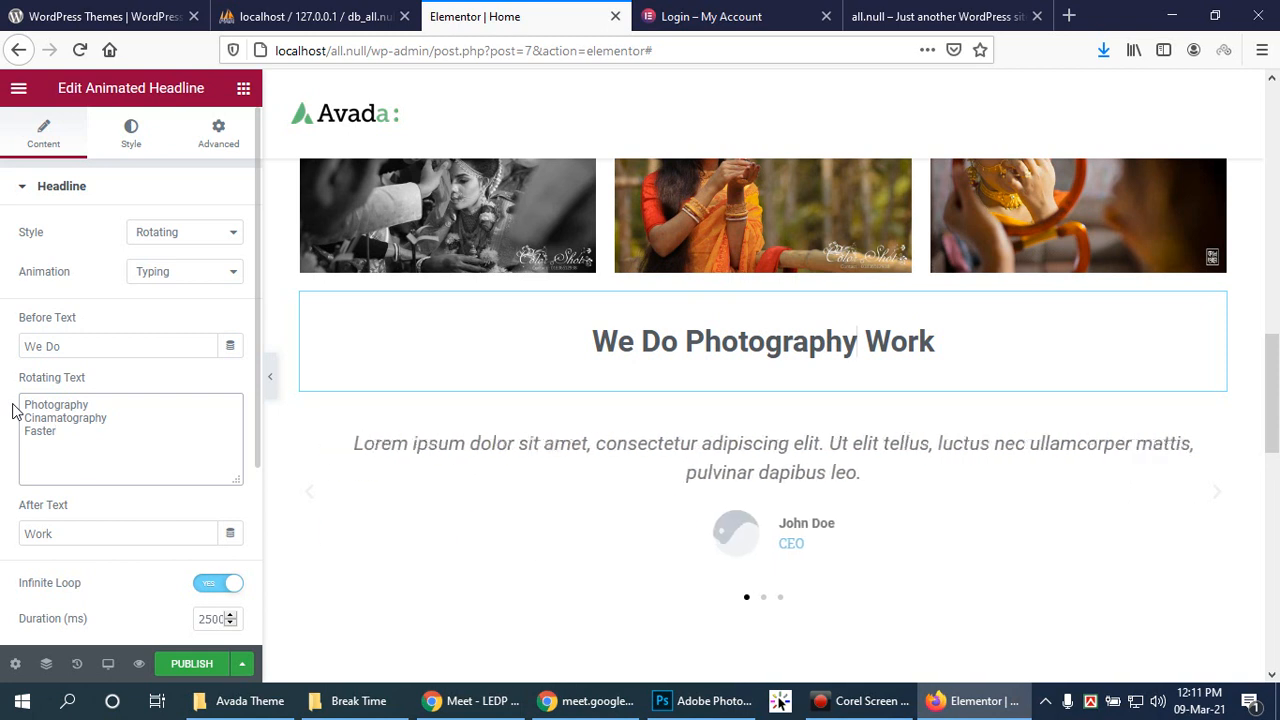
pyautogui.moveTo(105, 433); pyautogui.dragTo(20, 443)
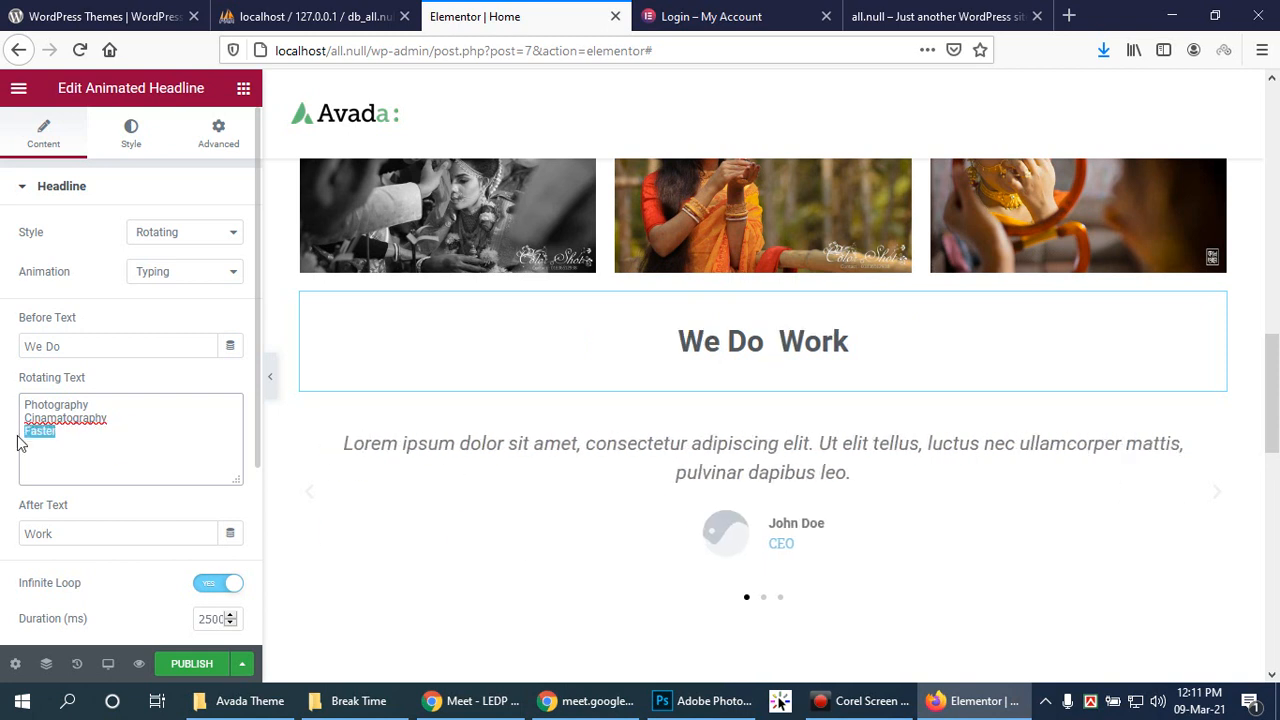
pyautogui.rightClick(53, 417)
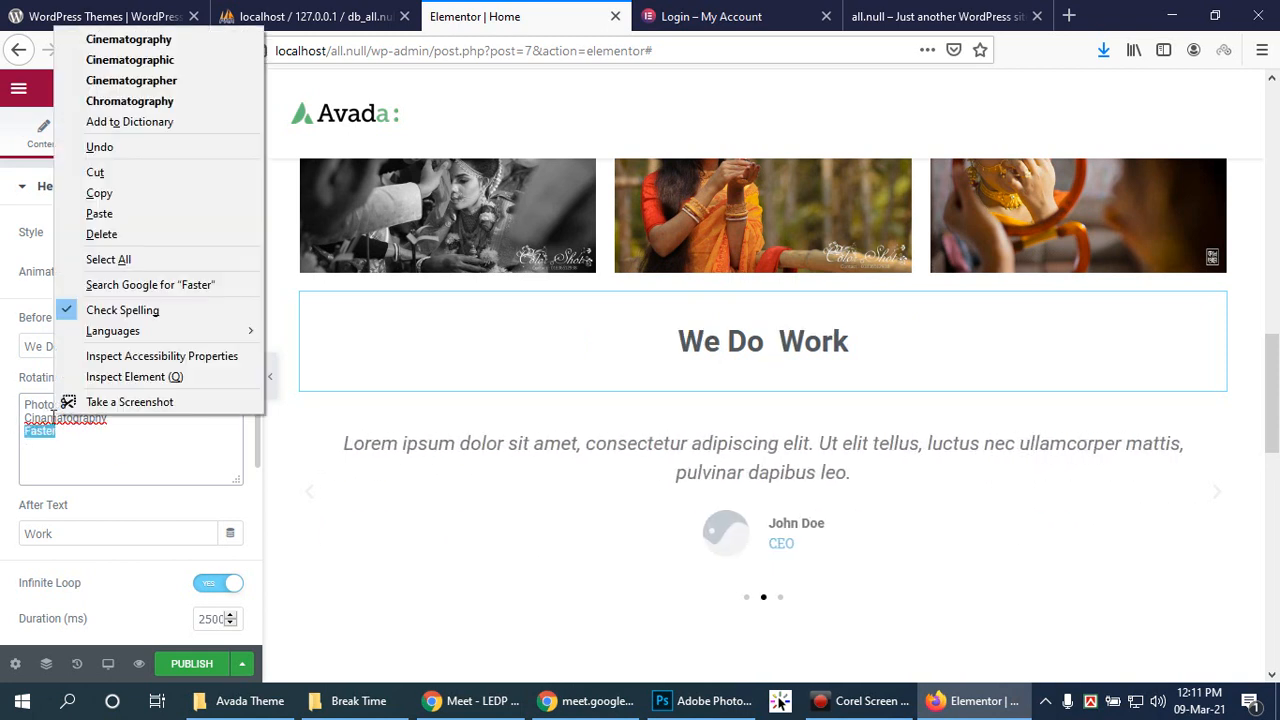
pyautogui.click(188, 40)
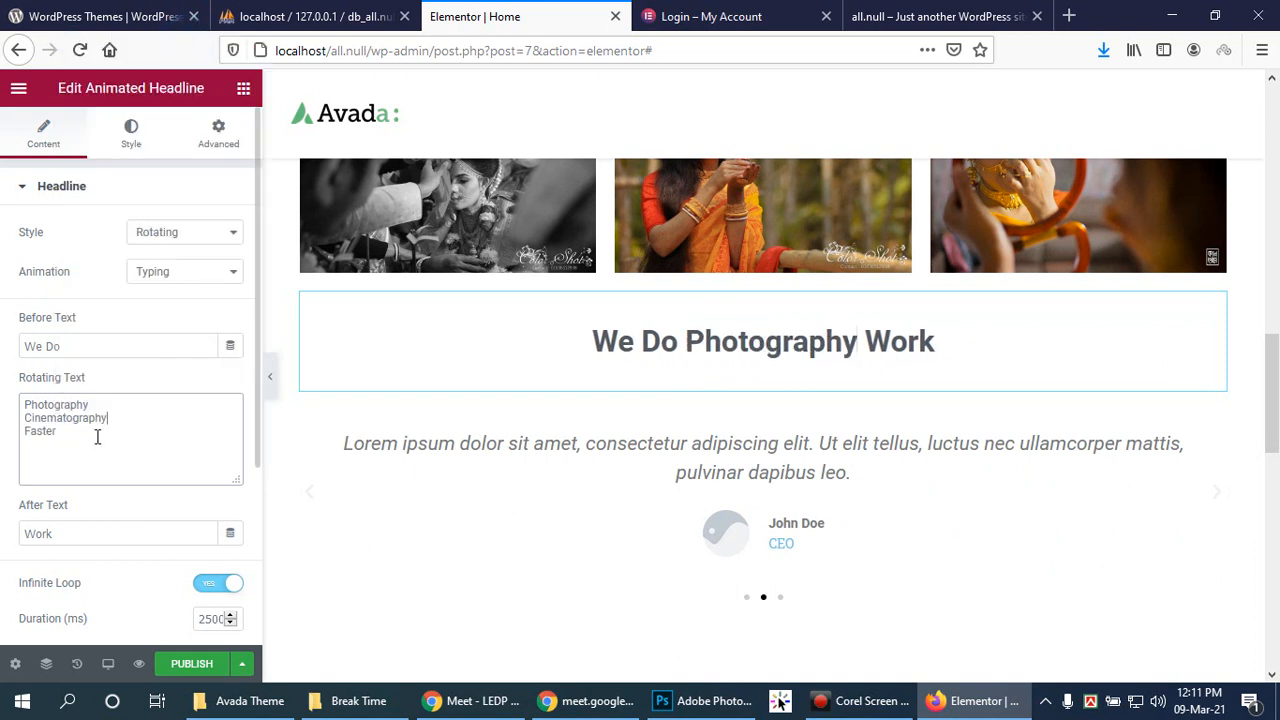
# Step: Delete the trailing 'Work' and start typing 'Event Booking' as the third rotating word
pyautogui.moveTo(91, 446); pyautogui.dragTo(17, 440)
pyautogui.click(75, 534)
pyautogui.press('BackSpace')
pyautogui.press('BackSpace')
pyautogui.press('BackSpace')
pyautogui.press('BackSpace')
pyautogui.click(90, 438)
pyautogui.write('Eve')
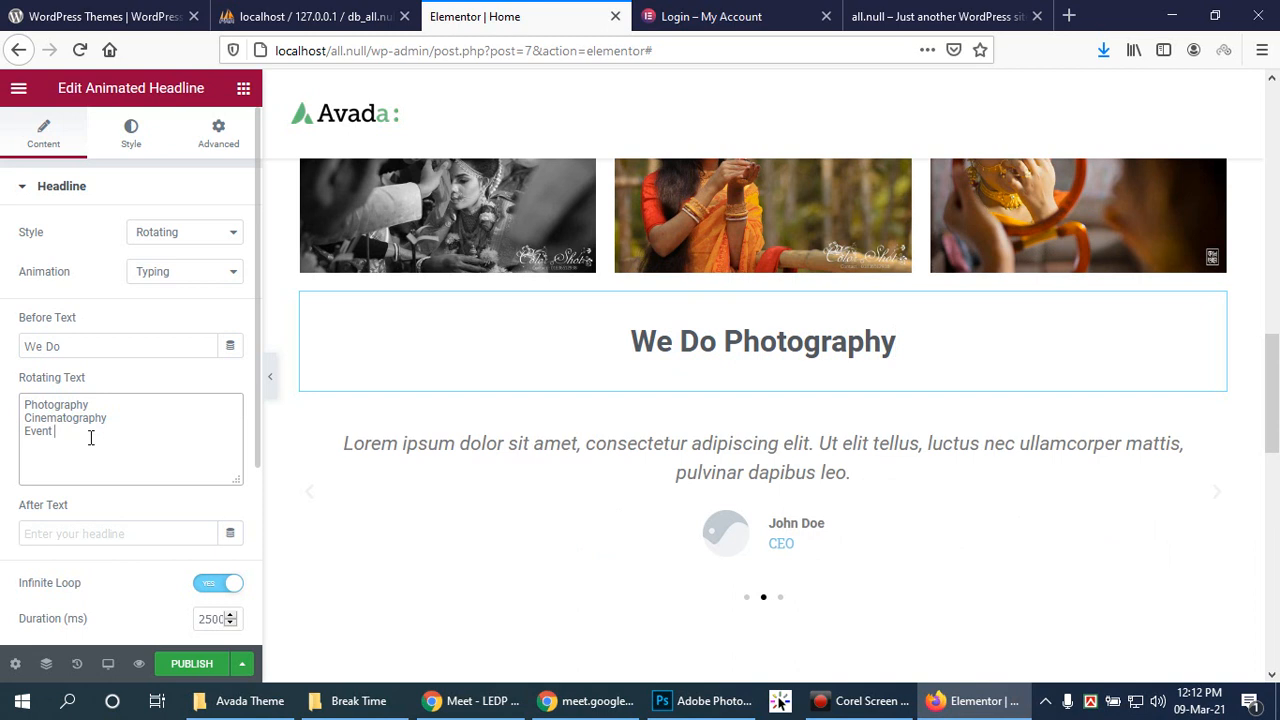
pyautogui.write('nt Booking')
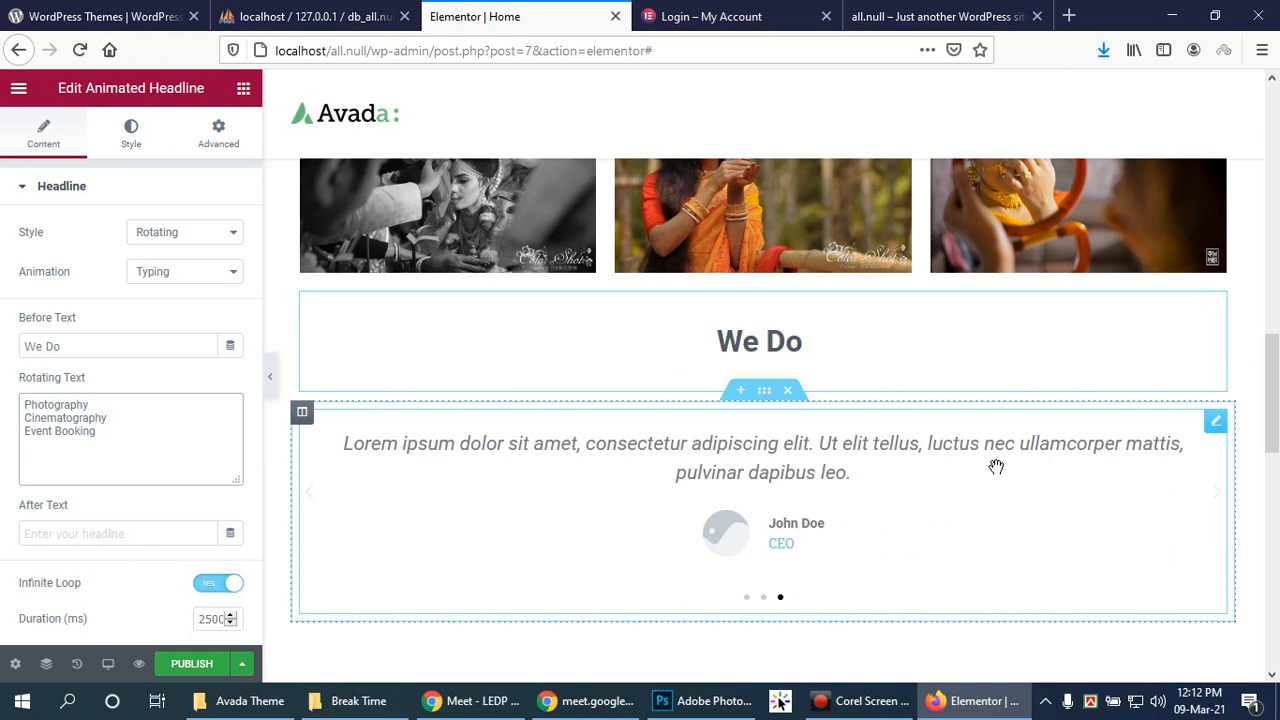
# Step: Set the headline animation to Clip and add 'Video Ads creation' as a fourth rotating line
pyautogui.click(186, 273)
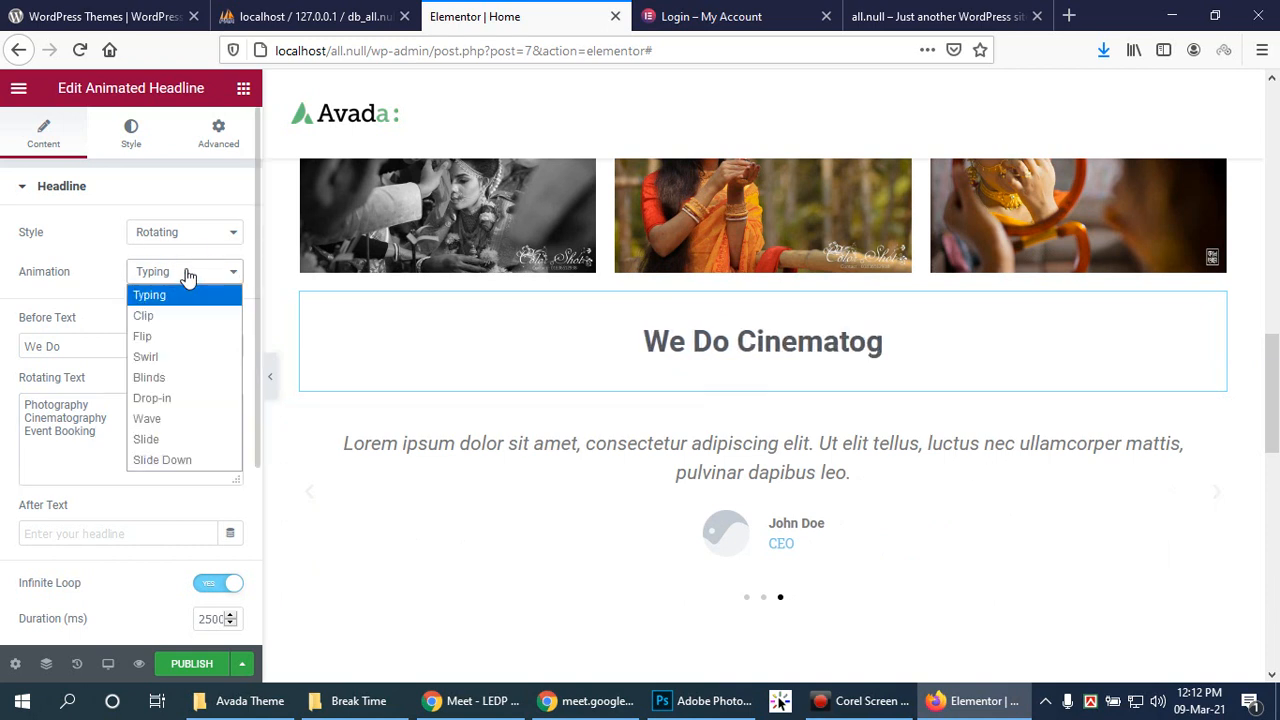
pyautogui.click(192, 318)
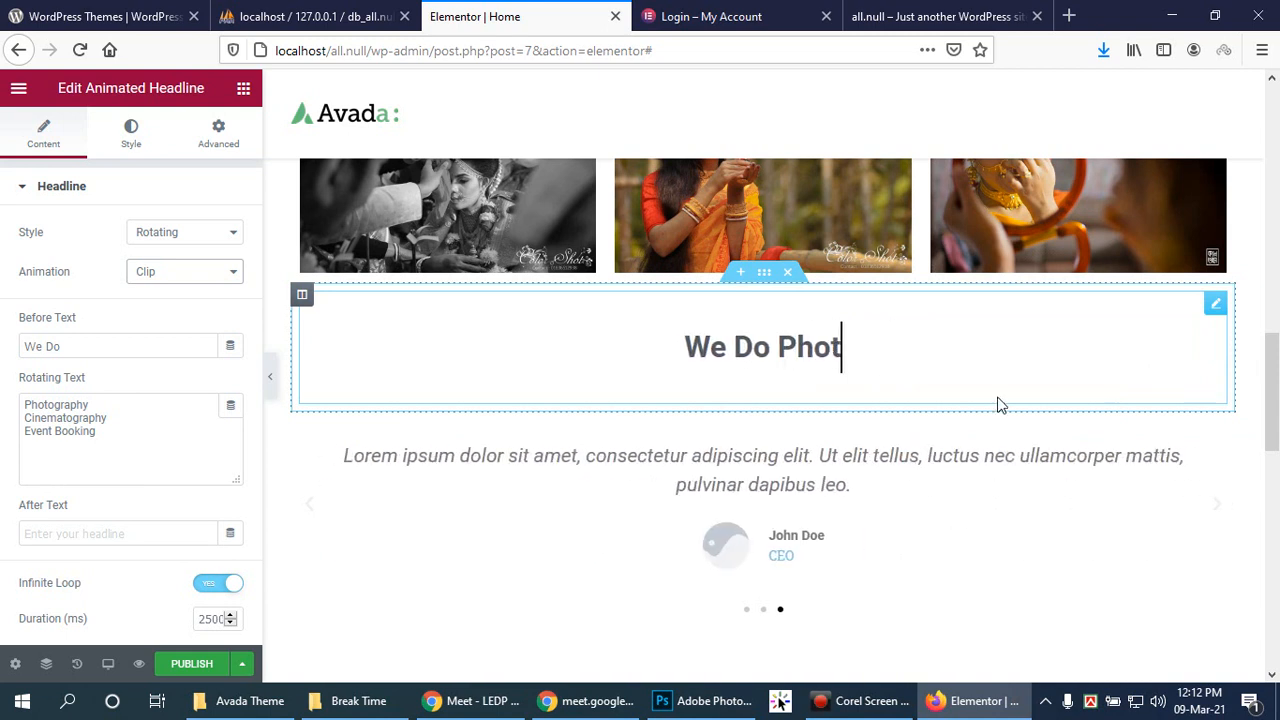
pyautogui.click(108, 434)
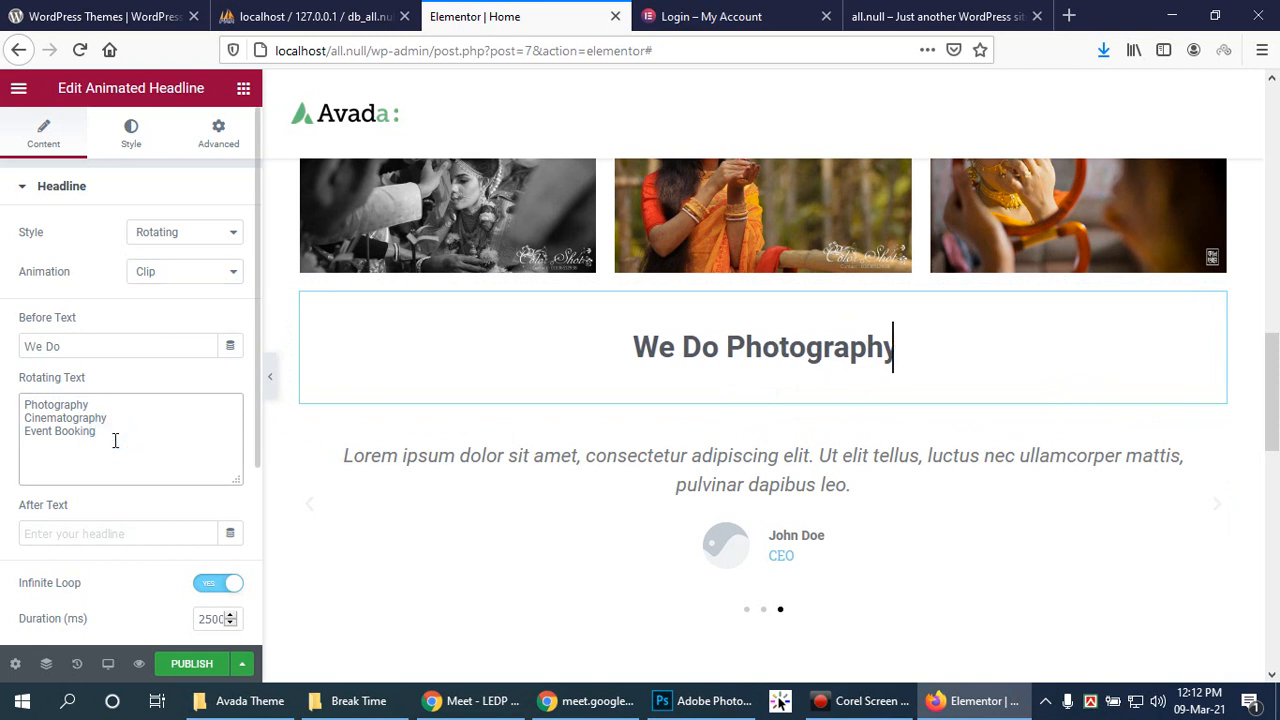
pyautogui.press('Return')
pyautogui.write('Vid')
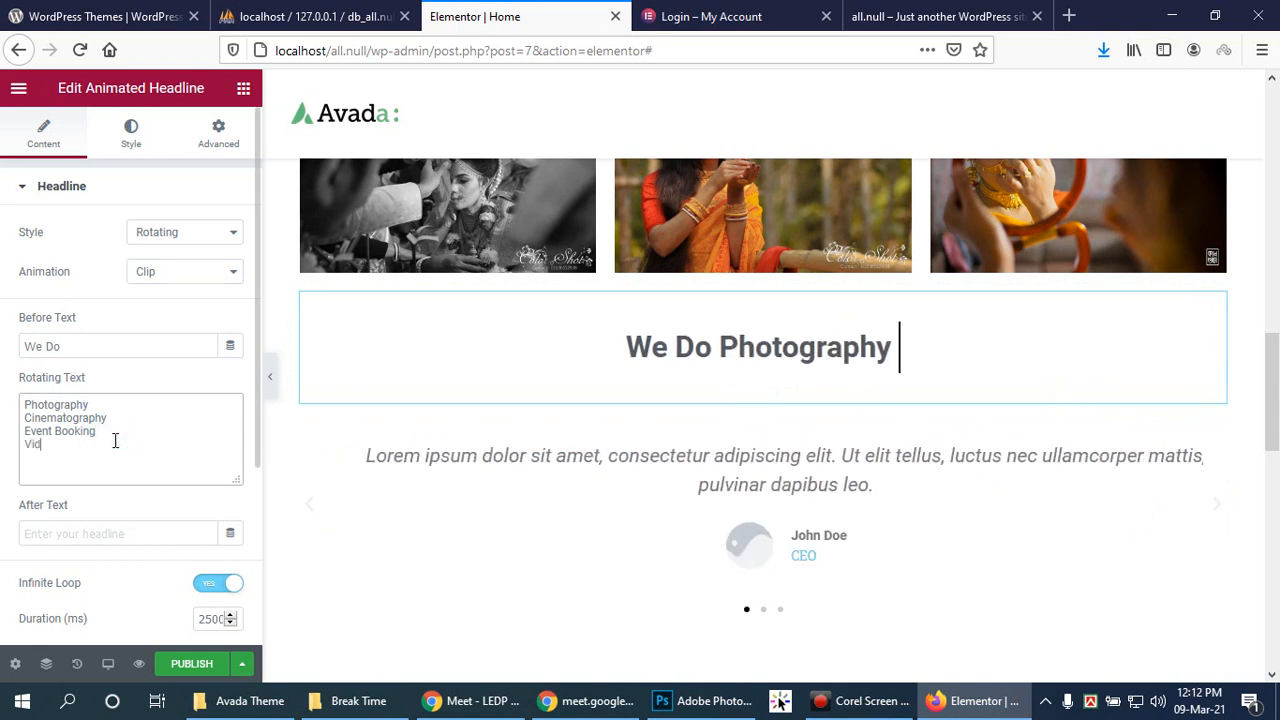
pyautogui.write('eo ')
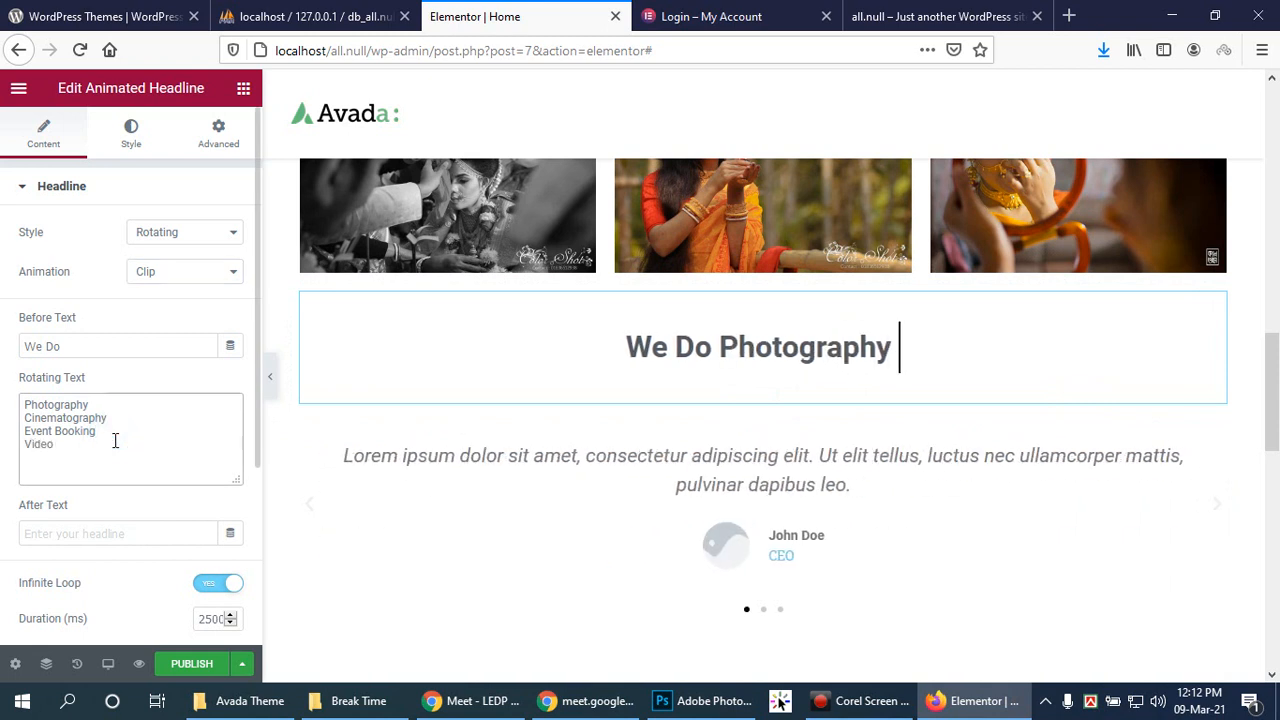
pyautogui.write('Ads creation')
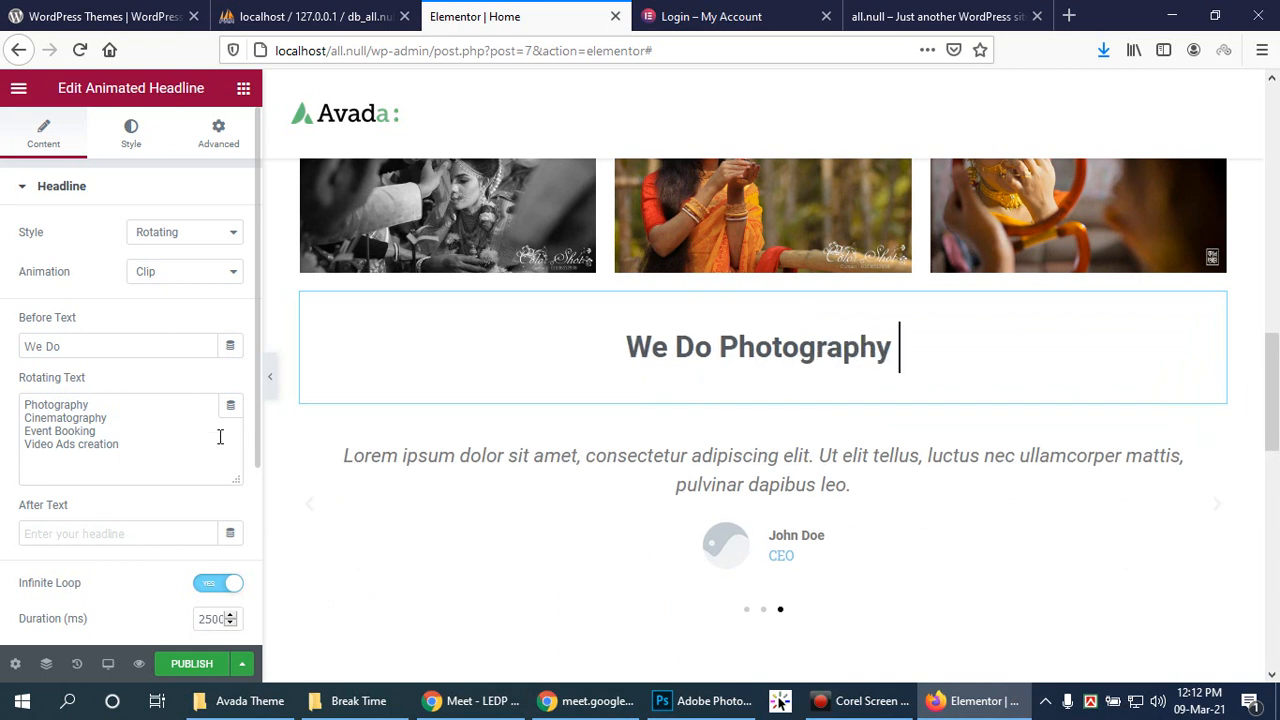
# Step: Replace 'Ads creation' with 'Editing' so the fourth rotating phrase reads 'Video Editing'
pyautogui.click(64, 445)
pyautogui.moveTo(64, 445); pyautogui.dragTo(151, 448)
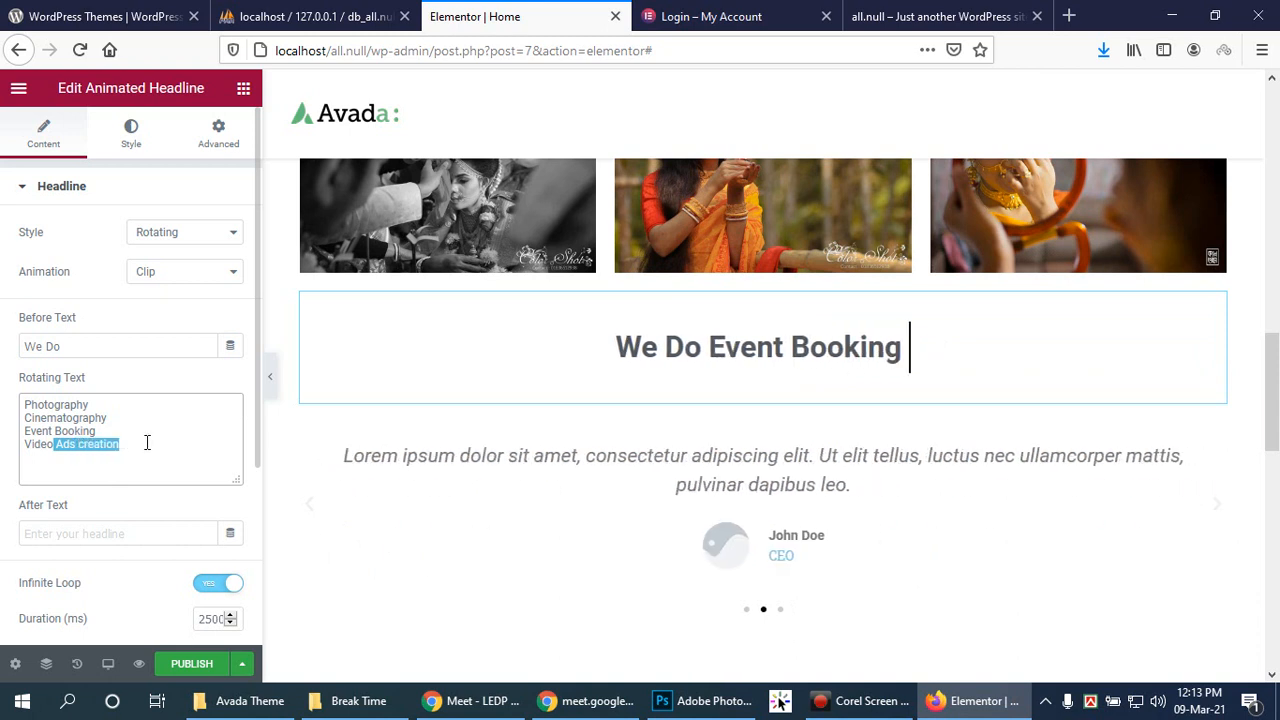
pyautogui.press('BackSpace')
pyautogui.write('Editing')
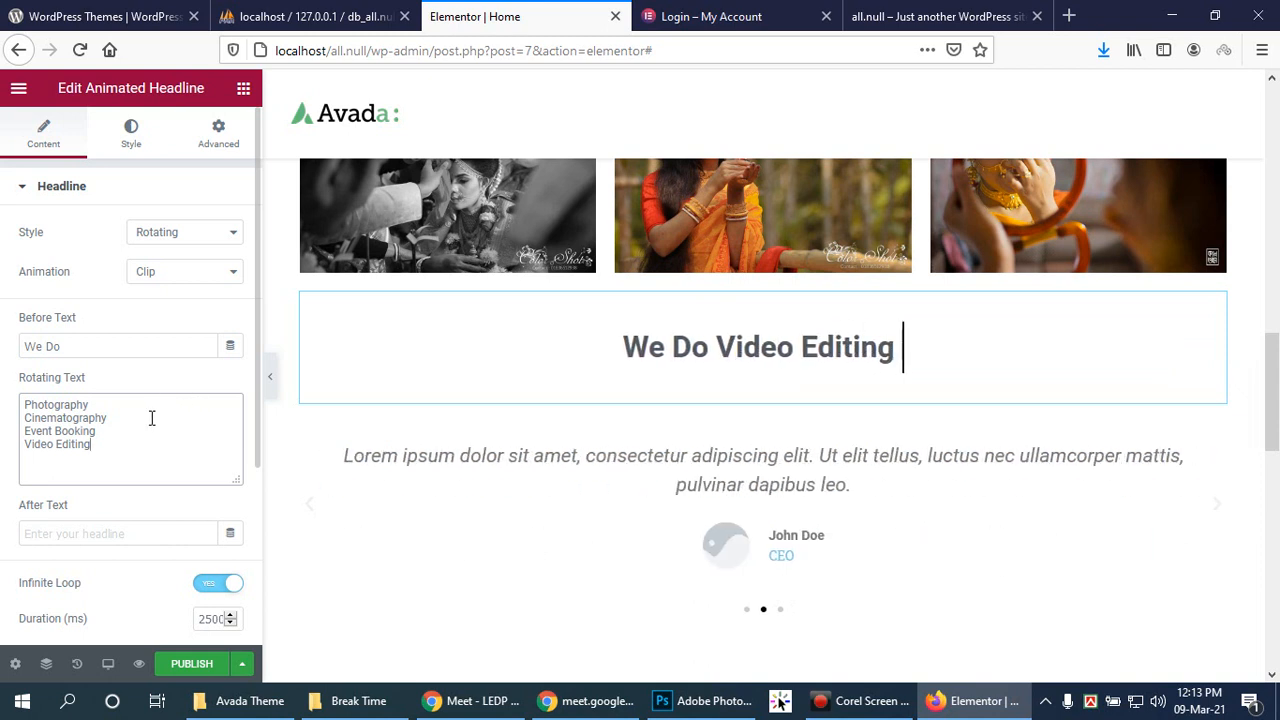
pyautogui.scroll(-1, 235, 389)
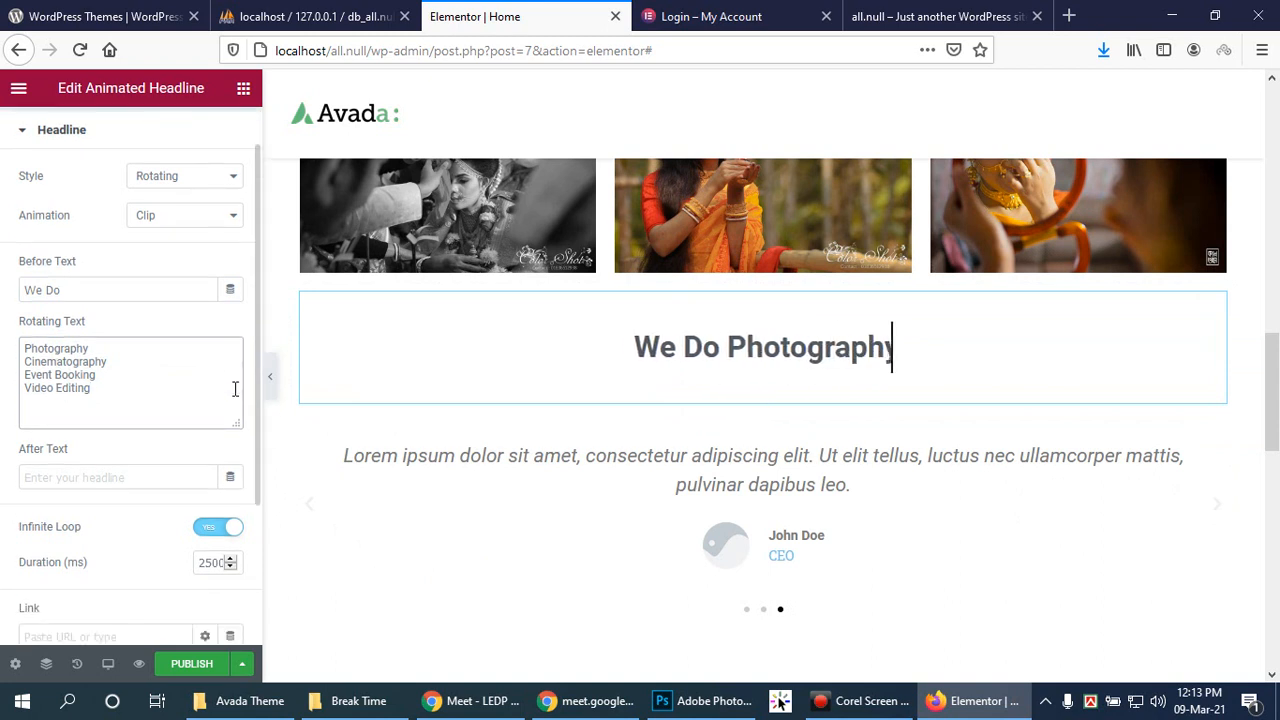
pyautogui.click(214, 533)
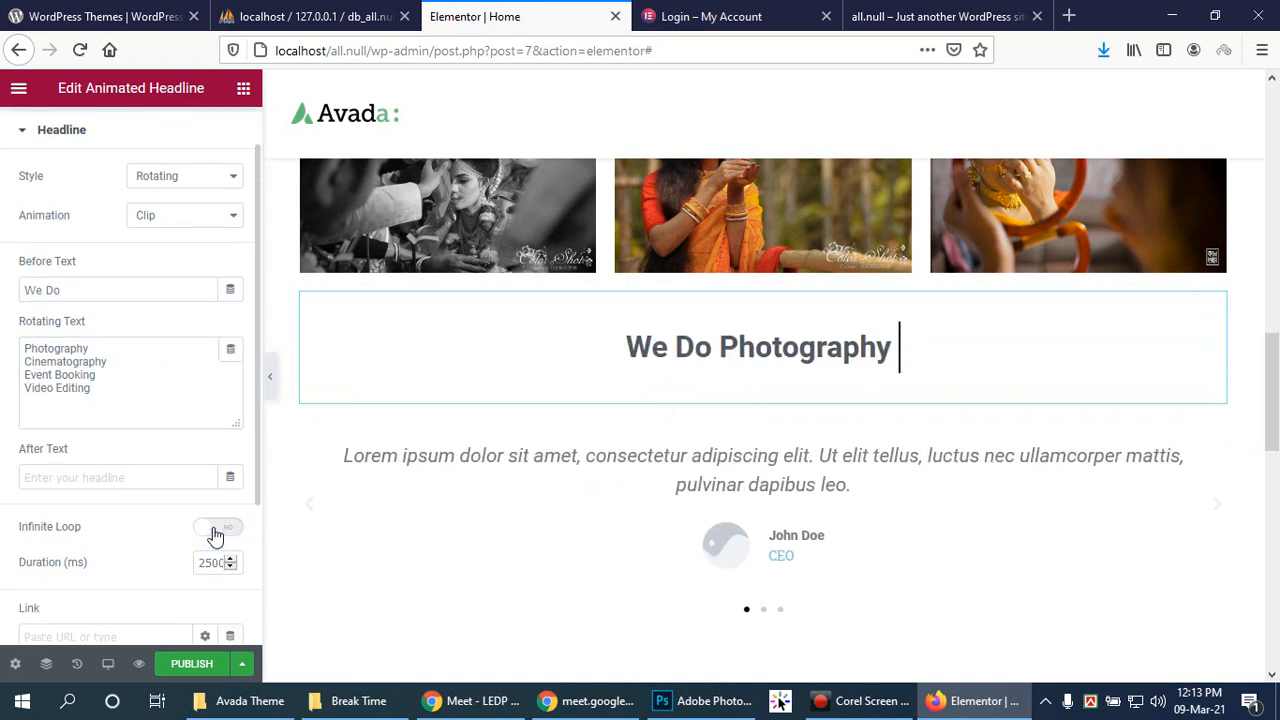
pyautogui.click(214, 533)
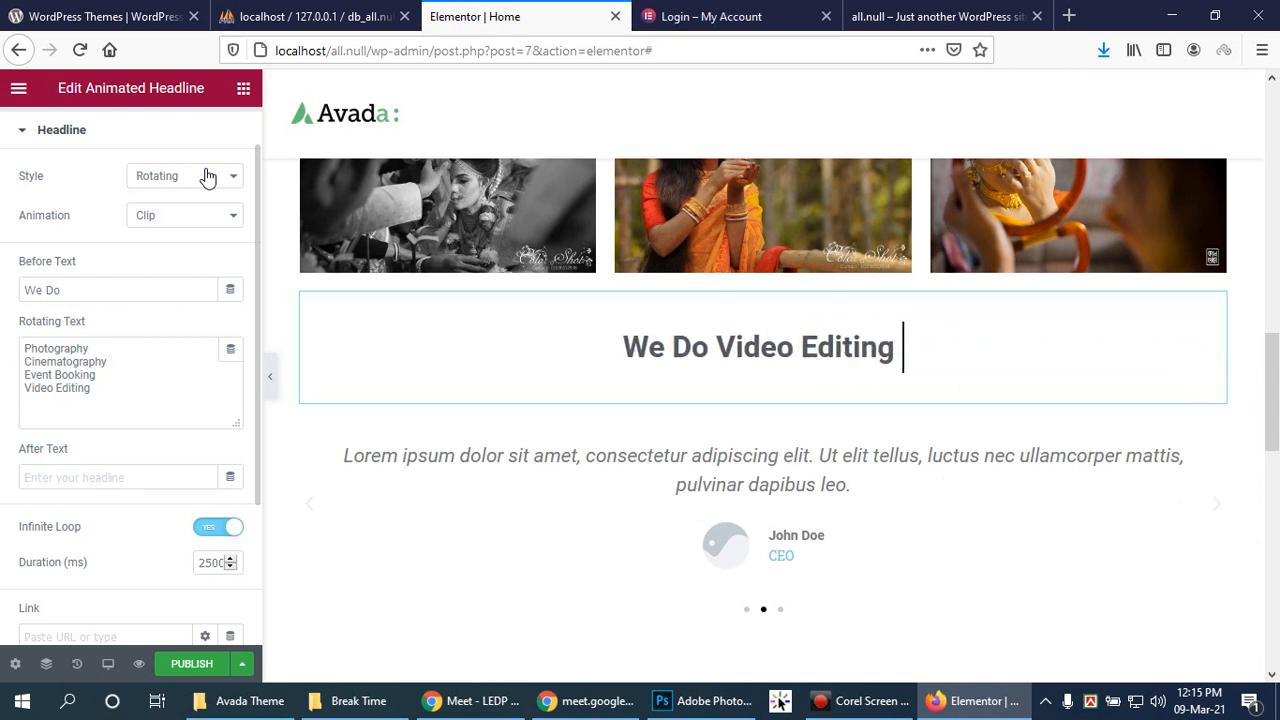
pyautogui.click(135, 391)
pyautogui.hotkey('ctrl', 'a')
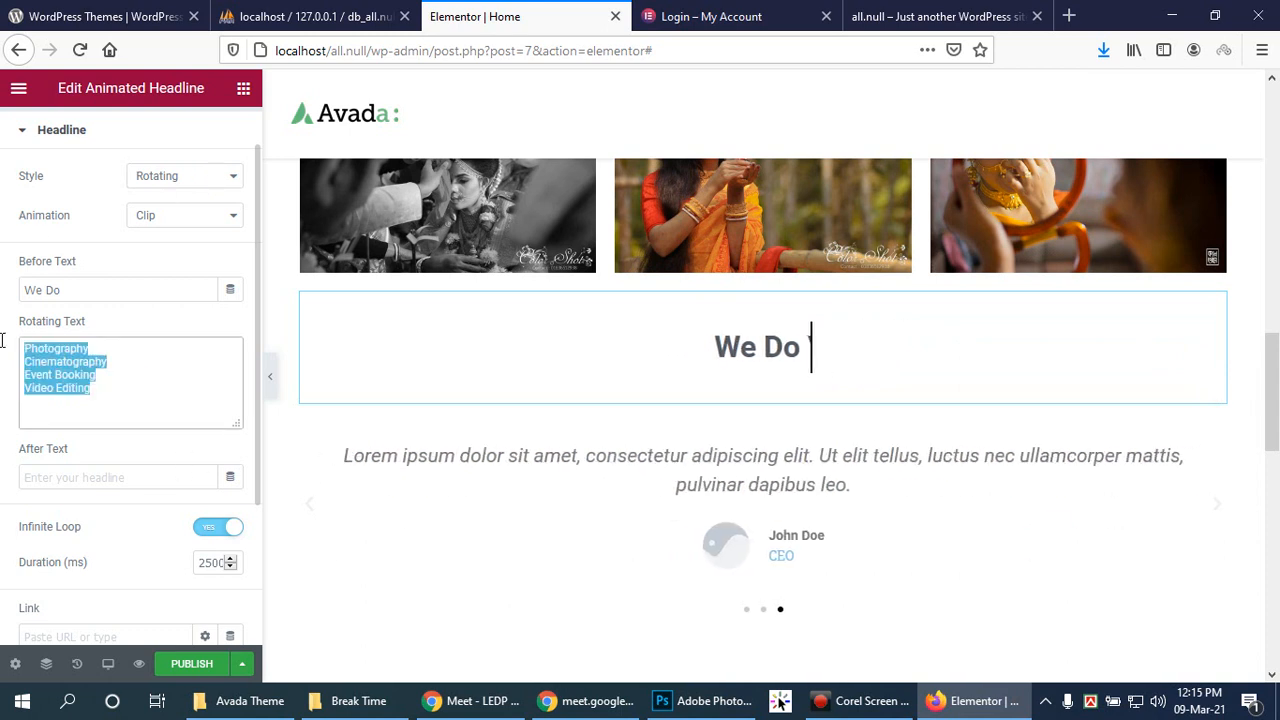
pyautogui.click(162, 390)
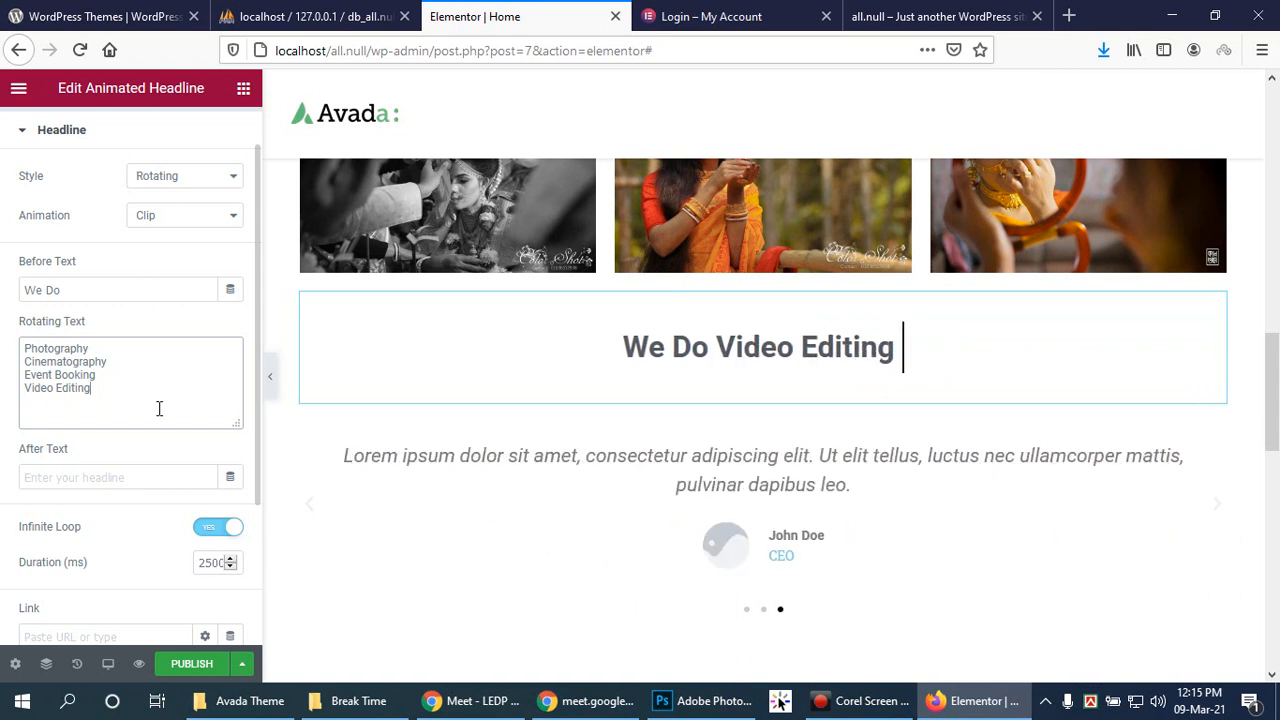
pyautogui.scroll(-1, 192, 440)
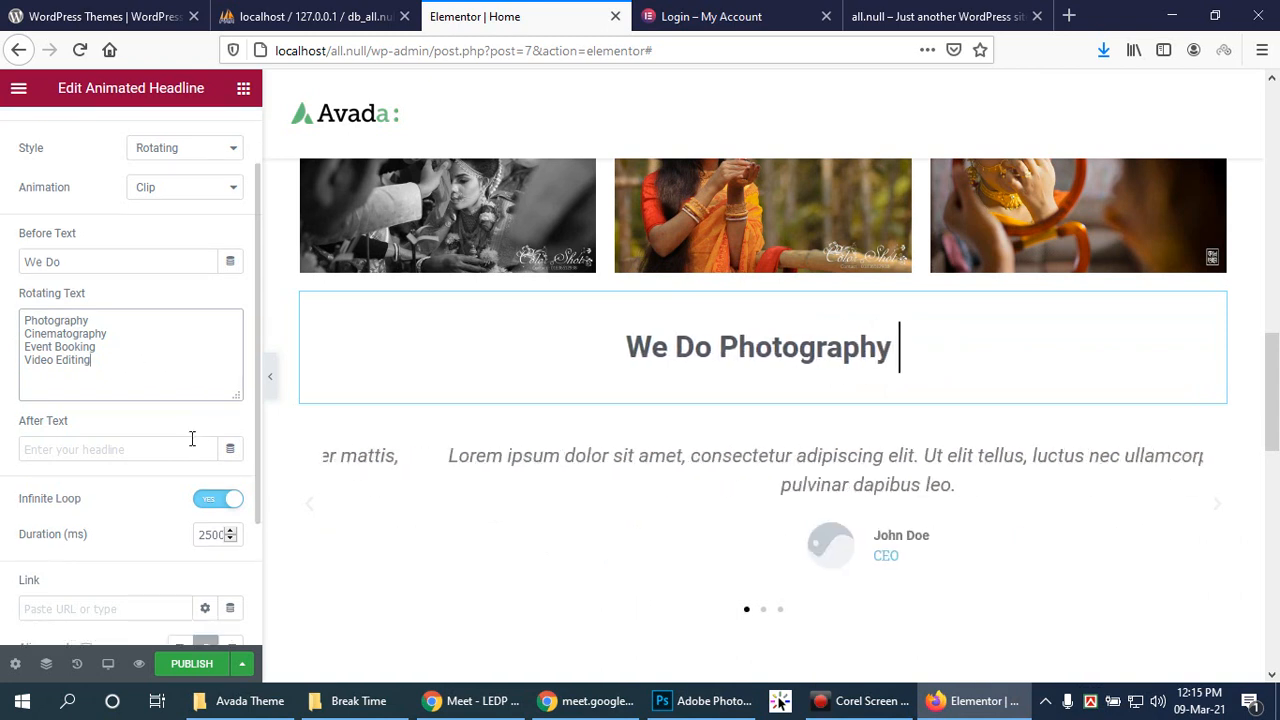
pyautogui.scroll(-1, 193, 443)
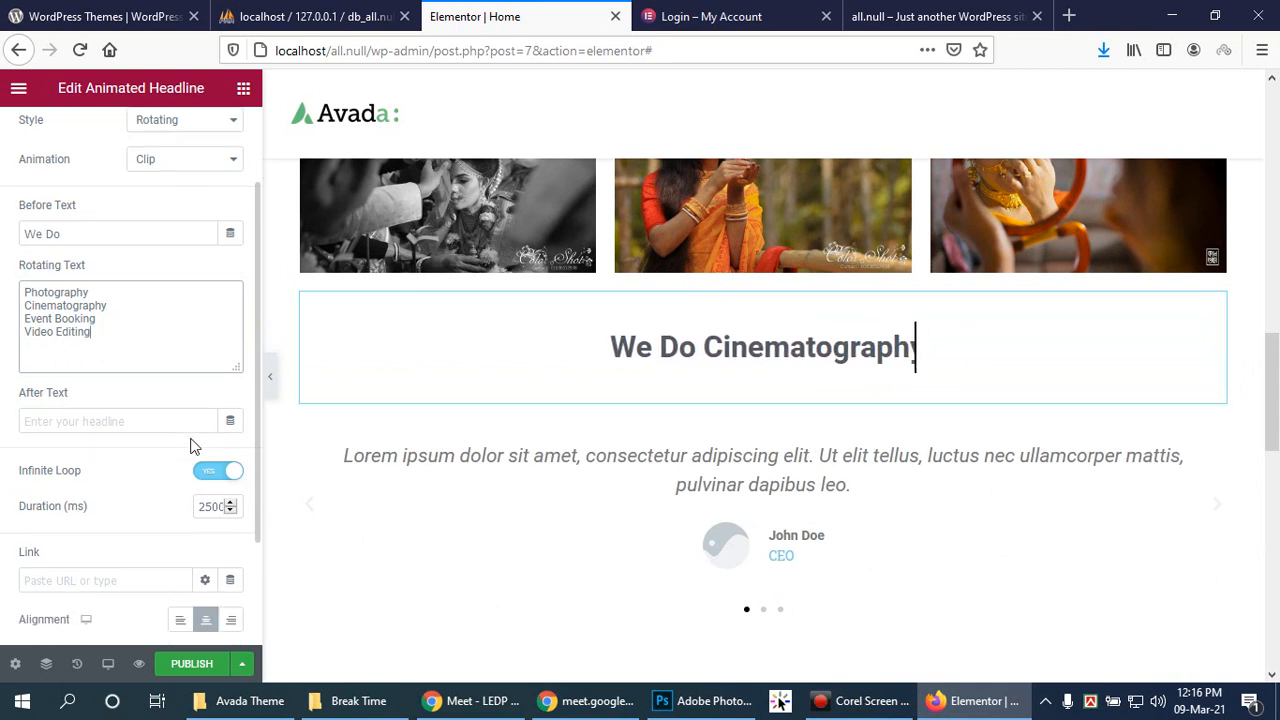
pyautogui.doubleClick(204, 507)
pyautogui.write('3000')
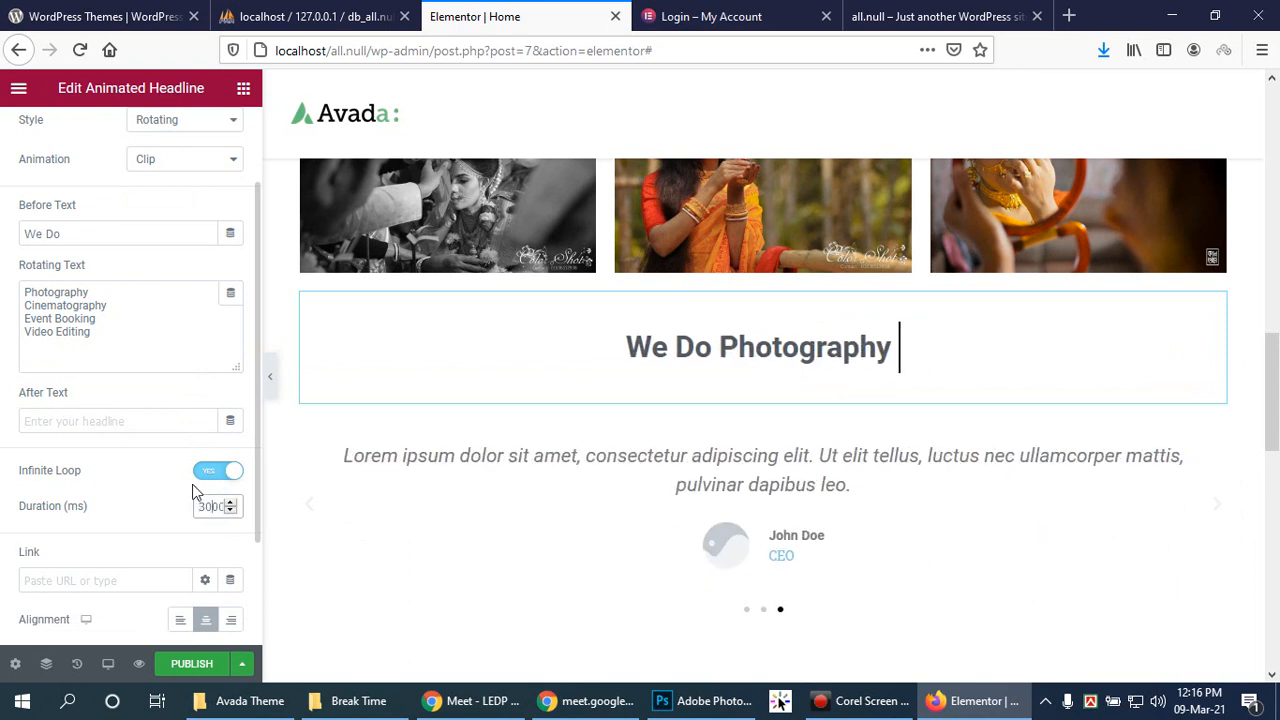
pyautogui.click(194, 537)
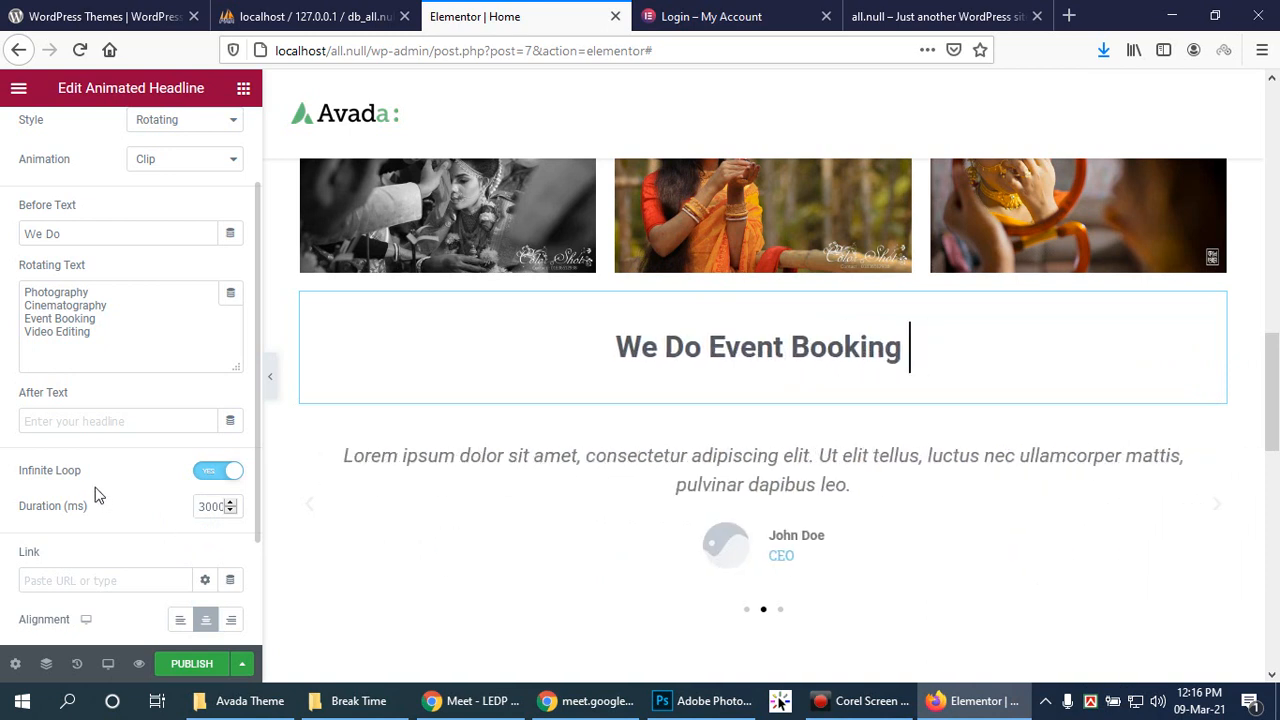
pyautogui.scroll(-3, 97, 493)
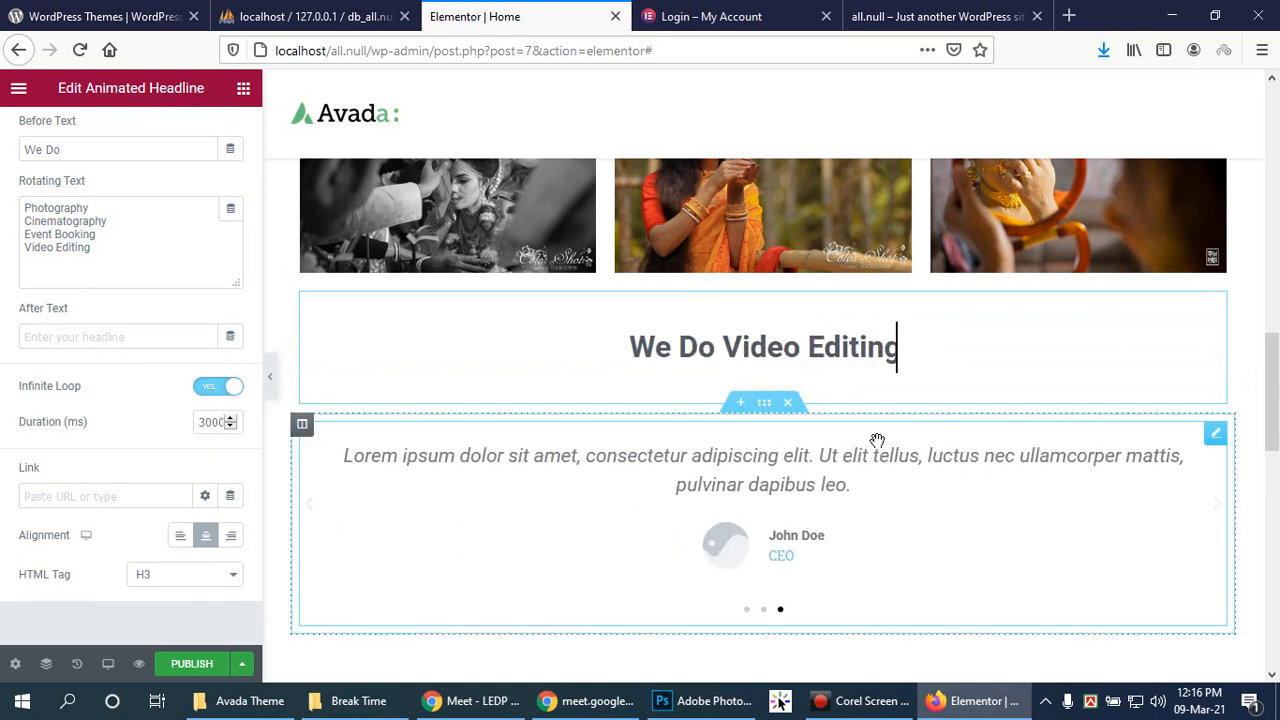
# Step: Open the Testimonial Carousel's settings and expand the first slide's fields
pyautogui.click(797, 453)
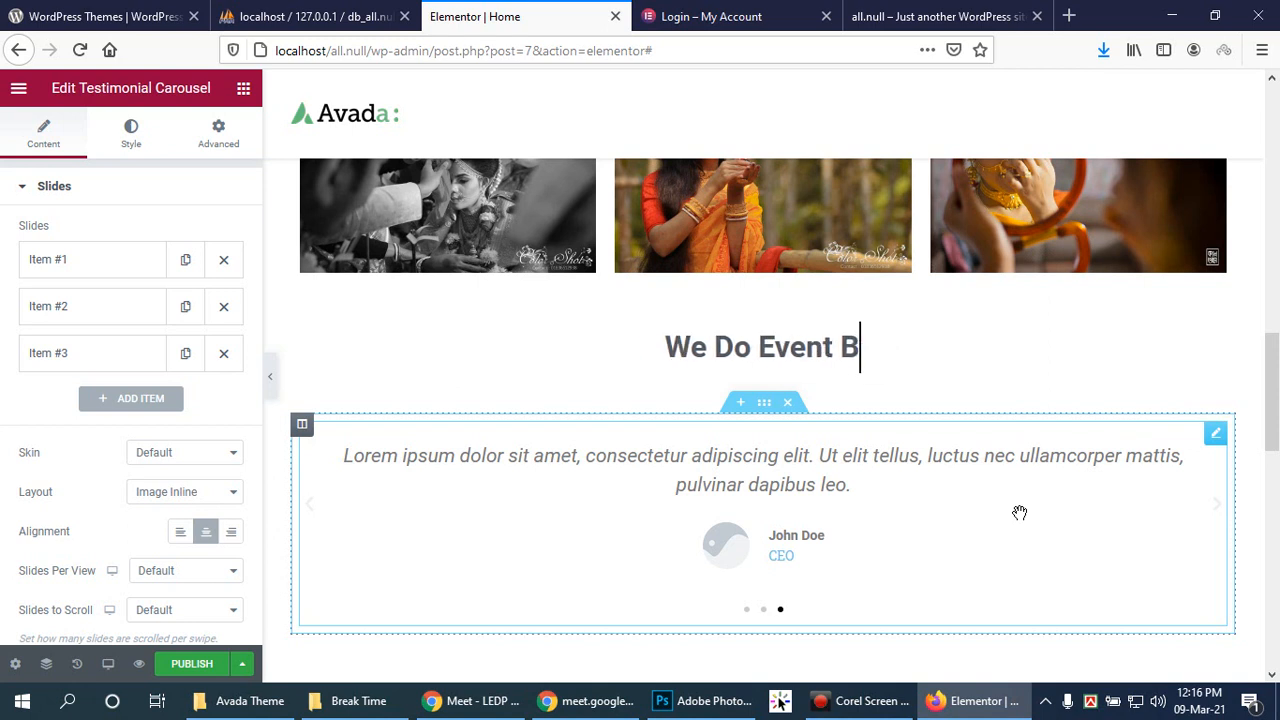
pyautogui.click(44, 263)
# Step: Give the first testimonial slide the photo of the woman with a mirror
pyautogui.tripleClick(150, 370)
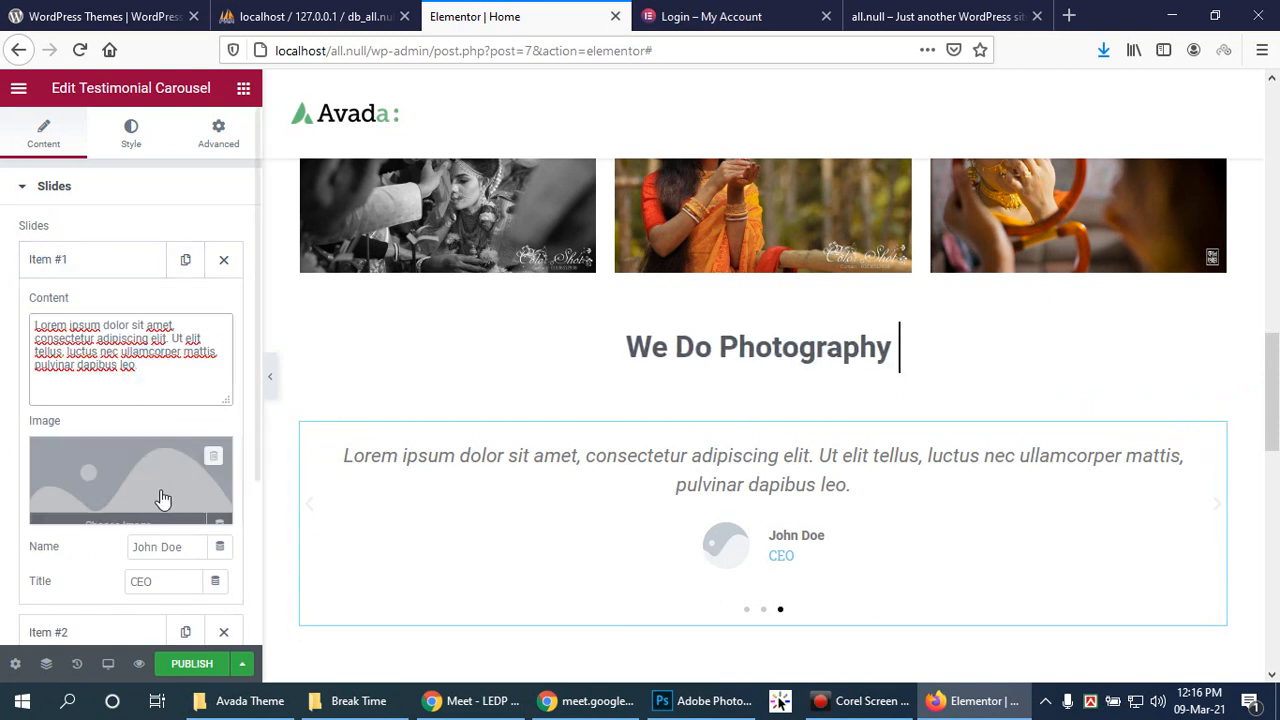
pyautogui.click(466, 701)
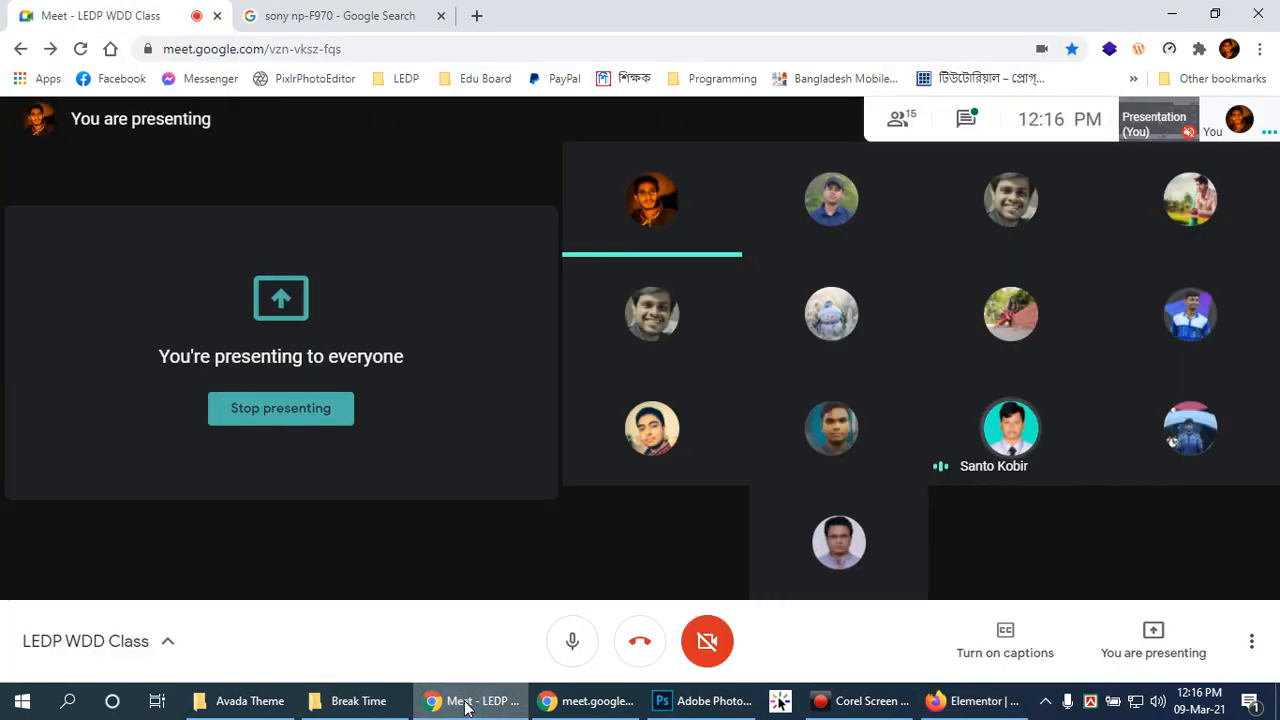
pyautogui.click(466, 701)
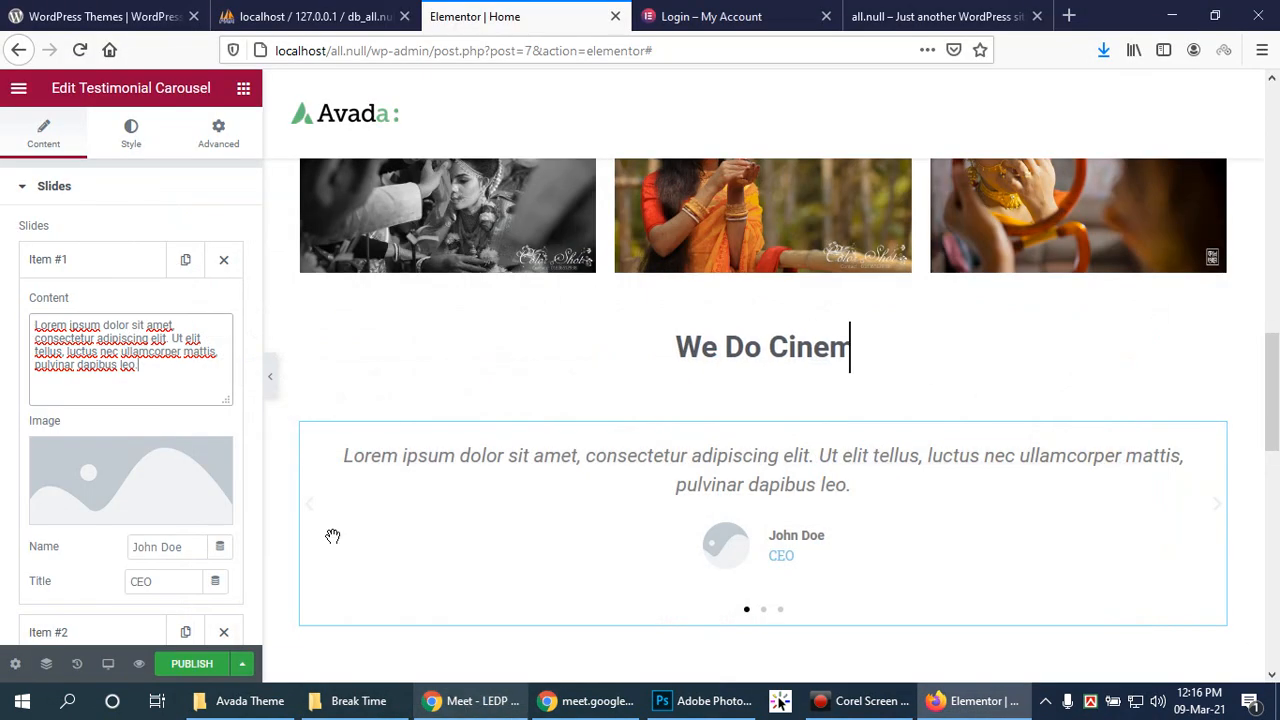
pyautogui.click(117, 510)
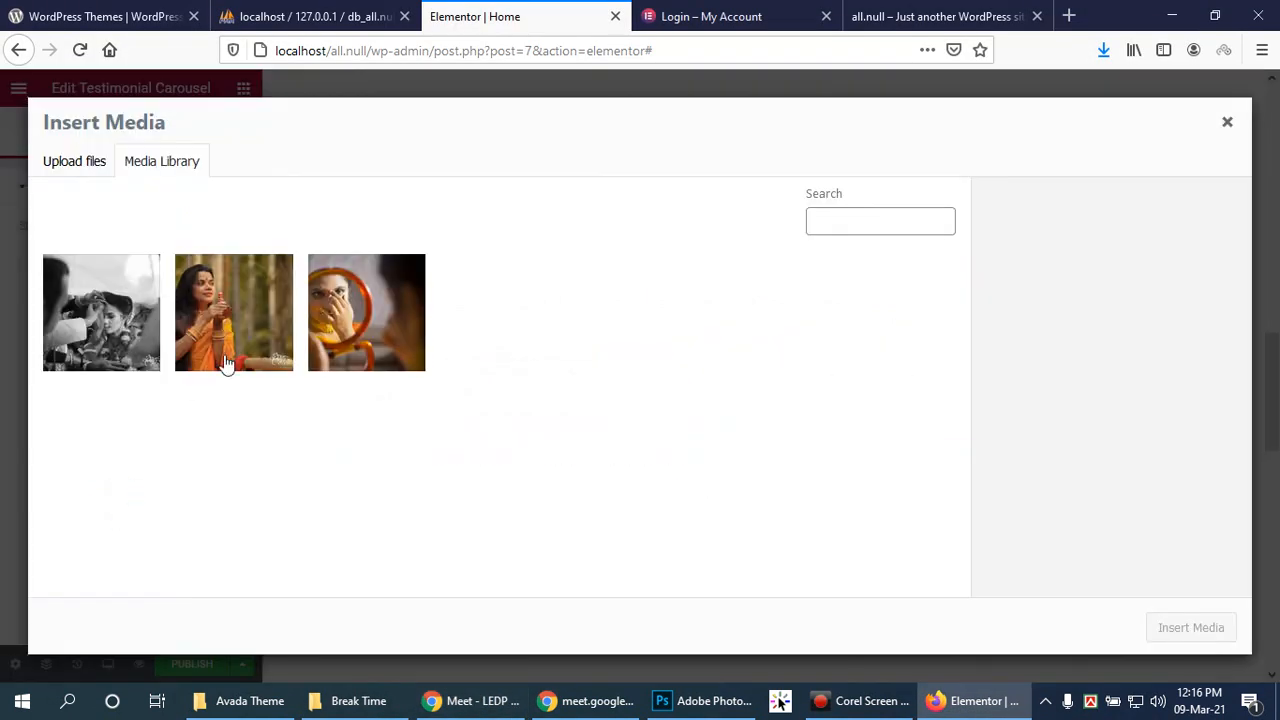
pyautogui.click(366, 325)
pyautogui.click(1178, 627)
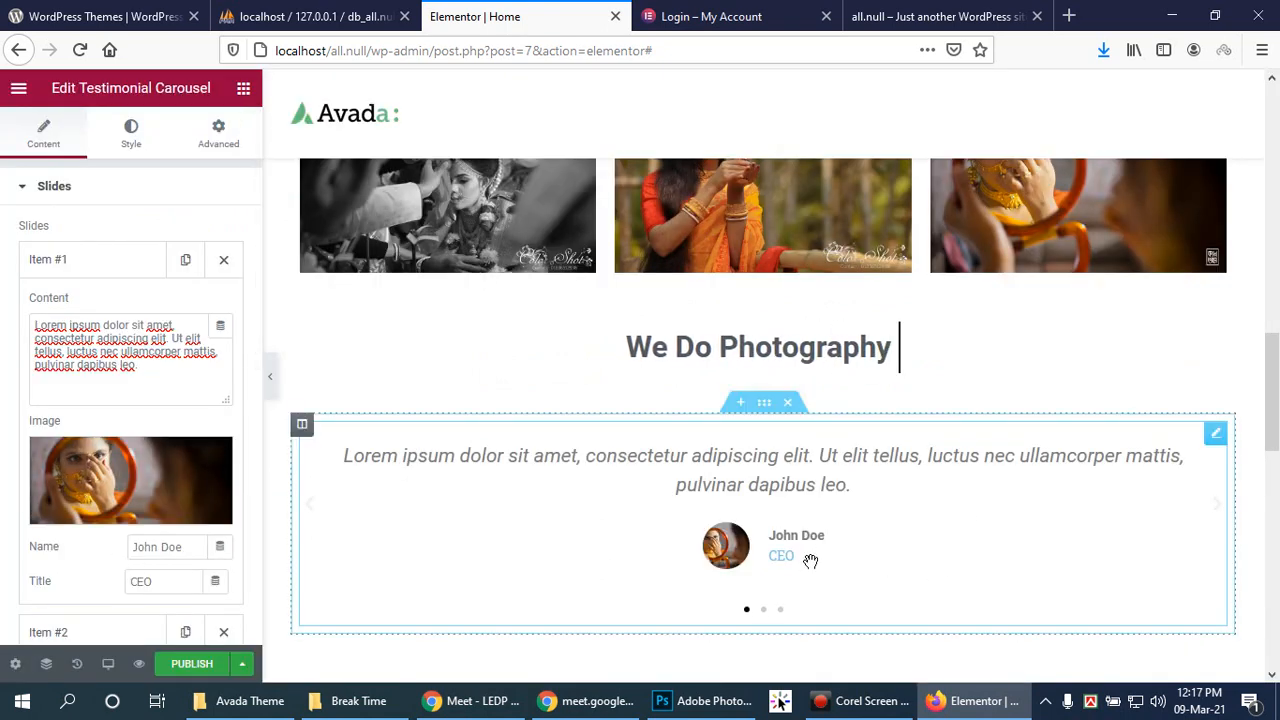
# Step: Give the second testimonial slide the photo of the woman in orange
pyautogui.scroll(-1, 150, 520)
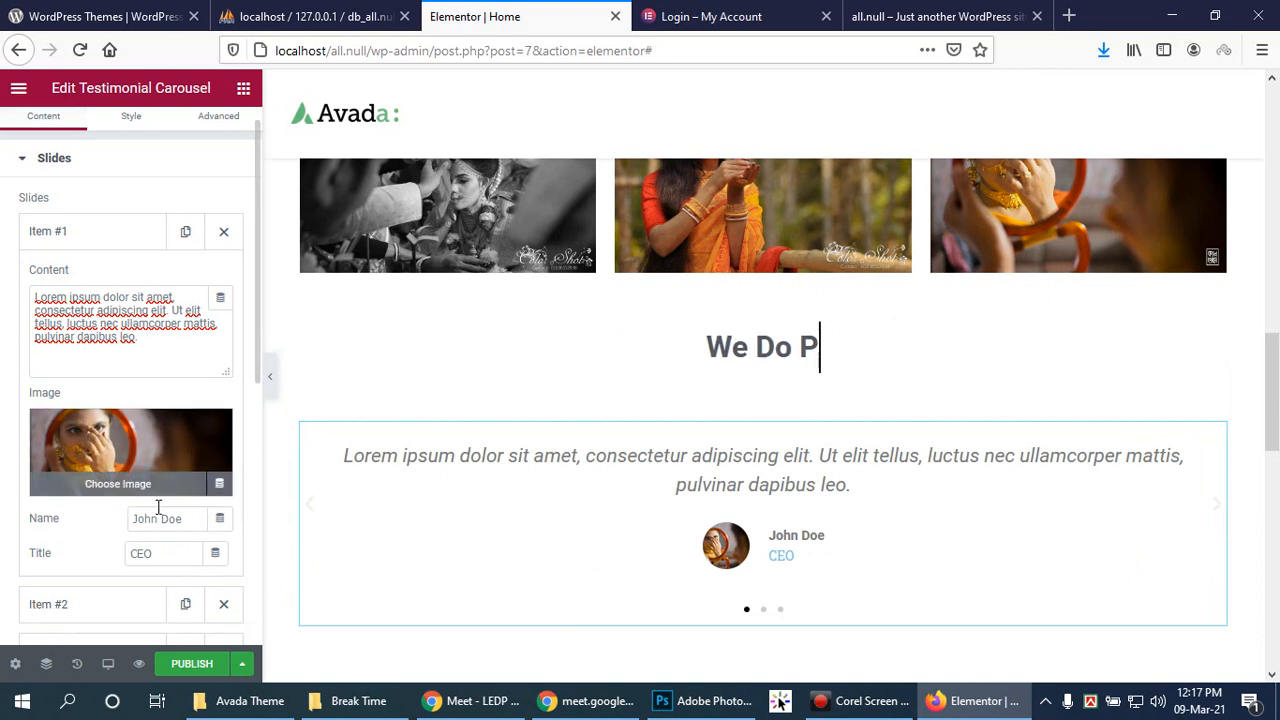
pyautogui.click(83, 603)
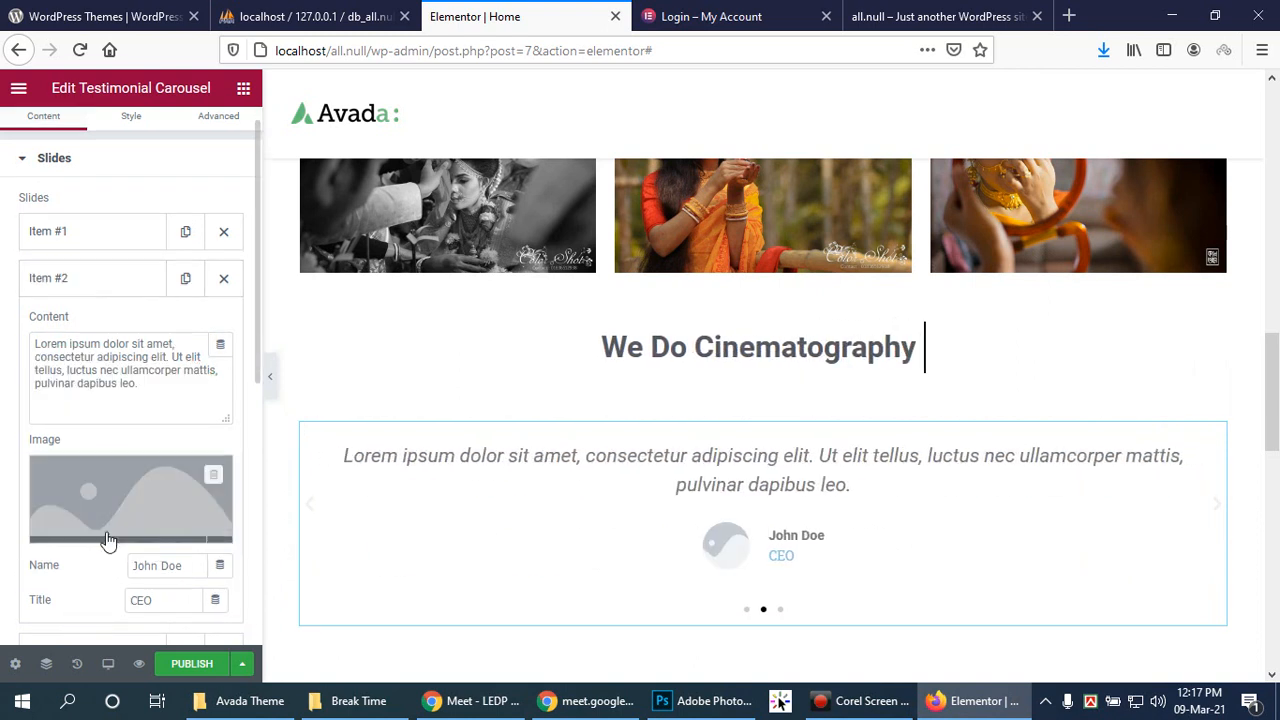
pyautogui.click(105, 530)
pyautogui.click(186, 337)
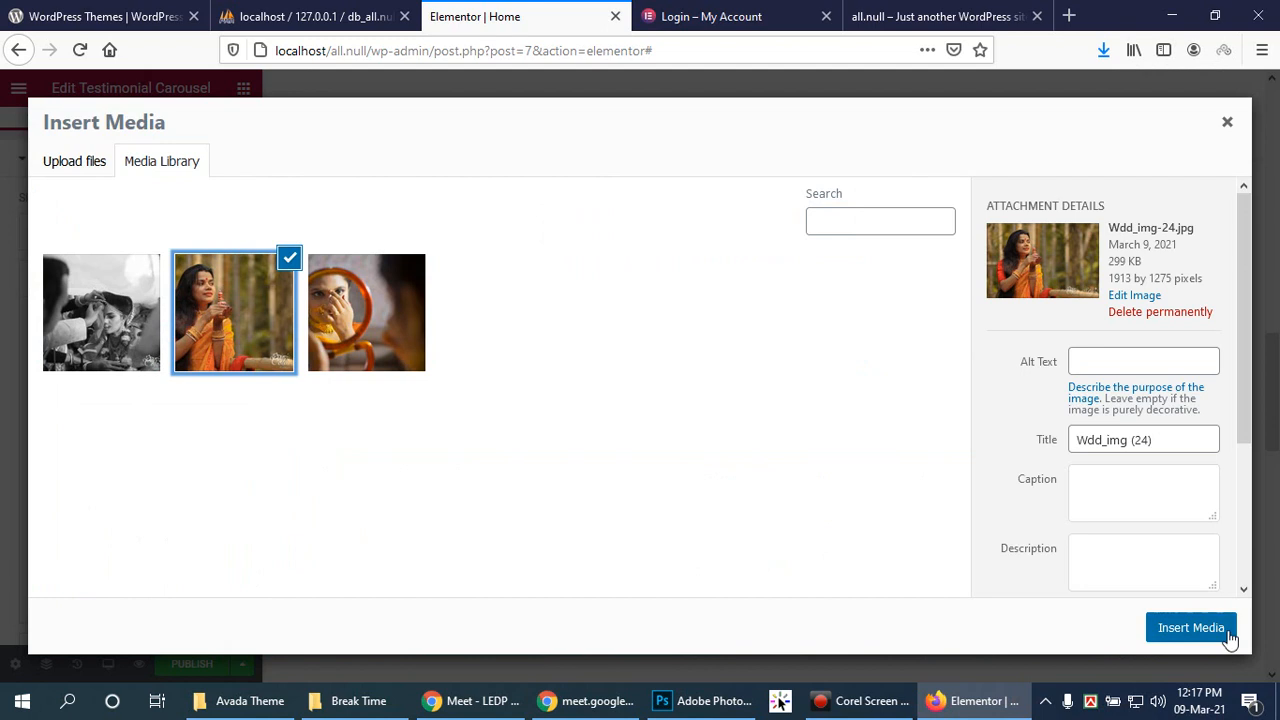
pyautogui.click(1190, 628)
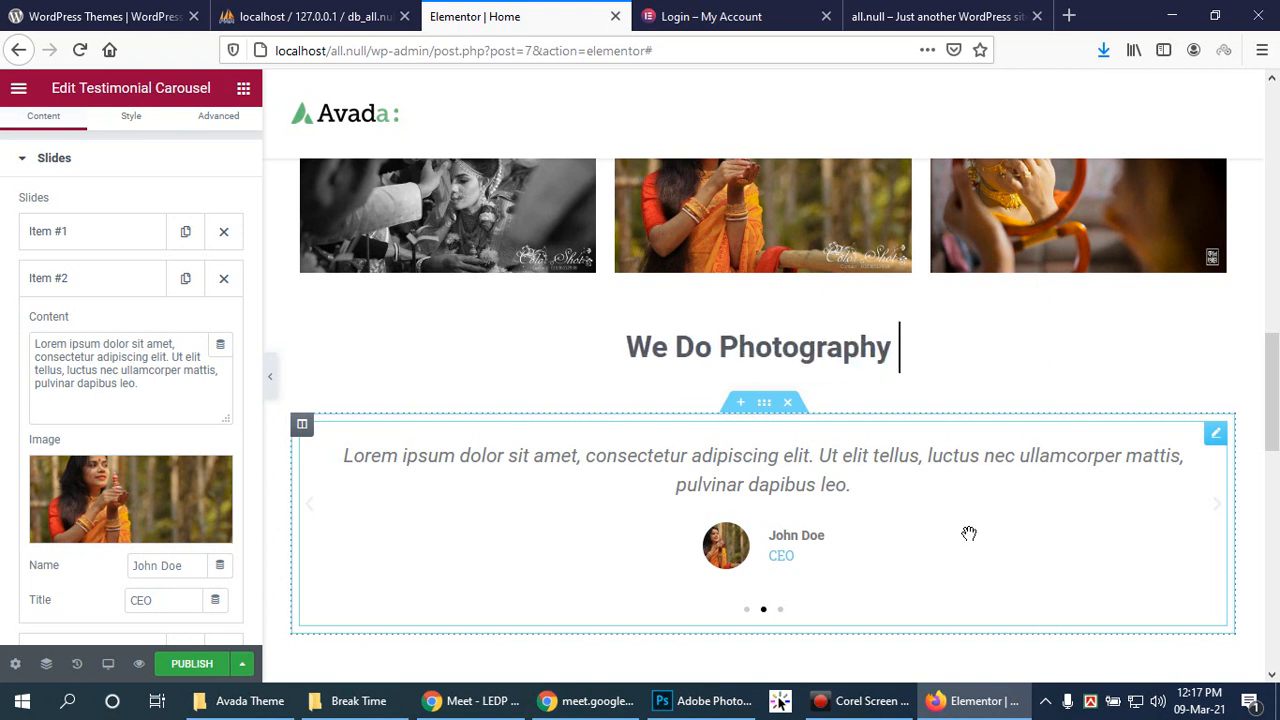
# Step: Give the third testimonial slide the black-and-white wedding photo Wdd_img-29.jpg
pyautogui.click(78, 278)
pyautogui.click(42, 324)
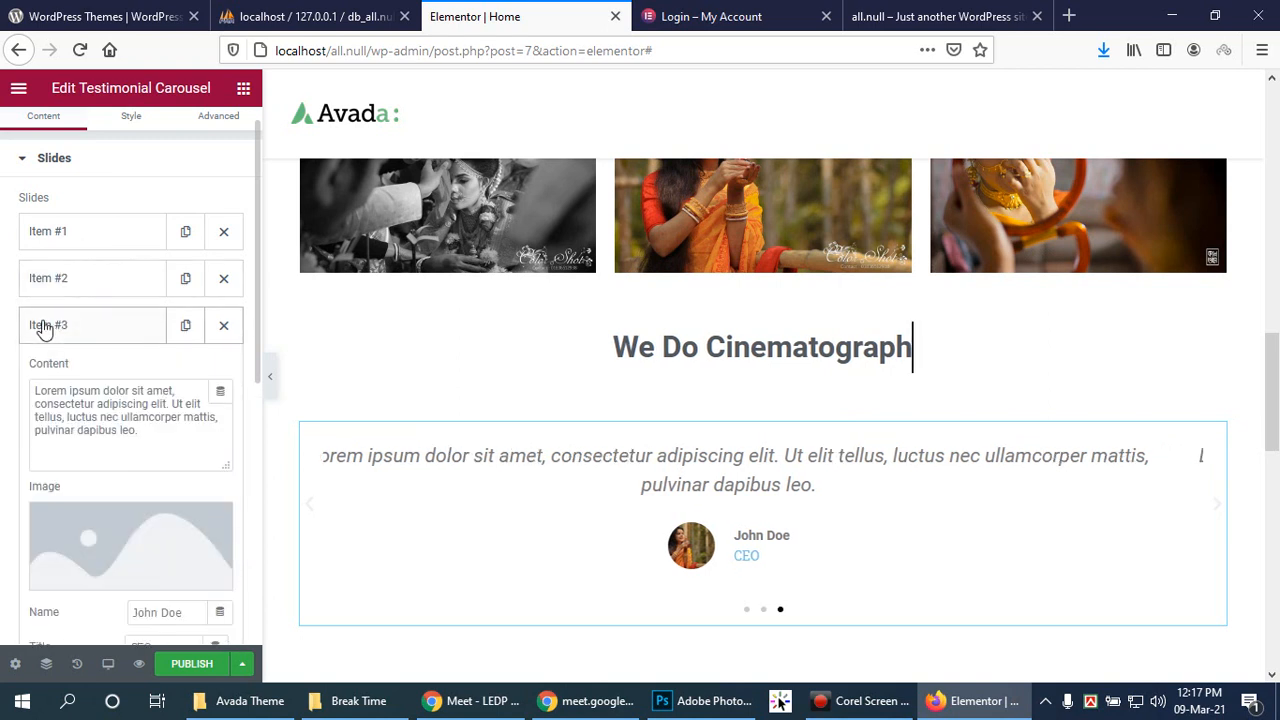
pyautogui.click(100, 548)
pyautogui.click(100, 312)
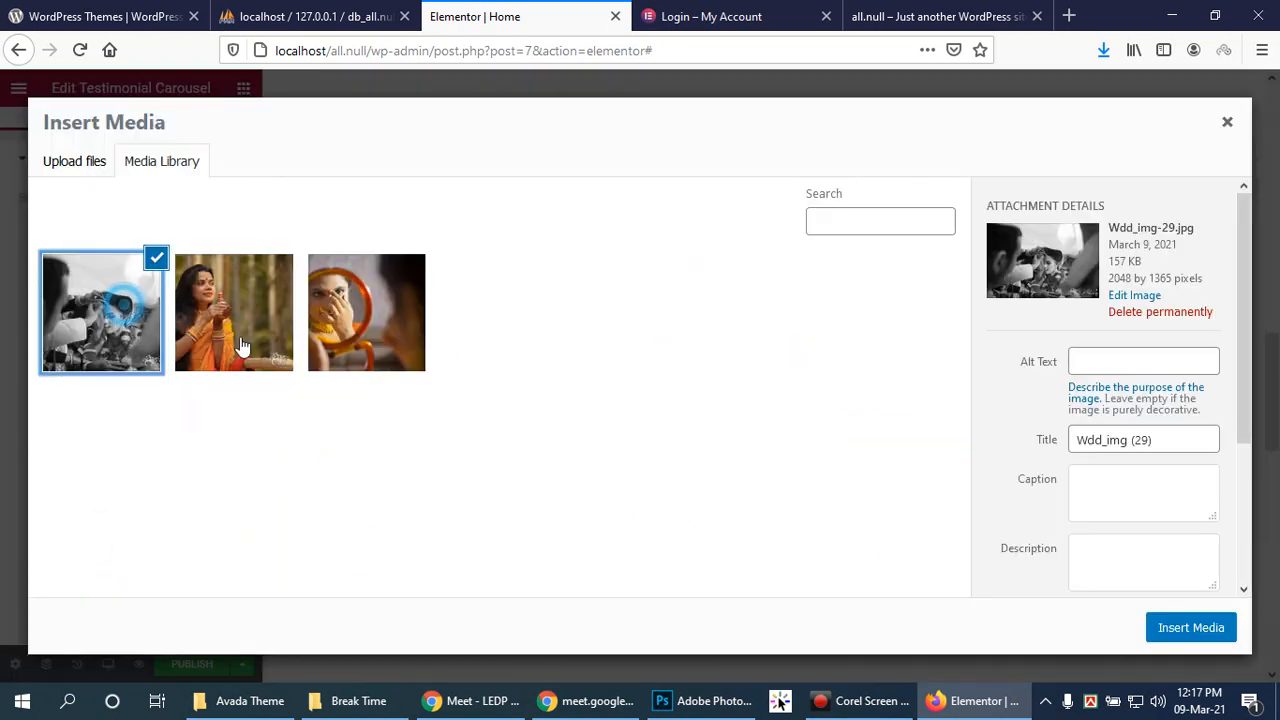
pyautogui.click(1190, 626)
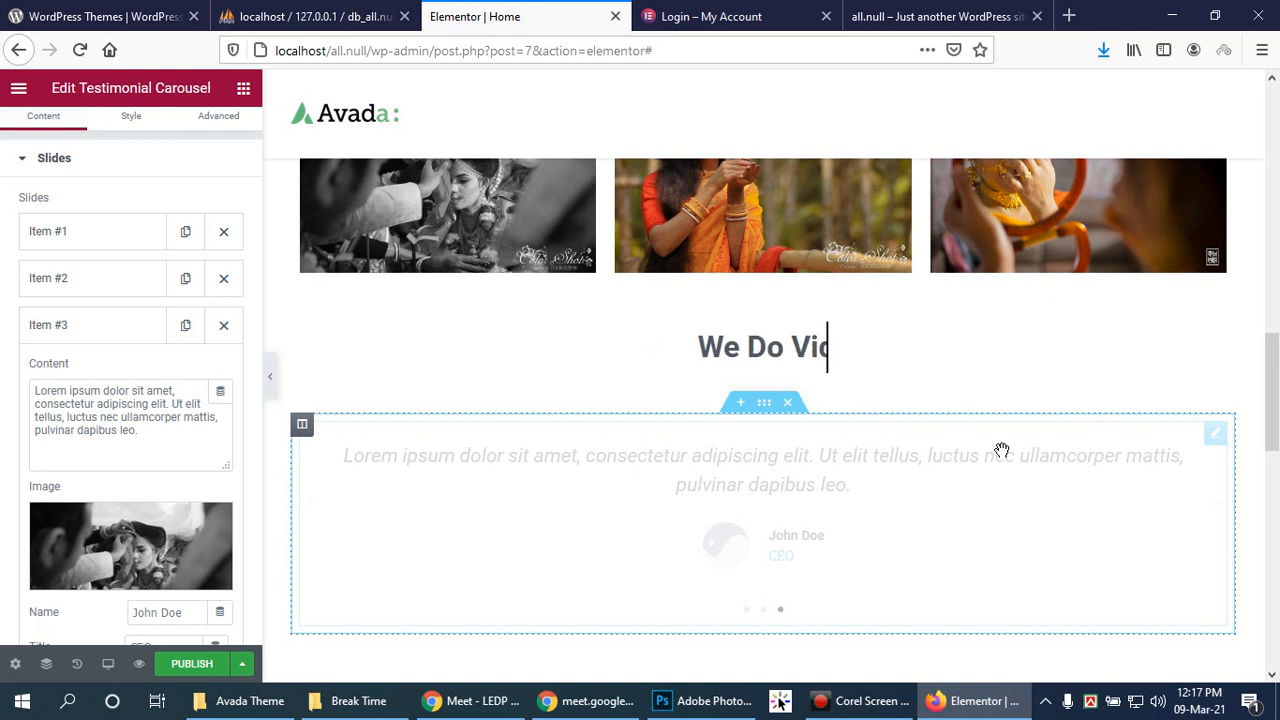
pyautogui.scroll(-2, 1005, 507)
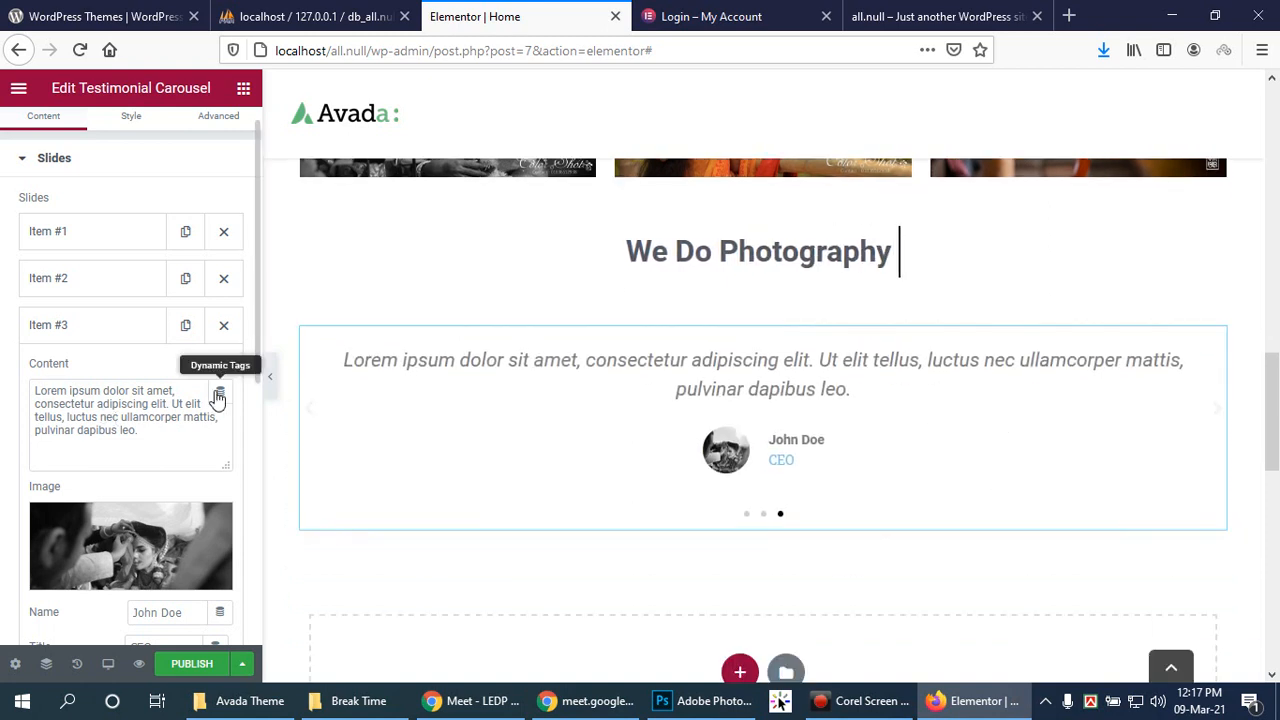
pyautogui.click(63, 325)
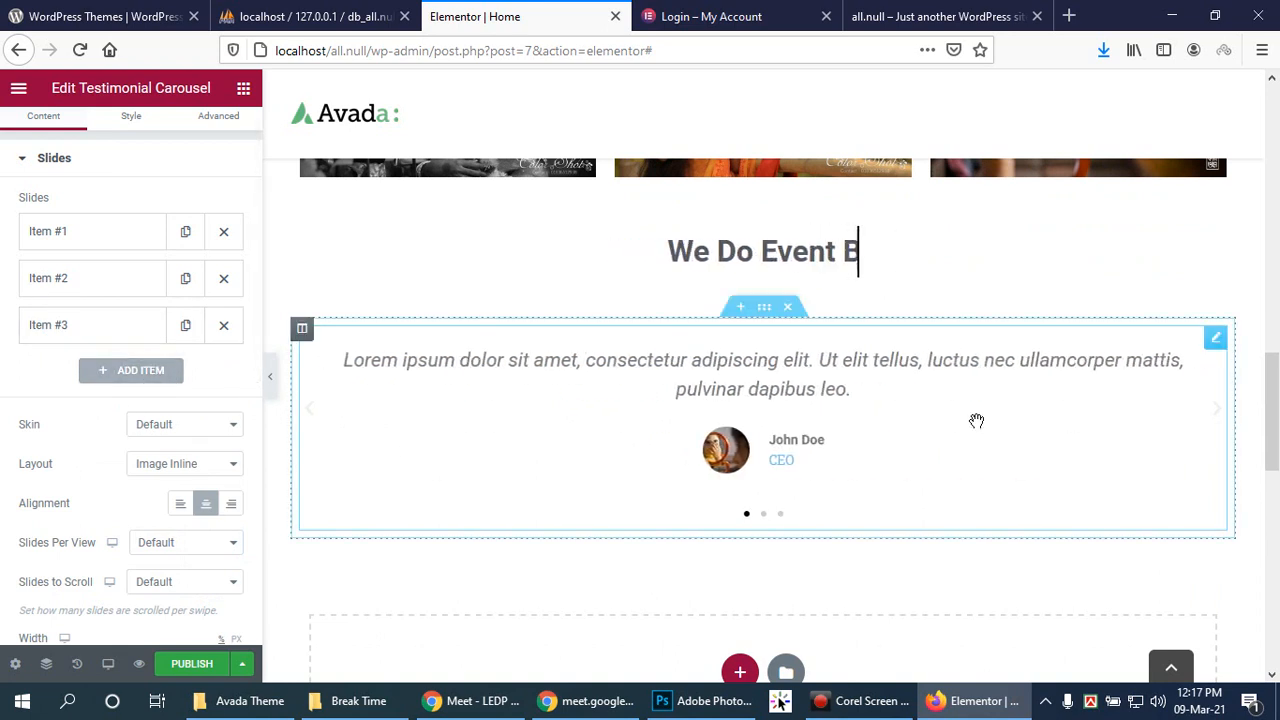
# Step: Add a new single-column section below the testimonials
pyautogui.scroll(-2, 1012, 434)
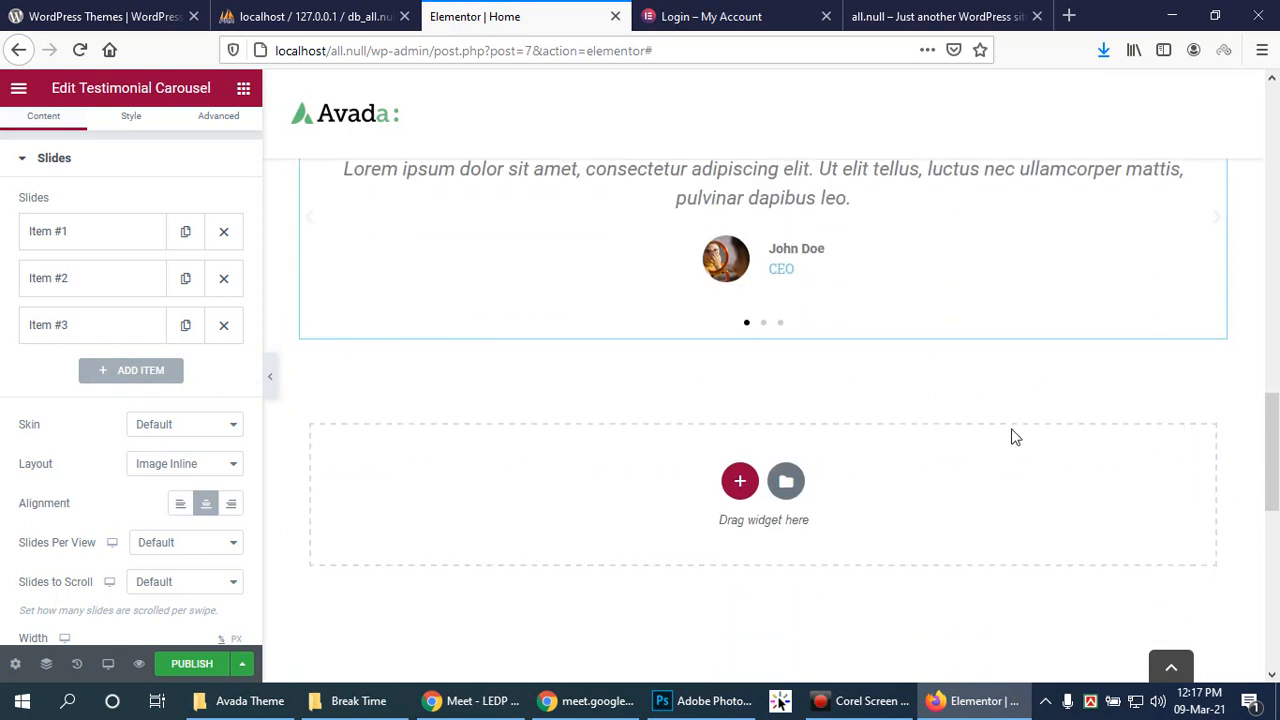
pyautogui.click(740, 484)
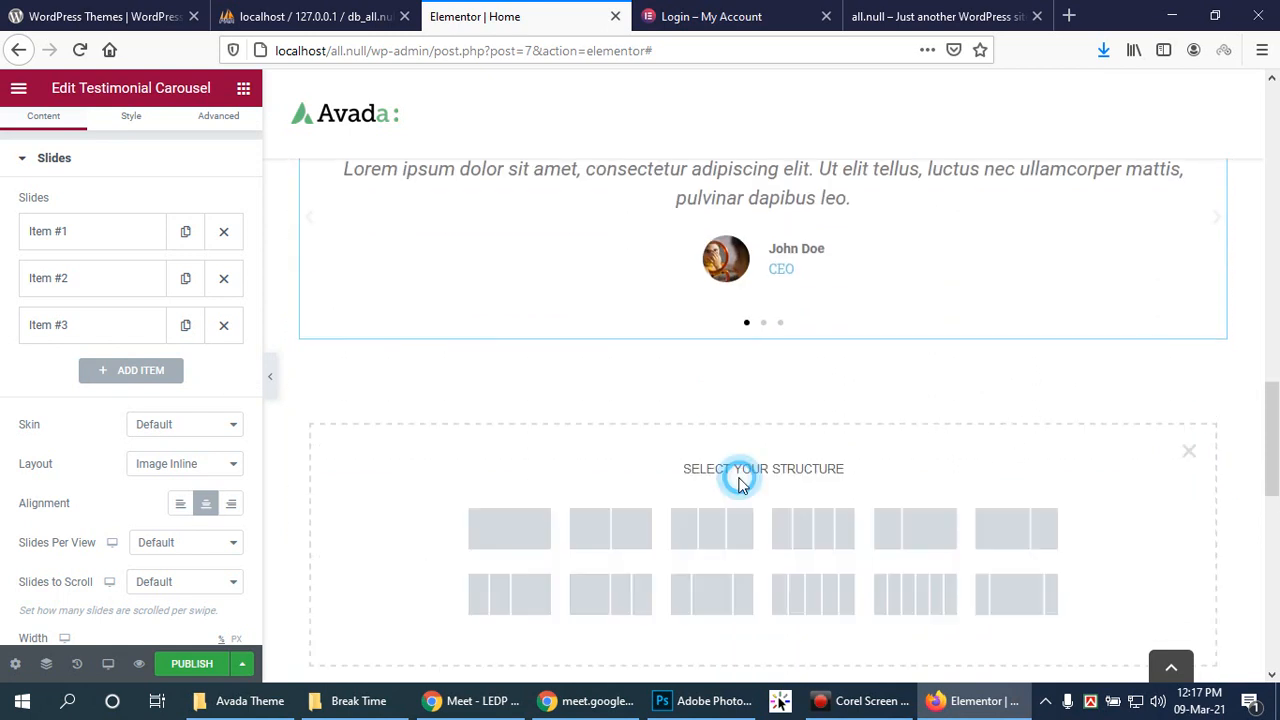
pyautogui.click(516, 520)
pyautogui.click(766, 371)
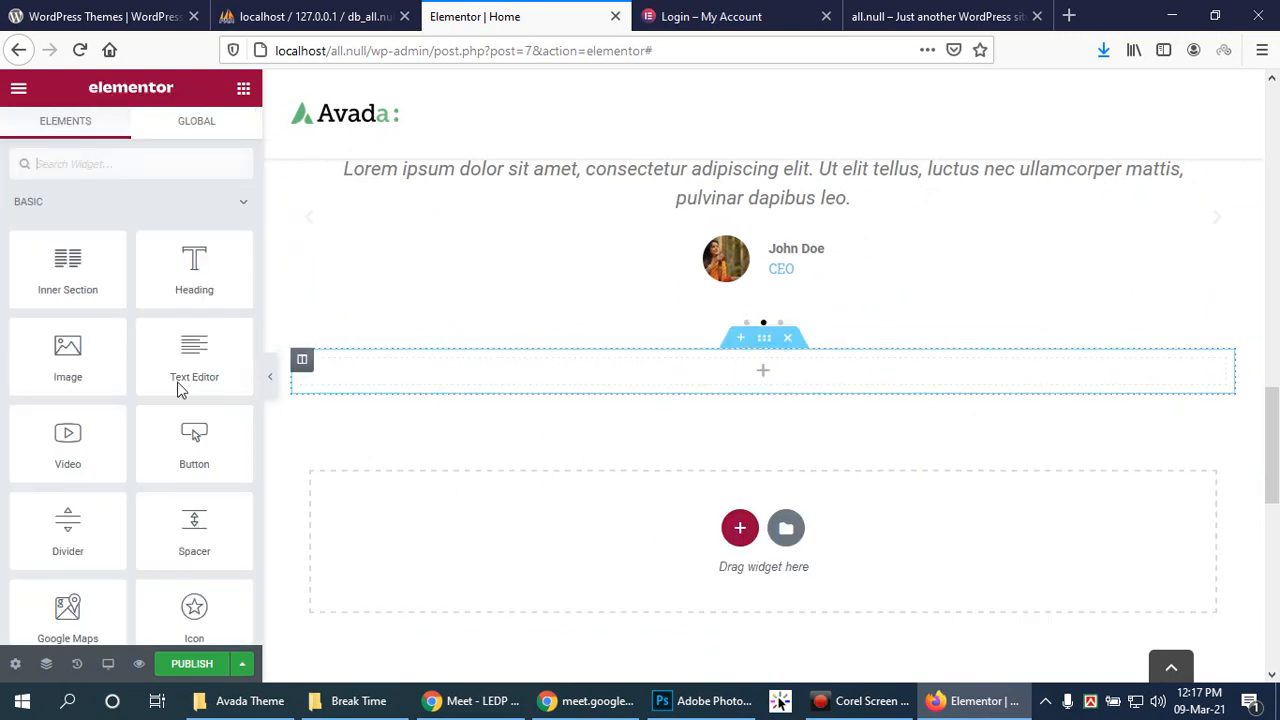
# Step: Drop a Reviews widget from the PRO group into the new column
pyautogui.scroll(-3, 88, 438)
pyautogui.scroll(-2, 88, 438)
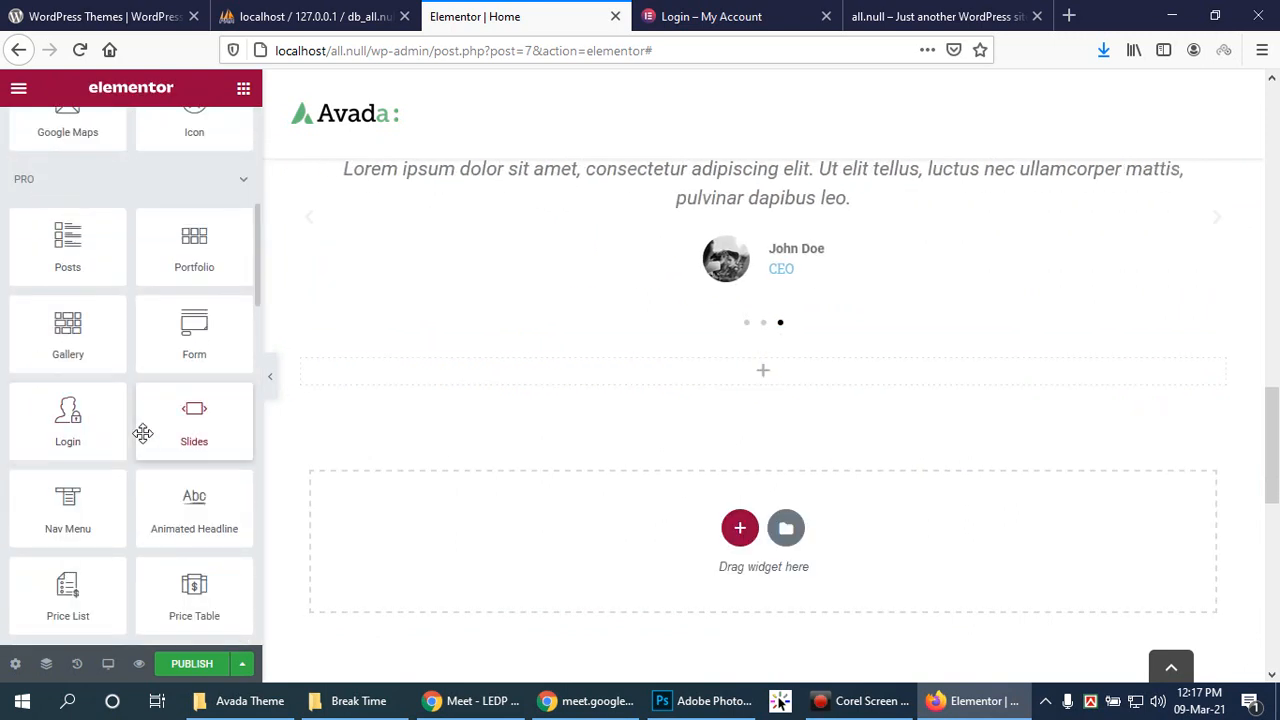
pyautogui.scroll(-1, 141, 430)
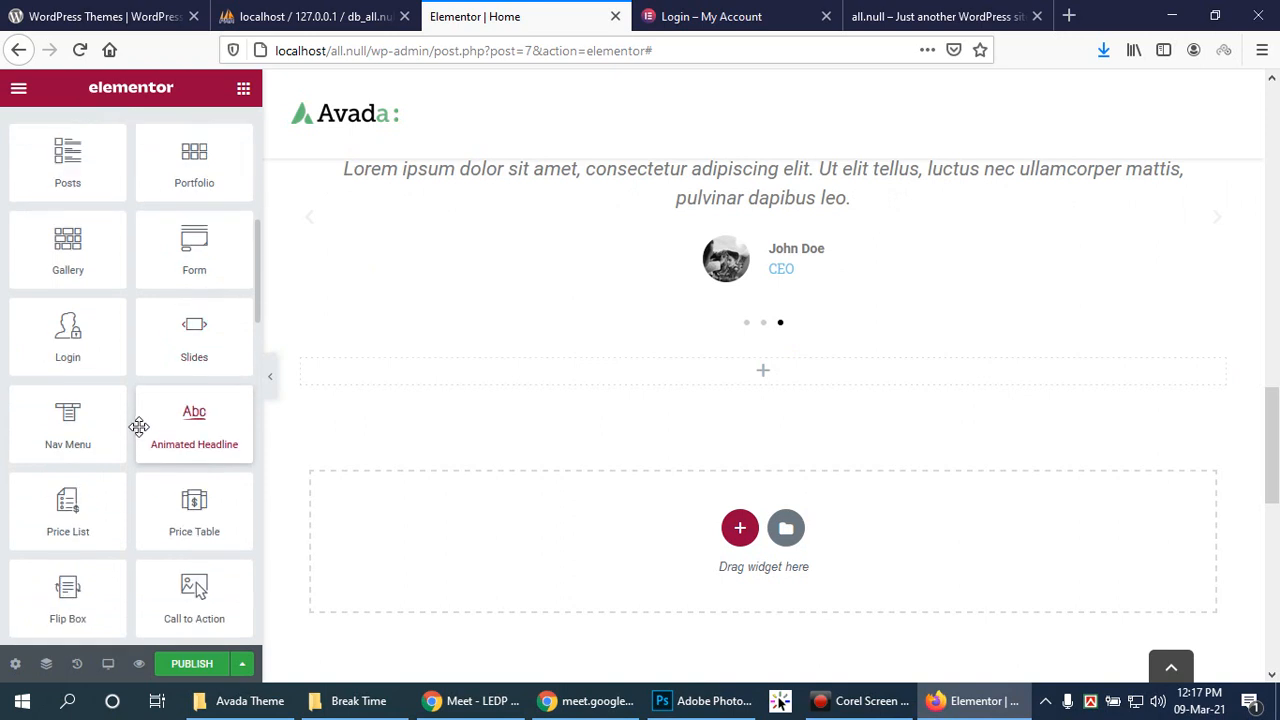
pyautogui.scroll(-1, 139, 428)
pyautogui.scroll(-1, 138, 430)
pyautogui.moveTo(55, 540); pyautogui.dragTo(763, 378)
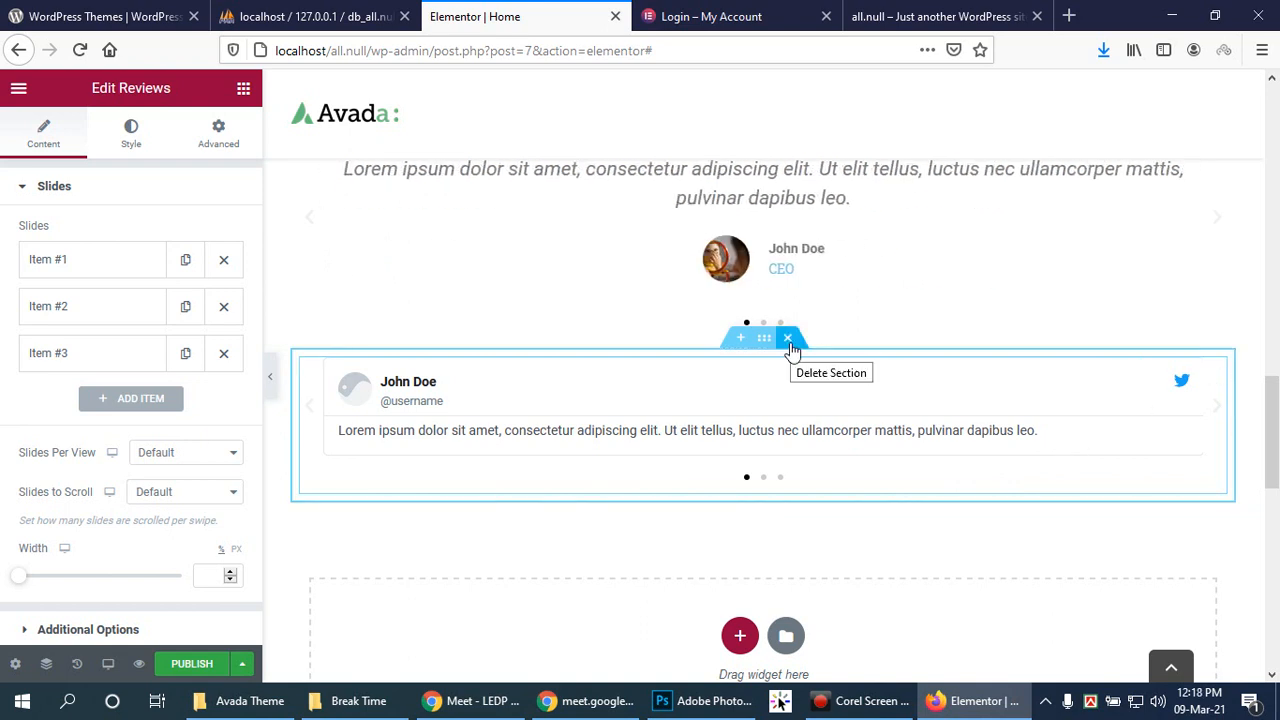
pyautogui.click(1215, 403)
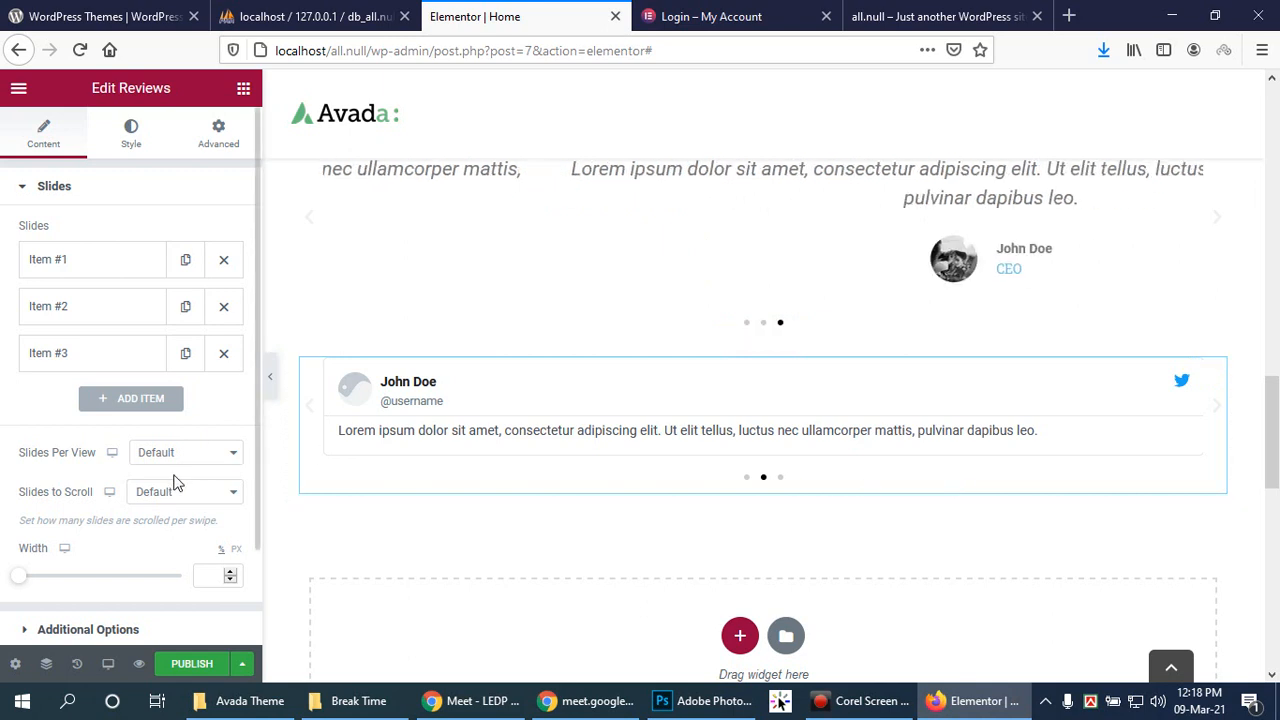
pyautogui.scroll(-1, 174, 480)
pyautogui.moveTo(22, 554); pyautogui.dragTo(18, 548)
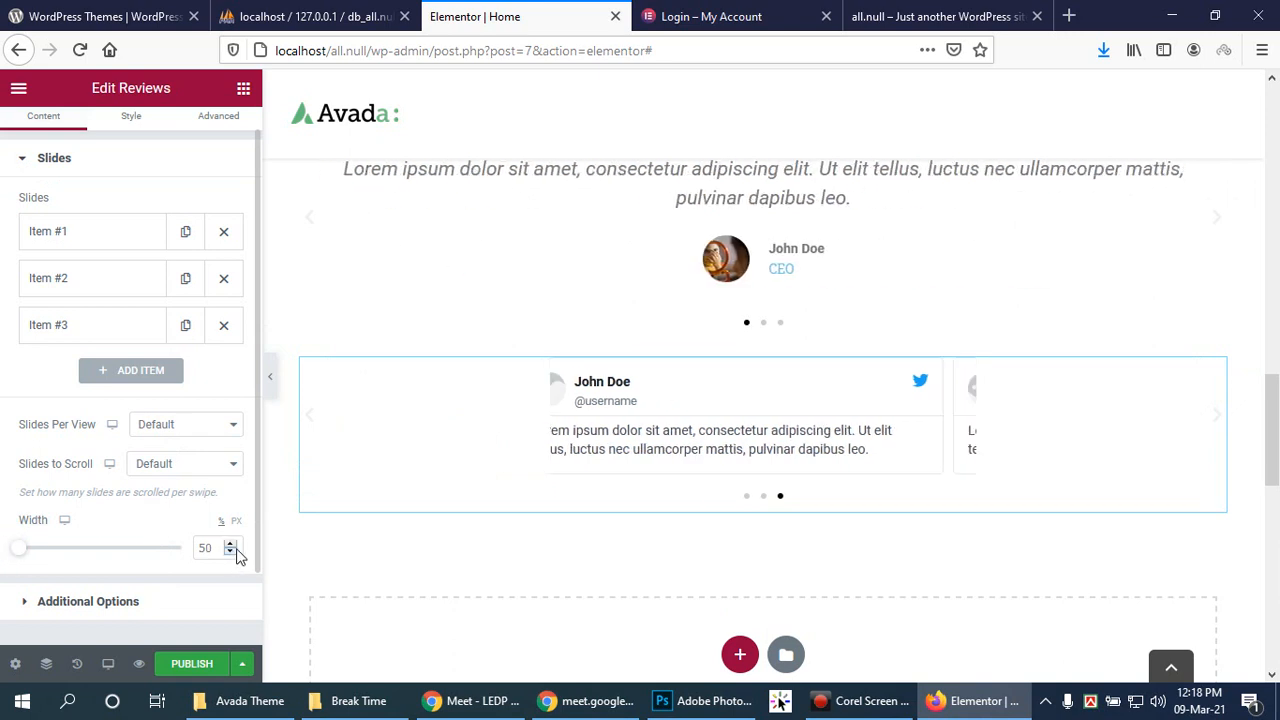
pyautogui.moveTo(18, 546); pyautogui.dragTo(196, 541)
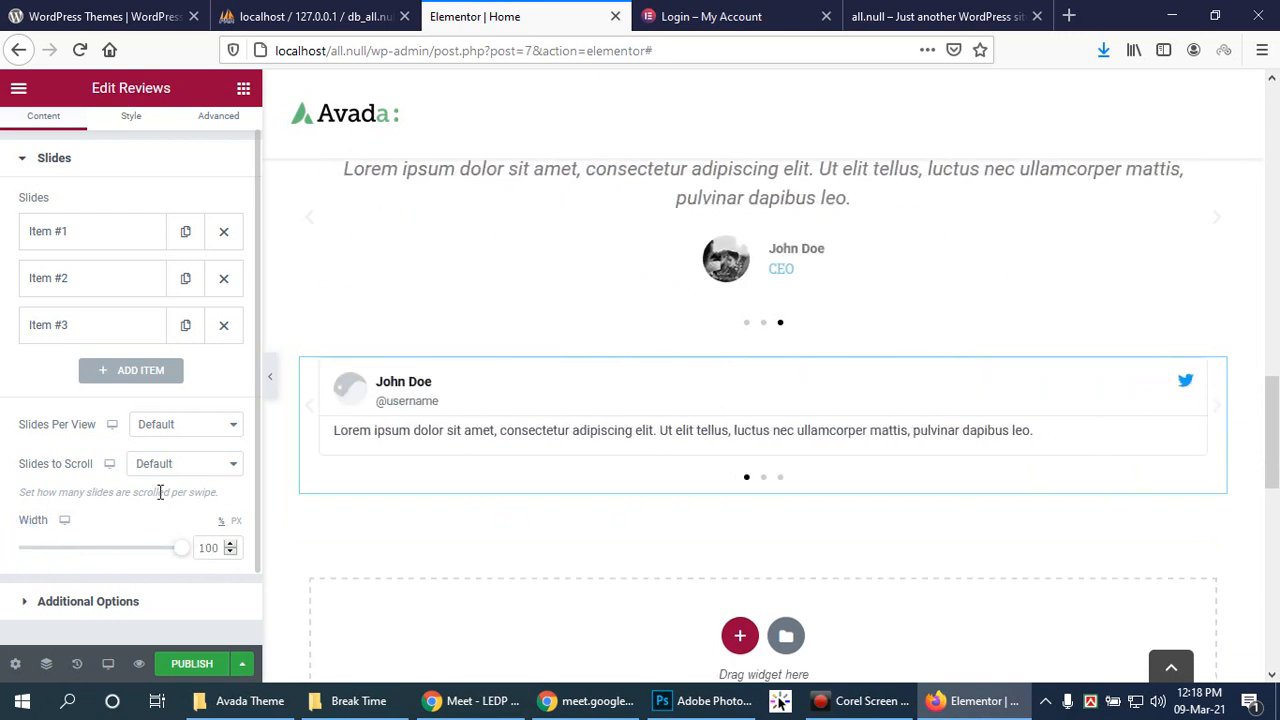
pyautogui.click(237, 430)
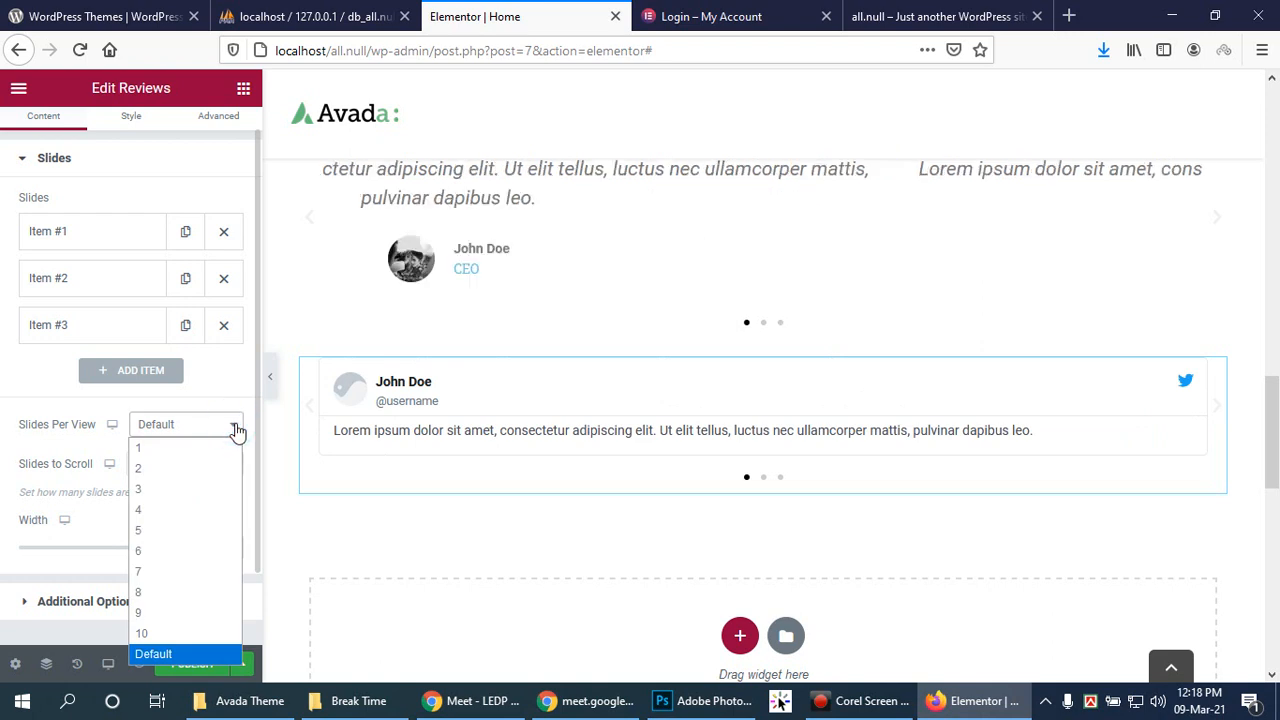
pyautogui.click(235, 425)
pyautogui.click(223, 463)
pyautogui.click(221, 463)
pyautogui.scroll(-1, 155, 597)
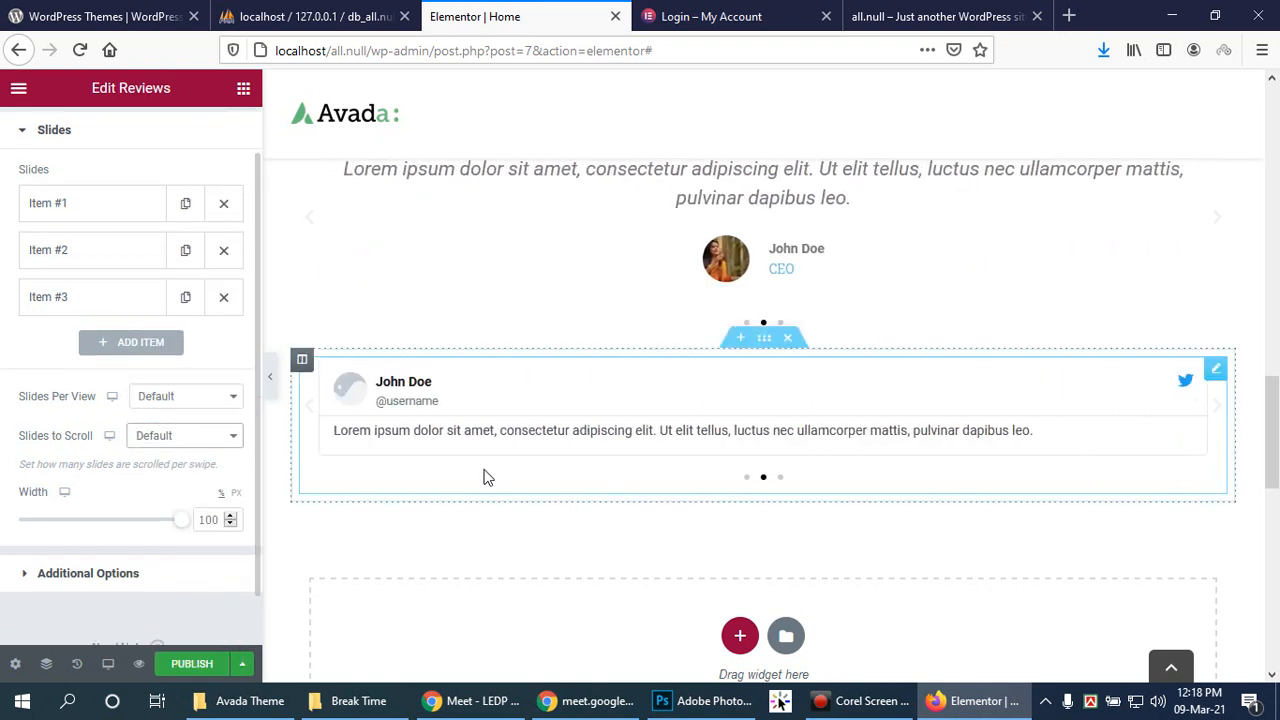
pyautogui.scroll(1, 14, 171)
pyautogui.click(23, 157)
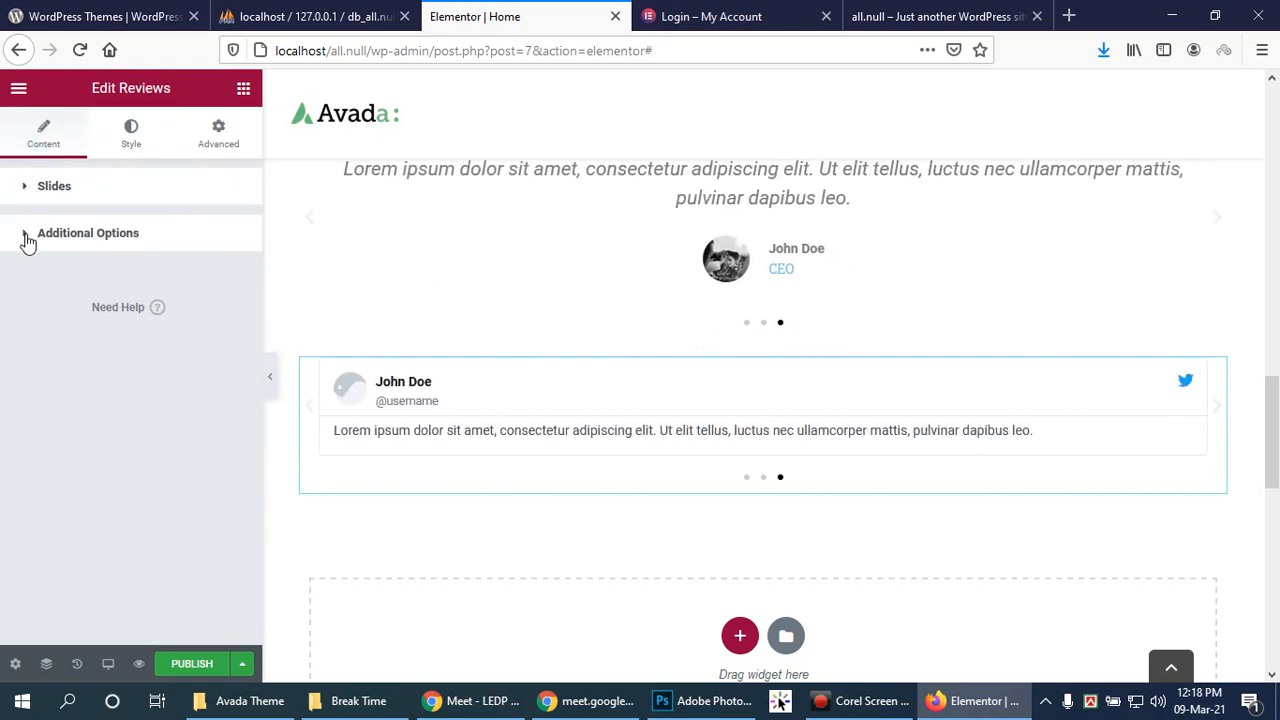
pyautogui.click(26, 238)
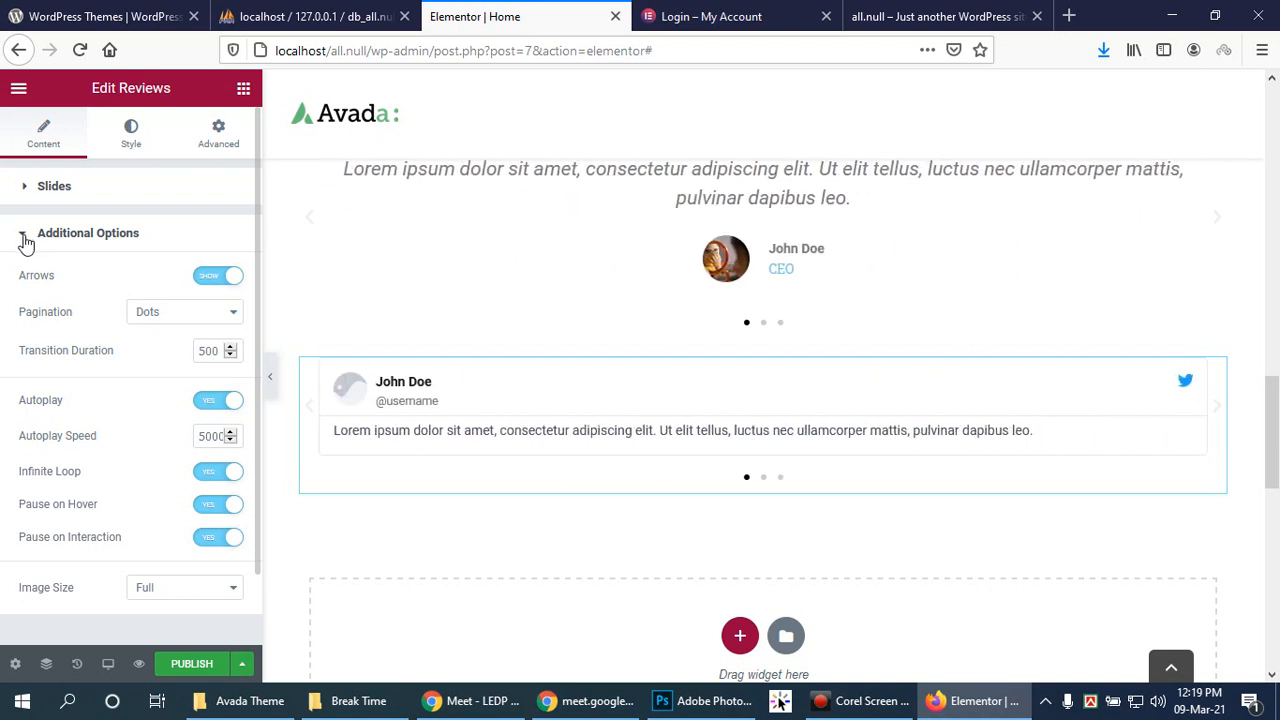
pyautogui.click(26, 243)
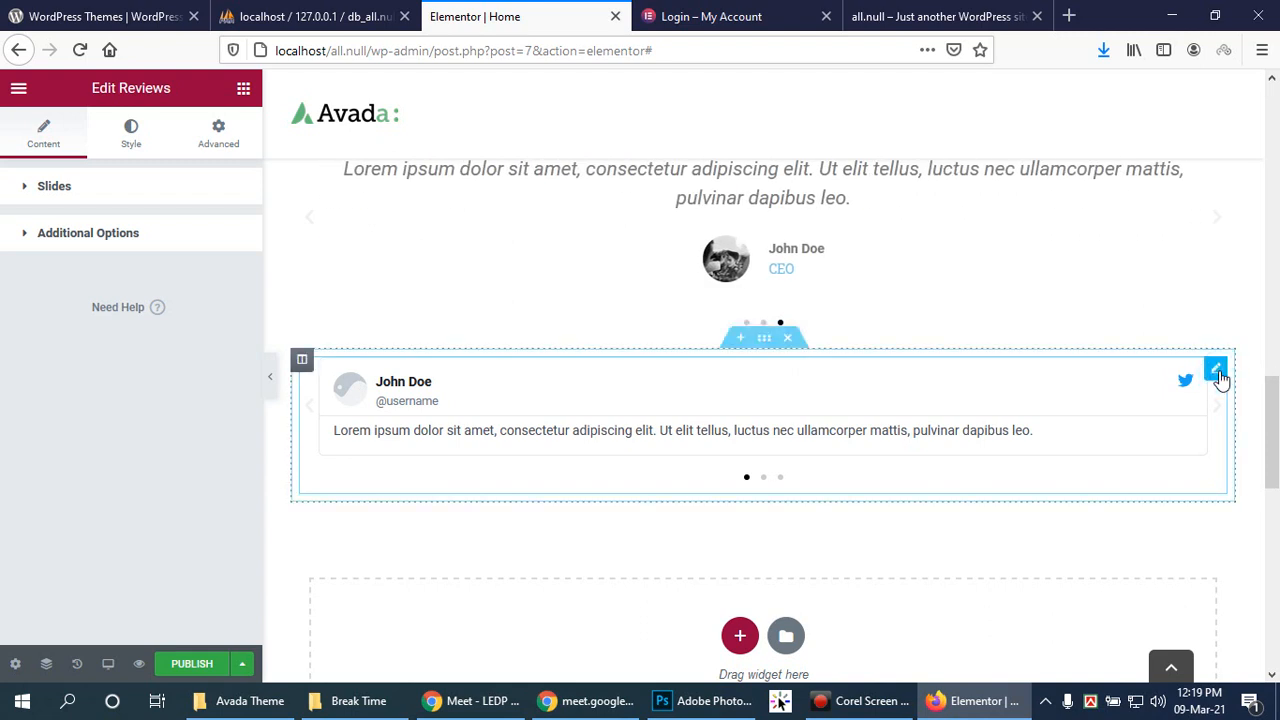
pyautogui.click(802, 340)
# Step: Delete the Reviews section and add a new single-column section in its place
pyautogui.rightClick(790, 346)
pyautogui.click(786, 340)
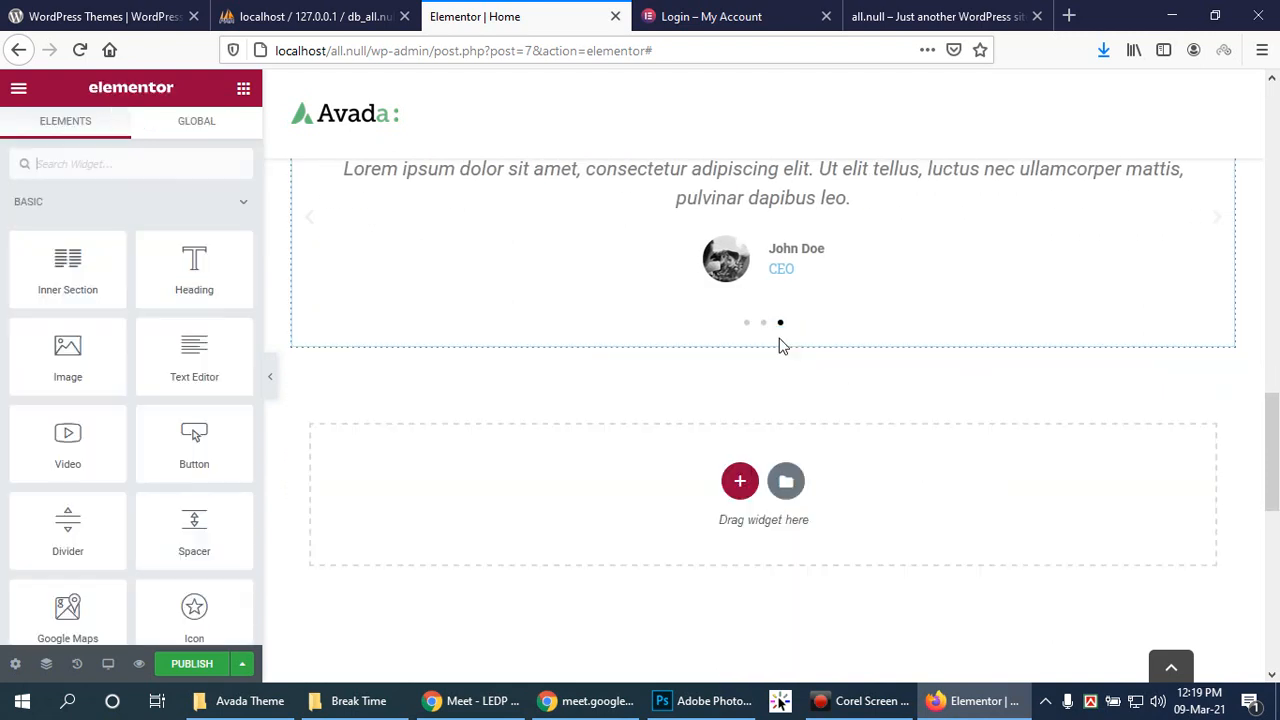
pyautogui.click(740, 481)
pyautogui.click(509, 530)
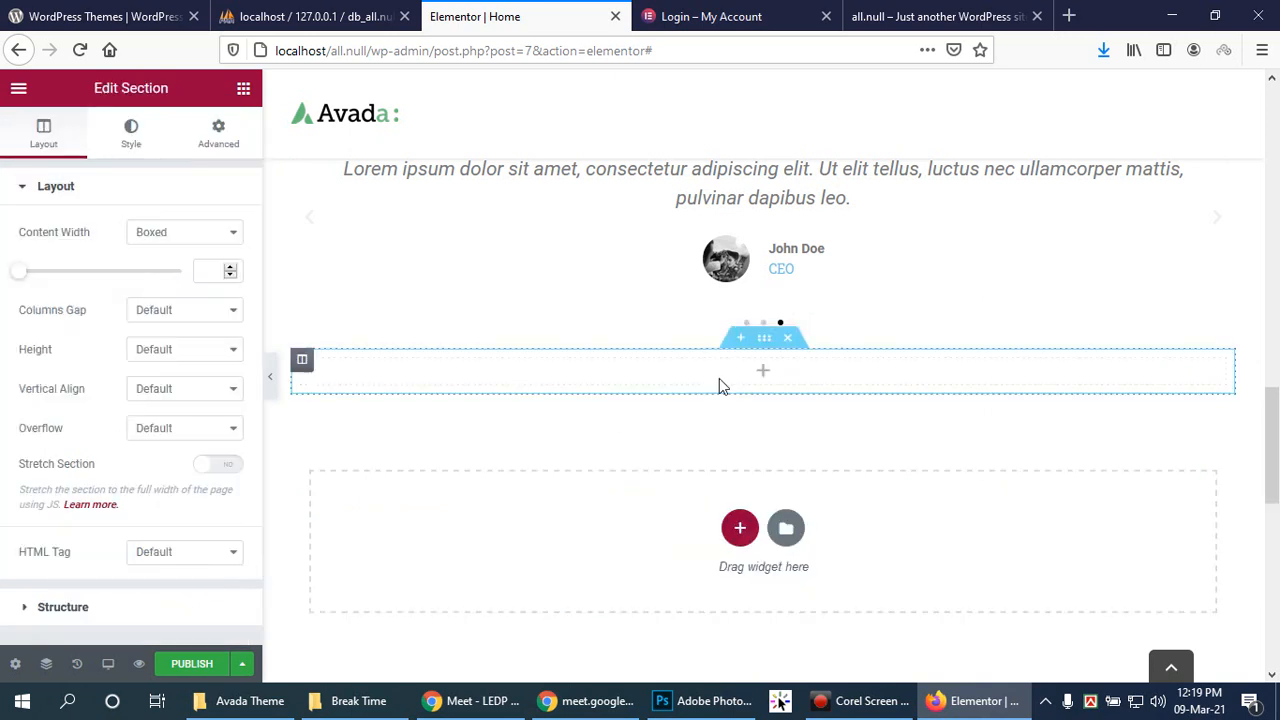
# Step: Drag a Media Carousel widget into the new empty section
pyautogui.click(760, 371)
pyautogui.scroll(-3, 187, 445)
pyautogui.scroll(-5, 185, 443)
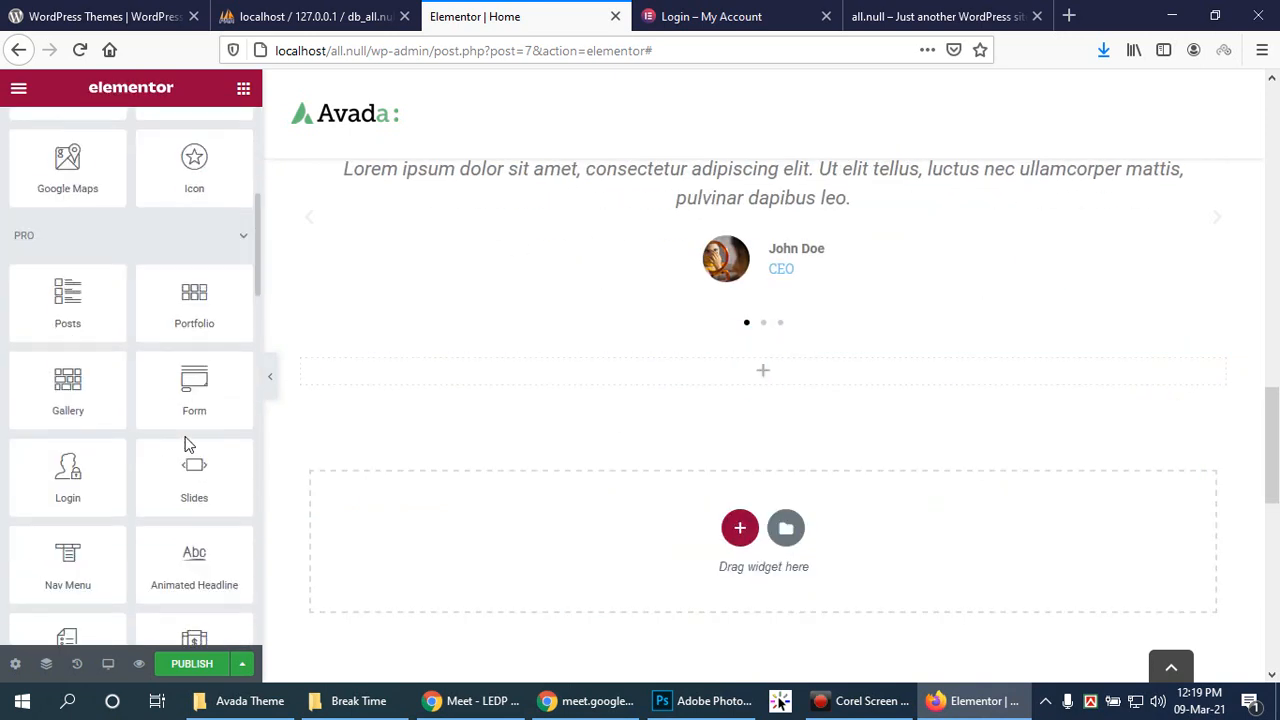
pyautogui.scroll(-1, 61, 515)
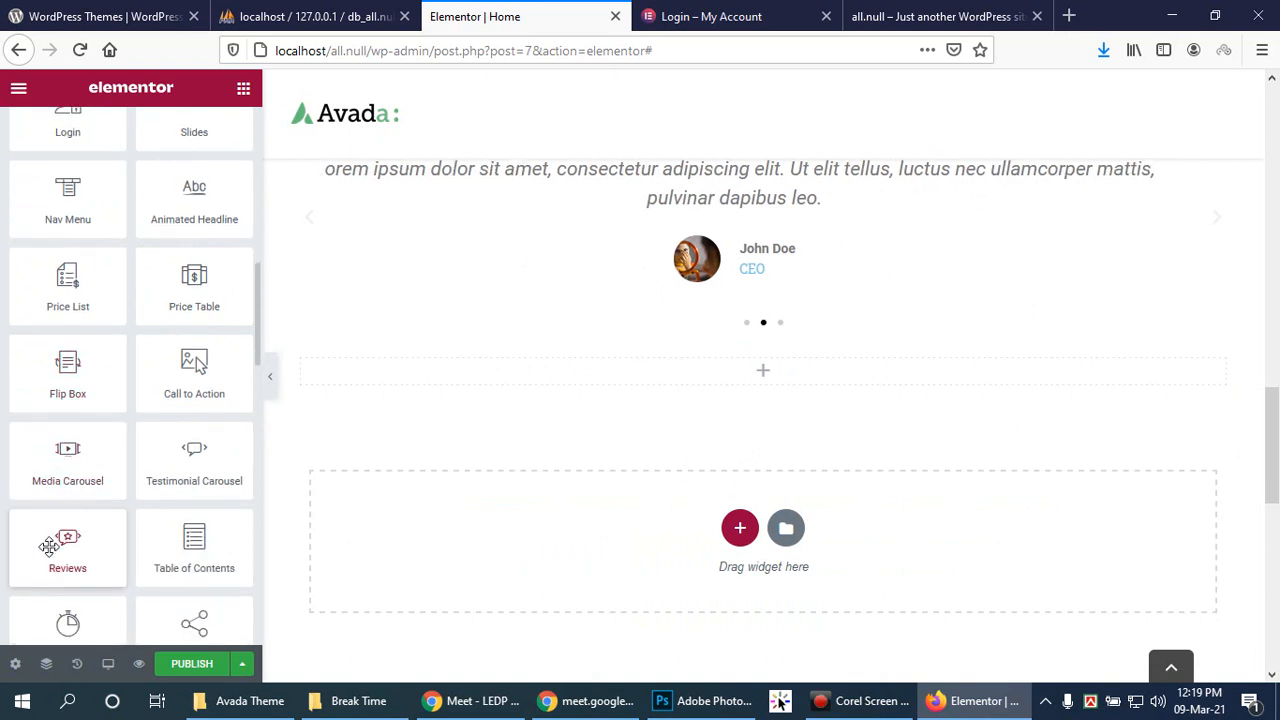
pyautogui.moveTo(64, 545); pyautogui.dragTo(791, 378)
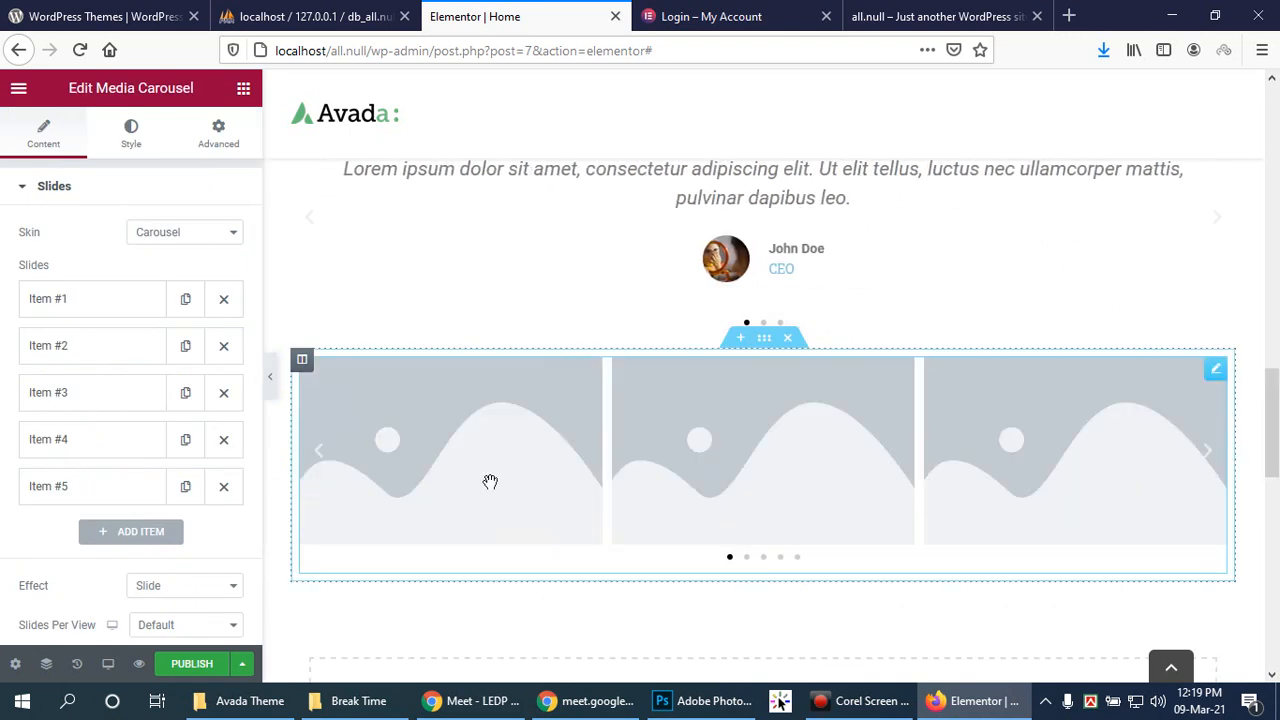
# Step: Fill the first slide with the photo of the woman with the mirror
pyautogui.click(59, 300)
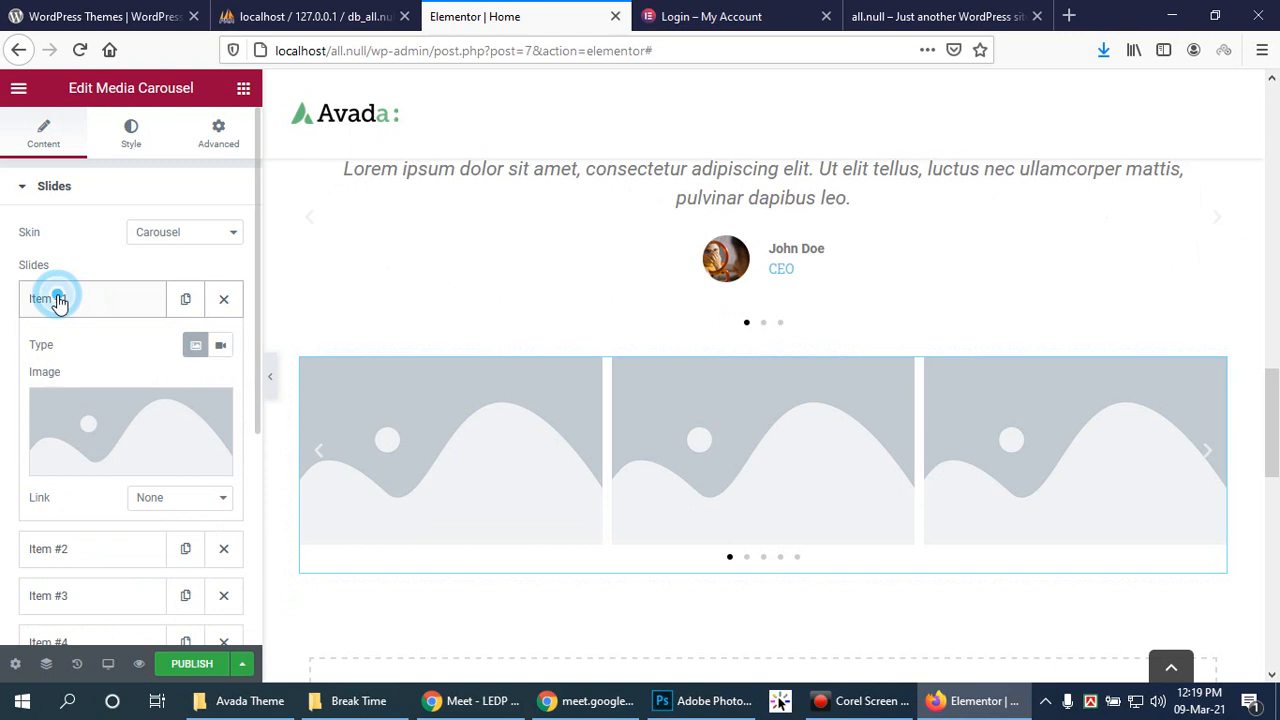
pyautogui.click(125, 460)
pyautogui.click(355, 352)
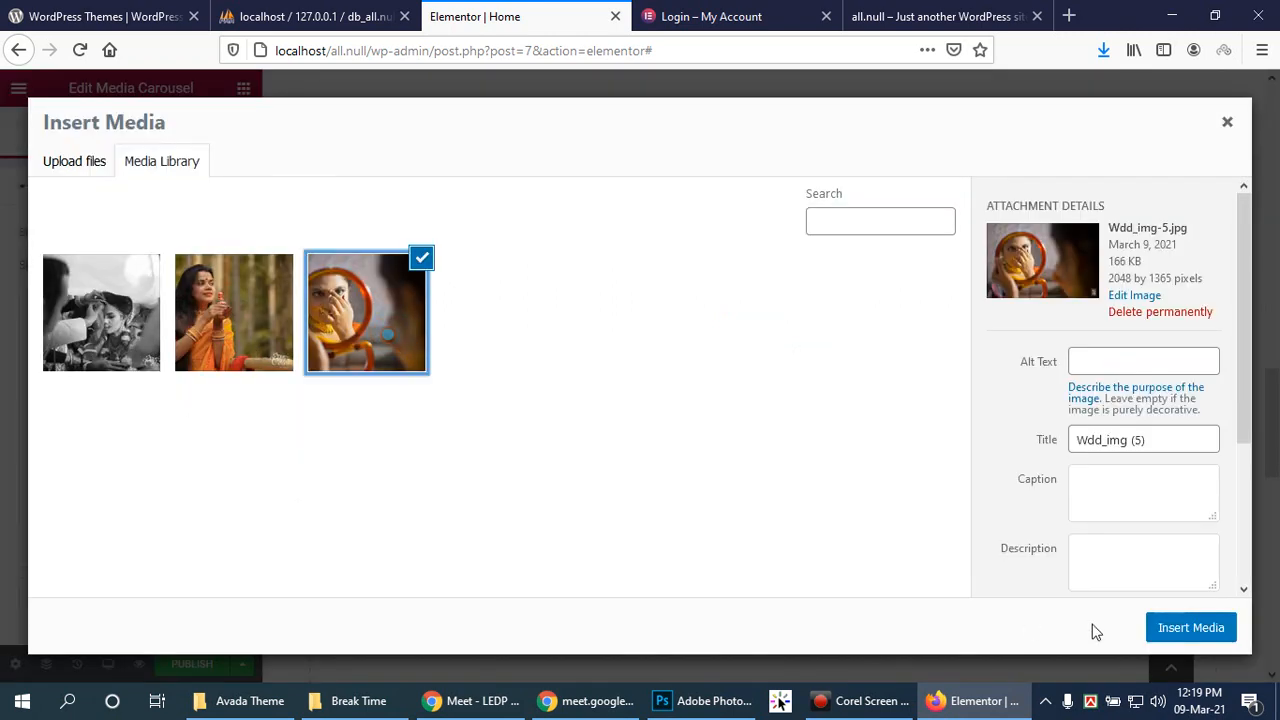
pyautogui.click(1160, 628)
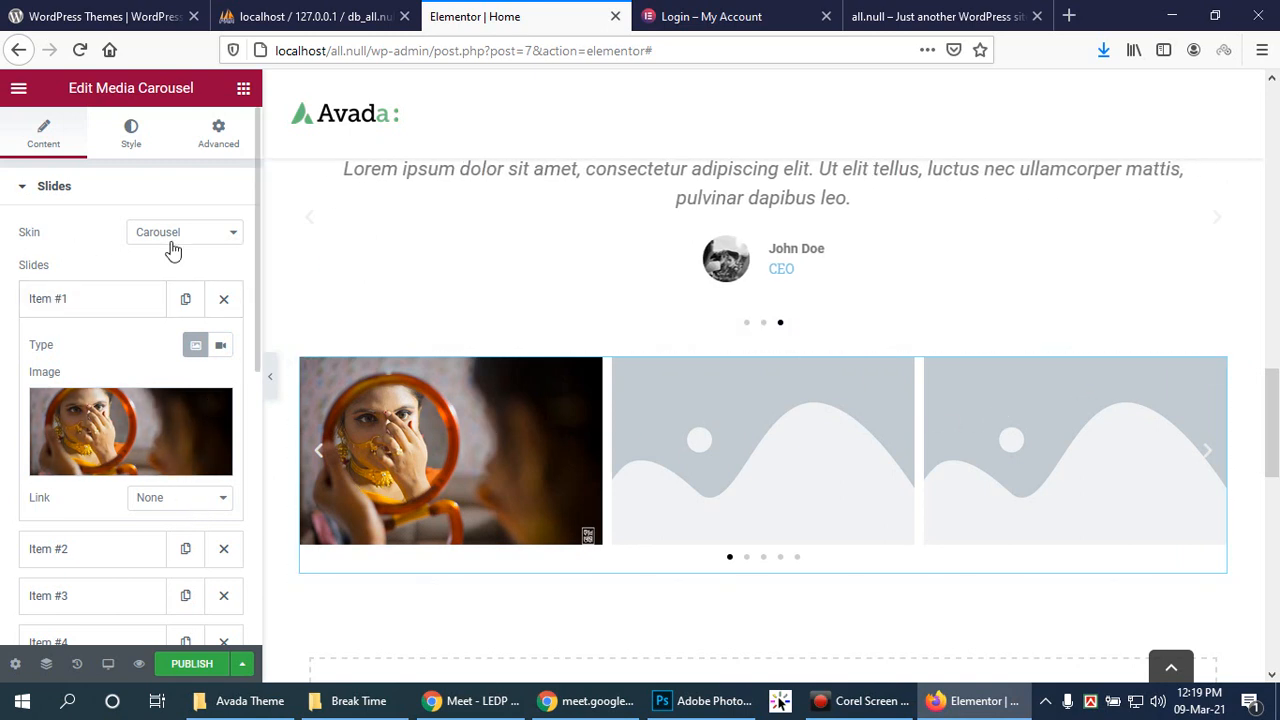
# Step: Set the second slide's image to the photo of the woman in orange
pyautogui.scroll(-1, 200, 251)
pyautogui.scroll(-2, 310, 408)
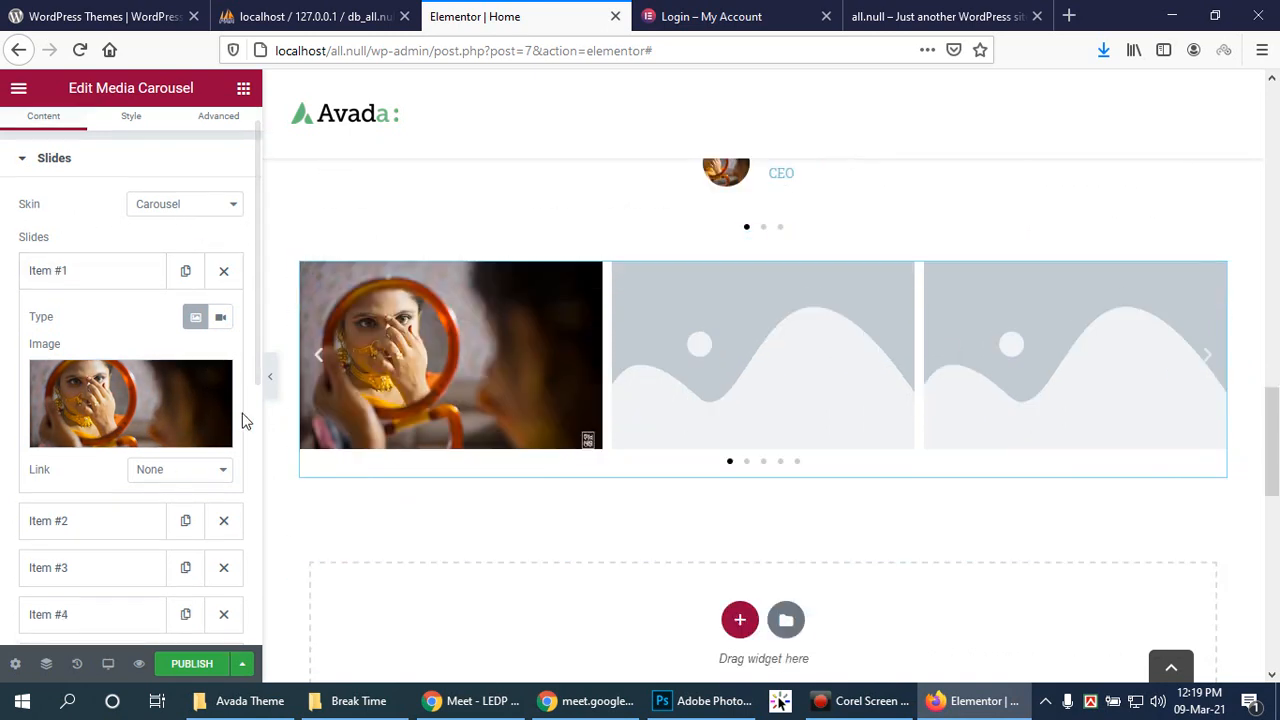
pyautogui.scroll(-5, 188, 434)
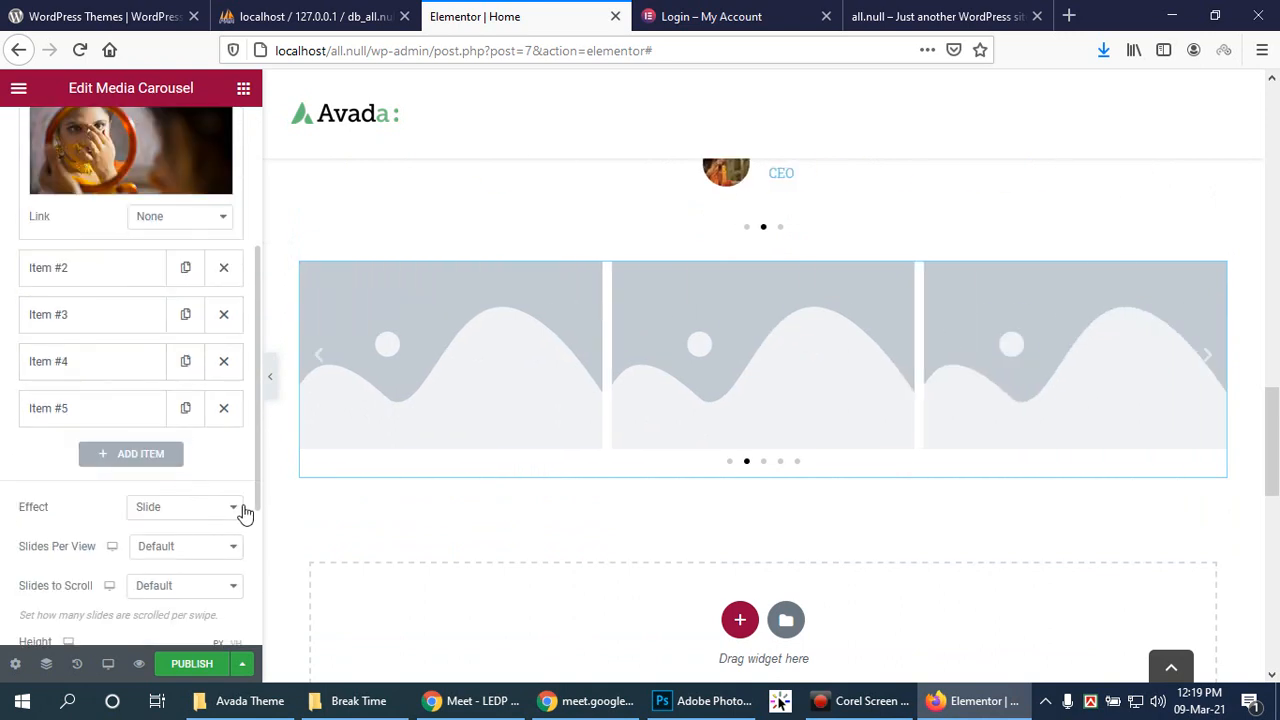
pyautogui.click(60, 267)
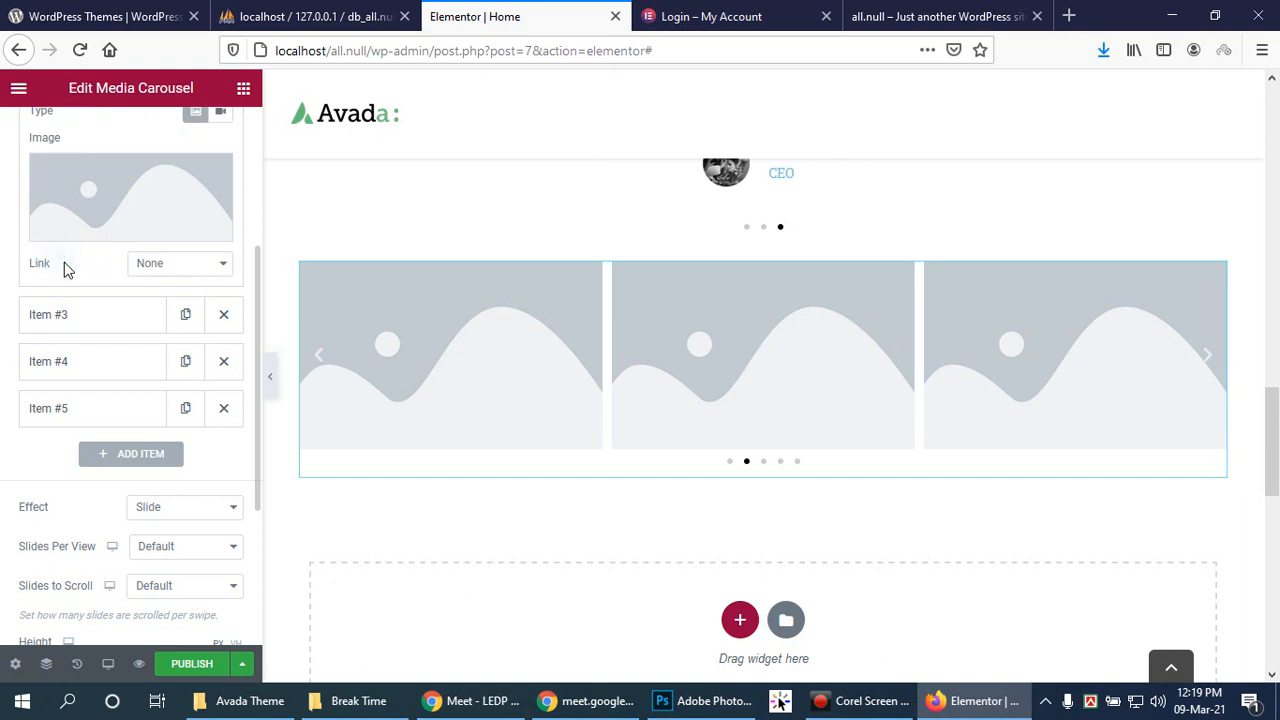
pyautogui.click(97, 169)
pyautogui.click(250, 342)
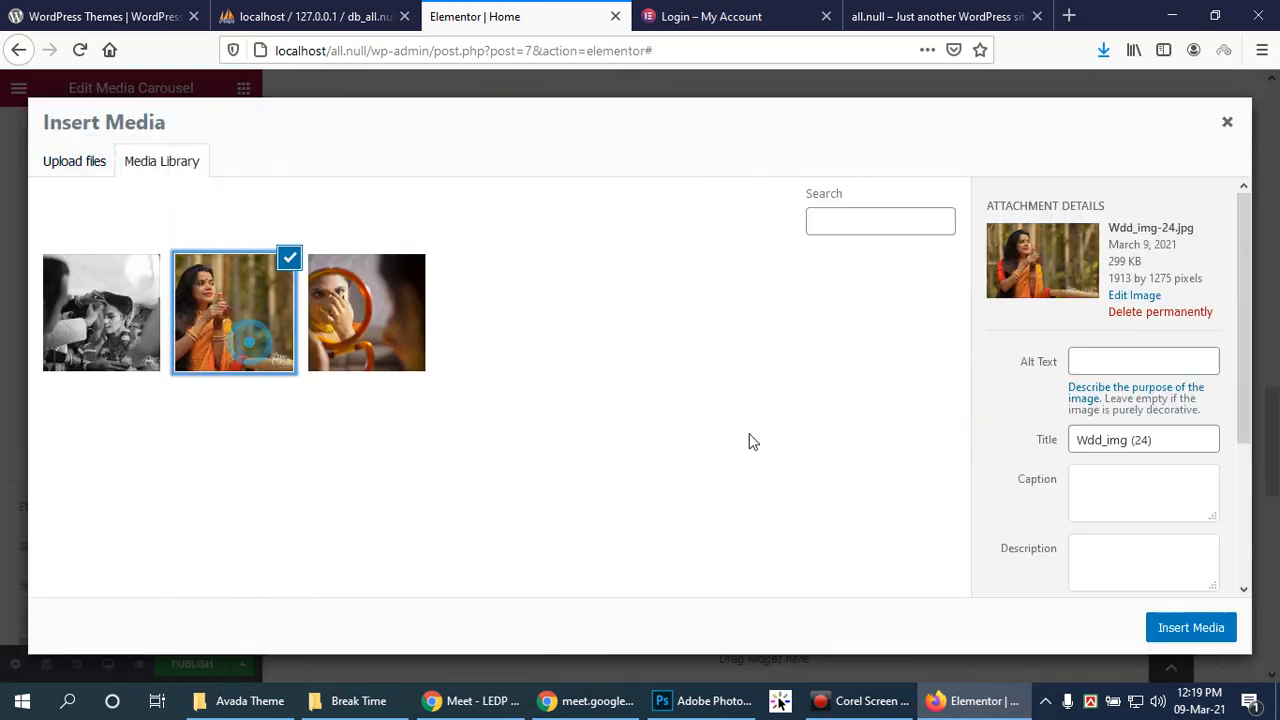
pyautogui.click(1215, 628)
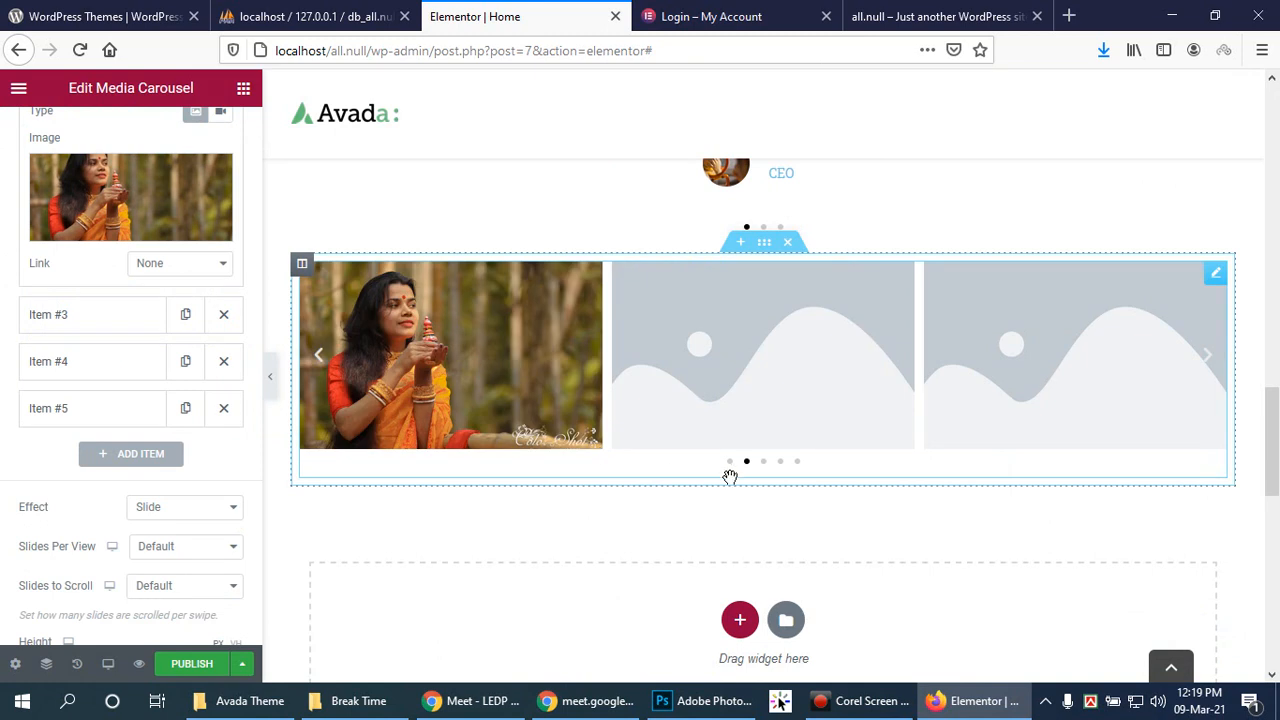
# Step: Give the third slide the black-and-white wedding photo Wdd_img-29.jpg
pyautogui.click(86, 320)
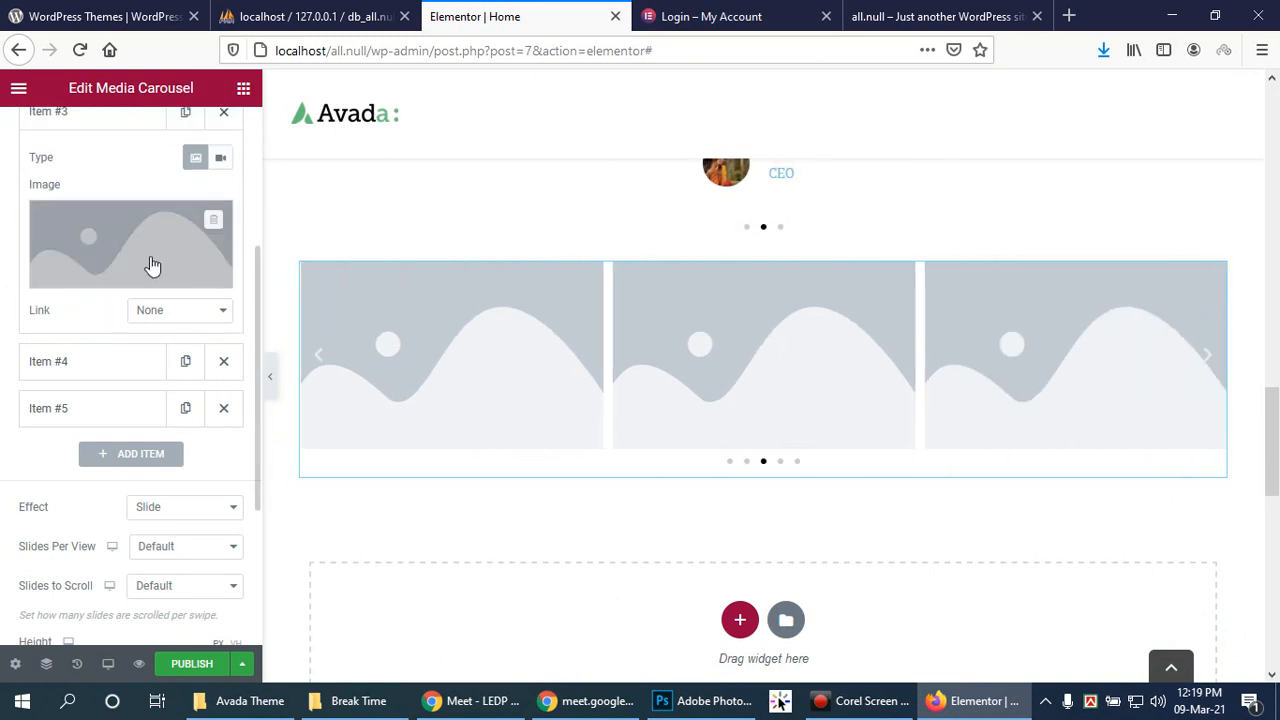
pyautogui.click(151, 271)
pyautogui.click(102, 314)
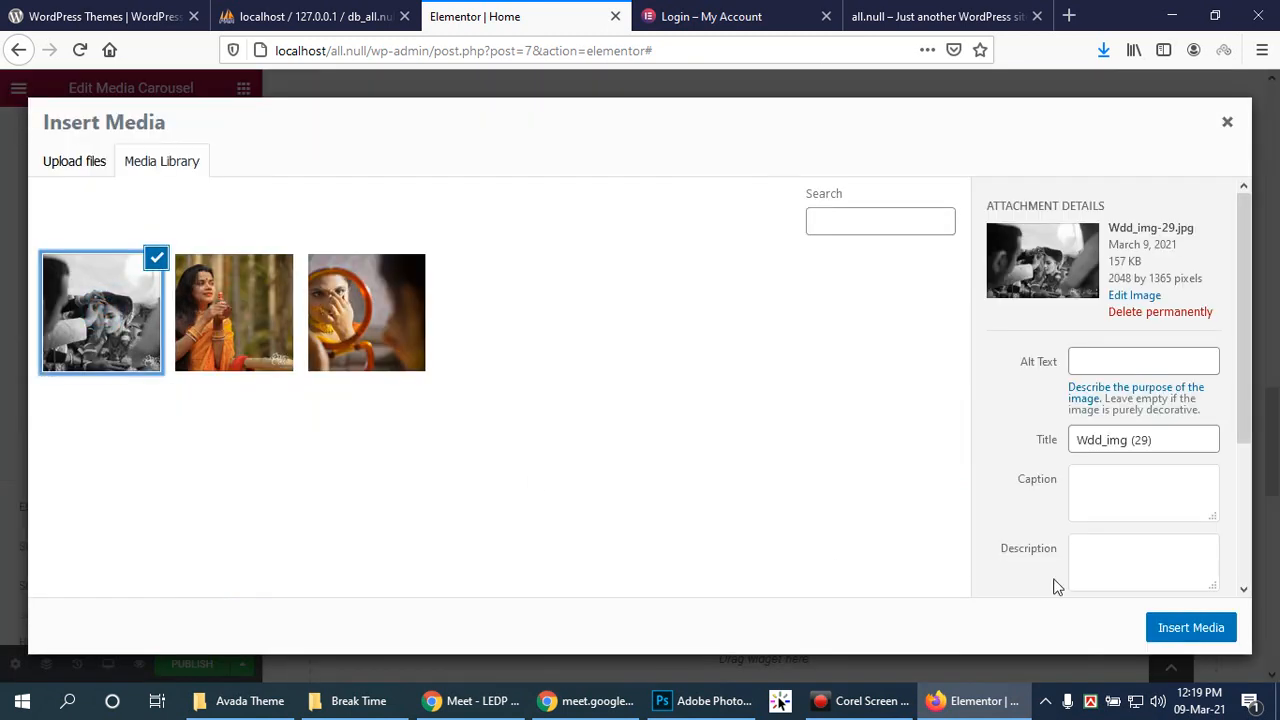
pyautogui.click(1170, 630)
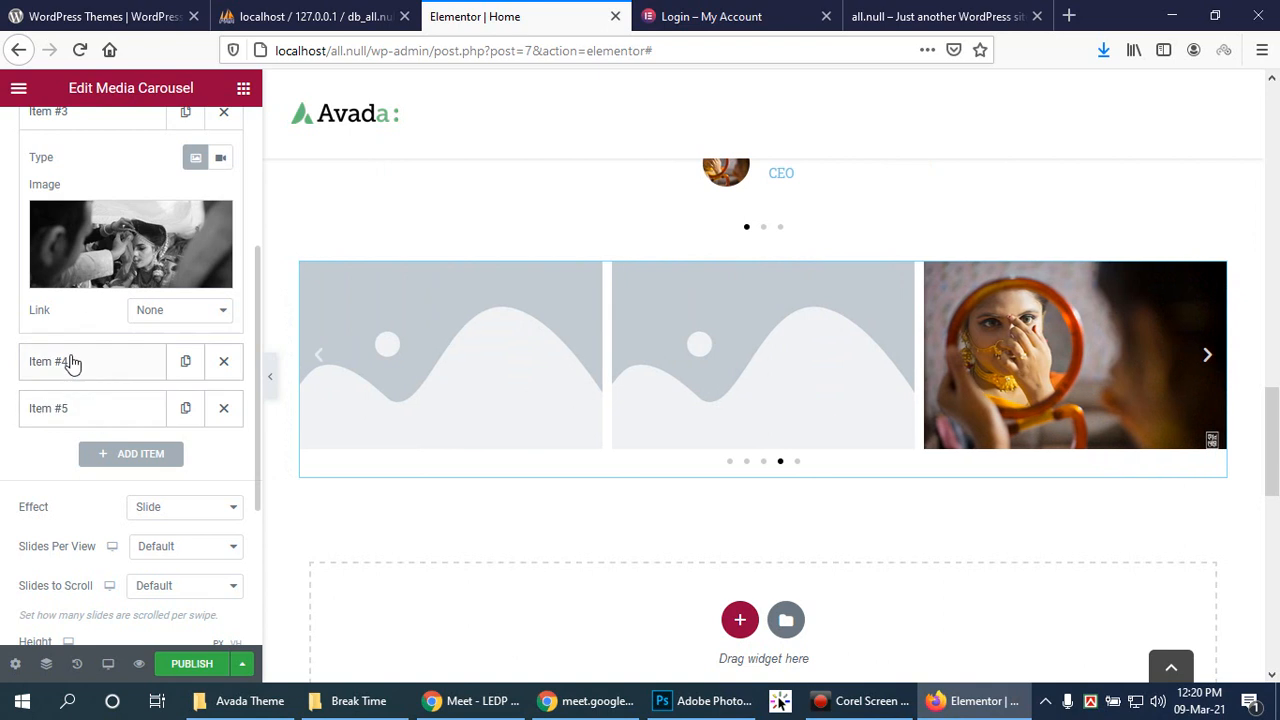
pyautogui.click(71, 360)
# Step: Upload Wdd_img (16).jpg, Wdd_img (17).jpg and Wdd_img (22).jpg from Downloads for the fourth slide
pyautogui.click(116, 331)
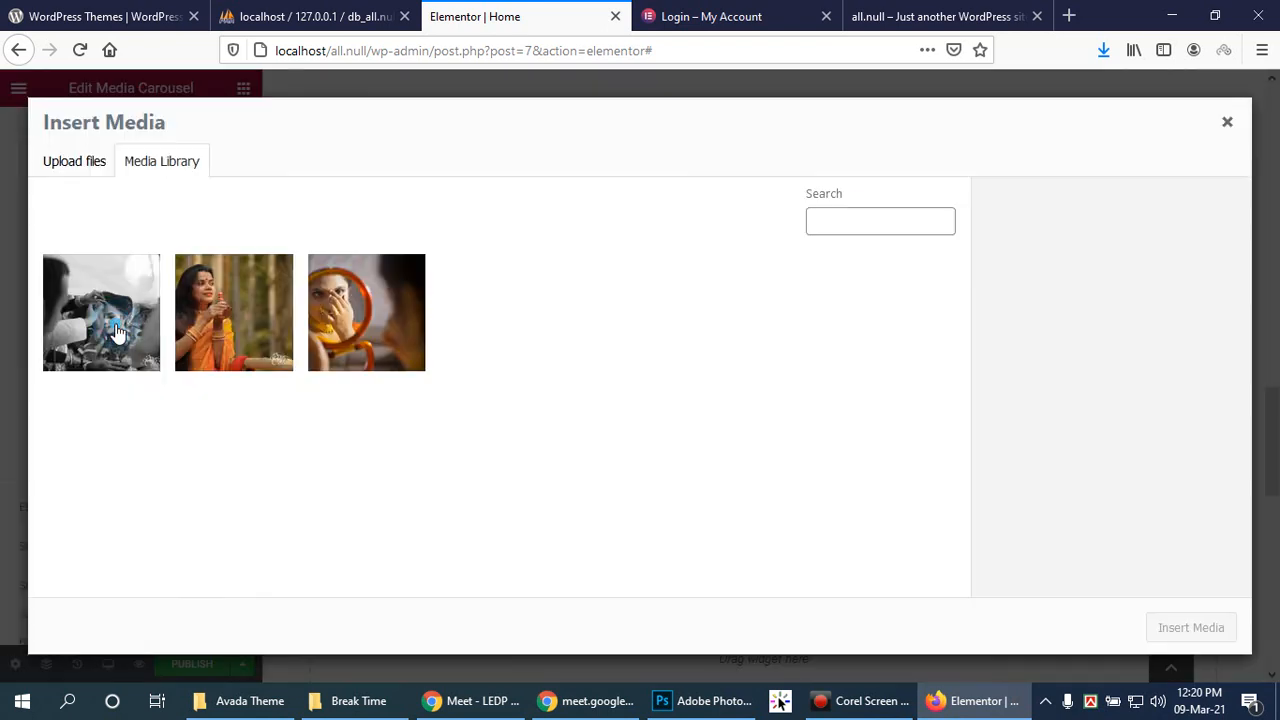
pyautogui.click(80, 162)
pyautogui.click(641, 396)
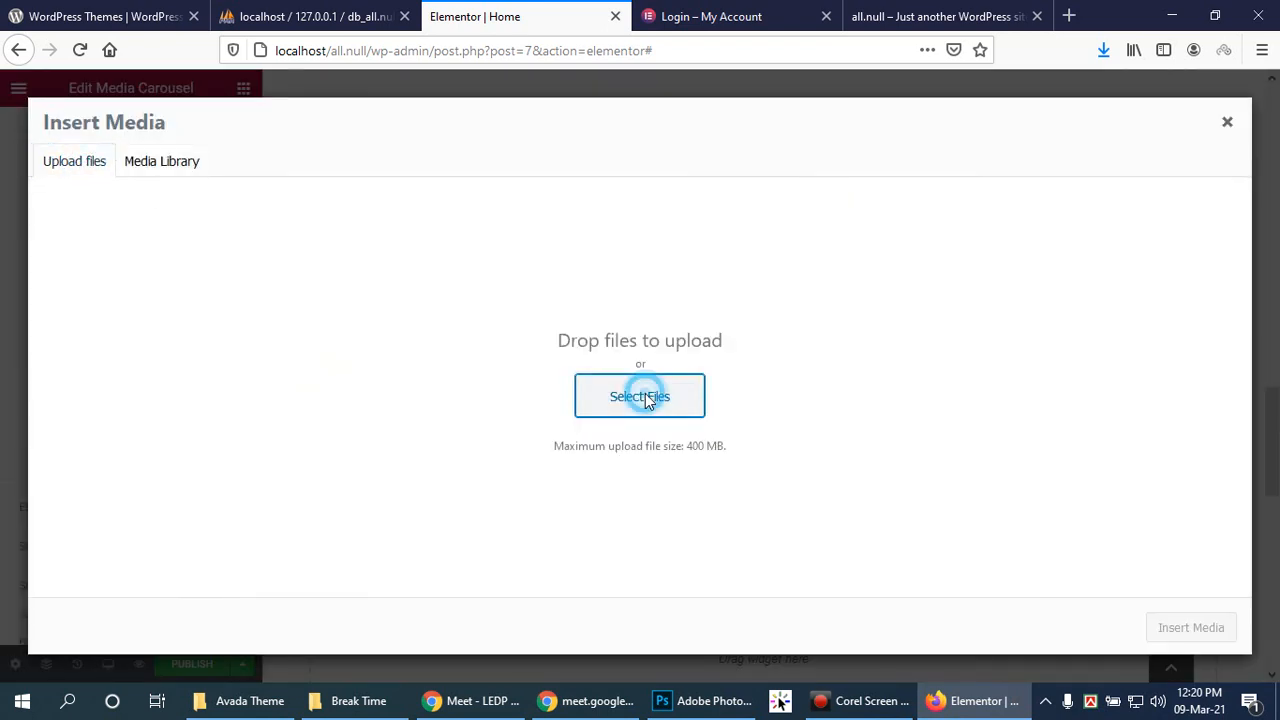
pyautogui.scroll(-10, 563, 372)
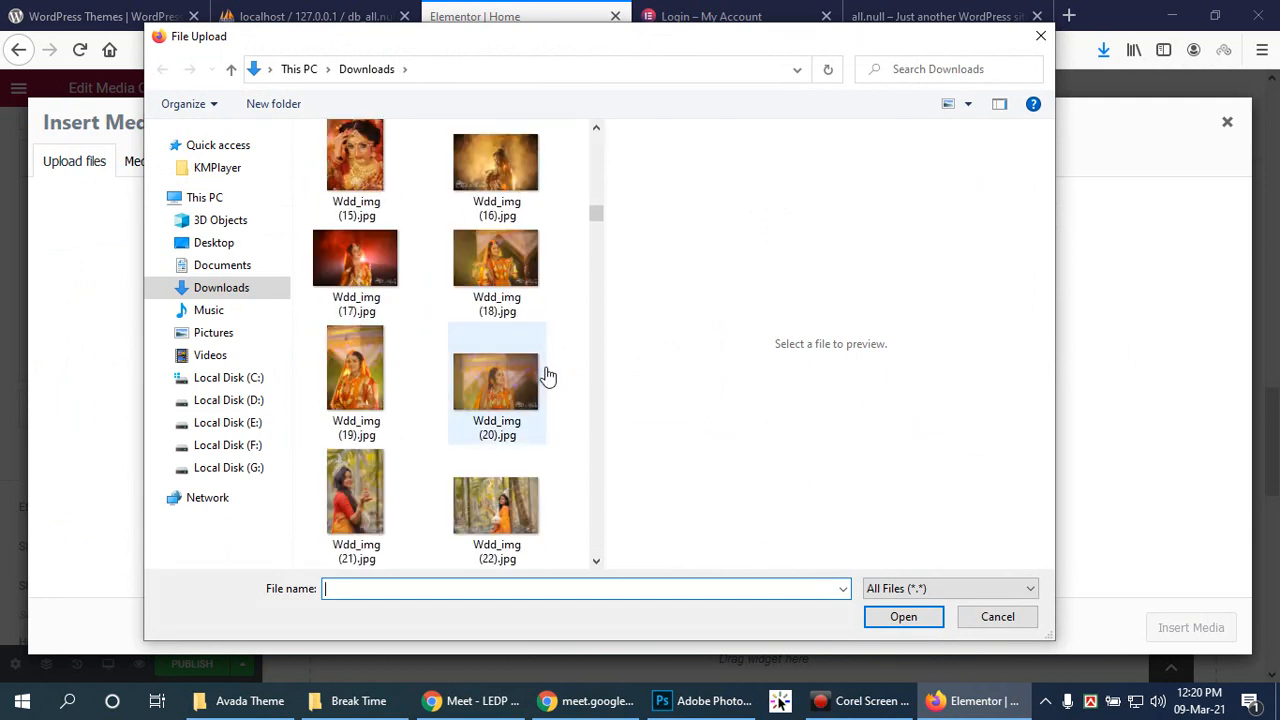
pyautogui.click(347, 270)
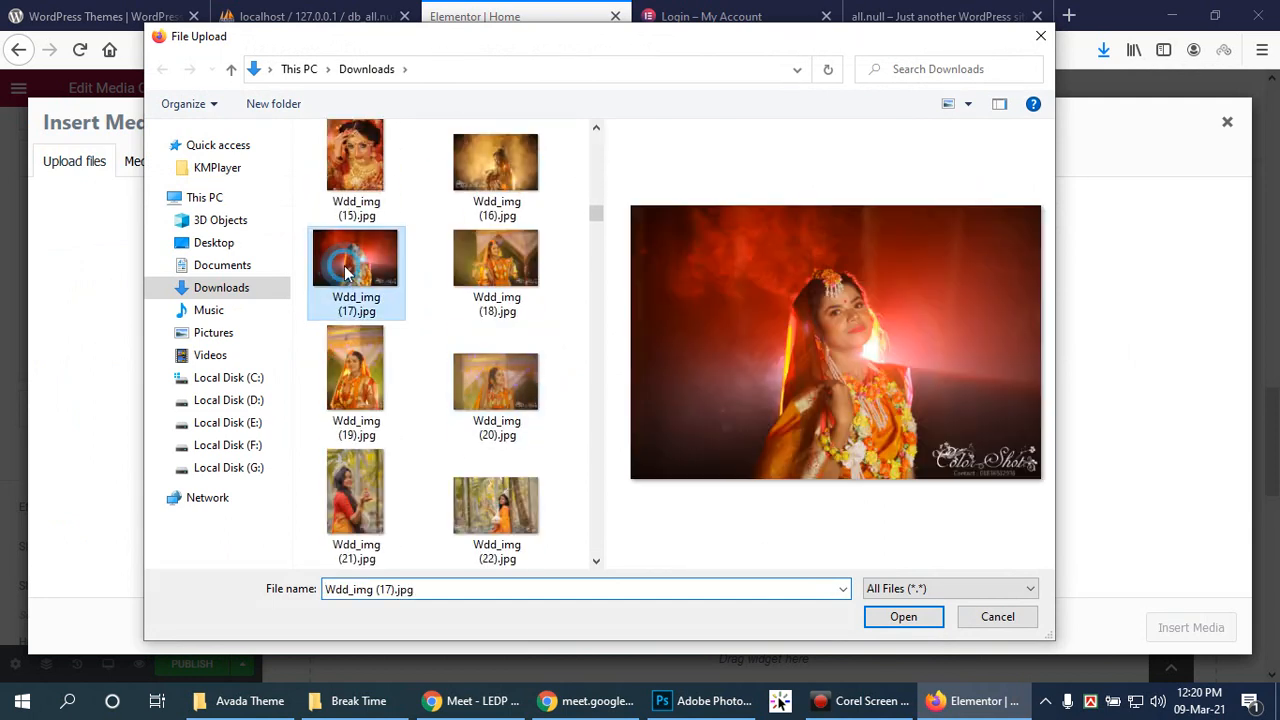
pyautogui.keyDown('ctrl'); pyautogui.click(500, 140); pyautogui.keyUp('ctrl')
pyautogui.scroll(-1, 550, 355)
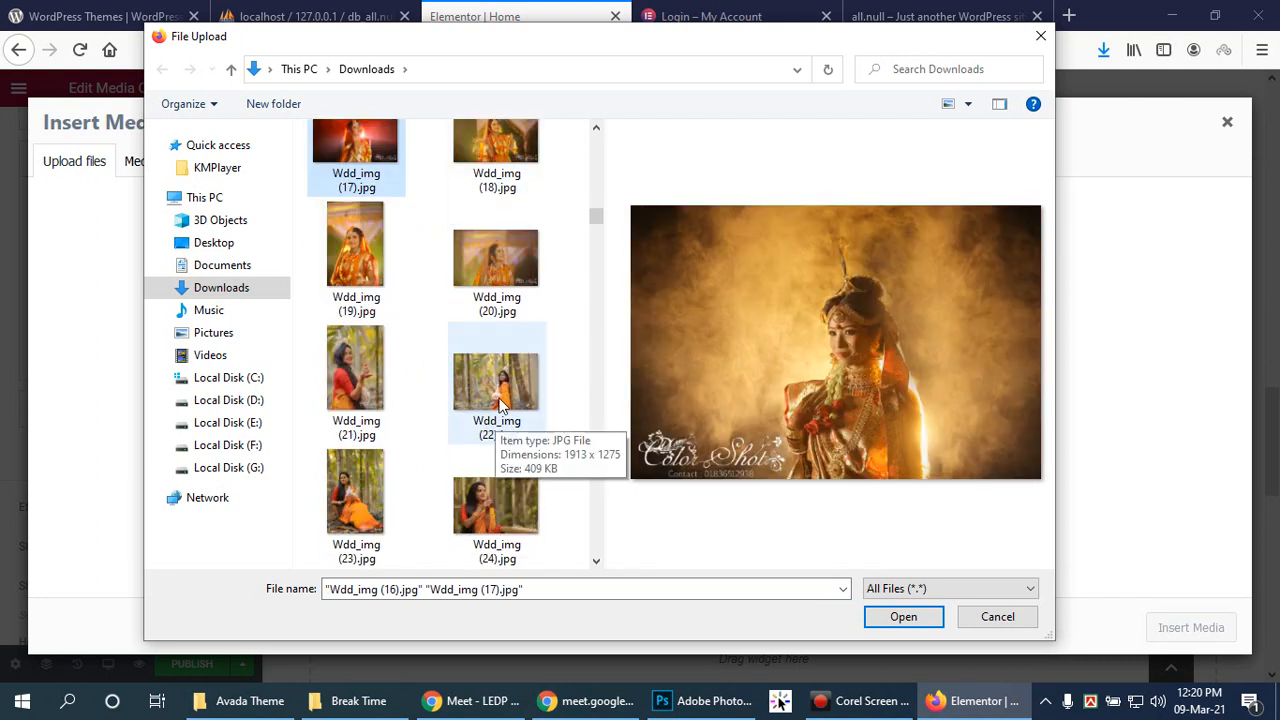
pyautogui.keyDown('ctrl'); pyautogui.click(495, 425); pyautogui.keyUp('ctrl')
pyautogui.click(903, 617)
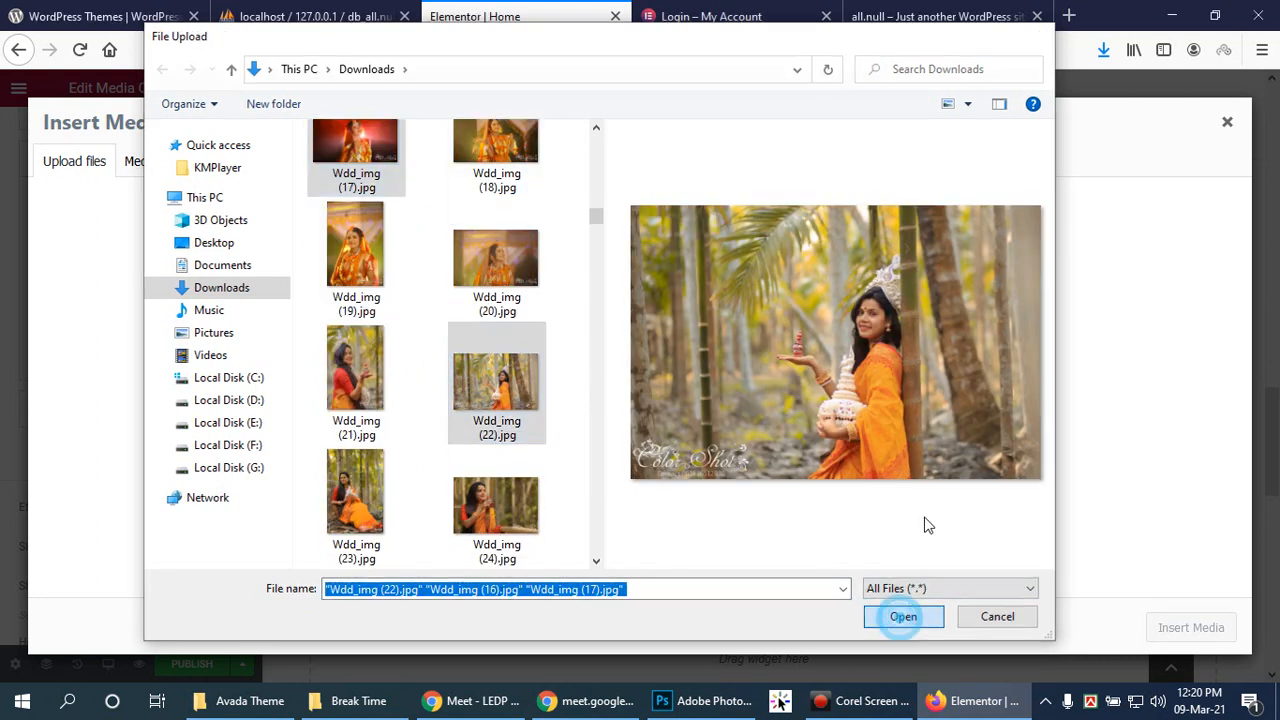
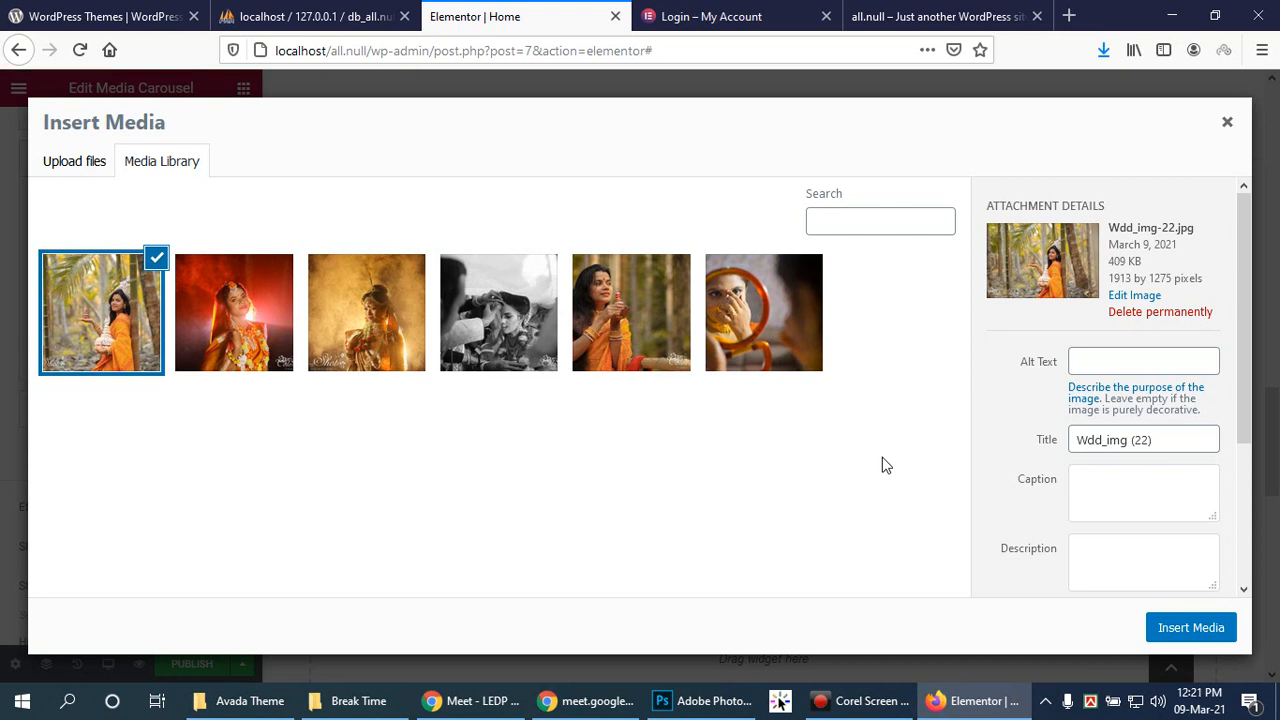
# Step: Insert Wdd_img-22.jpg into the fourth carousel slide and Wdd_img-17.jpg into the fifth
pyautogui.click(1163, 641)
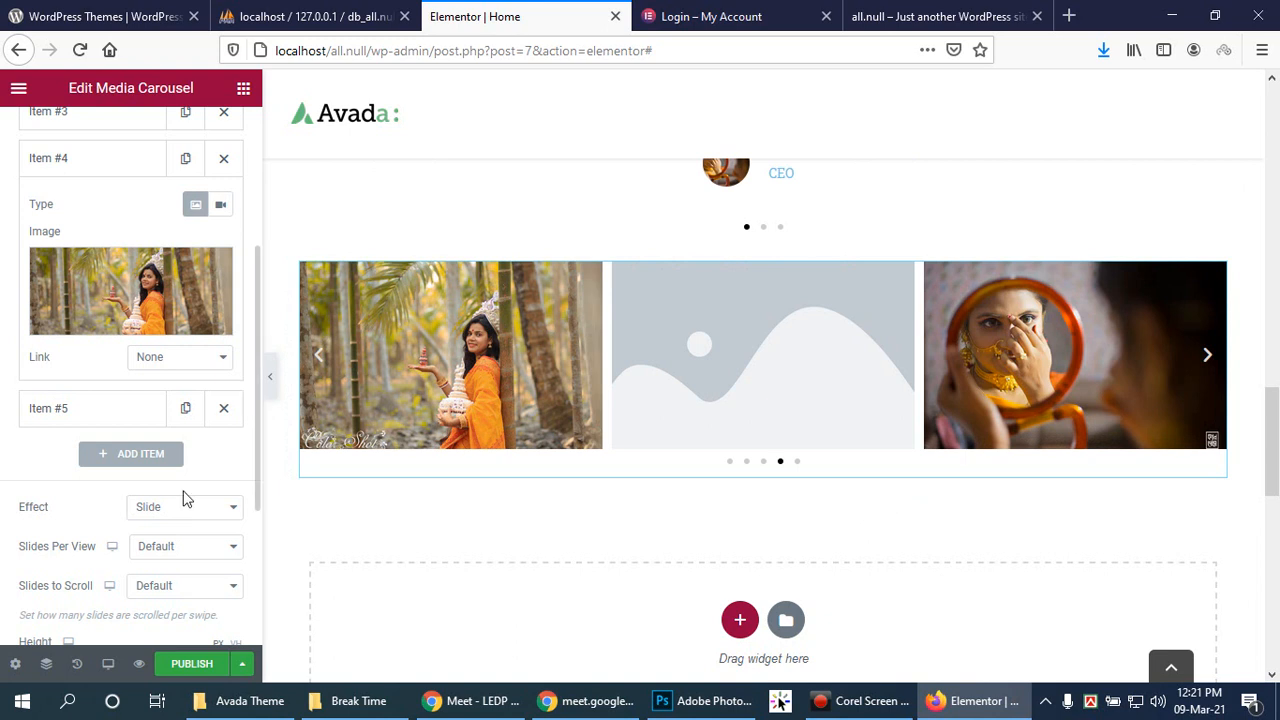
pyautogui.click(62, 422)
pyautogui.click(97, 371)
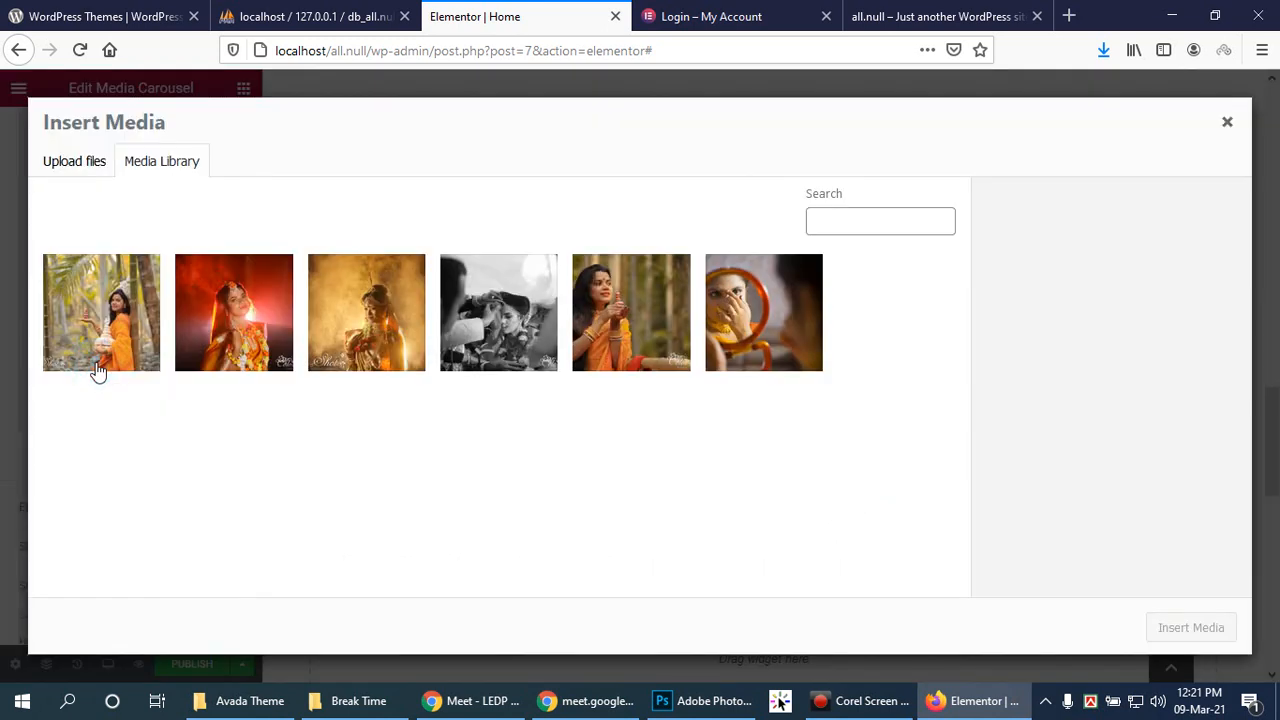
pyautogui.click(215, 318)
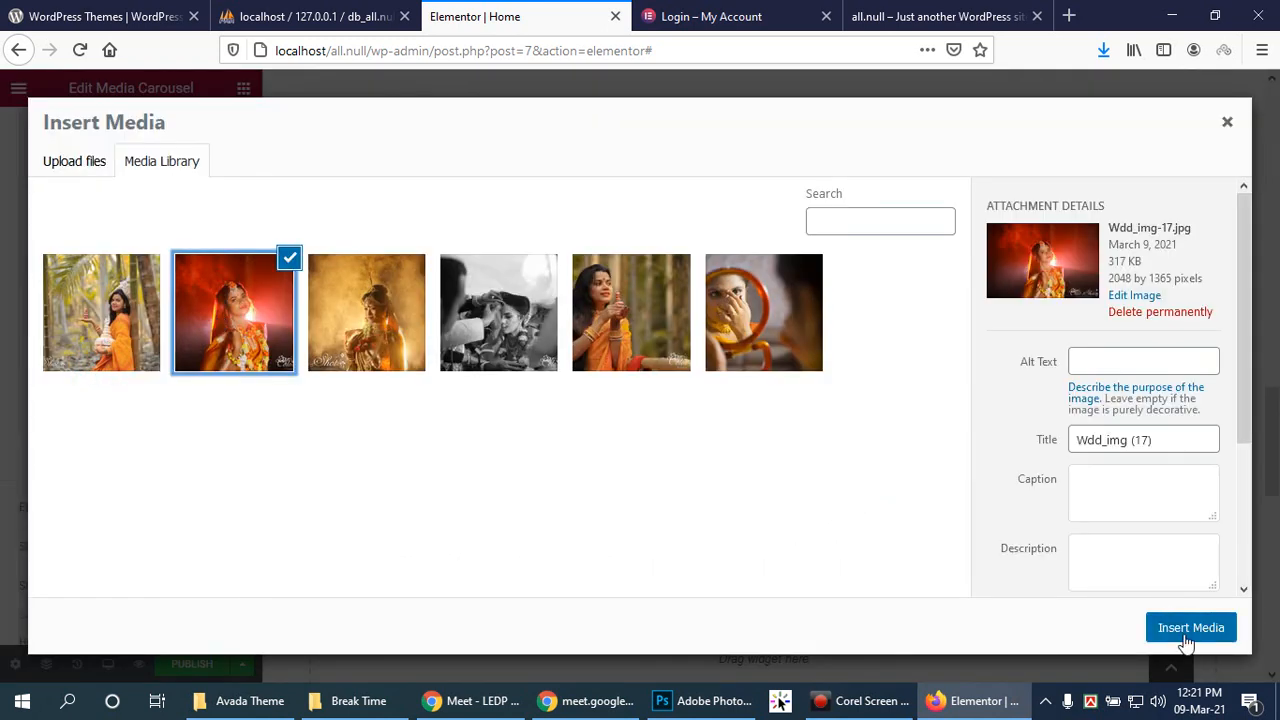
pyautogui.click(1186, 628)
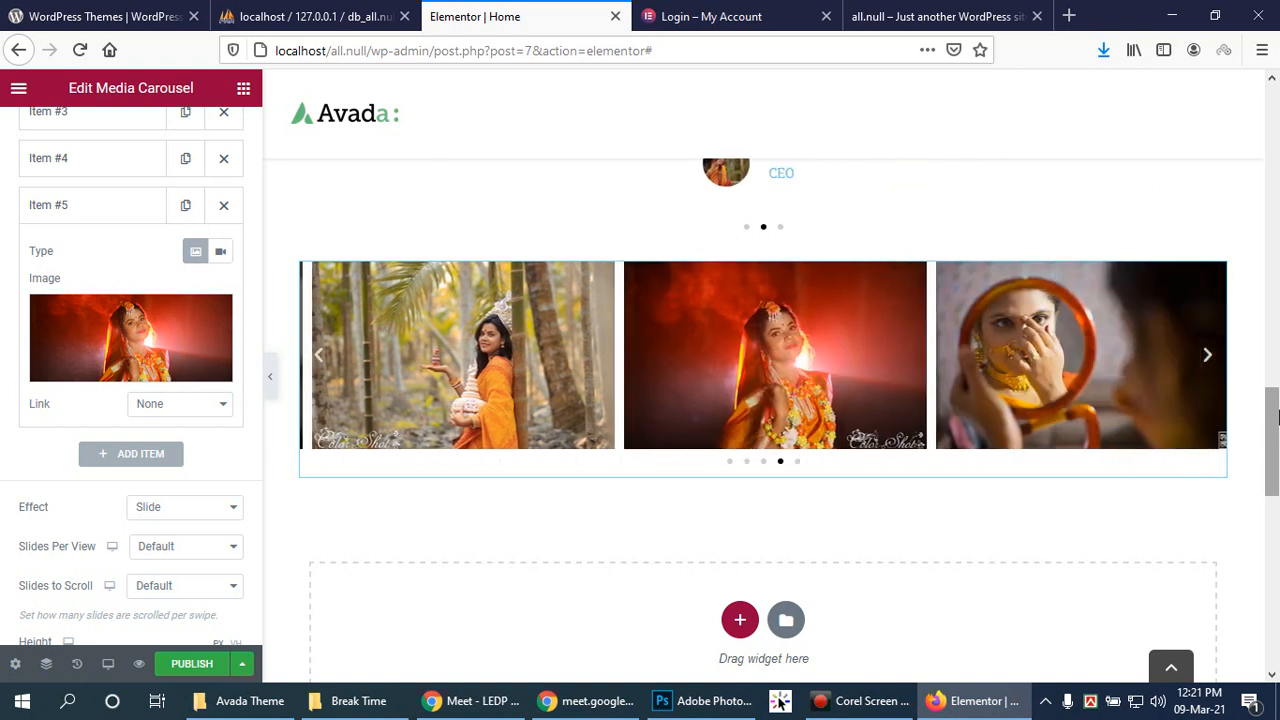
# Step: Switch the carousel effect to Cube and set its height to 494 px
pyautogui.click(211, 508)
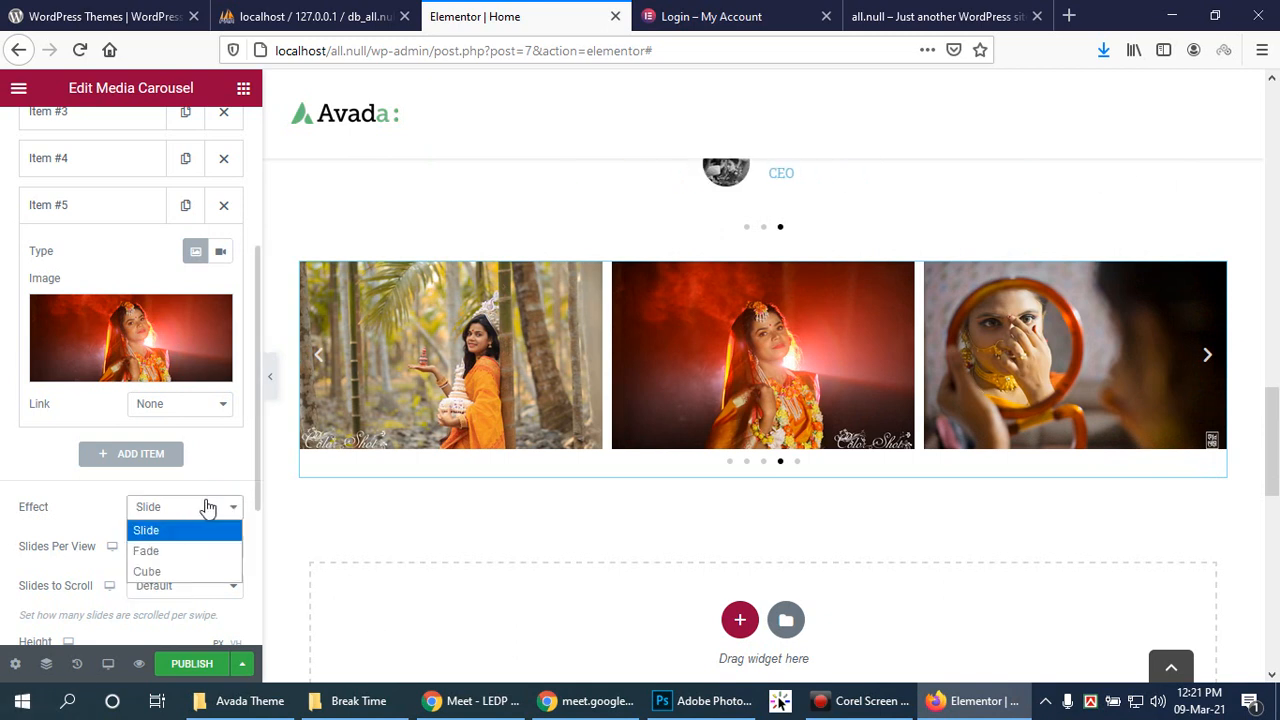
pyautogui.click(186, 570)
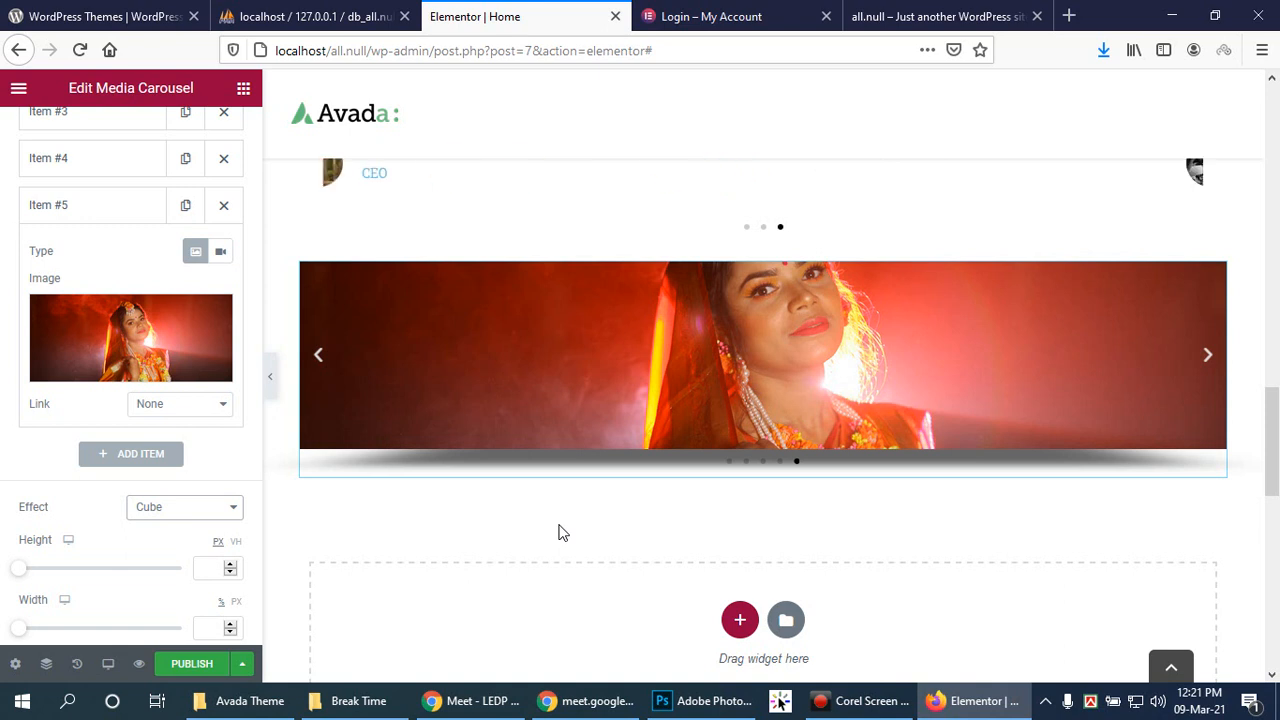
pyautogui.moveTo(19, 569); pyautogui.dragTo(93, 586)
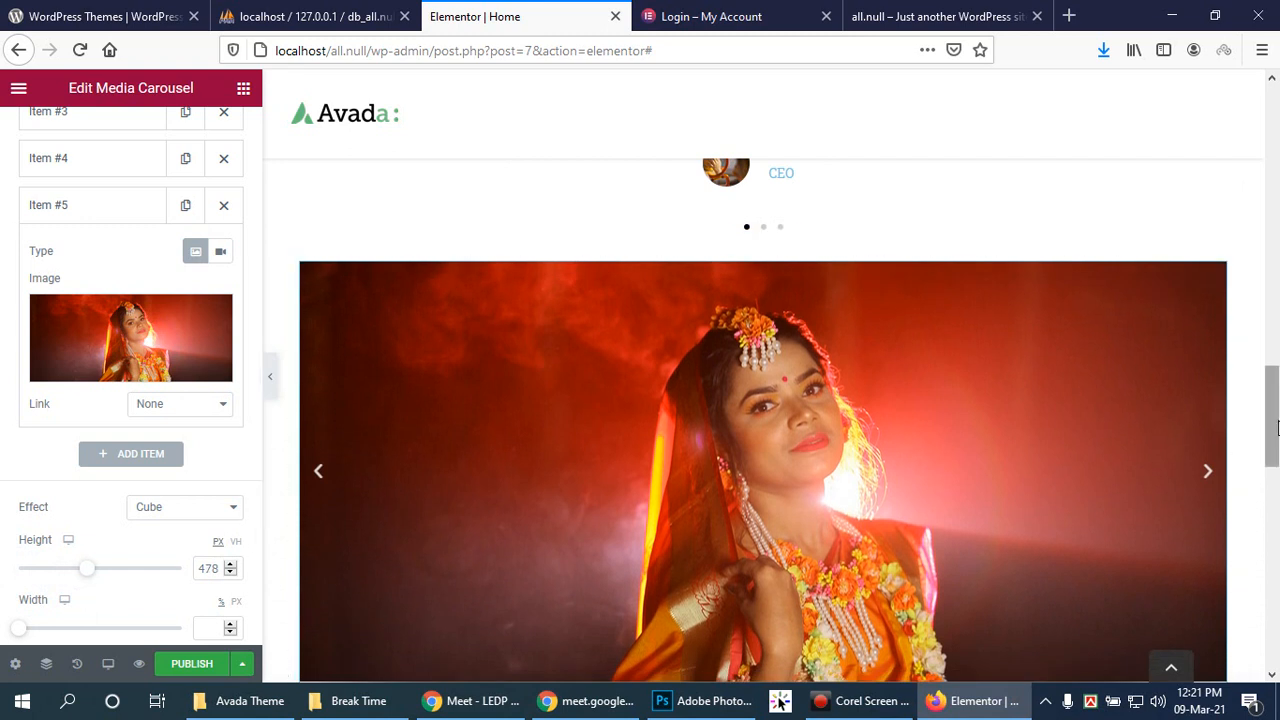
pyautogui.moveTo(1275, 421); pyautogui.dragTo(1278, 445)
pyautogui.moveTo(94, 574); pyautogui.dragTo(90, 570)
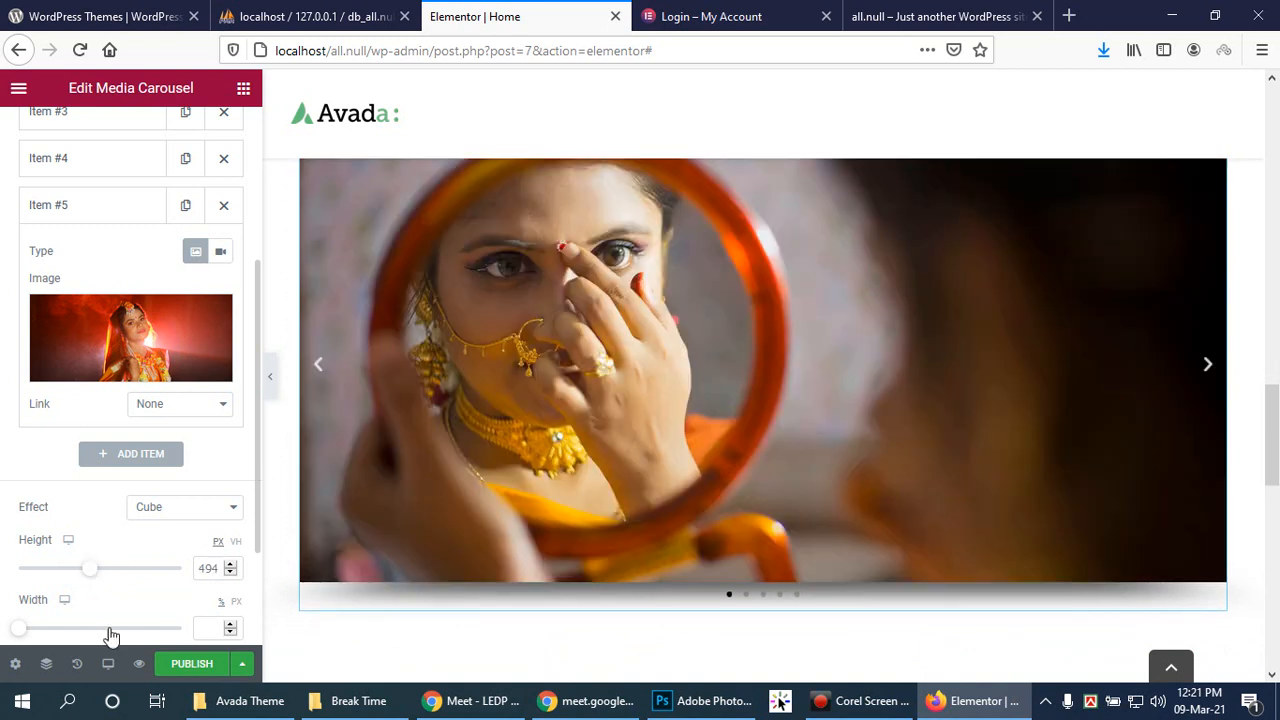
pyautogui.scroll(-1, 125, 615)
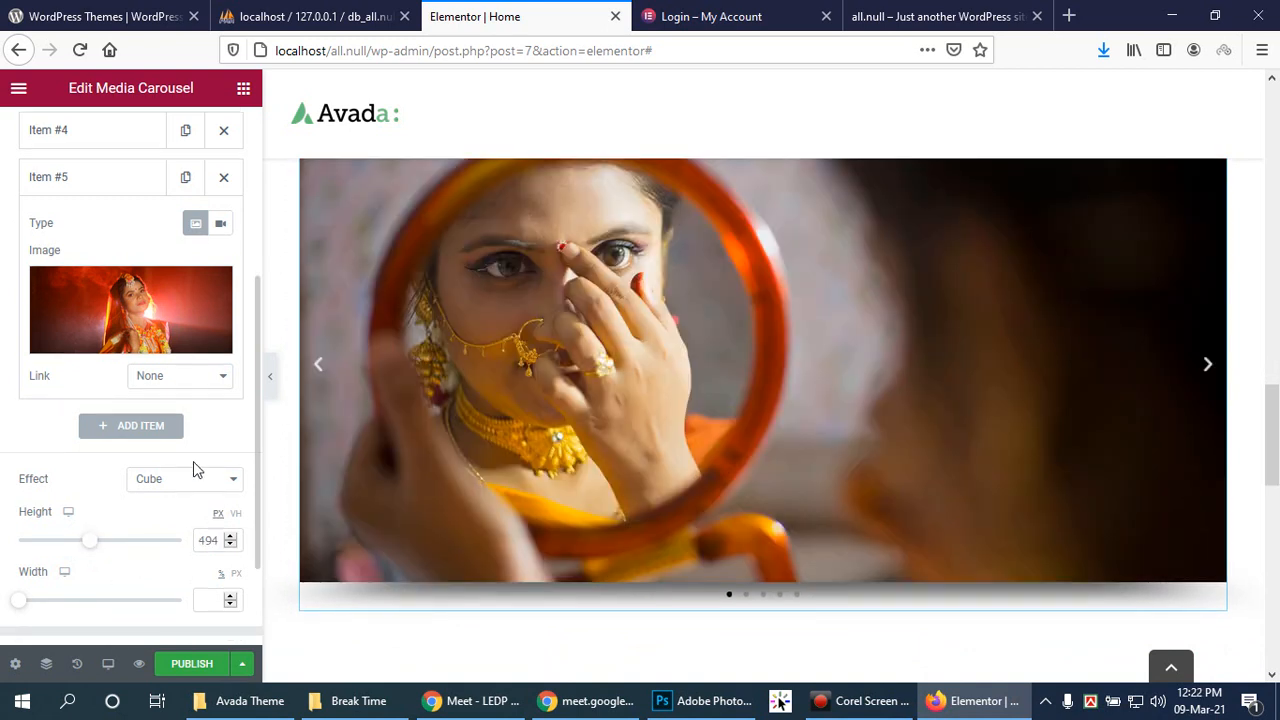
pyautogui.scroll(-2, 206, 460)
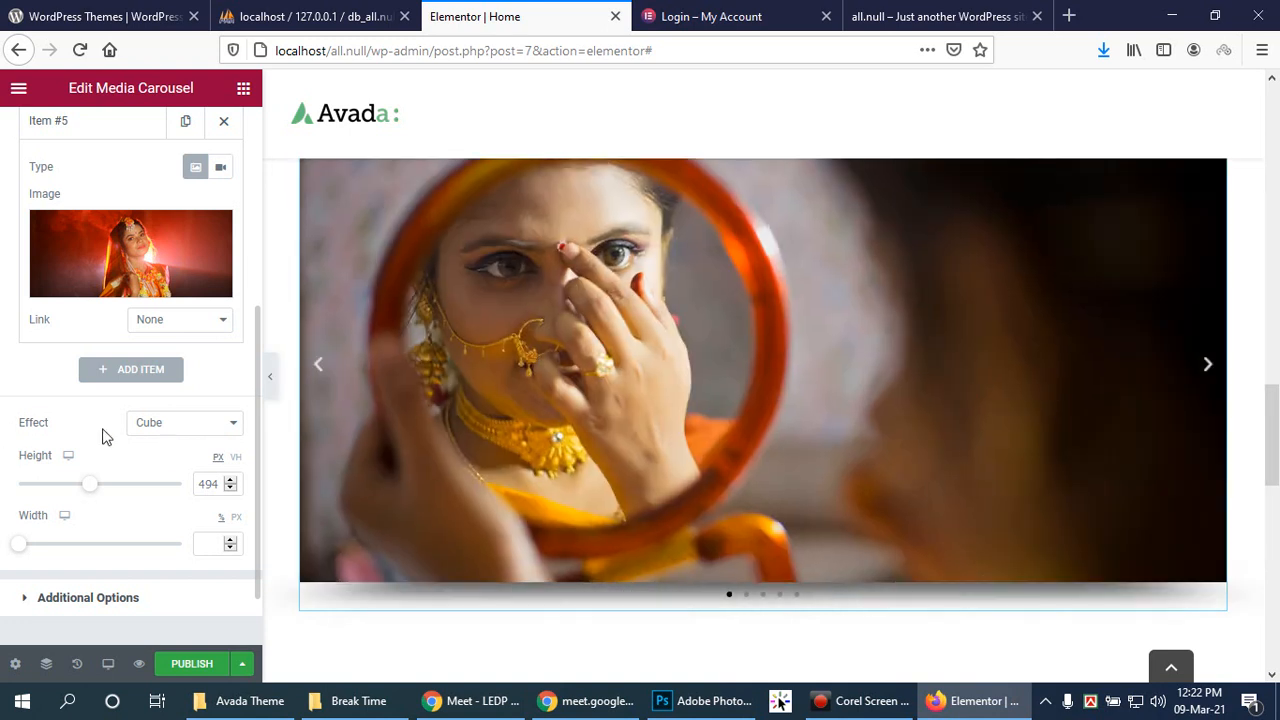
# Step: Preview the Fade effect across slides, then set the effect back to Slide
pyautogui.click(177, 429)
pyautogui.click(165, 467)
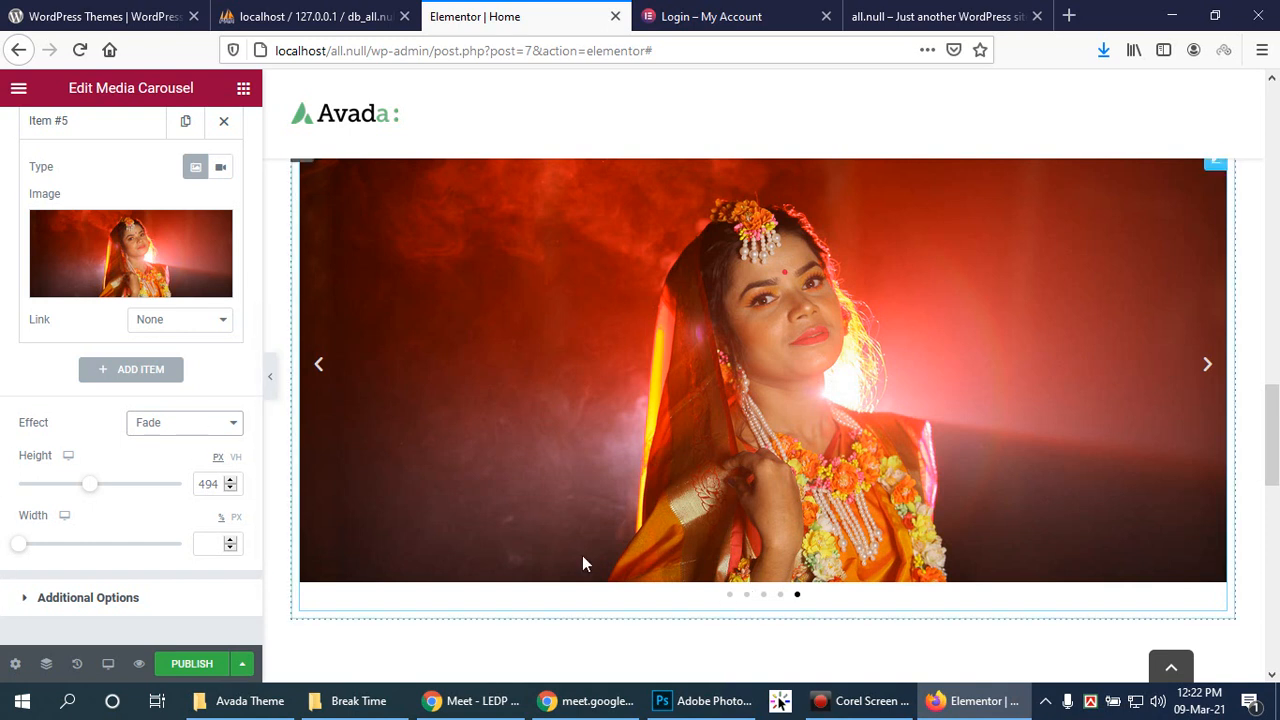
pyautogui.click(329, 368)
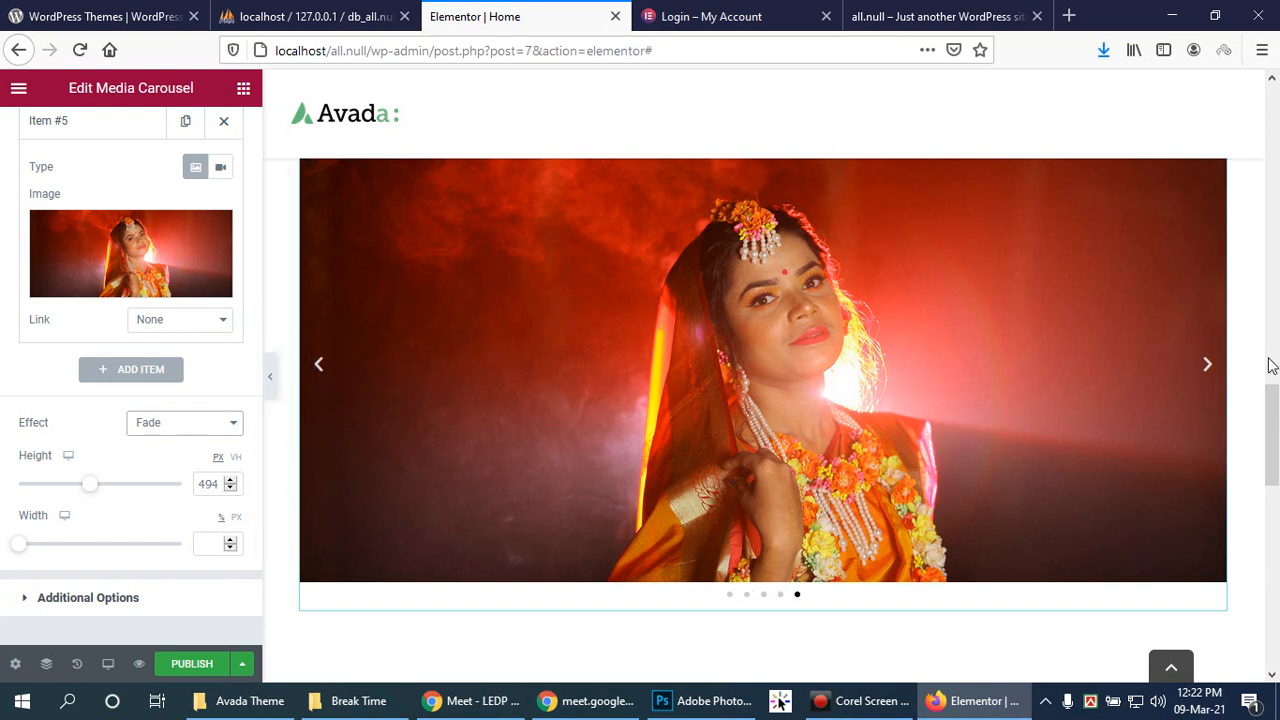
pyautogui.click(1212, 366)
pyautogui.click(729, 597)
pyautogui.click(178, 432)
pyautogui.click(179, 447)
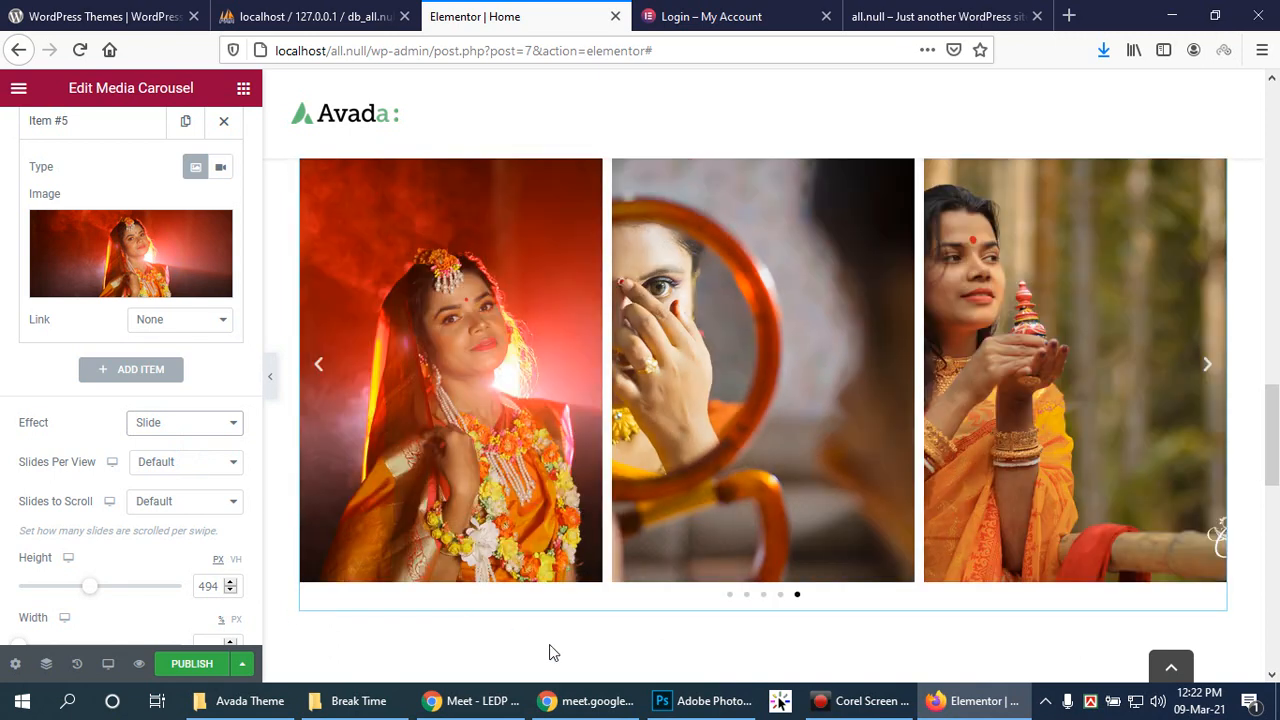
# Step: Shrink the carousel to 220 px high, leaving slides to scroll and per view at Default
pyautogui.moveTo(88, 594); pyautogui.dragTo(37, 591)
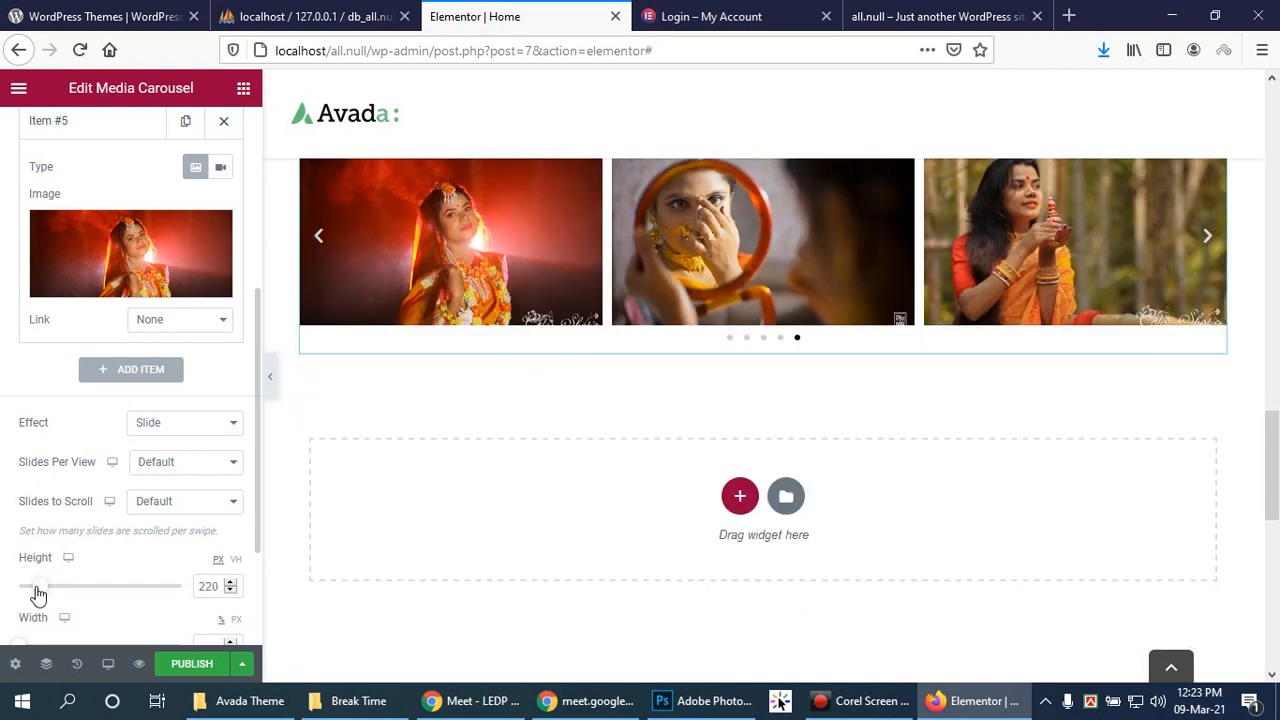
pyautogui.moveTo(1274, 493); pyautogui.dragTo(1274, 483)
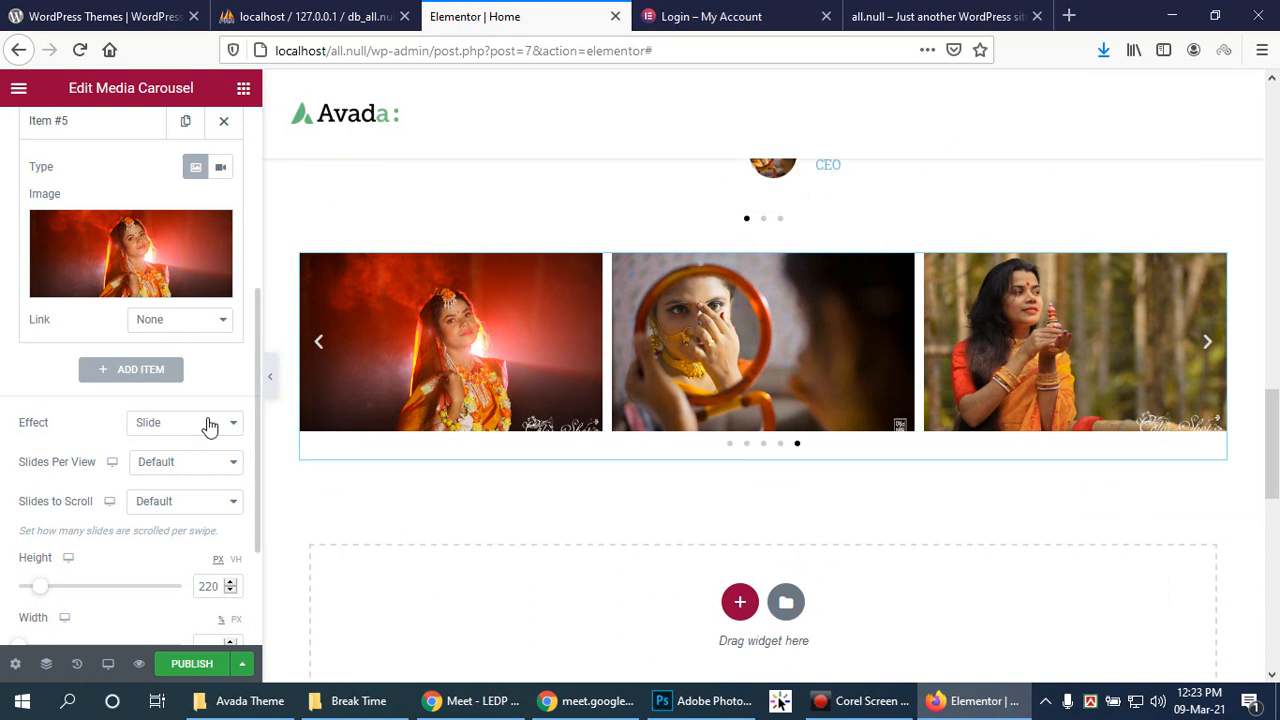
pyautogui.click(205, 510)
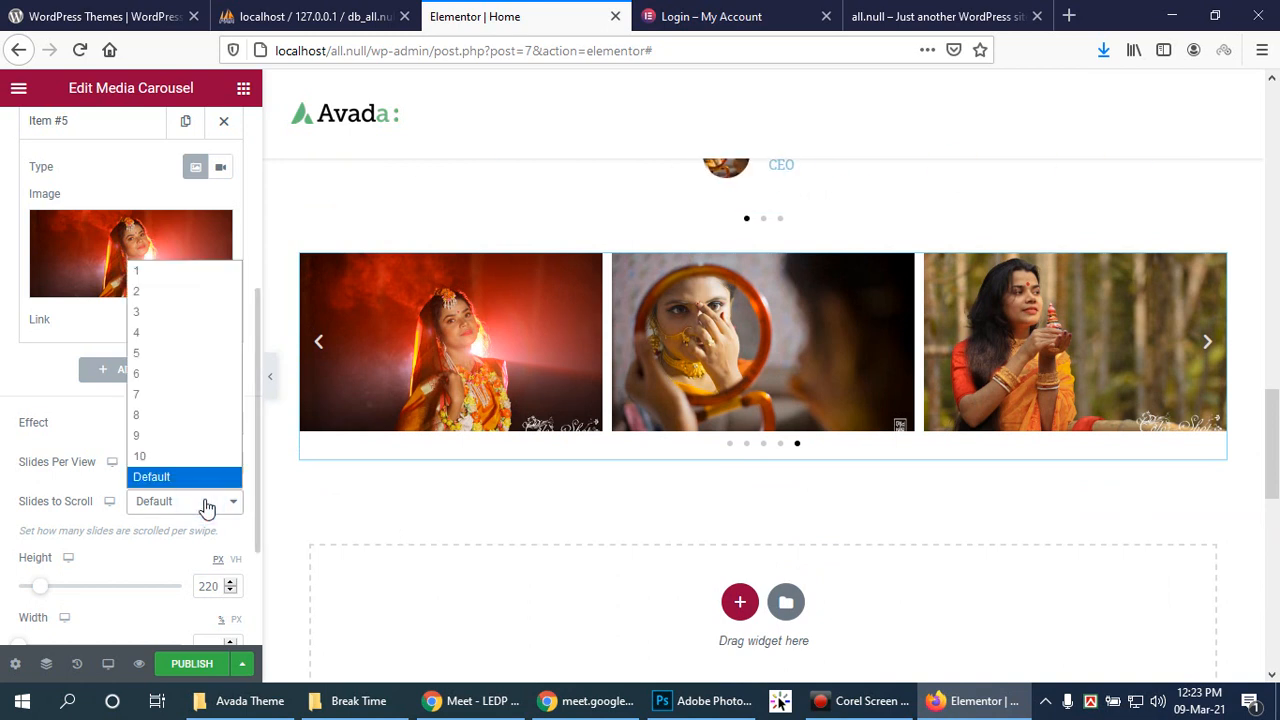
pyautogui.click(206, 493)
pyautogui.click(200, 463)
pyautogui.click(200, 463)
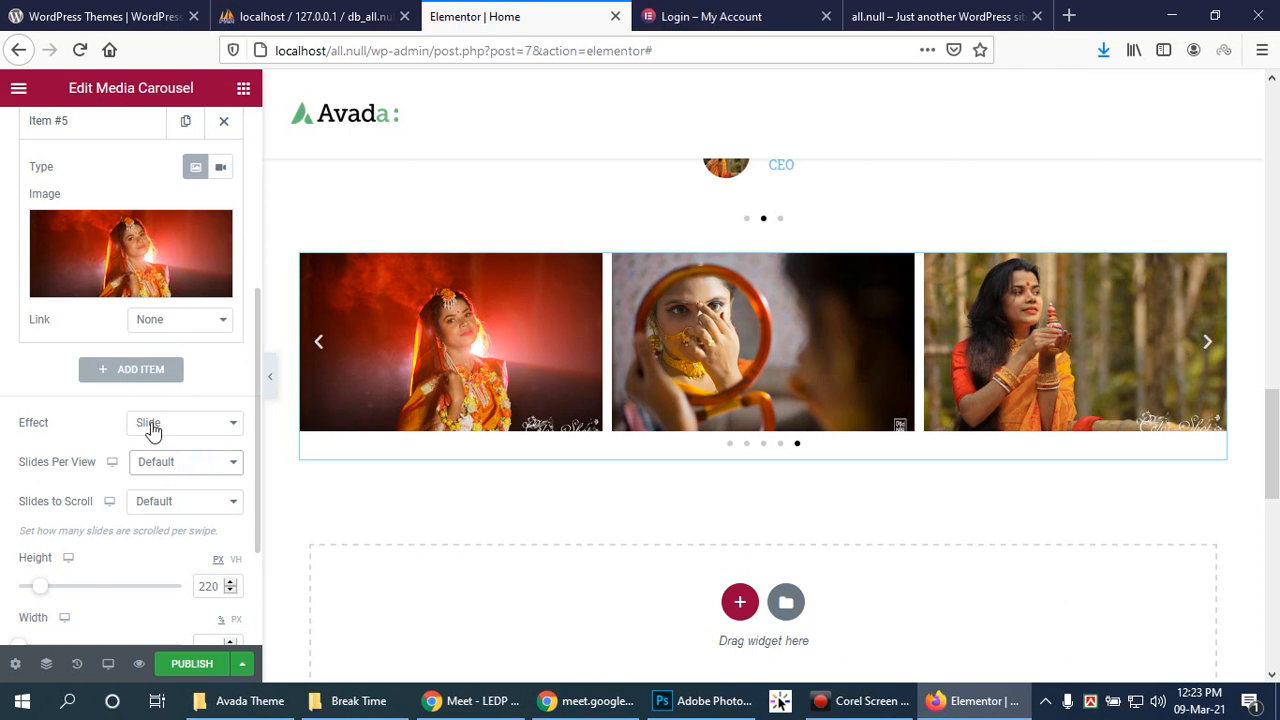
pyautogui.scroll(1, 148, 422)
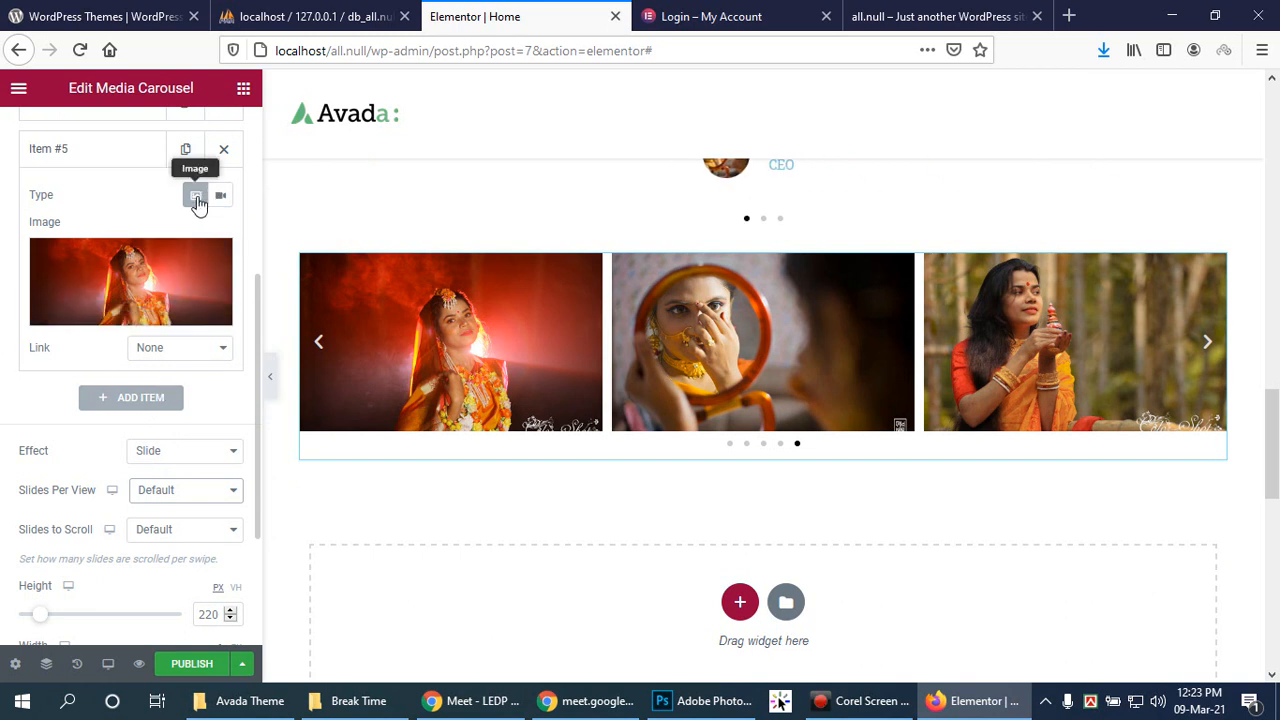
pyautogui.scroll(1, 93, 237)
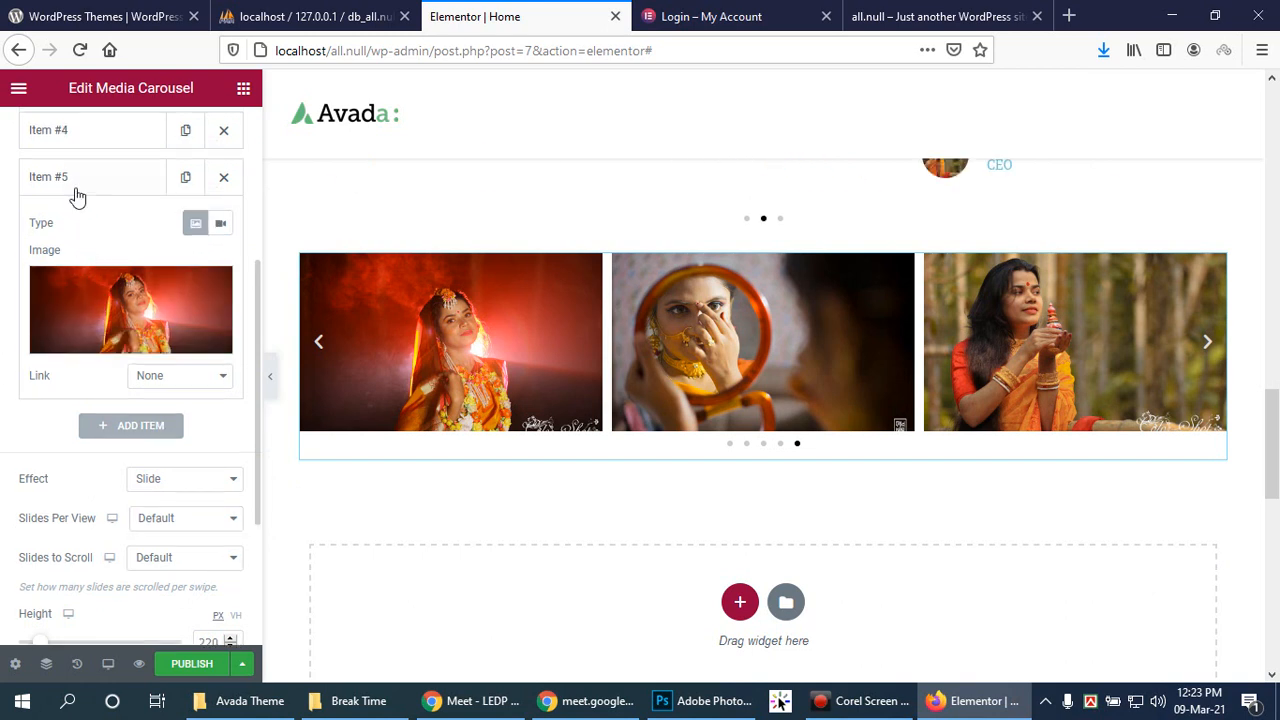
pyautogui.click(77, 180)
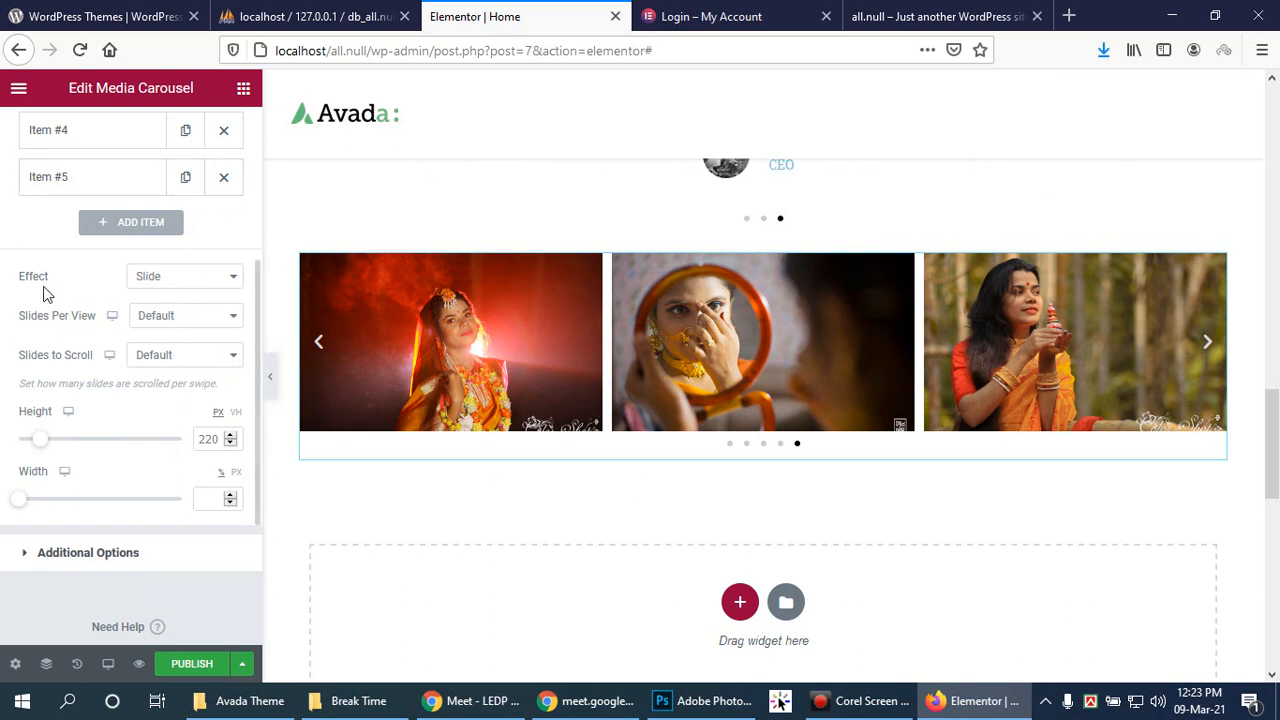
pyautogui.scroll(2, 43, 317)
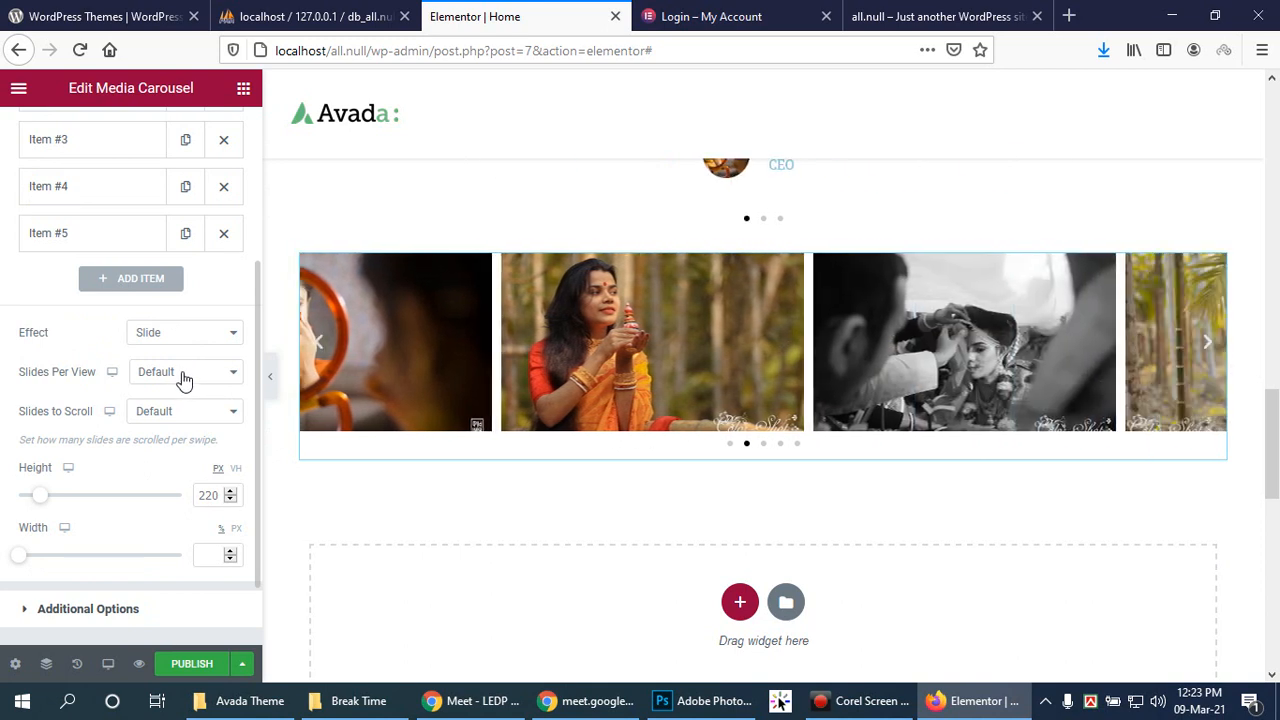
# Step: Try 2 and 4 slides per view, revert to Default, and scroll 1 slide at a time
pyautogui.click(184, 376)
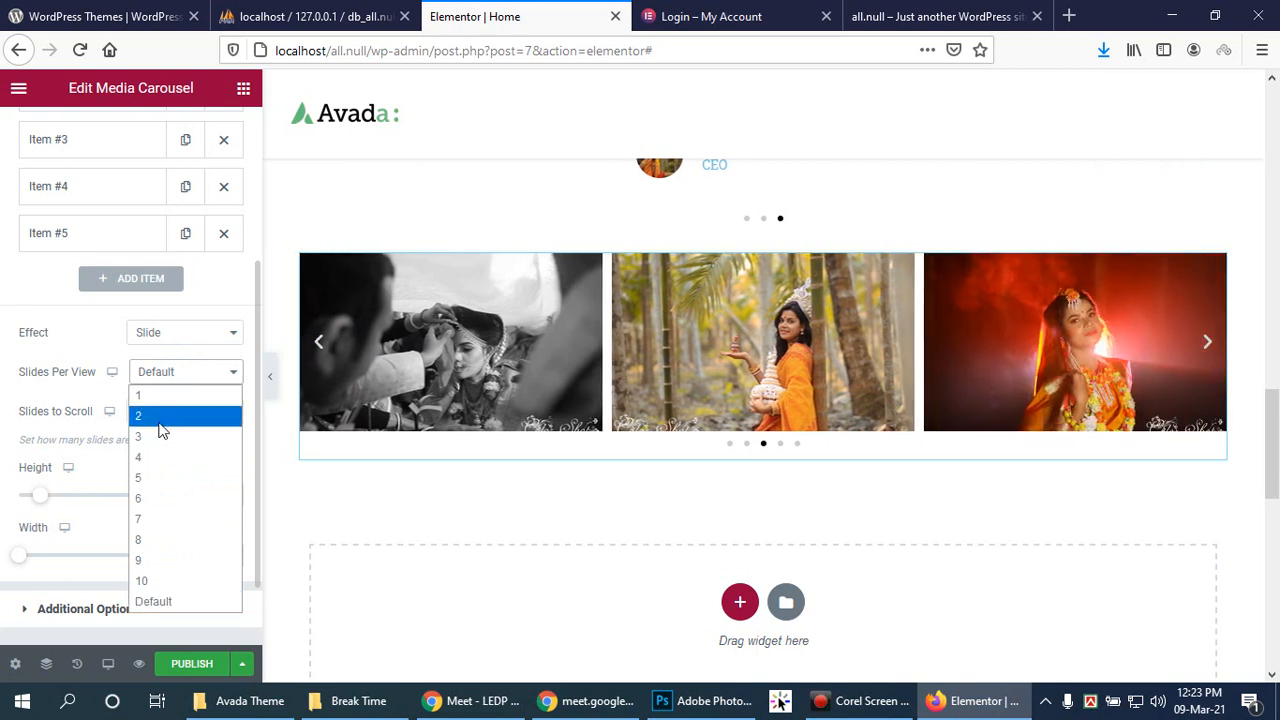
pyautogui.click(158, 418)
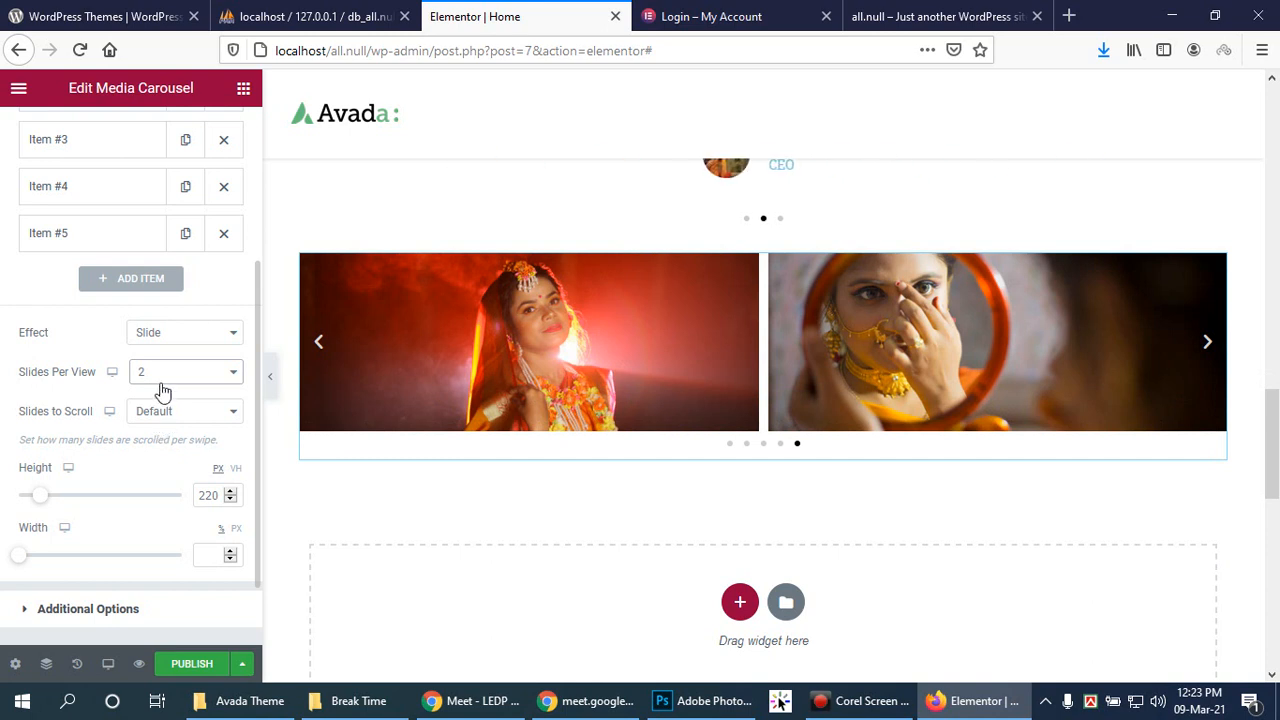
pyautogui.click(235, 371)
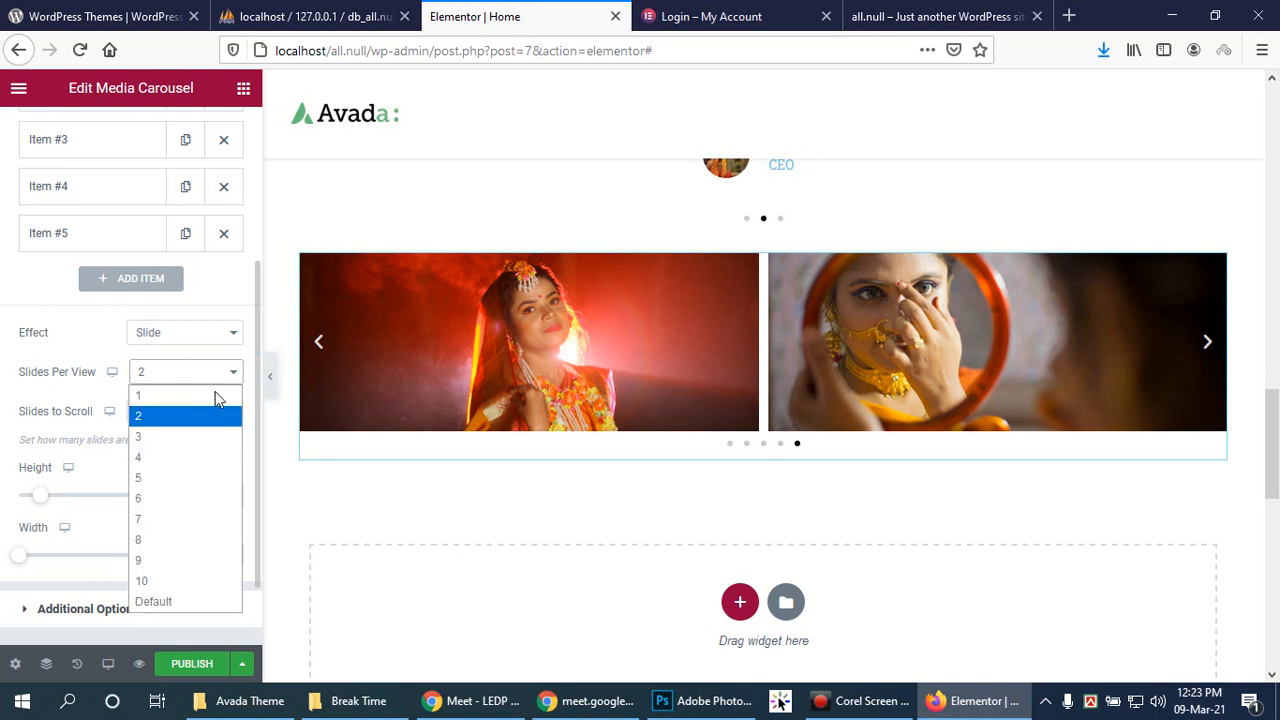
pyautogui.click(183, 449)
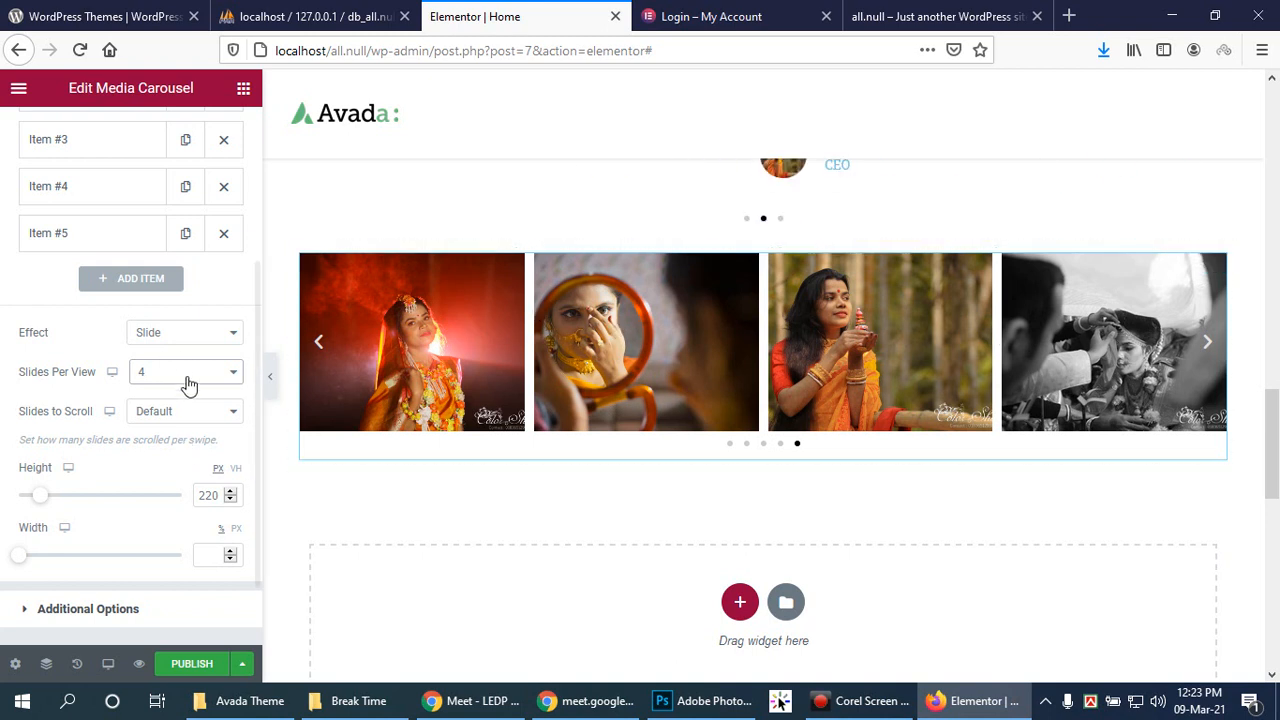
pyautogui.click(233, 372)
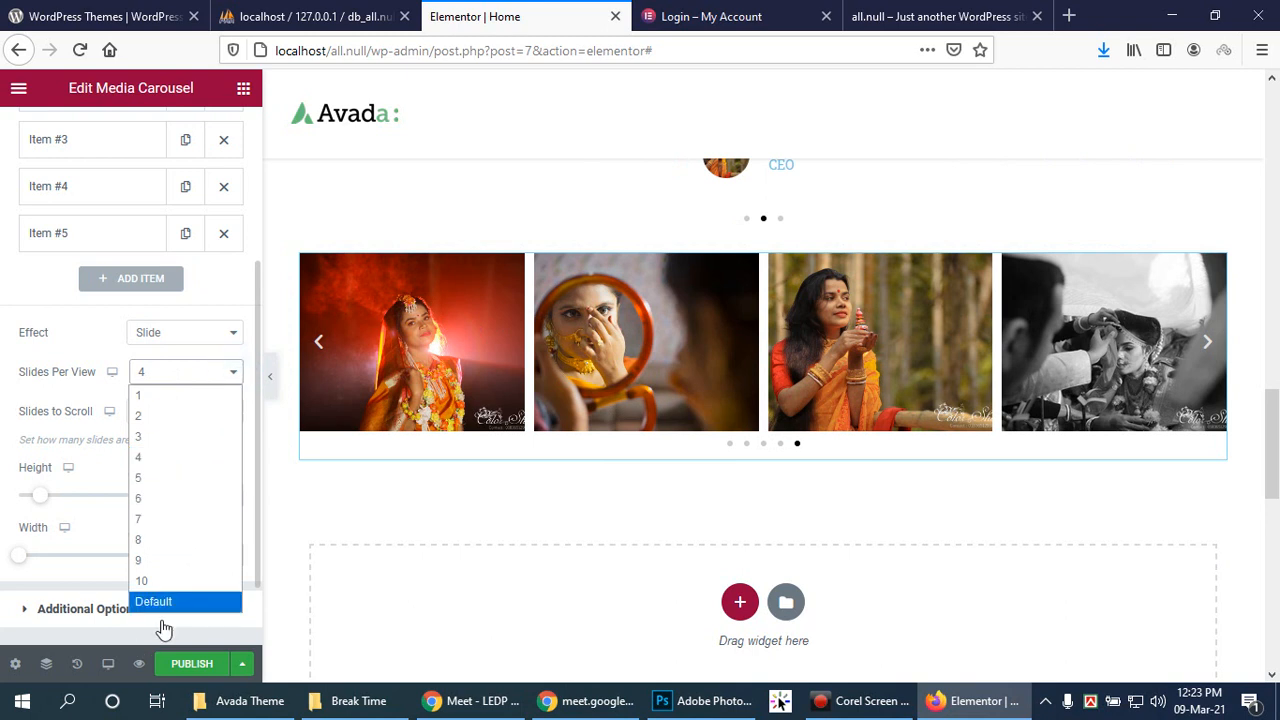
pyautogui.click(158, 602)
pyautogui.click(205, 414)
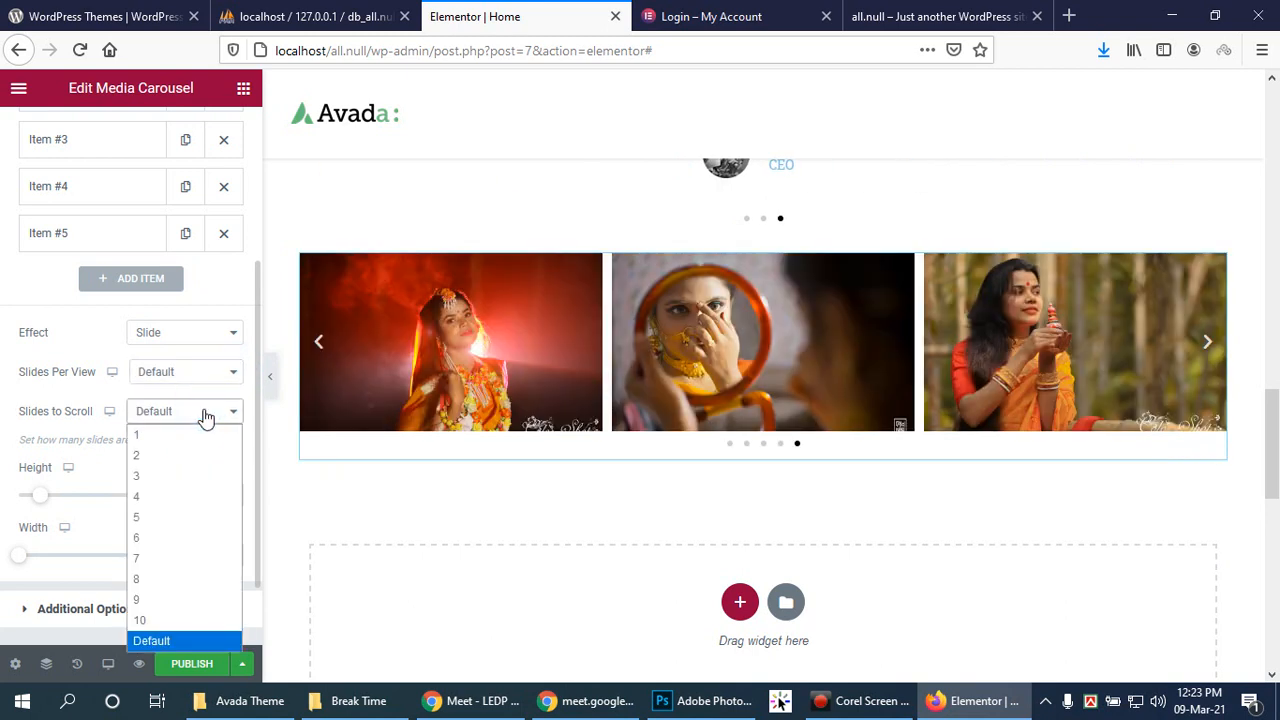
pyautogui.click(185, 436)
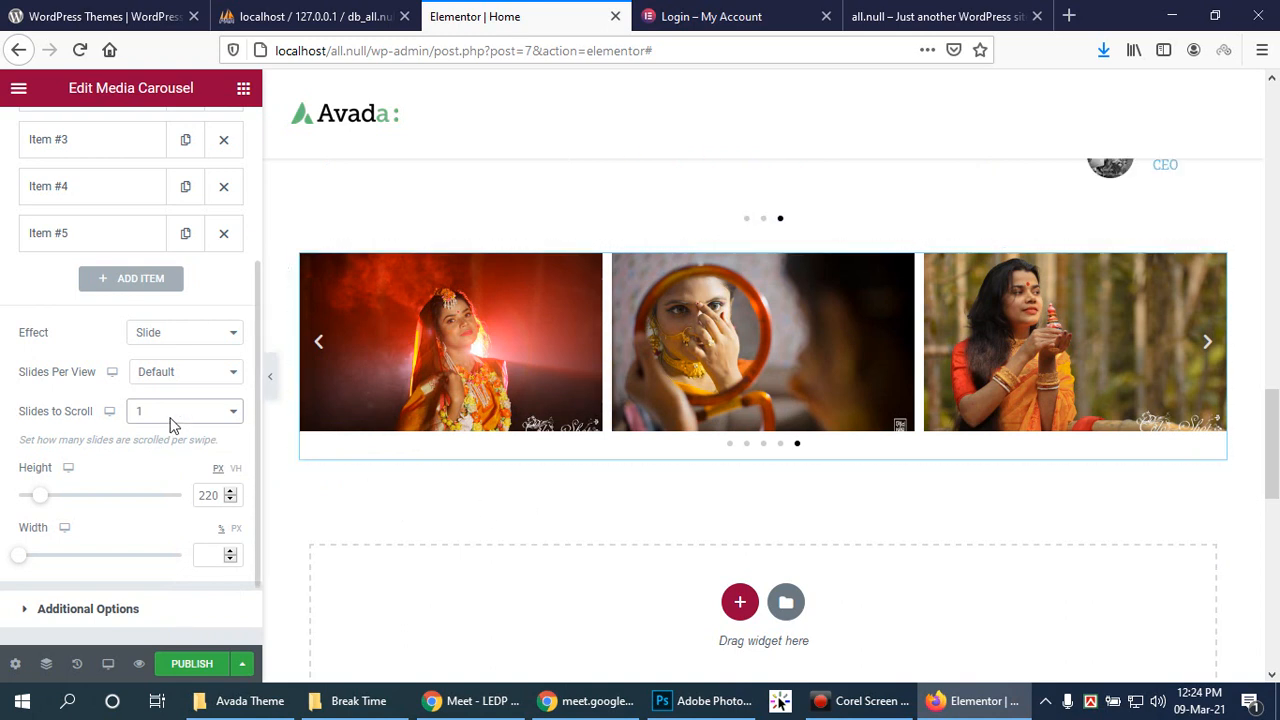
pyautogui.click(243, 93)
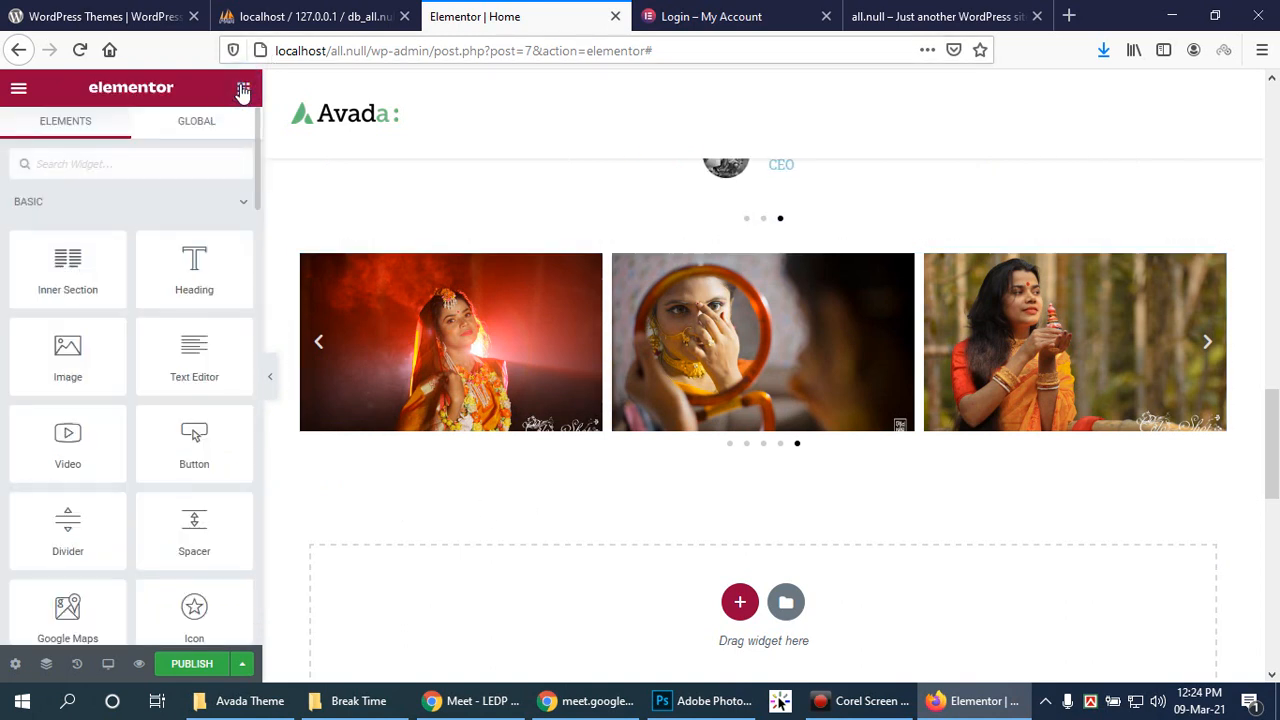
pyautogui.click(20, 92)
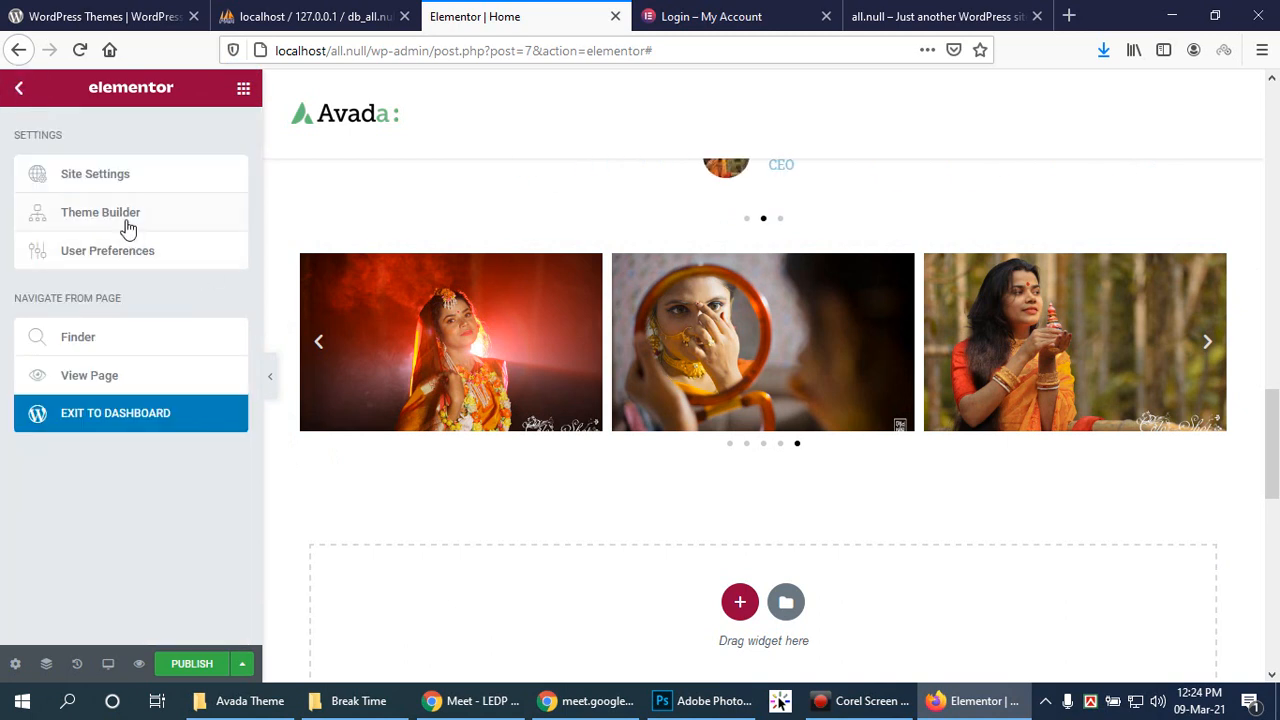
pyautogui.scroll(4, 795, 456)
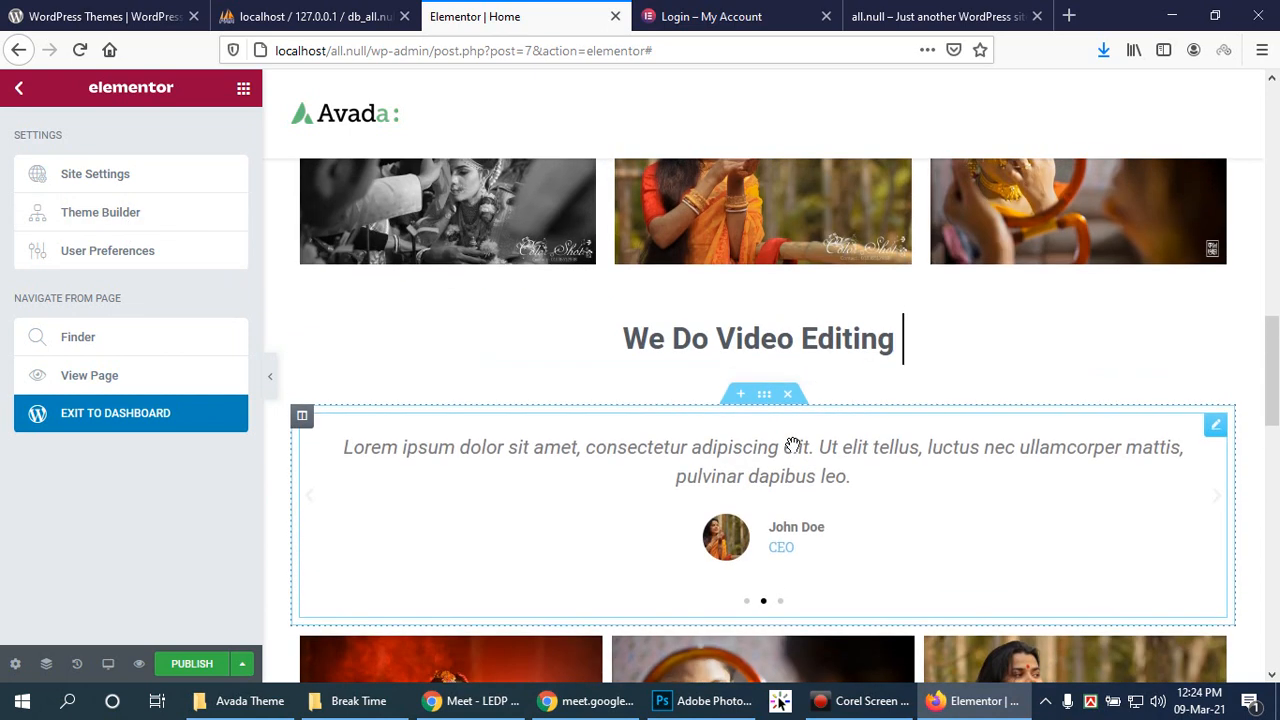
pyautogui.scroll(-2, 794, 444)
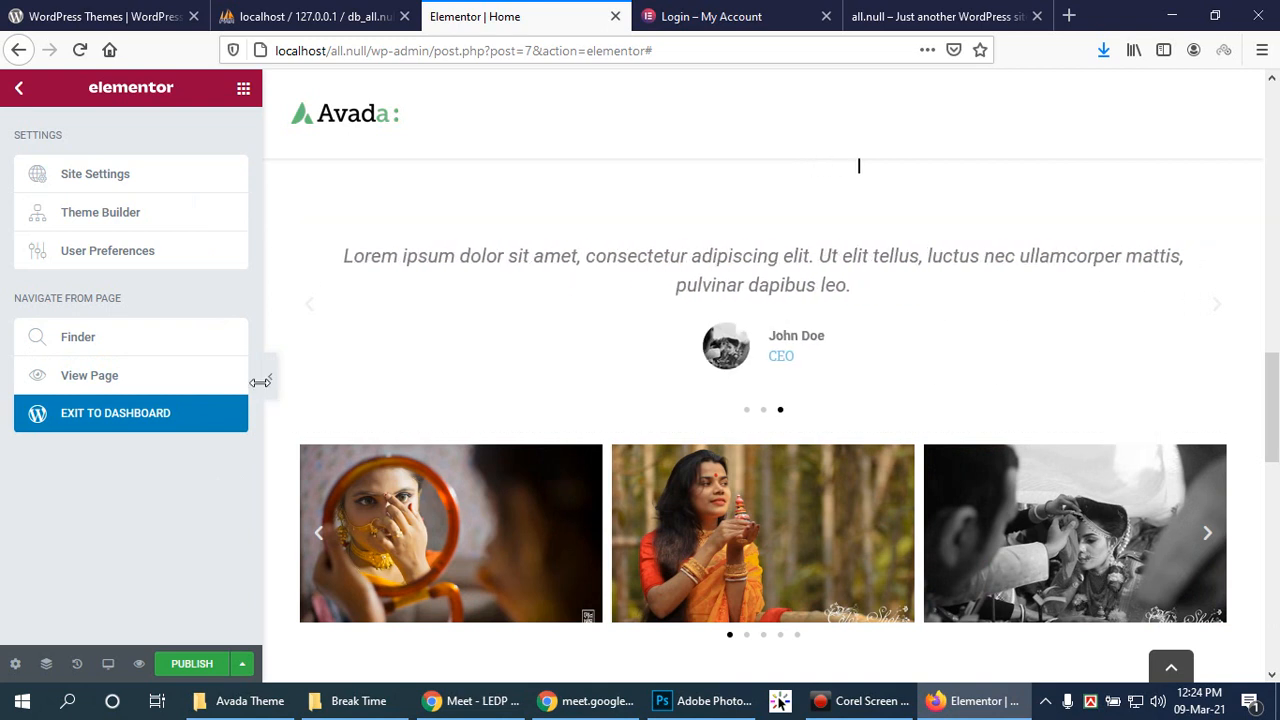
pyautogui.click(1214, 452)
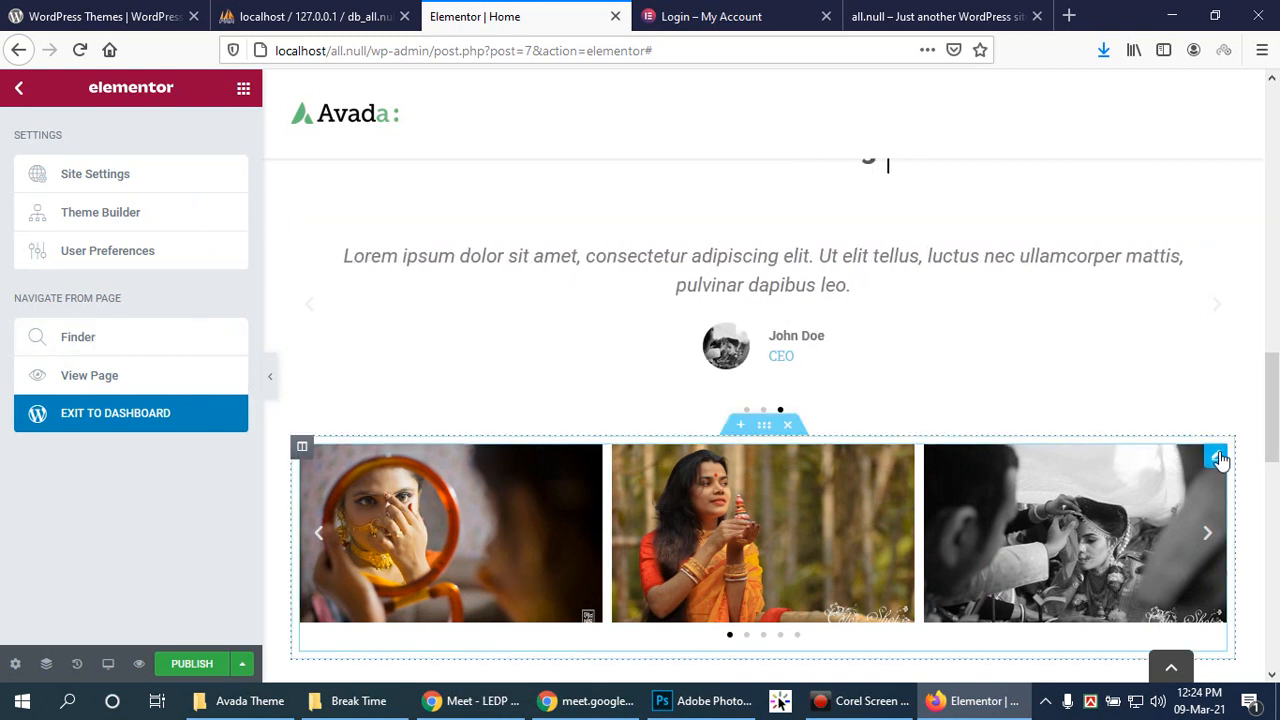
pyautogui.scroll(-3, 220, 455)
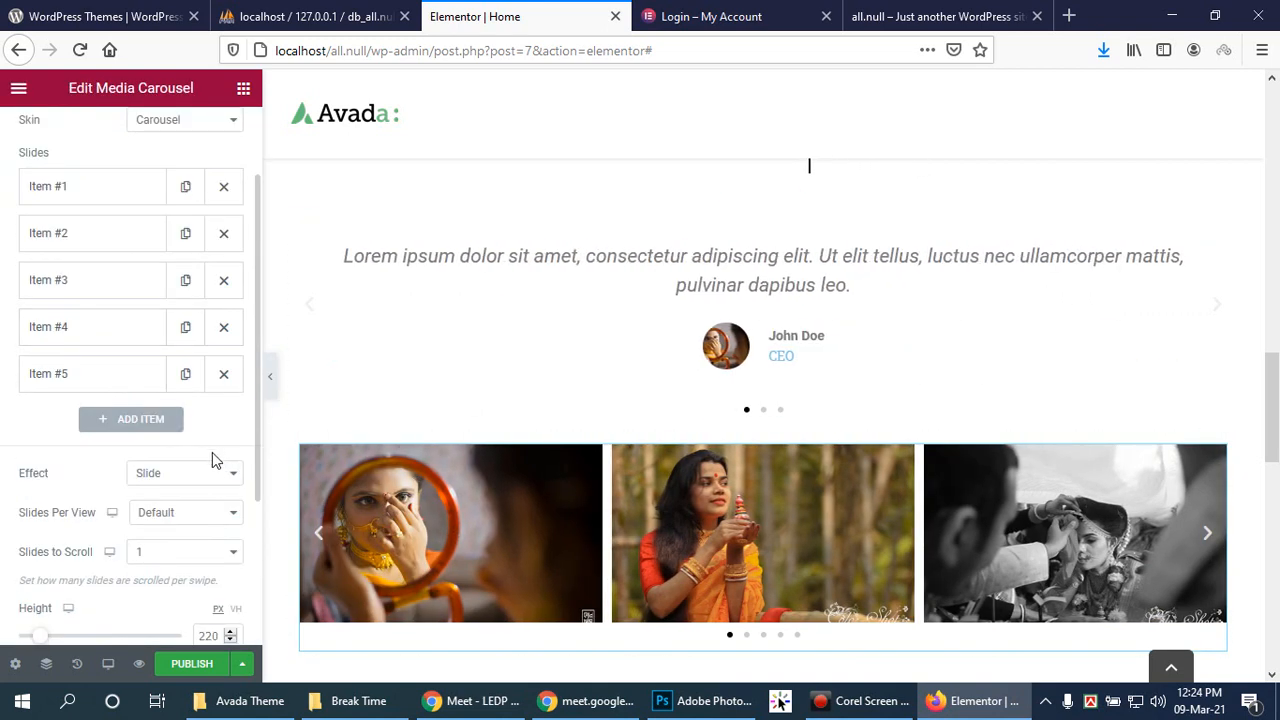
# Step: Set Slides to Scroll to Default, autoplay speed to 3000 ms, and turn Pause on Hover off
pyautogui.click(212, 428)
pyautogui.click(206, 466)
pyautogui.click(166, 440)
pyautogui.scroll(-1, 149, 517)
pyautogui.scroll(-3, 120, 540)
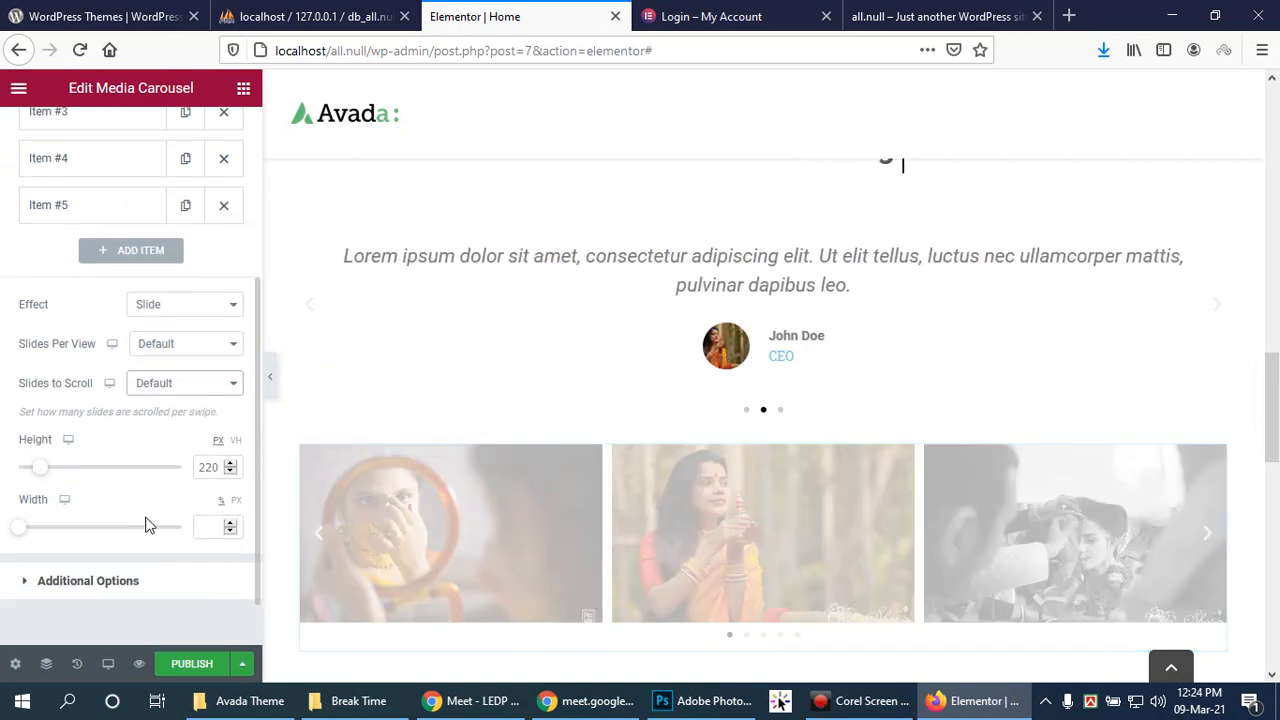
pyautogui.click(25, 515)
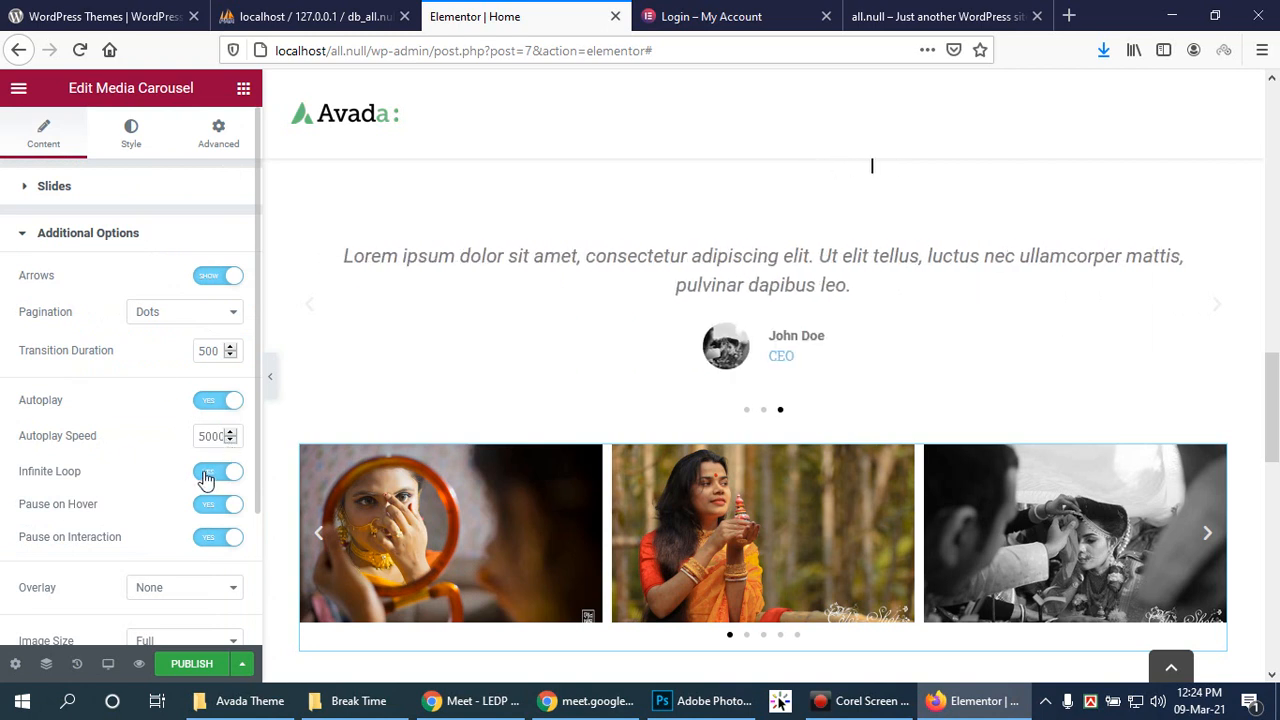
pyautogui.moveTo(208, 438); pyautogui.dragTo(189, 435)
pyautogui.write('3')
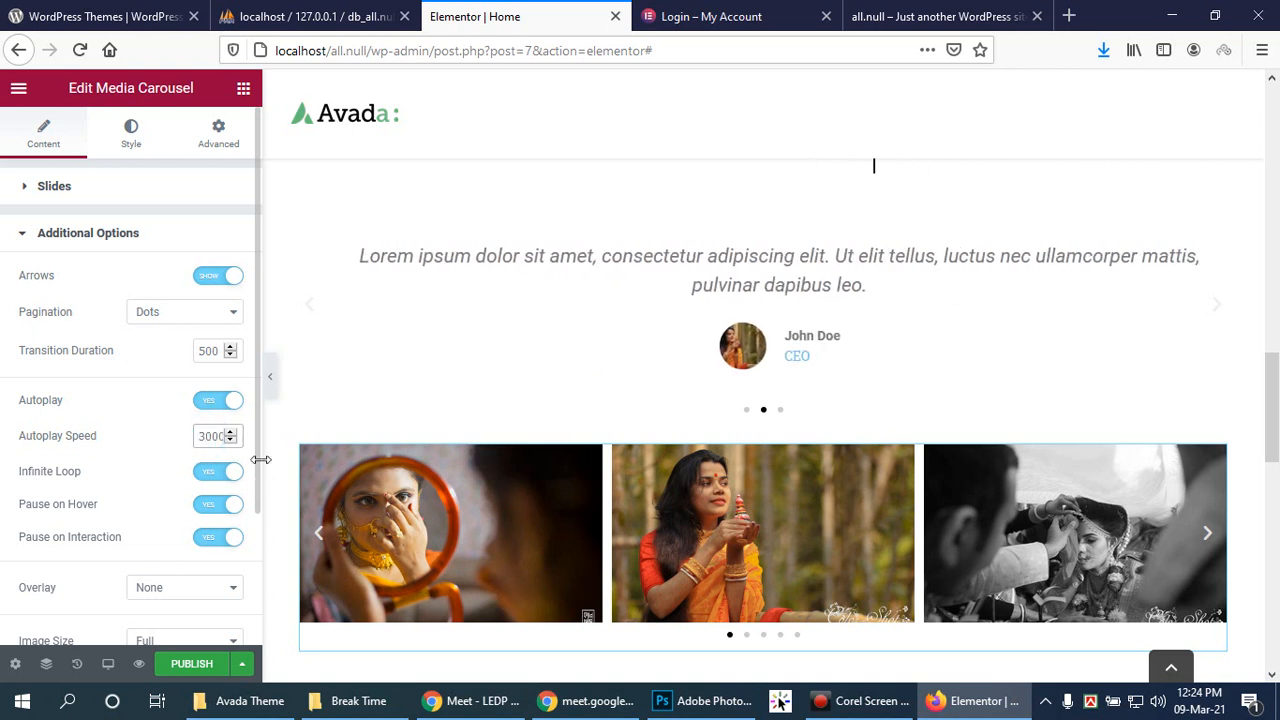
pyautogui.scroll(-2, 235, 465)
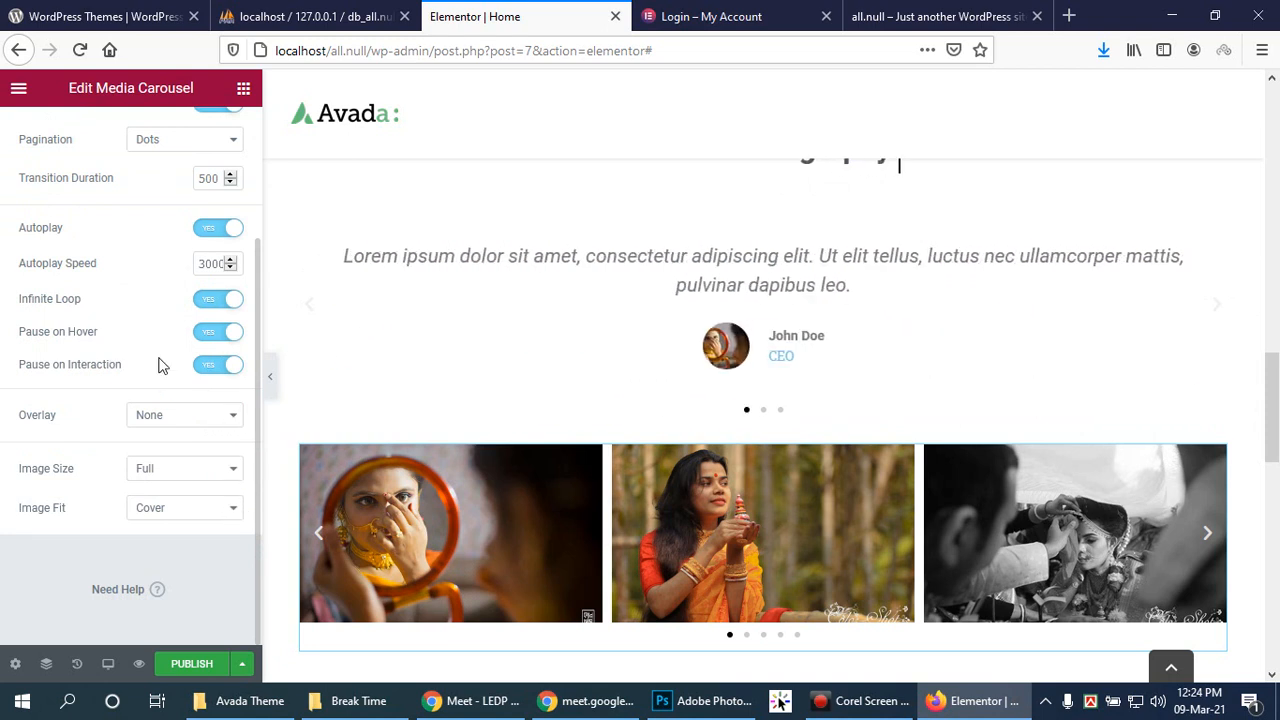
pyautogui.moveTo(1271, 406); pyautogui.dragTo(1272, 439)
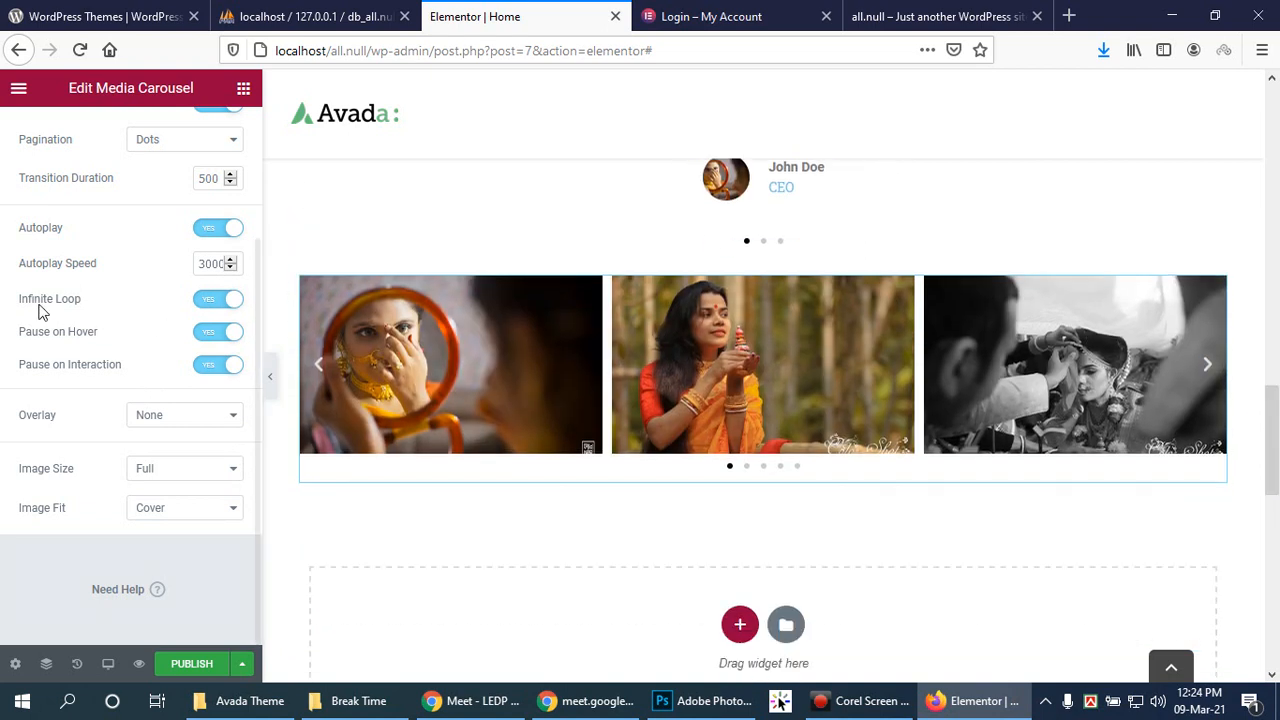
pyautogui.click(208, 334)
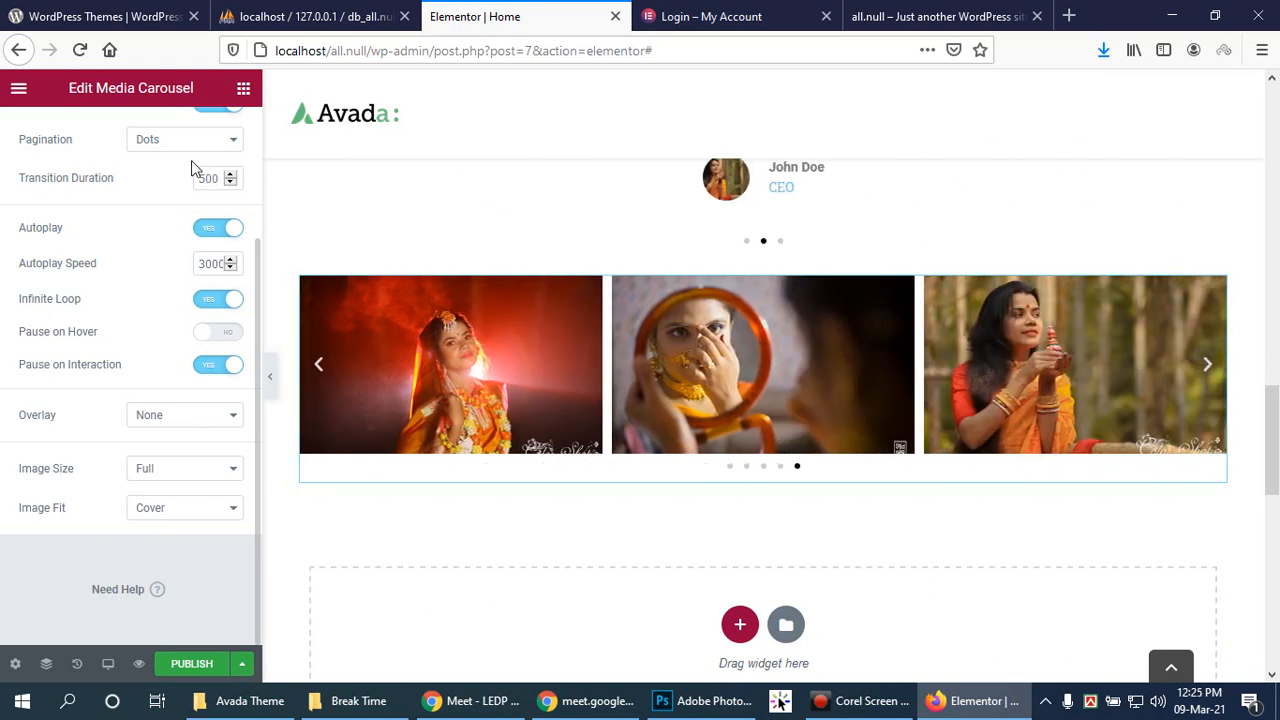
# Step: Try Progress Bar and Fraction pagination on the carousel, then settle on Dots
pyautogui.click(238, 139)
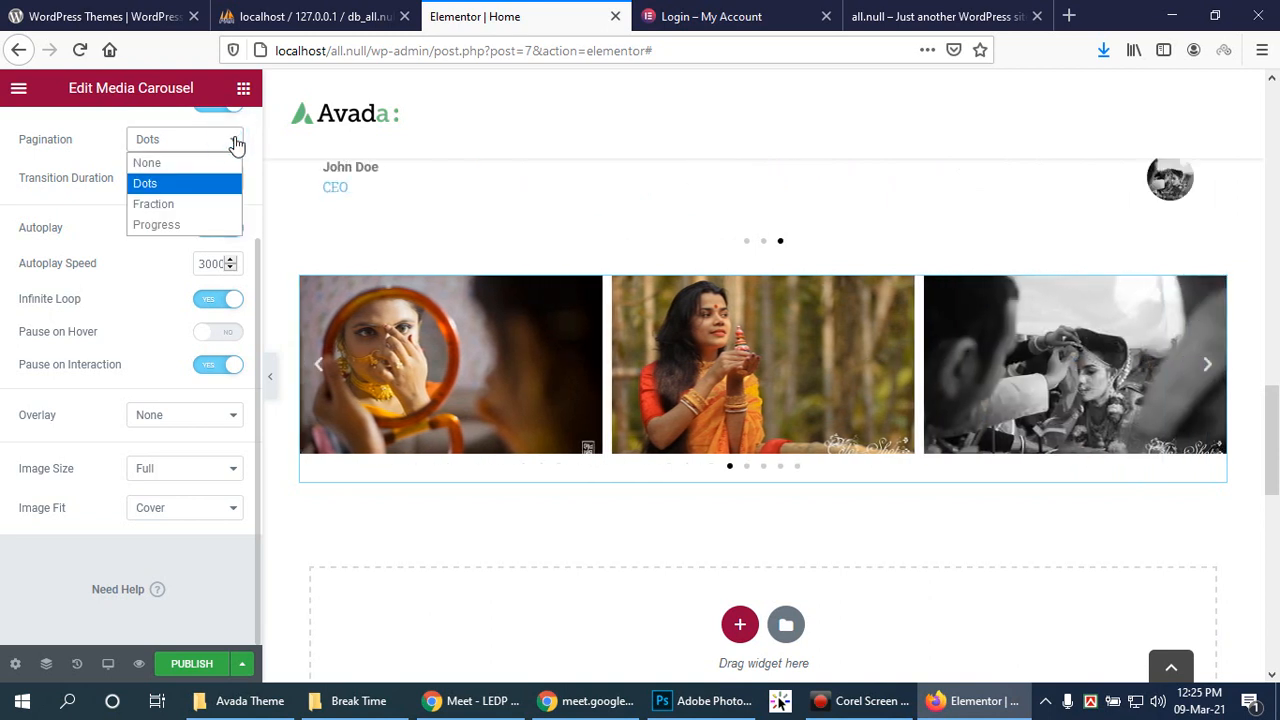
pyautogui.click(181, 224)
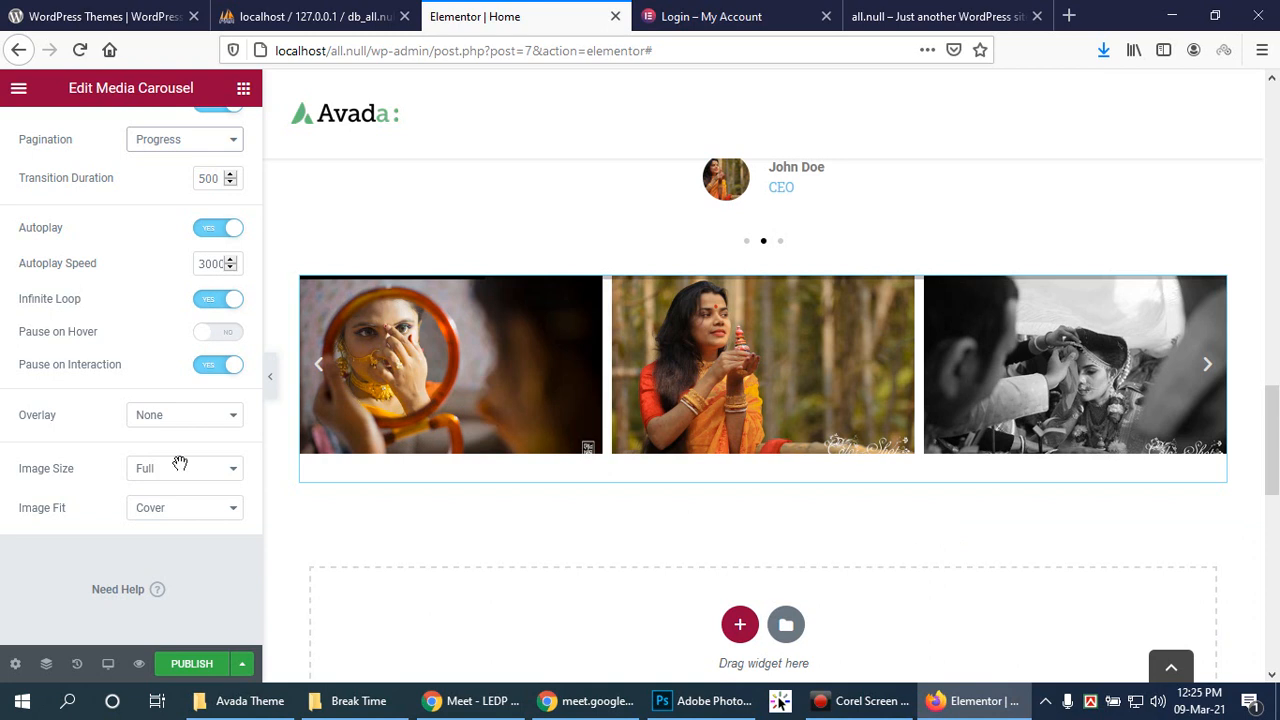
pyautogui.click(1210, 366)
pyautogui.click(1210, 366)
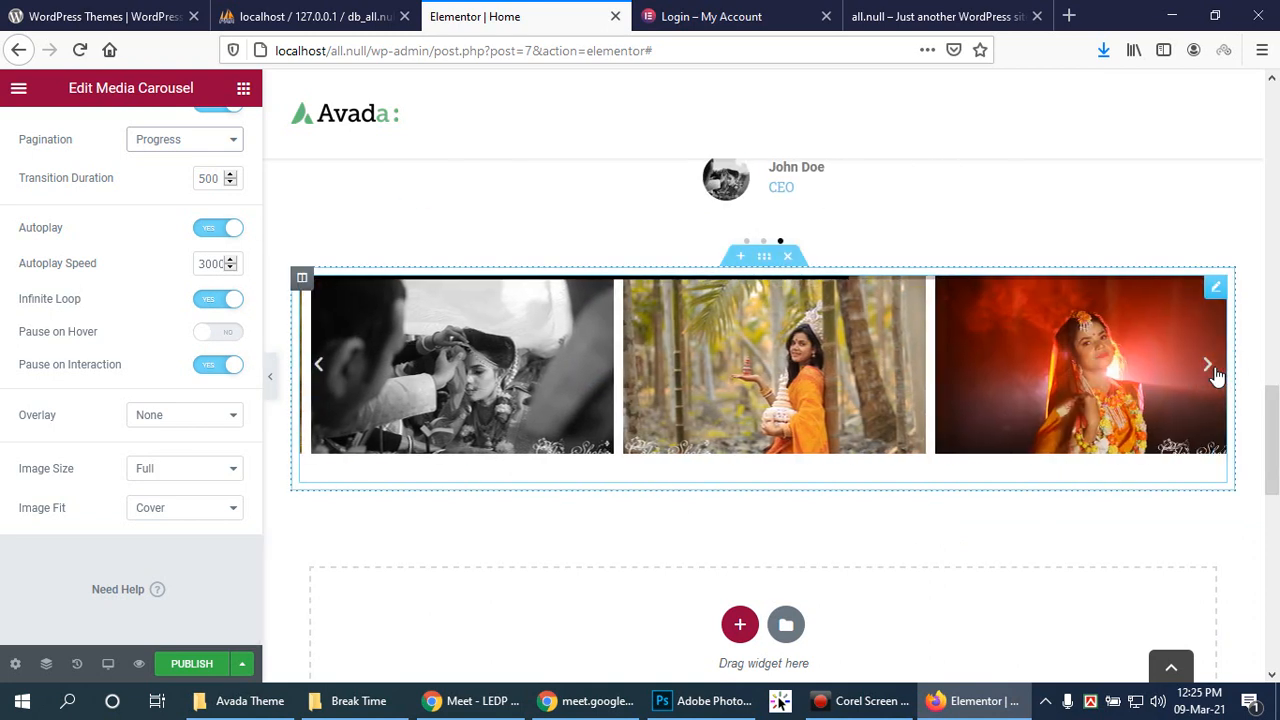
pyautogui.click(200, 145)
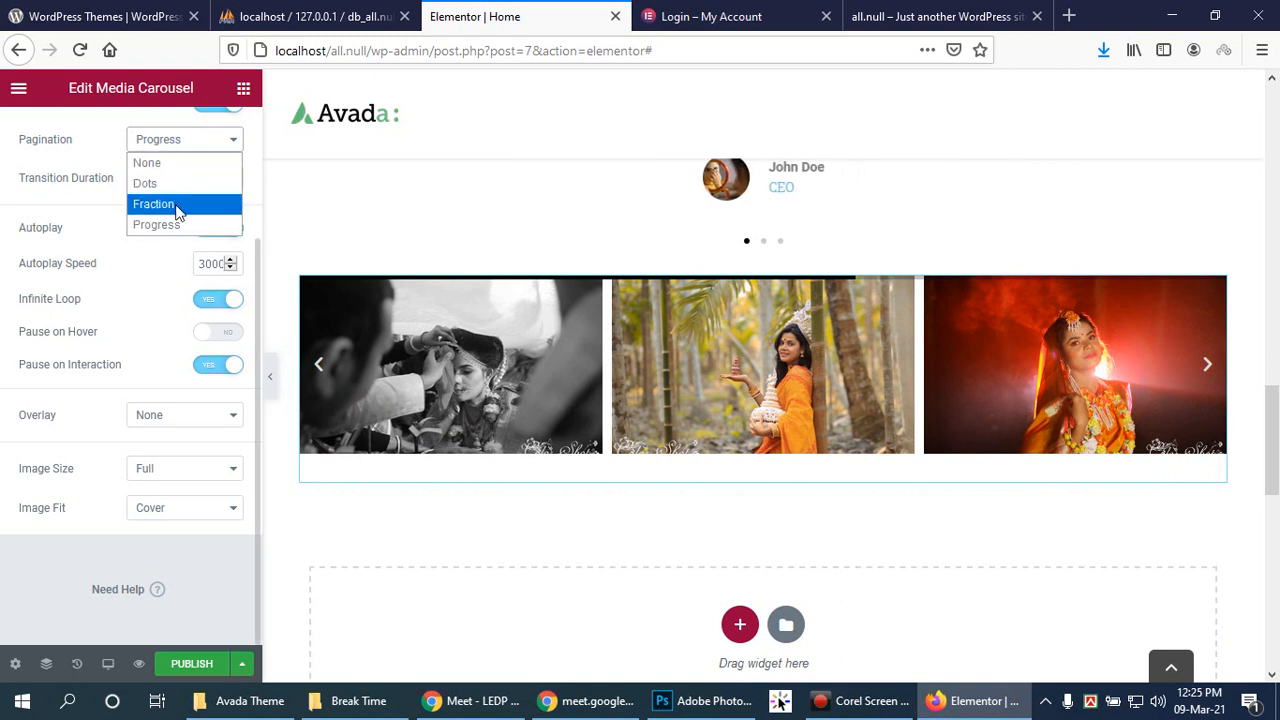
pyautogui.click(177, 203)
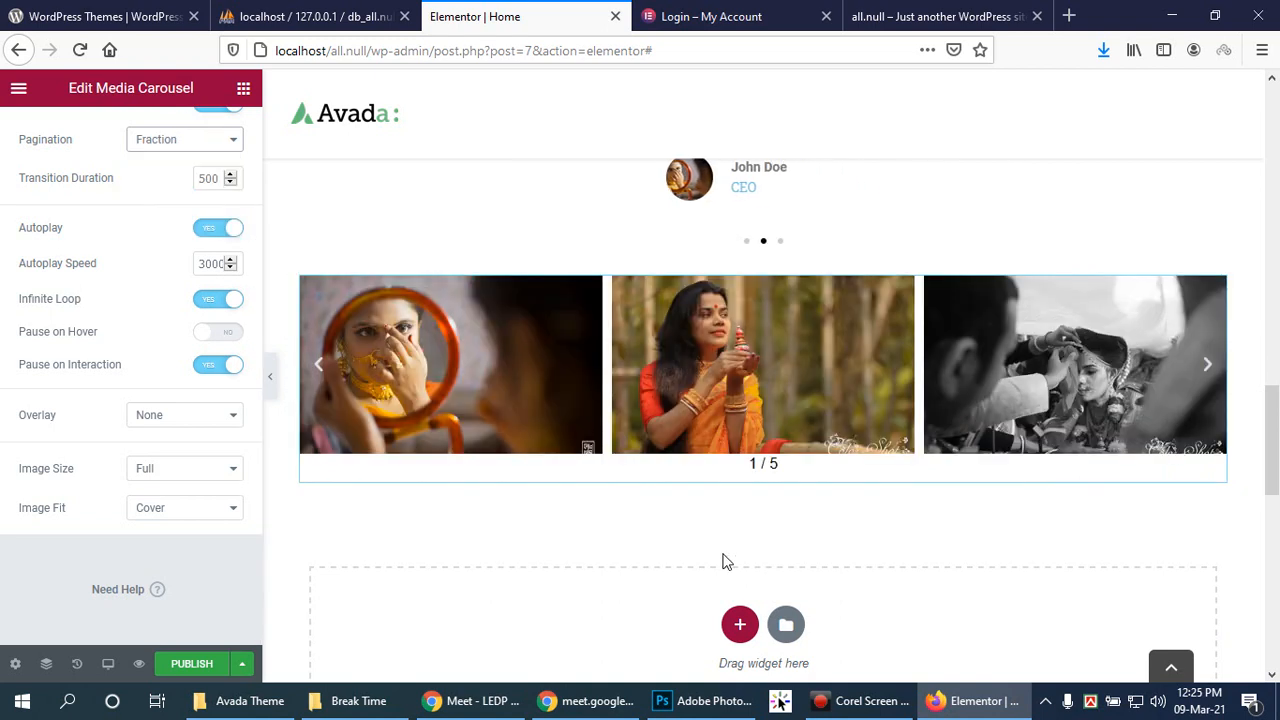
pyautogui.click(222, 143)
pyautogui.click(177, 183)
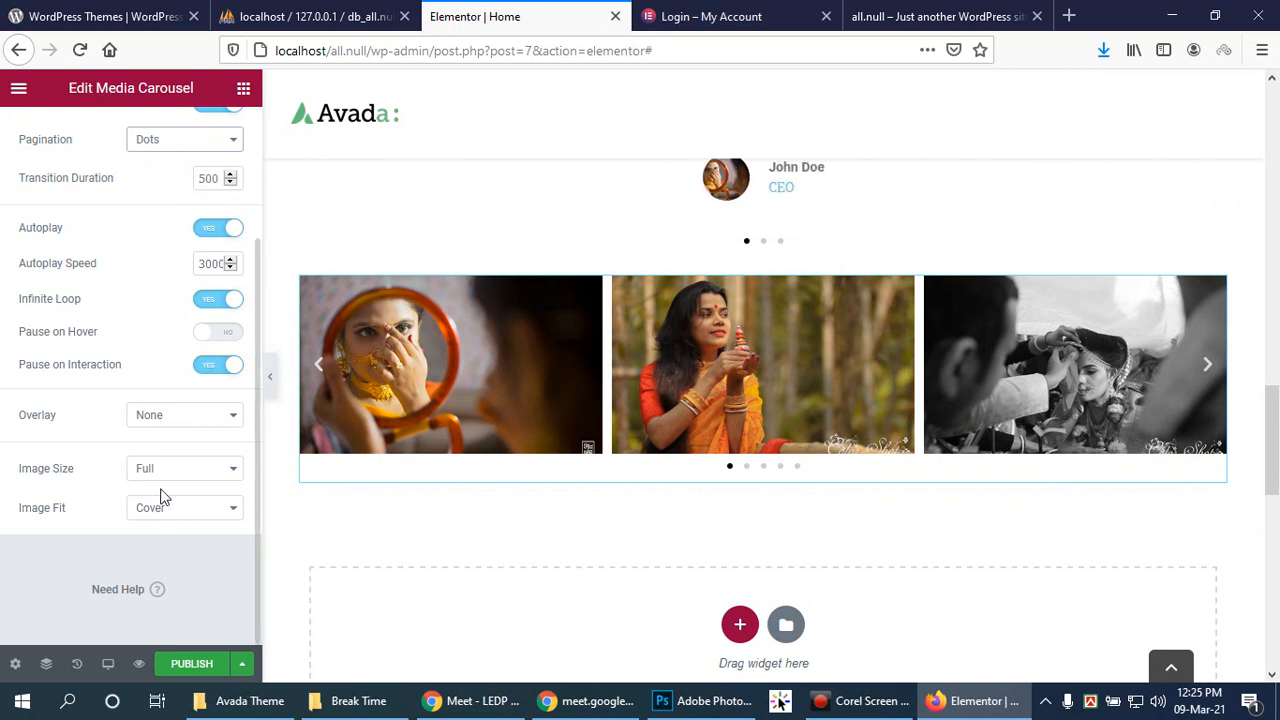
pyautogui.scroll(5, 337, 449)
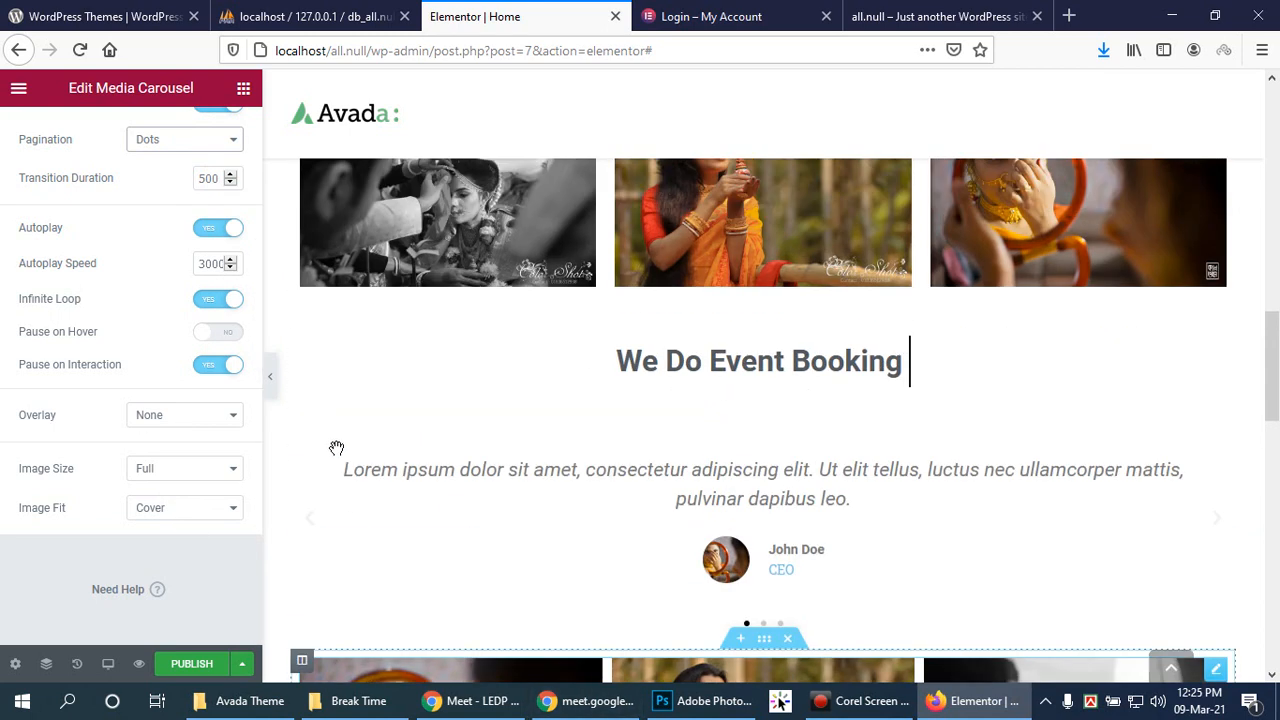
pyautogui.scroll(-4, 1046, 451)
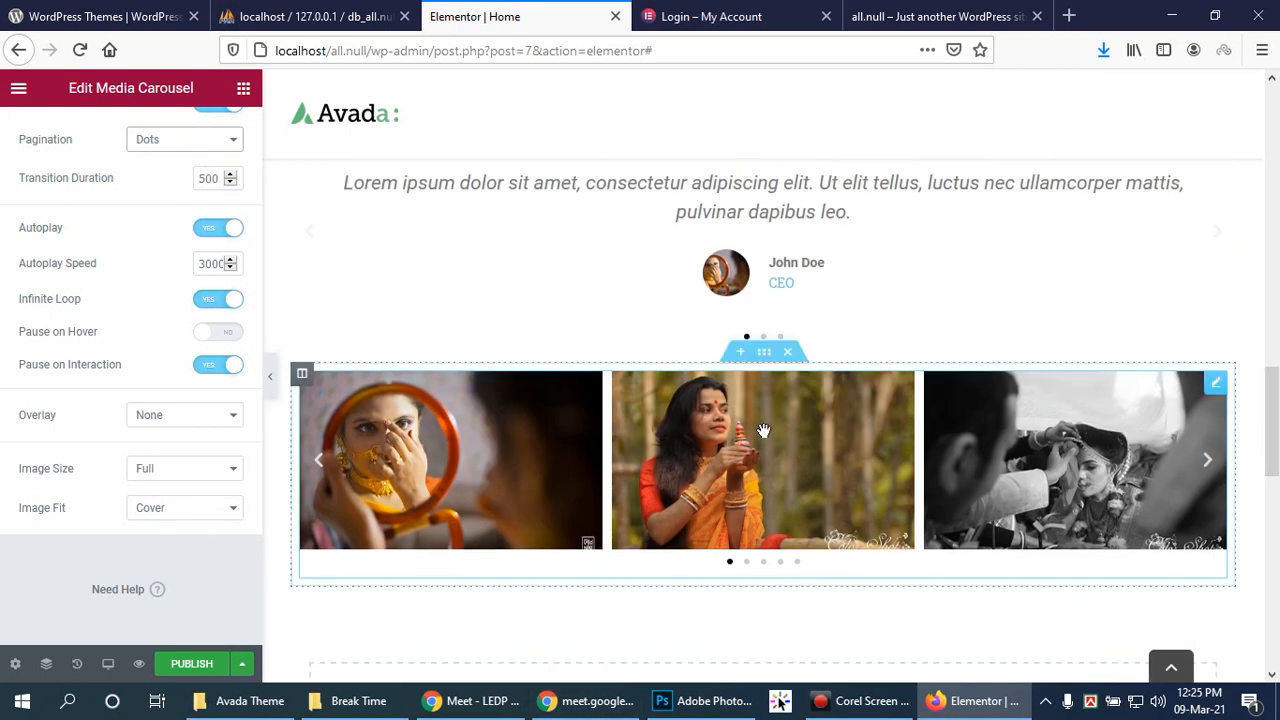
pyautogui.scroll(-2, 1266, 430)
pyautogui.scroll(1, 940, 475)
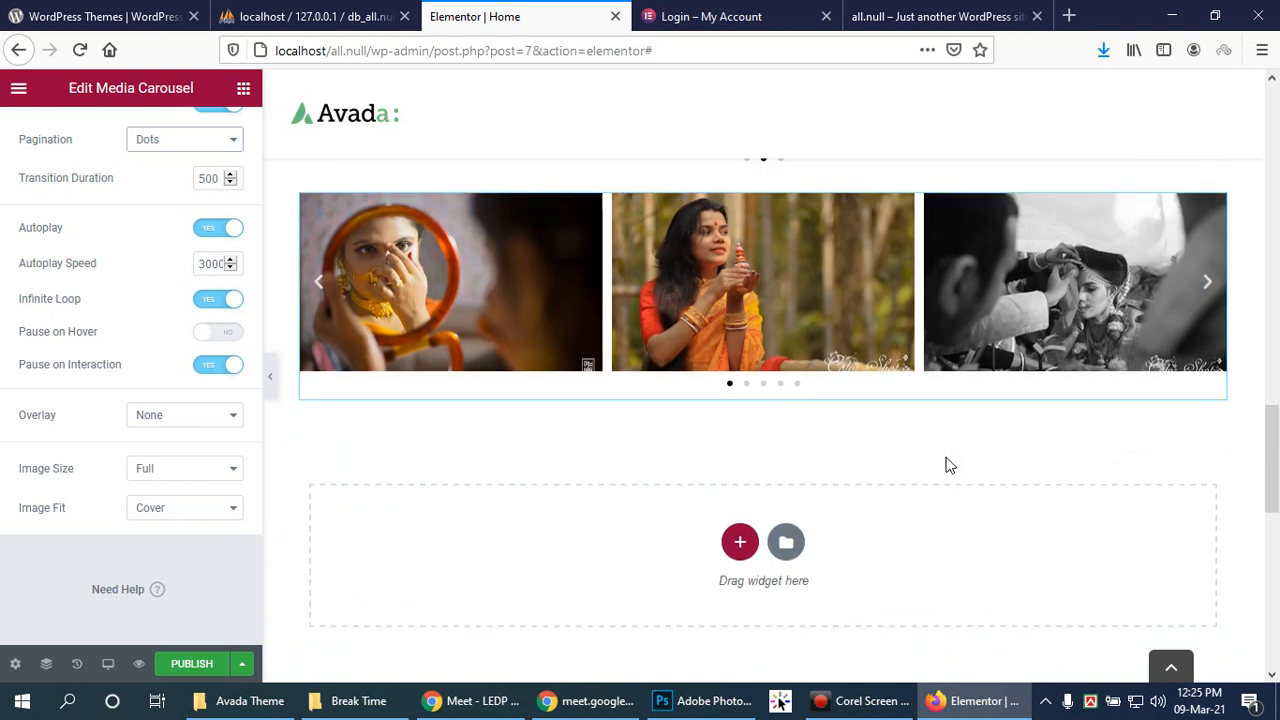
# Step: Add a single-column section below the carousel and drop a Flip Box widget into it
pyautogui.click(737, 541)
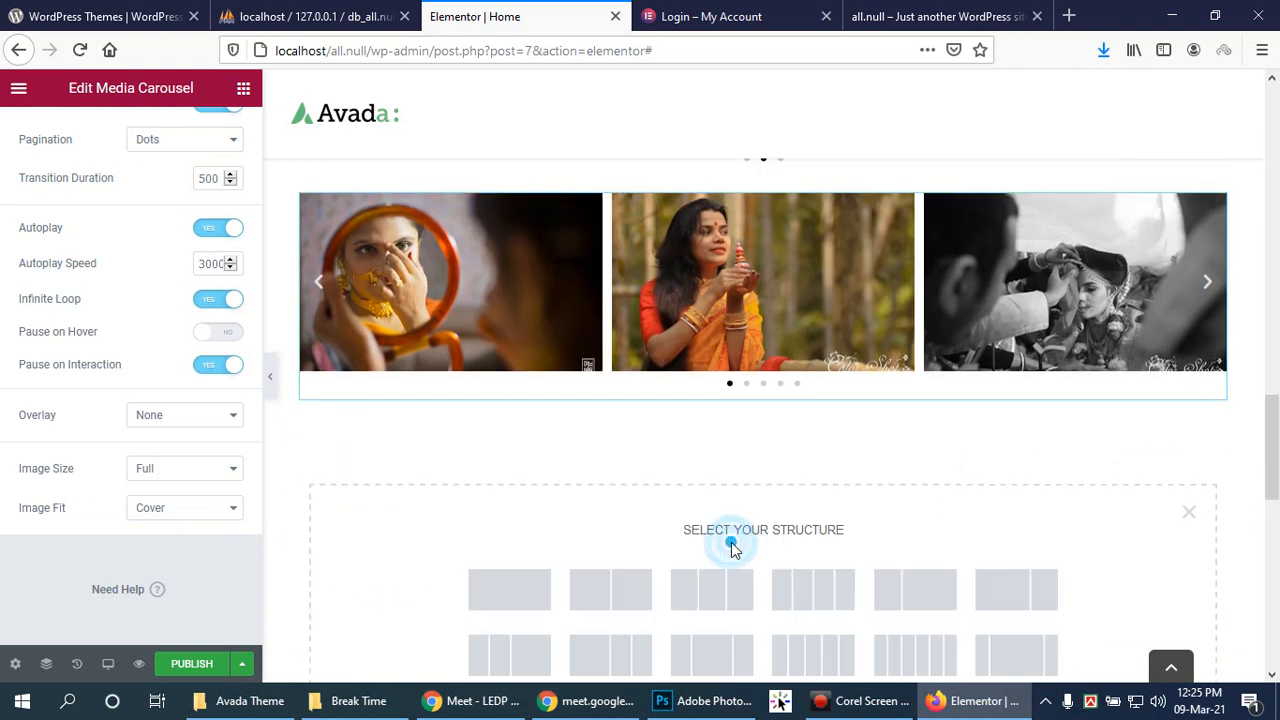
pyautogui.click(509, 580)
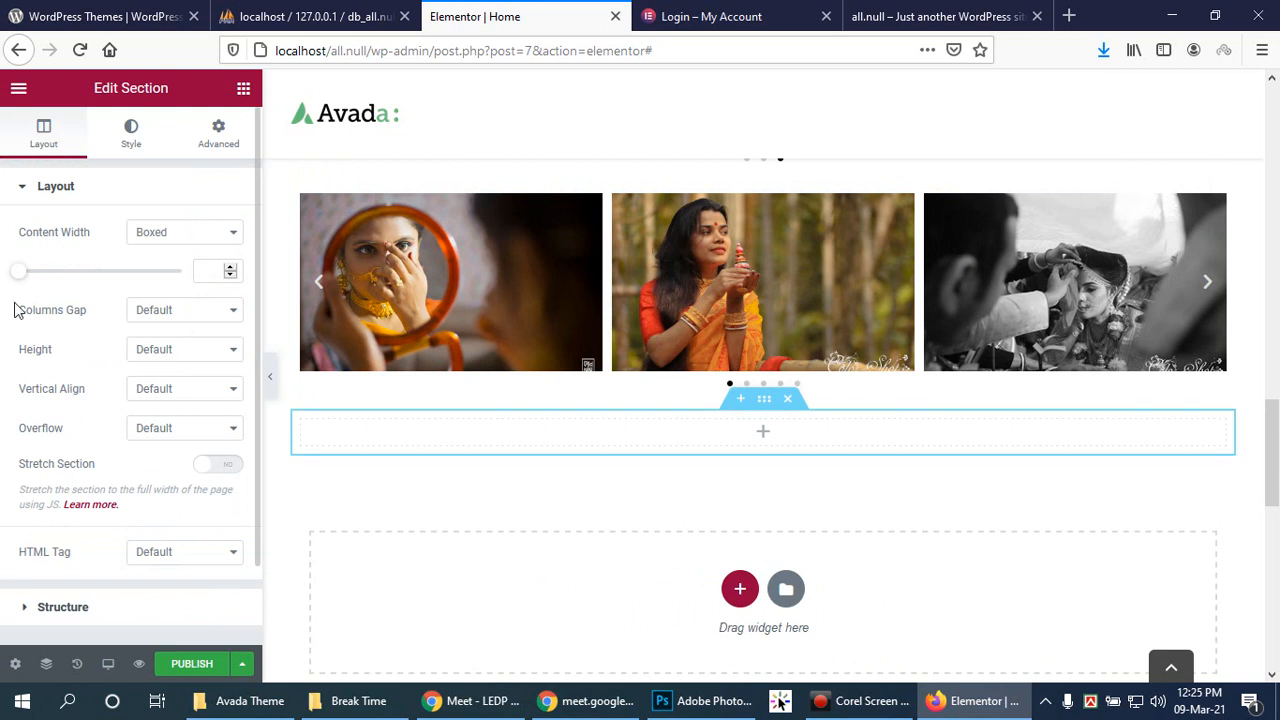
pyautogui.click(763, 432)
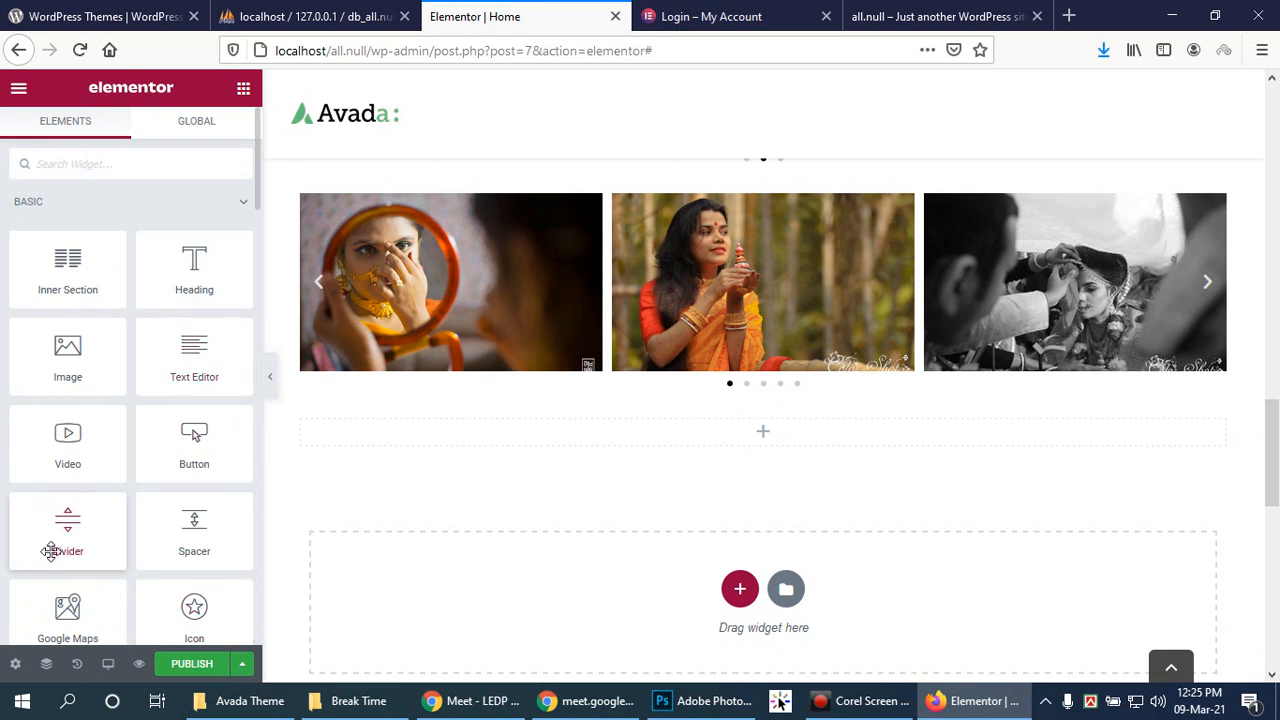
pyautogui.scroll(-5, 134, 525)
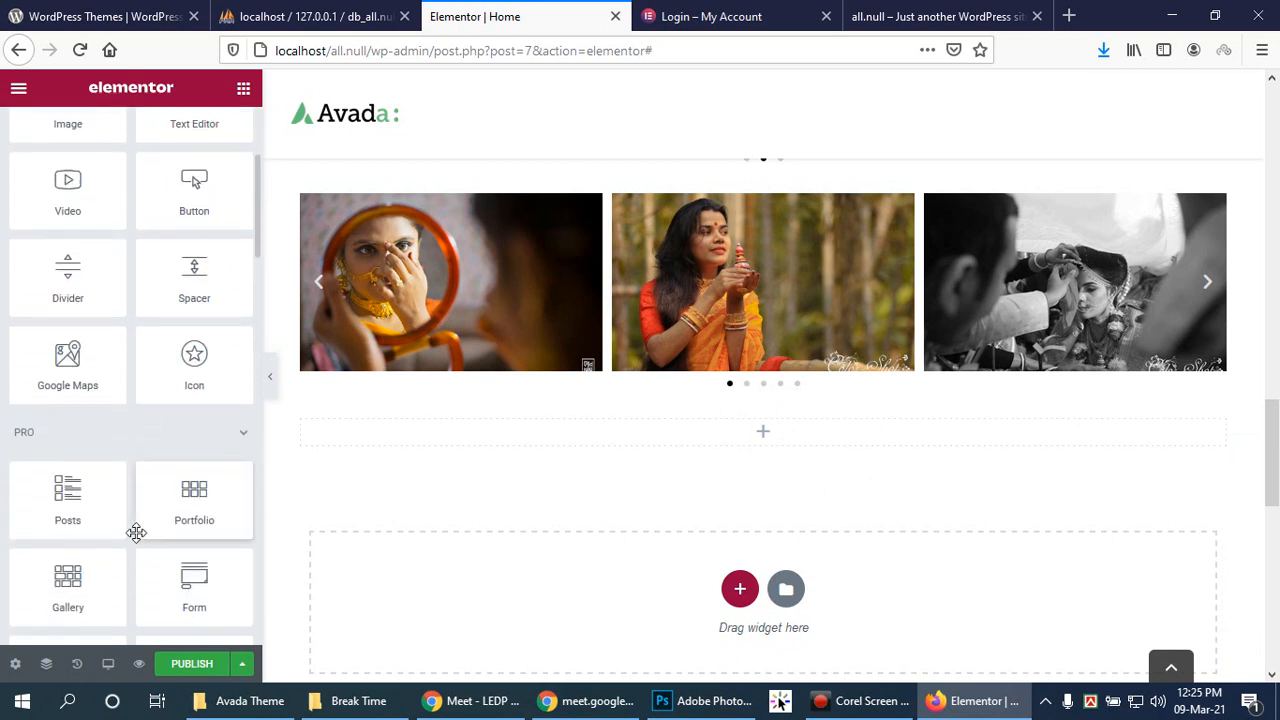
pyautogui.scroll(-1, 136, 532)
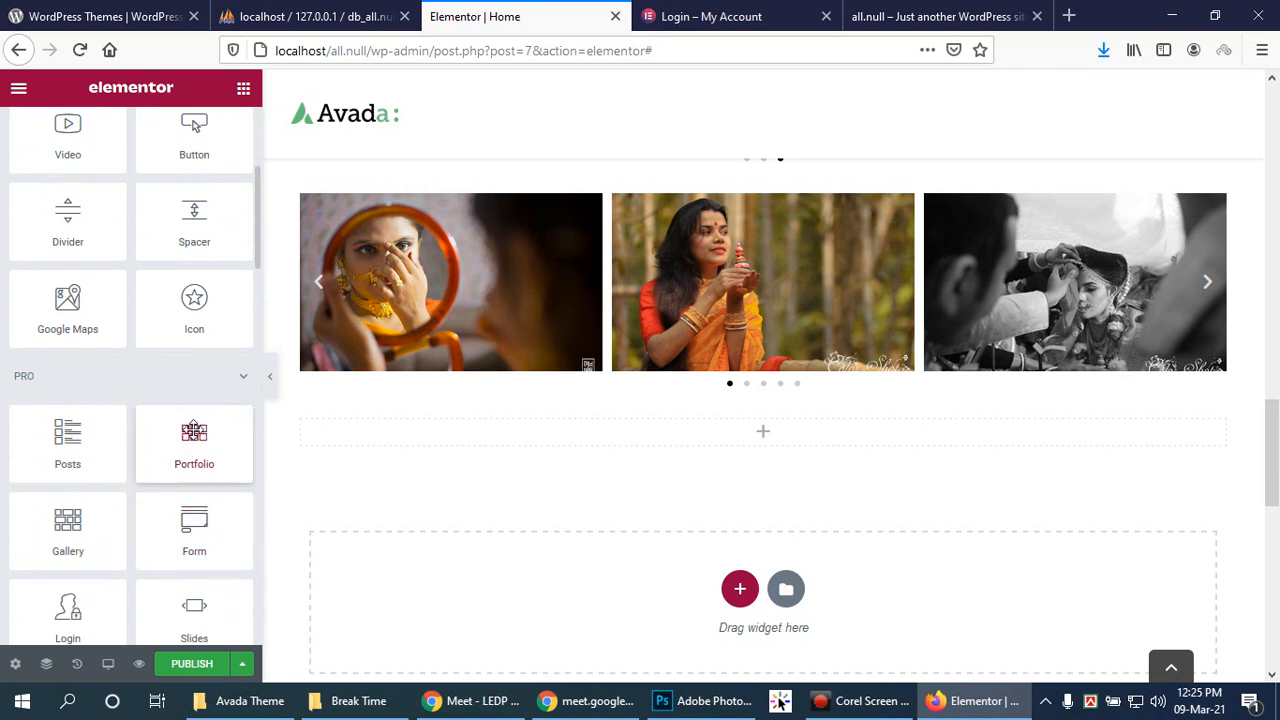
pyautogui.scroll(-4, 194, 432)
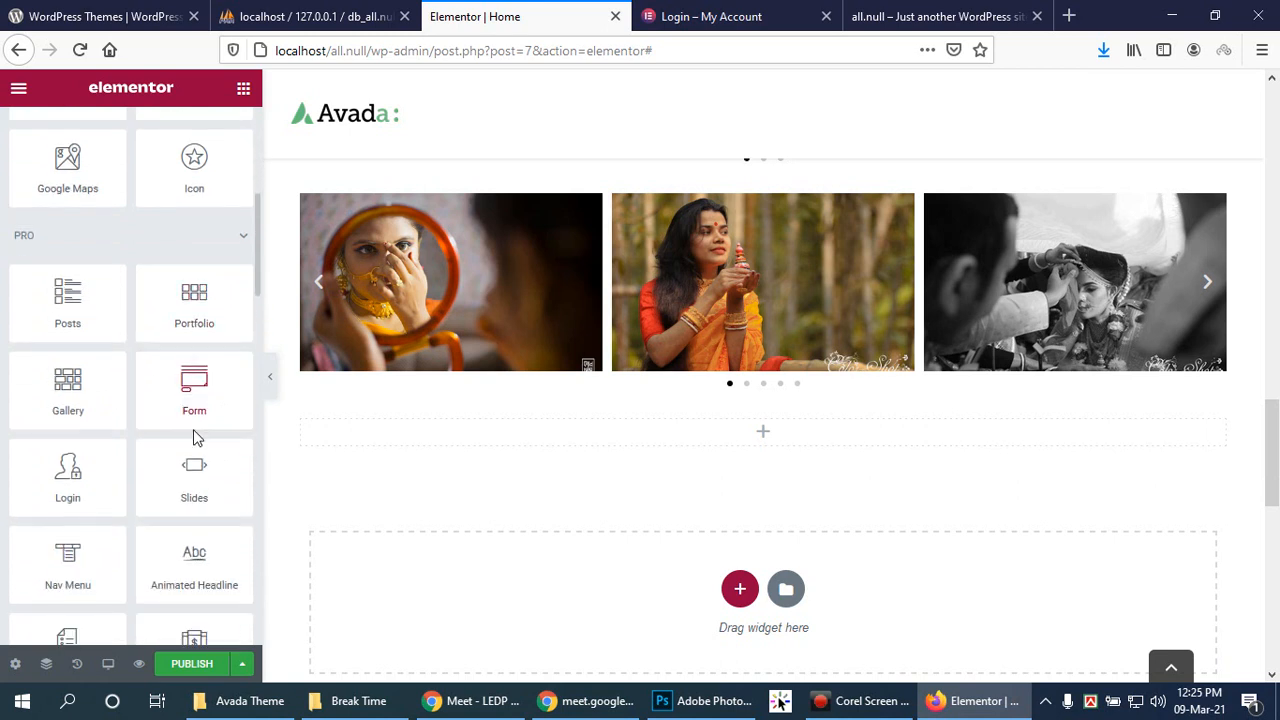
pyautogui.scroll(-1, 194, 430)
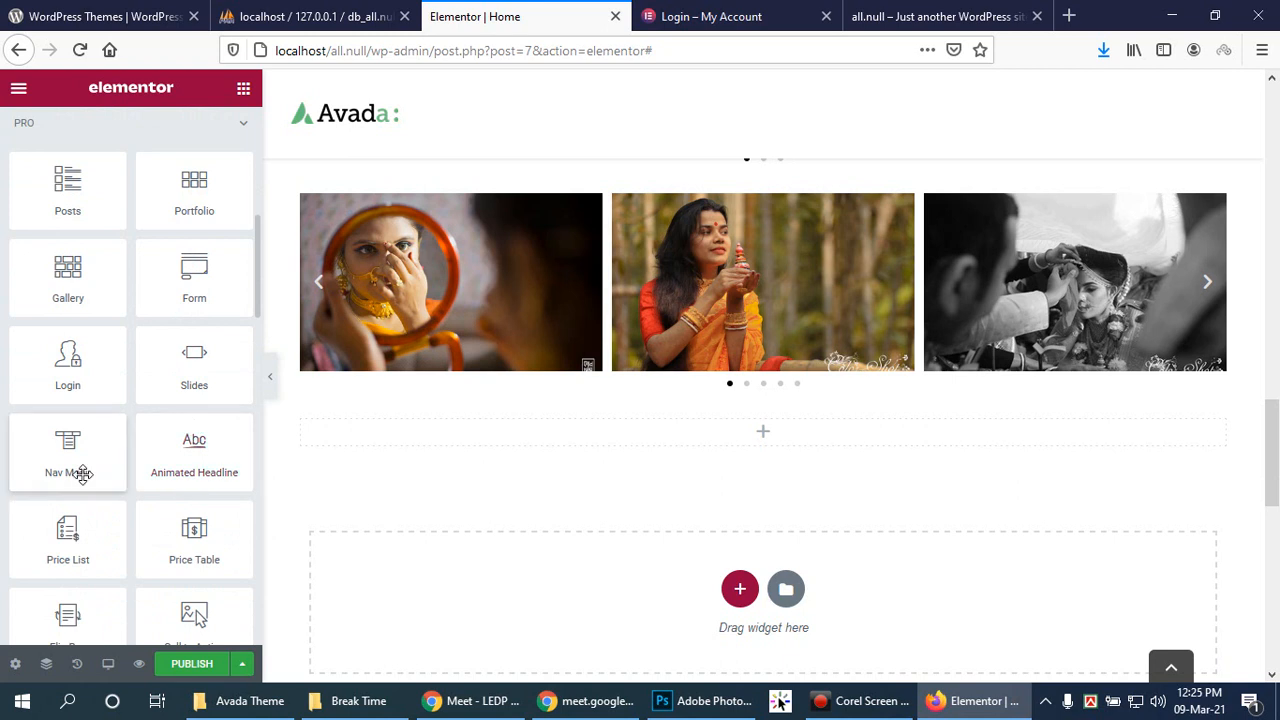
pyautogui.scroll(-2, 197, 432)
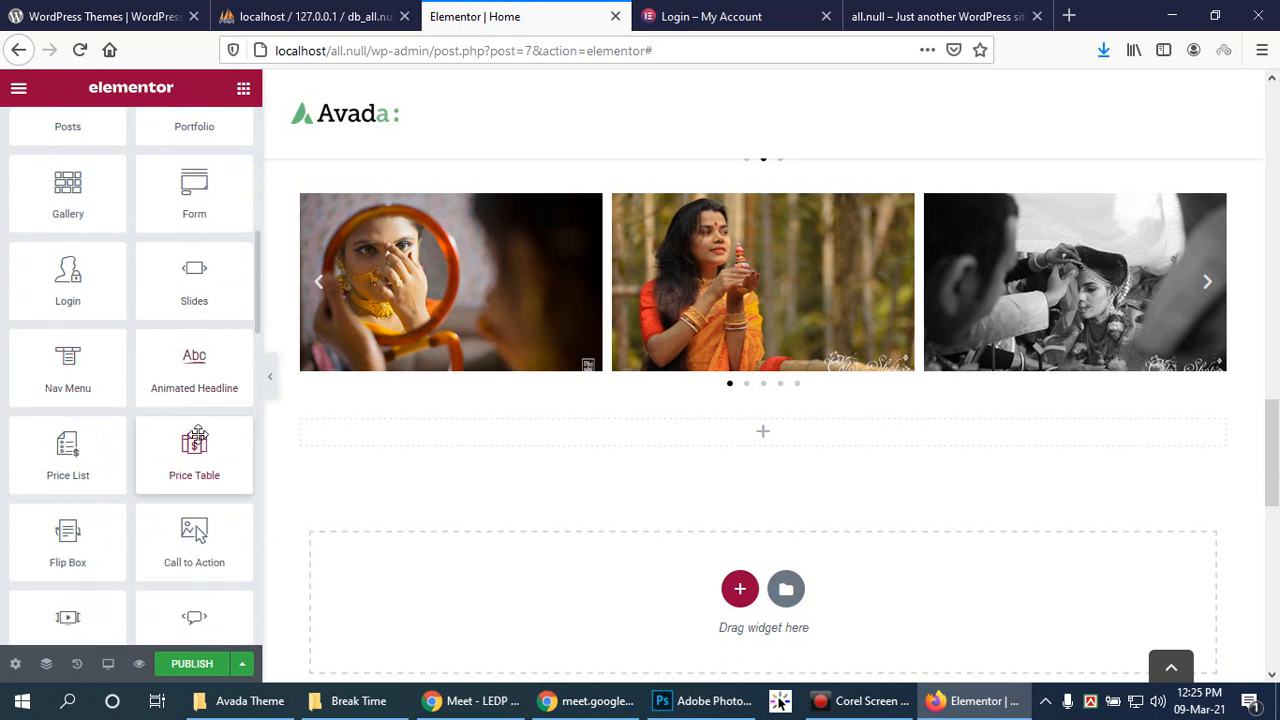
pyautogui.scroll(-1, 197, 438)
pyautogui.moveTo(70, 512); pyautogui.dragTo(778, 425)
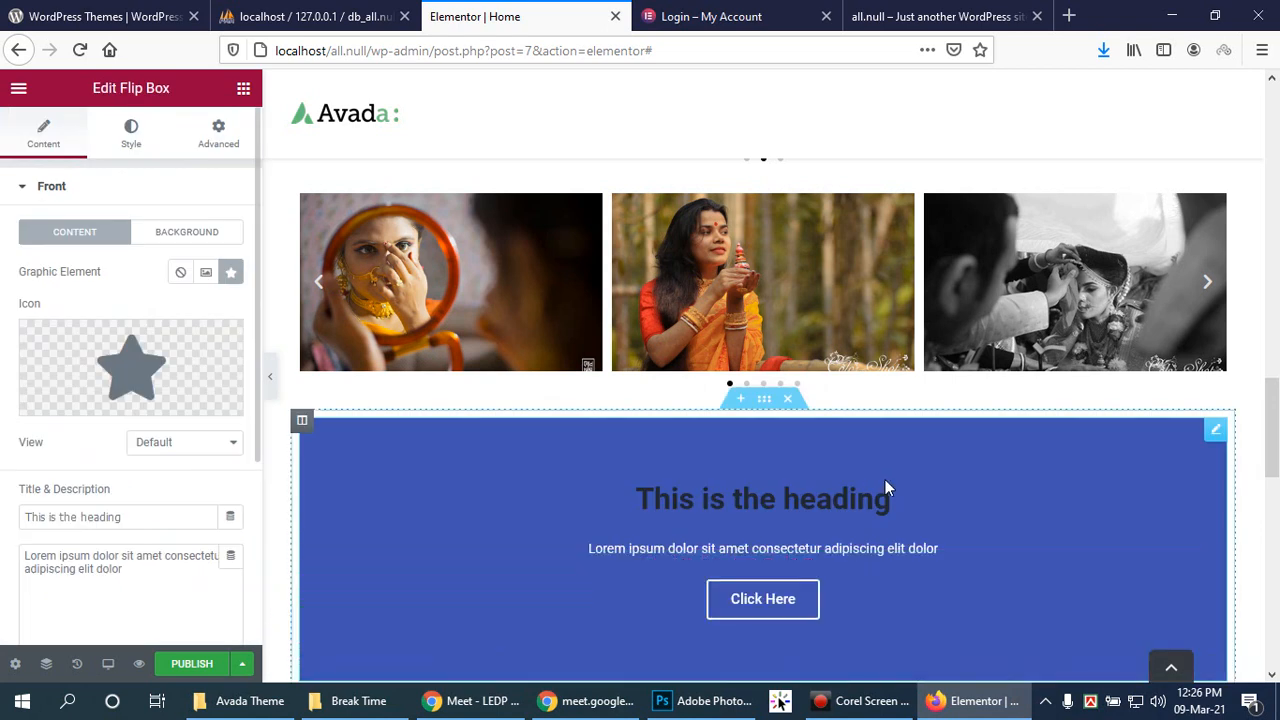
pyautogui.scroll(-2, 886, 482)
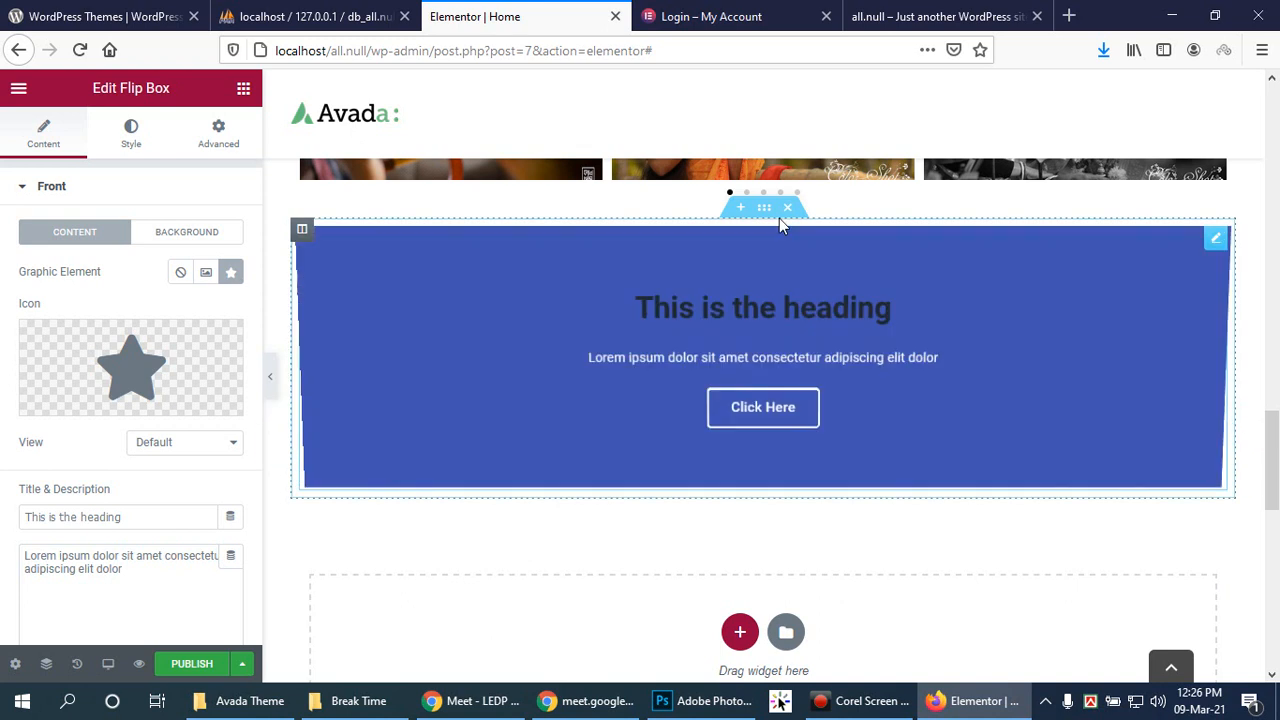
# Step: Delete the Flip Box section and place a Template widget in a new single-column section
pyautogui.click(787, 208)
pyautogui.click(738, 348)
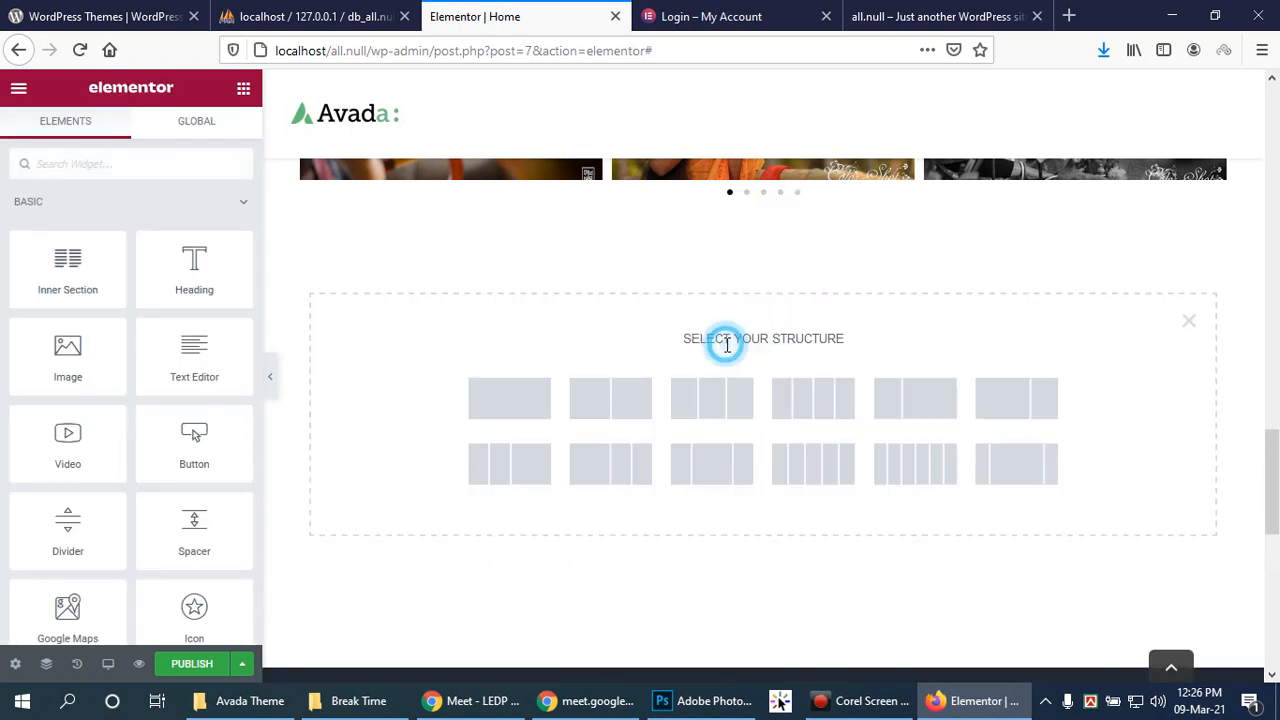
pyautogui.click(537, 400)
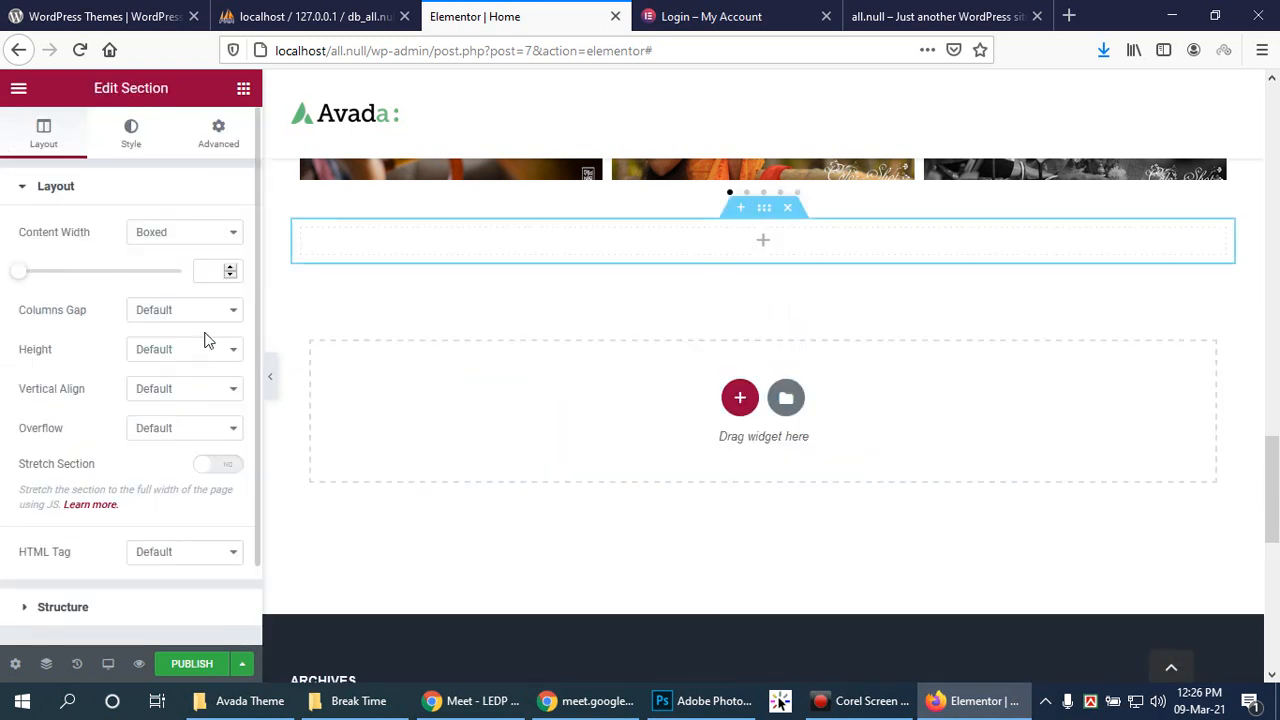
pyautogui.click(765, 244)
pyautogui.scroll(-2, 135, 445)
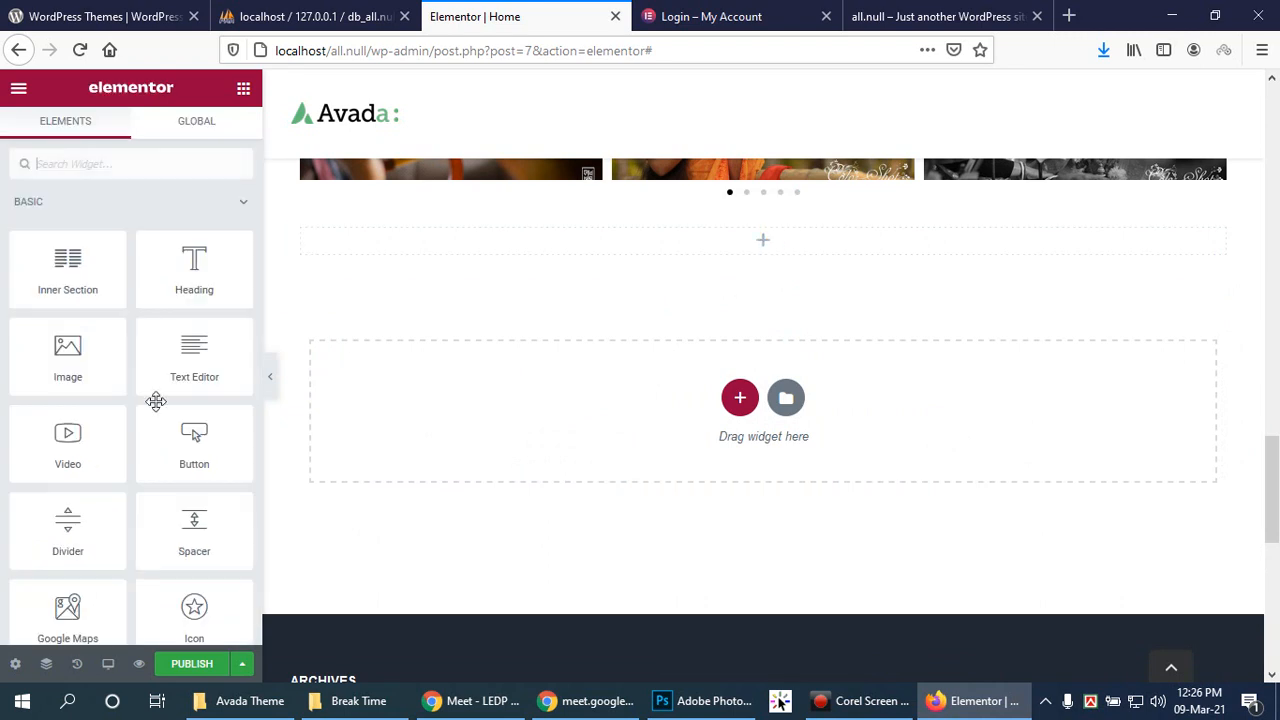
pyautogui.scroll(-5, 138, 455)
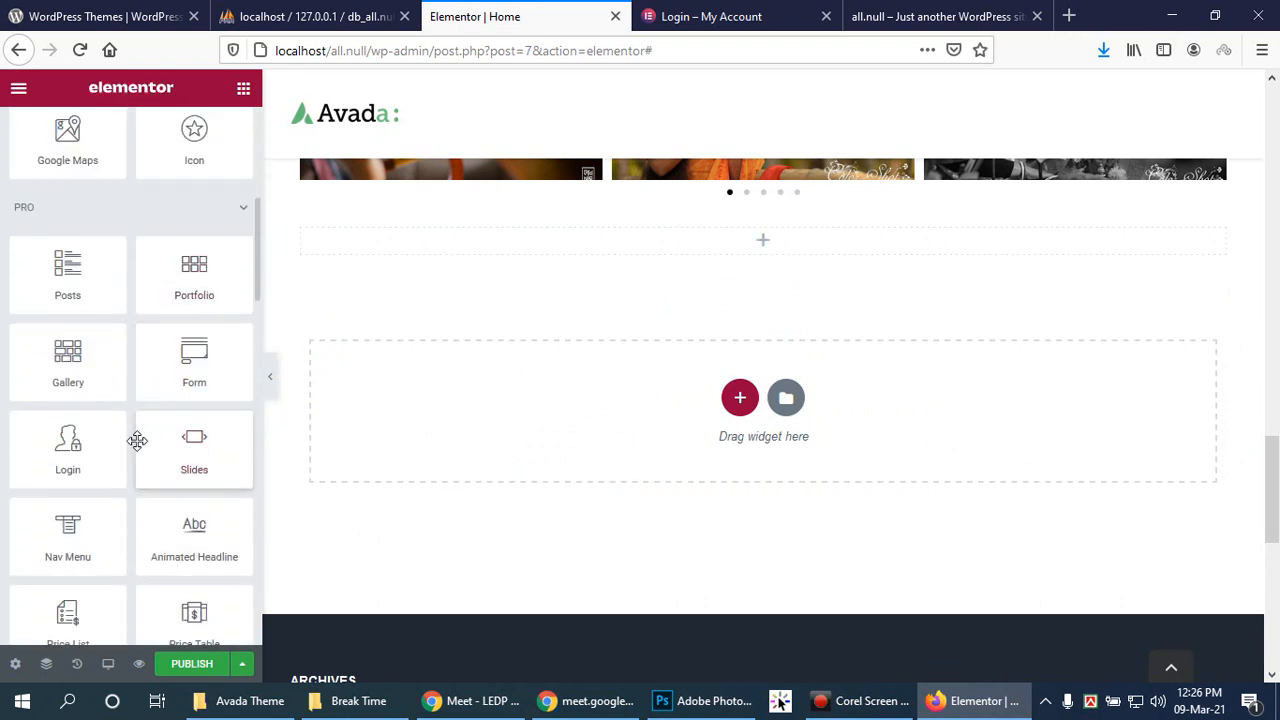
pyautogui.scroll(-4, 140, 468)
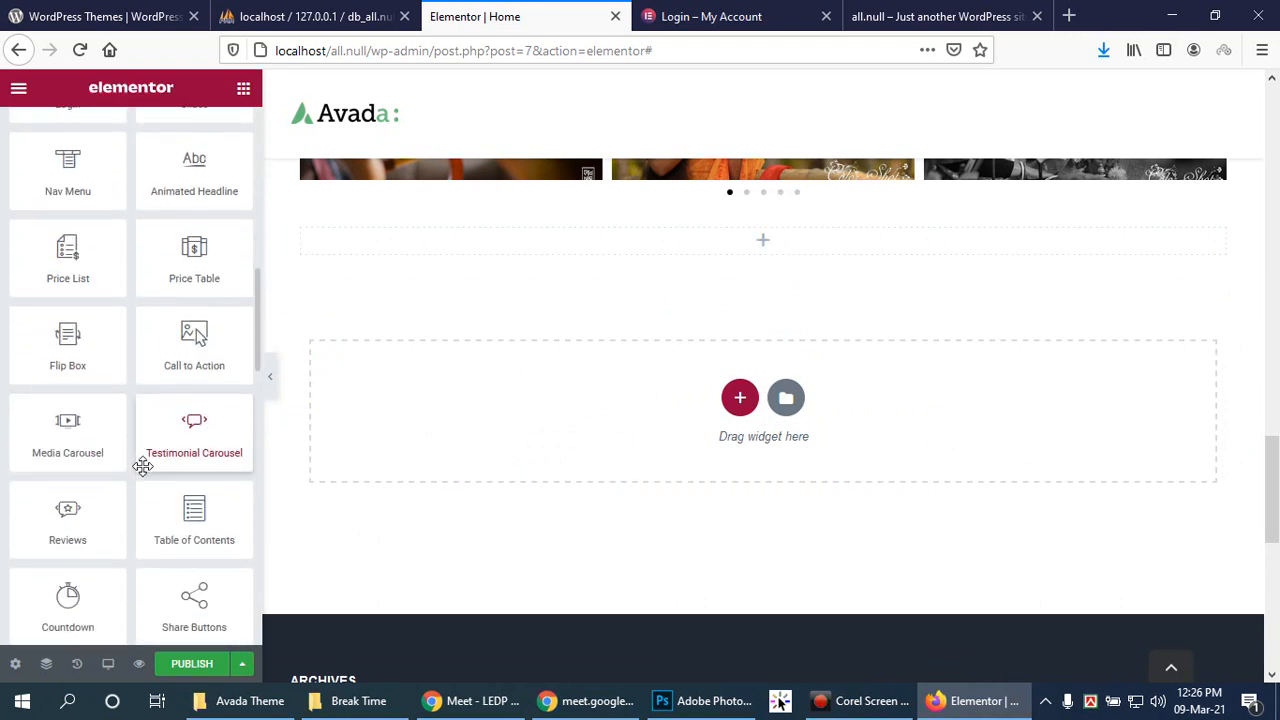
pyautogui.scroll(-2, 148, 482)
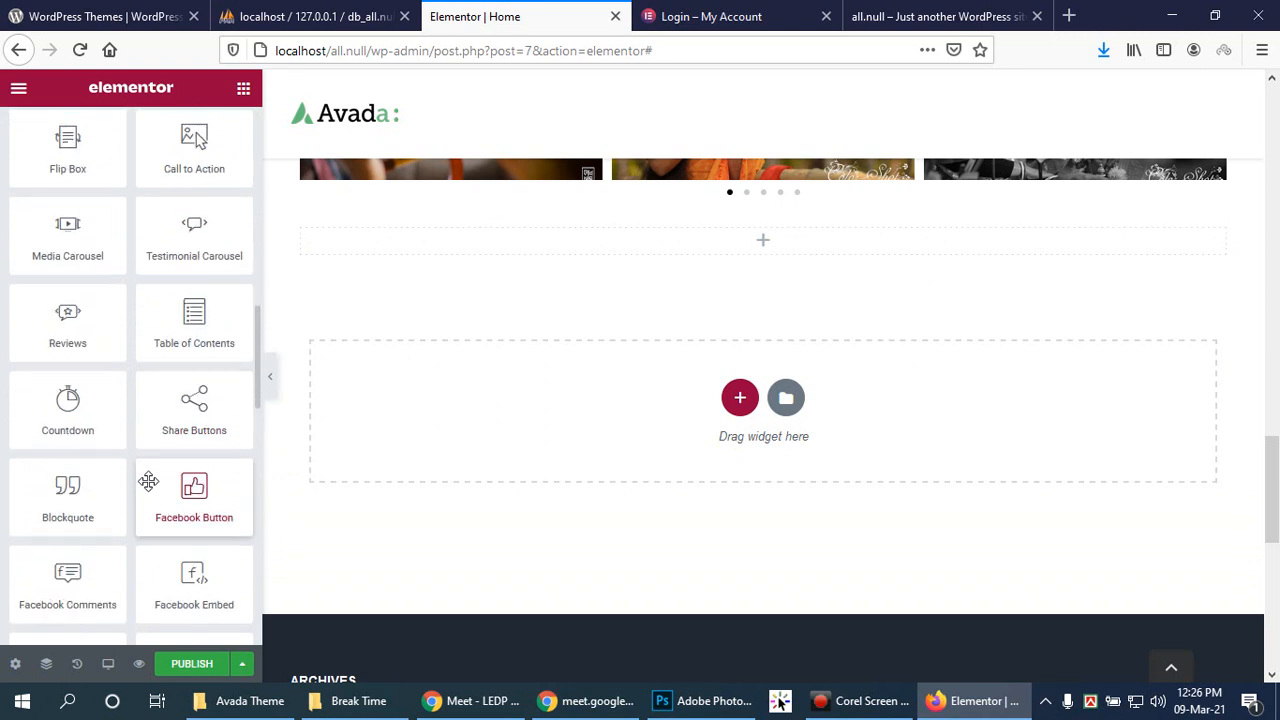
pyautogui.scroll(-2, 67, 495)
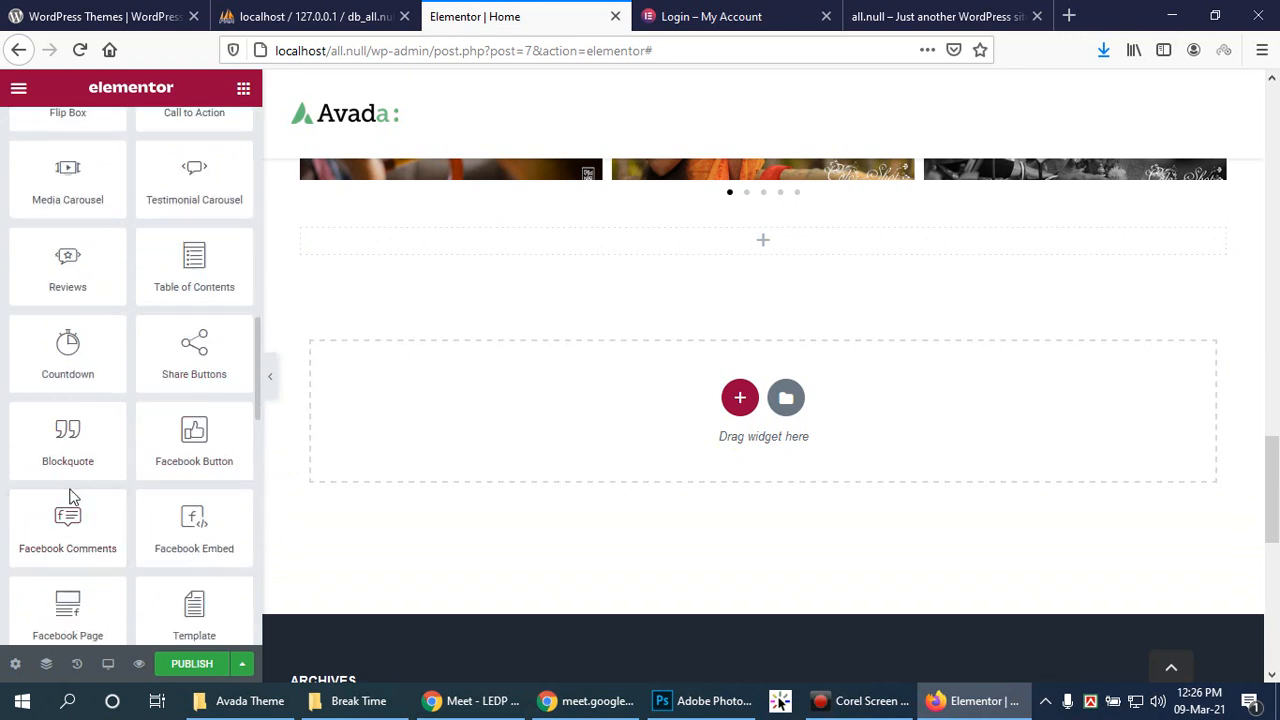
pyautogui.scroll(-1, 67, 497)
pyautogui.scroll(-1, 214, 497)
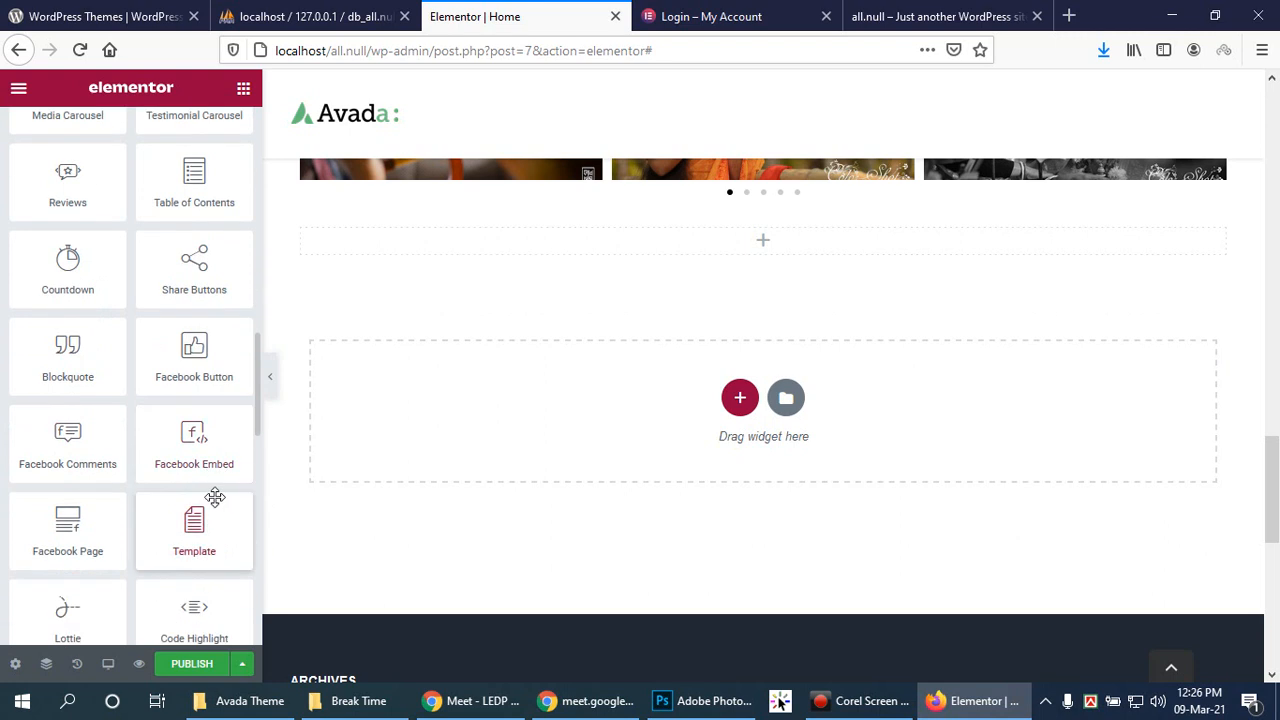
pyautogui.scroll(-1, 99, 515)
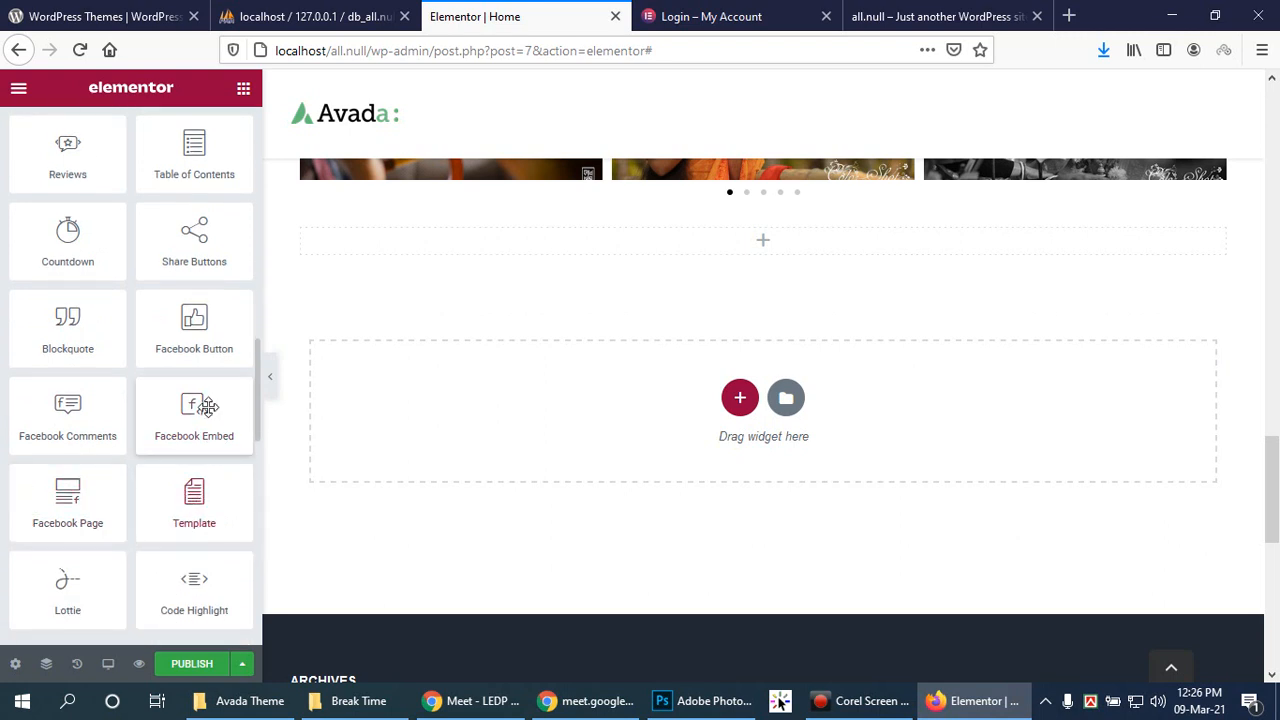
pyautogui.moveTo(196, 510); pyautogui.dragTo(800, 274)
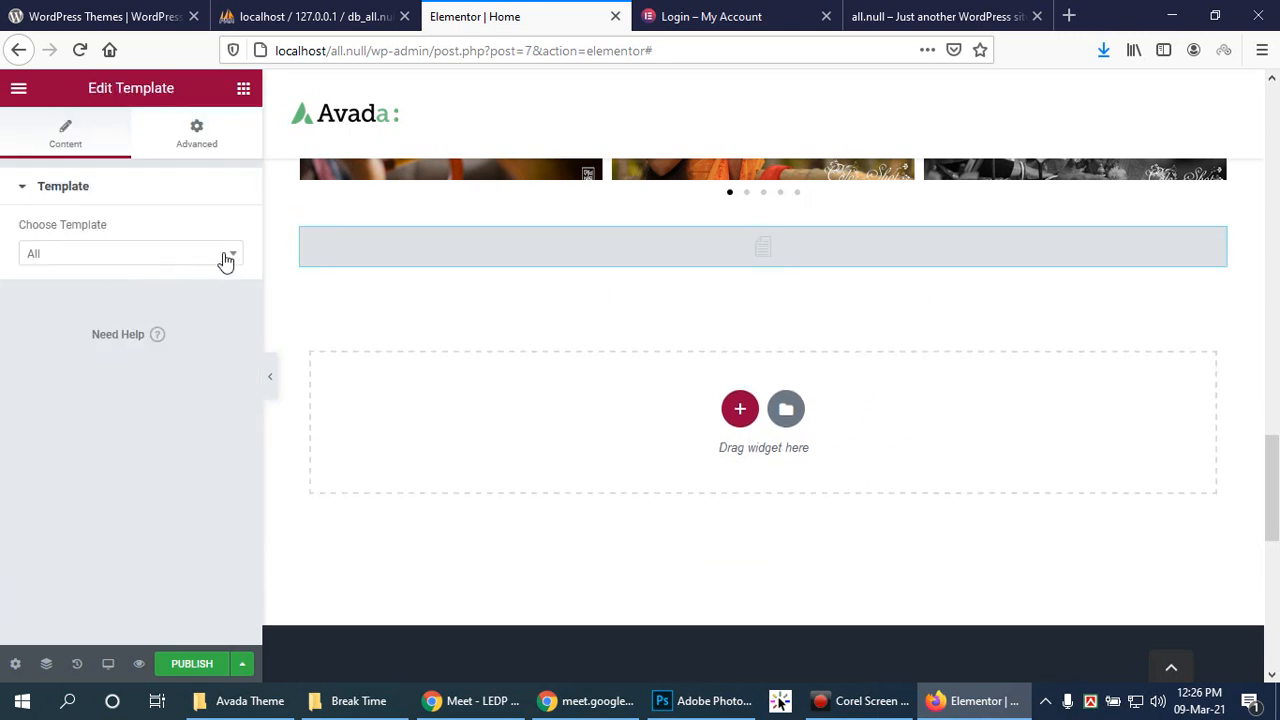
# Step: Check the template list, delete the Template section, and start another new section
pyautogui.click(226, 258)
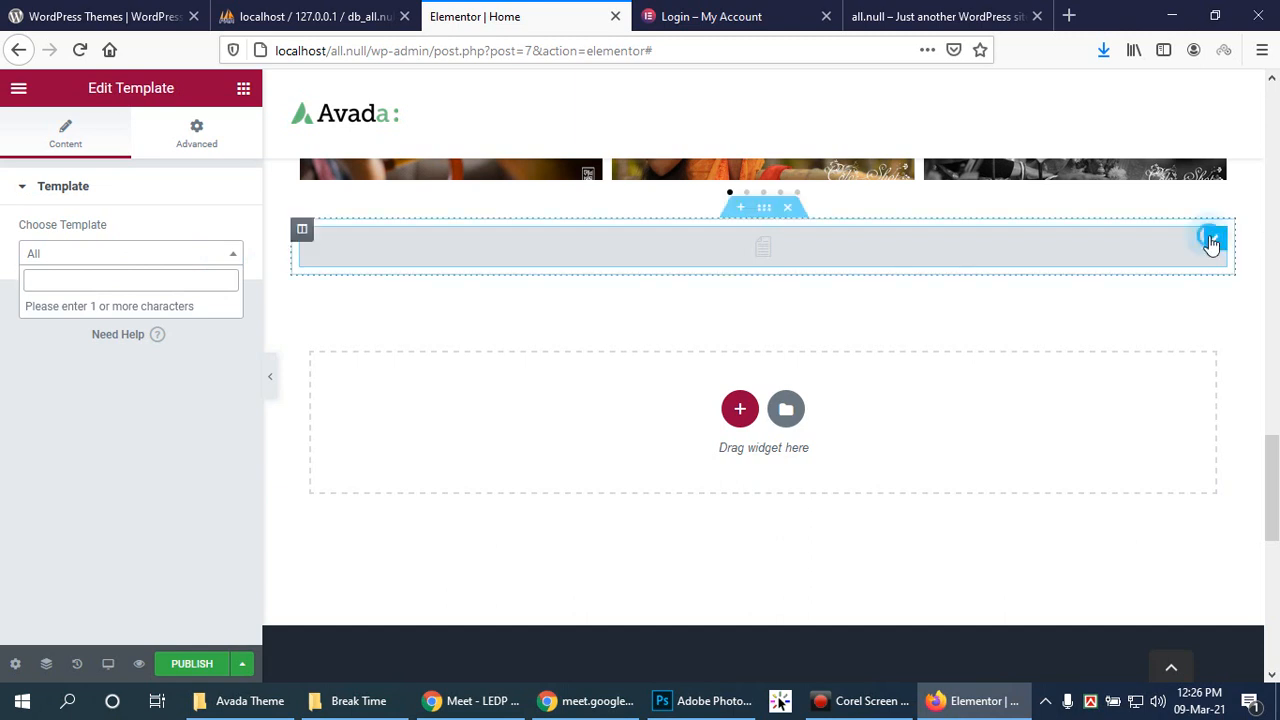
pyautogui.click(790, 209)
pyautogui.click(740, 351)
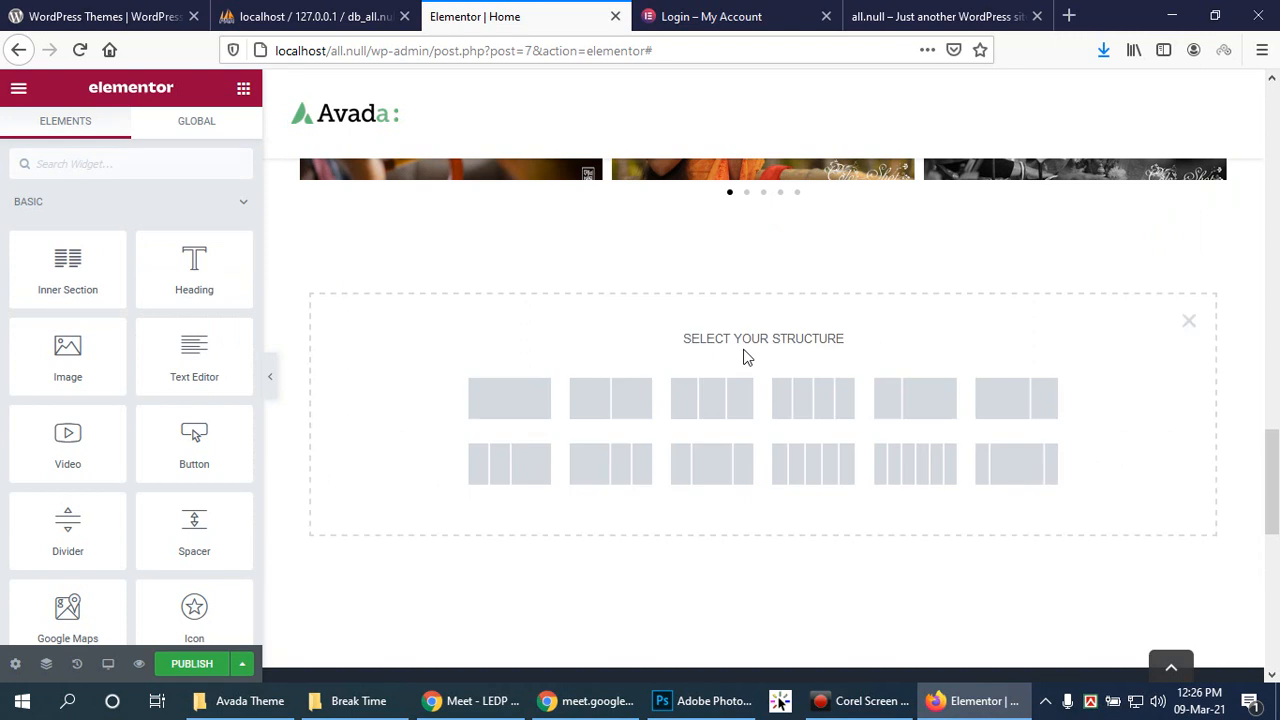
# Step: Try a one-column section stretched to full width, then delete it
pyautogui.click(506, 394)
pyautogui.scroll(-1, 120, 392)
pyautogui.scroll(1, 155, 343)
pyautogui.click(200, 236)
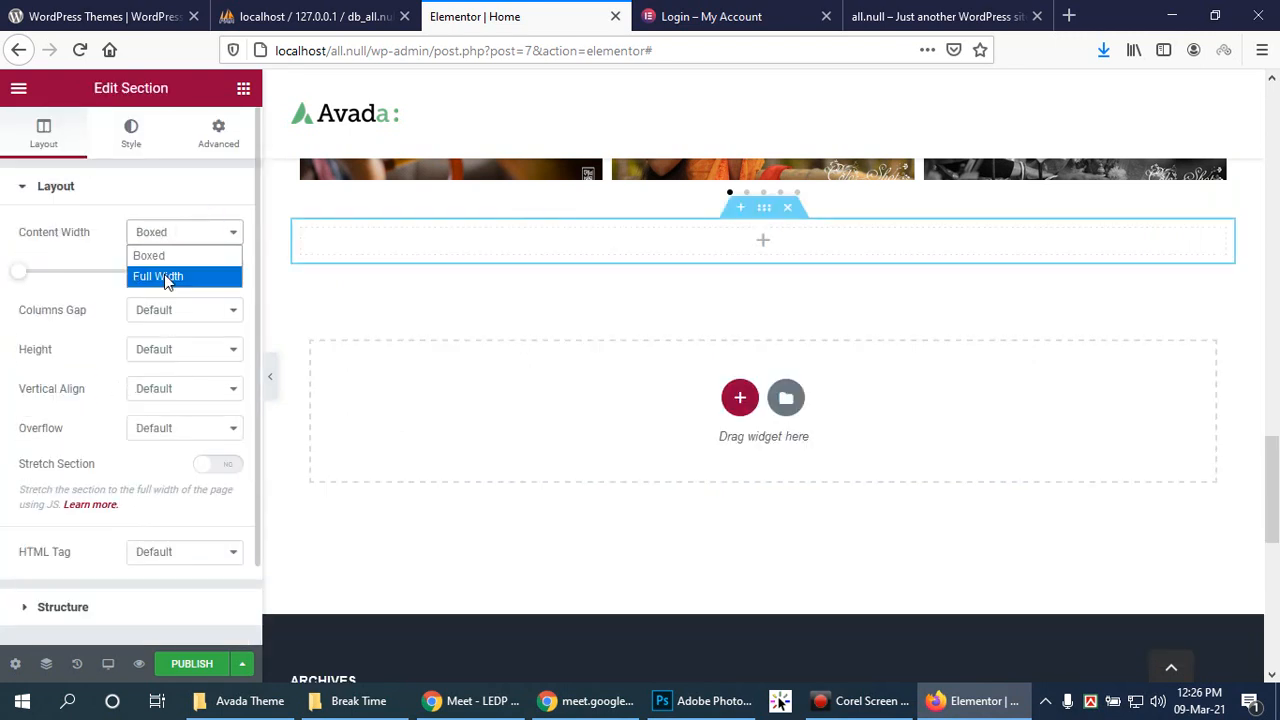
pyautogui.click(166, 275)
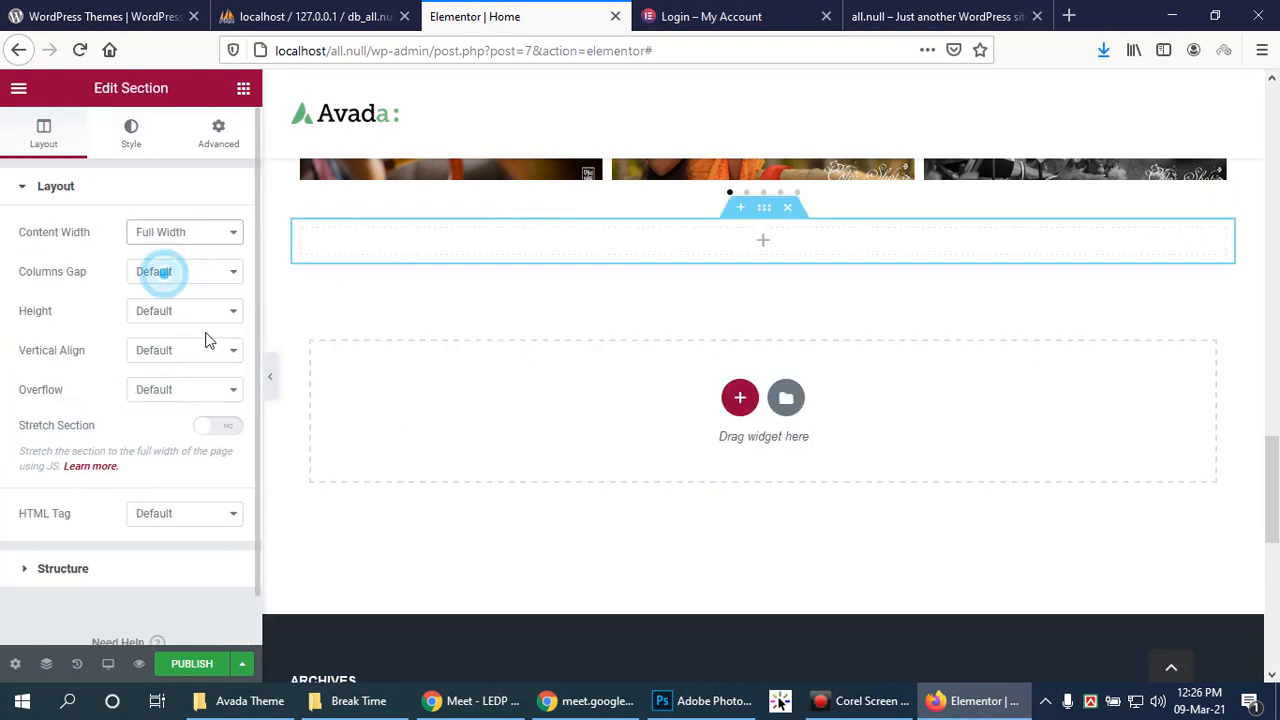
pyautogui.click(793, 211)
# Step: Add a two-column section and drop a Call to Action widget into its left column
pyautogui.click(740, 352)
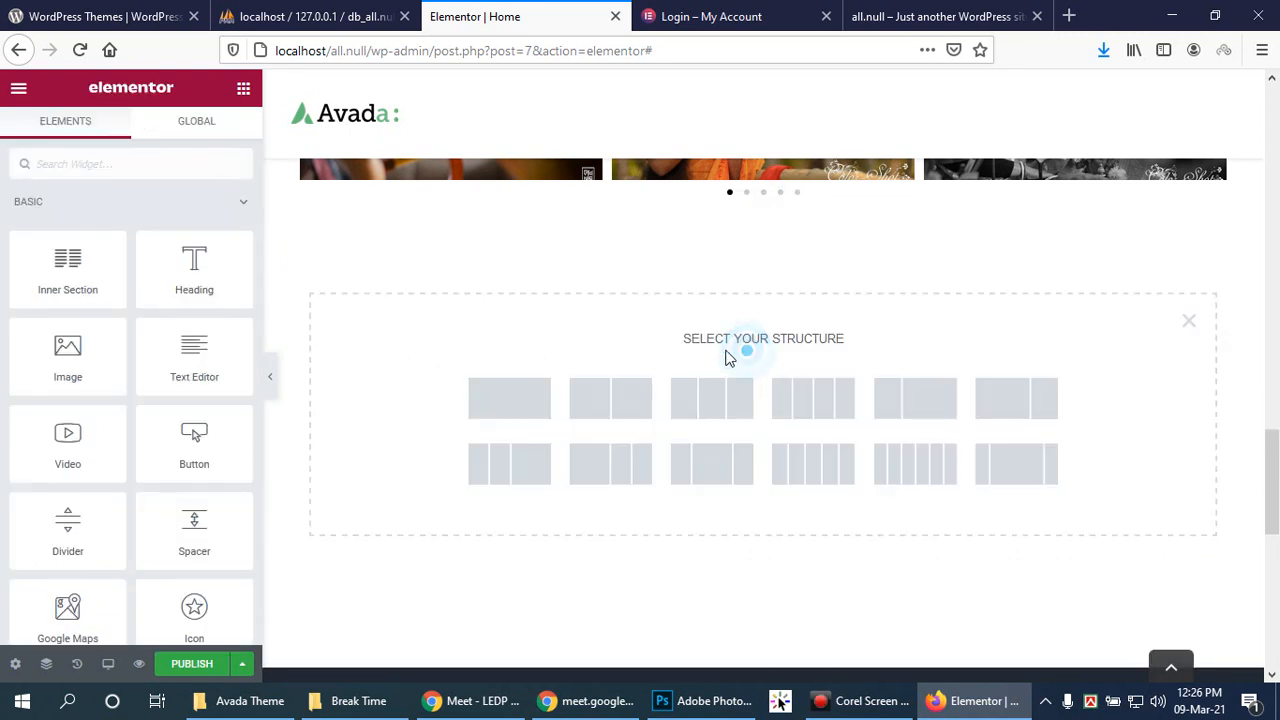
pyautogui.click(613, 410)
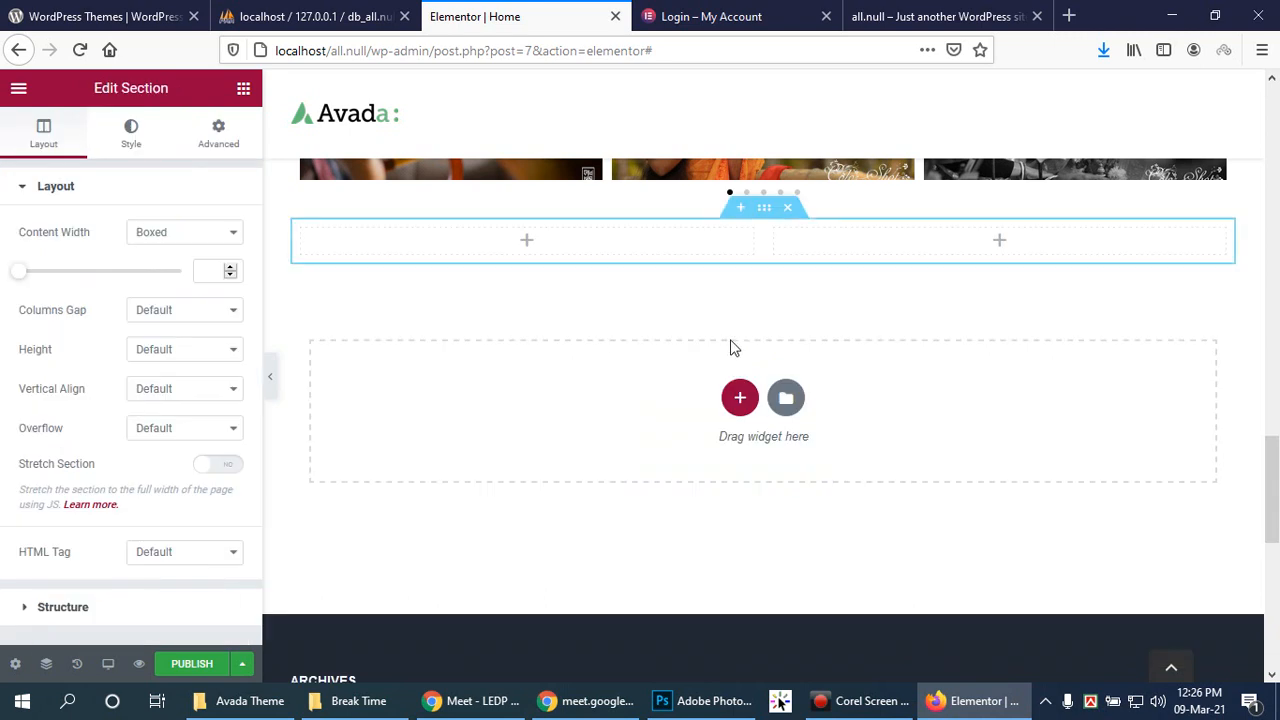
pyautogui.click(993, 250)
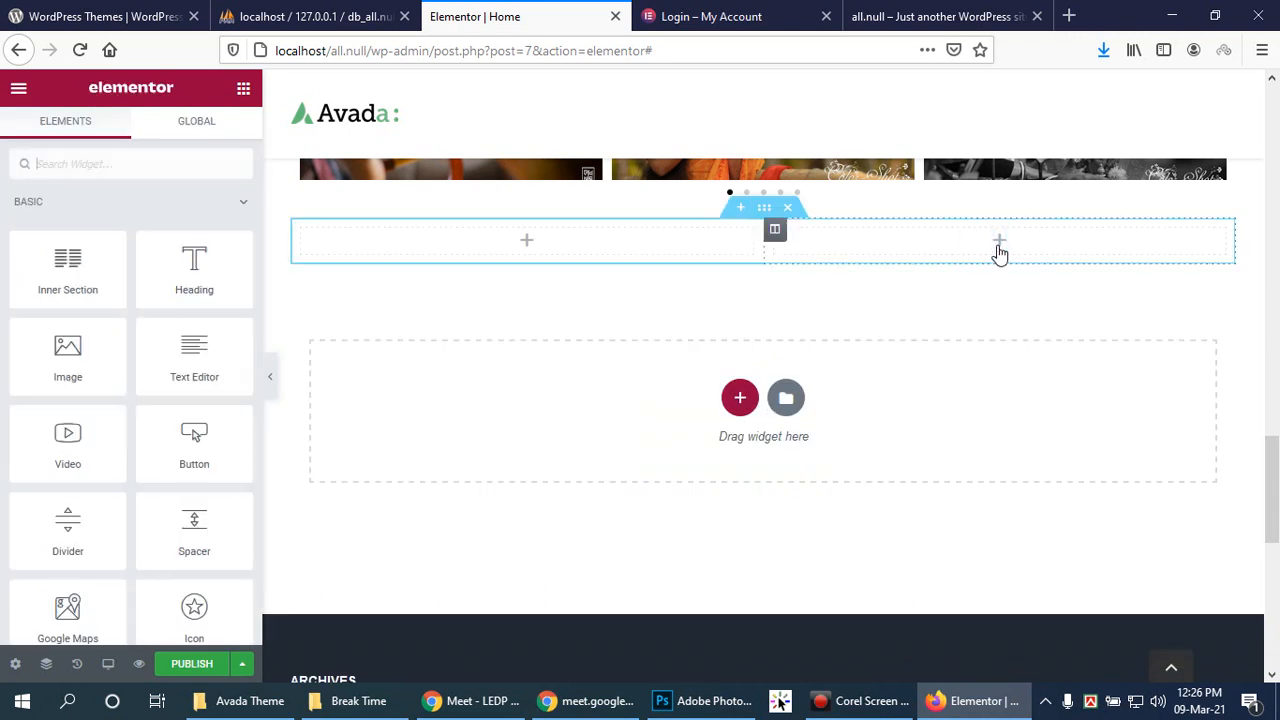
pyautogui.click(526, 243)
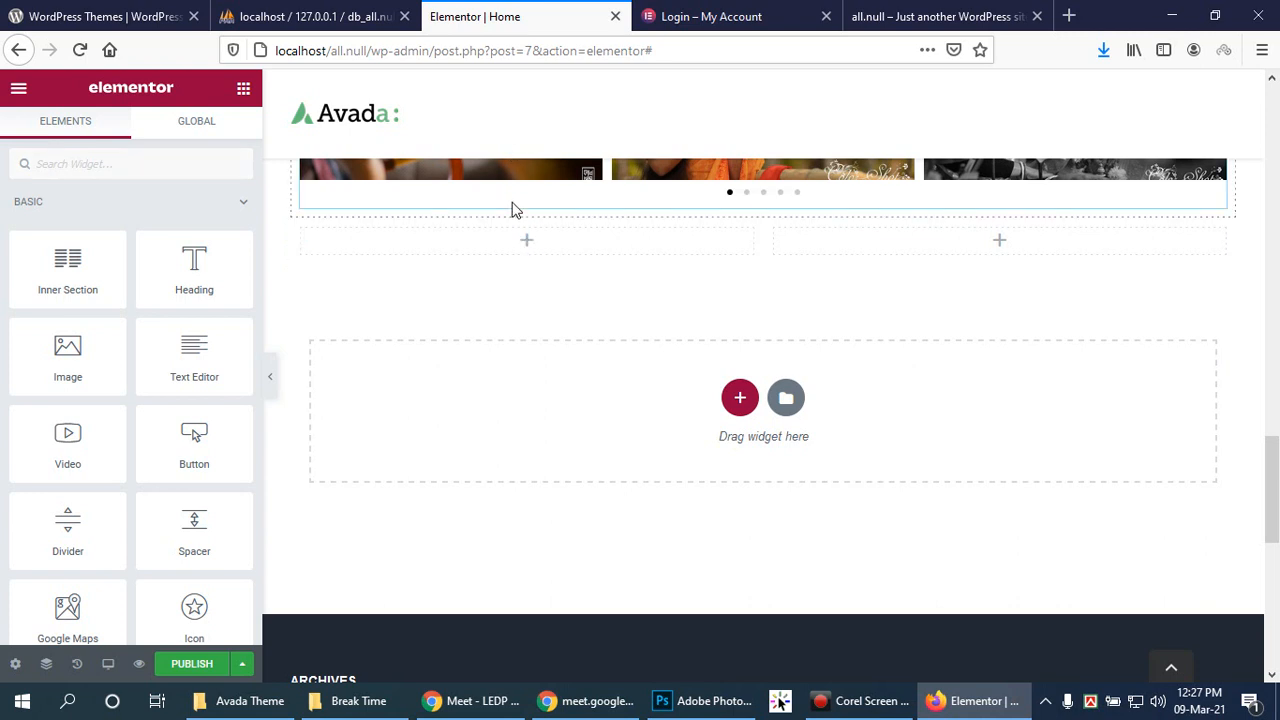
pyautogui.click(527, 240)
pyautogui.scroll(-3, 162, 370)
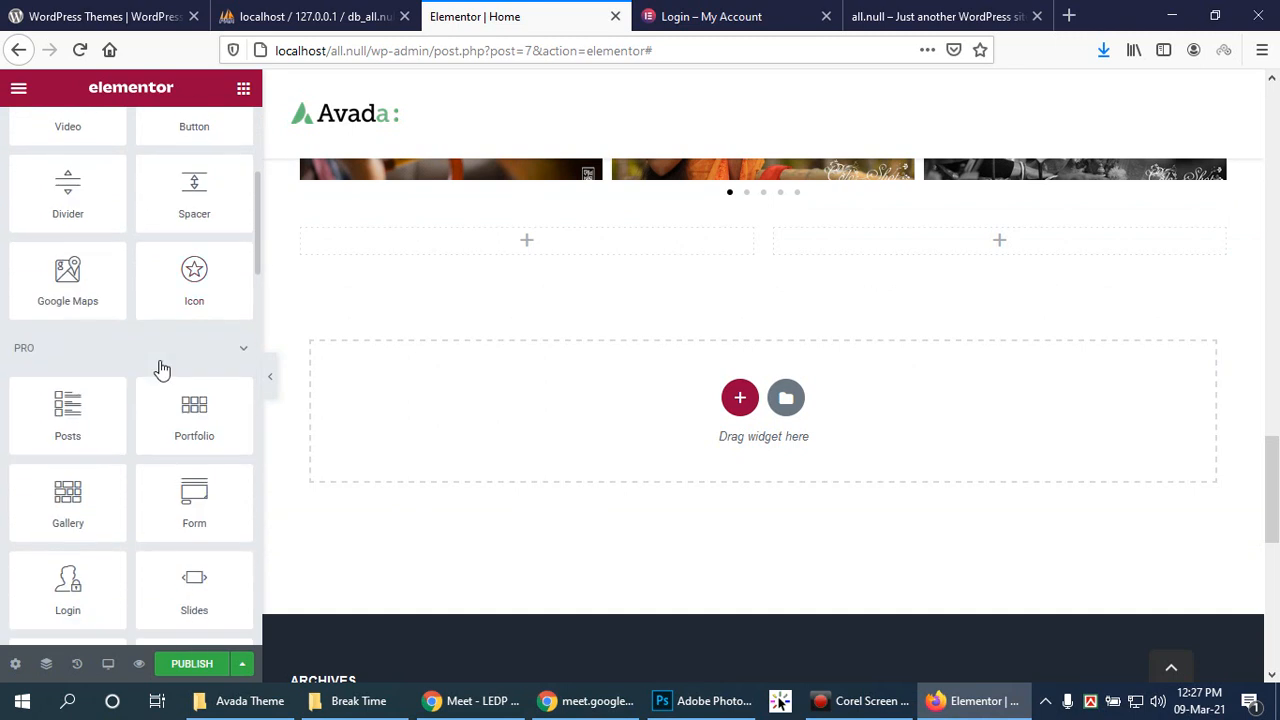
pyautogui.scroll(-2, 160, 368)
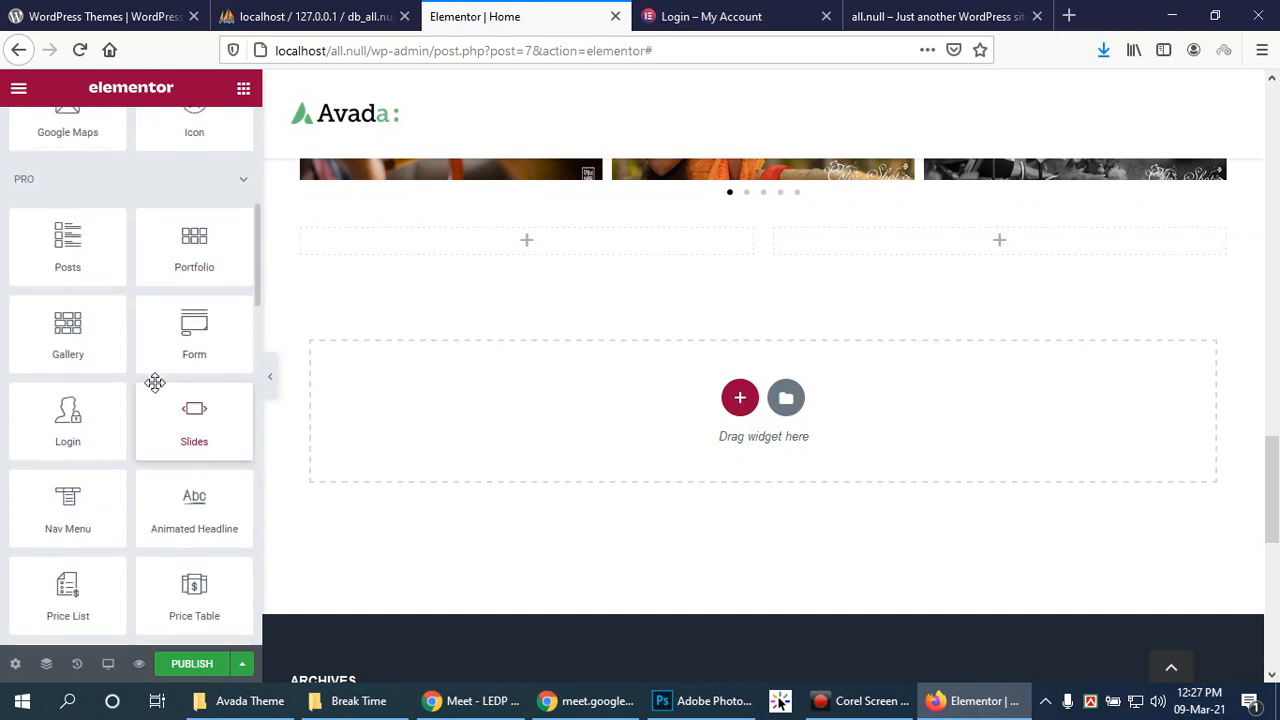
pyautogui.scroll(-2, 155, 383)
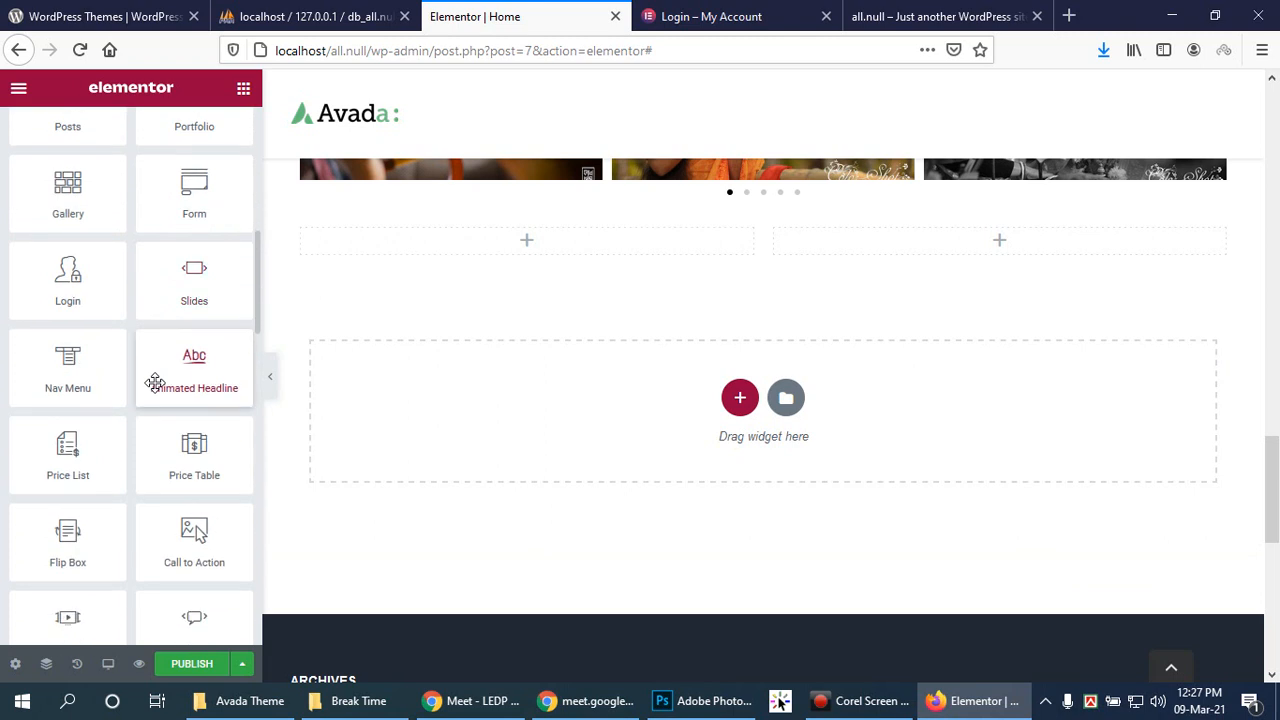
pyautogui.scroll(1, 154, 377)
pyautogui.scroll(-2, 154, 377)
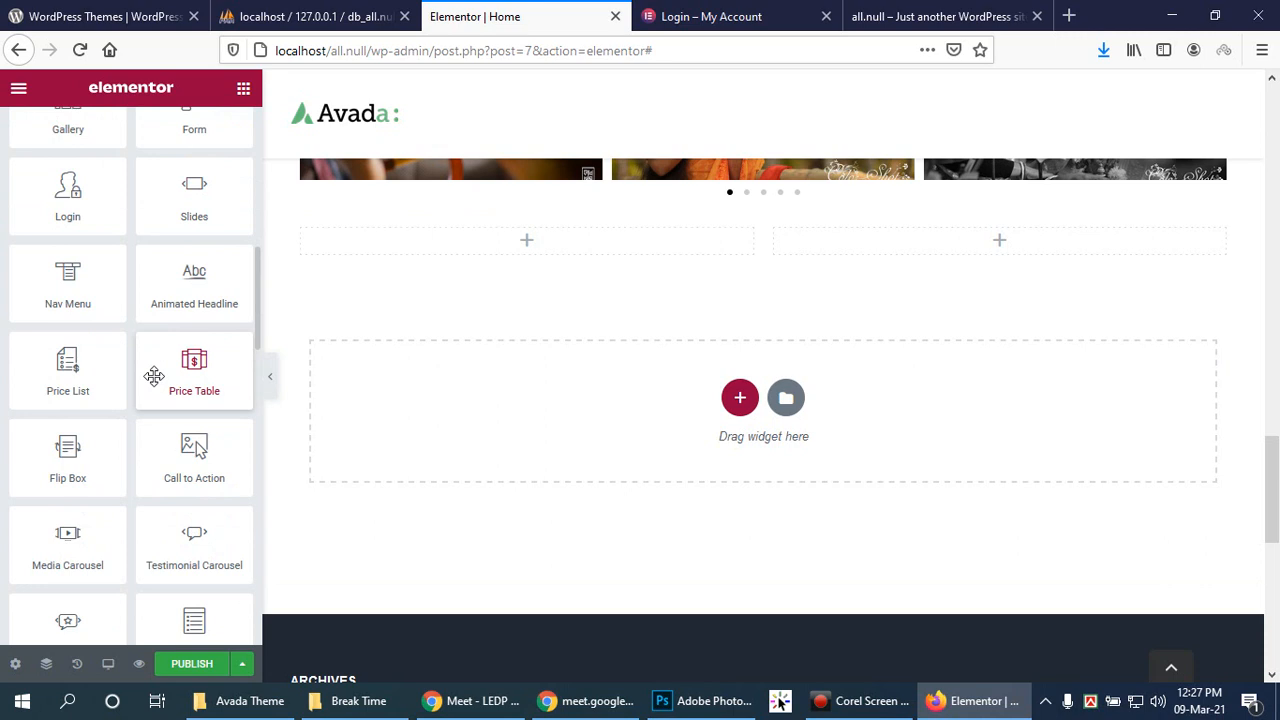
pyautogui.scroll(-3, 154, 376)
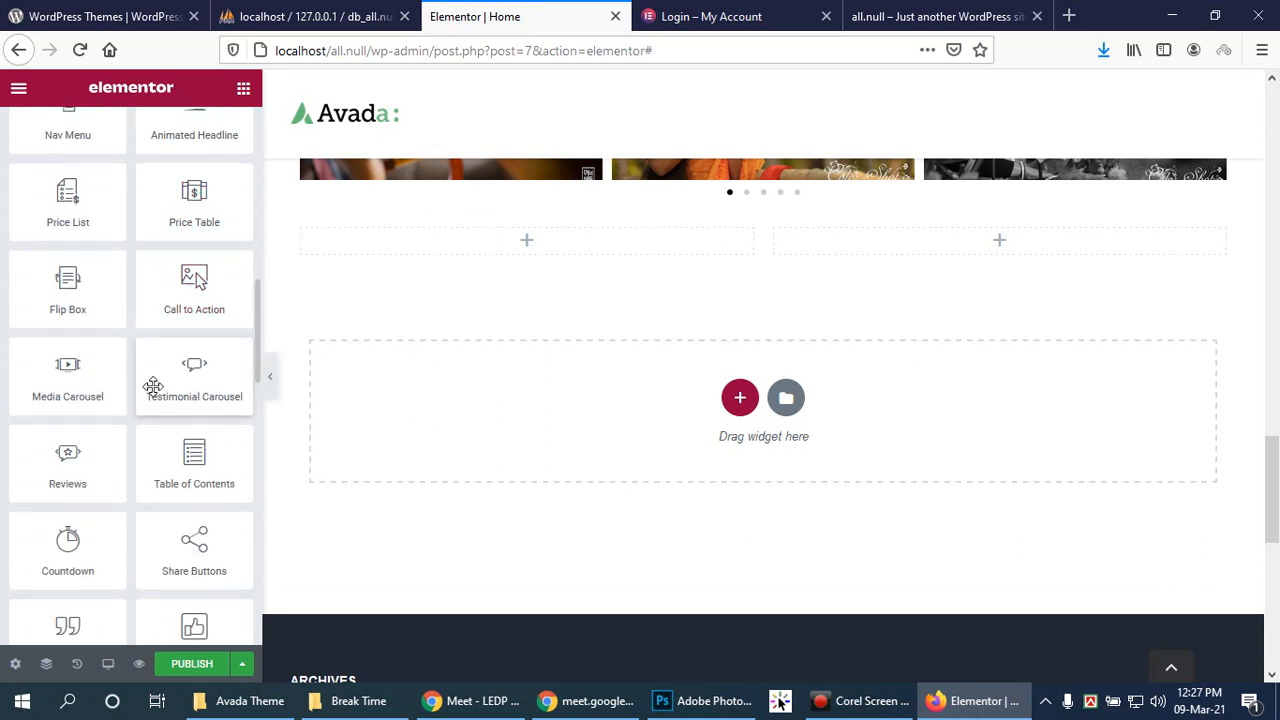
pyautogui.scroll(-1, 152, 392)
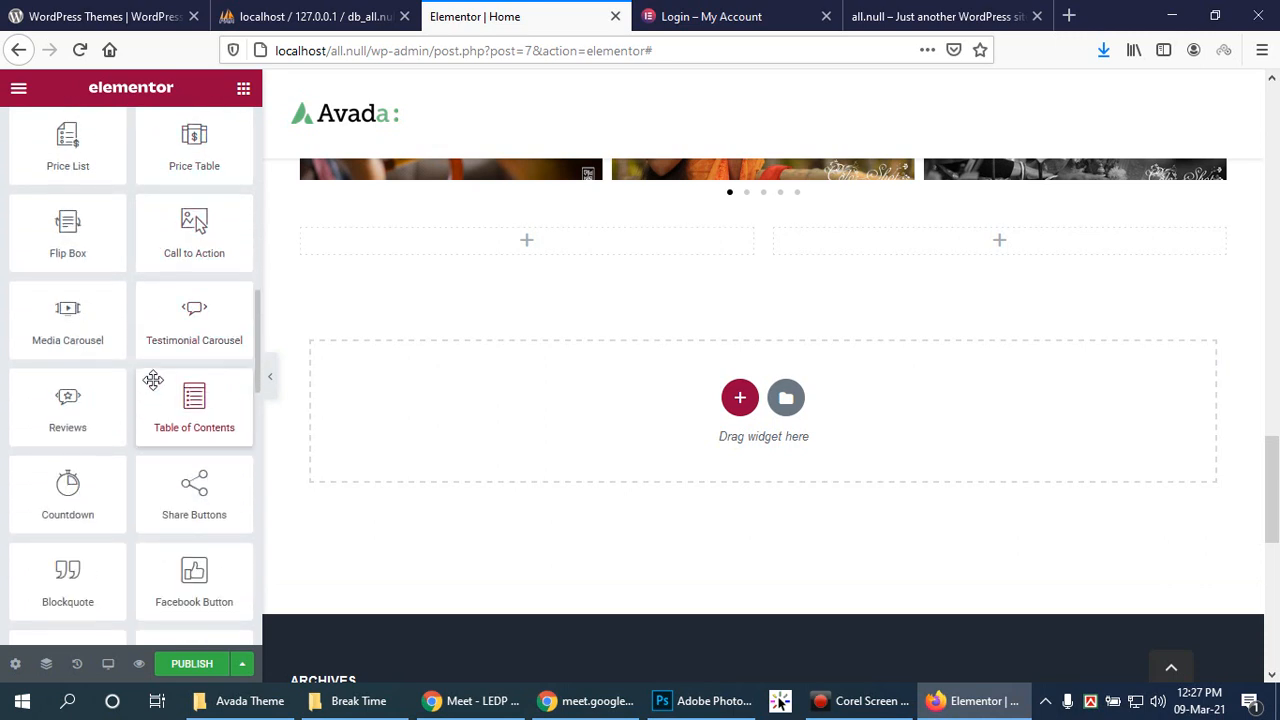
pyautogui.scroll(-1, 153, 380)
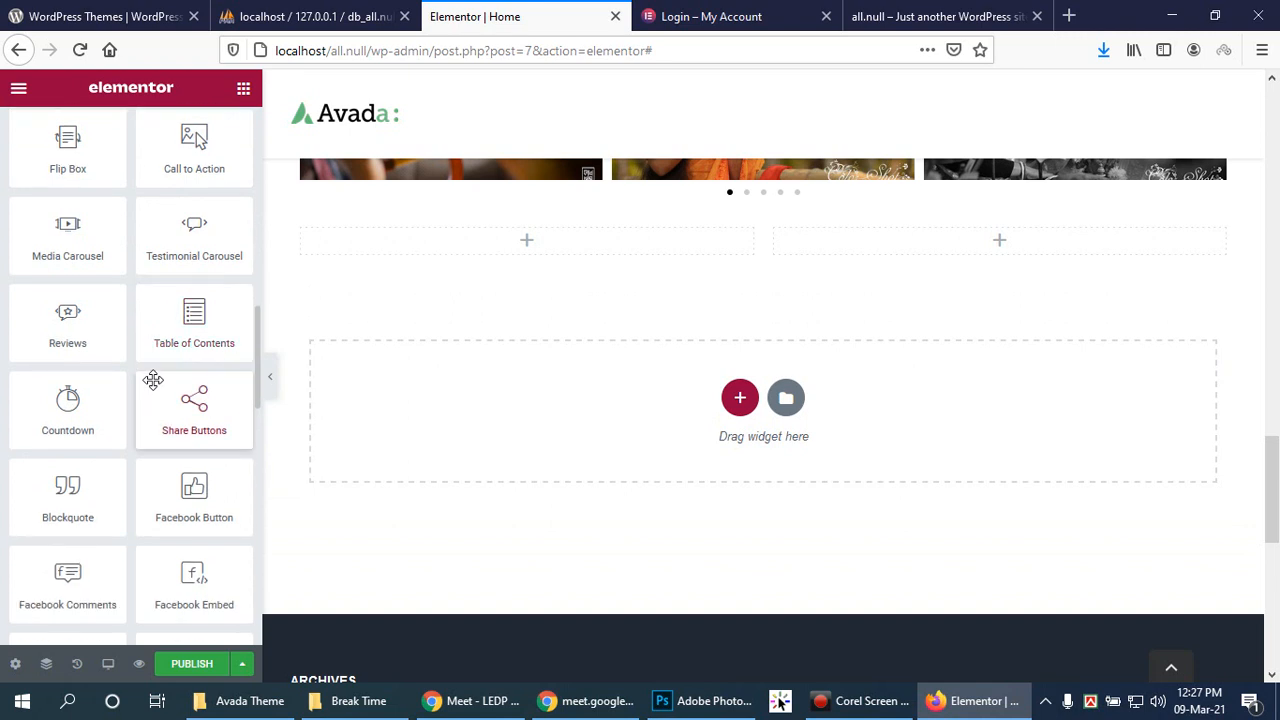
pyautogui.scroll(-2, 153, 379)
pyautogui.scroll(4, 152, 375)
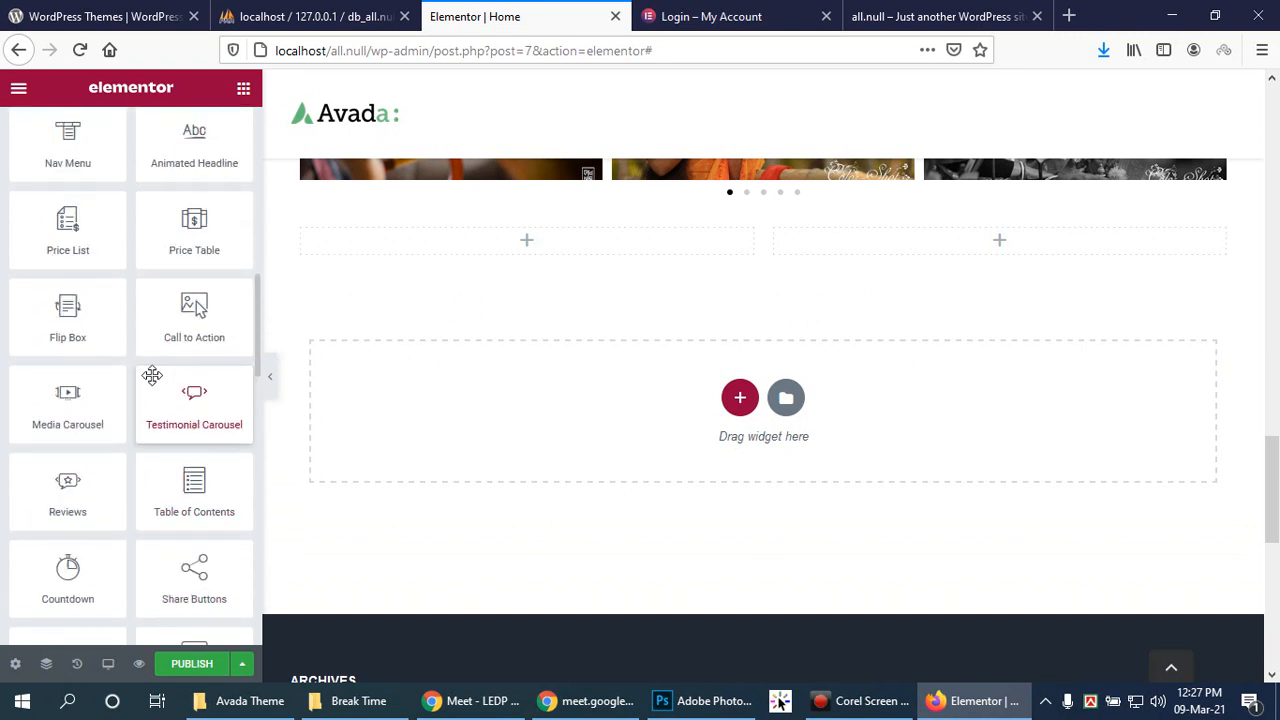
pyautogui.scroll(1, 152, 375)
pyautogui.click(167, 381)
pyautogui.moveTo(167, 381); pyautogui.dragTo(516, 246)
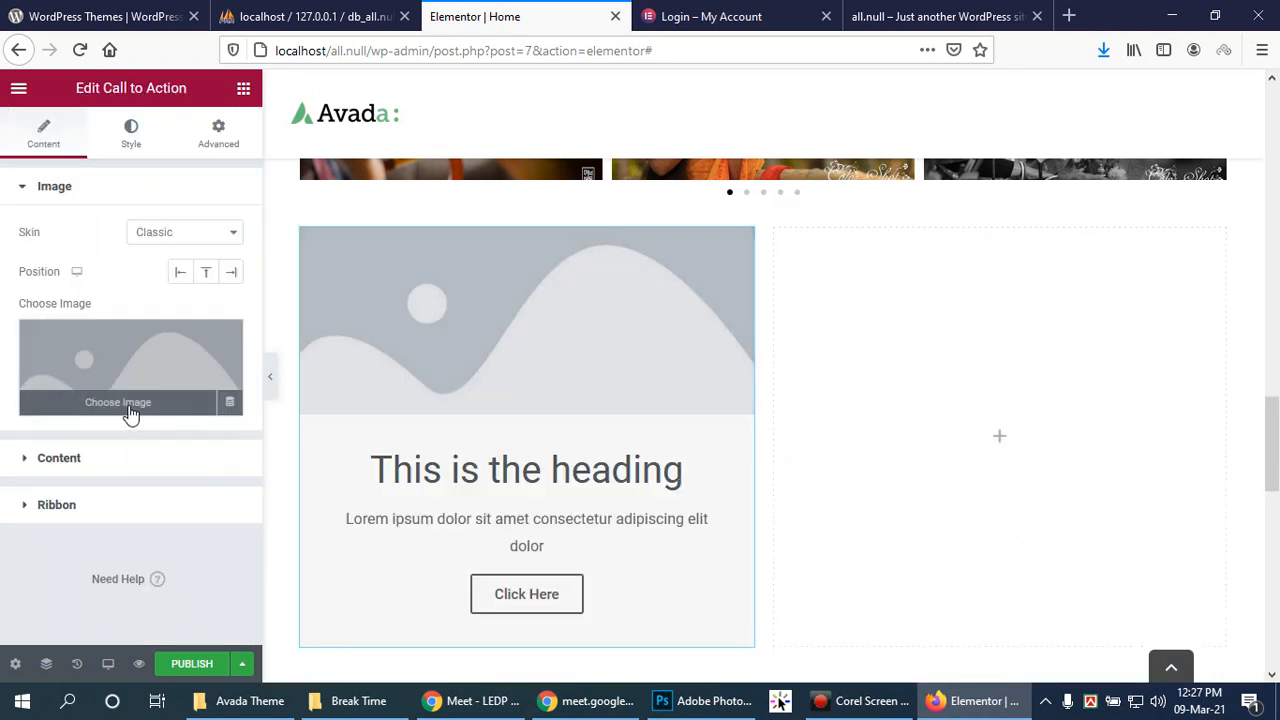
# Step: Give the call to action the Wdd_img-17.jpg bride photo and the Cover skin
pyautogui.click(130, 414)
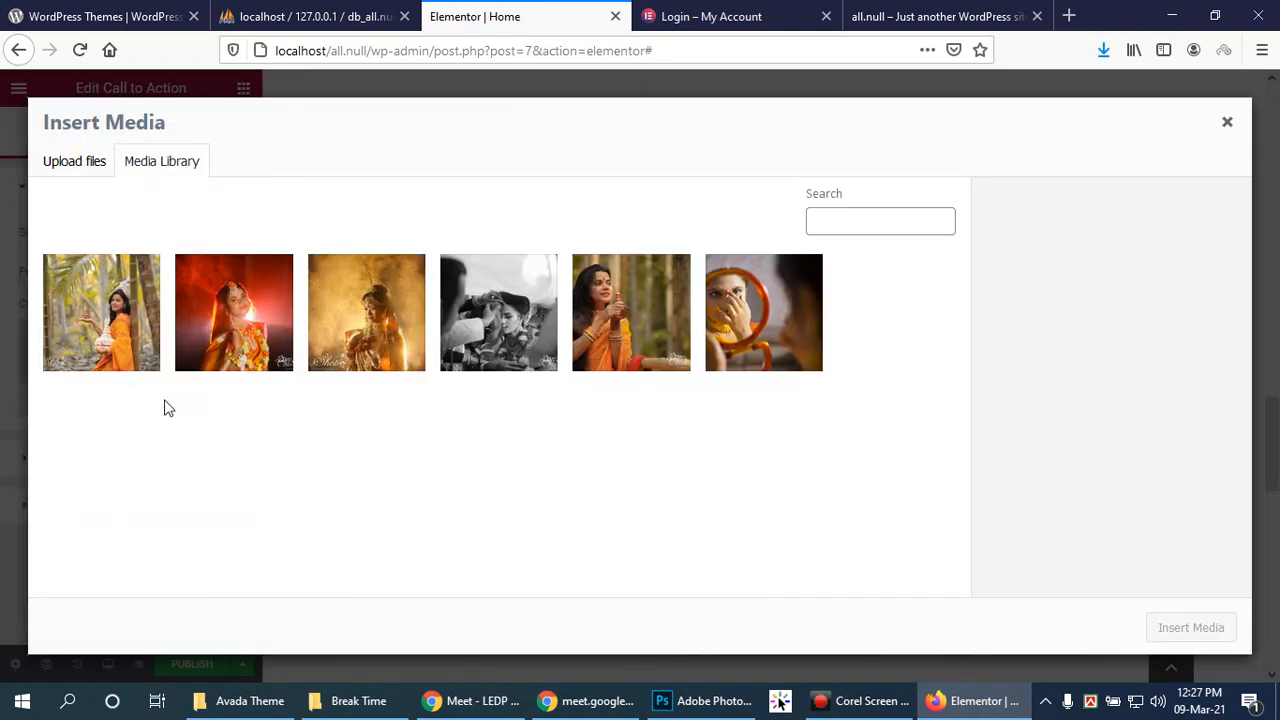
pyautogui.click(237, 340)
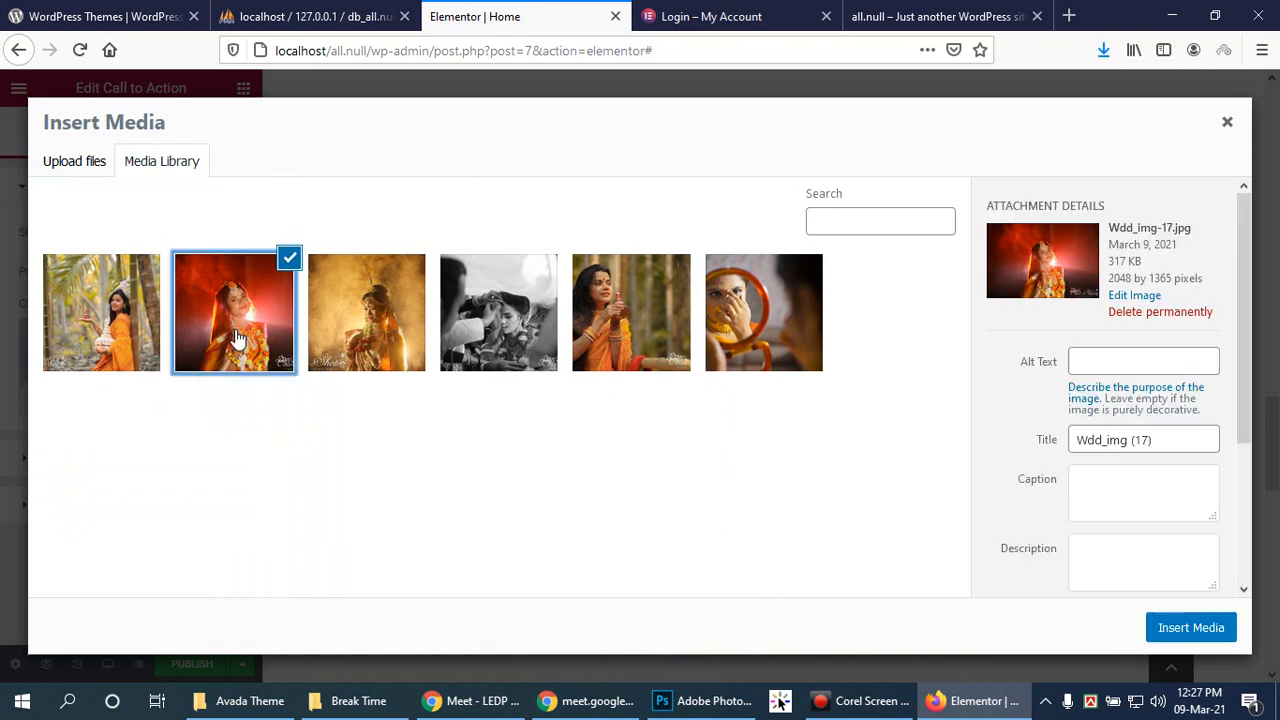
pyautogui.click(1160, 624)
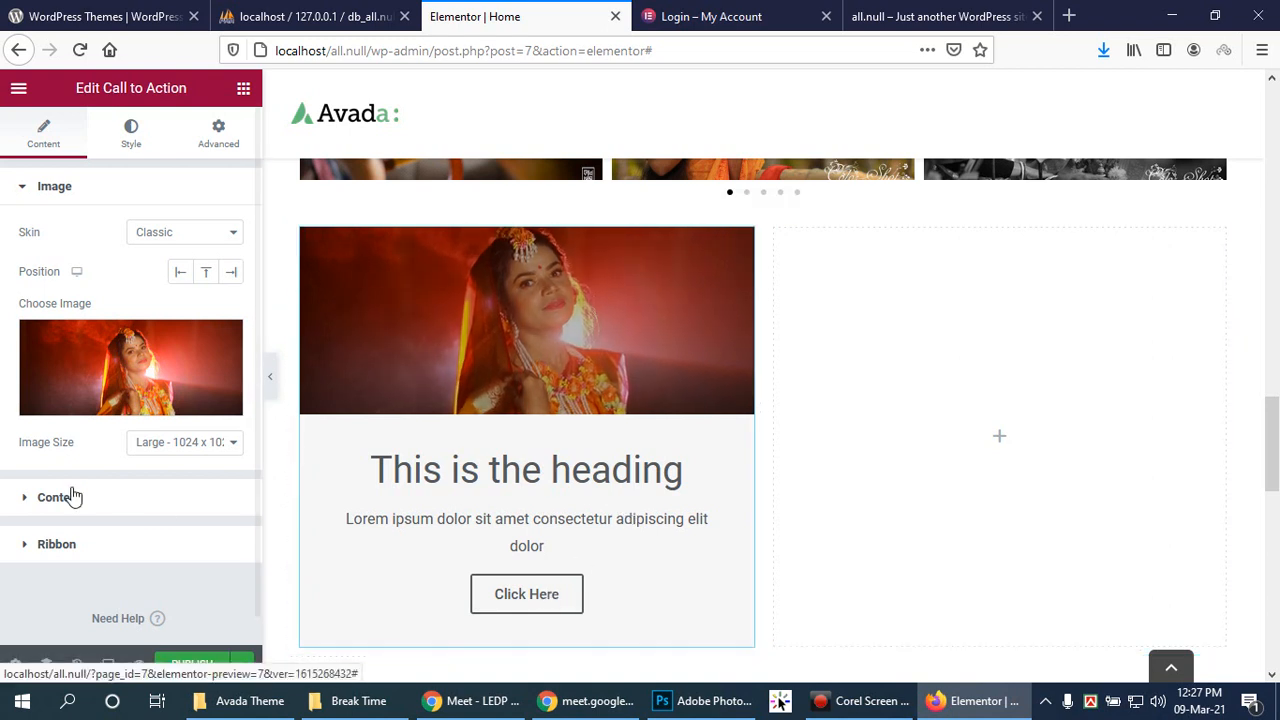
pyautogui.click(225, 245)
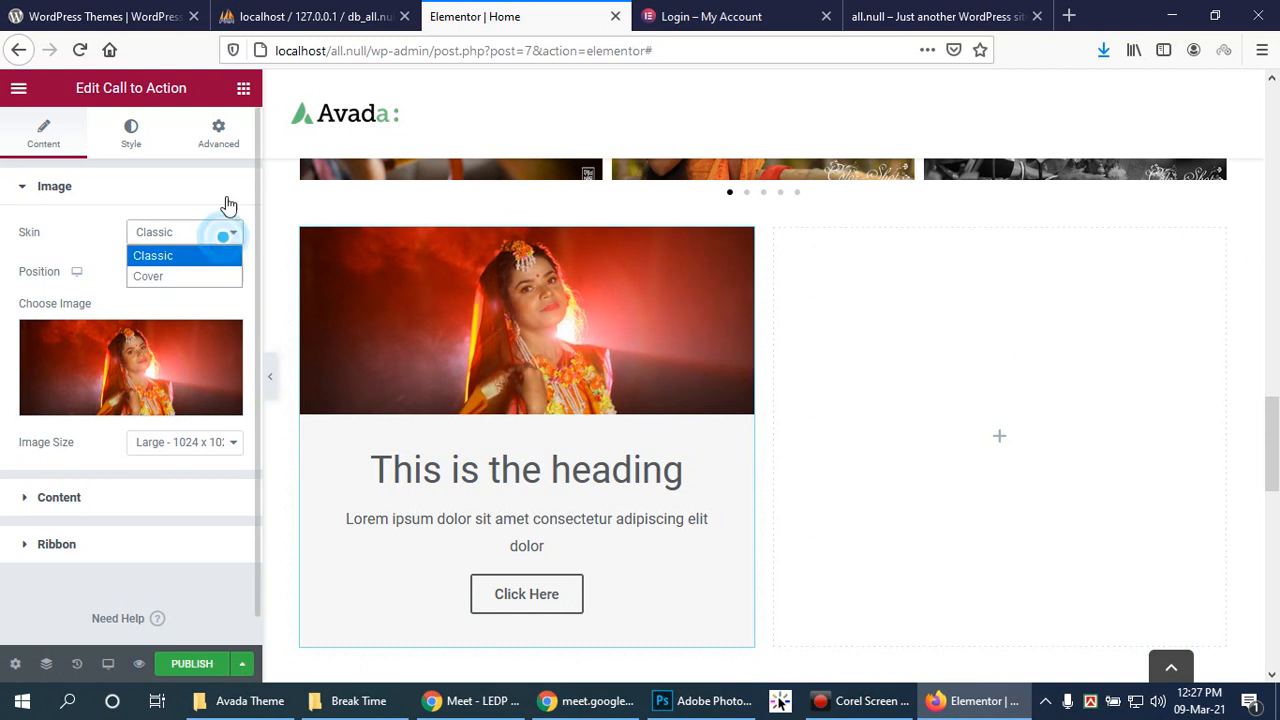
pyautogui.click(195, 288)
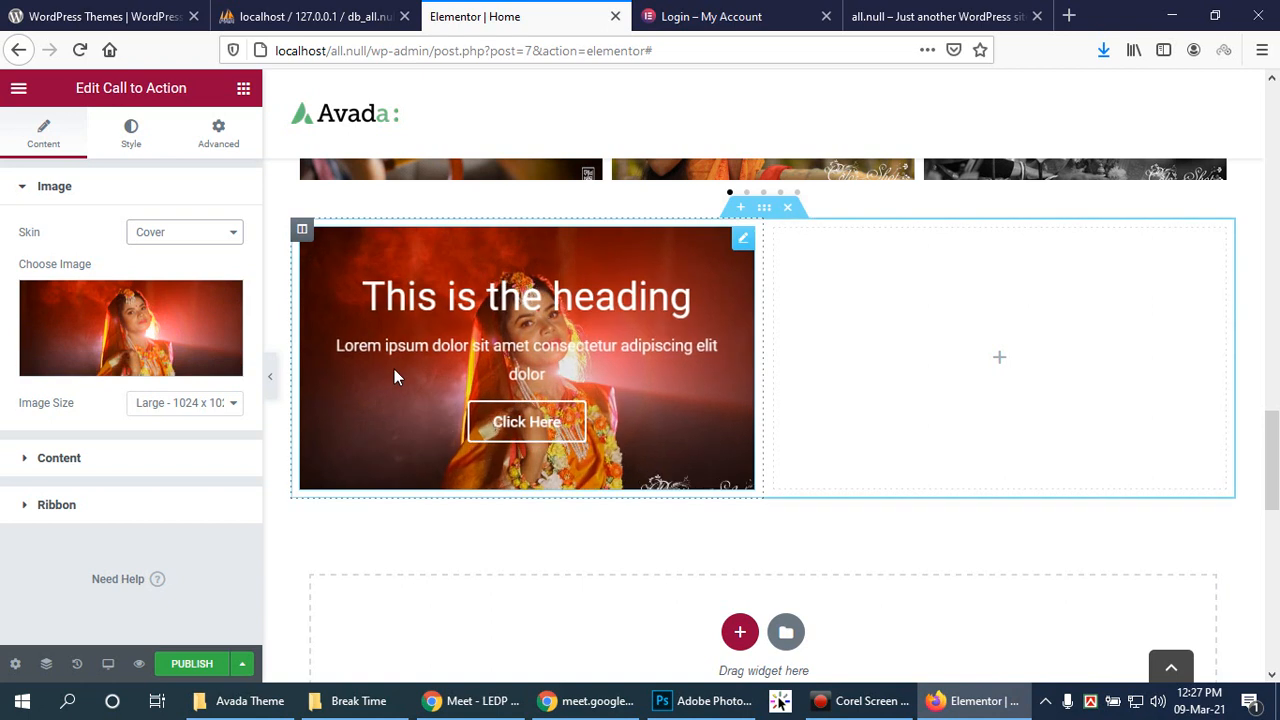
pyautogui.click(28, 462)
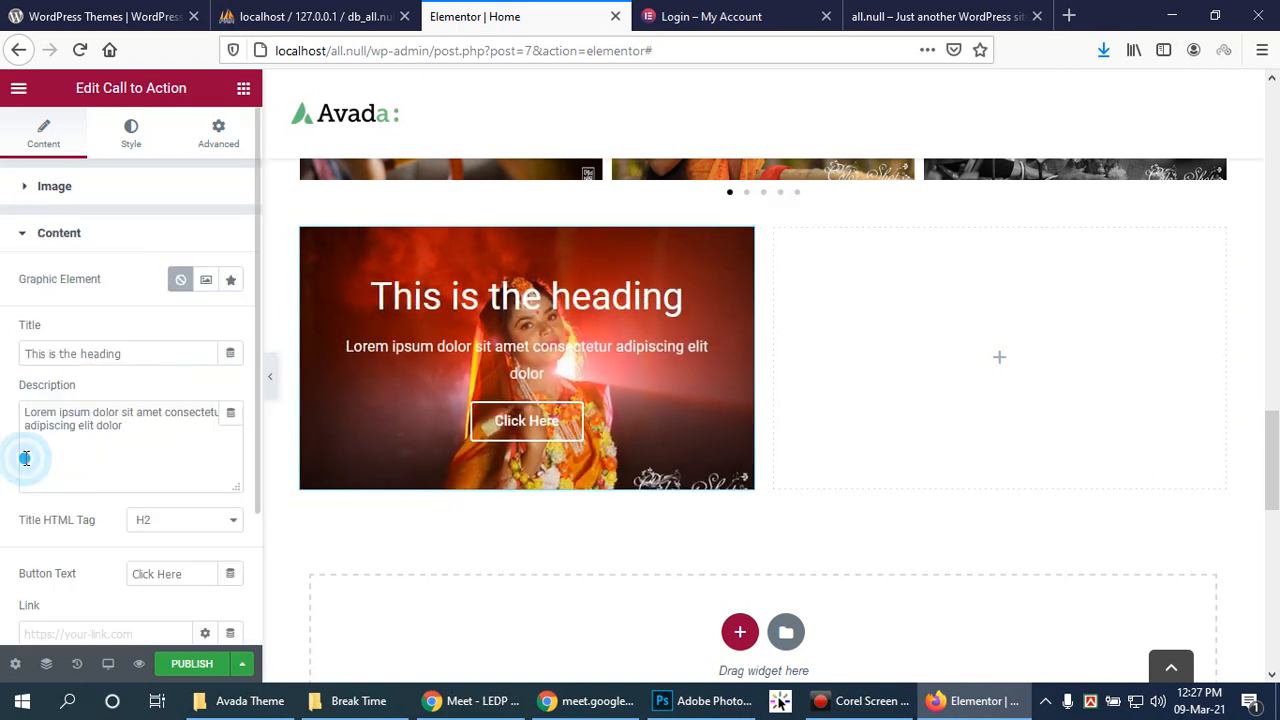
# Step: Change the button text to 'Contact Us', link it to #, and apply the link to the button only
pyautogui.scroll(-1, 182, 482)
pyautogui.tripleClick(183, 540)
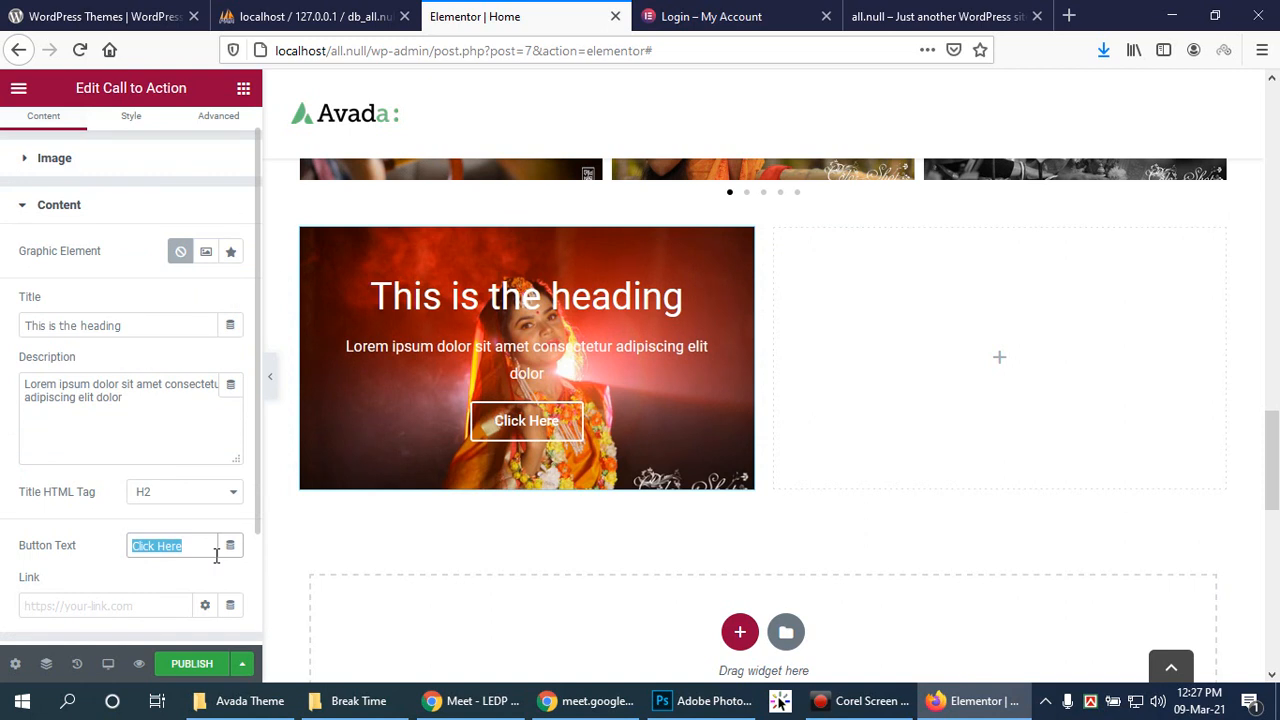
pyautogui.write('Con')
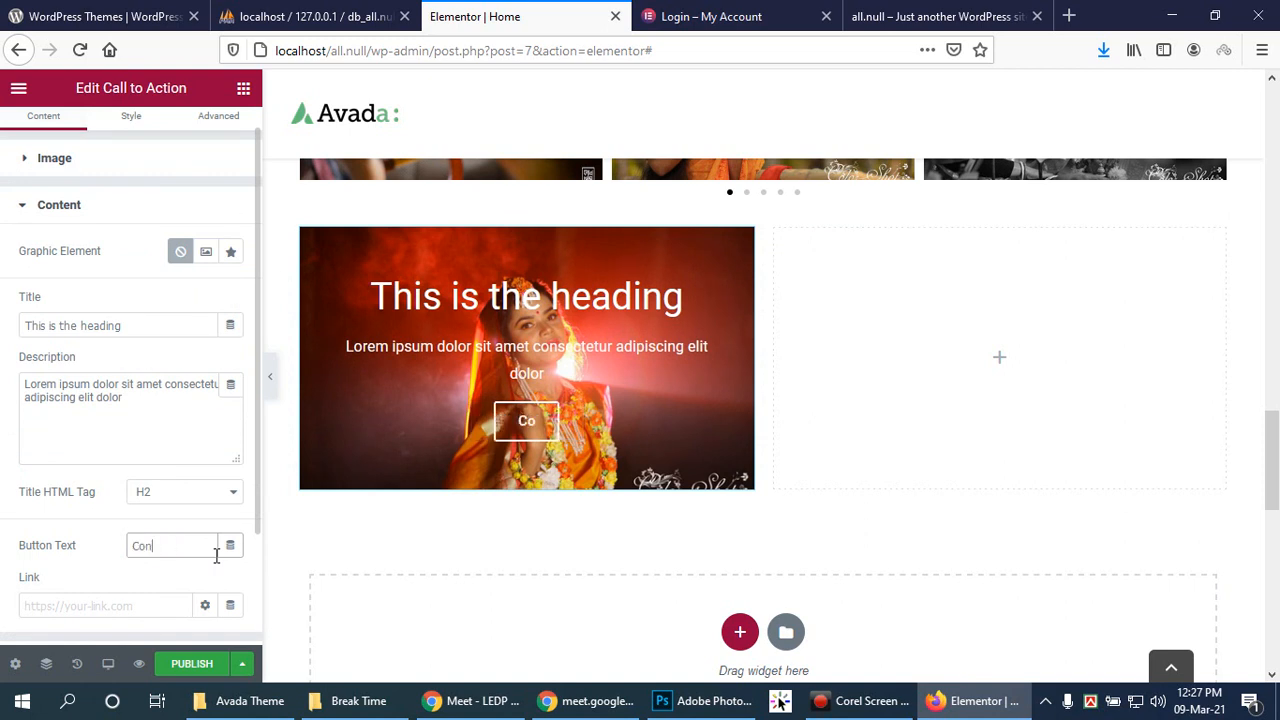
pyautogui.write('tact Us')
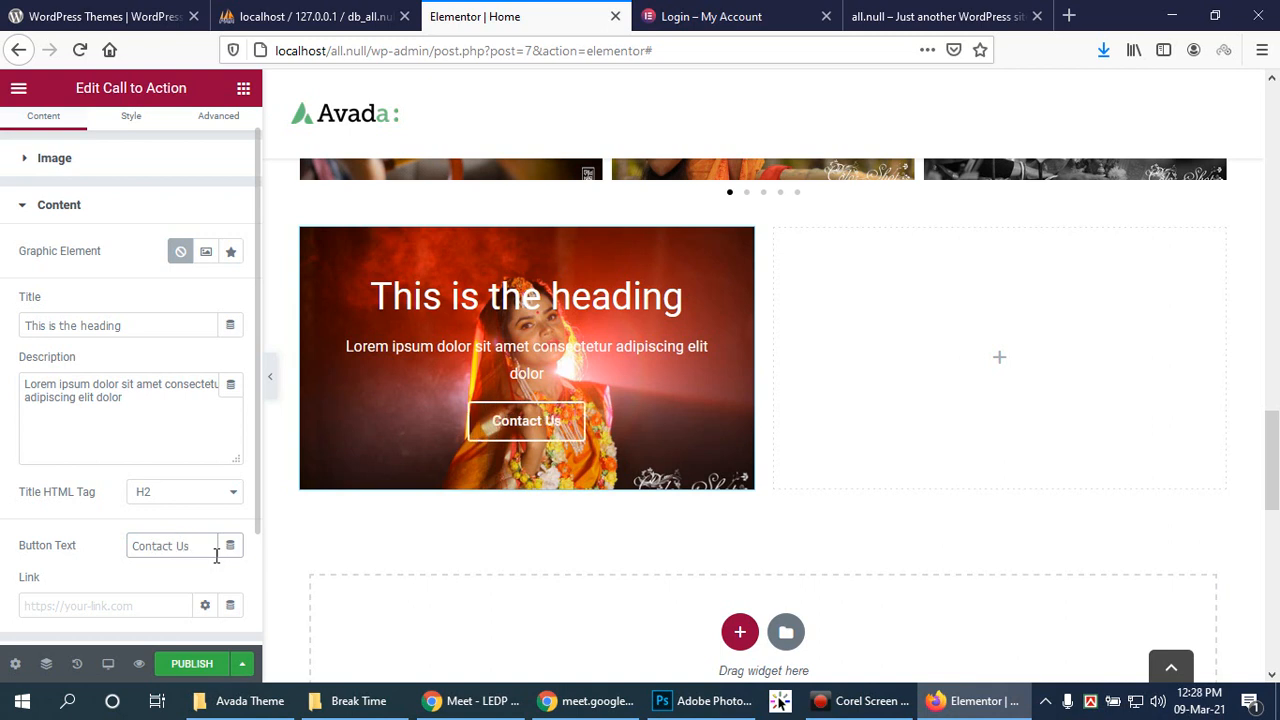
pyautogui.click(44, 602)
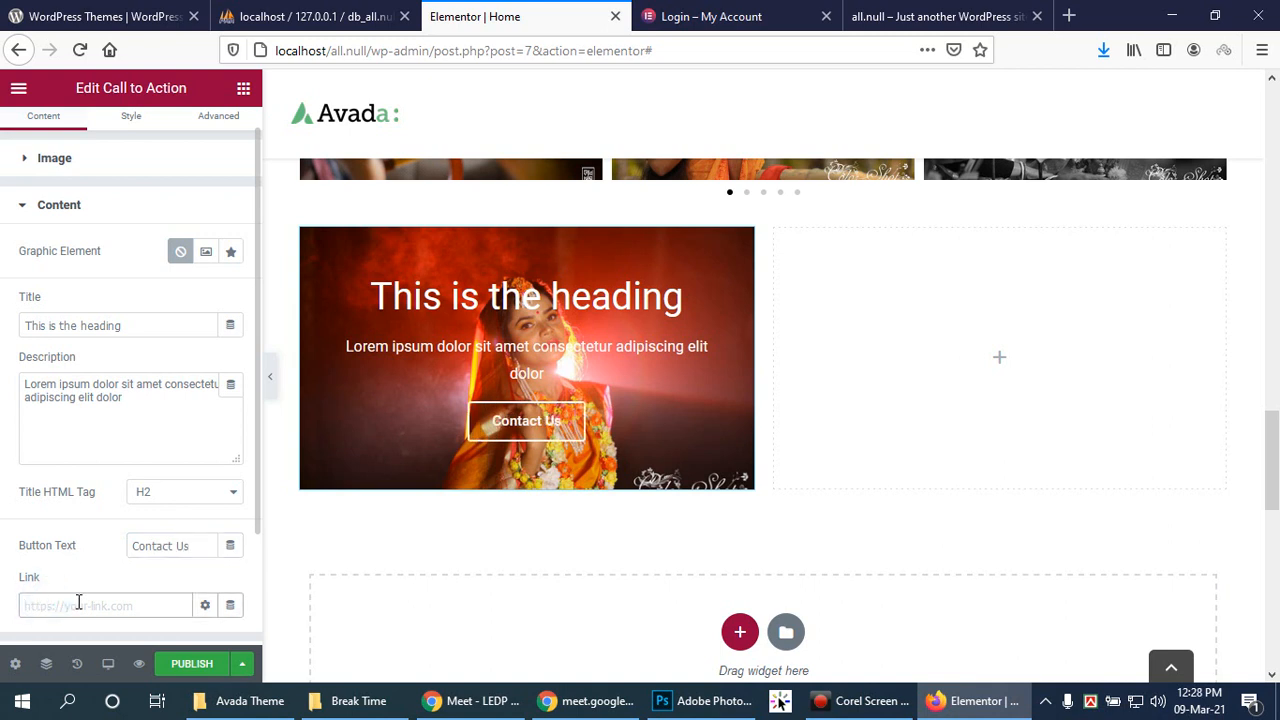
pyautogui.write('#')
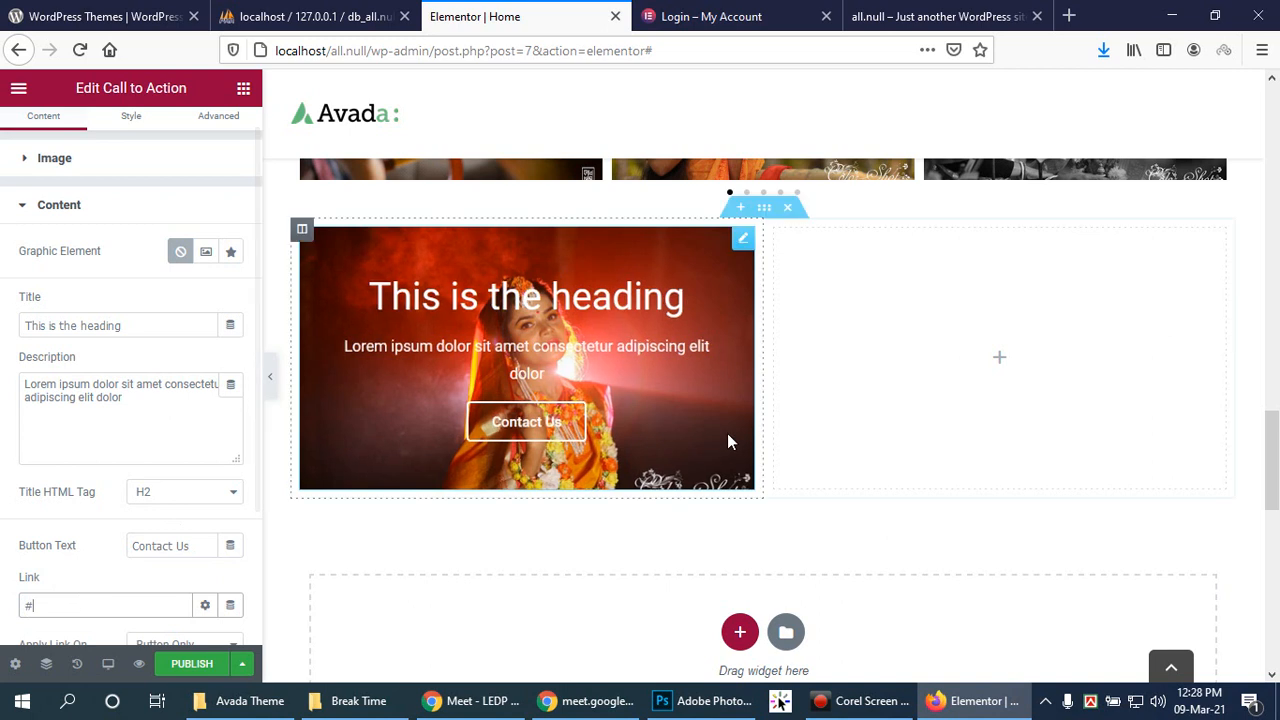
pyautogui.scroll(-1, 215, 498)
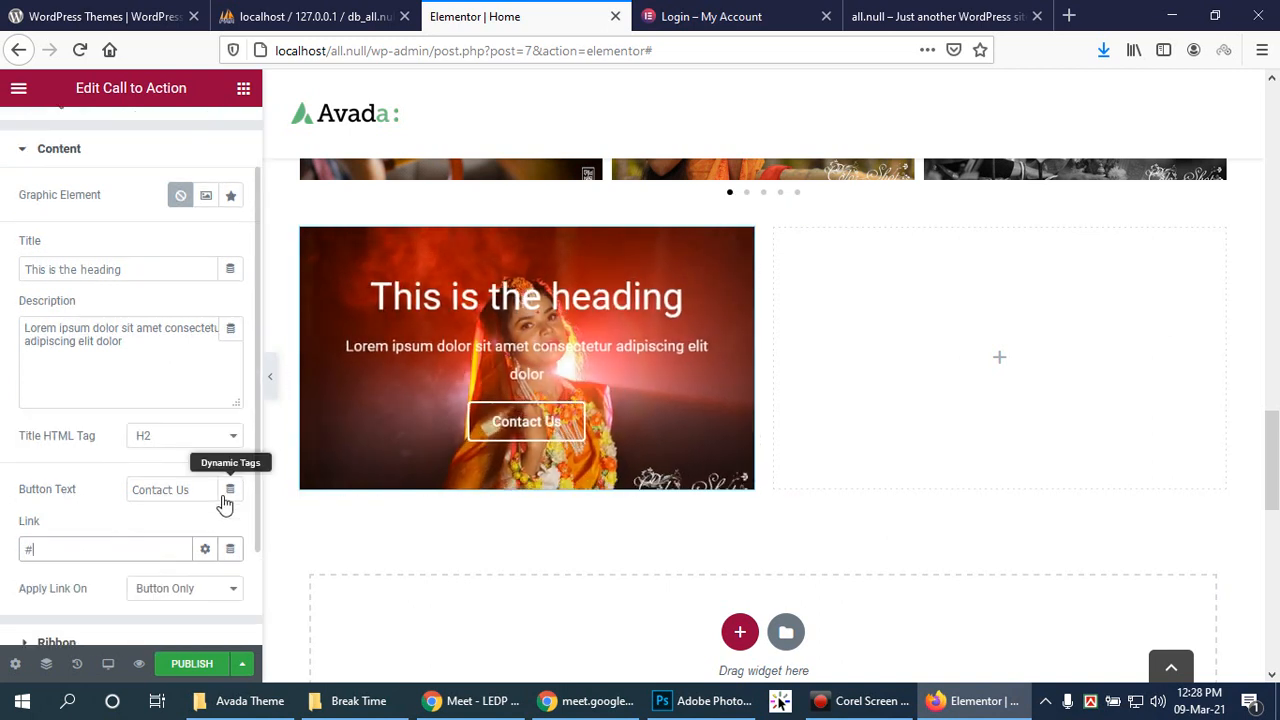
pyautogui.click(230, 592)
pyautogui.click(230, 593)
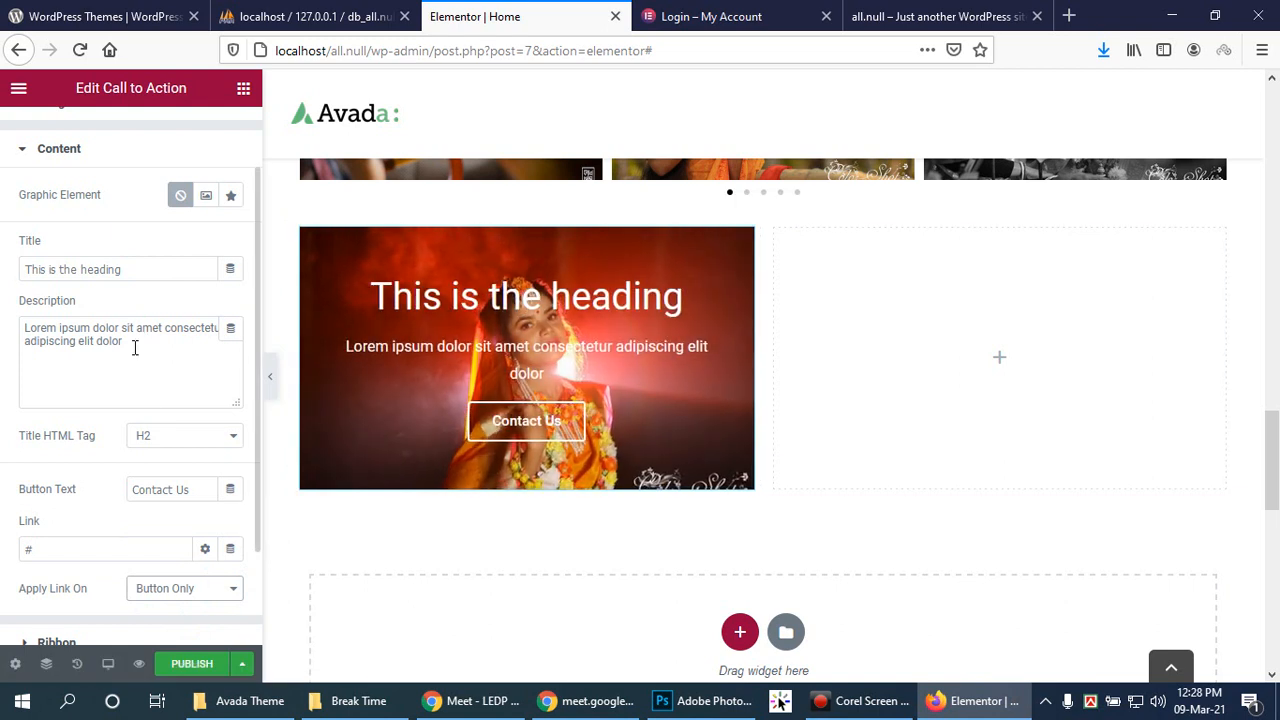
pyautogui.click(996, 356)
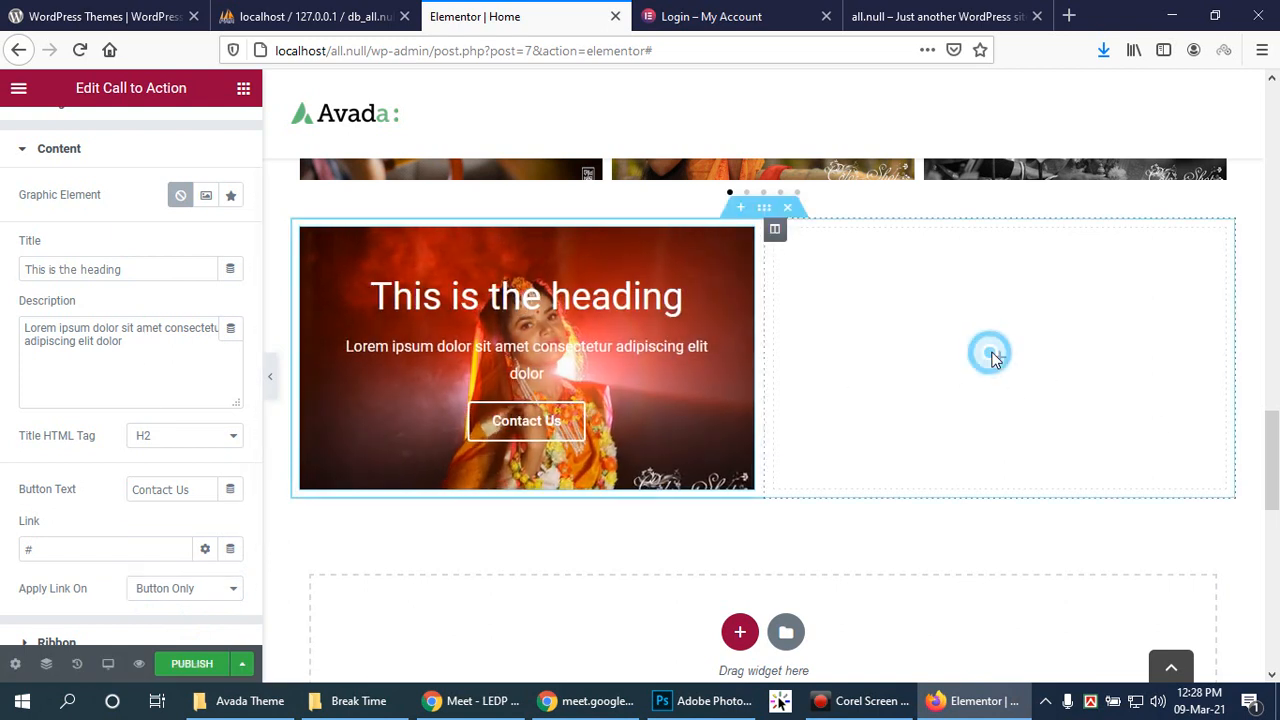
# Step: Drop a Google Maps widget in the right column and replace its London Eye location with Pirojpur, Bangladesh
pyautogui.scroll(-1, 214, 554)
pyautogui.moveTo(67, 590); pyautogui.dragTo(999, 348)
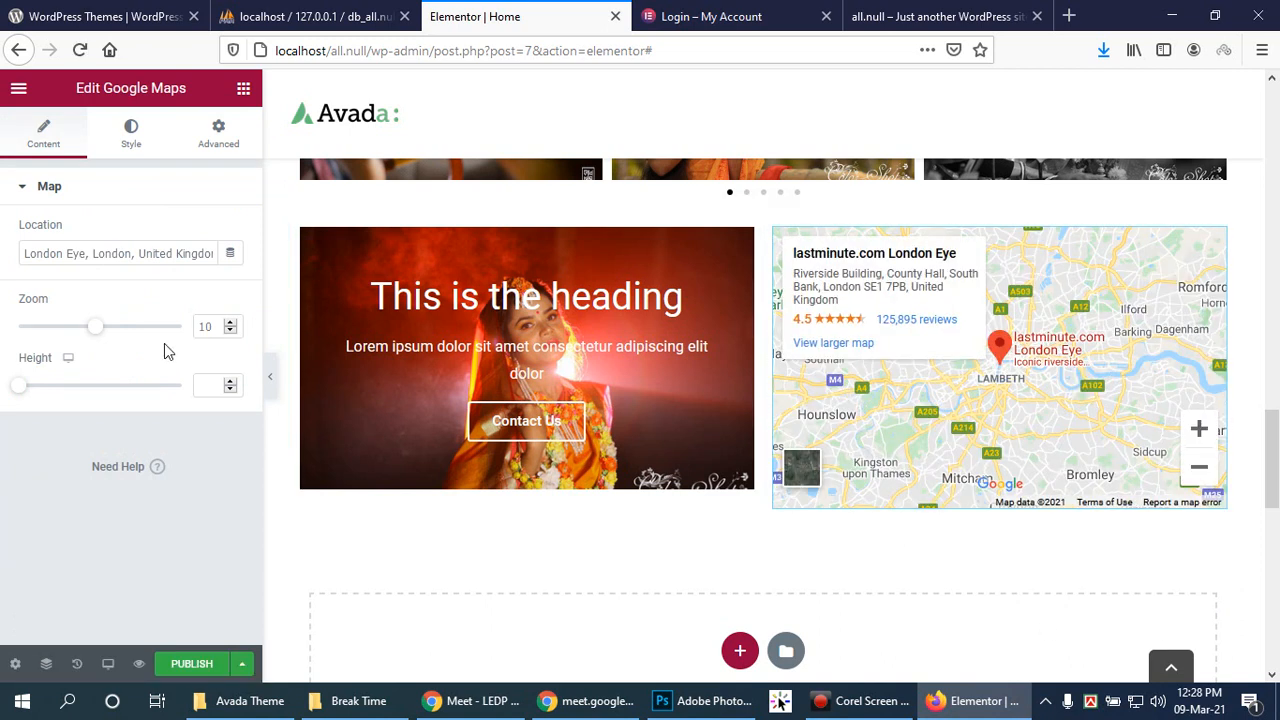
pyautogui.click(193, 256)
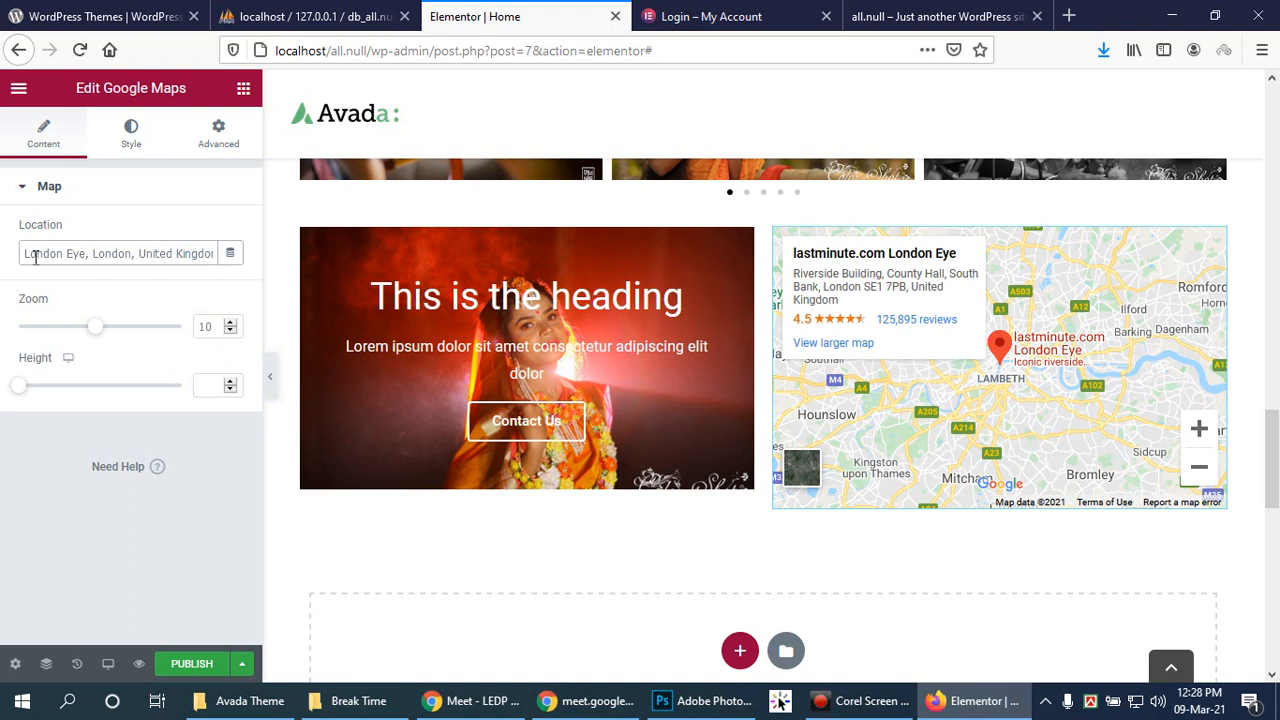
pyautogui.moveTo(26, 256); pyautogui.dragTo(229, 250)
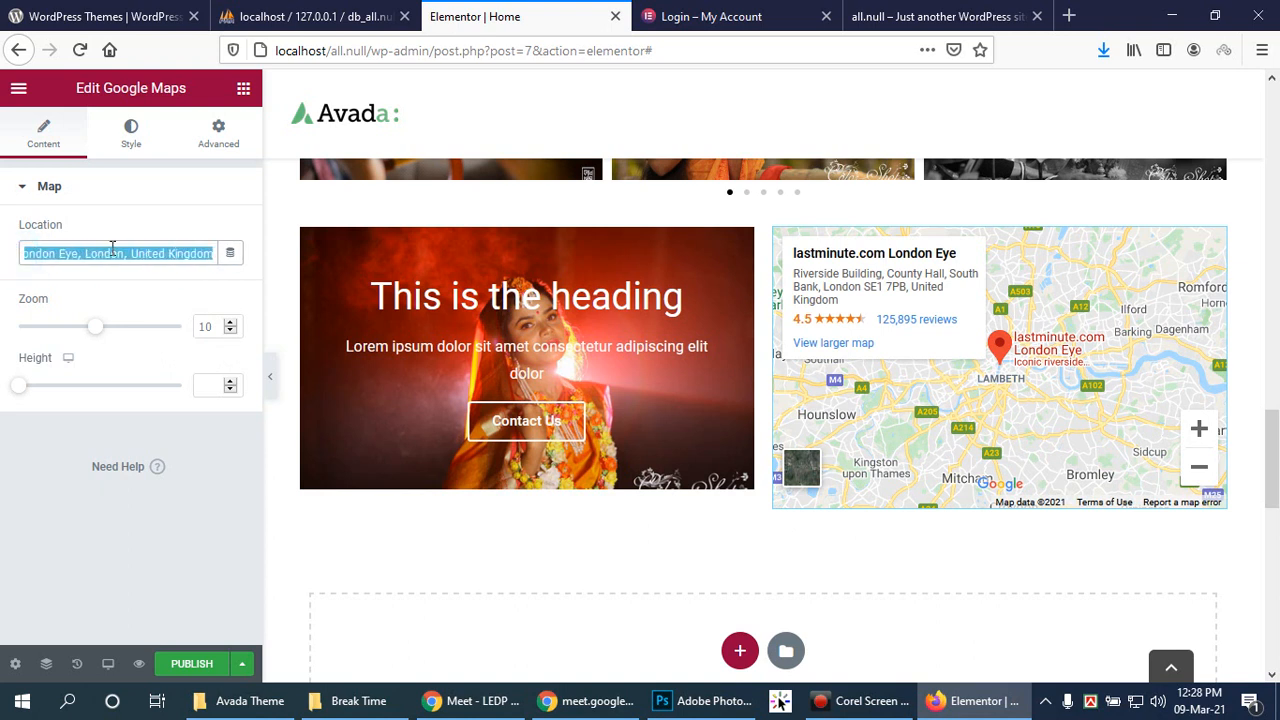
pyautogui.write('Pirojpur, Bangladesh')
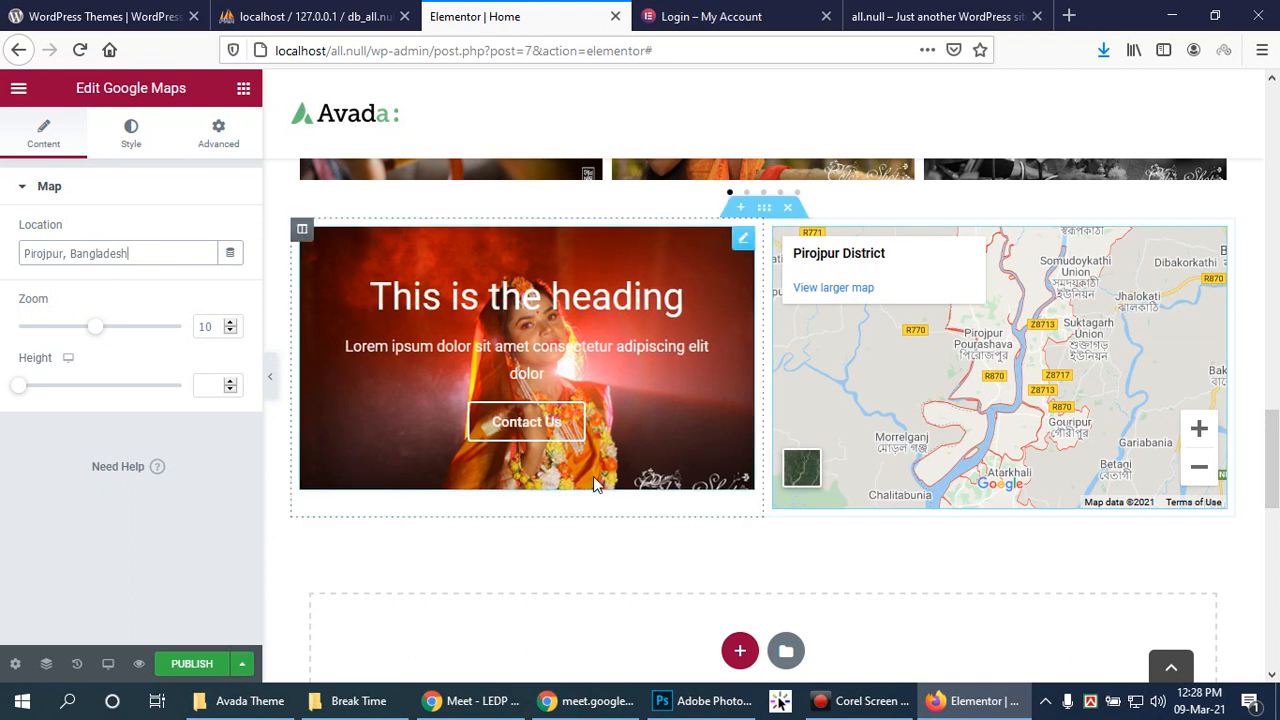
# Step: Try the call-to-action block's Classic layout, then return it to Cover with the ribbon unchanged
pyautogui.click(357, 434)
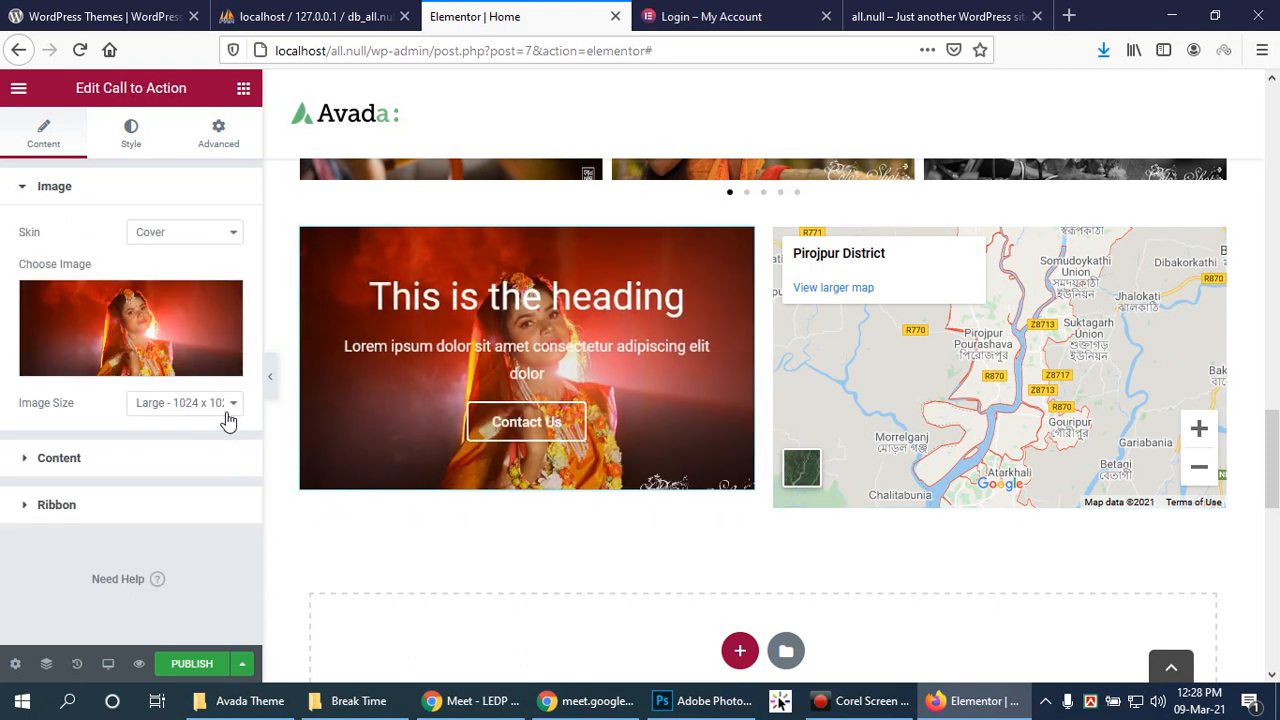
pyautogui.click(206, 238)
pyautogui.click(206, 236)
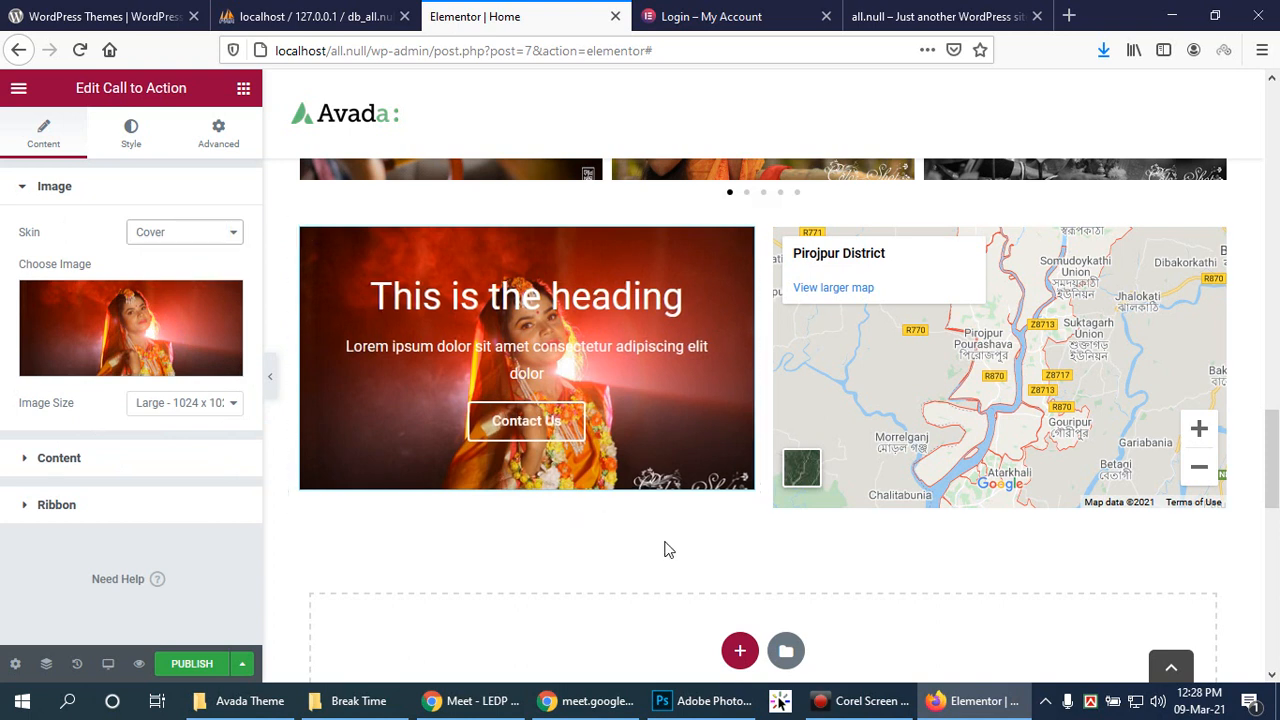
pyautogui.click(233, 232)
pyautogui.click(186, 251)
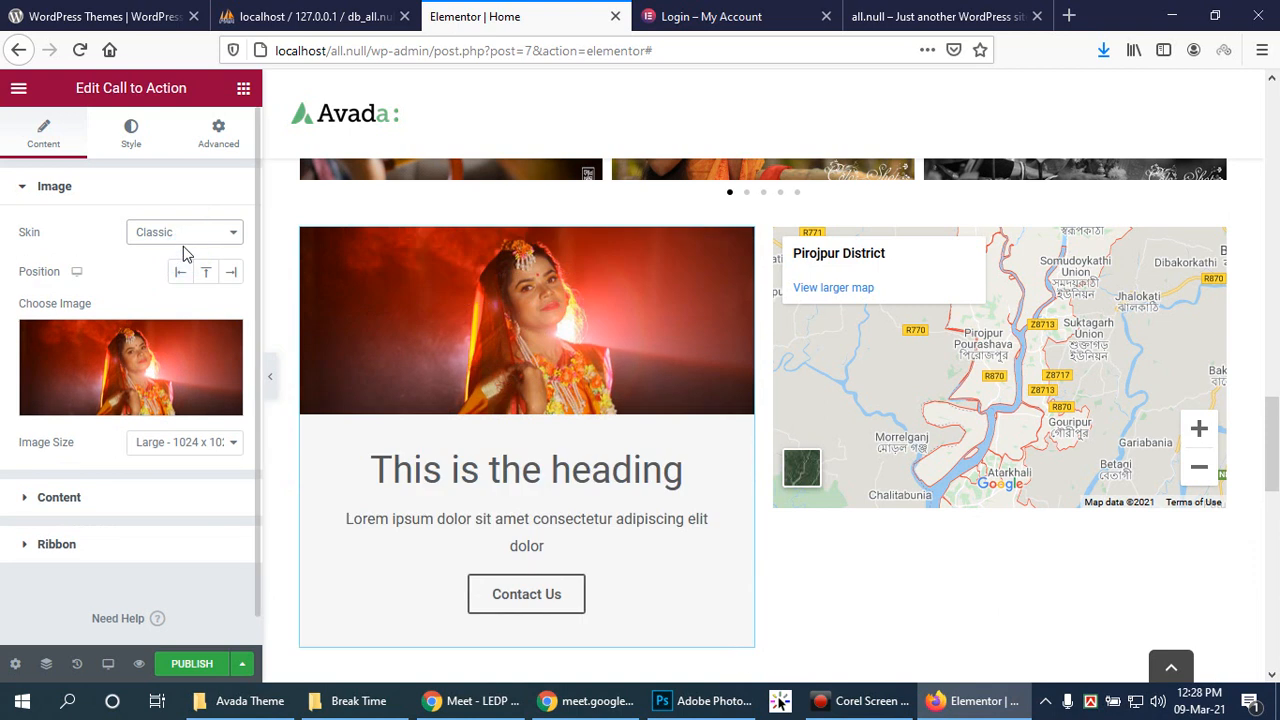
pyautogui.click(183, 231)
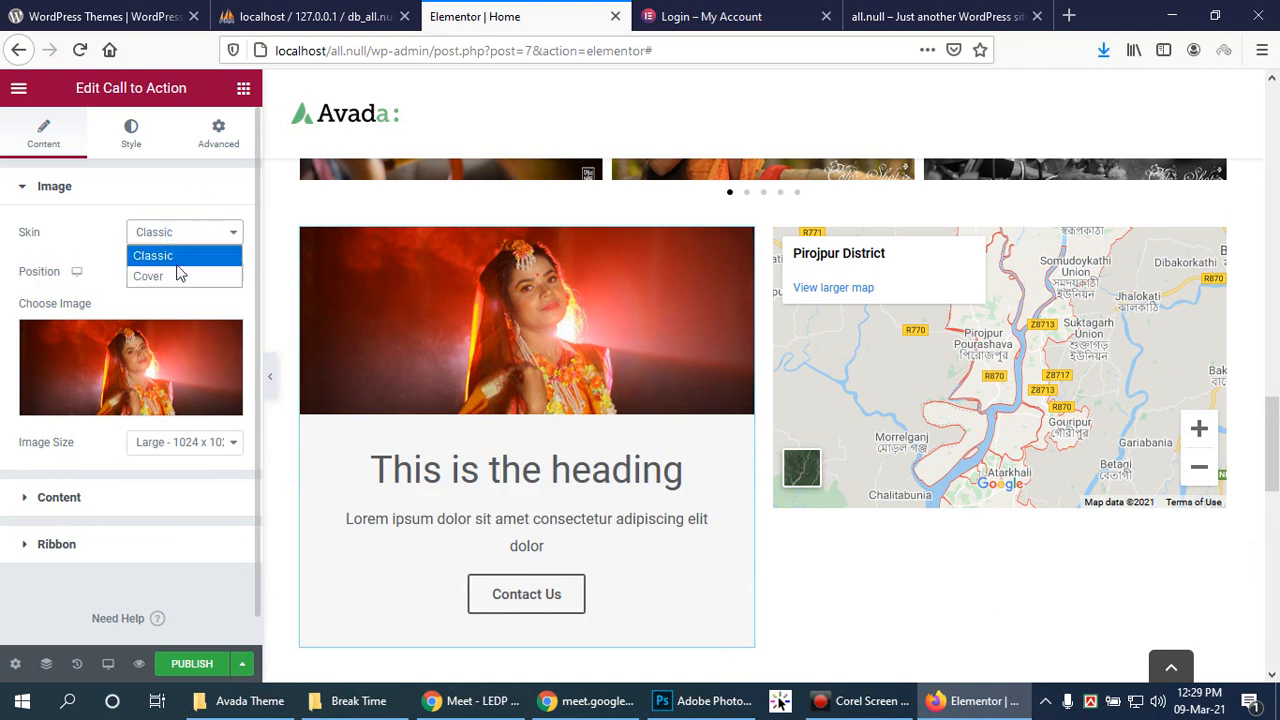
pyautogui.click(177, 277)
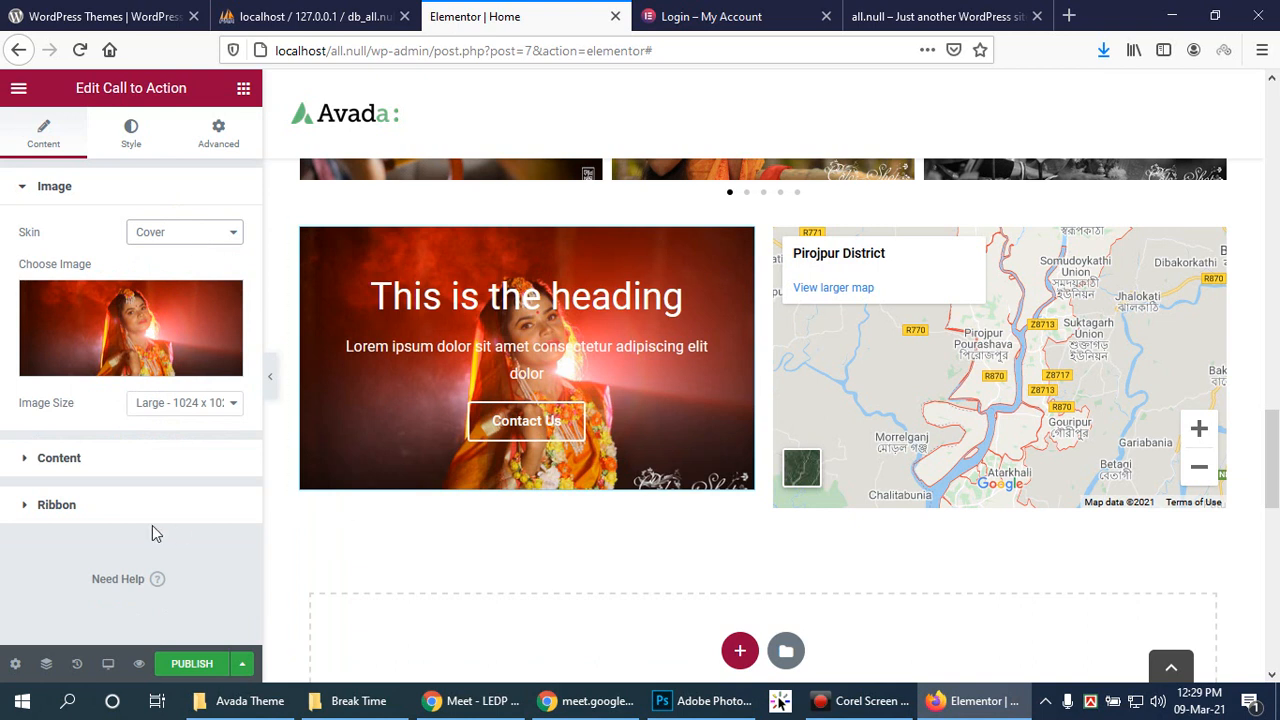
pyautogui.click(22, 510)
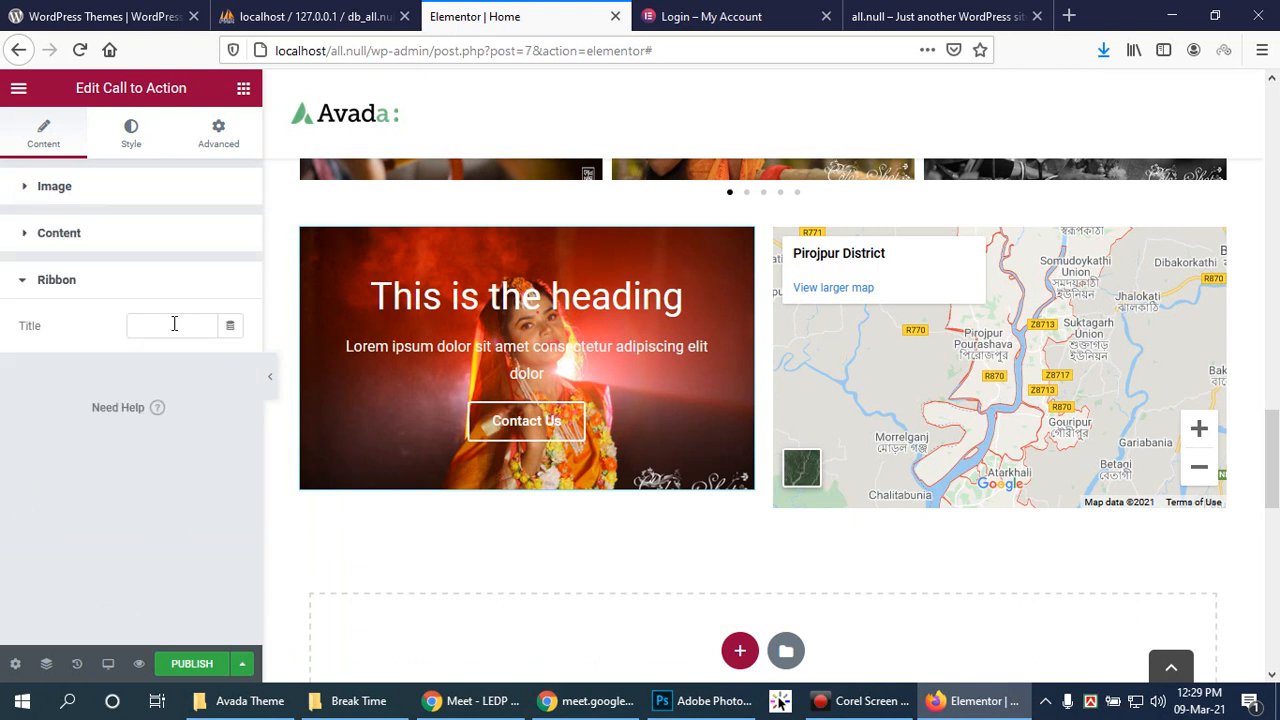
pyautogui.click(23, 278)
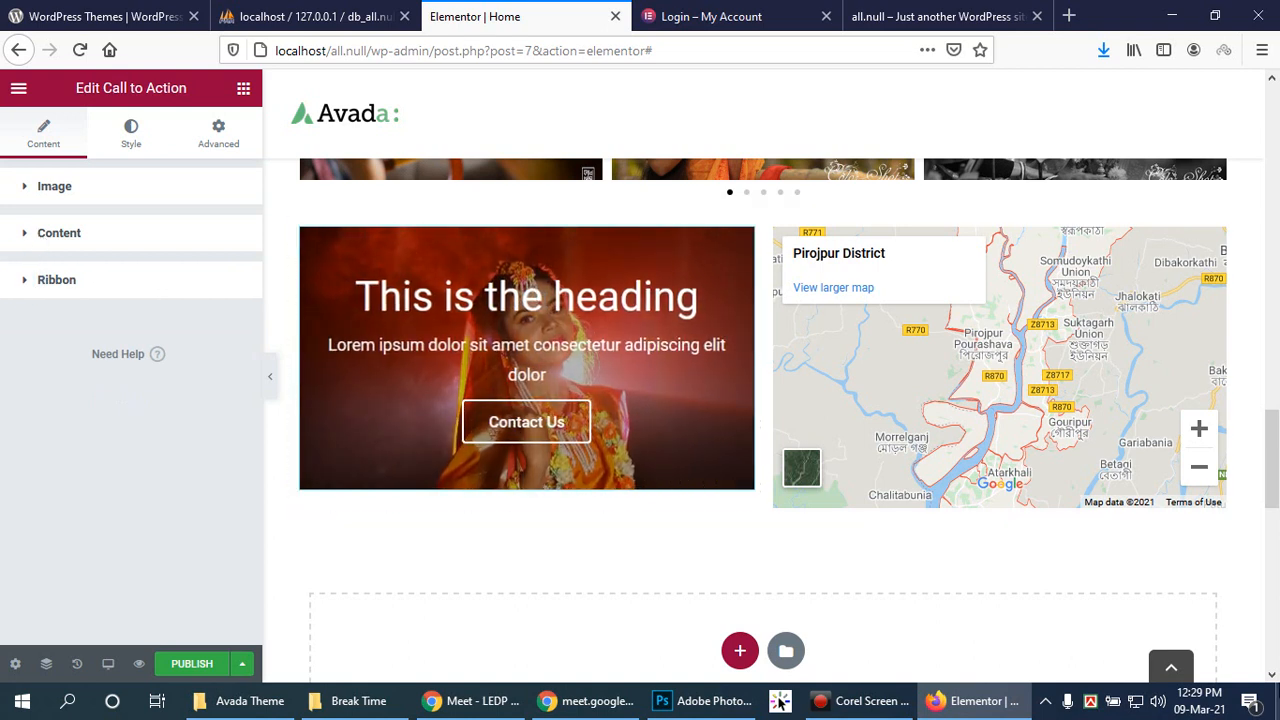
# Step: Scroll the page preview, then bring up the View Page link options from the main menu
pyautogui.moveTo(1273, 477); pyautogui.dragTo(1275, 350)
pyautogui.moveTo(1277, 345); pyautogui.dragTo(1277, 540)
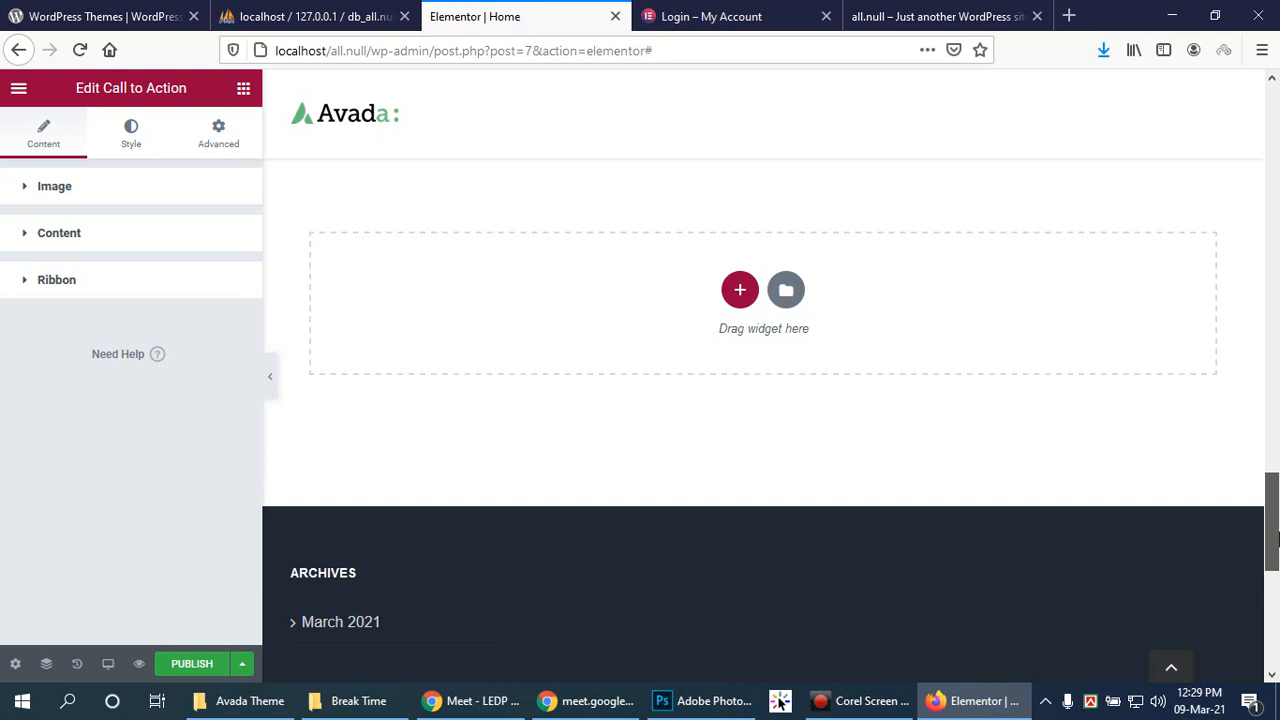
pyautogui.scroll(-3, 686, 451)
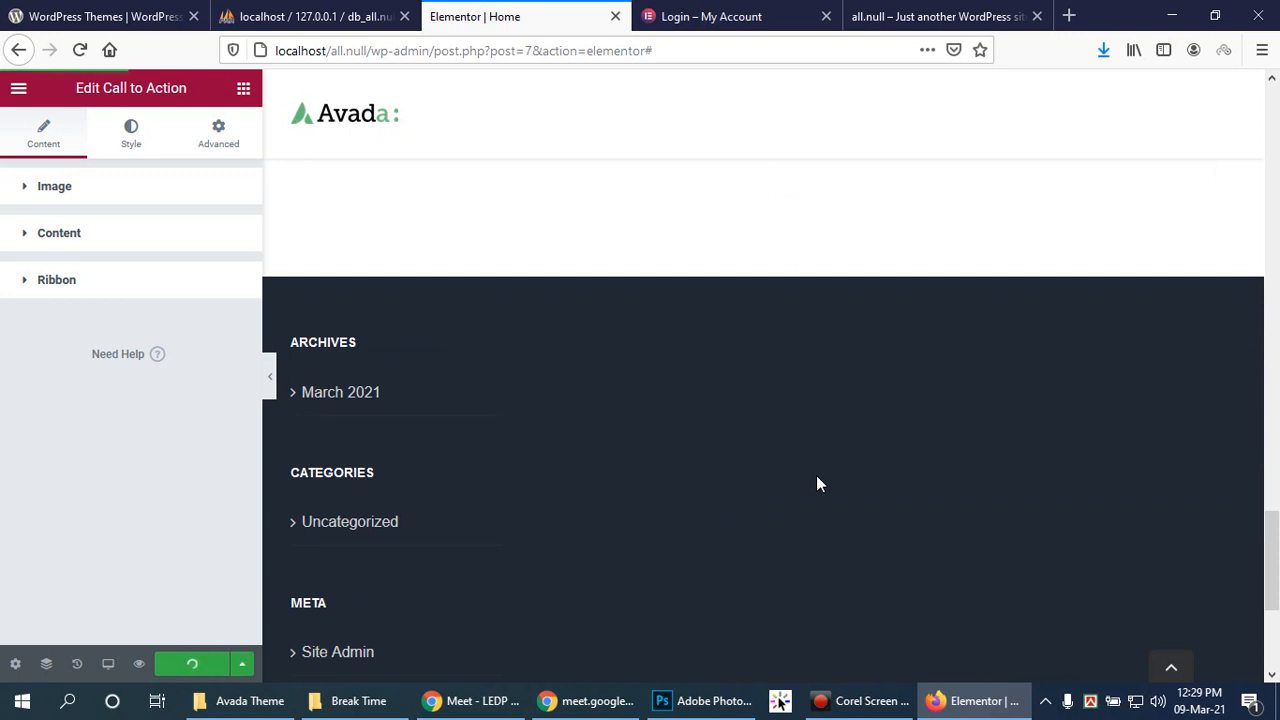
pyautogui.scroll(1, 816, 484)
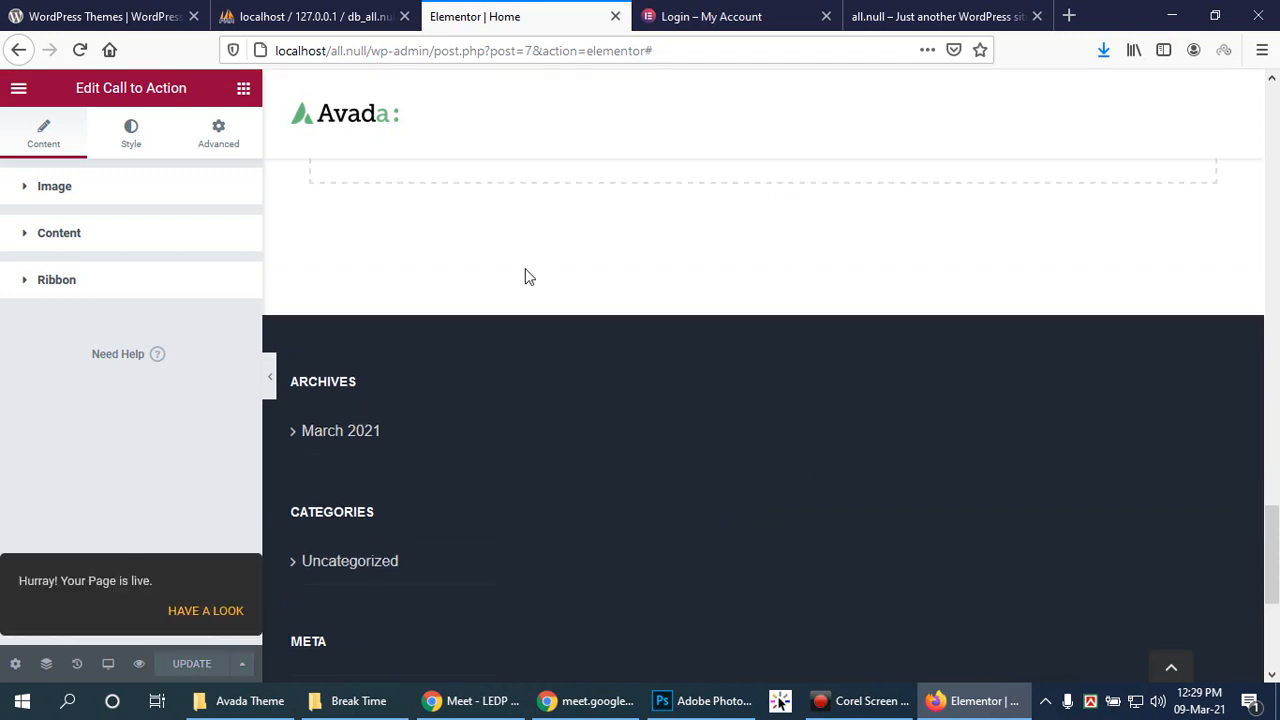
pyautogui.scroll(-1, 575, 189)
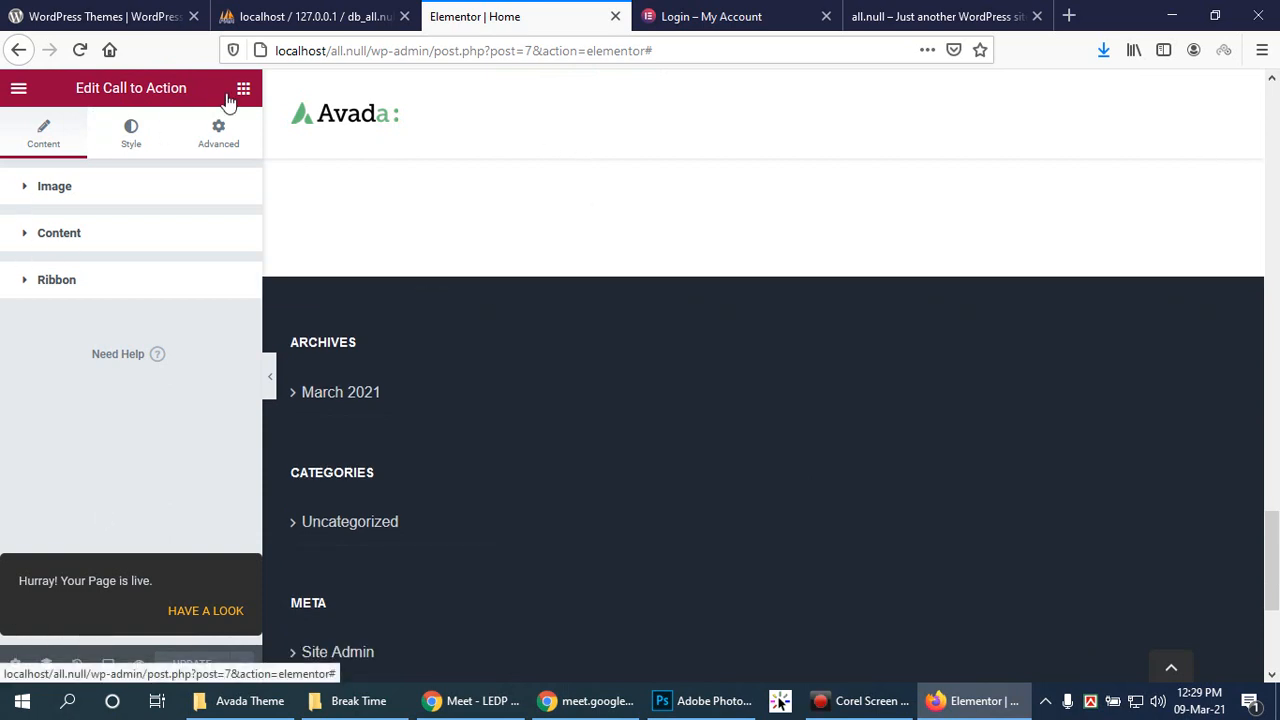
pyautogui.click(18, 92)
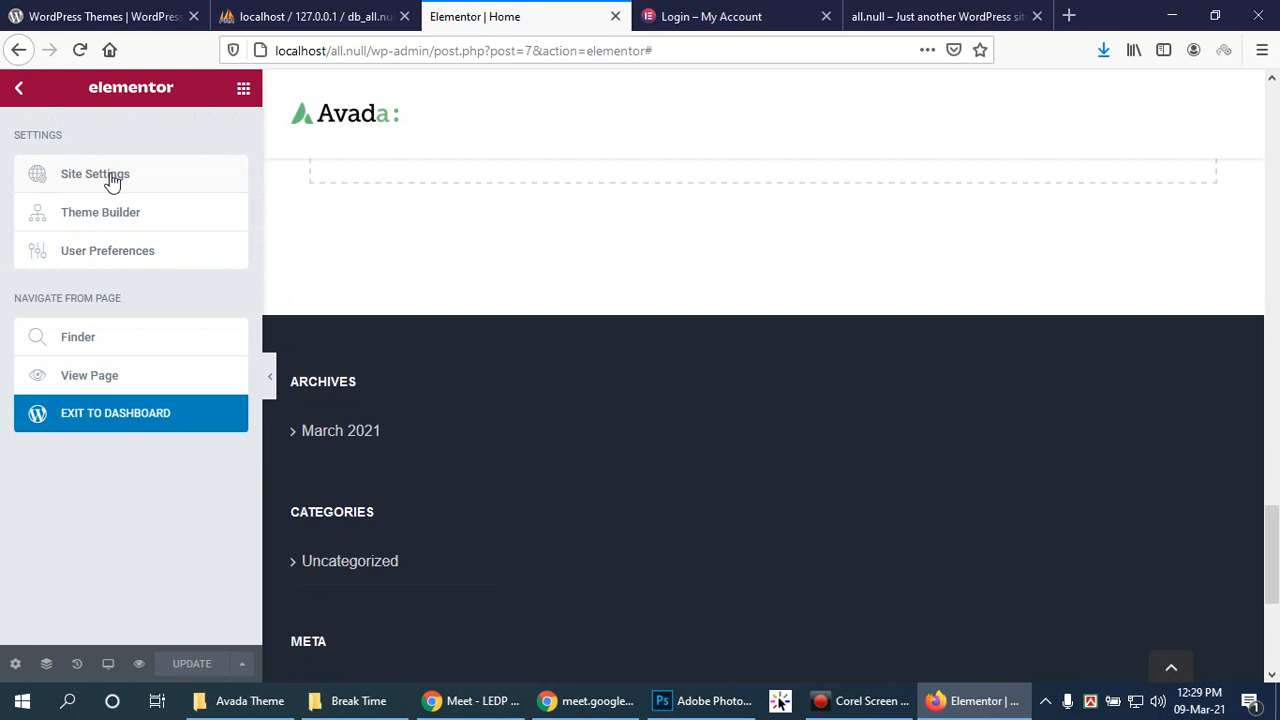
pyautogui.rightClick(89, 378)
# Step: Open the live Home page in a new tab and scroll through its sections
pyautogui.click(129, 383)
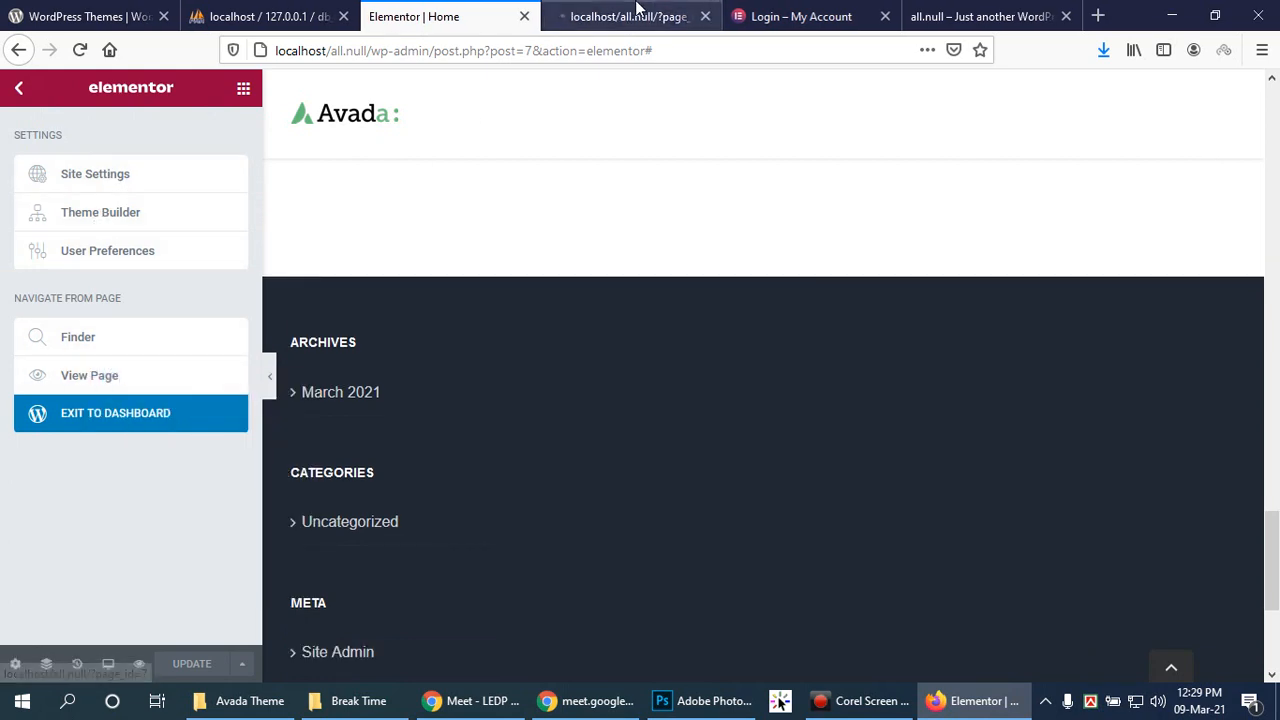
pyautogui.click(630, 16)
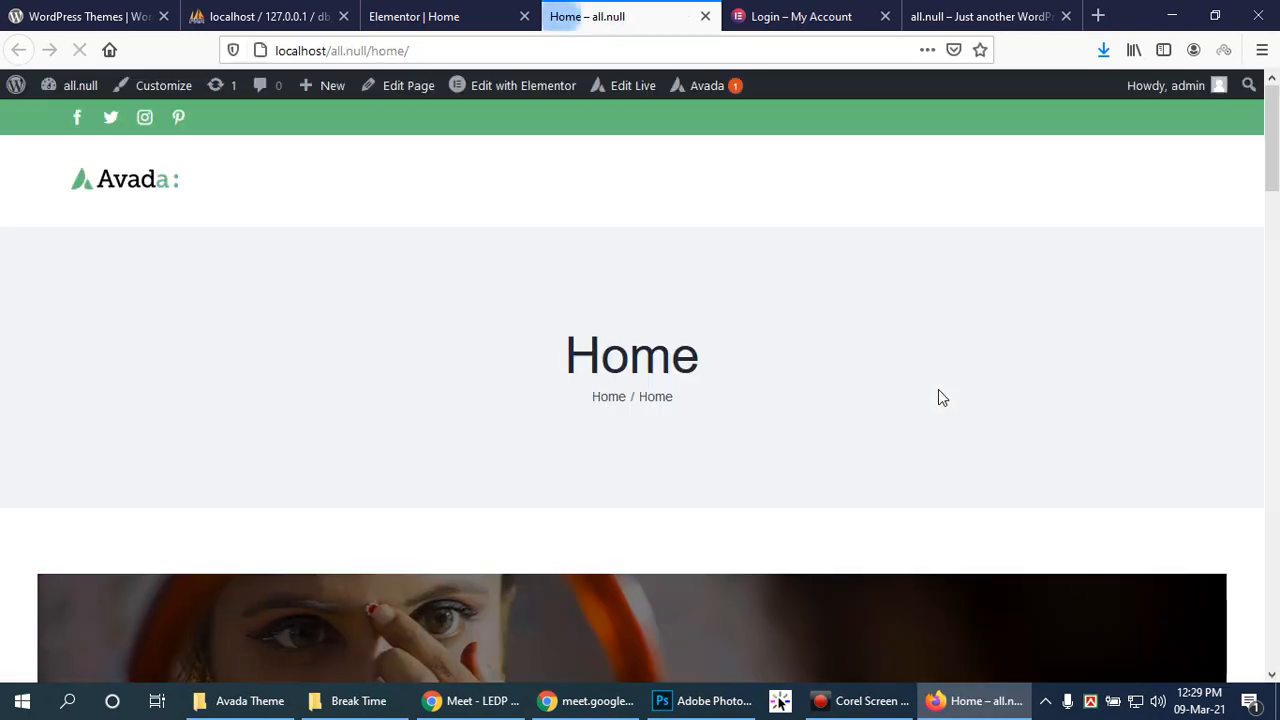
pyautogui.scroll(-5, 889, 386)
pyautogui.scroll(-3, 887, 379)
pyautogui.scroll(-12, 887, 379)
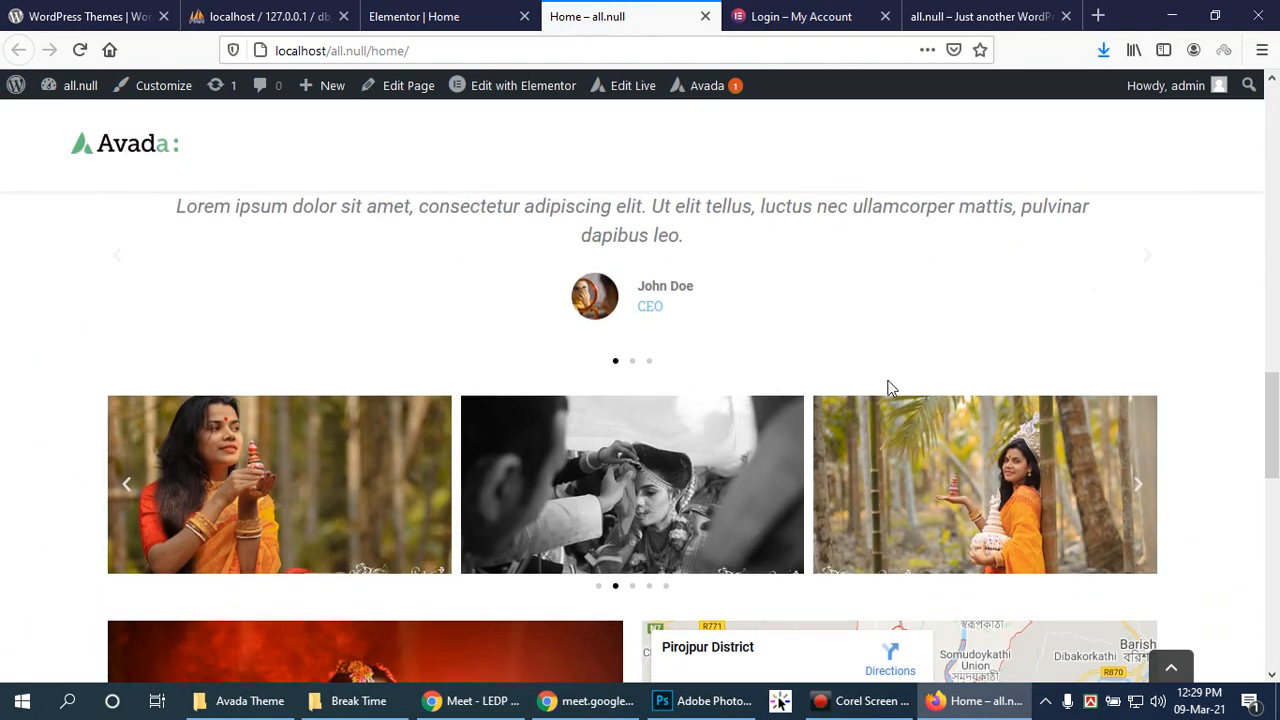
pyautogui.scroll(-6, 887, 379)
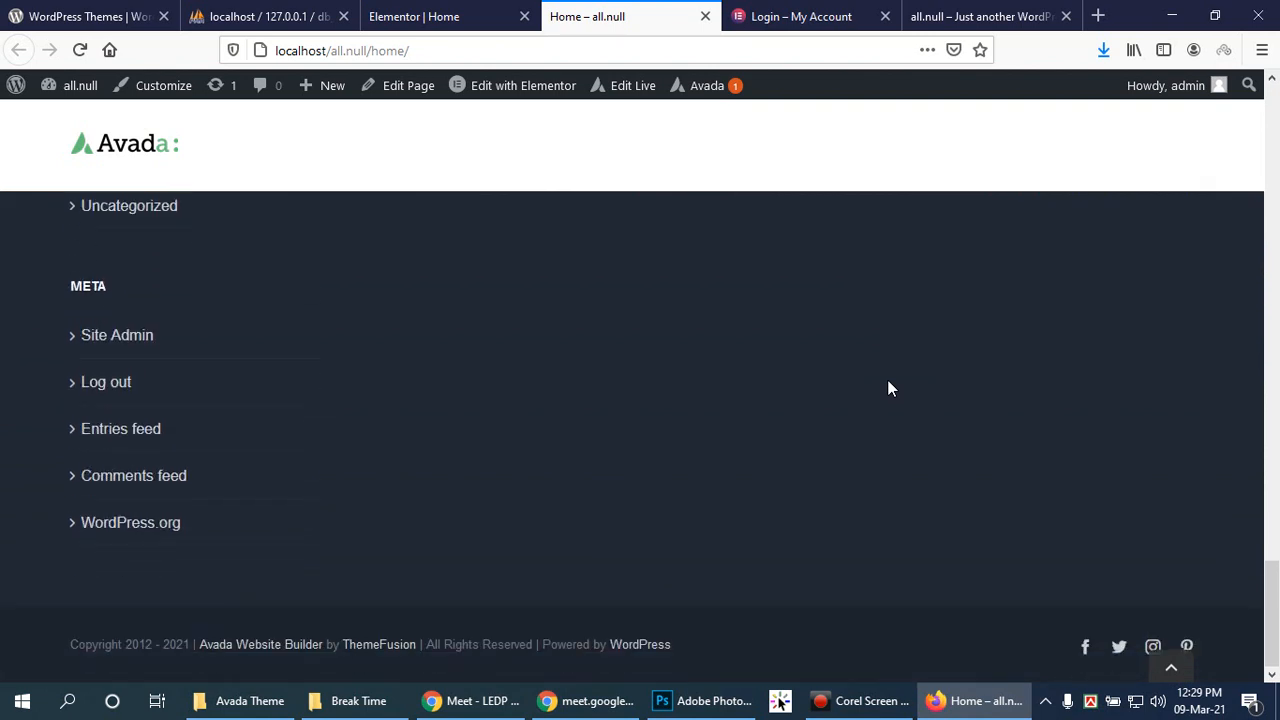
pyautogui.scroll(10, 887, 381)
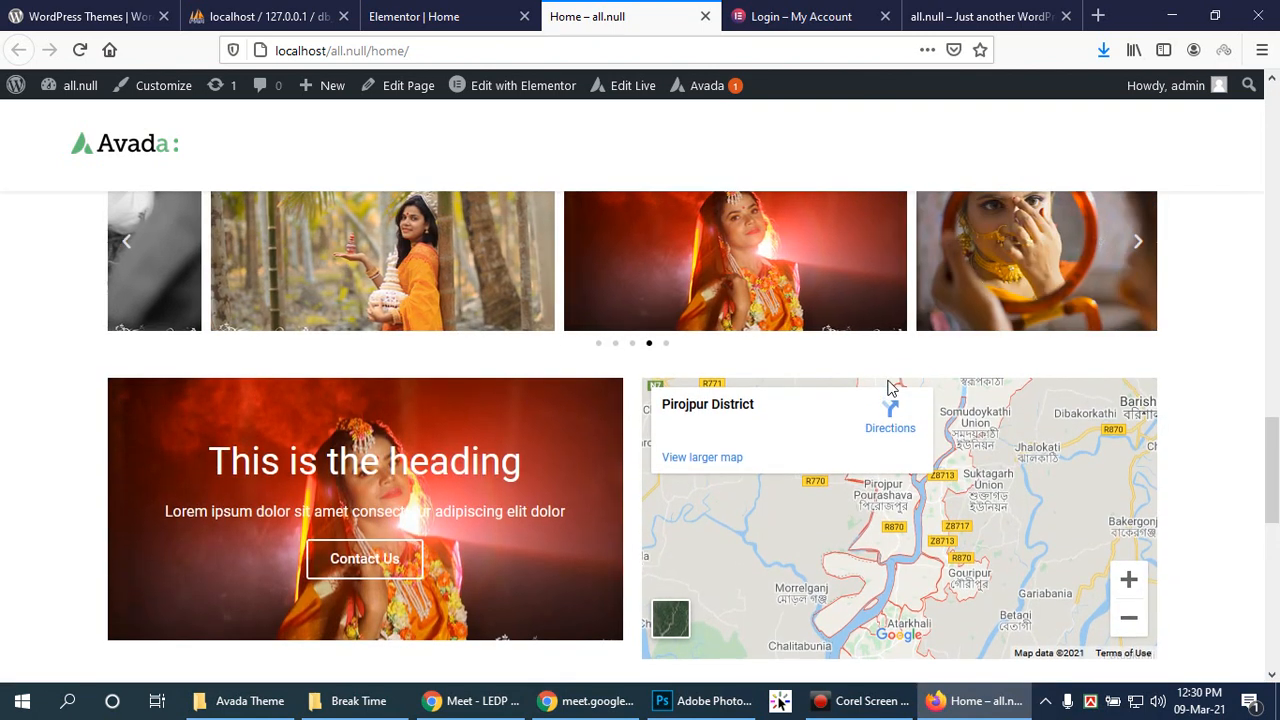
pyautogui.scroll(2, 888, 379)
pyautogui.scroll(5, 888, 379)
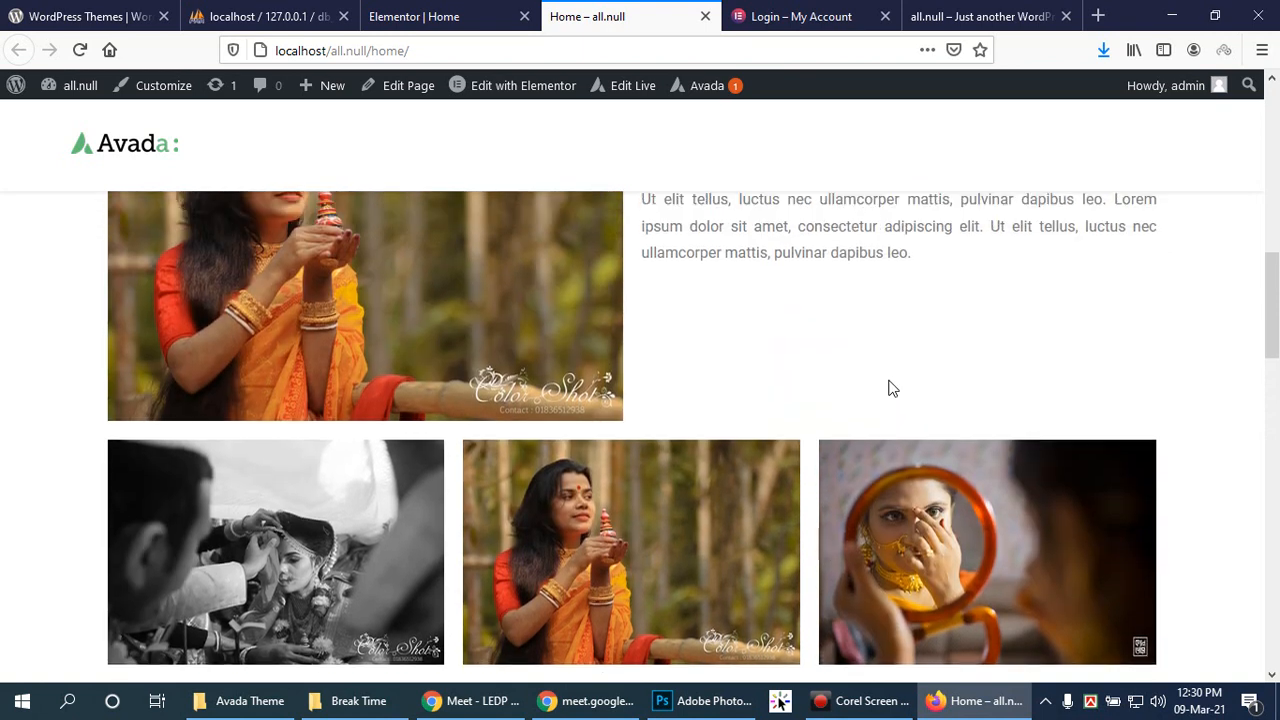
pyautogui.scroll(6, 889, 381)
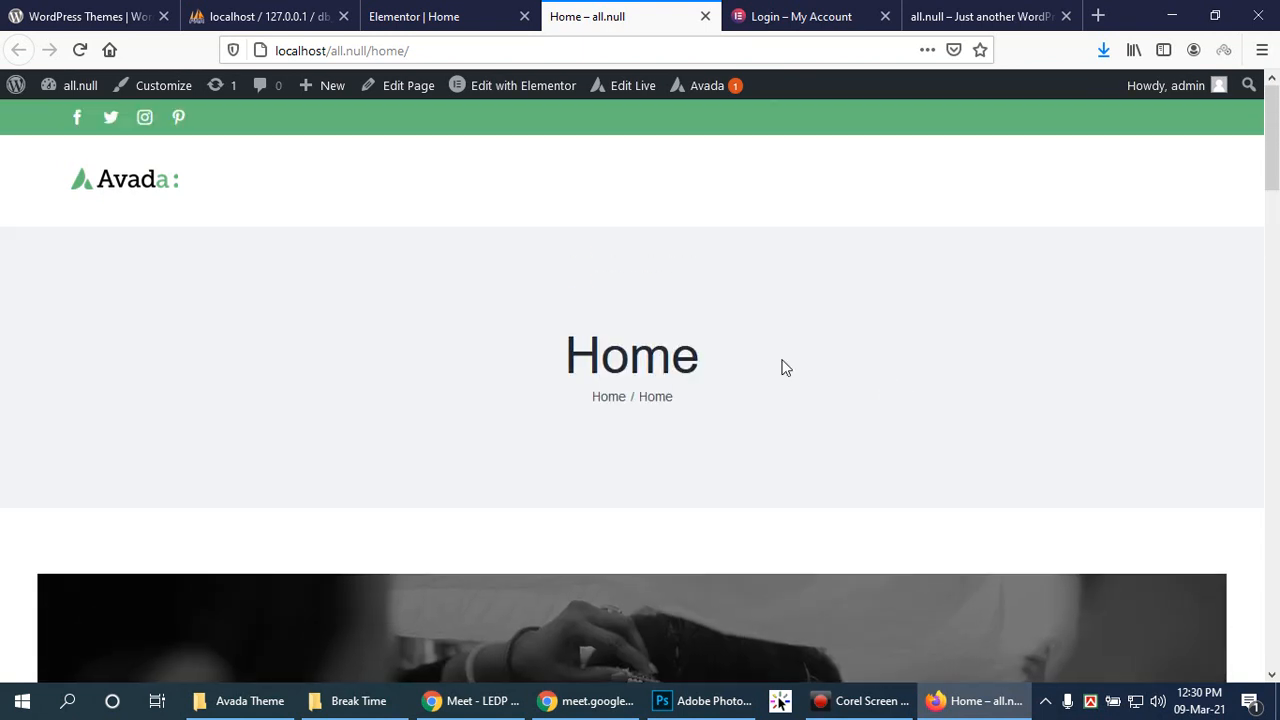
pyautogui.moveTo(1274, 155); pyautogui.dragTo(1276, 341)
# Step: Return to the top, copy the Home page address and bring the Chrome meeting window forward
pyautogui.click(1170, 666)
pyautogui.scroll(-10, 901, 320)
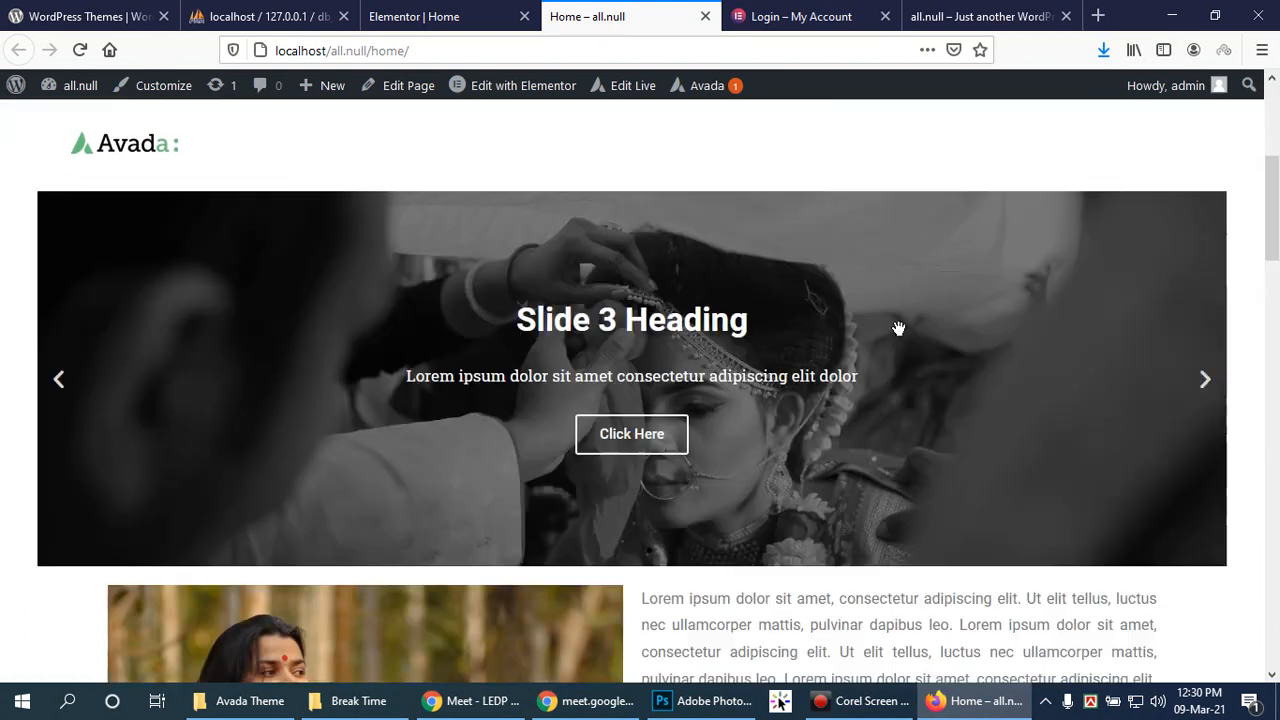
pyautogui.click(443, 51)
pyautogui.hotkey('ctrl', 'c')
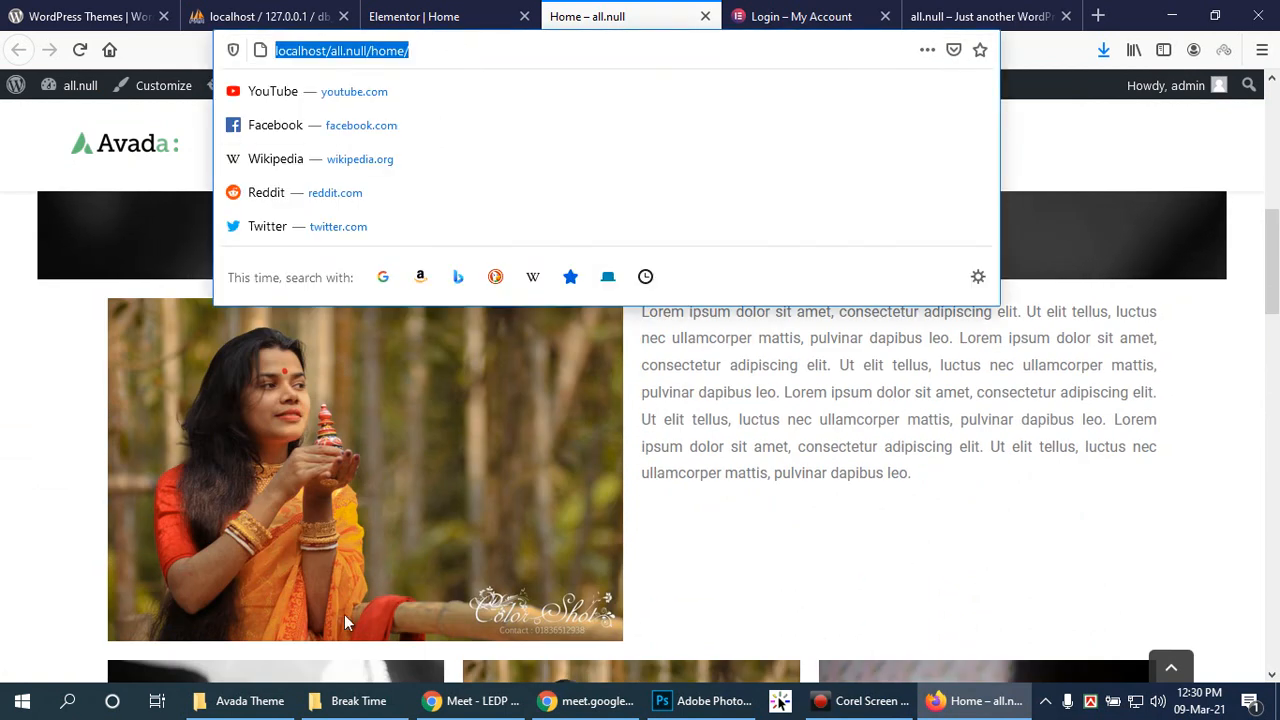
pyautogui.click(478, 700)
pyautogui.click(115, 9)
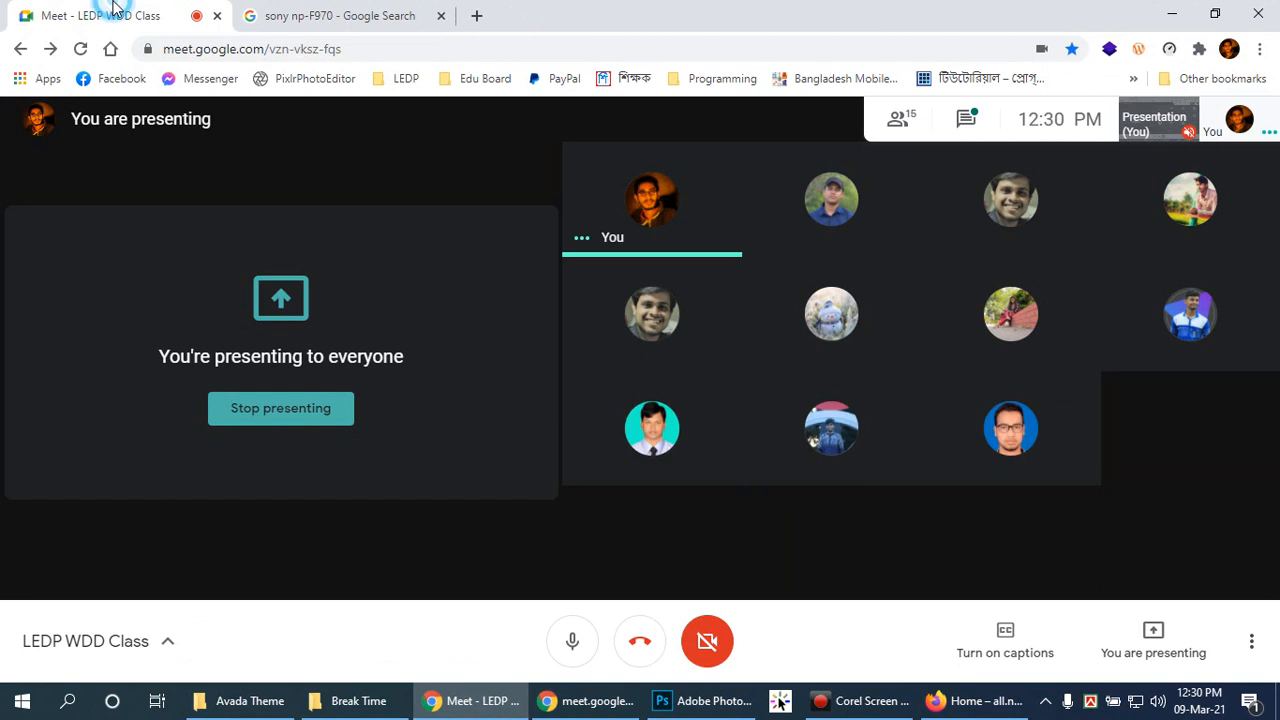
# Step: Load the copied Home page address in a new Chrome incognito window
pyautogui.hotkey('ctrl', 'shift', 'n')
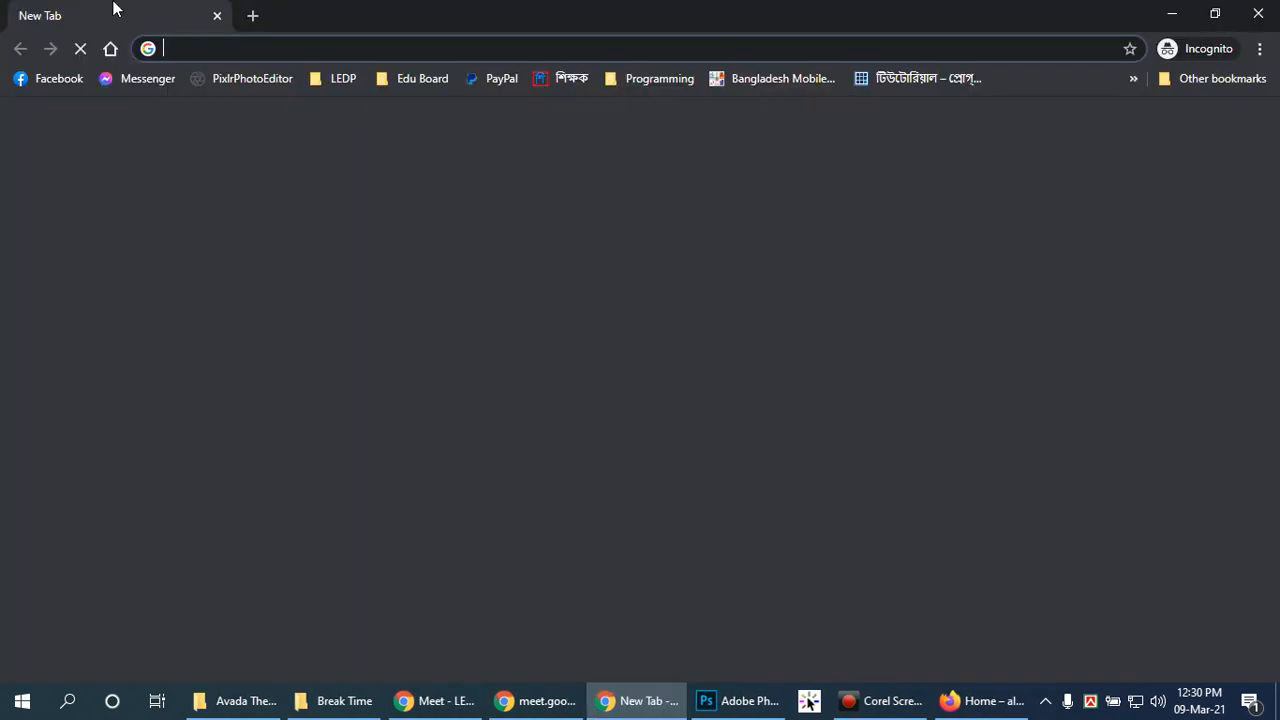
pyautogui.hotkey('ctrl', 'v')
pyautogui.press('Return')
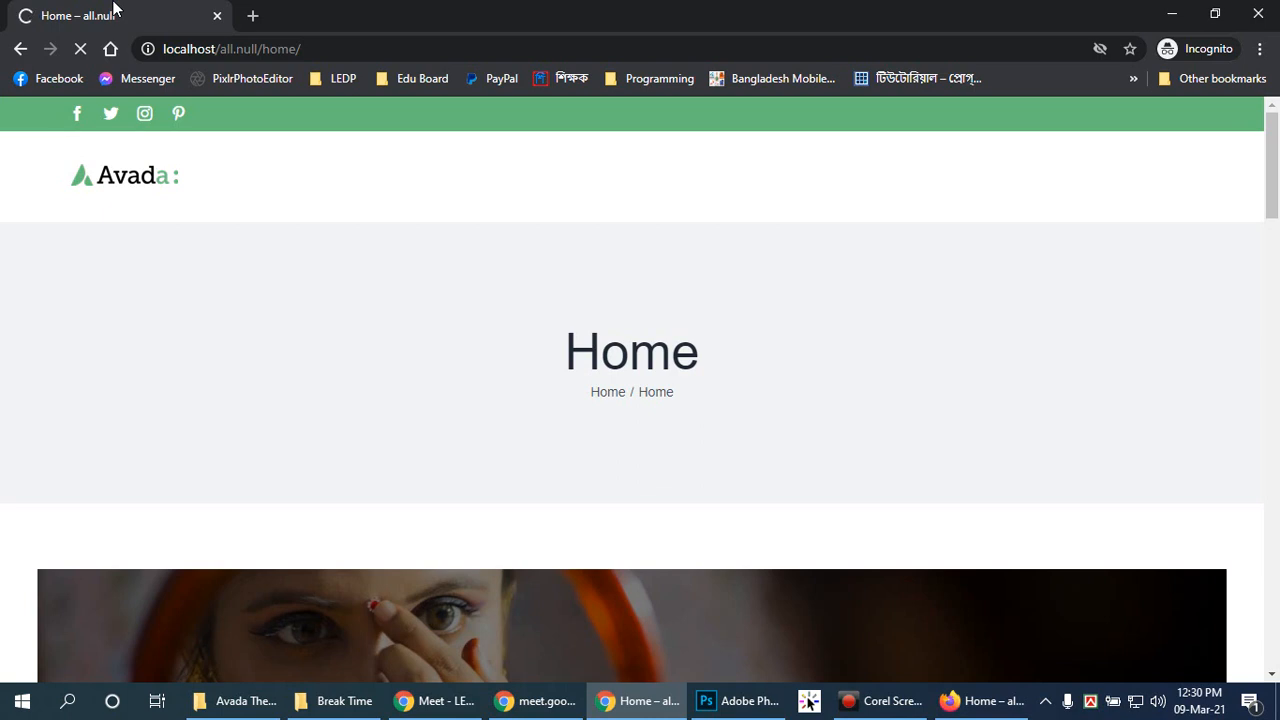
pyautogui.rightClick(455, 366)
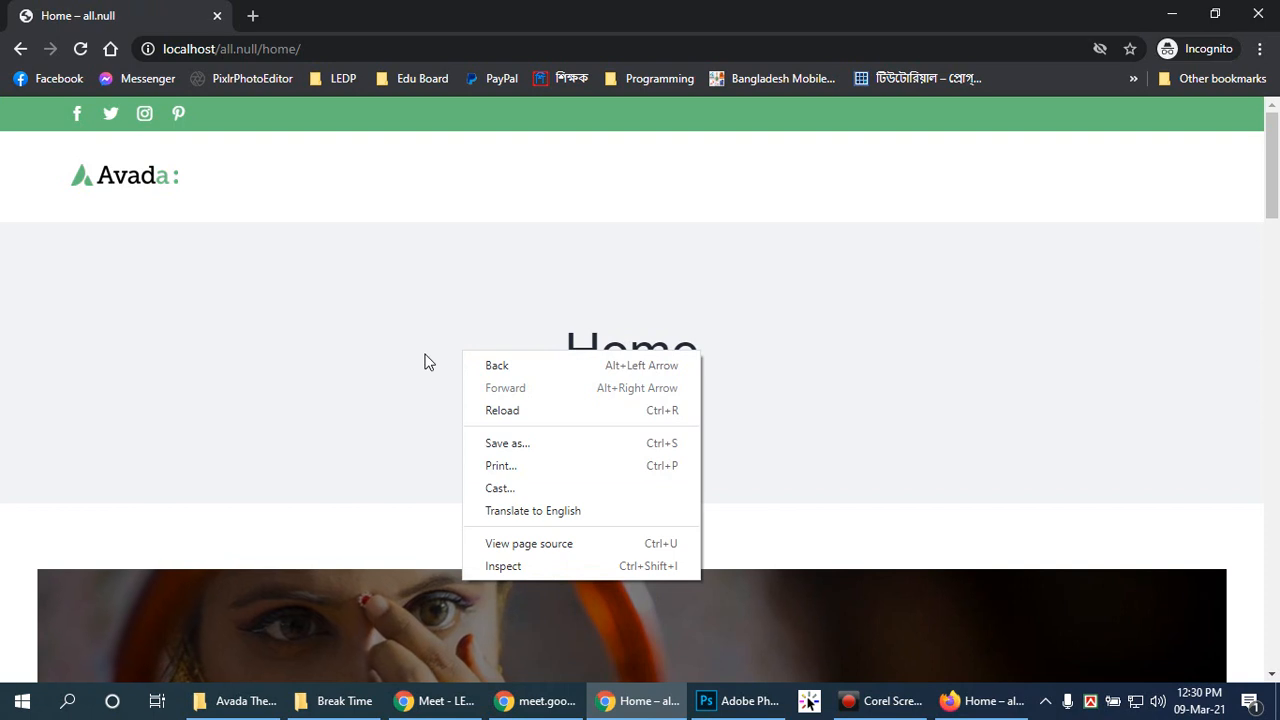
pyautogui.click(425, 362)
# Step: Scroll the logged-out Home page down to the footer, then return to the Firefox window
pyautogui.scroll(-4, 1223, 343)
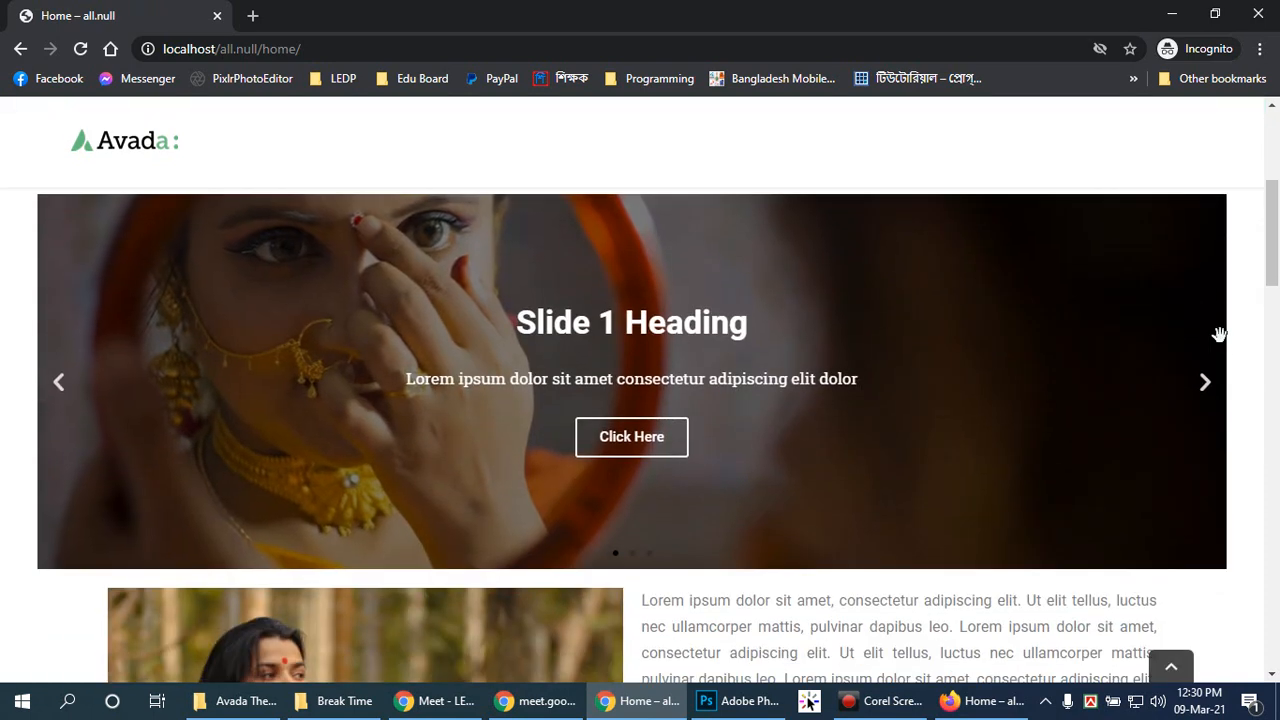
pyautogui.scroll(-4, 1219, 334)
pyautogui.scroll(-3, 1224, 344)
pyautogui.scroll(-1, 1228, 320)
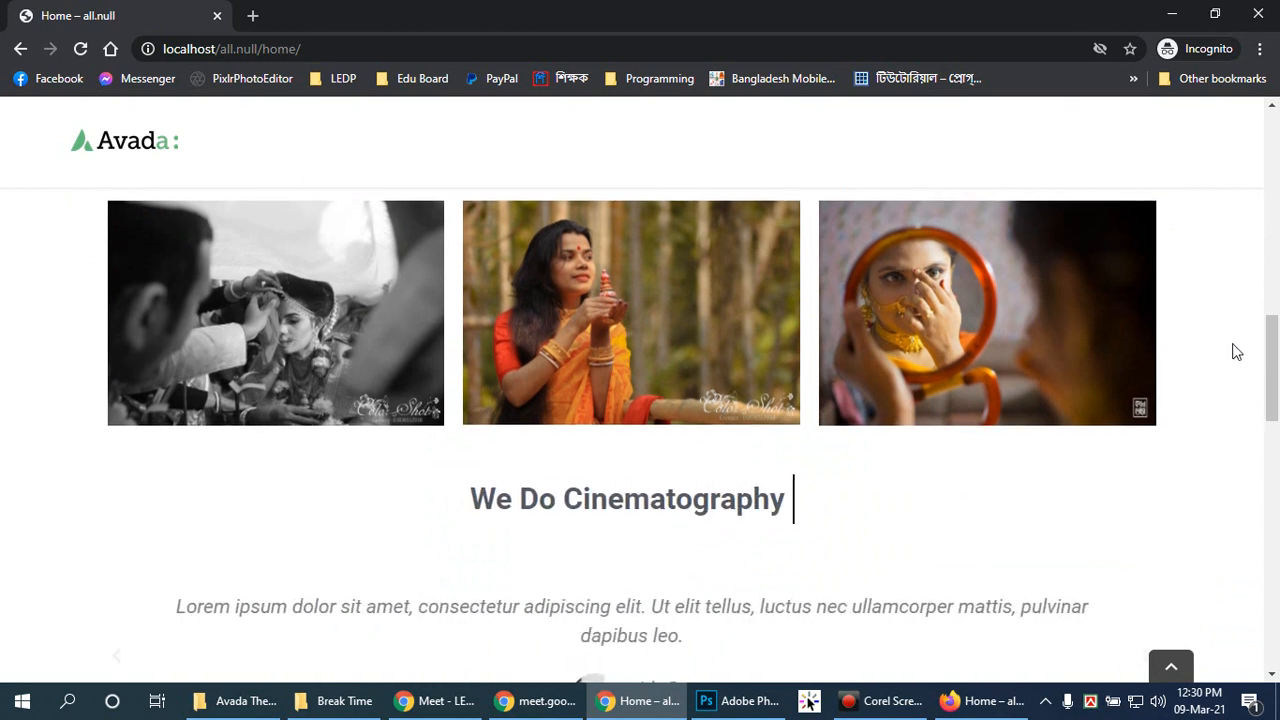
pyautogui.scroll(-4, 1236, 351)
pyautogui.scroll(-1, 1236, 351)
pyautogui.scroll(-2, 1236, 351)
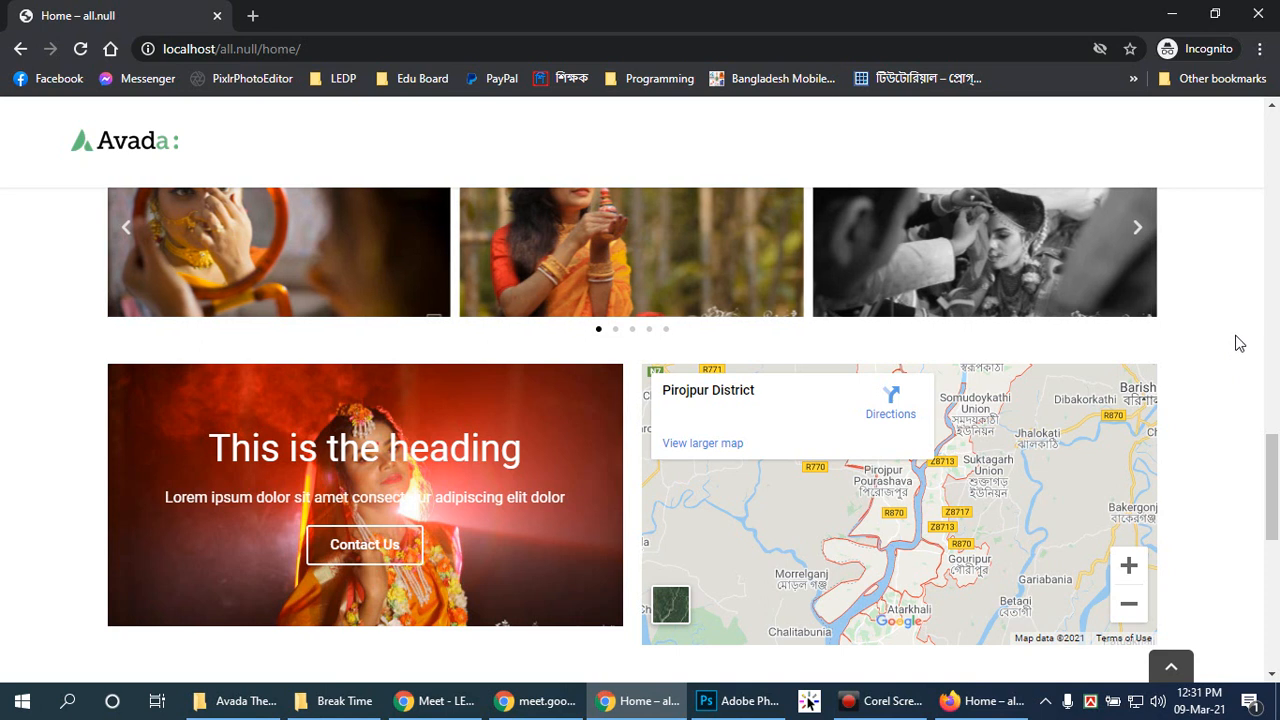
pyautogui.scroll(-4, 1236, 340)
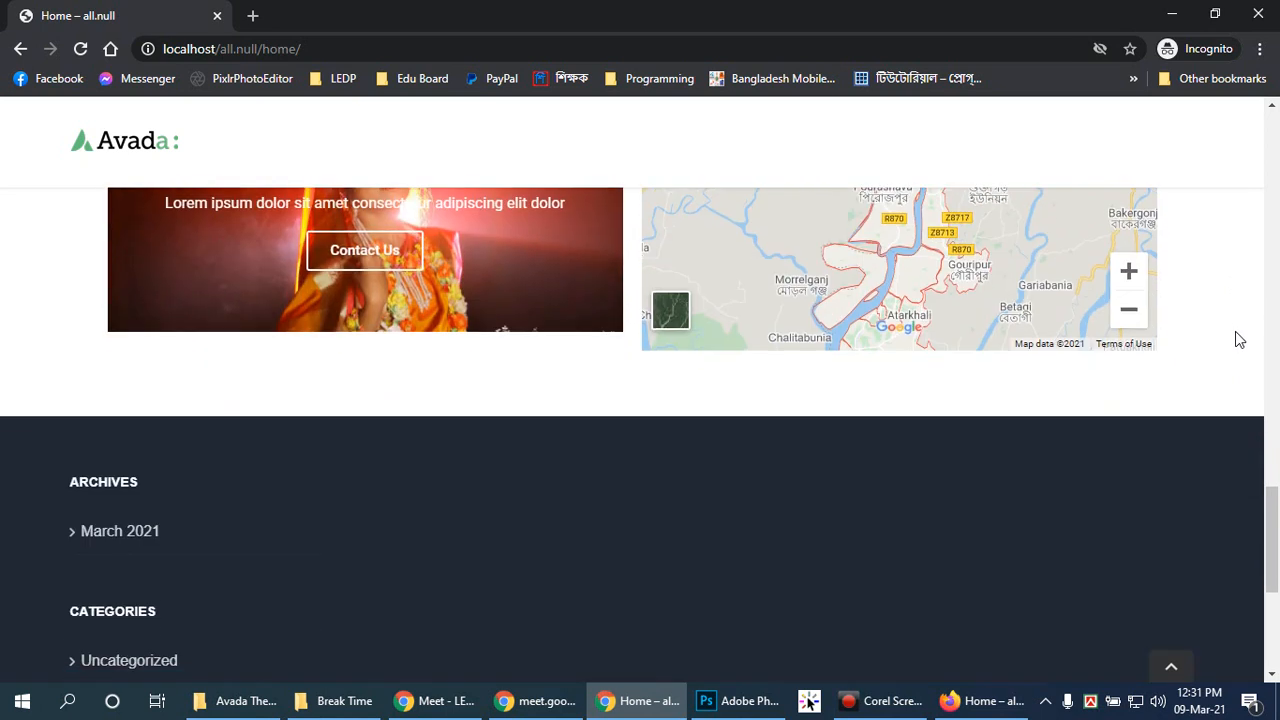
pyautogui.scroll(3, 1238, 340)
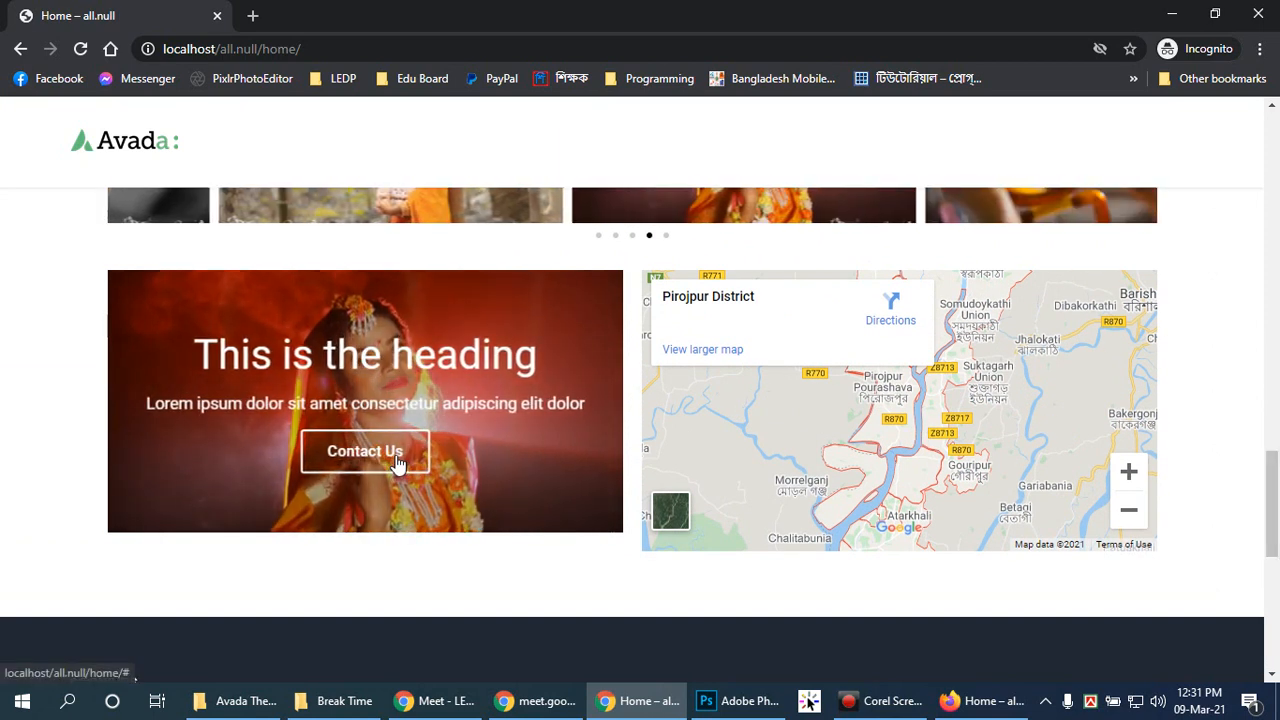
pyautogui.scroll(-5, 398, 463)
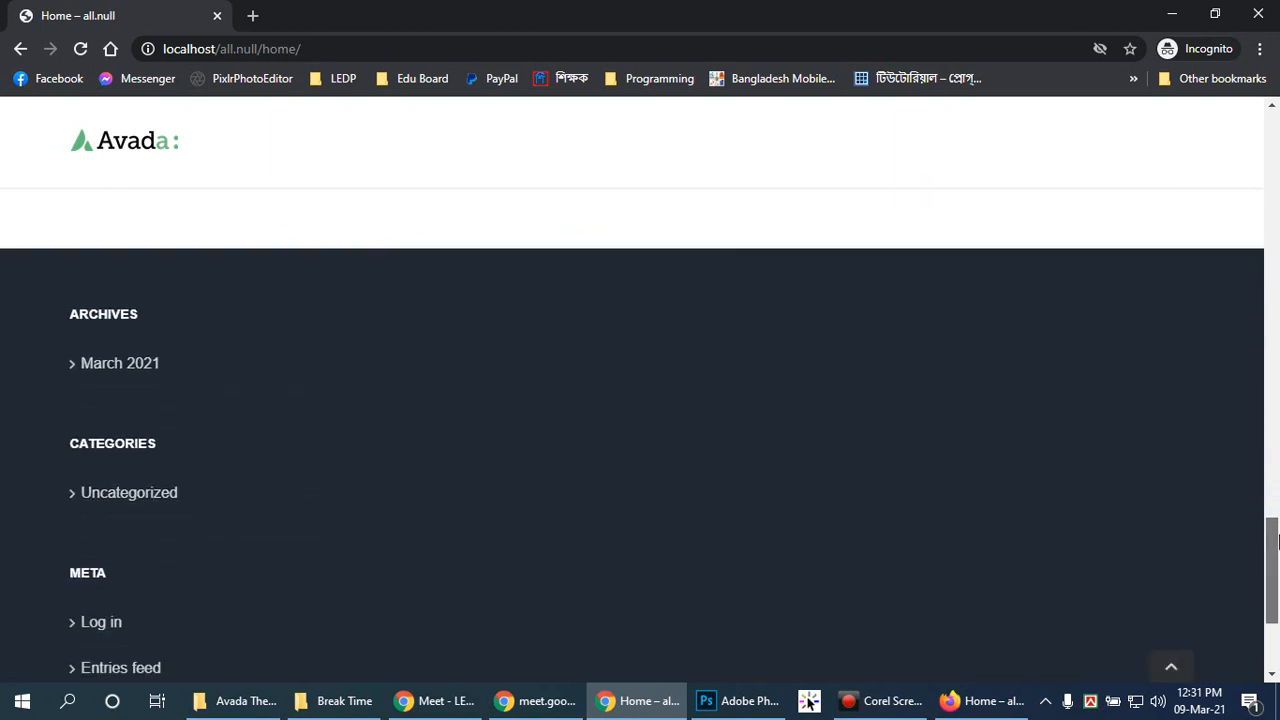
pyautogui.scroll(3, 1275, 427)
pyautogui.scroll(15, 1275, 427)
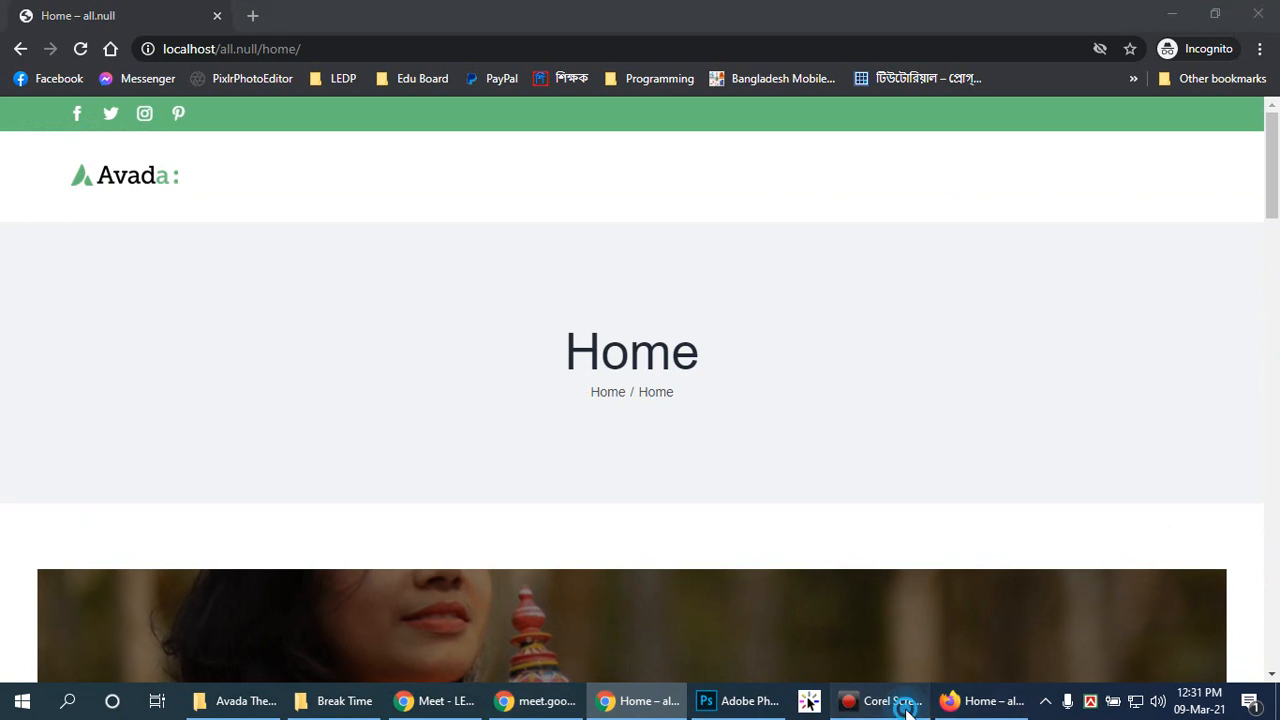
pyautogui.click(983, 701)
pyautogui.scroll(-2, 557, 449)
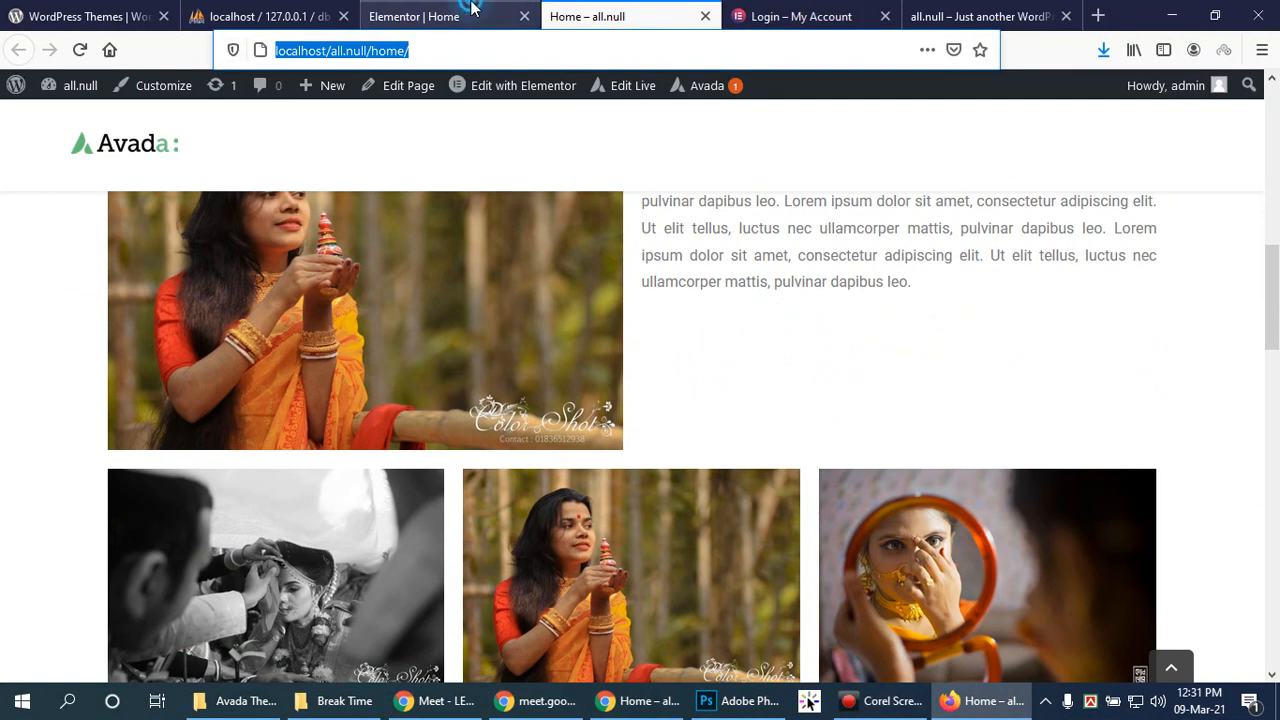
# Step: Back in the Elementor editor, open the testimonial carousel's settings and expand testimonial Item #1
pyautogui.click(440, 16)
pyautogui.click(18, 87)
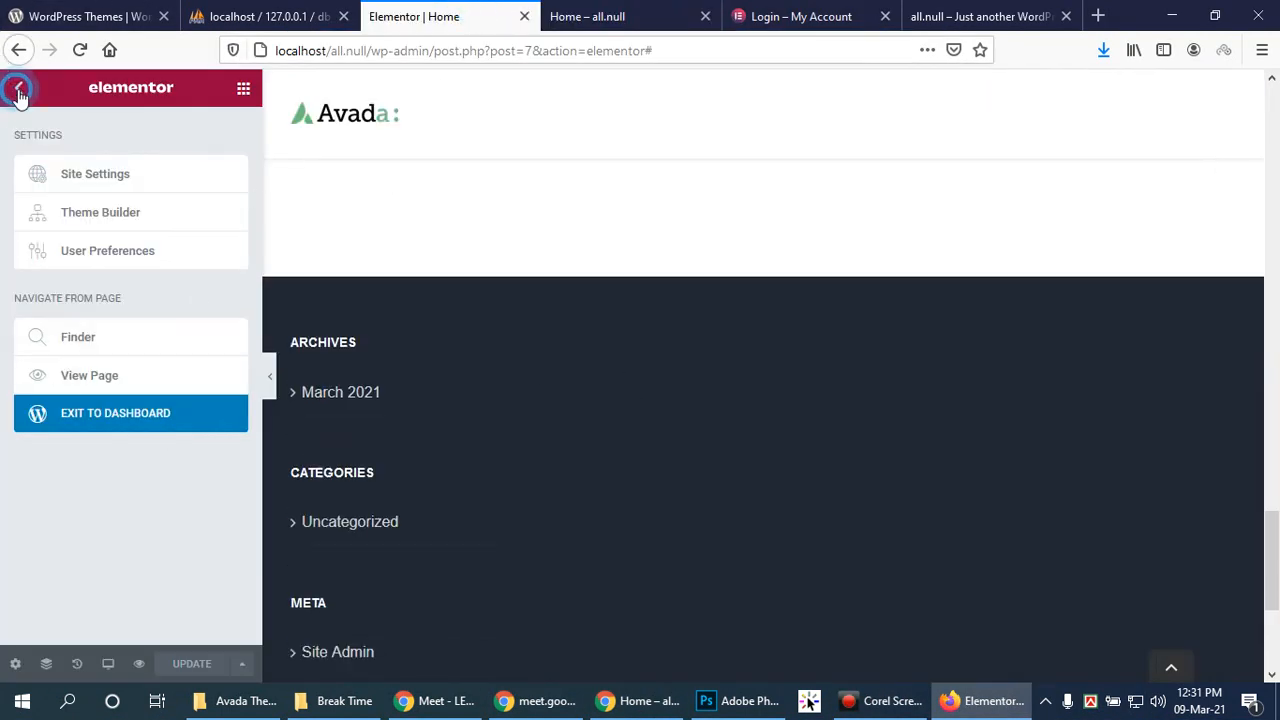
pyautogui.scroll(8, 532, 394)
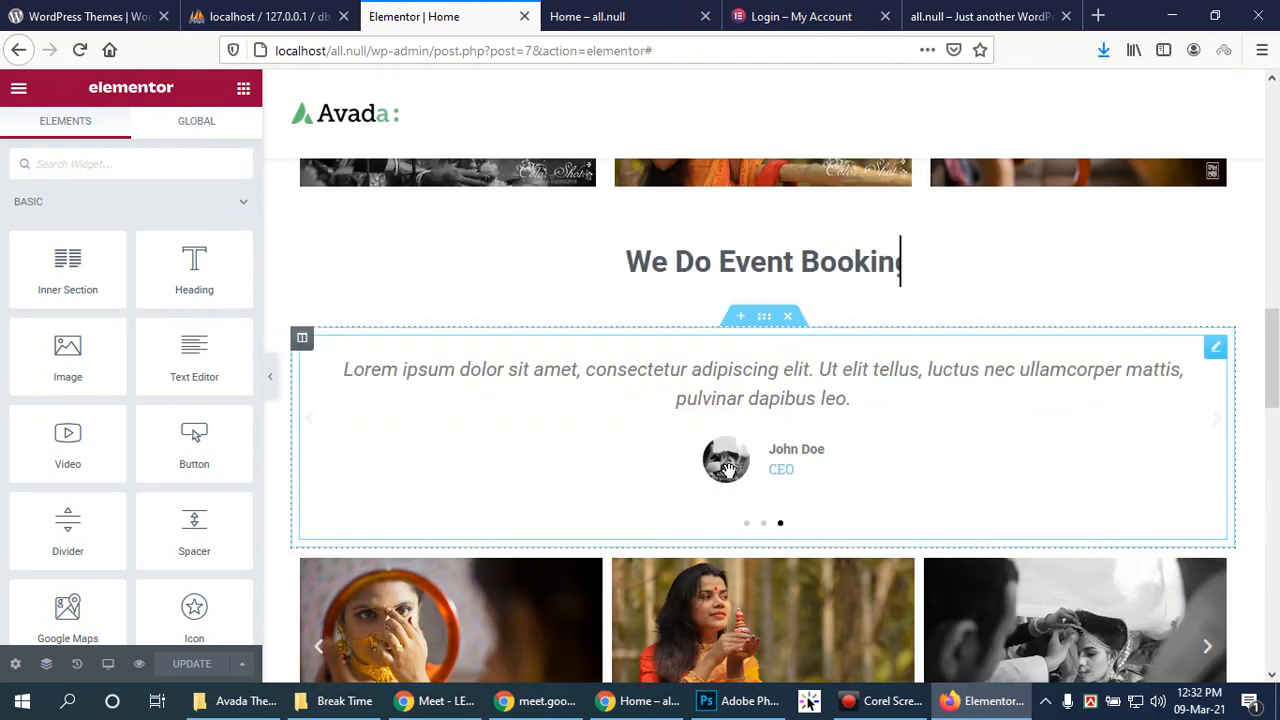
pyautogui.click(1215, 349)
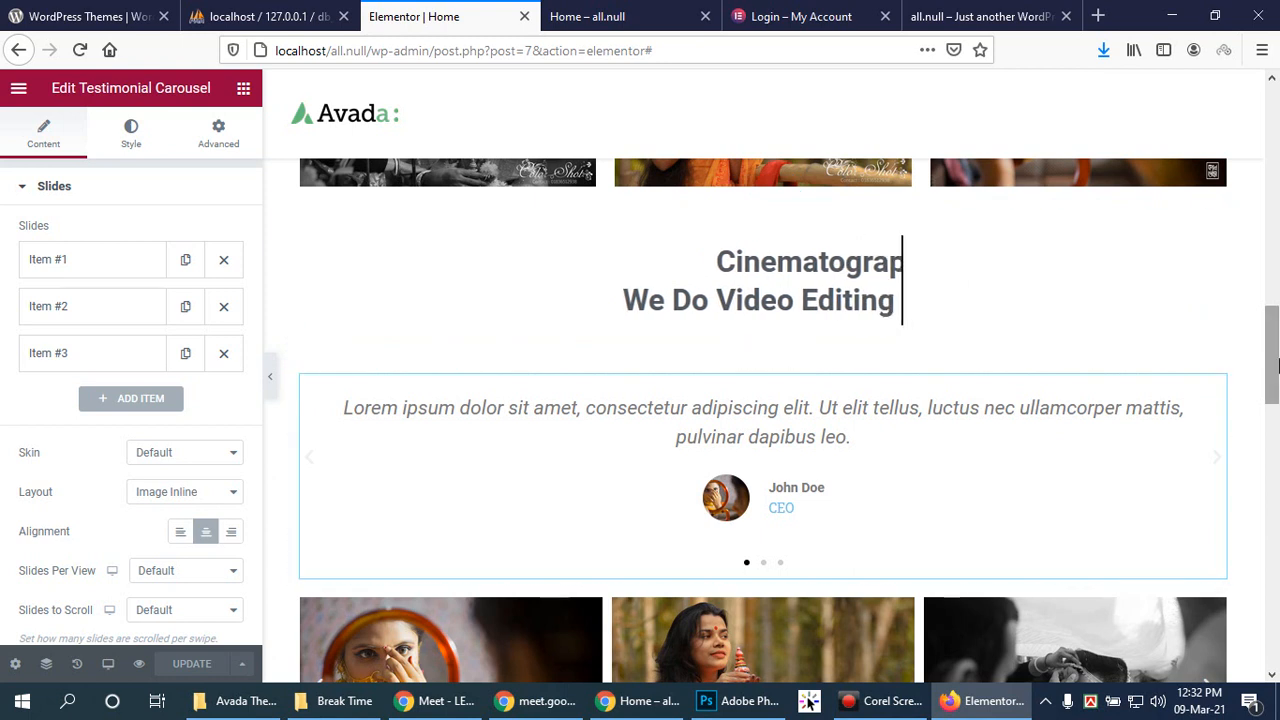
pyautogui.scroll(-5, 1260, 370)
pyautogui.scroll(3, 1275, 366)
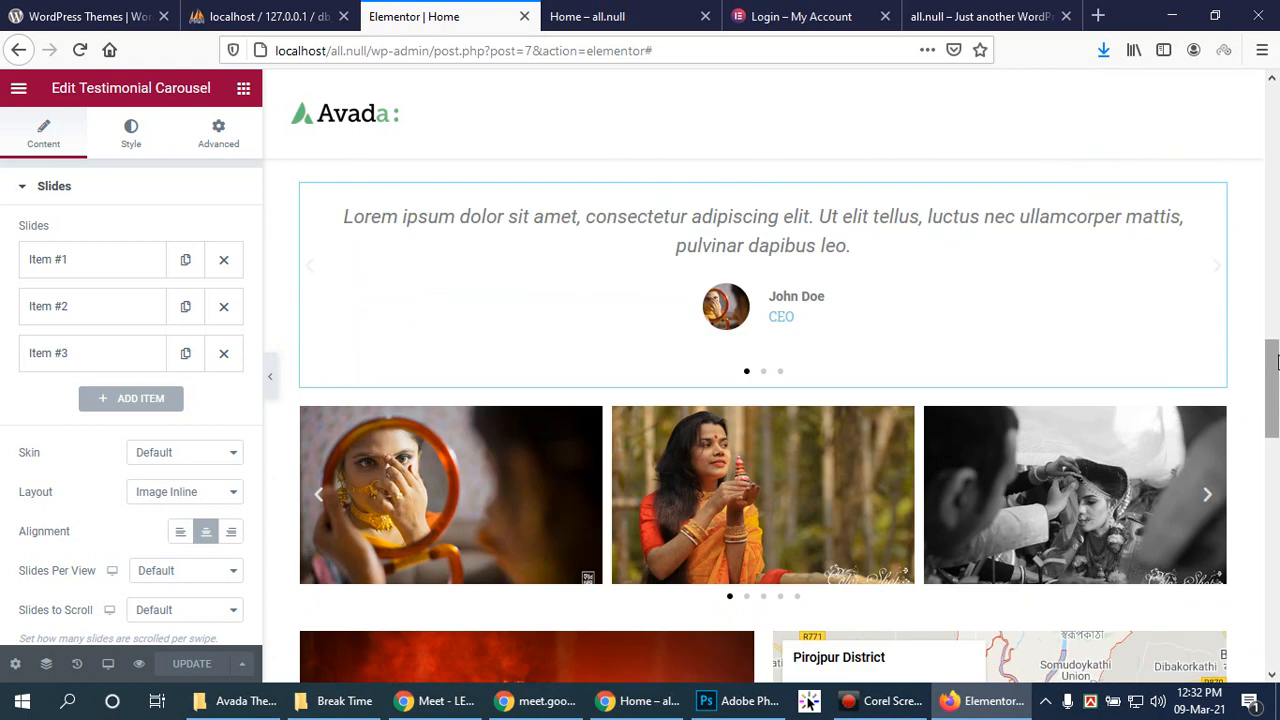
pyautogui.scroll(-5, 1275, 362)
pyautogui.scroll(-1, 602, 446)
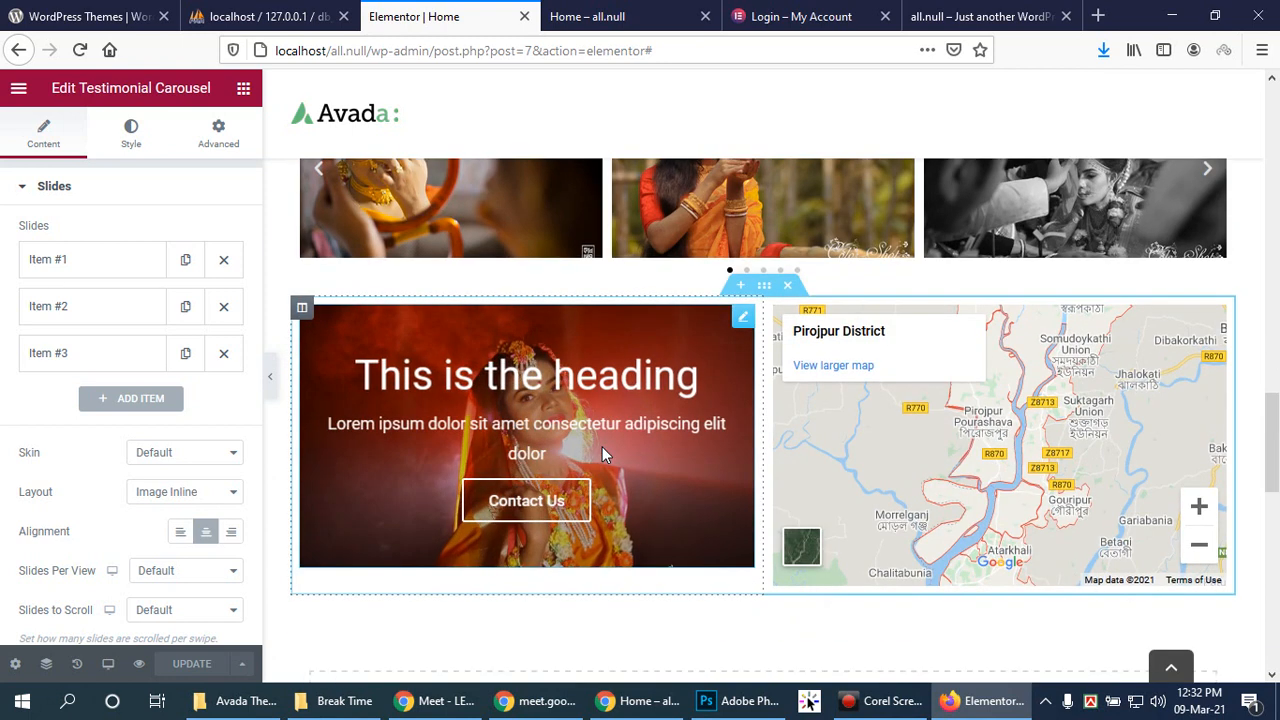
pyautogui.scroll(5, 602, 446)
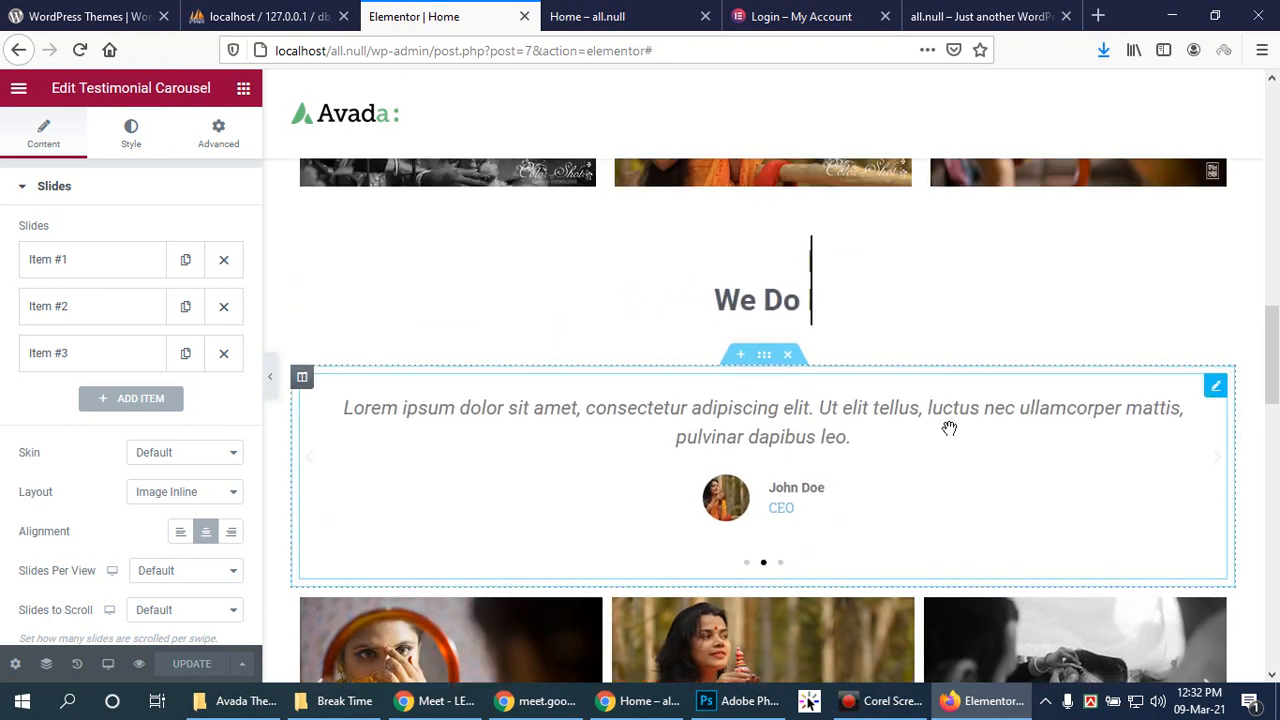
pyautogui.click(50, 263)
pyautogui.scroll(-1, 174, 442)
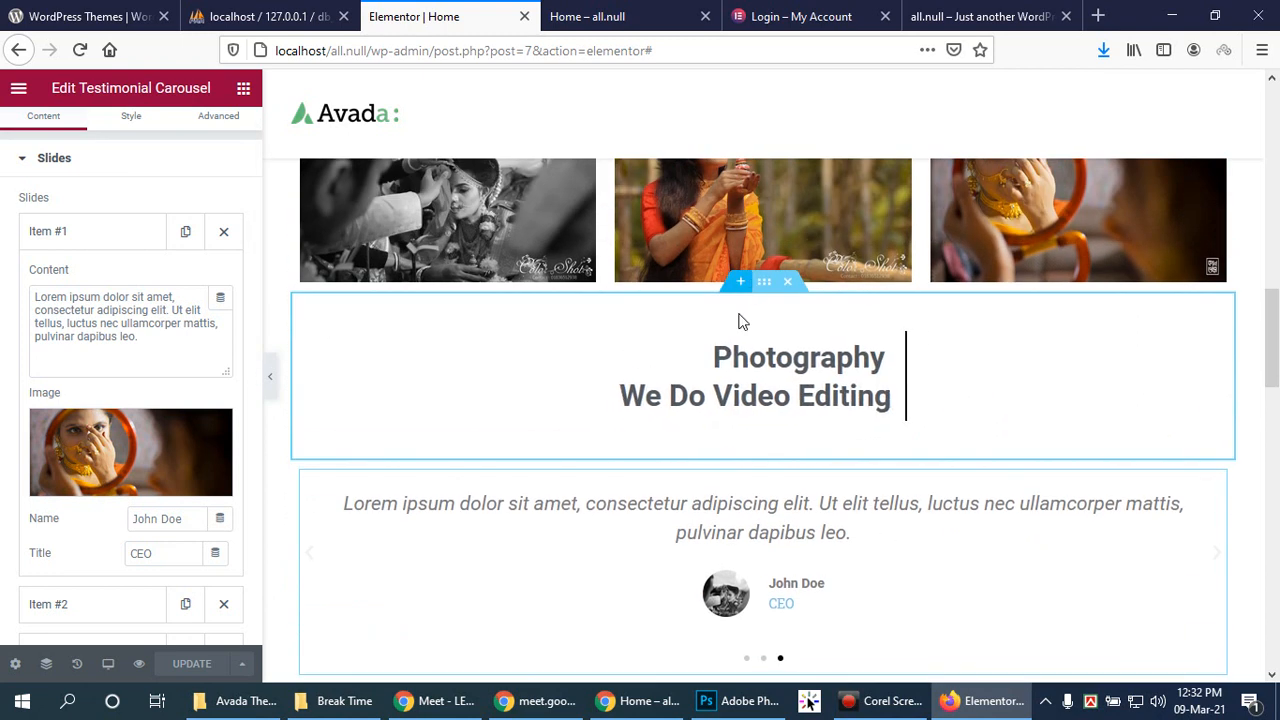
# Step: Change the animated headline's Duration from 5000 to 2500 ms, then open a blank new tab
pyautogui.click(1049, 357)
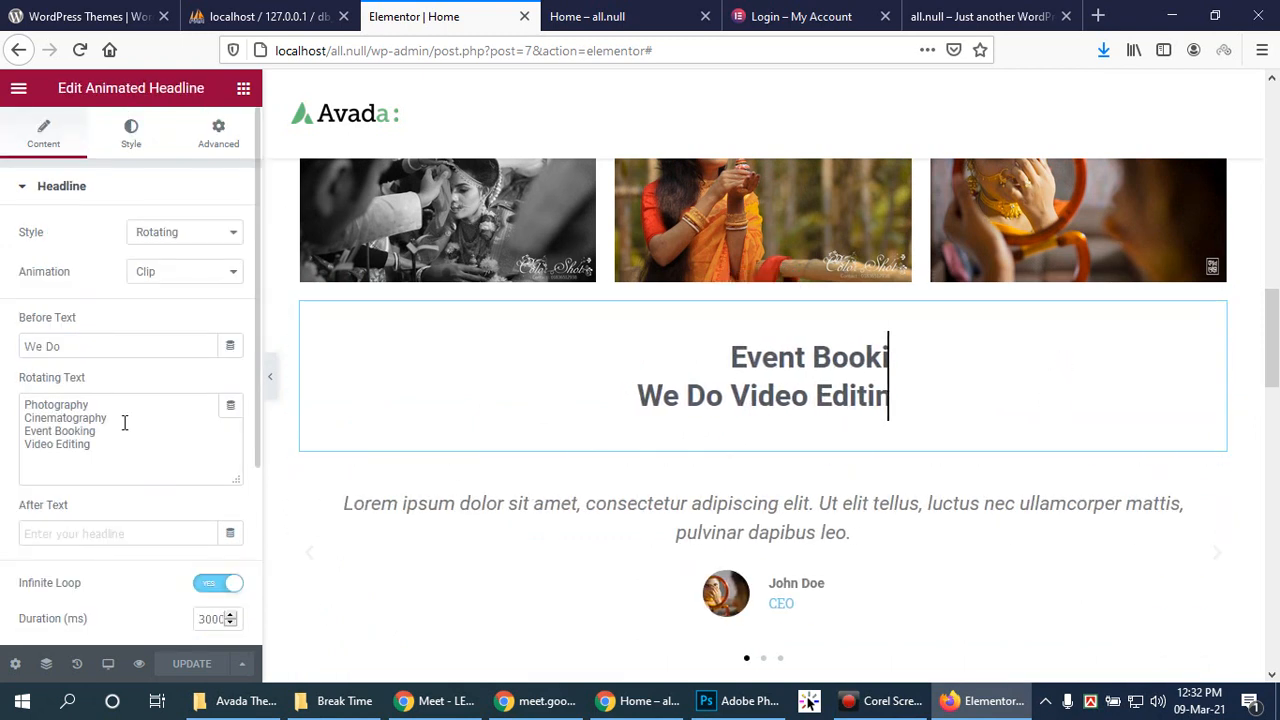
pyautogui.scroll(-1, 146, 478)
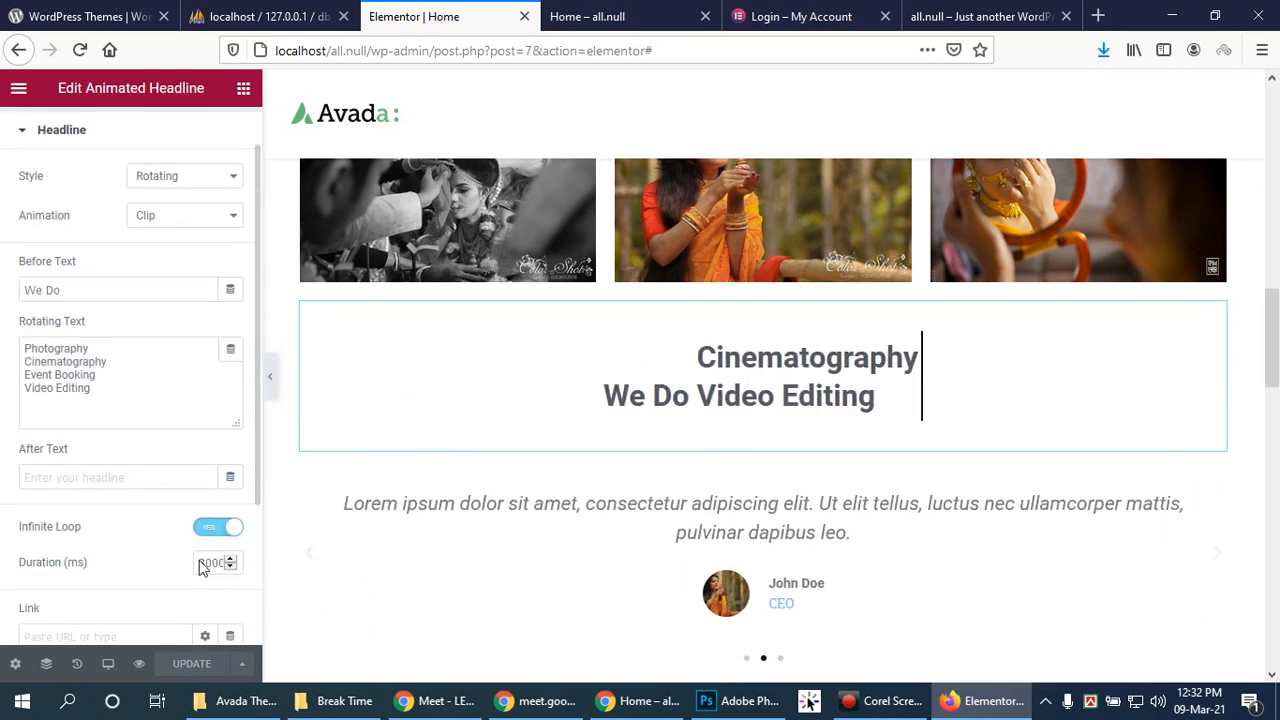
pyautogui.moveTo(207, 559); pyautogui.dragTo(198, 561)
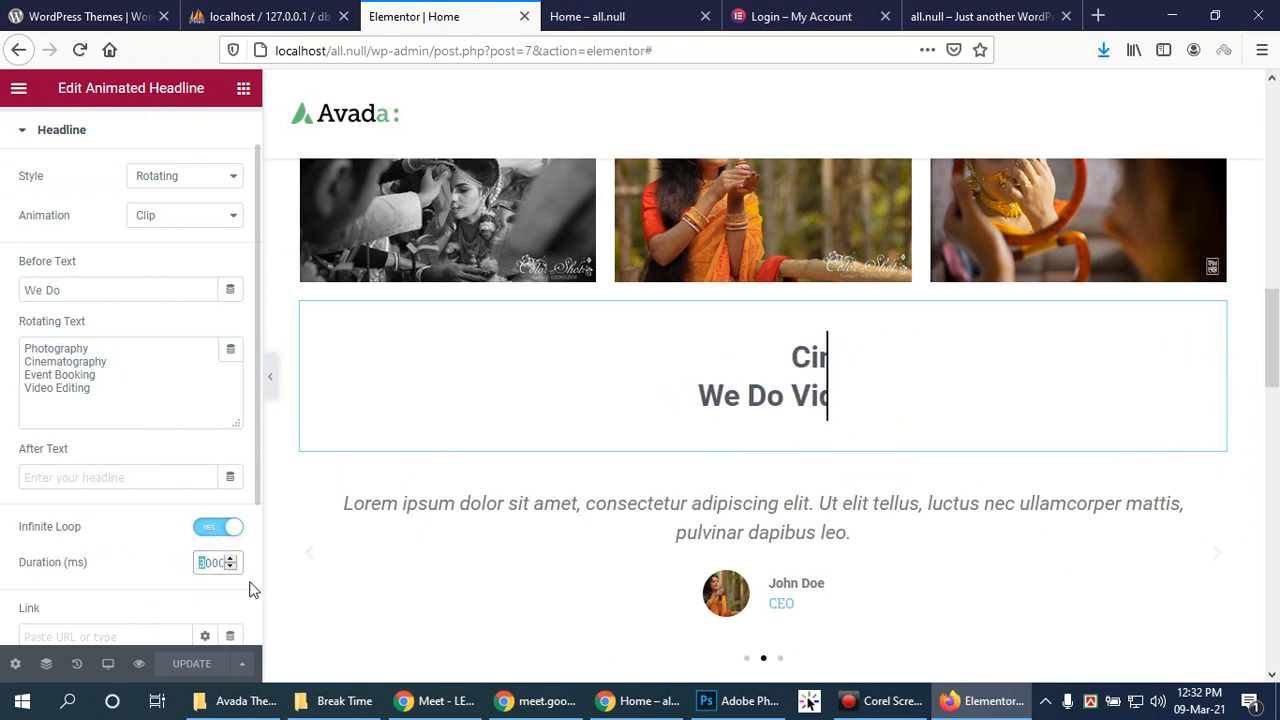
pyautogui.write('5')
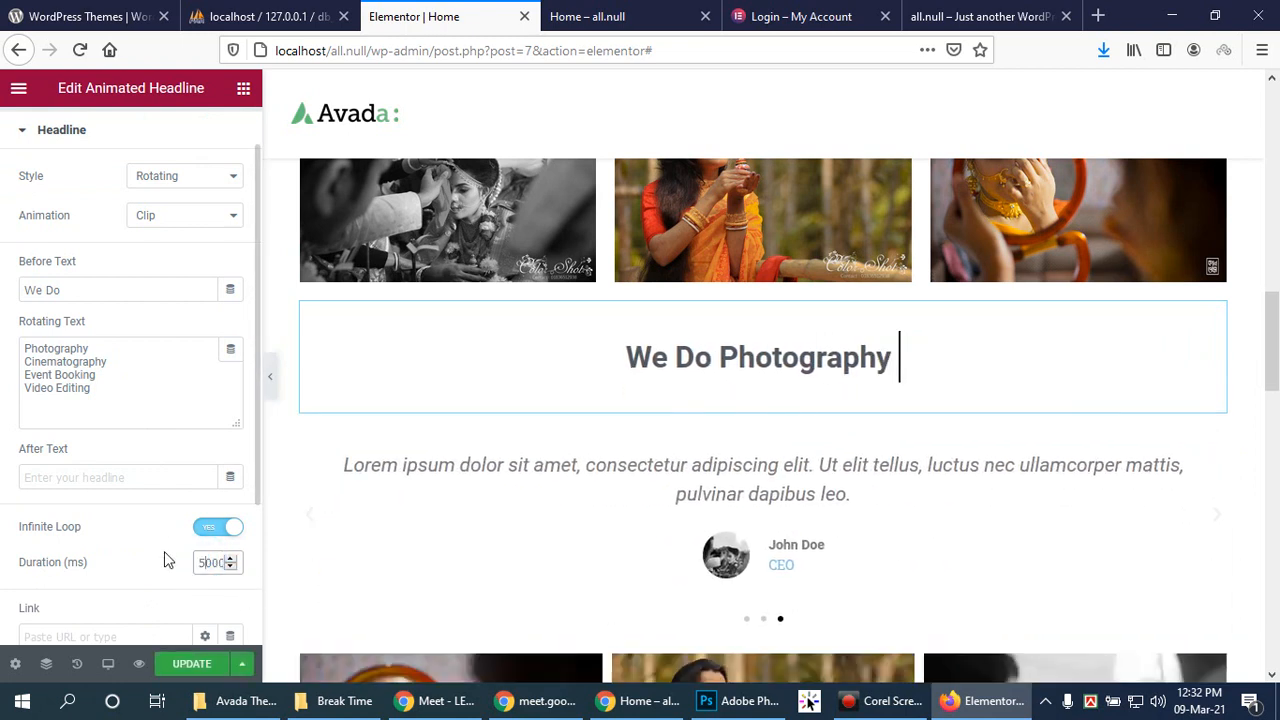
pyautogui.click(166, 557)
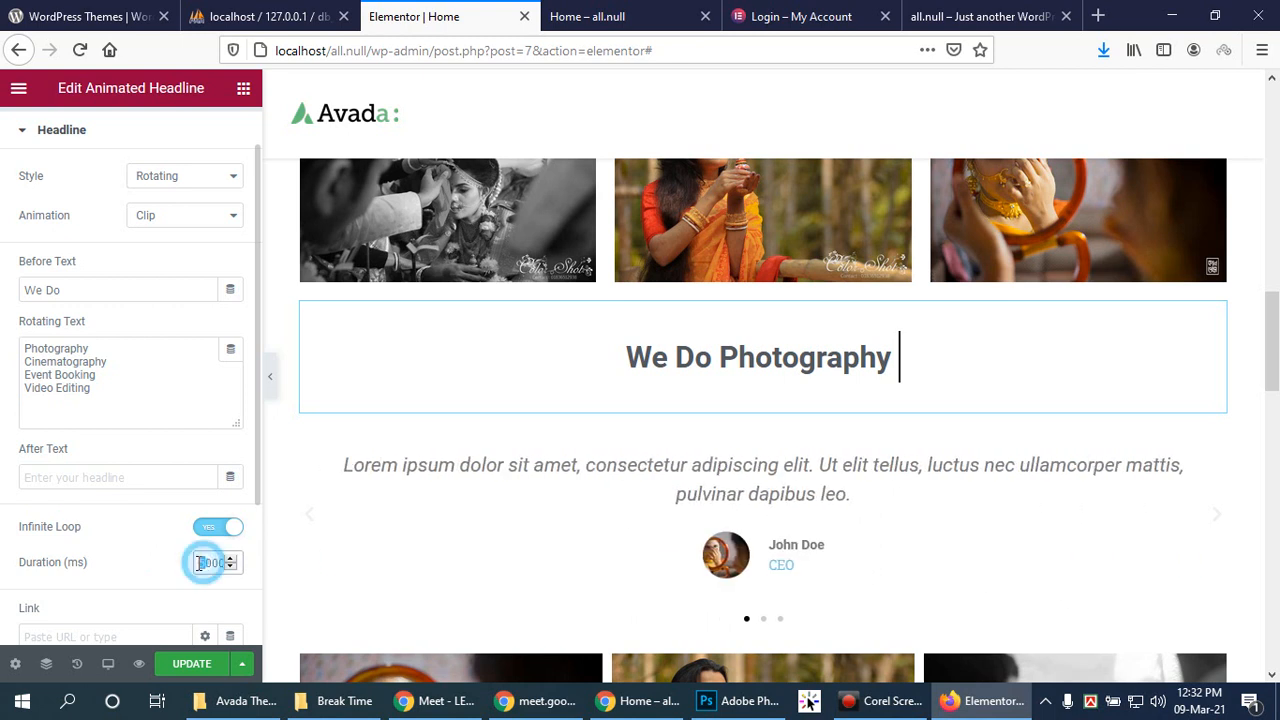
pyautogui.doubleClick(209, 562)
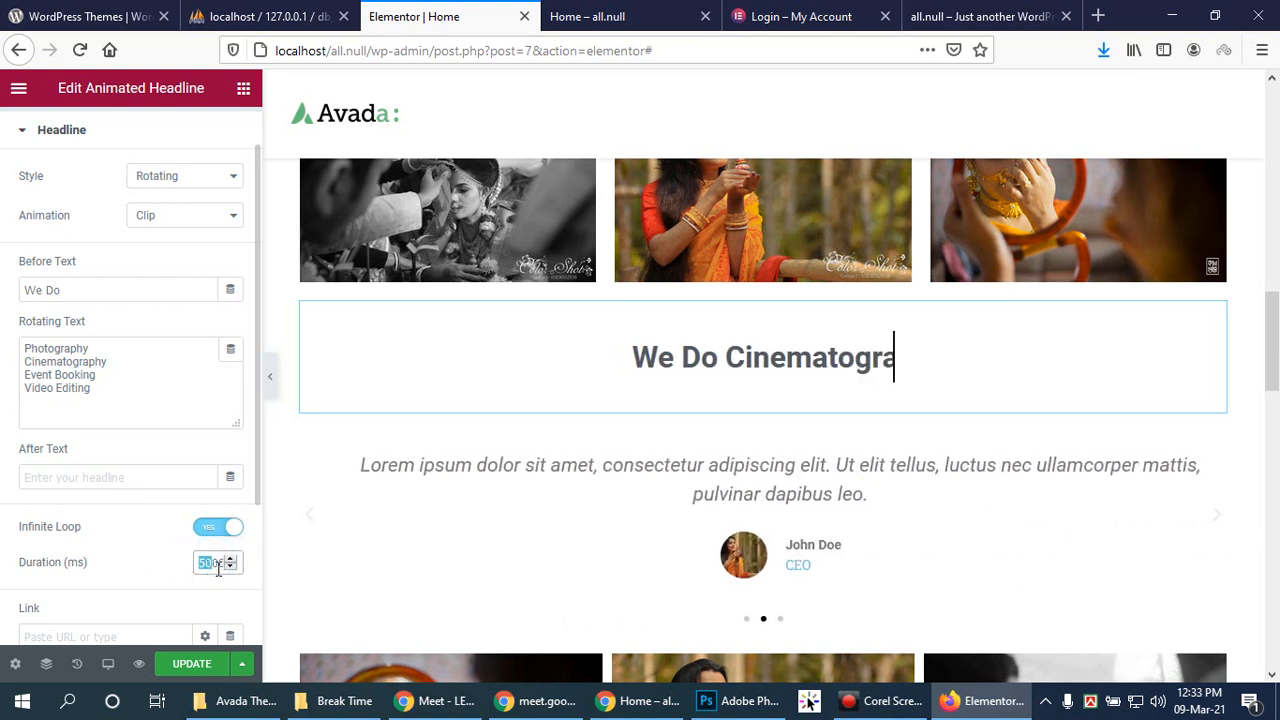
pyautogui.write('2500')
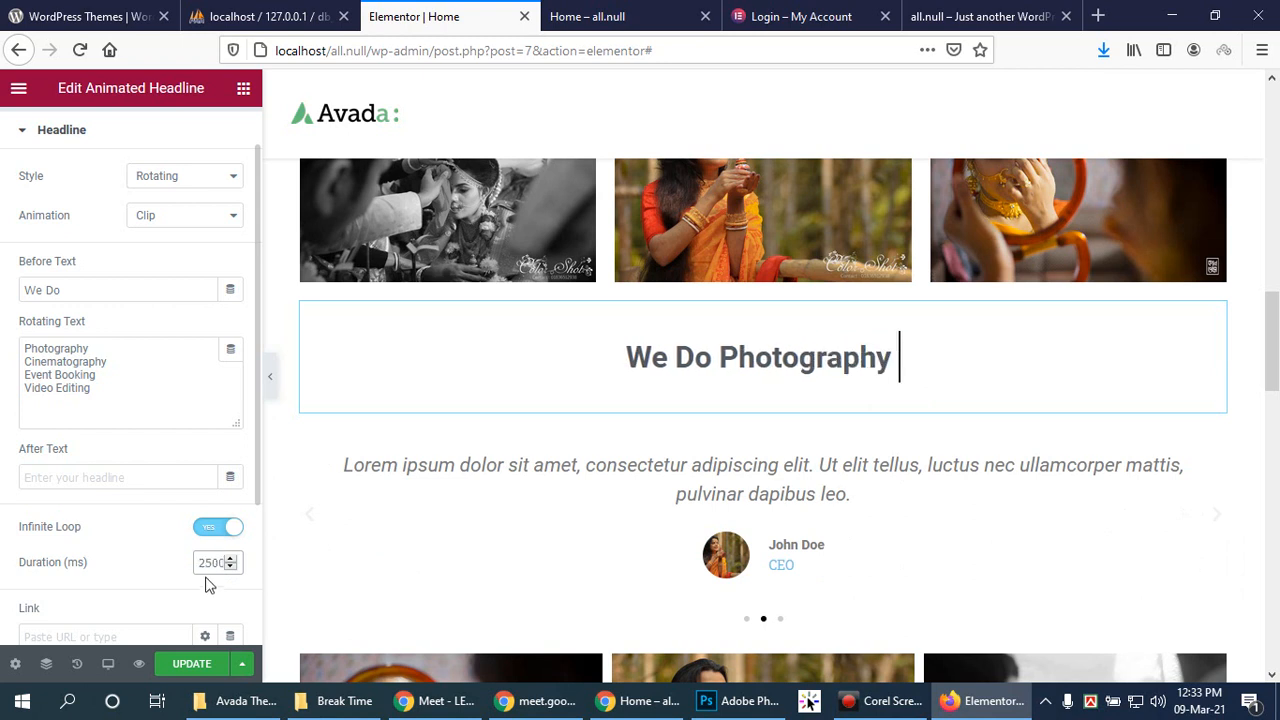
pyautogui.click(190, 563)
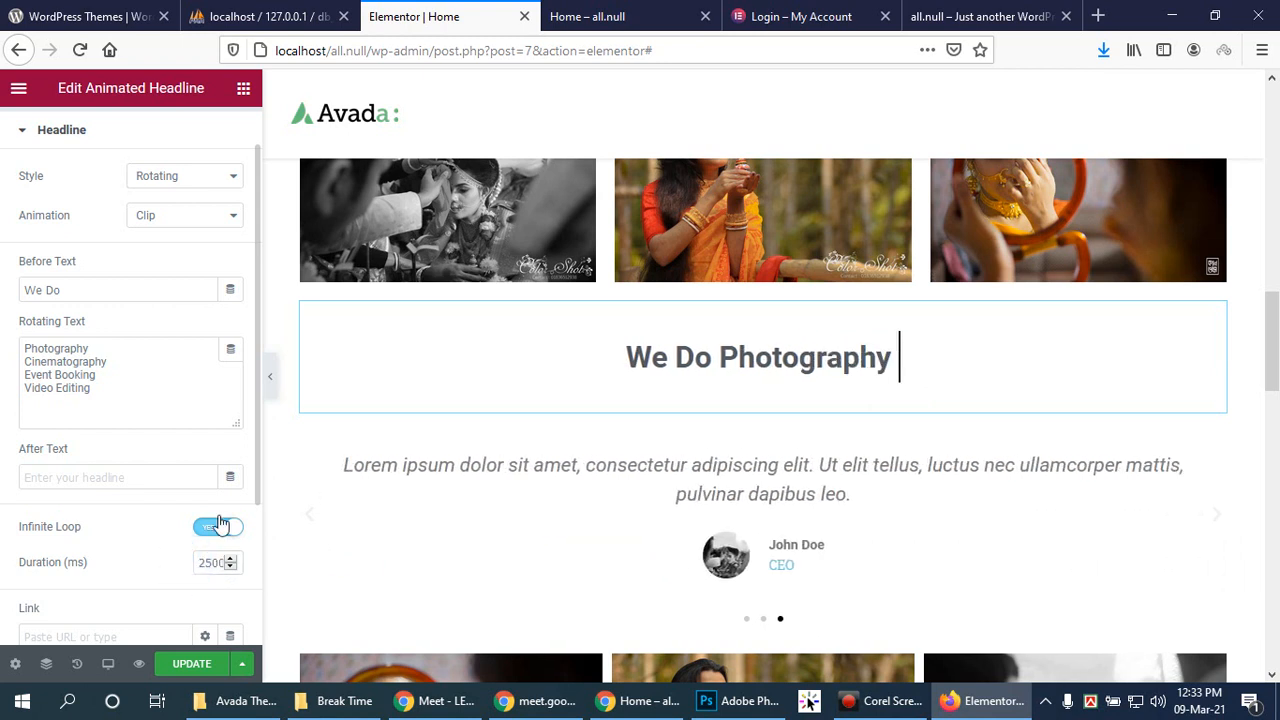
pyautogui.scroll(-1, 209, 471)
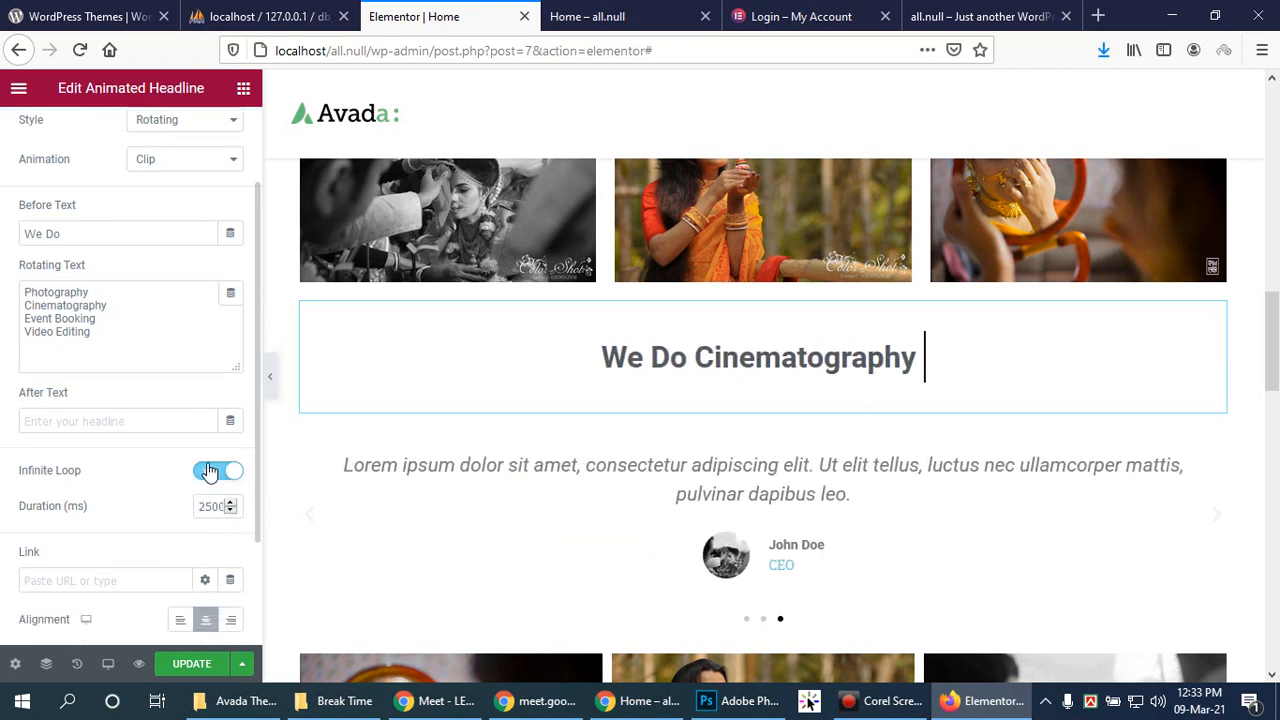
pyautogui.click(1098, 16)
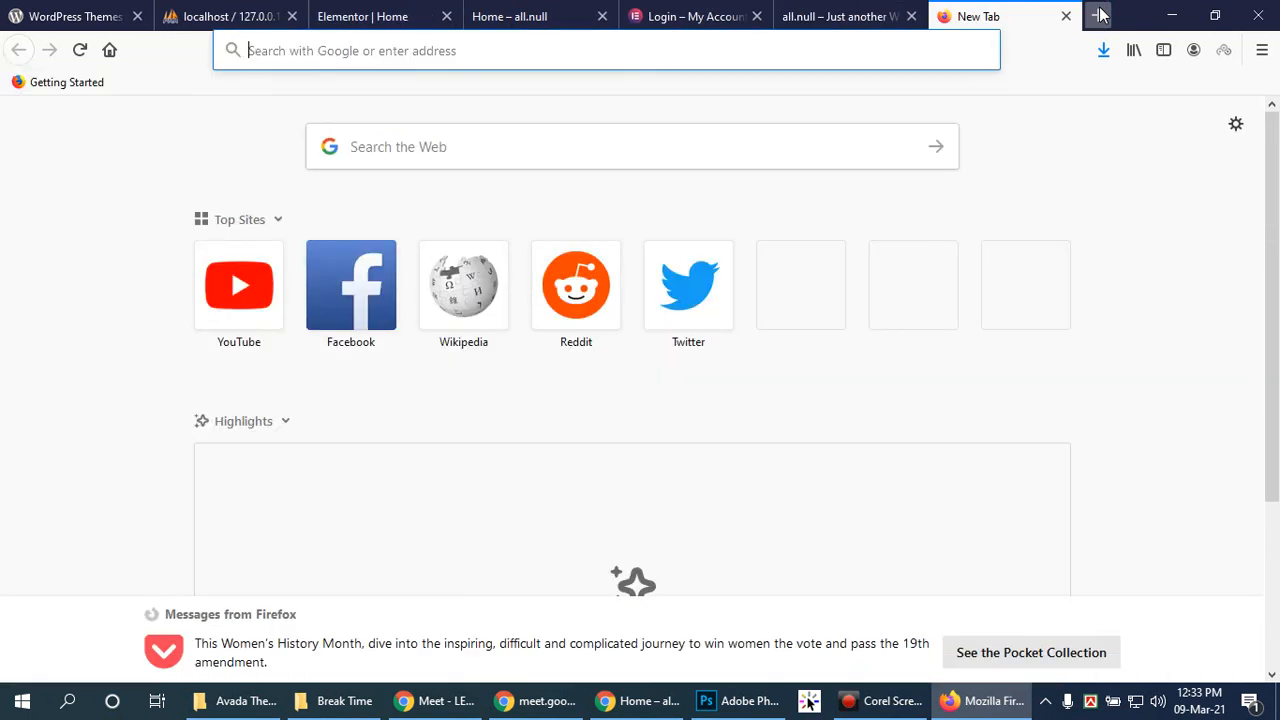
# Step: Open the XAMPP Control Panel from the system tray and stop MySQL and Apache
pyautogui.click(836, 18)
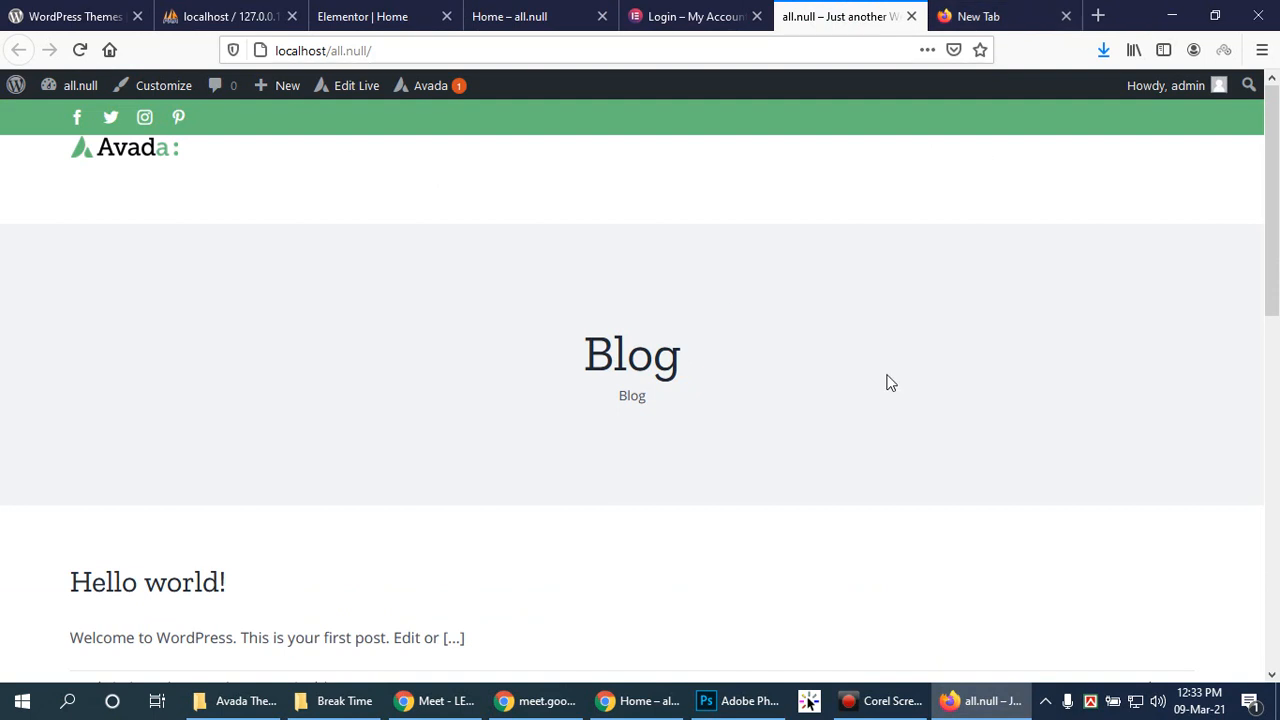
pyautogui.scroll(-3, 882, 382)
pyautogui.scroll(3, 886, 380)
pyautogui.click(1045, 702)
pyautogui.doubleClick(1045, 664)
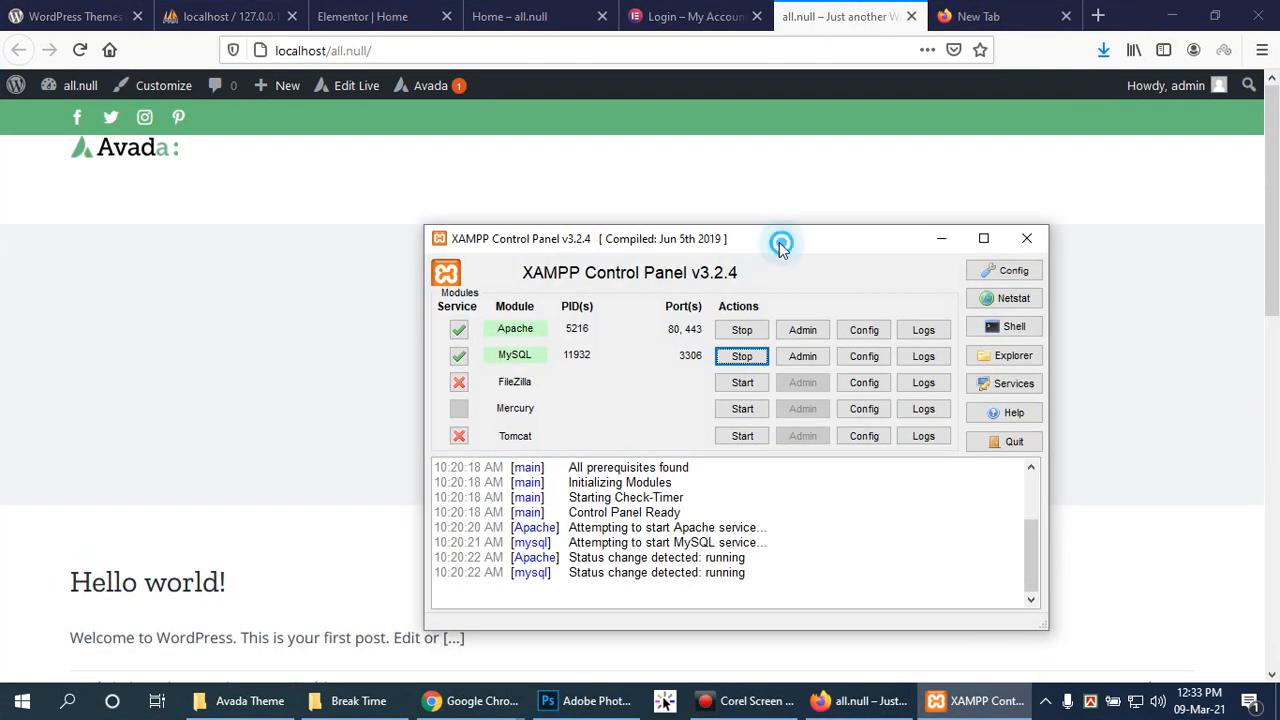
pyautogui.moveTo(785, 250); pyautogui.dragTo(710, 213)
pyautogui.click(666, 320)
pyautogui.click(657, 295)
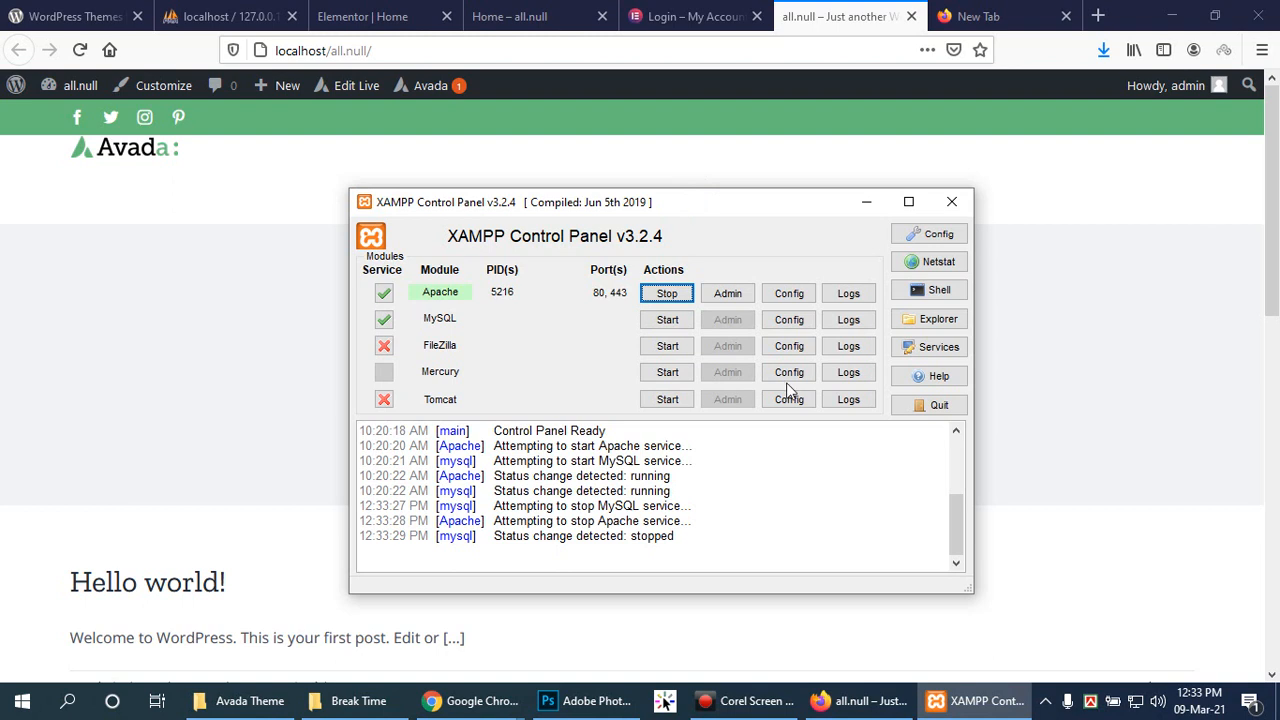
# Step: Open php.ini from Apache's Config list and retry stopping Apache
pyautogui.click(797, 299)
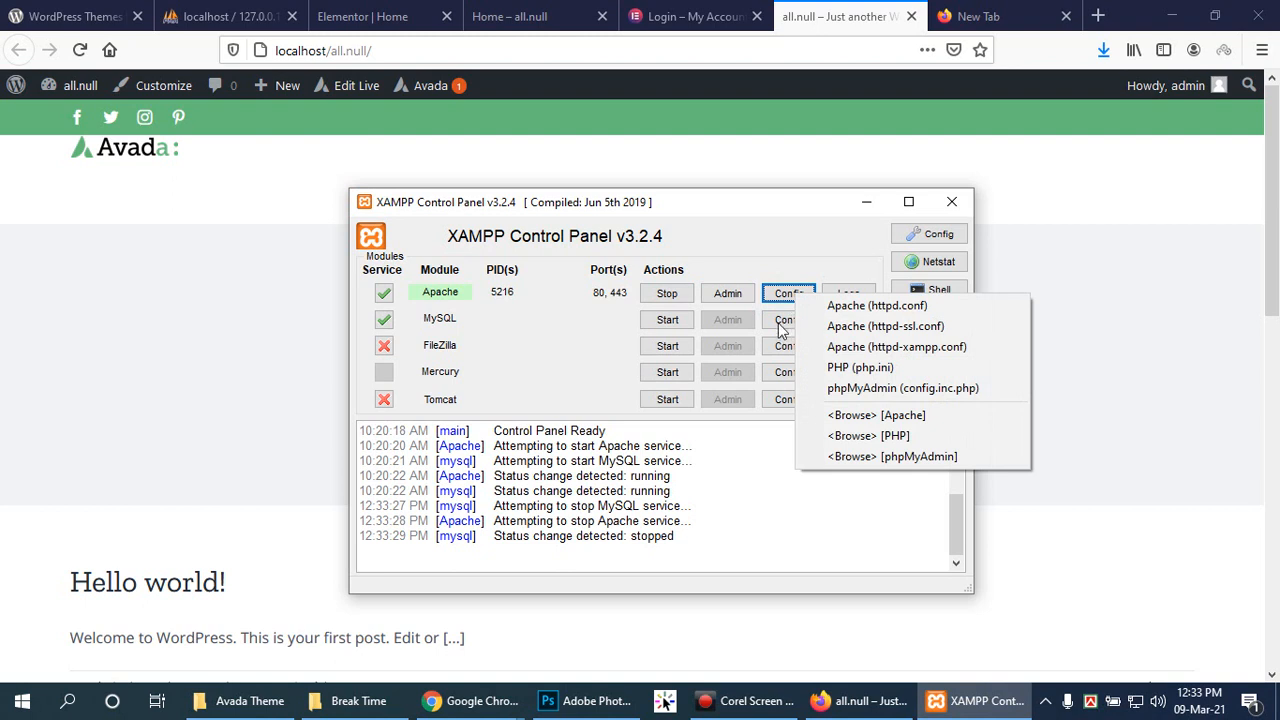
pyautogui.click(873, 372)
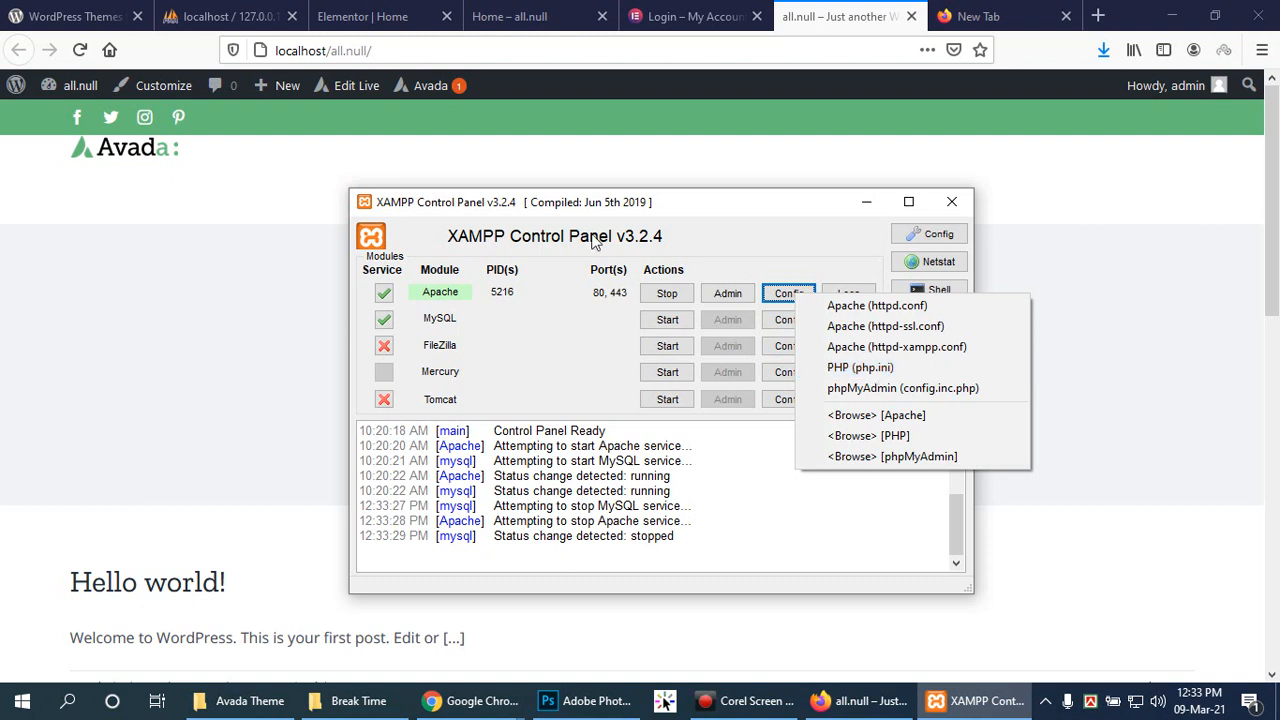
pyautogui.click(667, 293)
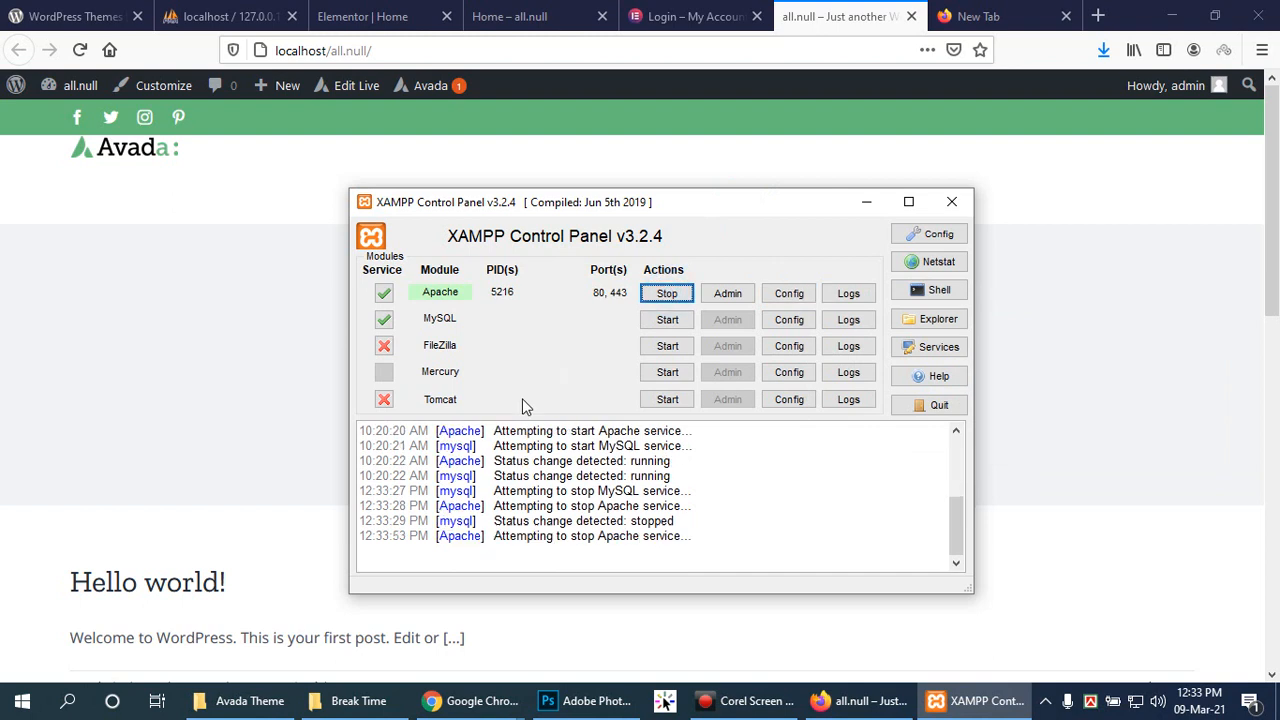
pyautogui.click(796, 325)
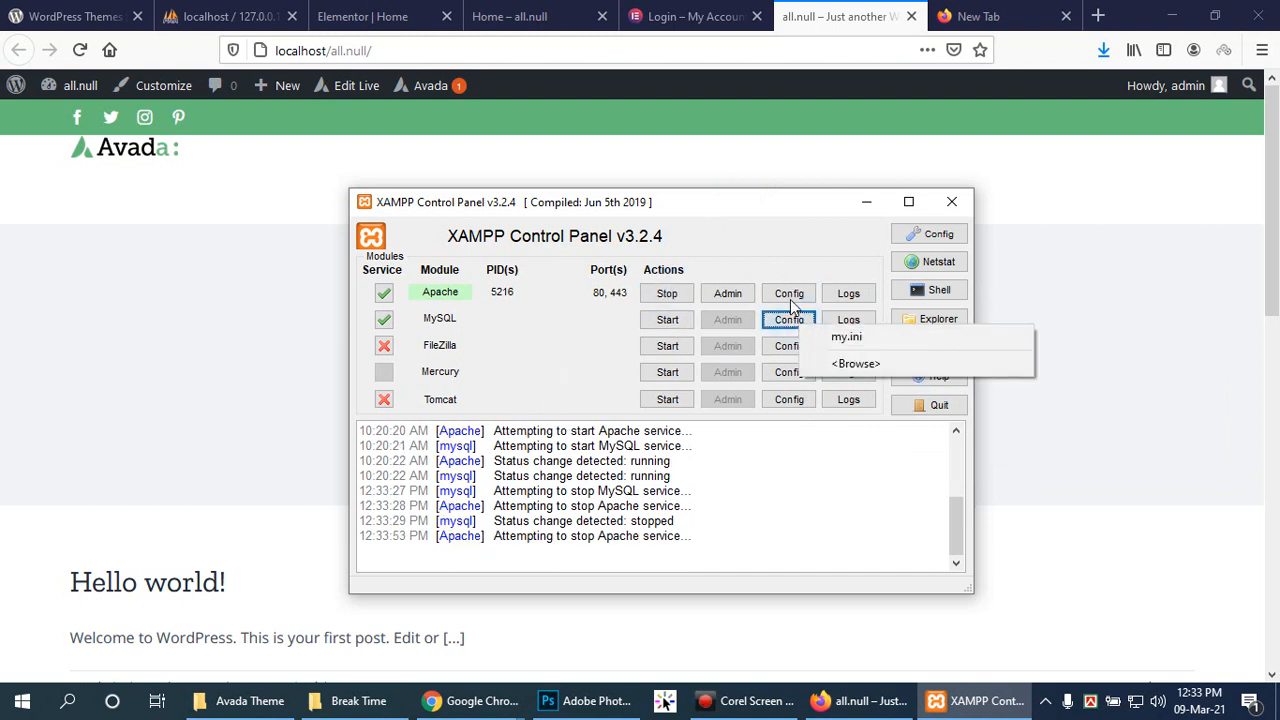
pyautogui.click(789, 296)
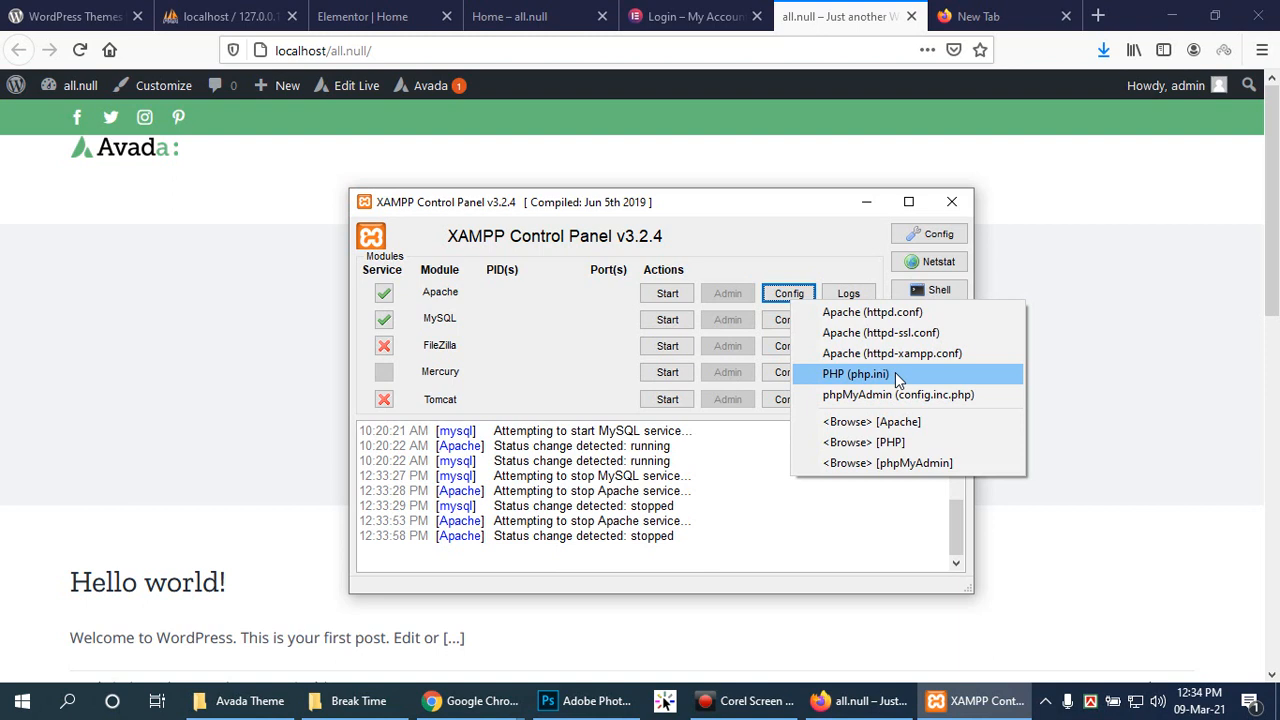
# Step: Search php.ini for 400 to locate post_max_size=400M and upload_max_filesize=400M
pyautogui.click(897, 376)
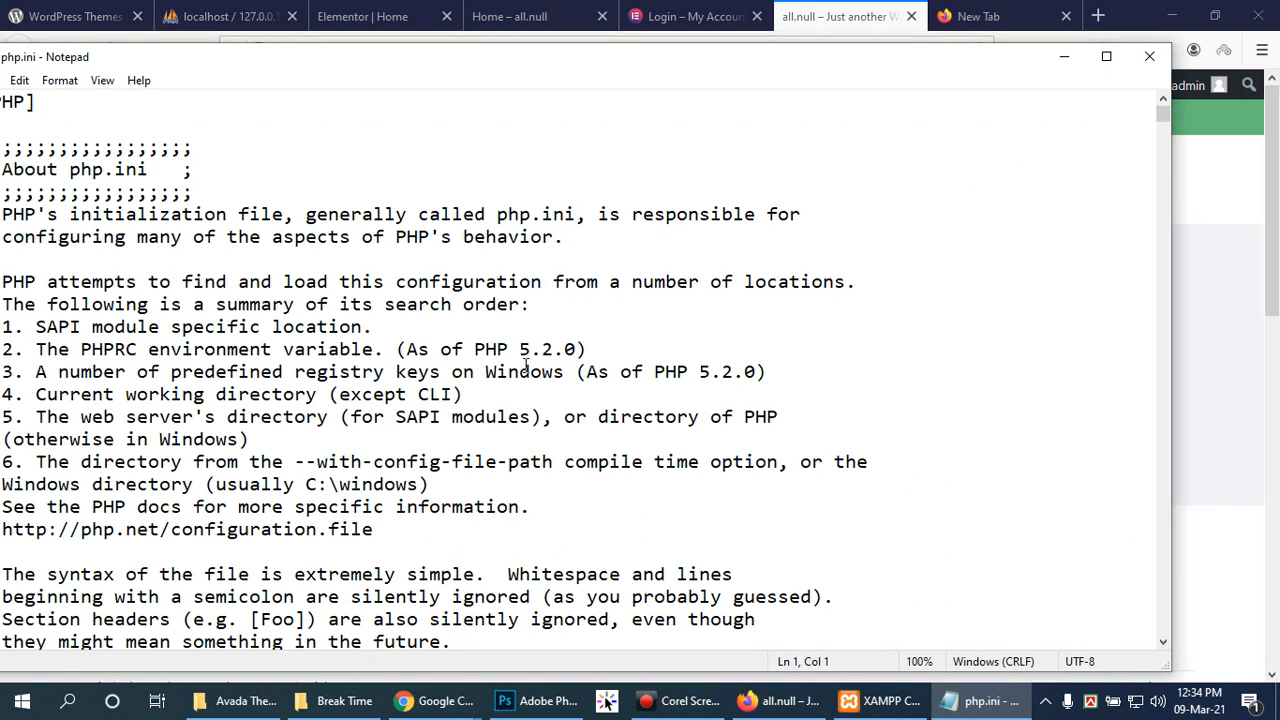
pyautogui.moveTo(948, 60); pyautogui.dragTo(1036, 37)
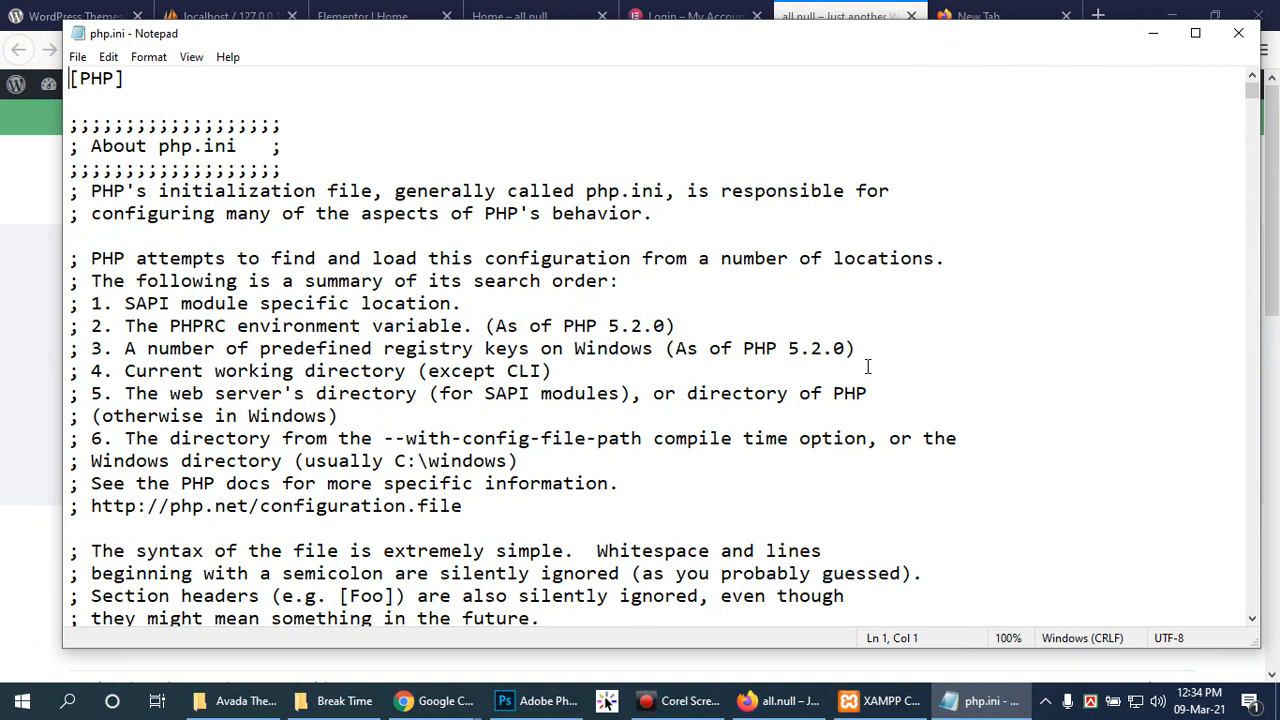
pyautogui.click(544, 483)
pyautogui.hotkey('ctrl', 'f')
pyautogui.write('400')
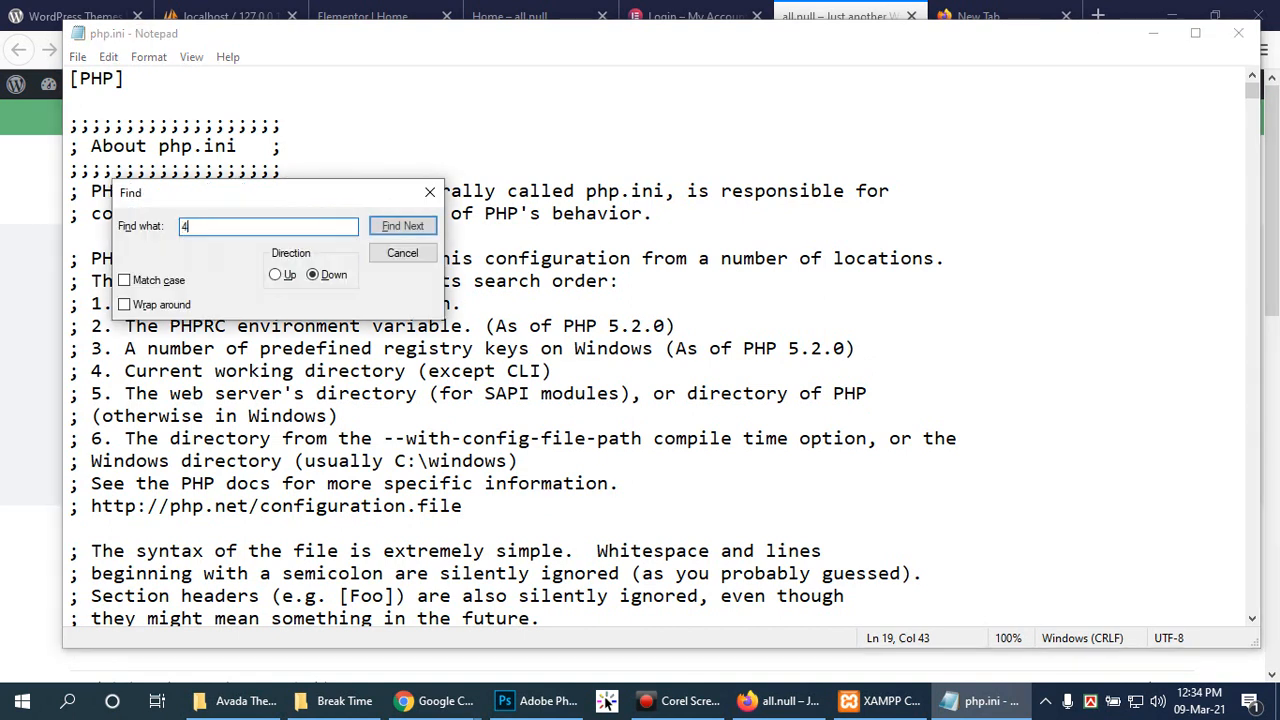
pyautogui.click(395, 229)
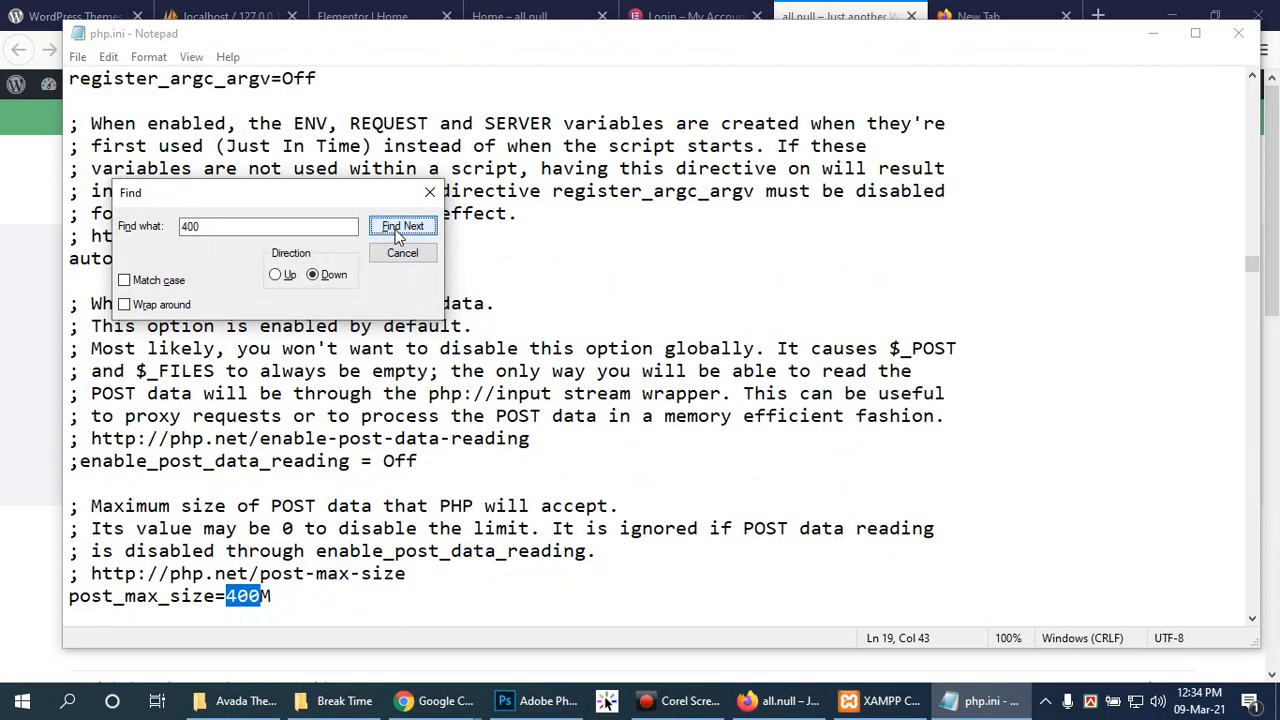
pyautogui.click(395, 229)
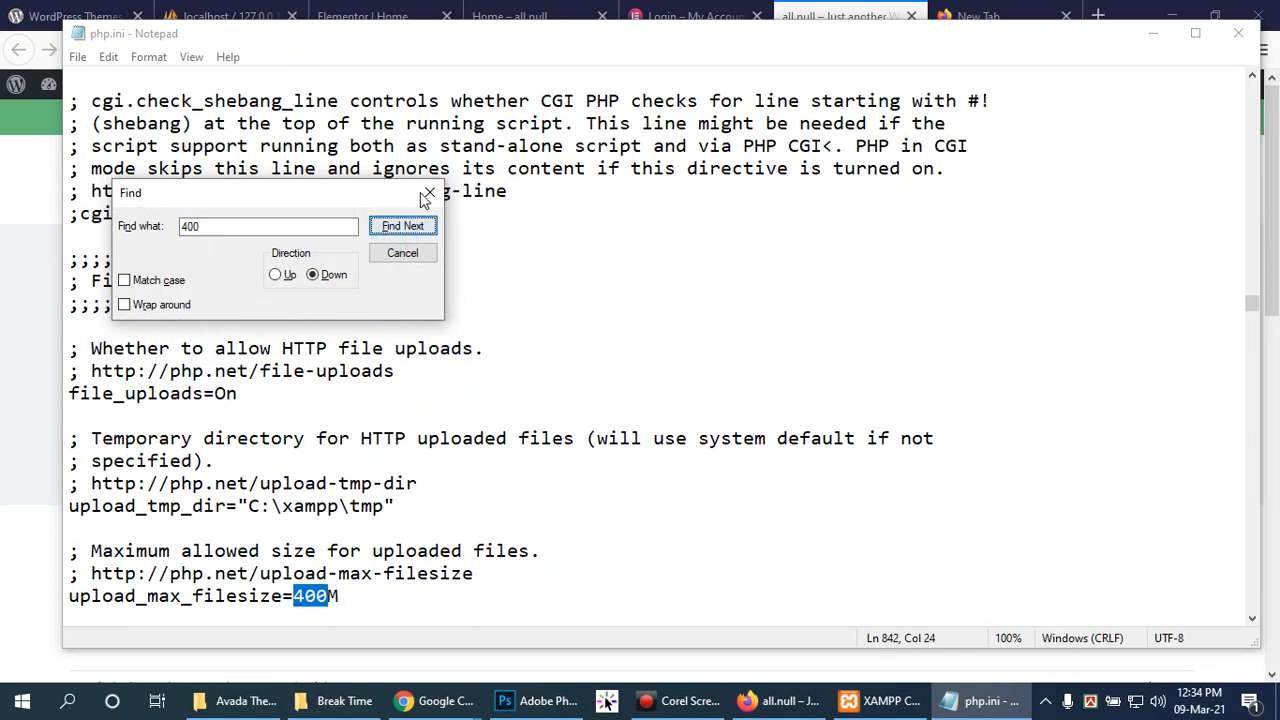
pyautogui.click(430, 192)
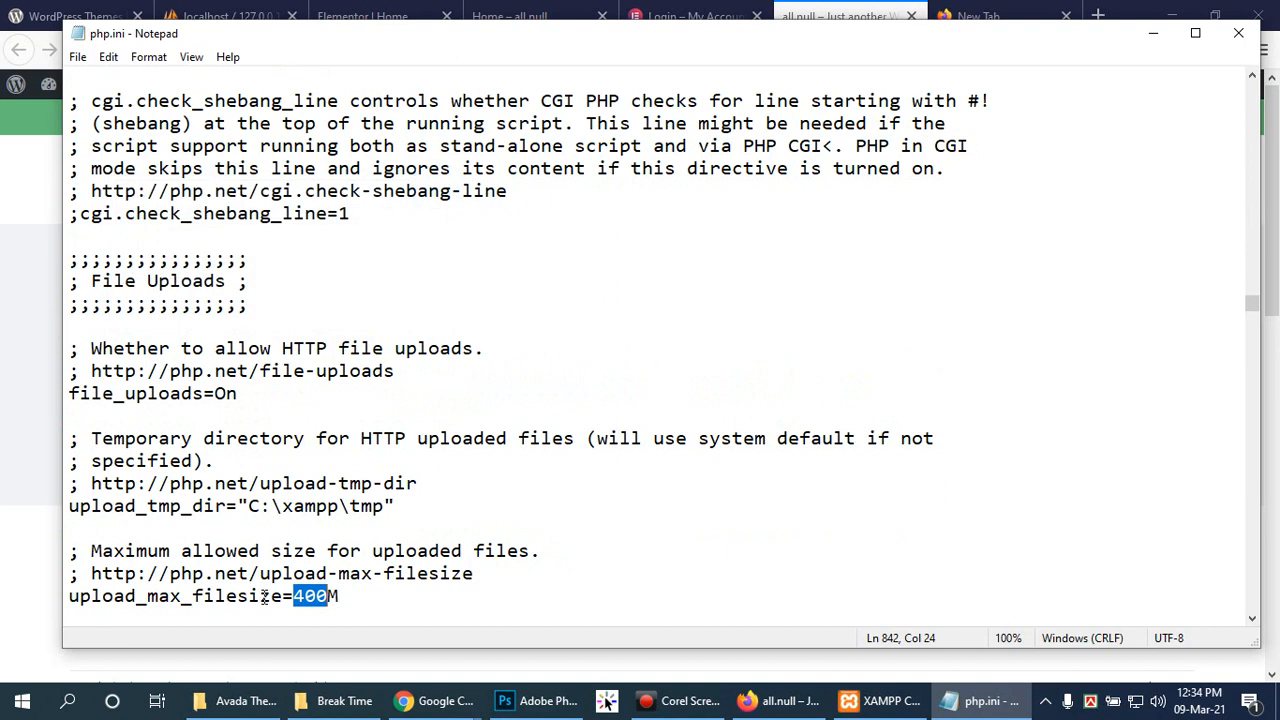
pyautogui.moveTo(282, 596); pyautogui.dragTo(66, 598)
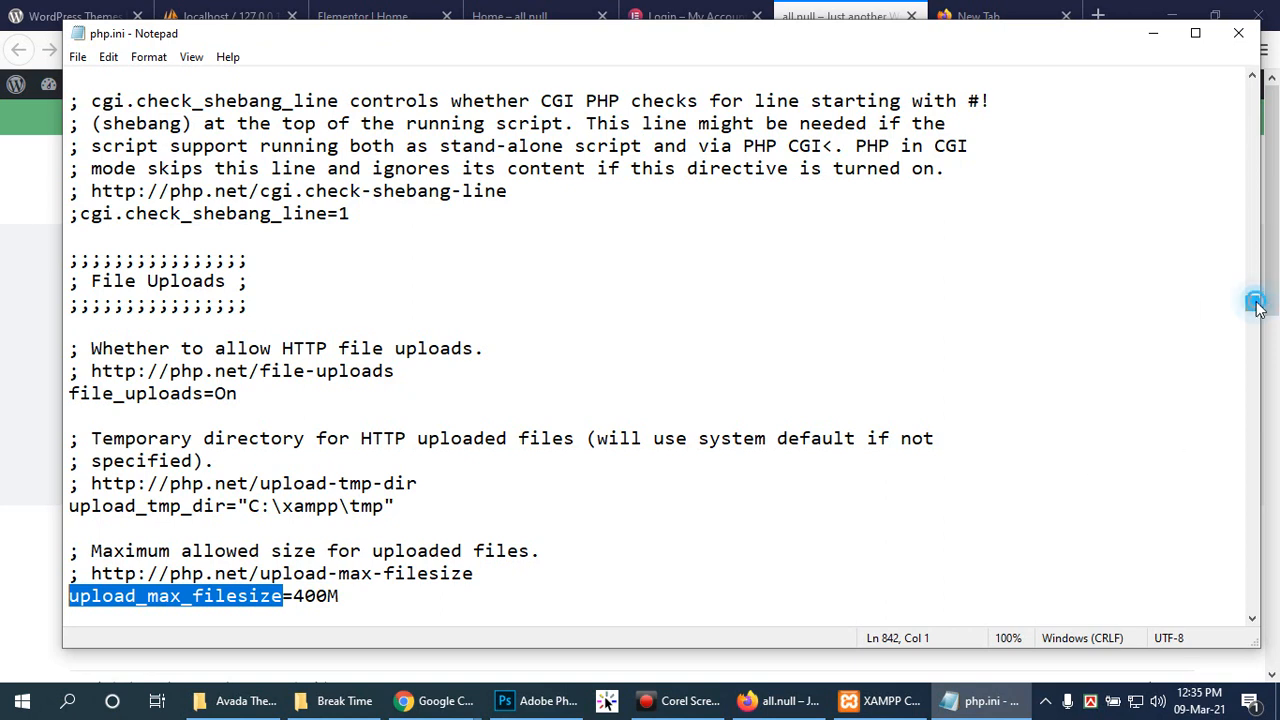
pyautogui.click(993, 303)
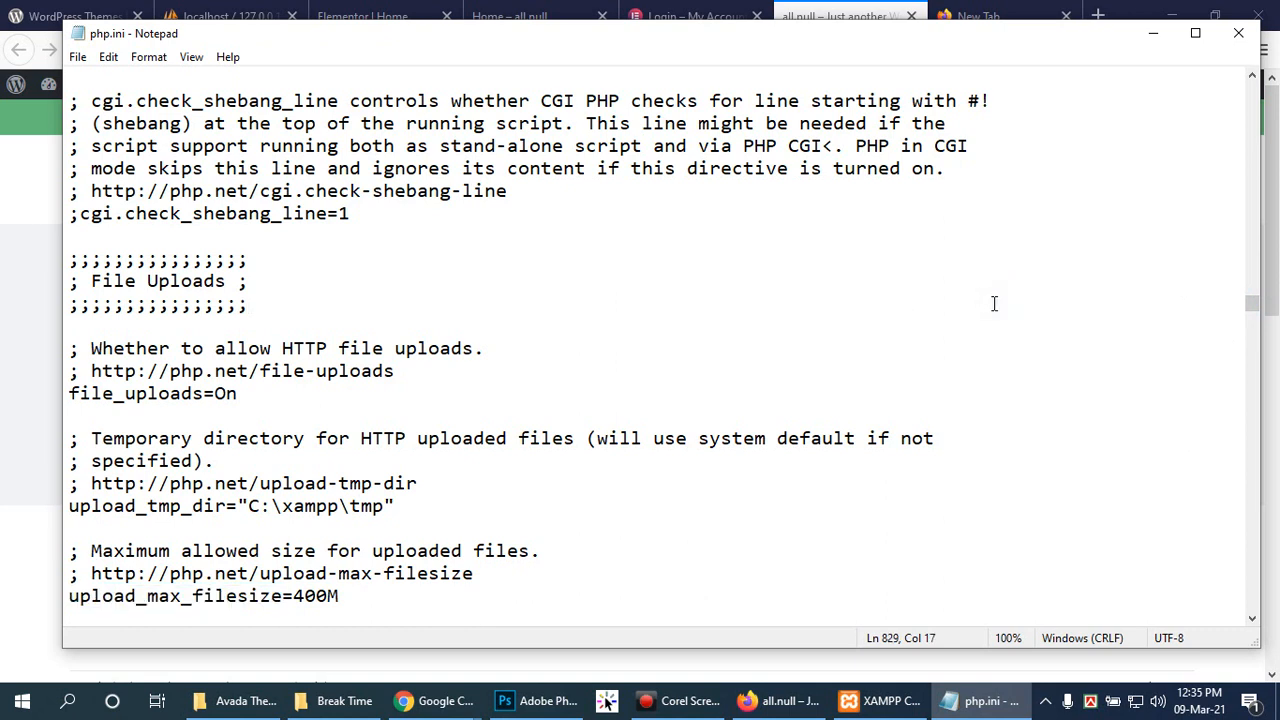
pyautogui.scroll(-2, 586, 386)
pyautogui.click(364, 460)
pyautogui.hotkey('shift', 'Home')
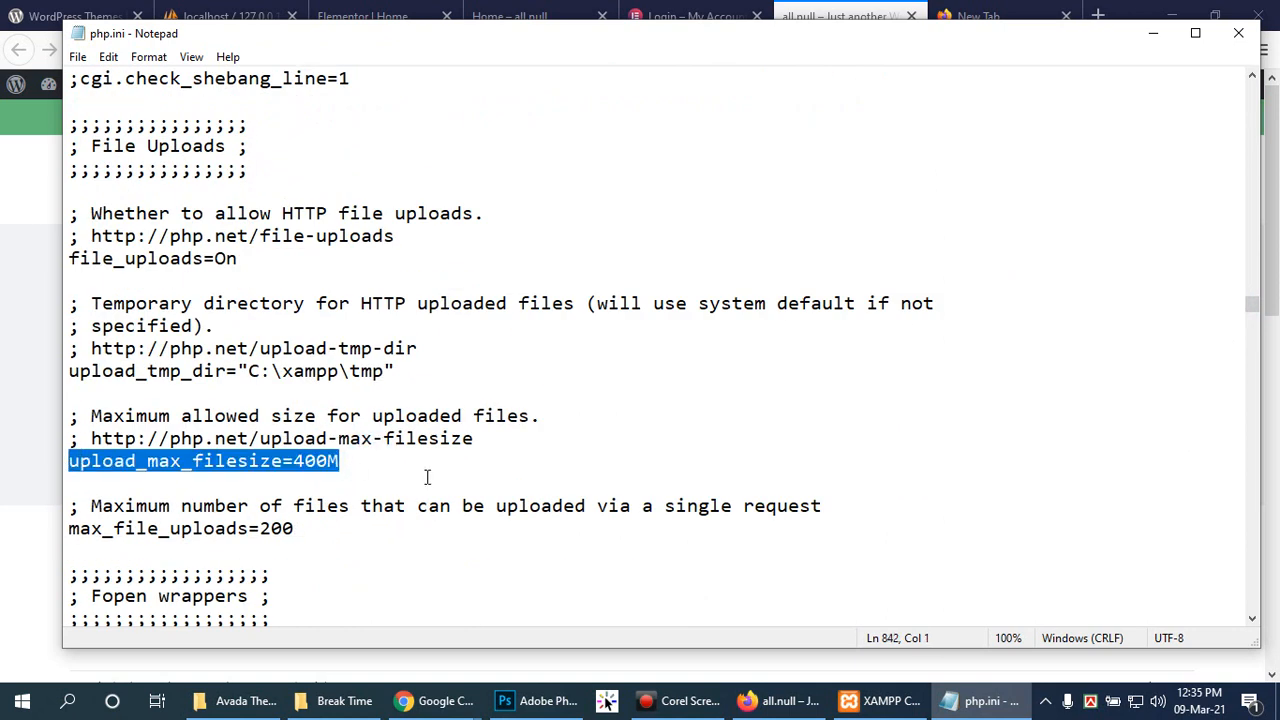